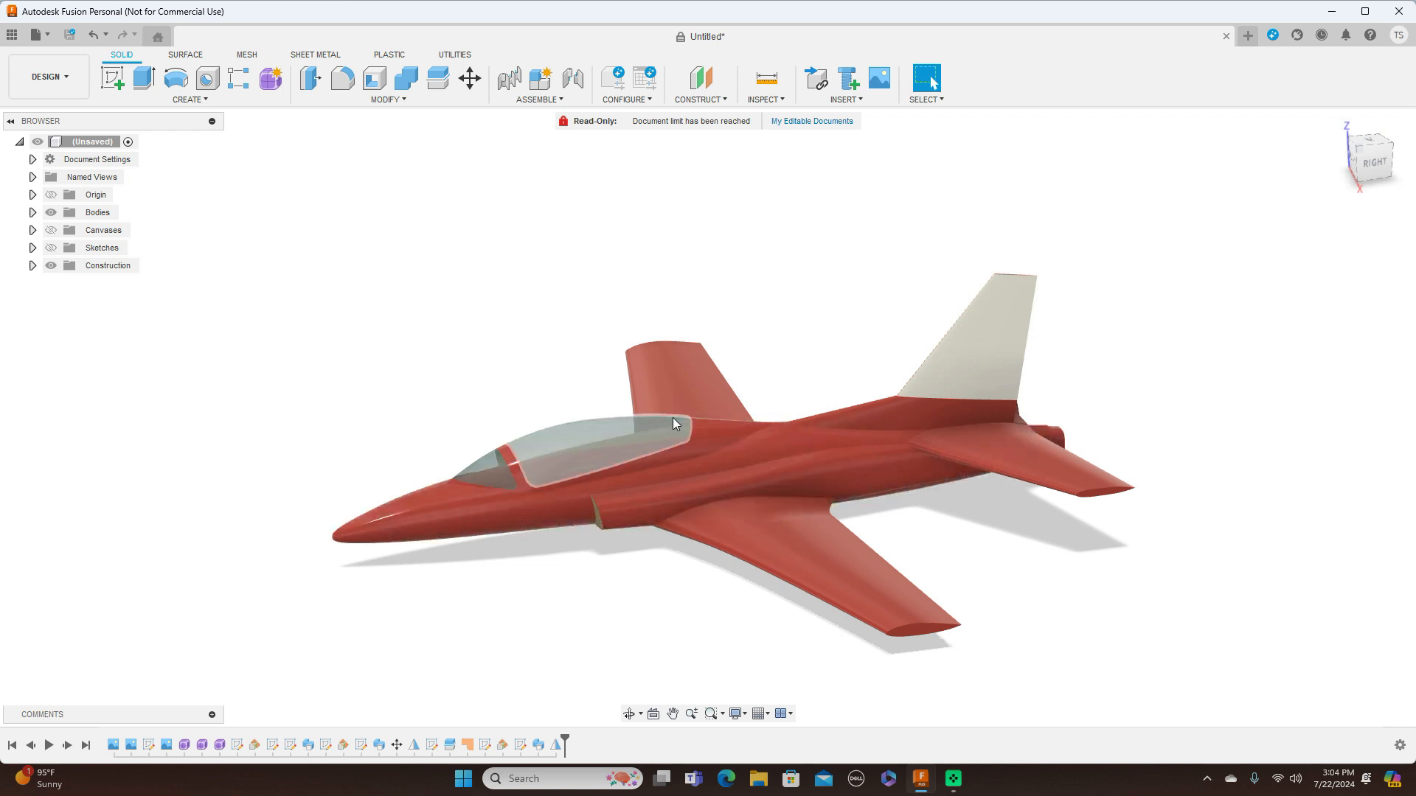
Expand the bodies list and hide the solid wing, tailplane and fin bodies: Body12, Body11, Body7, Body5 and Body4
{"action": "left_click", "coordinate": [32, 214]}
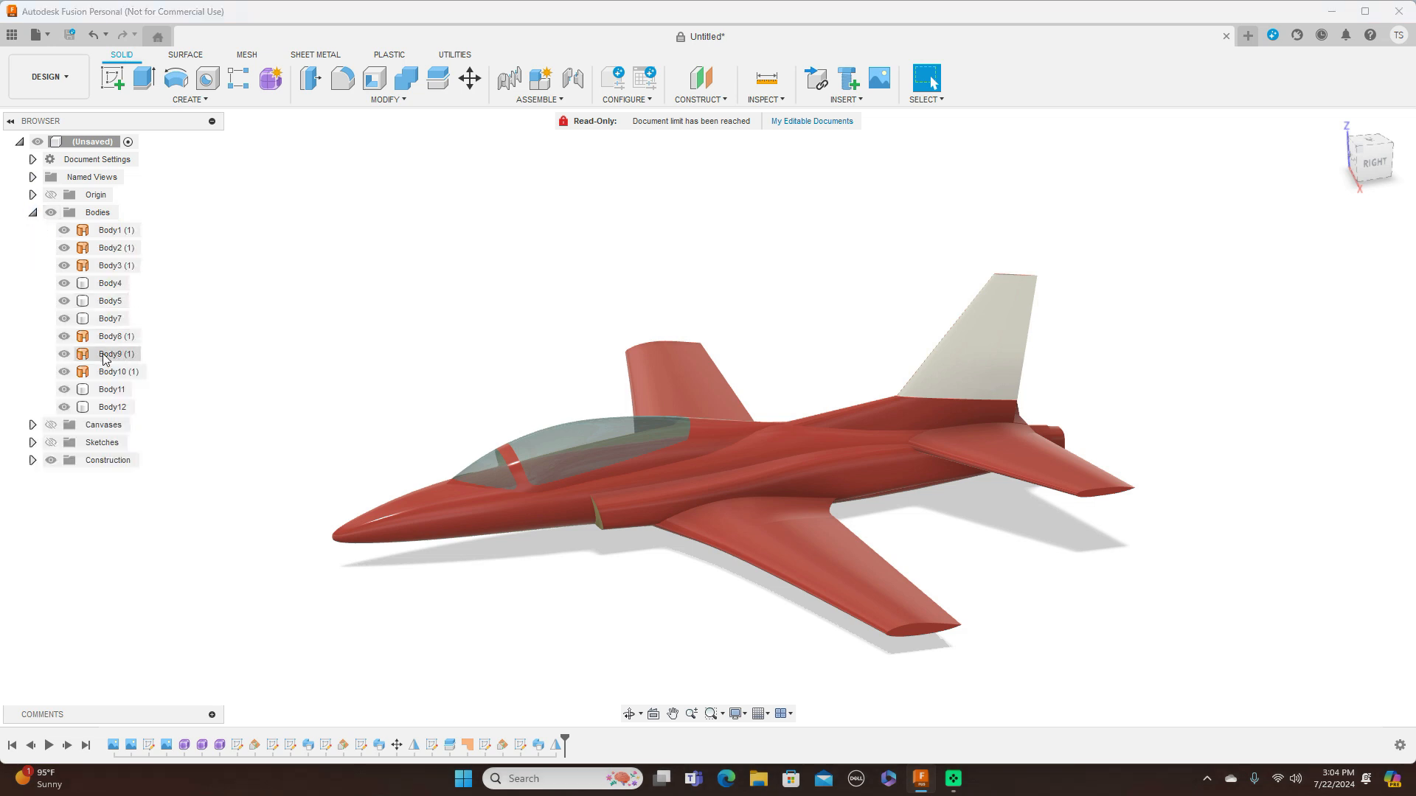
{"action": "left_click", "coordinate": [64, 407]}
{"action": "left_click", "coordinate": [65, 389]}
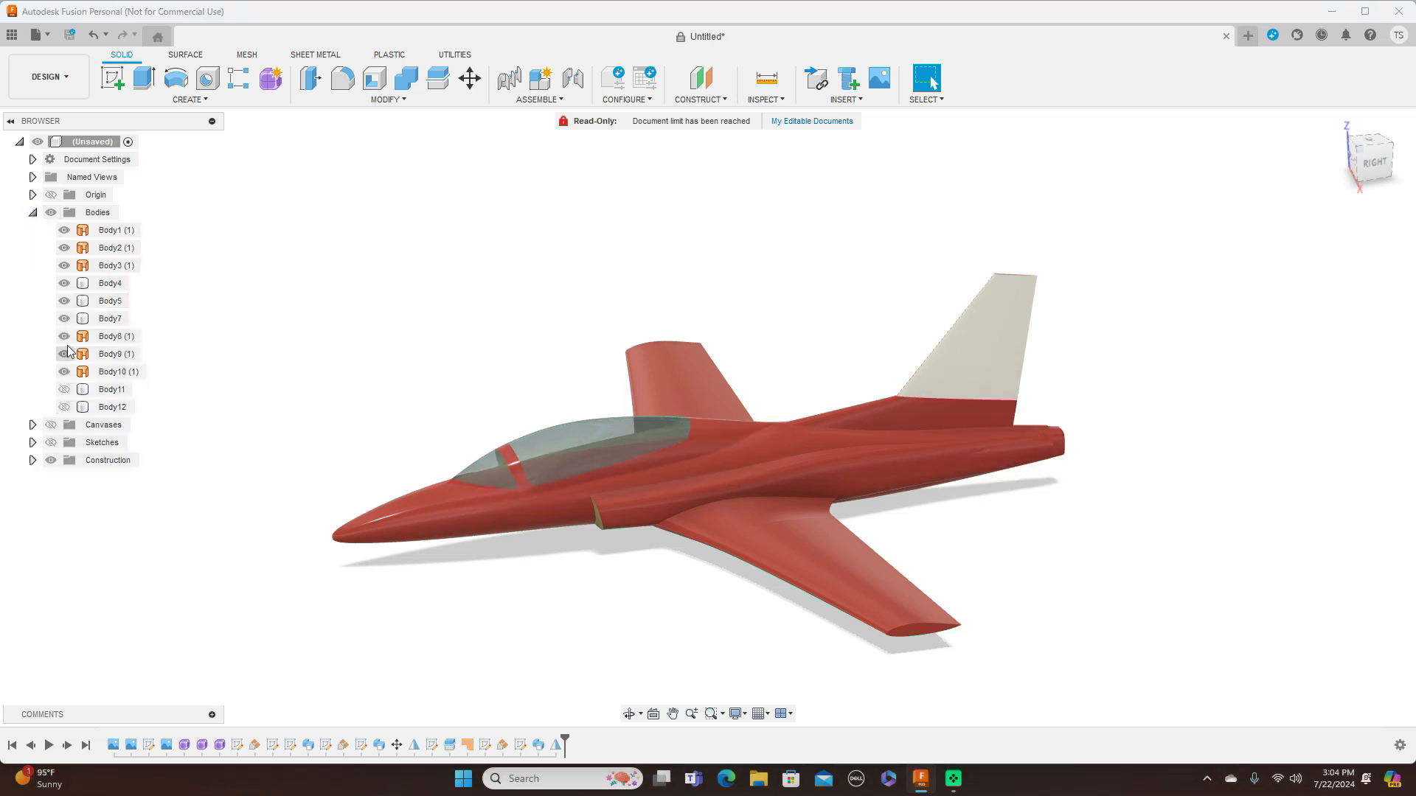
{"action": "left_click", "coordinate": [65, 318]}
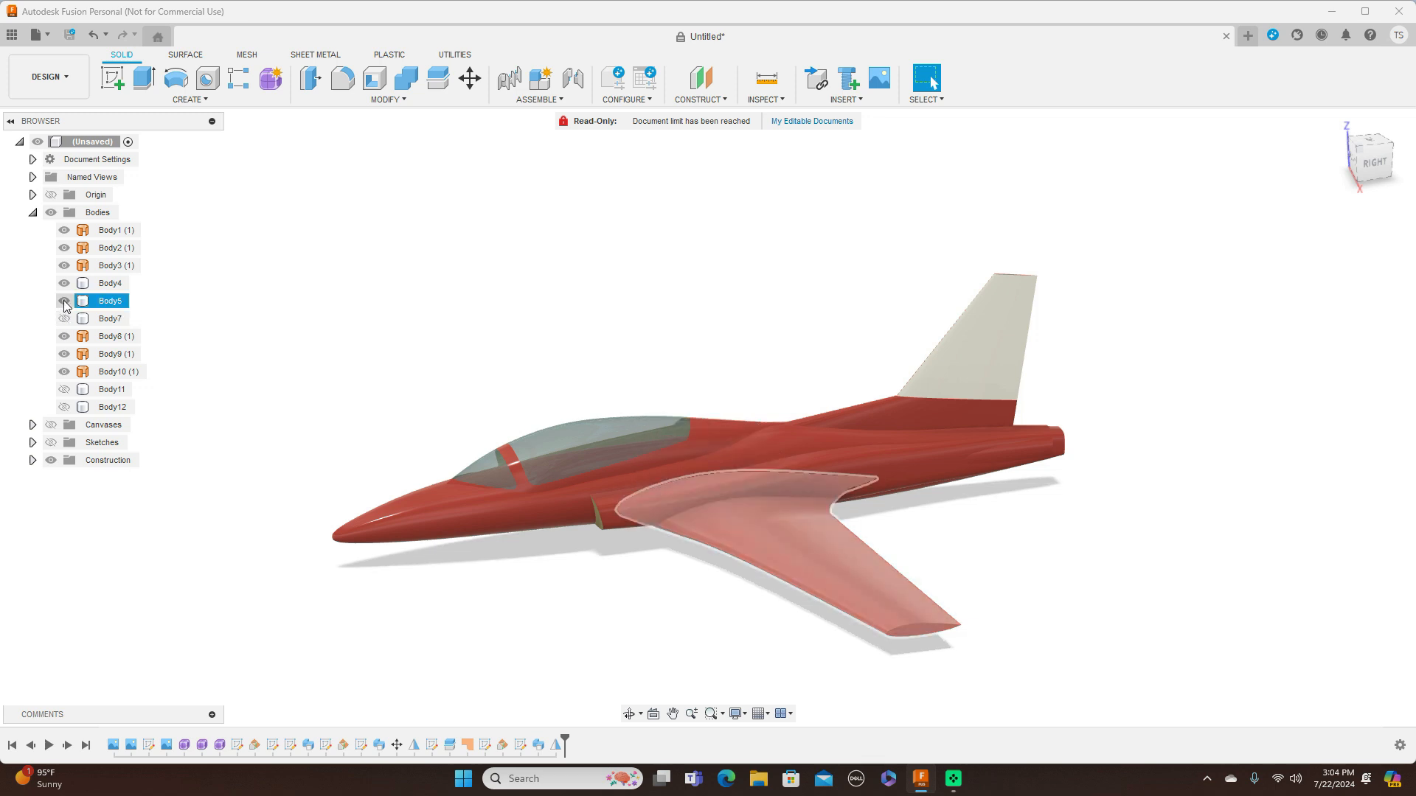
{"action": "left_click", "coordinate": [64, 301]}
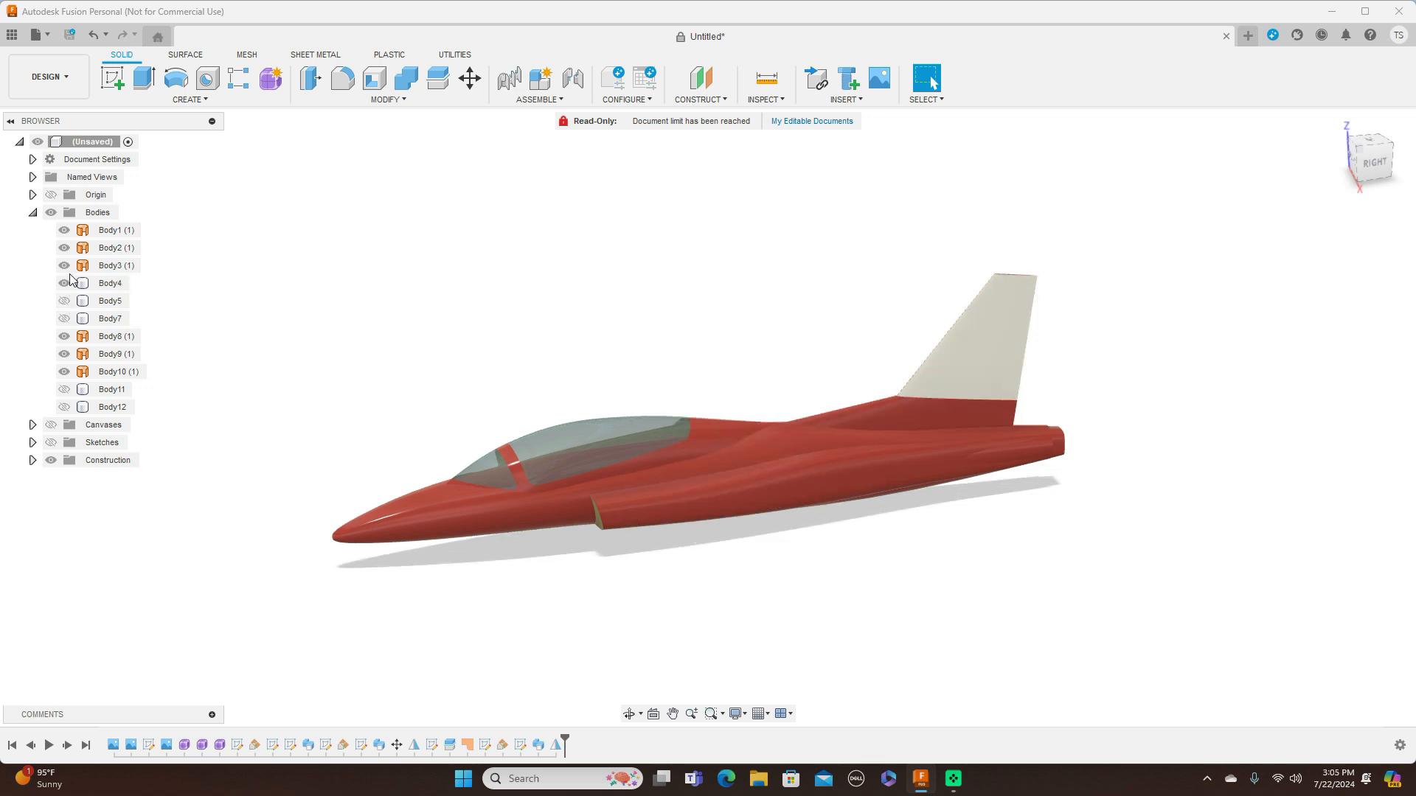
{"action": "left_click", "coordinate": [64, 284]}
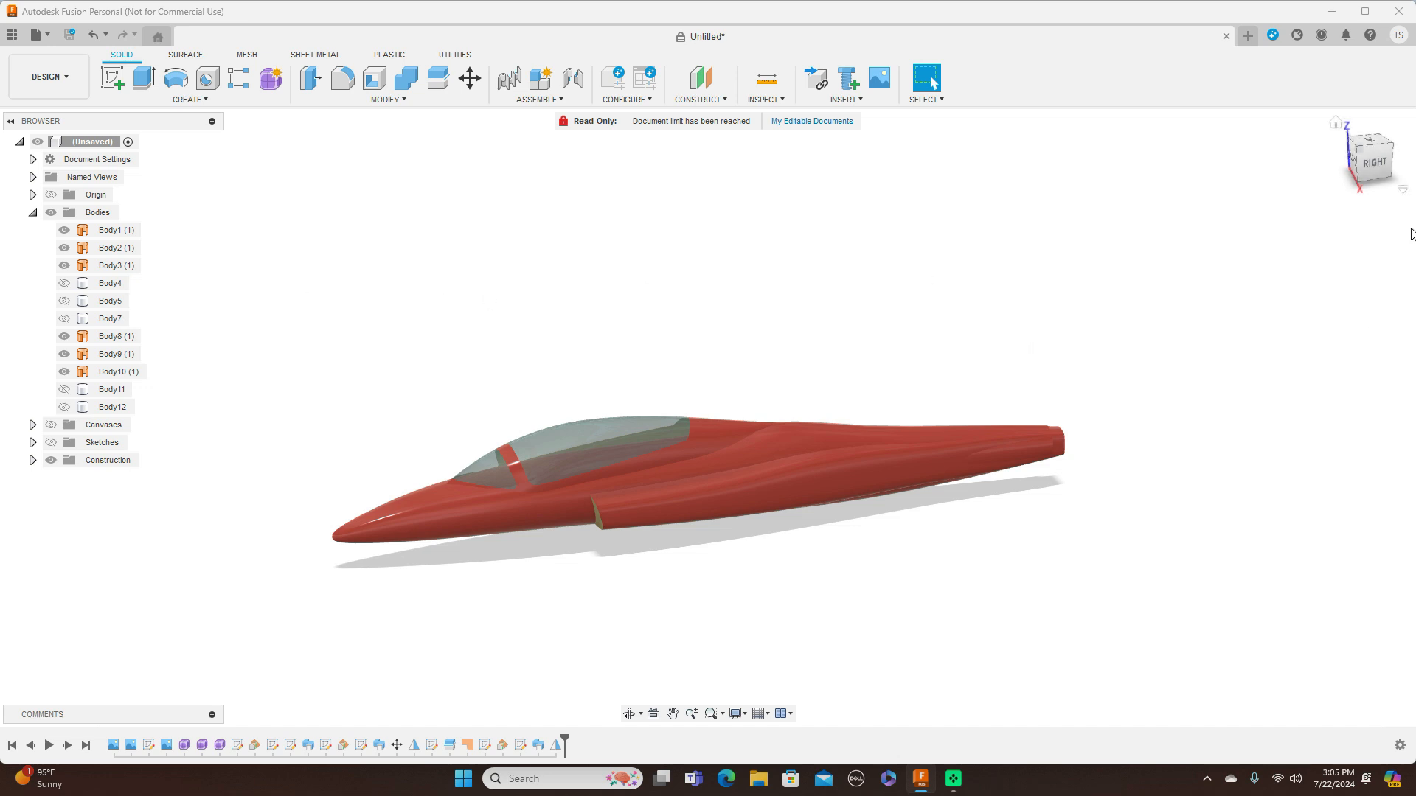
Hide the remaining fuselage and canopy surfaces one by one: Body3, Body10, Body9, Body8, Body2 and Body1
{"action": "left_click", "coordinate": [1382, 184]}
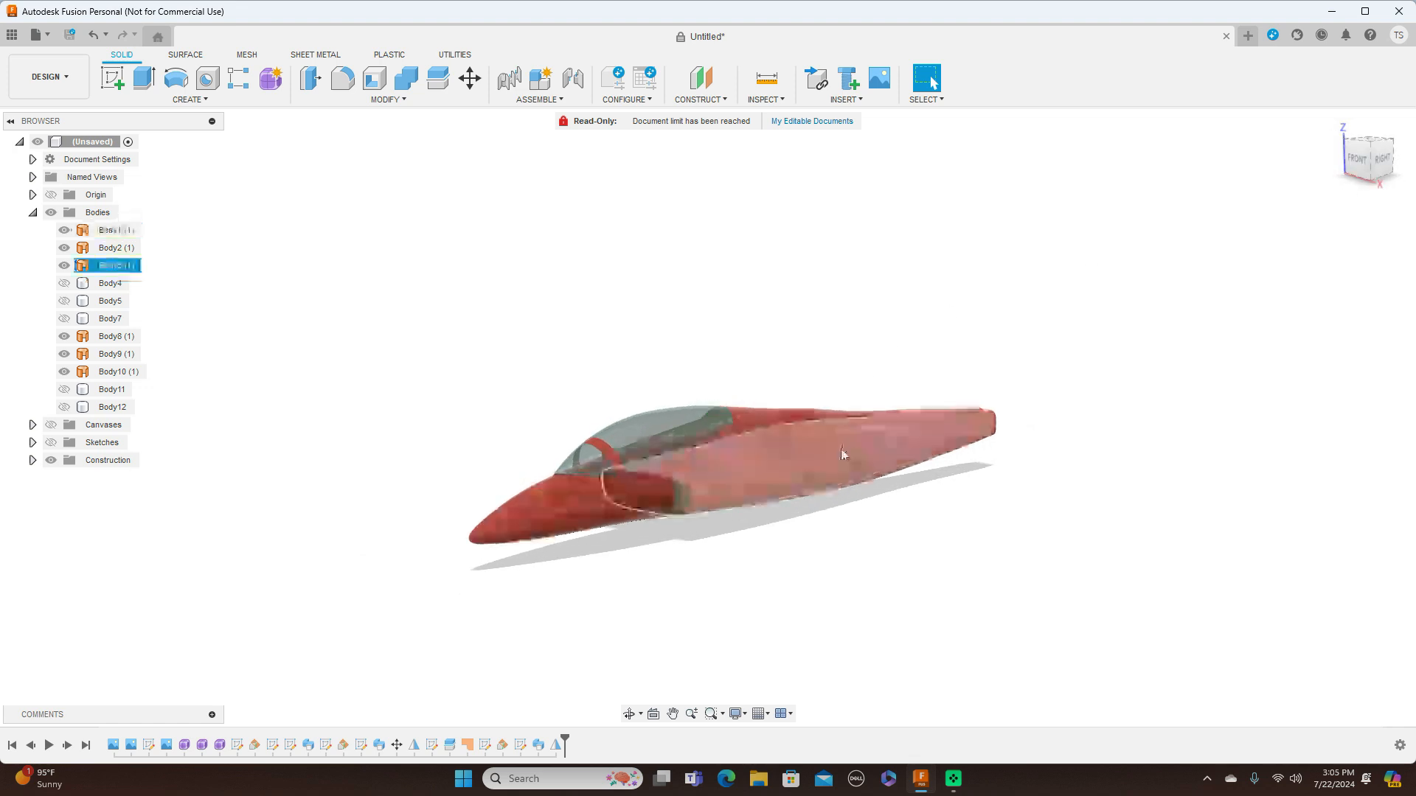
{"action": "left_click", "coordinate": [66, 267]}
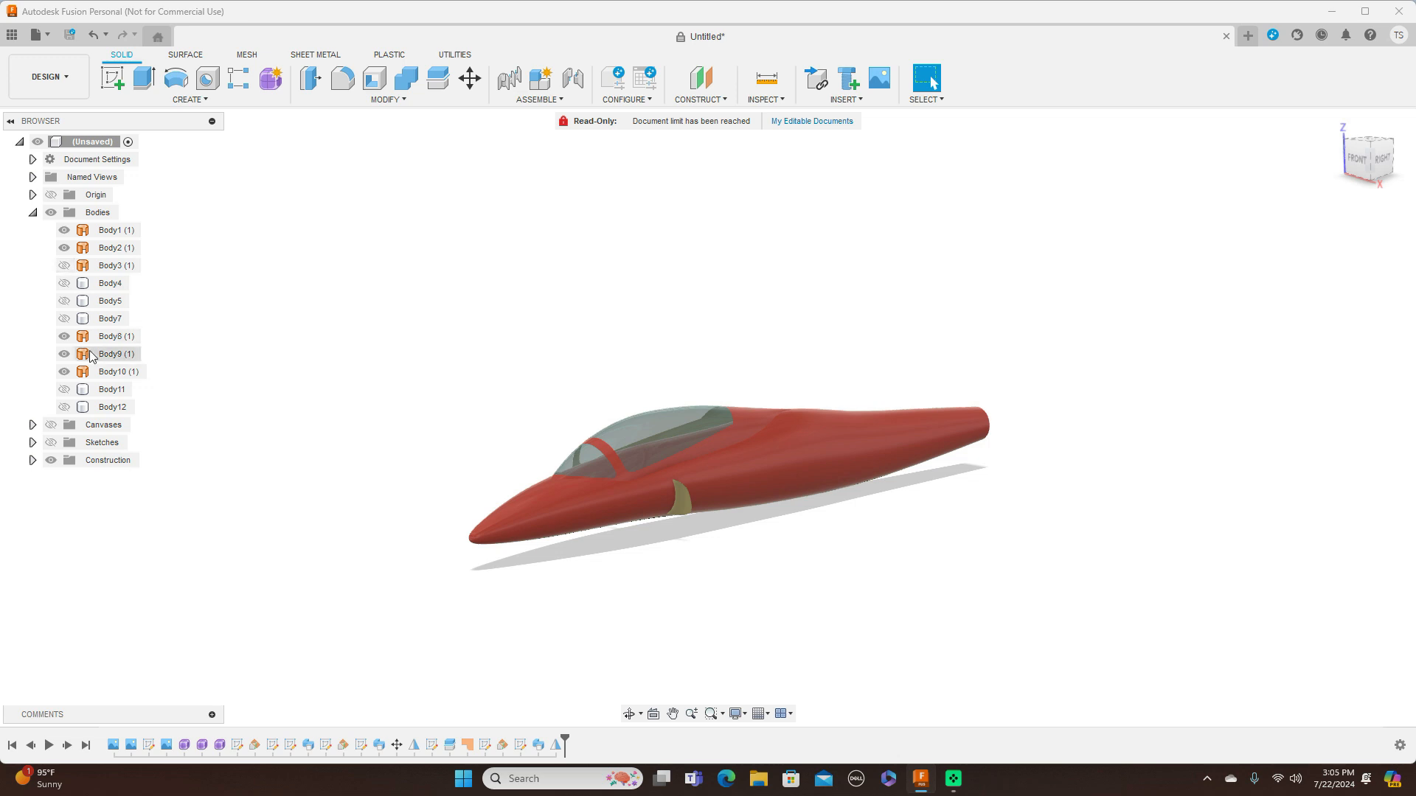
{"action": "left_click", "coordinate": [66, 372]}
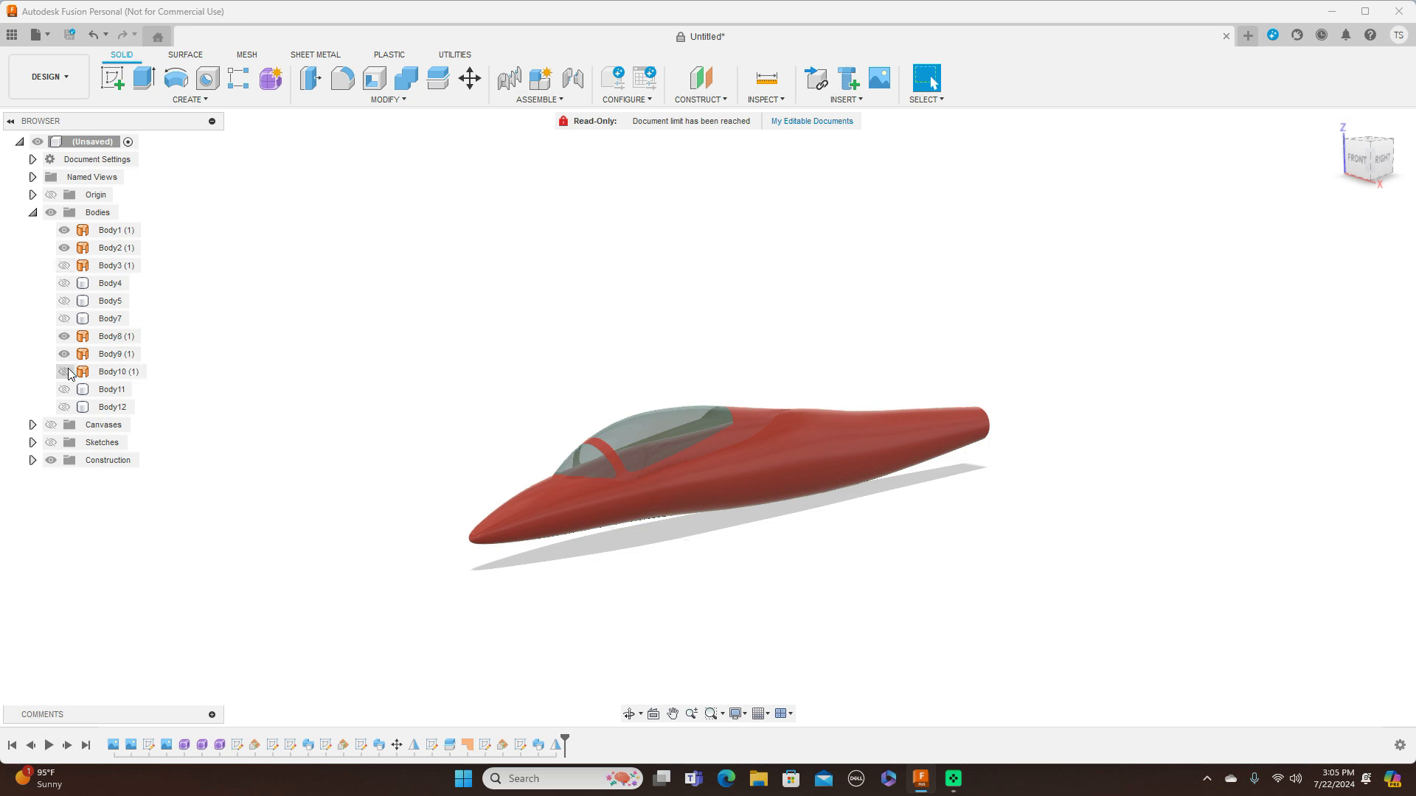
{"action": "left_click", "coordinate": [65, 354]}
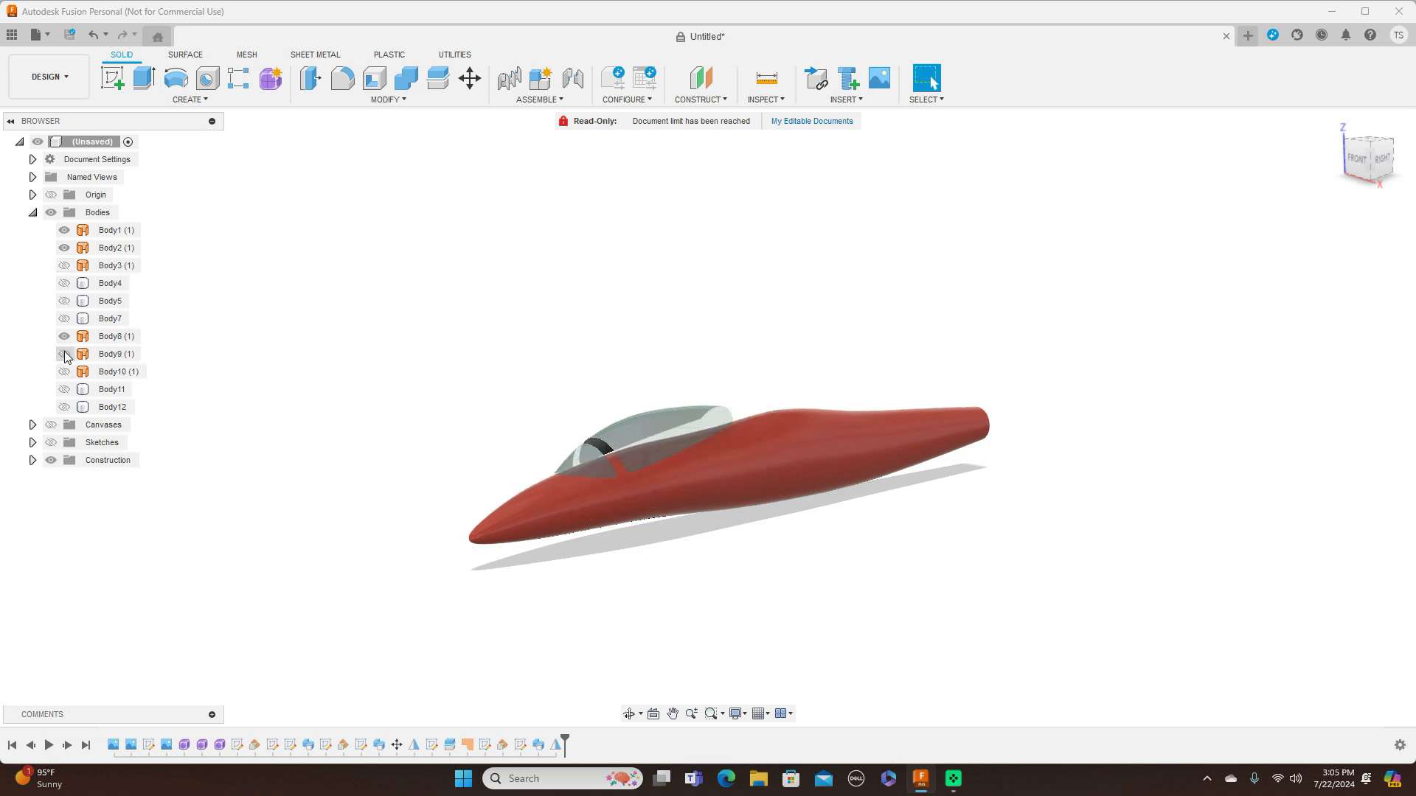
{"action": "left_click", "coordinate": [64, 337]}
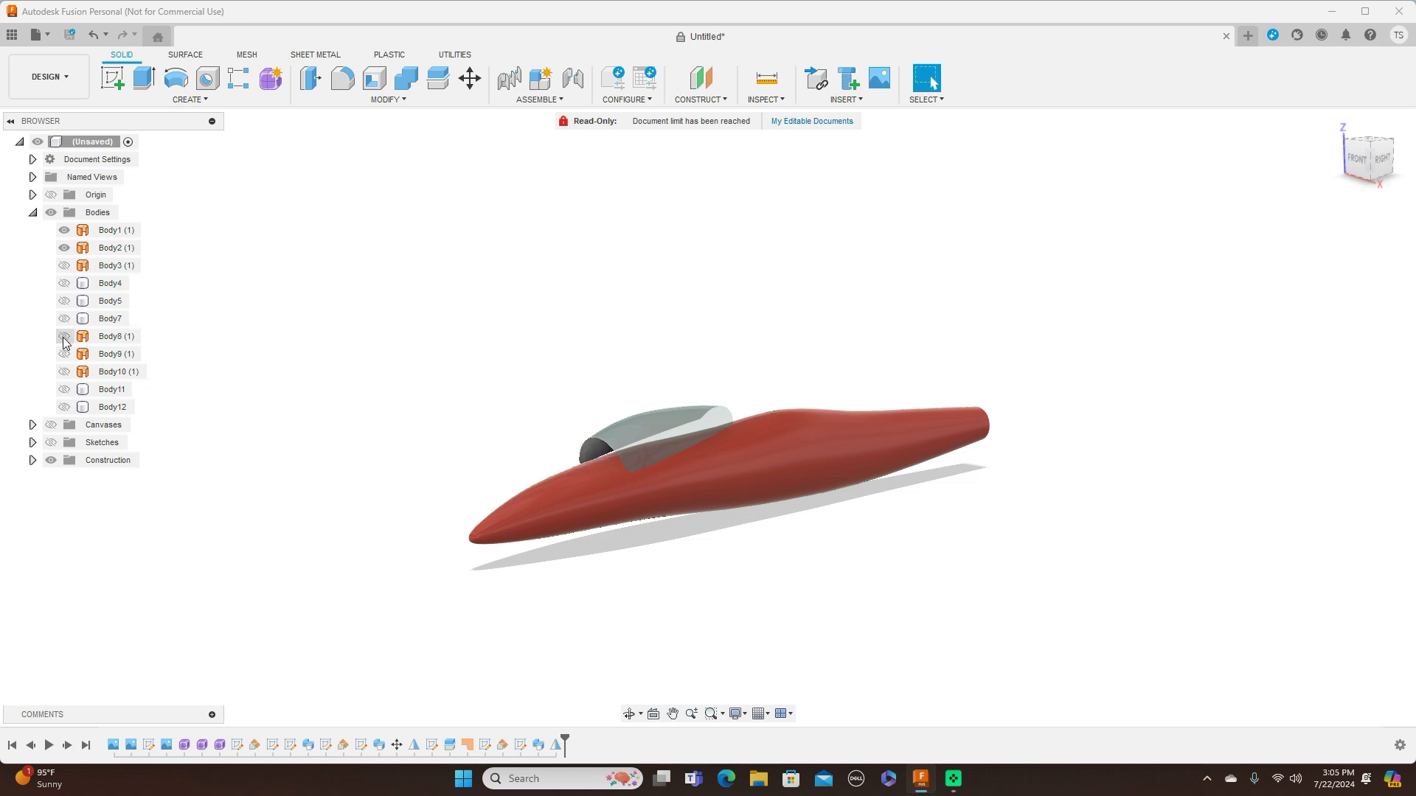
{"action": "left_click", "coordinate": [64, 247]}
{"action": "left_click", "coordinate": [65, 230]}
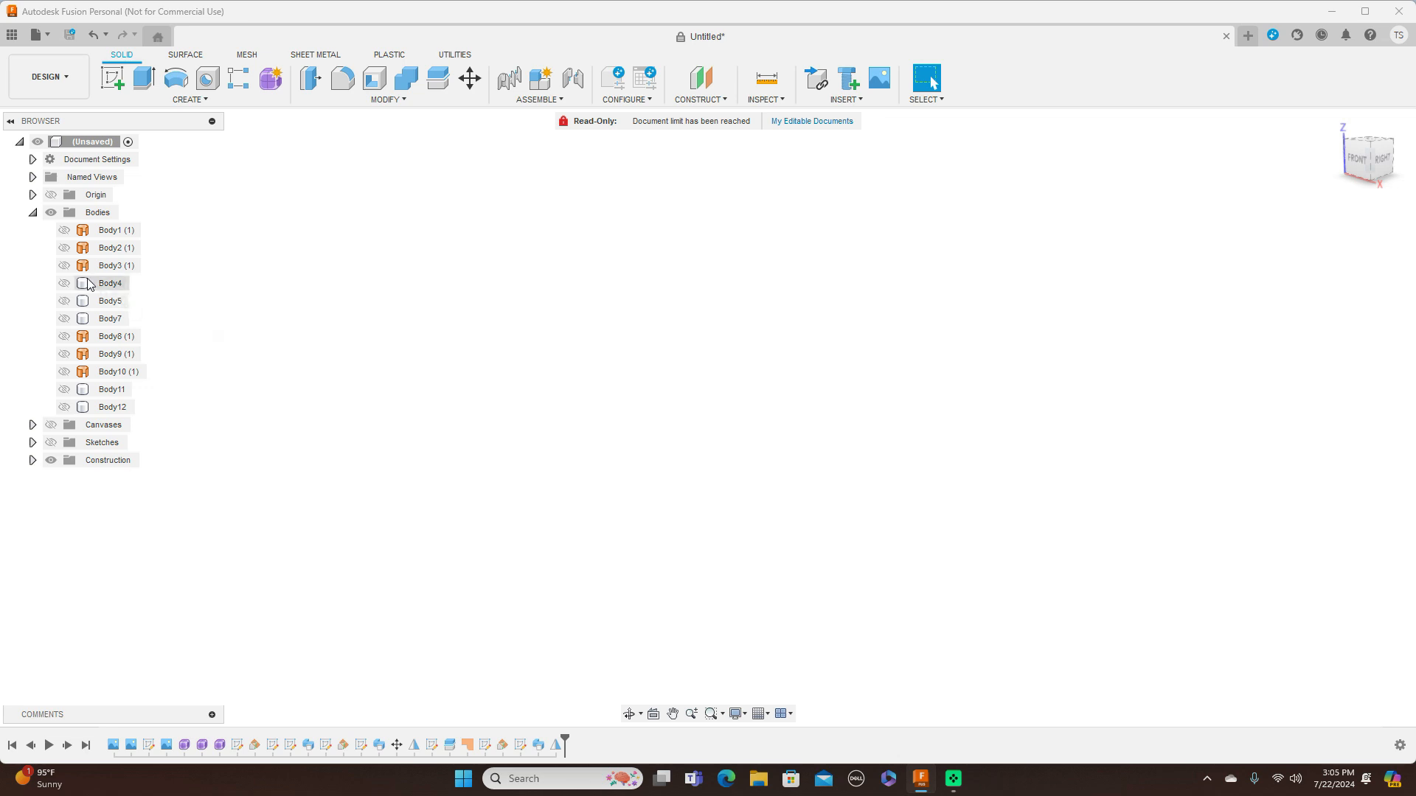
Show the lower fuselage surface Body3 and the intake surface Body10 again
{"action": "left_click", "coordinate": [64, 266]}
{"action": "left_click", "coordinate": [64, 250]}
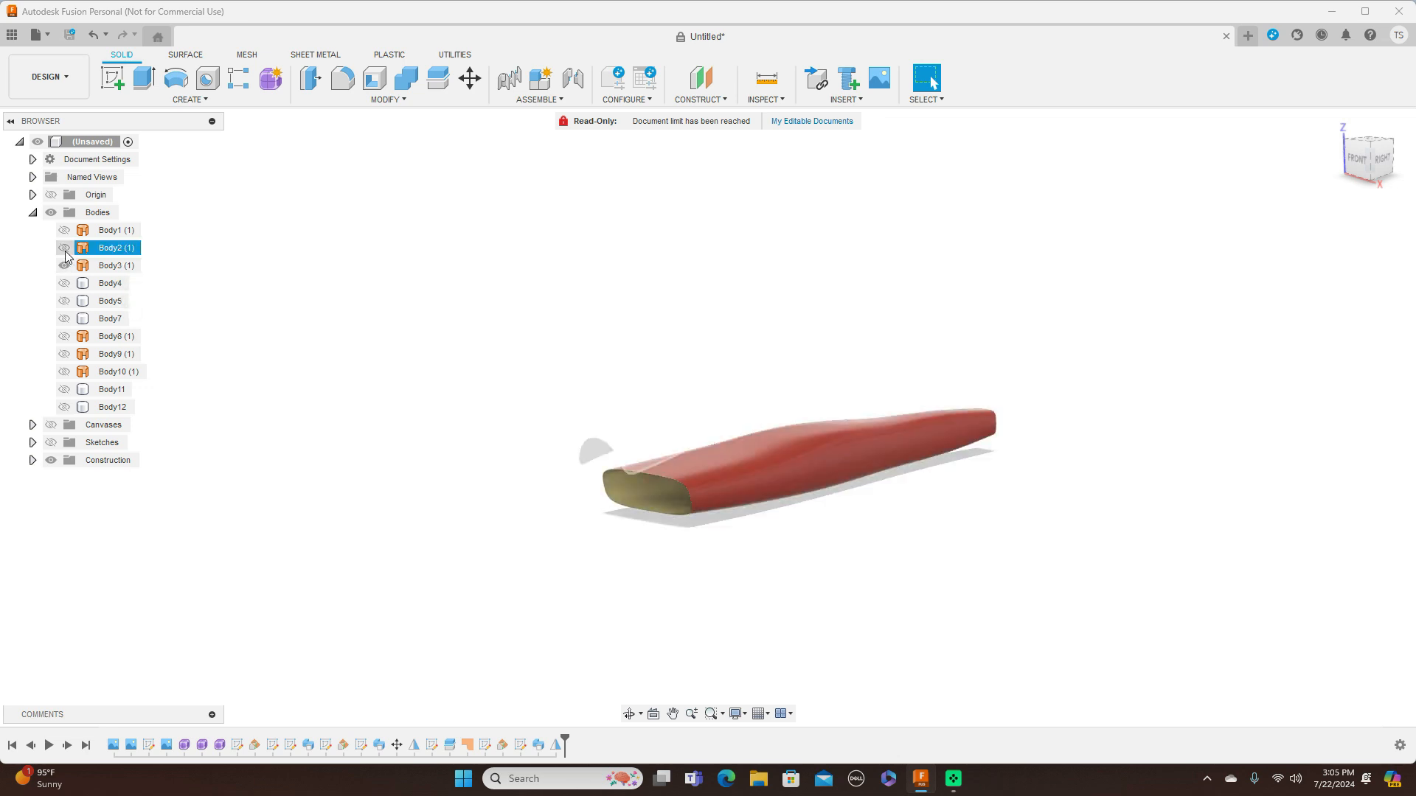
{"action": "left_click", "coordinate": [65, 231]}
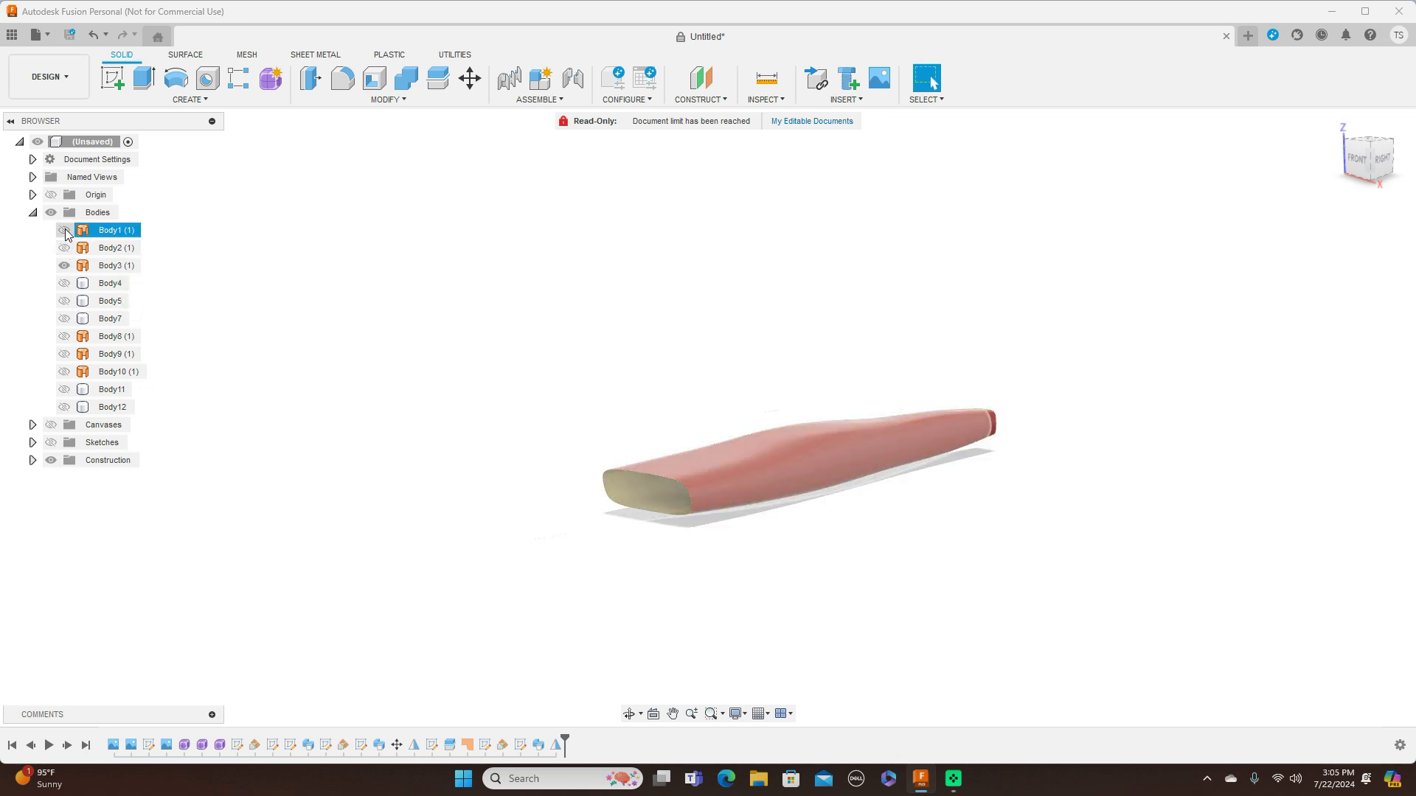
{"action": "left_click", "coordinate": [66, 373]}
{"action": "left_click", "coordinate": [67, 372]}
{"action": "left_click", "coordinate": [67, 372]}
{"action": "left_click", "coordinate": [67, 372]}
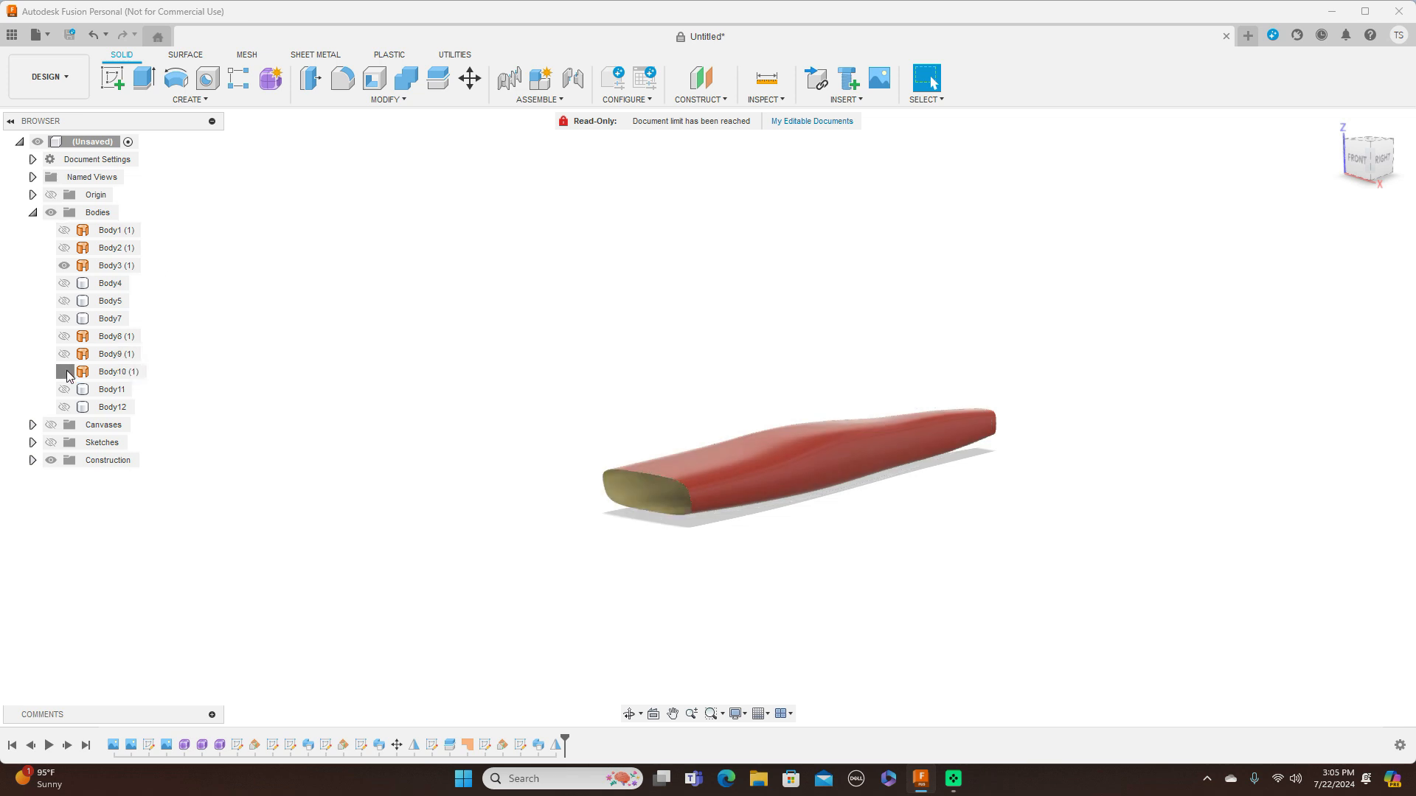
Show the remaining fuselage and canopy surfaces Body9, Body8, Body2 and Body1 again
{"action": "left_click", "coordinate": [66, 356]}
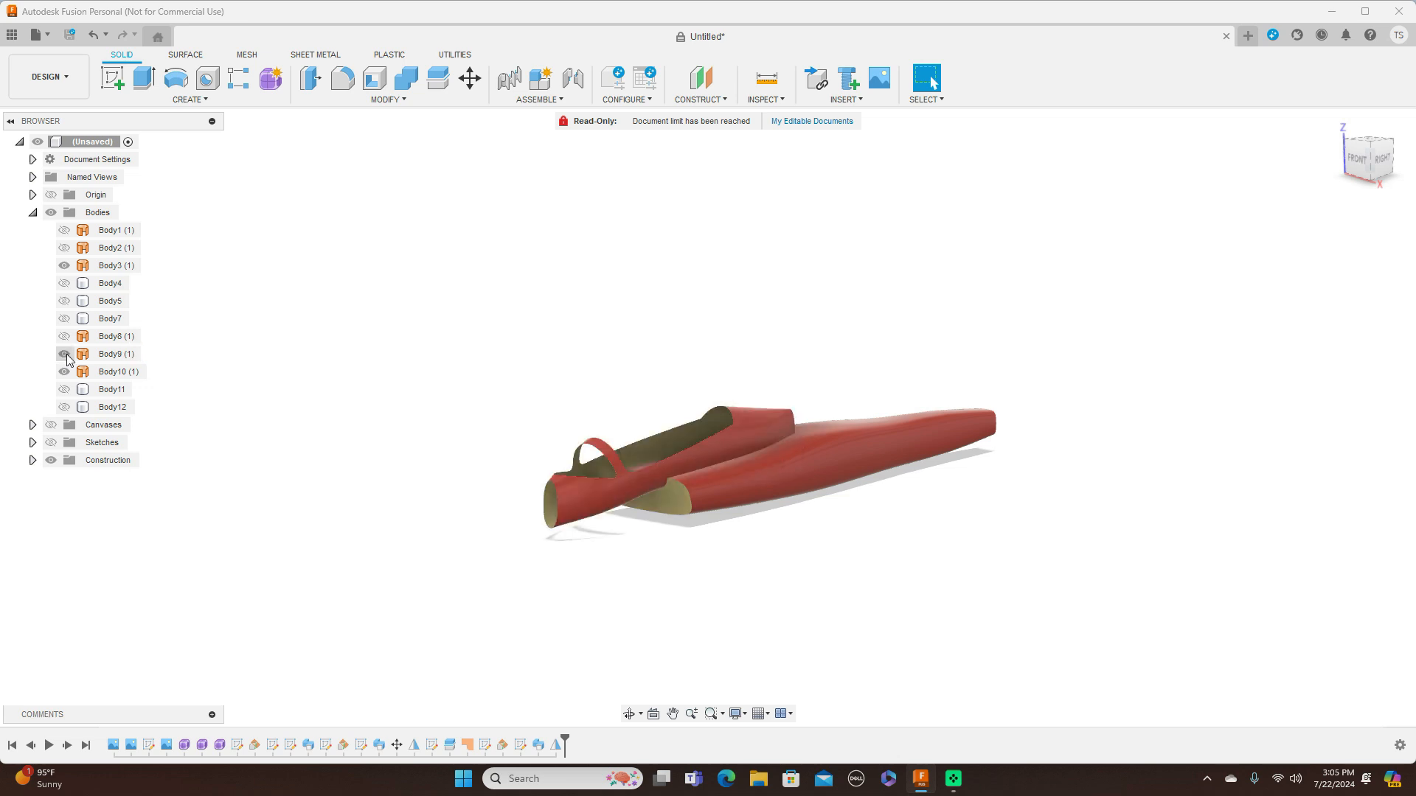
{"action": "left_click", "coordinate": [65, 336]}
{"action": "left_click", "coordinate": [65, 248]}
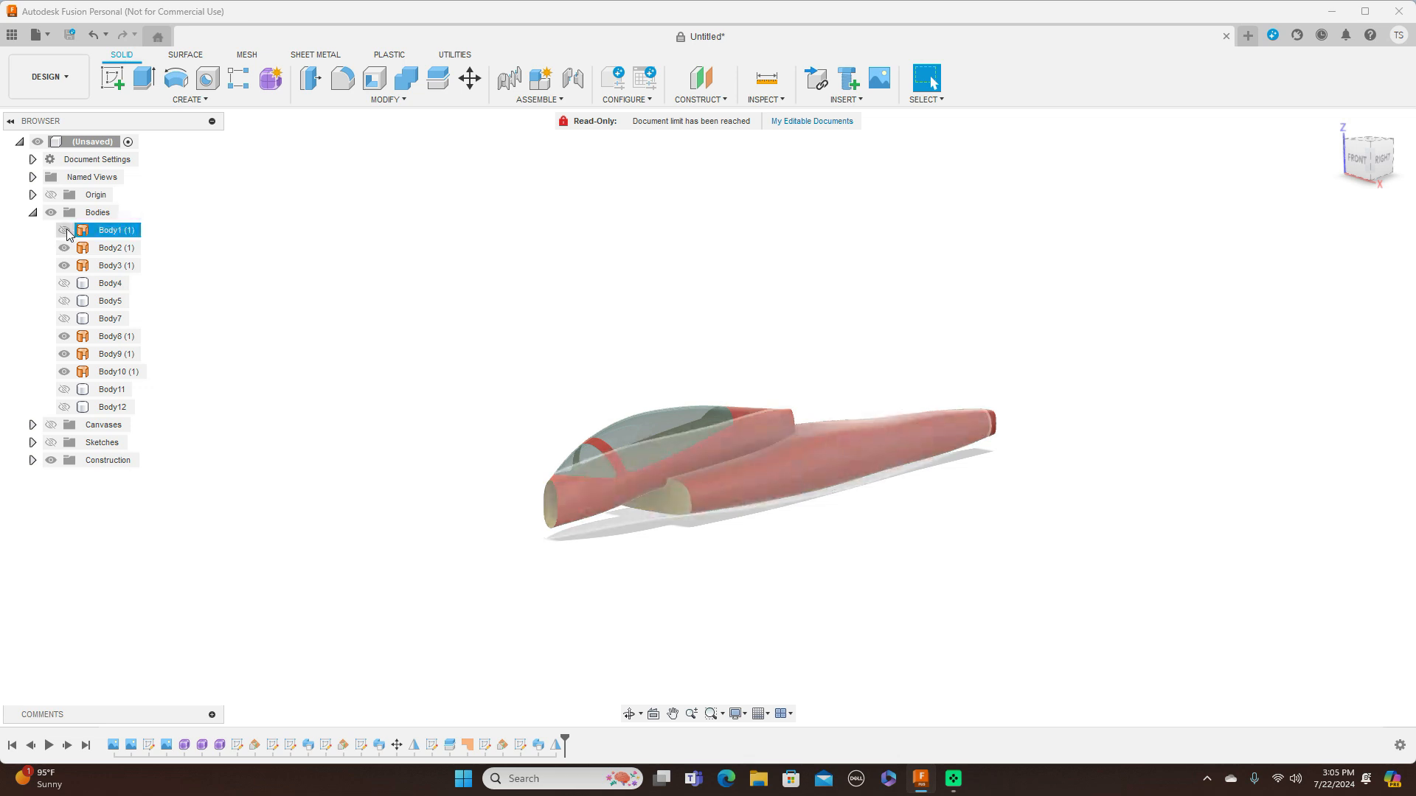
{"action": "left_click", "coordinate": [65, 231]}
{"action": "left_click", "coordinate": [66, 230]}
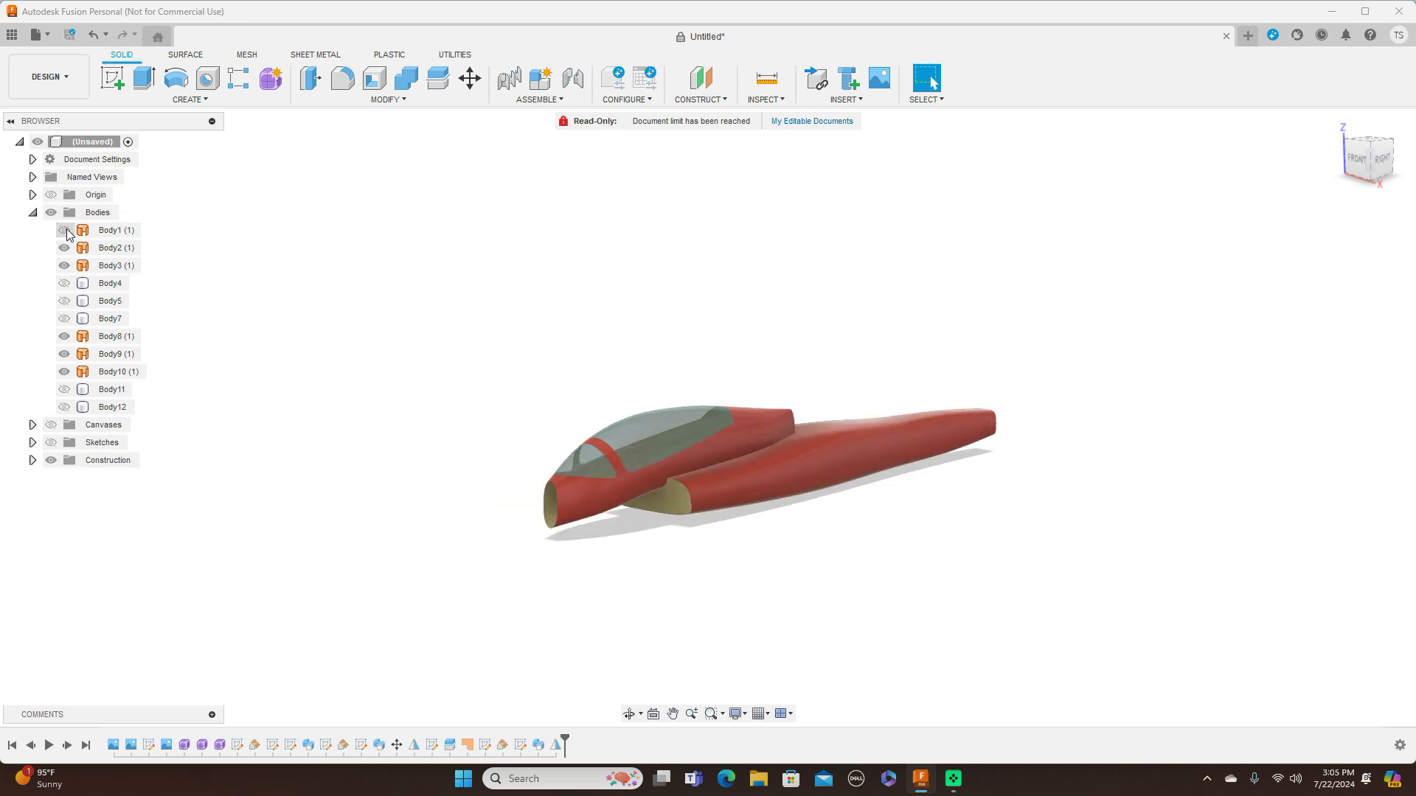
{"action": "left_click", "coordinate": [66, 230]}
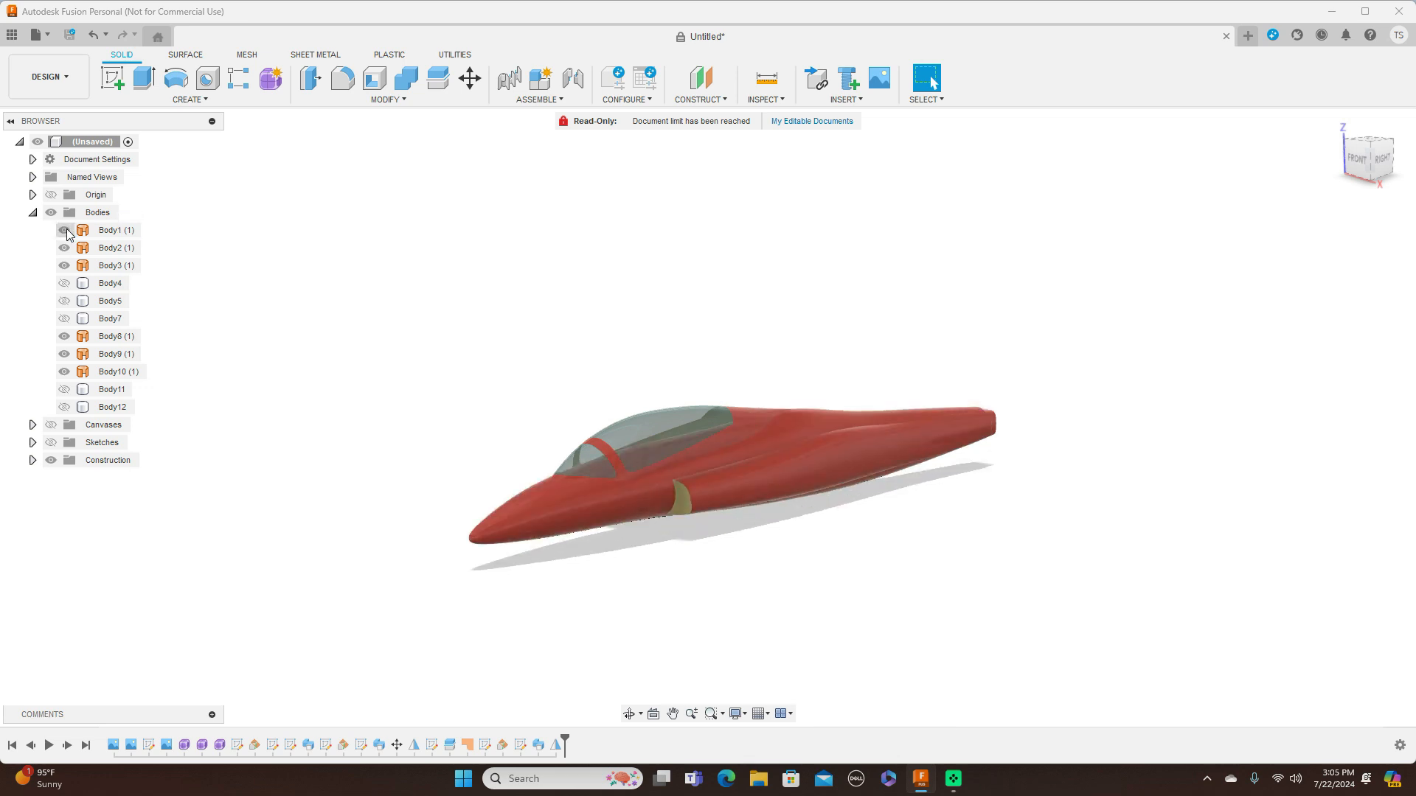
Show the tailplane, wing and fin bodies again and view the complete aircraft from the right
{"action": "left_click", "coordinate": [65, 390]}
{"action": "left_click", "coordinate": [64, 407]}
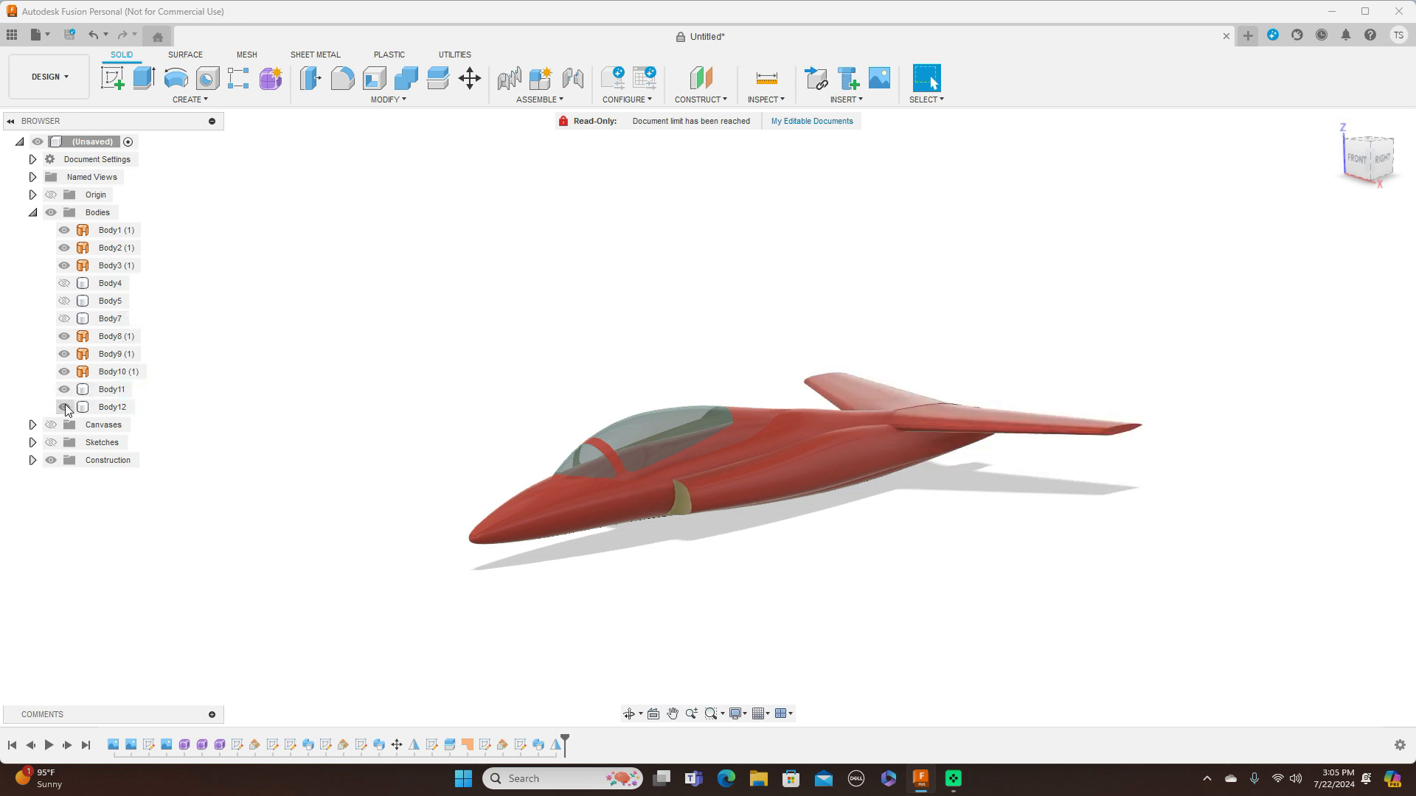
{"action": "left_click", "coordinate": [64, 302]}
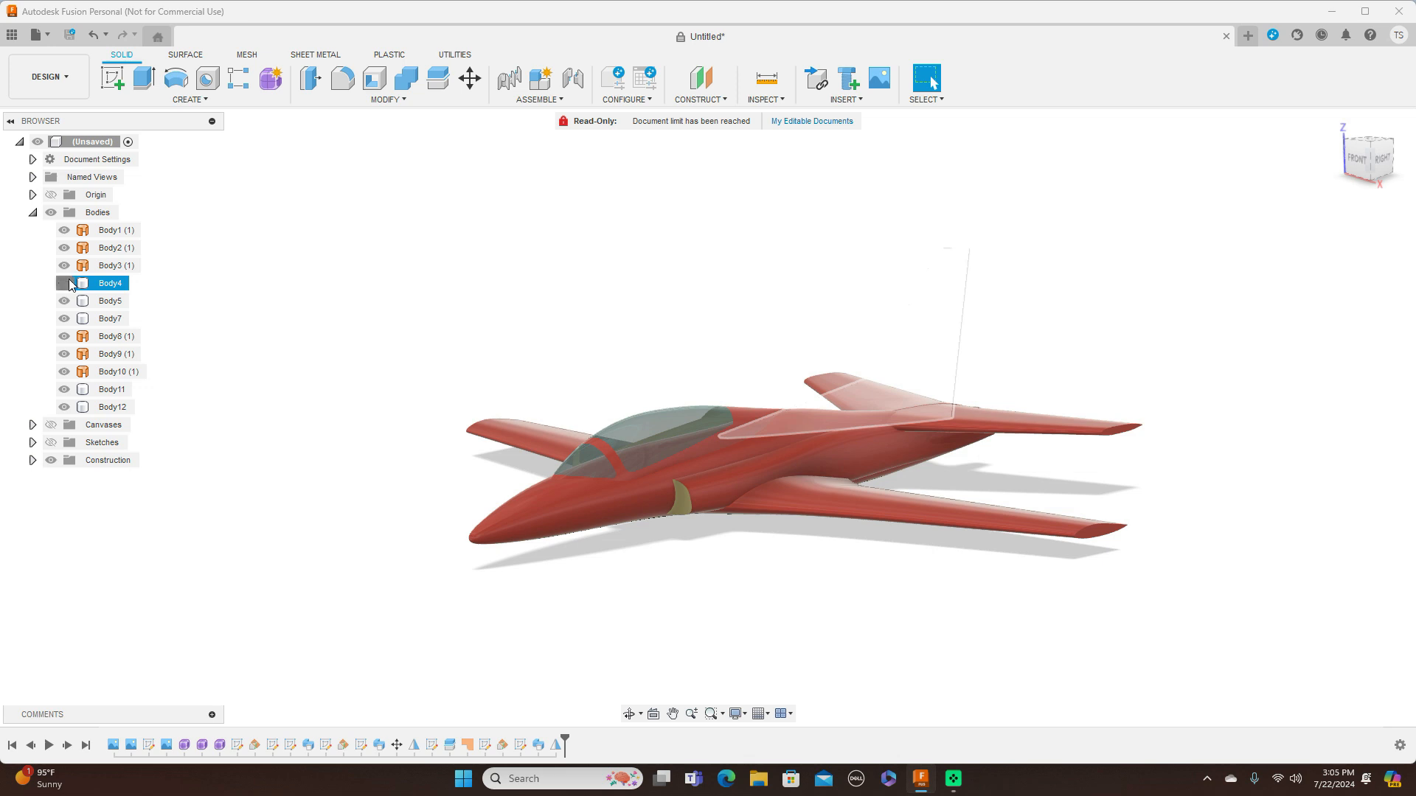
{"action": "left_click", "coordinate": [65, 283]}
{"action": "left_click_drag", "start_coordinate": [1371, 158], "coordinate": [1414, 163]}
{"action": "left_click", "coordinate": [1376, 165]}
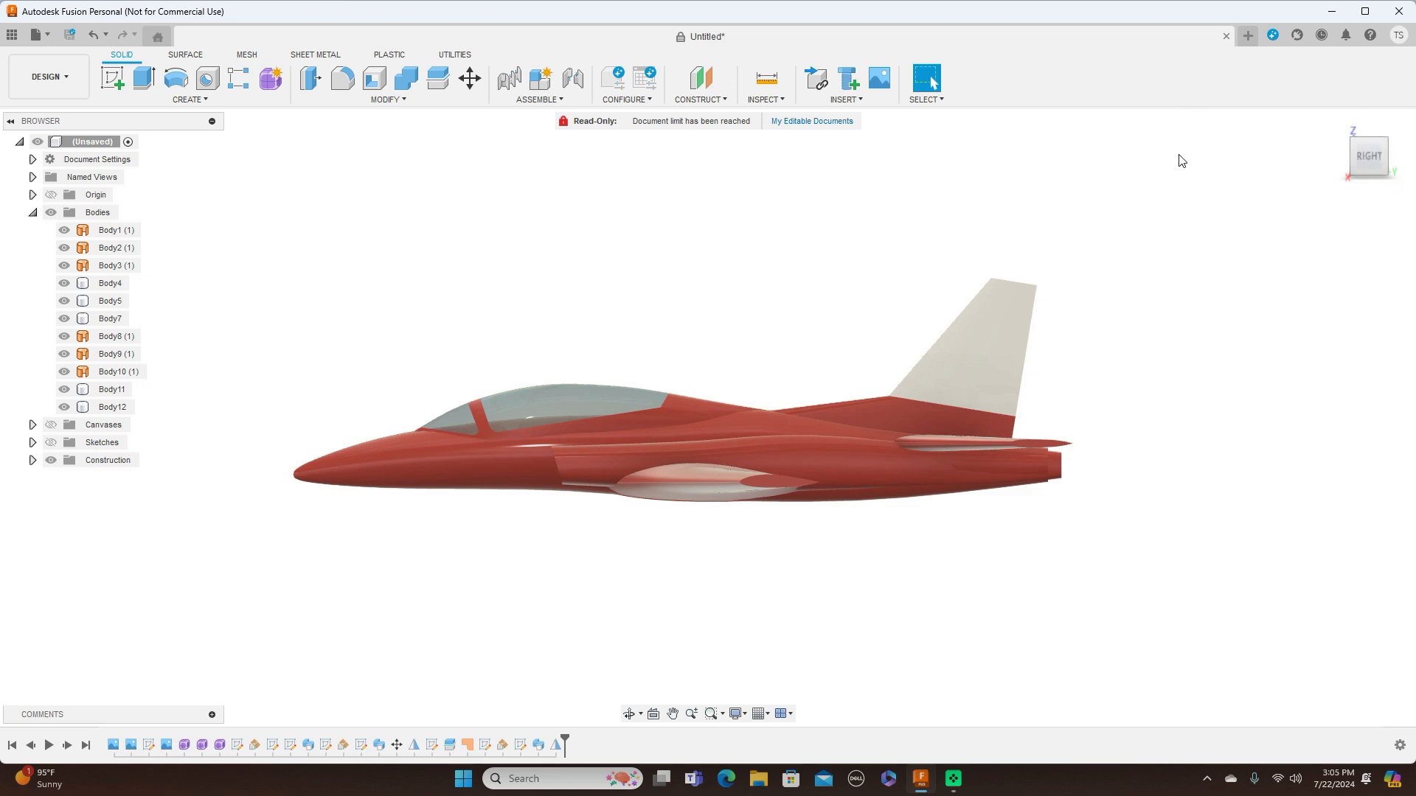
Create a new design and load Screenshot (309) from the computer's Screenshots folder as a canvas image
{"action": "left_click", "coordinate": [36, 34]}
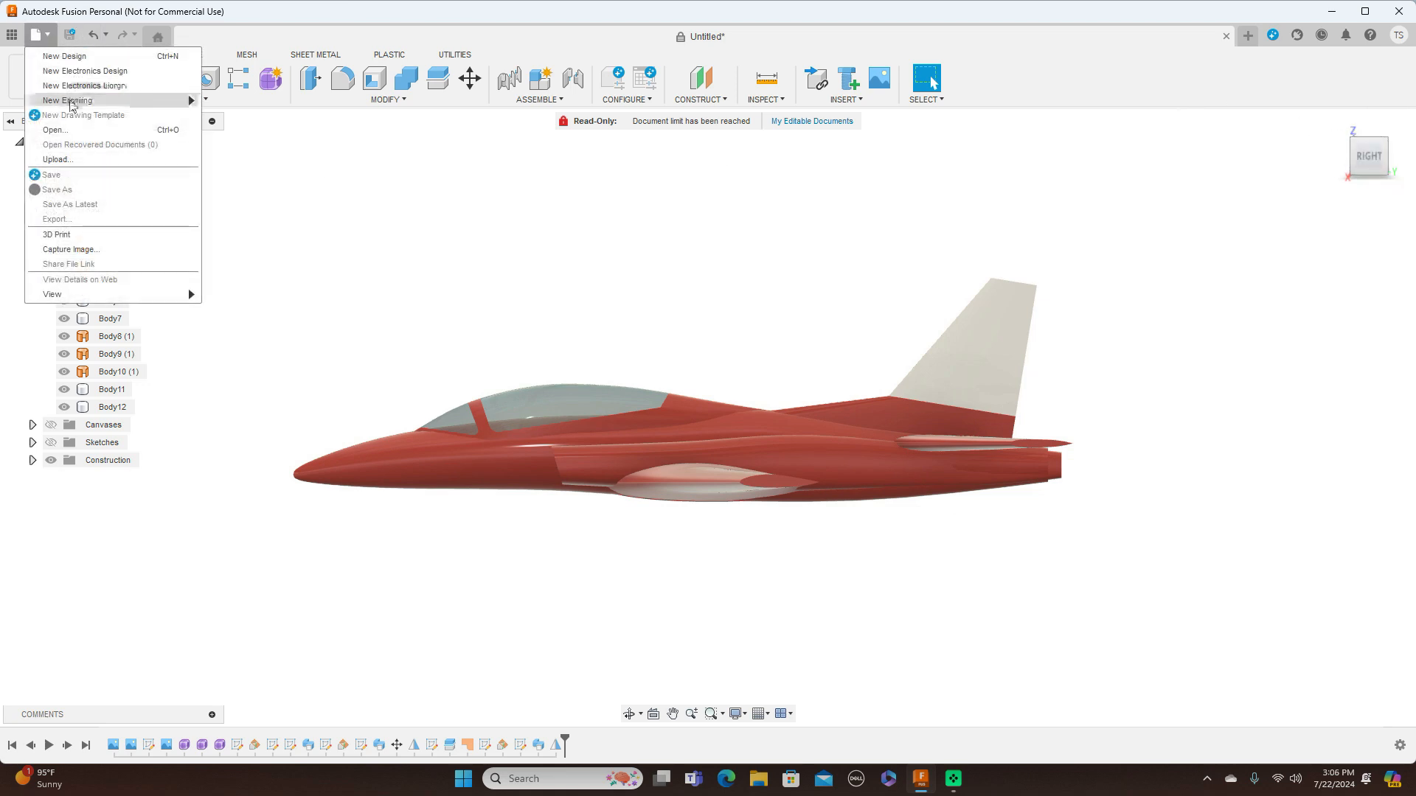
{"action": "left_click", "coordinate": [65, 56]}
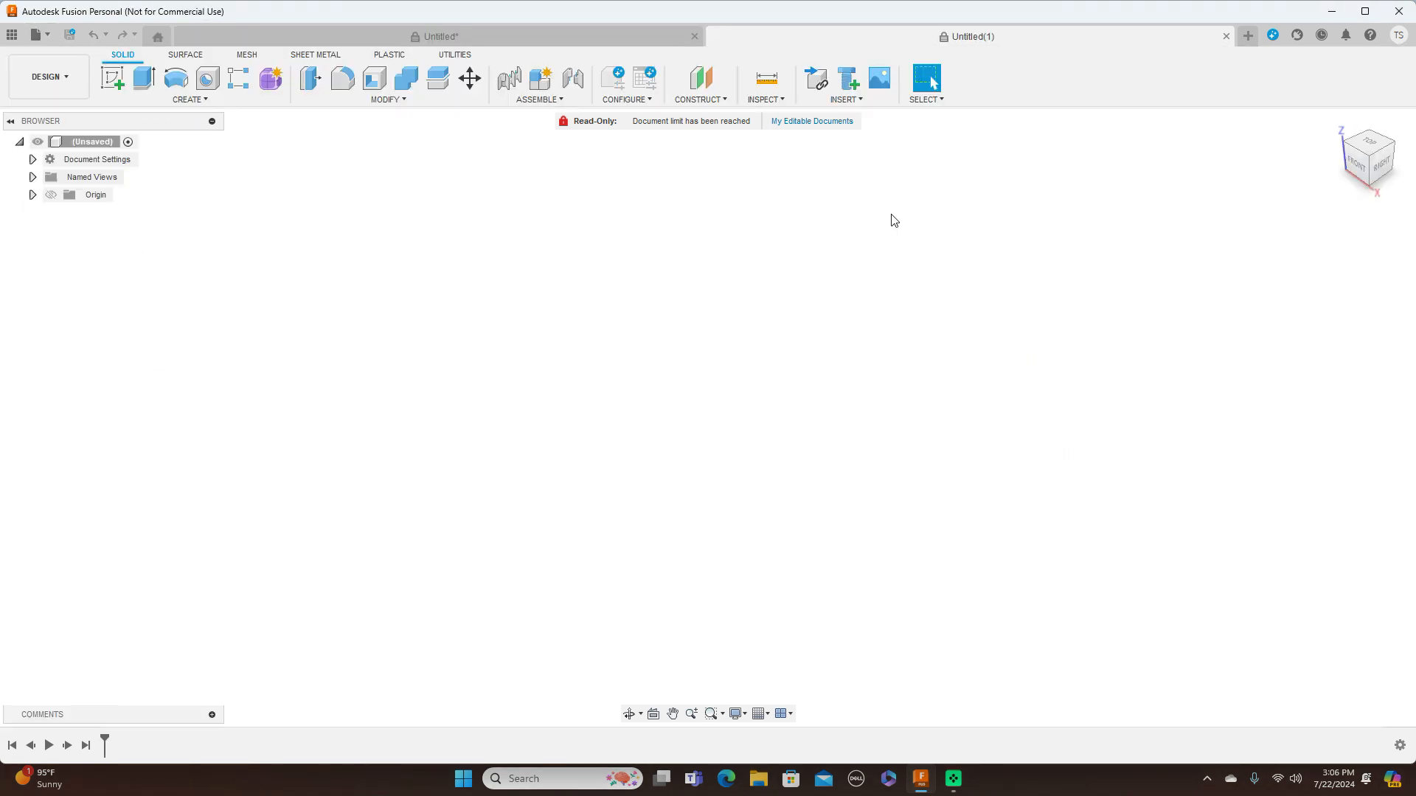
{"action": "left_click", "coordinate": [868, 102]}
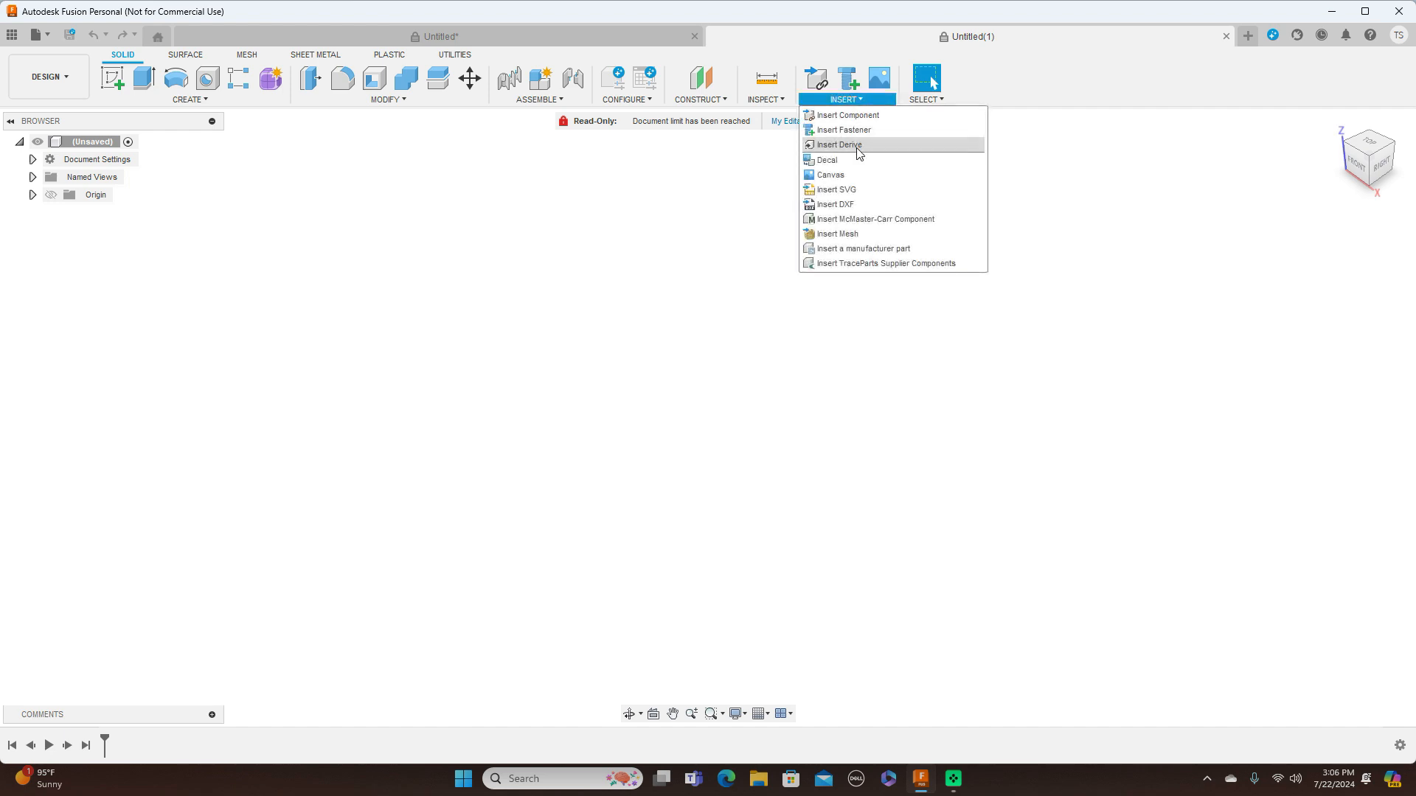
{"action": "left_click", "coordinate": [848, 176]}
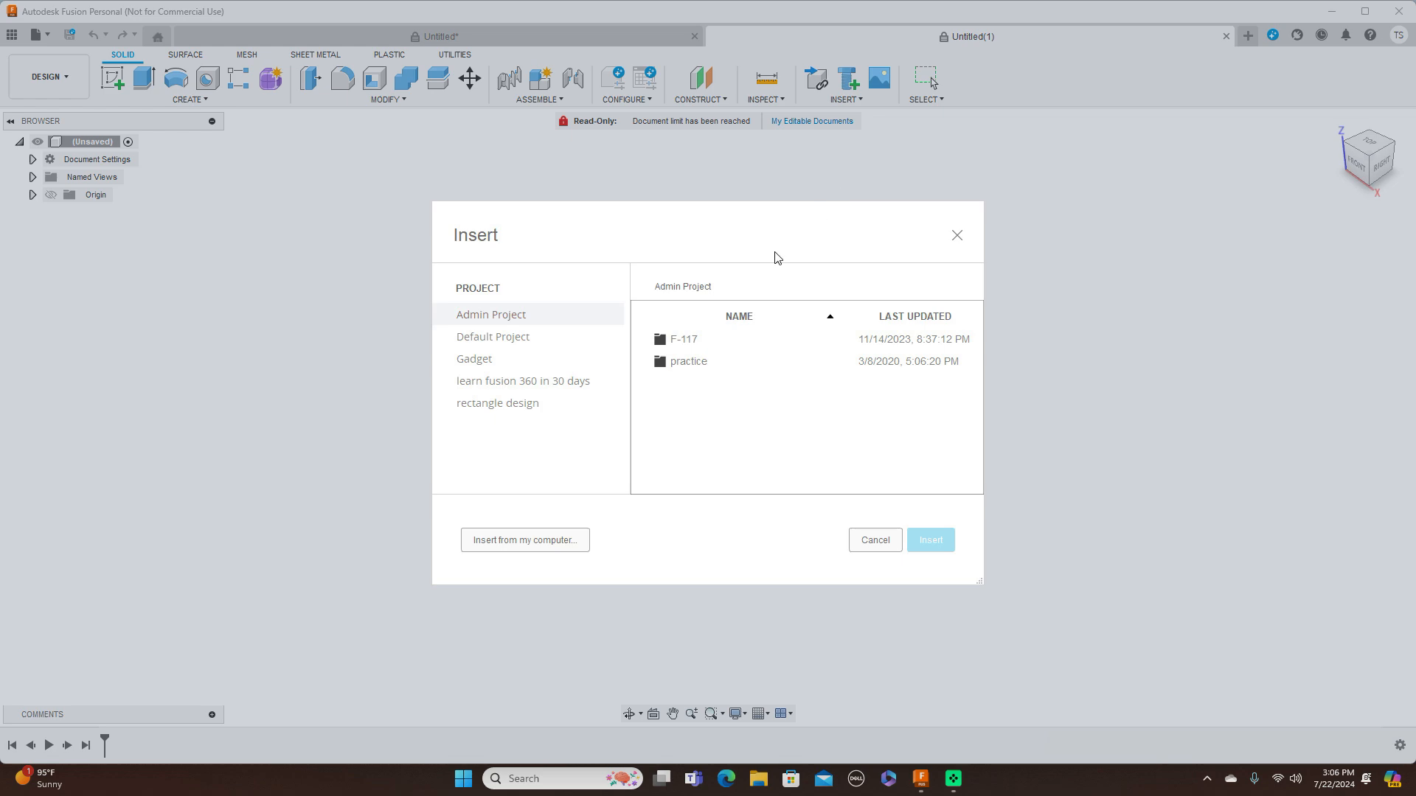
{"action": "left_click", "coordinate": [557, 547]}
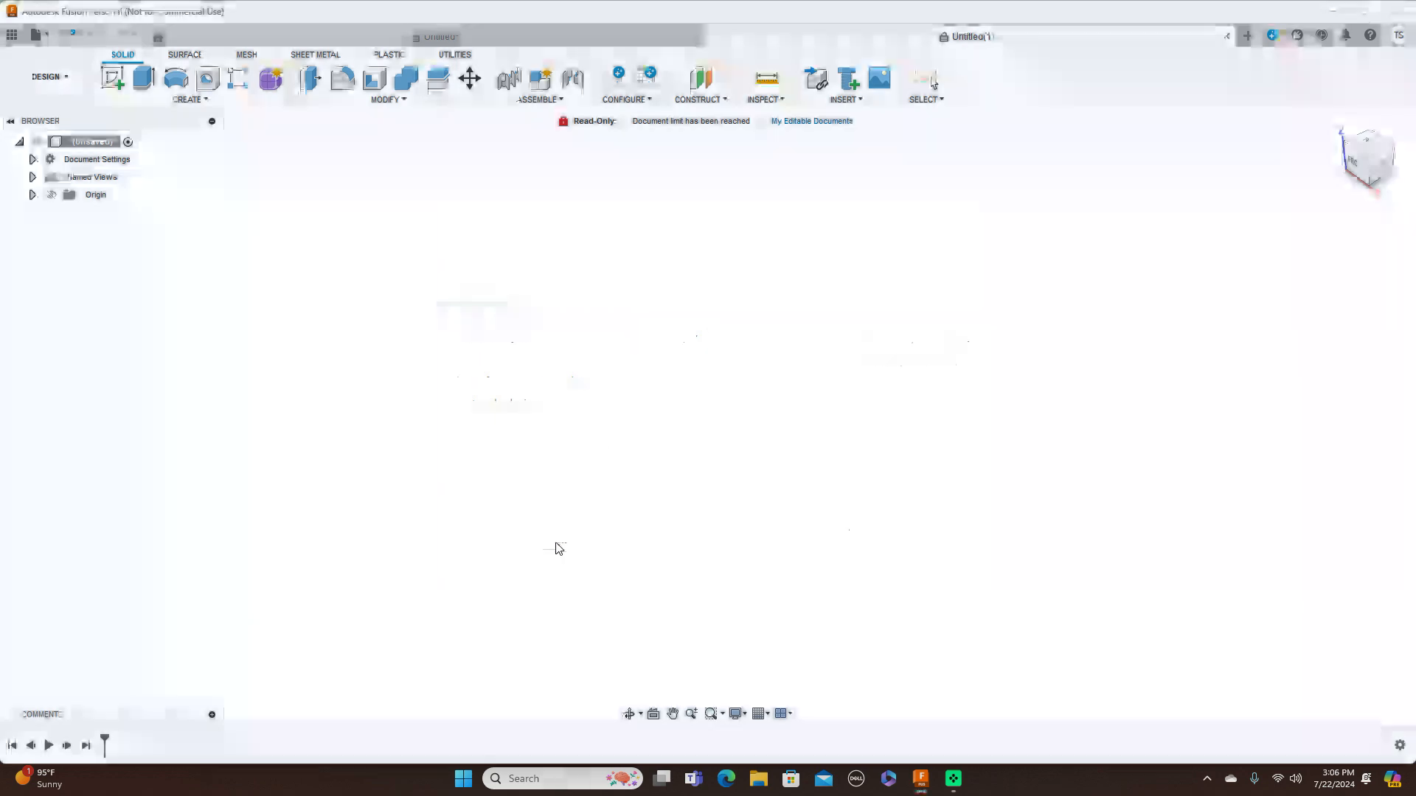
{"action": "scroll", "coordinate": [649, 326], "scroll_direction": "down", "scroll_amount": 15}
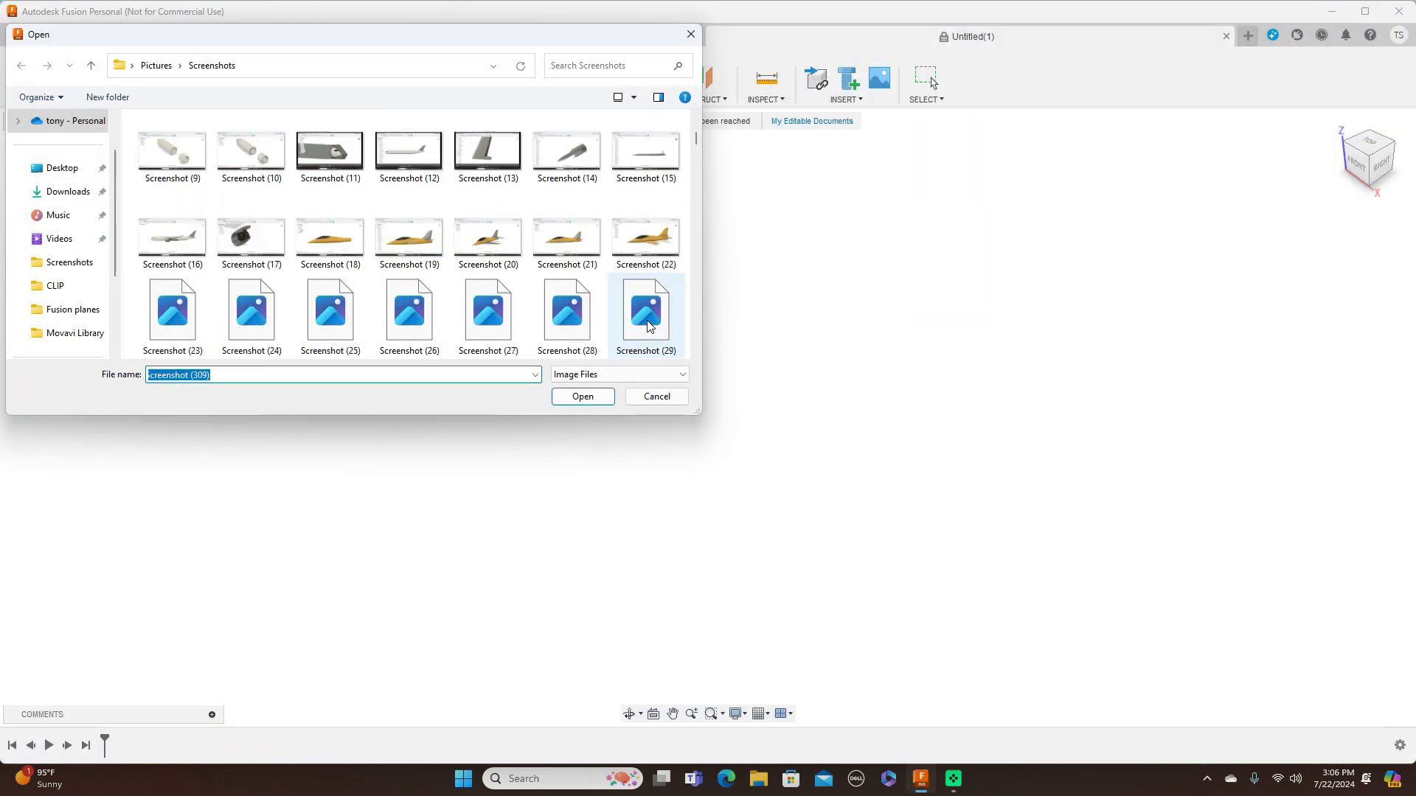
{"action": "scroll", "coordinate": [648, 326], "scroll_direction": "down", "scroll_amount": 12}
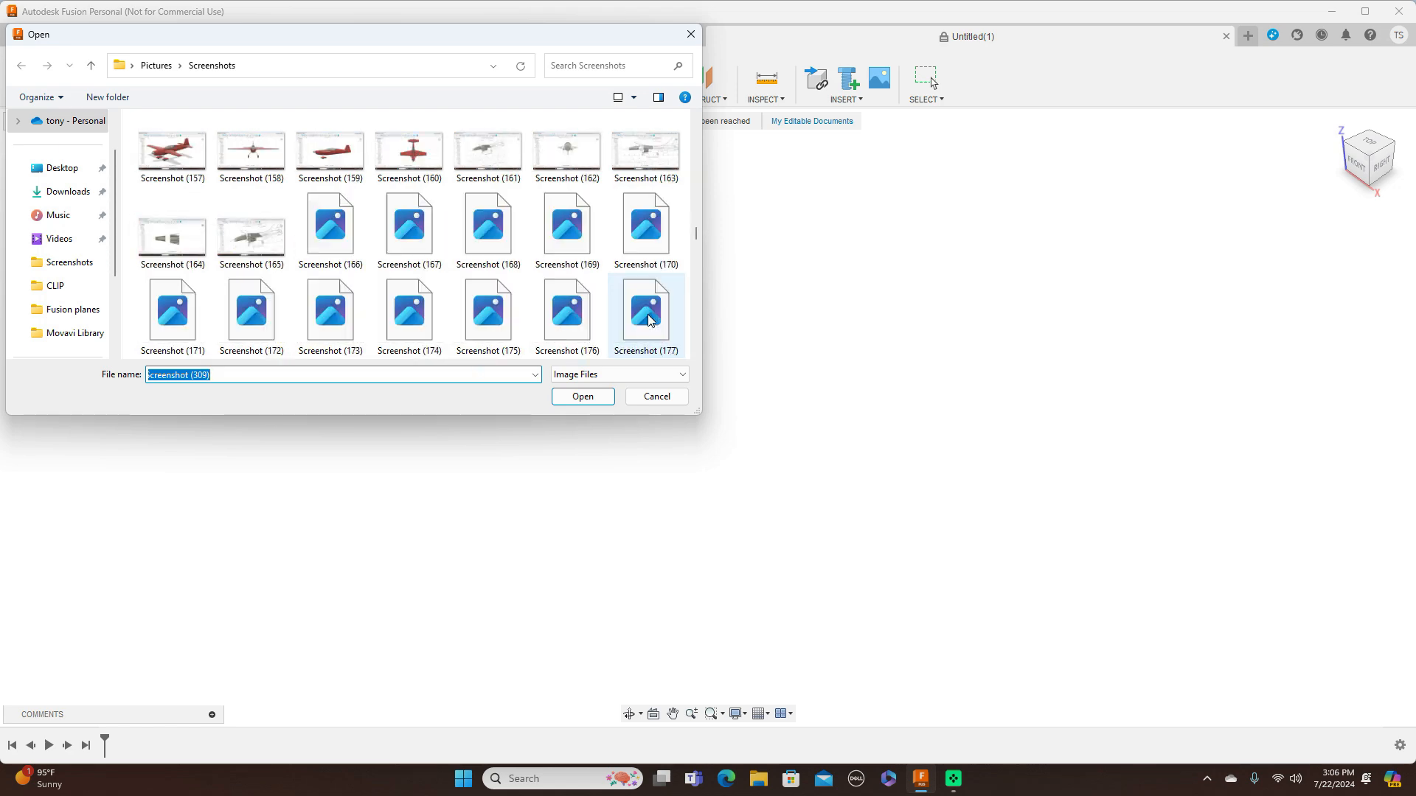
{"action": "left_click_drag", "start_coordinate": [699, 272], "coordinate": [700, 336]}
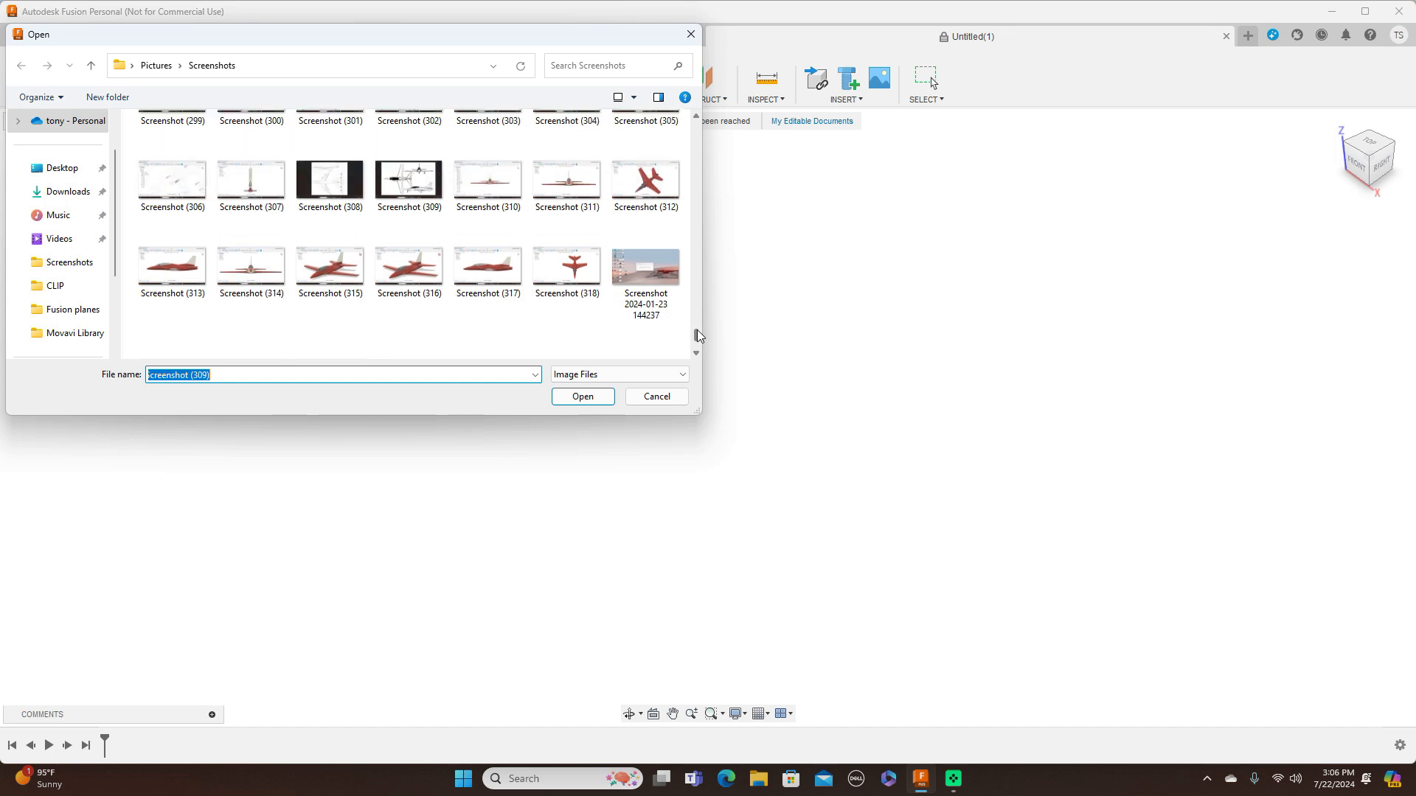
{"action": "left_click", "coordinate": [419, 181]}
{"action": "left_click", "coordinate": [585, 398]}
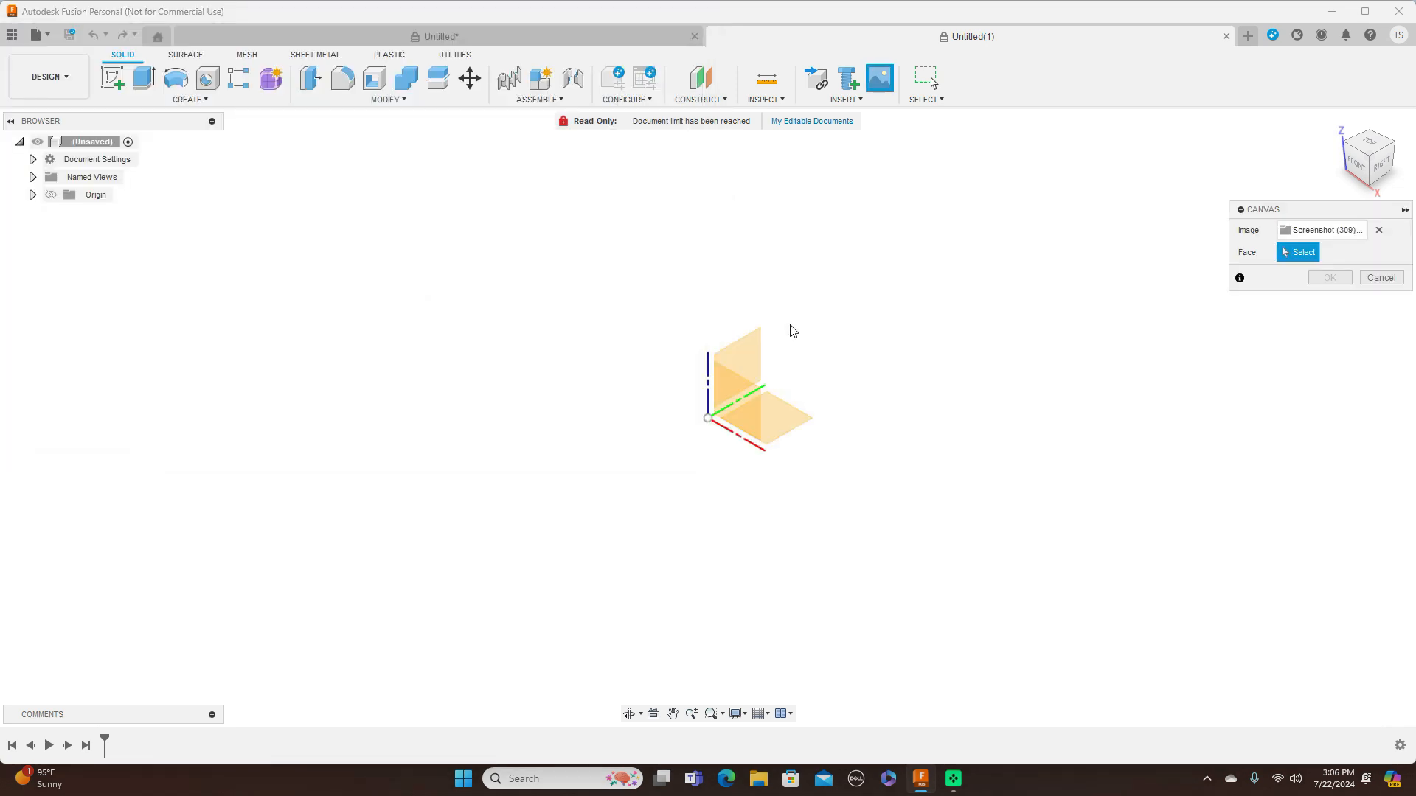
Place the canvas on the YZ plane and, in the right view, enlarge it to a plane scale of about 14.348
{"action": "left_click", "coordinate": [755, 356]}
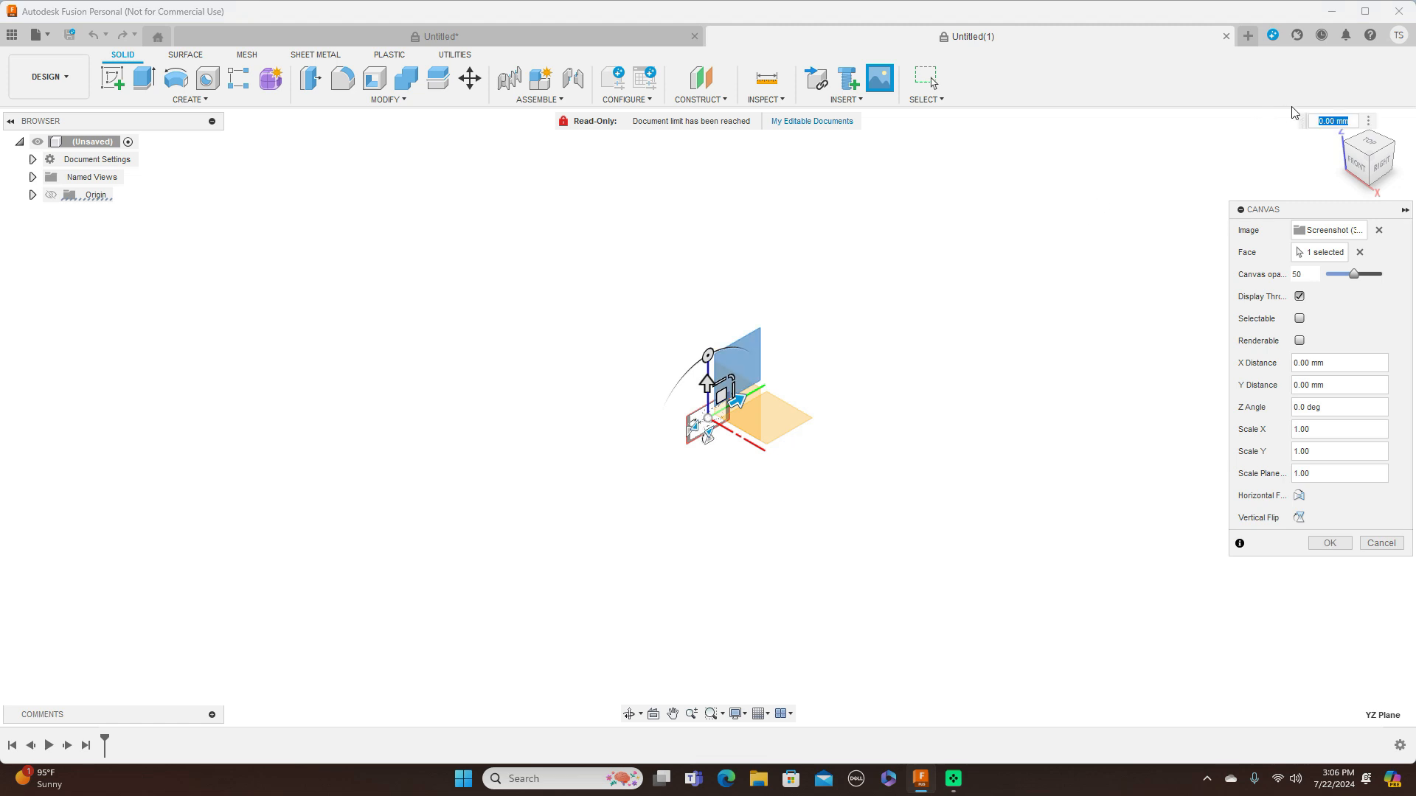
{"action": "left_click", "coordinate": [1382, 169]}
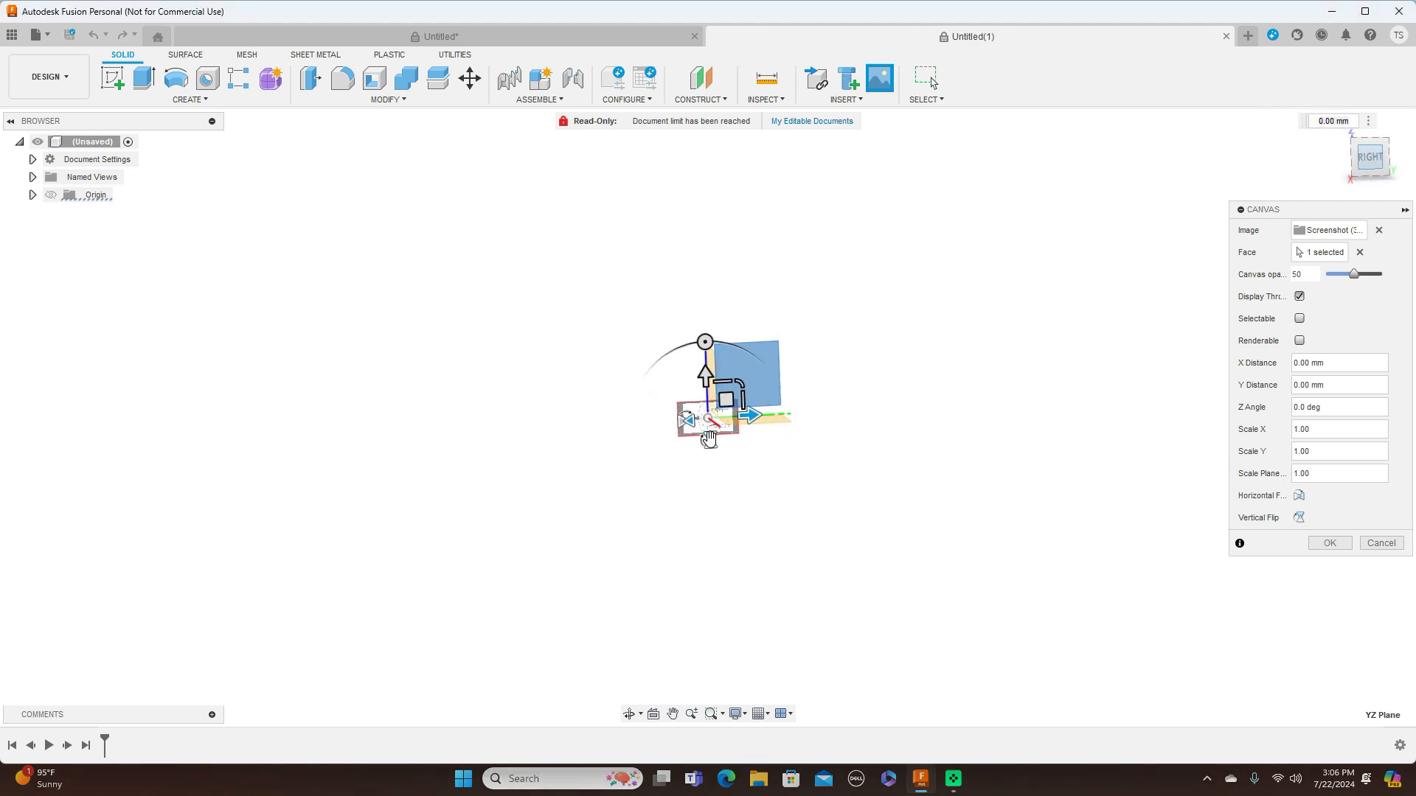
{"action": "left_click_drag", "start_coordinate": [742, 383], "coordinate": [847, 301]}
{"action": "left_click_drag", "start_coordinate": [741, 384], "coordinate": [767, 369]}
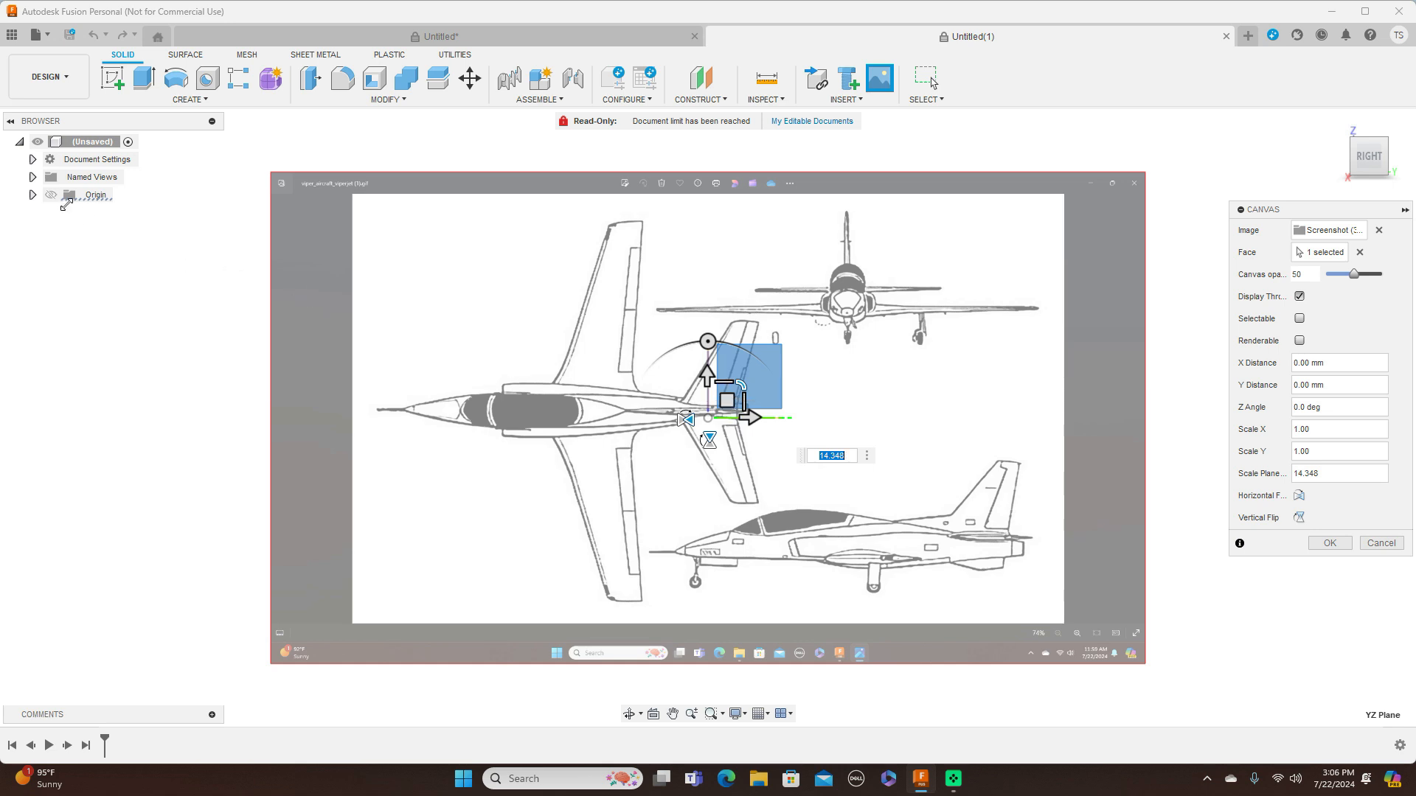
Show the origin, and shift the blueprint canvas up and right while enlarging it by a plane scale of about 1.279
{"action": "left_click", "coordinate": [50, 197]}
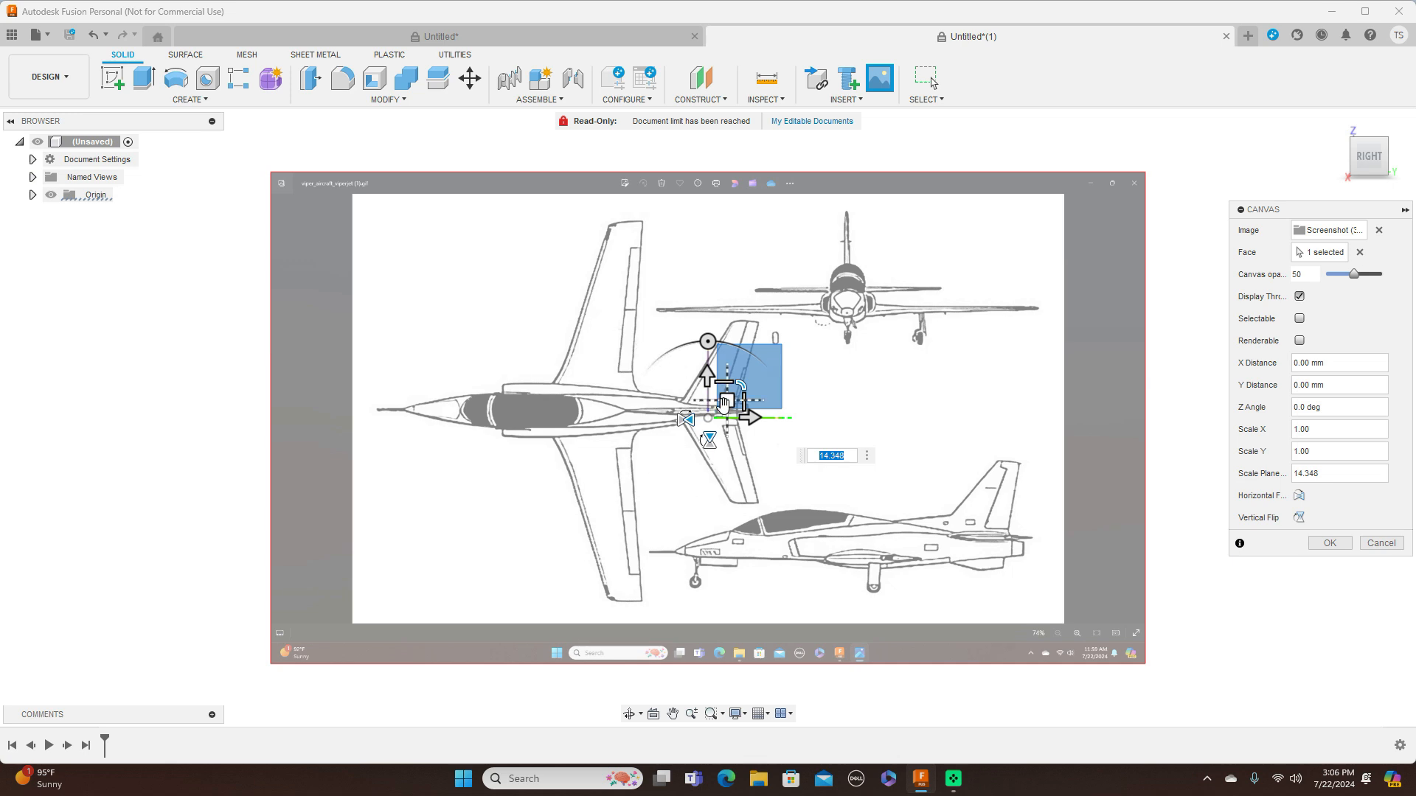
{"action": "left_click_drag", "start_coordinate": [728, 399], "coordinate": [765, 296]}
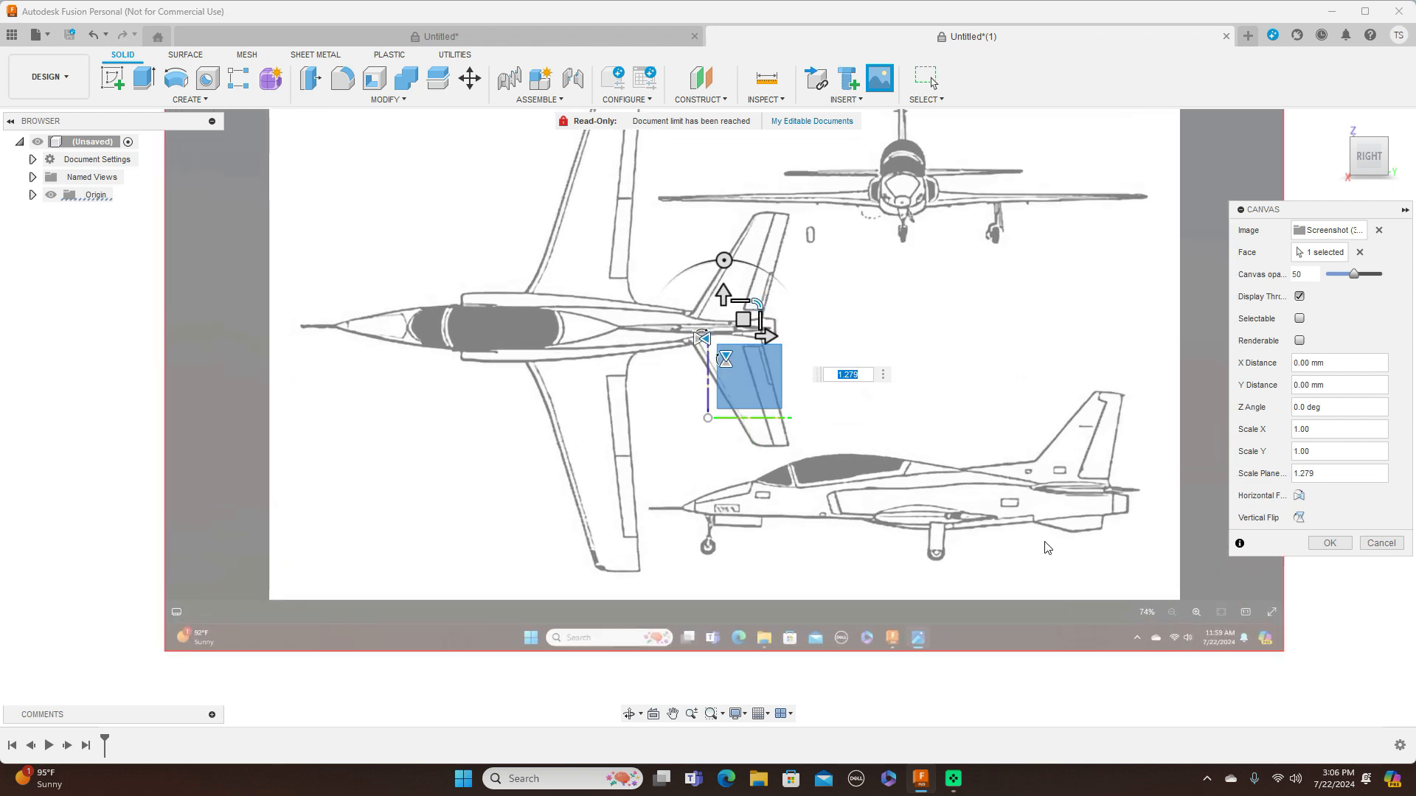
{"action": "left_click", "coordinate": [1329, 543]}
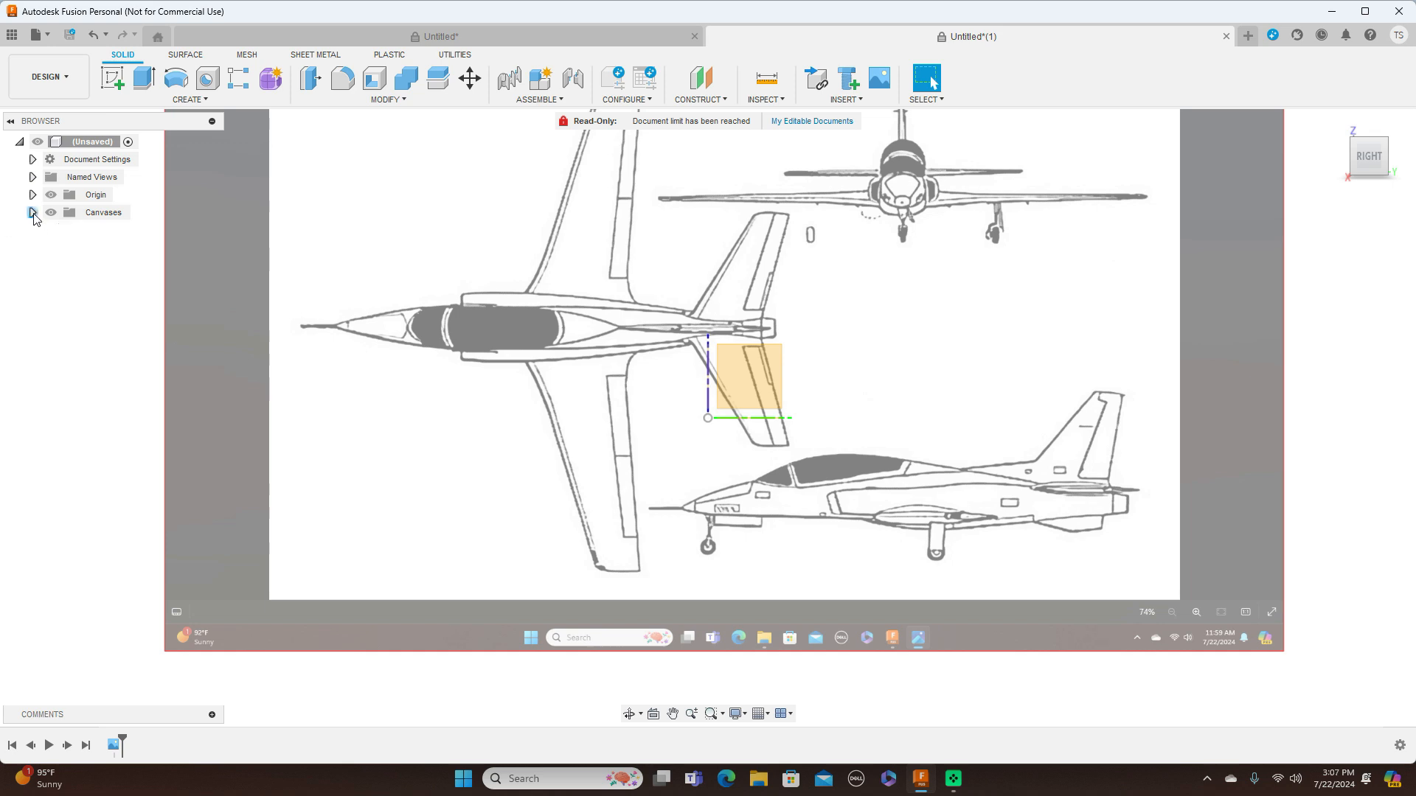
Rename the Screenshot (309) canvas as Side
{"action": "left_click", "coordinate": [33, 213]}
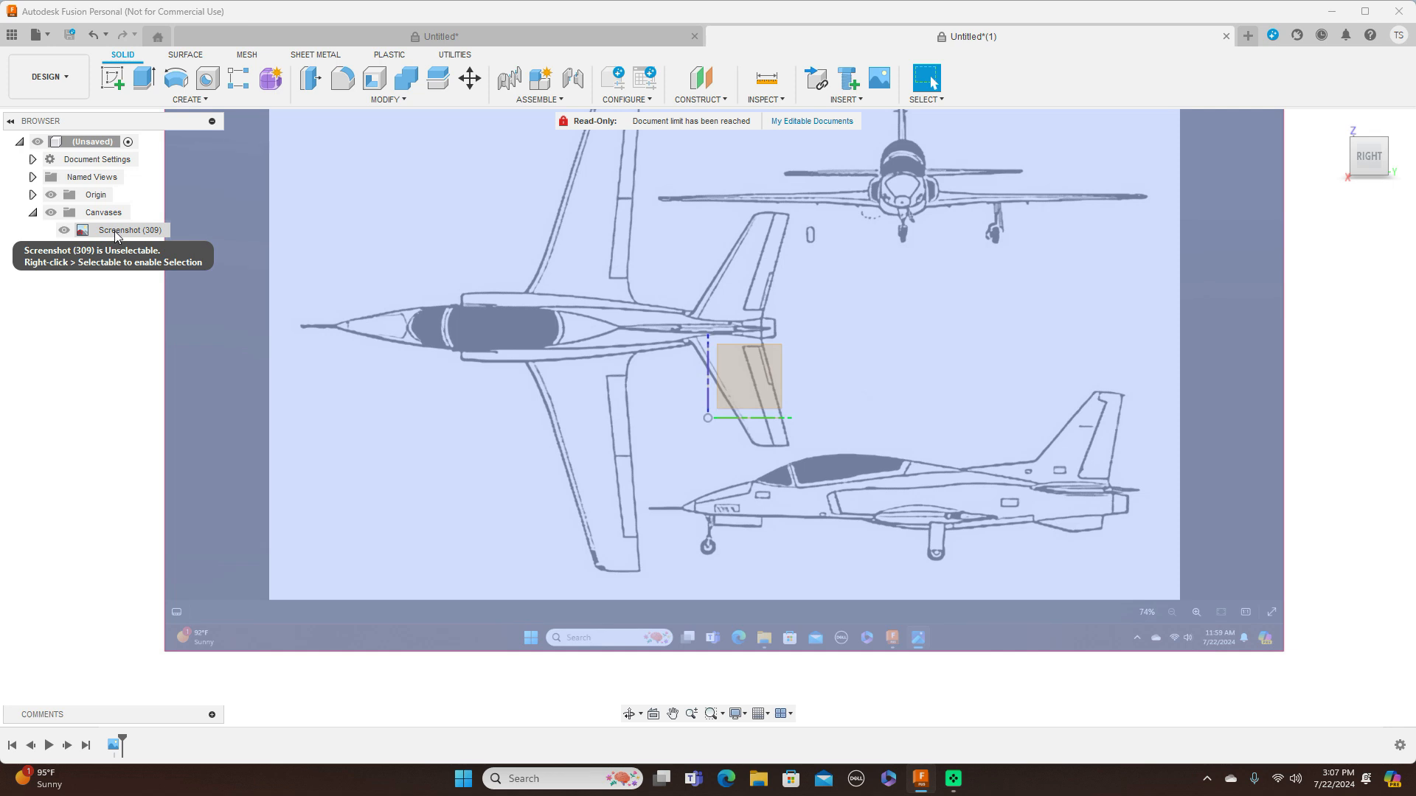
{"action": "left_click", "coordinate": [116, 230]}
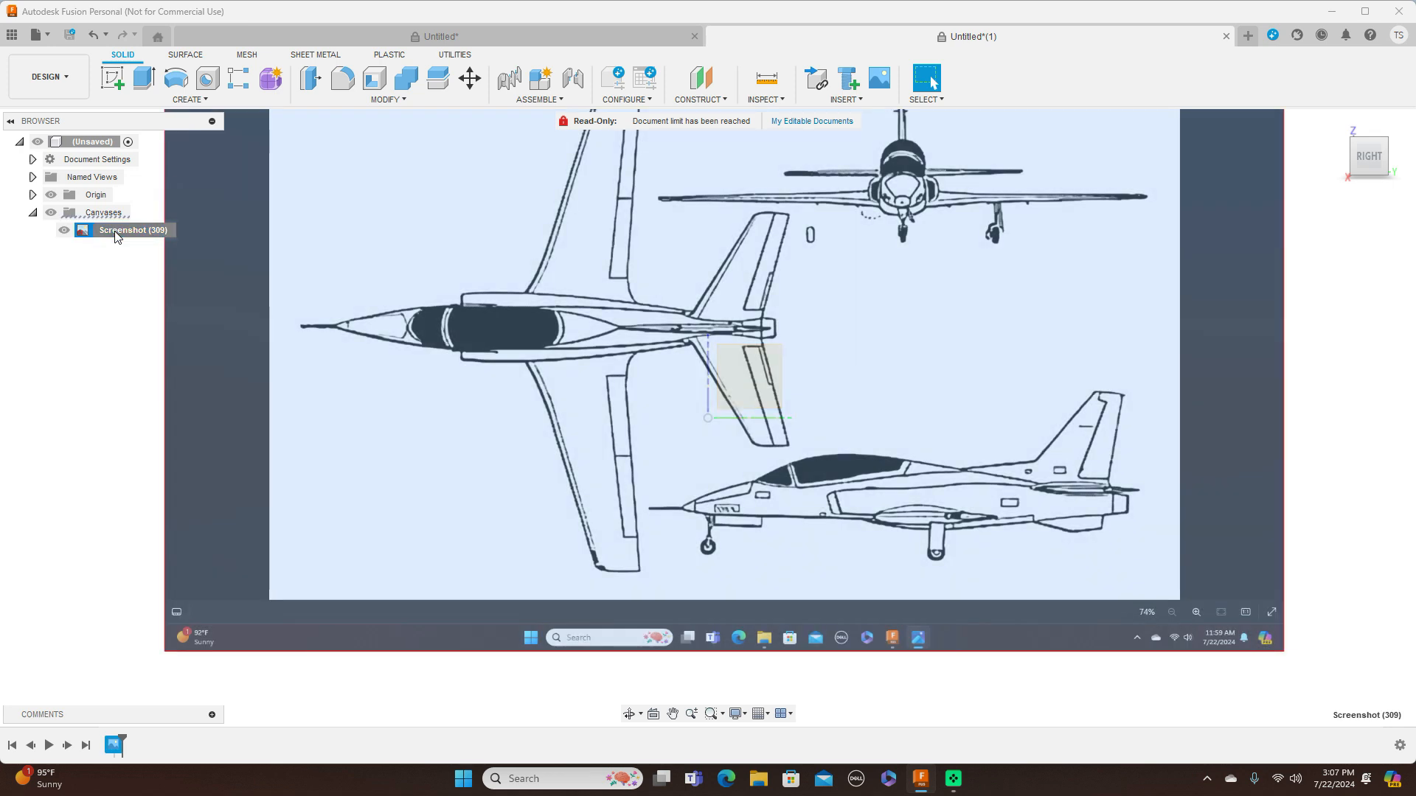
{"action": "left_click", "coordinate": [115, 231]}
{"action": "key", "text": "BackSpace"}
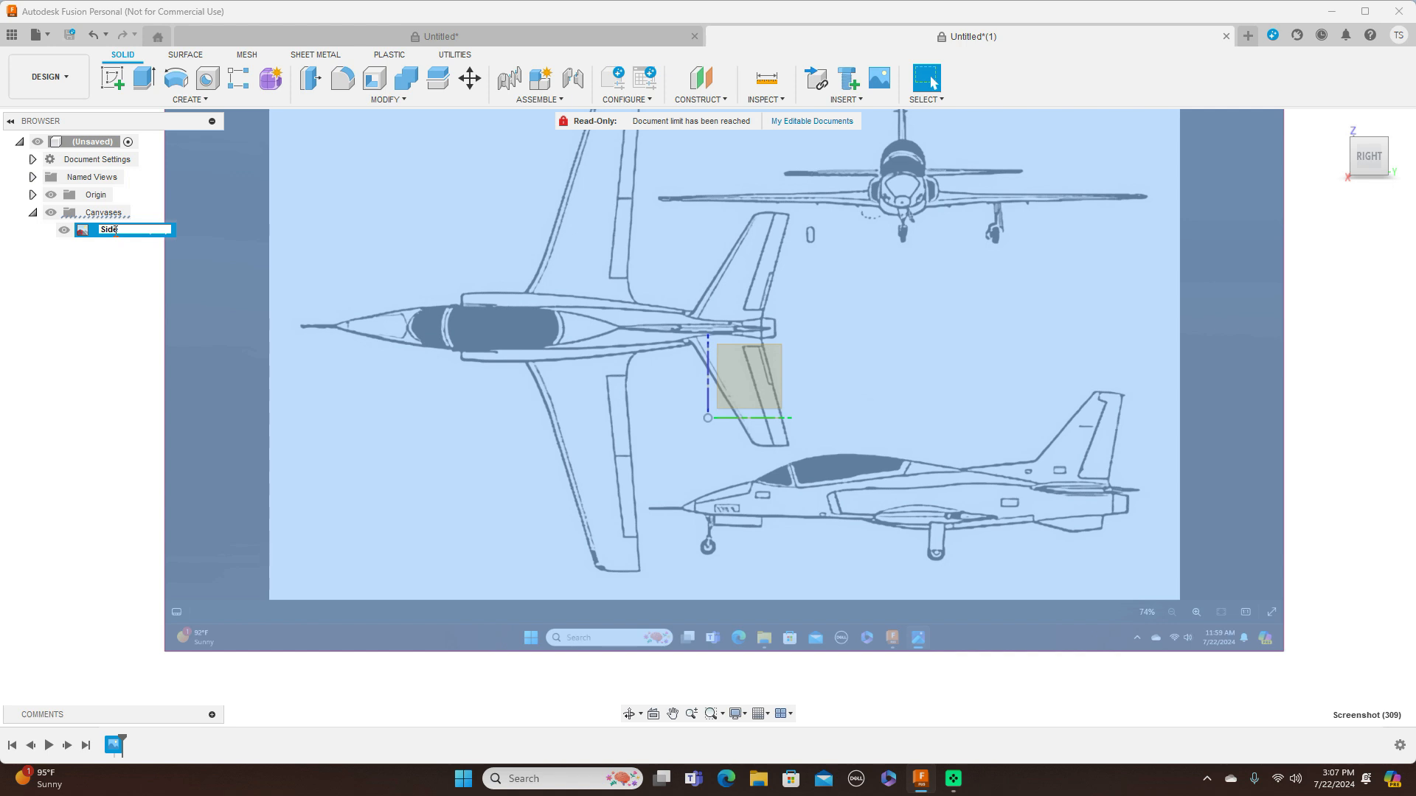
{"action": "key", "text": "Return"}
Calibrate the Side canvas to 2000 mm between the nose and the rear end of the fuselage in the side-view drawing
{"action": "right_click", "coordinate": [115, 234]}
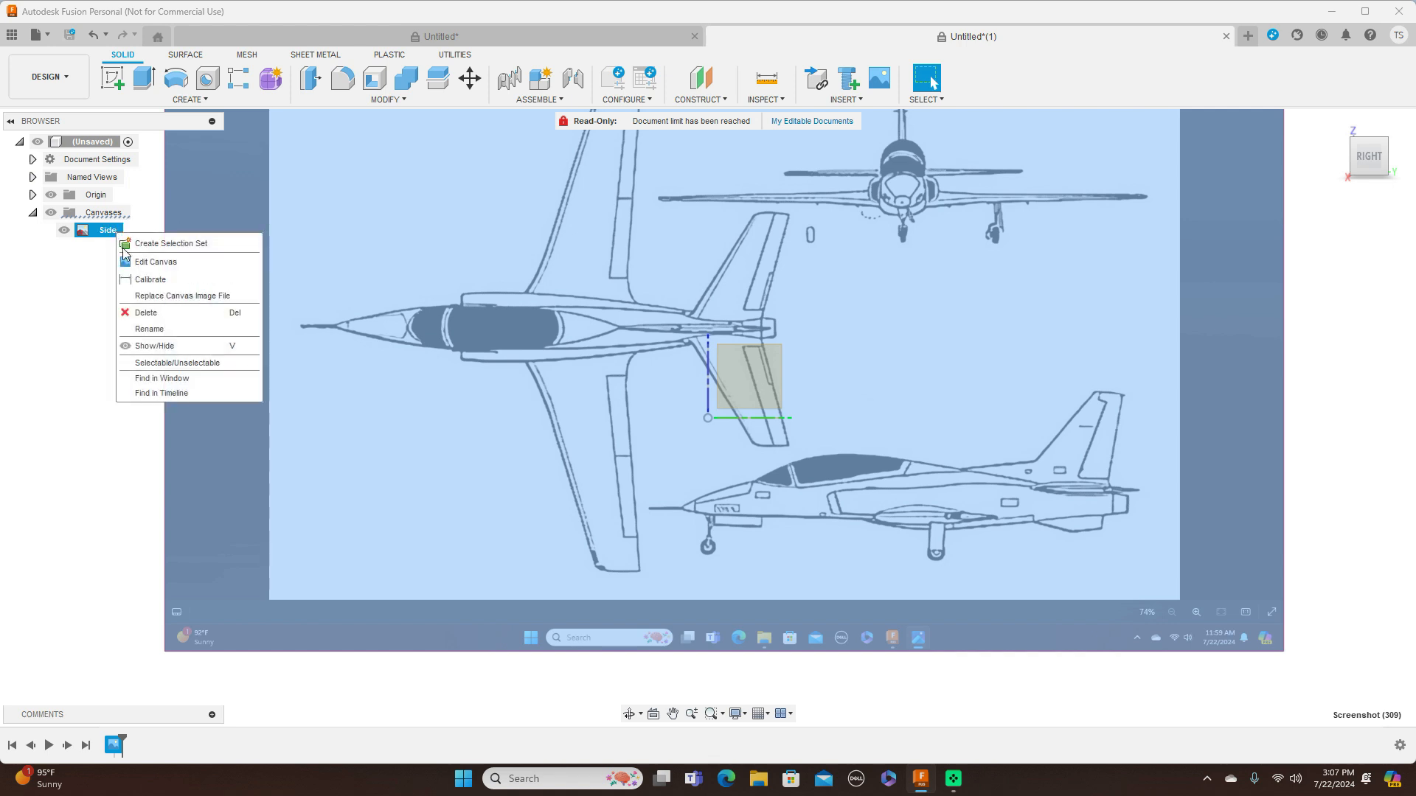
{"action": "left_click", "coordinate": [151, 280]}
{"action": "scroll", "coordinate": [679, 442], "scroll_direction": "up", "scroll_amount": 3}
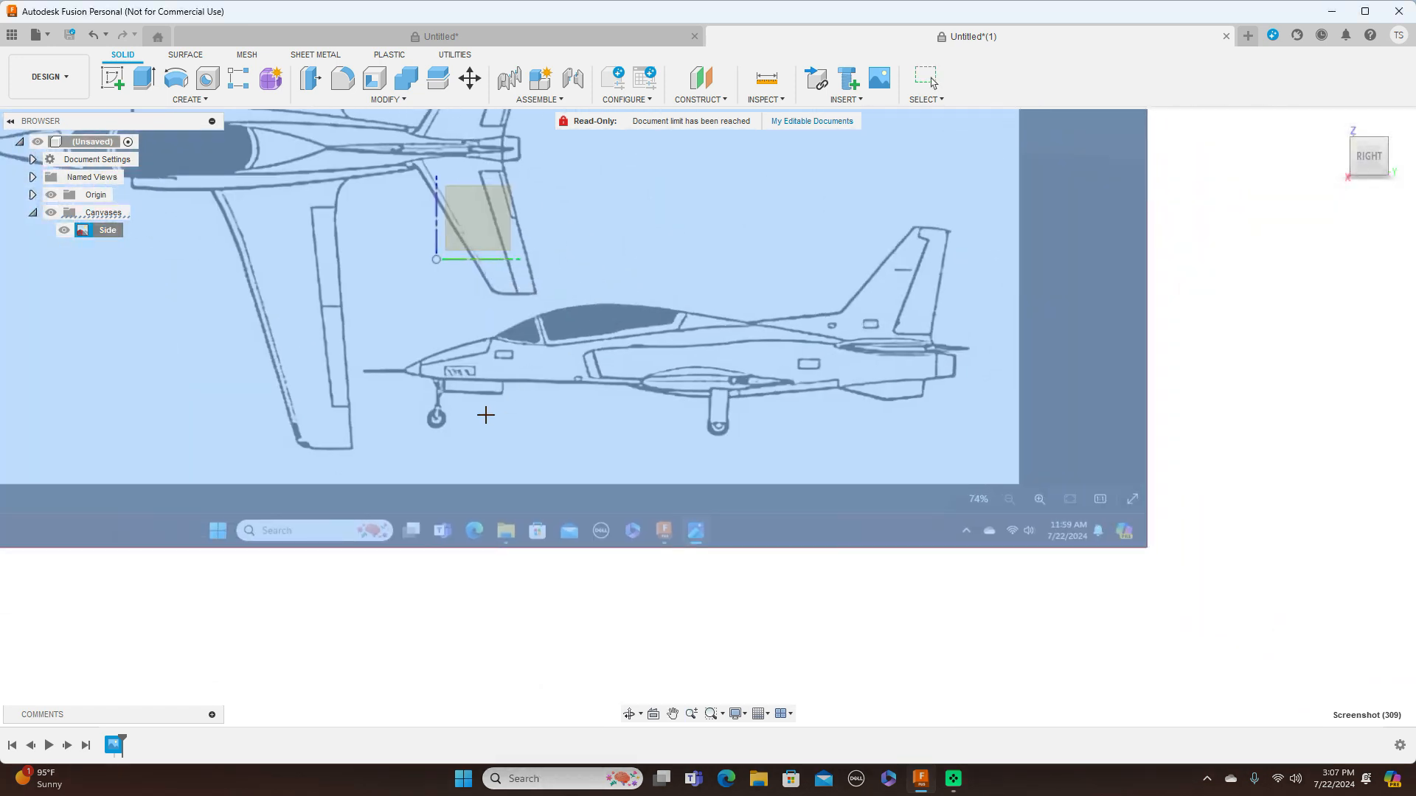
{"action": "scroll", "coordinate": [486, 415], "scroll_direction": "up", "scroll_amount": 1}
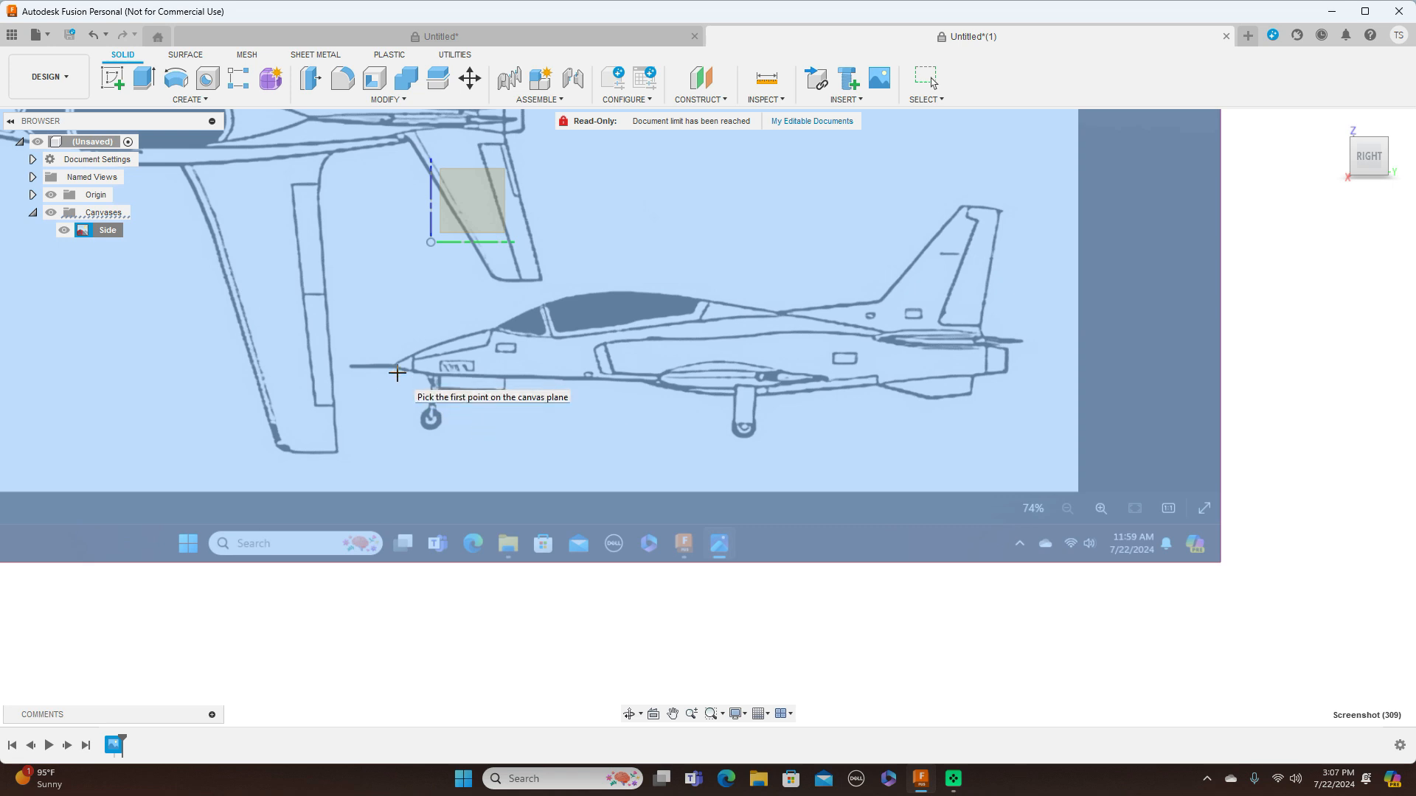
{"action": "left_click", "coordinate": [396, 373]}
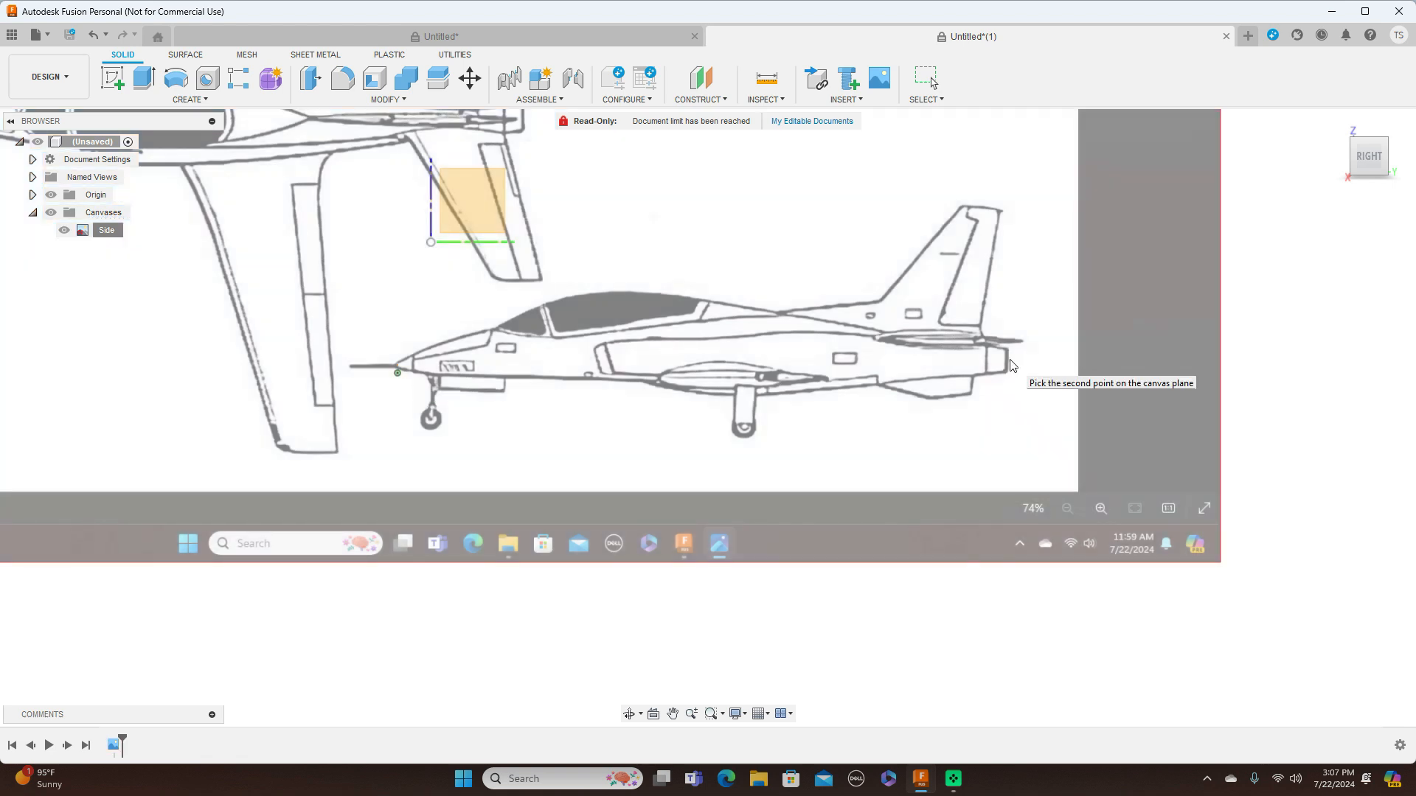
{"action": "left_click", "coordinate": [1010, 360]}
{"action": "key", "text": "BackSpace"}
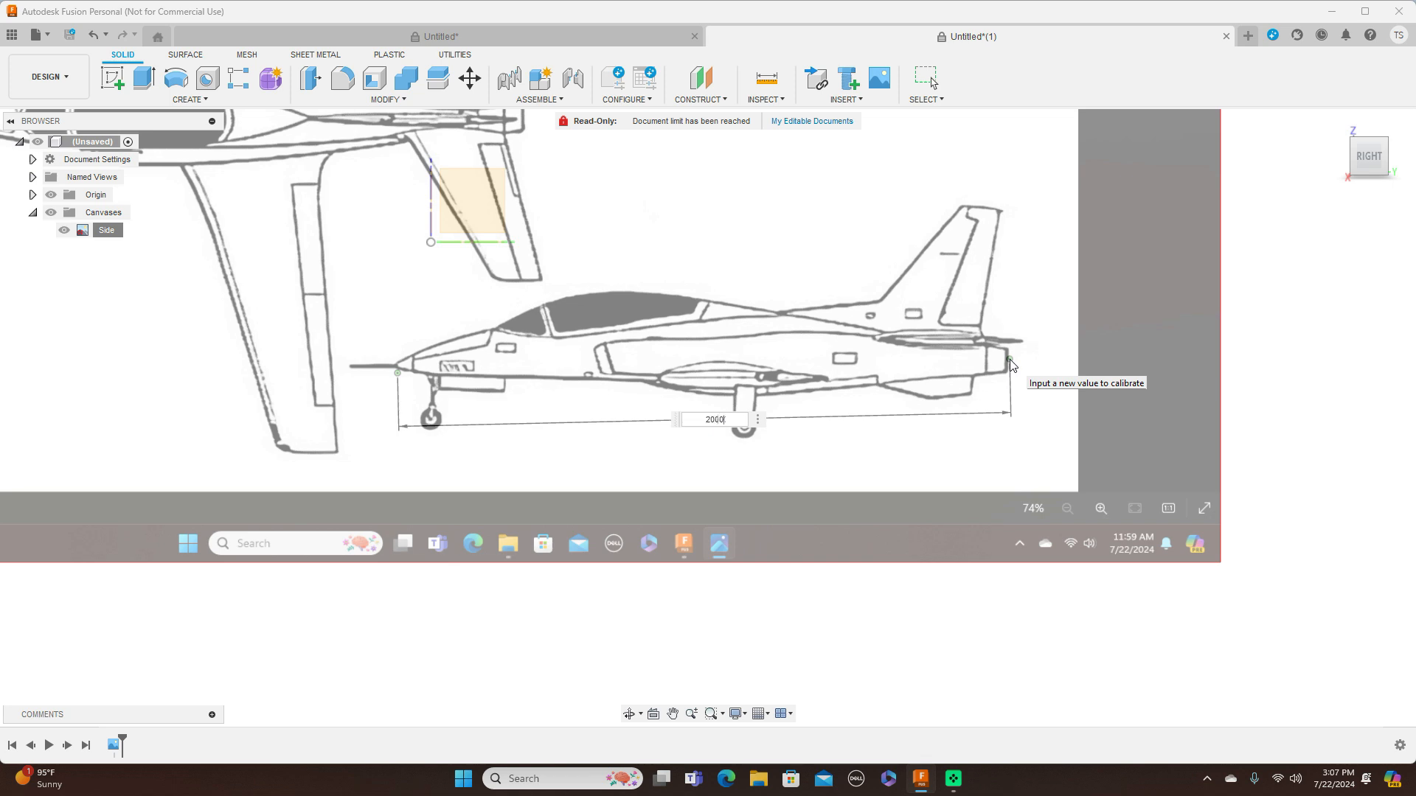
{"action": "key", "text": "Return"}
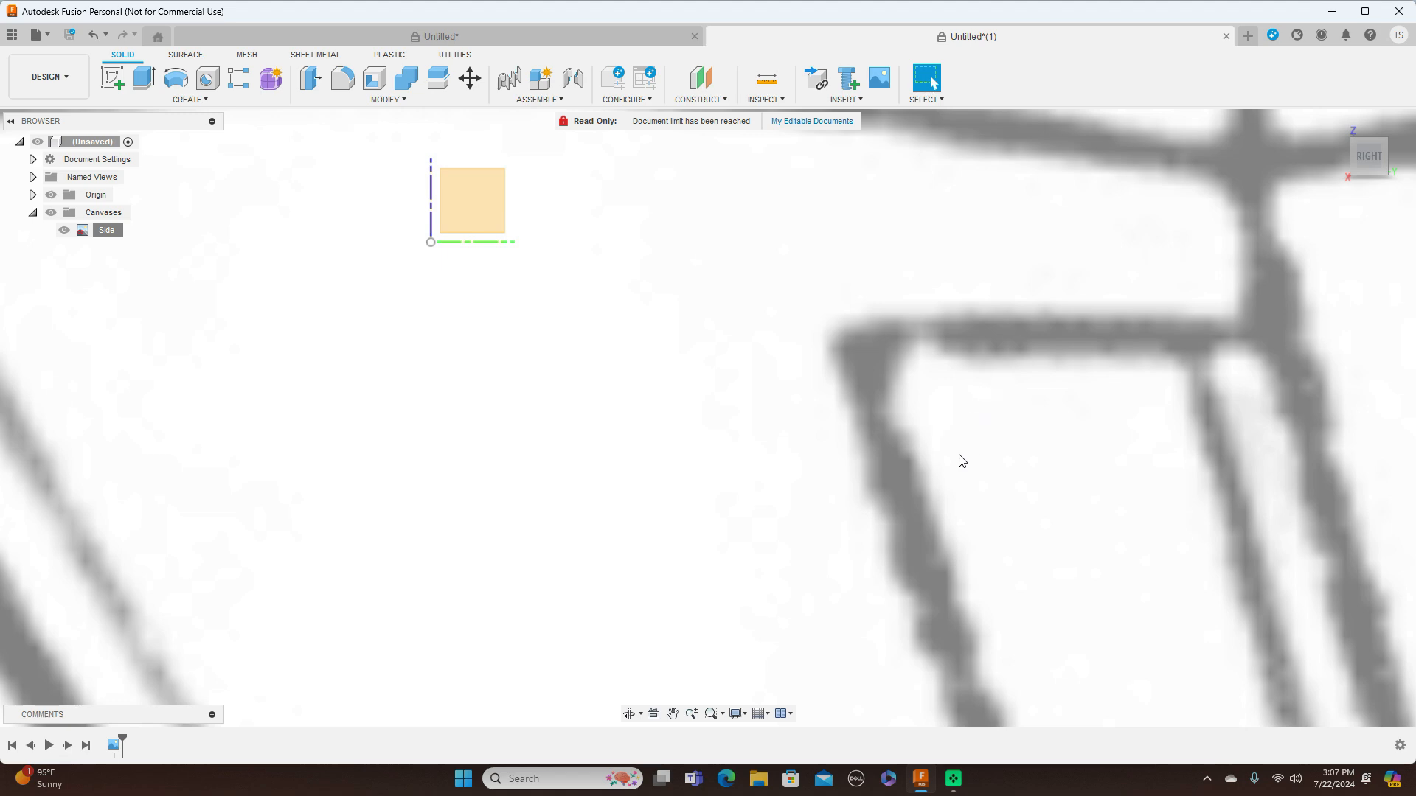
Reposition the Side canvas at X 209.009 mm and Y 741.392 mm so the side-view aircraft's nose sits on the origin
{"action": "scroll", "coordinate": [961, 461], "scroll_direction": "down", "scroll_amount": 10}
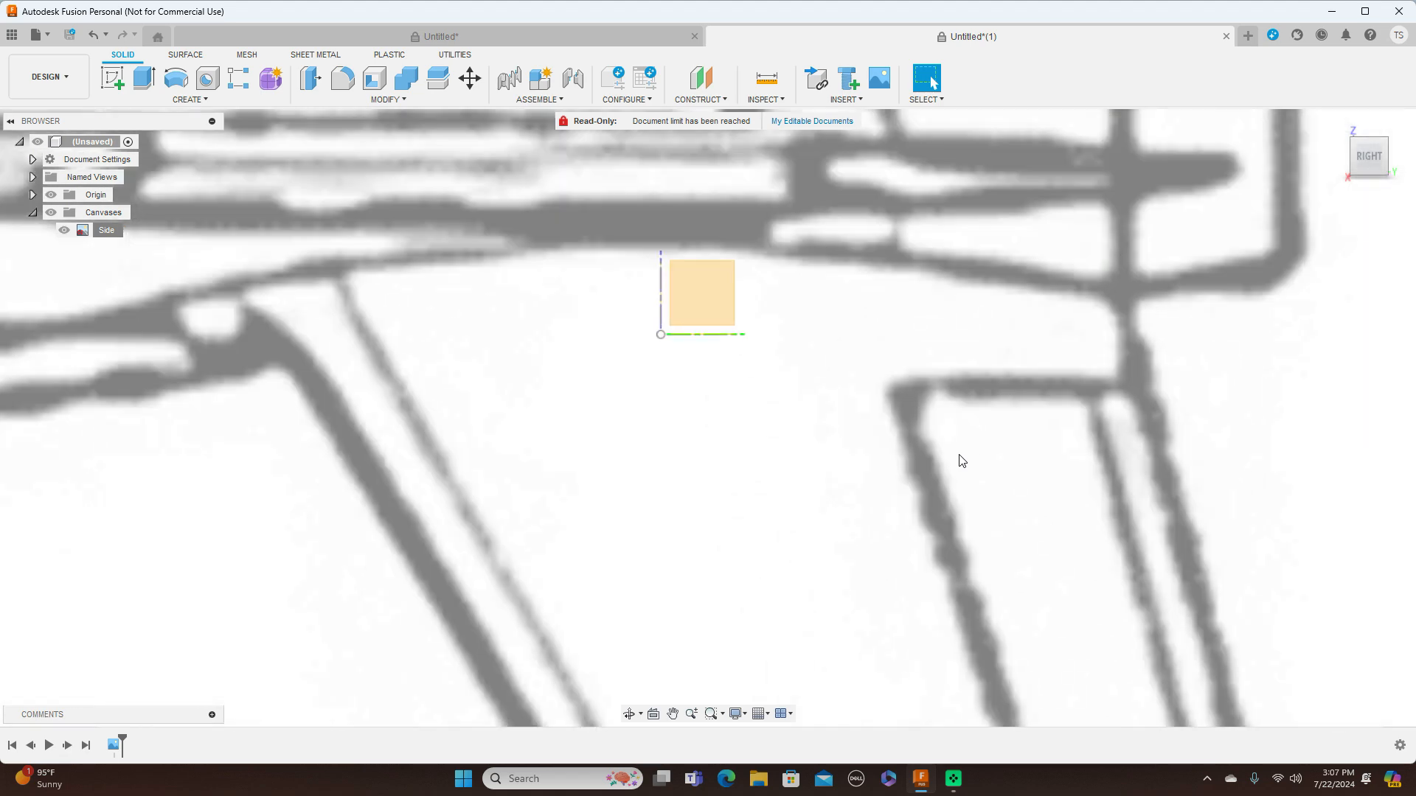
{"action": "scroll", "coordinate": [961, 461], "scroll_direction": "down", "scroll_amount": 10}
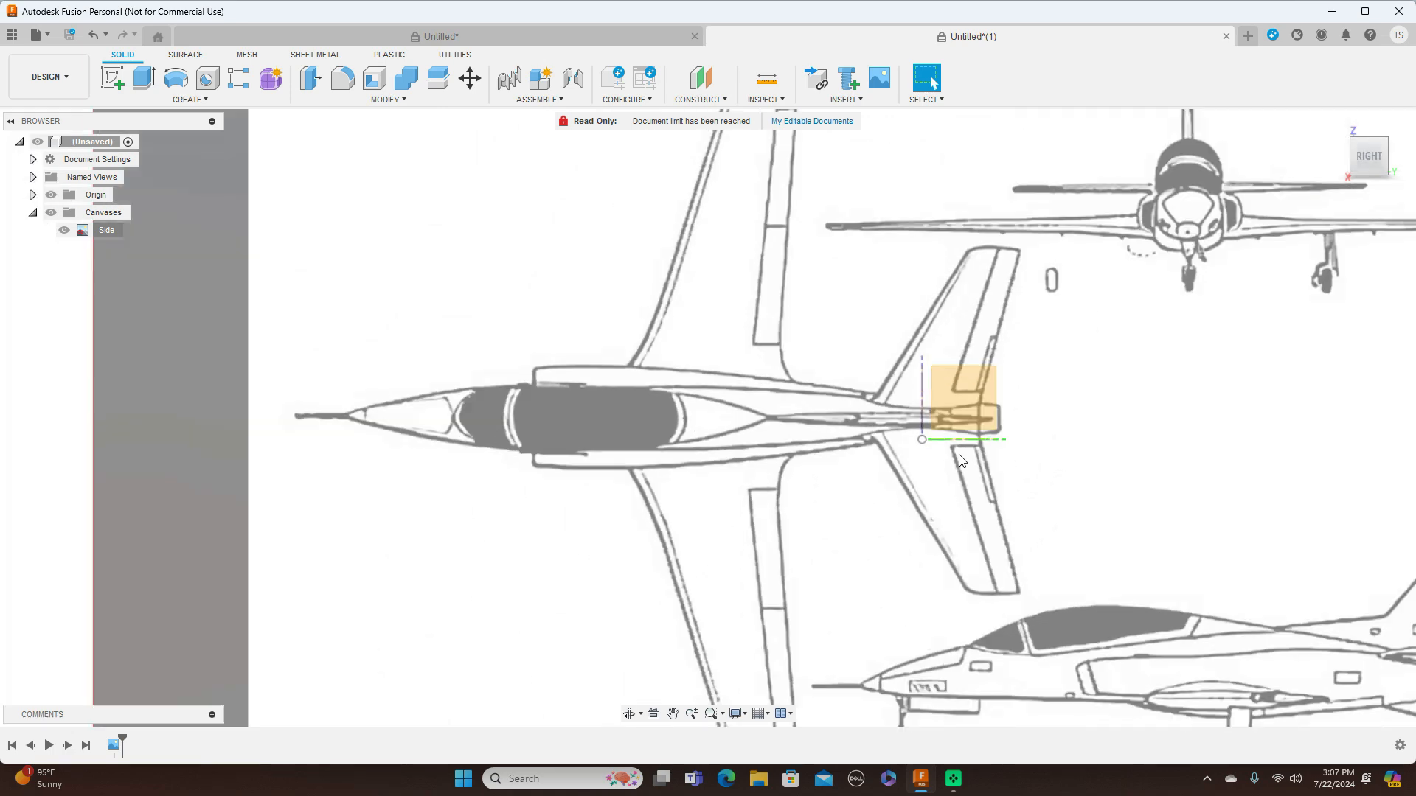
{"action": "middle_click_drag", "start_coordinate": [1148, 438], "coordinate": [1027, 391]}
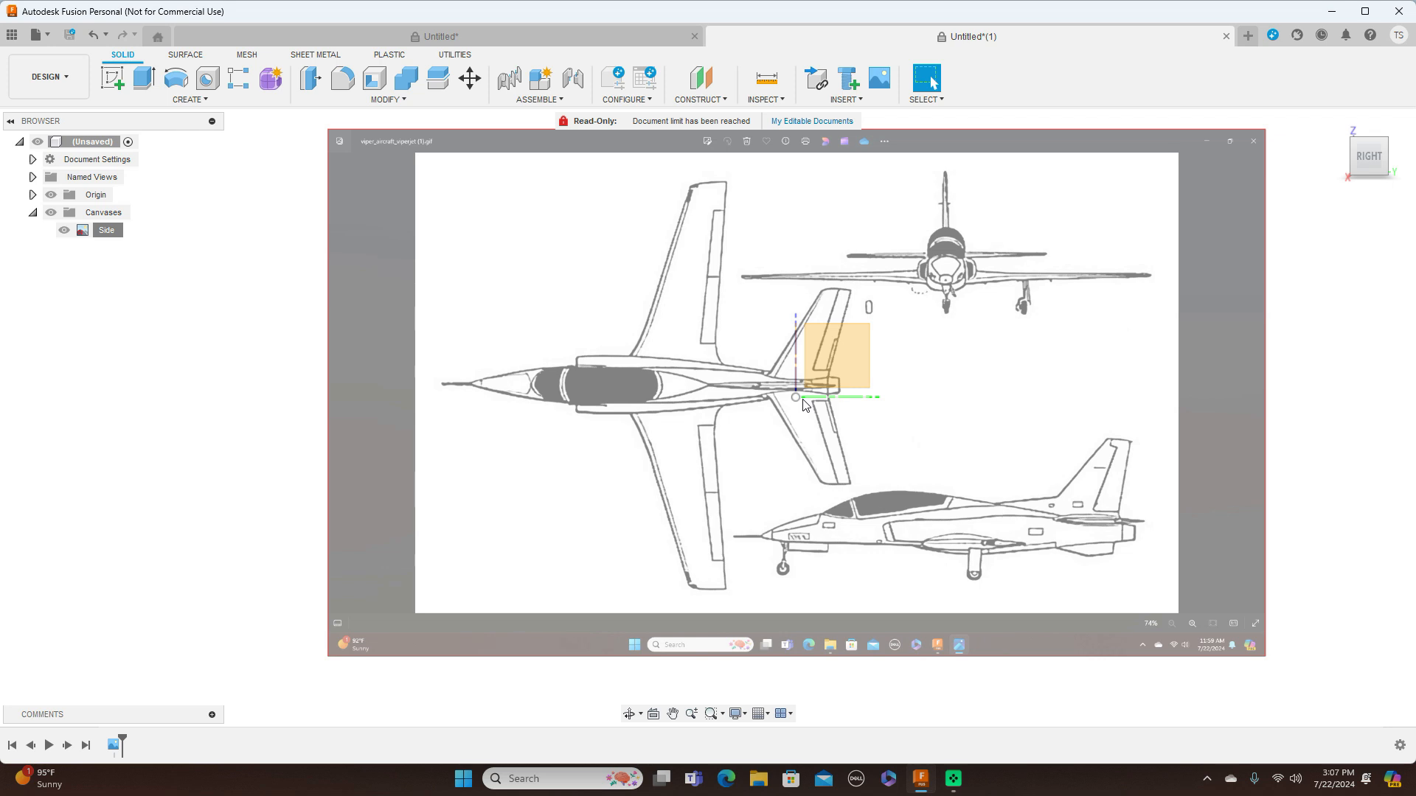
{"action": "left_click", "coordinate": [105, 230]}
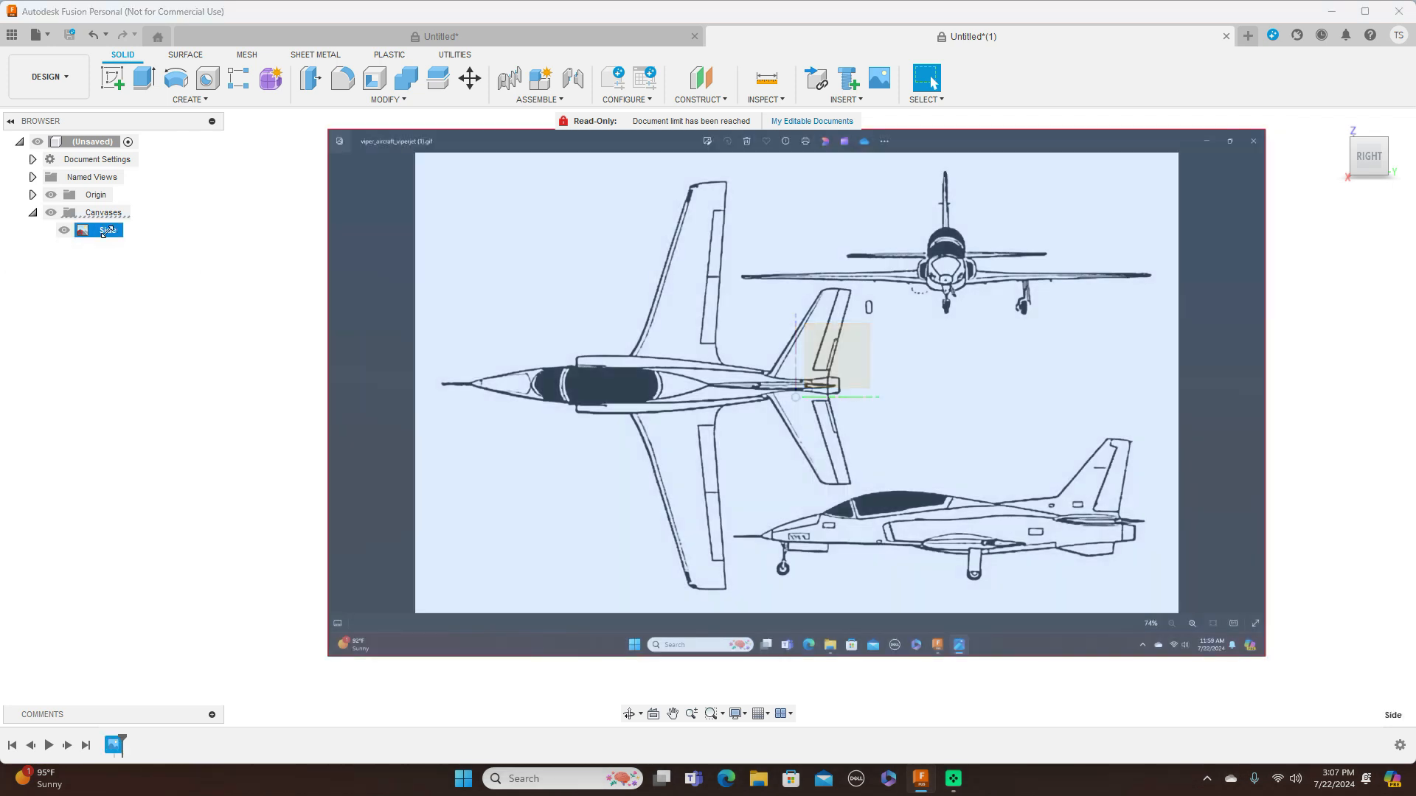
{"action": "right_click", "coordinate": [107, 233]}
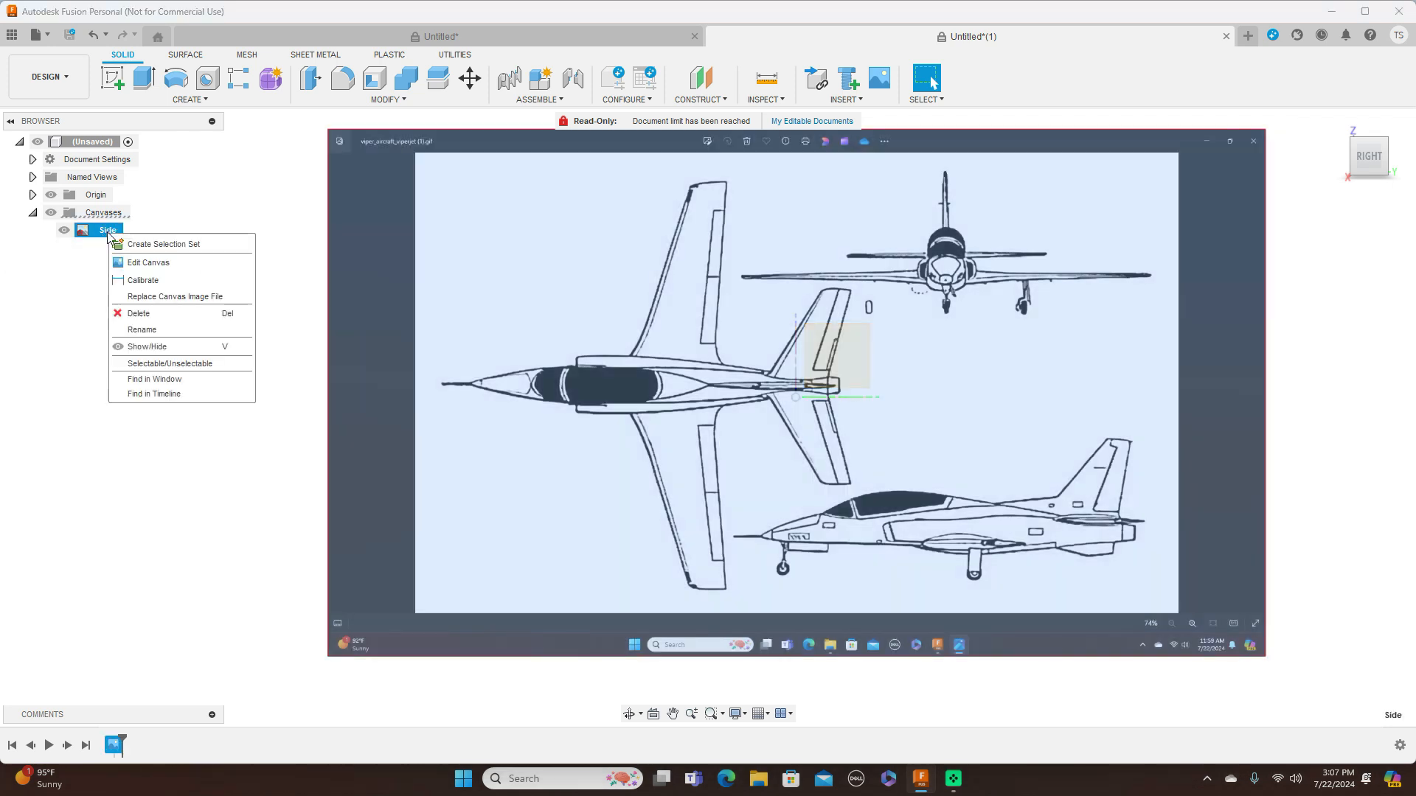
{"action": "left_click", "coordinate": [140, 263]}
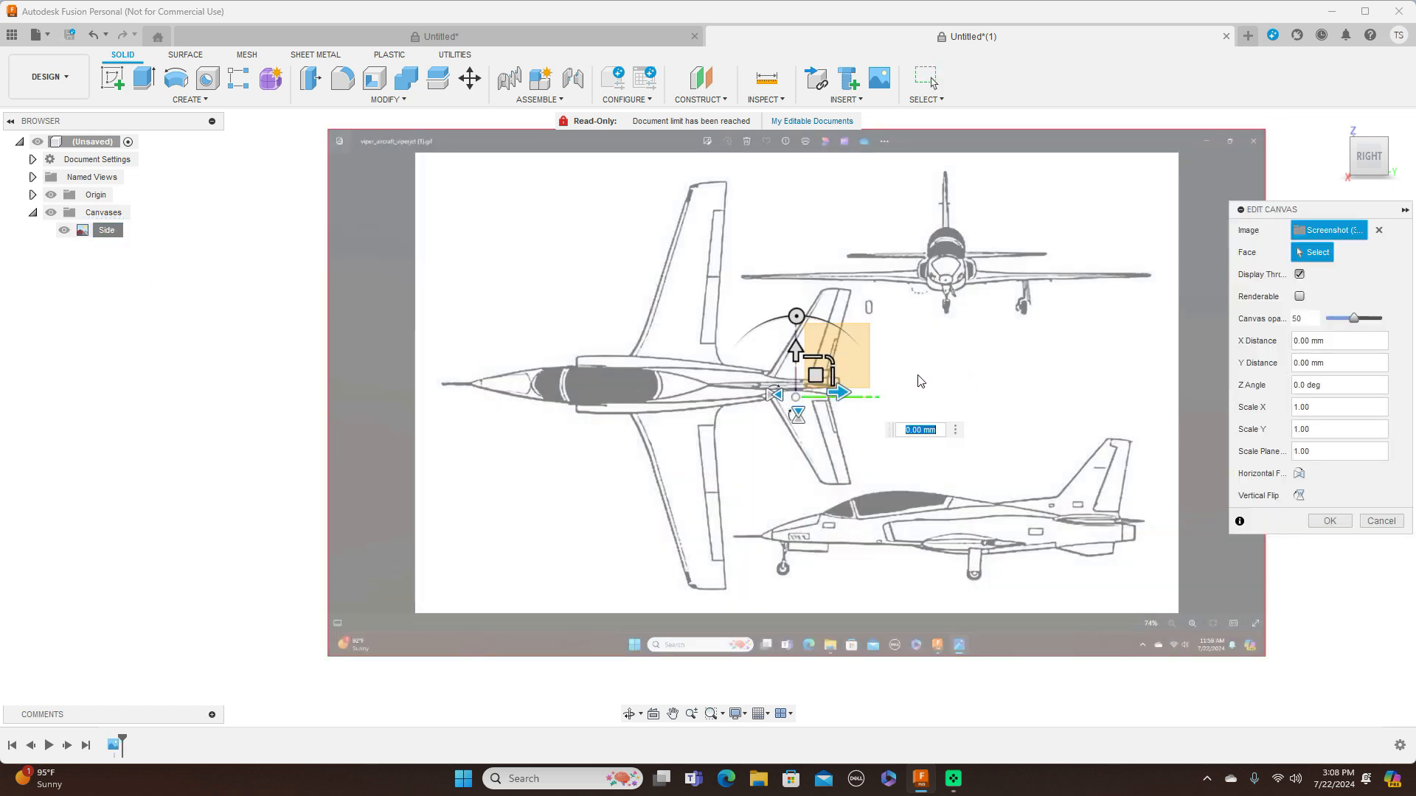
{"action": "middle_click_drag", "start_coordinate": [924, 383], "coordinate": [860, 391]}
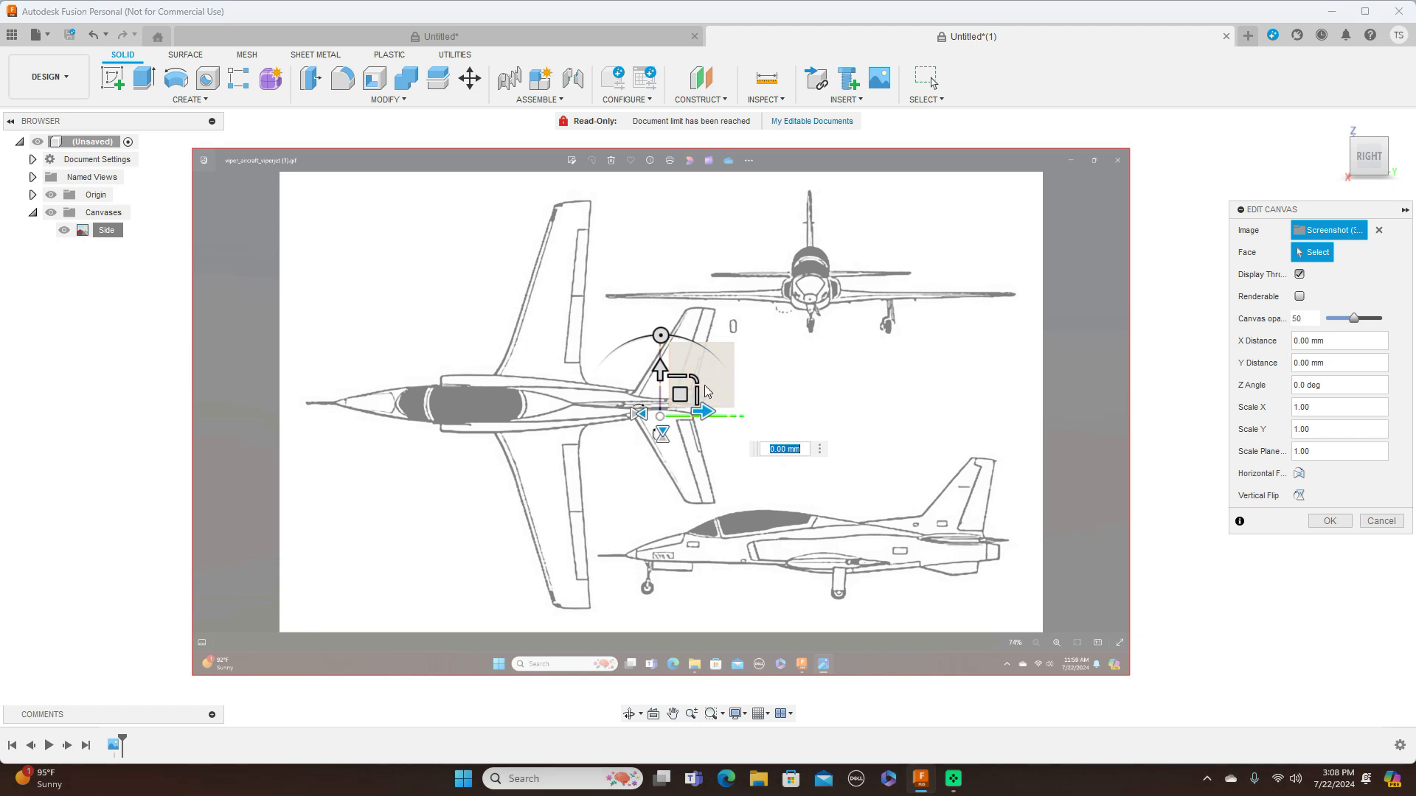
{"action": "left_click_drag", "start_coordinate": [678, 394], "coordinate": [716, 255]}
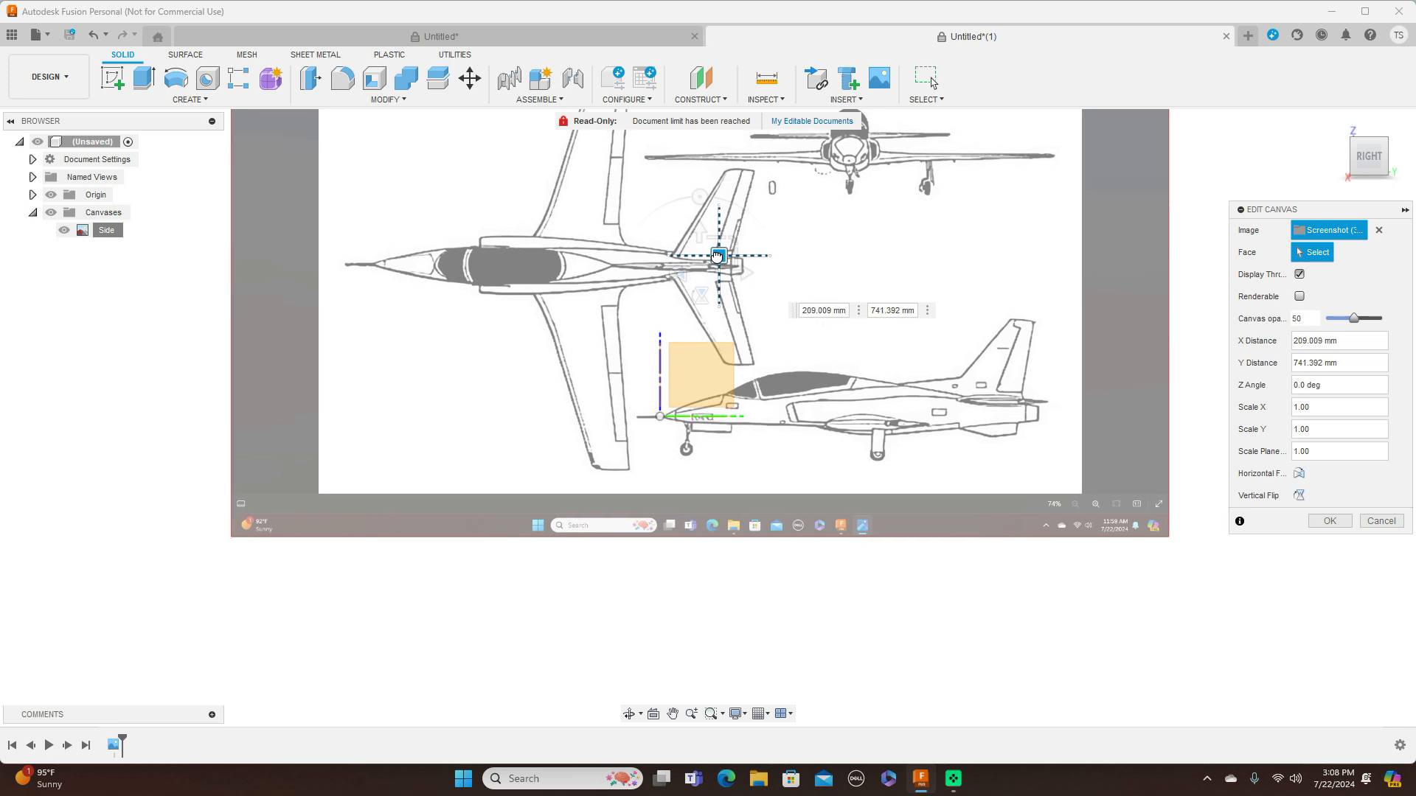
{"action": "left_click_drag", "start_coordinate": [716, 255], "coordinate": [716, 255]}
{"action": "left_click", "coordinate": [1337, 522]}
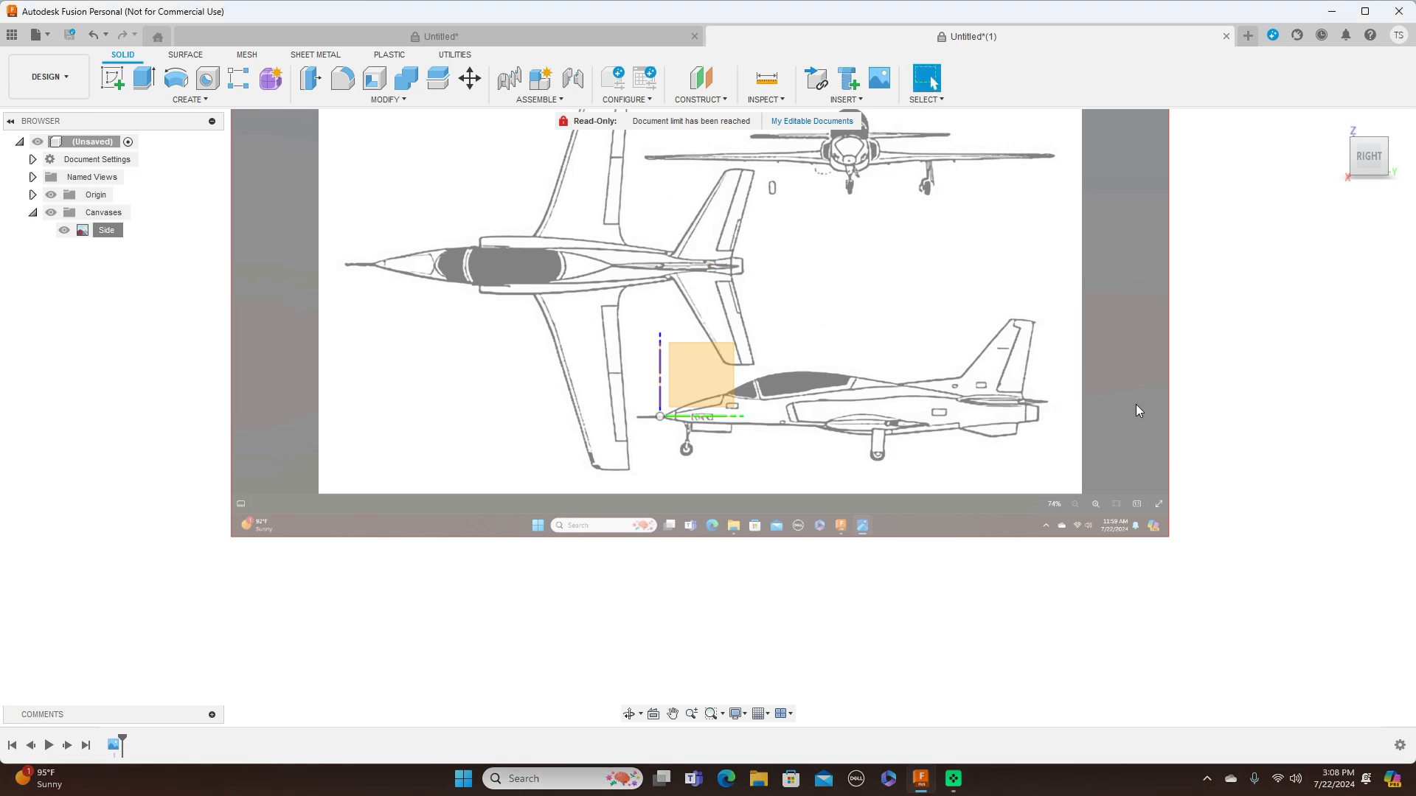
In the top view, insert Screenshot (309) from the computer's Screenshots folder as a second canvas on the XY plane
{"action": "middle_click_drag", "start_coordinate": [1077, 367], "coordinate": [1082, 425]}
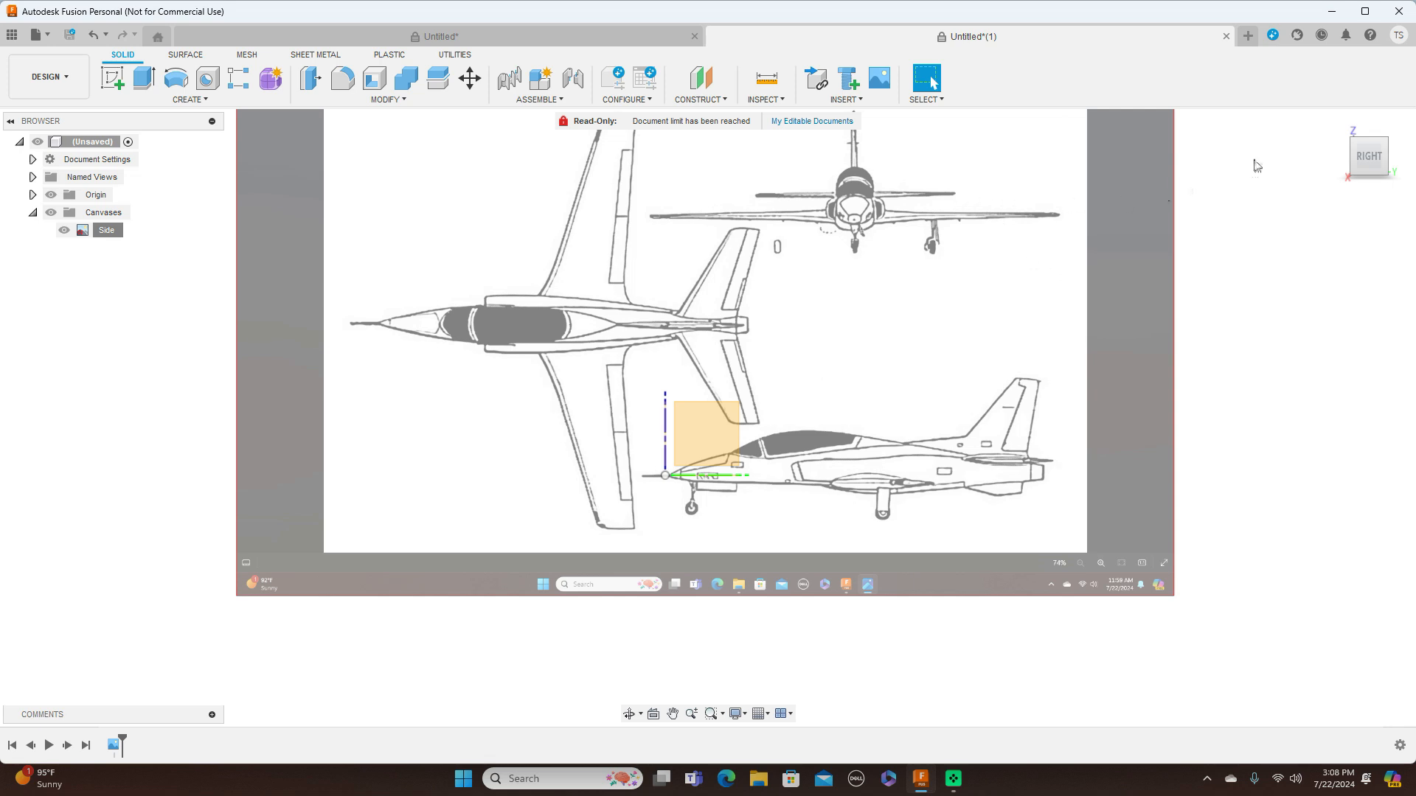
{"action": "left_click", "coordinate": [1340, 150]}
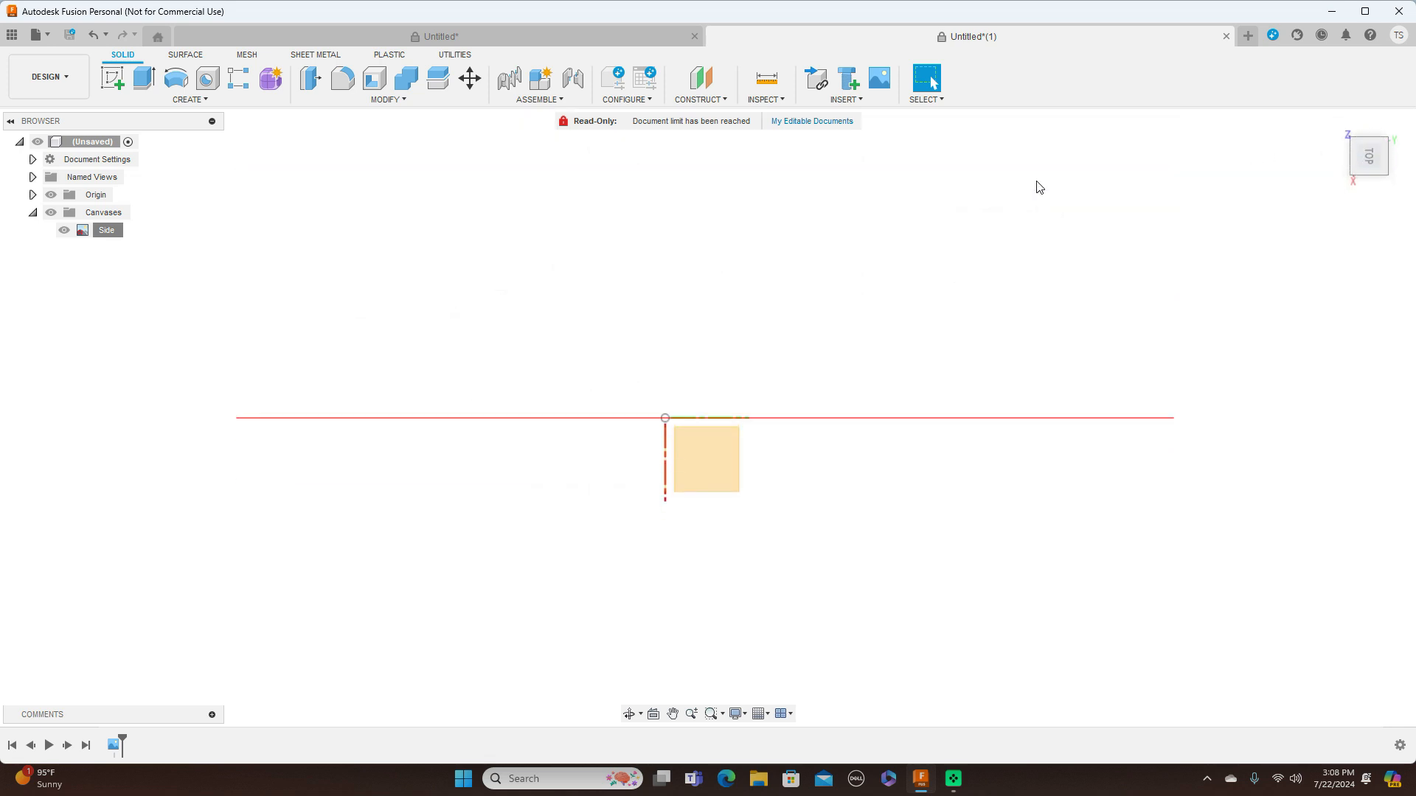
{"action": "left_click", "coordinate": [854, 101]}
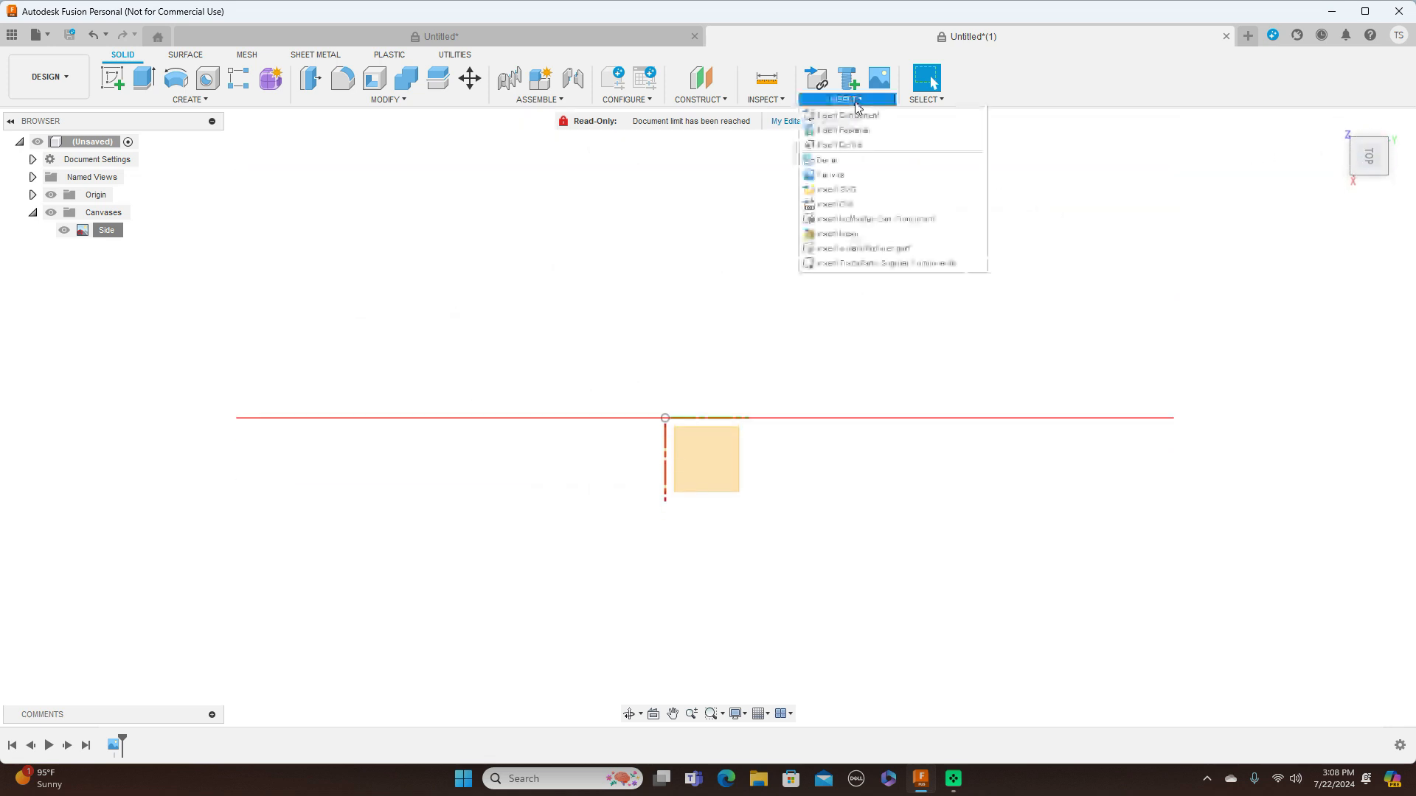
{"action": "left_click", "coordinate": [851, 174]}
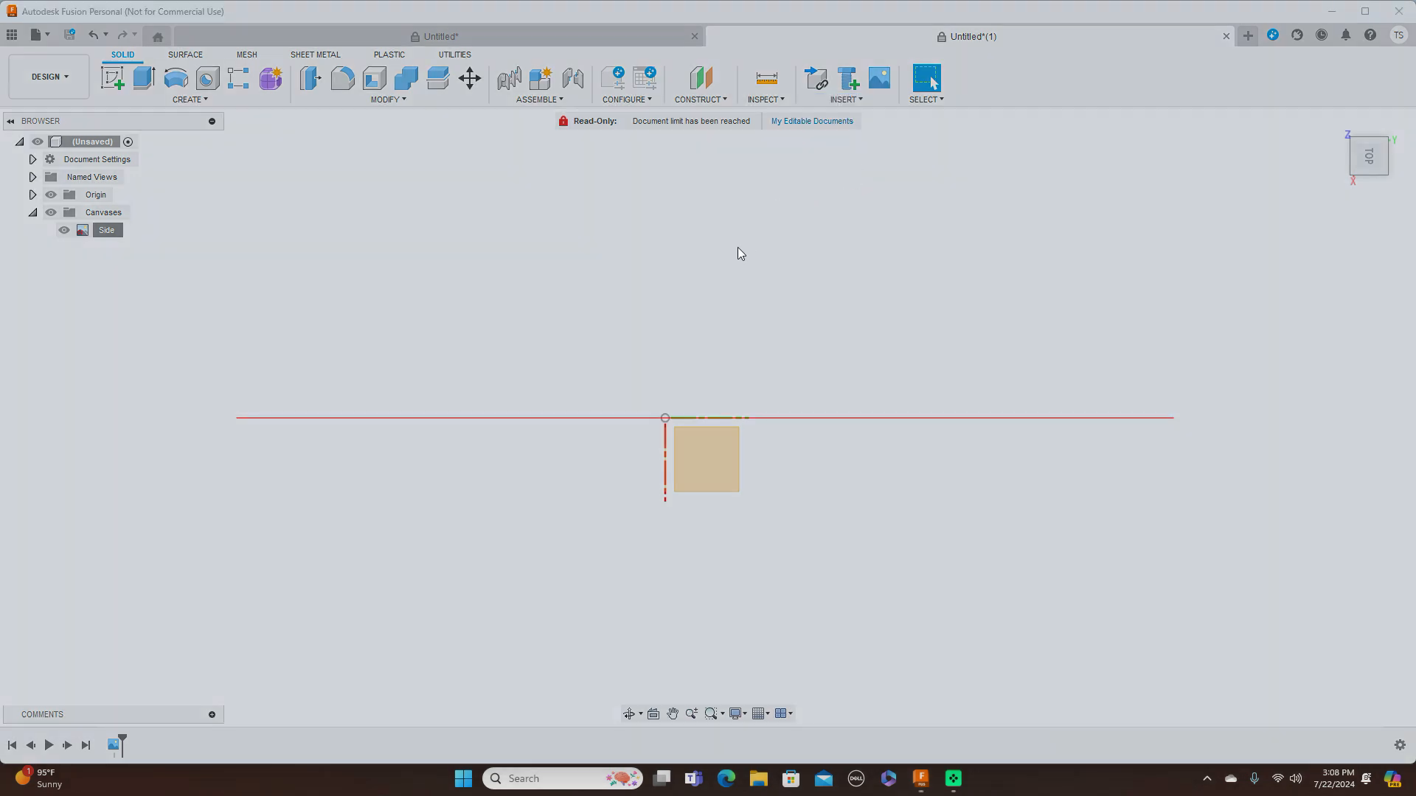
{"action": "left_click", "coordinate": [569, 539]}
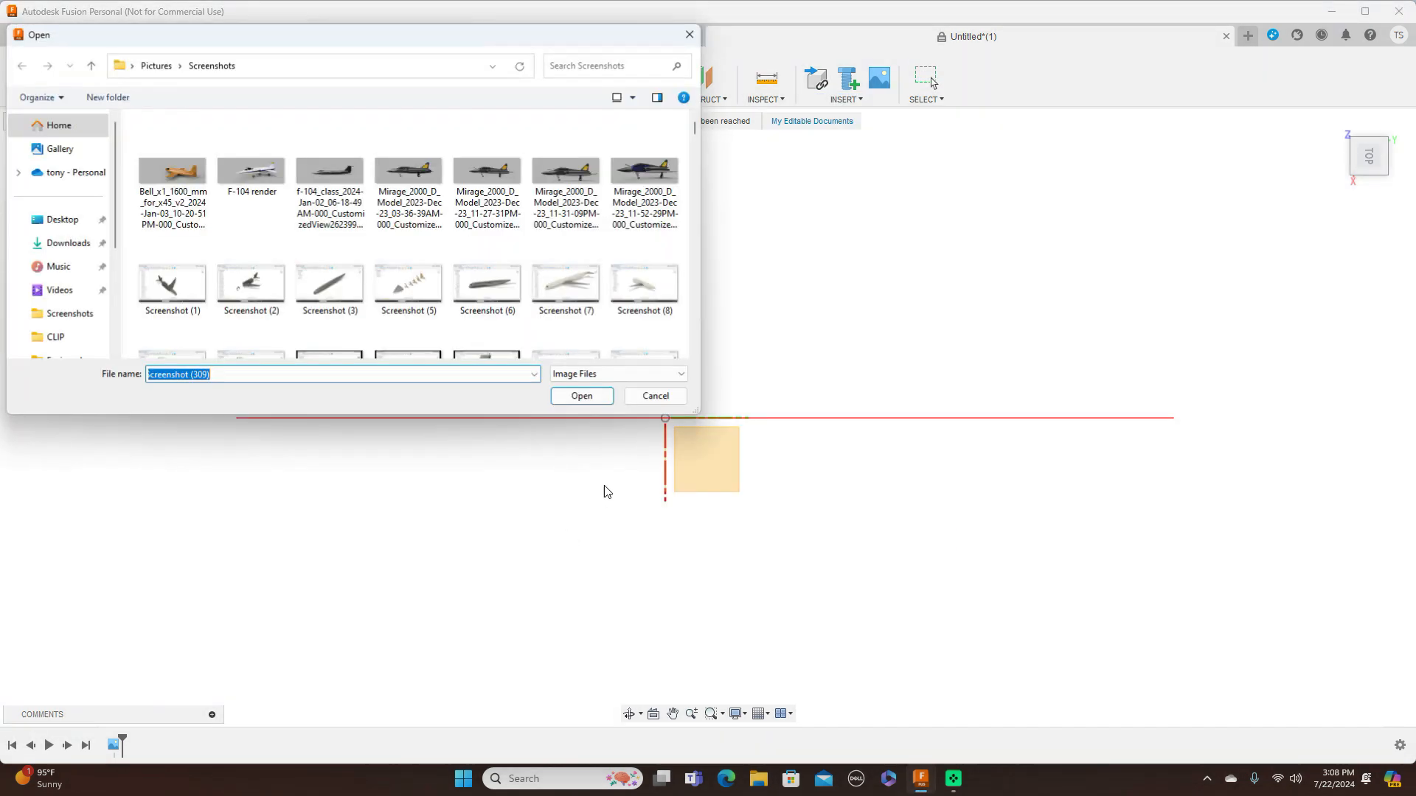
{"action": "scroll", "coordinate": [568, 301], "scroll_direction": "down", "scroll_amount": 5}
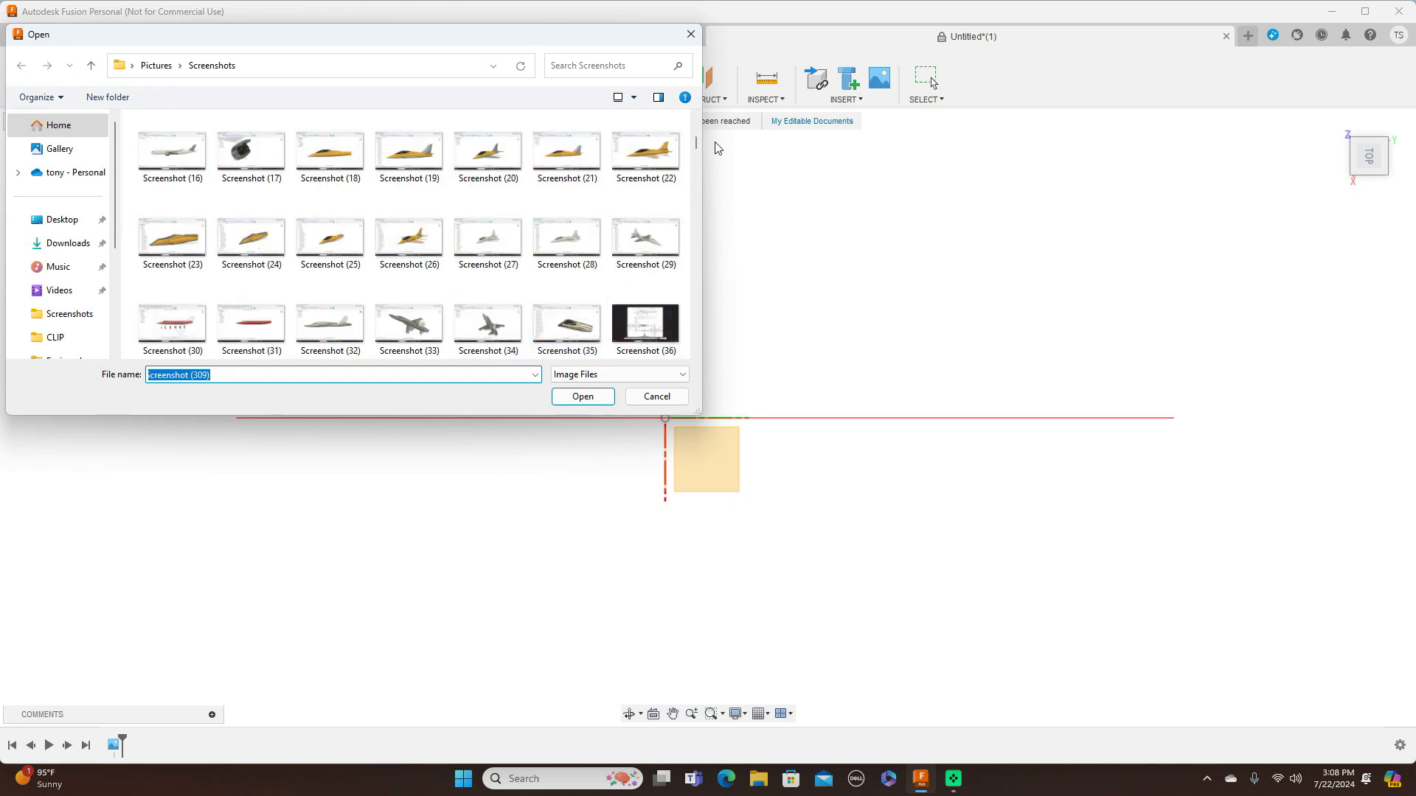
{"action": "left_click_drag", "start_coordinate": [698, 142], "coordinate": [700, 334]}
{"action": "left_click", "coordinate": [424, 178]}
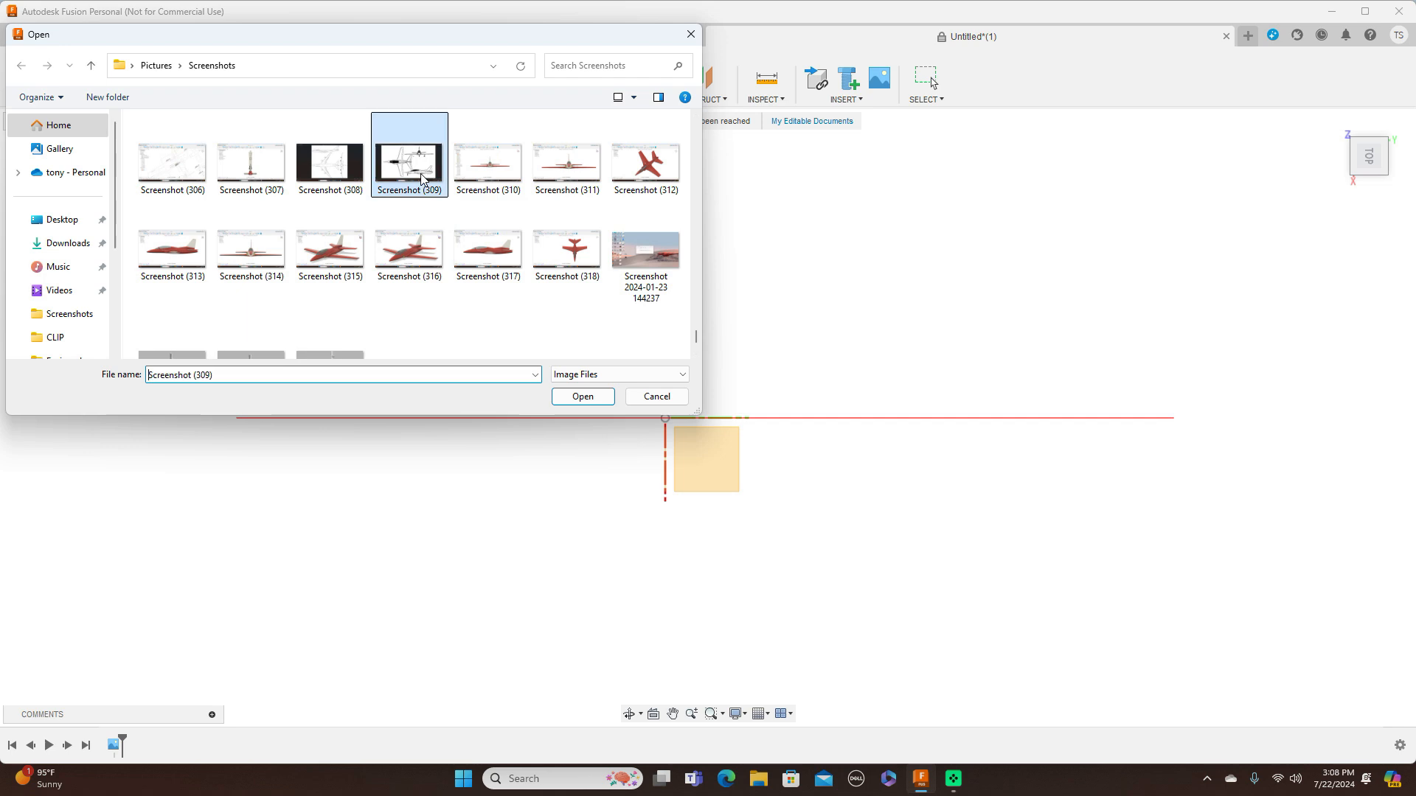
{"action": "left_click", "coordinate": [590, 398]}
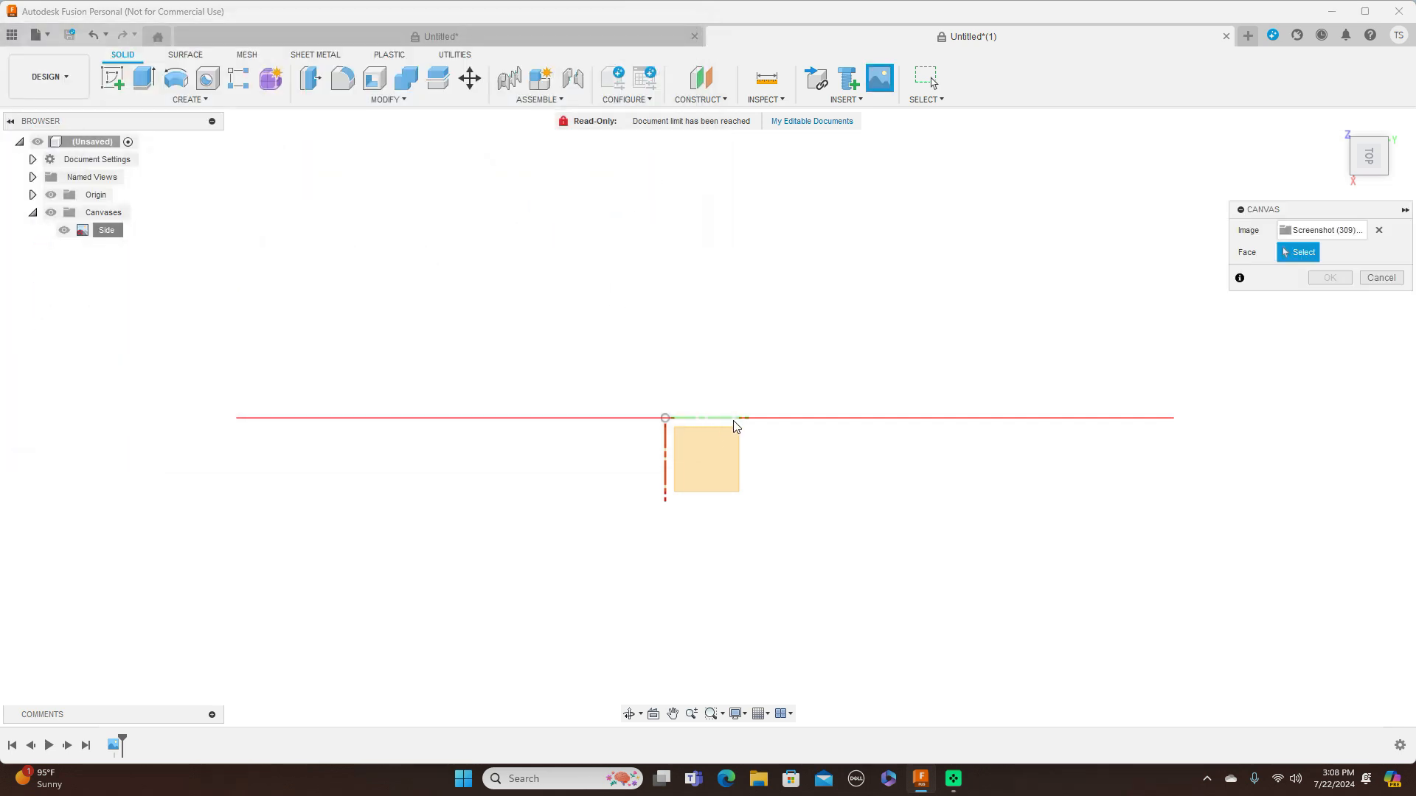
{"action": "left_click", "coordinate": [711, 453]}
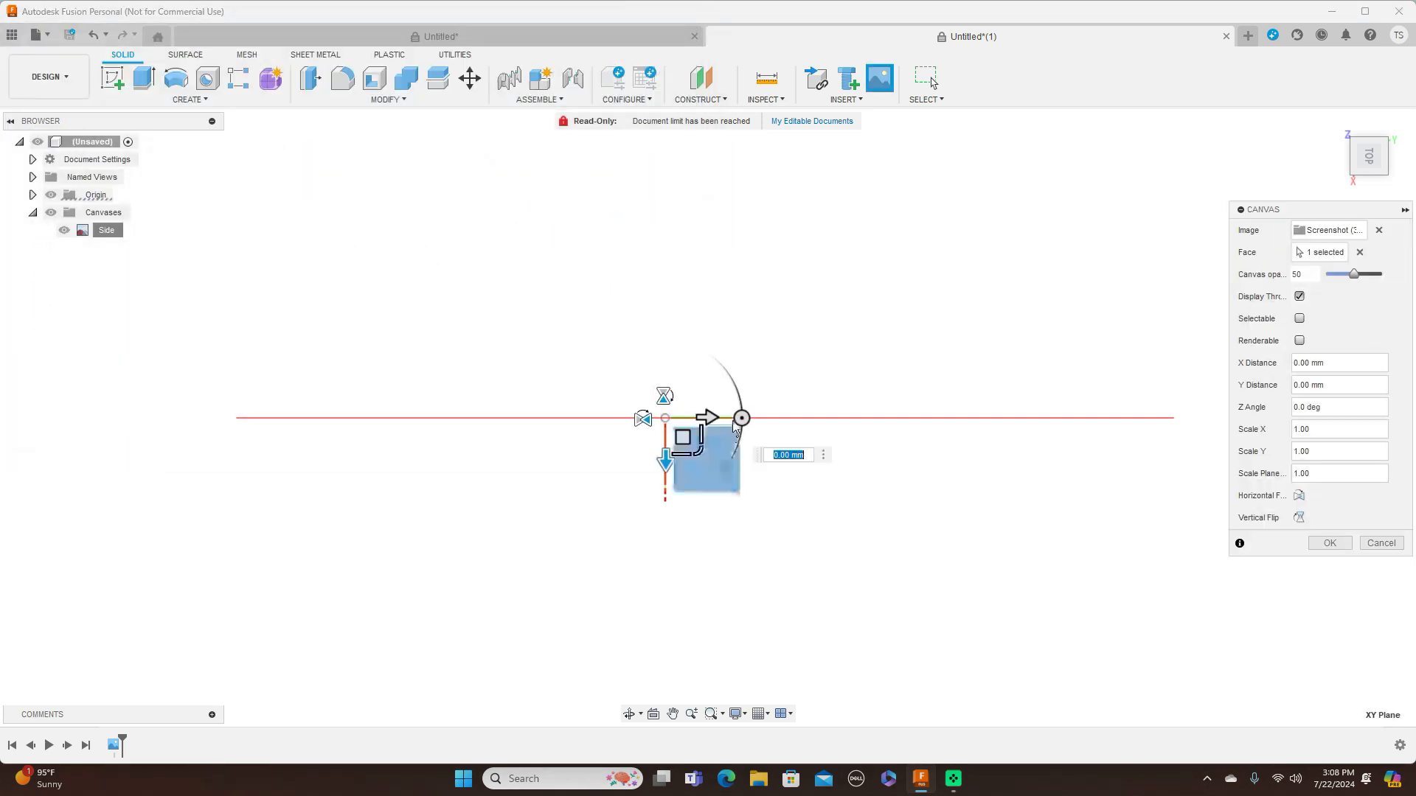
Enlarge the new XY-plane canvas to a plane scale of about 148.568 and rotate it to a Z angle of 90 degrees
{"action": "left_click_drag", "start_coordinate": [699, 452], "coordinate": [812, 557]}
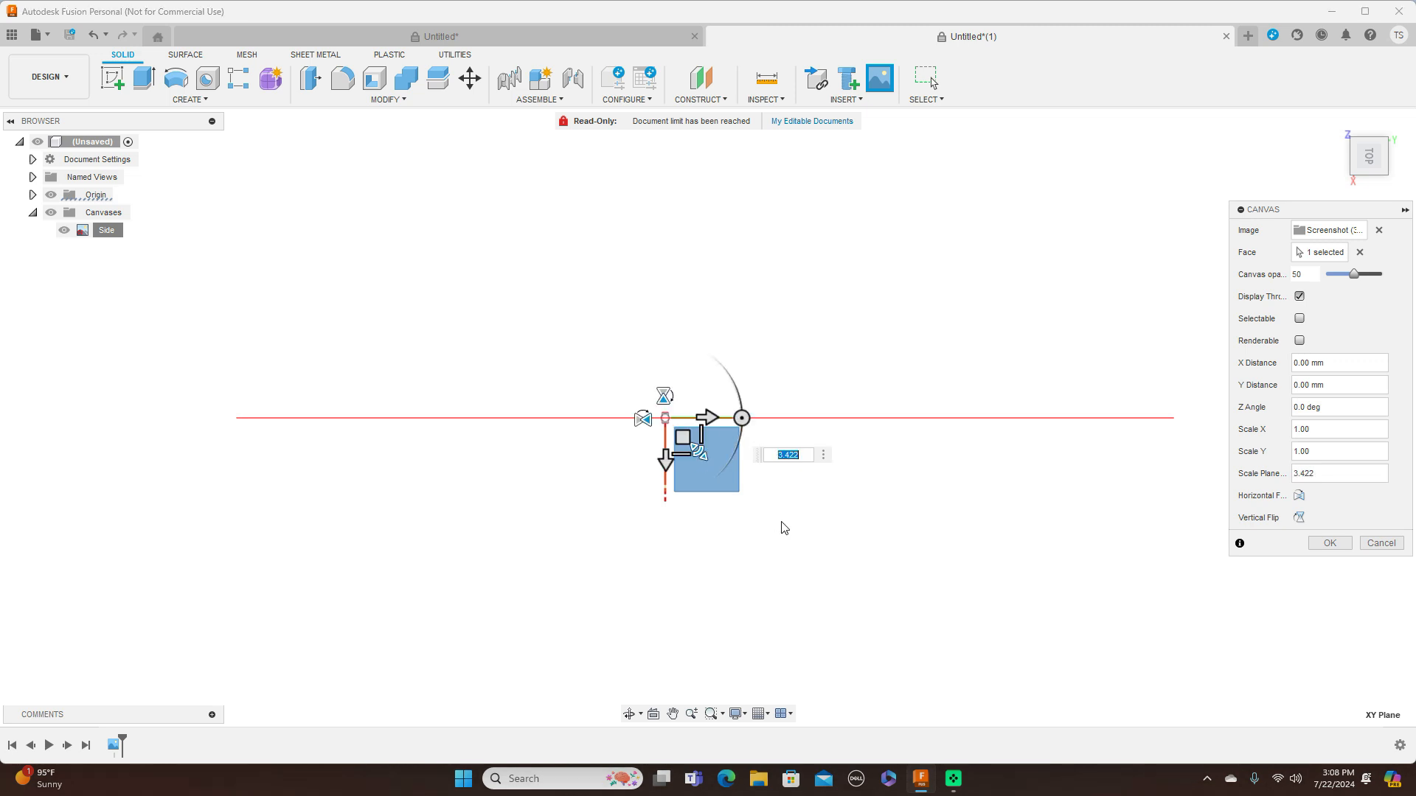
{"action": "left_click_drag", "start_coordinate": [697, 451], "coordinate": [785, 516]}
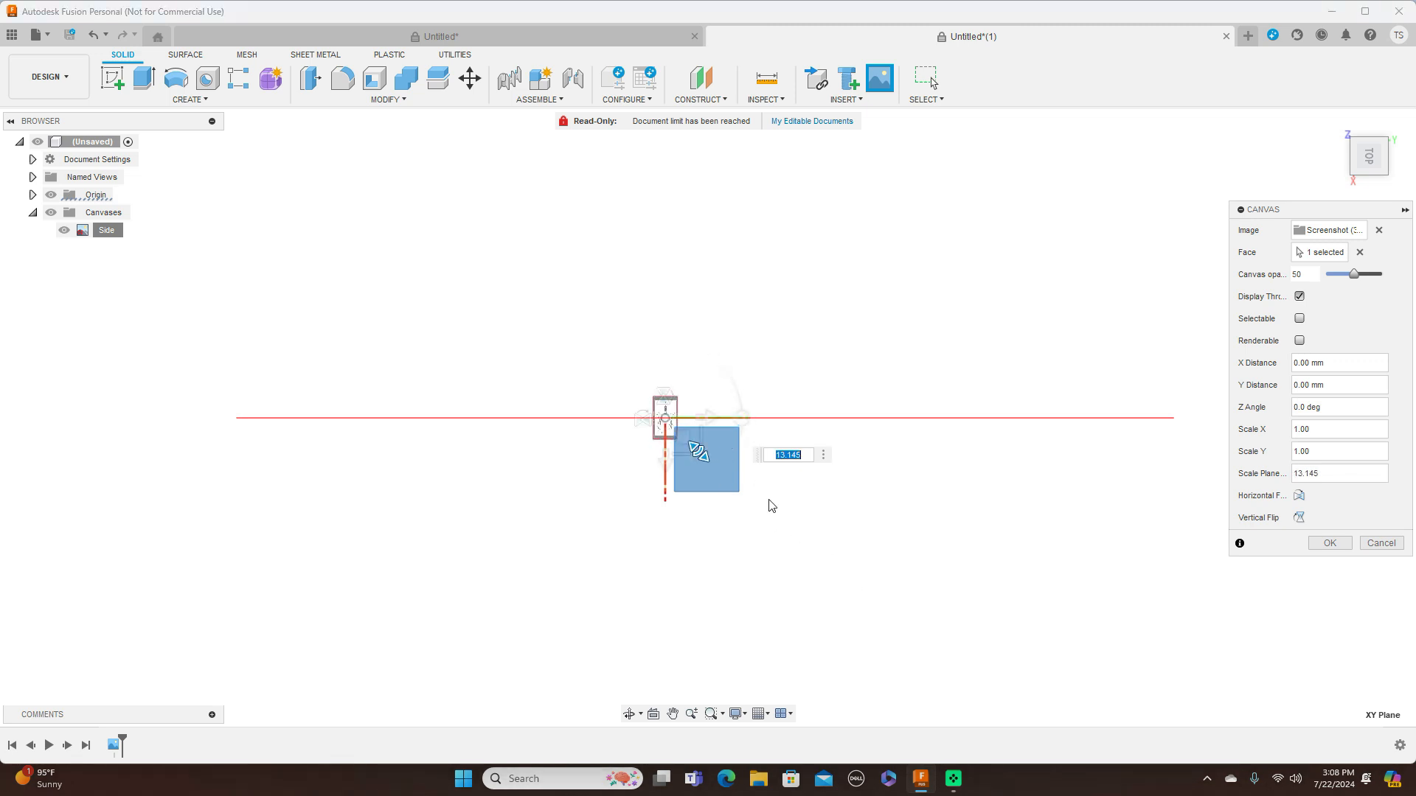
{"action": "left_click_drag", "start_coordinate": [698, 452], "coordinate": [826, 572]}
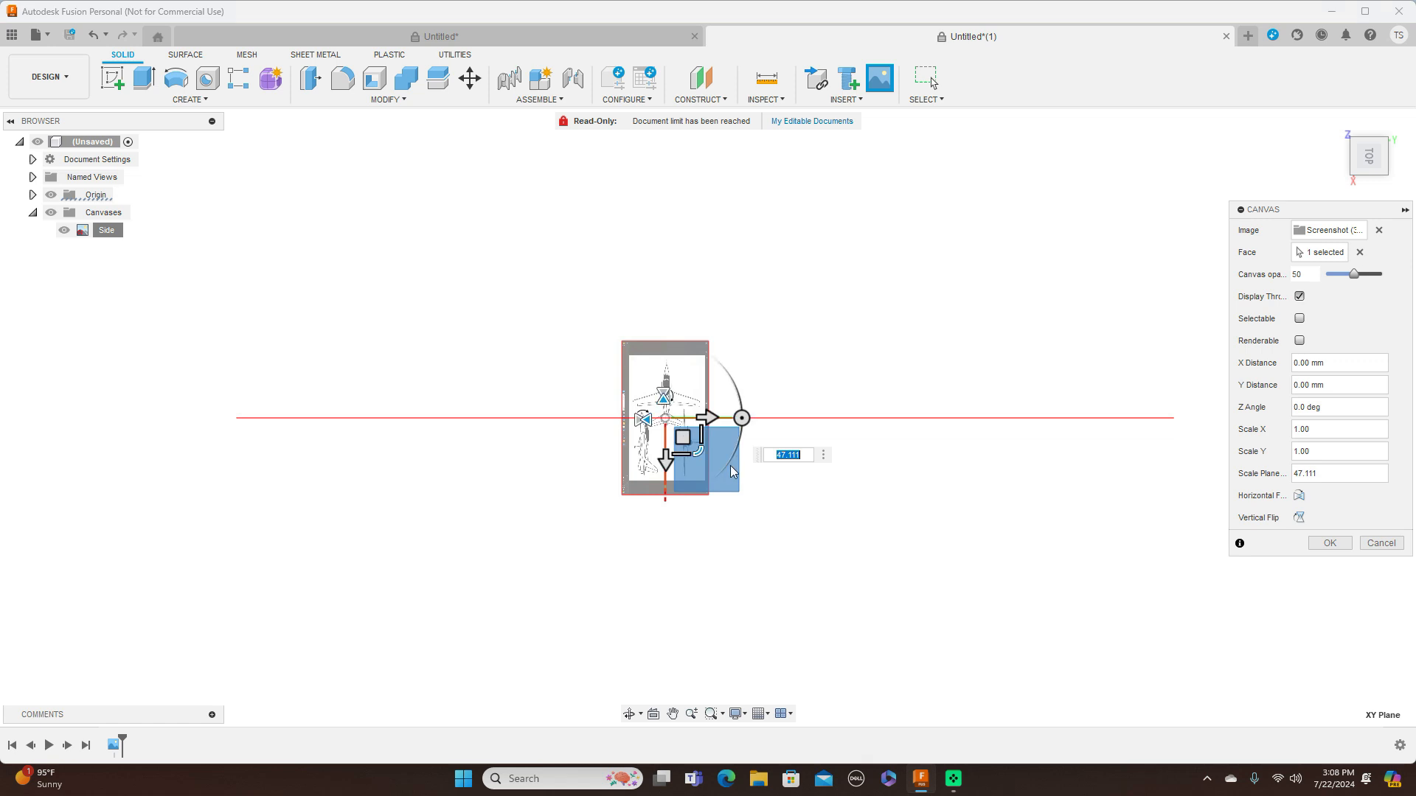
{"action": "left_click_drag", "start_coordinate": [698, 451], "coordinate": [814, 511]}
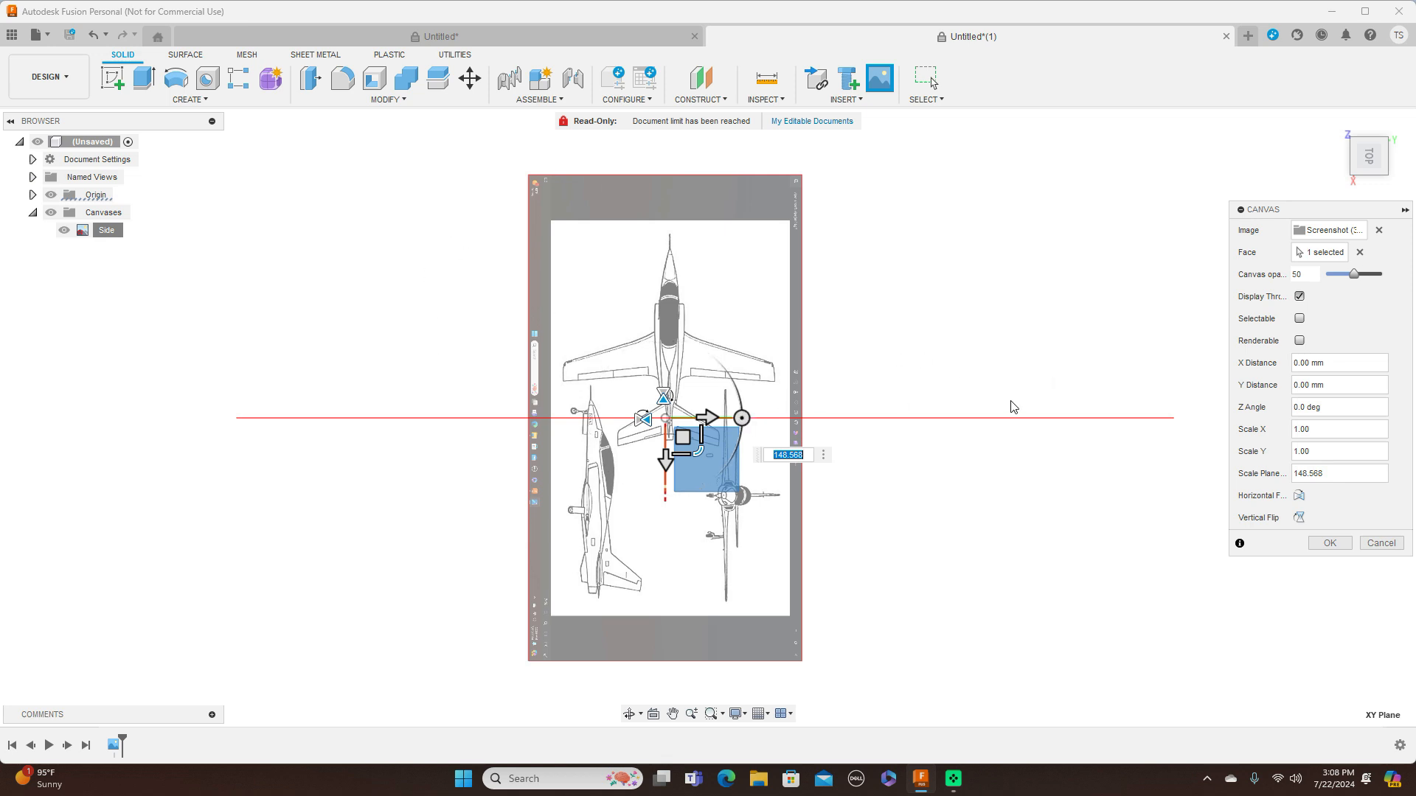
{"action": "left_click", "coordinate": [743, 413]}
{"action": "left_click_drag", "start_coordinate": [743, 413], "coordinate": [665, 338]}
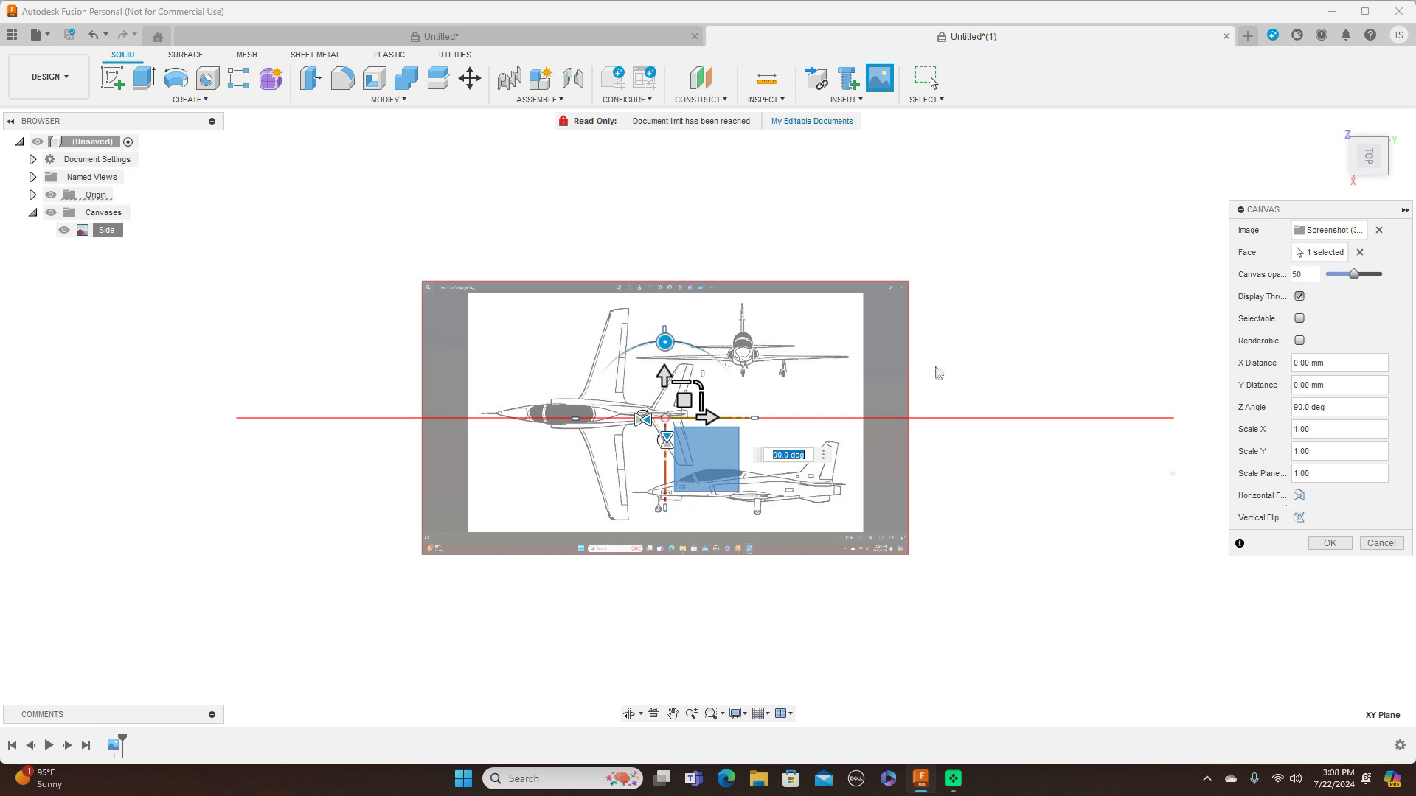
Enlarge the XY-plane canvas further, accept its placement, and rename the canvas as Top
{"action": "left_click_drag", "start_coordinate": [701, 384], "coordinate": [727, 371]}
{"action": "left_click", "coordinate": [1330, 544]}
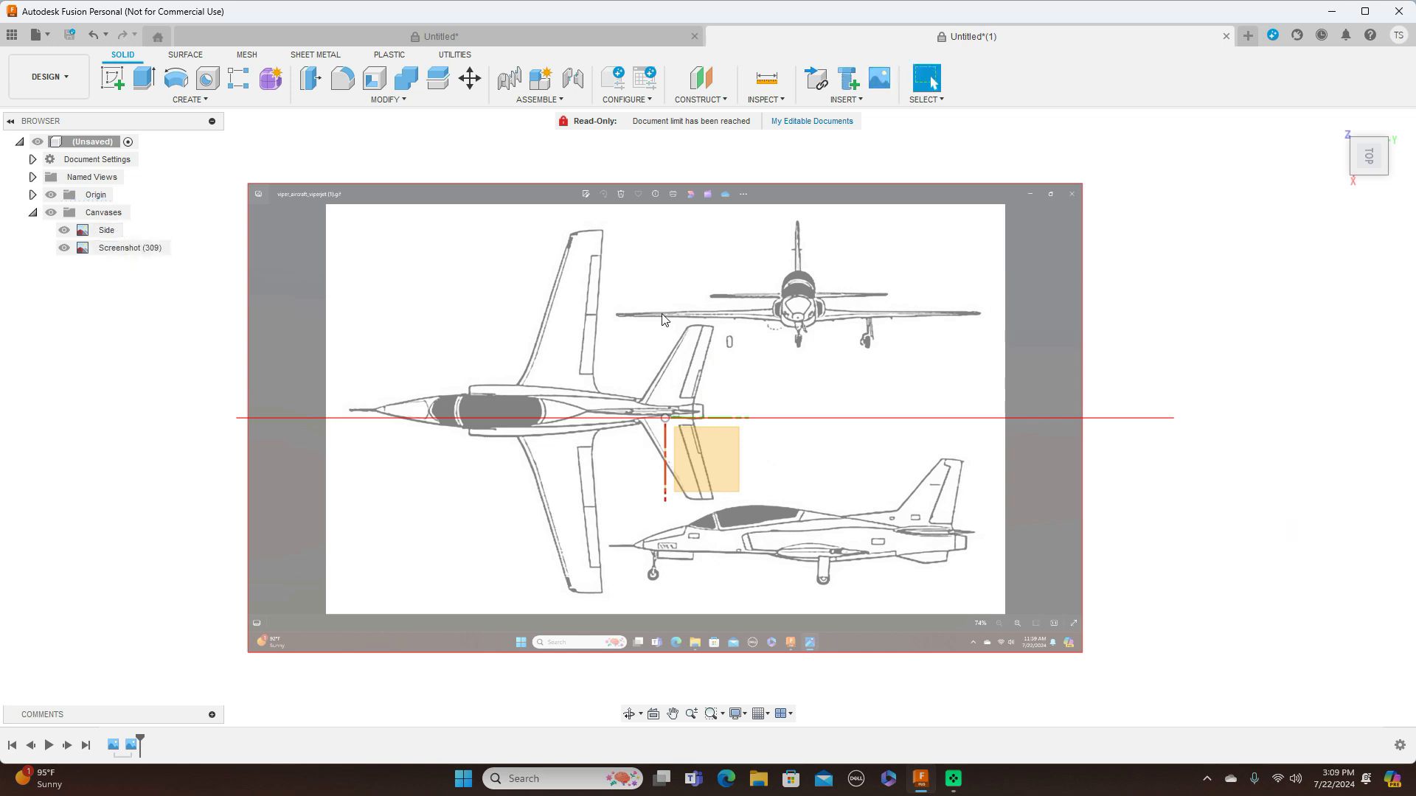
{"action": "left_click", "coordinate": [111, 249]}
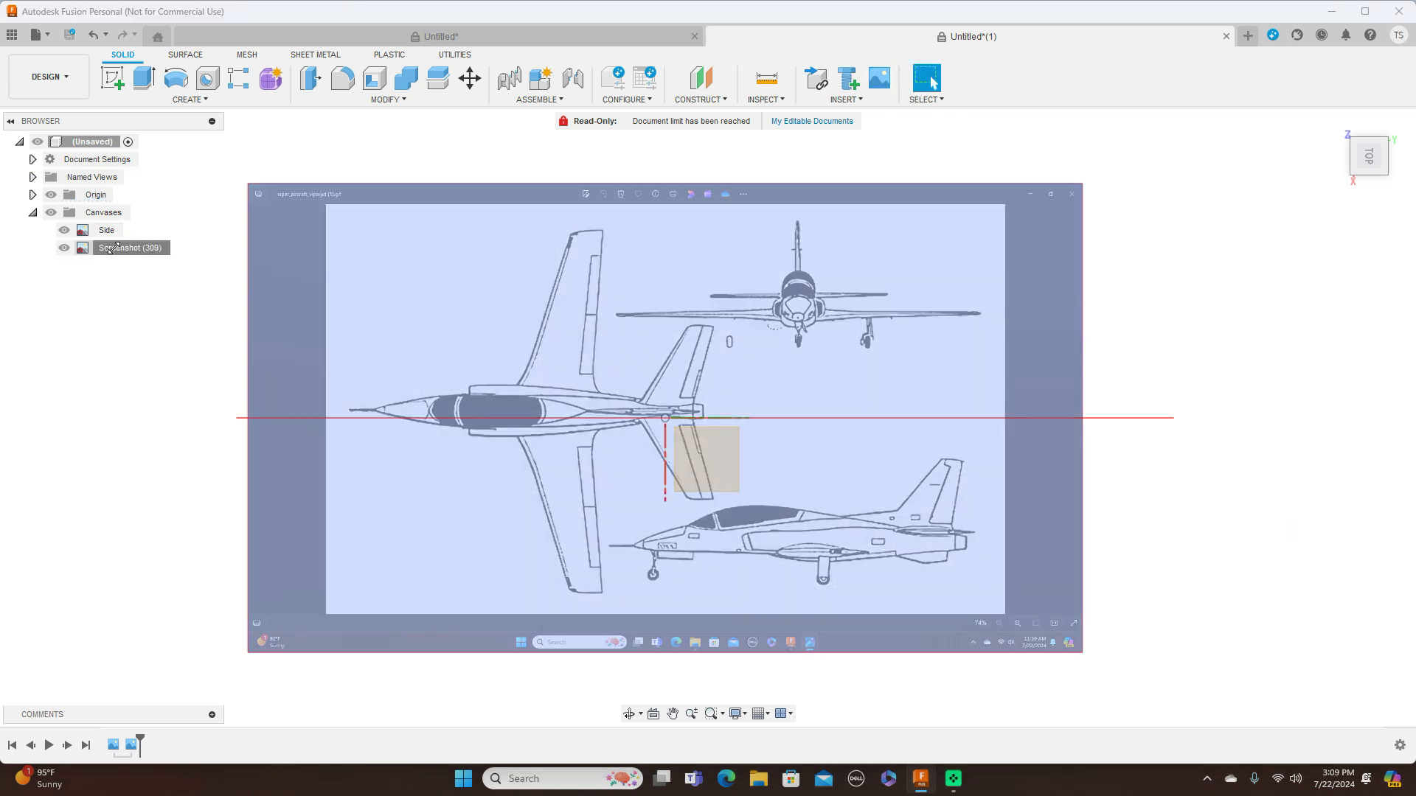
{"action": "double_click", "coordinate": [114, 248]}
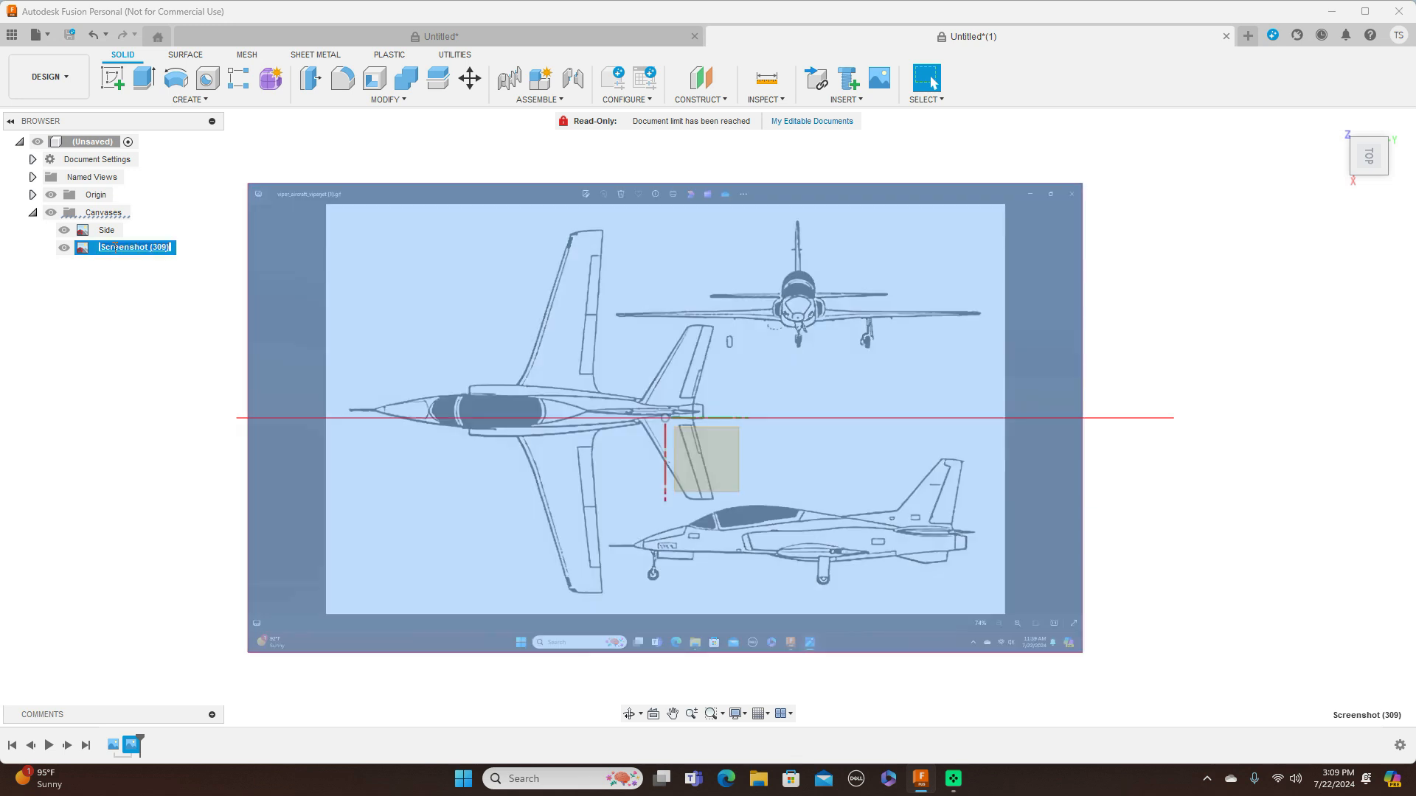
{"action": "key", "text": "BackSpace"}
{"action": "key", "text": "Return"}
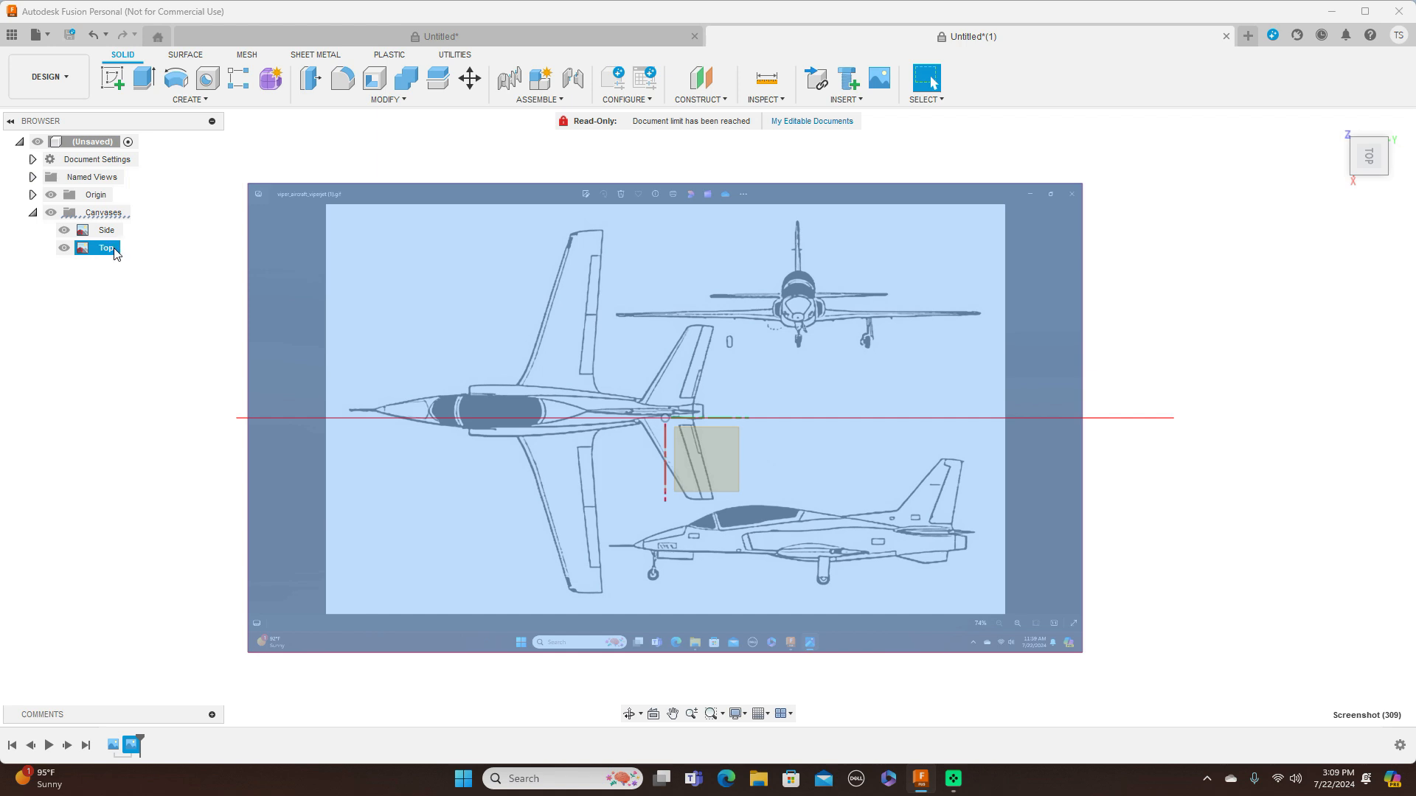
Calibrate the Top canvas to 2000 mm between the rear end of the fuselage and the nose in the top-view drawing
{"action": "scroll", "coordinate": [804, 404], "scroll_direction": "up", "scroll_amount": 2}
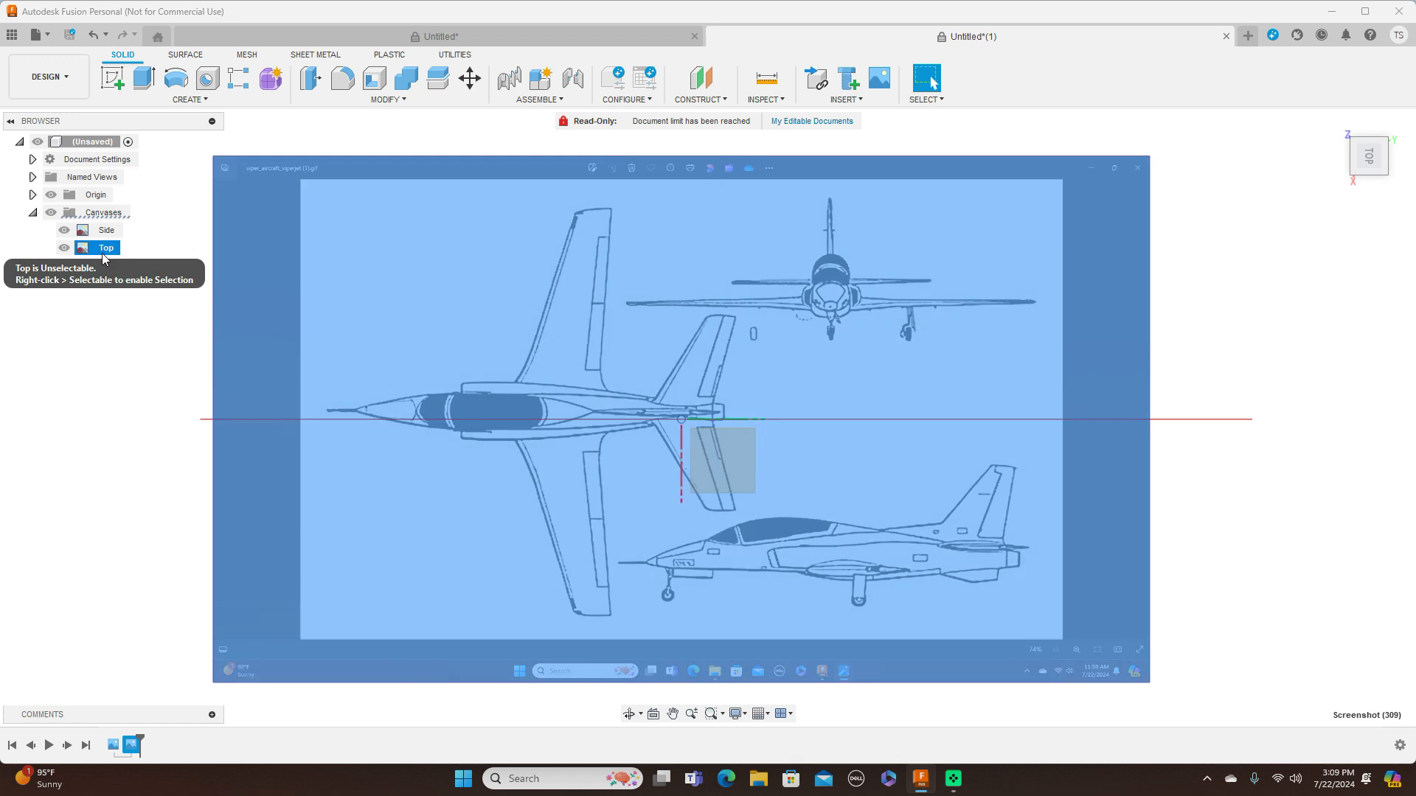
{"action": "right_click", "coordinate": [103, 253]}
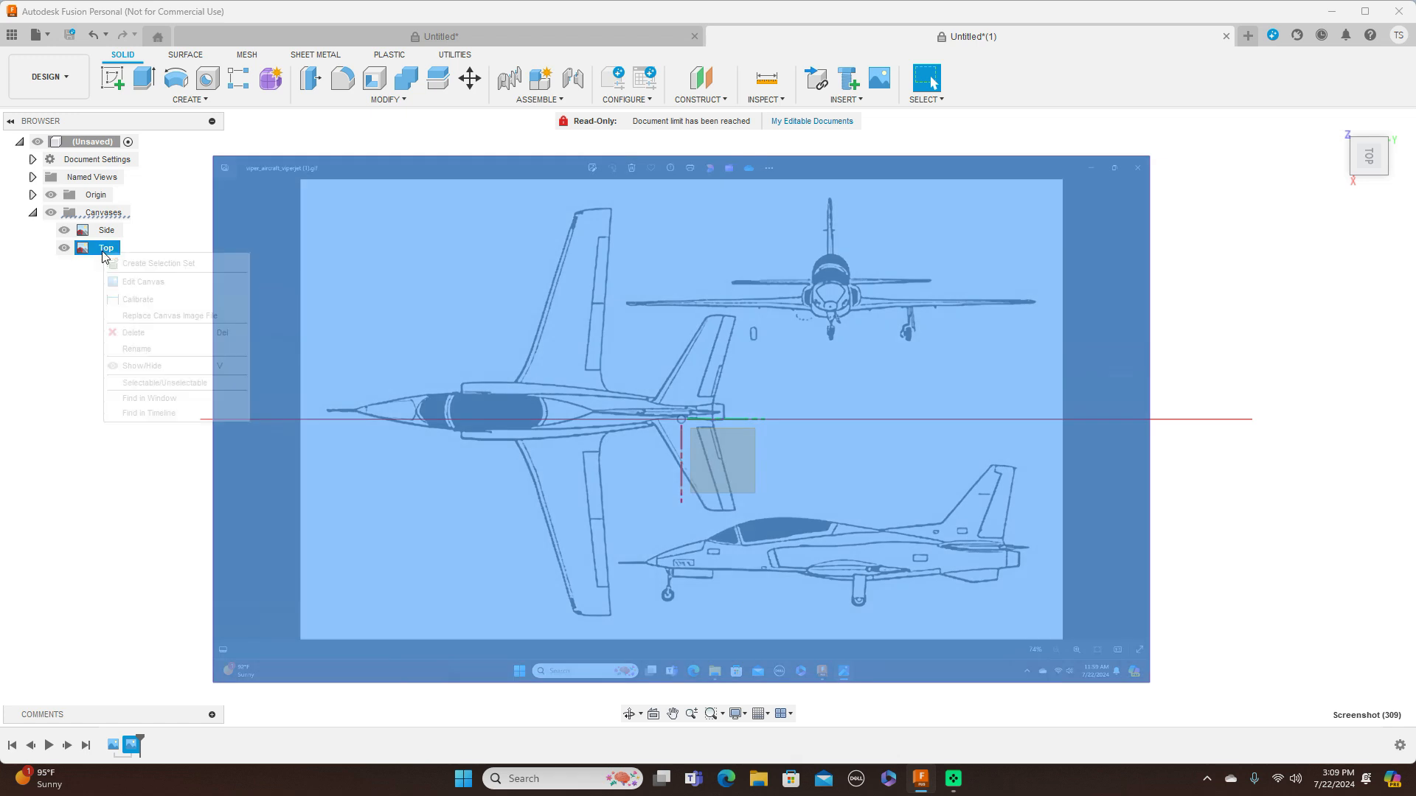
{"action": "left_click", "coordinate": [152, 300]}
{"action": "scroll", "coordinate": [379, 364], "scroll_direction": "up", "scroll_amount": 4}
{"action": "middle_click_drag", "start_coordinate": [553, 363], "coordinate": [663, 296]}
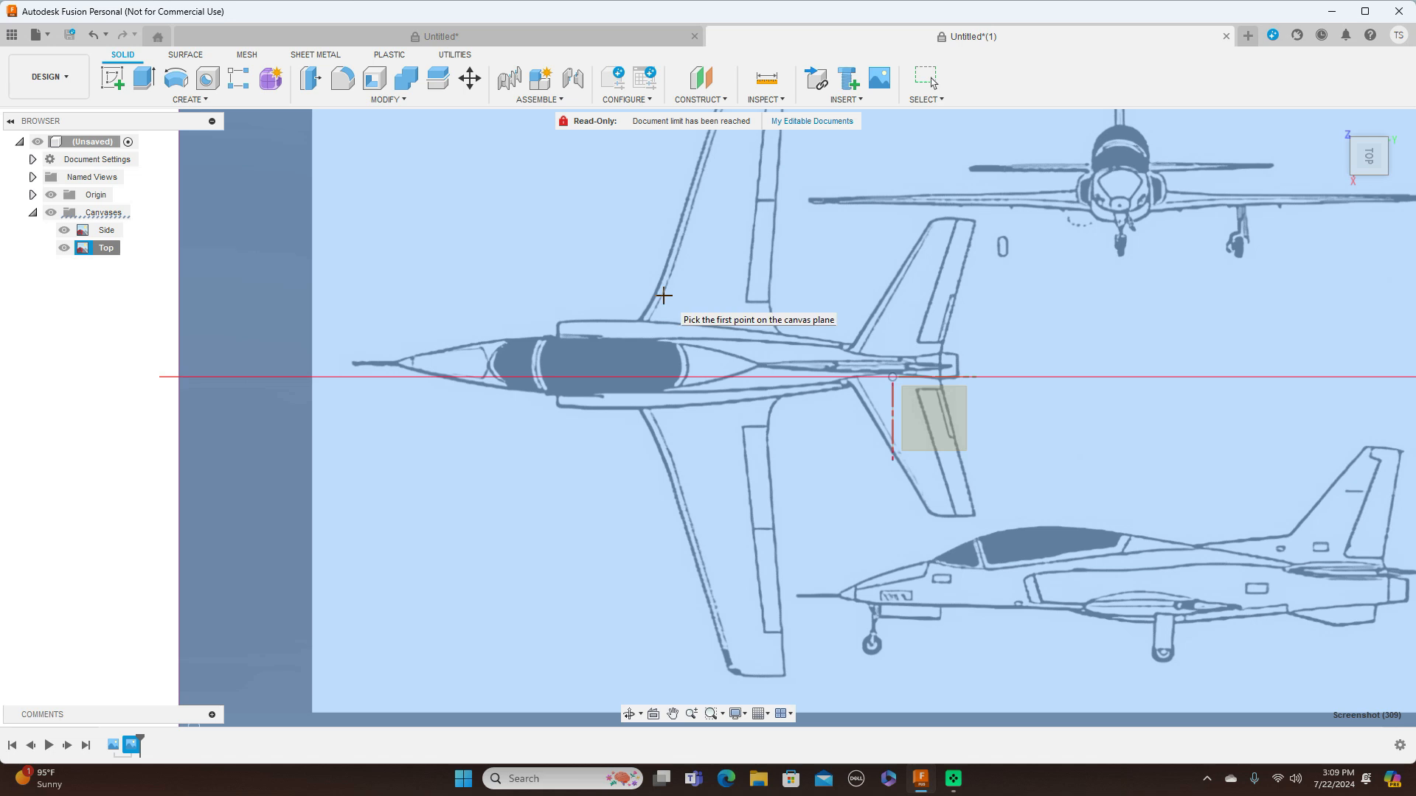
{"action": "left_click", "coordinate": [958, 367]}
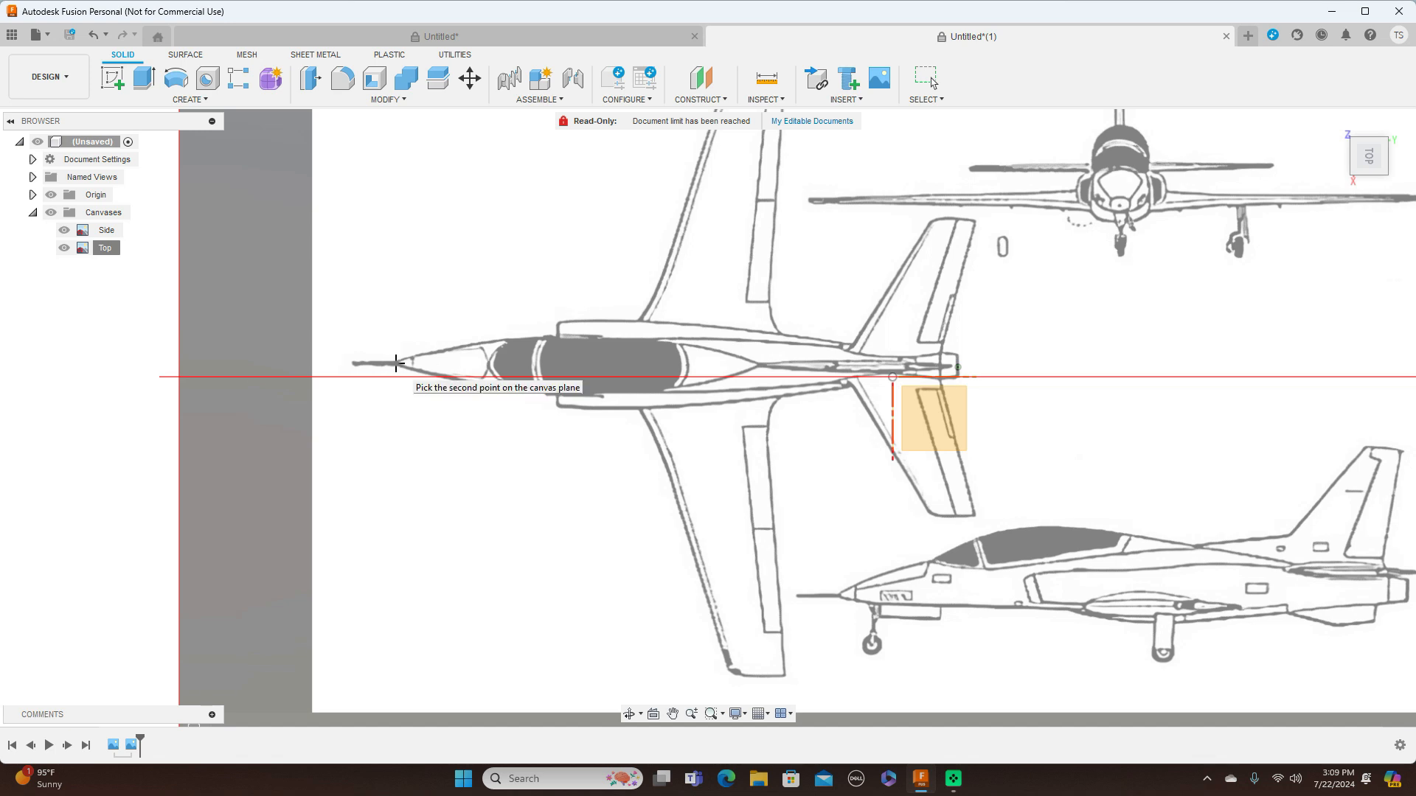
{"action": "left_click", "coordinate": [396, 363]}
{"action": "key", "text": "BackSpace"}
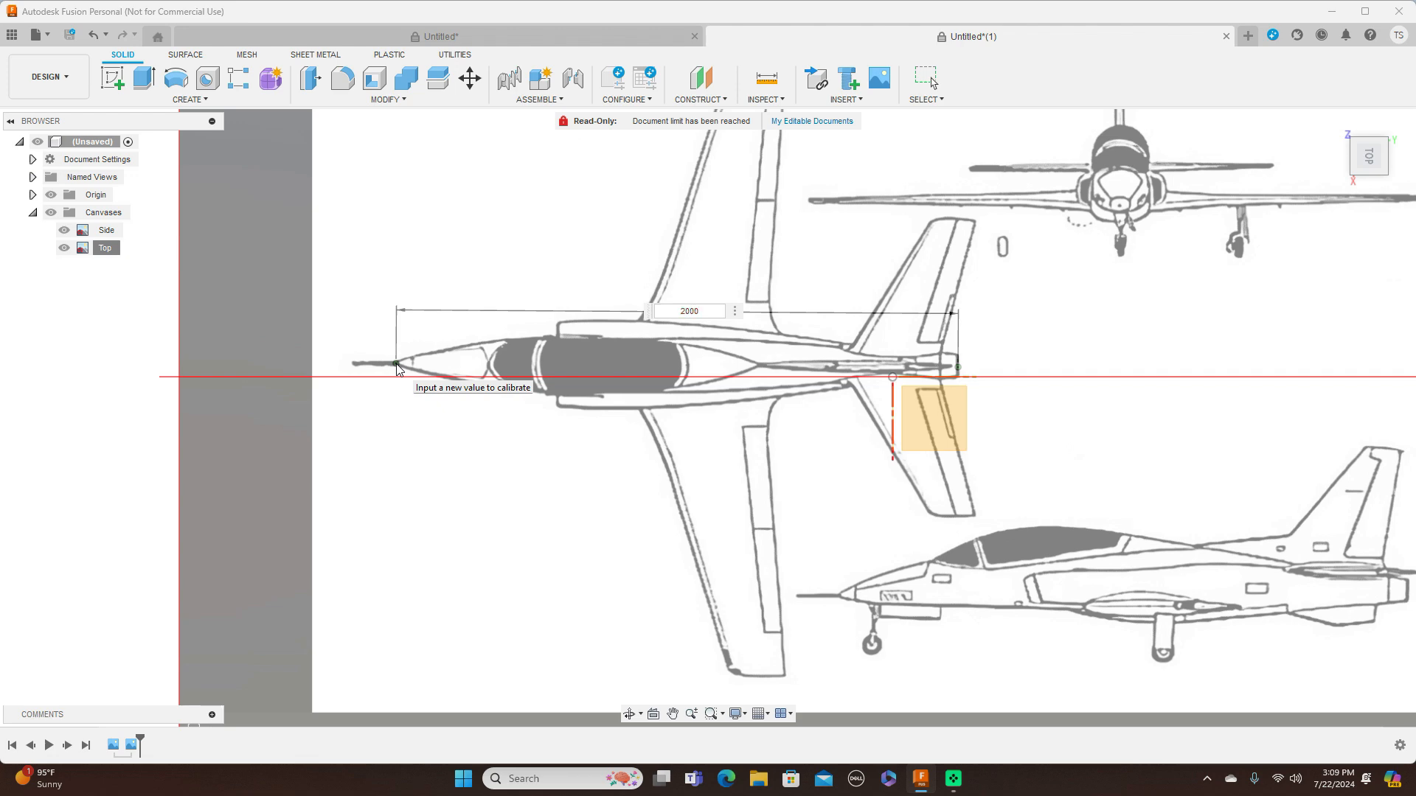
{"action": "key", "text": "Return"}
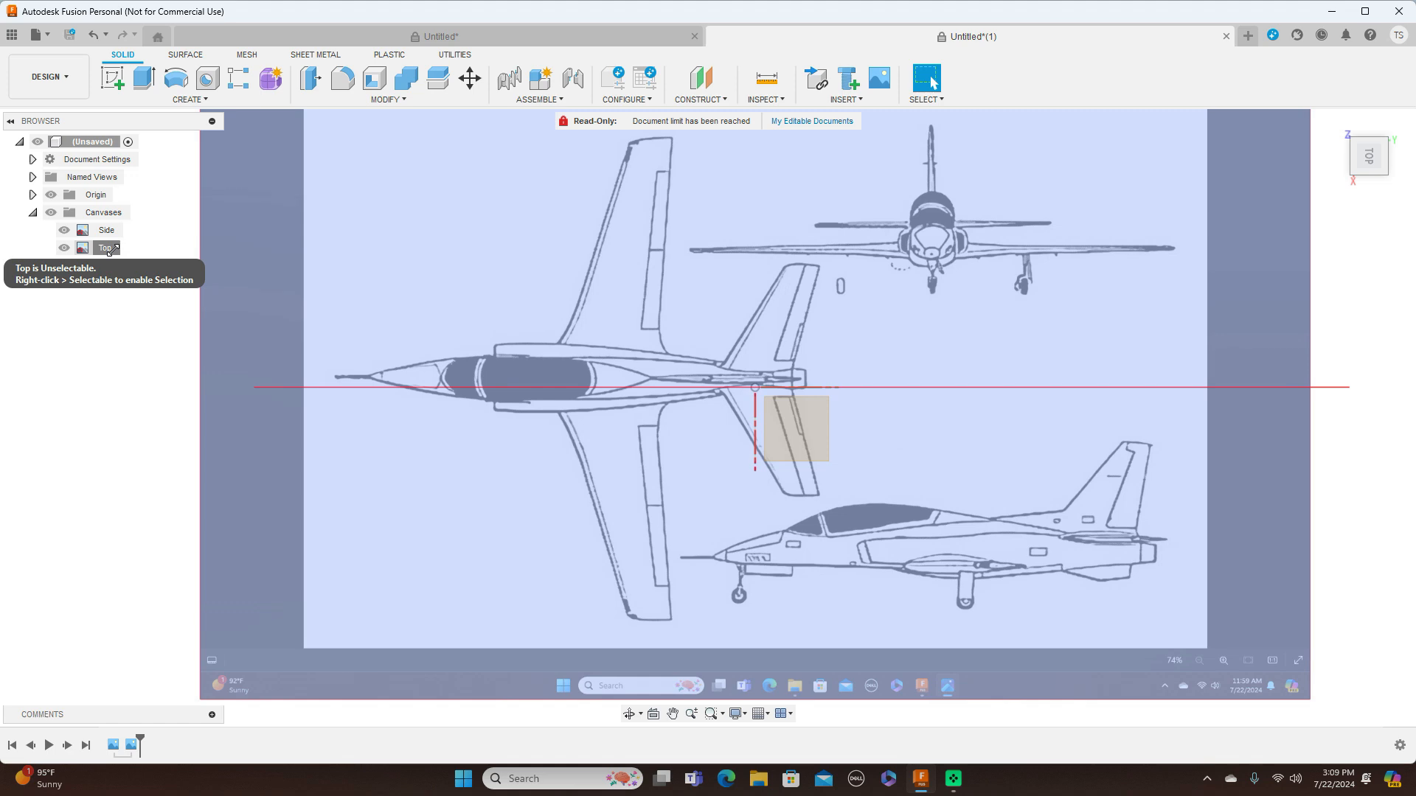
Reposition the Top canvas at X 43.878 mm and Y 1782.142 mm so the top-view aircraft's nose sits on the origin
{"action": "right_click", "coordinate": [110, 250]}
{"action": "left_click", "coordinate": [156, 282]}
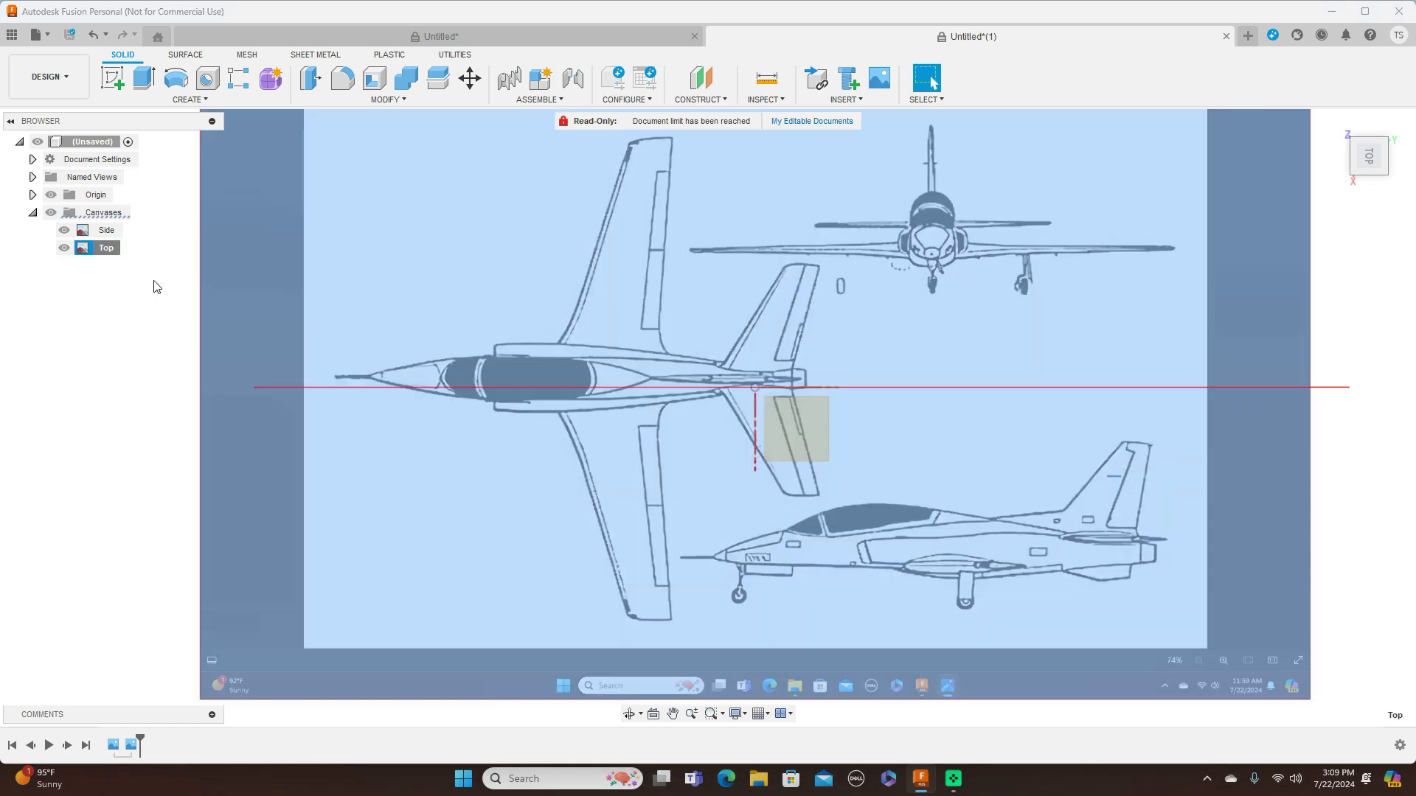
{"action": "middle_click_drag", "start_coordinate": [851, 413], "coordinate": [608, 413]}
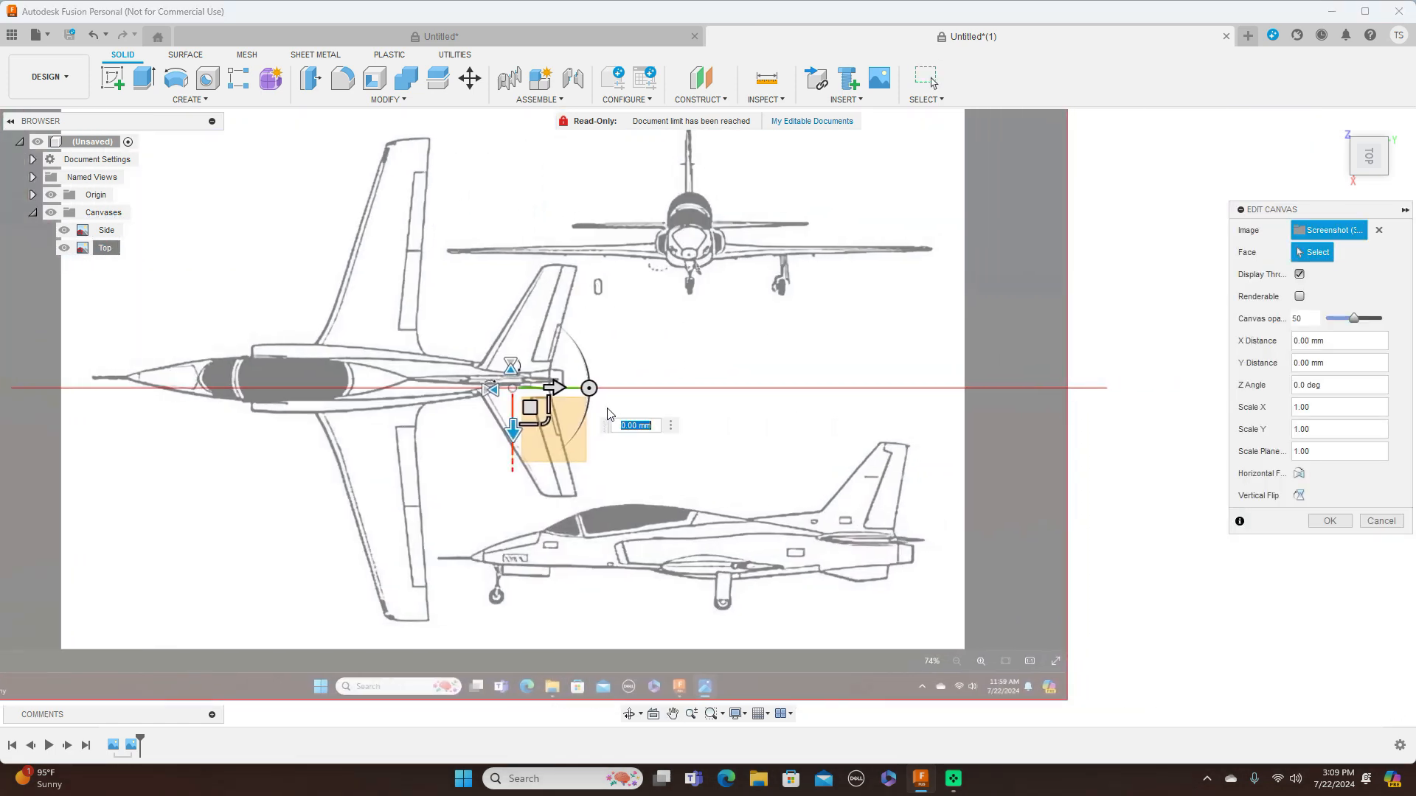
{"action": "left_click_drag", "start_coordinate": [531, 409], "coordinate": [919, 420]}
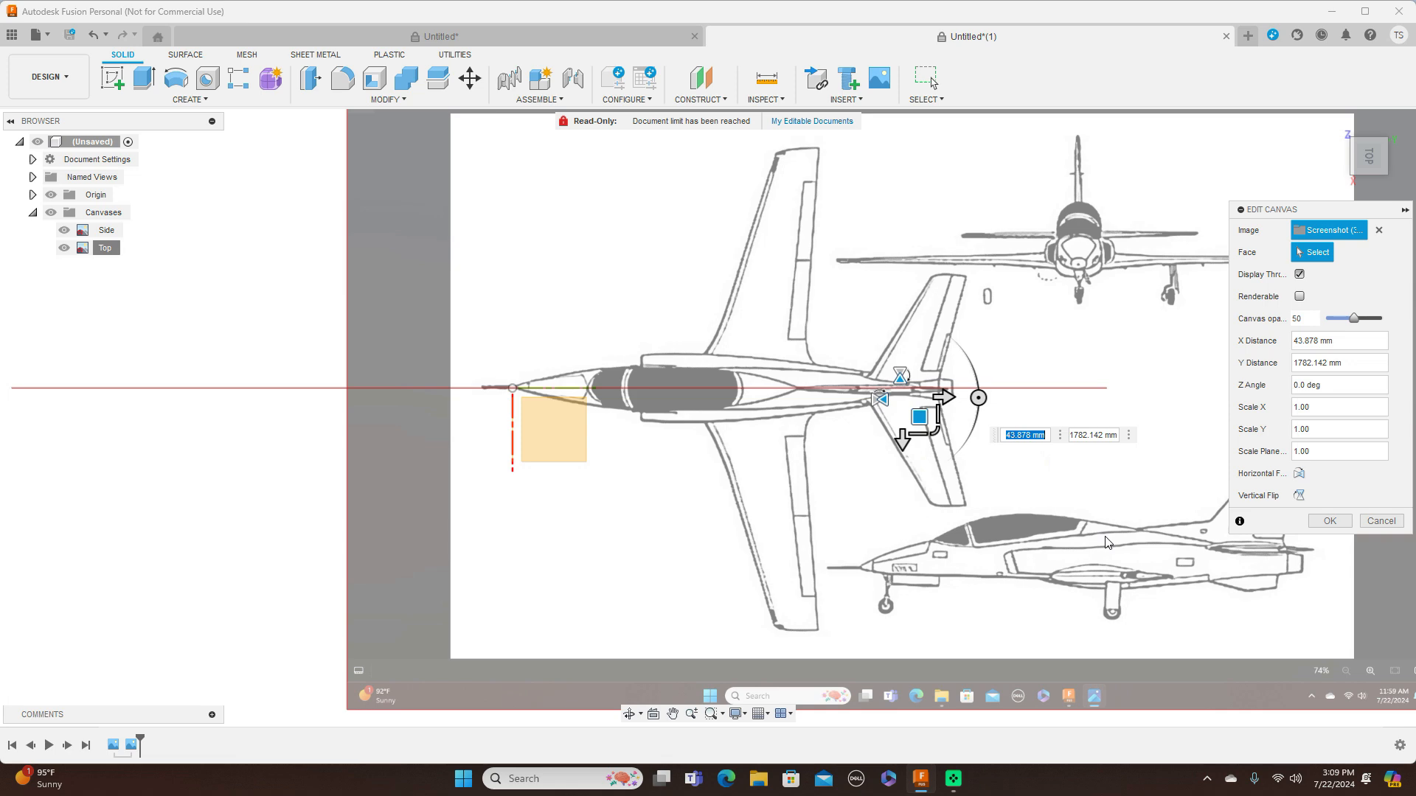
{"action": "left_click", "coordinate": [1328, 522]}
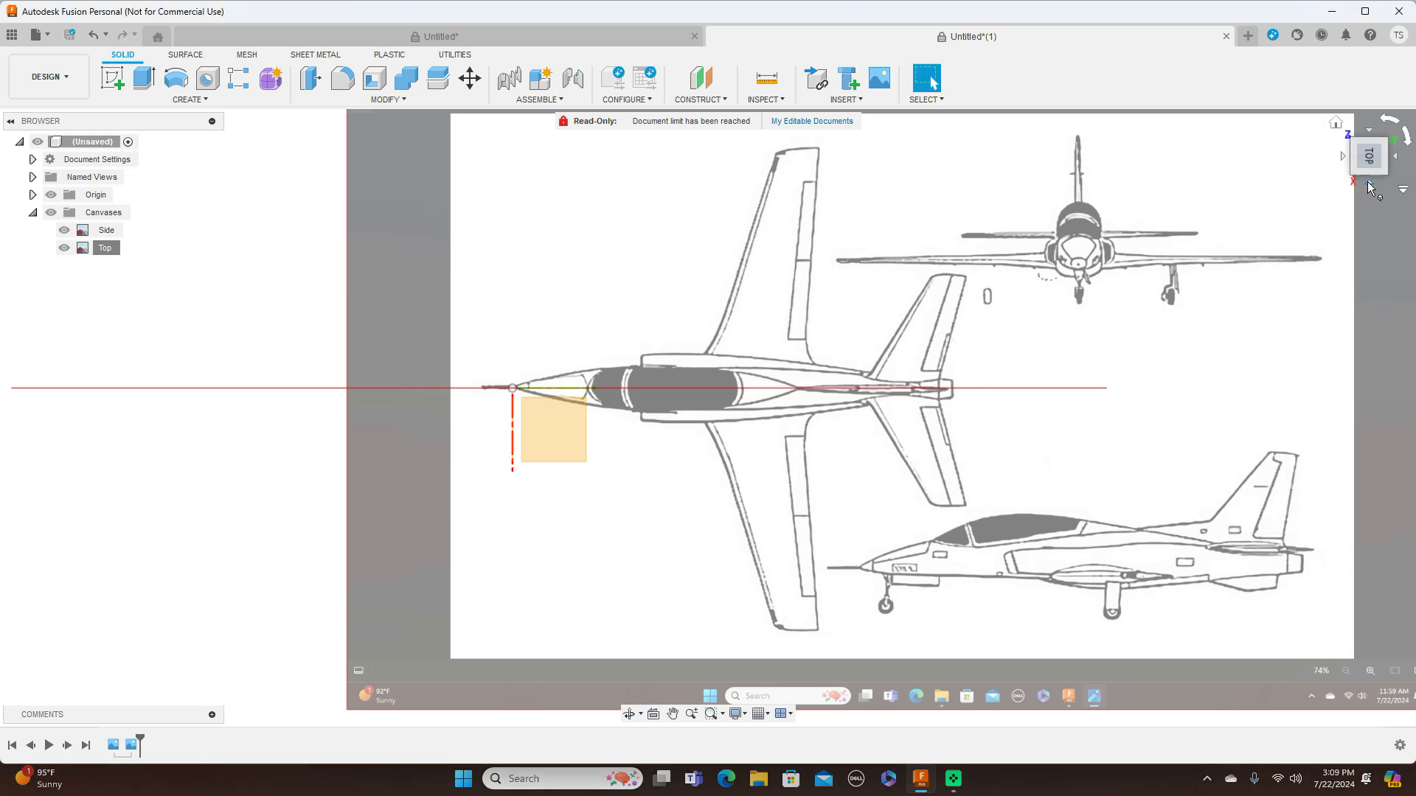
In the front view, insert Screenshot (309) from the computer's Screenshots folder as a third canvas on the XZ plane
{"action": "left_click", "coordinate": [1370, 188]}
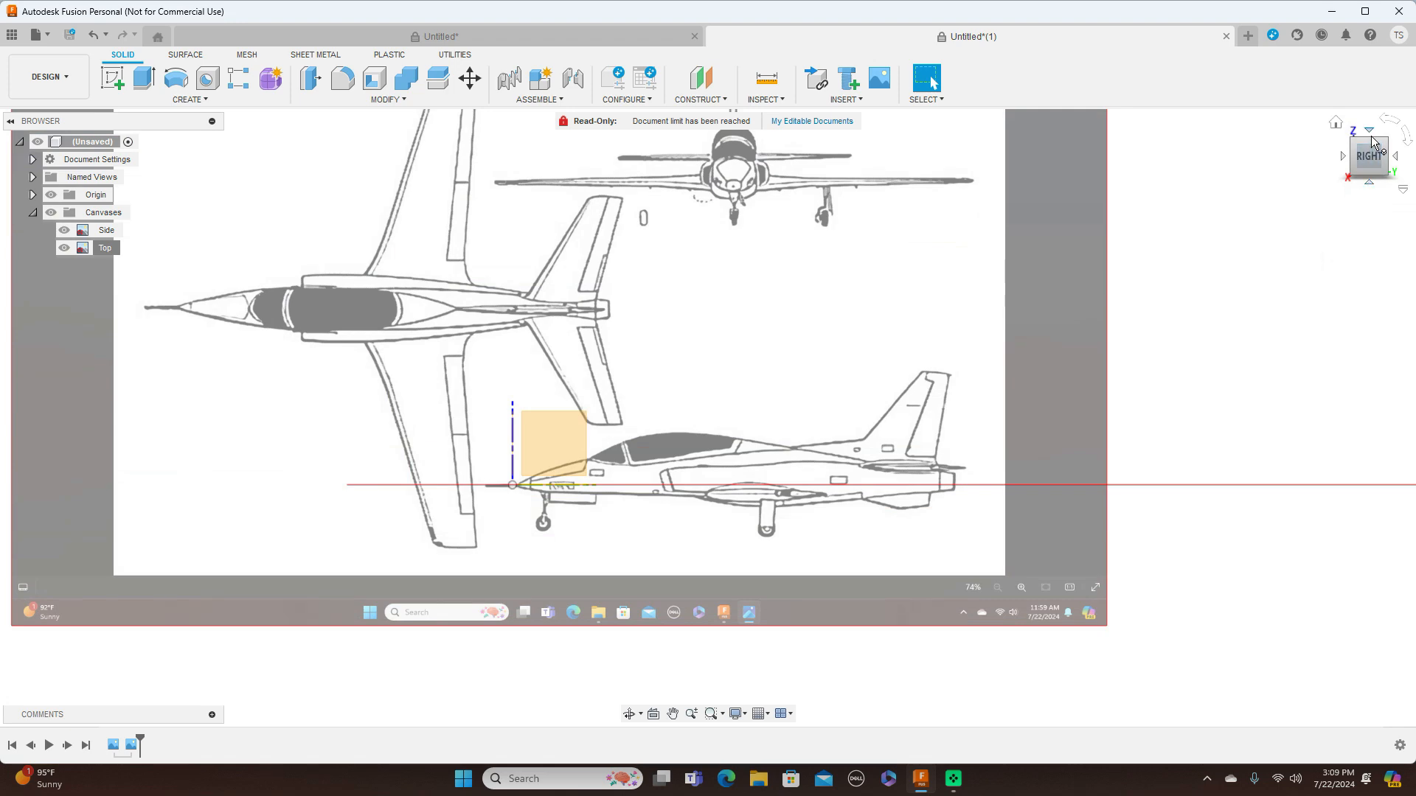
{"action": "left_click", "coordinate": [1370, 183]}
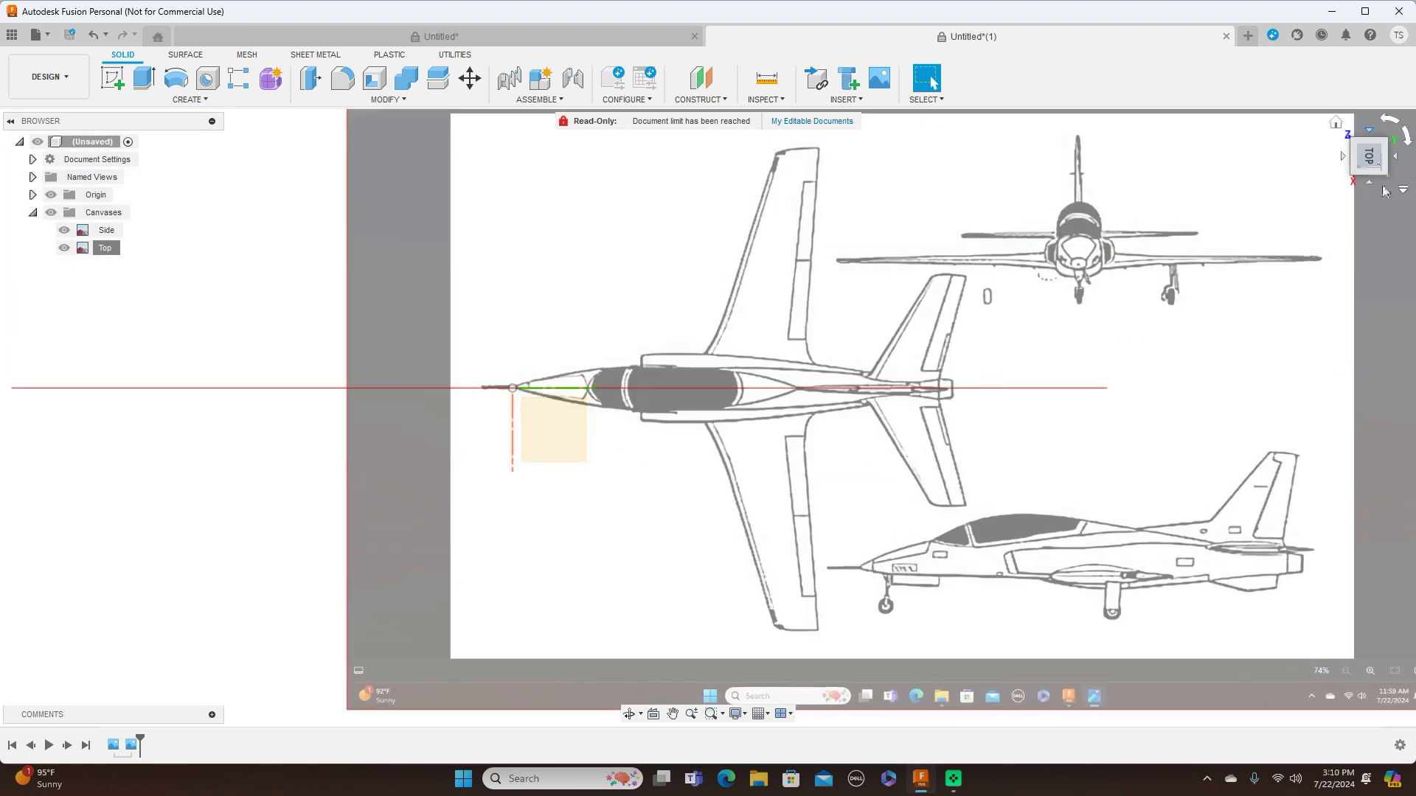
{"action": "left_click", "coordinate": [1372, 185]}
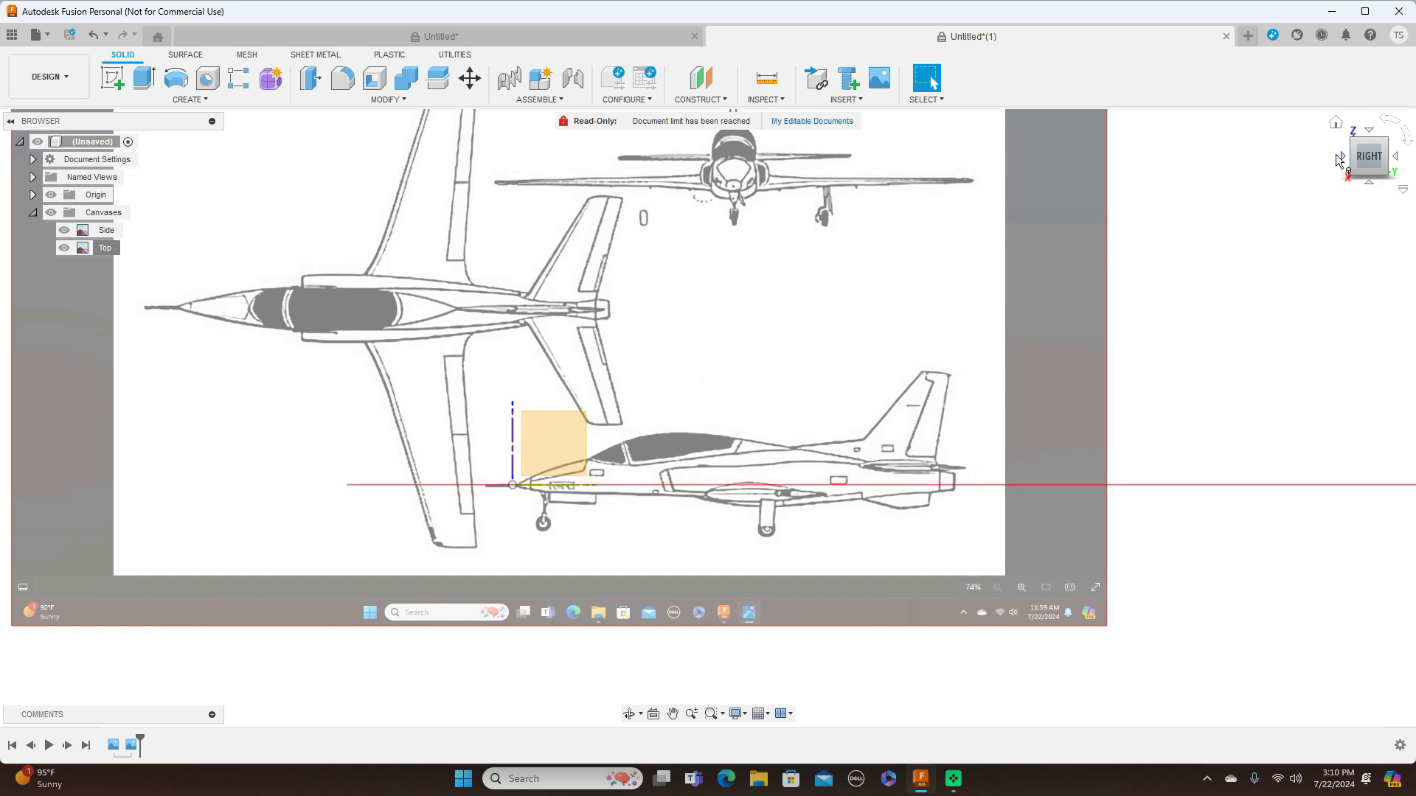
{"action": "left_click", "coordinate": [1341, 157]}
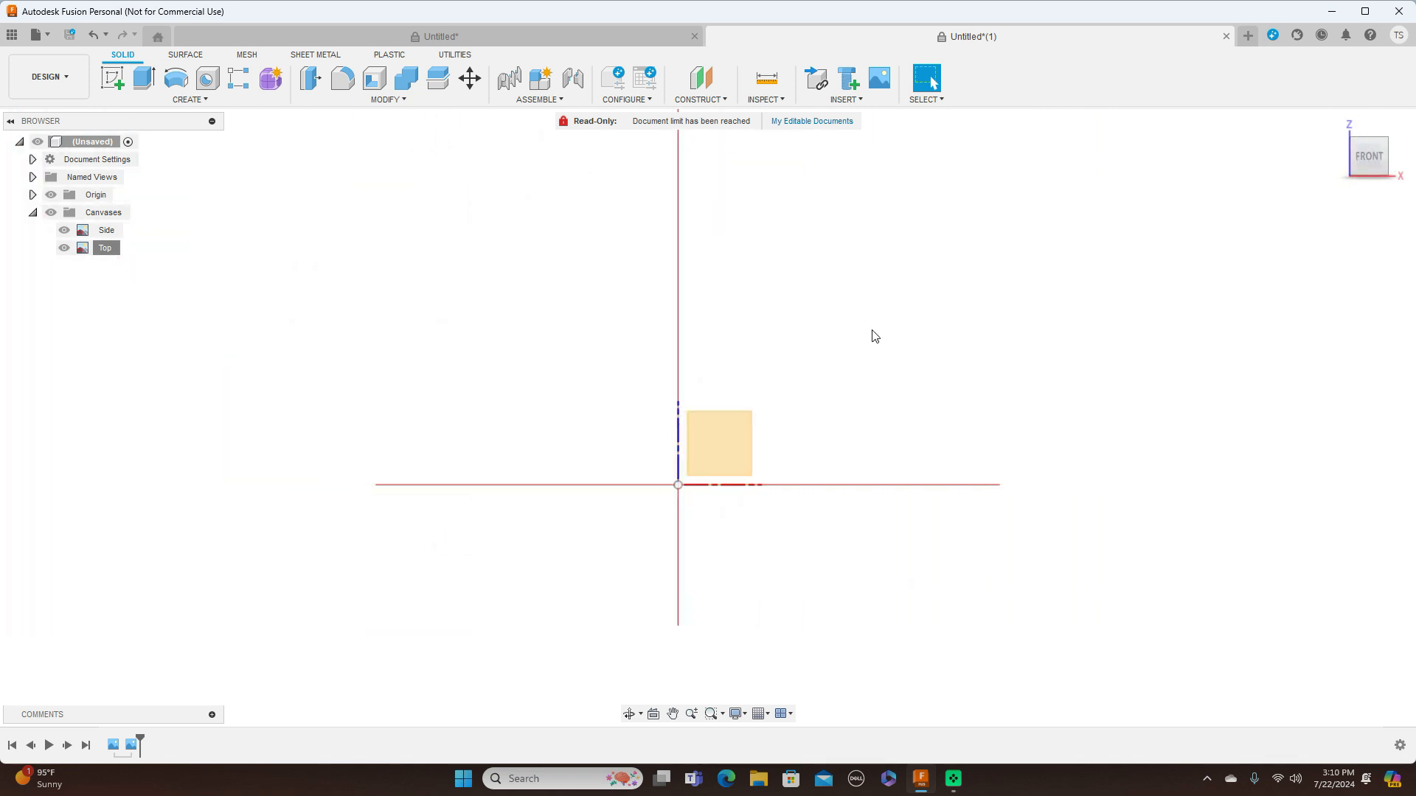
{"action": "left_click", "coordinate": [846, 101]}
{"action": "left_click", "coordinate": [853, 174]}
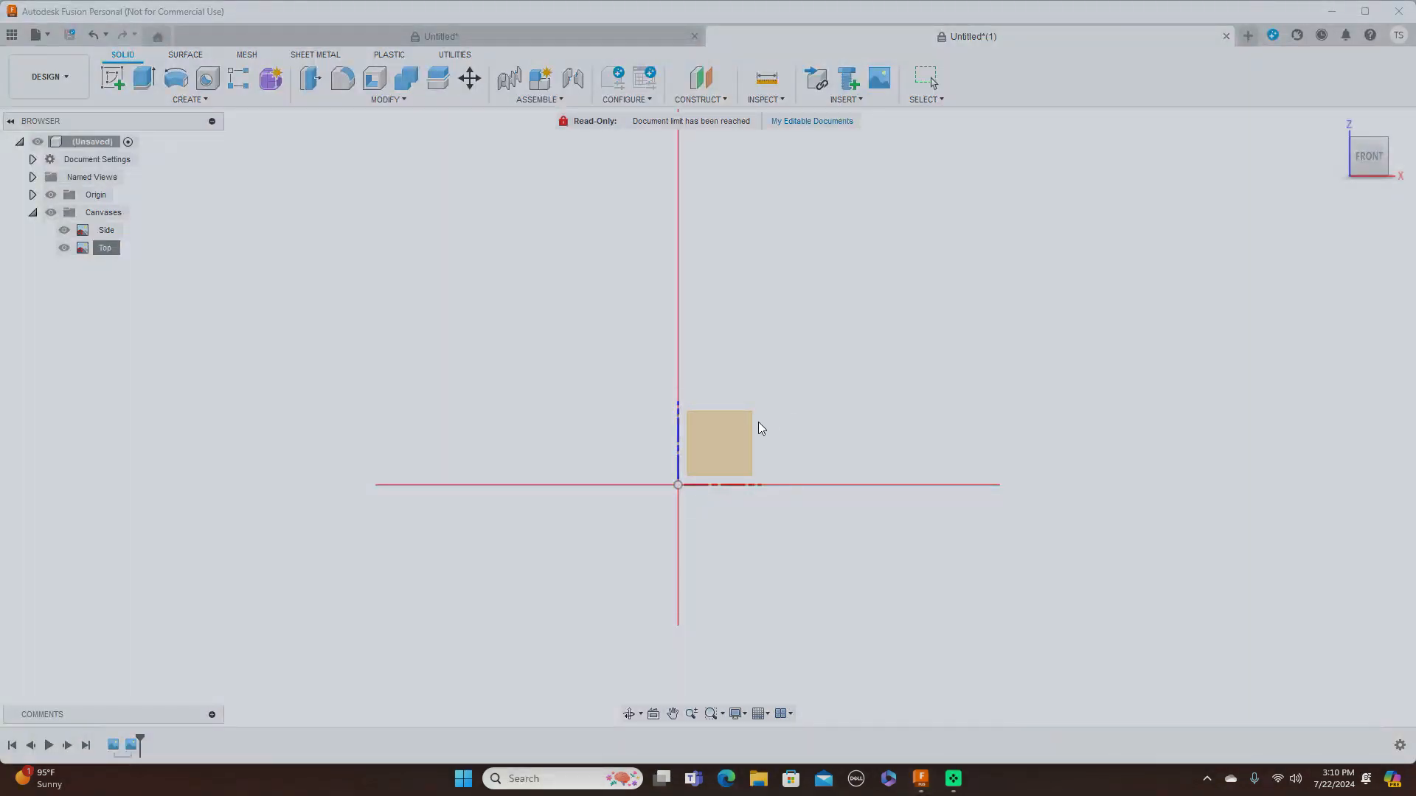
{"action": "left_click", "coordinate": [552, 545]}
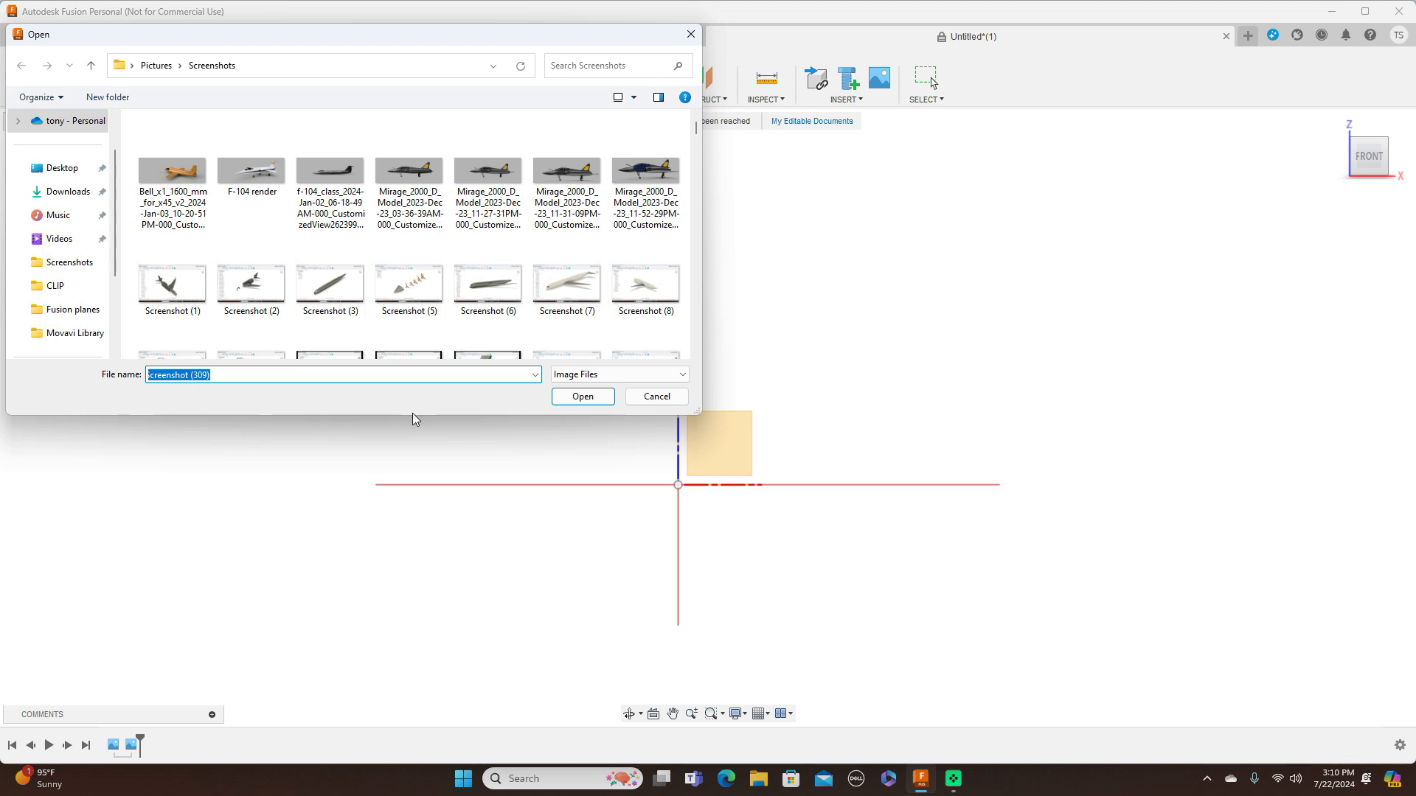
{"action": "left_click", "coordinate": [579, 397]}
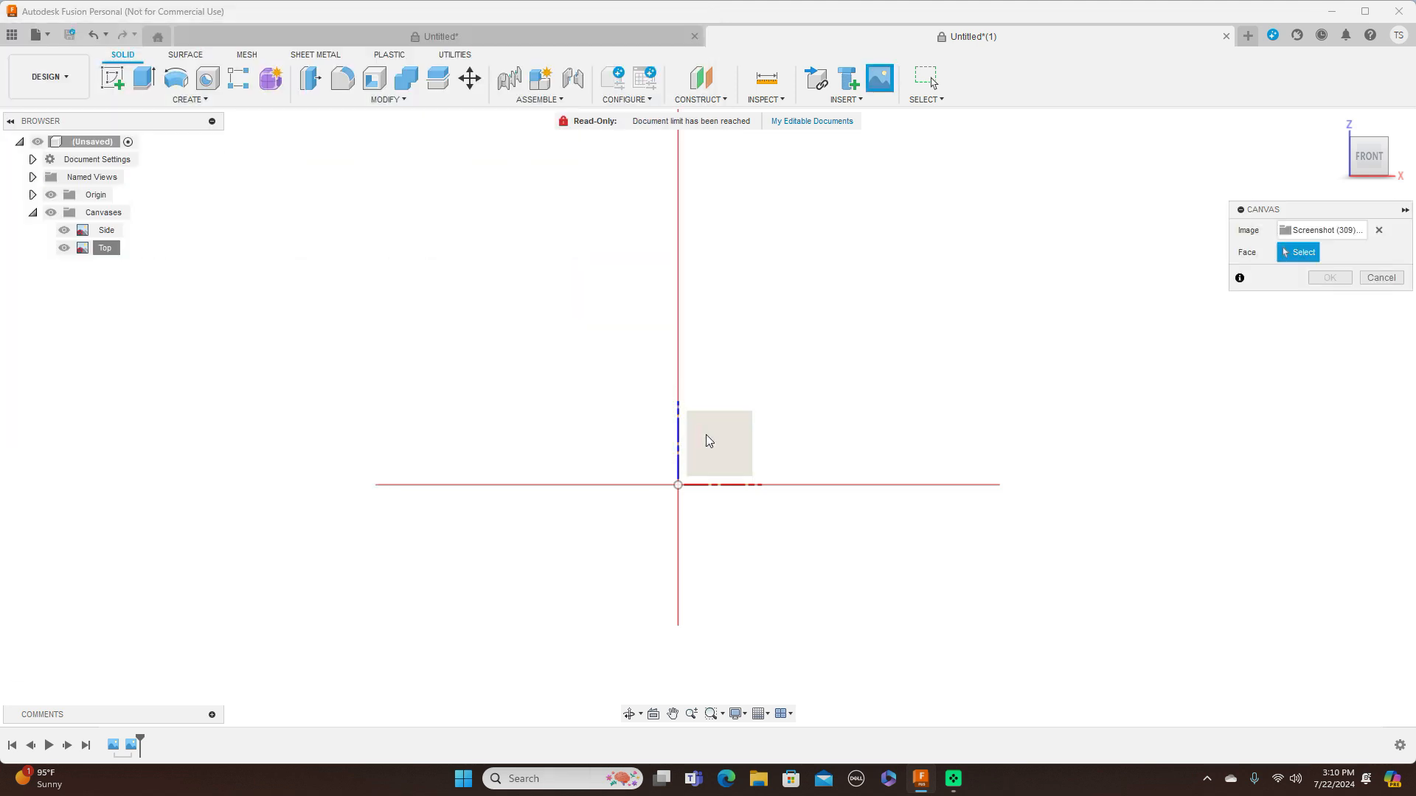
{"action": "left_click", "coordinate": [708, 435]}
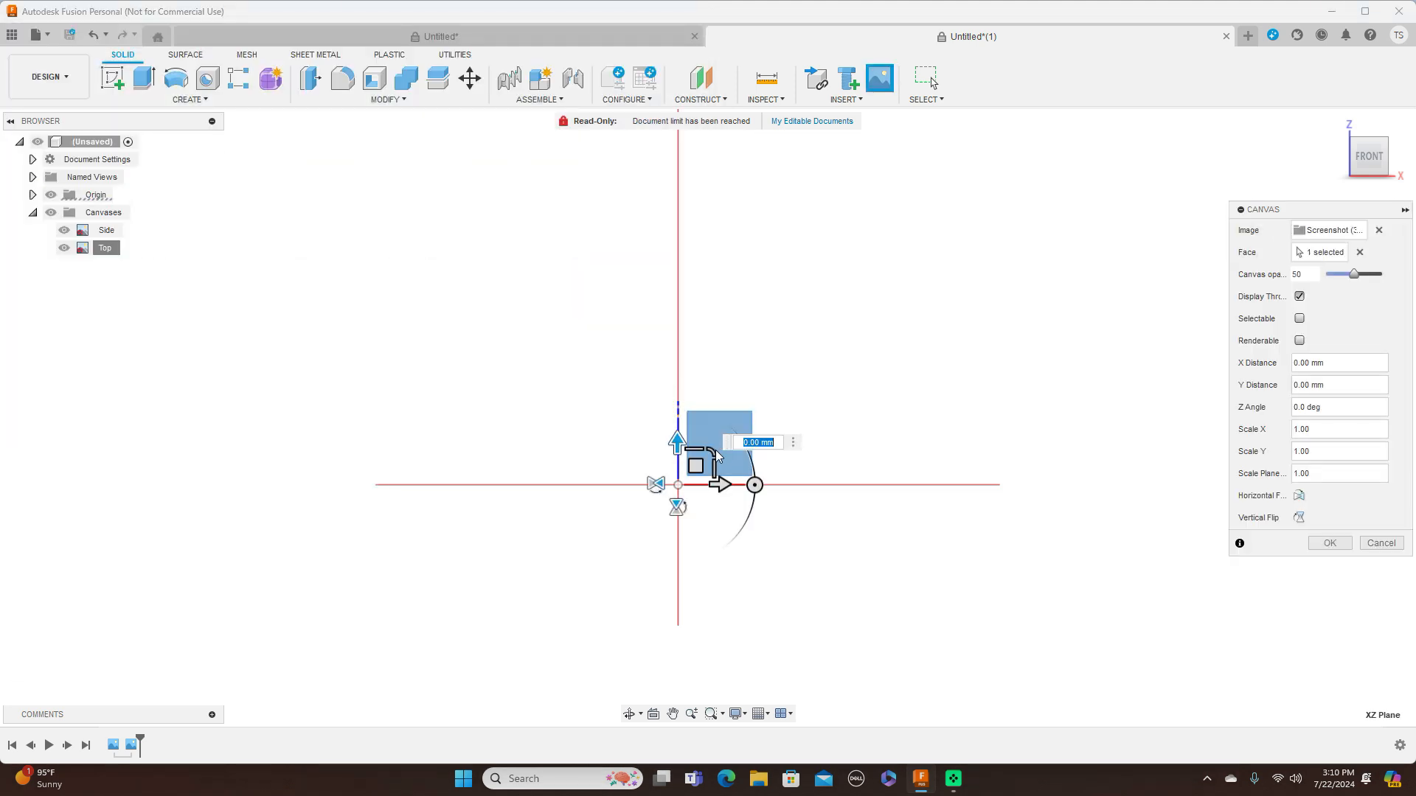
Enlarge the new XZ-plane canvas to a plane scale of about 242.842 and flip its mirrored image horizontally
{"action": "left_click_drag", "start_coordinate": [712, 451], "coordinate": [826, 366]}
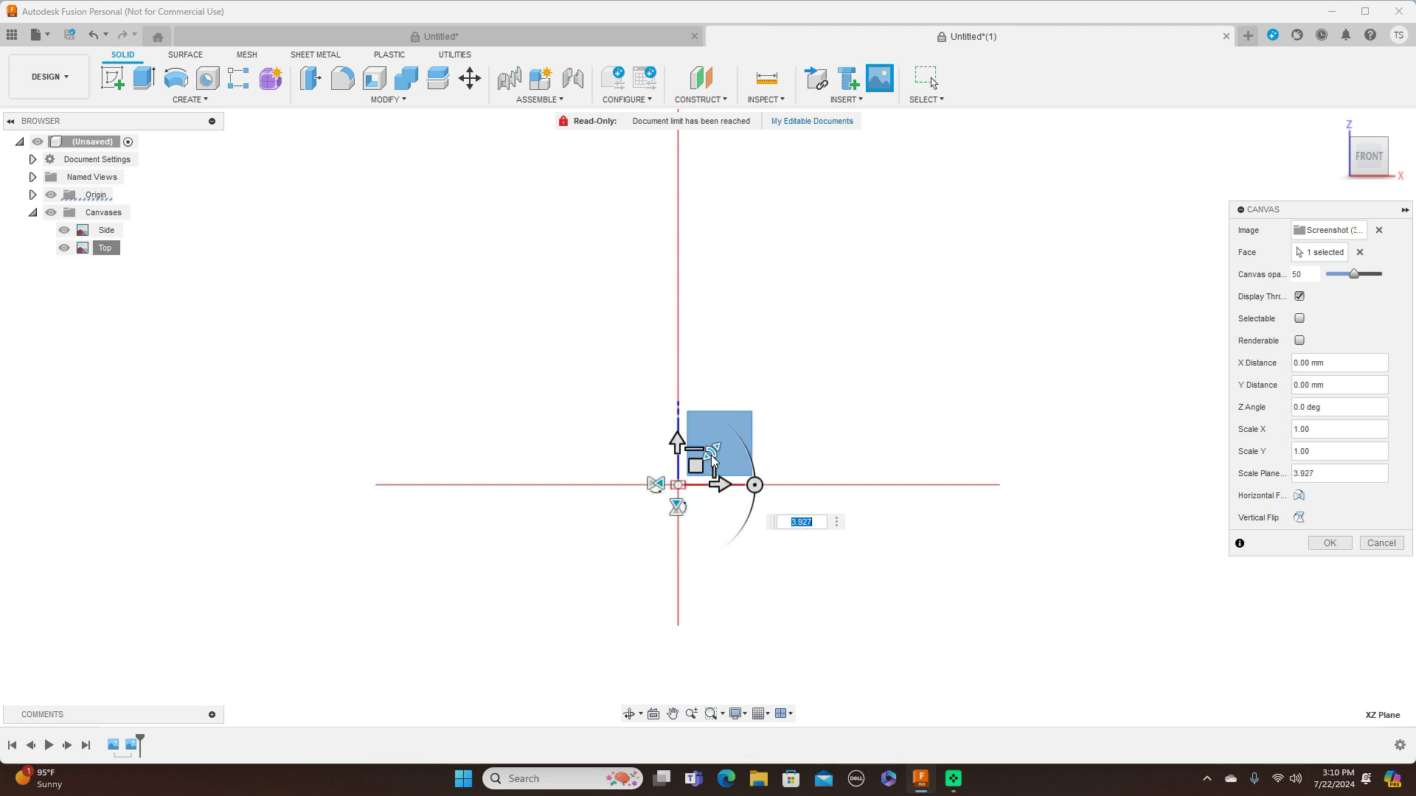
{"action": "left_click_drag", "start_coordinate": [709, 452], "coordinate": [920, 326]}
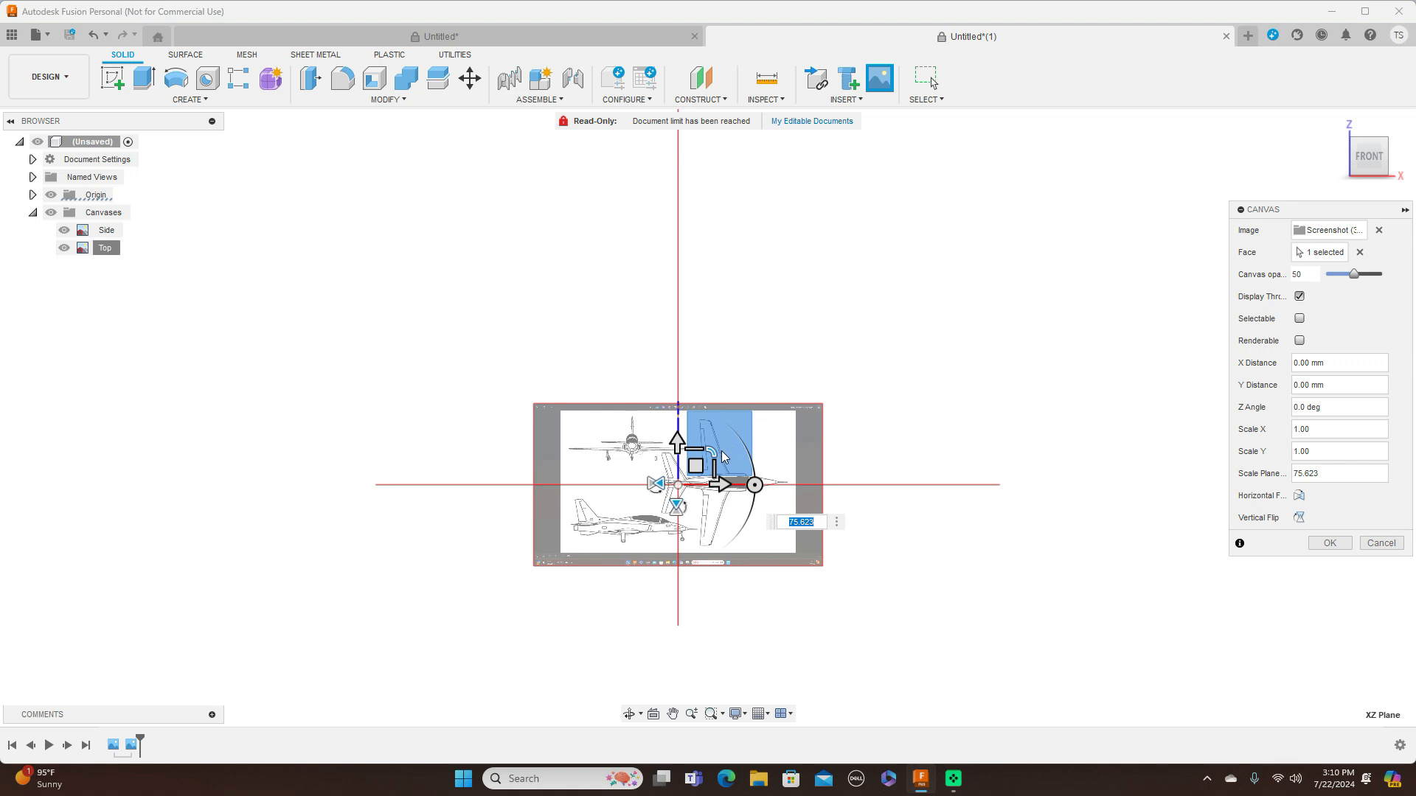
{"action": "left_click_drag", "start_coordinate": [712, 451], "coordinate": [787, 411]}
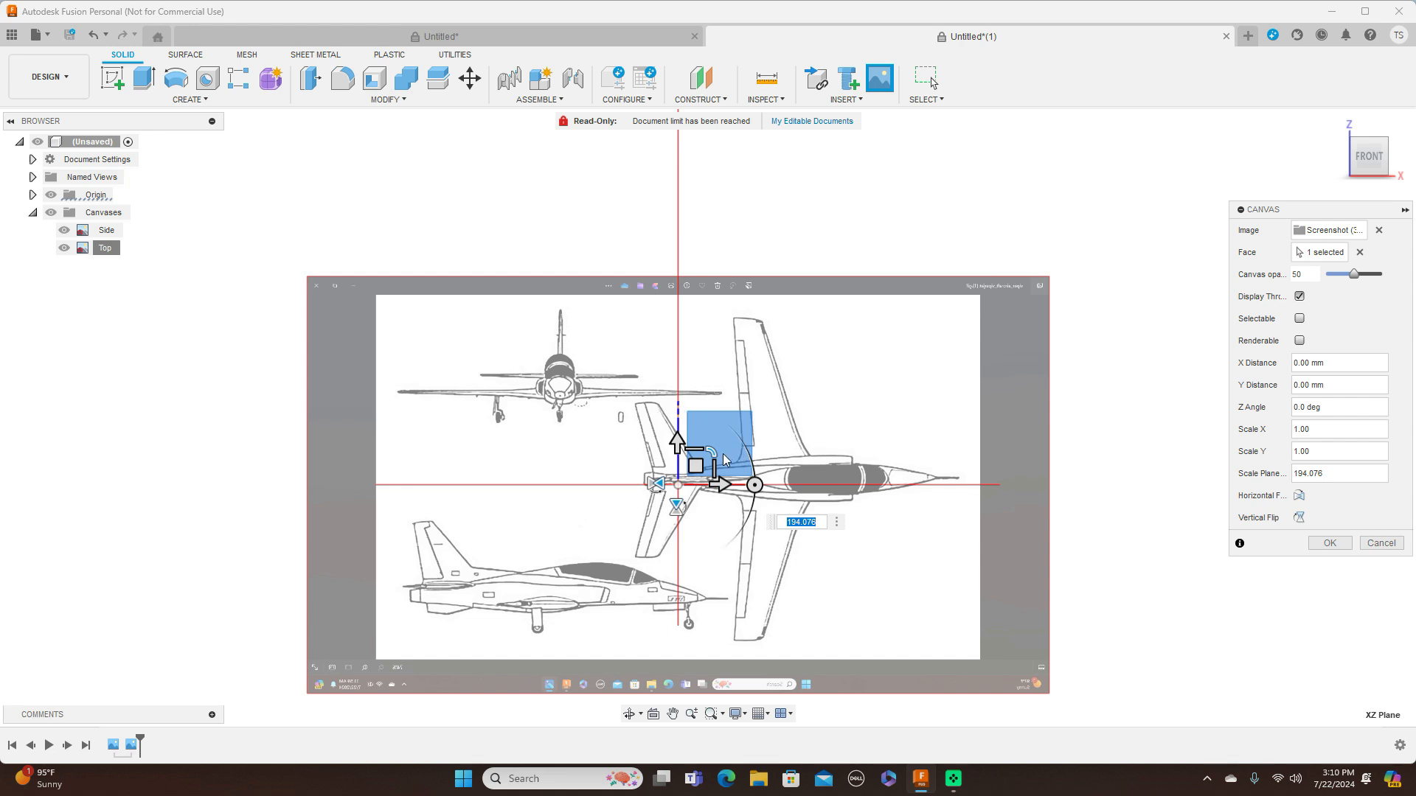
{"action": "left_click_drag", "start_coordinate": [711, 451], "coordinate": [717, 445]}
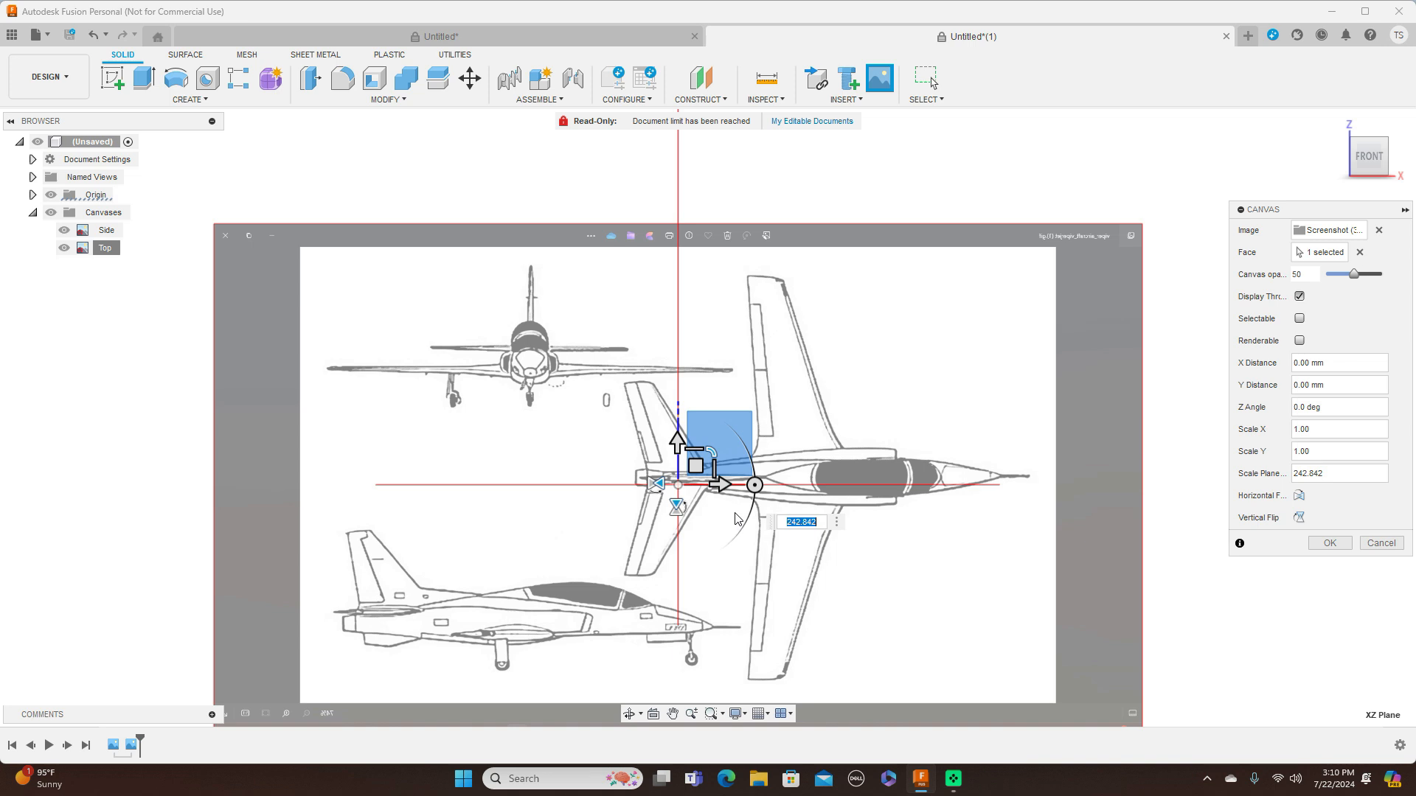
{"action": "left_click", "coordinate": [677, 506]}
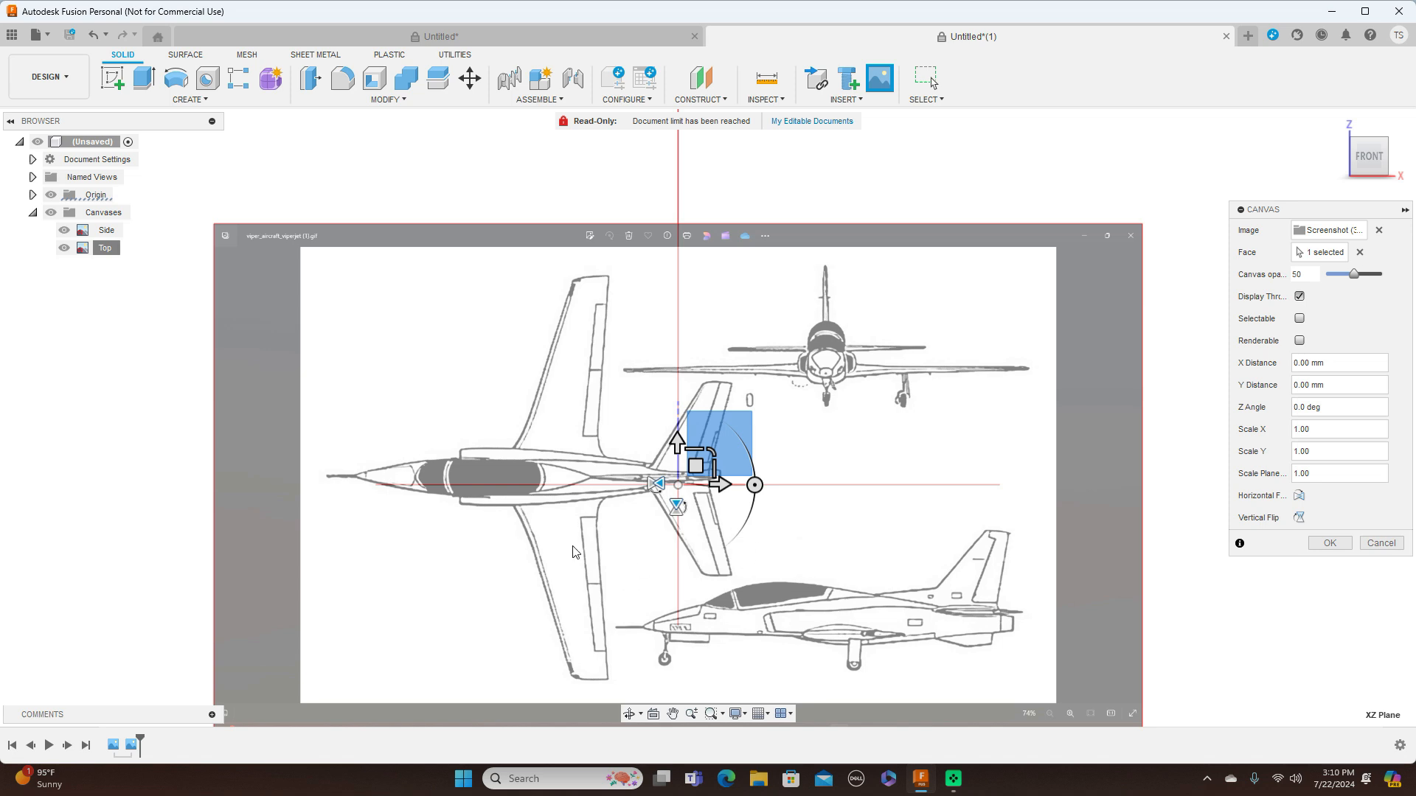
{"action": "scroll", "coordinate": [898, 428], "scroll_direction": "up", "scroll_amount": 1}
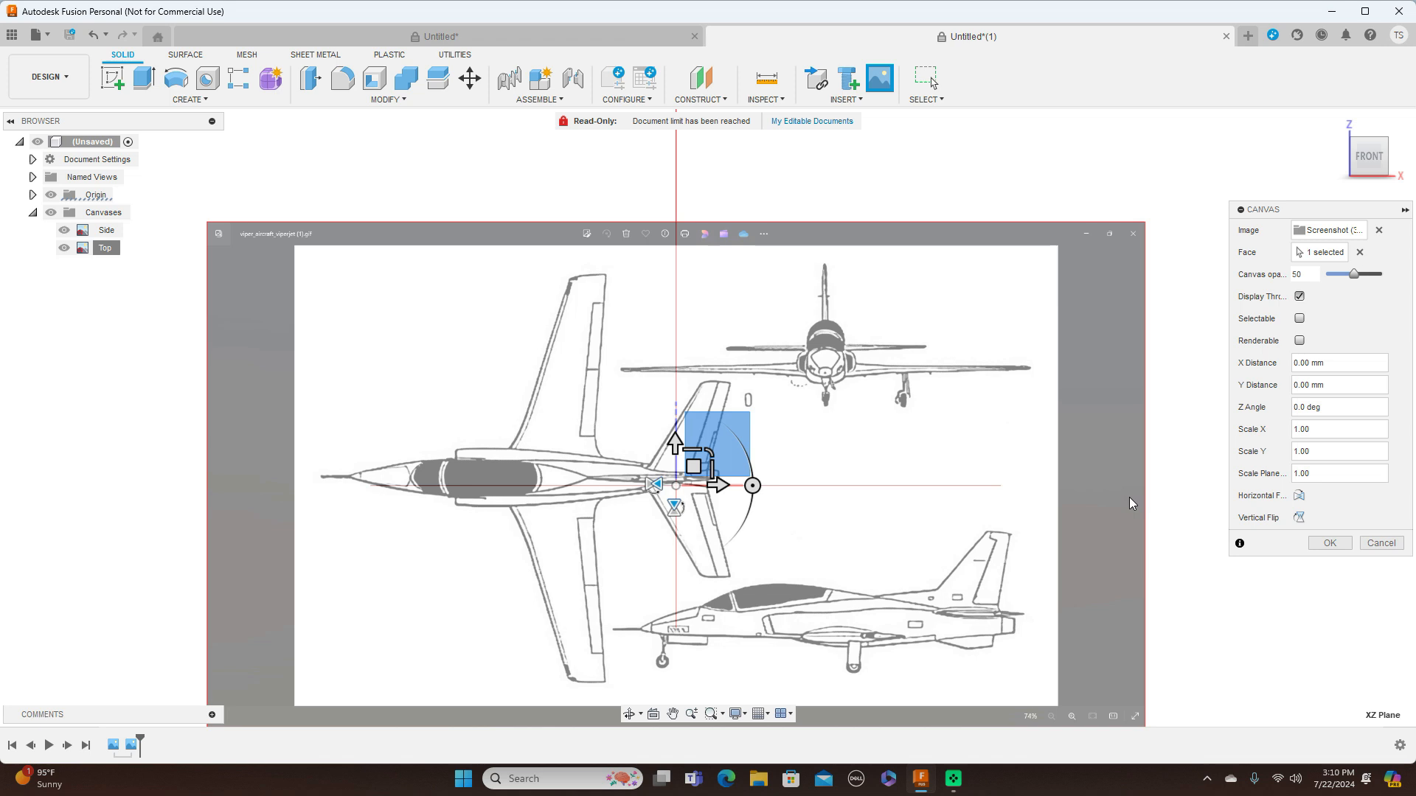
{"action": "key", "text": "Return"}
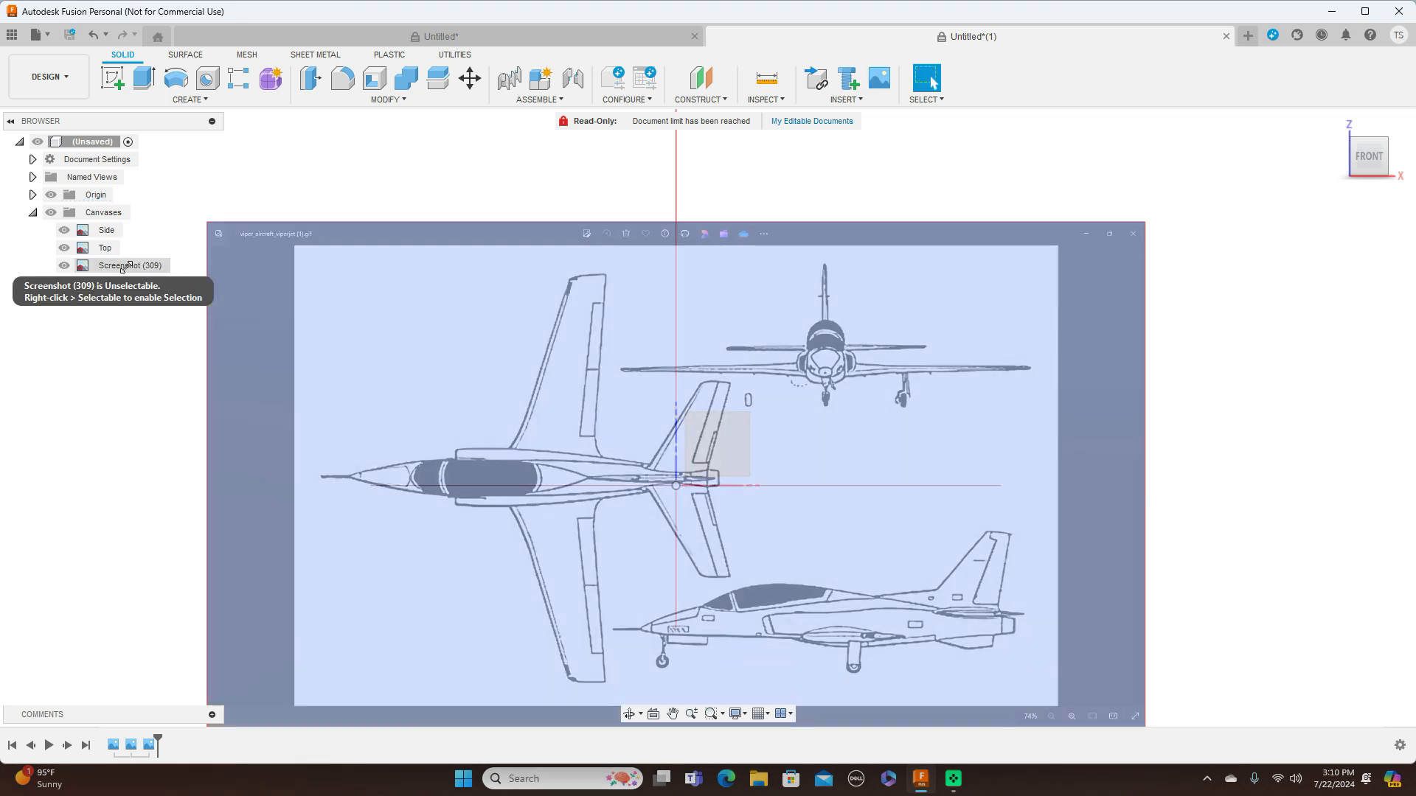
Rename the Screenshot (309) canvas on the XZ plane as Front
{"action": "left_click", "coordinate": [124, 266]}
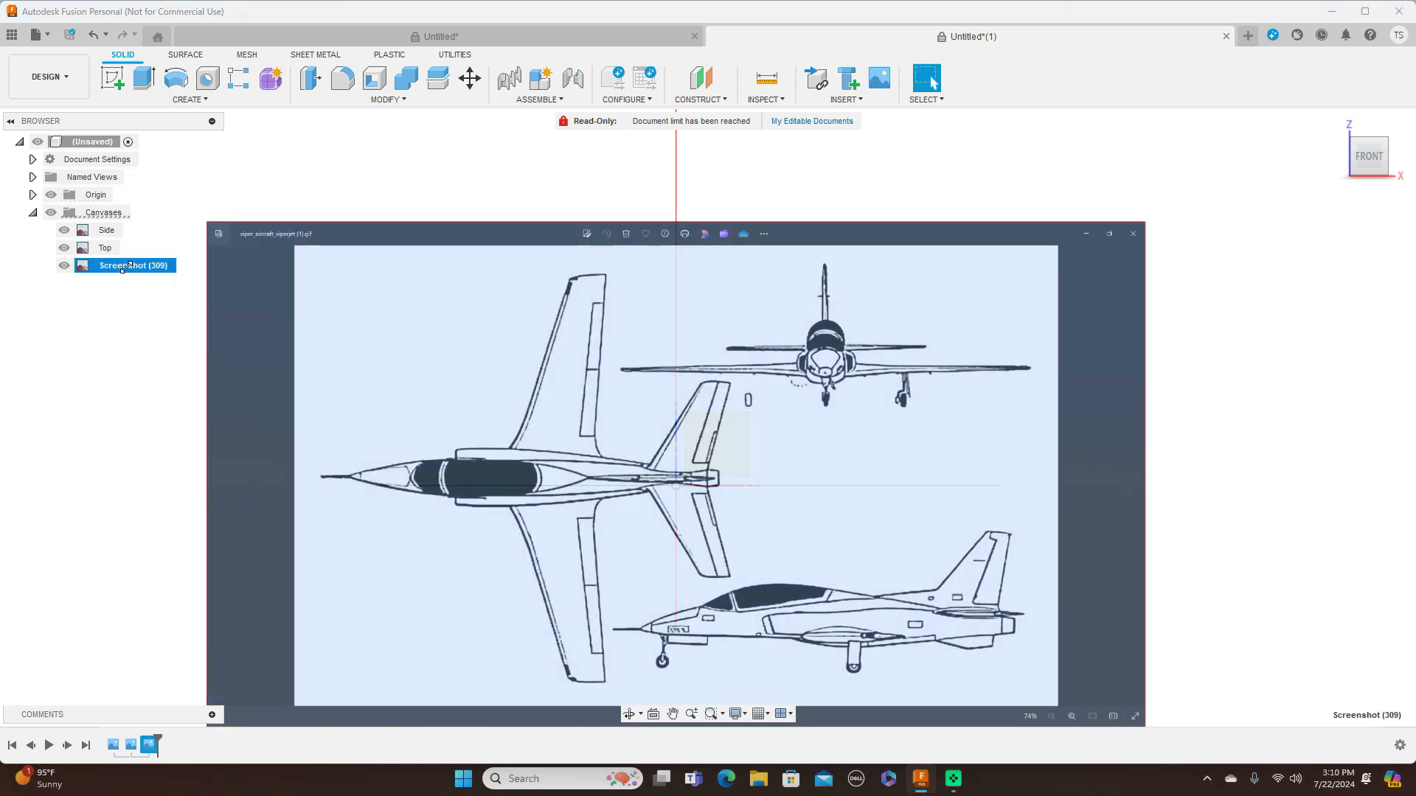
{"action": "double_click", "coordinate": [124, 267]}
{"action": "key", "text": "BackSpace"}
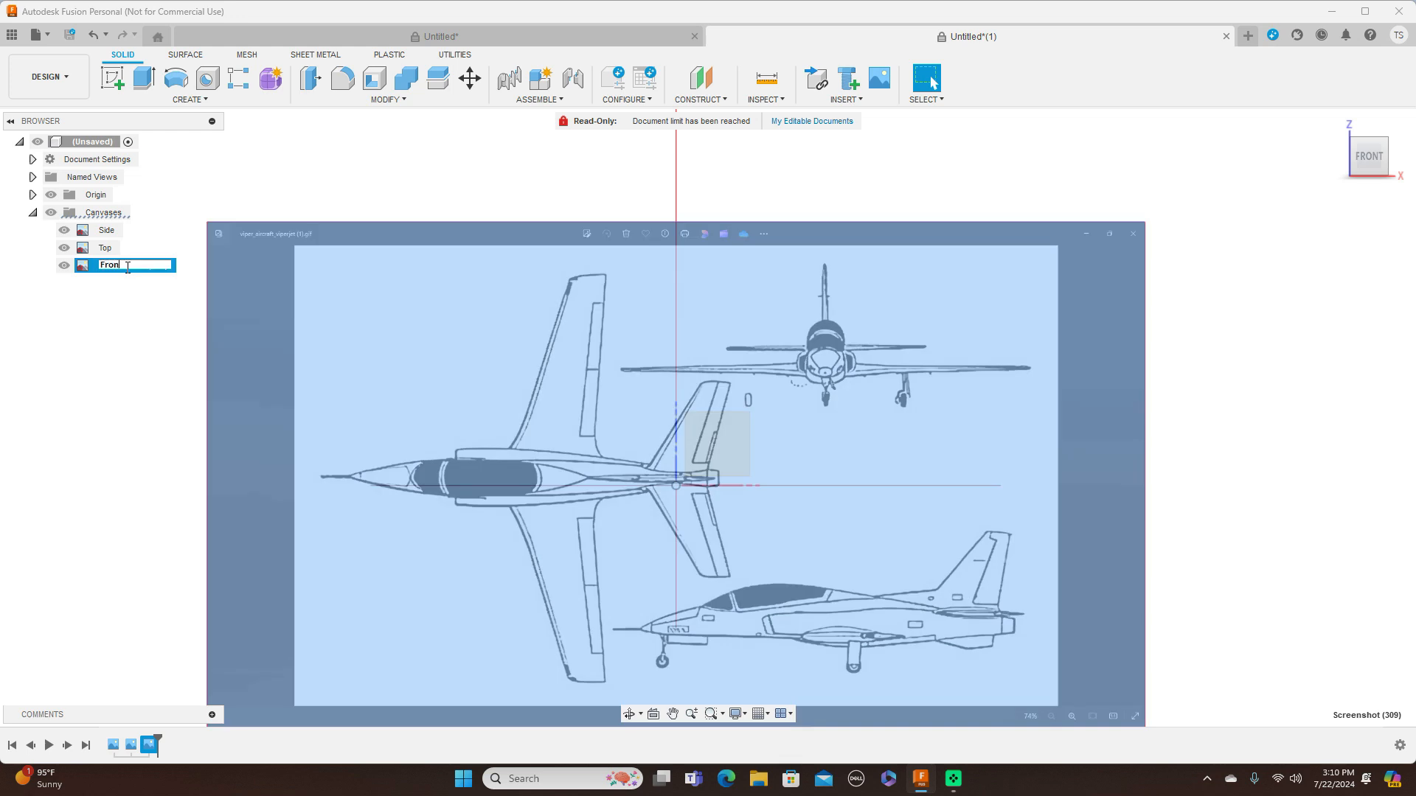
{"action": "key", "text": "Return"}
{"action": "left_click", "coordinate": [1226, 411]}
Calibrate the Front canvas by setting the top-view aircraft's length from tail end to nose to 2000 mm
{"action": "scroll", "coordinate": [1228, 411], "scroll_direction": "down", "scroll_amount": 4}
{"action": "scroll", "coordinate": [1228, 411], "scroll_direction": "up", "scroll_amount": 2}
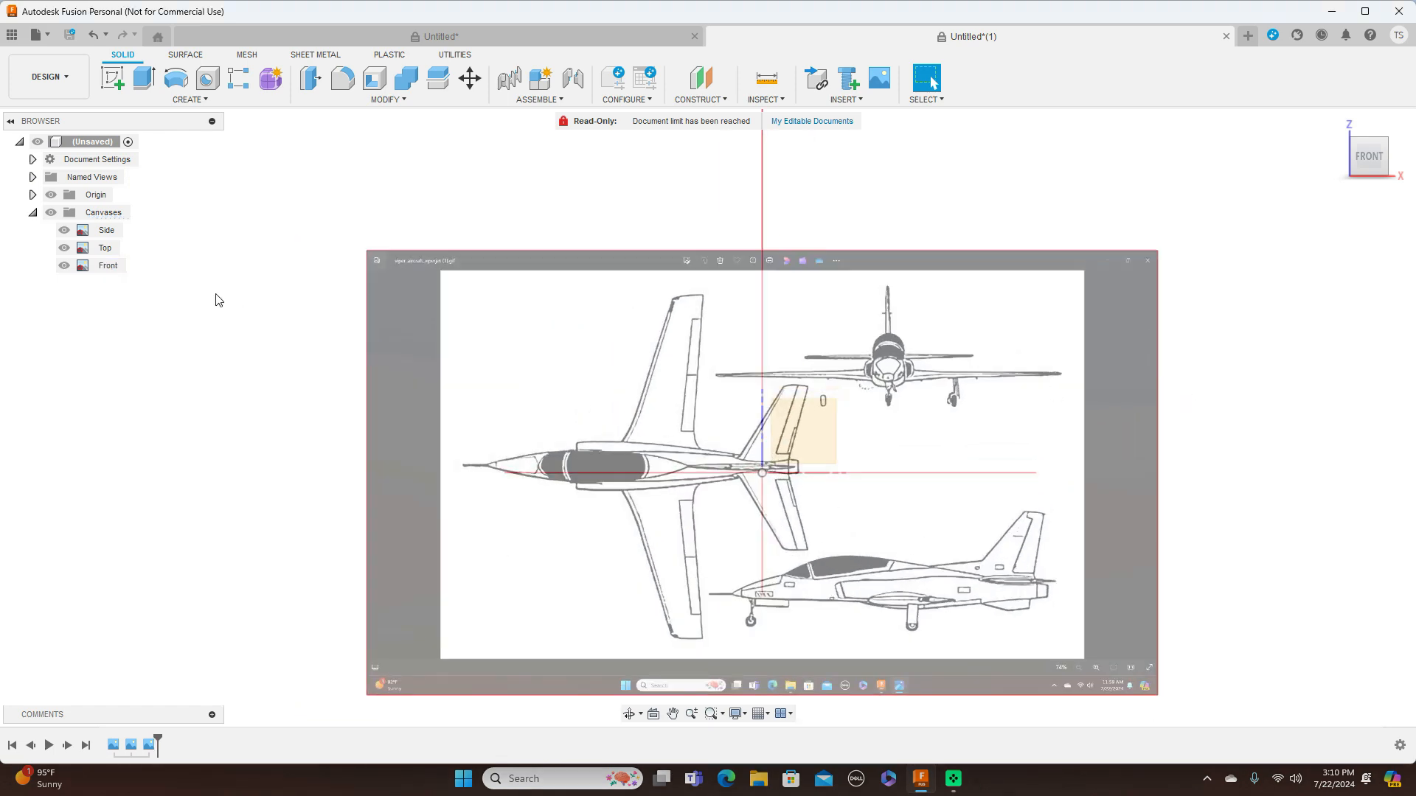
{"action": "left_click", "coordinate": [107, 266]}
{"action": "right_click", "coordinate": [109, 267]}
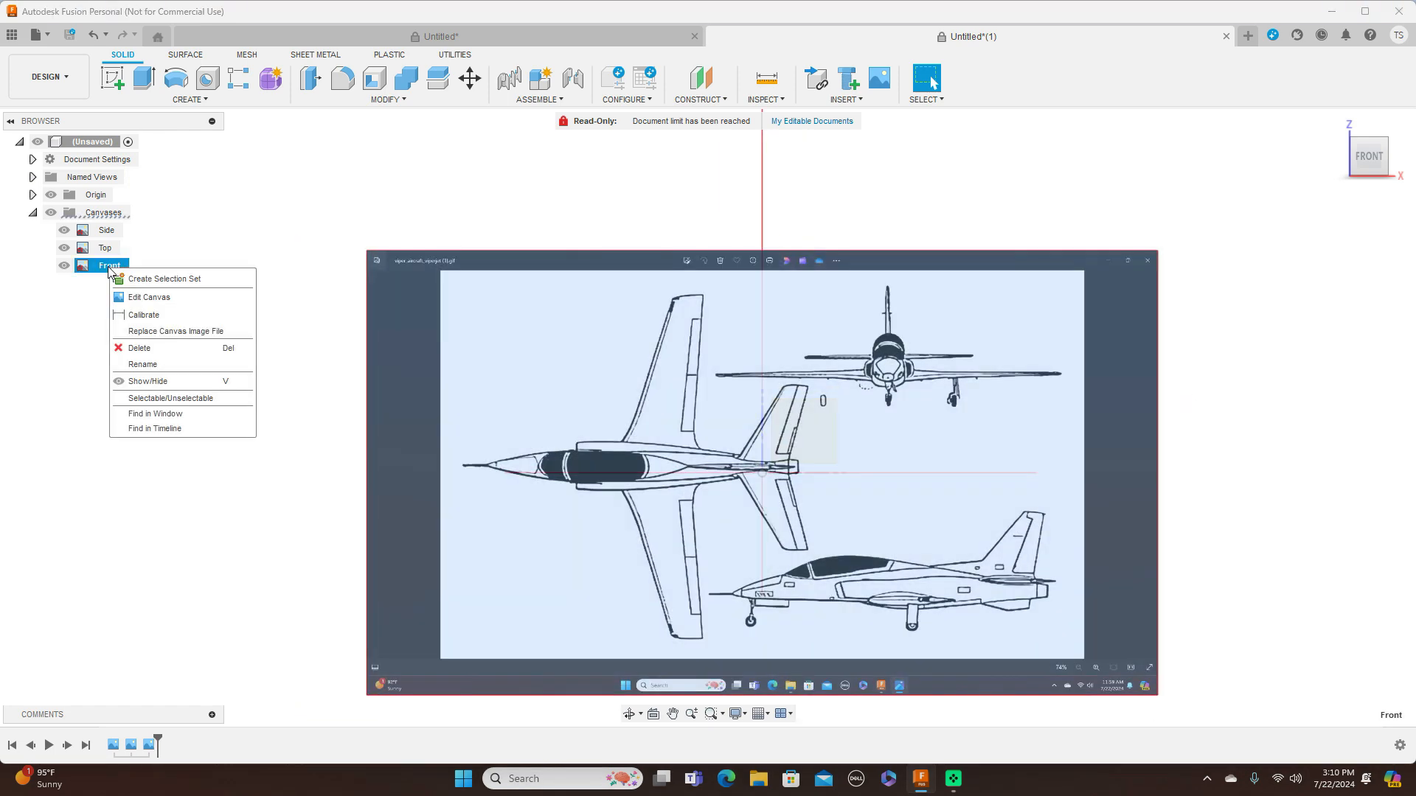
{"action": "left_click", "coordinate": [156, 314]}
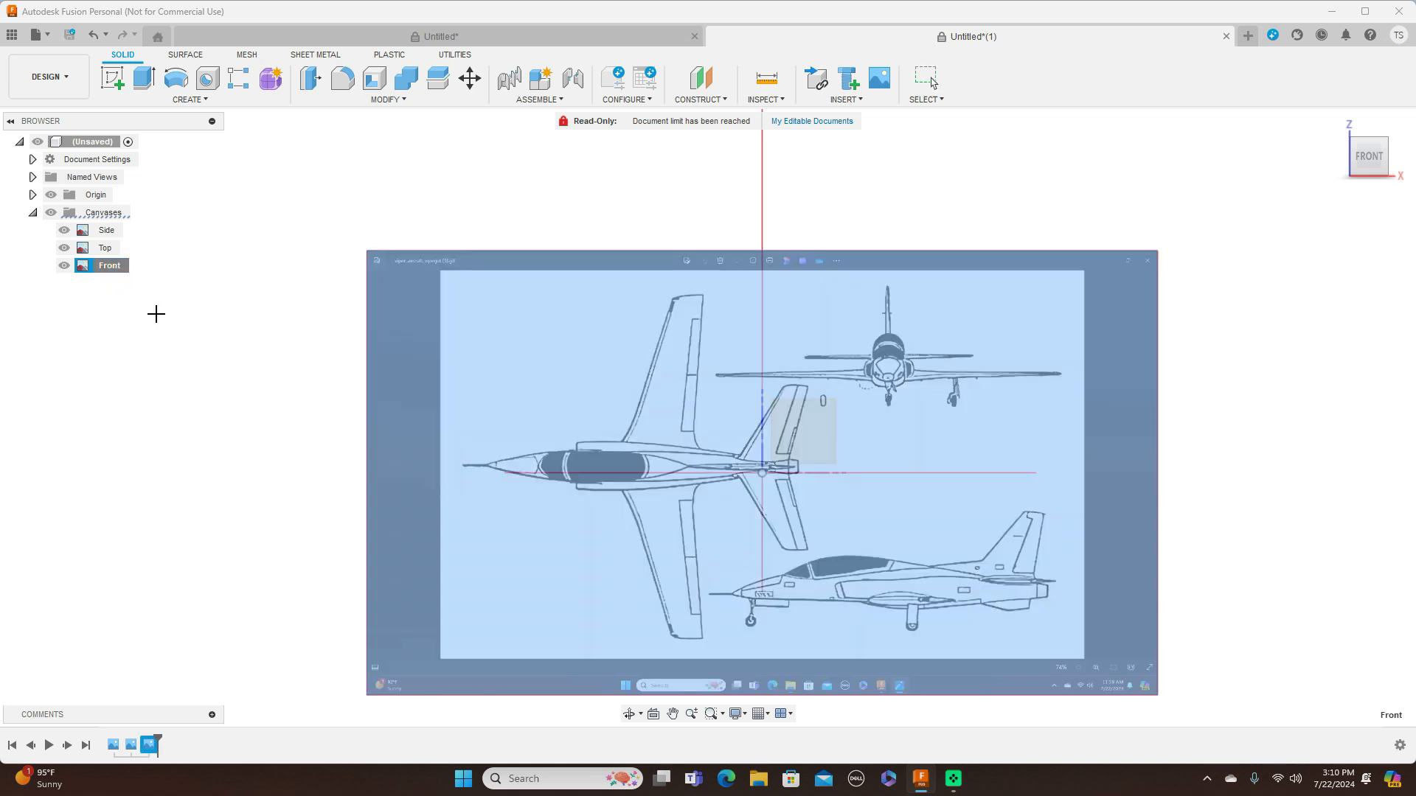
{"action": "scroll", "coordinate": [690, 423], "scroll_direction": "up", "scroll_amount": 1}
{"action": "scroll", "coordinate": [812, 469], "scroll_direction": "up", "scroll_amount": 2}
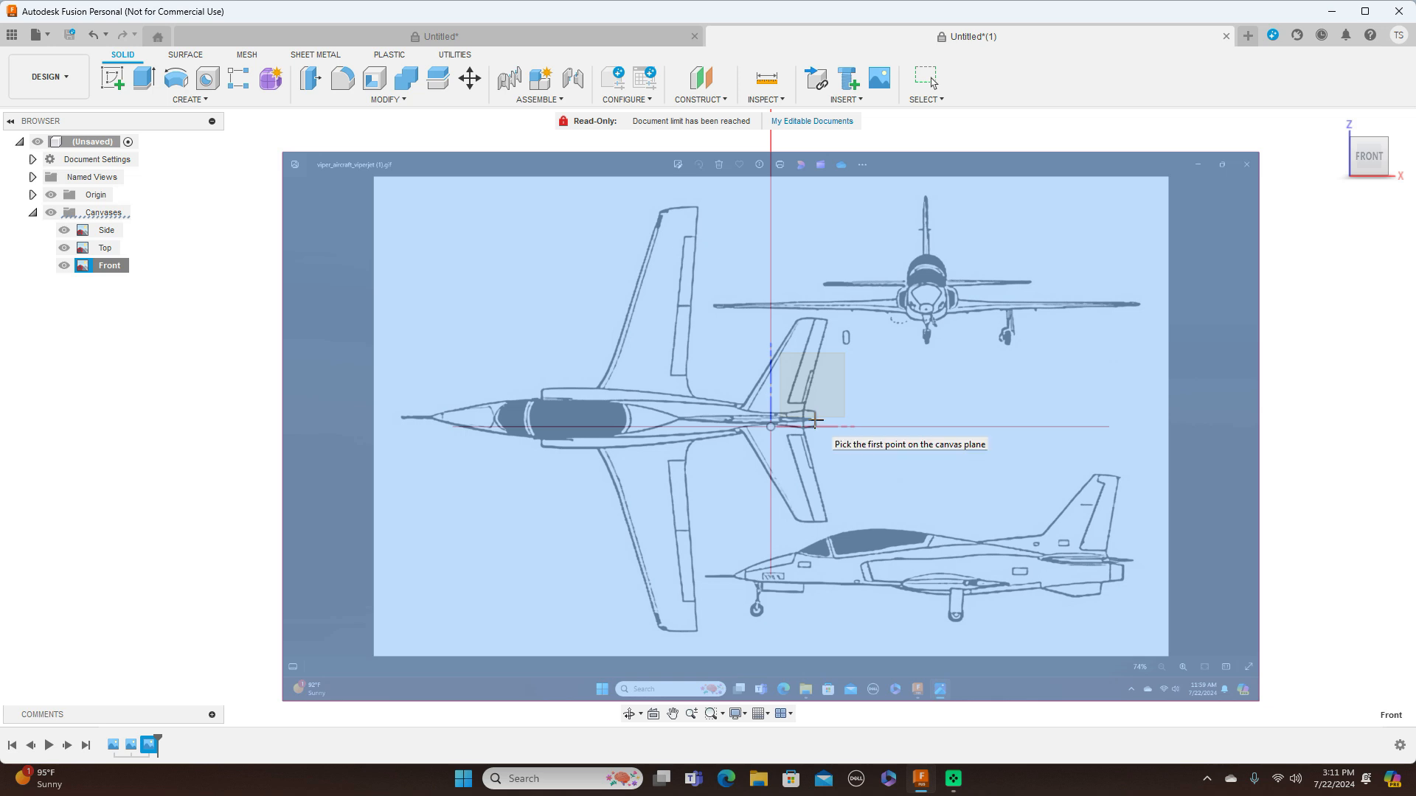
{"action": "left_click", "coordinate": [816, 421]}
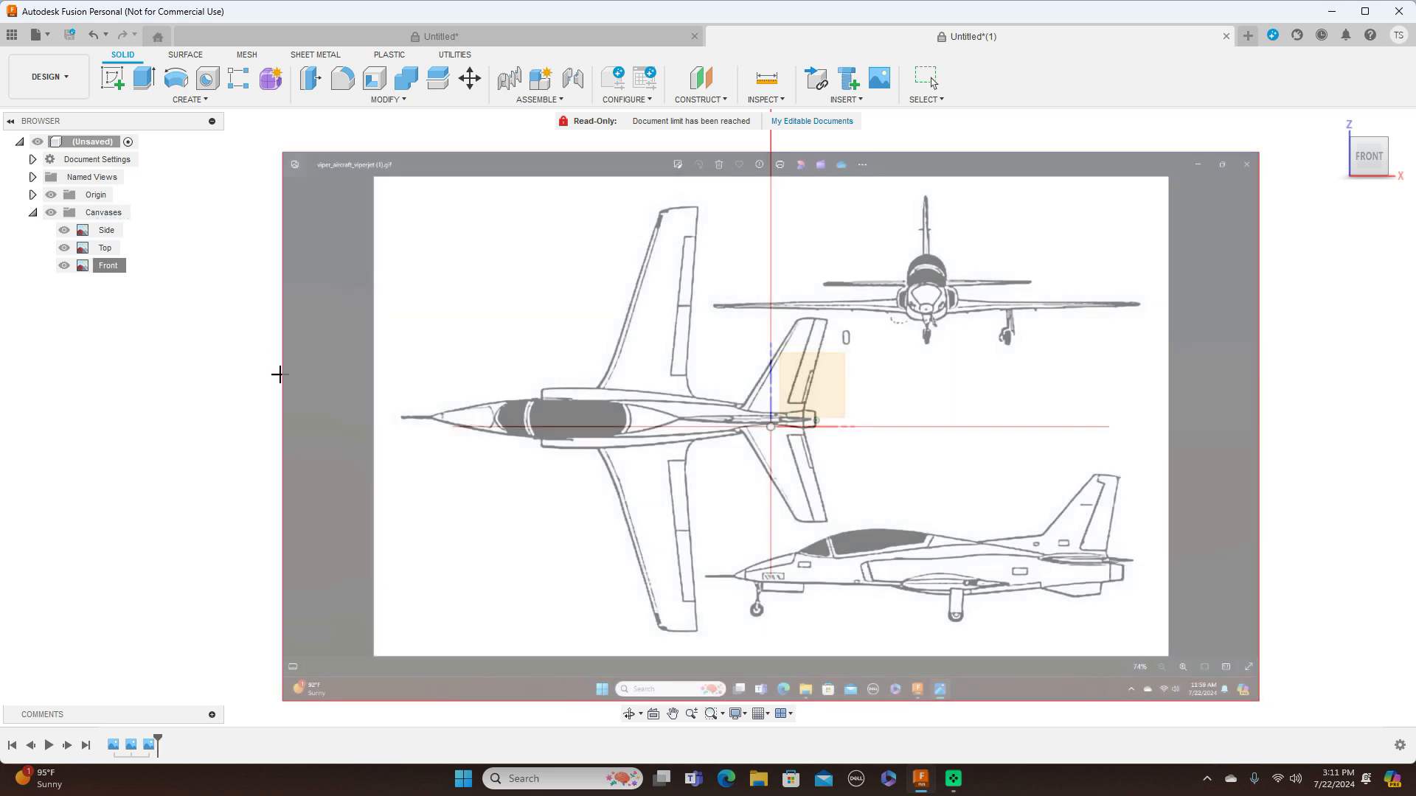
{"action": "left_click", "coordinate": [430, 418]}
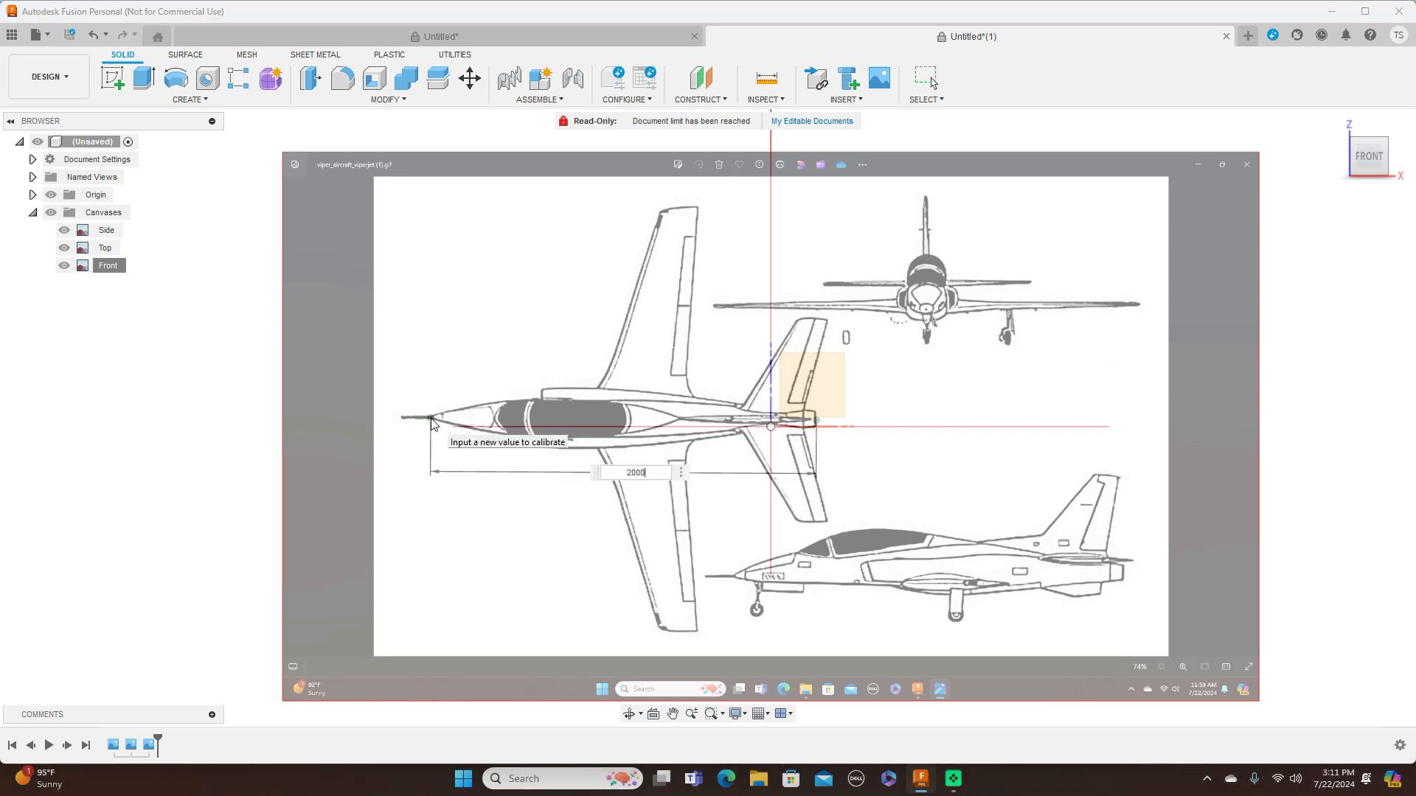
{"action": "type", "text": "2000"}
{"action": "key", "text": "Return"}
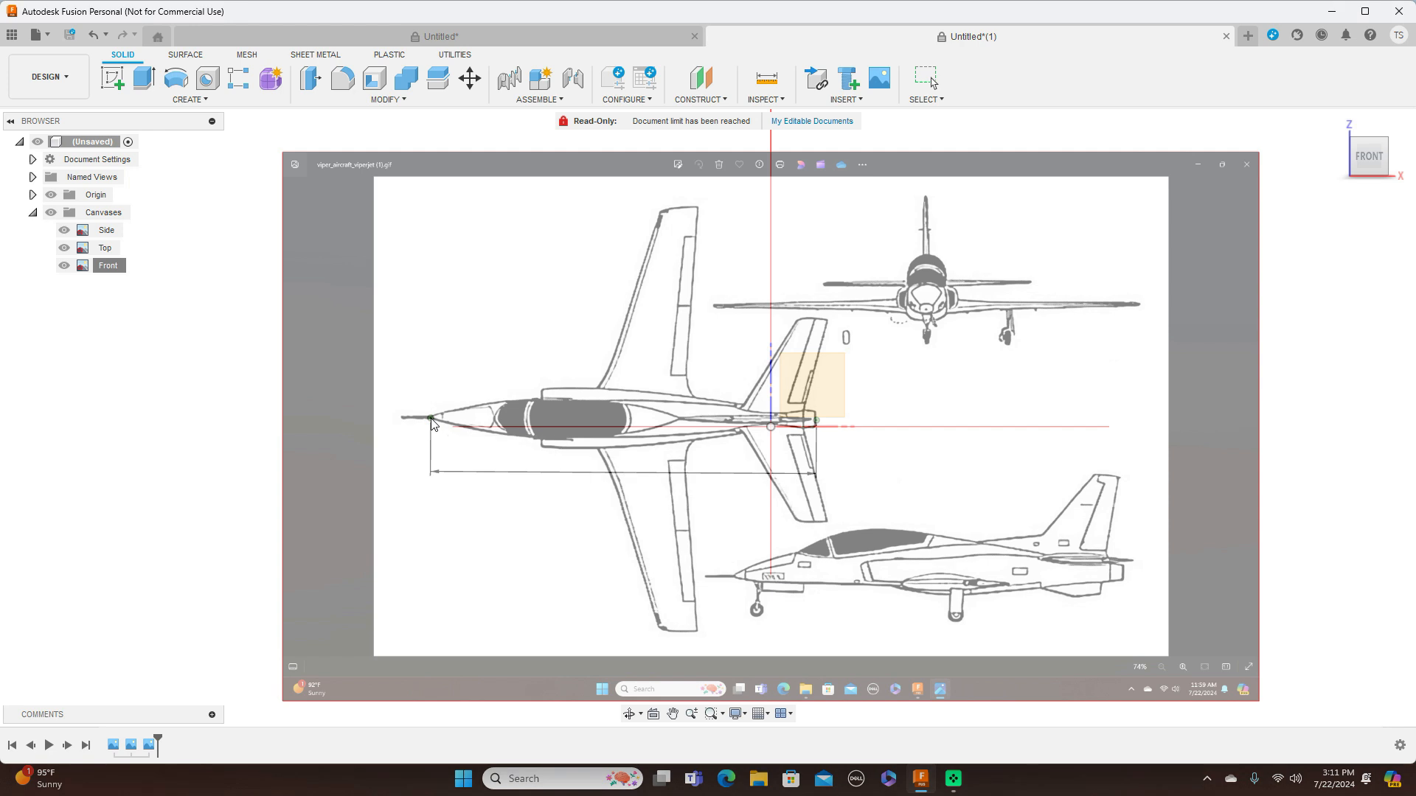
Reposition the Front canvas at X -605.914 mm and Y -806.942 mm so the front-view aircraft's nose sits on the origin
{"action": "scroll", "coordinate": [648, 476], "scroll_direction": "down", "scroll_amount": 1}
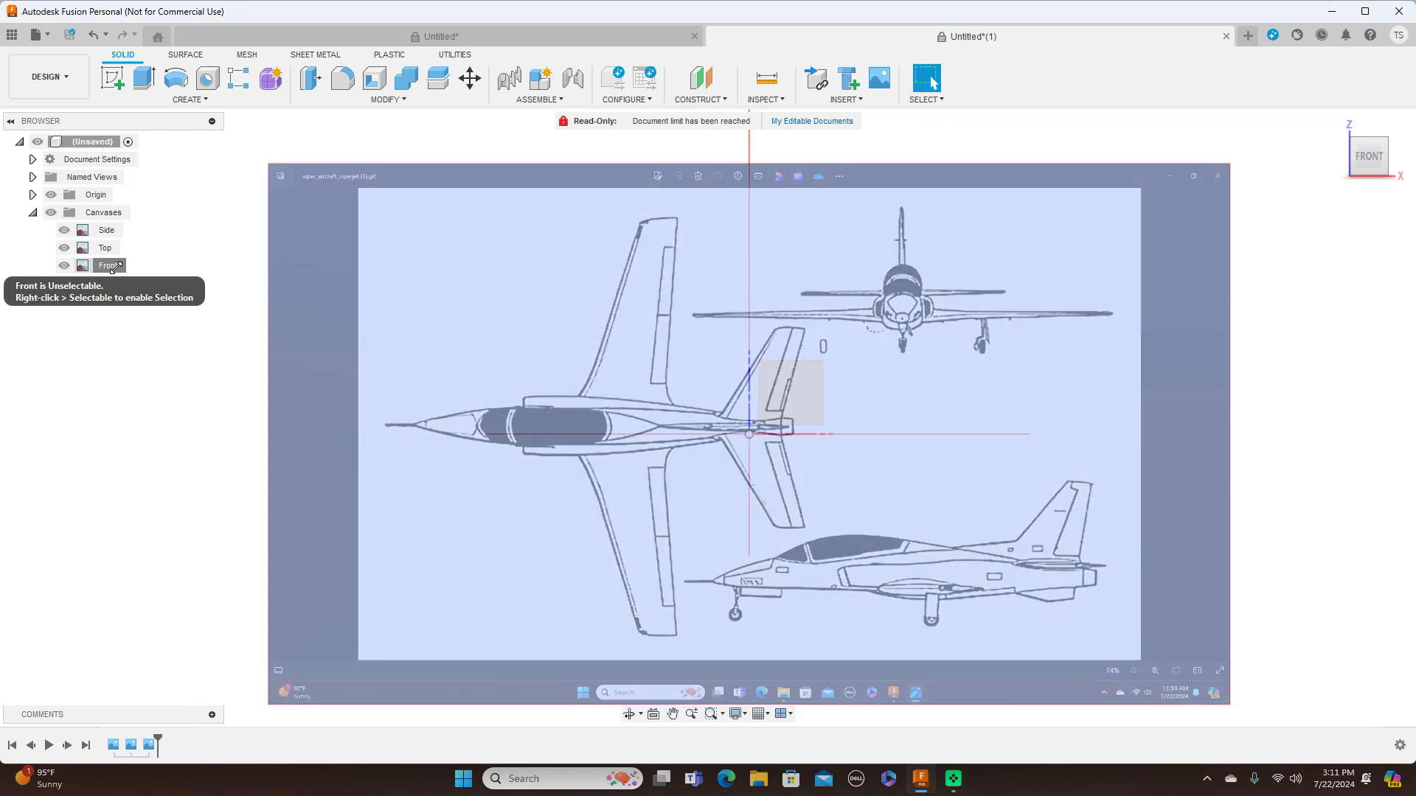
{"action": "right_click", "coordinate": [112, 269]}
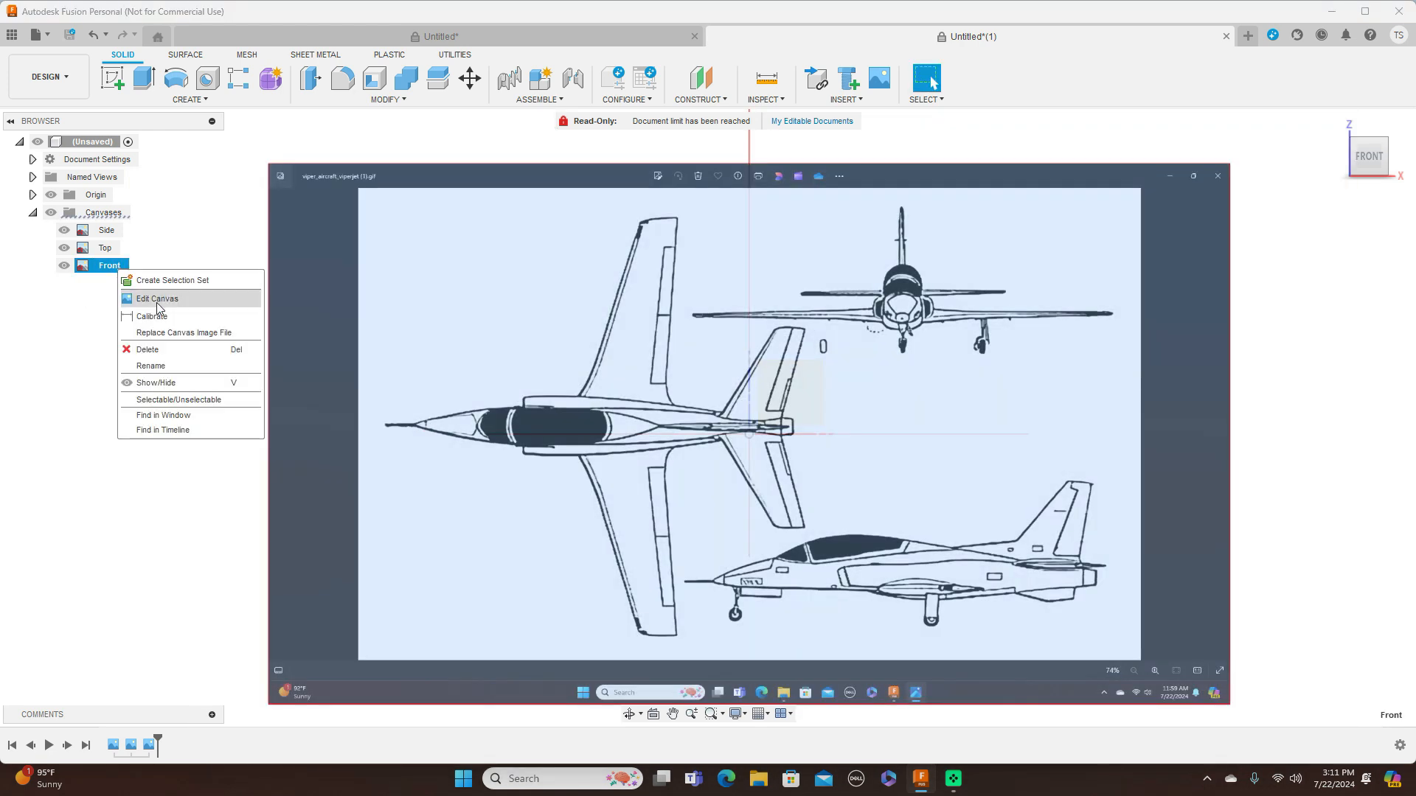
{"action": "left_click", "coordinate": [164, 300]}
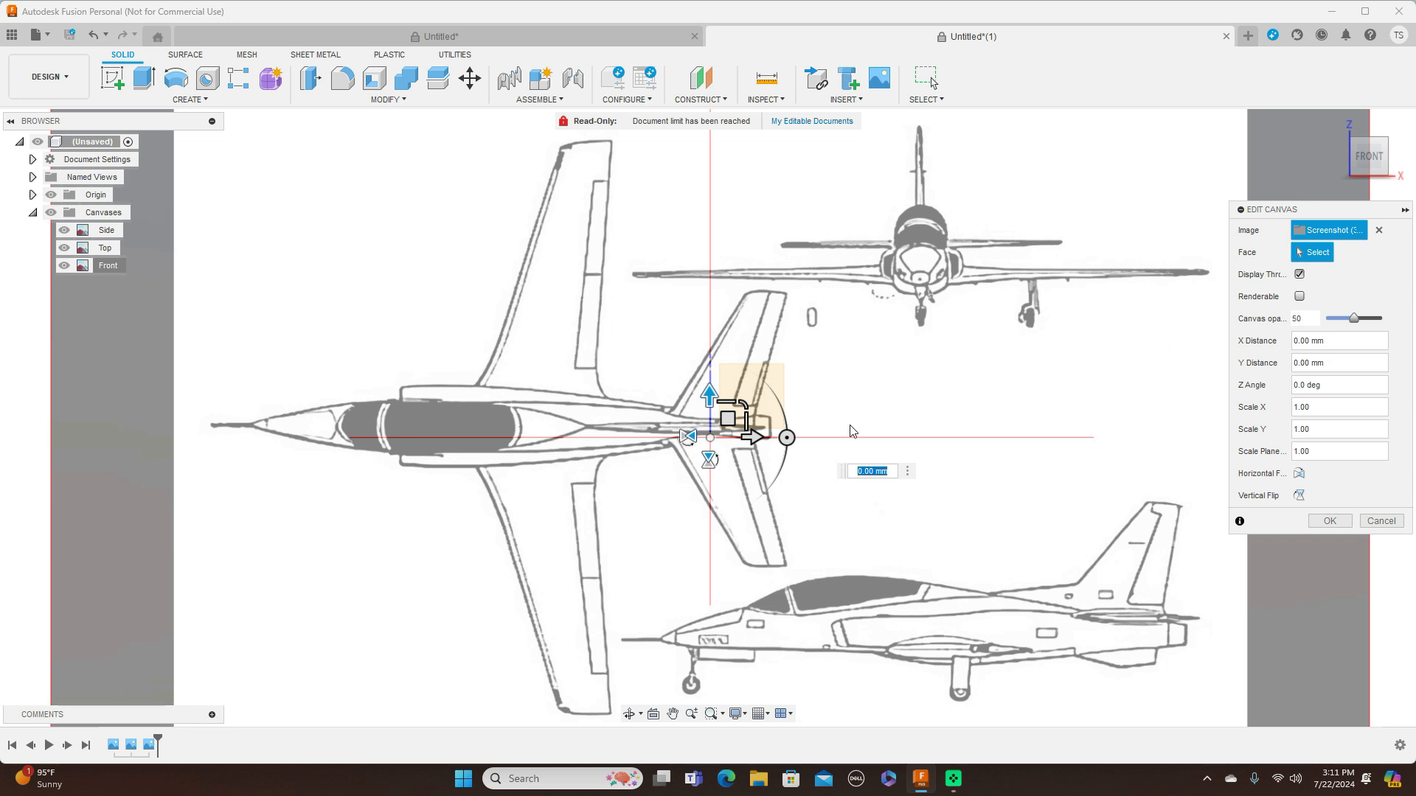
{"action": "left_click_drag", "start_coordinate": [728, 420], "coordinate": [518, 580]}
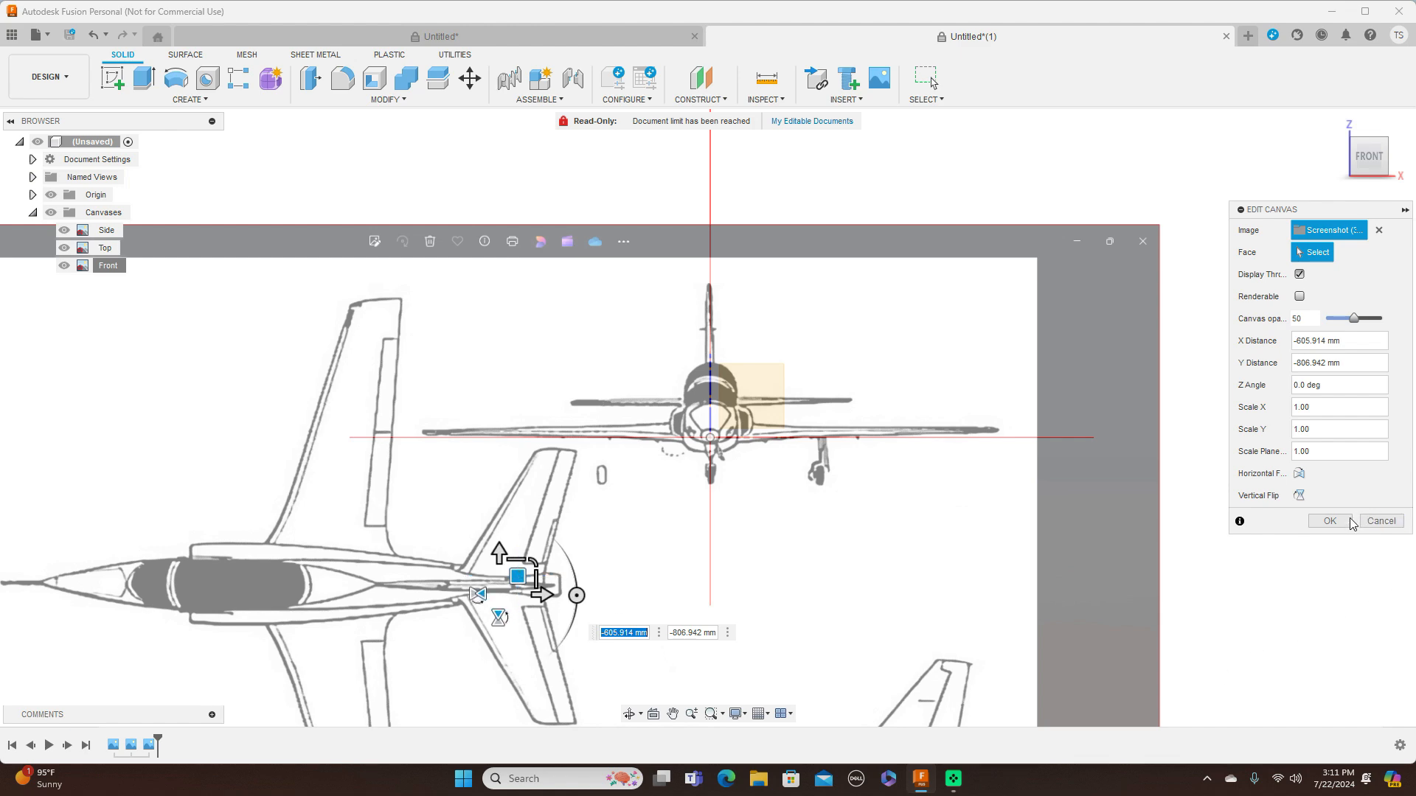
{"action": "left_click", "coordinate": [1330, 521]}
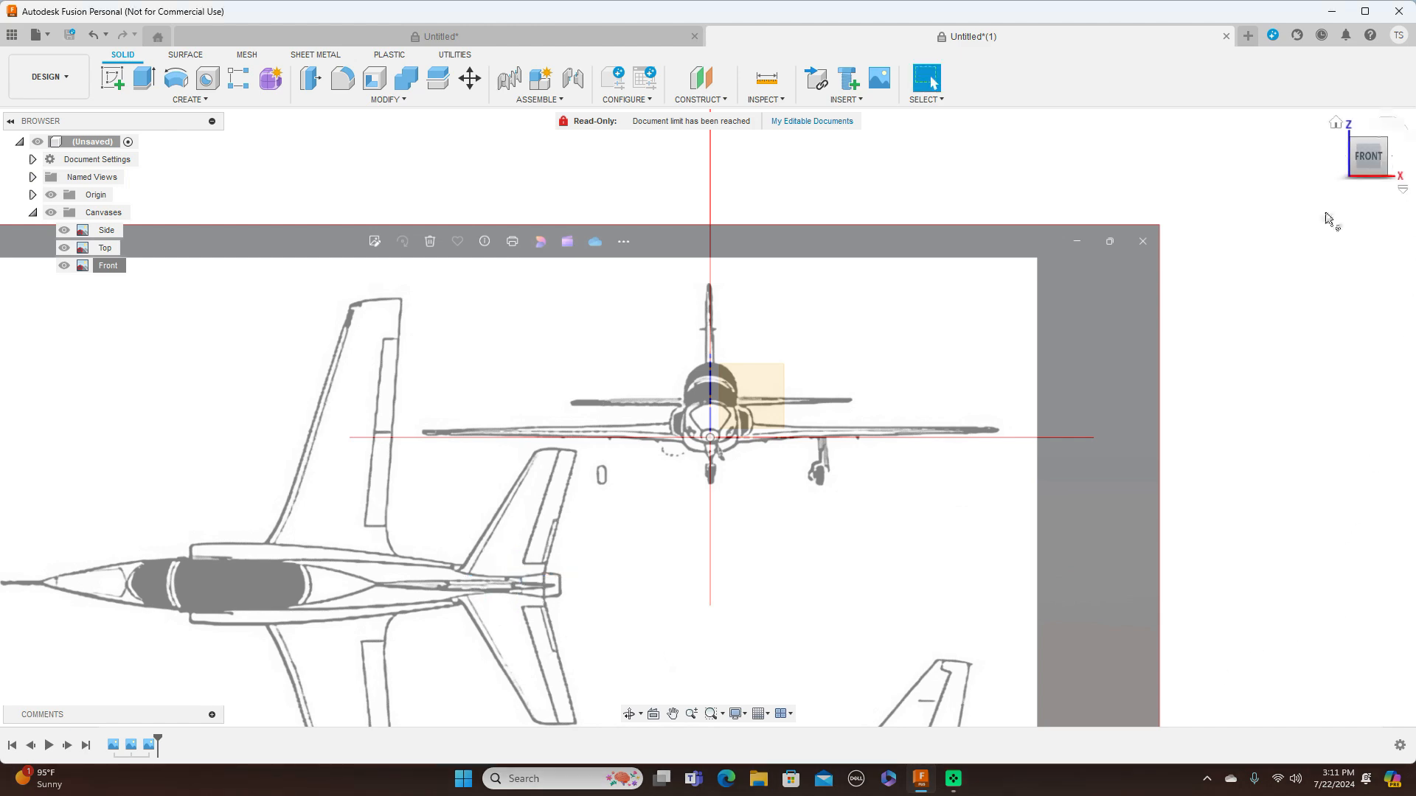
Create a form and start a cylinder on the XZ plane, centred on the front-view fuselage with a diameter of about 229 mm
{"action": "left_click", "coordinate": [1397, 161]}
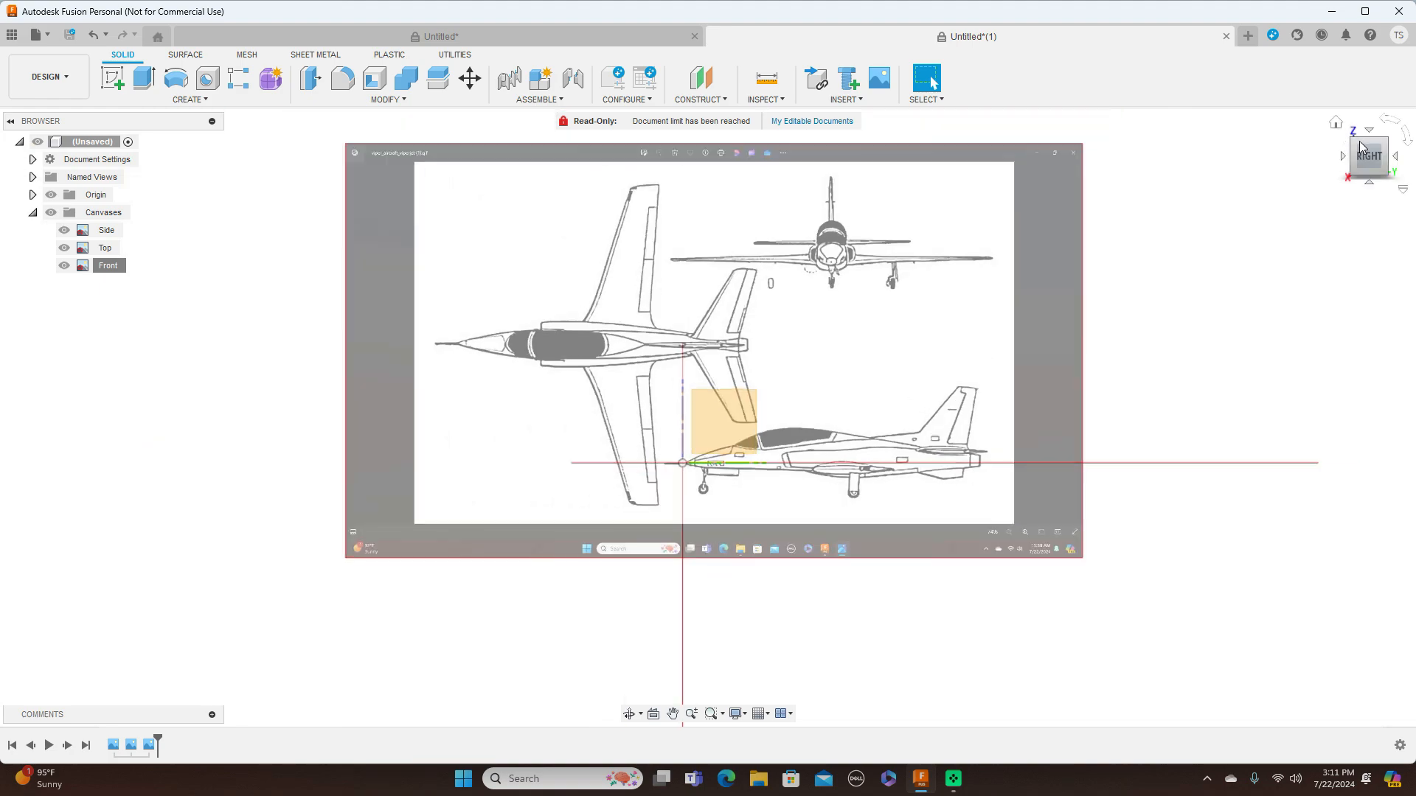
{"action": "left_click", "coordinate": [1357, 147]}
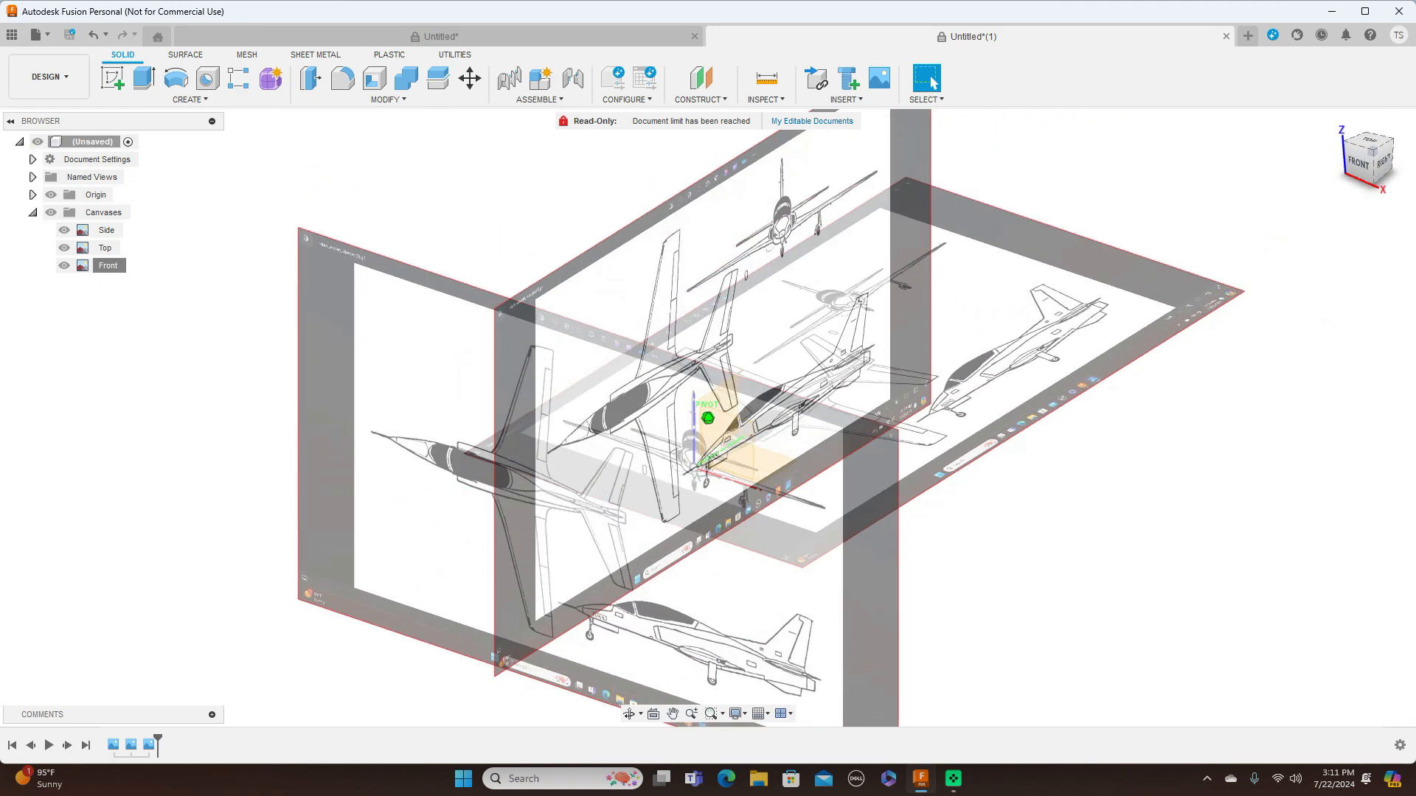
{"action": "left_click_drag", "start_coordinate": [1372, 148], "coordinate": [1363, 158]}
{"action": "left_click", "coordinate": [1356, 156]}
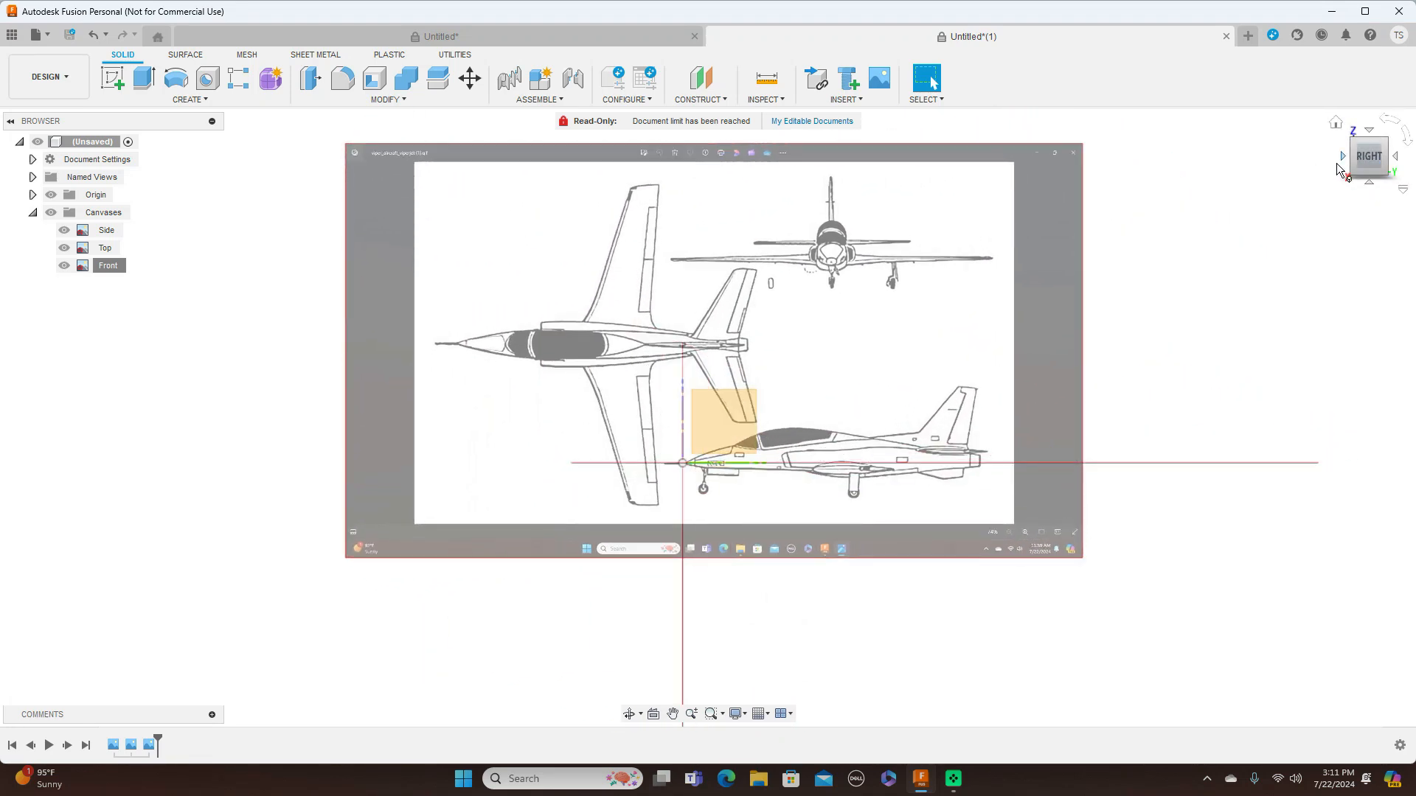
{"action": "left_click", "coordinate": [1343, 155]}
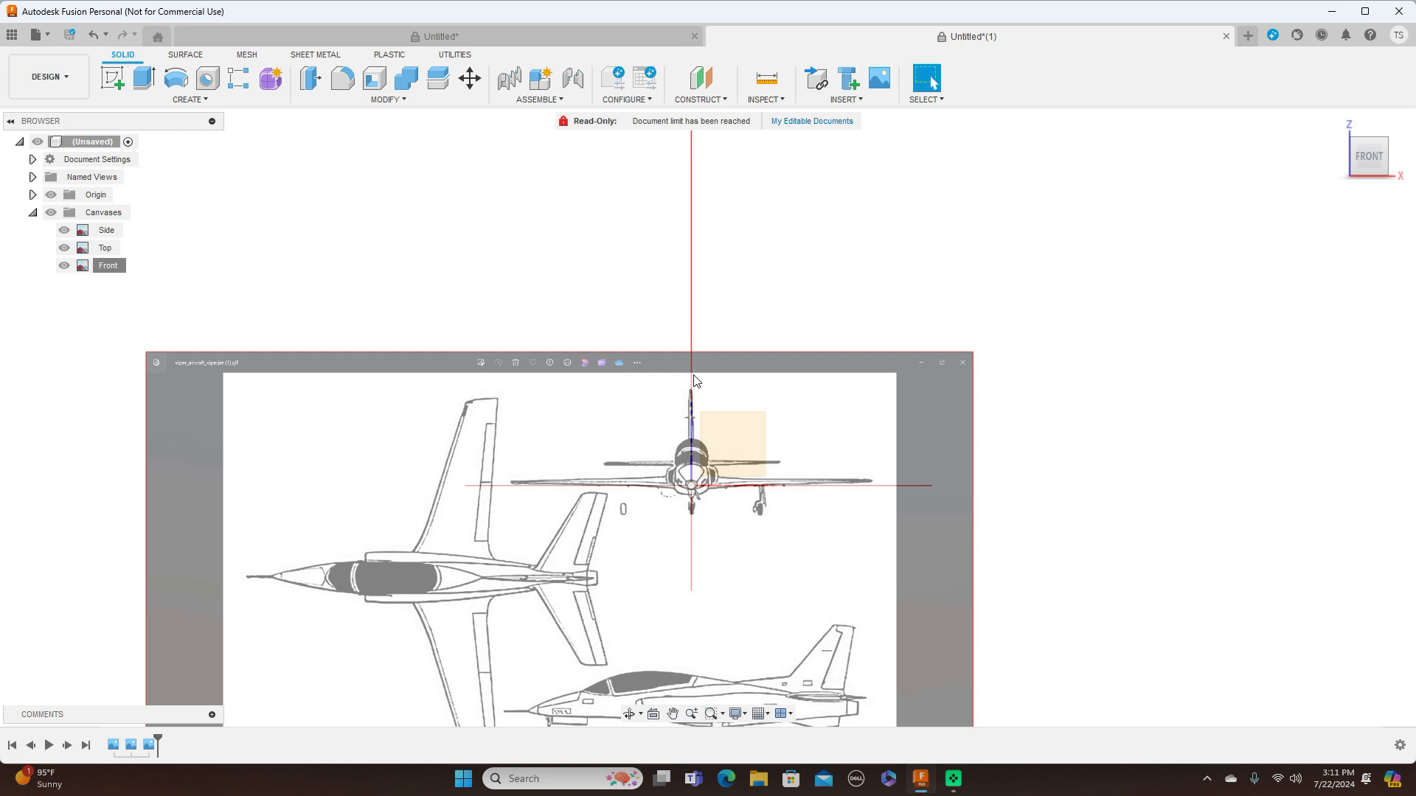
{"action": "left_click", "coordinate": [272, 79]}
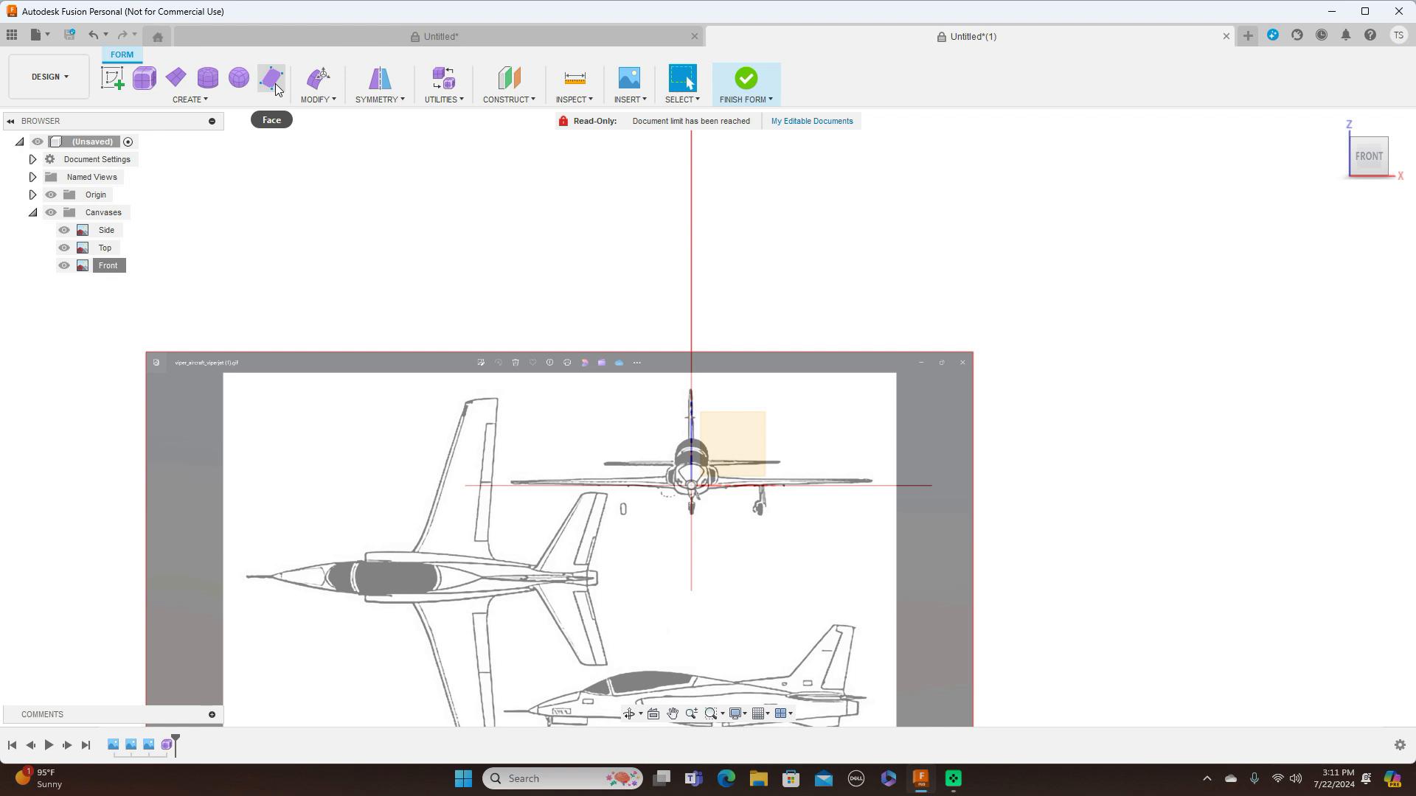
{"action": "left_click", "coordinate": [209, 80]}
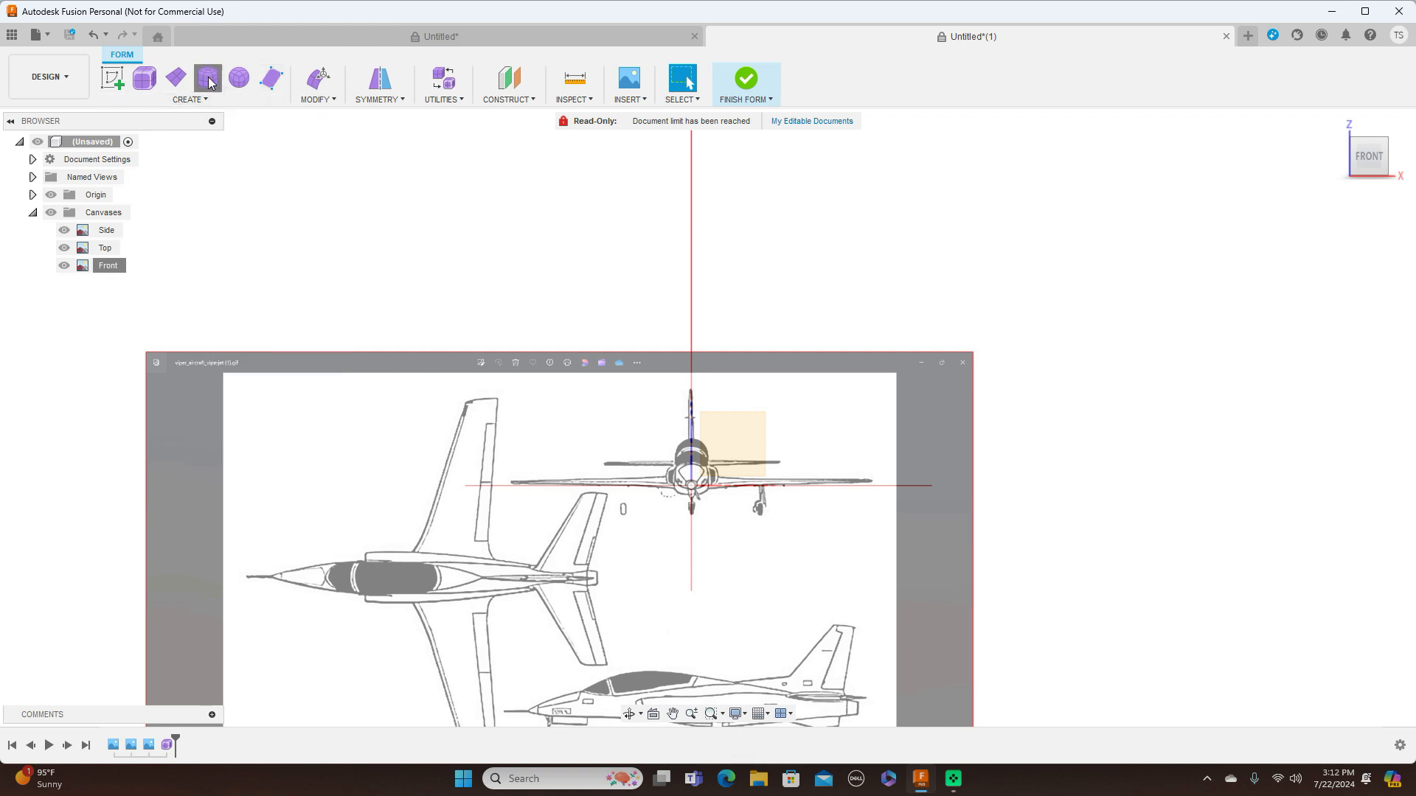
{"action": "scroll", "coordinate": [759, 442], "scroll_direction": "up", "scroll_amount": 5}
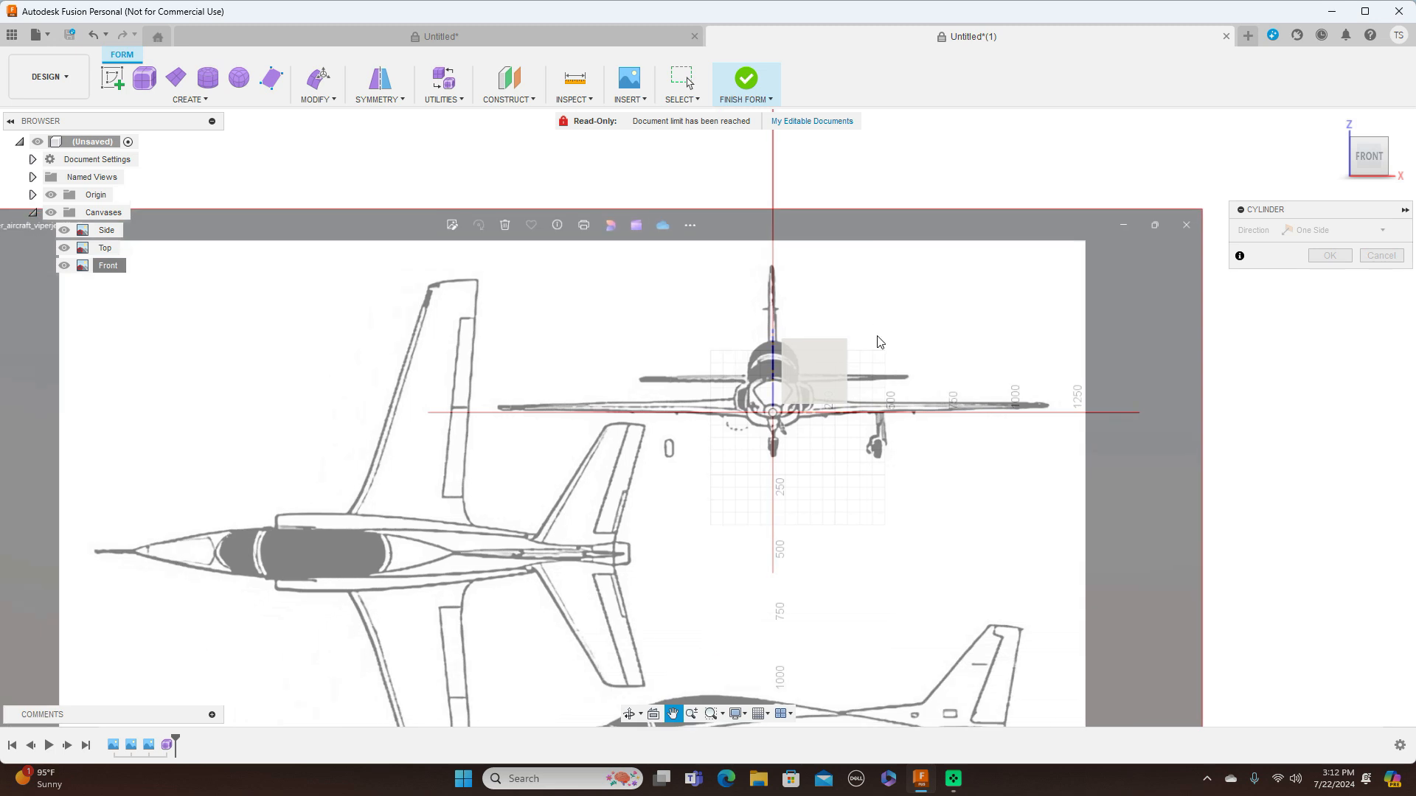
{"action": "left_click", "coordinate": [811, 375]}
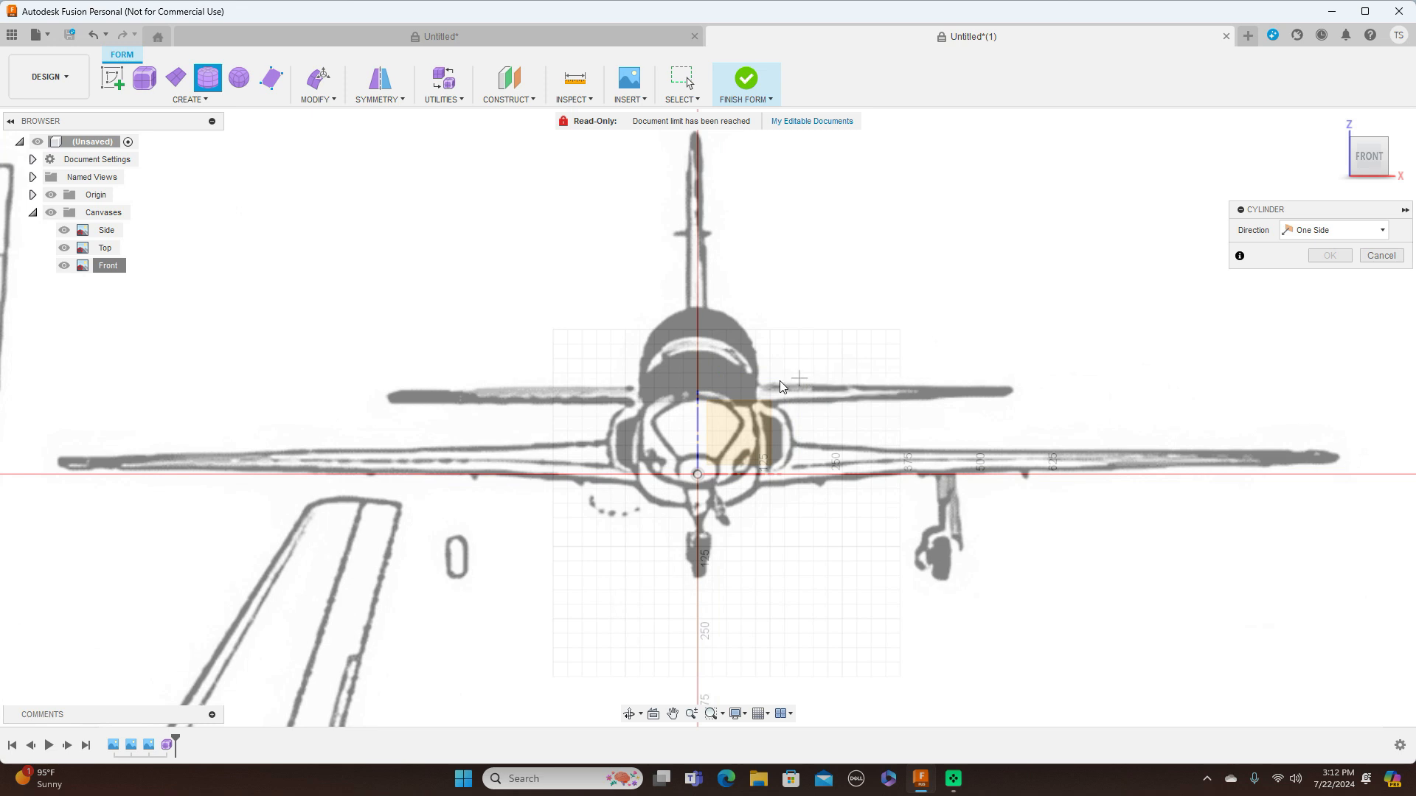
{"action": "left_click", "coordinate": [699, 441]}
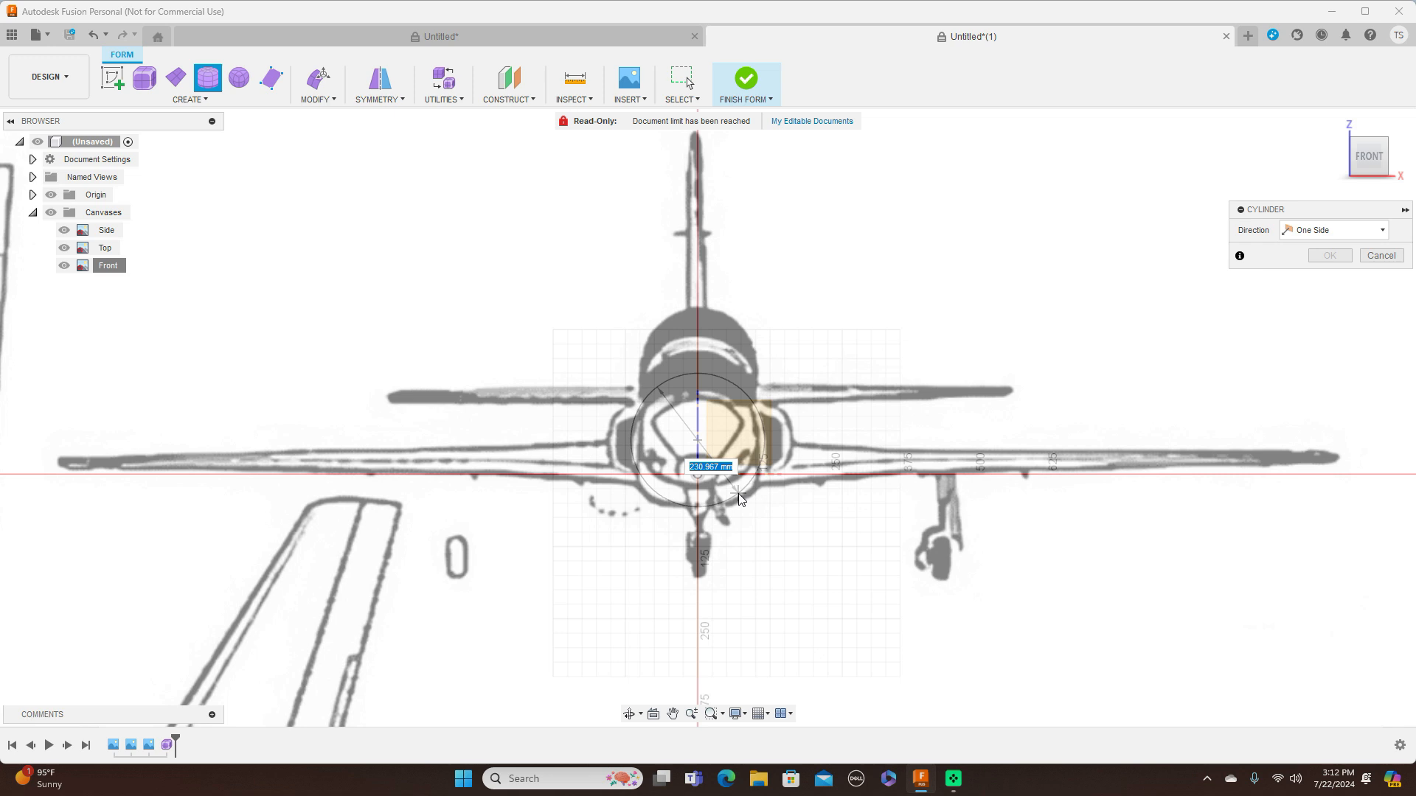
{"action": "left_click", "coordinate": [738, 492]}
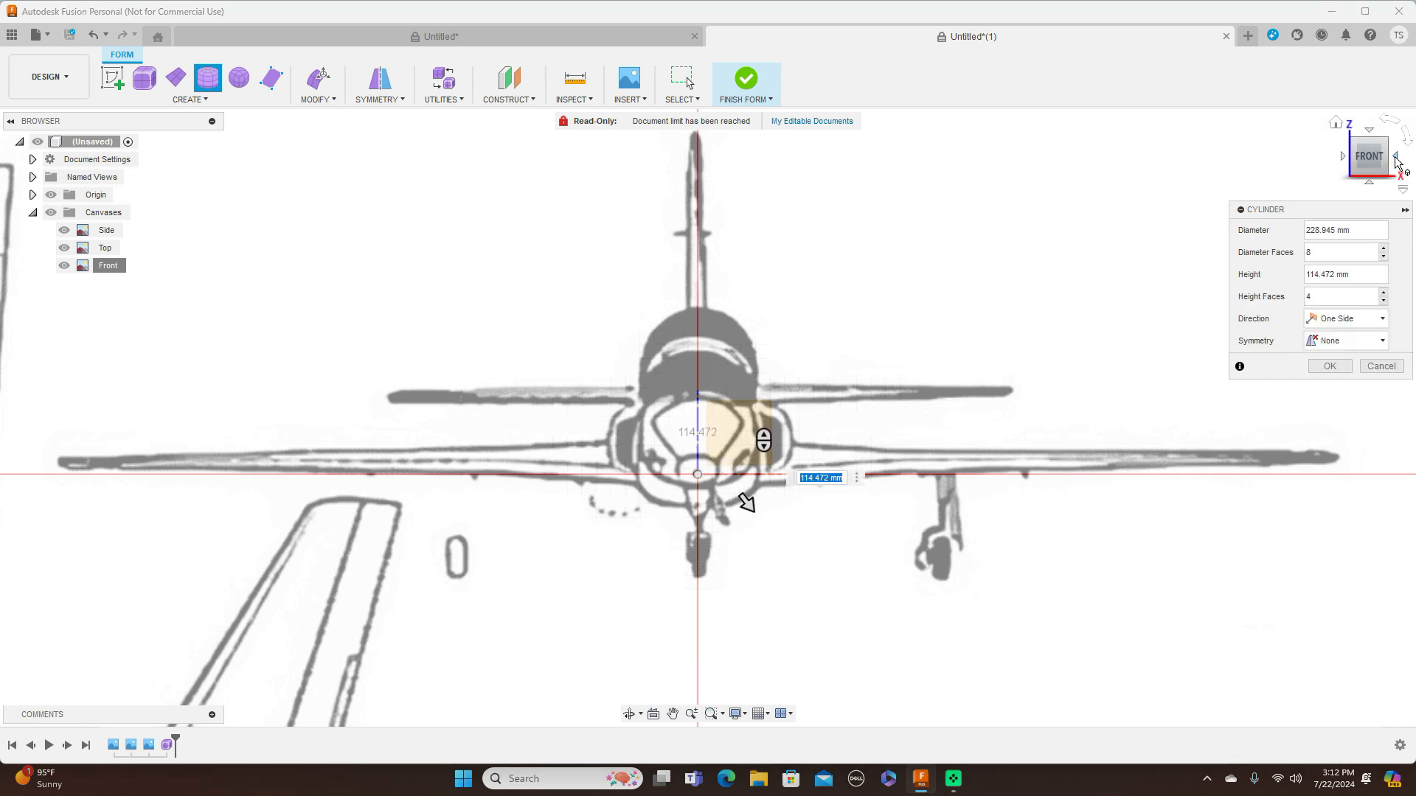
In the right view, extend the cylinder's height to 2025 mm so it spans the side-view fuselage from nose to tail end
{"action": "left_click", "coordinate": [1396, 163]}
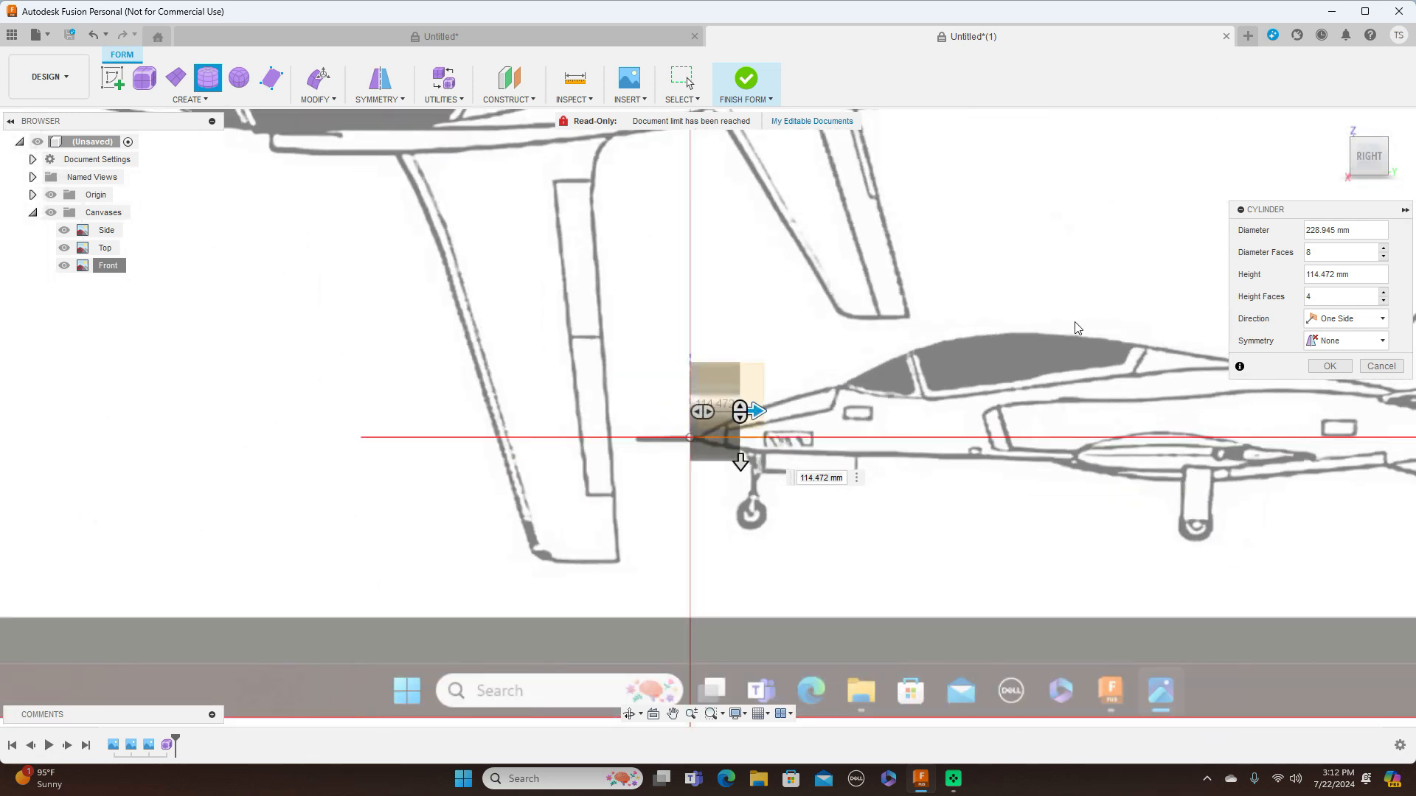
{"action": "middle_click_drag", "start_coordinate": [1074, 322], "coordinate": [925, 321]}
{"action": "left_click_drag", "start_coordinate": [609, 408], "coordinate": [906, 410]}
{"action": "scroll", "coordinate": [1033, 325], "scroll_direction": "down", "scroll_amount": 2}
{"action": "middle_click_drag", "start_coordinate": [1083, 272], "coordinate": [917, 290]}
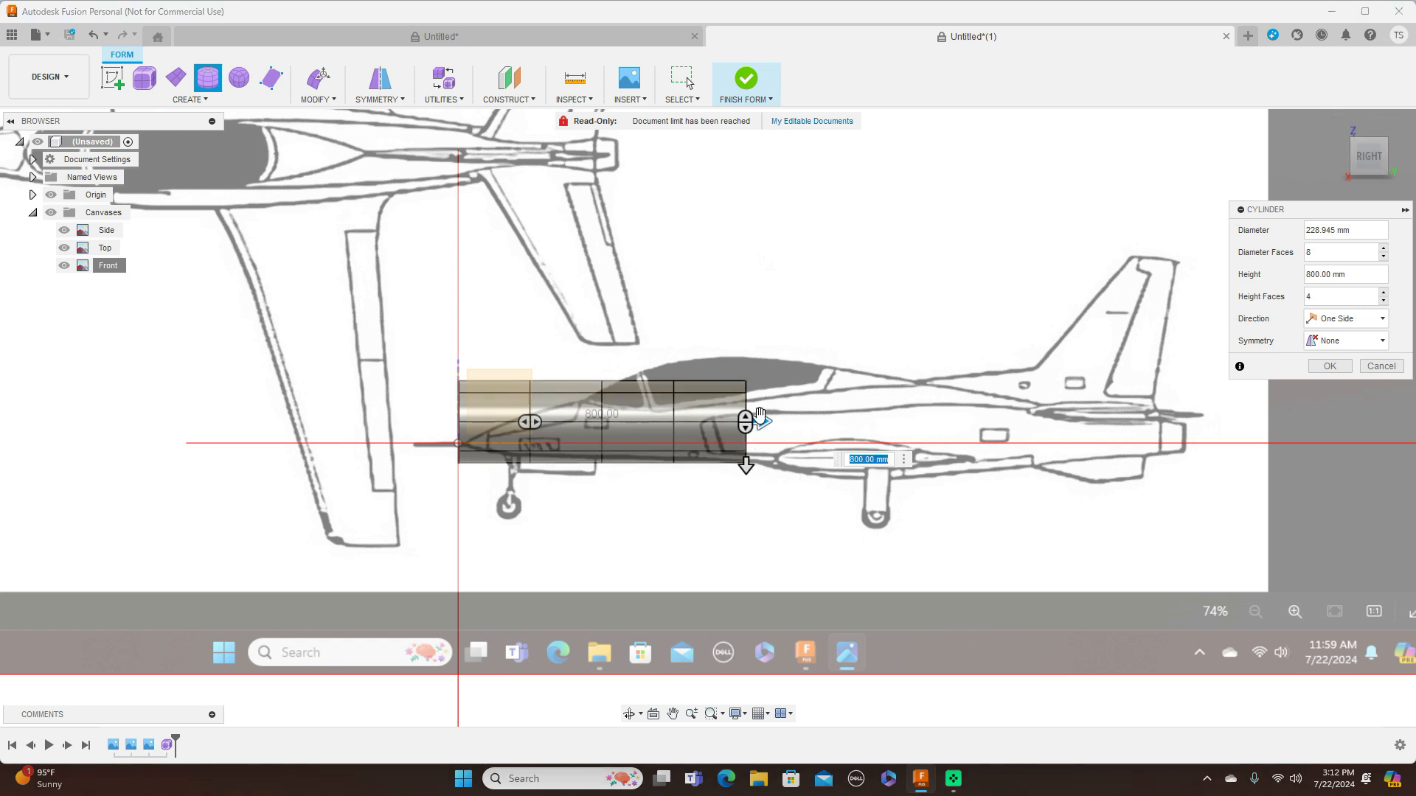
{"action": "left_click_drag", "start_coordinate": [760, 426], "coordinate": [1197, 407]}
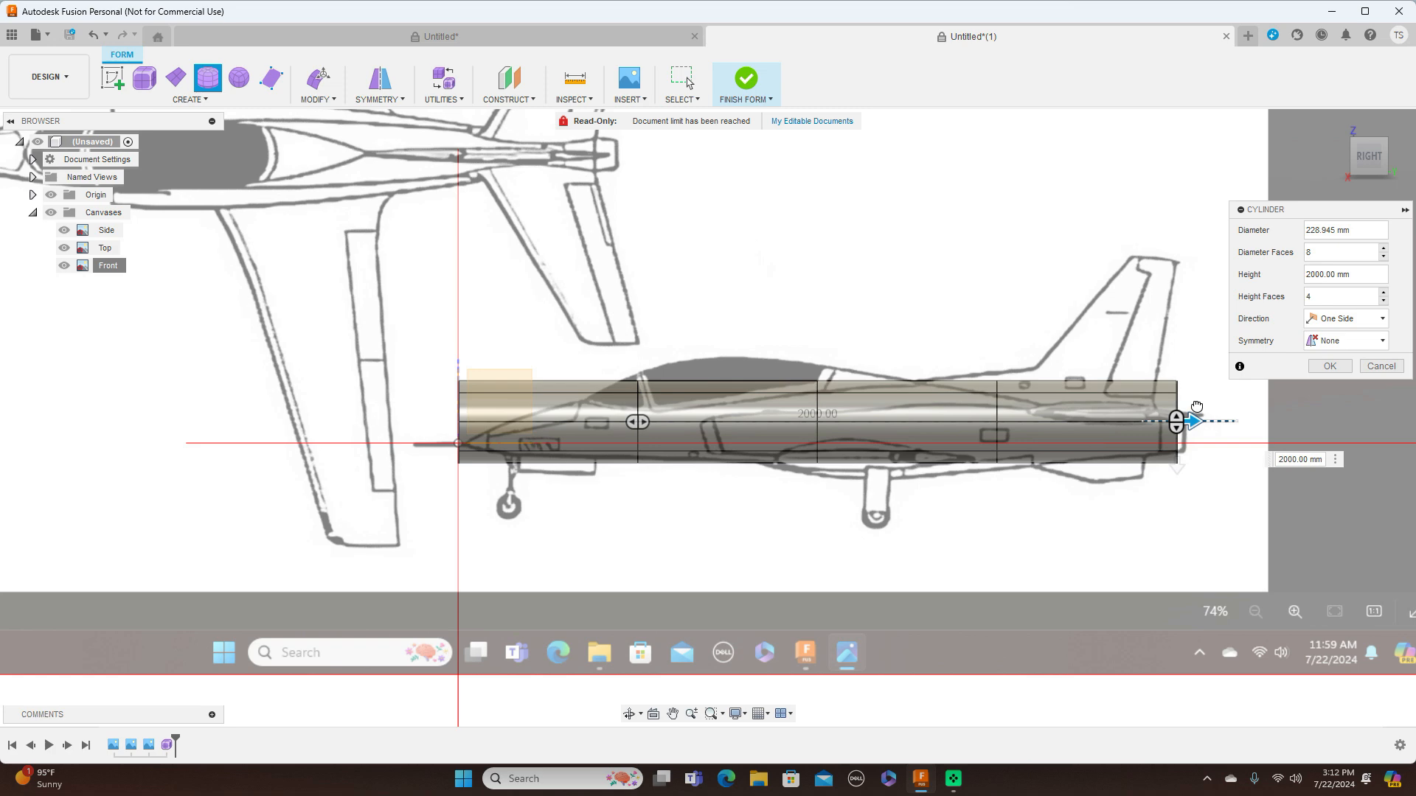
{"action": "scroll", "coordinate": [1175, 324], "scroll_direction": "up", "scroll_amount": 3}
{"action": "middle_click_drag", "start_coordinate": [1091, 285], "coordinate": [836, 266]}
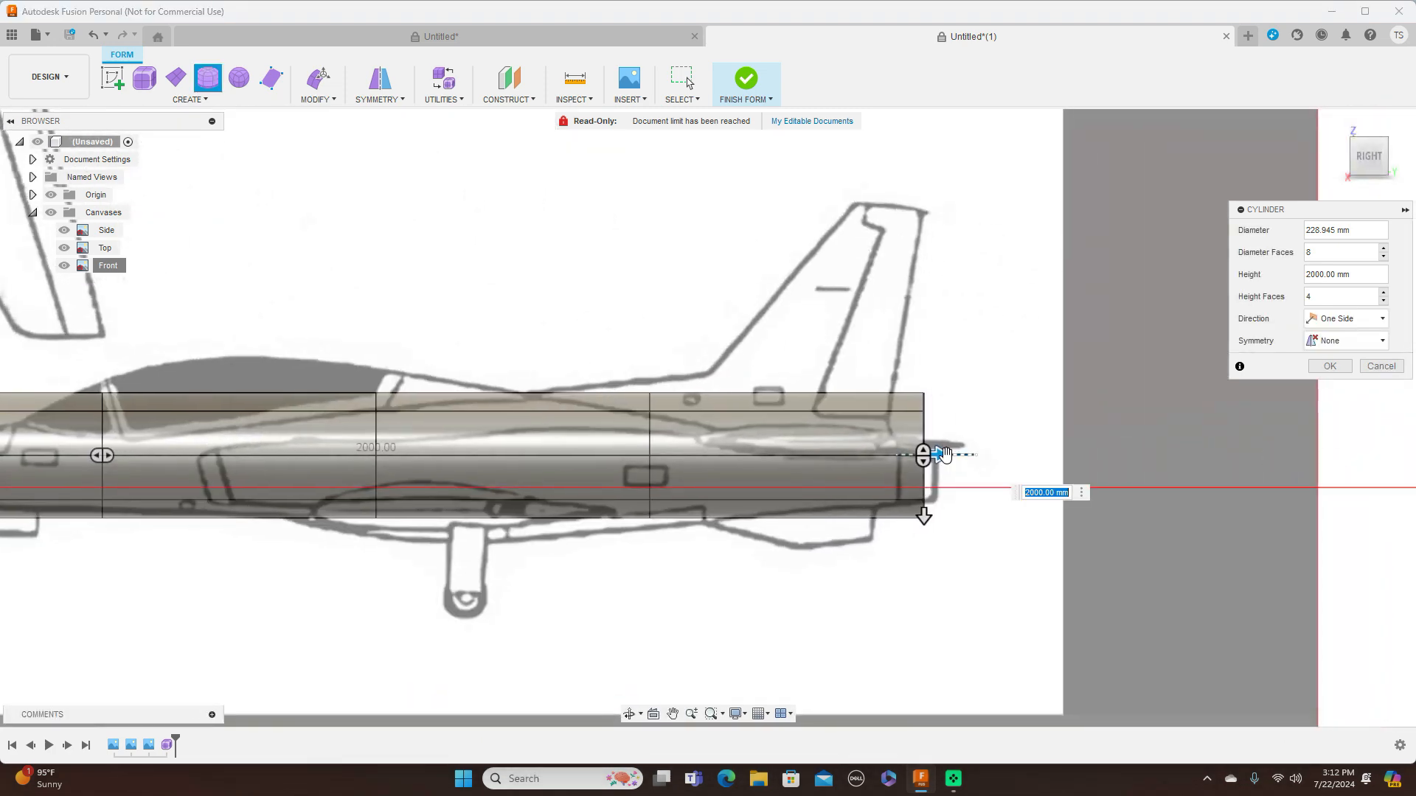
{"action": "left_click_drag", "start_coordinate": [938, 453], "coordinate": [951, 453]}
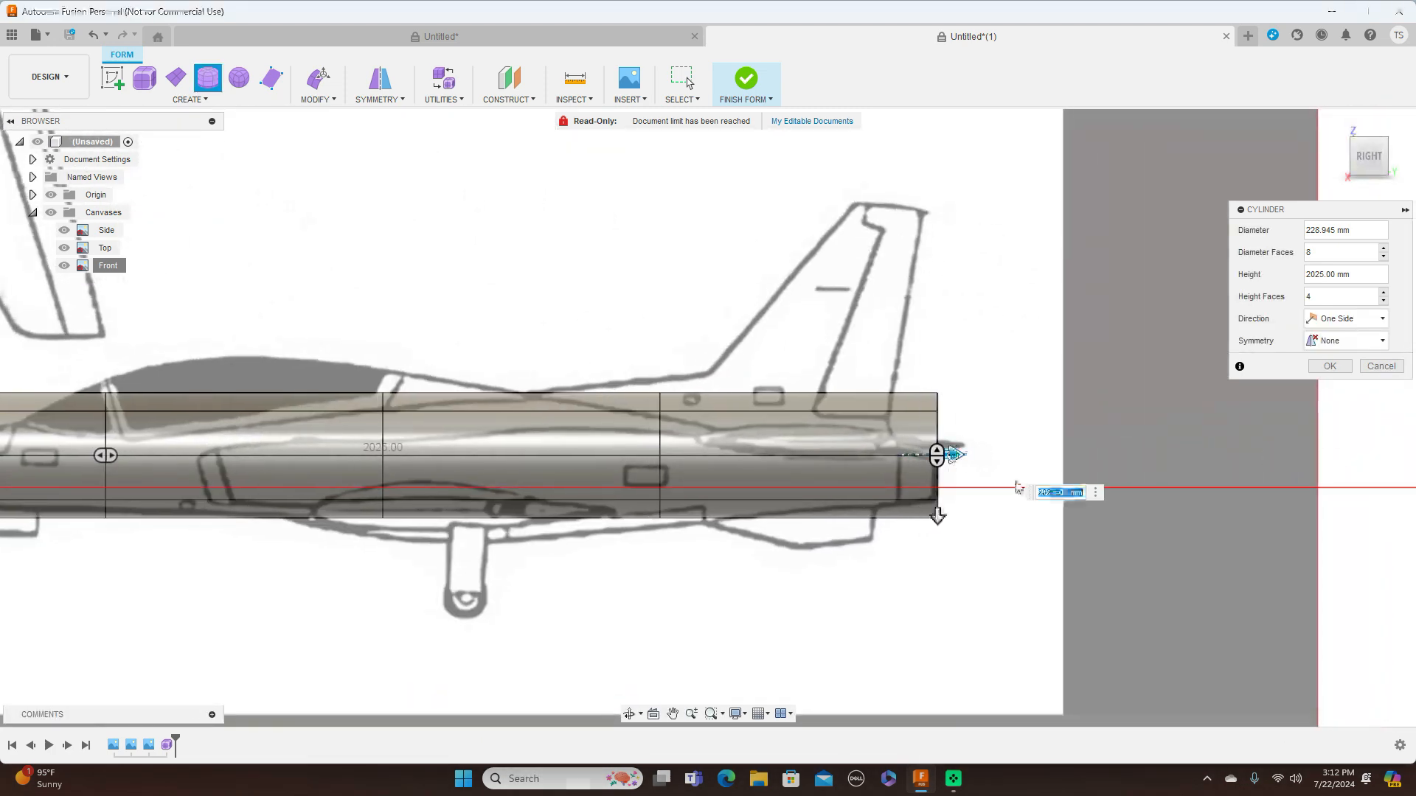
Set the fuselage cylinder to 8 height faces and create it
{"action": "scroll", "coordinate": [845, 286], "scroll_direction": "down", "scroll_amount": 3}
{"action": "scroll", "coordinate": [850, 480], "scroll_direction": "up", "scroll_amount": 3}
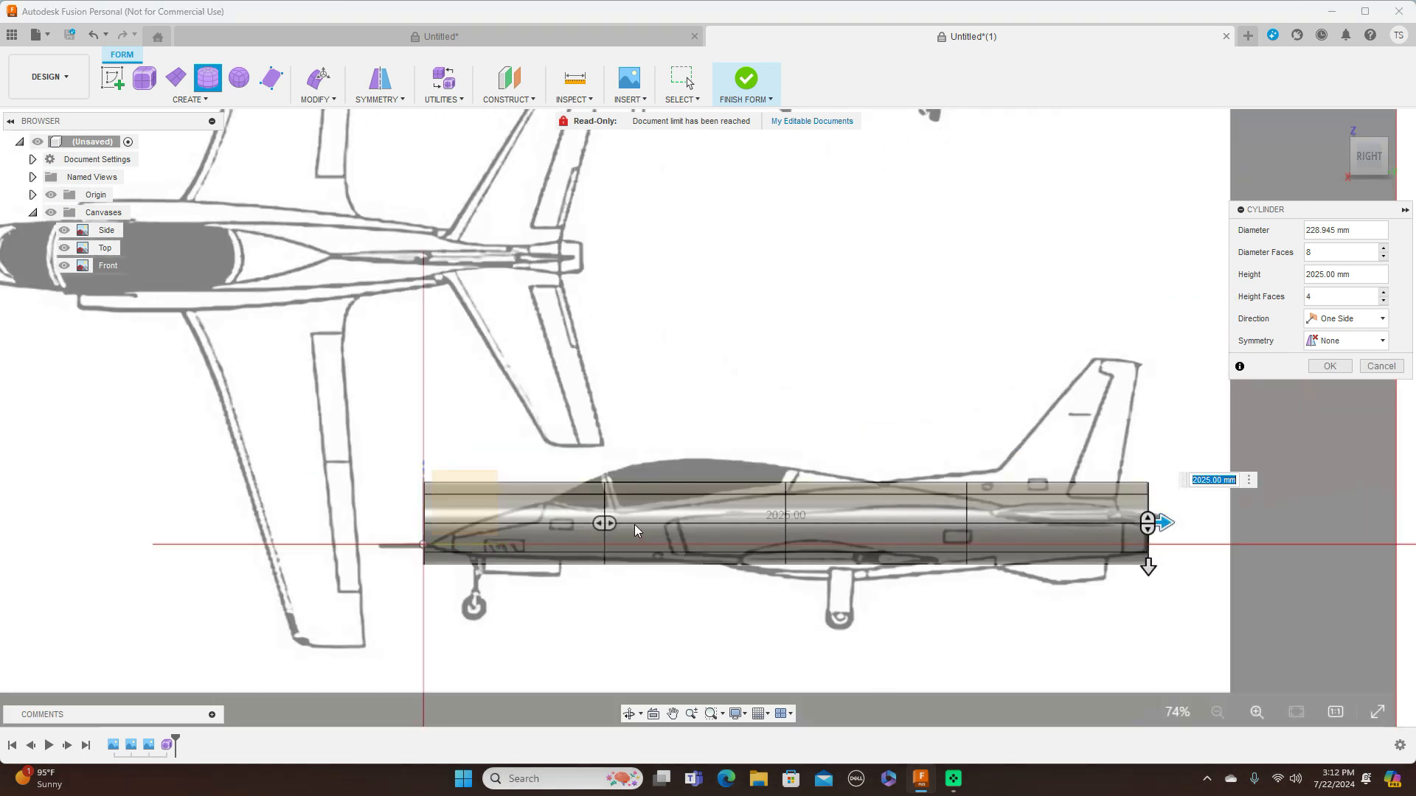
{"action": "left_click_drag", "start_coordinate": [610, 523], "coordinate": [705, 524]}
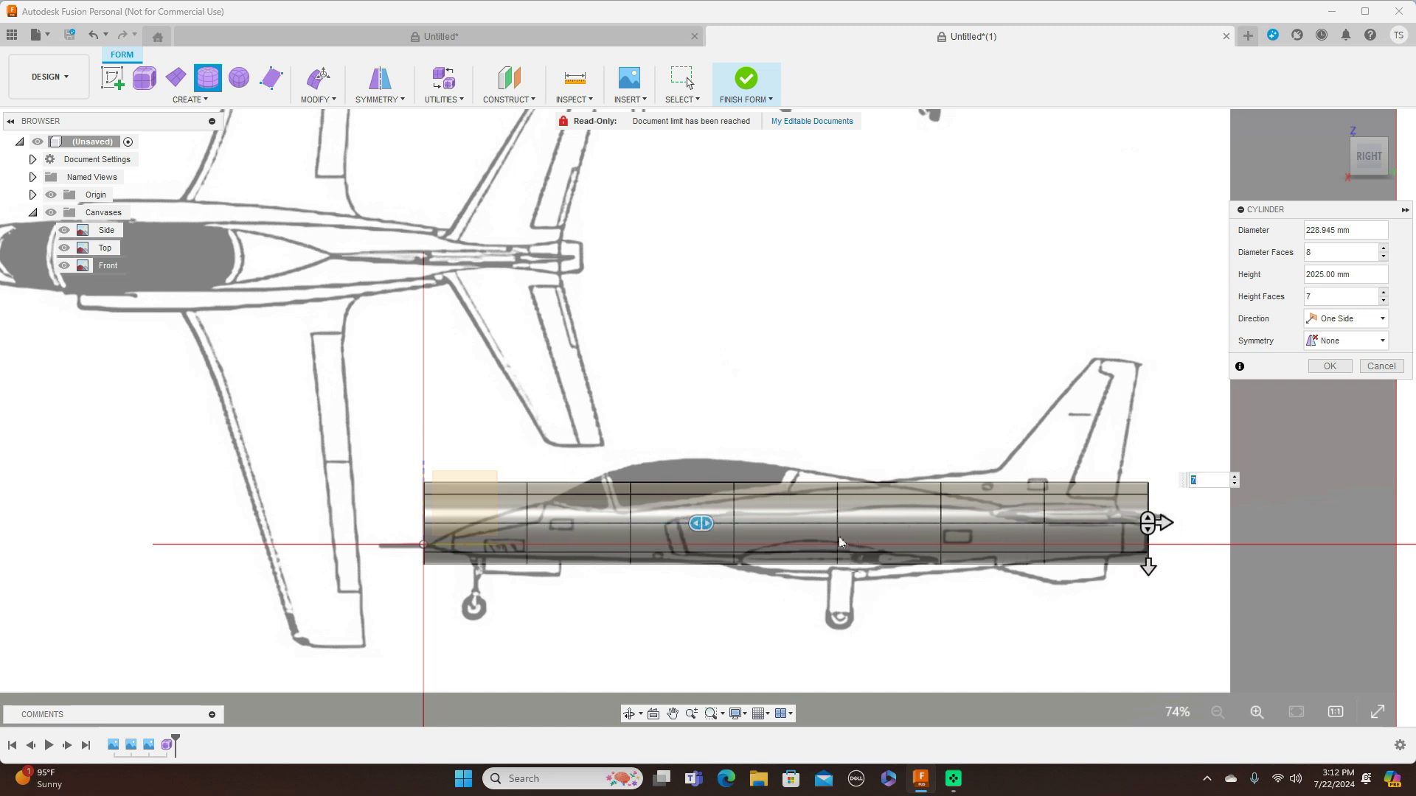
{"action": "left_click_drag", "start_coordinate": [705, 521], "coordinate": [735, 523]}
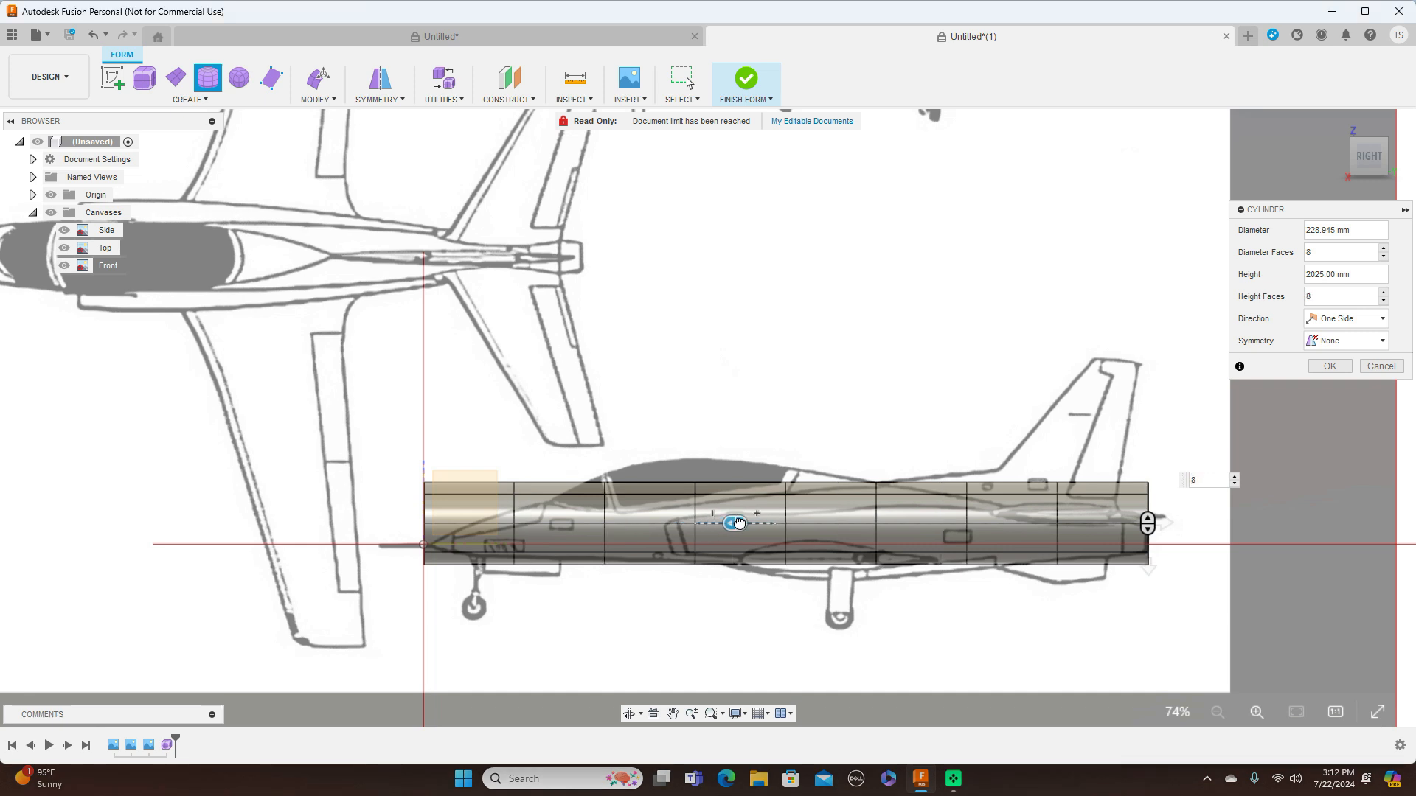
{"action": "left_click", "coordinate": [1330, 367]}
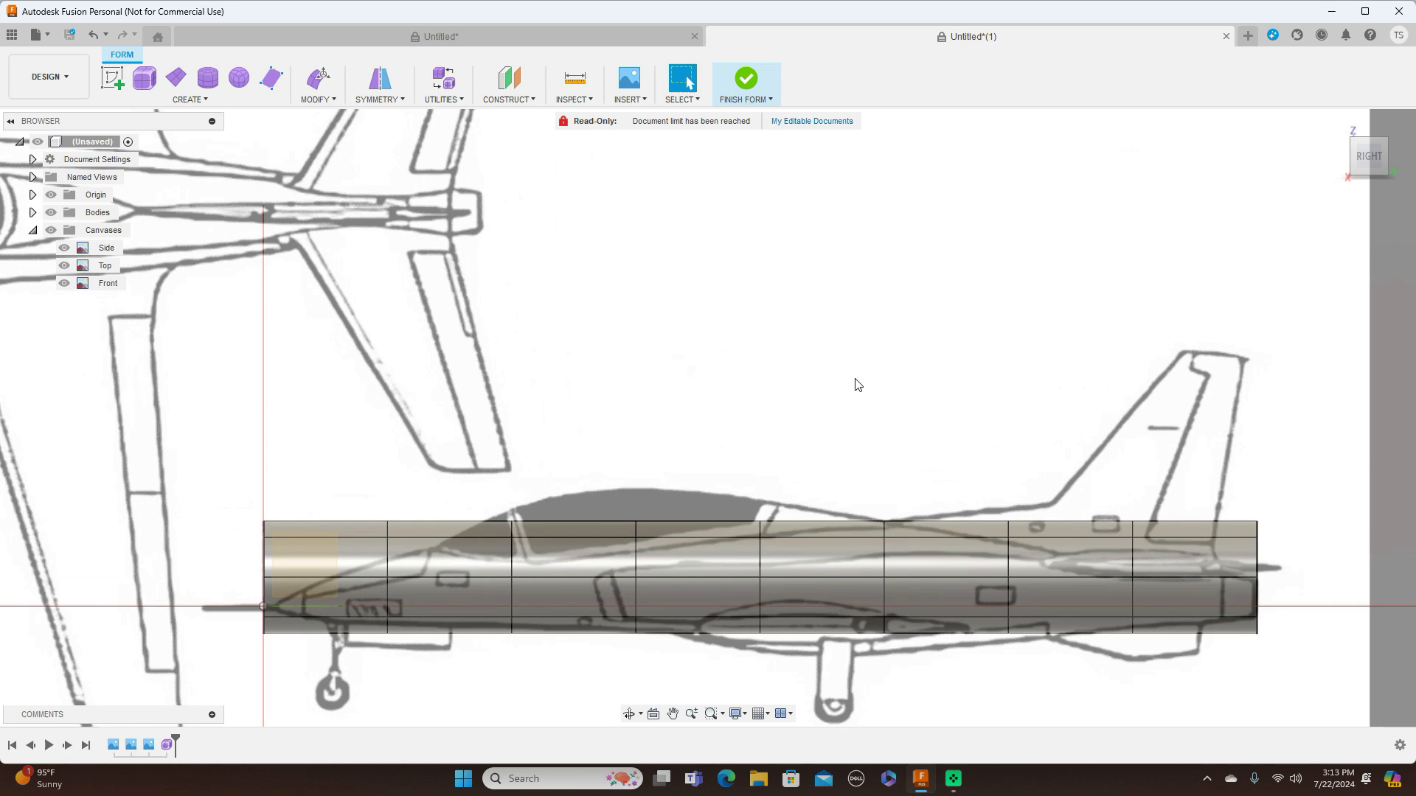
With Edit Form, lower the first edge ring behind the cylinder's nose end by about 40 mm to follow the side-view profile
{"action": "scroll", "coordinate": [946, 261], "scroll_direction": "up", "scroll_amount": 2}
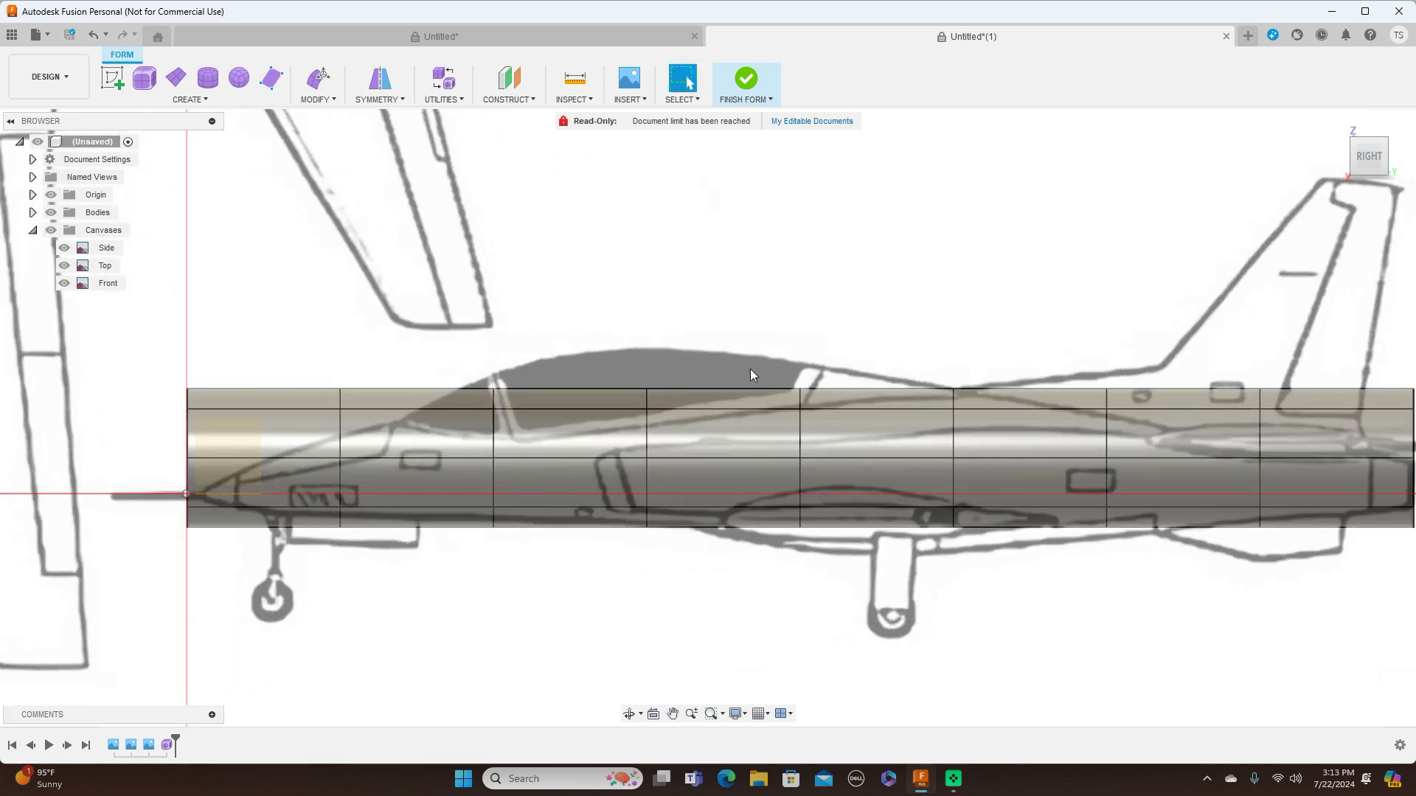
{"action": "double_click", "coordinate": [342, 441]}
{"action": "right_click", "coordinate": [340, 441]}
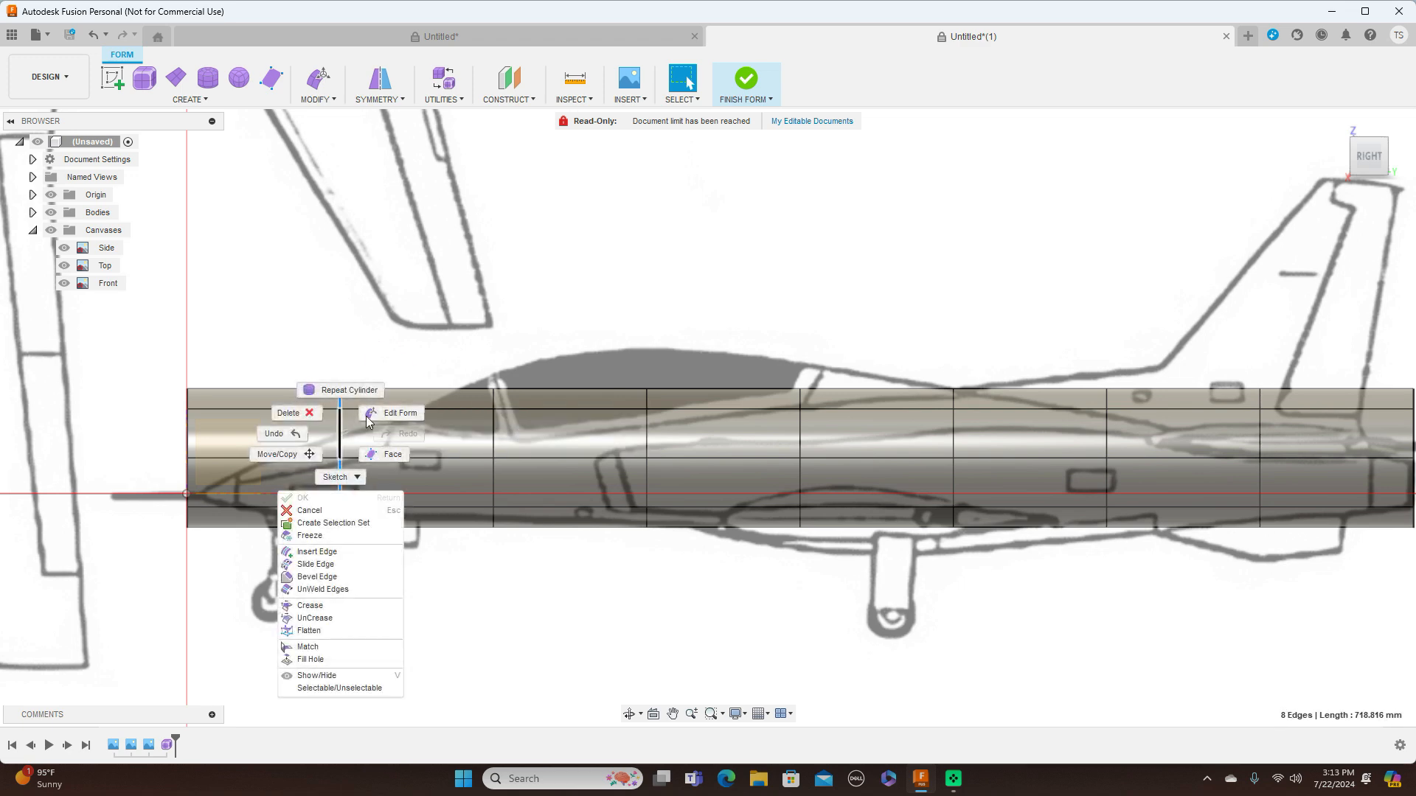
{"action": "left_click", "coordinate": [374, 411]}
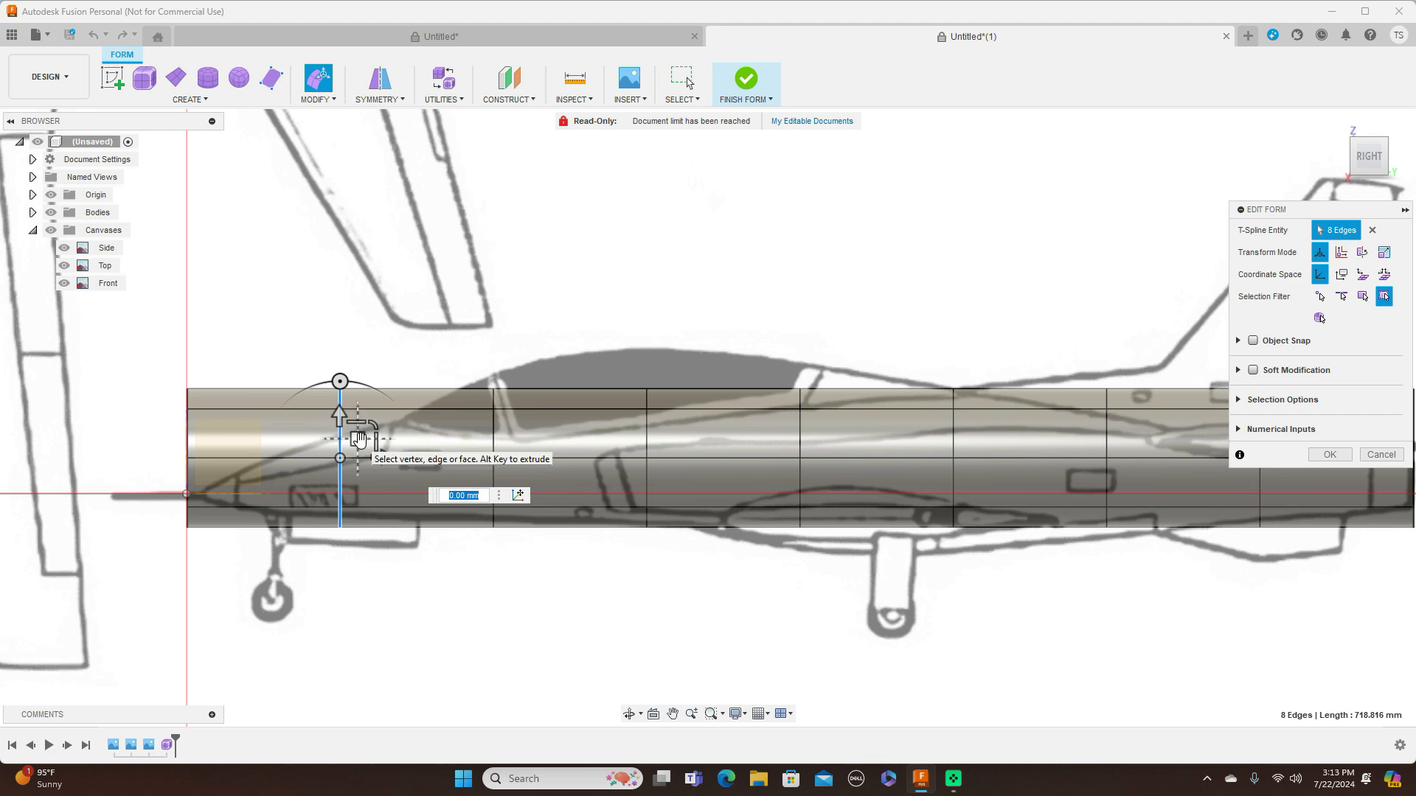
{"action": "left_click_drag", "start_coordinate": [359, 441], "coordinate": [359, 464]}
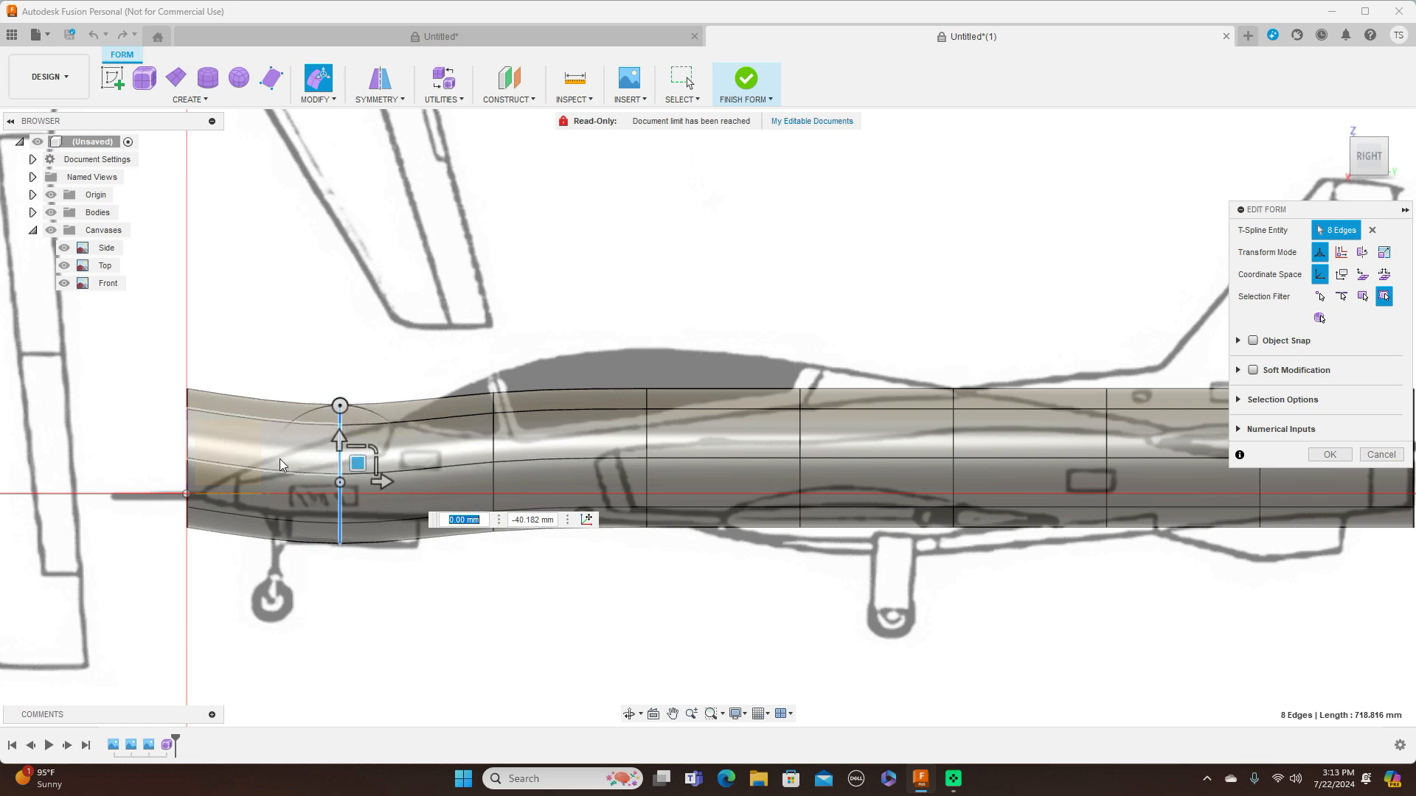
Lower the nose-end ring to the nose tip and scale it by 0.40 in the side view and about 0.36 in the top view
{"action": "double_click", "coordinate": [188, 441]}
{"action": "left_click_drag", "start_coordinate": [205, 441], "coordinate": [197, 486]}
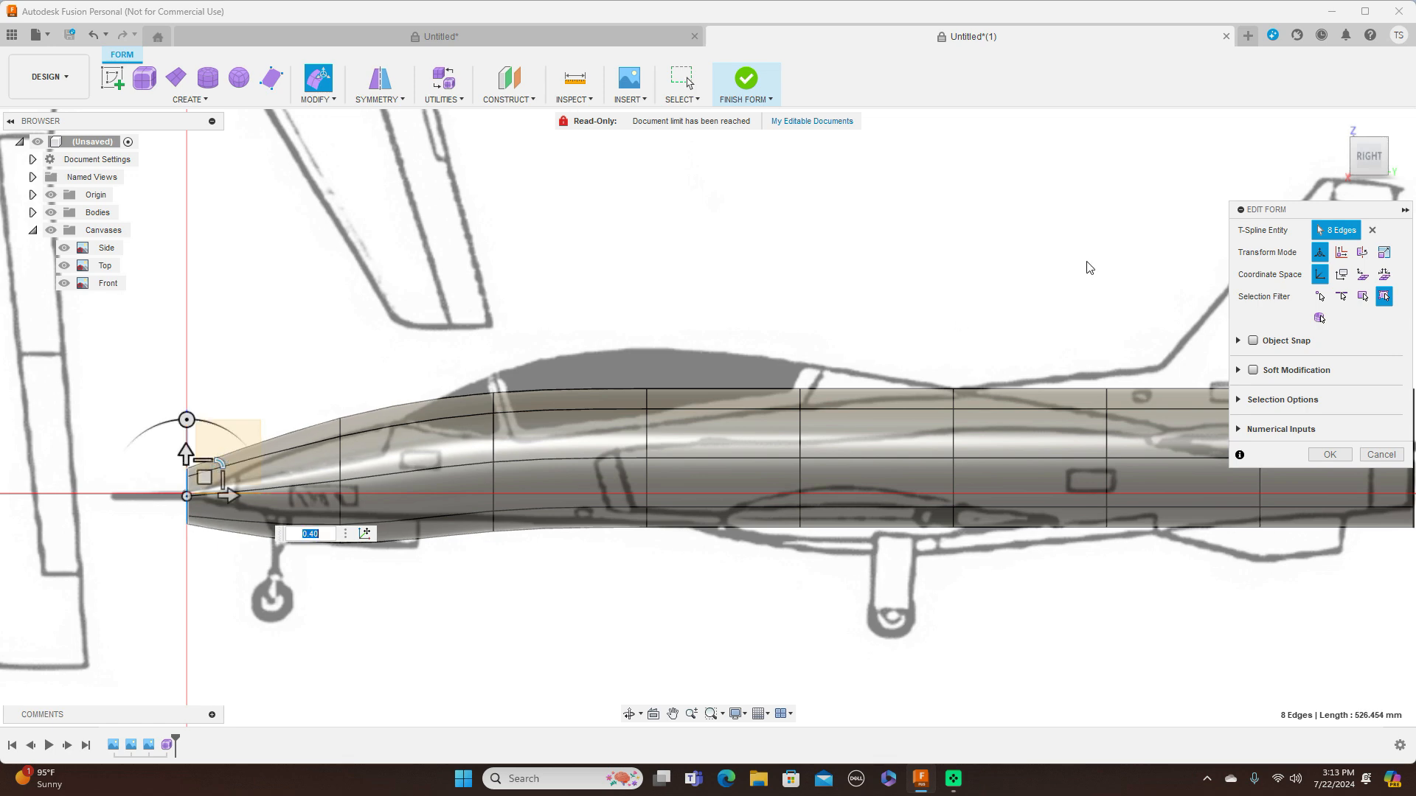
{"action": "left_click", "coordinate": [1368, 144]}
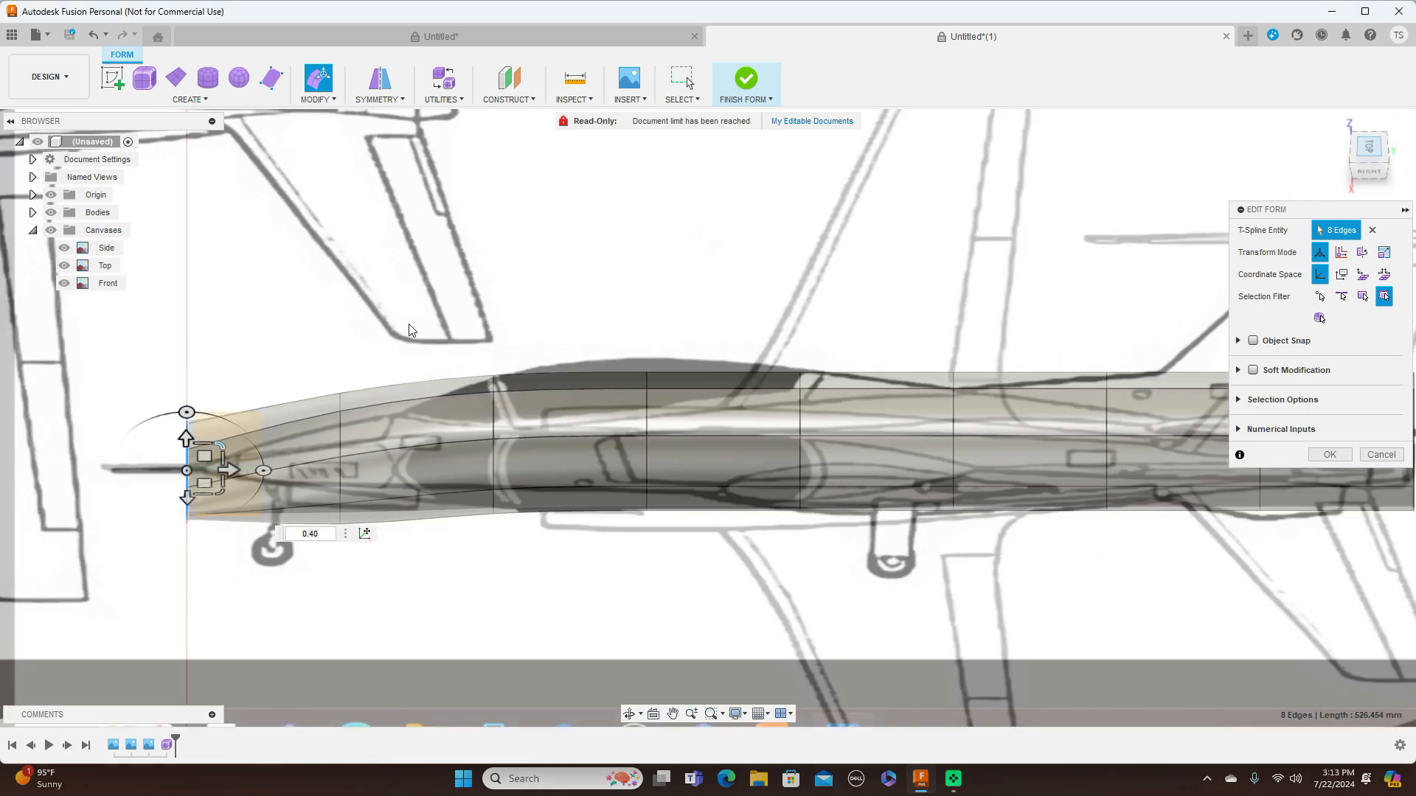
{"action": "left_click_drag", "start_coordinate": [217, 441], "coordinate": [206, 432]}
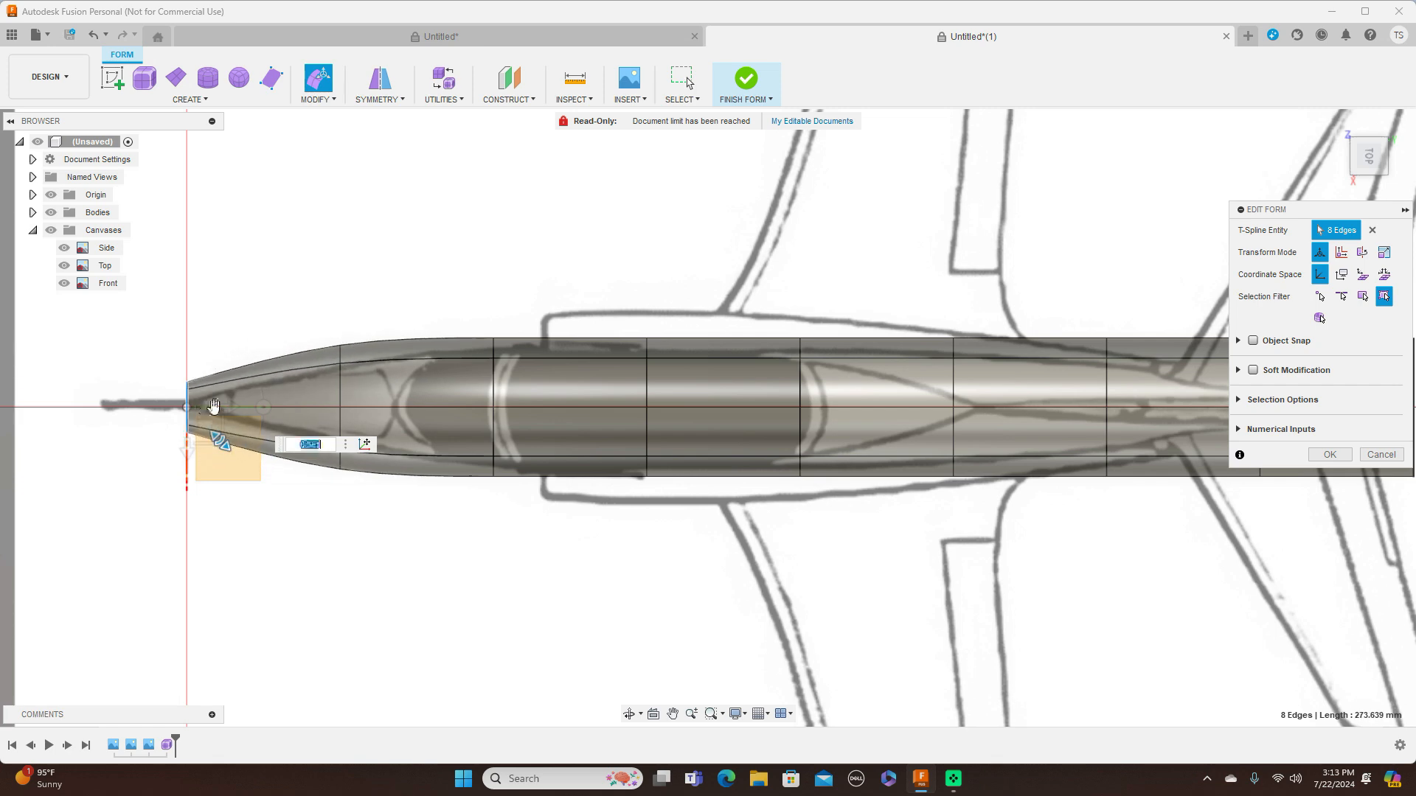
Shrink the nose-end ring further, by about 0.49 in the side view and again in the top view, to match the pointed tip
{"action": "left_click", "coordinate": [1370, 184]}
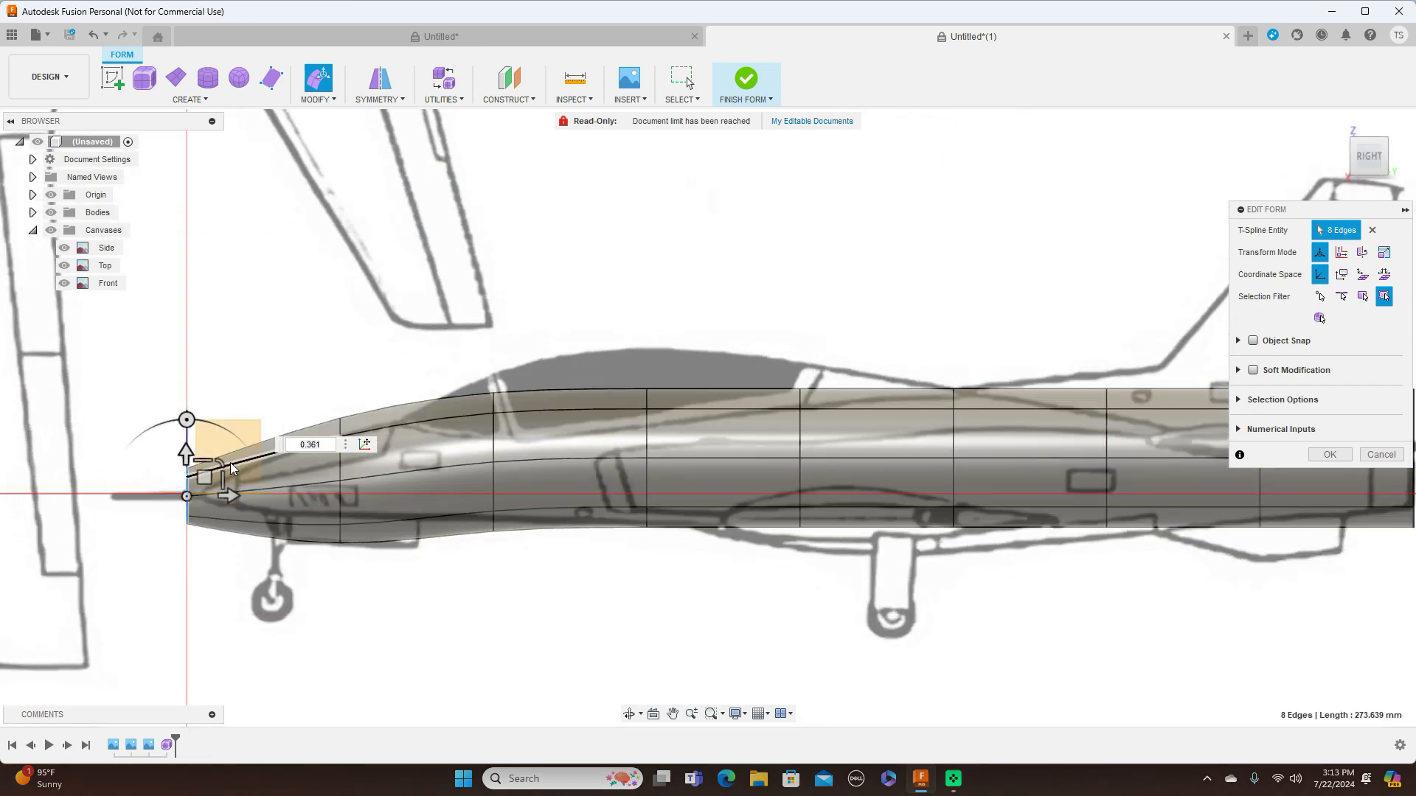
{"action": "left_click_drag", "start_coordinate": [219, 459], "coordinate": [209, 470]}
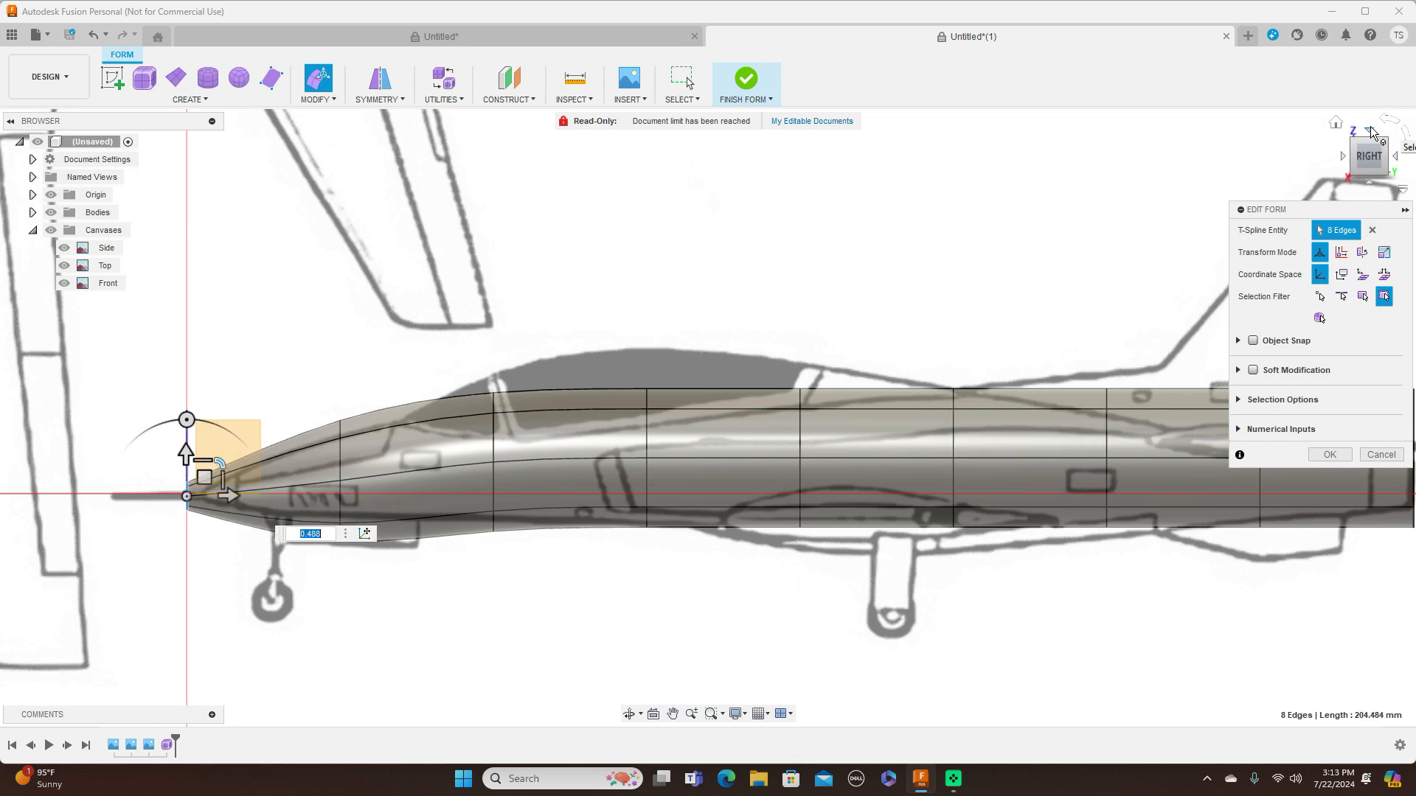
{"action": "left_click", "coordinate": [1365, 135]}
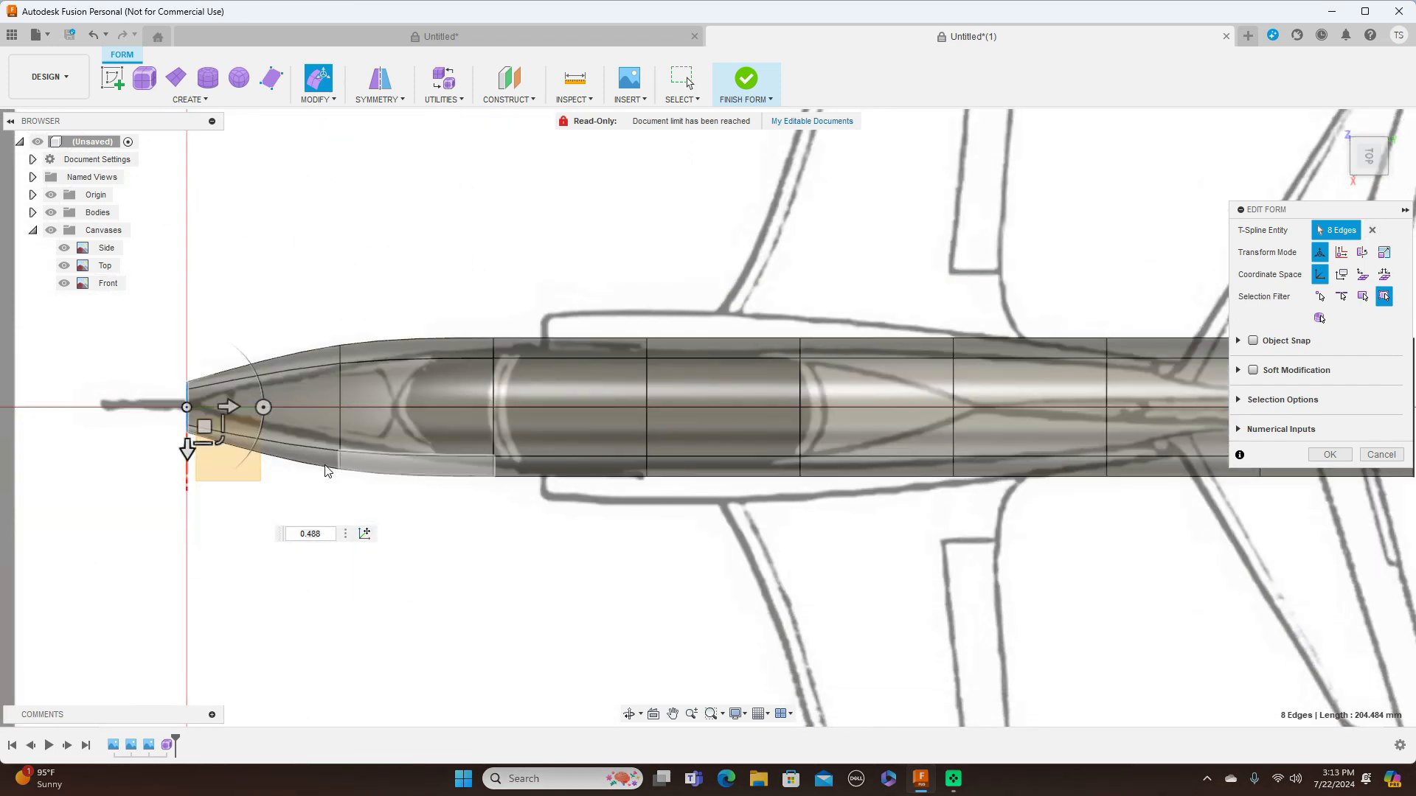
{"action": "left_click_drag", "start_coordinate": [219, 438], "coordinate": [214, 415]}
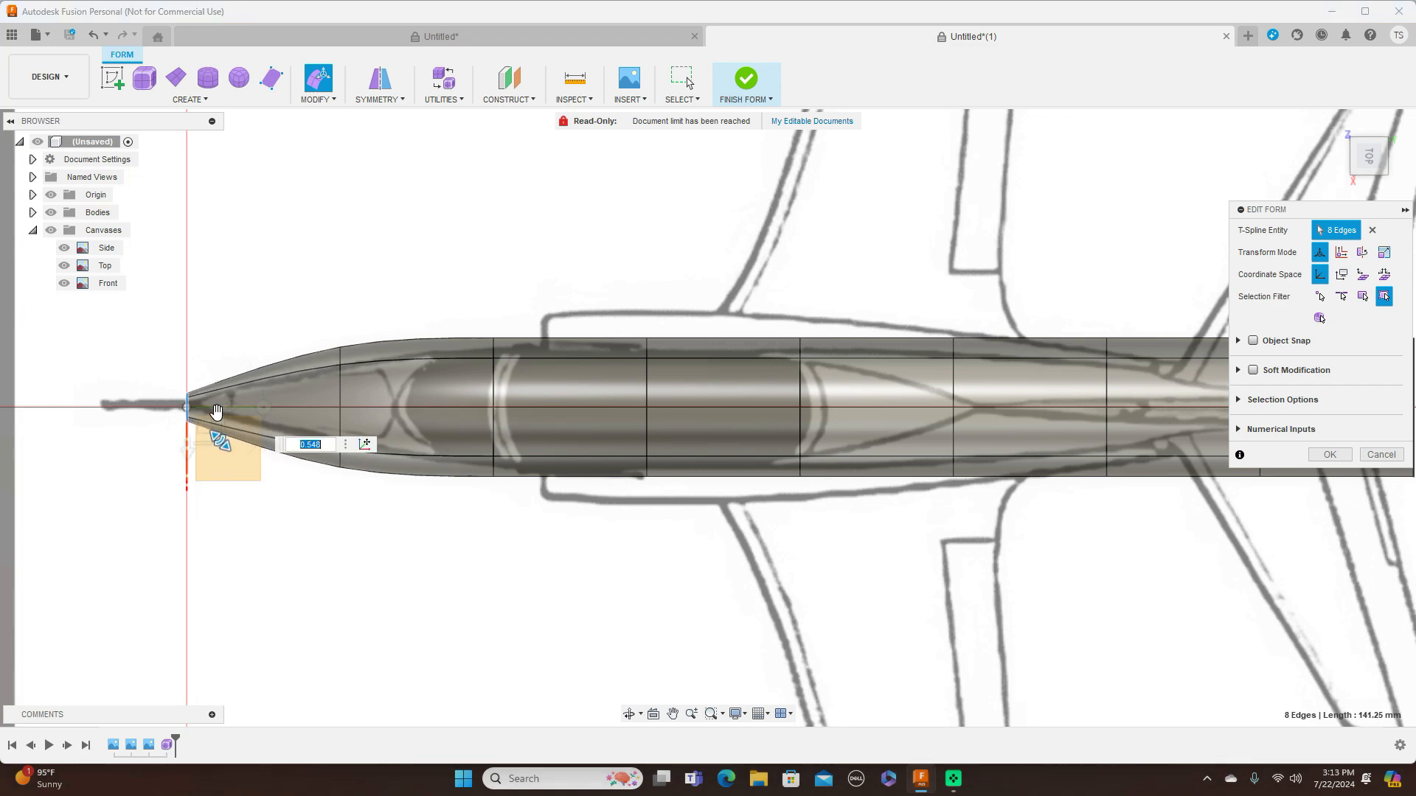
Scale the first edge ring behind the nose by about 0.62 in the top view and 0.65 in the side view
{"action": "double_click", "coordinate": [339, 386]}
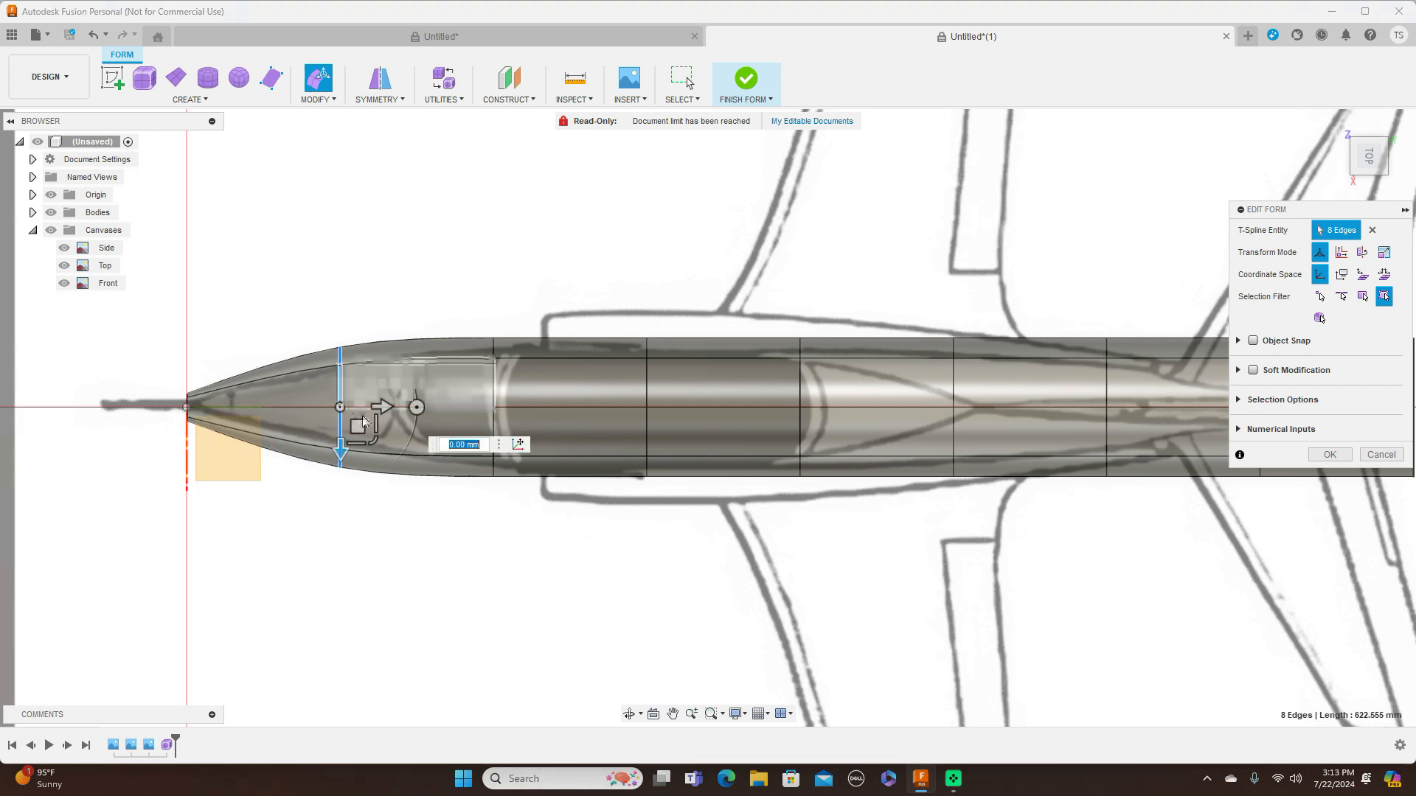
{"action": "left_click_drag", "start_coordinate": [378, 441], "coordinate": [368, 429]}
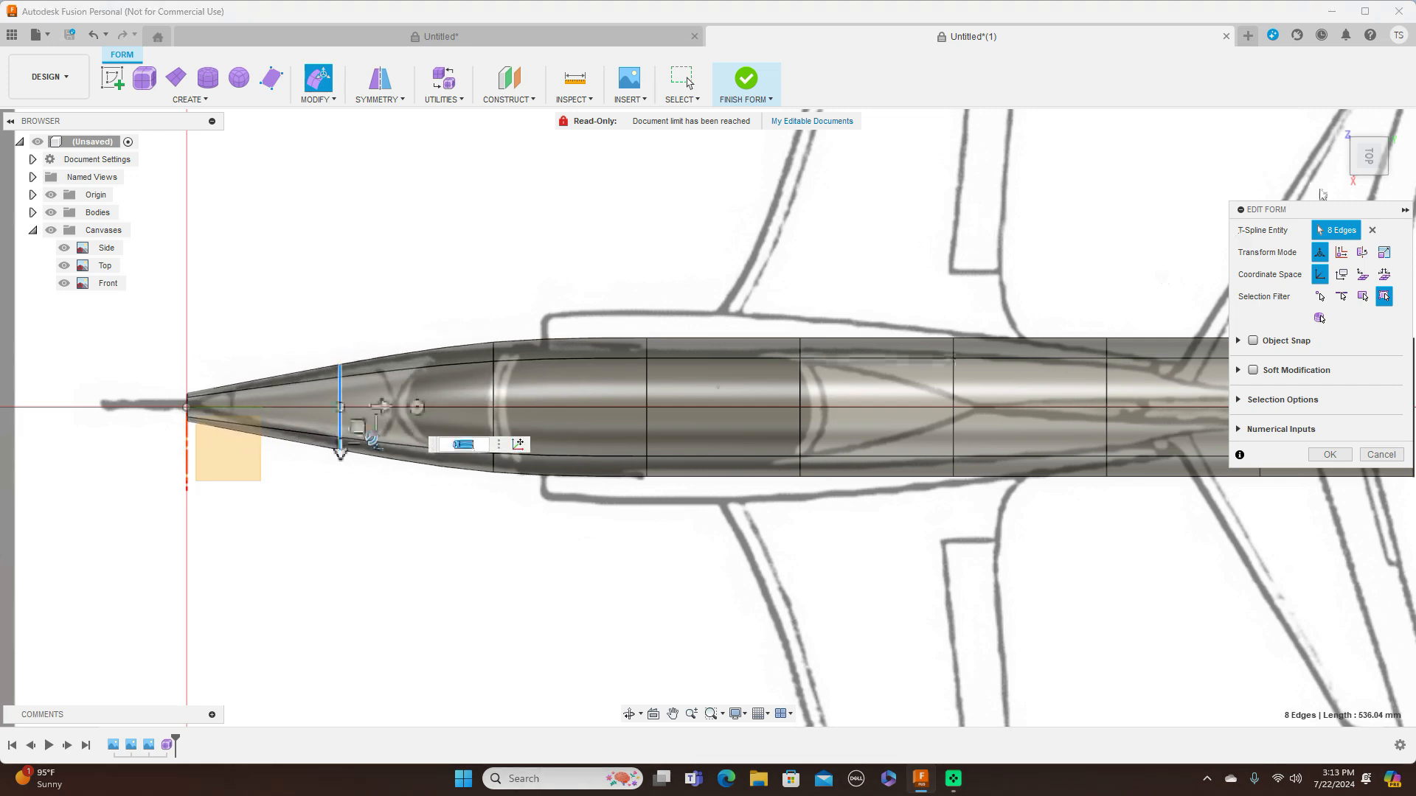
{"action": "left_click", "coordinate": [1370, 185]}
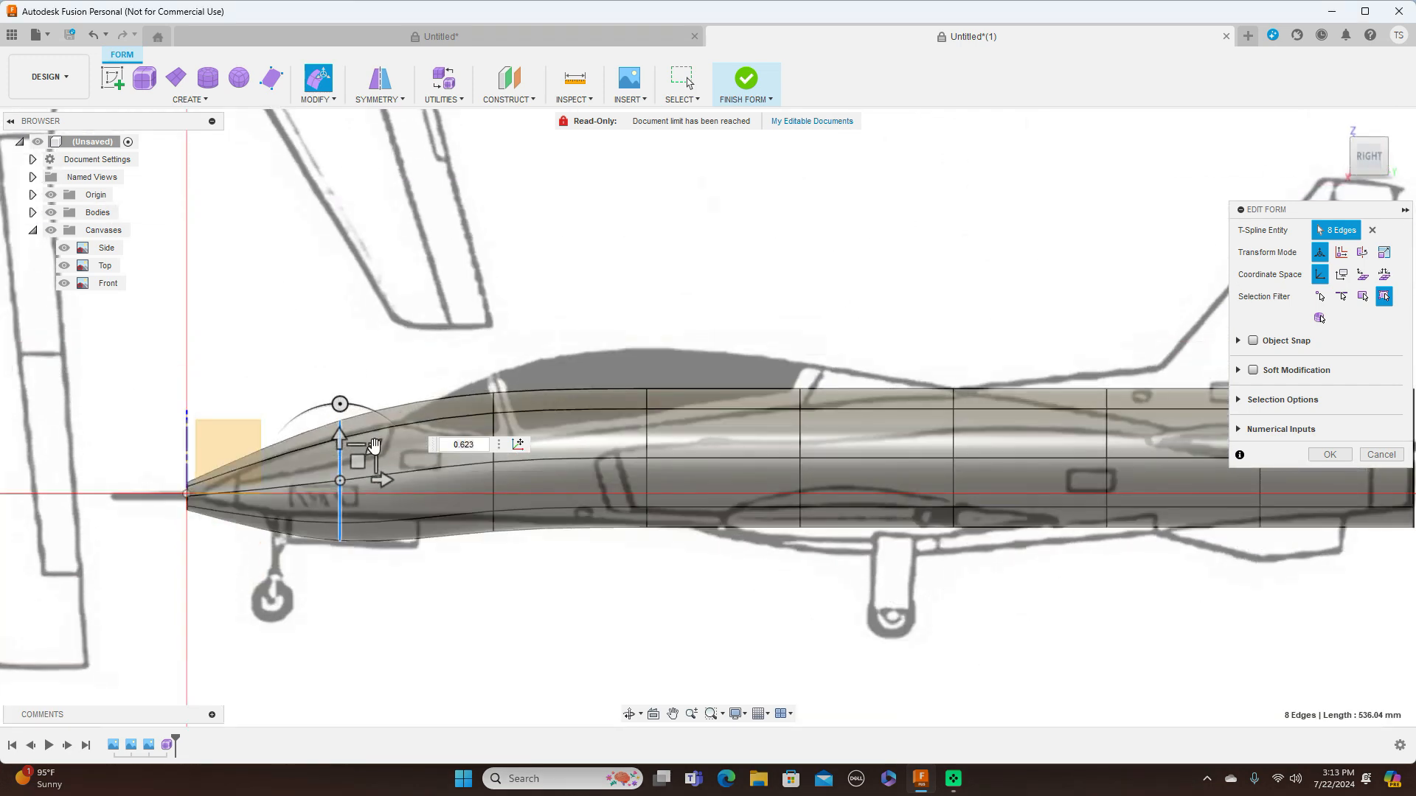
{"action": "left_click_drag", "start_coordinate": [374, 448], "coordinate": [356, 450]}
{"action": "type", "text": "0.65"}
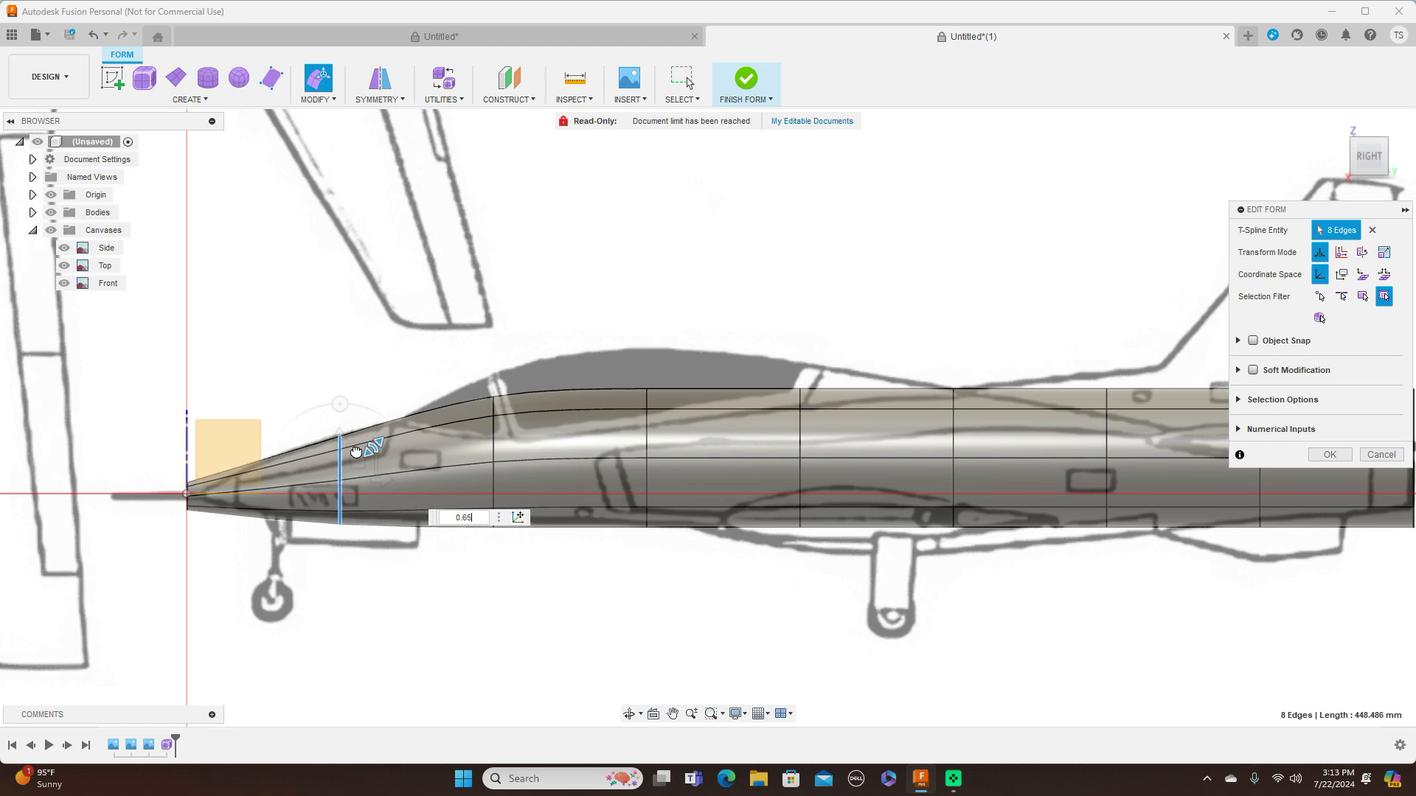
{"action": "key", "text": "Return"}
Raise the first ring behind the nose by about 8.5 mm, shift it about 1.2 mm toward the nose, and finish Edit Form
{"action": "left_click_drag", "start_coordinate": [359, 464], "coordinate": [359, 461]}
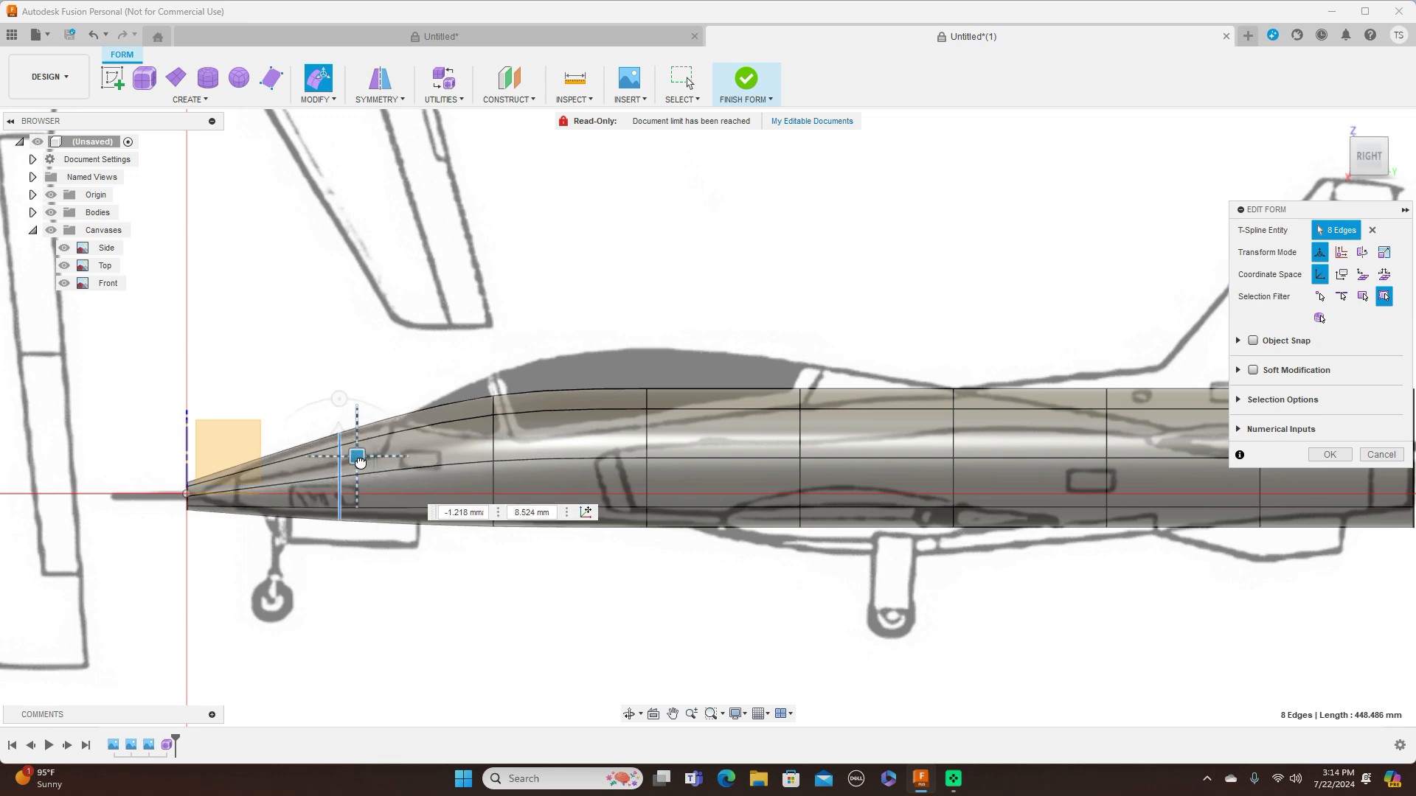
{"action": "scroll", "coordinate": [273, 479], "scroll_direction": "up", "scroll_amount": 2}
{"action": "scroll", "coordinate": [274, 476], "scroll_direction": "up", "scroll_amount": 2}
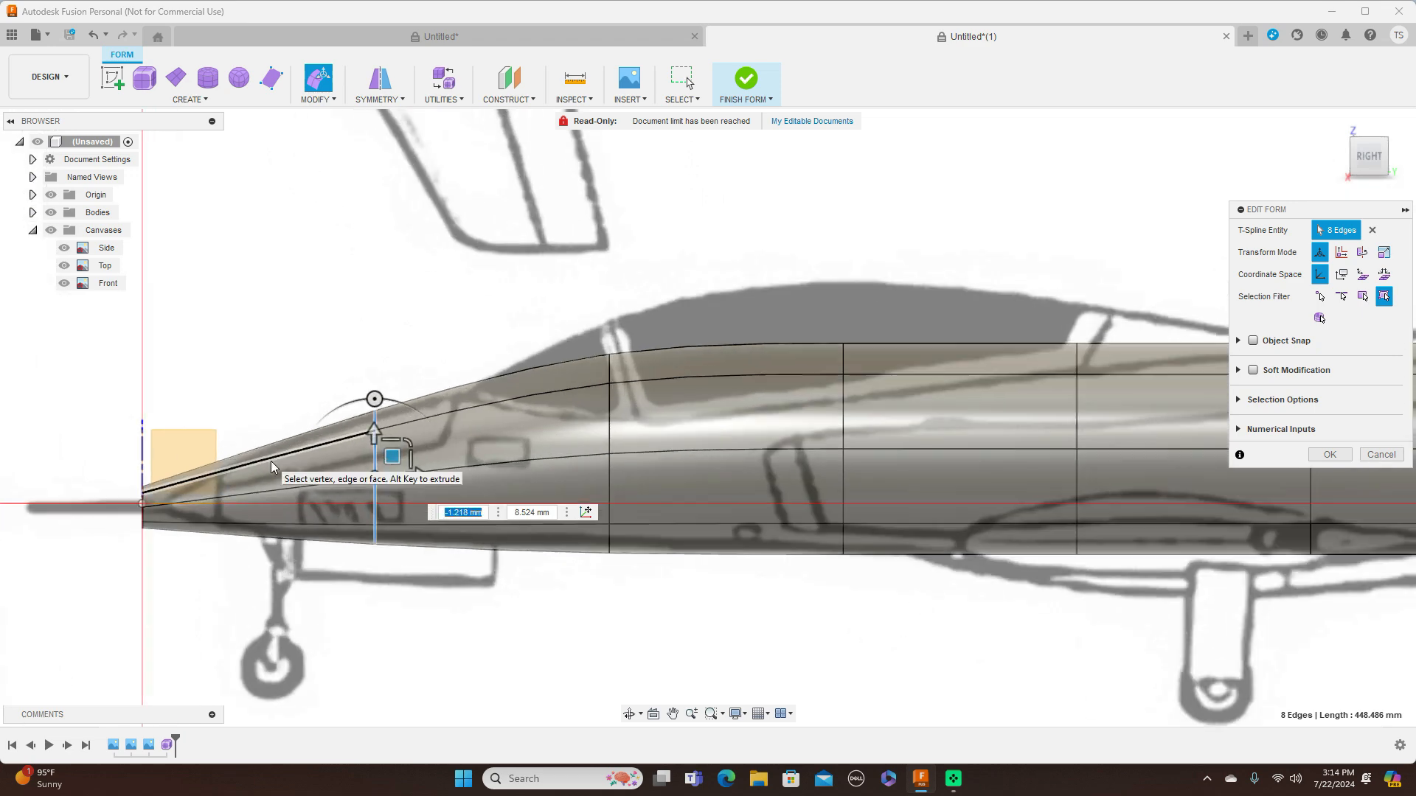
{"action": "scroll", "coordinate": [273, 462], "scroll_direction": "down", "scroll_amount": 3}
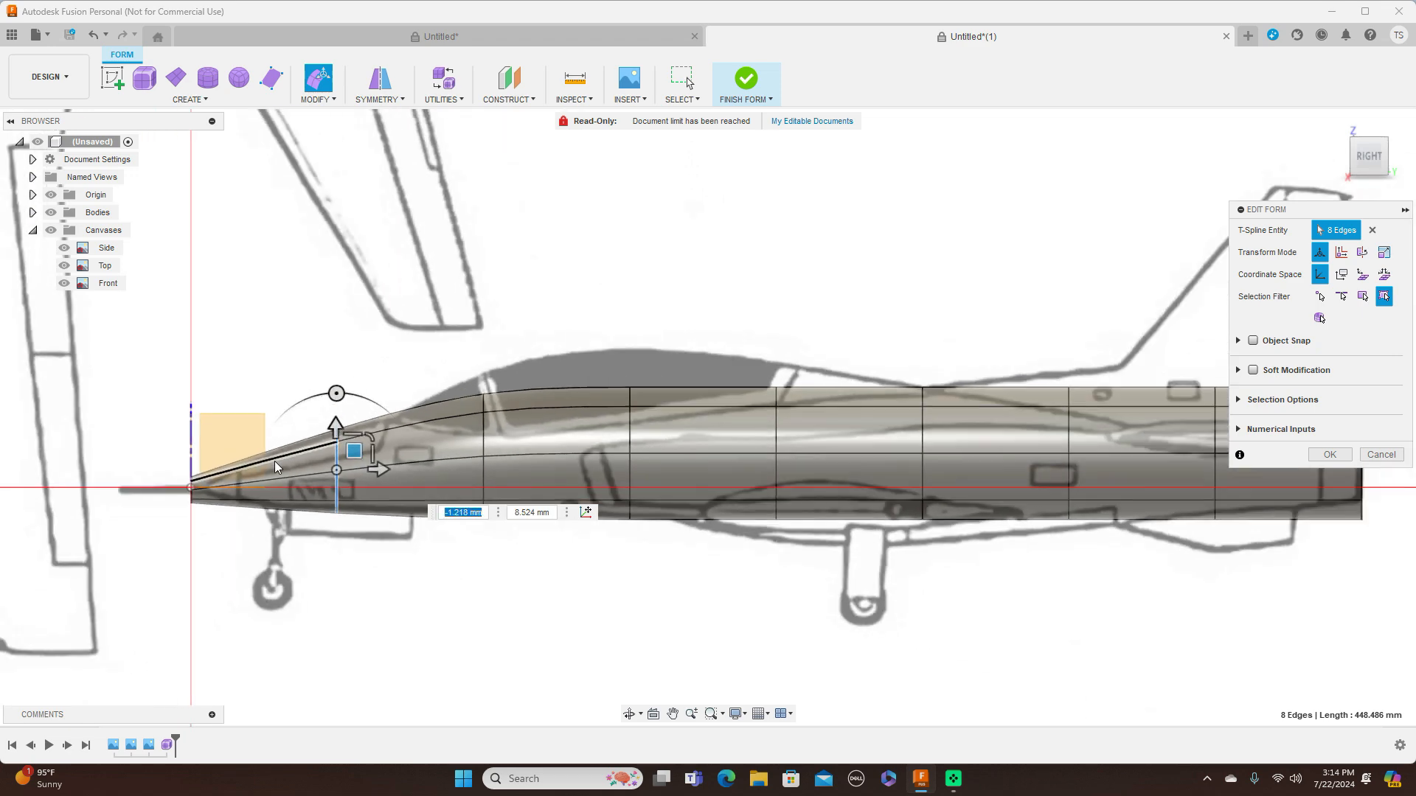
{"action": "left_click", "coordinate": [1341, 459]}
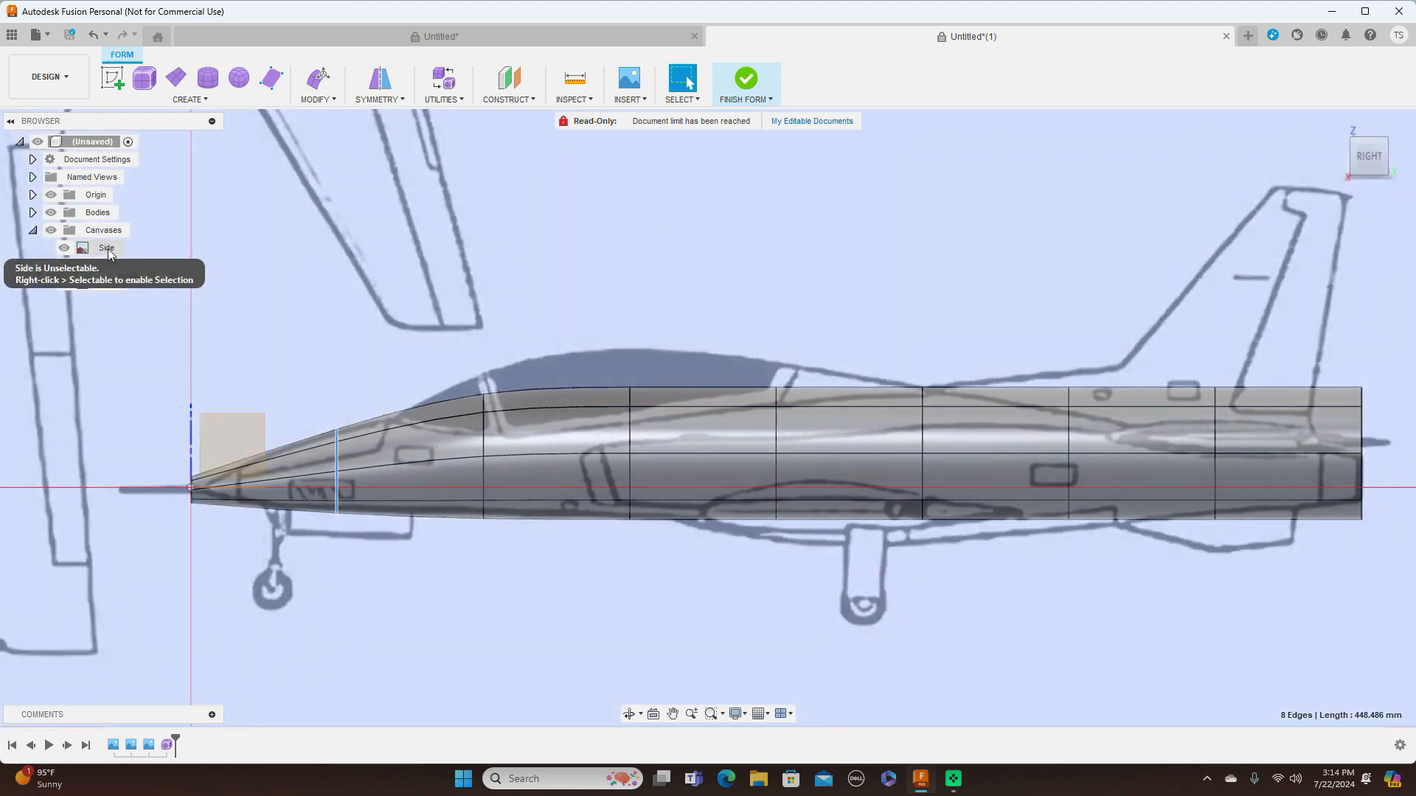
Edit the Side canvas, offsetting it by -21.752 mm in X and 1.813 mm in Y to align it with the fuselage
{"action": "right_click", "coordinate": [109, 250]}
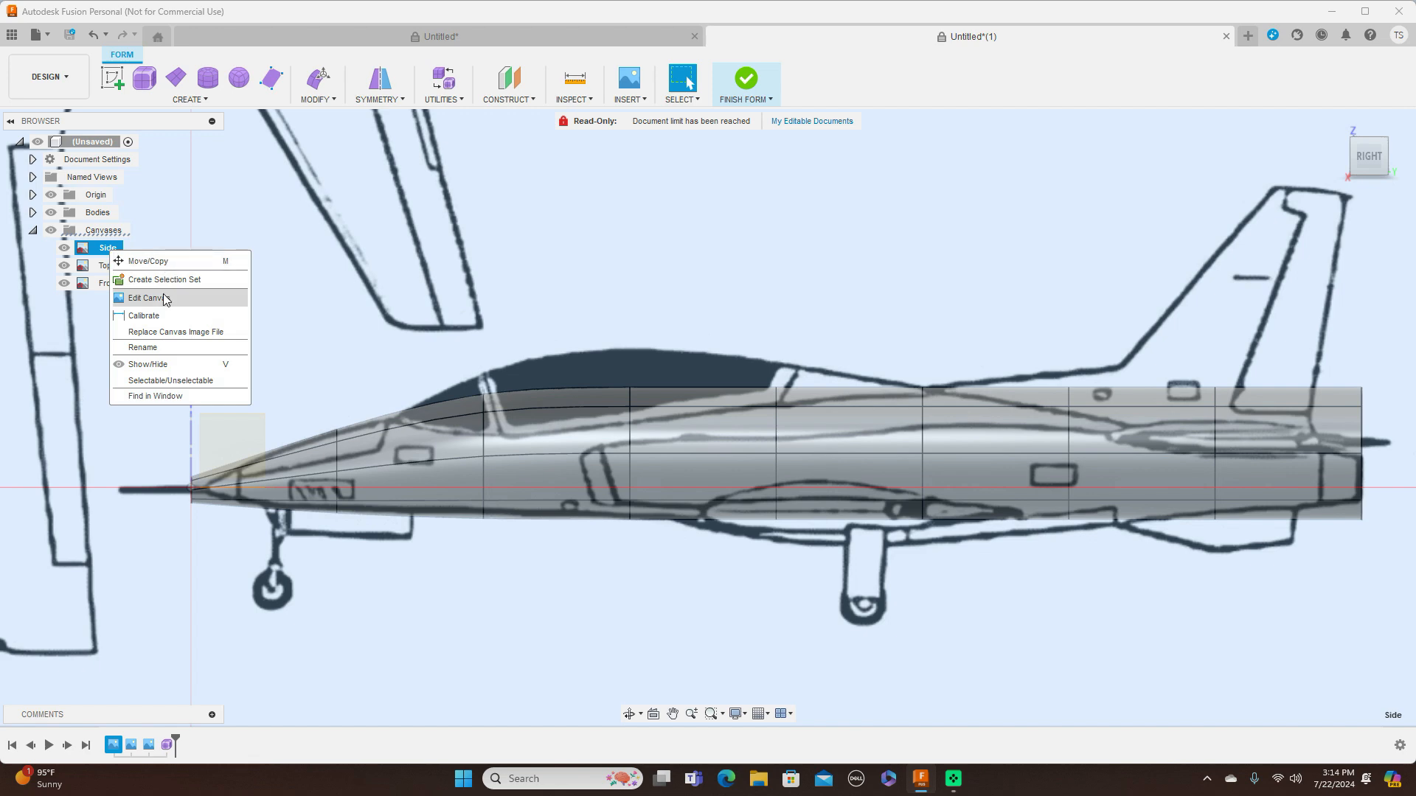
{"action": "left_click", "coordinate": [164, 298]}
{"action": "scroll", "coordinate": [557, 339], "scroll_direction": "down", "scroll_amount": 4}
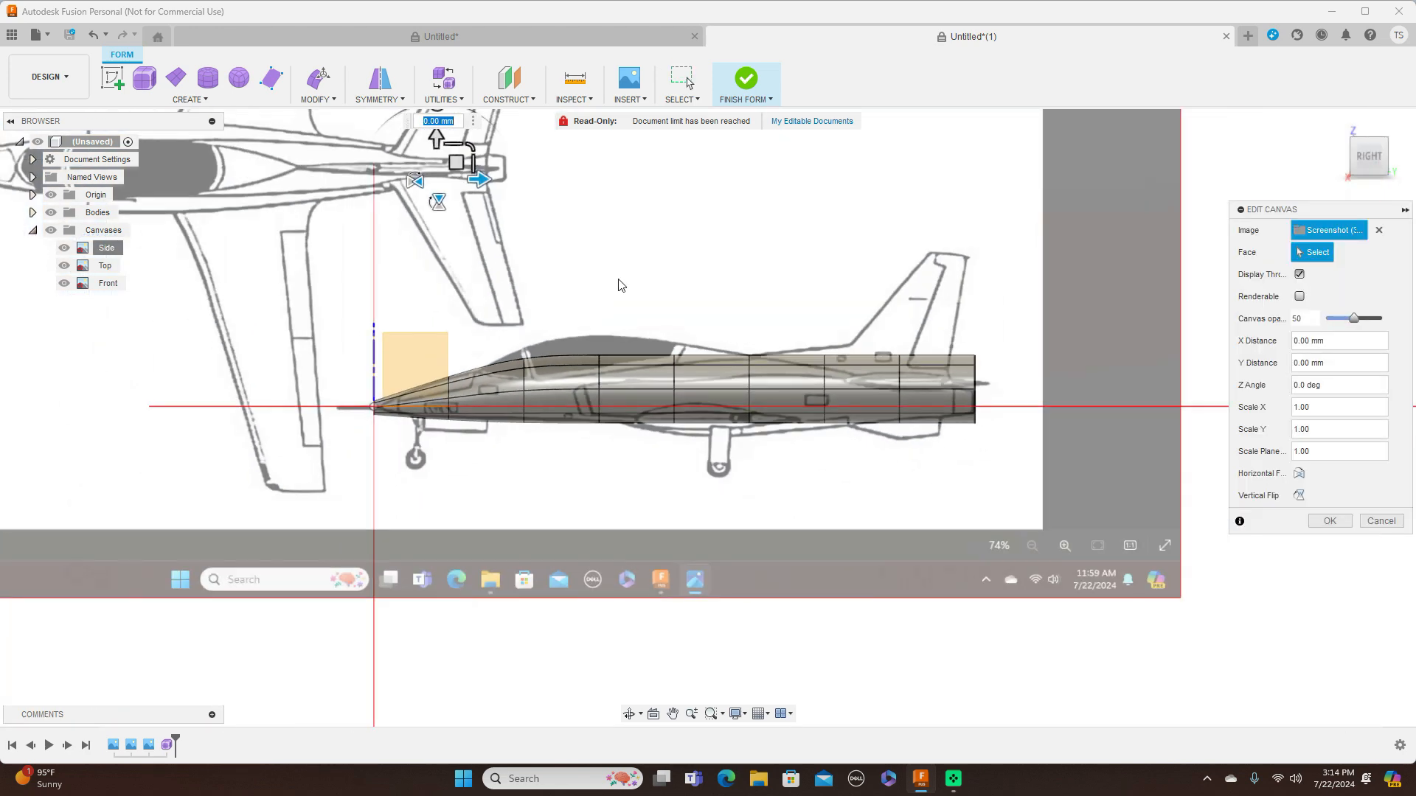
{"action": "middle_click_drag", "start_coordinate": [650, 240], "coordinate": [709, 355]}
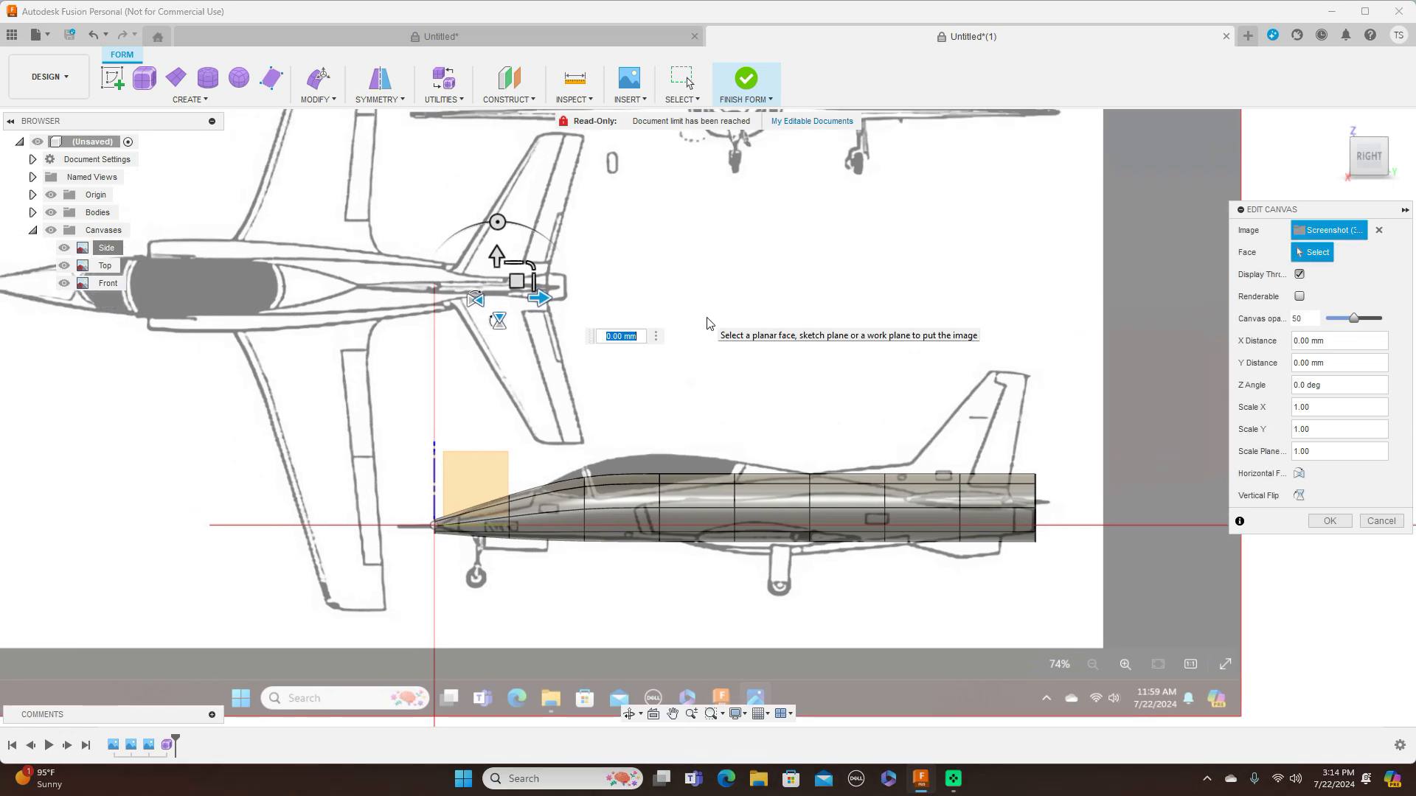
{"action": "scroll", "coordinate": [643, 300], "scroll_direction": "up", "scroll_amount": 3}
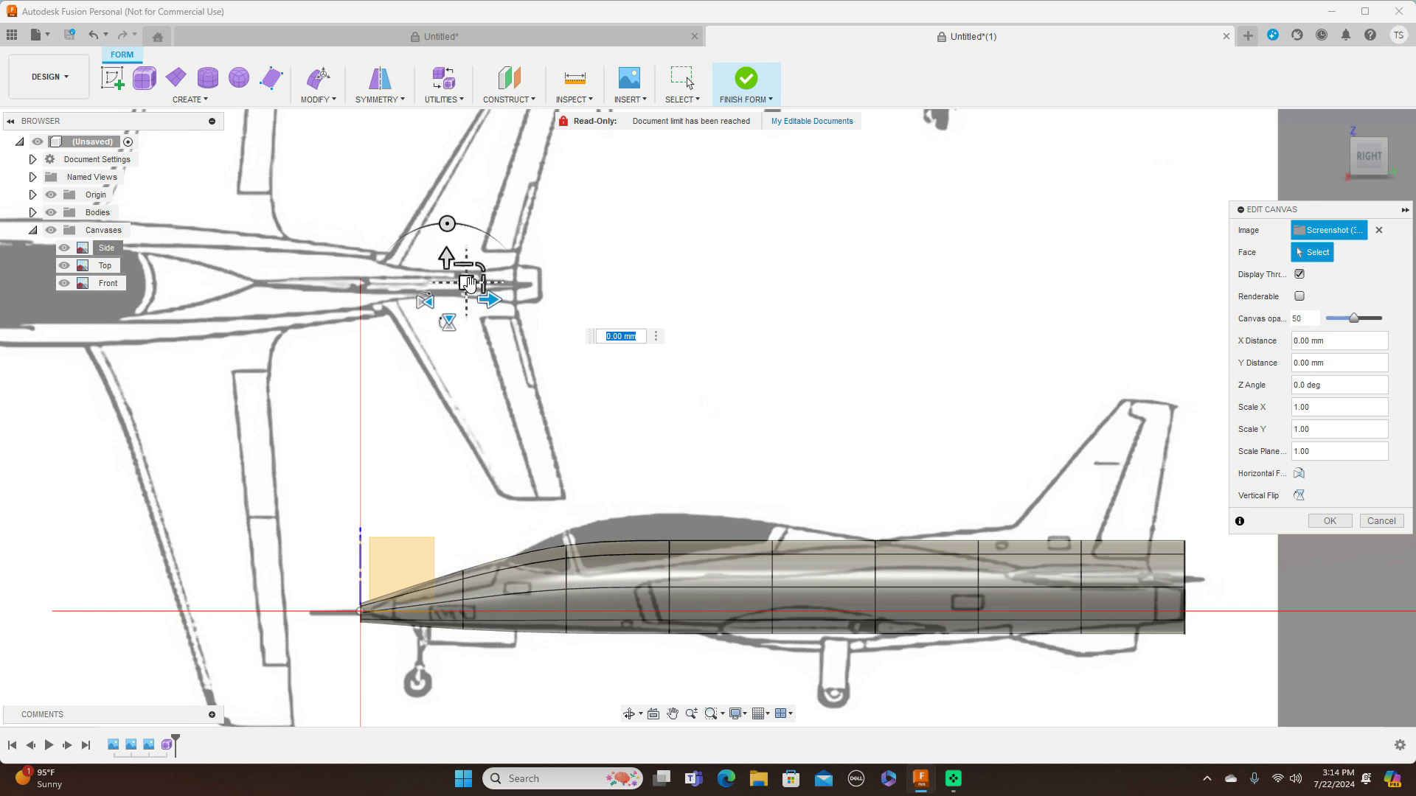
{"action": "left_click_drag", "start_coordinate": [469, 285], "coordinate": [458, 283]}
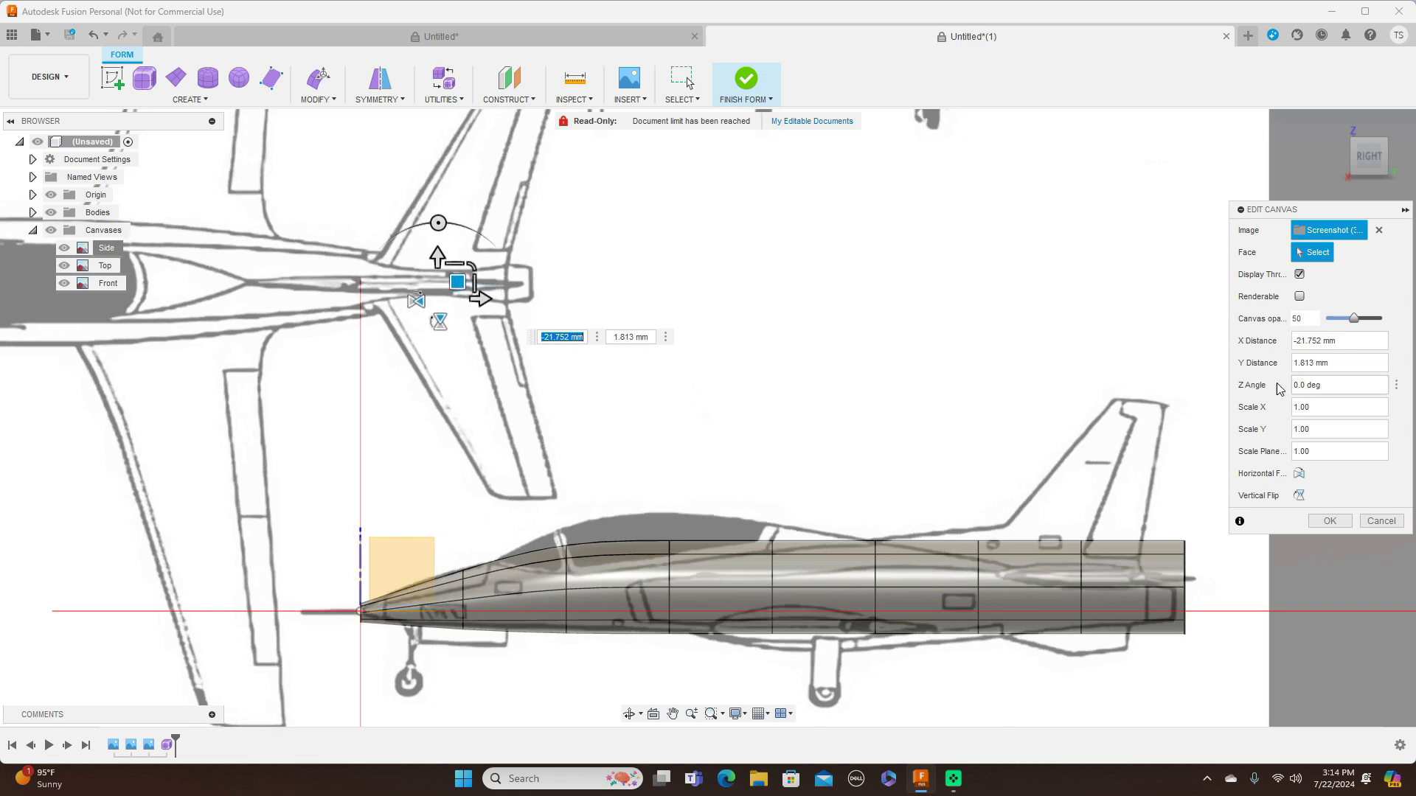
{"action": "left_click", "coordinate": [1365, 127]}
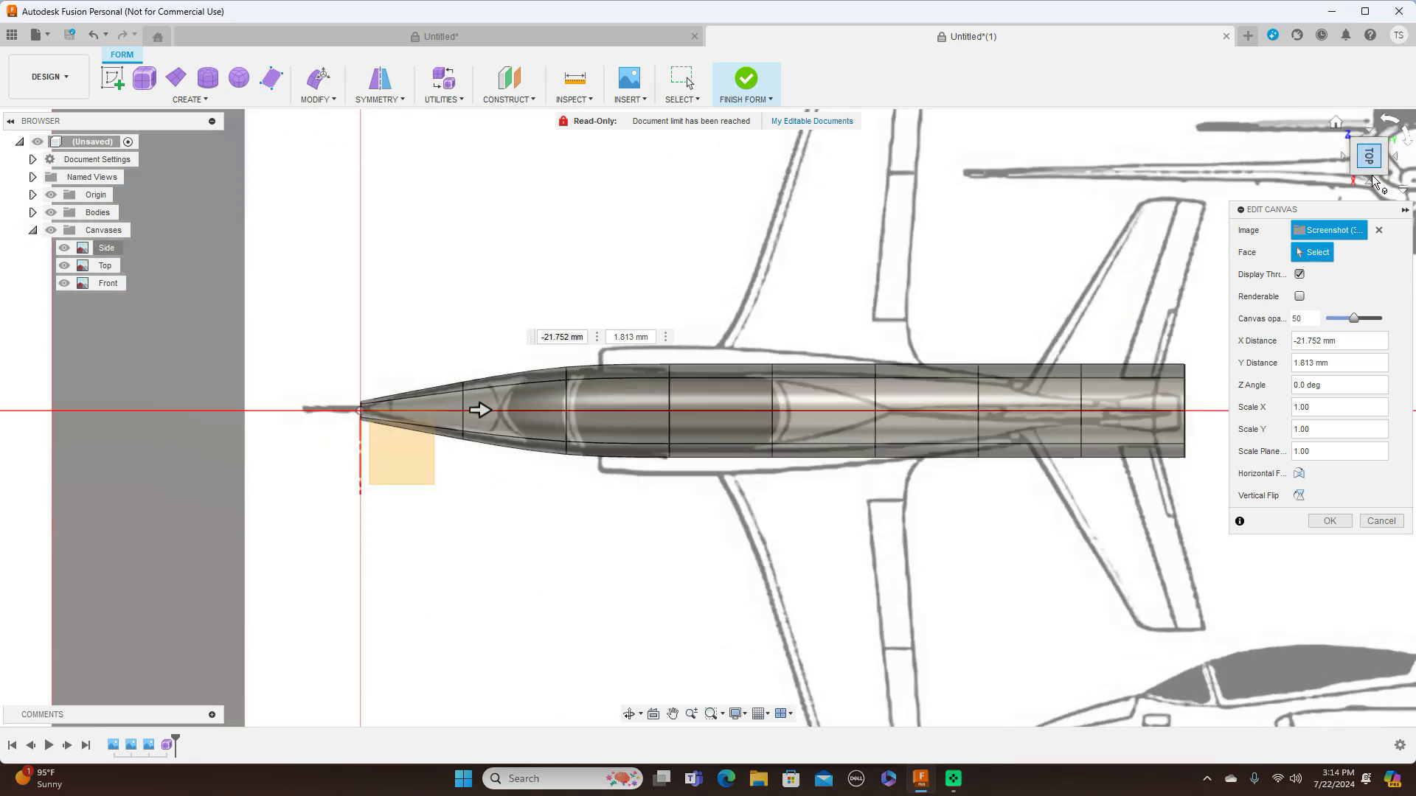
{"action": "left_click", "coordinate": [1370, 187]}
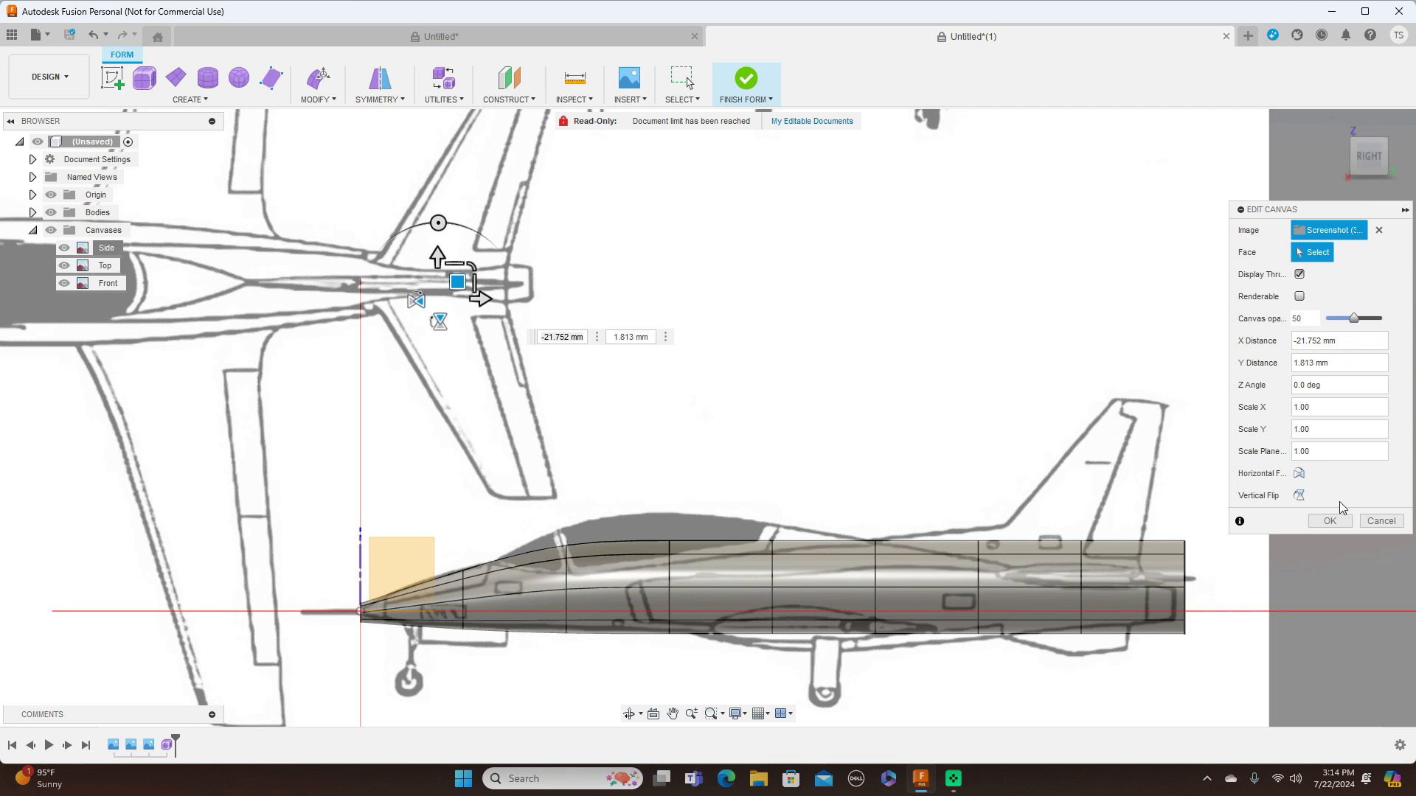
{"action": "left_click", "coordinate": [1330, 521]}
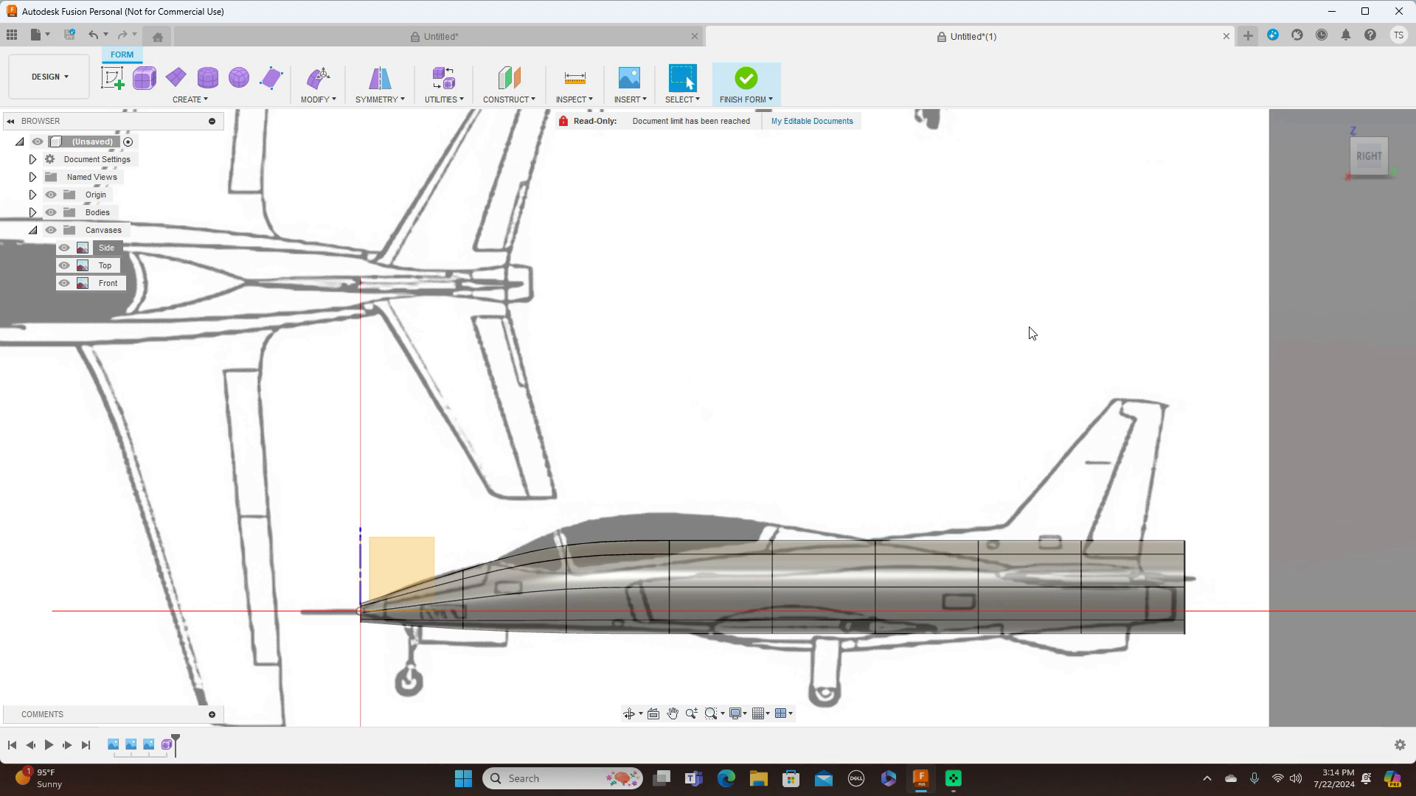
With Edit Form, raise the first edge ring behind the nose by about 8.4 mm to follow the shifted side profile
{"action": "scroll", "coordinate": [1029, 333], "scroll_direction": "up", "scroll_amount": 2}
{"action": "scroll", "coordinate": [1033, 361], "scroll_direction": "down", "scroll_amount": 2}
{"action": "middle_click_drag", "start_coordinate": [1034, 379], "coordinate": [1075, 238]}
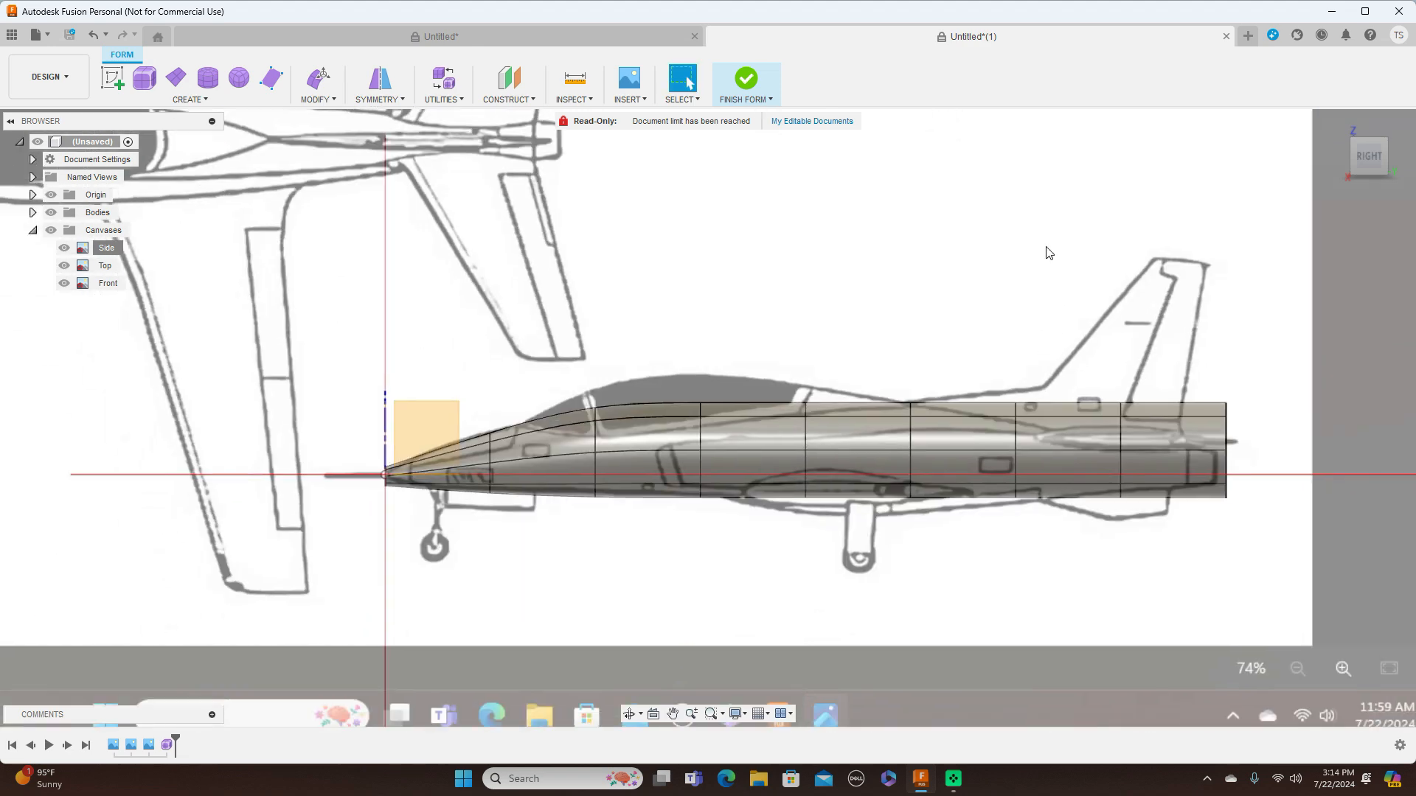
{"action": "scroll", "coordinate": [847, 372], "scroll_direction": "up", "scroll_amount": 1}
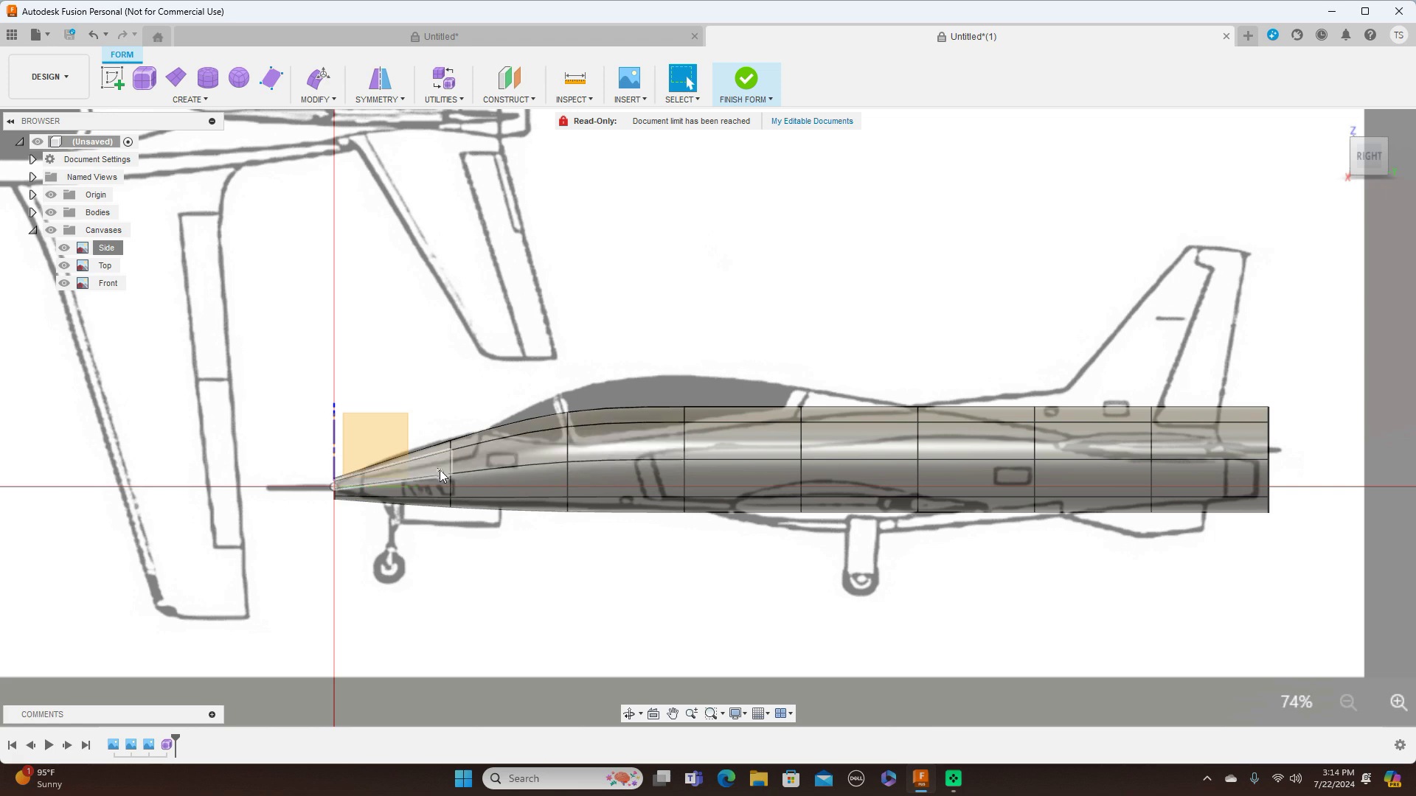
{"action": "scroll", "coordinate": [440, 470], "scroll_direction": "up", "scroll_amount": 5}
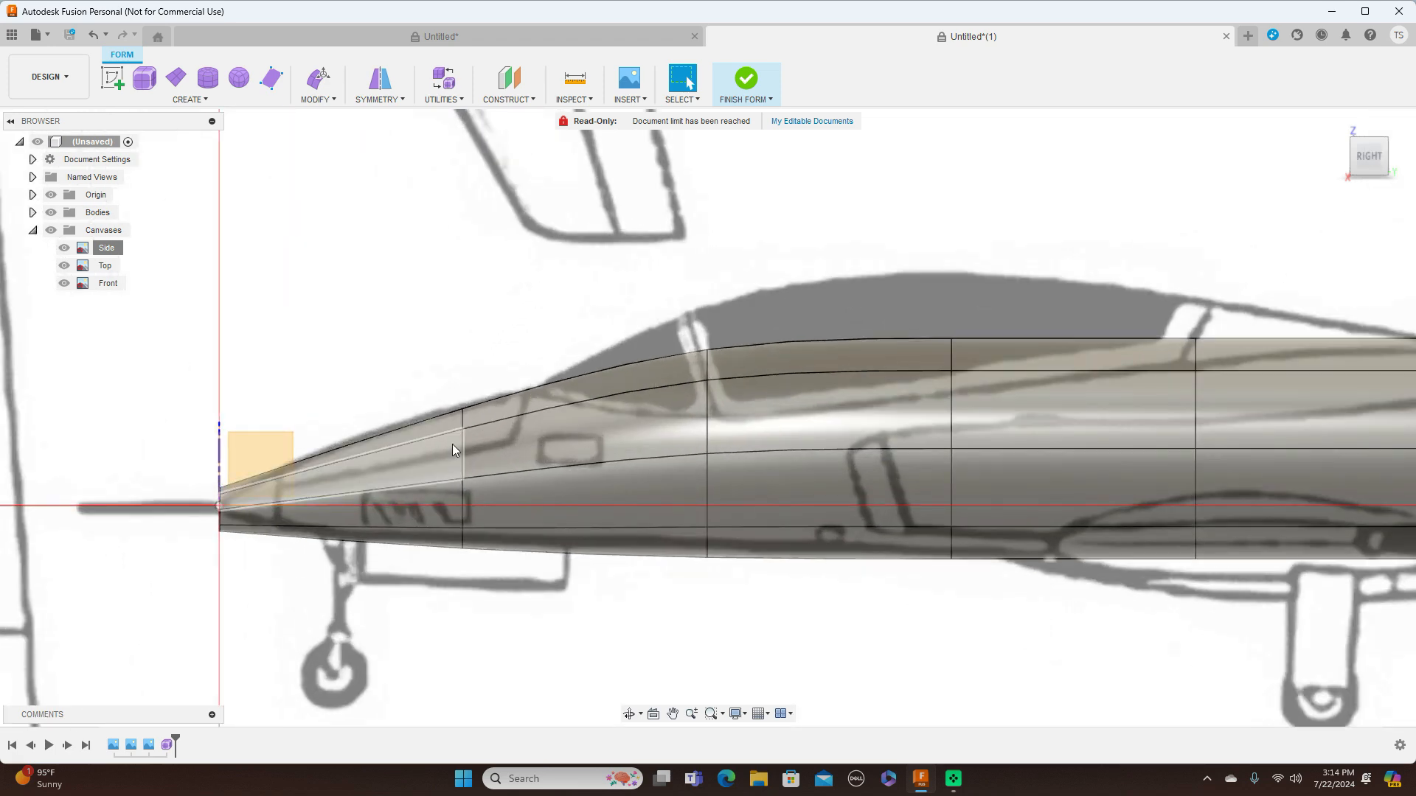
{"action": "double_click", "coordinate": [463, 443]}
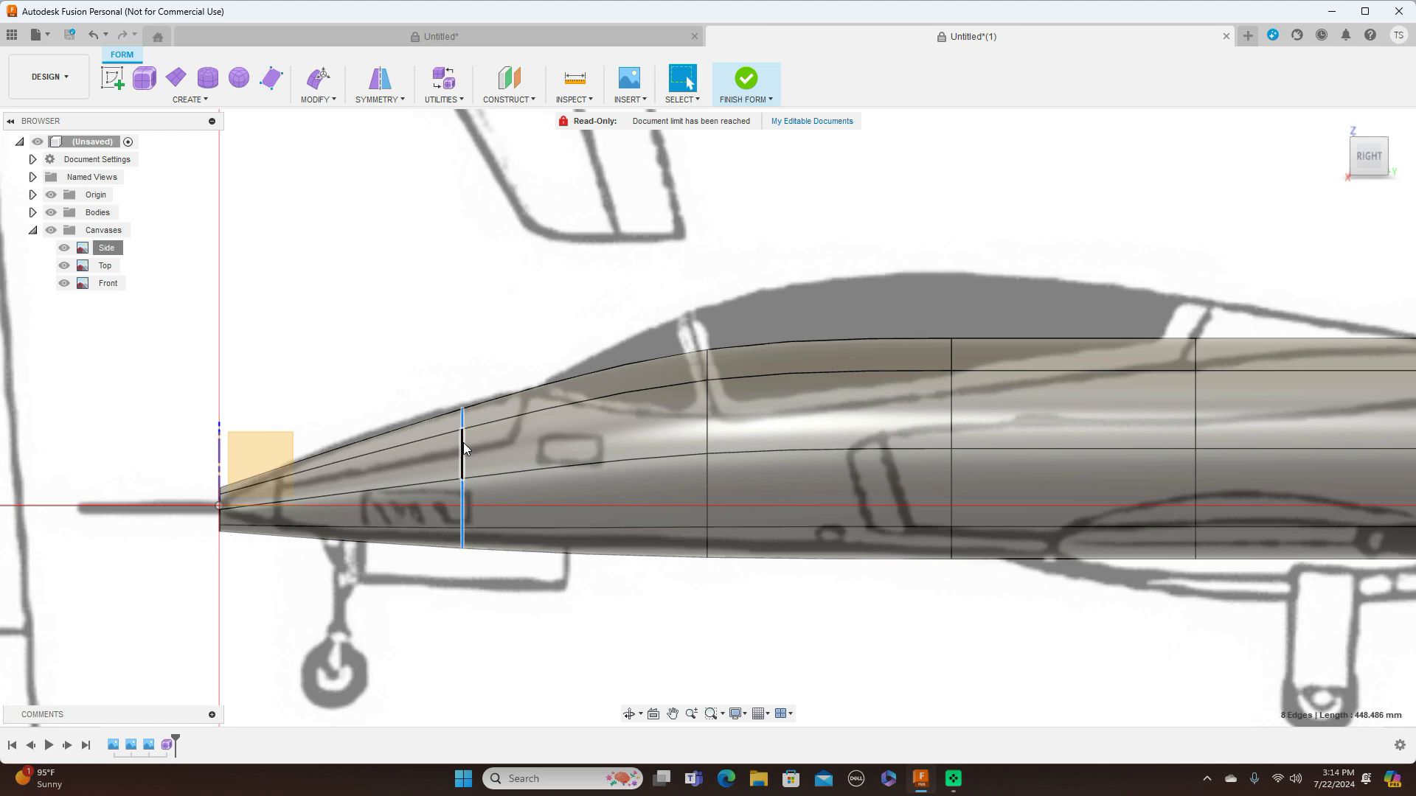
{"action": "right_click", "coordinate": [463, 442]}
{"action": "left_click", "coordinate": [524, 421]}
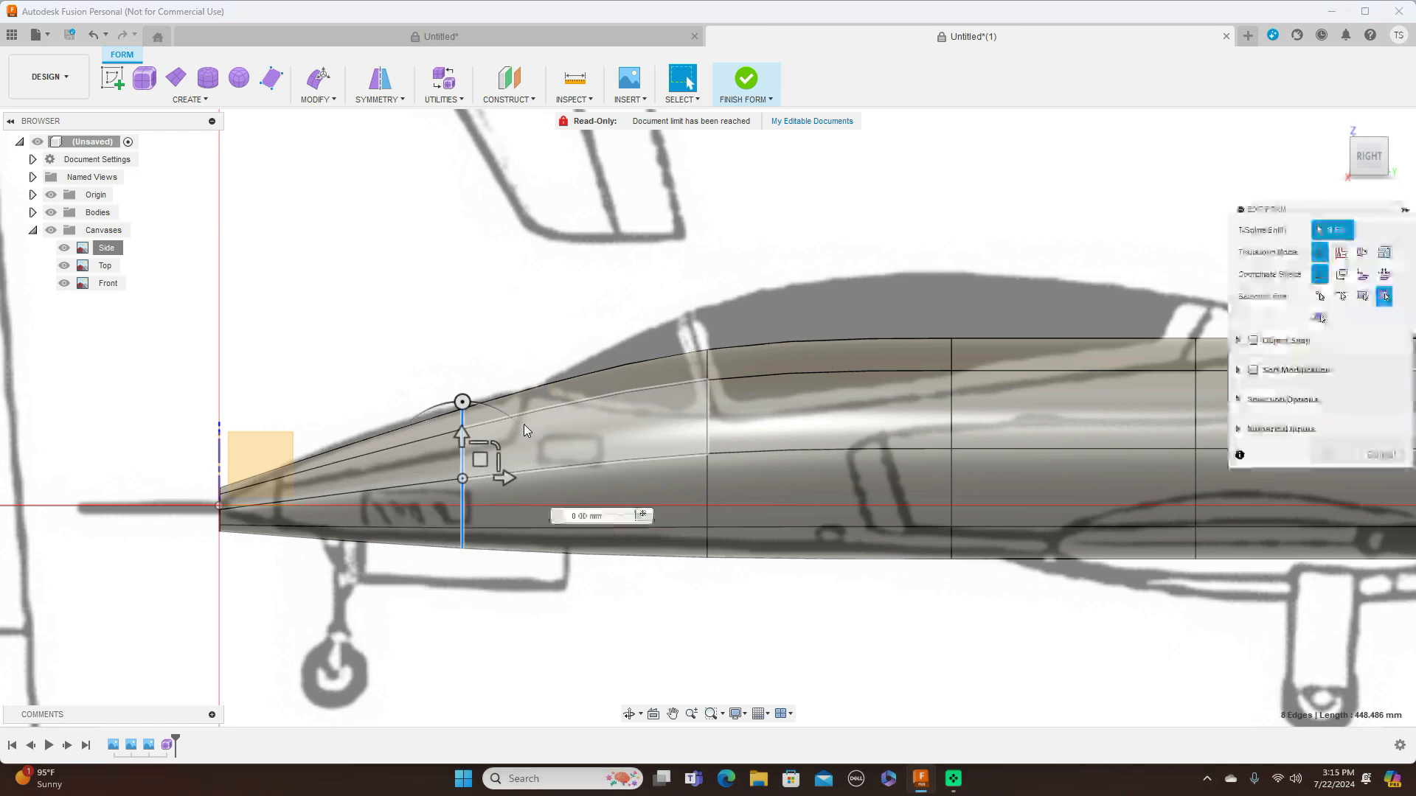
{"action": "left_click_drag", "start_coordinate": [483, 461], "coordinate": [483, 453]}
Shrink the nose-end ring in the side view and raise it about 6.1 mm to fit the nose outline
{"action": "scroll", "coordinate": [254, 476], "scroll_direction": "up", "scroll_amount": 1}
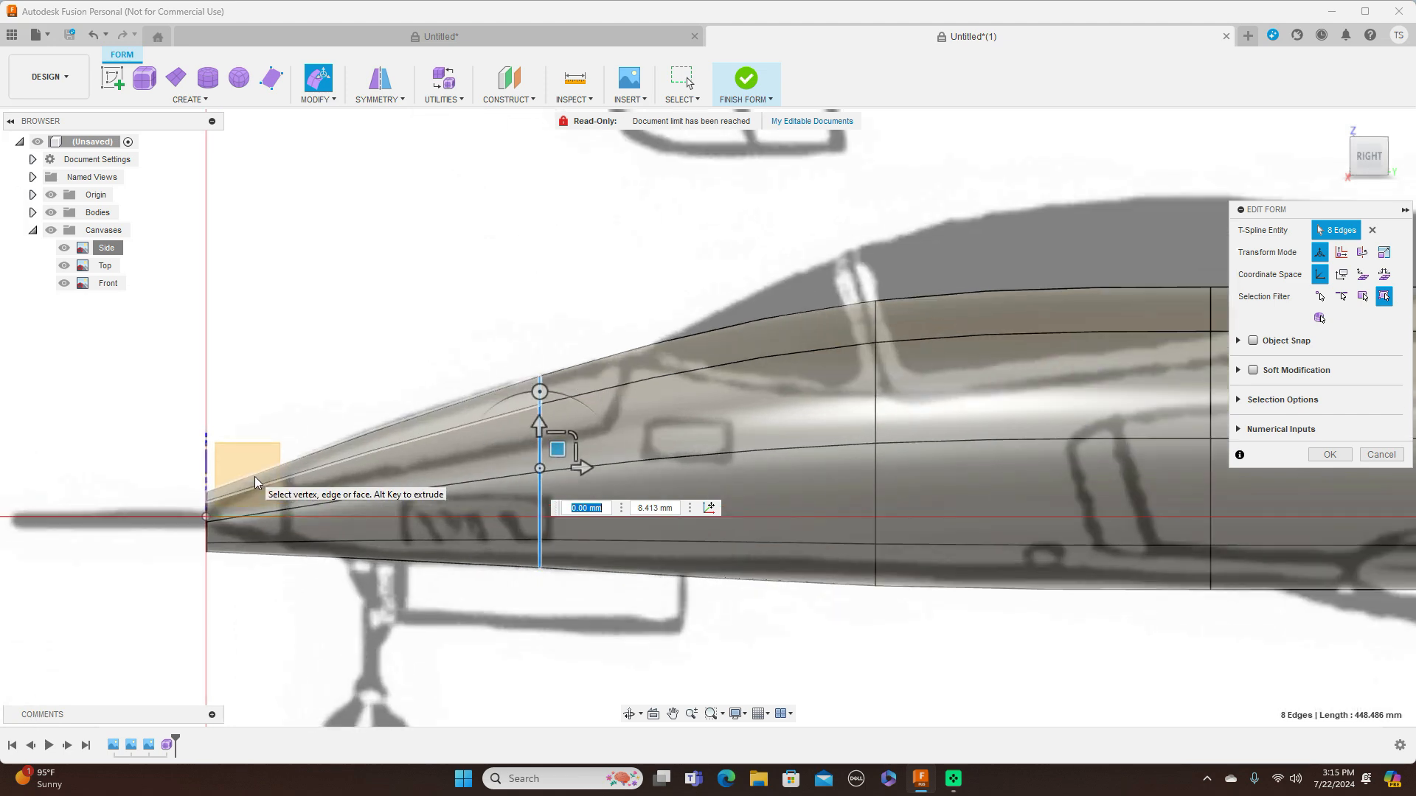
{"action": "scroll", "coordinate": [254, 477], "scroll_direction": "up", "scroll_amount": 1}
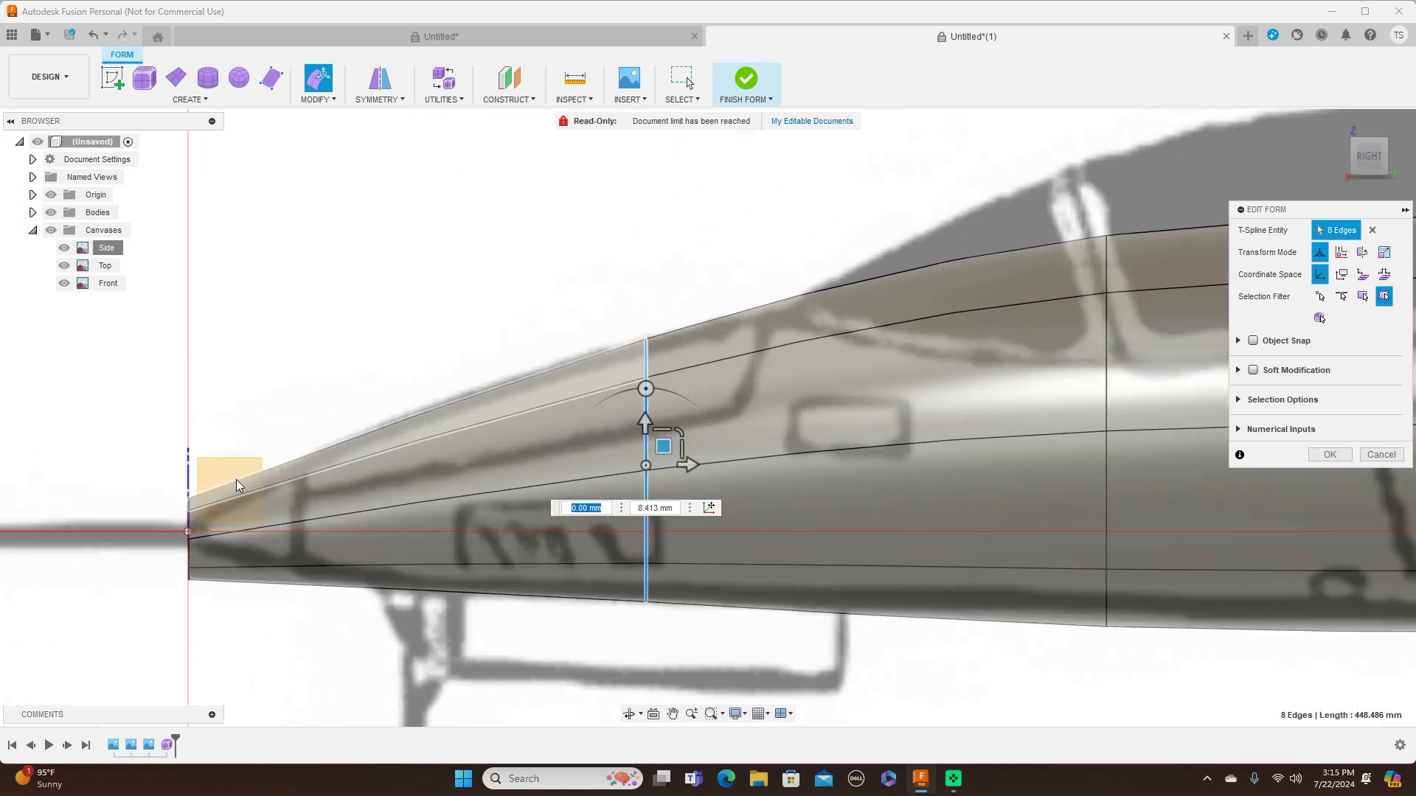
{"action": "double_click", "coordinate": [189, 563]}
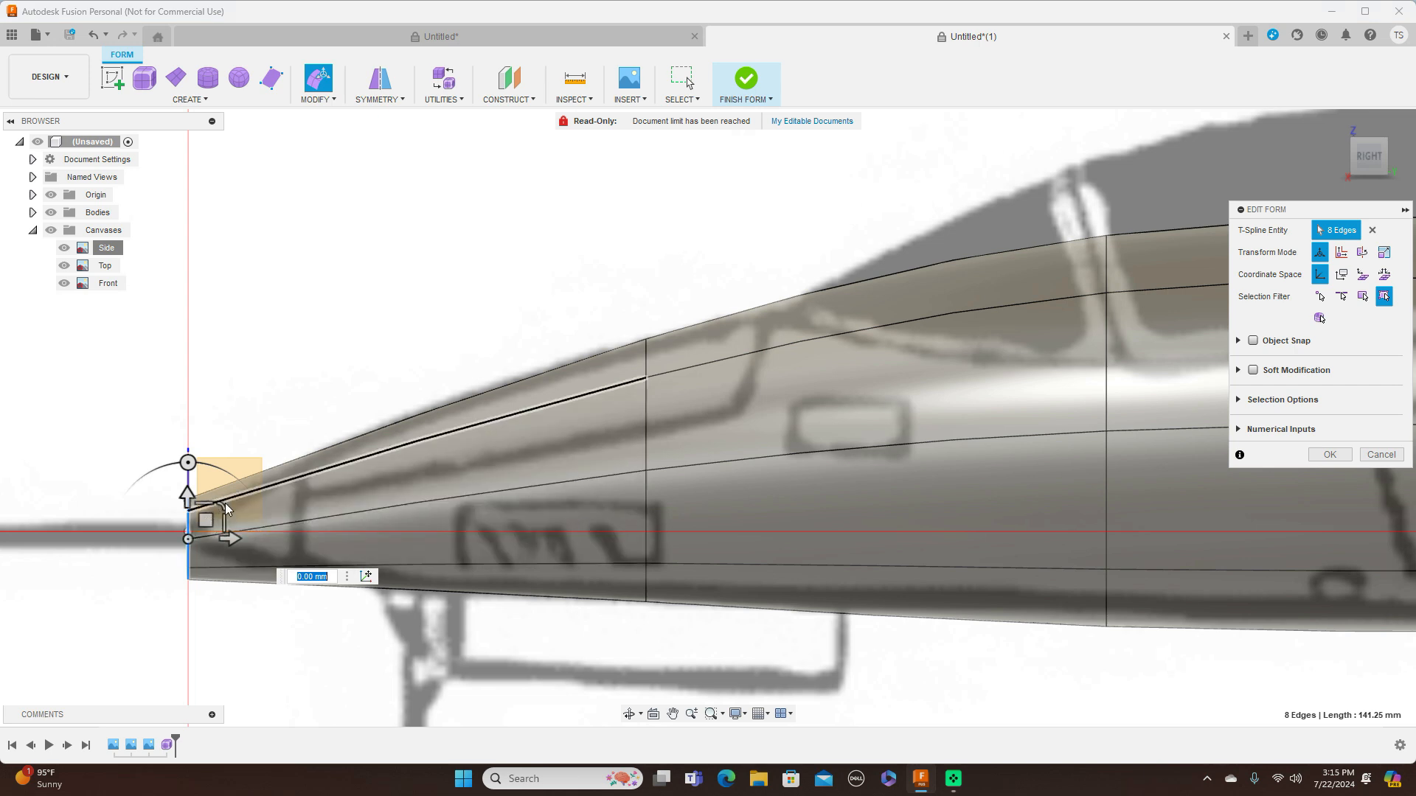
{"action": "left_click_drag", "start_coordinate": [219, 503], "coordinate": [206, 509]}
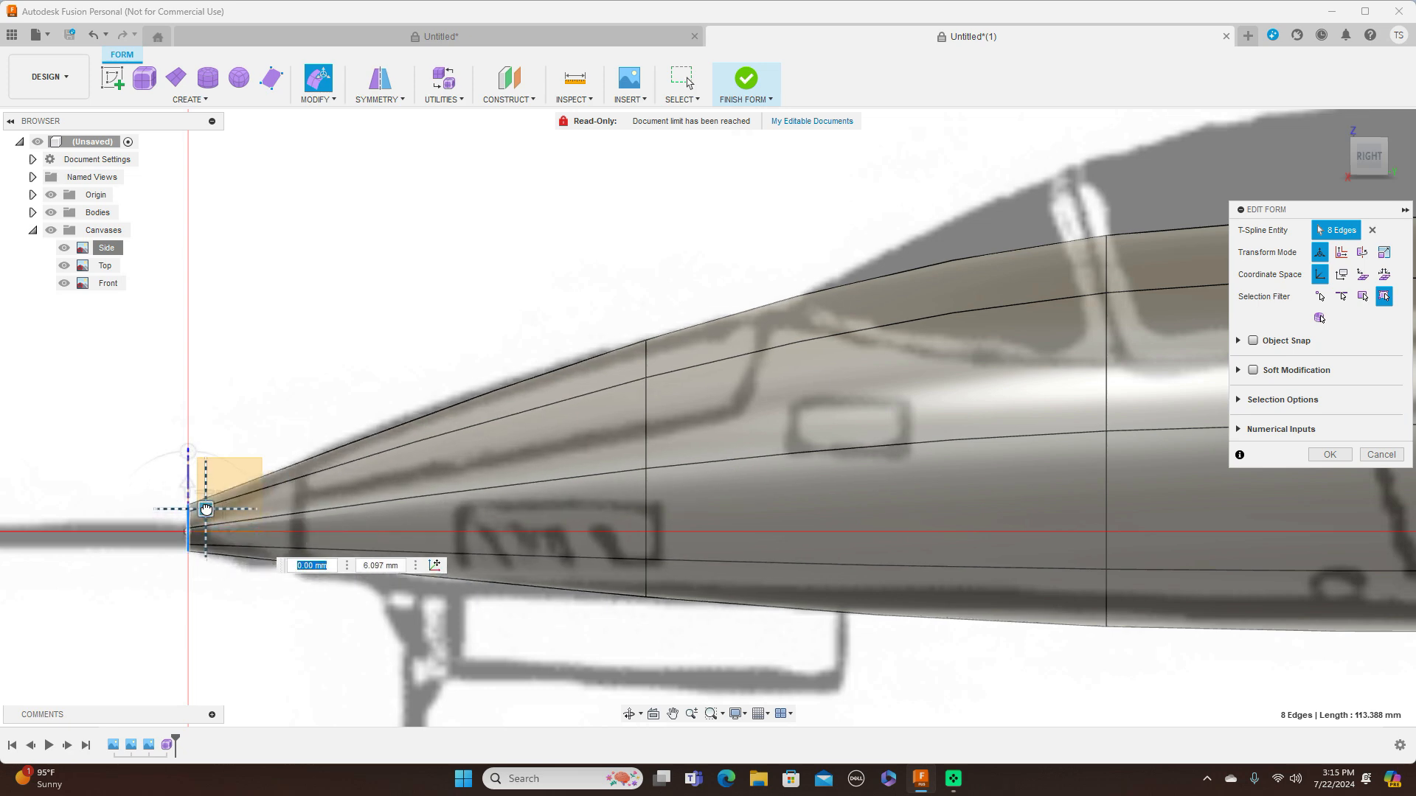
In the top view, scale the nose-end ring by about 0.52 to match the nose tip's width
{"action": "left_click", "coordinate": [1370, 132]}
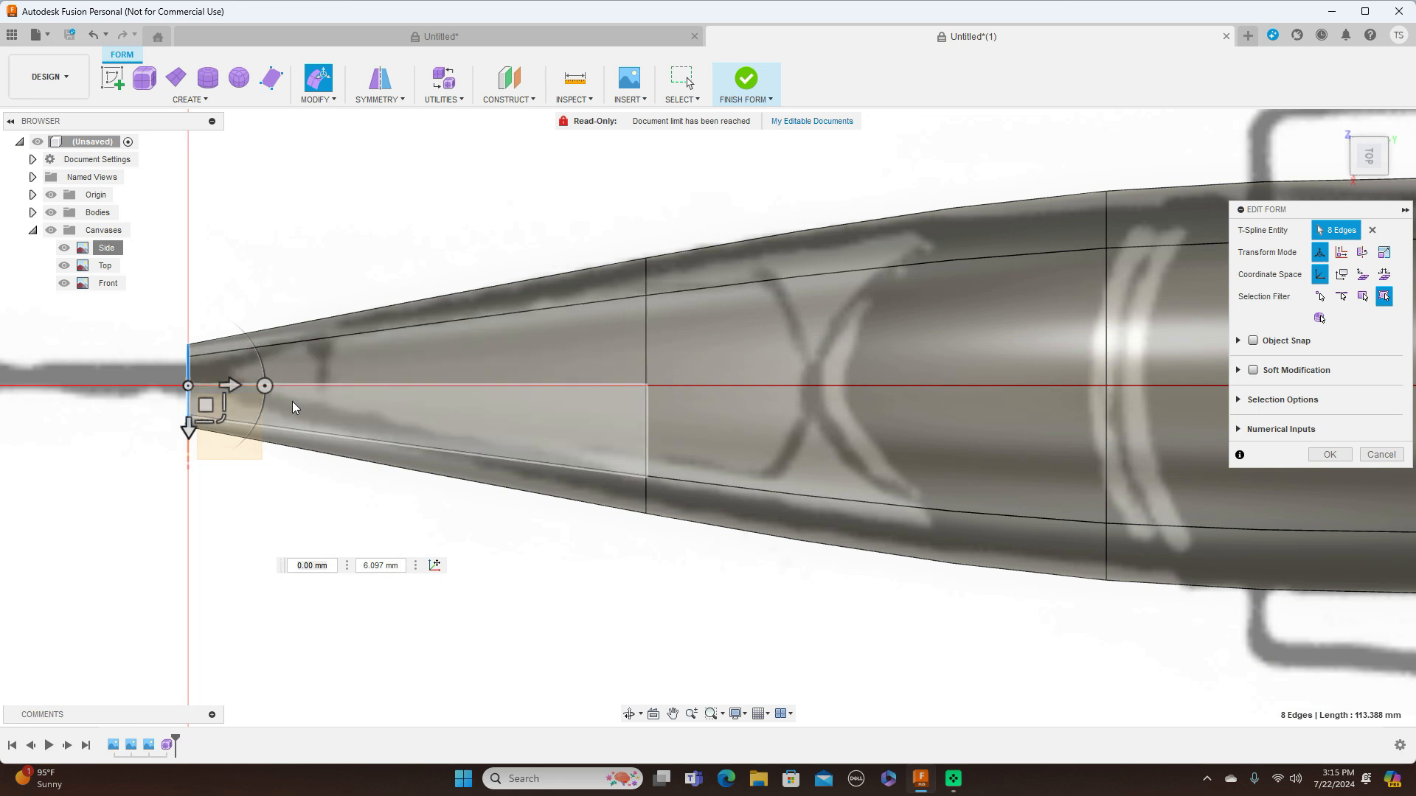
{"action": "left_click", "coordinate": [223, 420]}
{"action": "left_click_drag", "start_coordinate": [224, 420], "coordinate": [223, 387]}
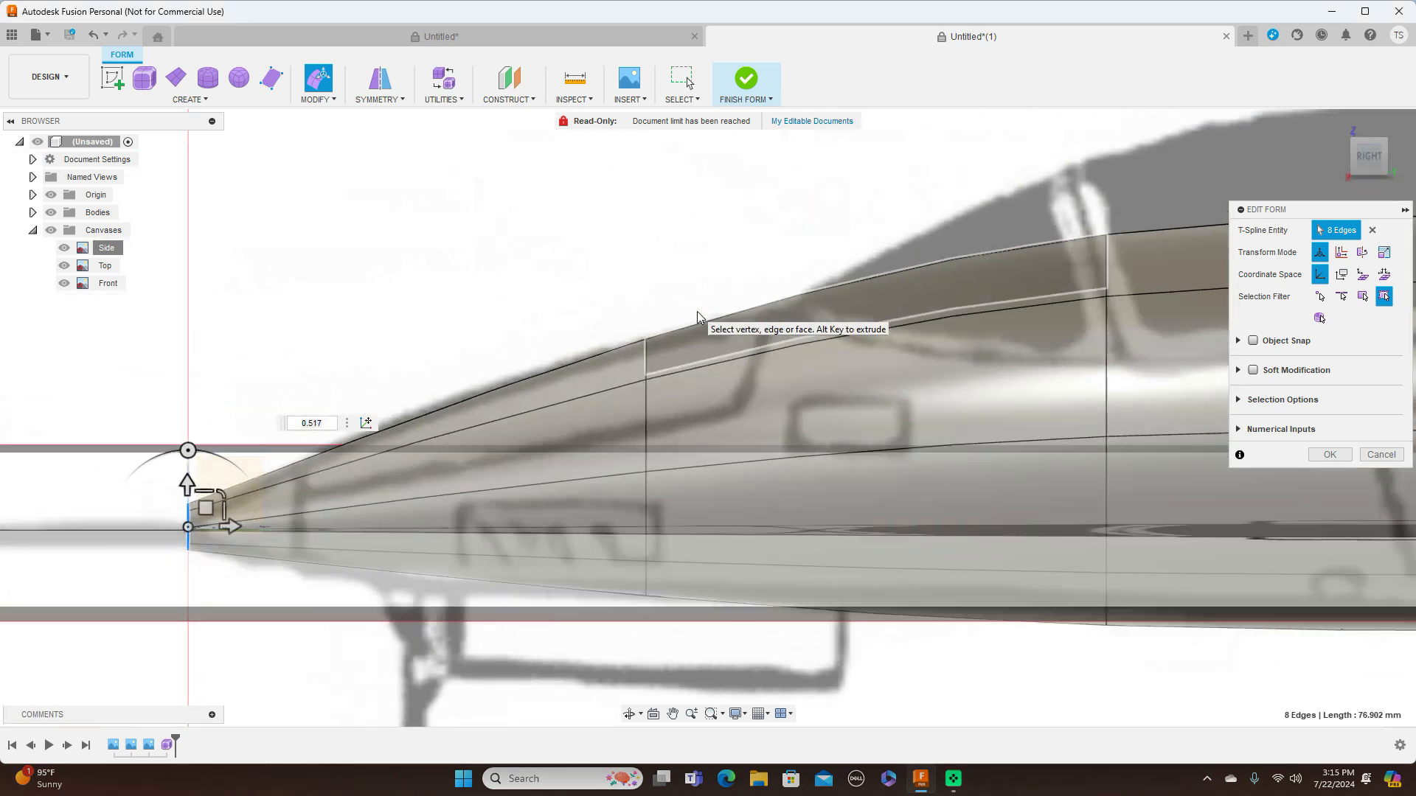
{"action": "scroll", "coordinate": [652, 554], "scroll_direction": "up", "scroll_amount": 2}
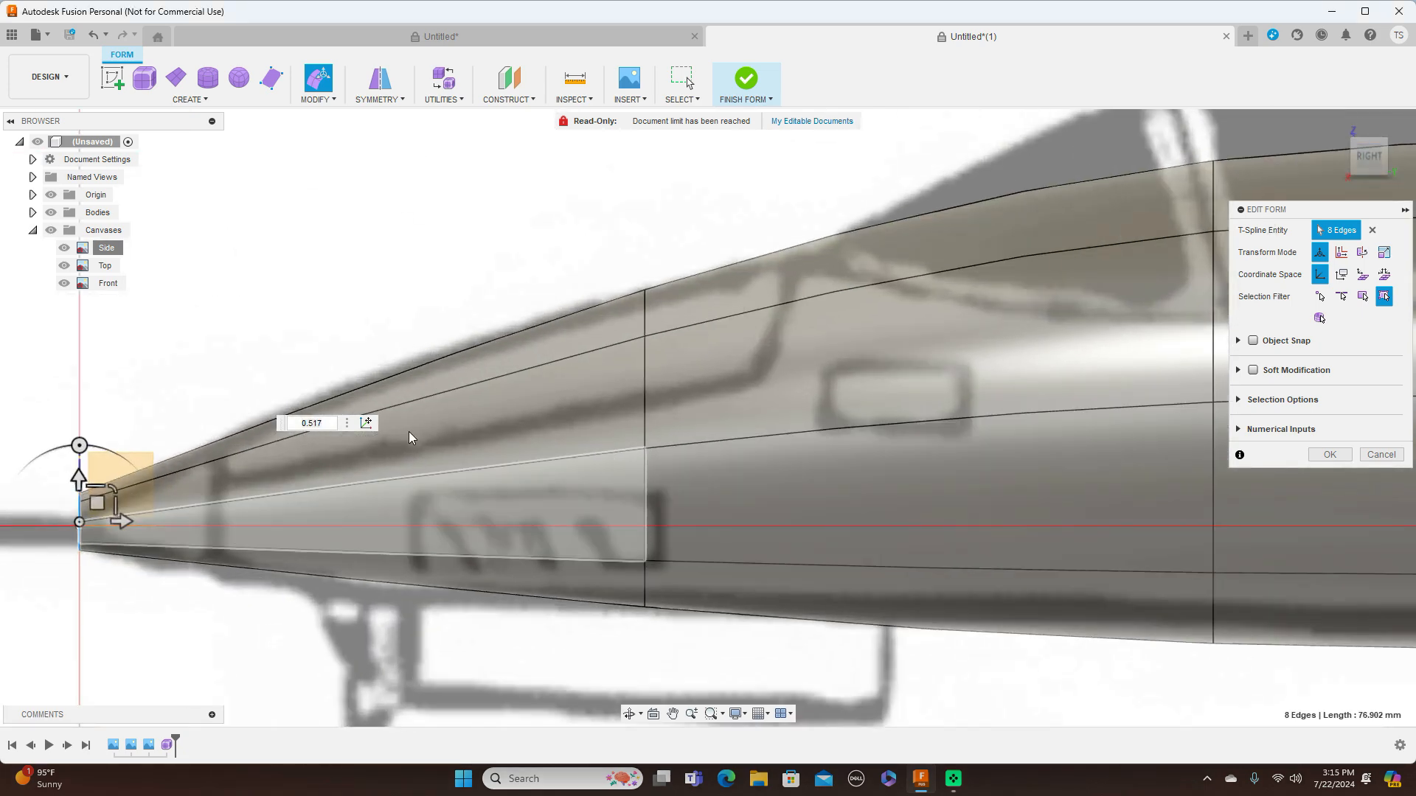
Insert an exact-mode edge ring at location 0.50 between the nose tip and the first ring behind it
{"action": "double_click", "coordinate": [647, 384]}
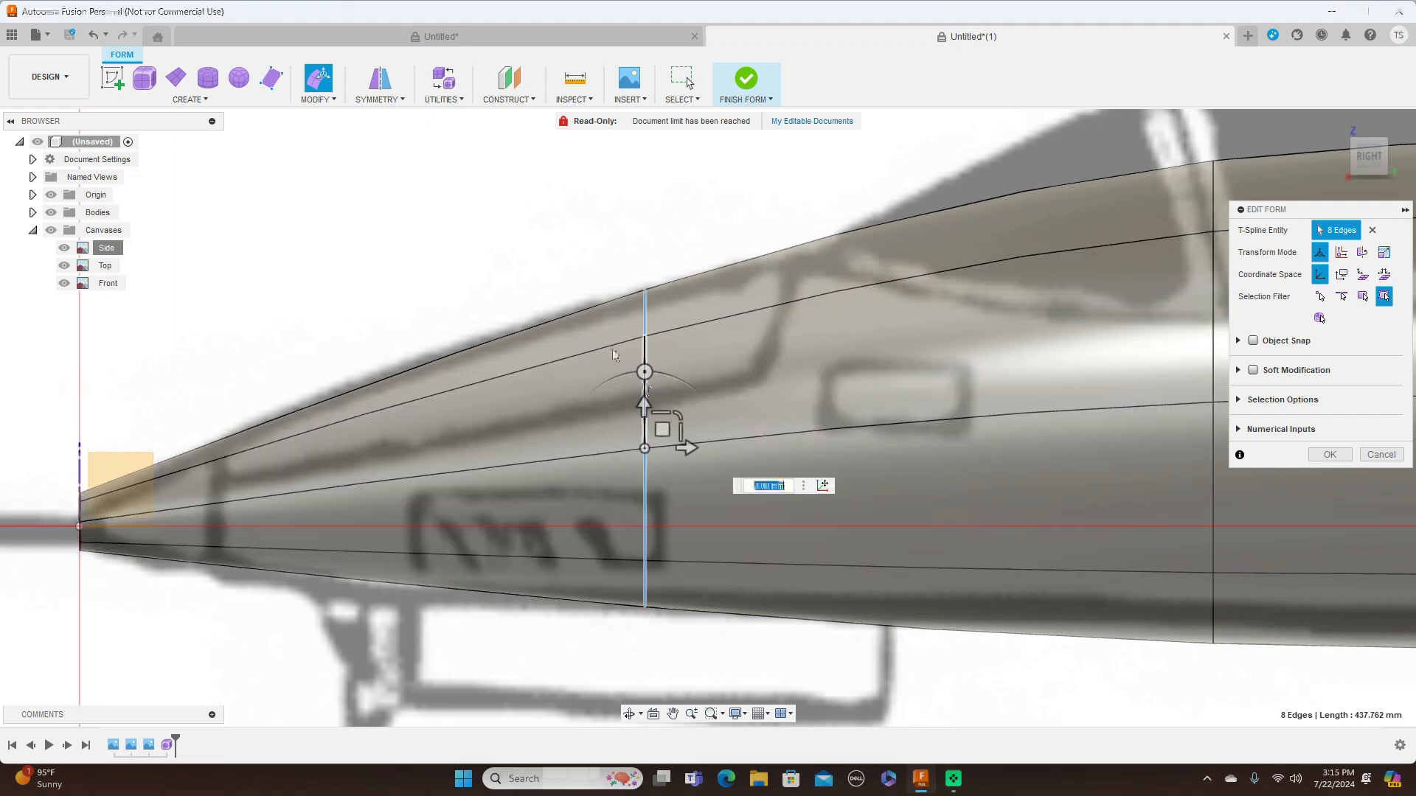
{"action": "left_click", "coordinate": [336, 99]}
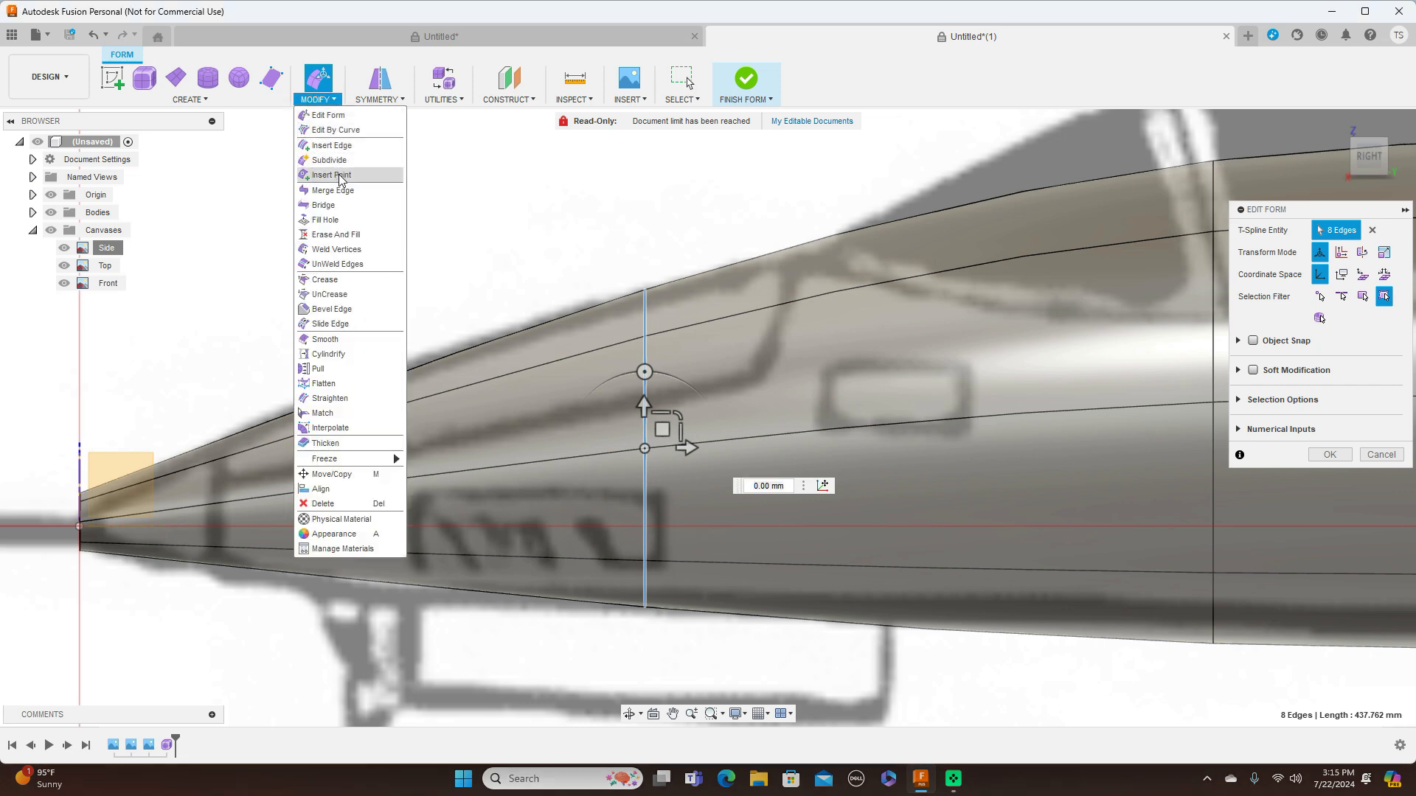
{"action": "left_click", "coordinate": [332, 145]}
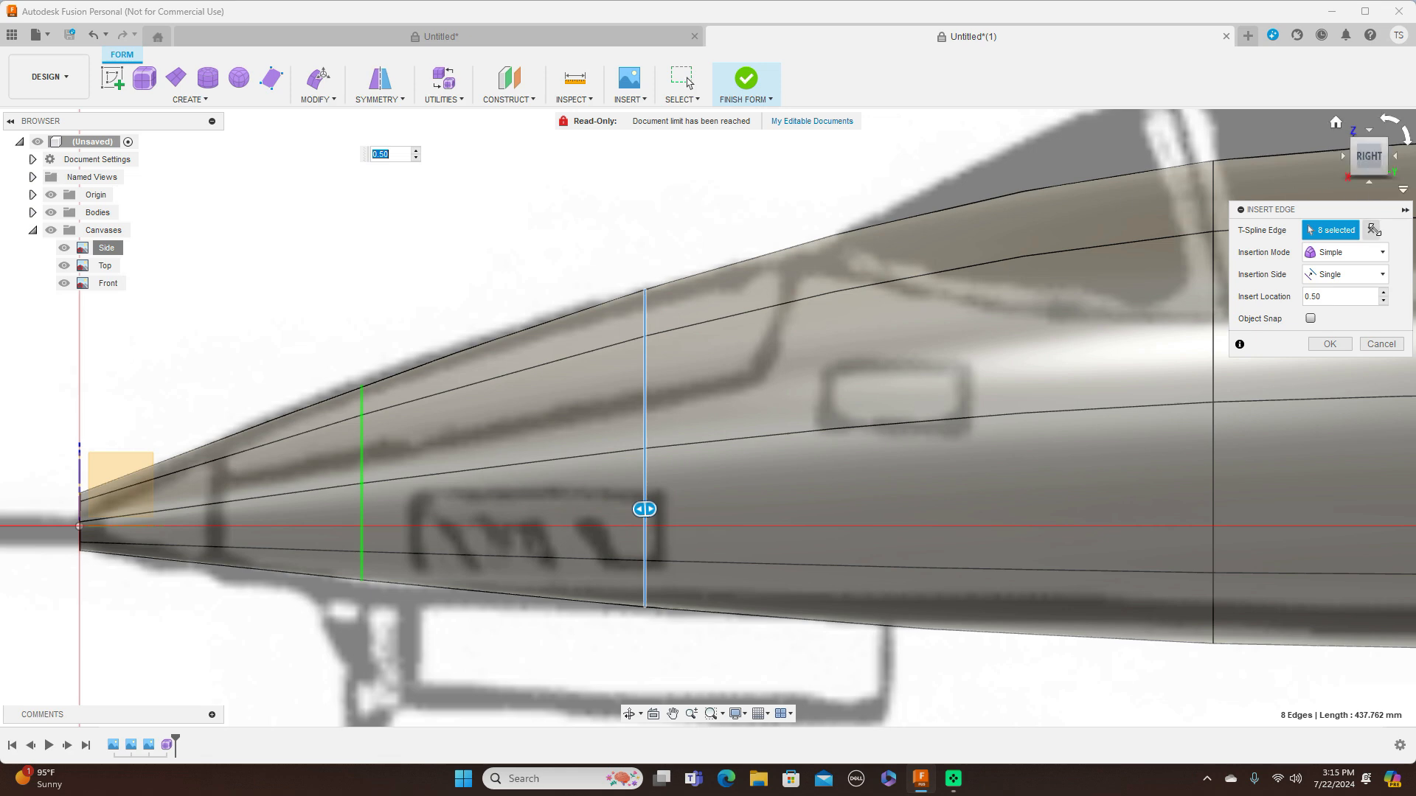
{"action": "left_click", "coordinate": [1380, 253]}
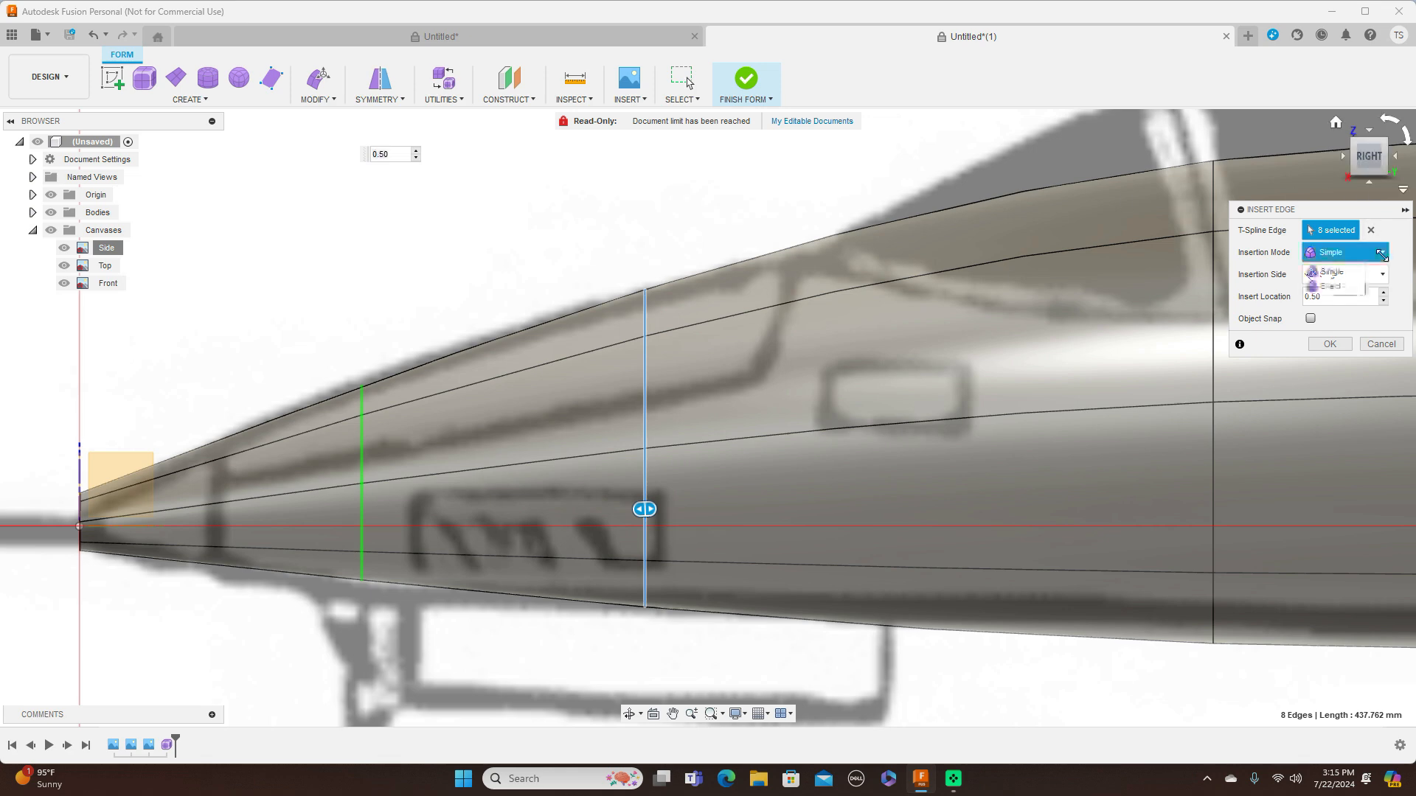
{"action": "left_click", "coordinate": [1332, 286]}
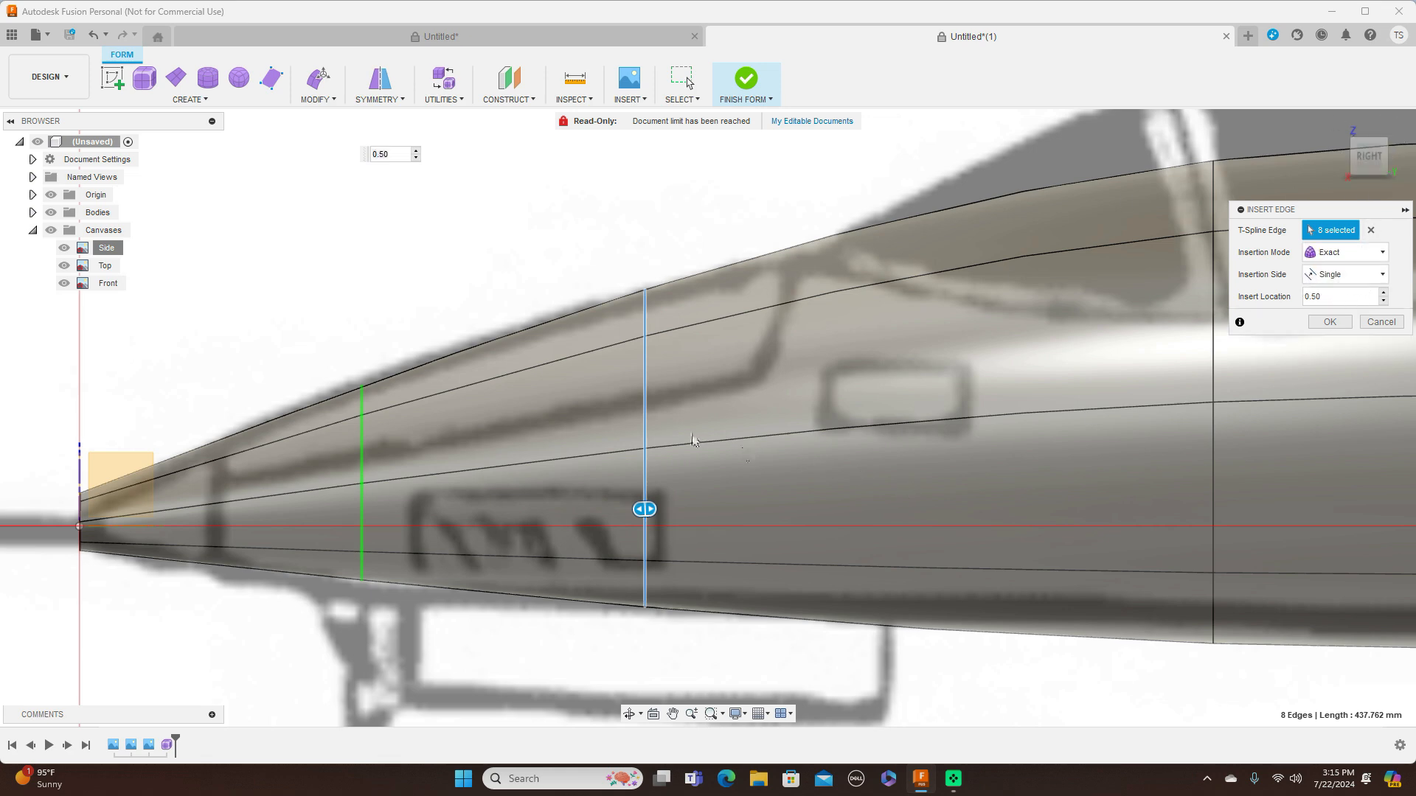
{"action": "left_click", "coordinate": [1332, 322]}
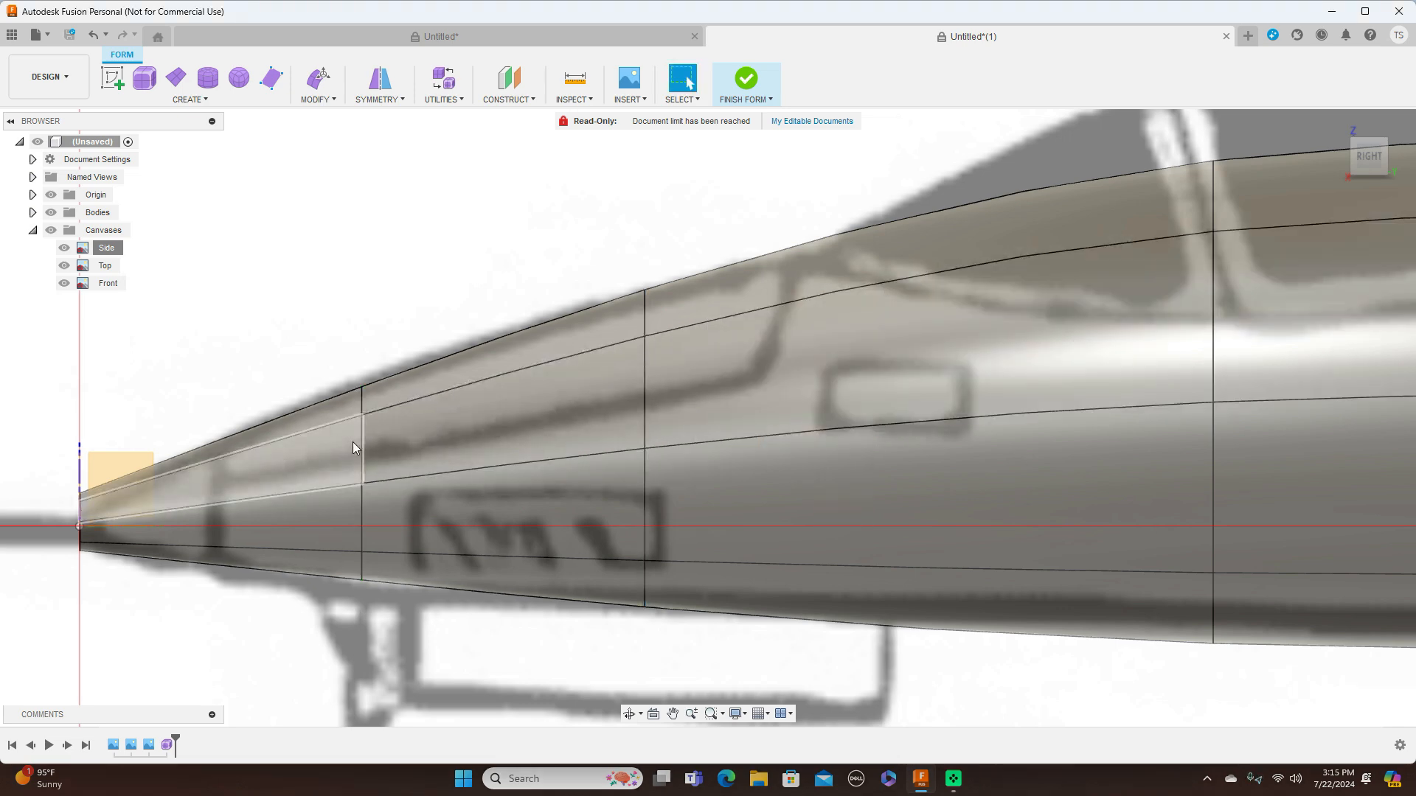
With Edit Form, enlarge the new nose ring and lower it about 2.6 mm in the side view, then scale it by about 0.90 in top view
{"action": "double_click", "coordinate": [360, 440]}
{"action": "right_click", "coordinate": [360, 440]}
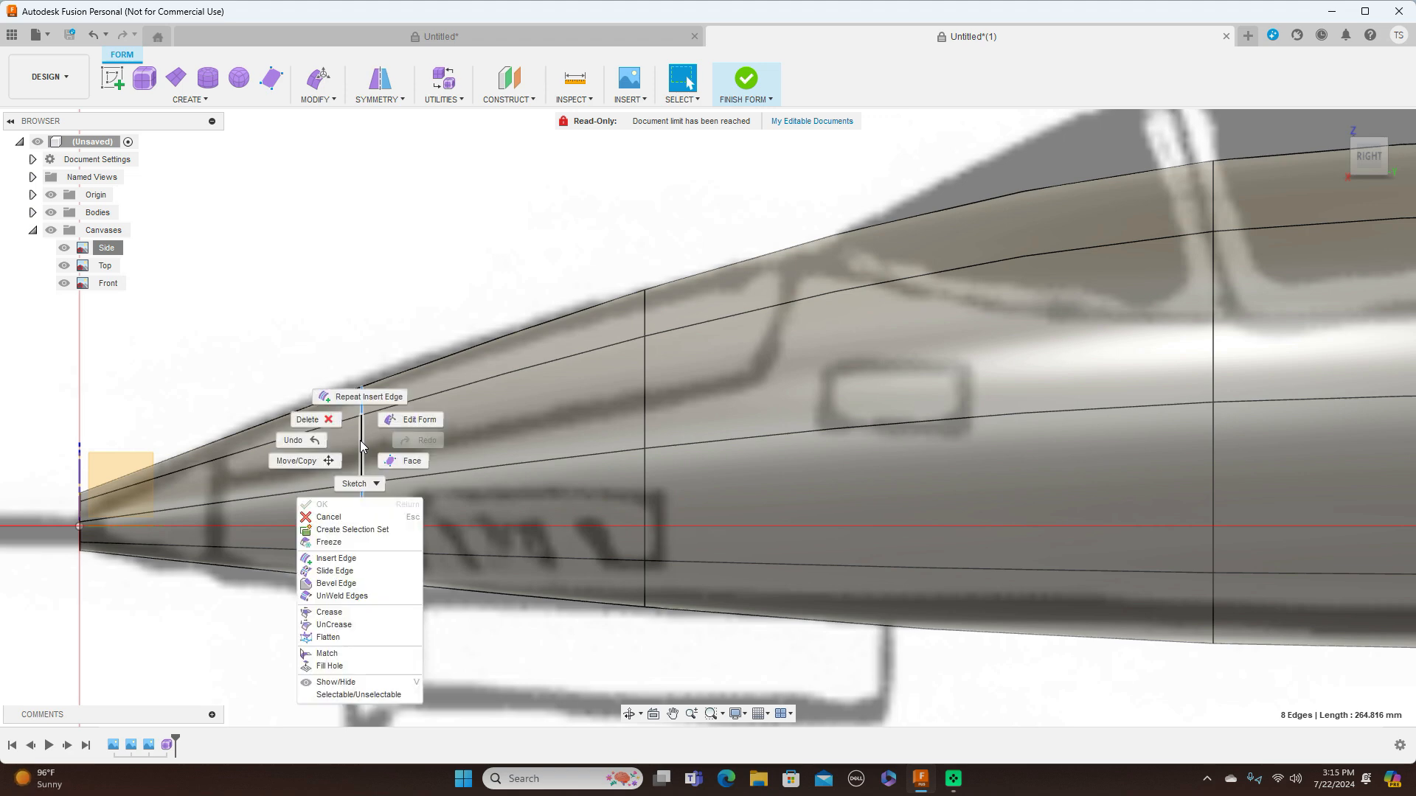
{"action": "left_click", "coordinate": [396, 424]}
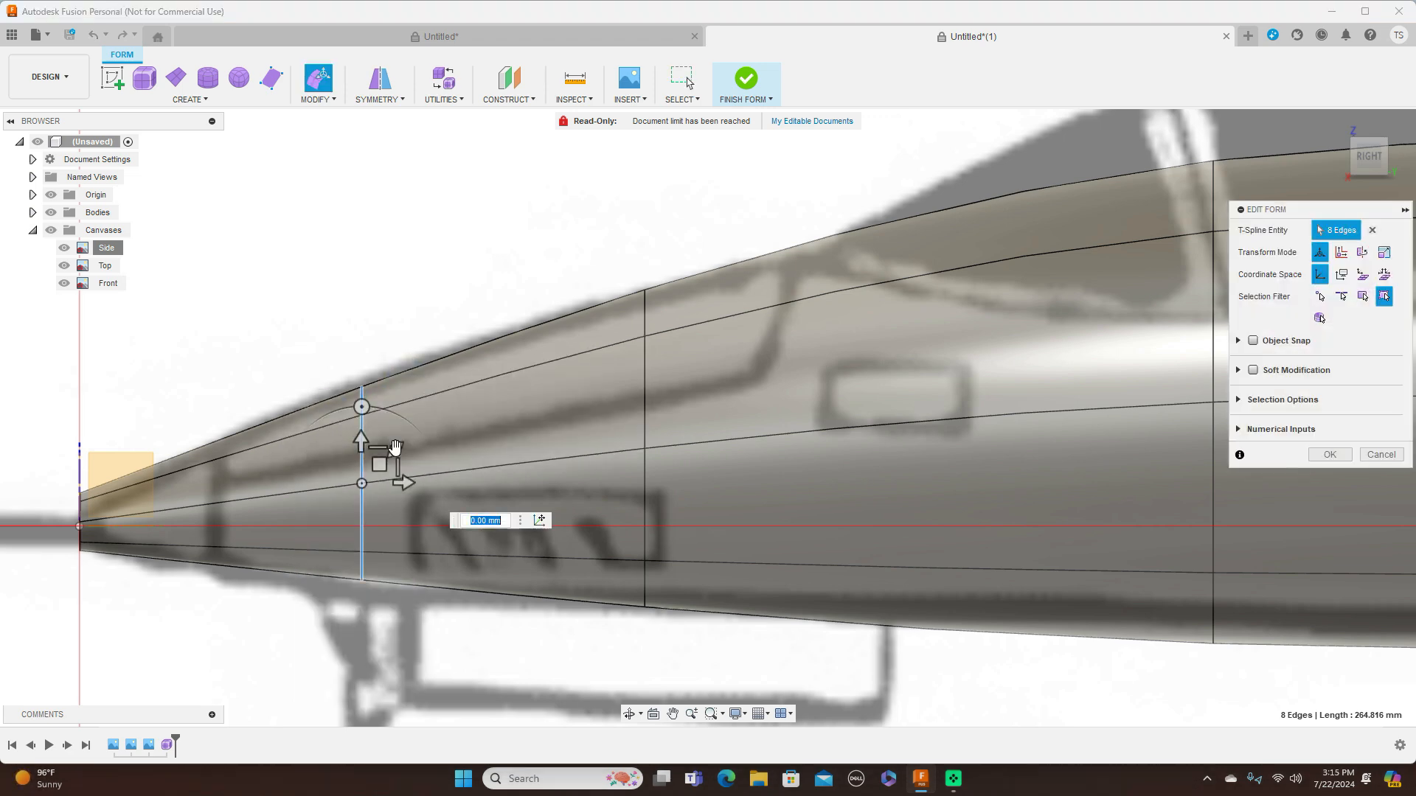
{"action": "left_click_drag", "start_coordinate": [395, 450], "coordinate": [378, 469]}
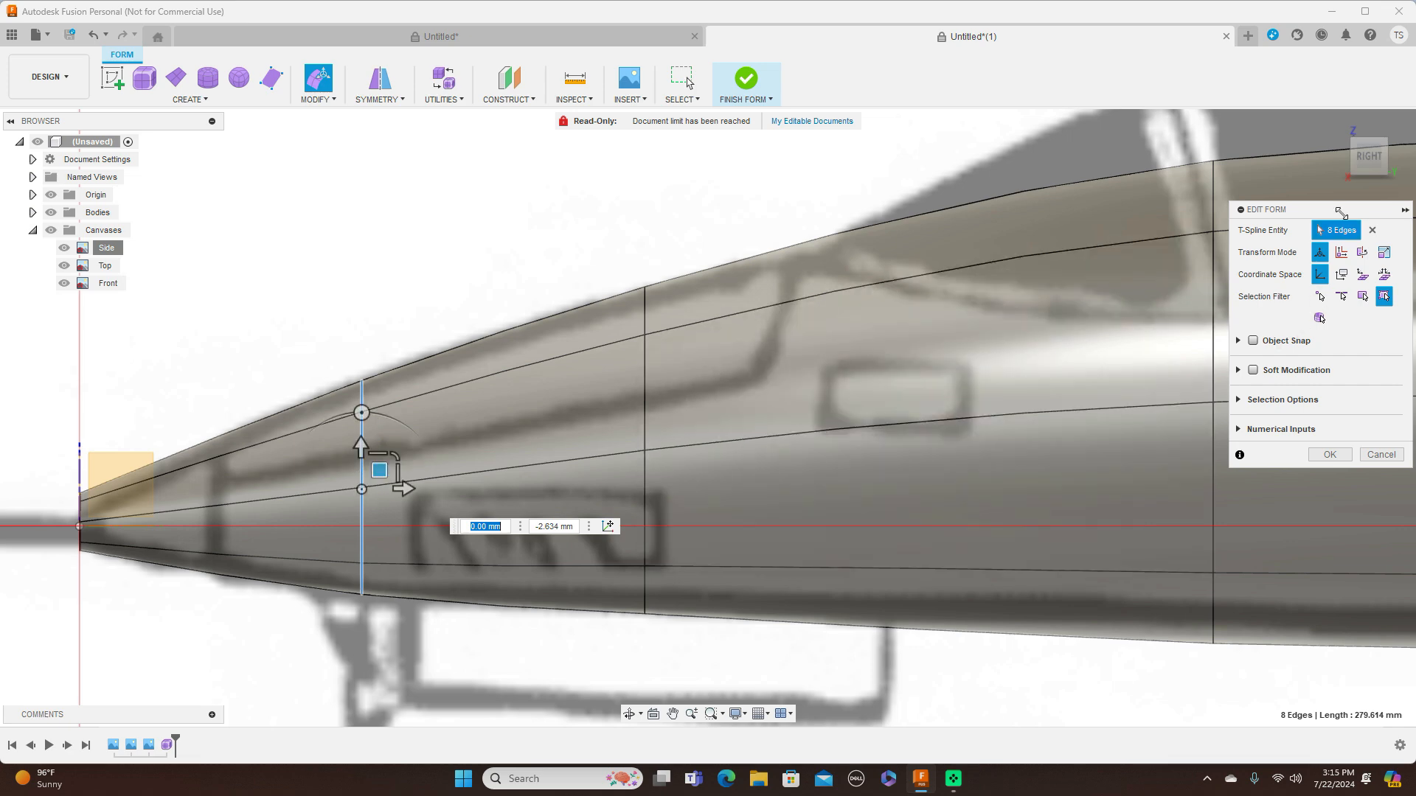
{"action": "left_click", "coordinate": [1370, 133]}
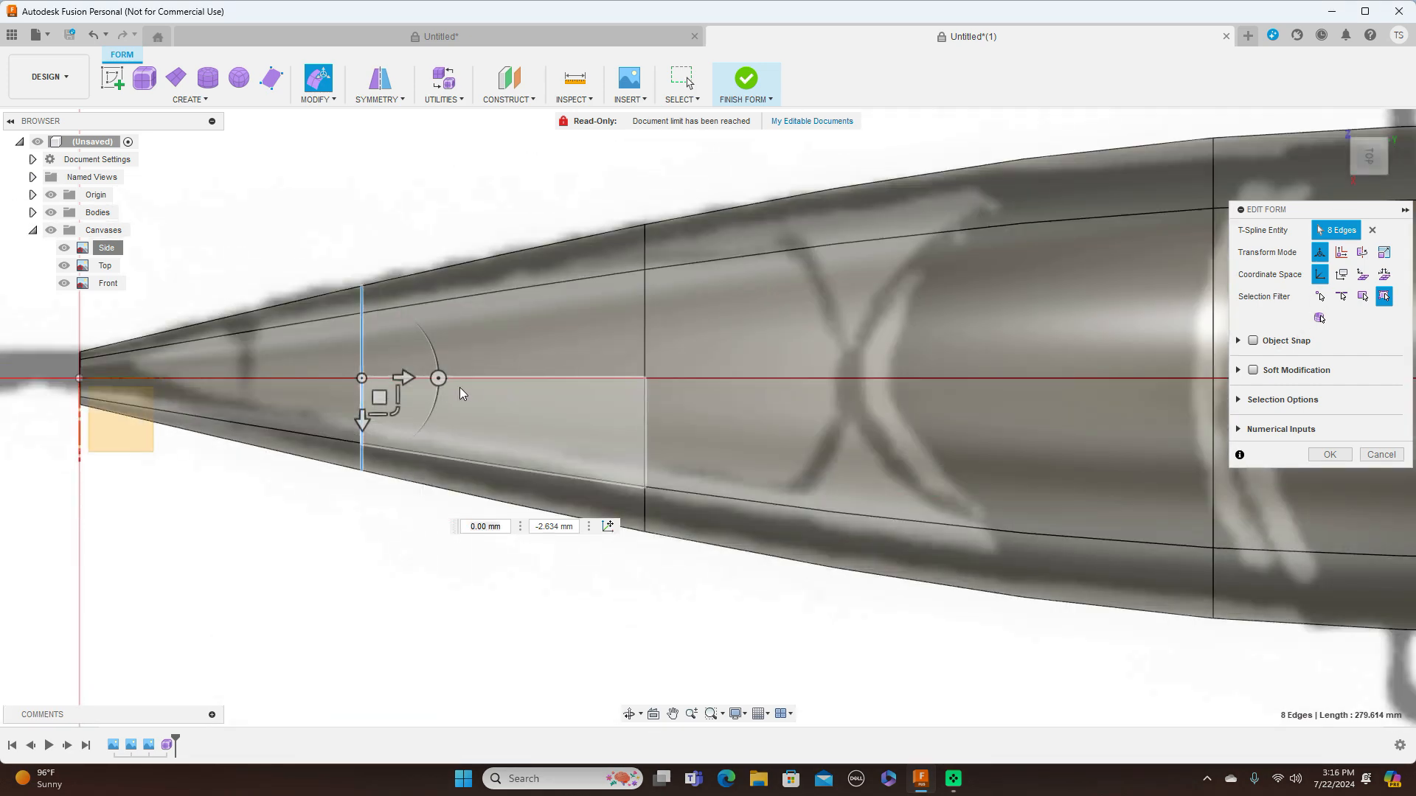
{"action": "left_click_drag", "start_coordinate": [400, 418], "coordinate": [392, 410]}
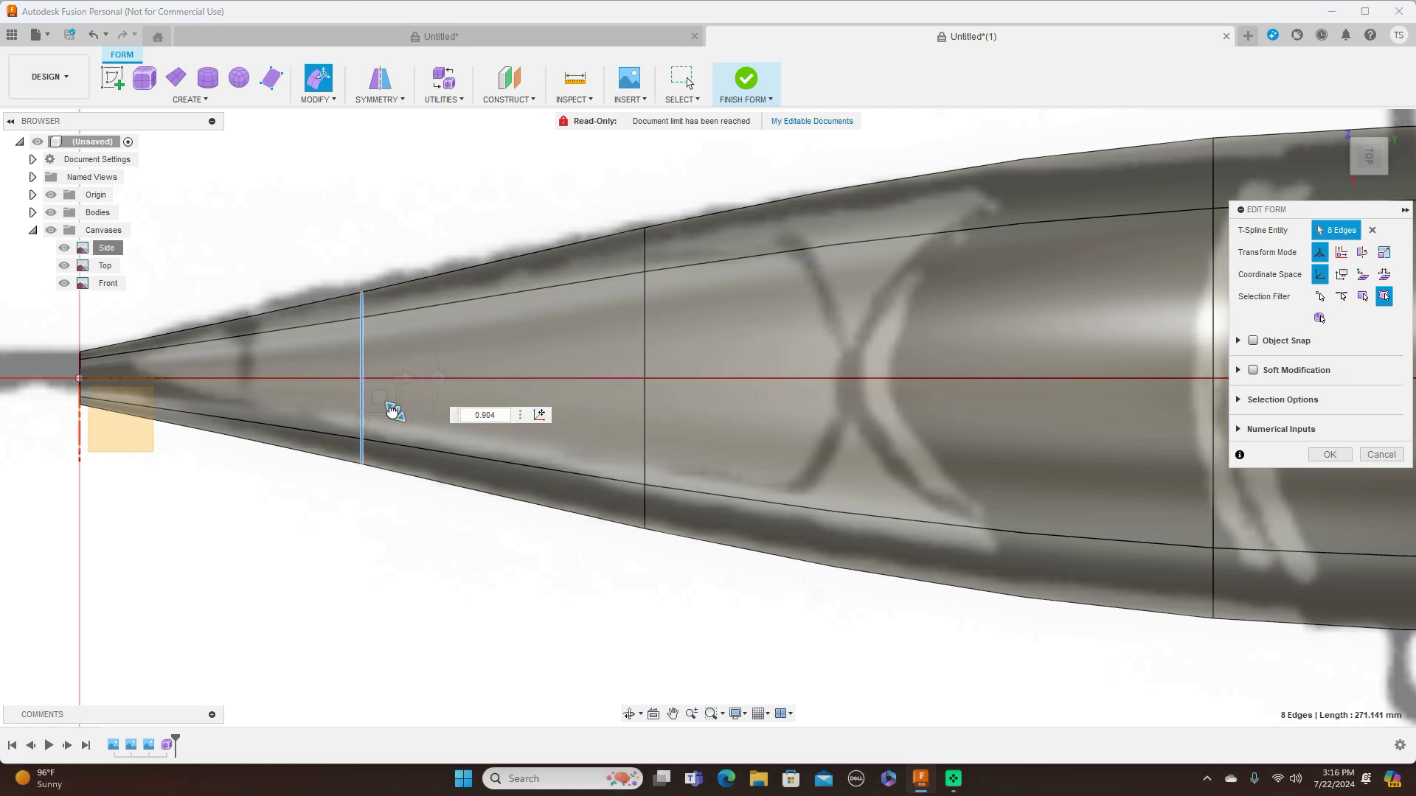
Scale the edge ring at the windscreen frame by about 0.87 in the top view, and shrink it further in the side view
{"action": "scroll", "coordinate": [626, 471], "scroll_direction": "down", "scroll_amount": 5}
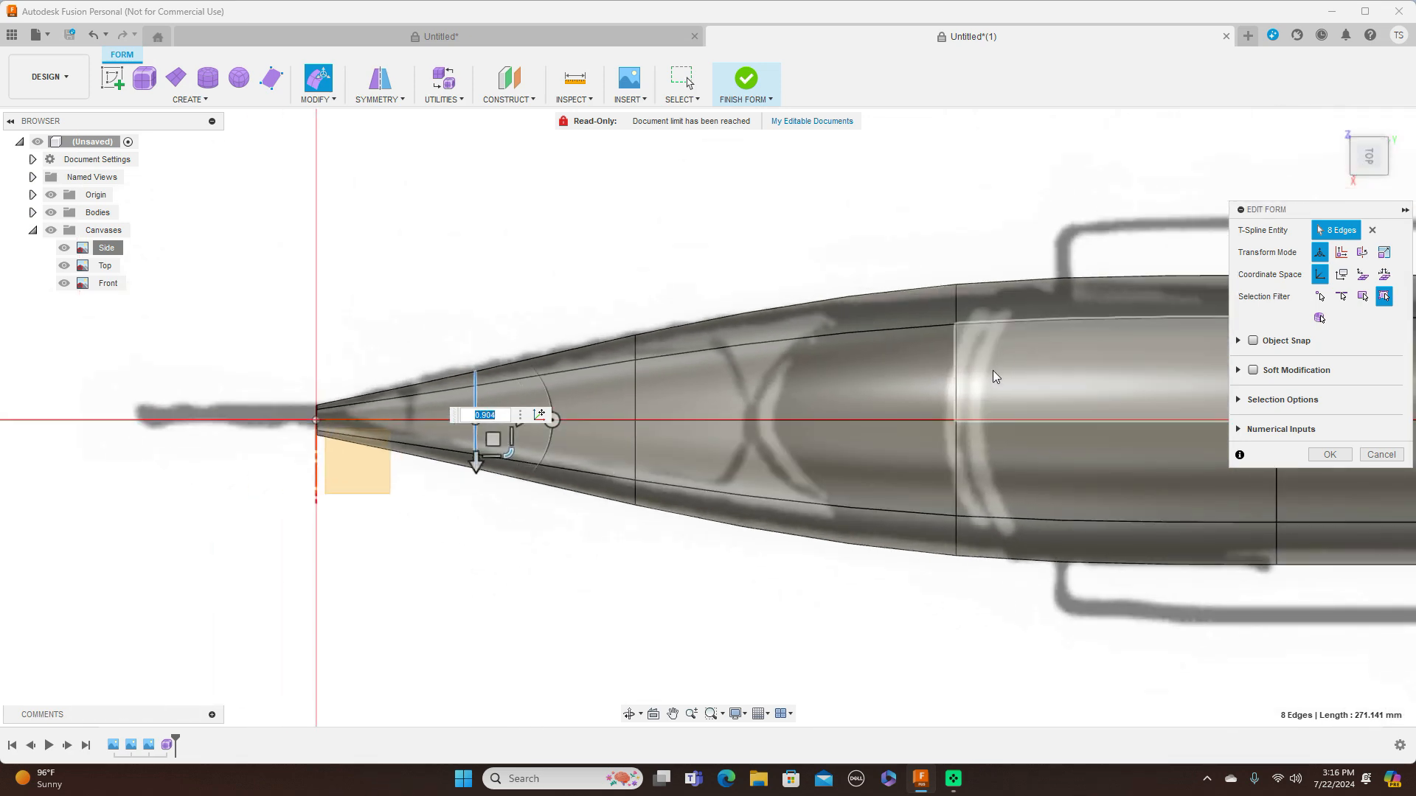
{"action": "double_click", "coordinate": [957, 381]}
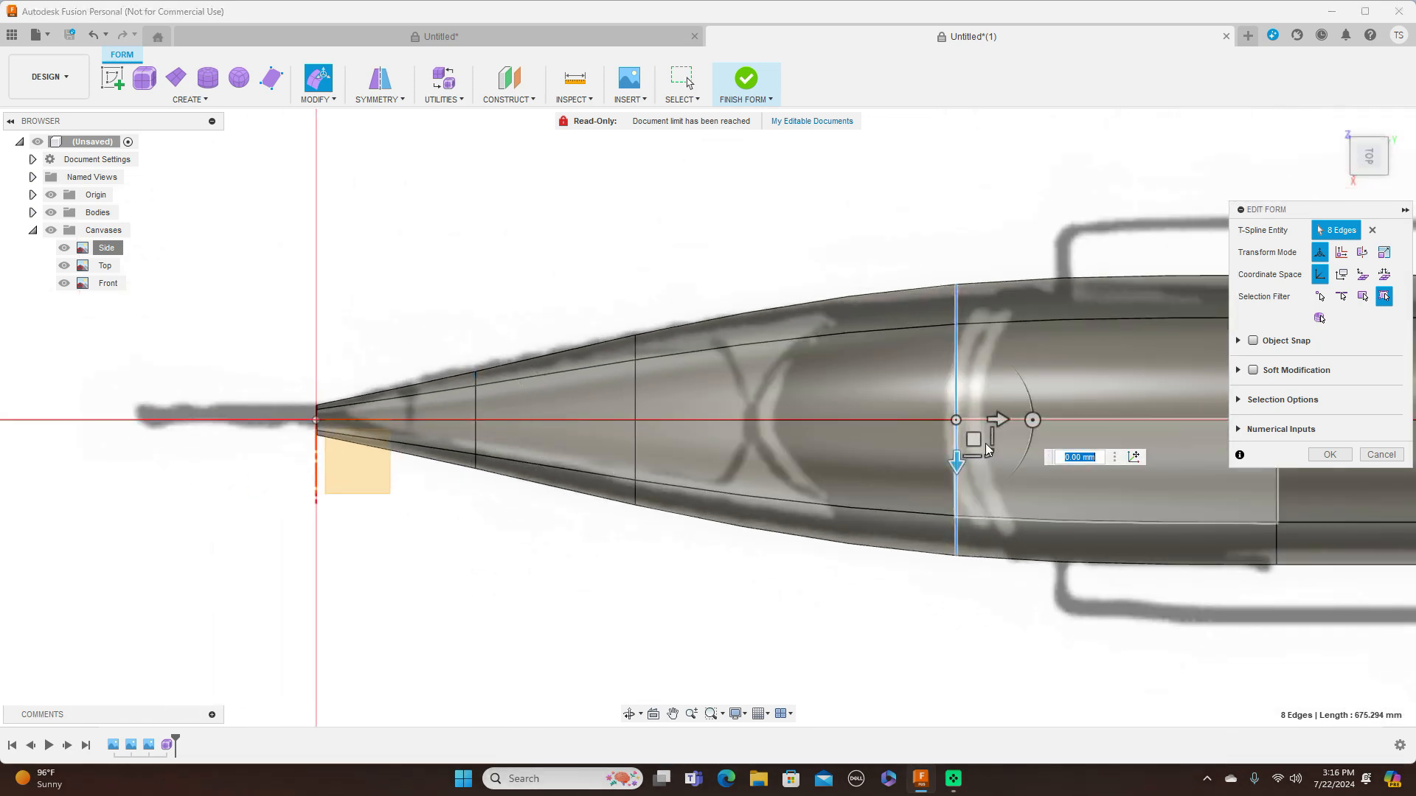
{"action": "left_click_drag", "start_coordinate": [985, 447], "coordinate": [988, 448]}
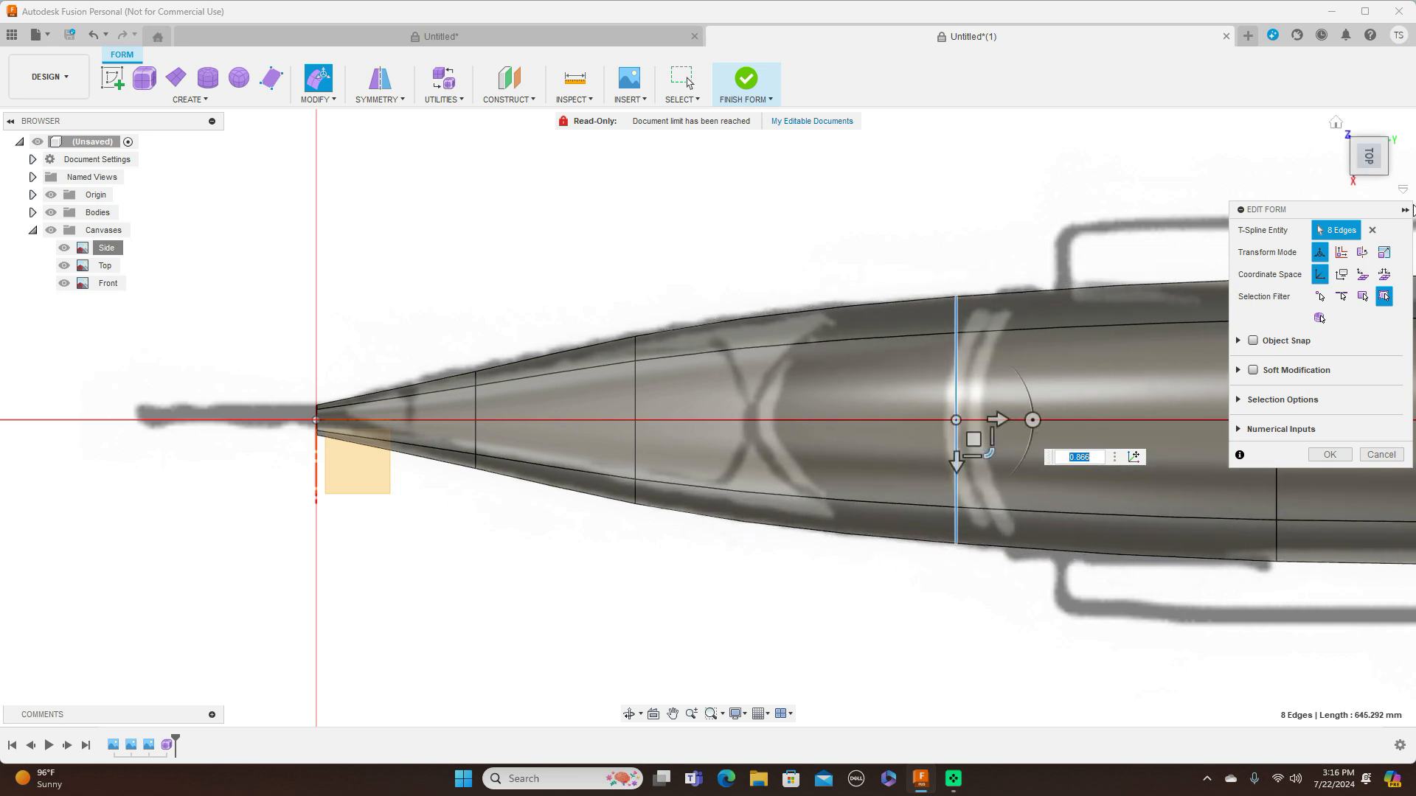
{"action": "left_click", "coordinate": [1371, 184]}
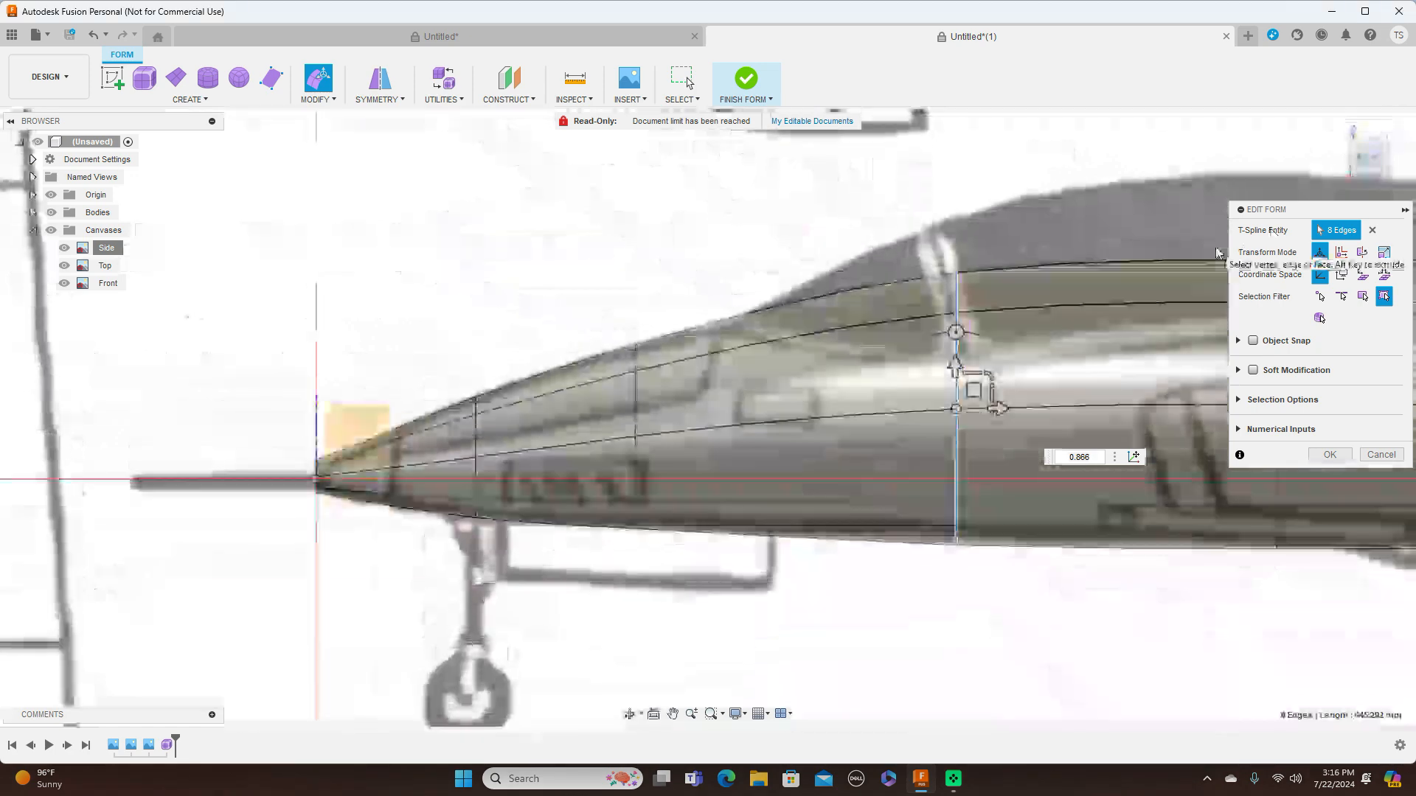
{"action": "left_click_drag", "start_coordinate": [982, 386], "coordinate": [986, 383]}
{"action": "scroll", "coordinate": [1004, 382], "scroll_direction": "down", "scroll_amount": 2}
{"action": "middle_click_drag", "start_coordinate": [1011, 215], "coordinate": [691, 202]}
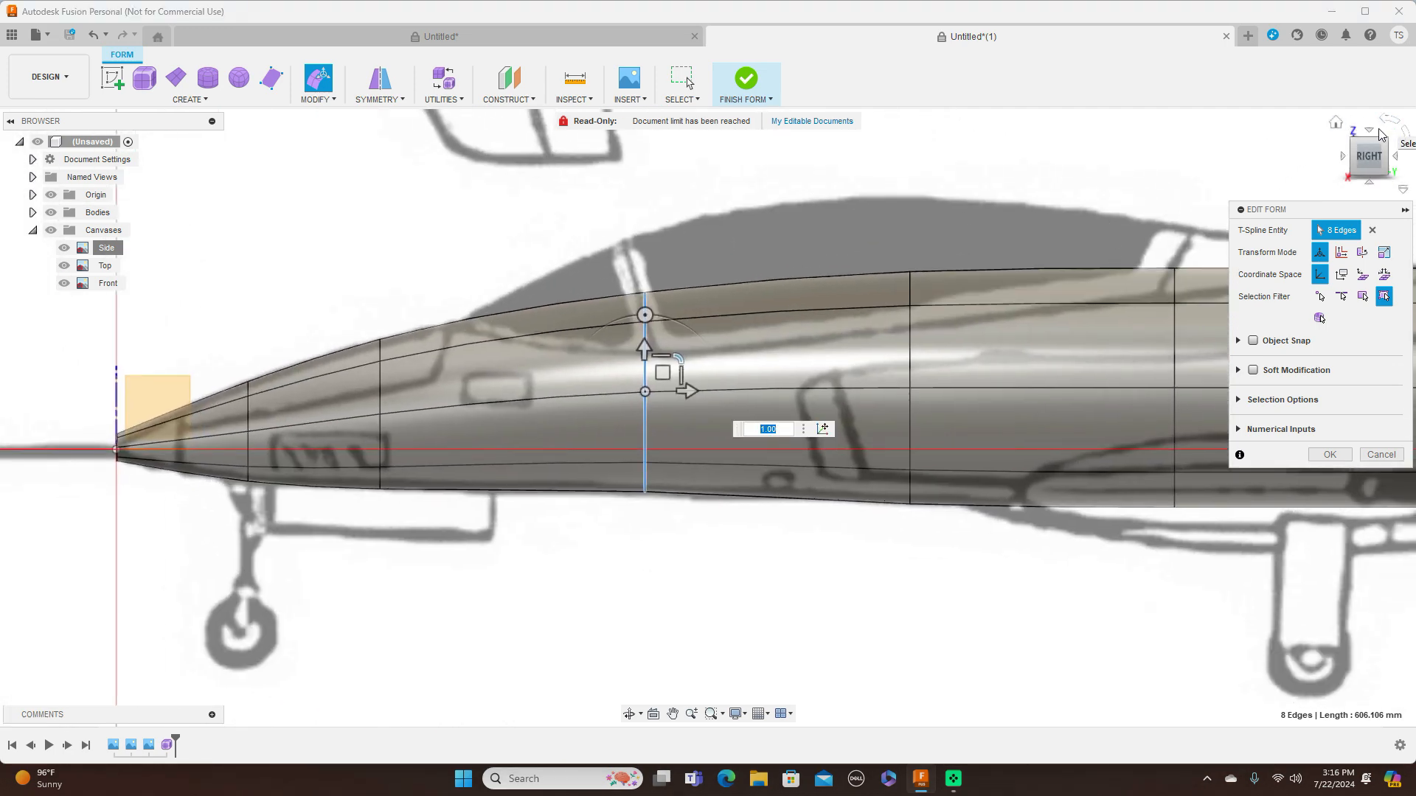
In the top view, scale the mid-canopy edge ring by about 0.74 to match the fuselage width
{"action": "left_click", "coordinate": [1370, 133]}
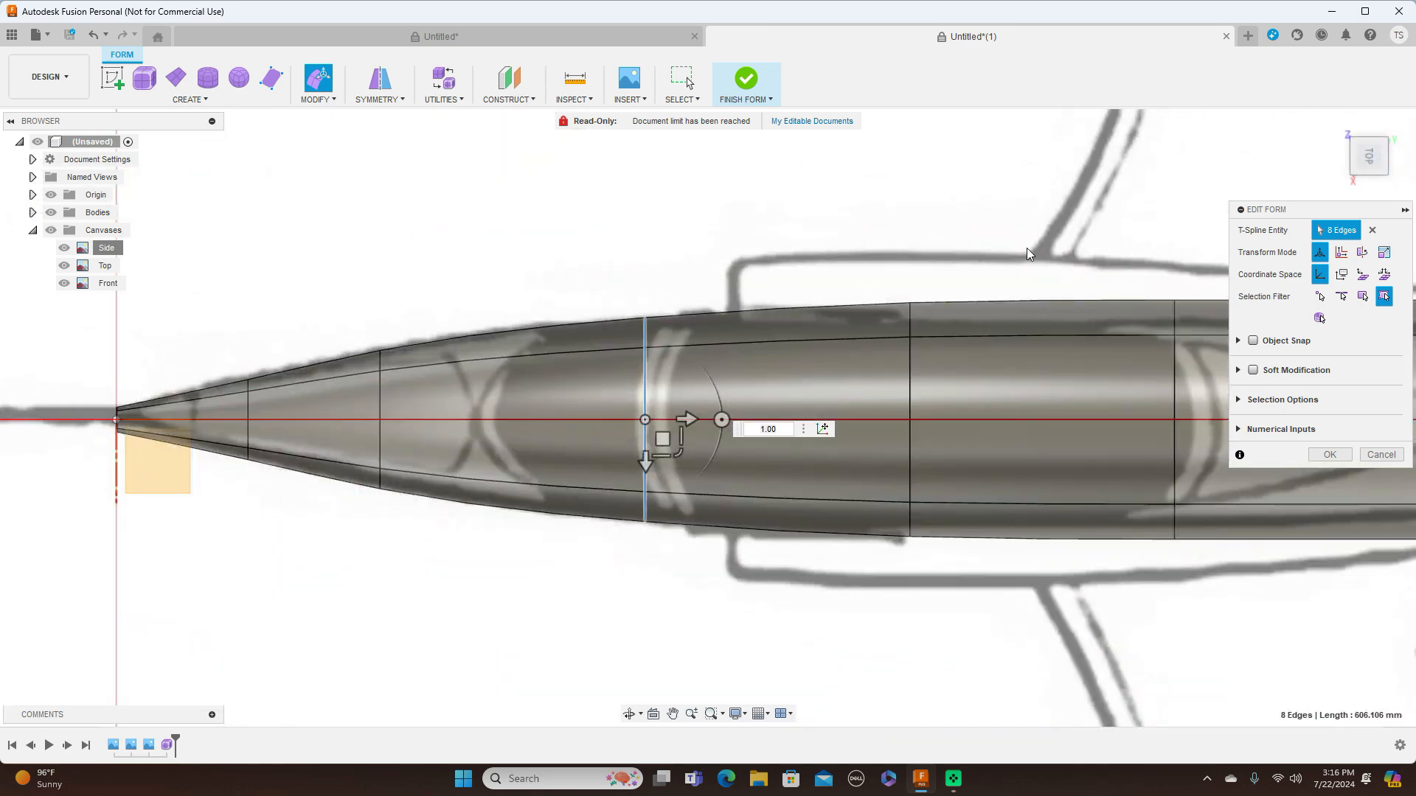
{"action": "double_click", "coordinate": [910, 368]}
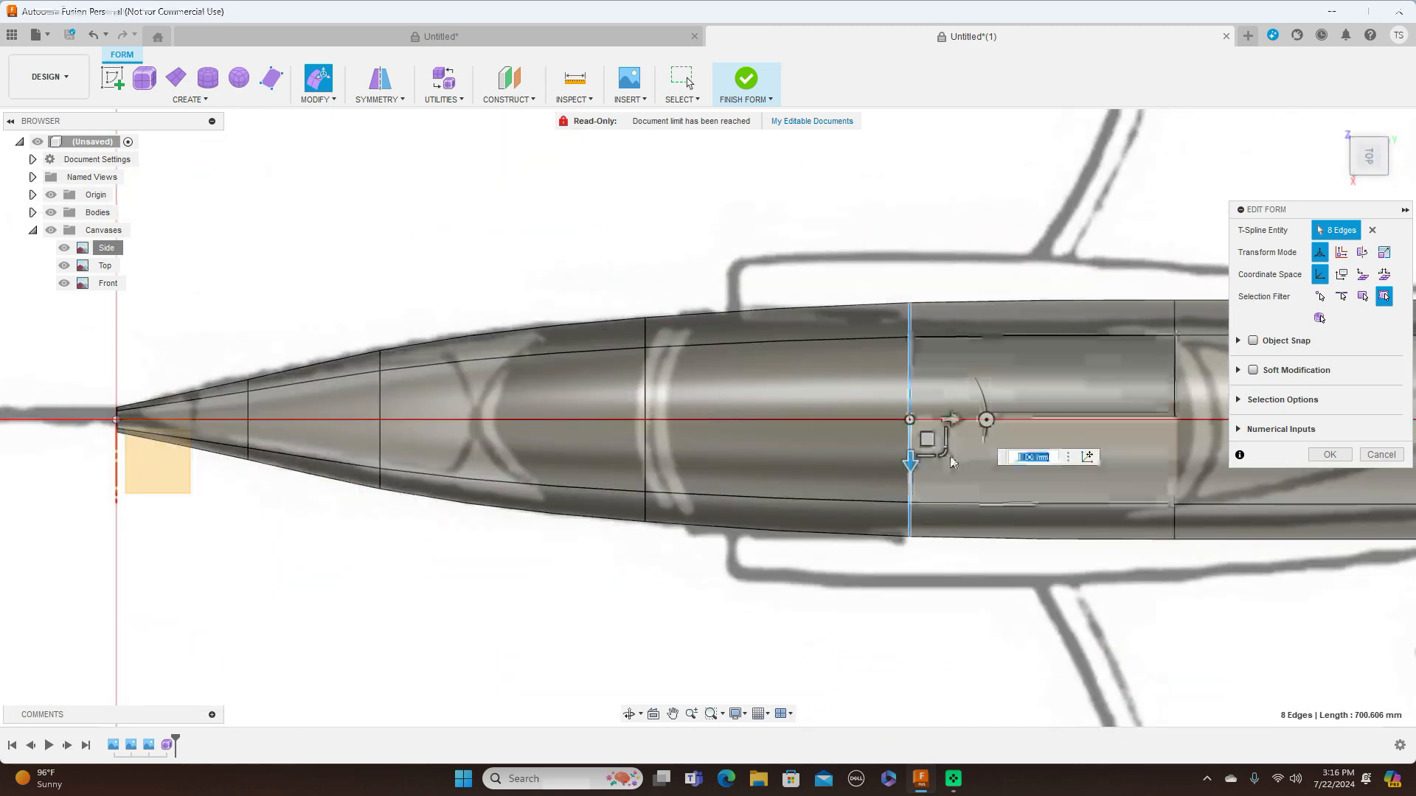
{"action": "left_click_drag", "start_coordinate": [944, 450], "coordinate": [941, 442]}
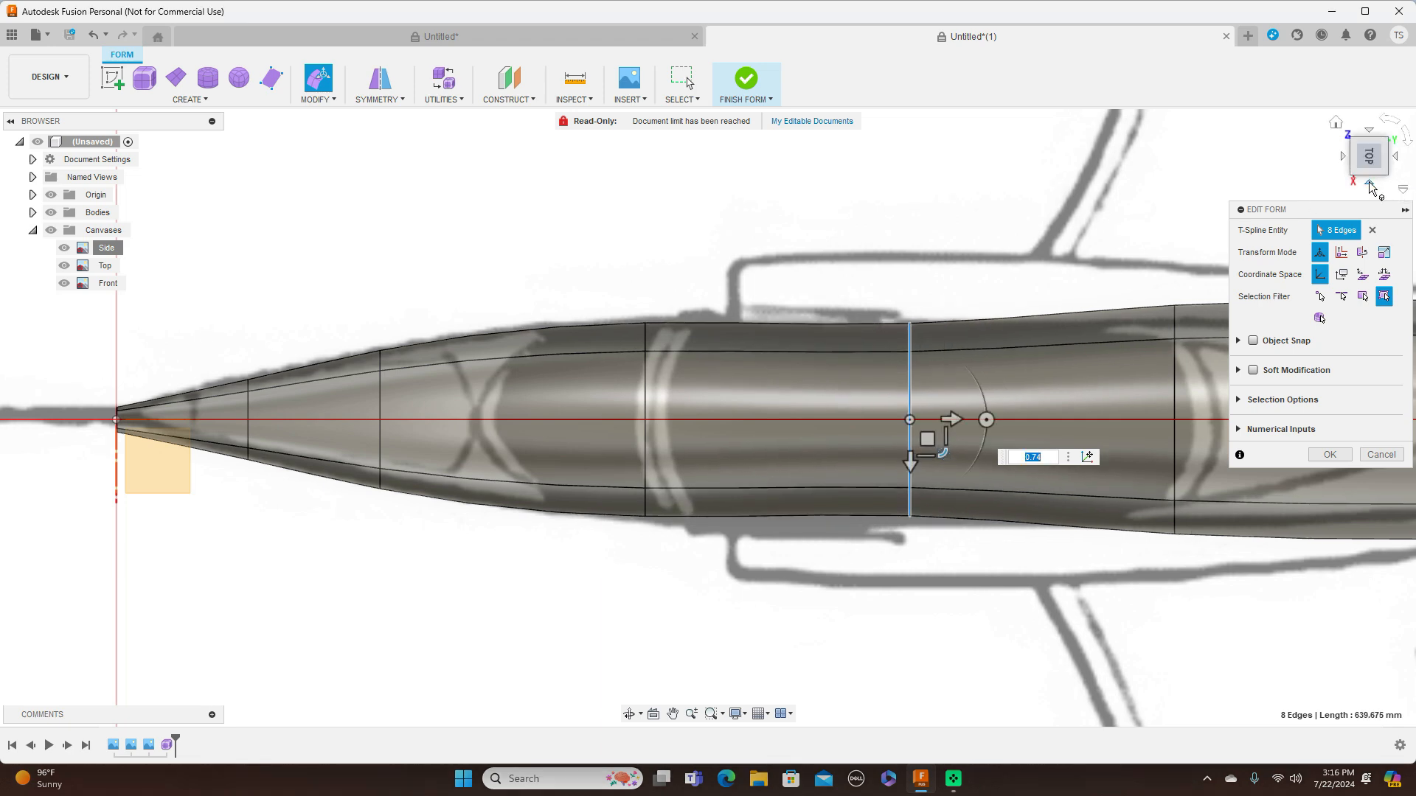
Select the edge ring at the canopy's rear frame in the side view and narrow it in the top view to follow the fuselage outline
{"action": "left_click", "coordinate": [1391, 181]}
{"action": "middle_click_drag", "start_coordinate": [1156, 265], "coordinate": [869, 231]}
{"action": "double_click", "coordinate": [841, 308]}
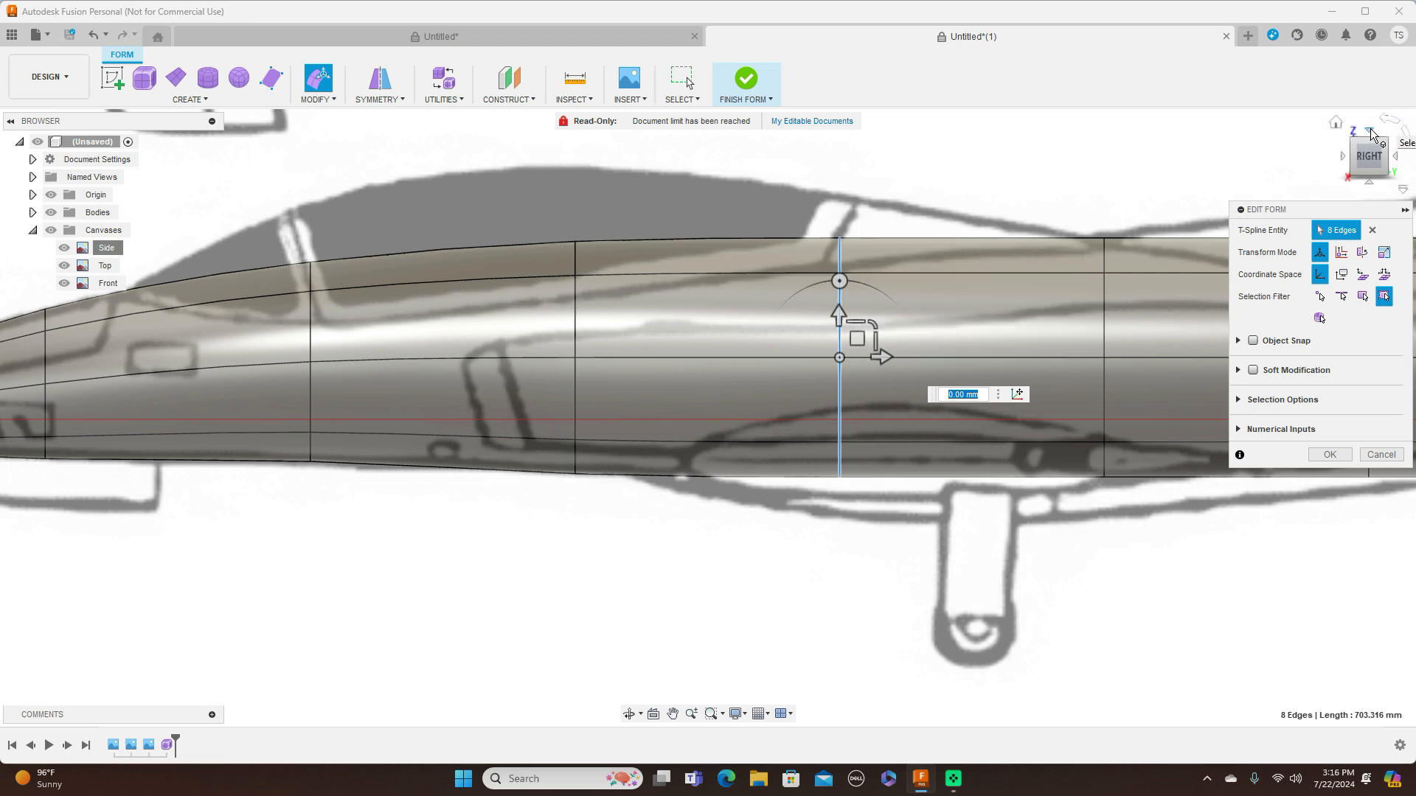
{"action": "left_click", "coordinate": [1370, 132]}
{"action": "left_click_drag", "start_coordinate": [877, 450], "coordinate": [870, 449]}
Scale the first edge ring behind the canopy by about 0.96 in the side view, and narrow it further in the top view
{"action": "middle_click_drag", "start_coordinate": [1025, 235], "coordinate": [763, 146]}
{"action": "scroll", "coordinate": [811, 184], "scroll_direction": "down", "scroll_amount": 1}
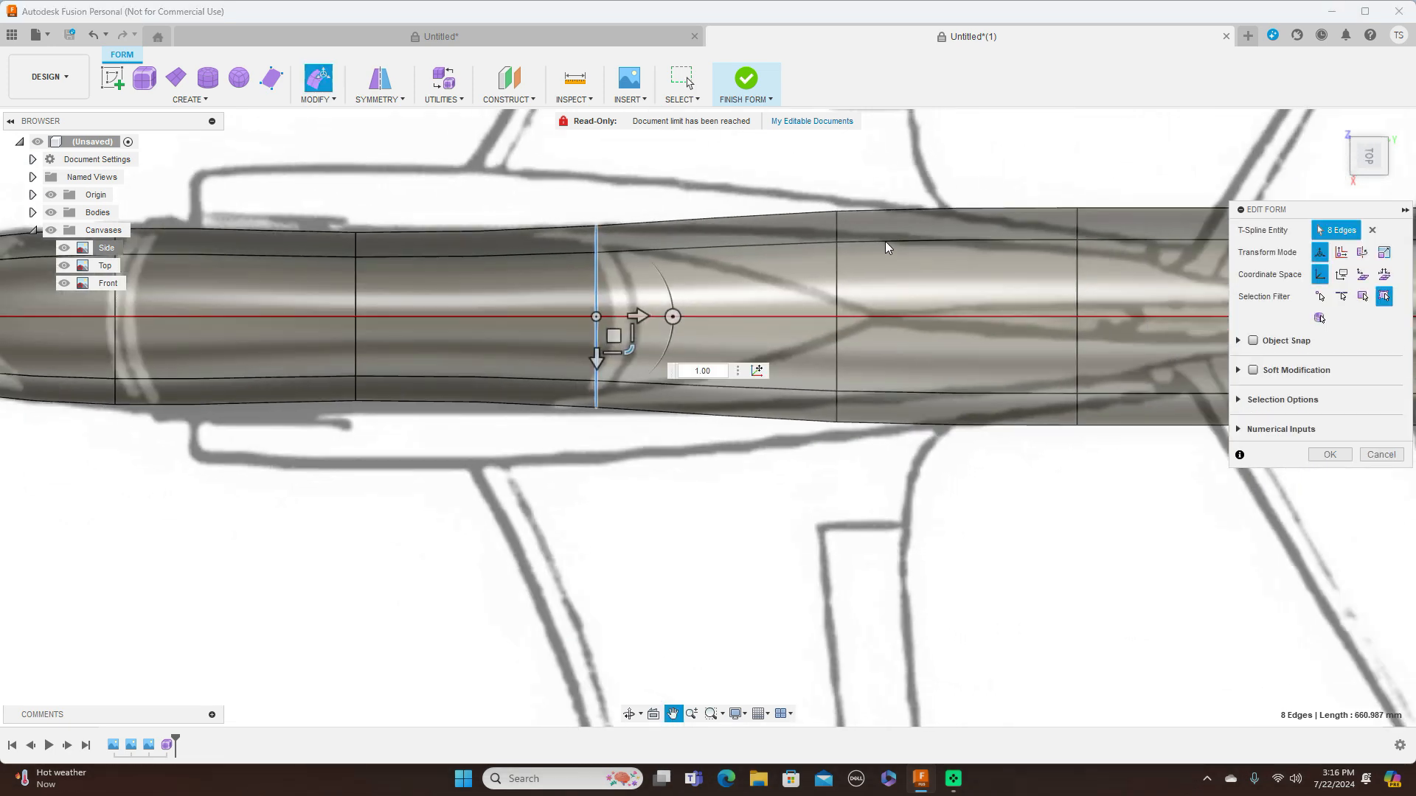
{"action": "left_click", "coordinate": [838, 280]}
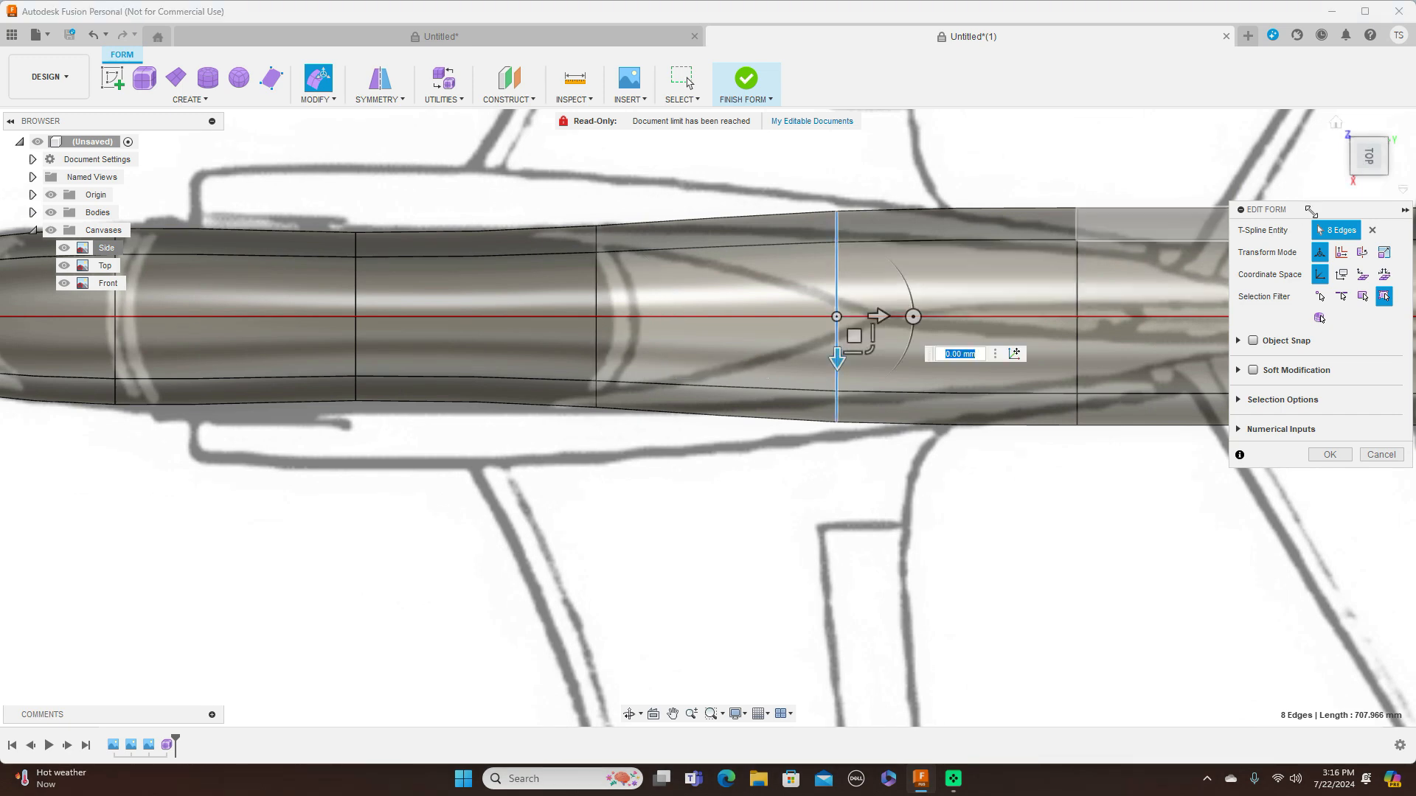
{"action": "left_click", "coordinate": [1370, 183]}
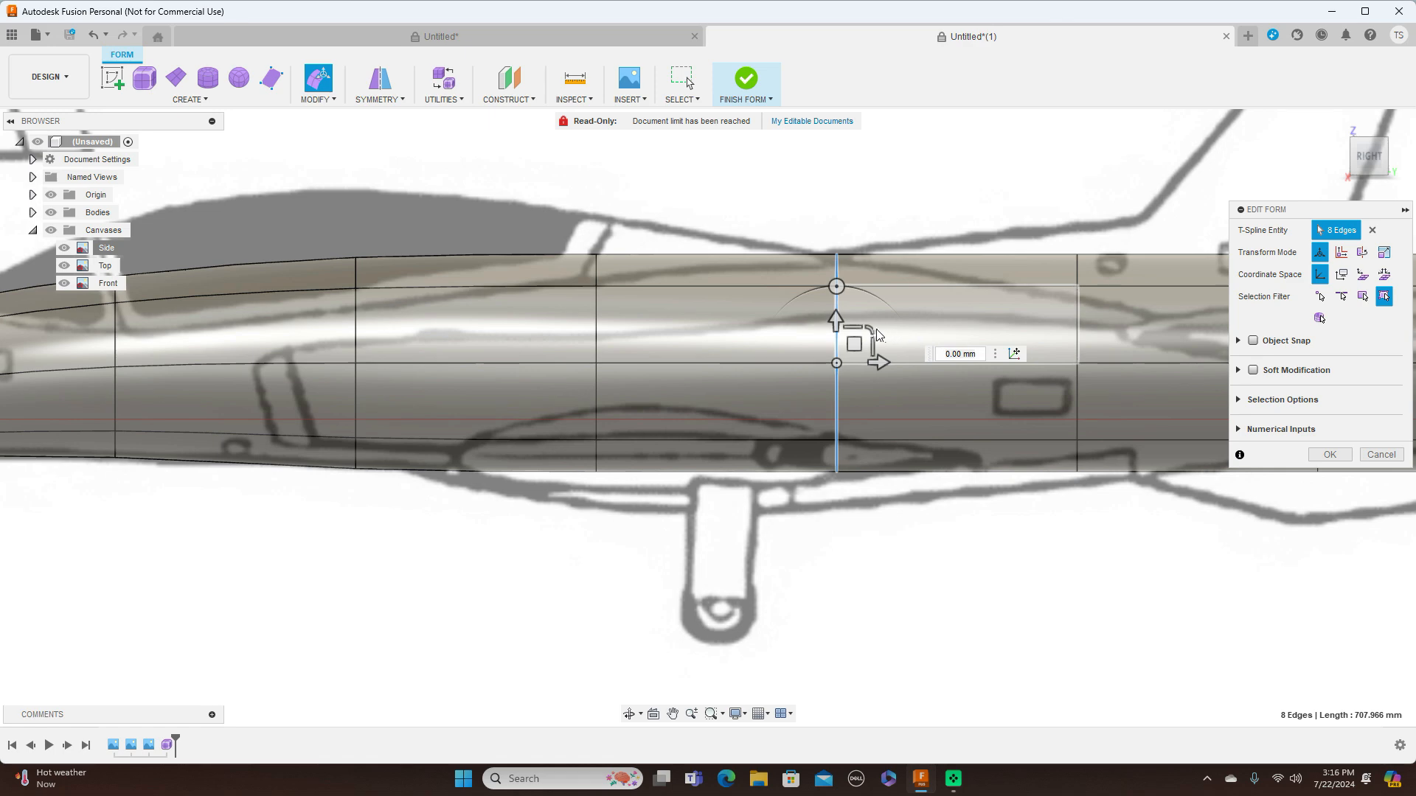
{"action": "mouse_move", "coordinate": [873, 326]}
{"action": "left_mouse_down"}
{"action": "mouse_move", "coordinate": [860, 319]}
{"action": "mouse_move", "coordinate": [872, 327]}
{"action": "left_mouse_up"}
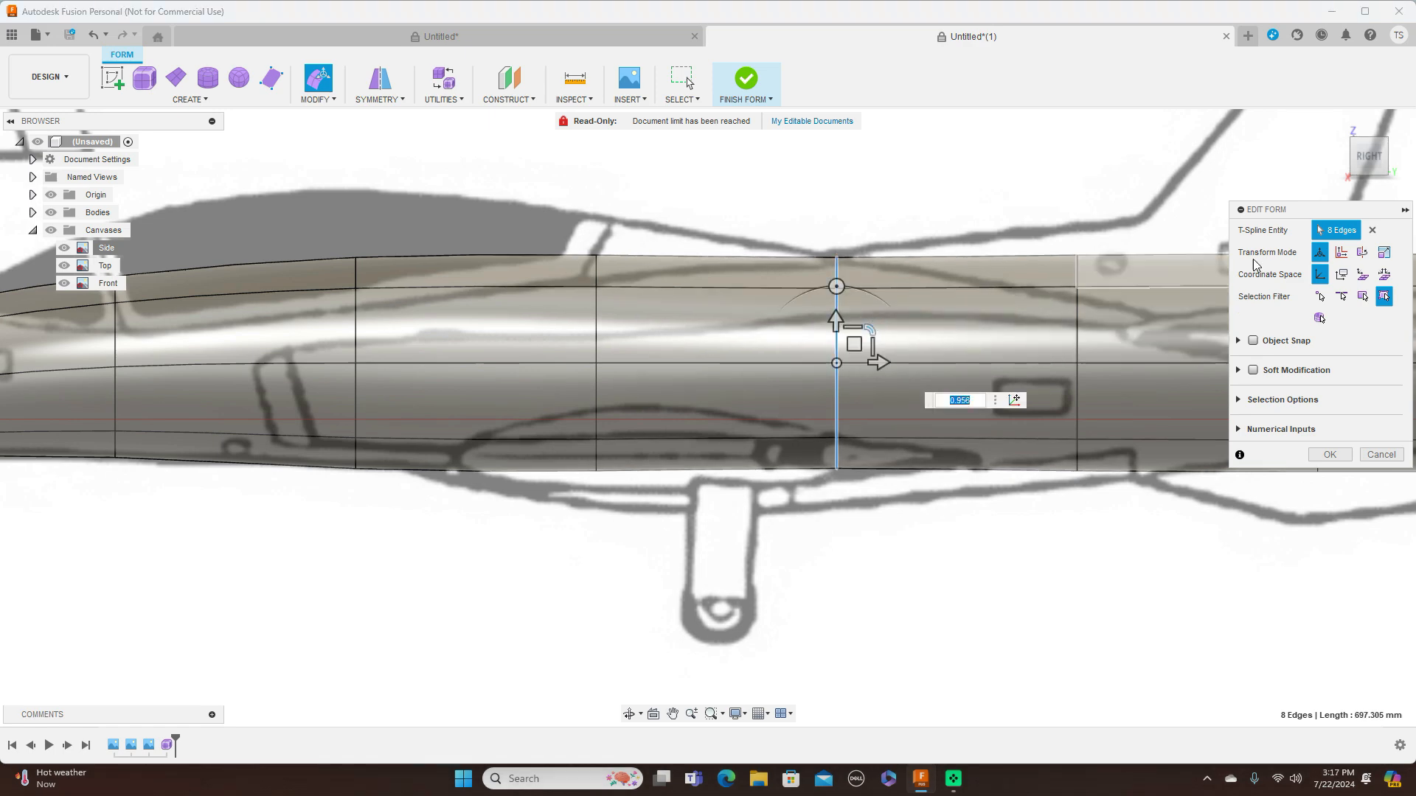
{"action": "left_click", "coordinate": [1369, 132]}
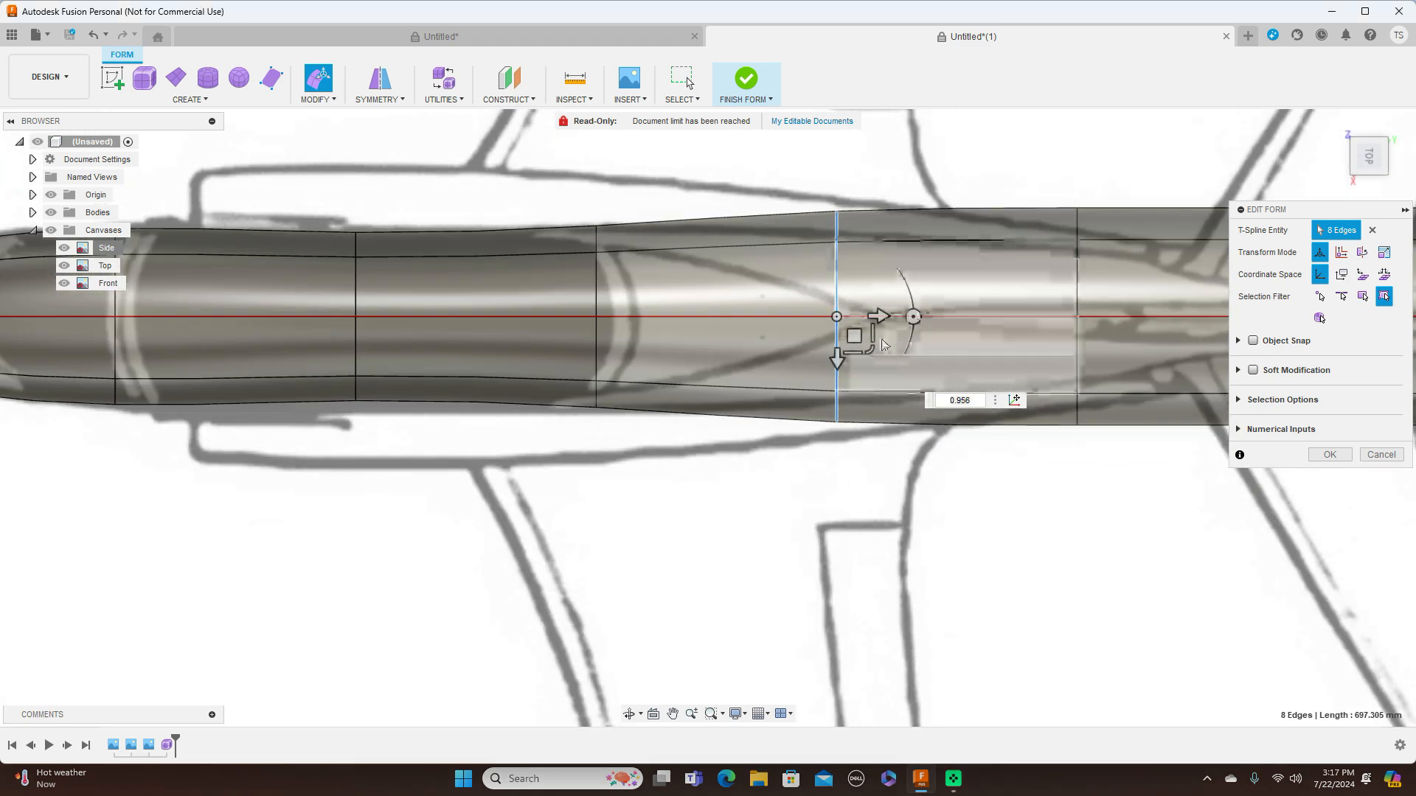
{"action": "left_click_drag", "start_coordinate": [870, 350], "coordinate": [863, 332]}
Widen the ring at the canopy's rear frame by a scale of about 1.12 in top view and check it against the side profile
{"action": "double_click", "coordinate": [598, 294]}
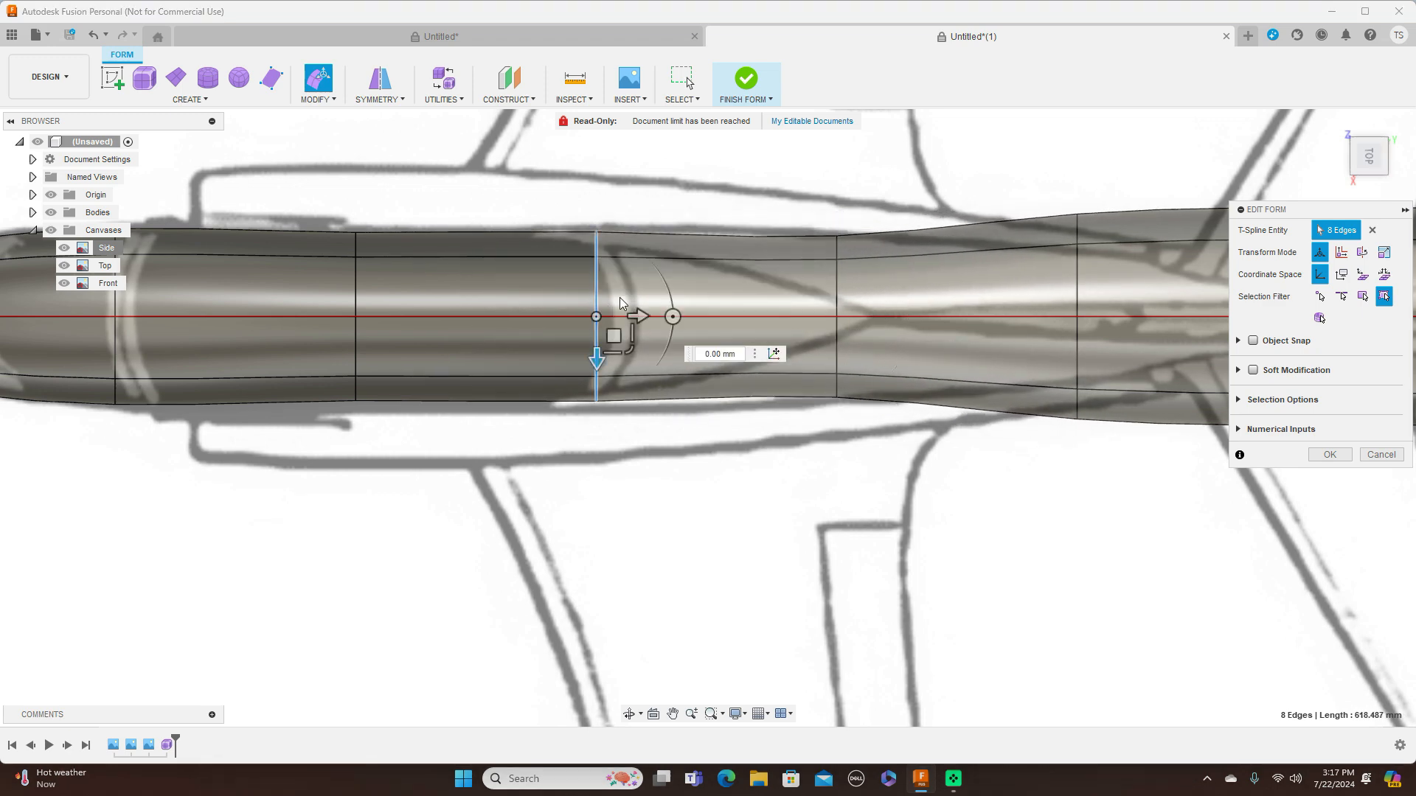
{"action": "left_click_drag", "start_coordinate": [631, 343], "coordinate": [632, 352]}
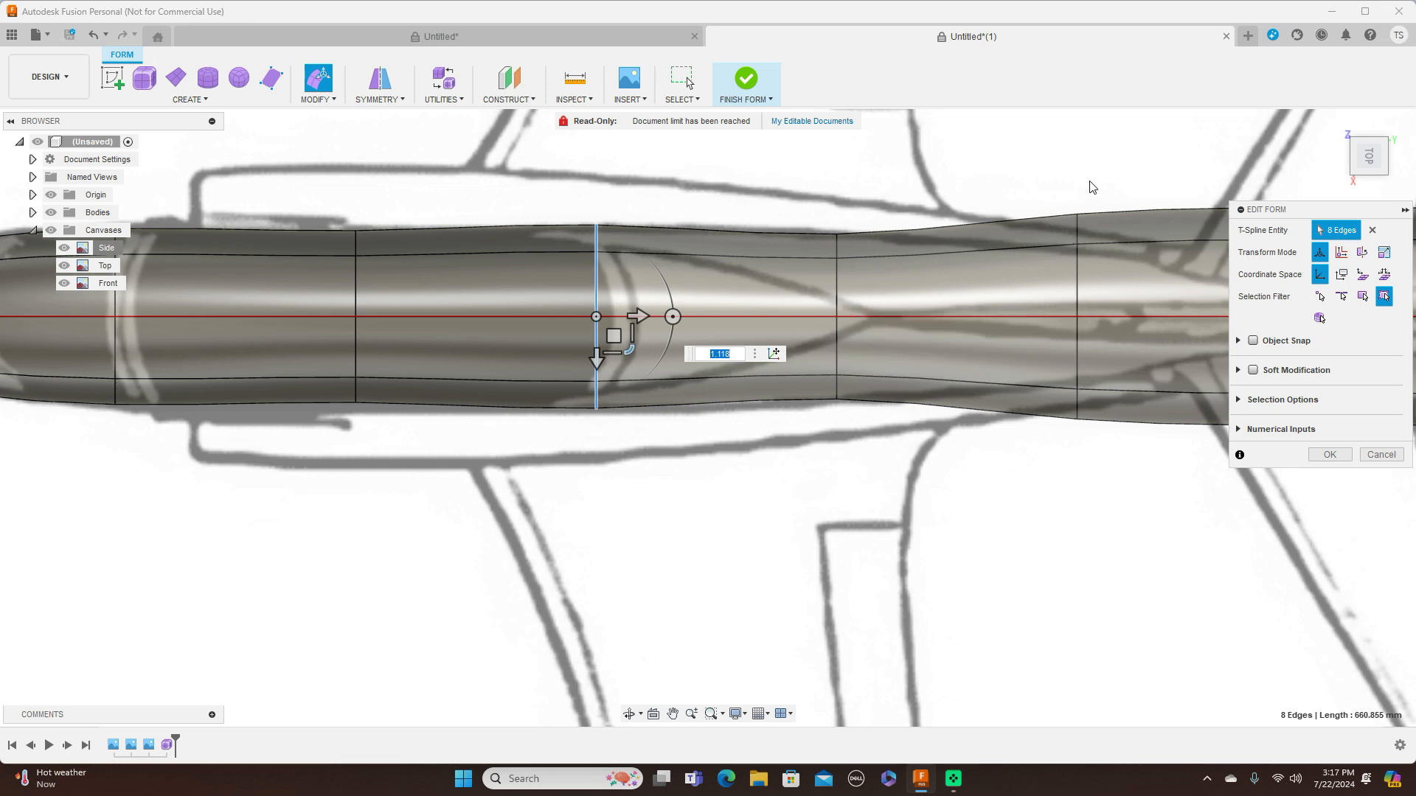
{"action": "left_click", "coordinate": [1369, 184]}
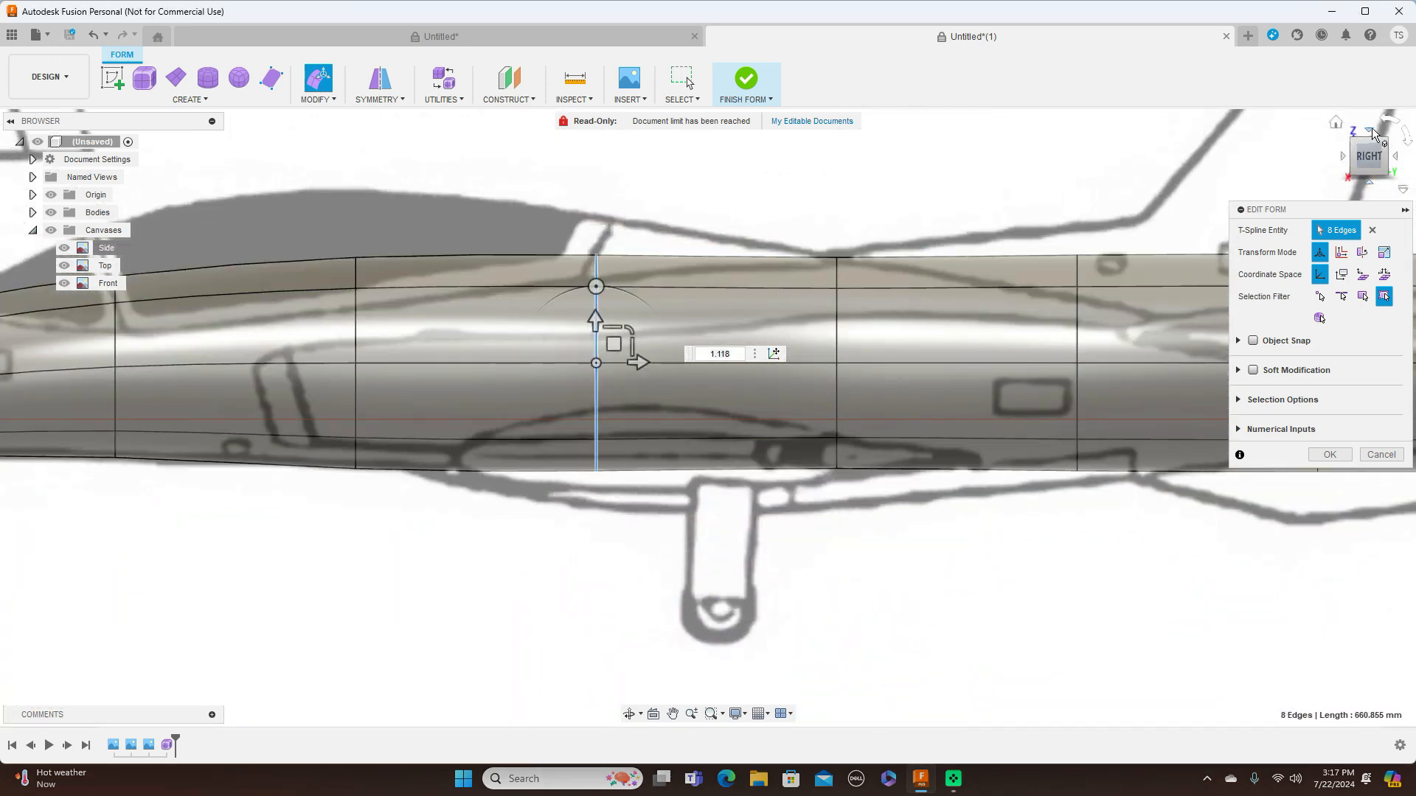
{"action": "left_click", "coordinate": [1371, 130]}
Scale the second ring behind the canopy by about 0.49 in top view, then shrink it in side view and shift it 2.3 mm forward, 15.5 mm down
{"action": "middle_click_drag", "start_coordinate": [1128, 166], "coordinate": [805, 162]}
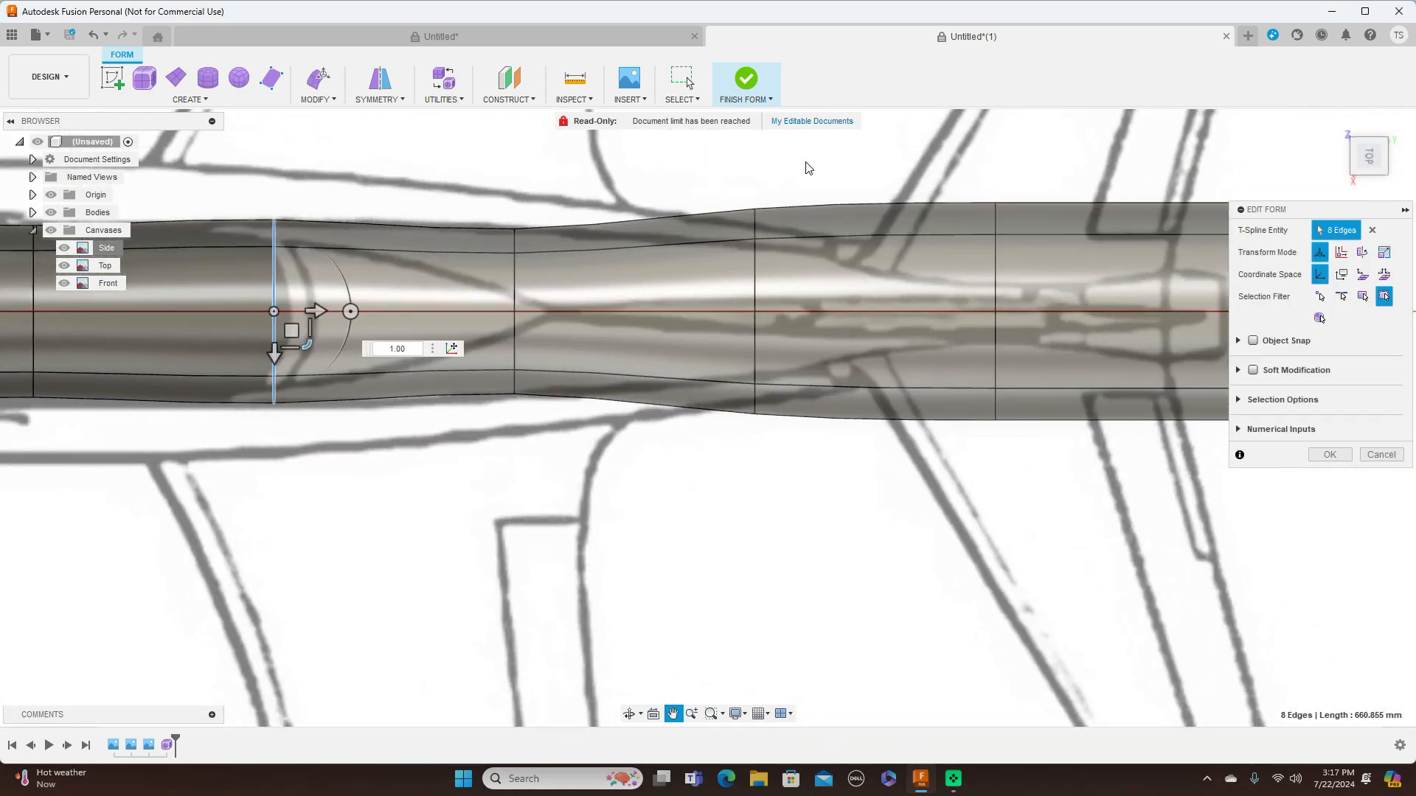
{"action": "double_click", "coordinate": [754, 280]}
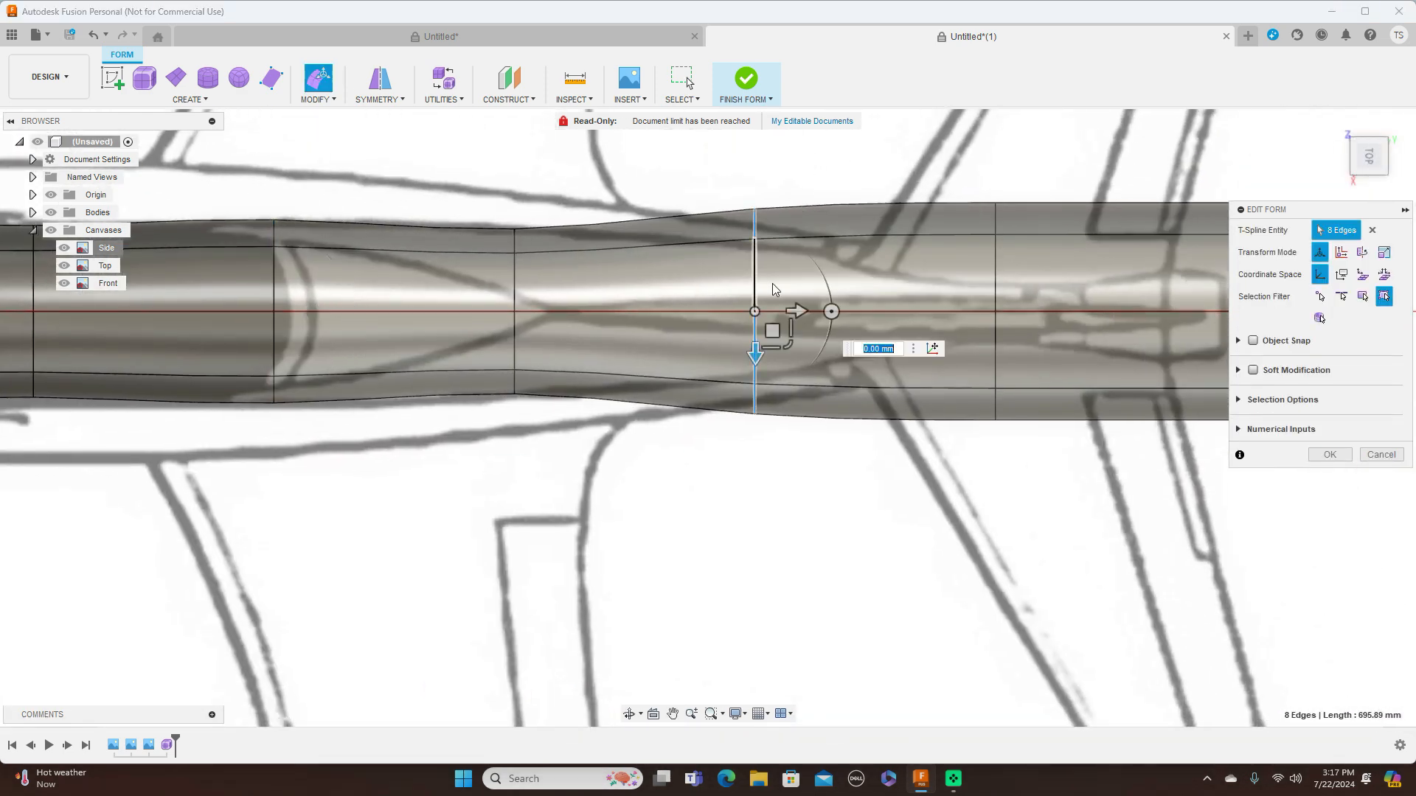
{"action": "left_click_drag", "start_coordinate": [789, 345], "coordinate": [780, 332]}
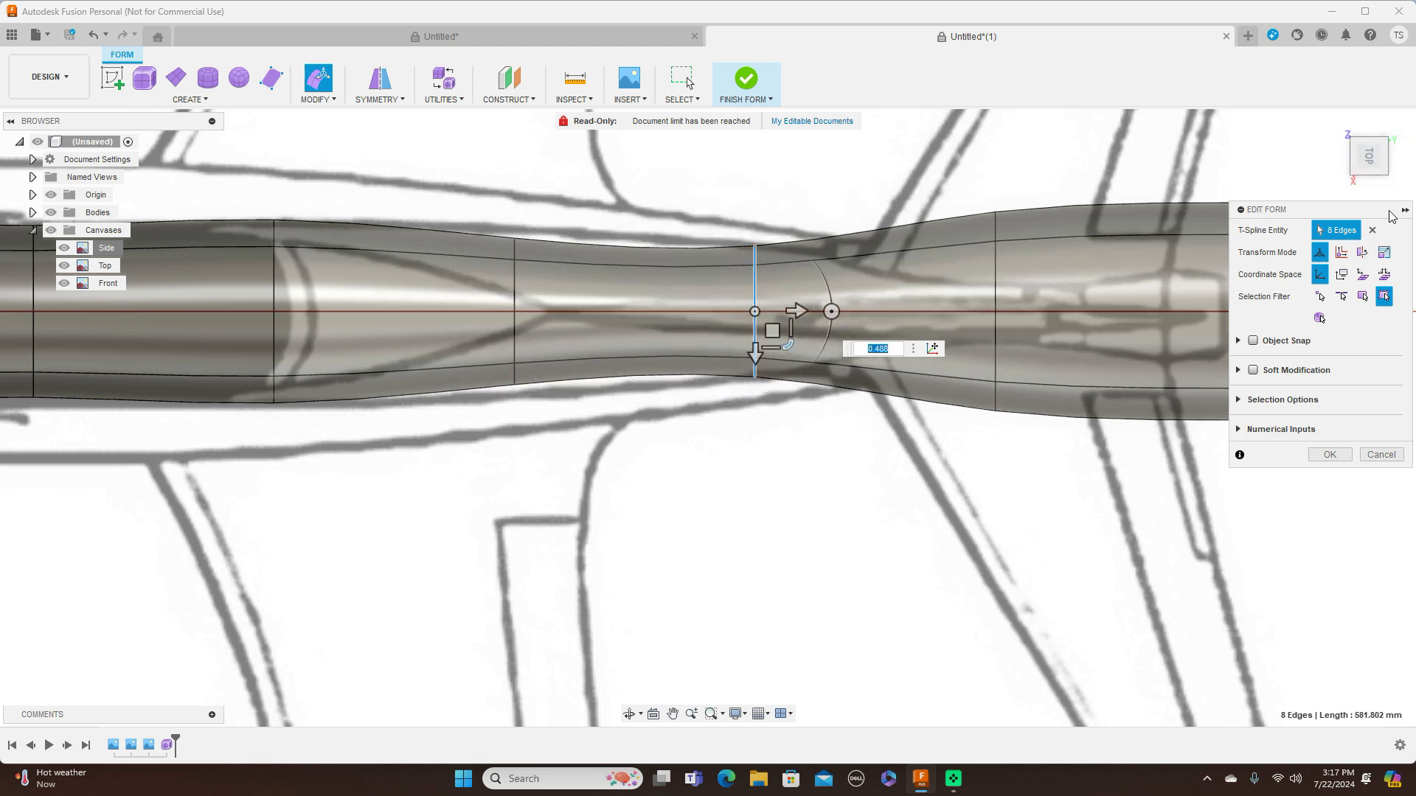
{"action": "left_click", "coordinate": [1370, 187]}
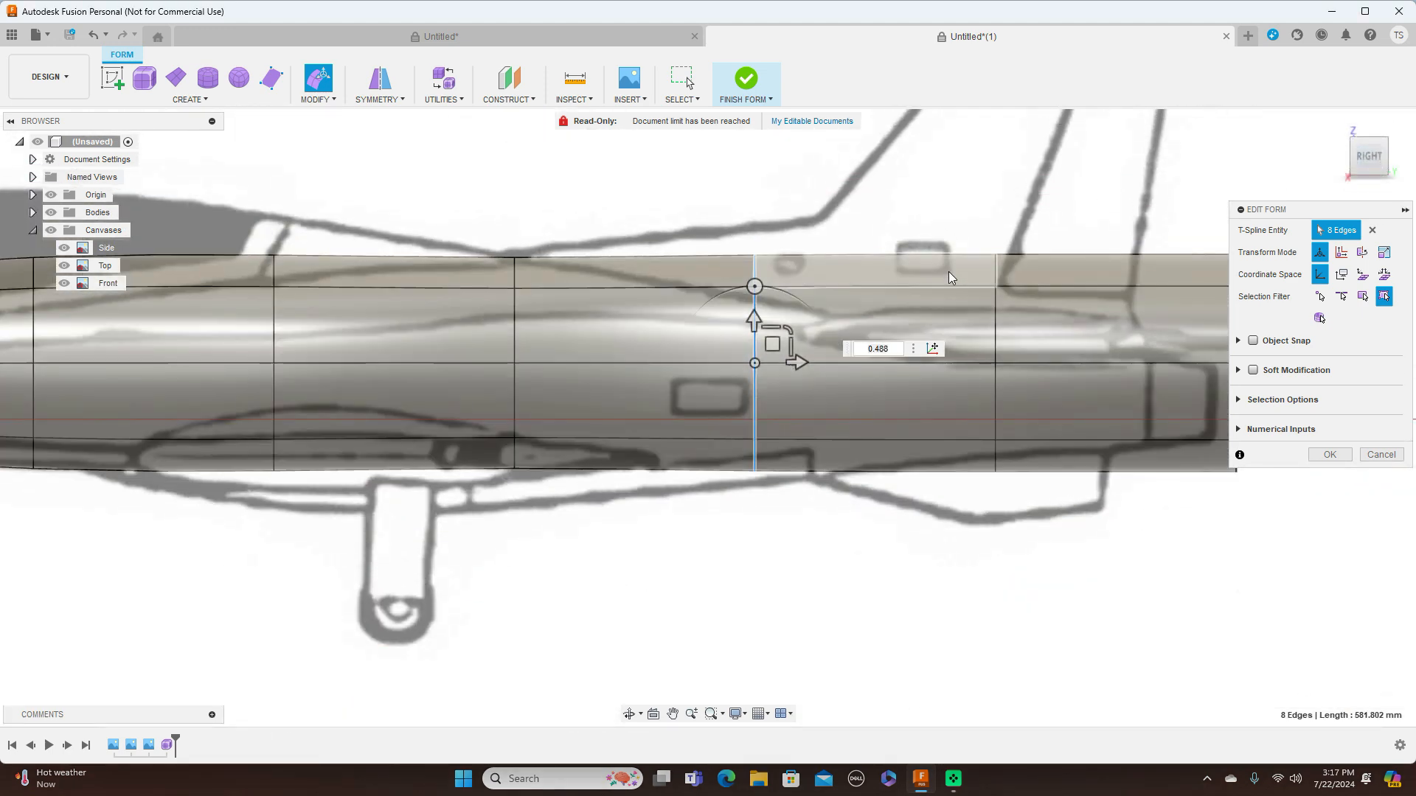
{"action": "left_click_drag", "start_coordinate": [786, 330], "coordinate": [770, 359]}
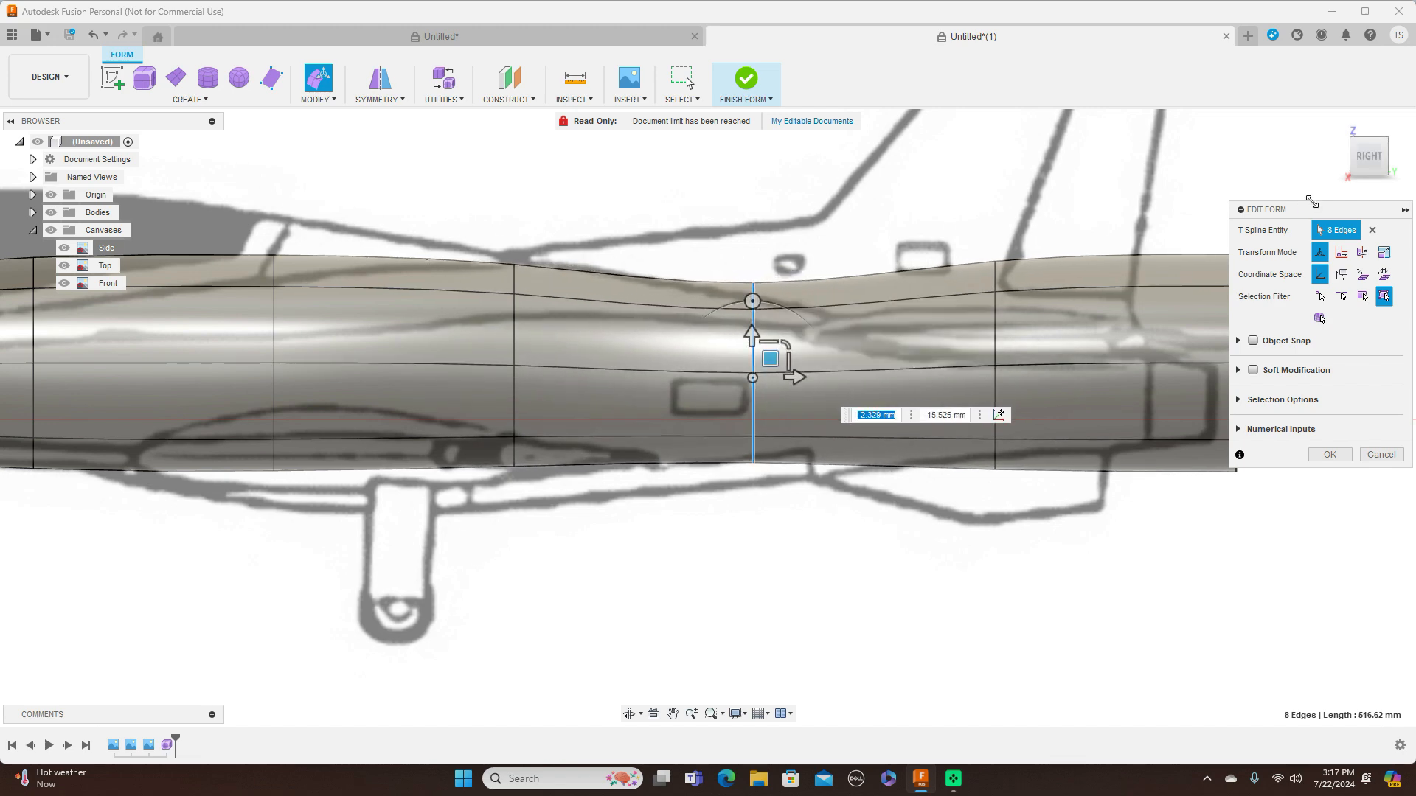
In the top view, scale the third edge ring behind the canopy by about 0.30 to match the narrowing rear fuselage
{"action": "double_click", "coordinate": [997, 311]}
{"action": "left_click", "coordinate": [1375, 142]}
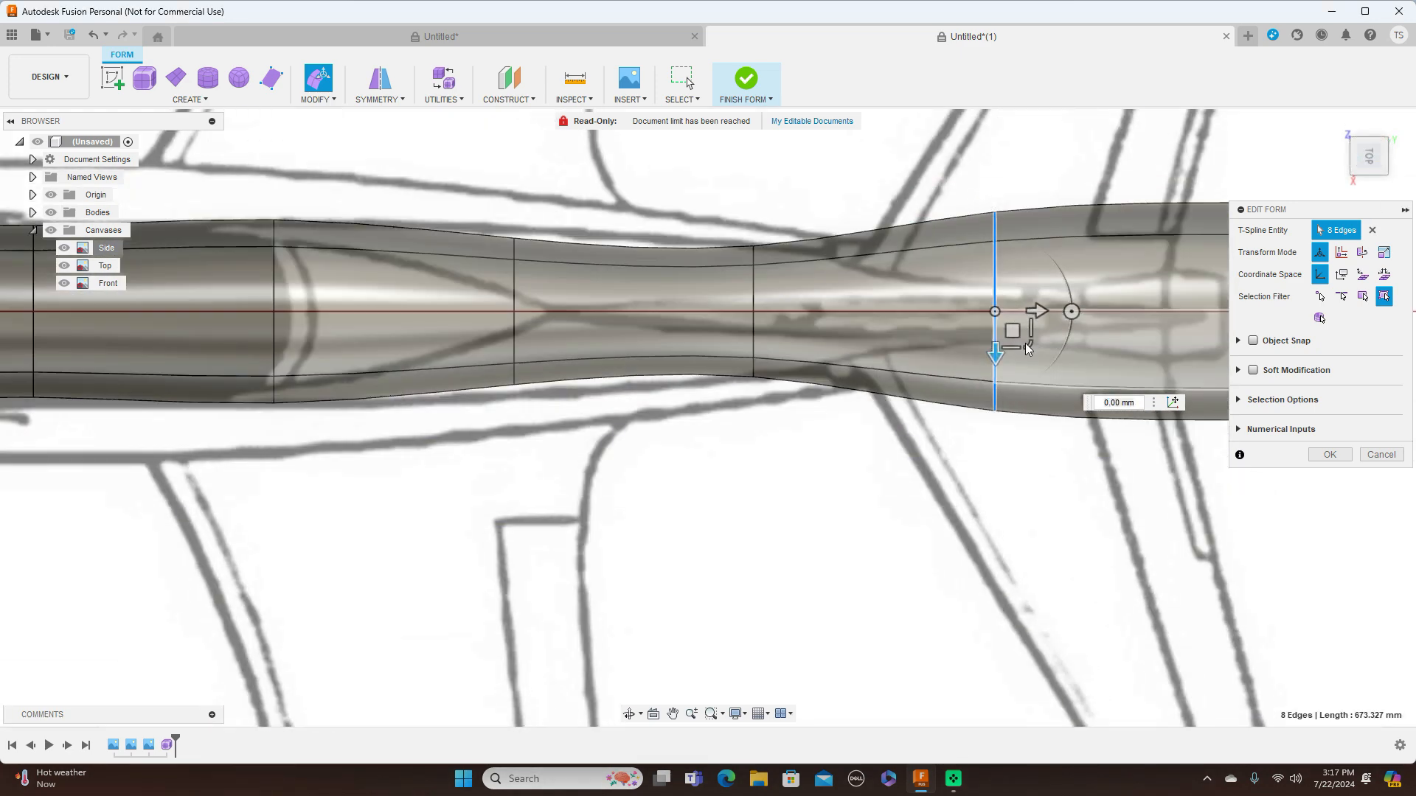
{"action": "left_click_drag", "start_coordinate": [1012, 330], "coordinate": [1013, 300]}
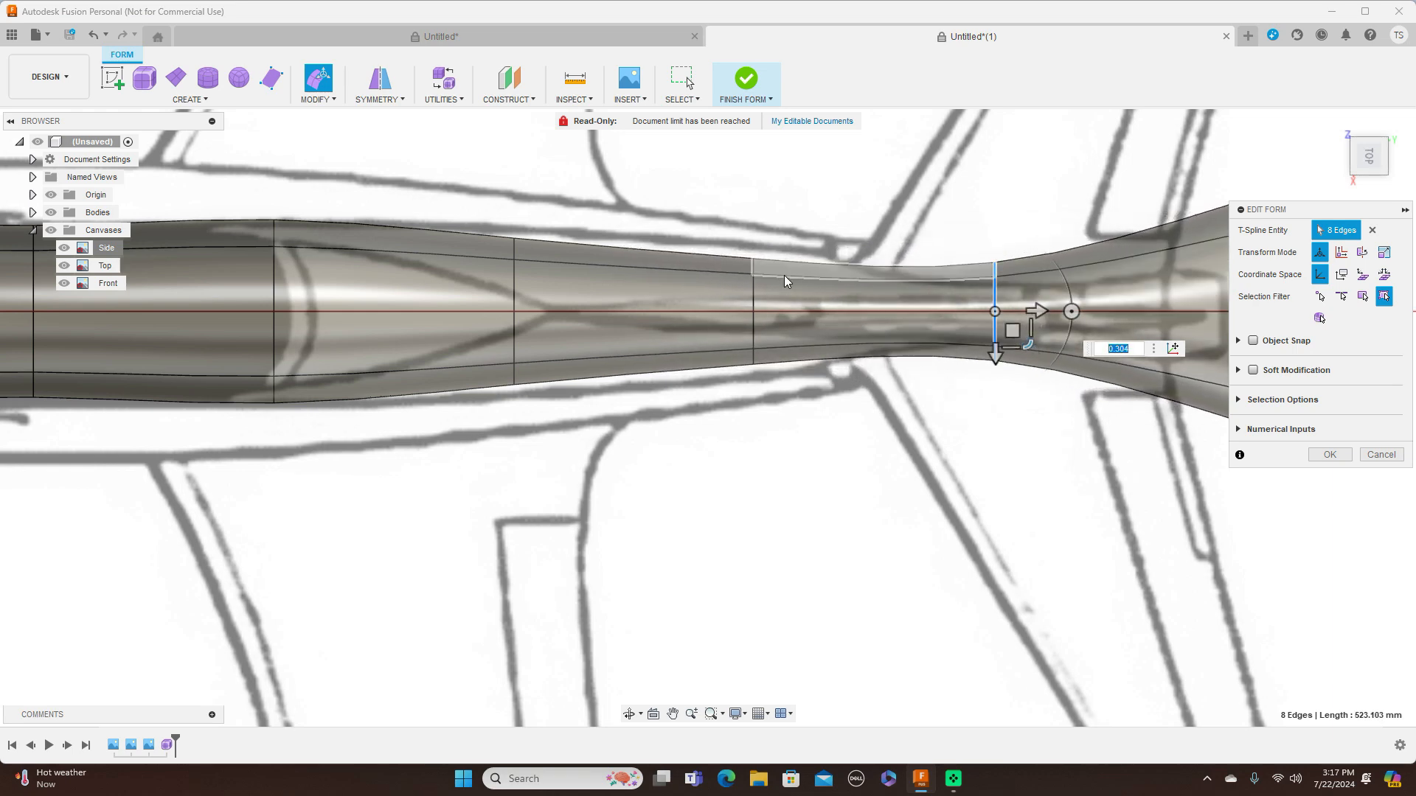
In the top view, widen the second ring behind the canopy by a scale of about 1.33 and the first by about 1.18
{"action": "double_click", "coordinate": [754, 293]}
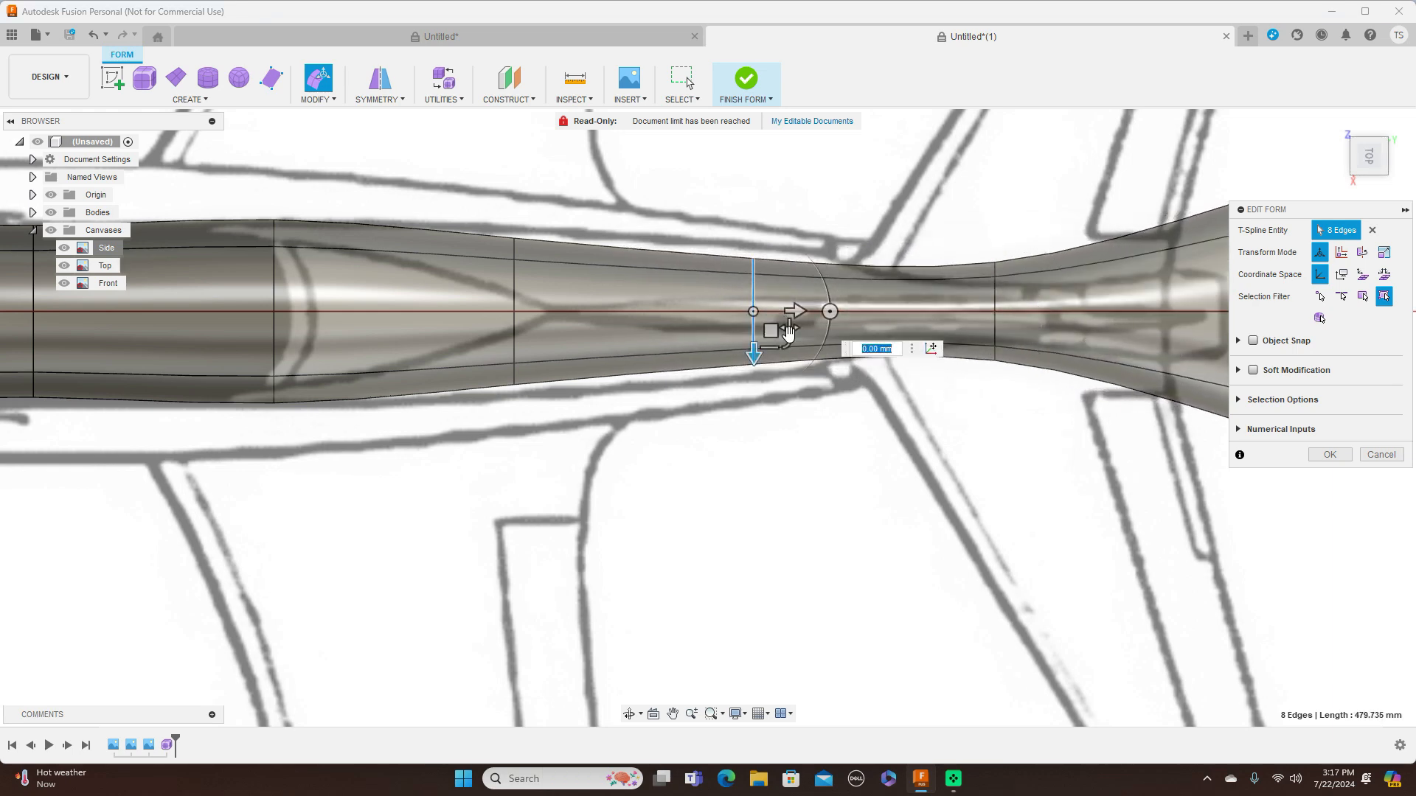
{"action": "left_click_drag", "start_coordinate": [788, 347], "coordinate": [792, 359]}
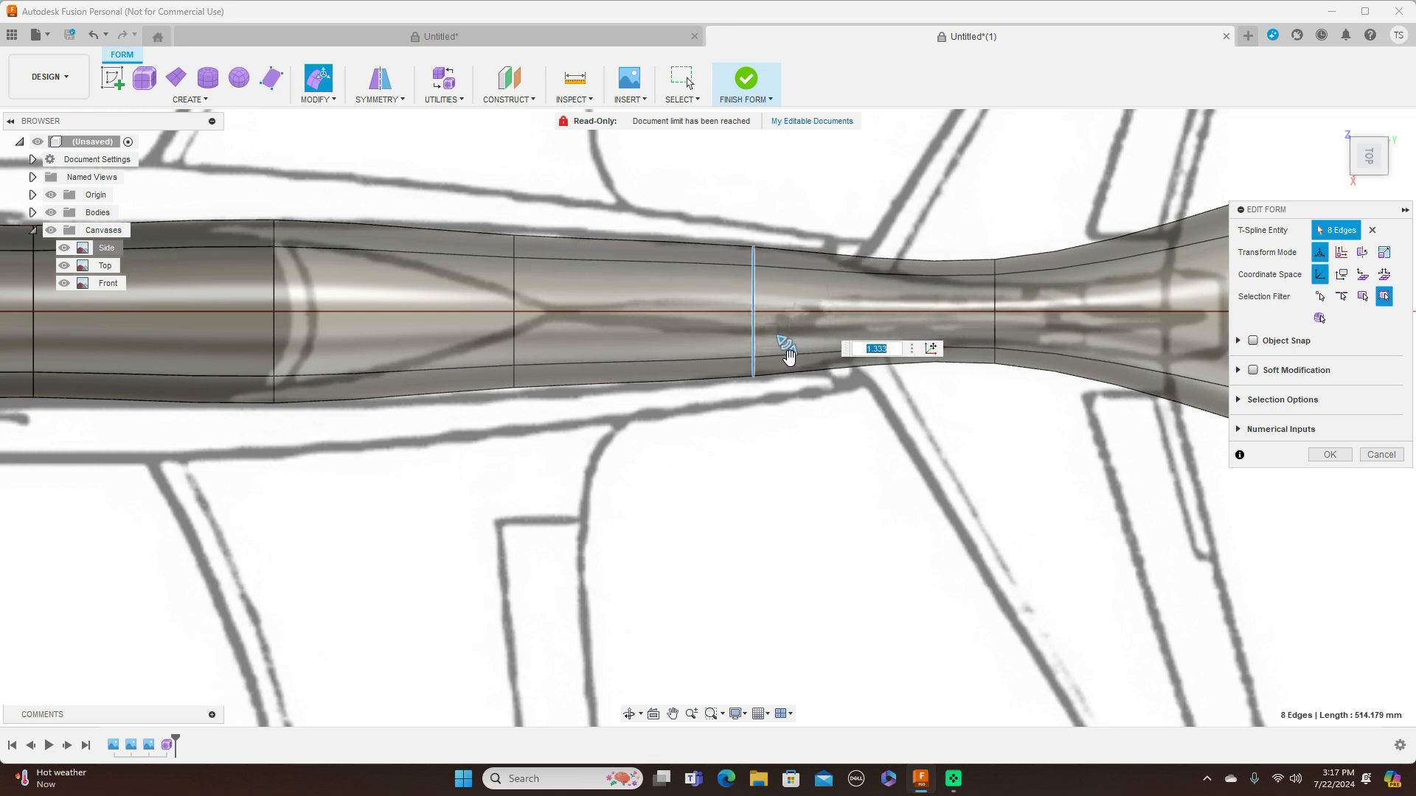
{"action": "double_click", "coordinate": [515, 281]}
{"action": "left_click_drag", "start_coordinate": [555, 338], "coordinate": [550, 350]}
{"action": "scroll", "coordinate": [807, 286], "scroll_direction": "down", "scroll_amount": 3}
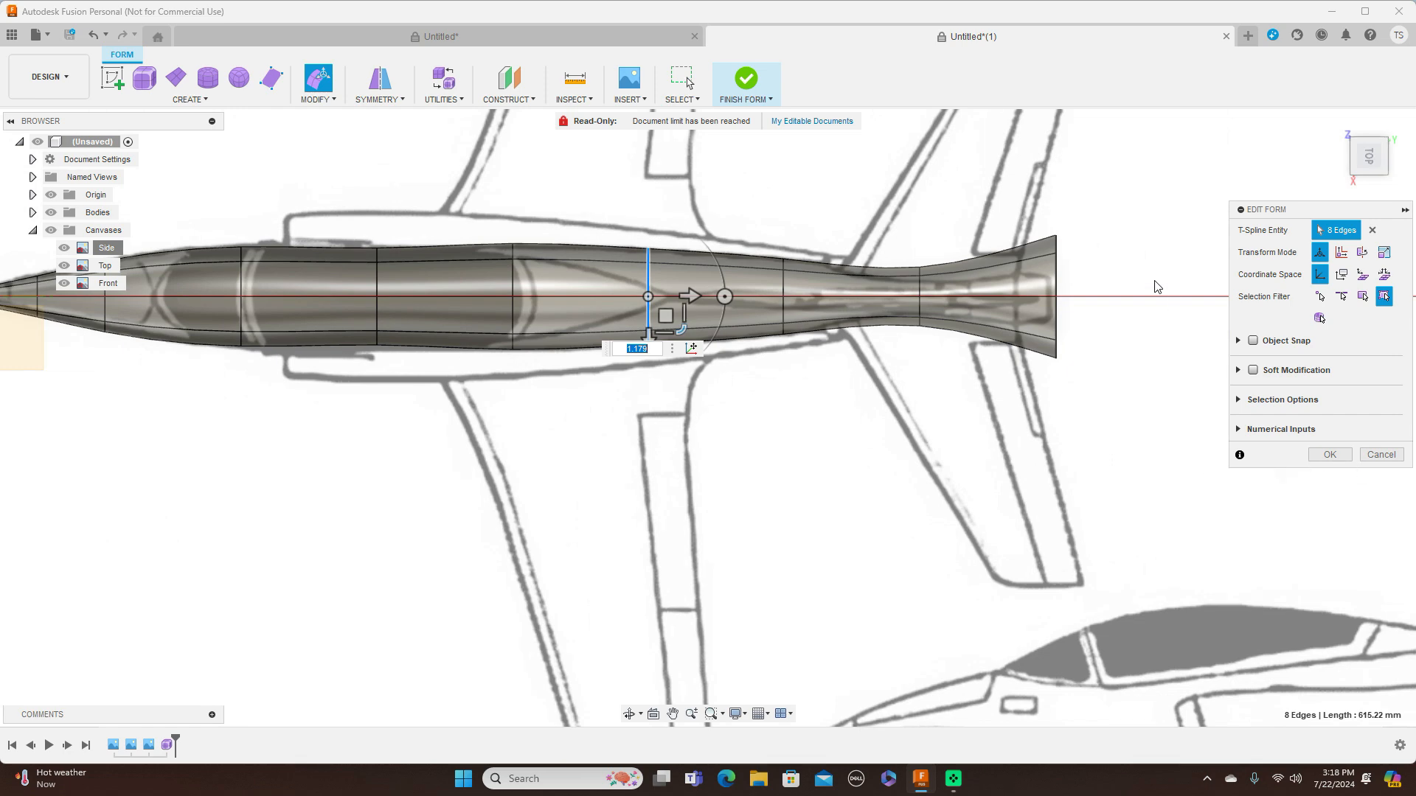
Scale the tail-end ring by about 0.39 in the top view, then shrink it in the side view
{"action": "double_click", "coordinate": [1056, 277]}
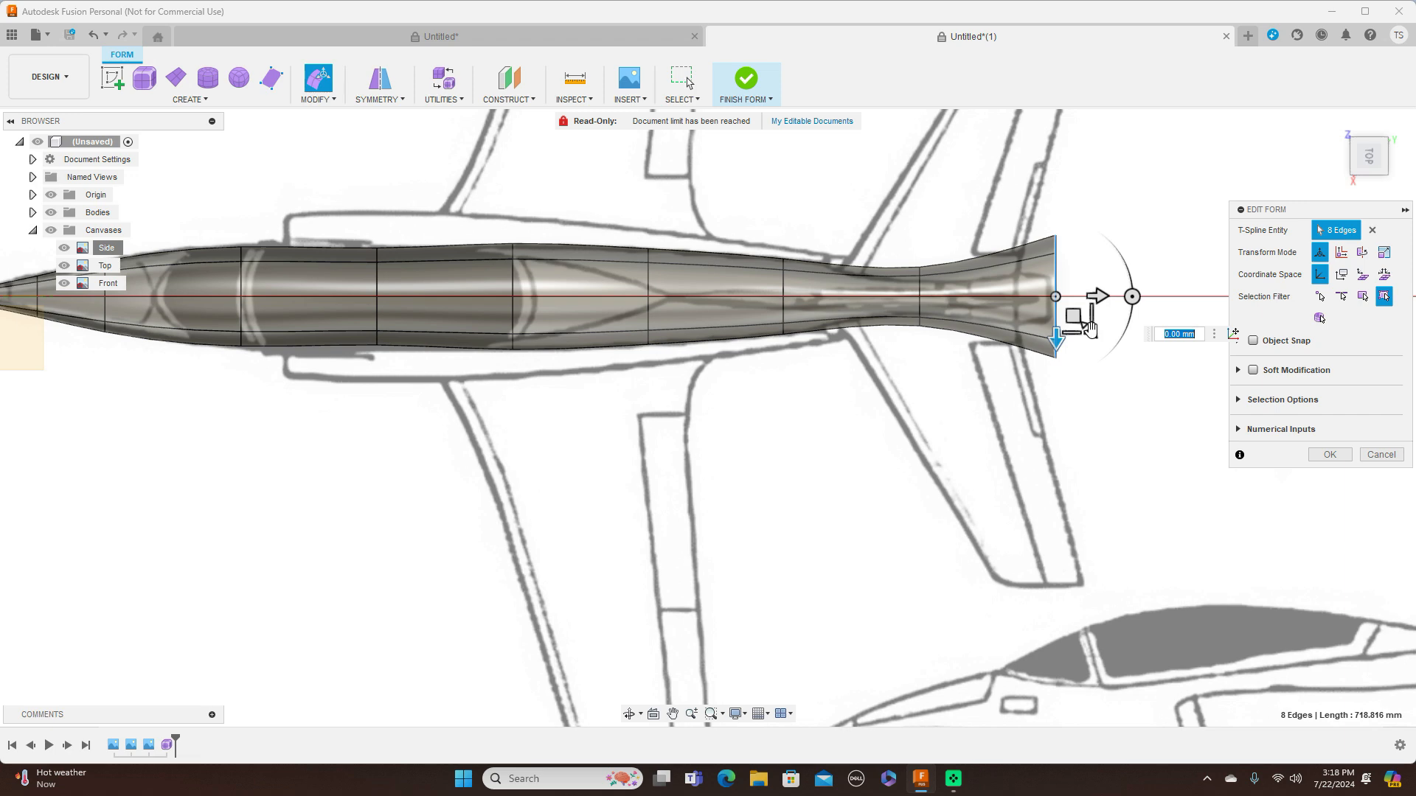
{"action": "left_click_drag", "start_coordinate": [1090, 328], "coordinate": [1081, 324]}
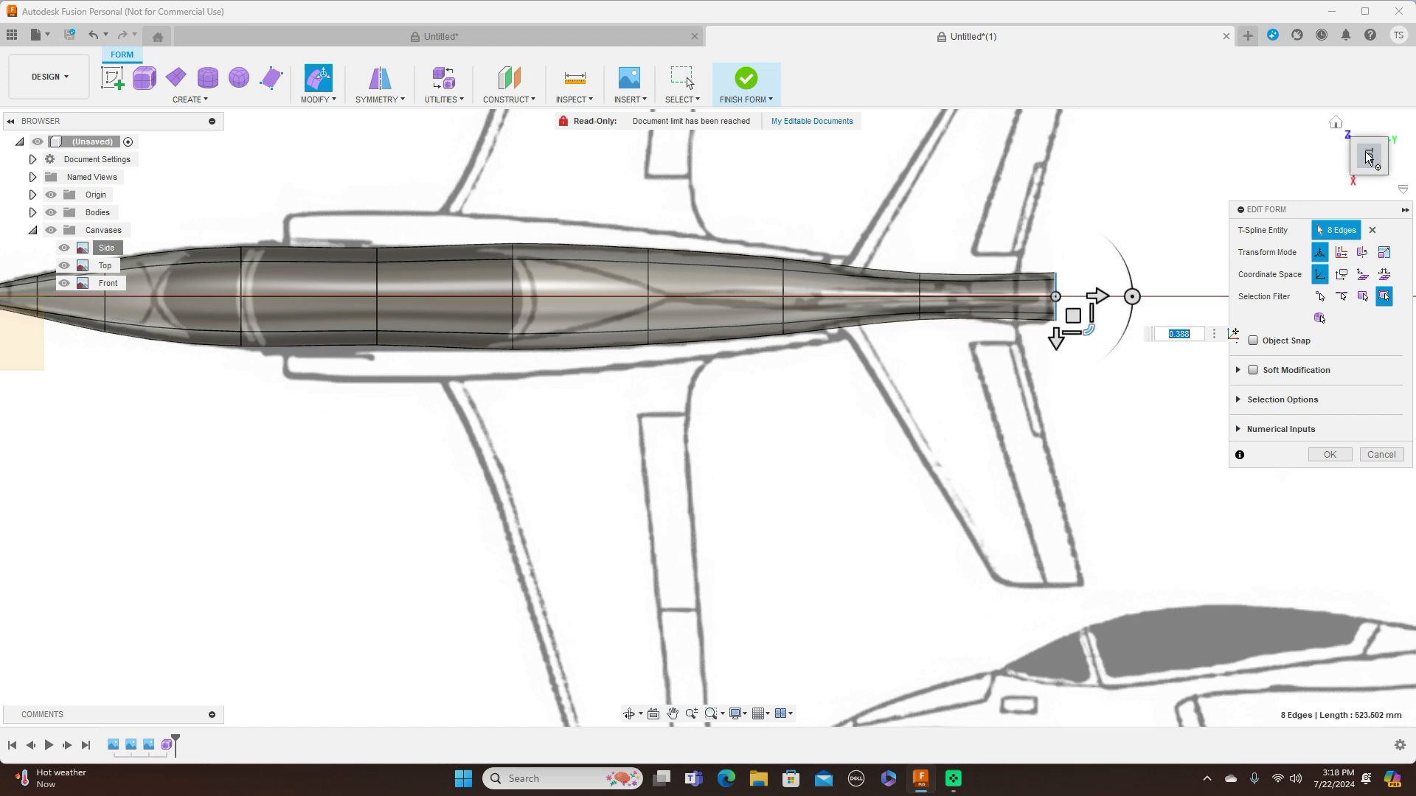
{"action": "left_click", "coordinate": [1369, 179]}
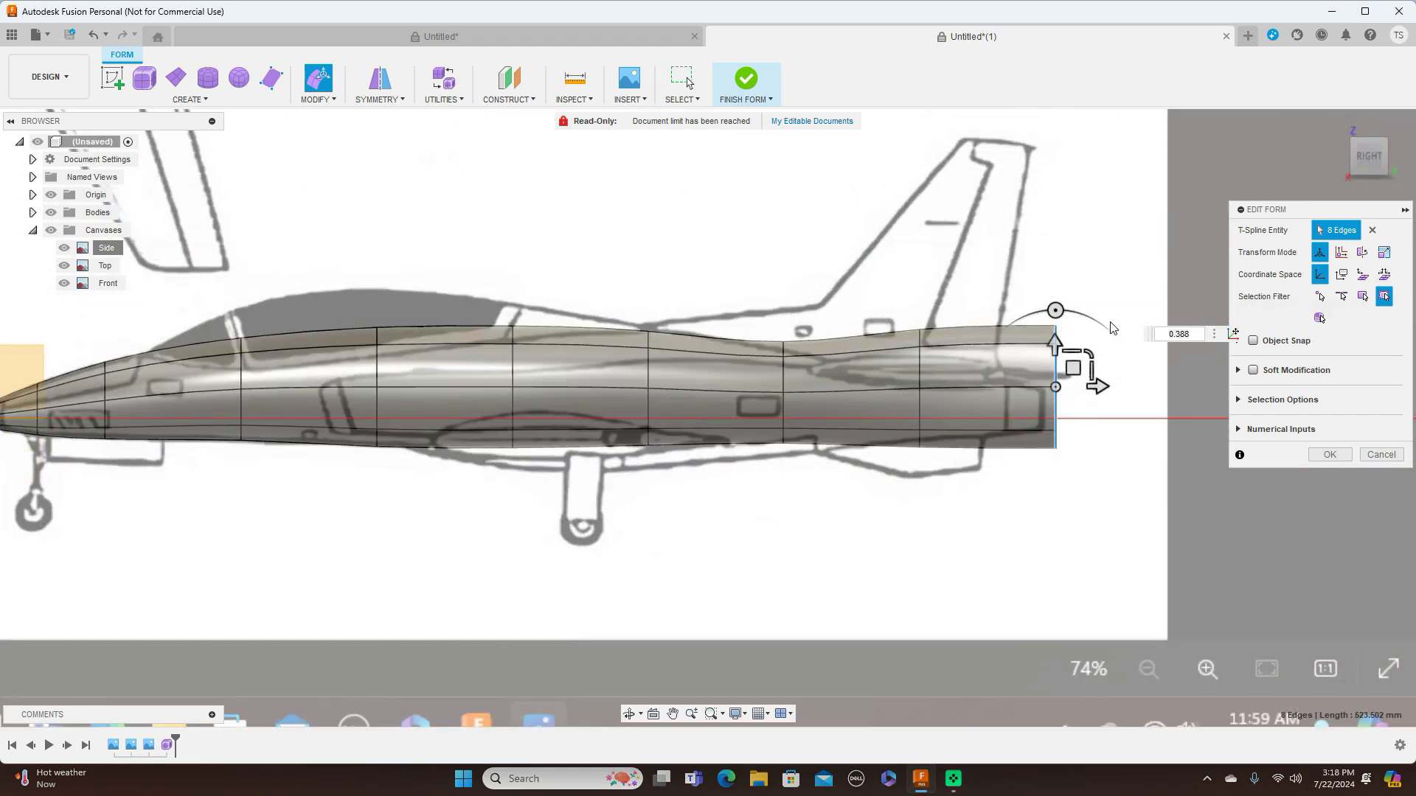
{"action": "left_click_drag", "start_coordinate": [1090, 348], "coordinate": [1074, 367]}
In the side view, shrink the third ring behind the canopy and shift it about 23.4 mm down to fit the rear profile
{"action": "double_click", "coordinate": [922, 380]}
{"action": "left_click_drag", "start_coordinate": [952, 353], "coordinate": [937, 391]}
Shrink the tail-end ring further in the side view and shift it about 11.2 mm forward and 3.2 mm down
{"action": "scroll", "coordinate": [1069, 373], "scroll_direction": "up", "scroll_amount": 4}
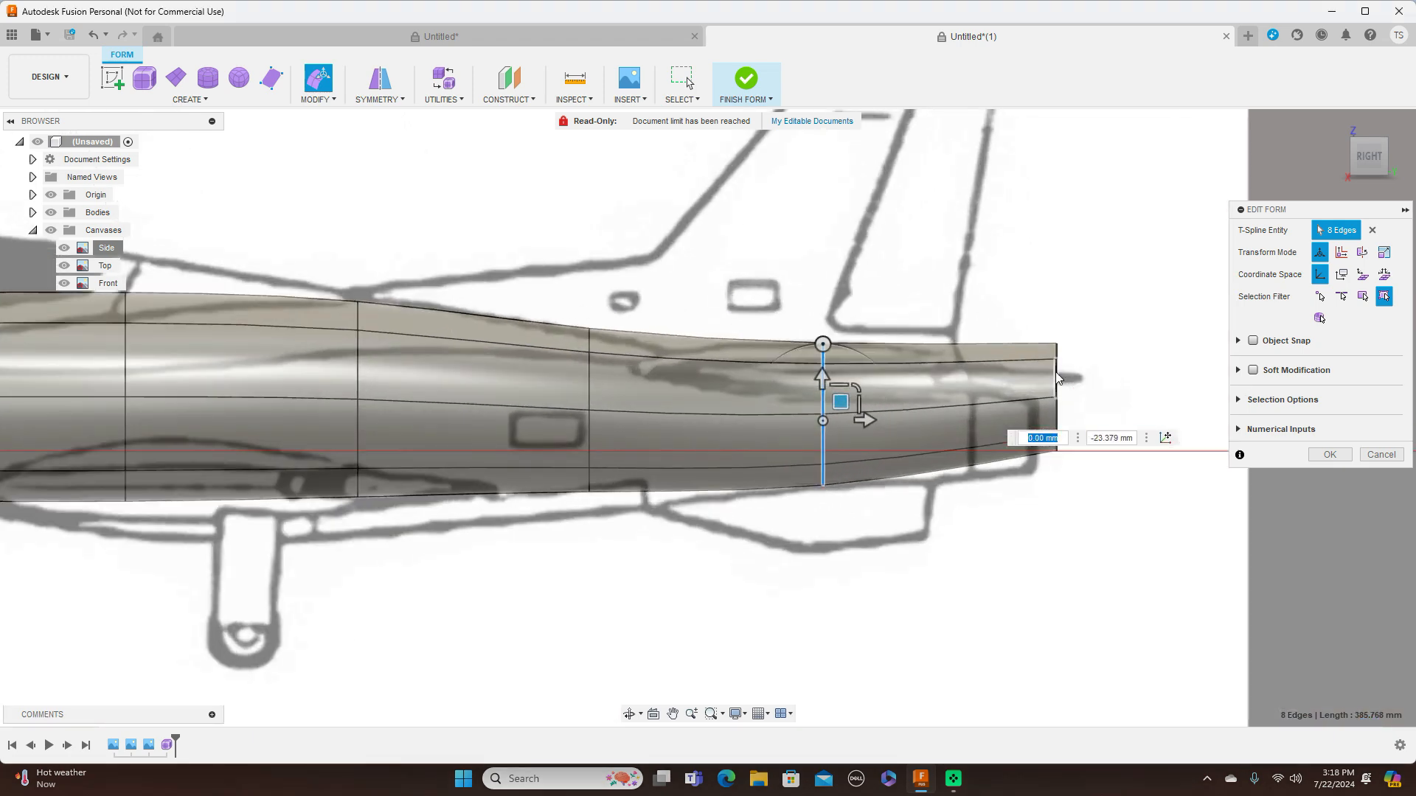
{"action": "double_click", "coordinate": [1056, 379]}
{"action": "left_click_drag", "start_coordinate": [1073, 375], "coordinate": [1062, 405]}
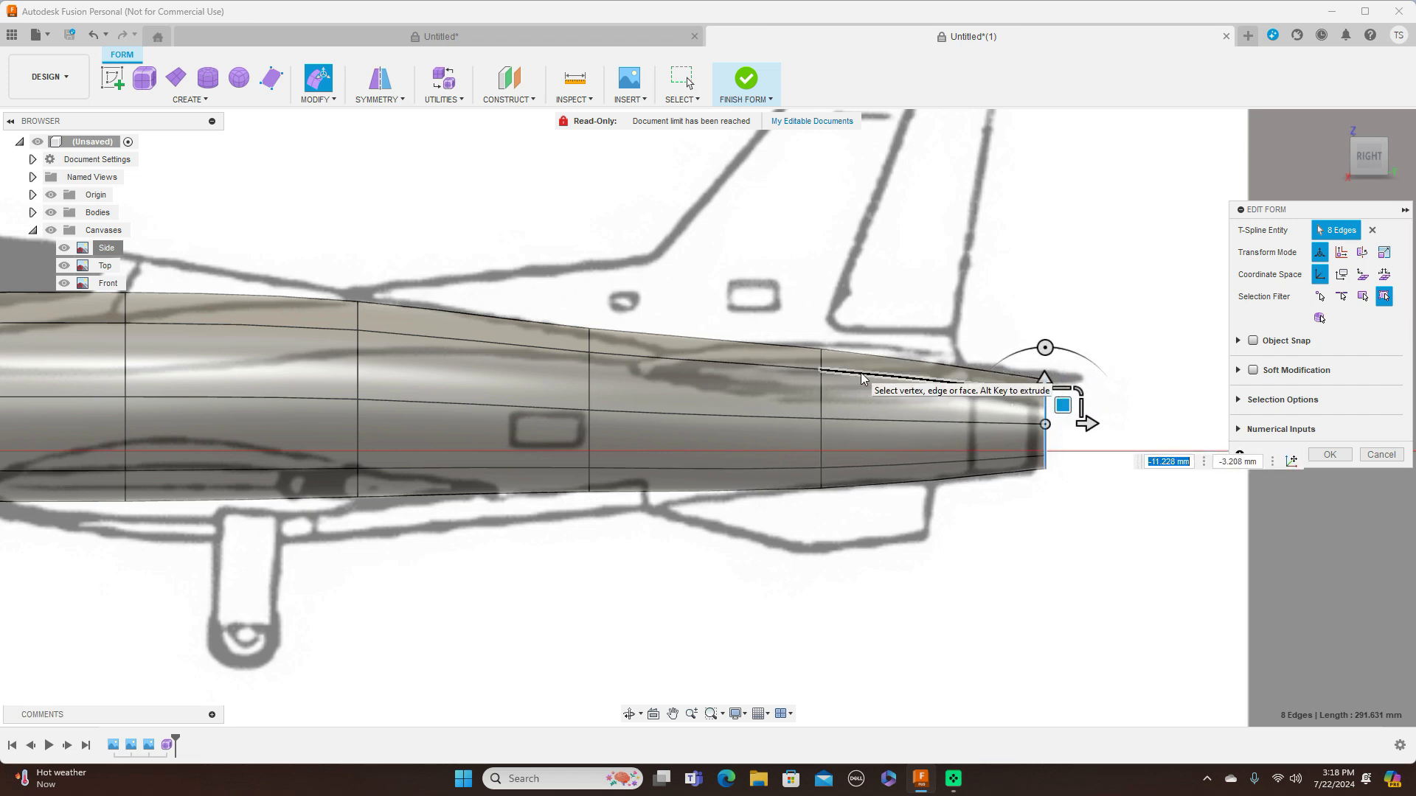
Narrow the tail-end ring by a scale of 0.93 in the top view to match the blueprint
{"action": "scroll", "coordinate": [860, 373], "scroll_direction": "down", "scroll_amount": 3}
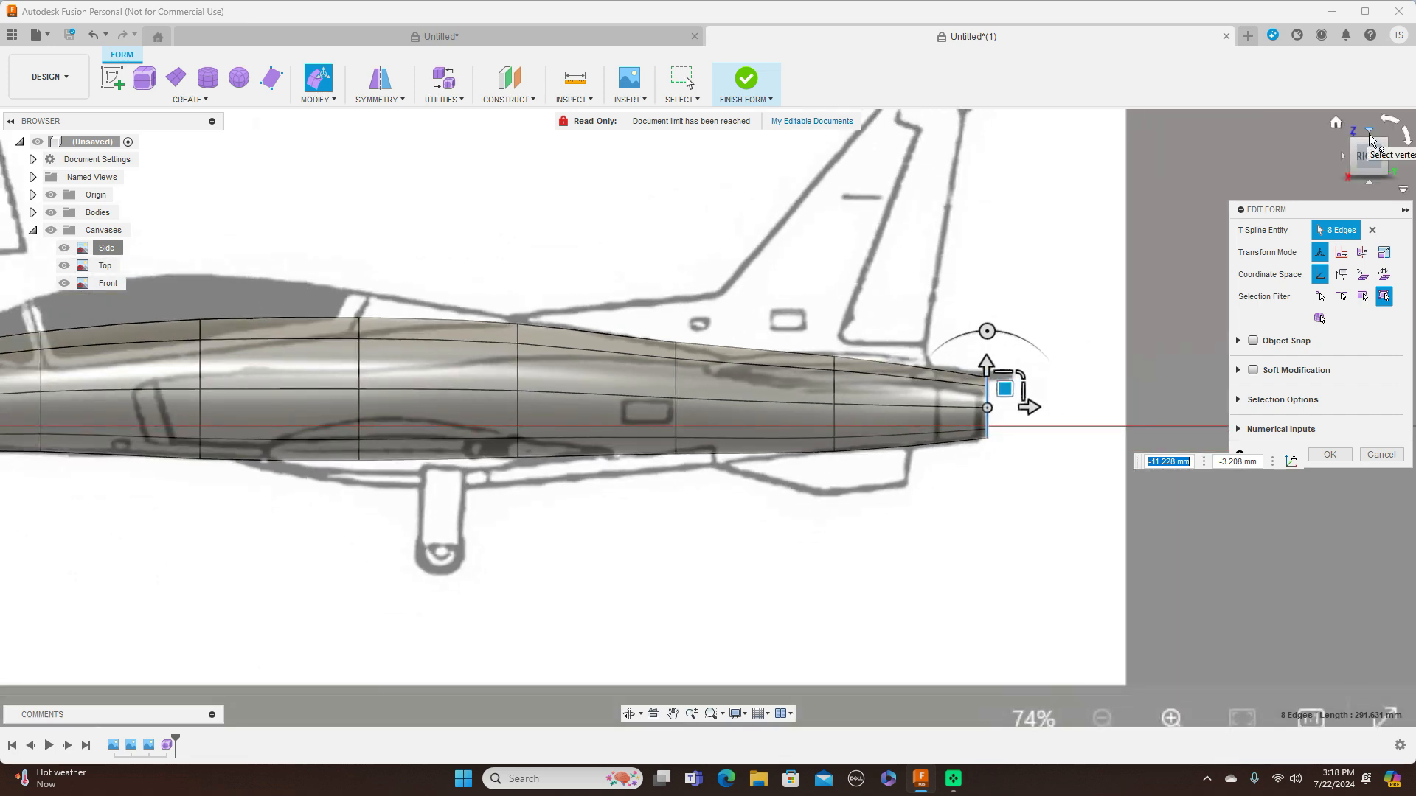
{"action": "left_click", "coordinate": [1369, 132]}
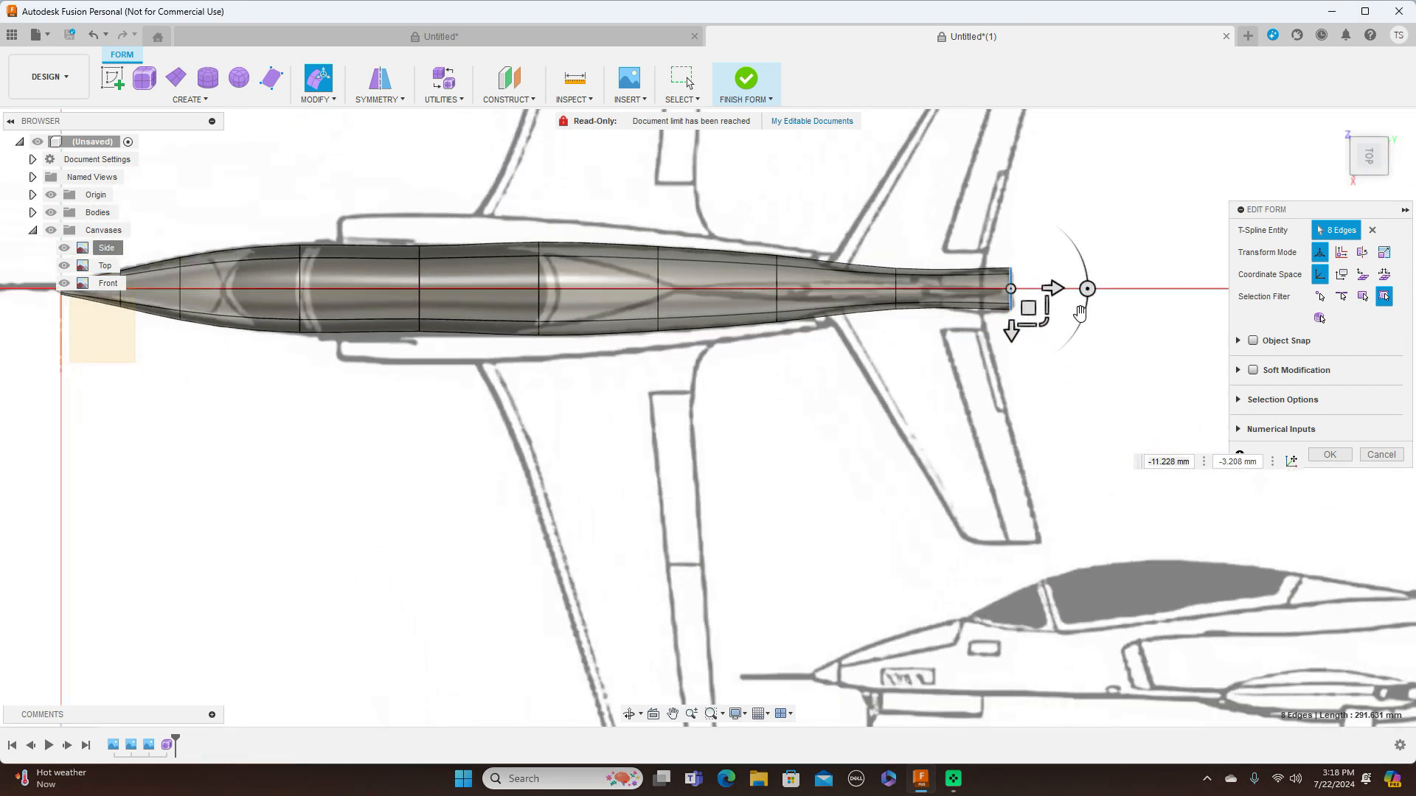
{"action": "scroll", "coordinate": [1050, 327], "scroll_direction": "up", "scroll_amount": 3}
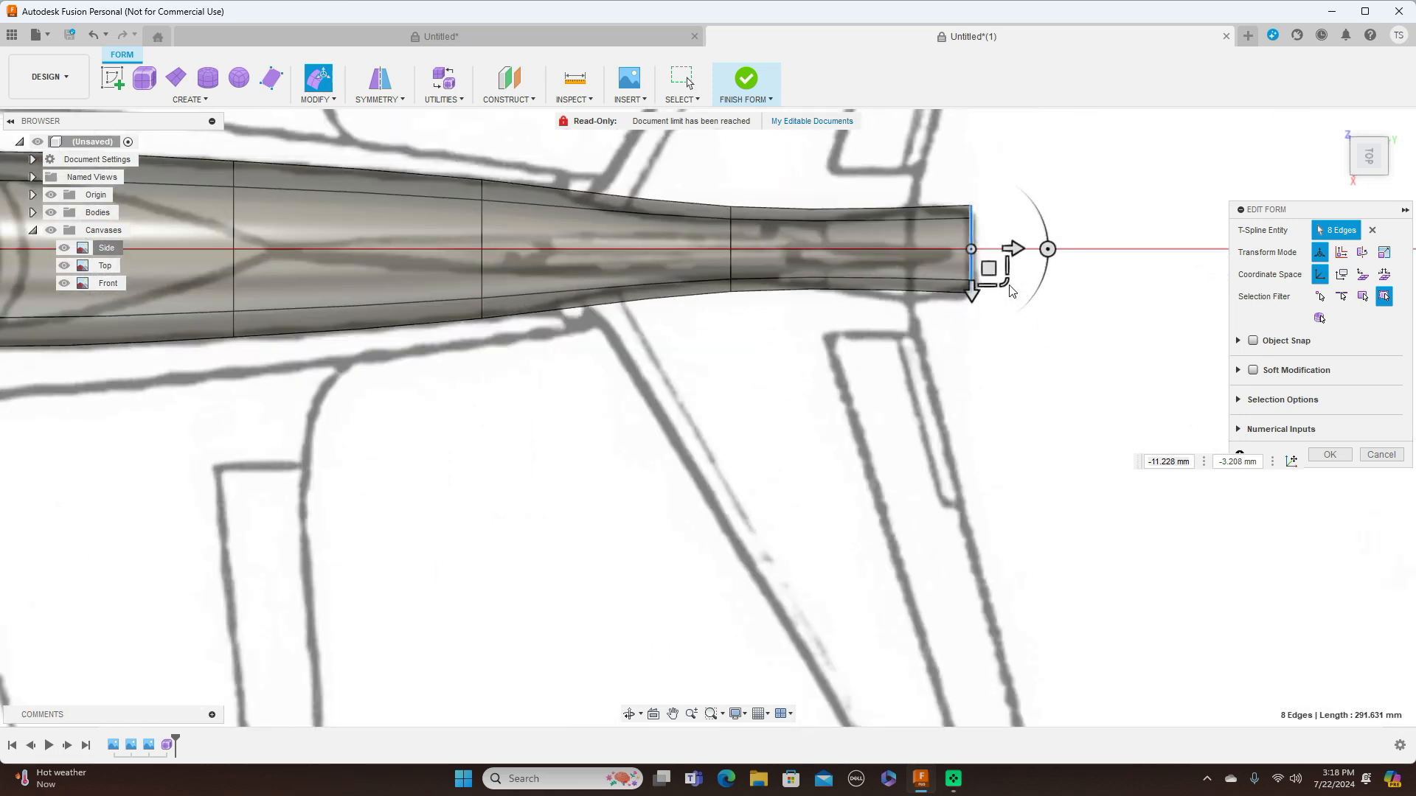
{"action": "left_click_drag", "start_coordinate": [1003, 281], "coordinate": [1006, 284]}
{"action": "scroll", "coordinate": [1012, 351], "scroll_direction": "down", "scroll_amount": 3}
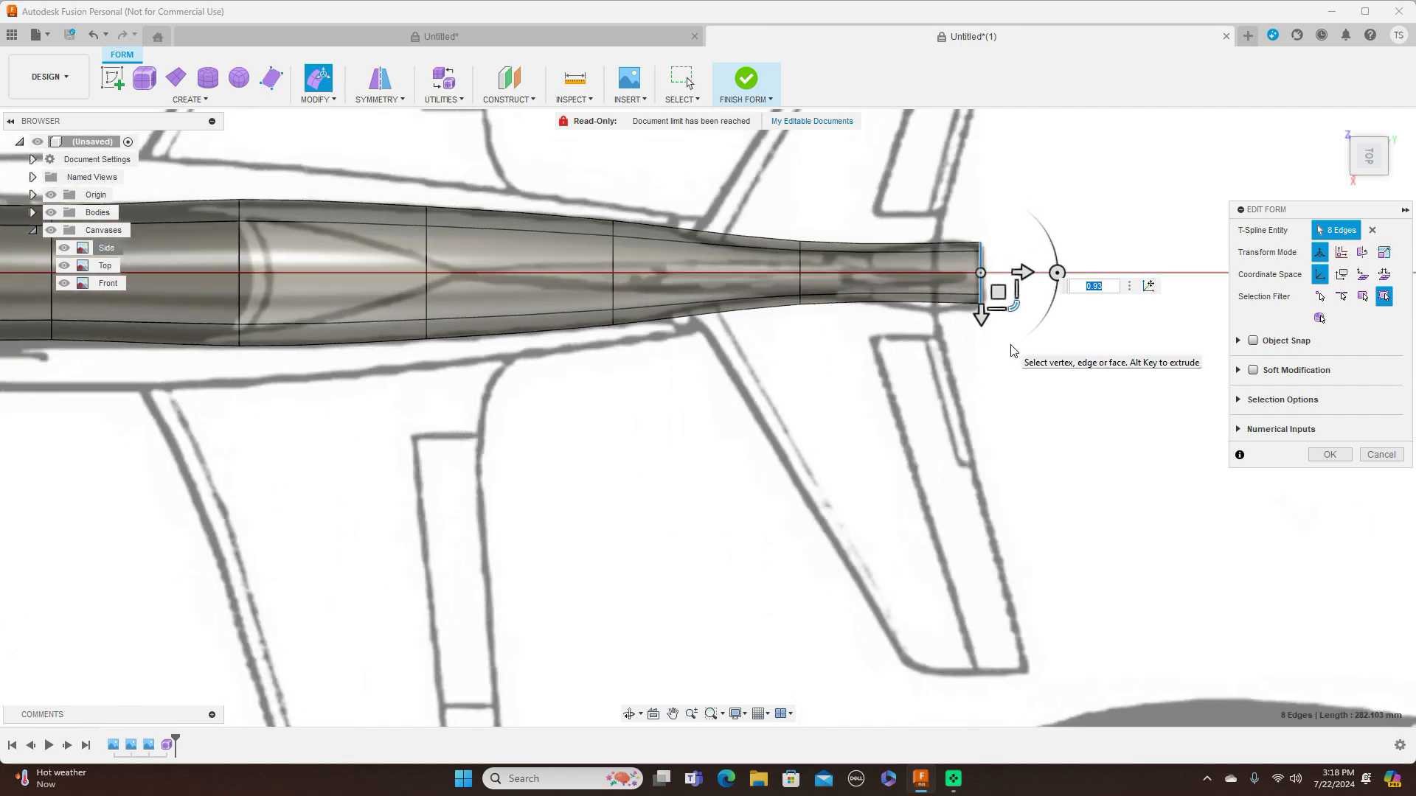
{"action": "scroll", "coordinate": [840, 389], "scroll_direction": "down", "scroll_amount": 2}
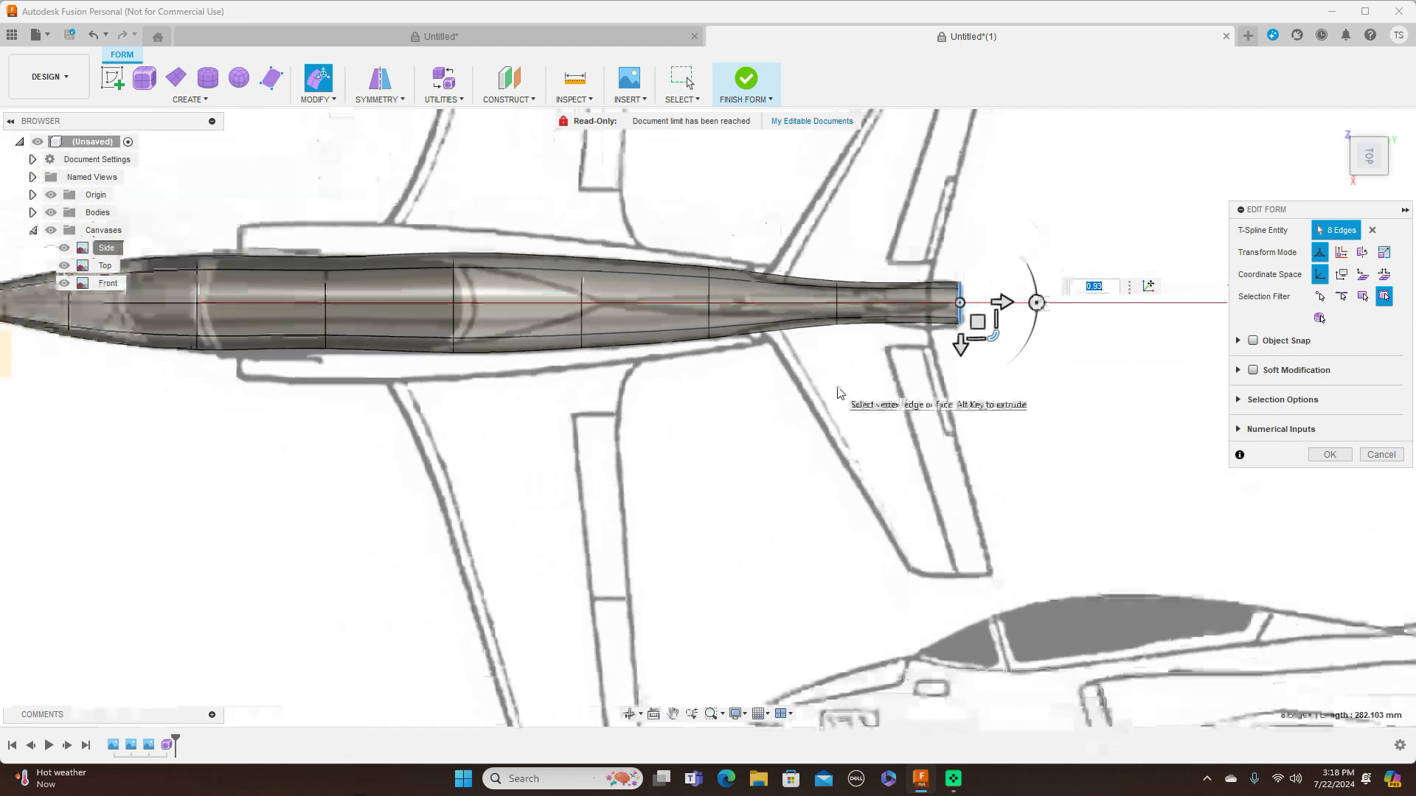
In the top view, scale the ring at the canopy's rear frame by about 0.94 and the mid-canopy ring by about 1.12
{"action": "scroll", "coordinate": [606, 336], "scroll_direction": "up", "scroll_amount": 4}
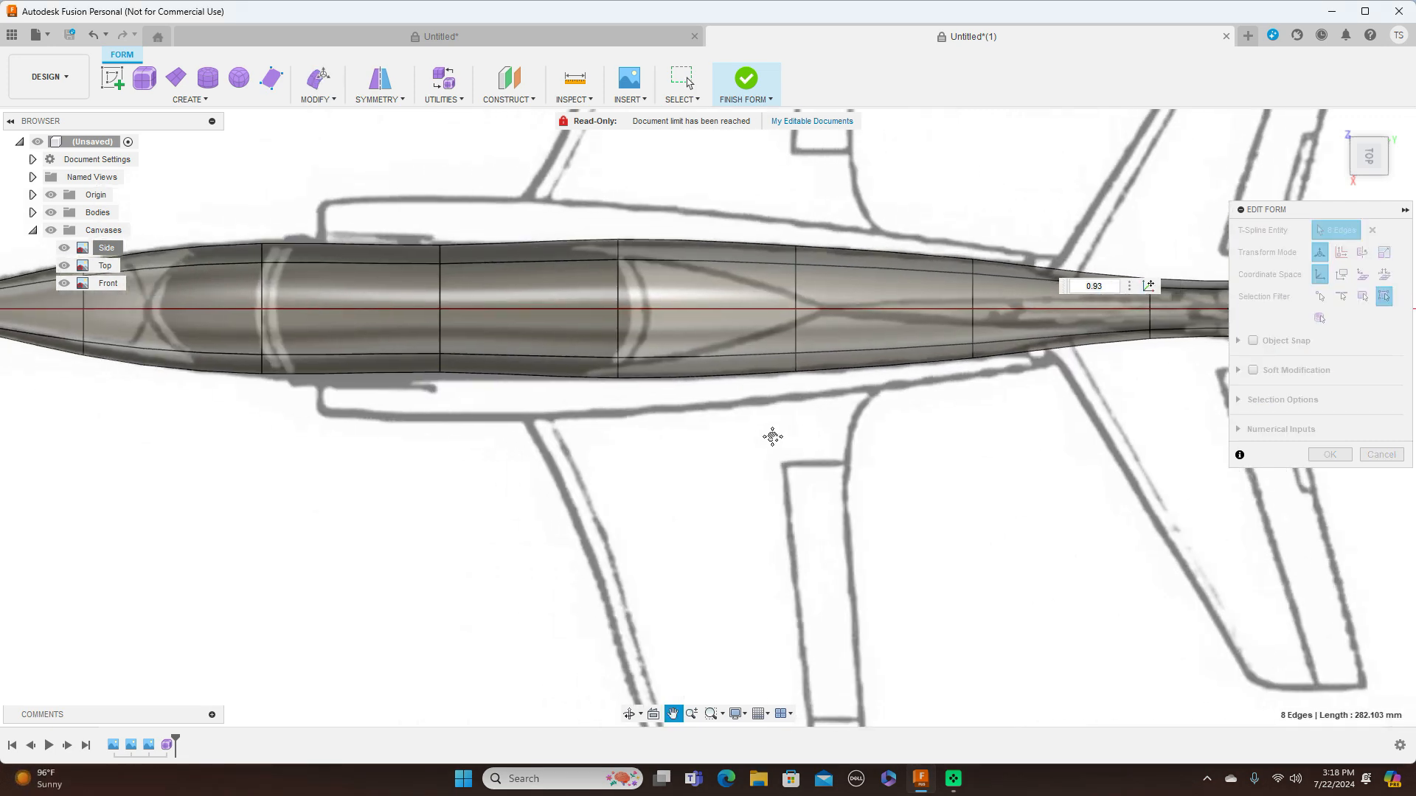
{"action": "double_click", "coordinate": [648, 286]}
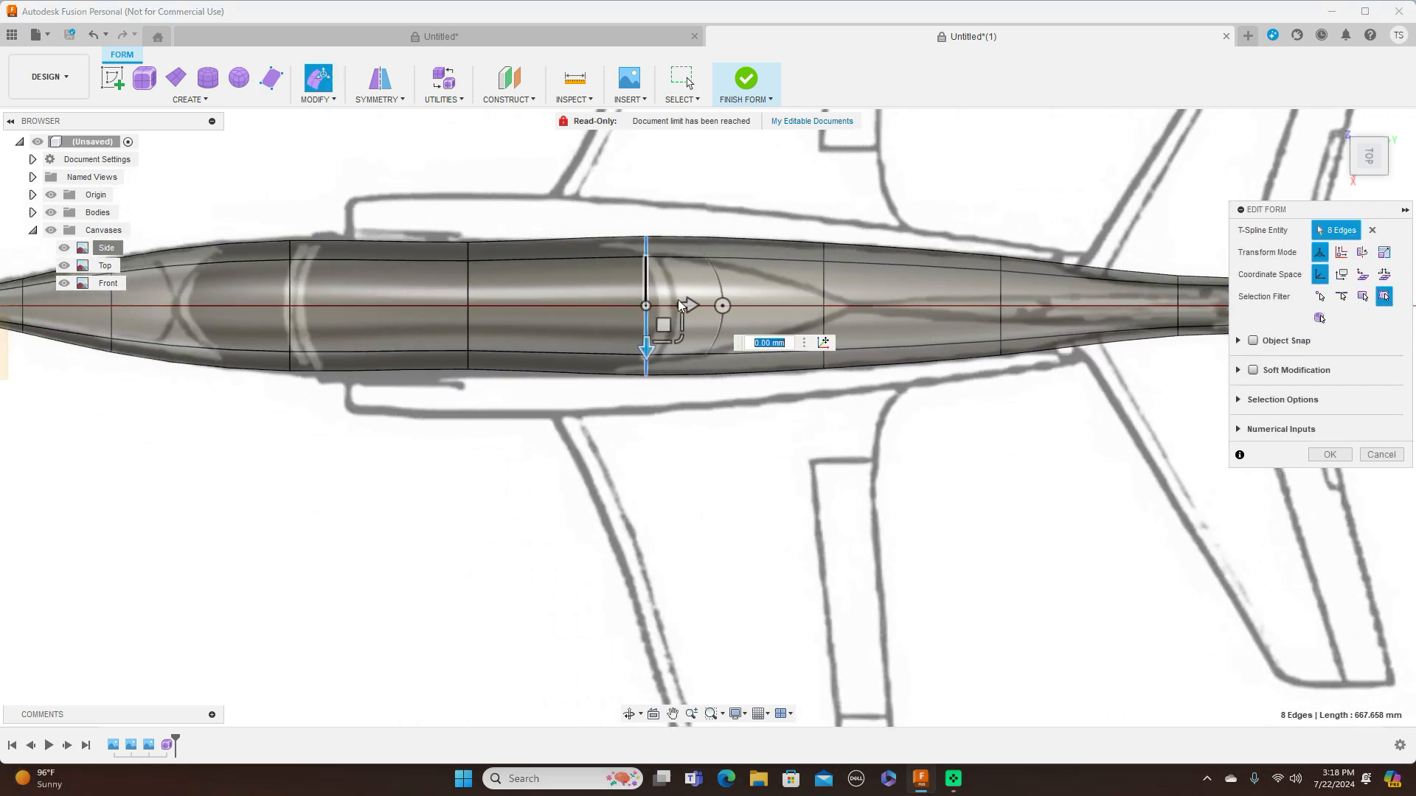
{"action": "left_click_drag", "start_coordinate": [679, 340], "coordinate": [673, 337]}
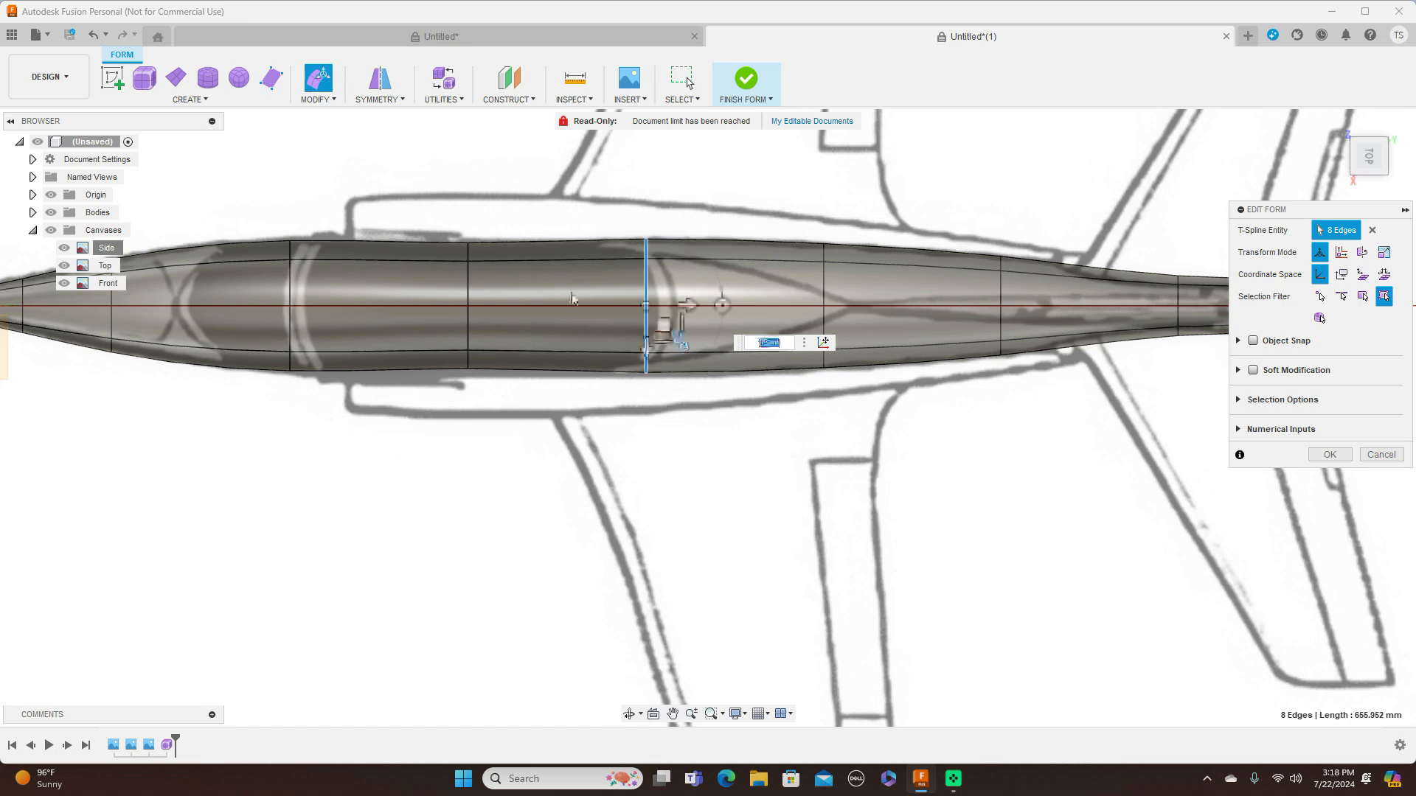
{"action": "double_click", "coordinate": [470, 279]}
{"action": "left_click_drag", "start_coordinate": [502, 340], "coordinate": [504, 346]}
{"action": "scroll", "coordinate": [694, 483], "scroll_direction": "down", "scroll_amount": 3}
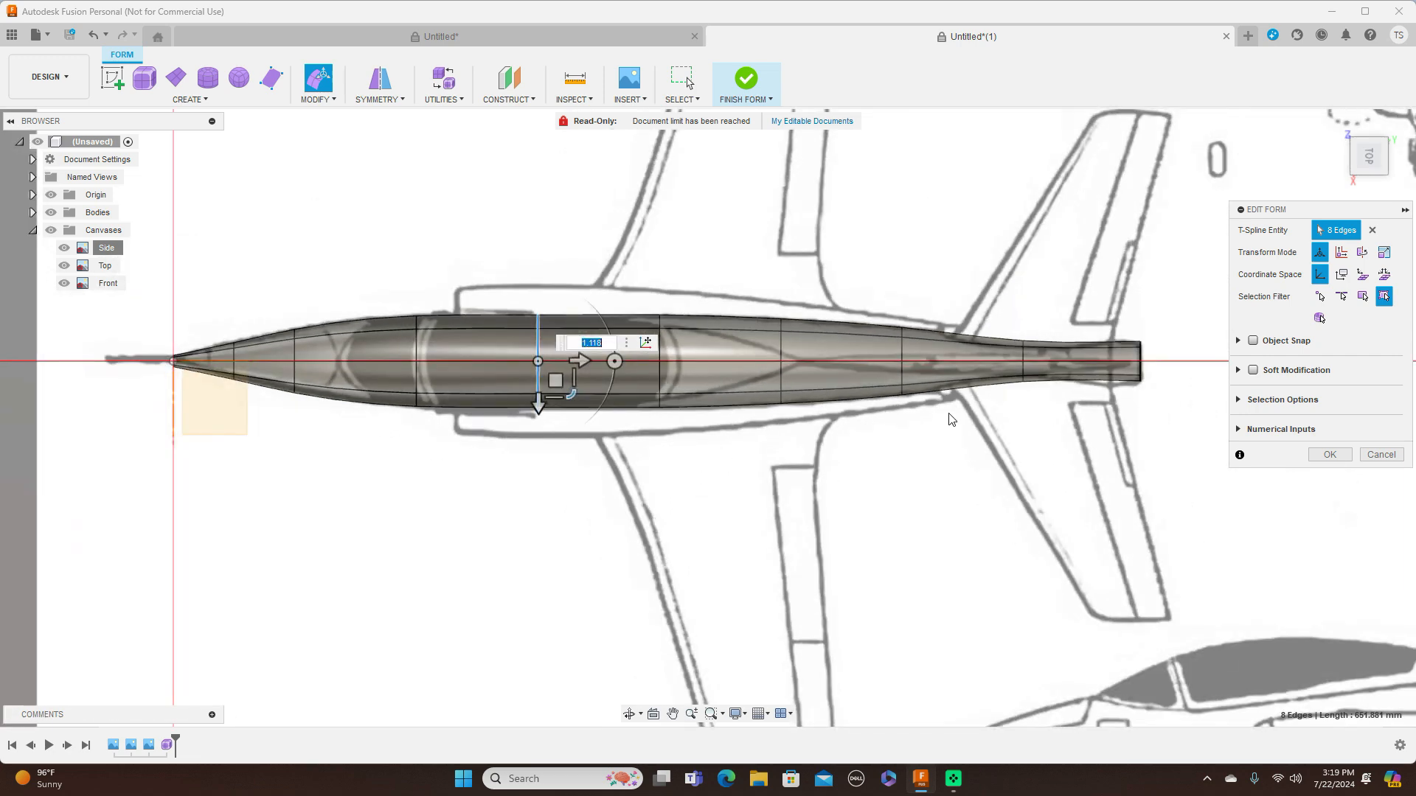
Examine the fuselage against the blueprint in the side and front views
{"action": "left_click", "coordinate": [1371, 184]}
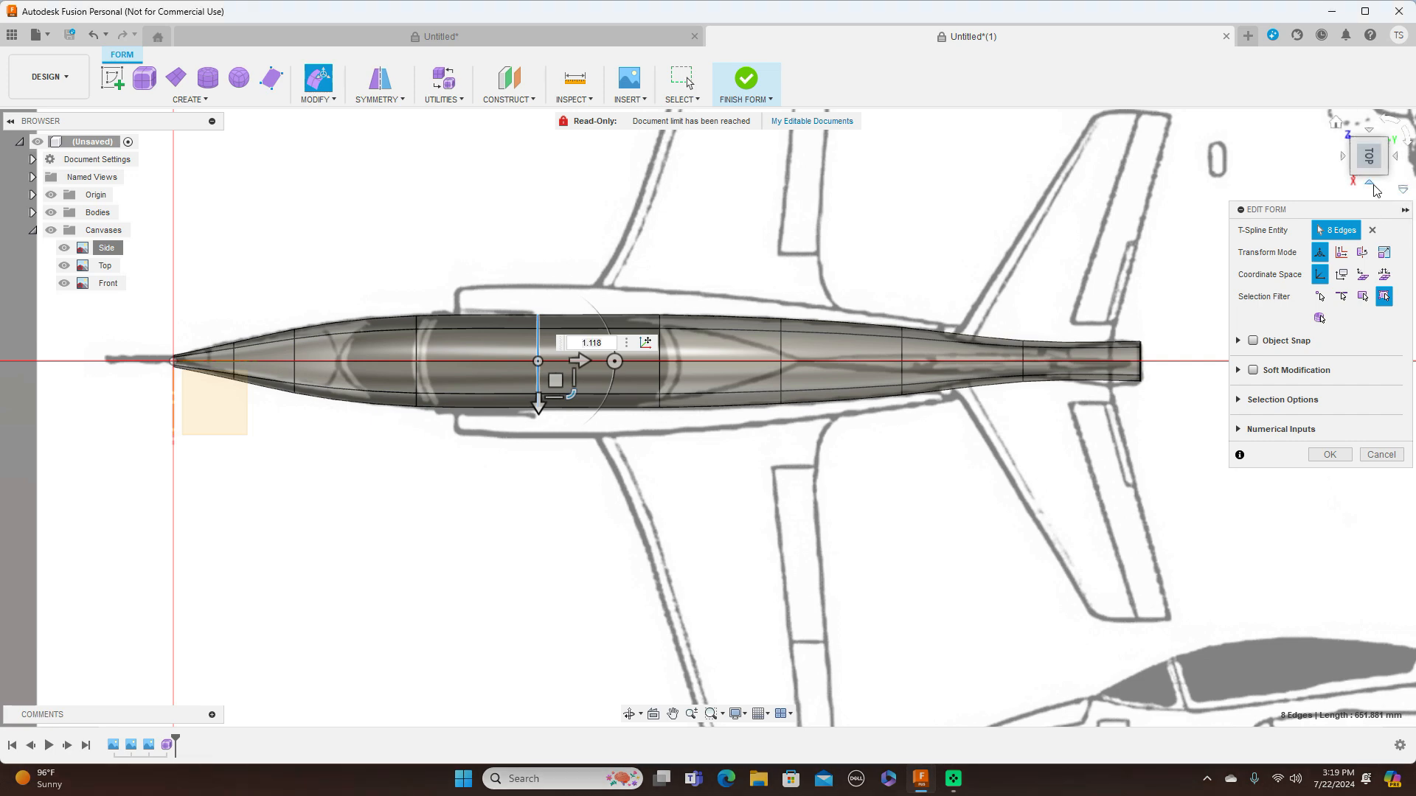
{"action": "scroll", "coordinate": [330, 308], "scroll_direction": "up", "scroll_amount": 2}
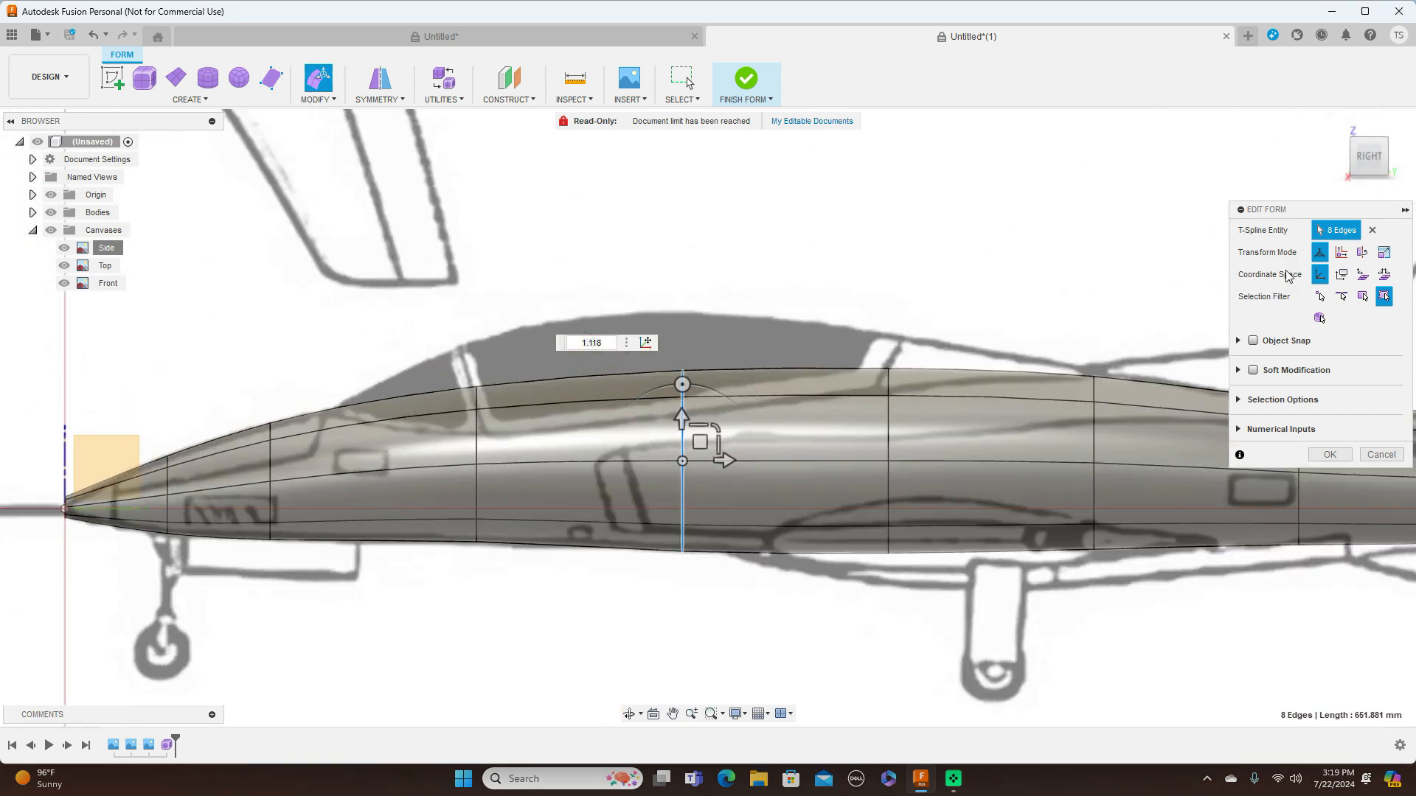
{"action": "left_click", "coordinate": [1341, 157]}
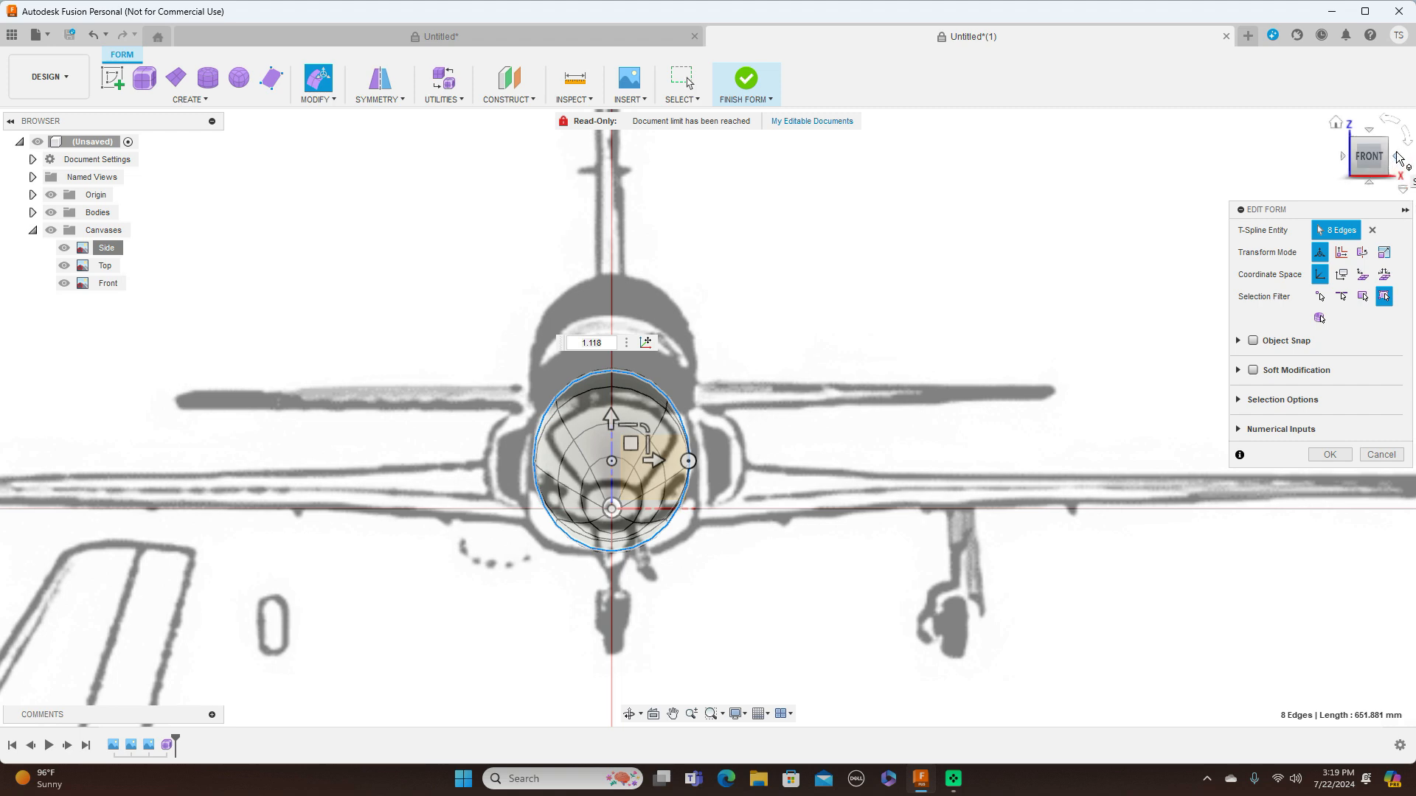
{"action": "left_click", "coordinate": [1399, 157]}
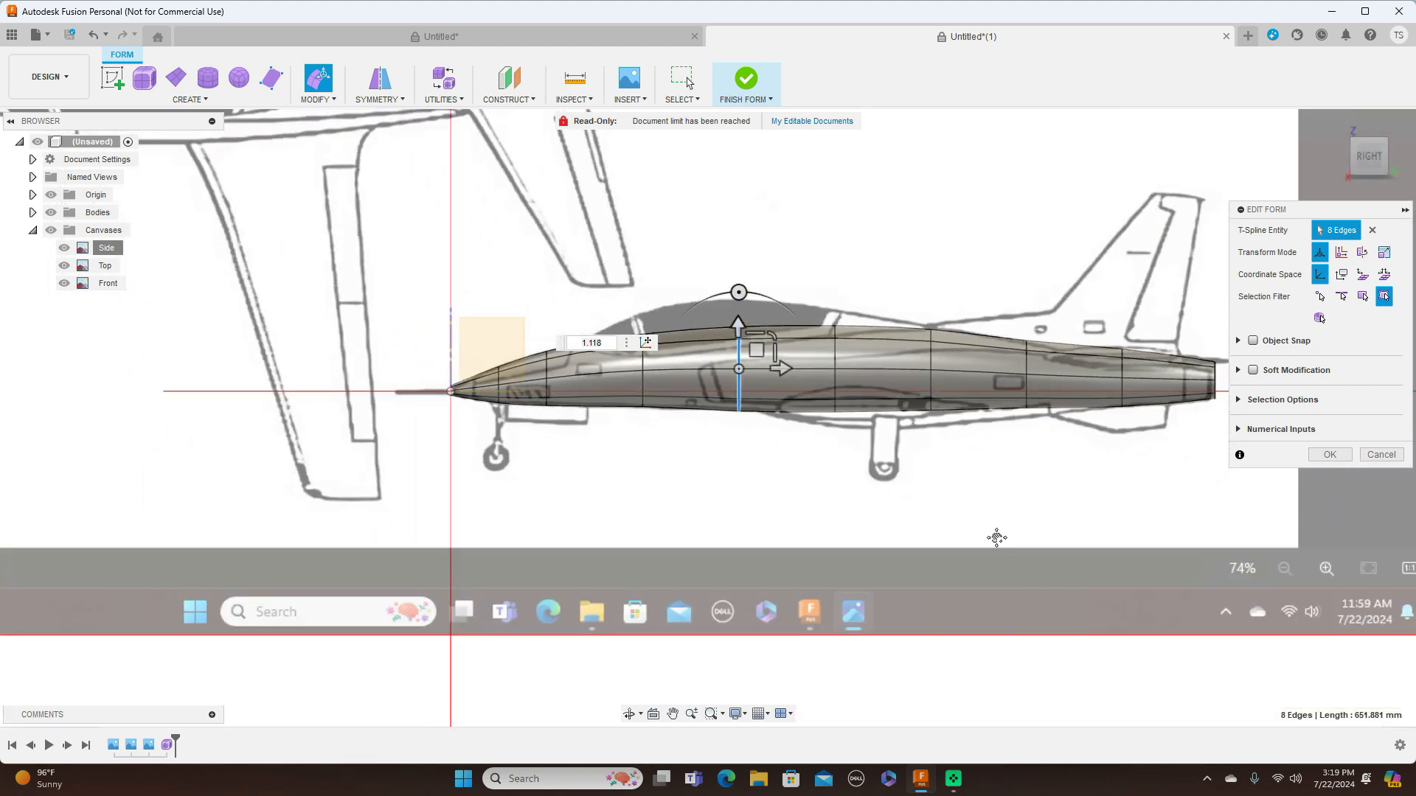
{"action": "middle_click_drag", "start_coordinate": [996, 538], "coordinate": [886, 557]}
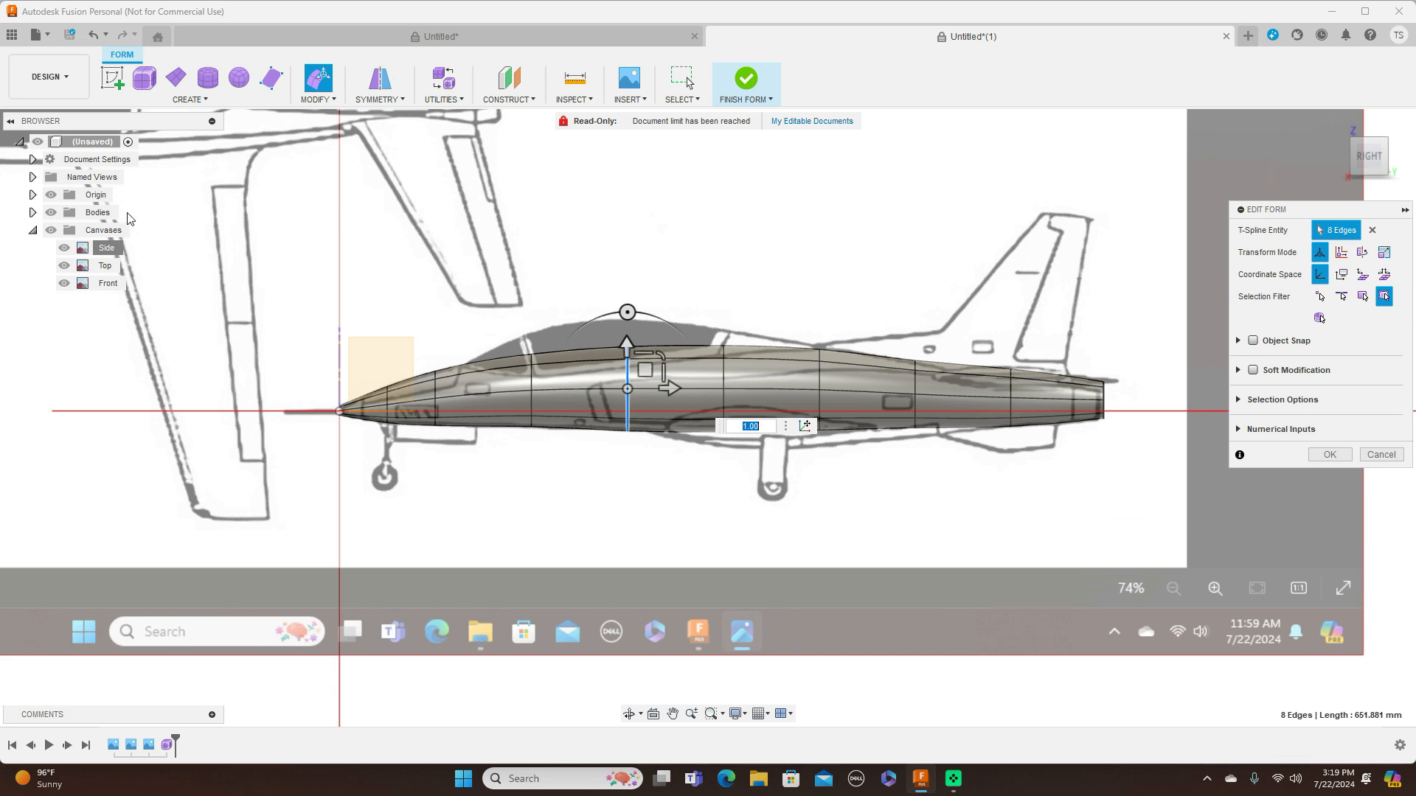
Hide all the canvases and switch the fuselage to box display in the side view
{"action": "left_click", "coordinate": [51, 230]}
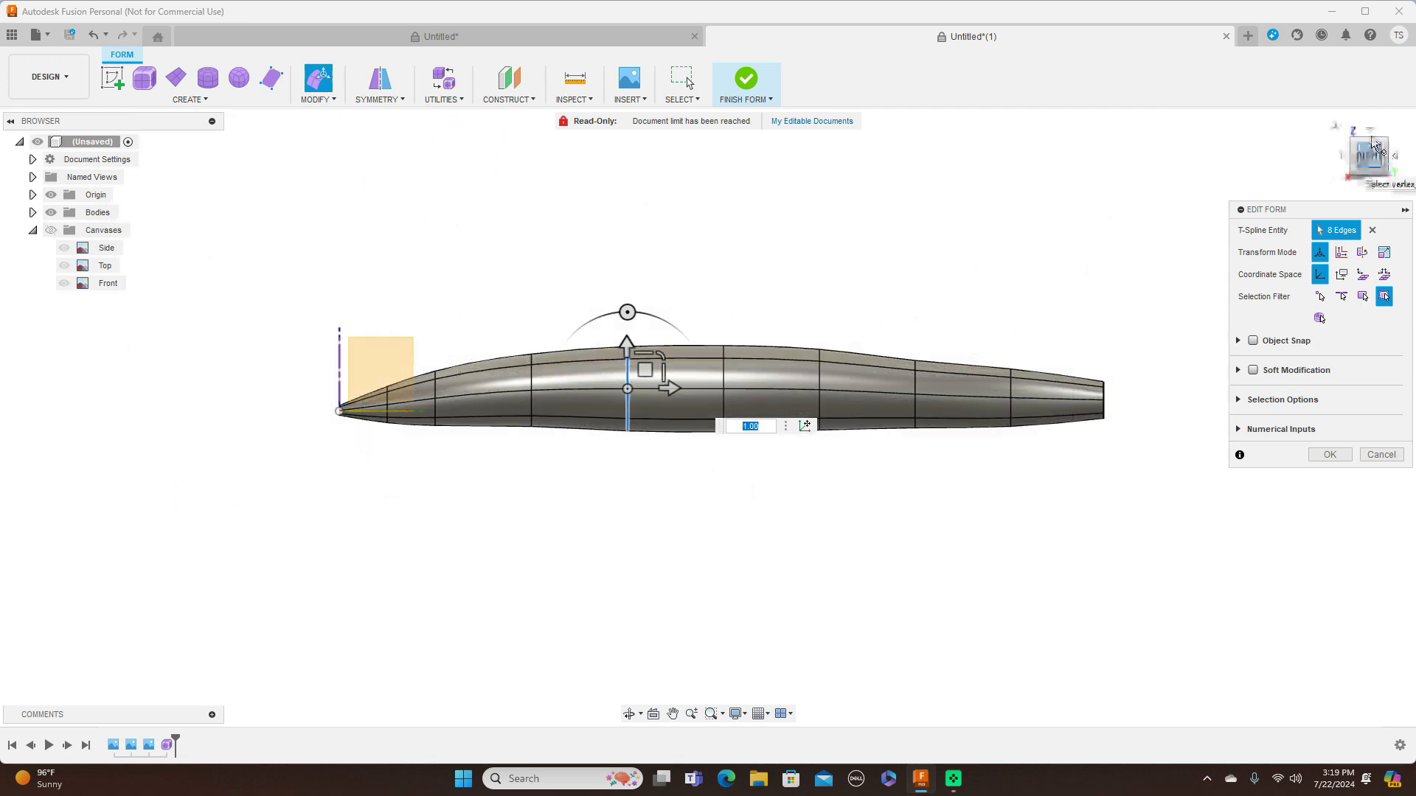
{"action": "left_click", "coordinate": [1343, 157]}
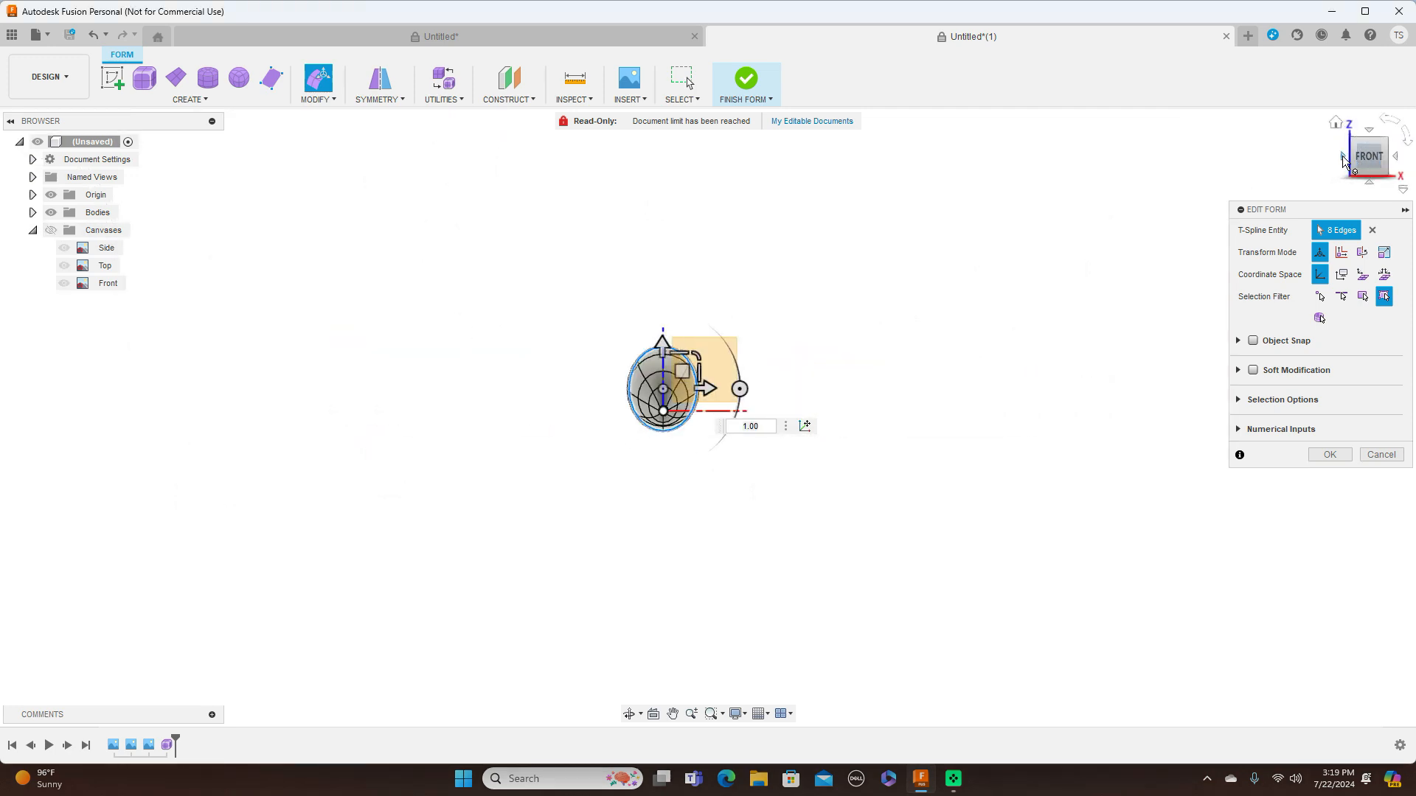
{"action": "left_click", "coordinate": [1339, 166]}
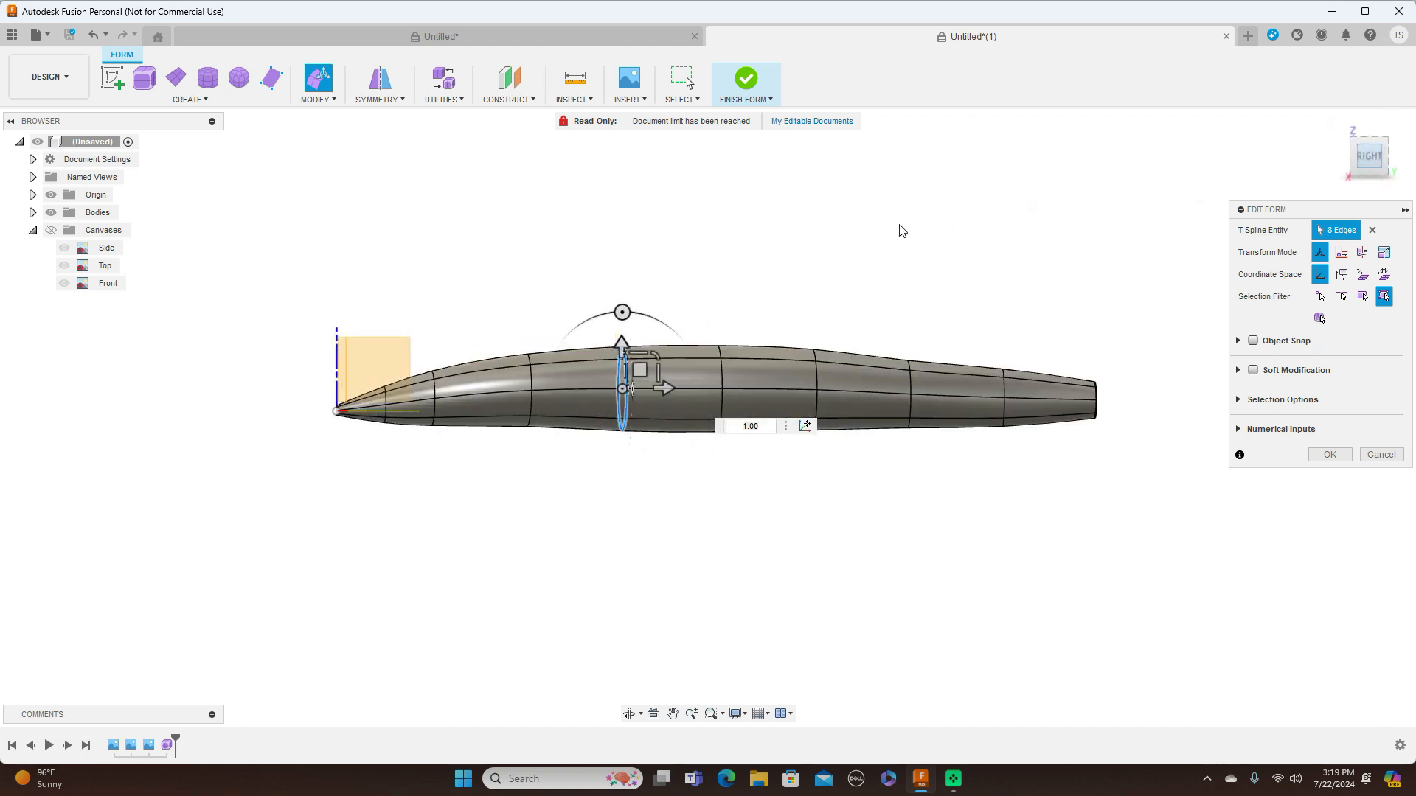
{"action": "key", "text": "alt+1"}
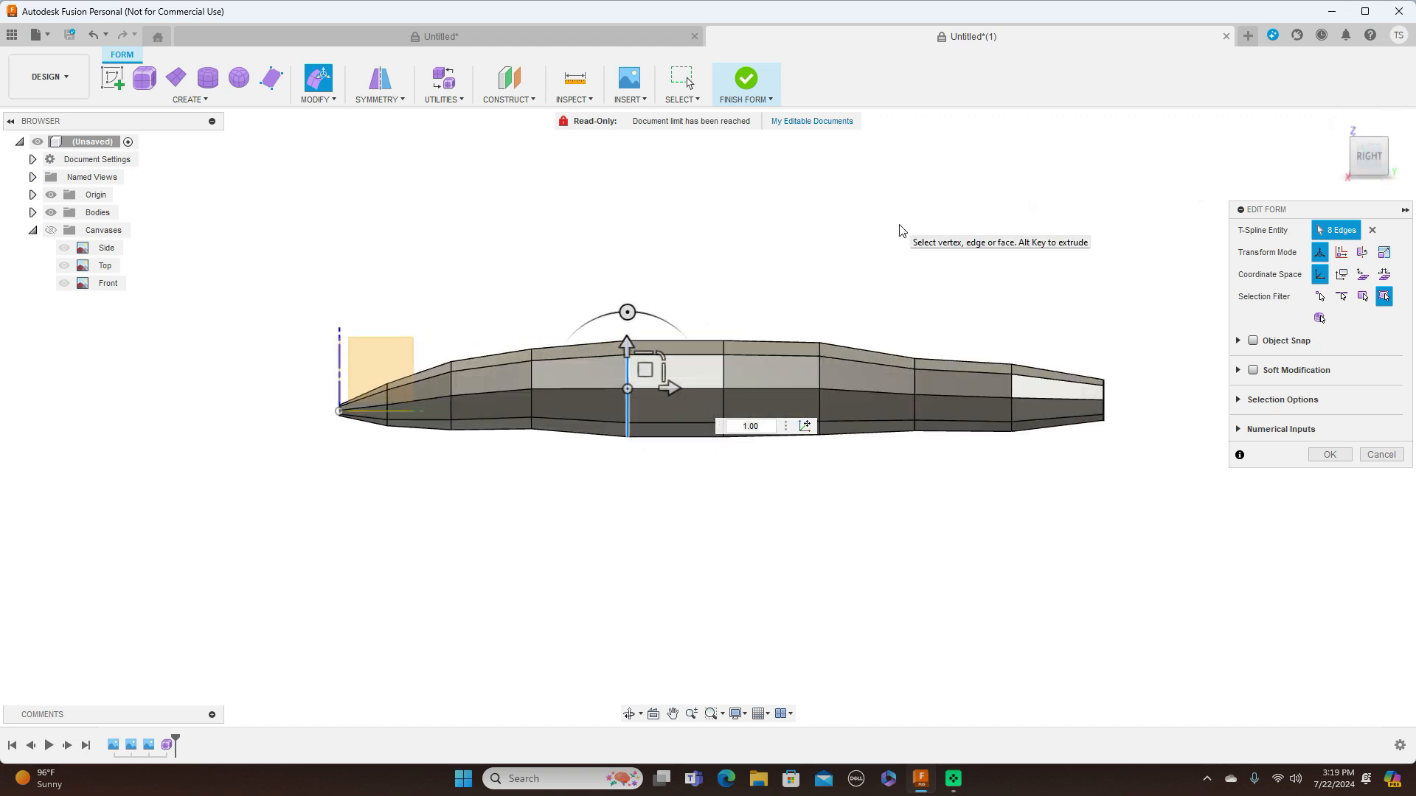
Lower the mid-side vertices of the third and second rings behind the nose tip by about 8.5 mm each
{"action": "scroll", "coordinate": [771, 324], "scroll_direction": "up", "scroll_amount": 2}
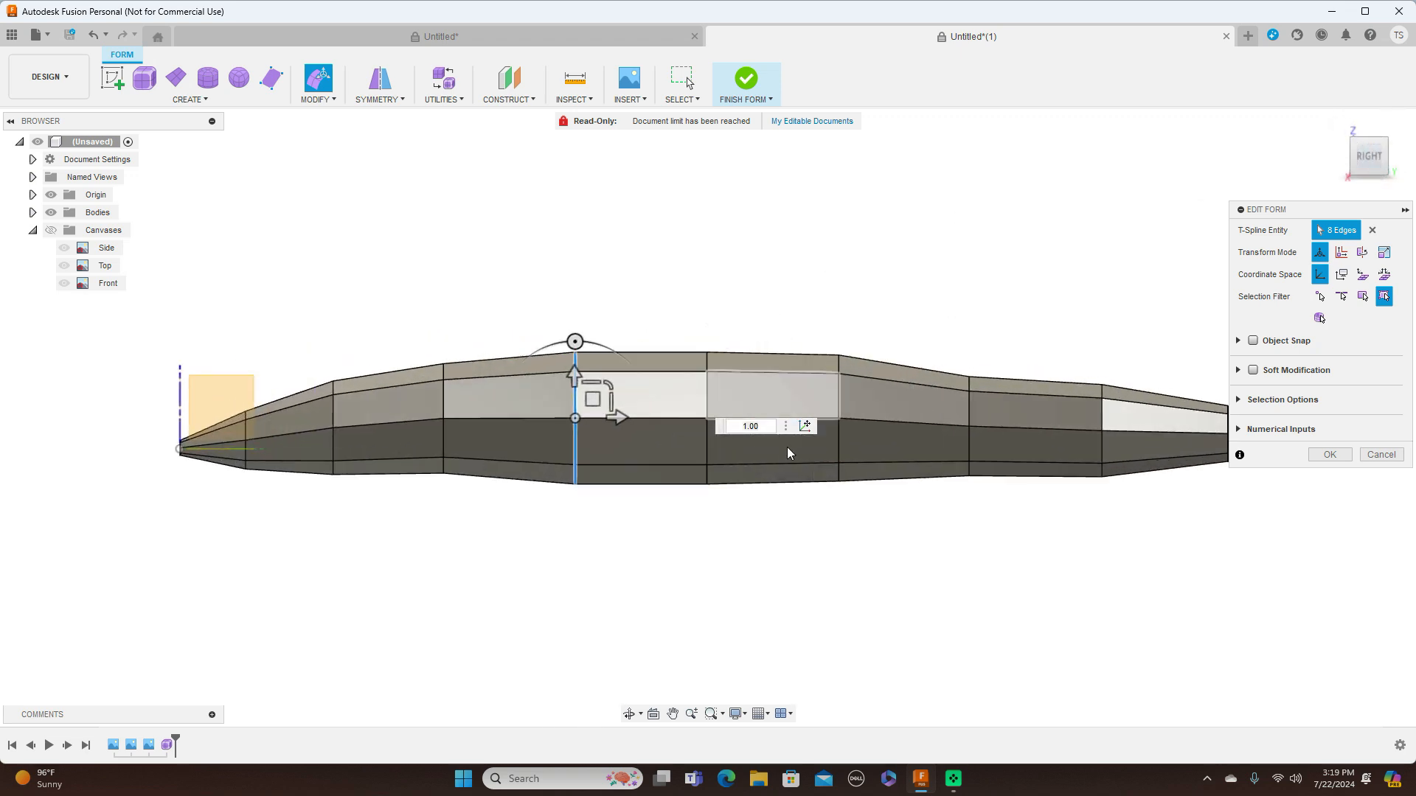
{"action": "left_click", "coordinate": [445, 418]}
{"action": "left_click_drag", "start_coordinate": [463, 399], "coordinate": [462, 404]}
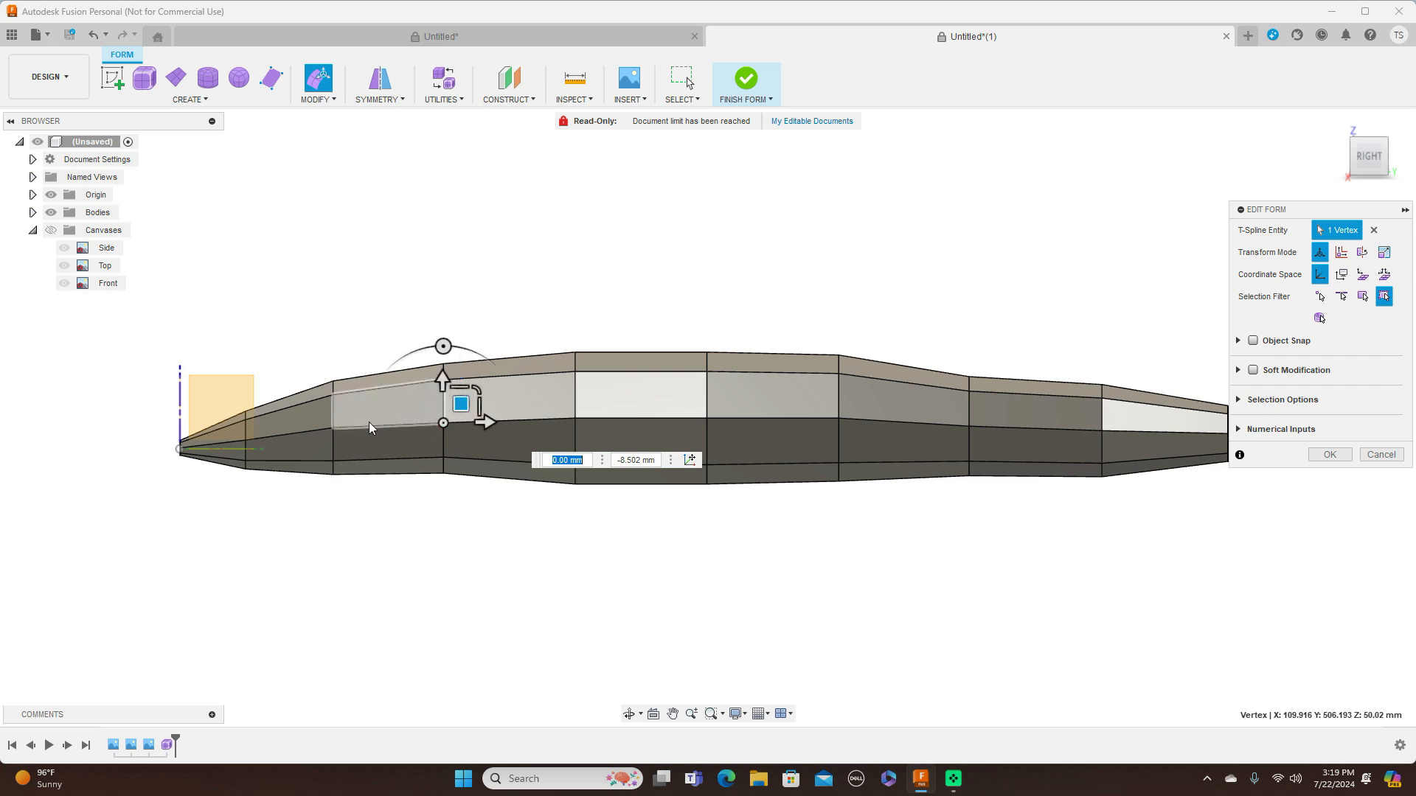
{"action": "left_click", "coordinate": [334, 429]}
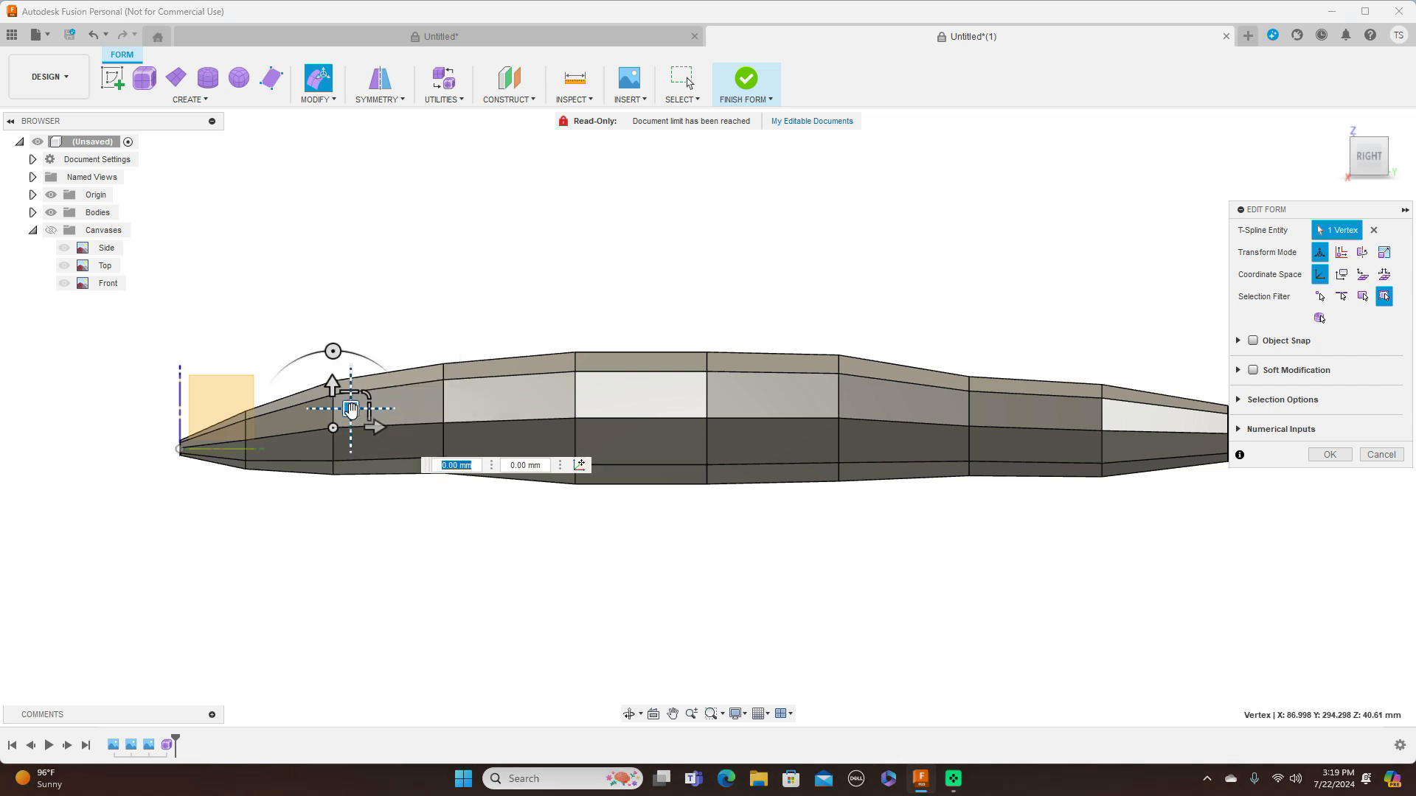
{"action": "left_click_drag", "start_coordinate": [351, 410], "coordinate": [350, 416]}
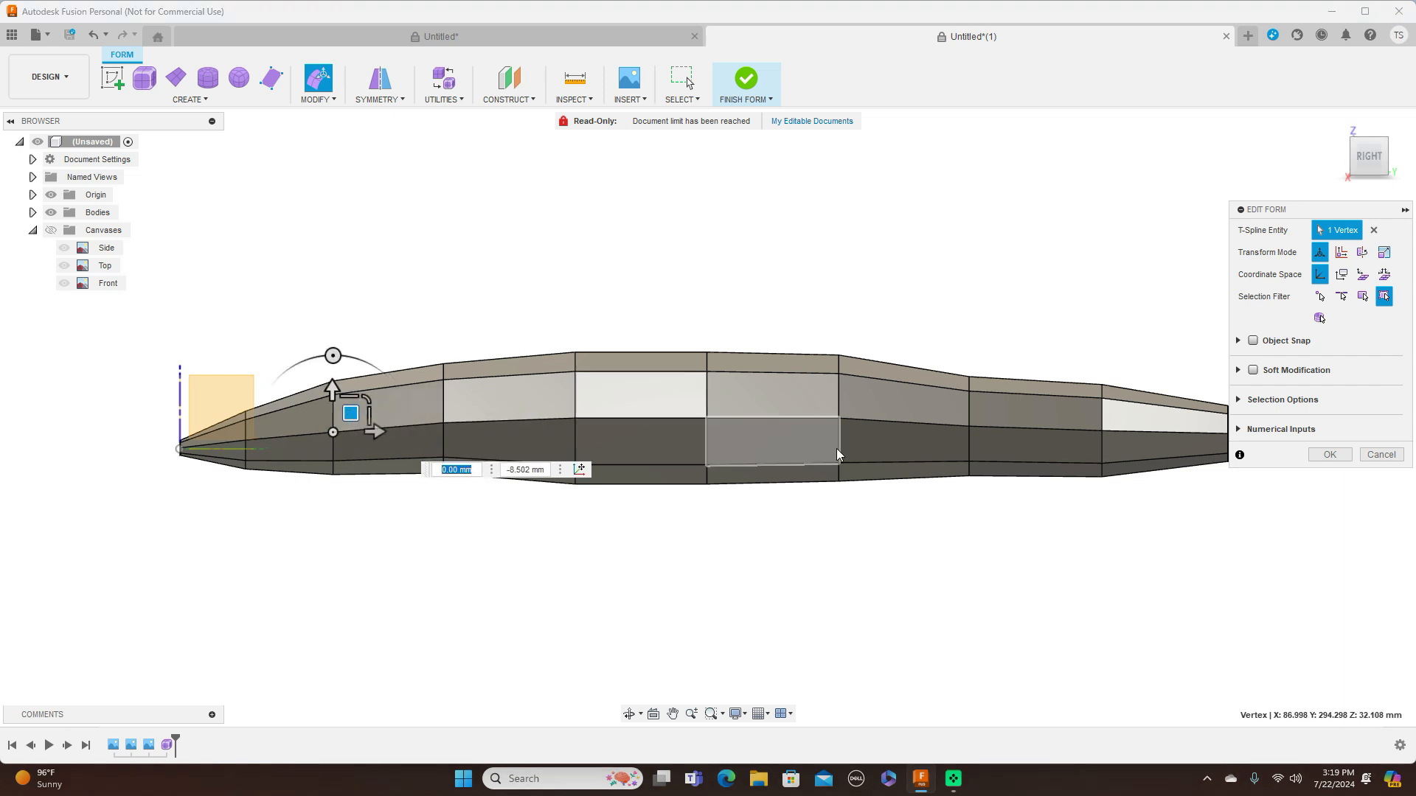
Raise the mid-side vertex of the second ring behind the canopy by about 4.25 mm
{"action": "left_click", "coordinate": [969, 430]}
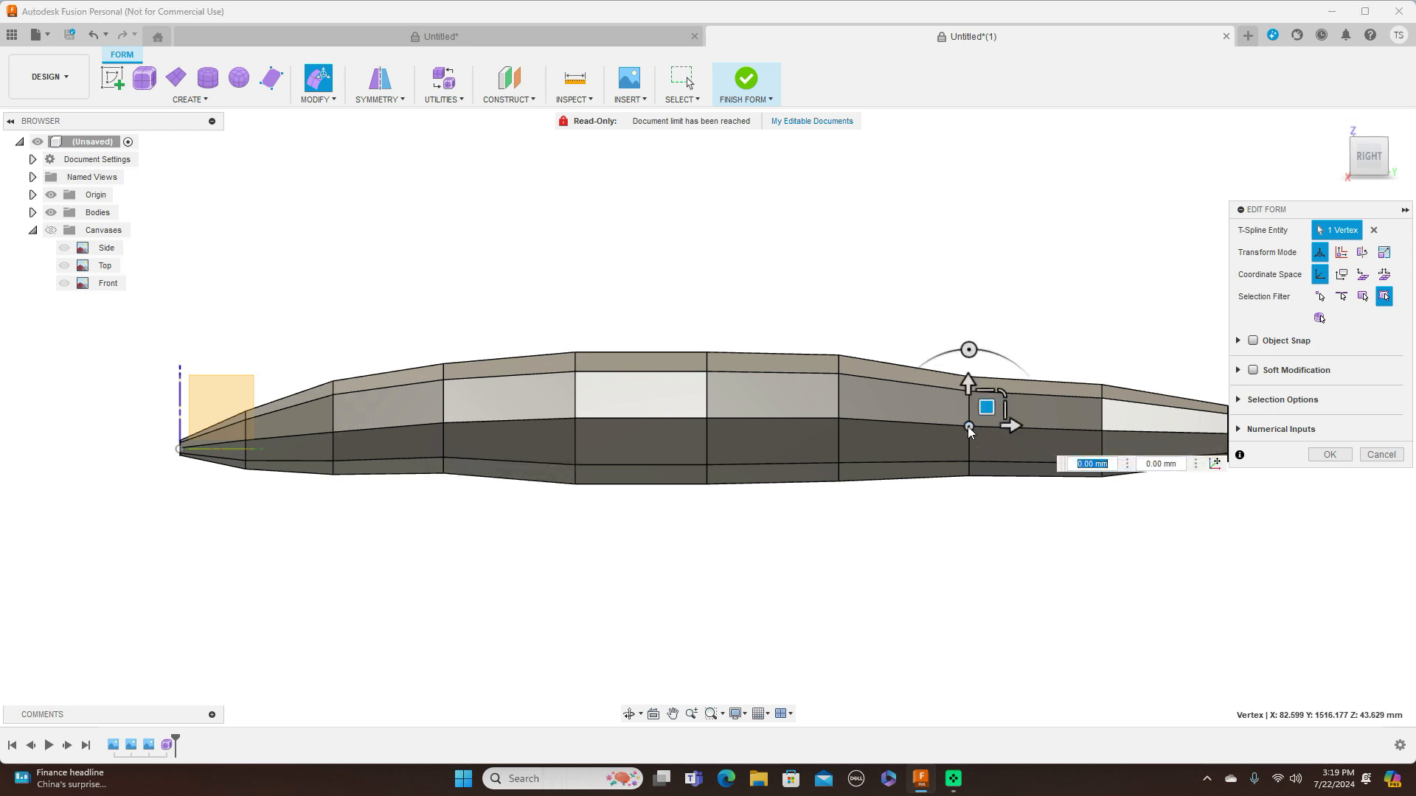
{"action": "left_click_drag", "start_coordinate": [985, 406], "coordinate": [986, 405]}
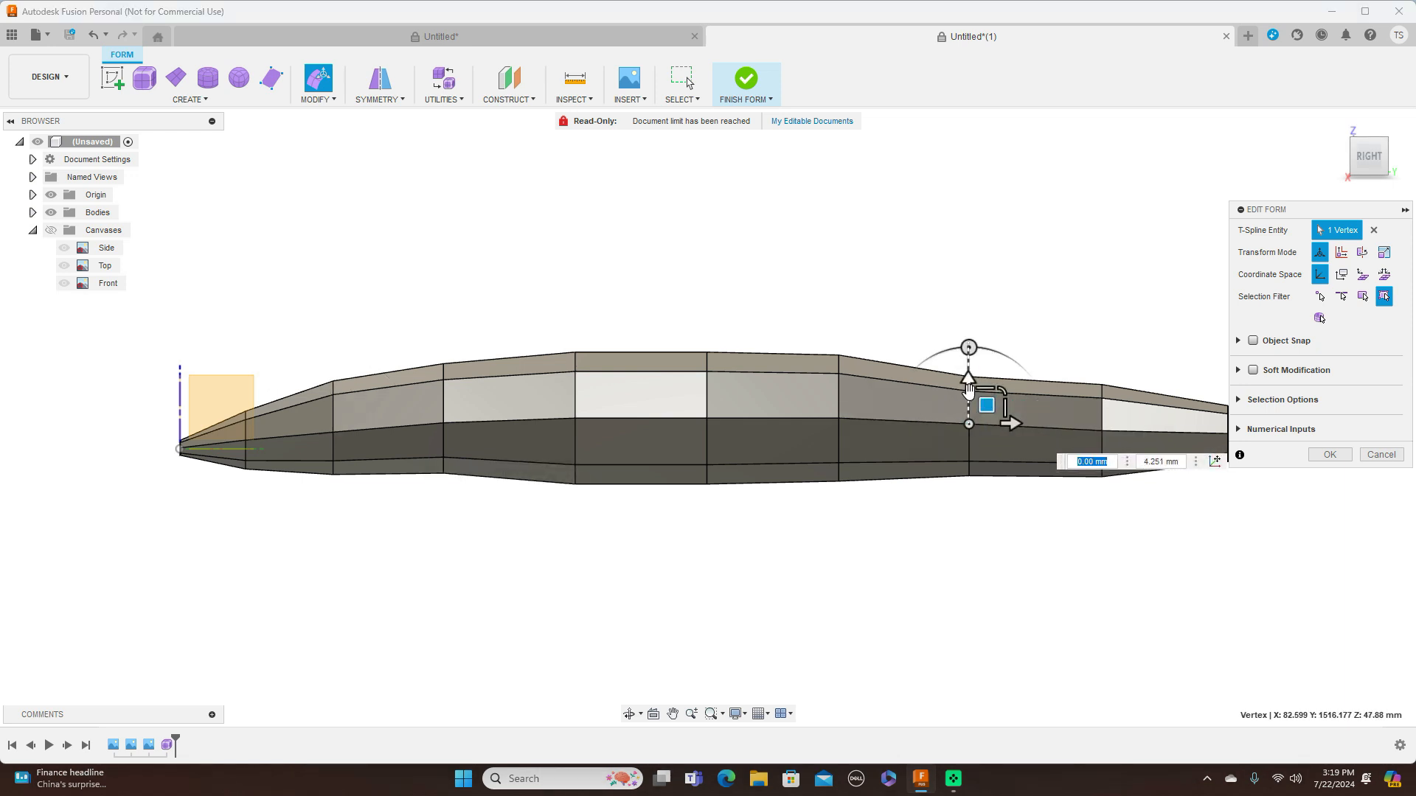
{"action": "scroll", "coordinate": [982, 321], "scroll_direction": "up", "scroll_amount": 3}
{"action": "left_click_drag", "start_coordinate": [978, 482], "coordinate": [978, 419]}
{"action": "scroll", "coordinate": [988, 356], "scroll_direction": "down", "scroll_amount": 4}
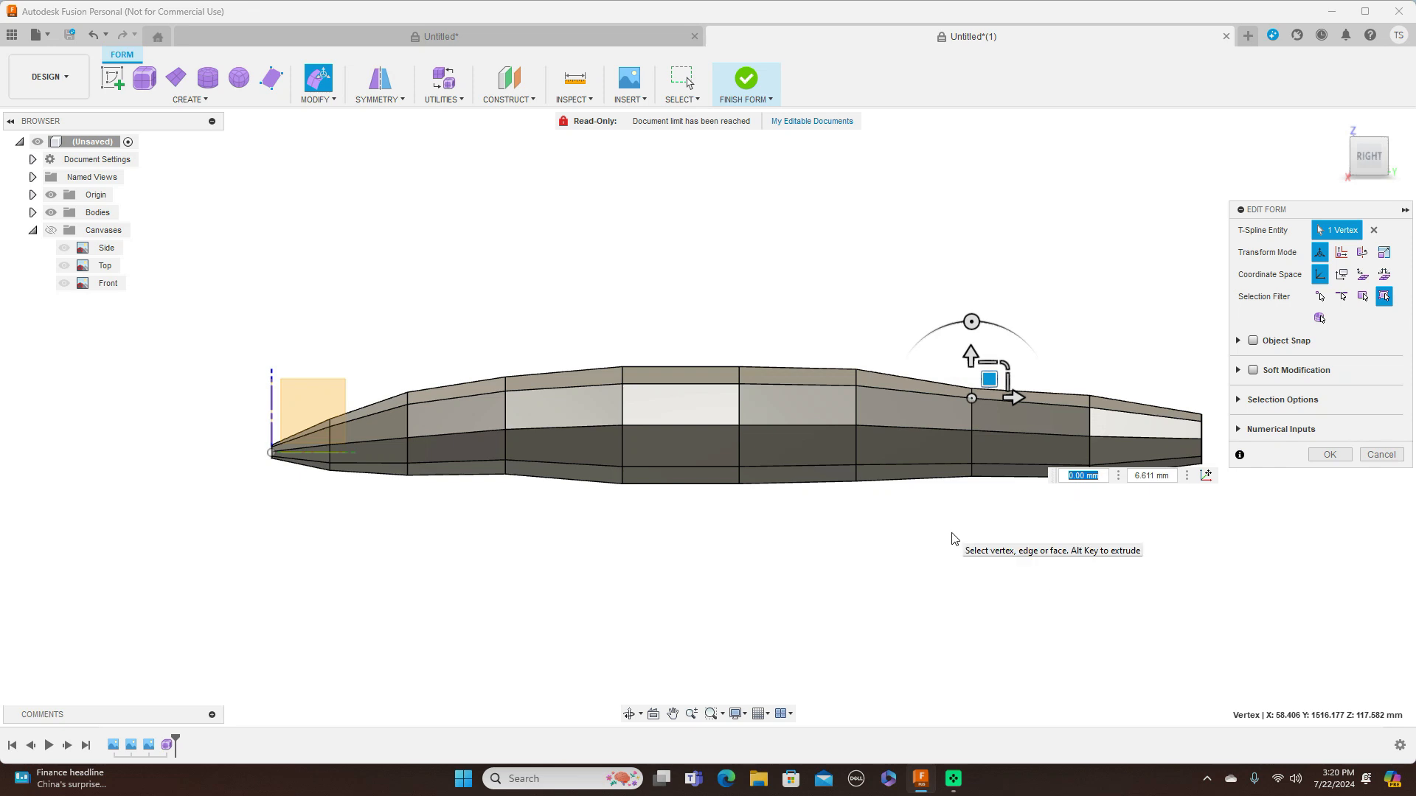
Lower the upper-side vertex of the second ring behind the nose tip by about 6.4 mm
{"action": "left_click", "coordinate": [408, 406]}
{"action": "left_click_drag", "start_coordinate": [426, 388], "coordinate": [428, 392]}
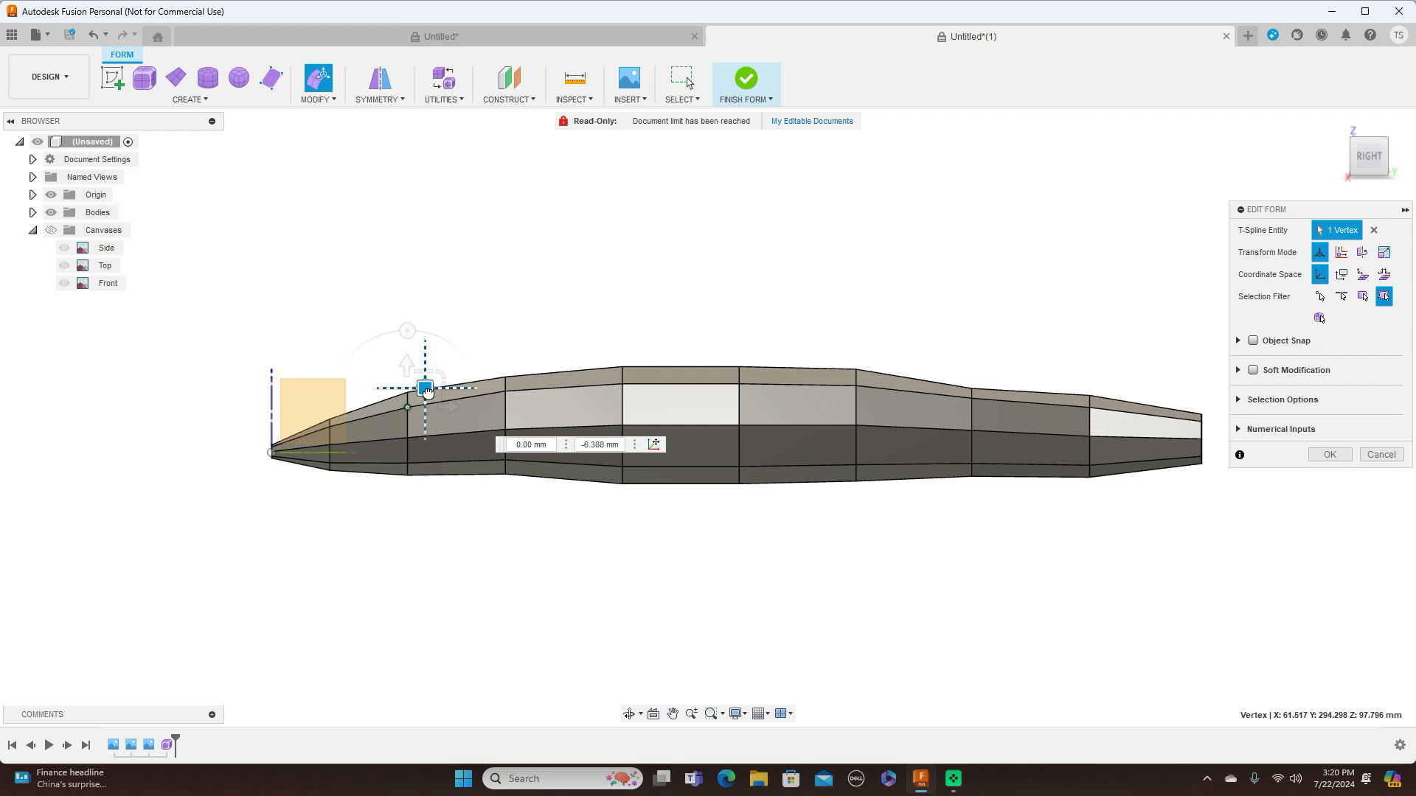
{"action": "scroll", "coordinate": [431, 397], "scroll_direction": "up", "scroll_amount": 1}
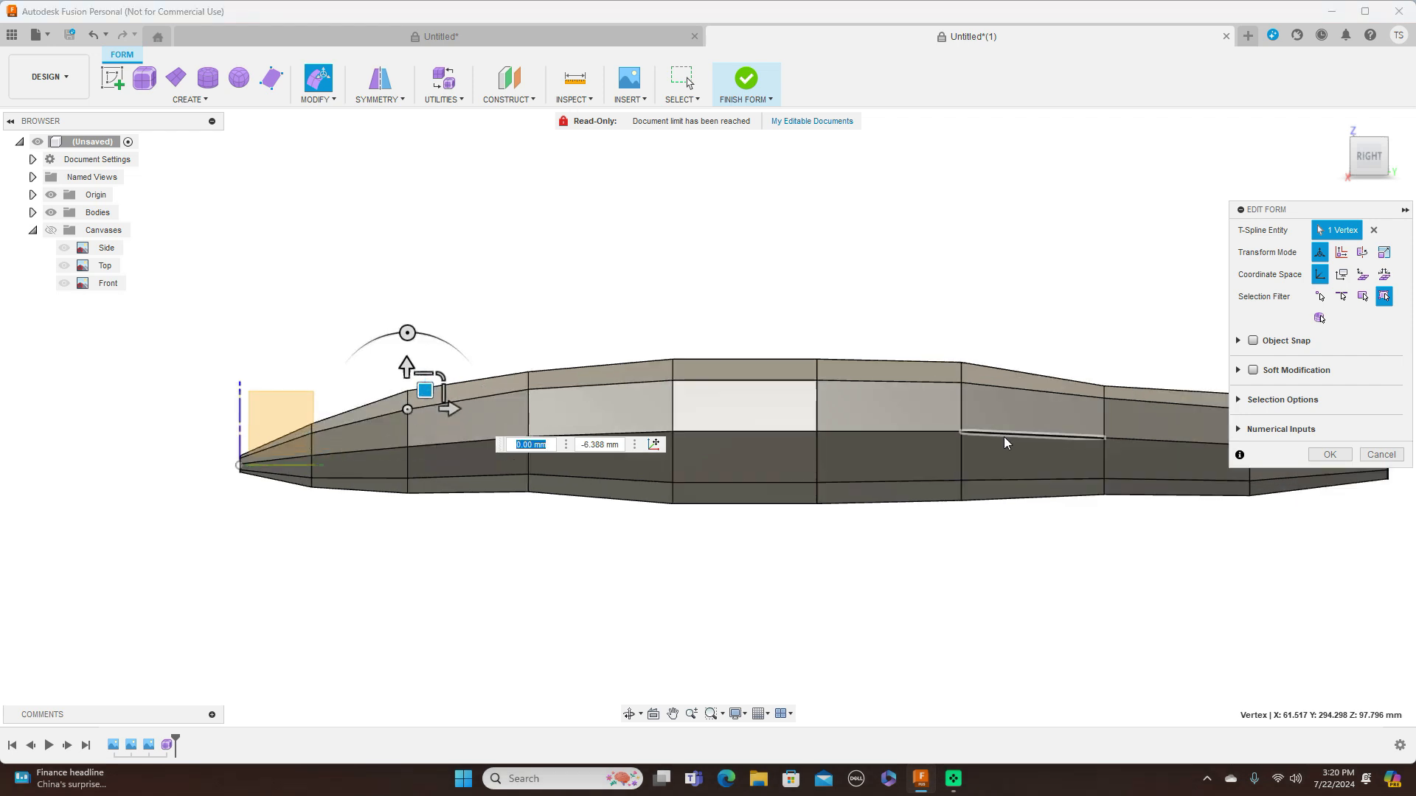
Switch the fuselage to smooth display and show all the canvases again to compare its side profile with the blueprint
{"action": "scroll", "coordinate": [751, 545], "scroll_direction": "down", "scroll_amount": 2}
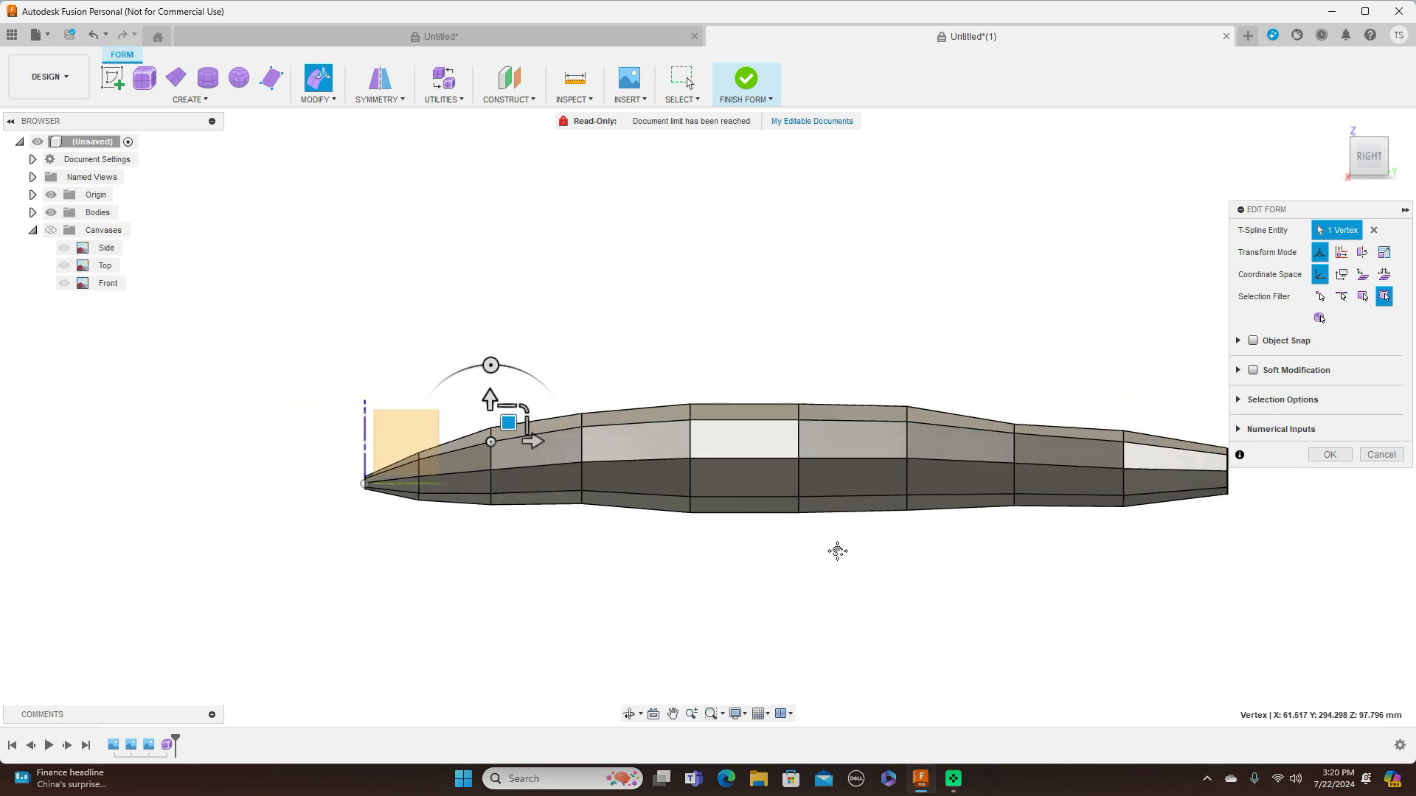
{"action": "middle_click_drag", "start_coordinate": [838, 553], "coordinate": [787, 478]}
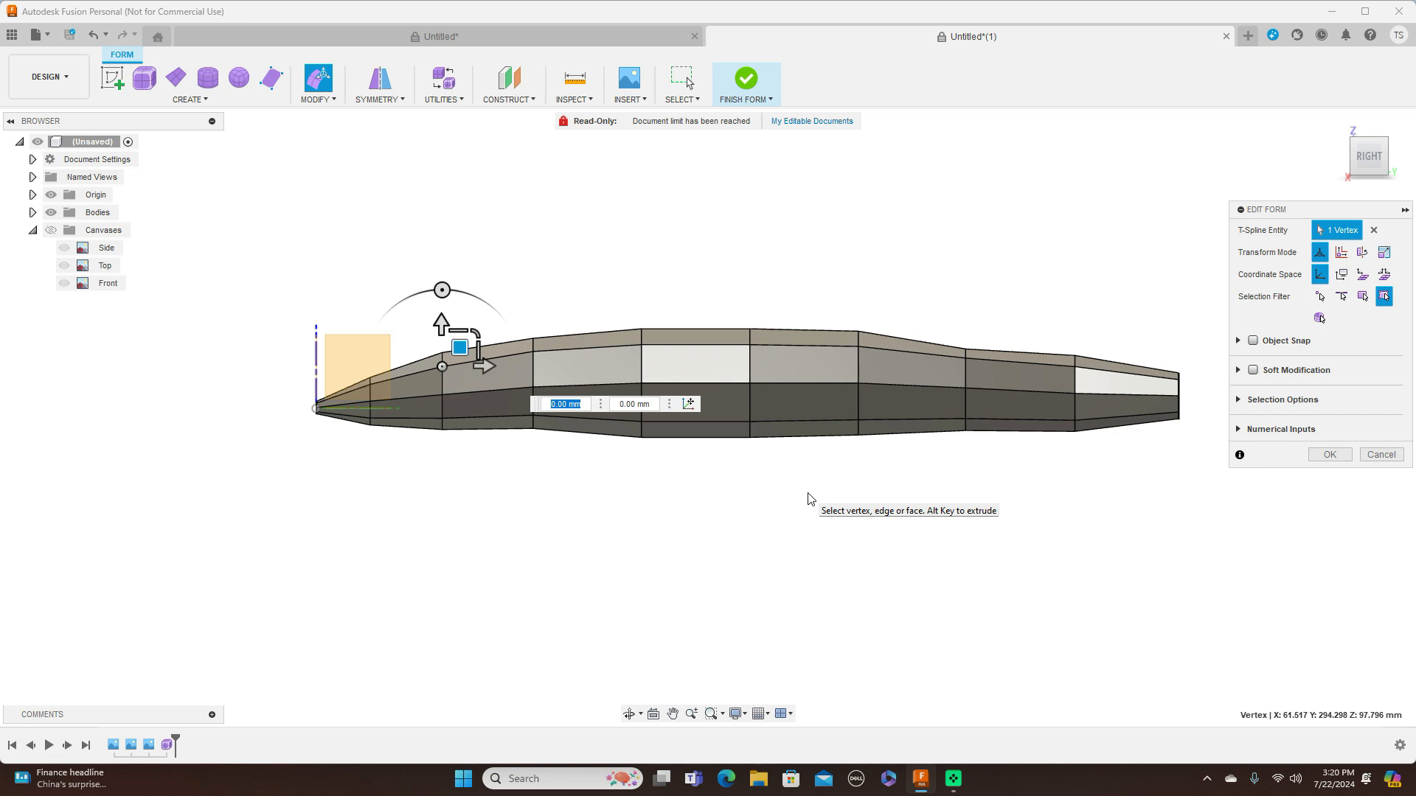
{"action": "key", "text": "alt+3"}
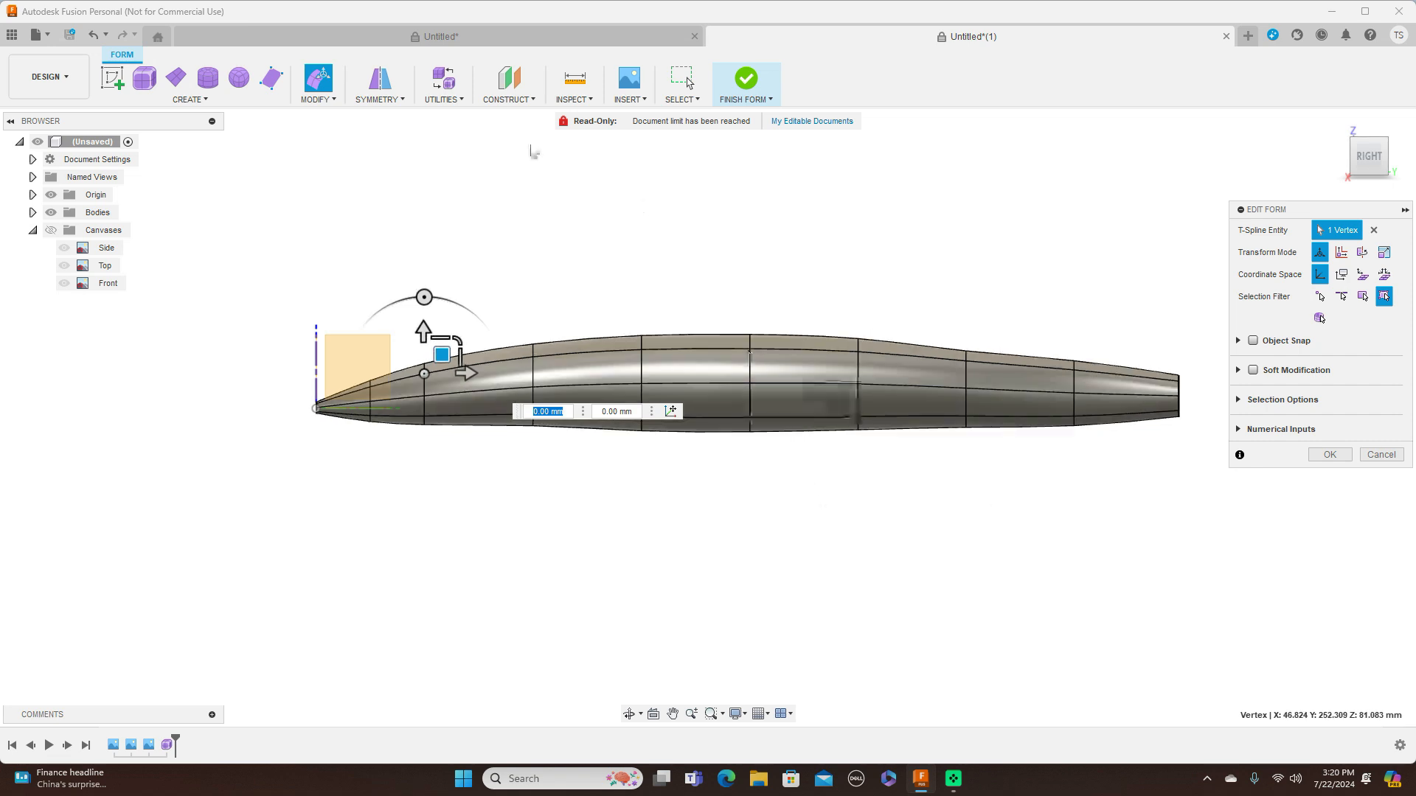
{"action": "left_click", "coordinate": [50, 231]}
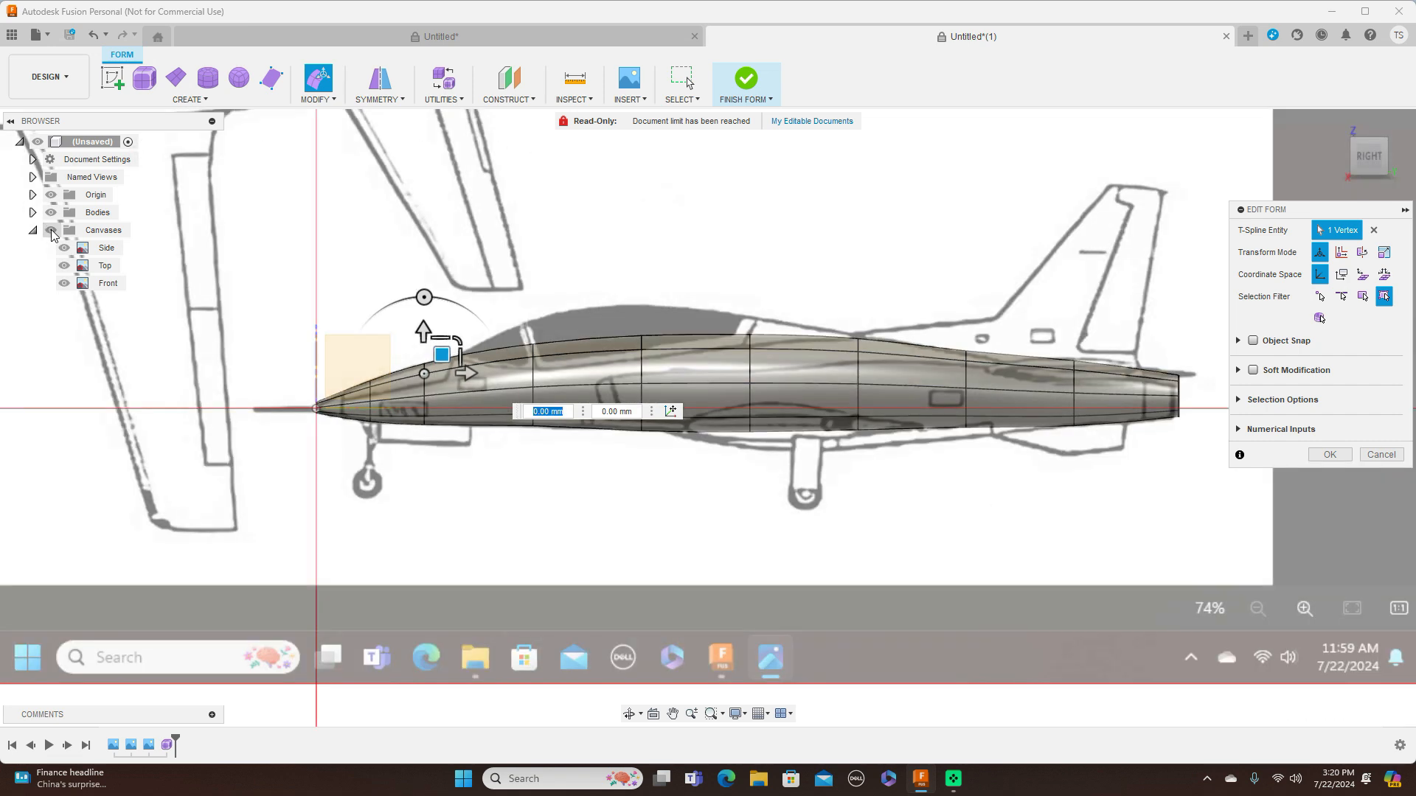
{"action": "left_click", "coordinate": [51, 231]}
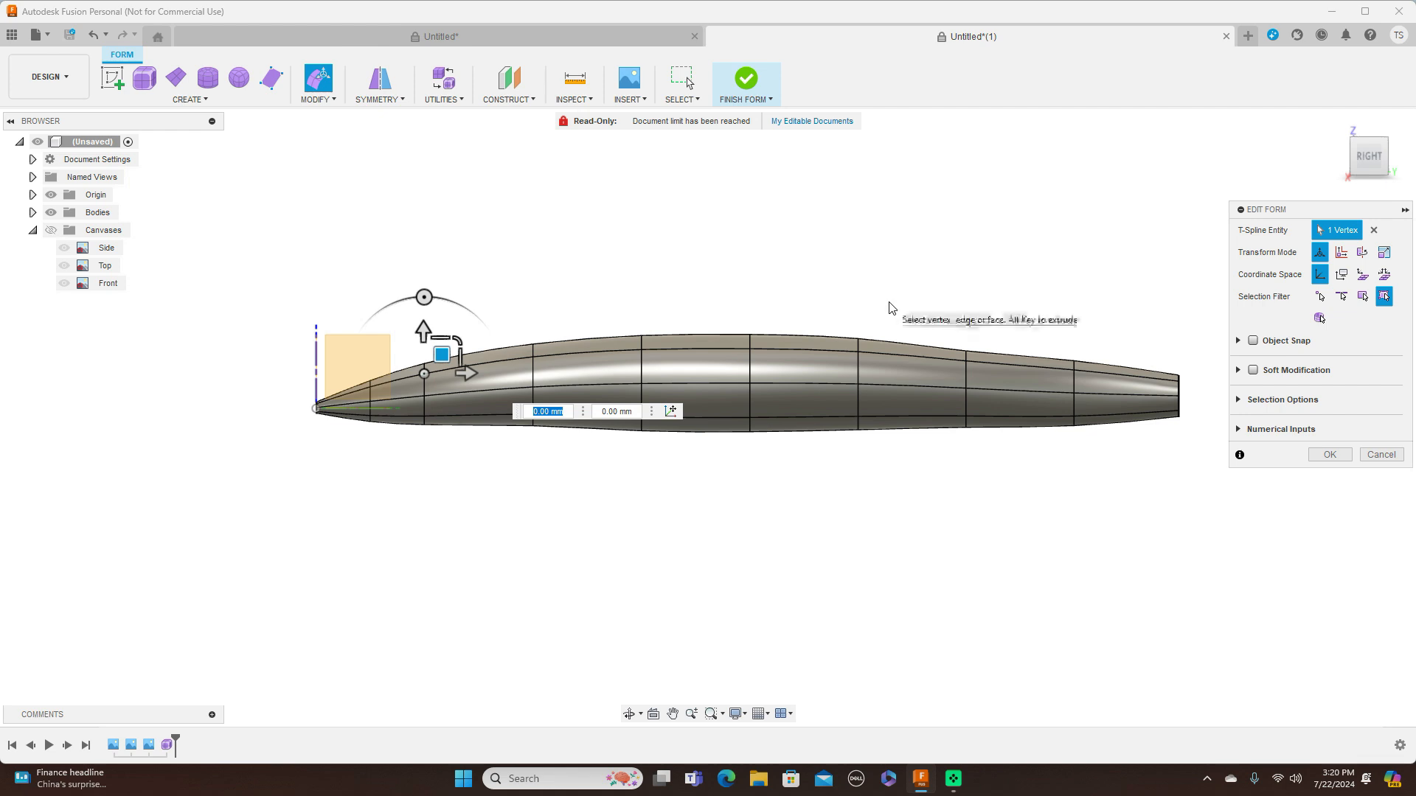
{"action": "scroll", "coordinate": [634, 303], "scroll_direction": "up", "scroll_amount": 2}
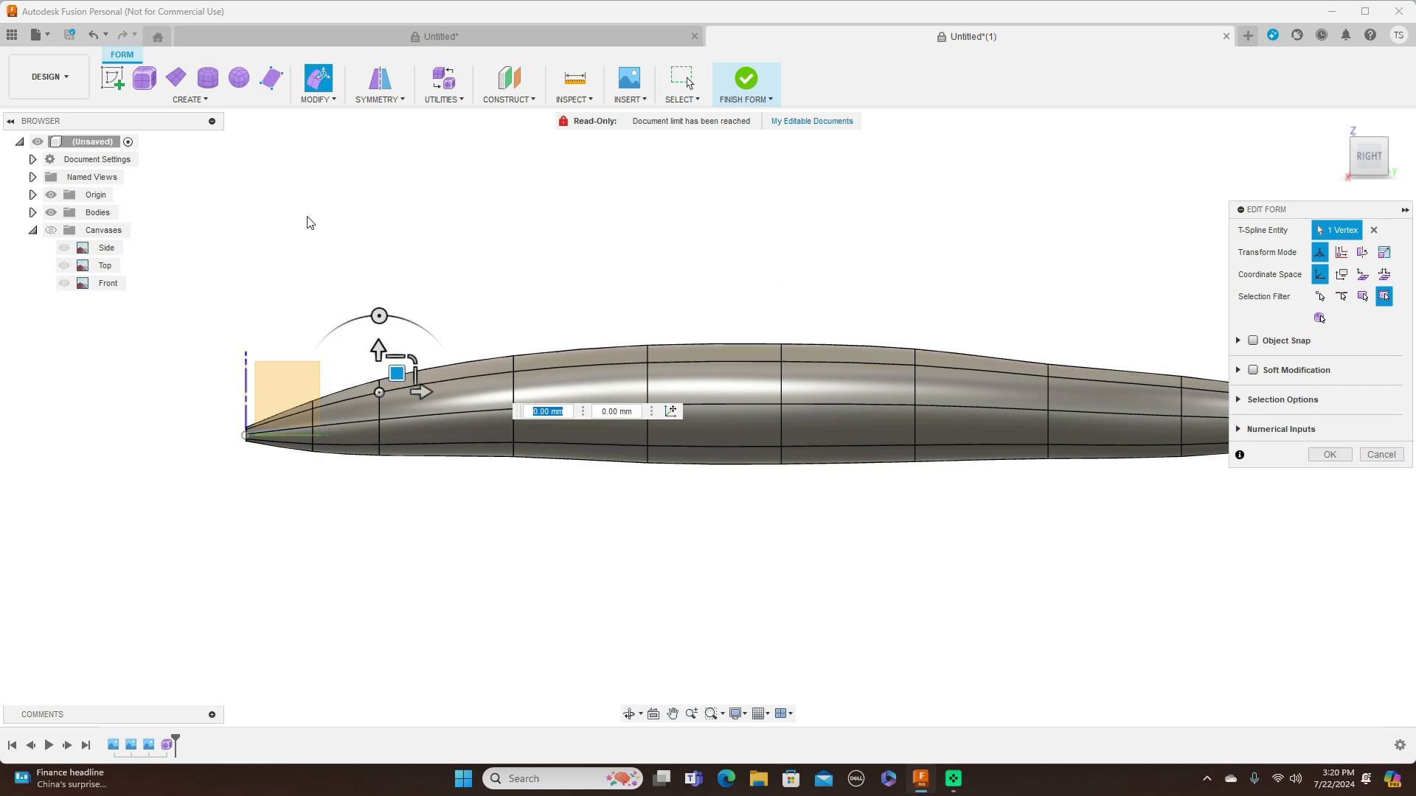
{"action": "left_click", "coordinate": [50, 231]}
Move the open edge loop at the nose tip about 16 mm toward the tail in the side view
{"action": "scroll", "coordinate": [525, 285], "scroll_direction": "up", "scroll_amount": 2}
{"action": "middle_click_drag", "start_coordinate": [525, 285], "coordinate": [640, 191]}
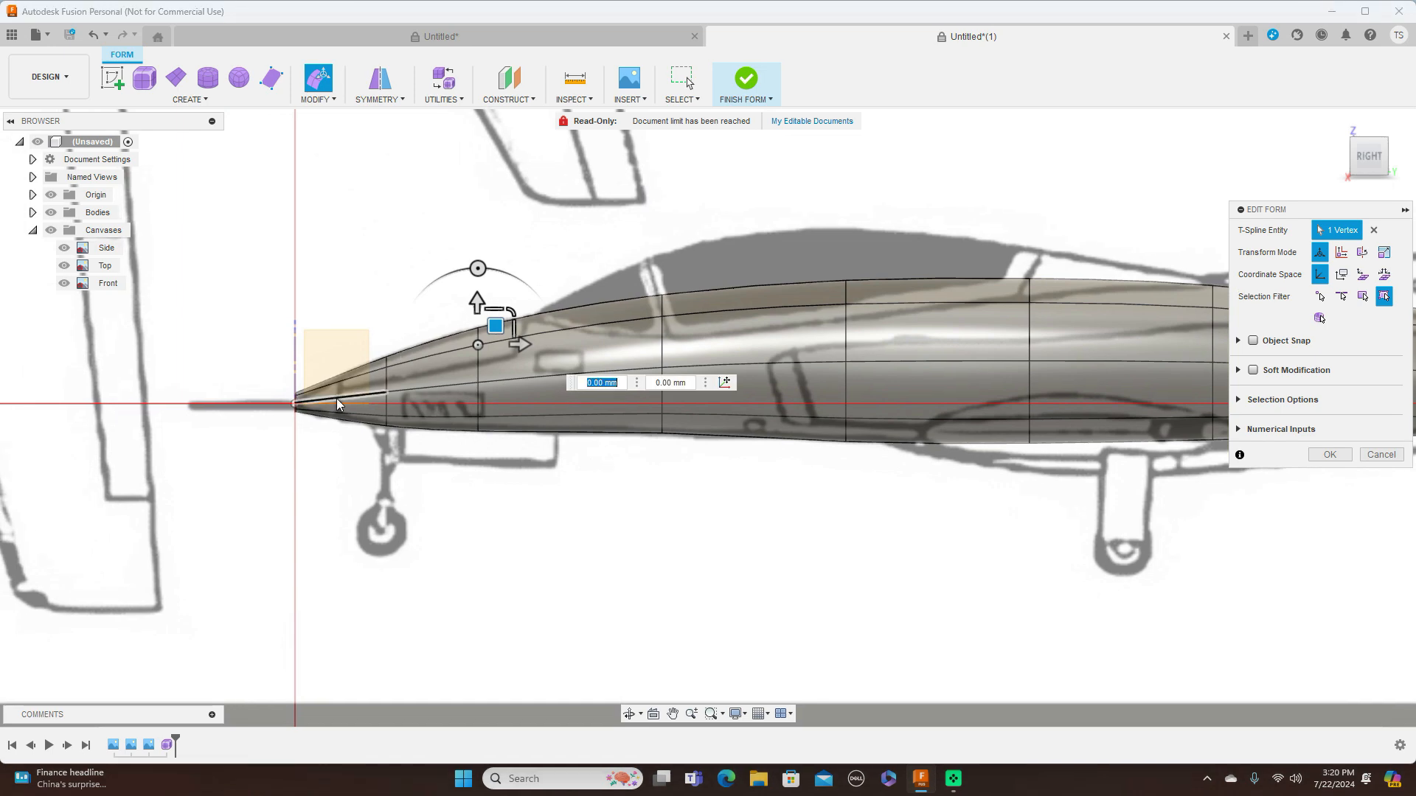
{"action": "scroll", "coordinate": [333, 401], "scroll_direction": "up", "scroll_amount": 2}
{"action": "scroll", "coordinate": [333, 401], "scroll_direction": "up", "scroll_amount": 2}
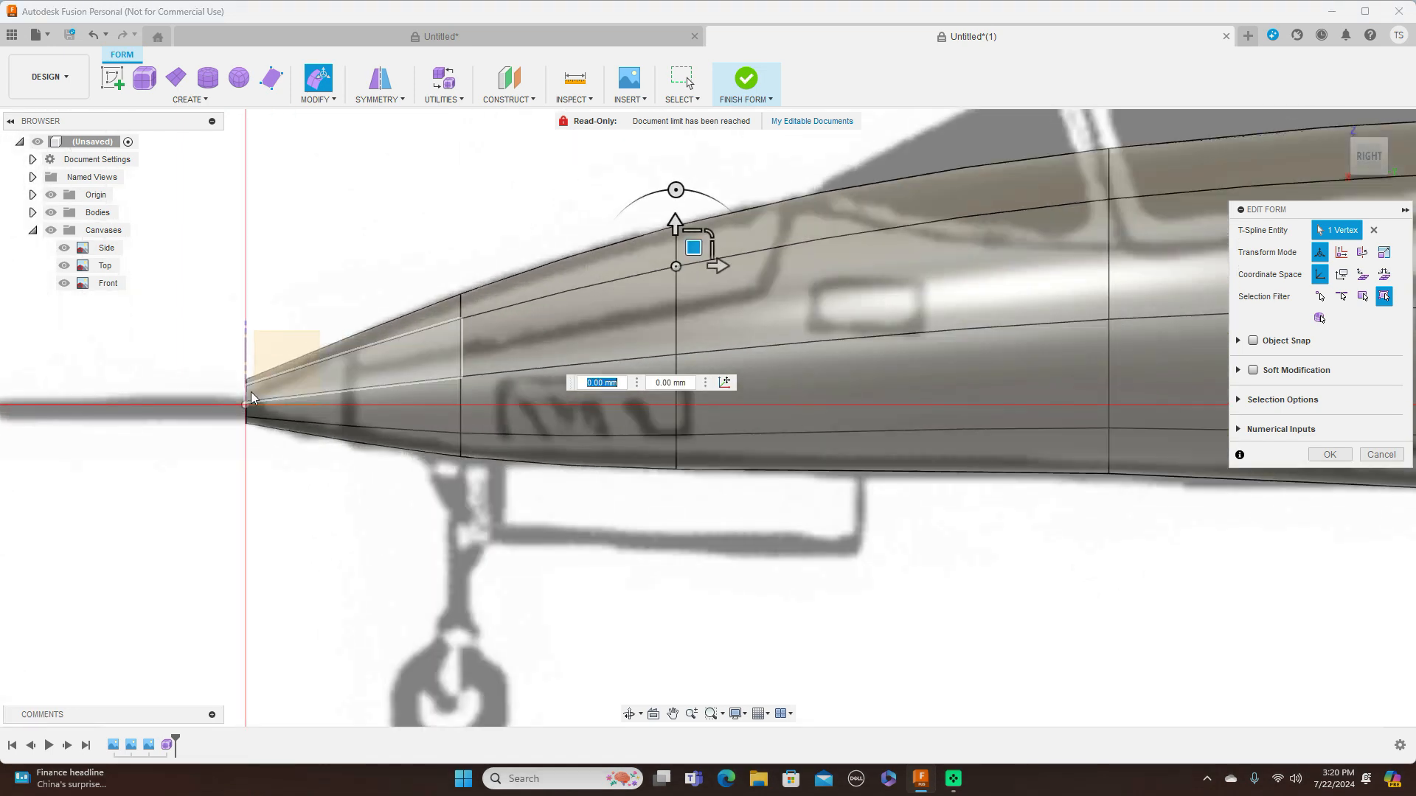
{"action": "scroll", "coordinate": [249, 398], "scroll_direction": "up", "scroll_amount": 2}
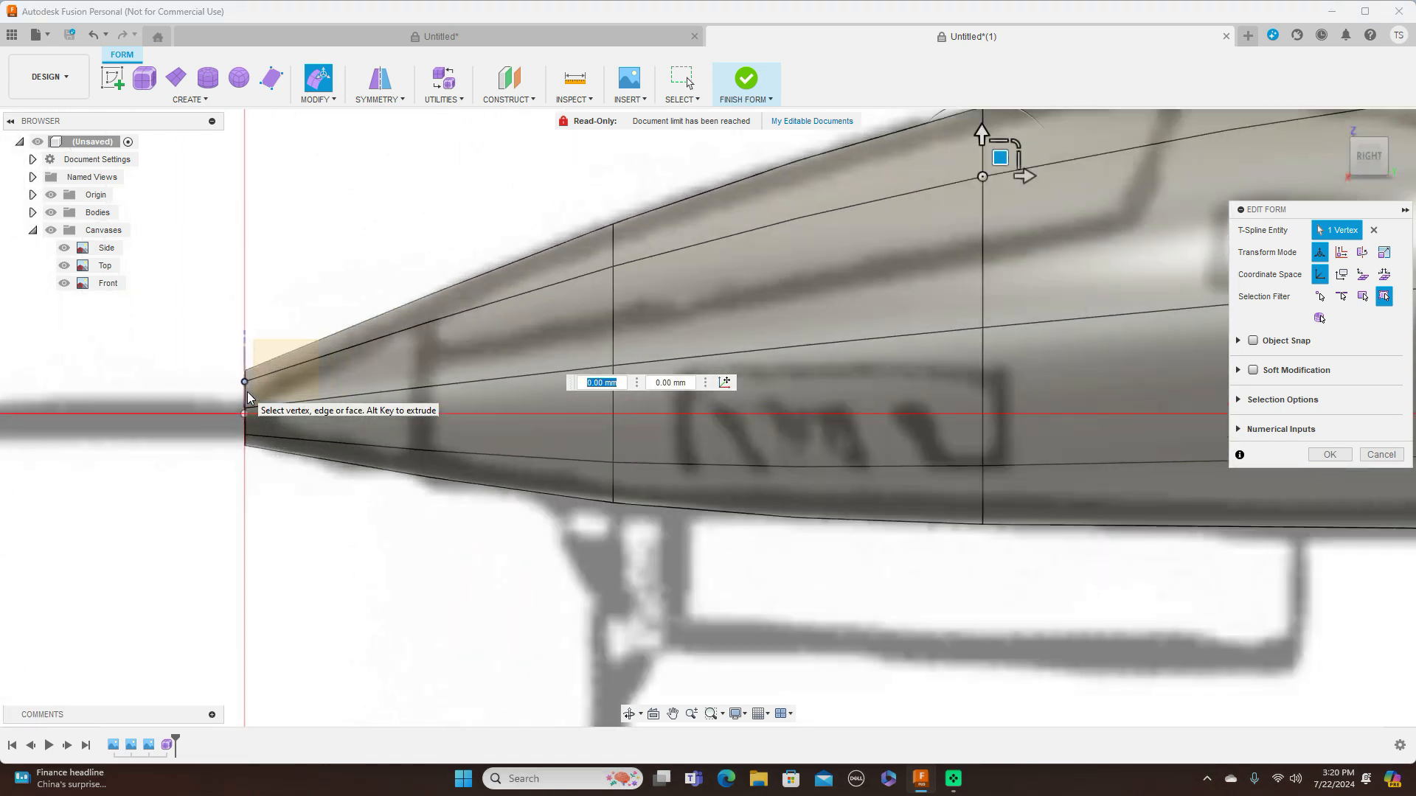
{"action": "double_click", "coordinate": [247, 398]}
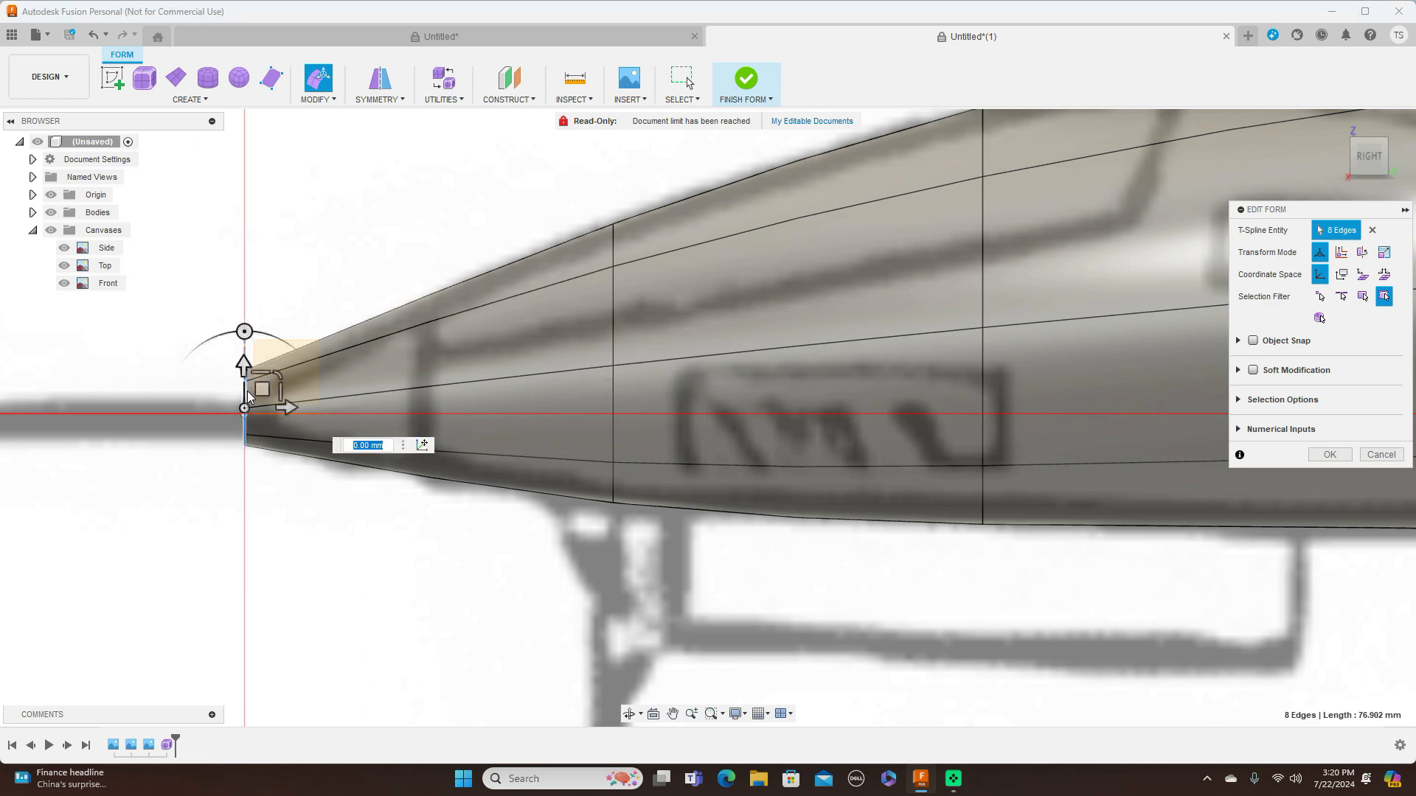
{"action": "left_click_drag", "start_coordinate": [257, 385], "coordinate": [308, 389]}
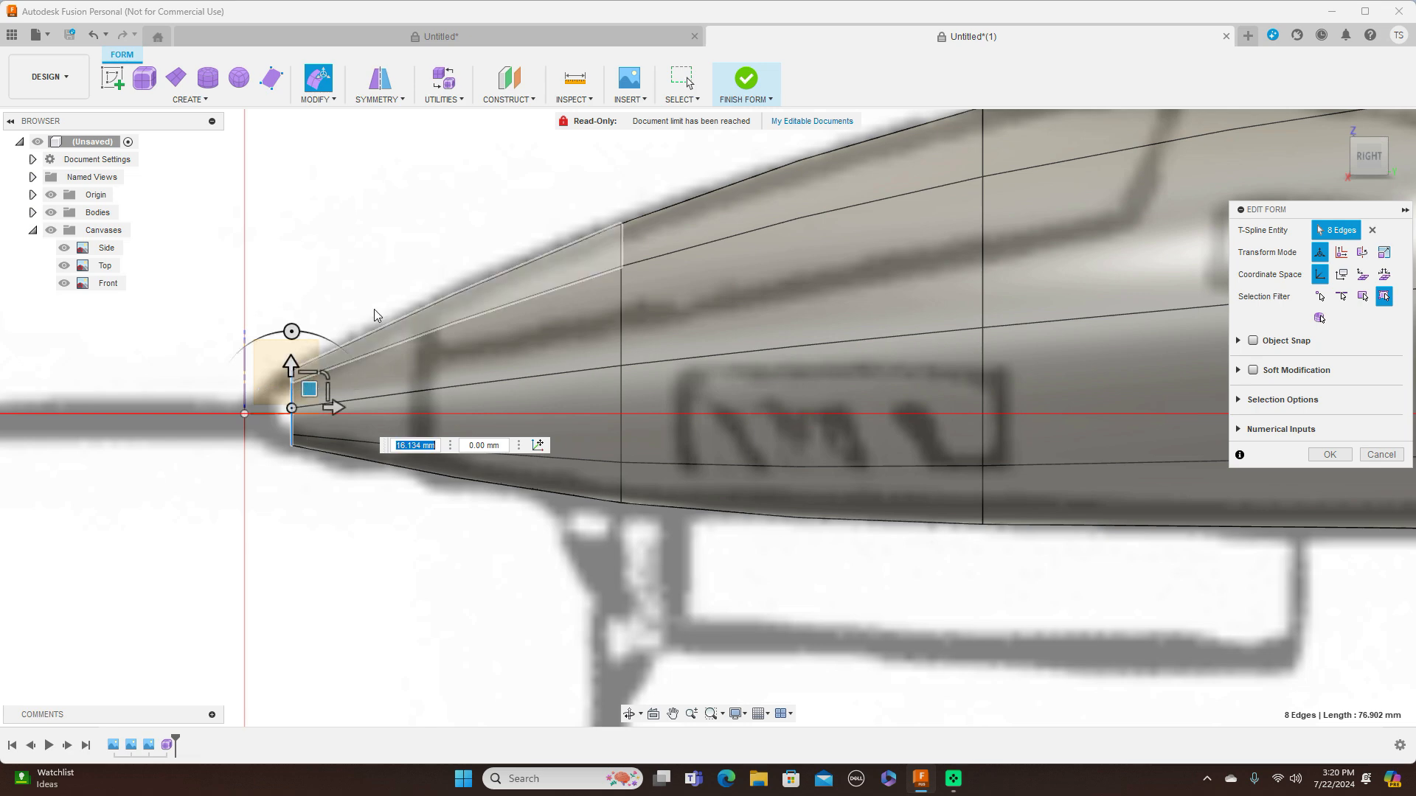
Fill the open hole at the nose tip using the Collapse fill mode
{"action": "left_click", "coordinate": [325, 99]}
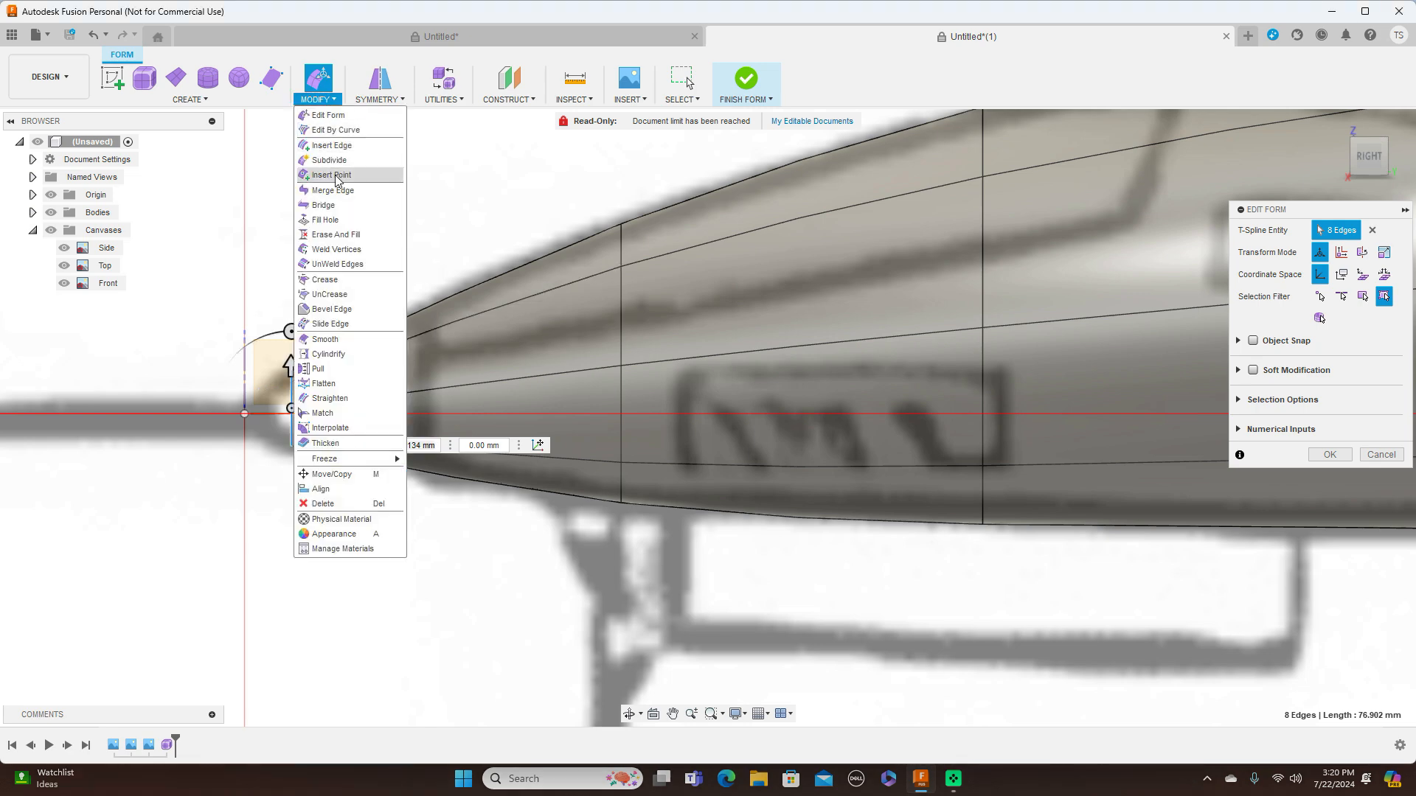
{"action": "left_click", "coordinate": [334, 225]}
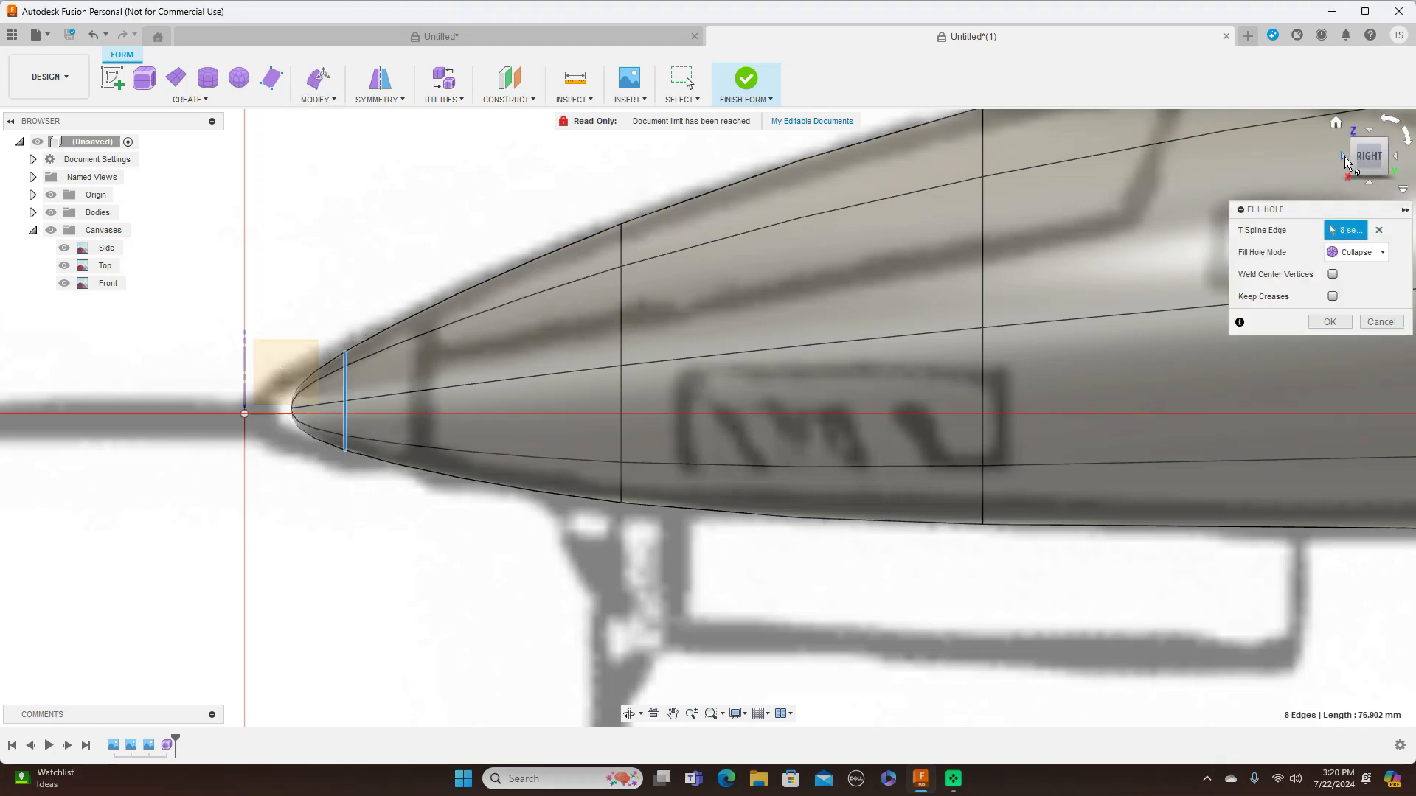
{"action": "left_click", "coordinate": [1343, 156]}
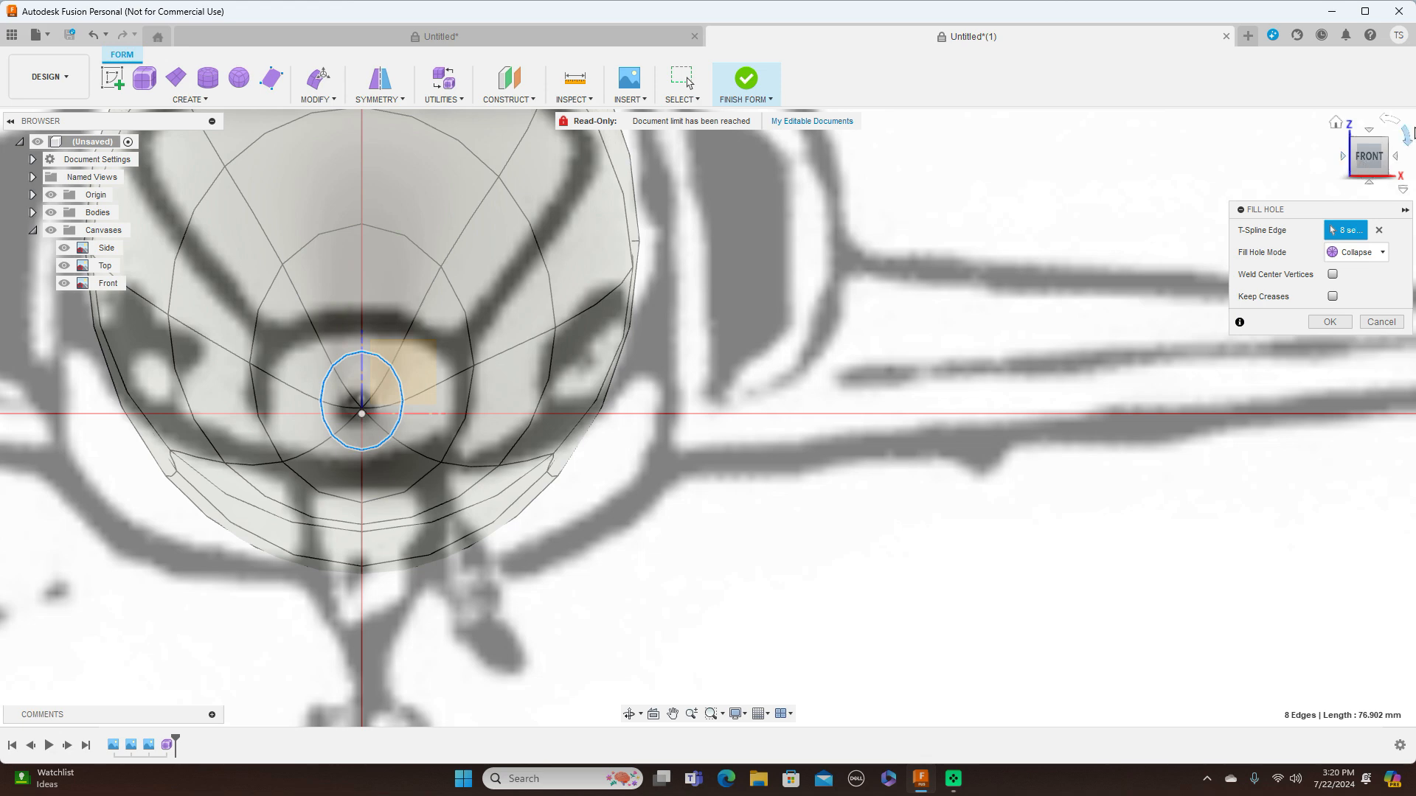
{"action": "left_click", "coordinate": [1398, 172]}
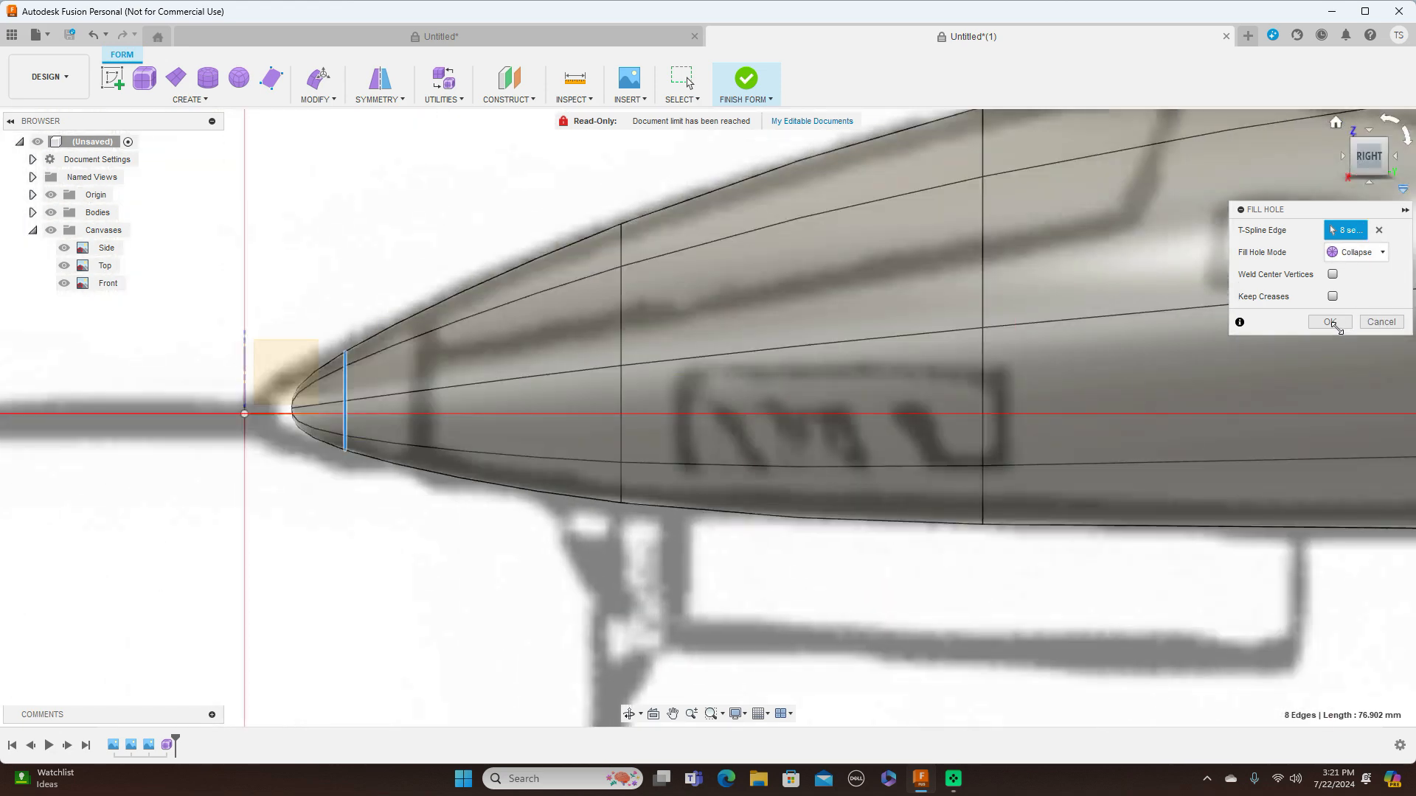
{"action": "left_click", "coordinate": [1331, 322]}
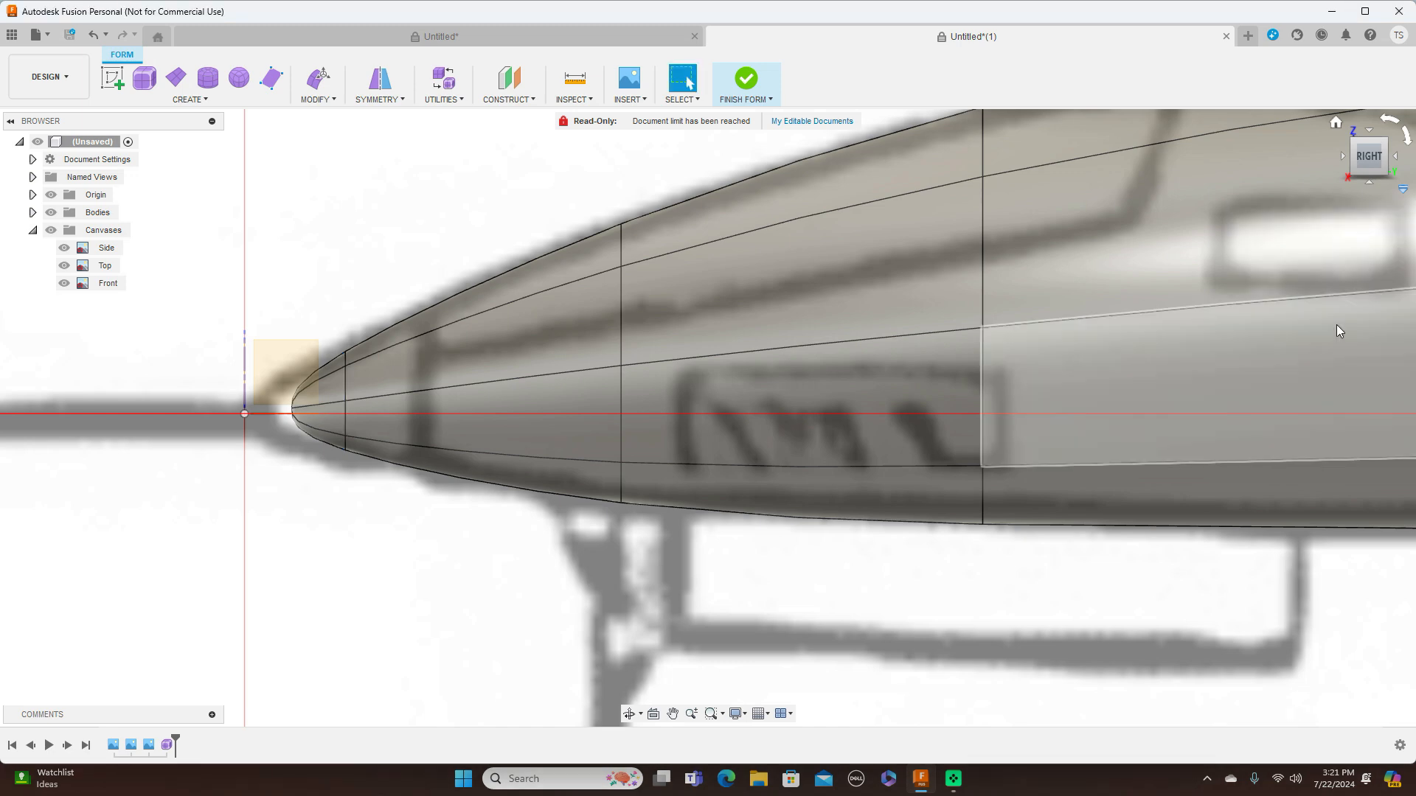
Move the eight nose-cap faces about 10.9 mm forward and 0.7 mm down to match the side canvas
{"action": "left_click", "coordinate": [1343, 157]}
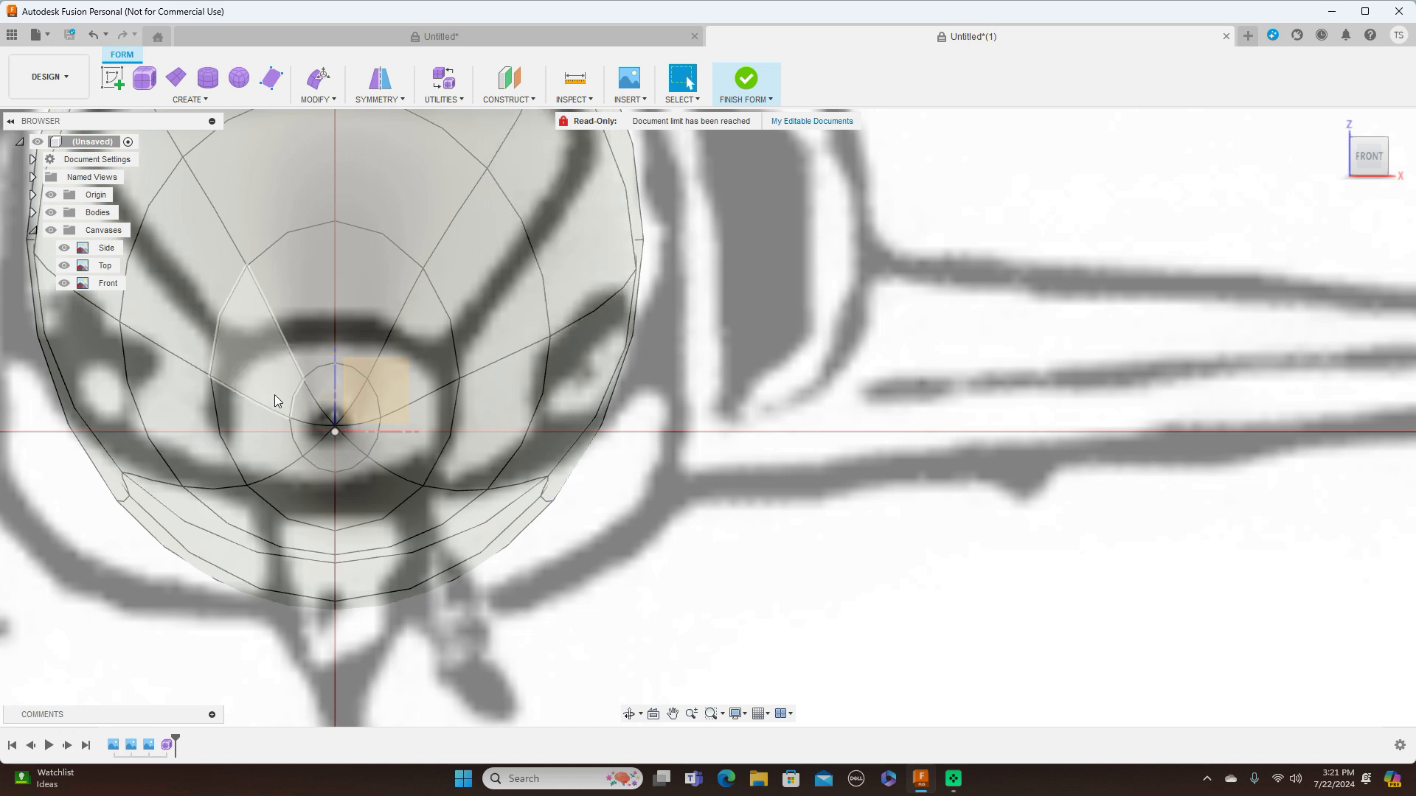
{"action": "left_click", "coordinate": [315, 385]}
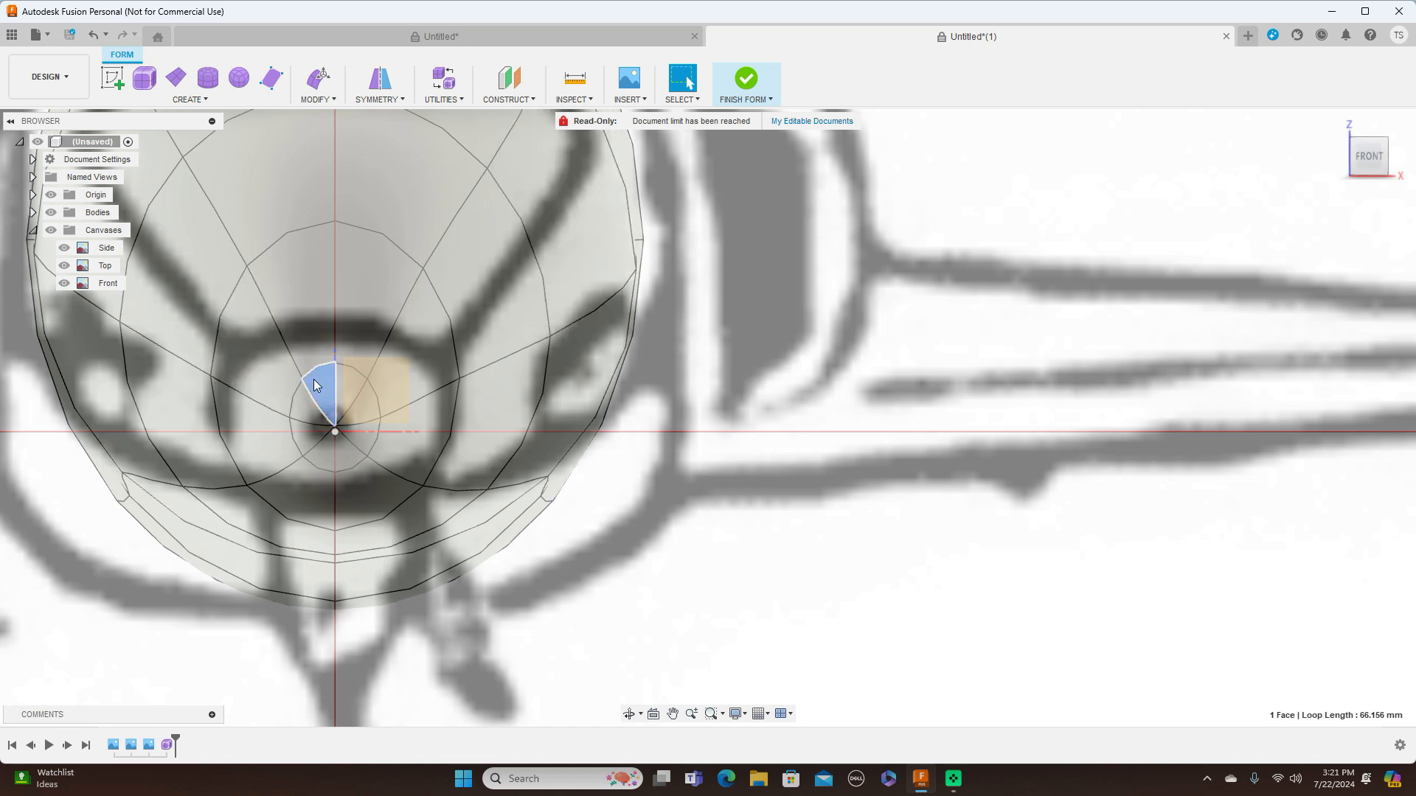
{"action": "scroll", "coordinate": [339, 397], "scroll_direction": "up", "scroll_amount": 5}
{"action": "left_click", "coordinate": [354, 367], "text": "shift"}
{"action": "left_click", "coordinate": [407, 405], "text": "shift"}
{"action": "left_click", "coordinate": [383, 516], "text": "shift"}
{"action": "left_click", "coordinate": [368, 534], "text": "shift"}
{"action": "left_click", "coordinate": [306, 522], "text": "shift"}
{"action": "left_click", "coordinate": [284, 483], "text": "shift"}
{"action": "left_click", "coordinate": [271, 440], "text": "shift"}
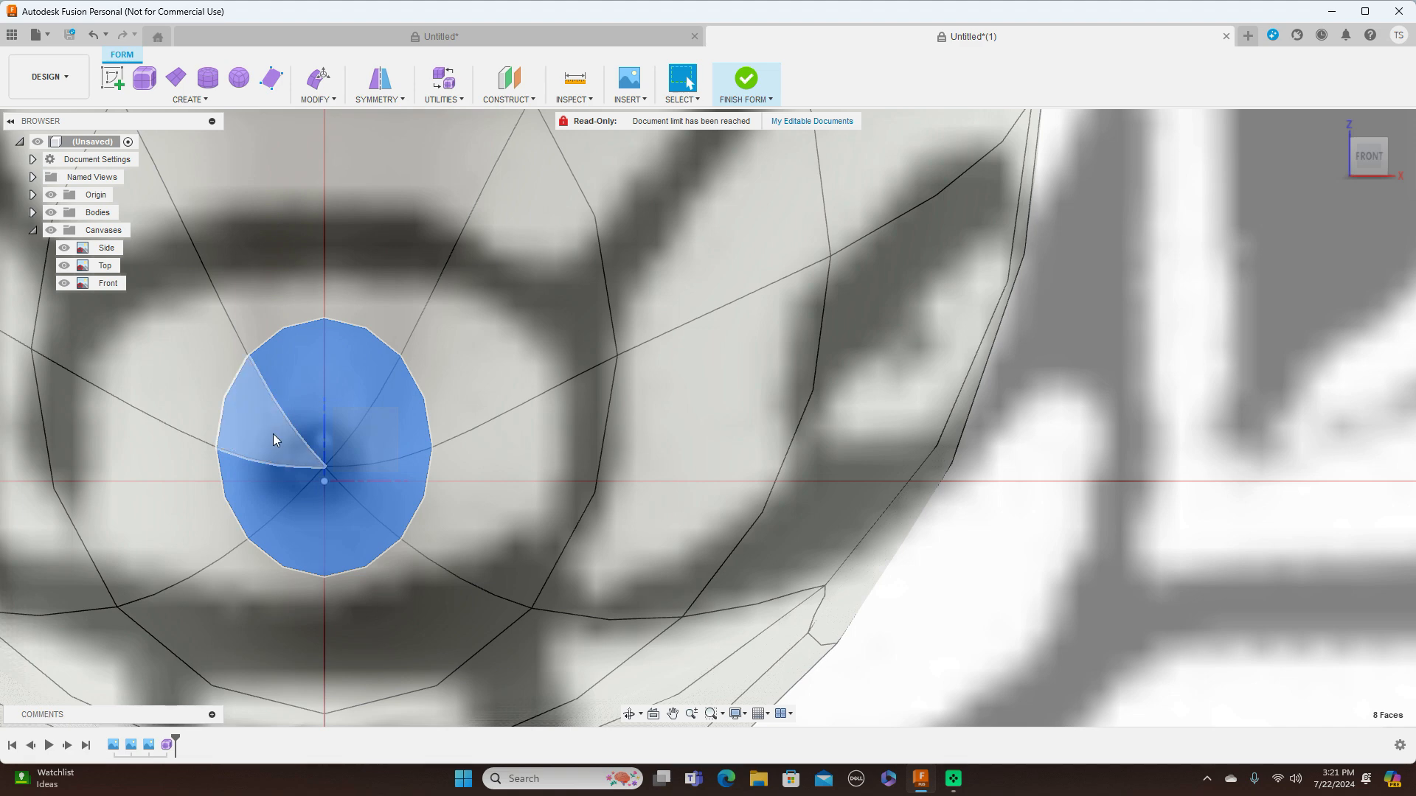
{"action": "left_click", "coordinate": [1341, 152]}
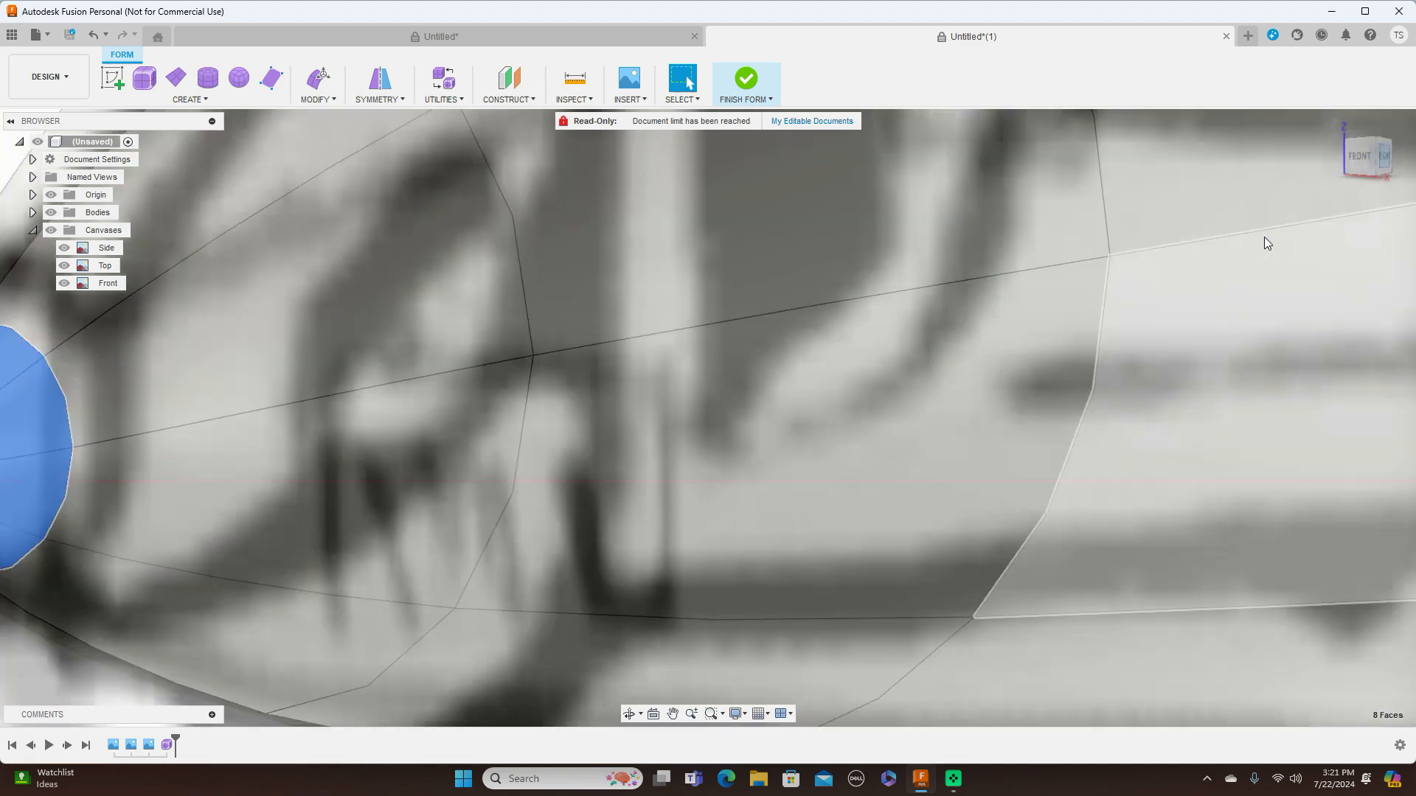
{"action": "scroll", "coordinate": [1016, 304], "scroll_direction": "down", "scroll_amount": 3}
{"action": "right_click", "coordinate": [570, 545]}
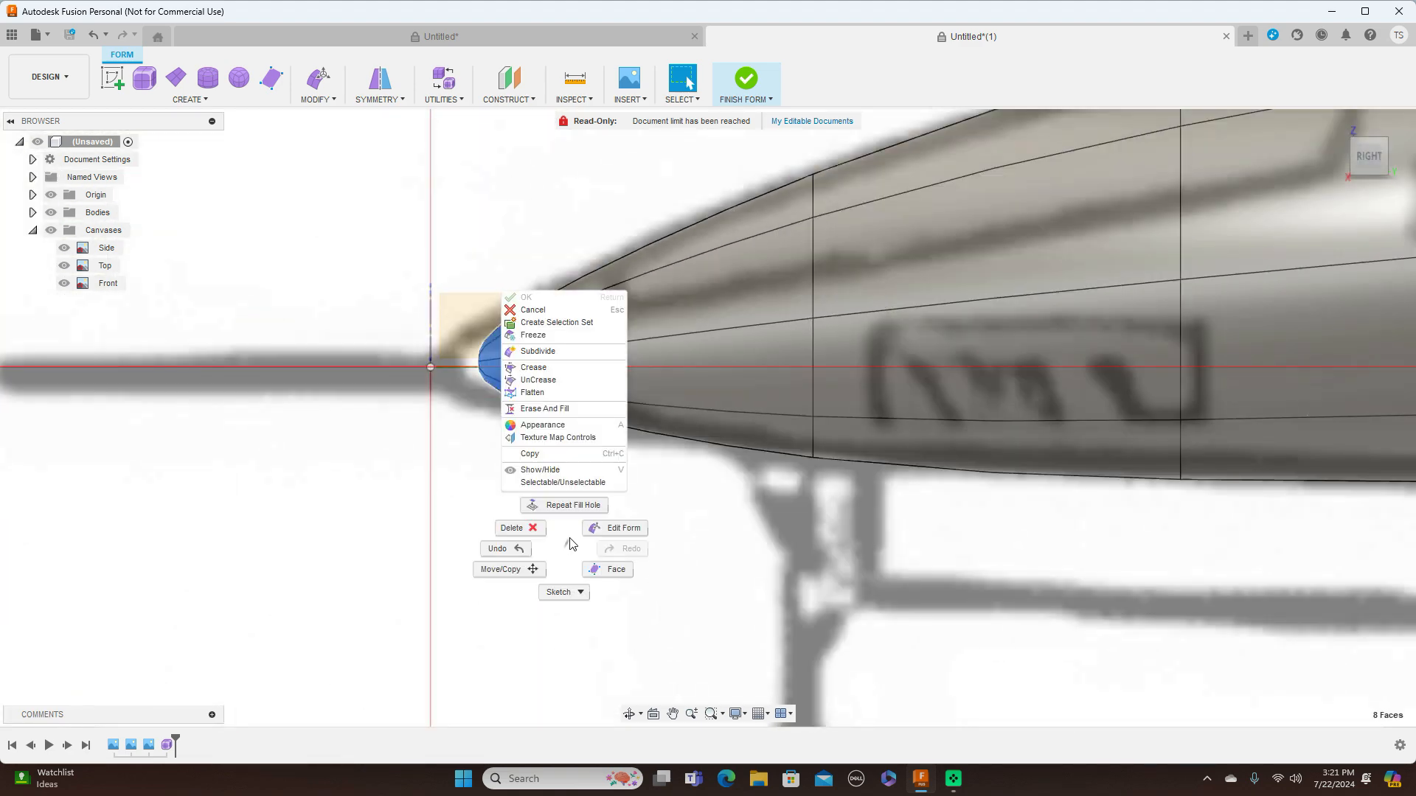
{"action": "left_click", "coordinate": [614, 528]}
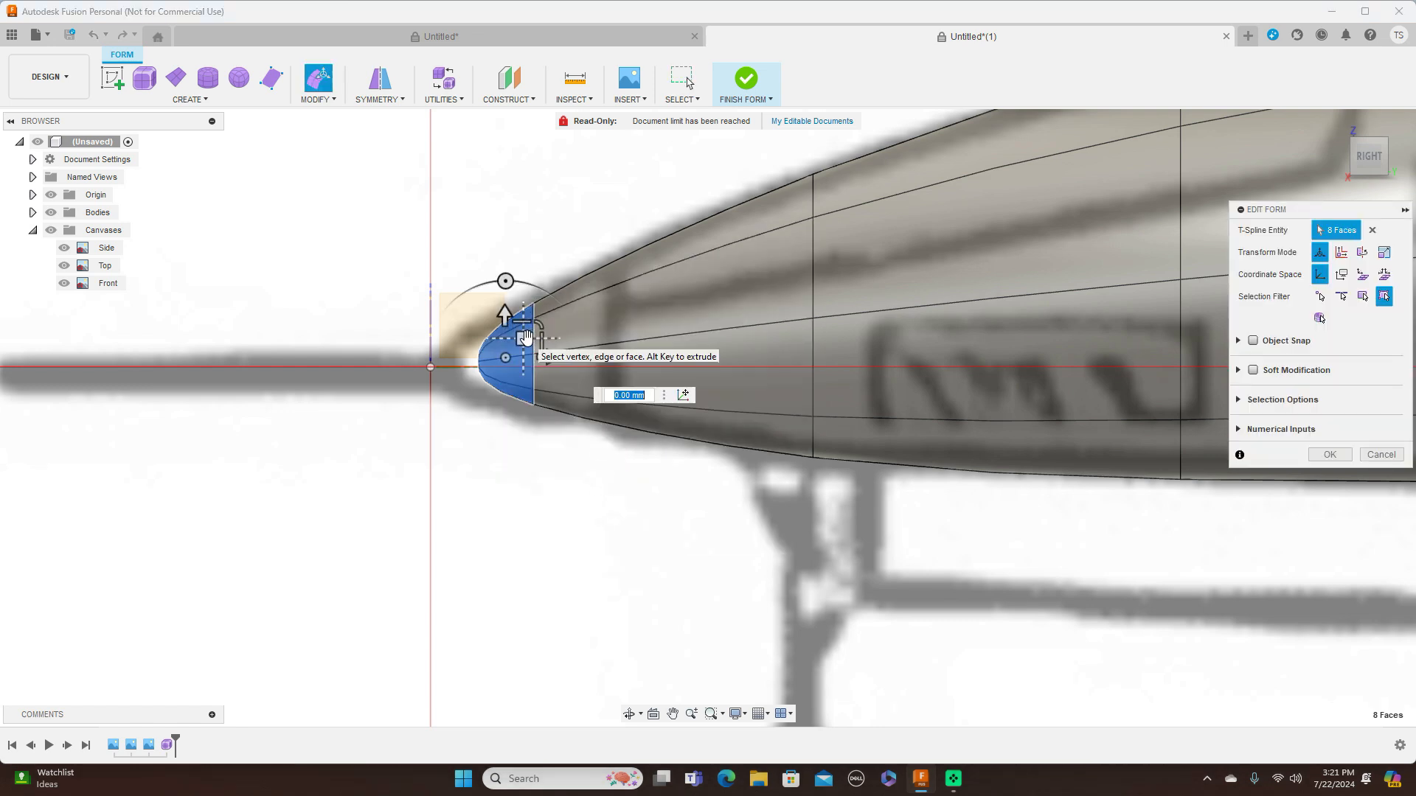
{"action": "left_click_drag", "start_coordinate": [525, 338], "coordinate": [493, 341]}
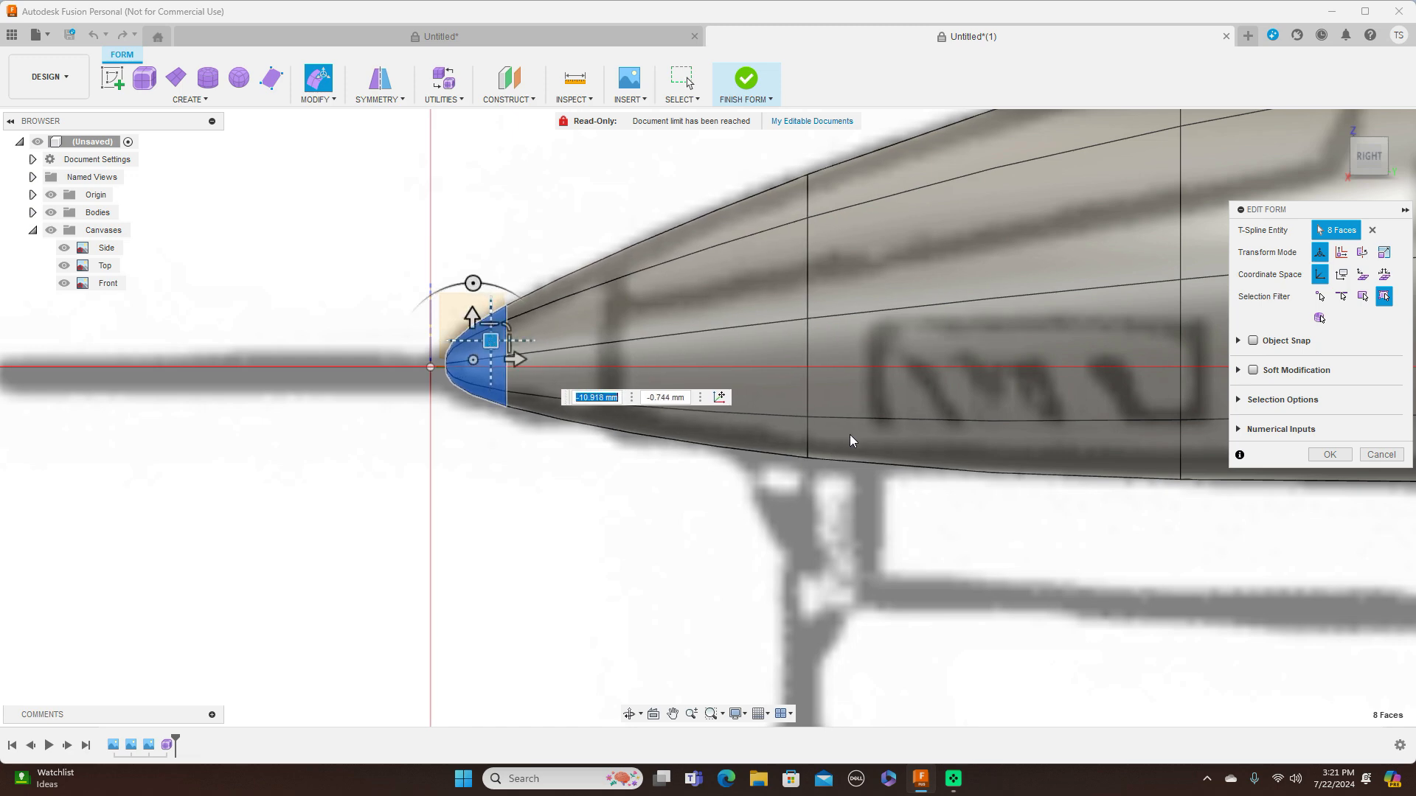
Lower the top centreline vertex of the ring just ahead of the canopy by about 3.6 mm
{"action": "scroll", "coordinate": [927, 439], "scroll_direction": "down", "scroll_amount": 4}
{"action": "scroll", "coordinate": [761, 531], "scroll_direction": "up", "scroll_amount": 5}
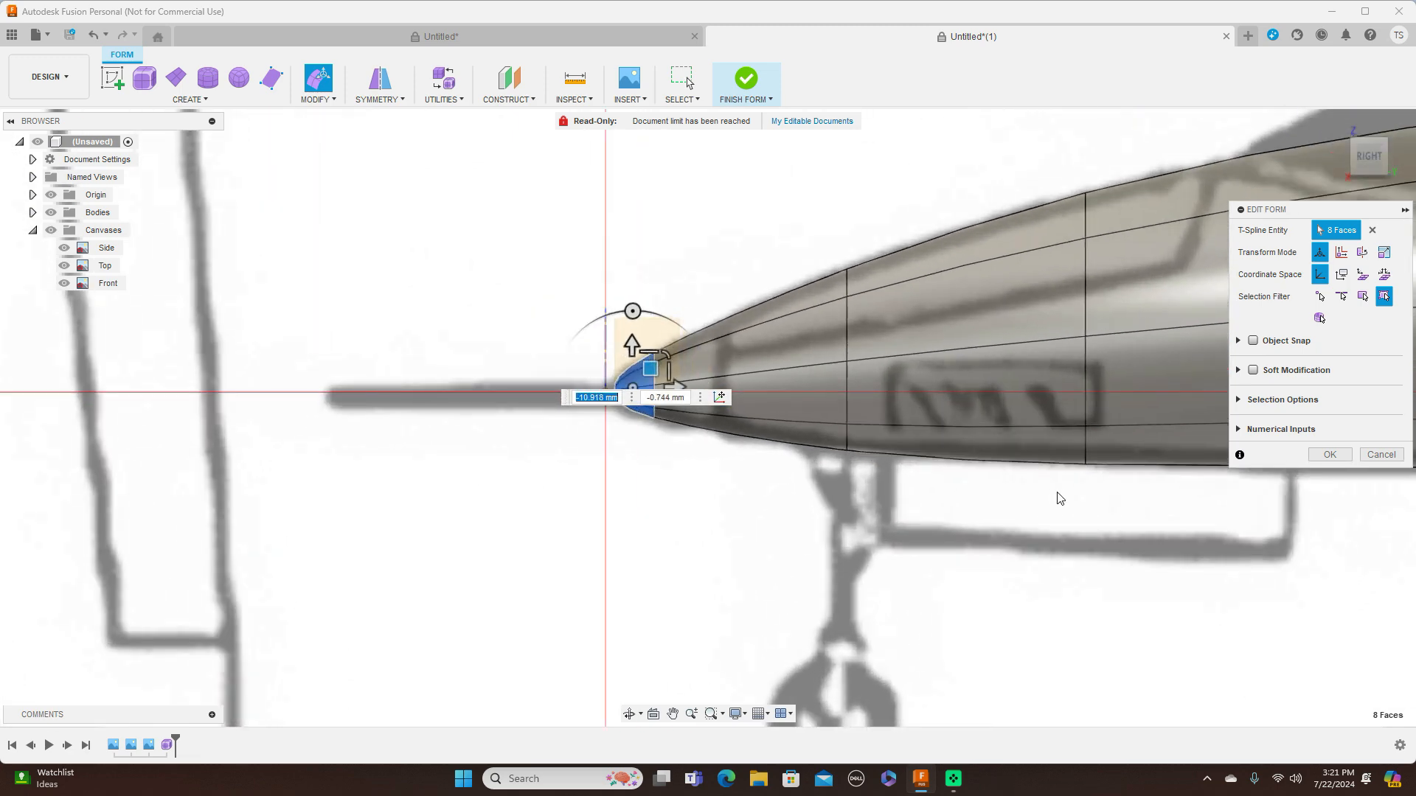
{"action": "scroll", "coordinate": [712, 536], "scroll_direction": "down", "scroll_amount": 2}
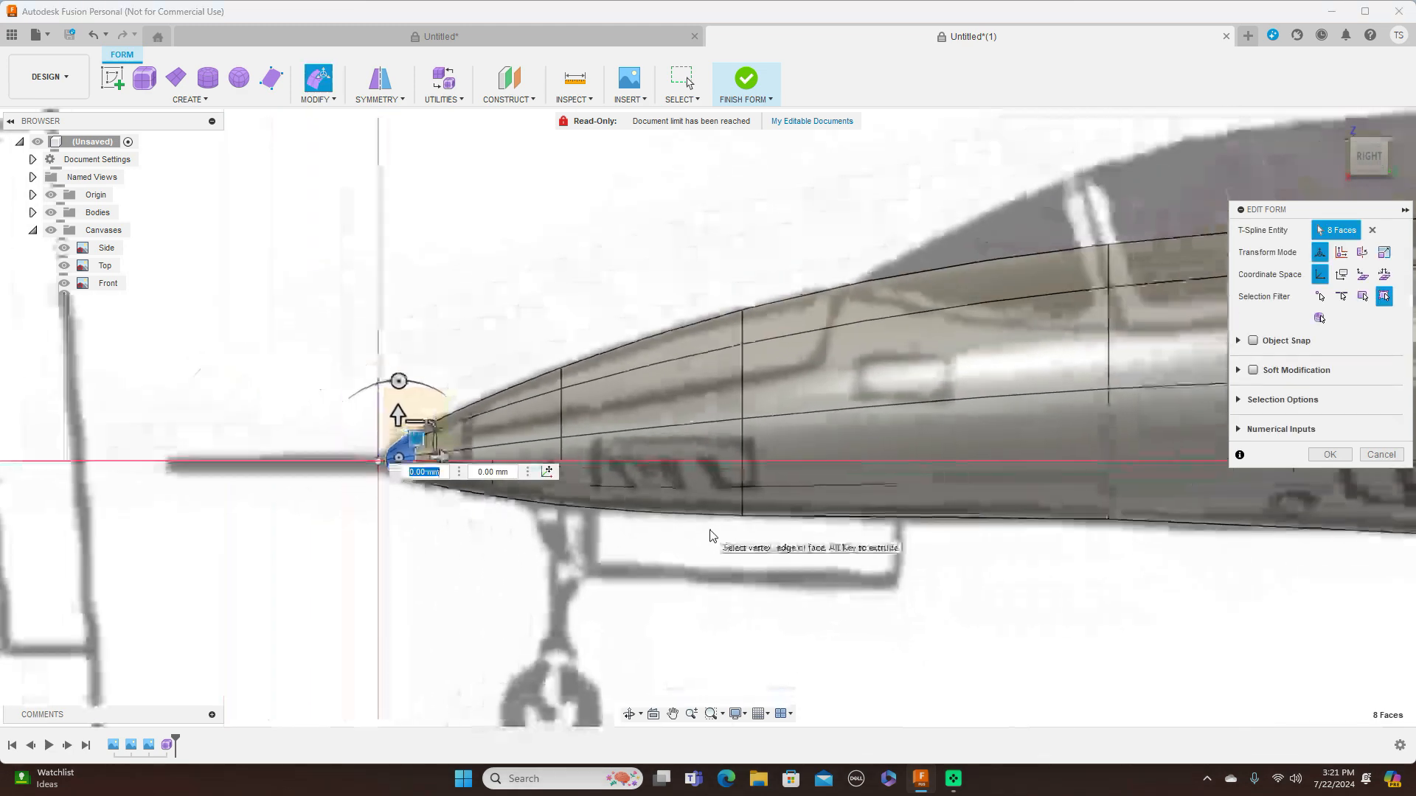
{"action": "left_click", "coordinate": [743, 311]}
{"action": "left_click_drag", "start_coordinate": [764, 289], "coordinate": [763, 295]}
{"action": "scroll", "coordinate": [913, 302], "scroll_direction": "down", "scroll_amount": 3}
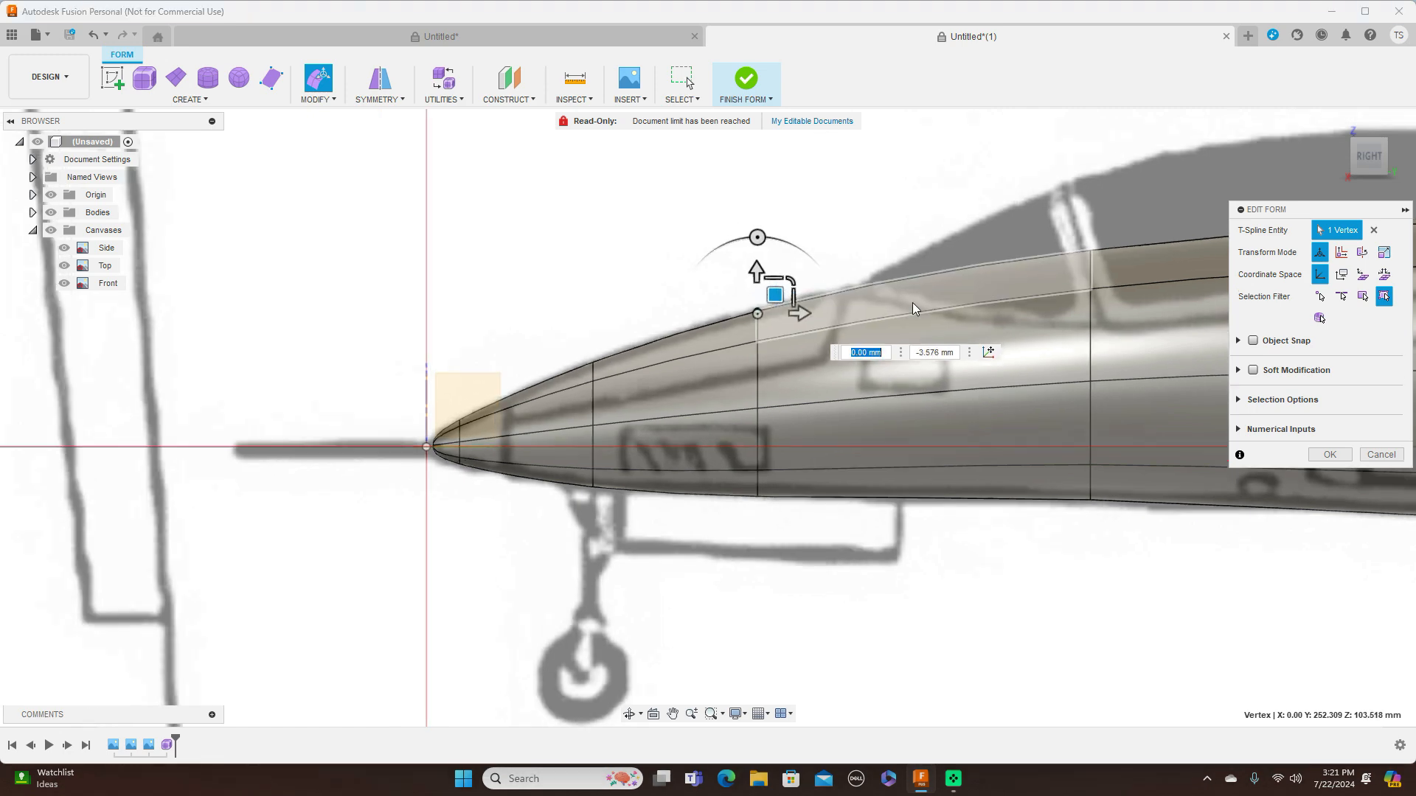
Raise the bottom centreline vertex of the ring just ahead of the canopy by about 1.6 mm
{"action": "middle_click_drag", "start_coordinate": [1041, 546], "coordinate": [775, 494]}
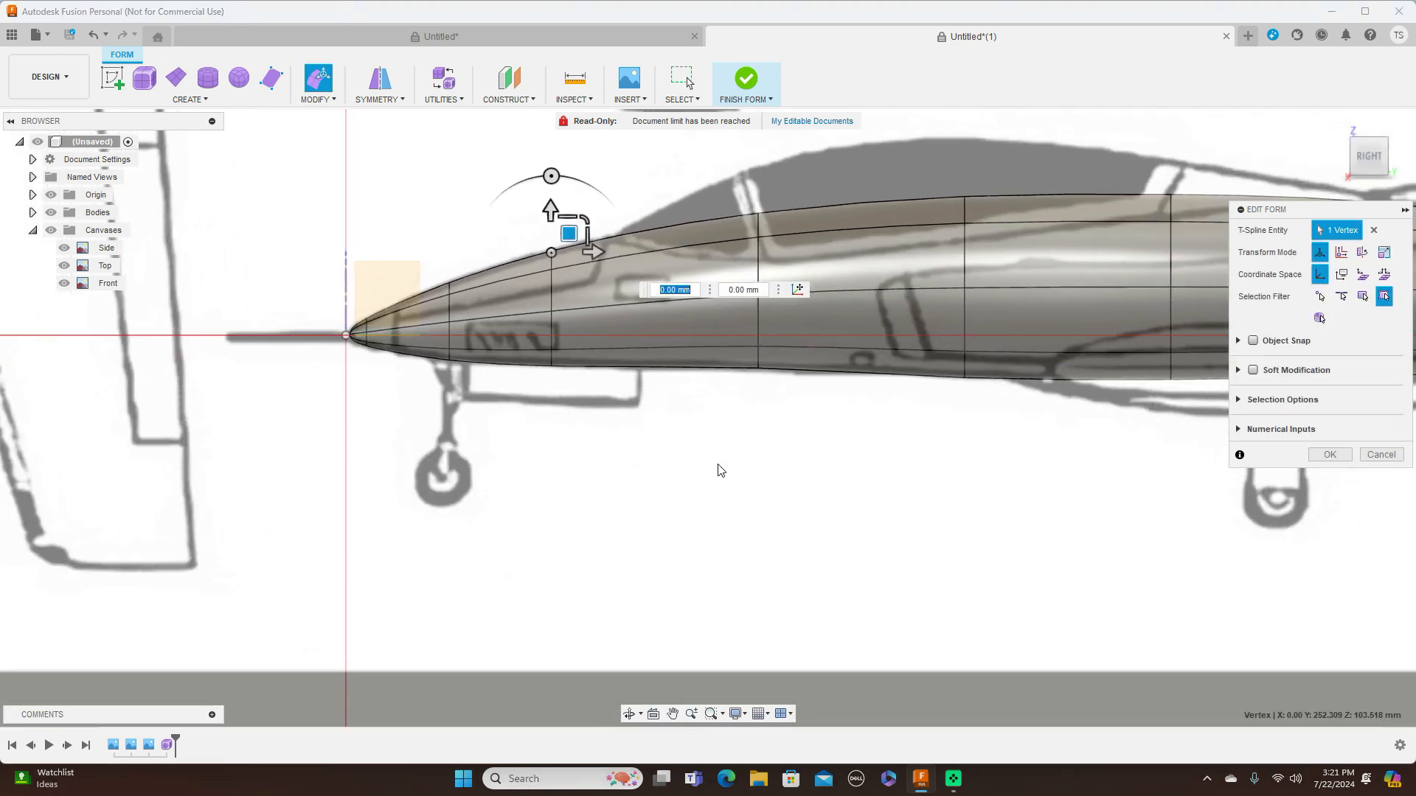
{"action": "scroll", "coordinate": [625, 396], "scroll_direction": "up", "scroll_amount": 5}
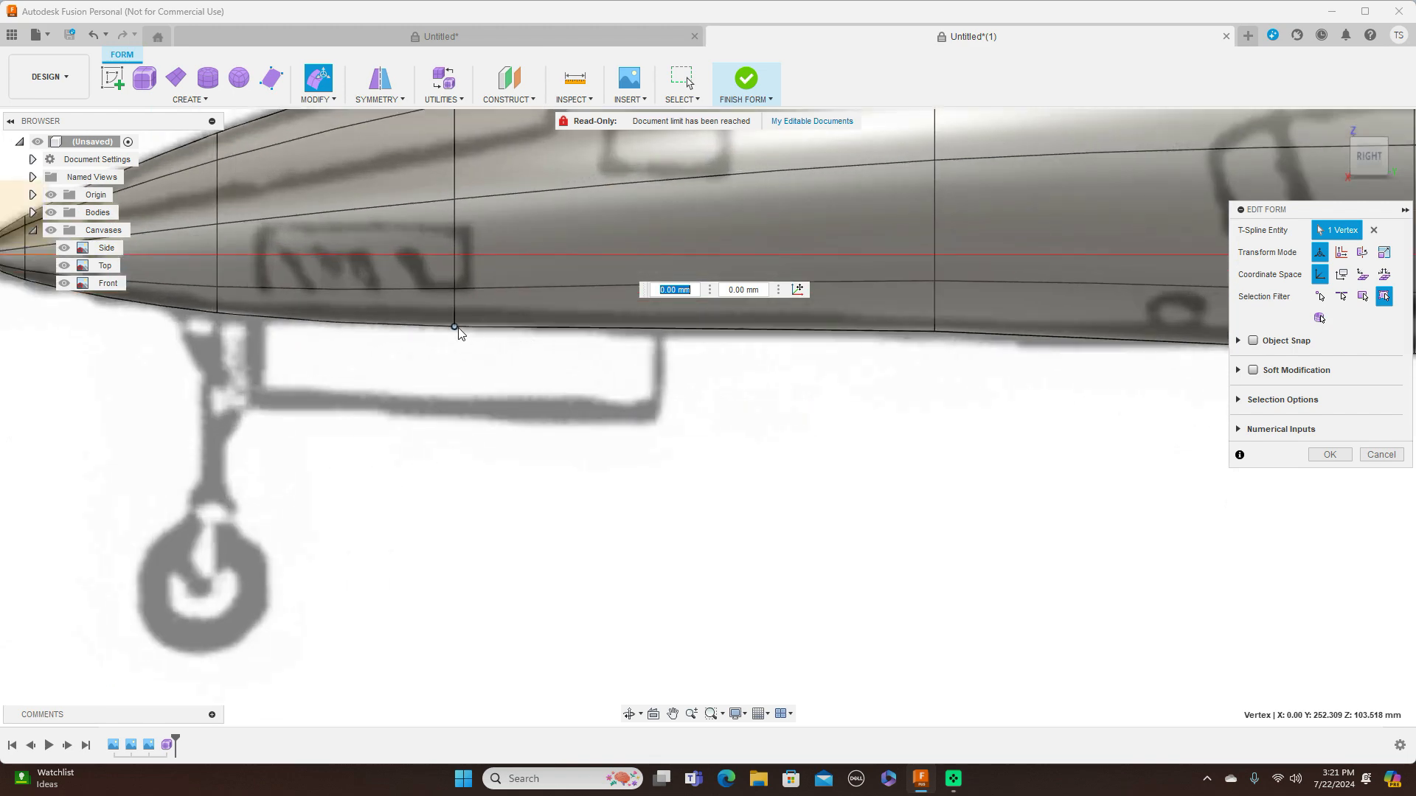
{"action": "left_click", "coordinate": [455, 327]}
{"action": "left_click_drag", "start_coordinate": [475, 308], "coordinate": [732, 419]}
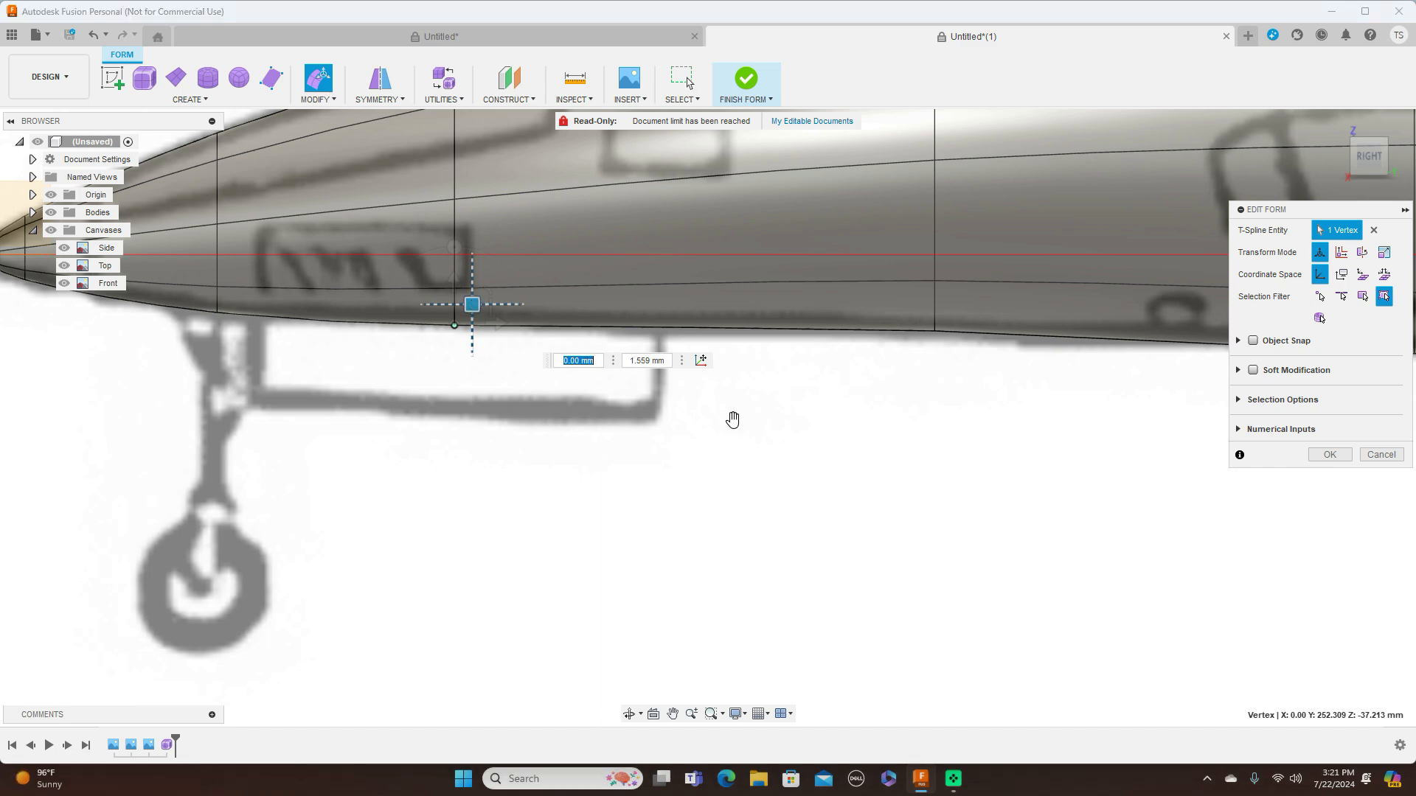
Accept the vertex edits and finish the form to turn the fuselage into a regular body
{"action": "scroll", "coordinate": [897, 397], "scroll_direction": "down", "scroll_amount": 5}
{"action": "middle_click_drag", "start_coordinate": [1005, 439], "coordinate": [550, 473]}
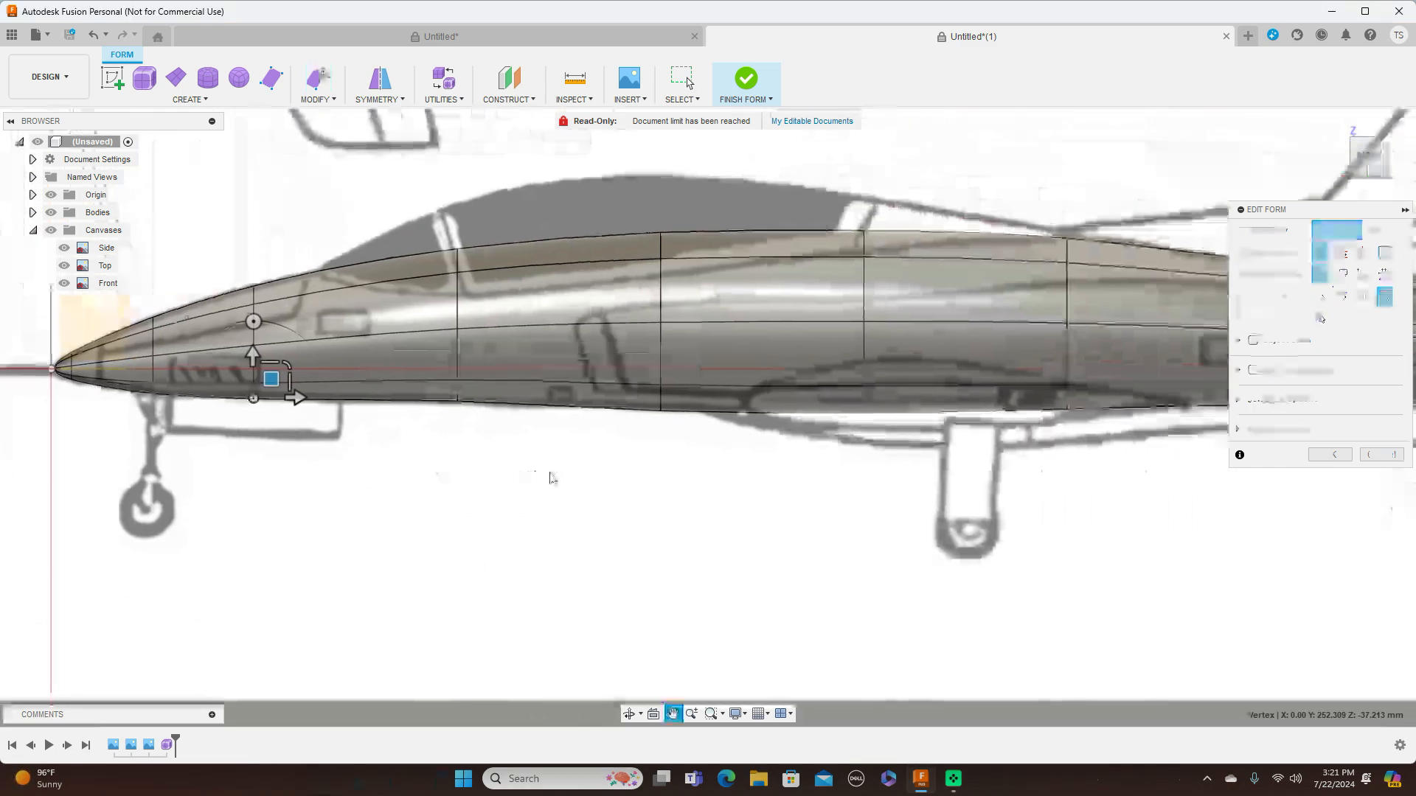
{"action": "scroll", "coordinate": [952, 533], "scroll_direction": "down", "scroll_amount": 3}
{"action": "middle_click_drag", "start_coordinate": [1008, 555], "coordinate": [831, 496]}
{"action": "scroll", "coordinate": [848, 502], "scroll_direction": "down", "scroll_amount": 2}
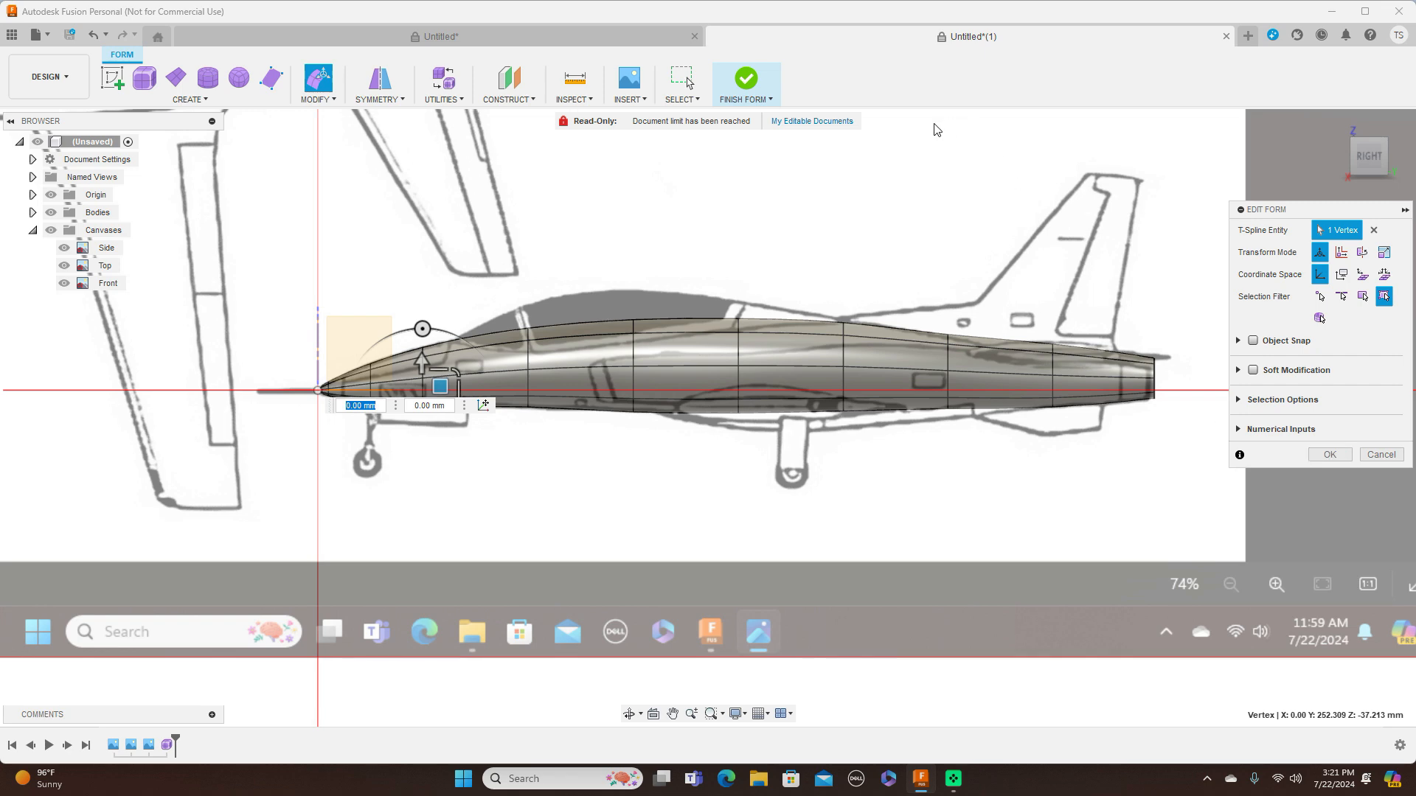
{"action": "left_click", "coordinate": [1329, 455]}
{"action": "left_click", "coordinate": [768, 100]}
{"action": "left_click", "coordinate": [773, 118]}
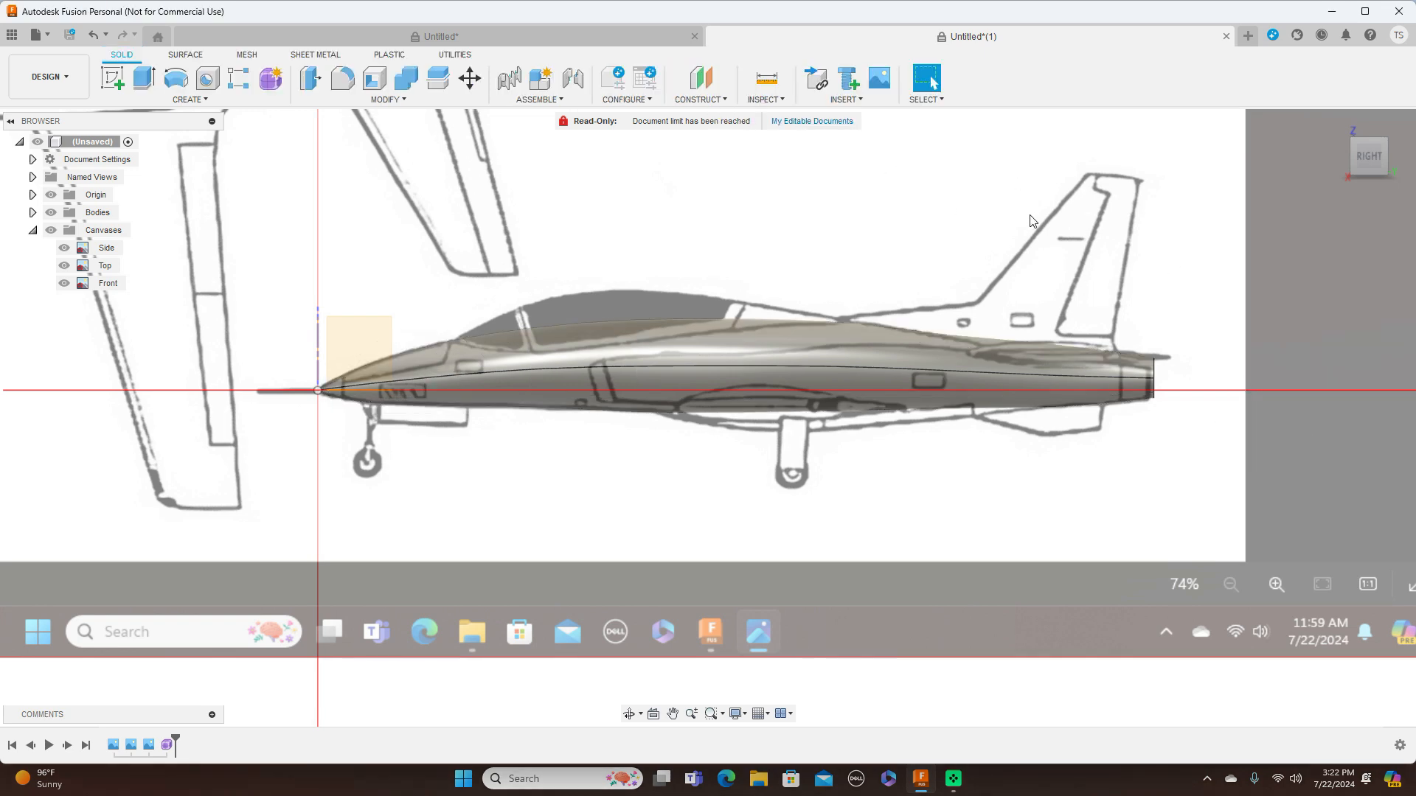
Start a Zebra Analysis on the fuselage body with the stripe direction set to horizontal
{"action": "scroll", "coordinate": [1024, 224], "scroll_direction": "up", "scroll_amount": 2}
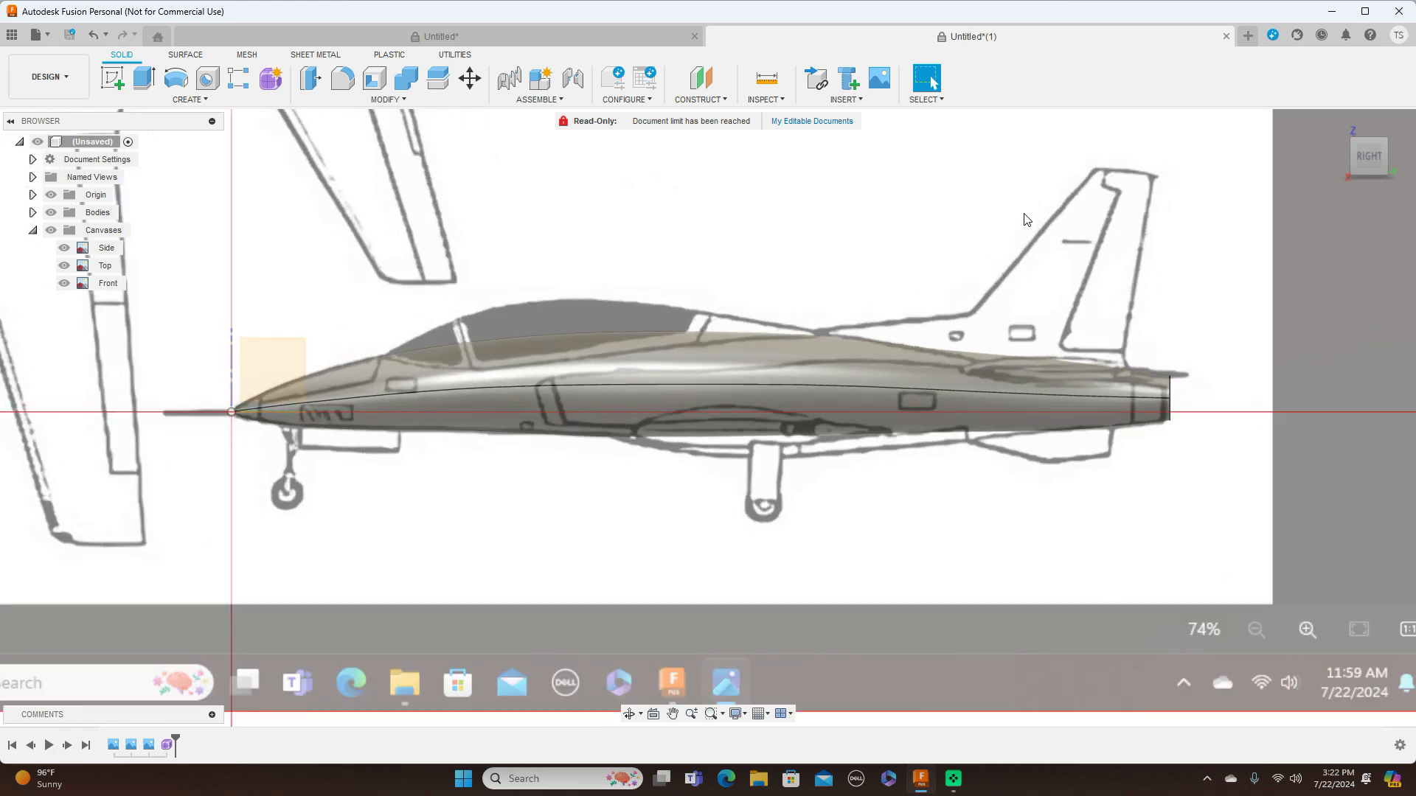
{"action": "left_click", "coordinate": [778, 100]}
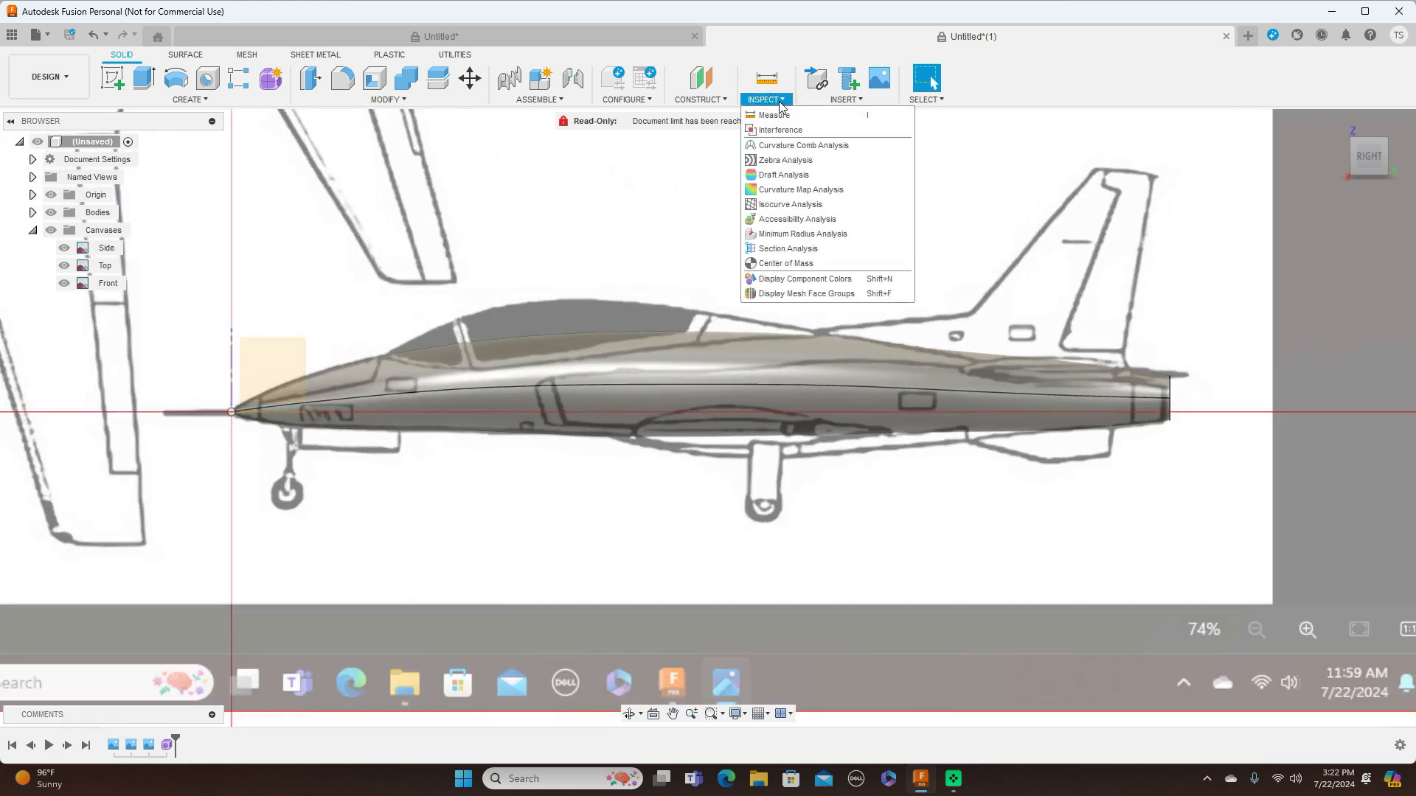
{"action": "left_click", "coordinate": [793, 160]}
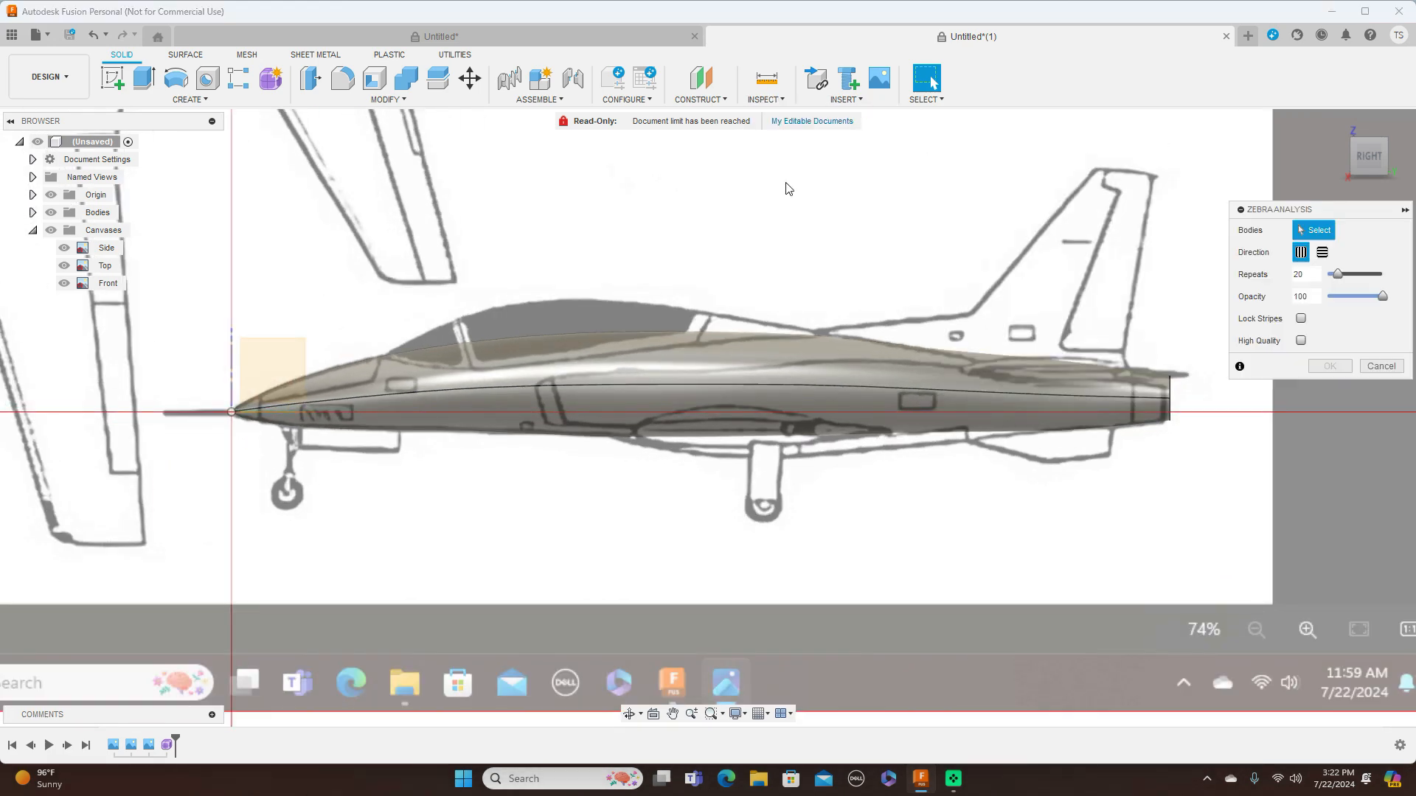
{"action": "left_click", "coordinate": [780, 359]}
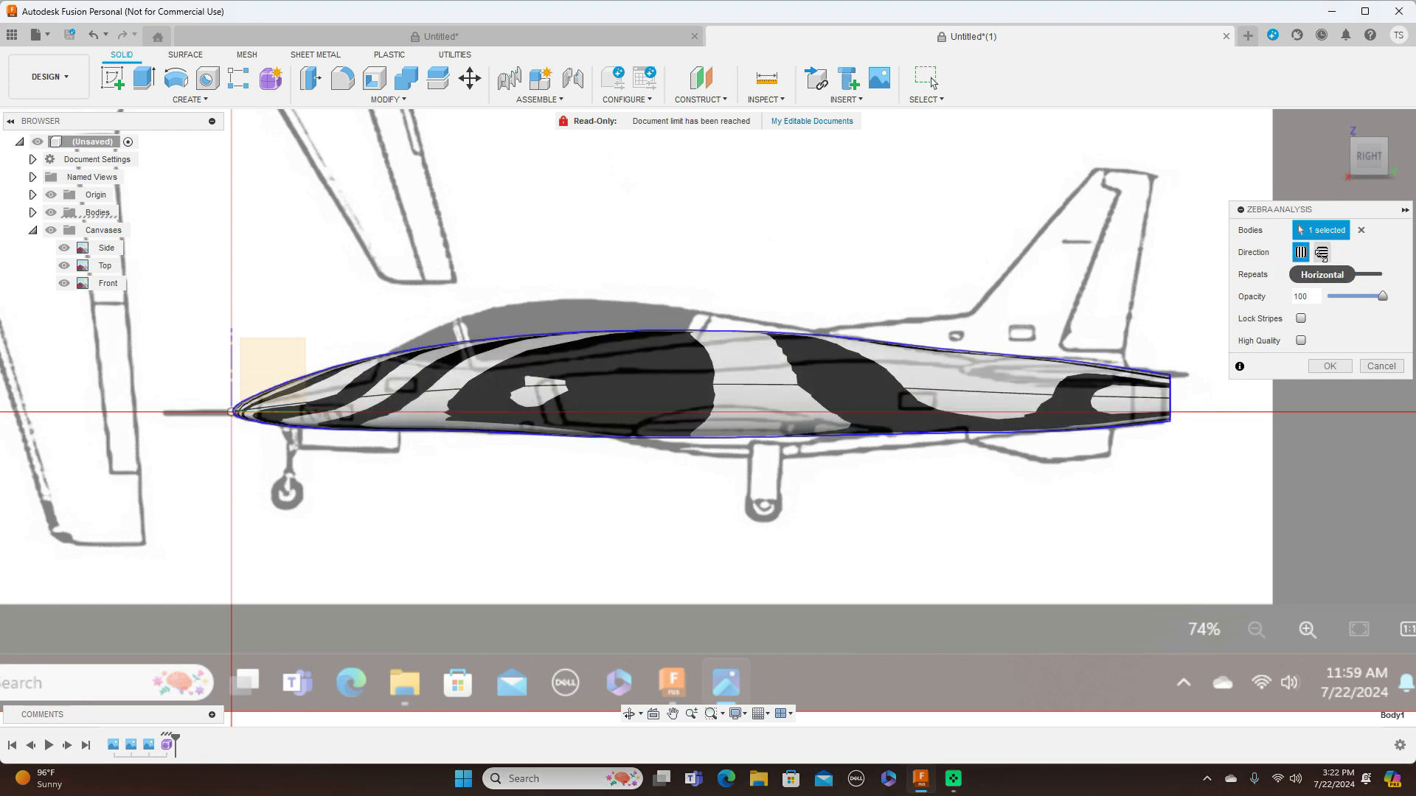
{"action": "left_click", "coordinate": [1323, 253]}
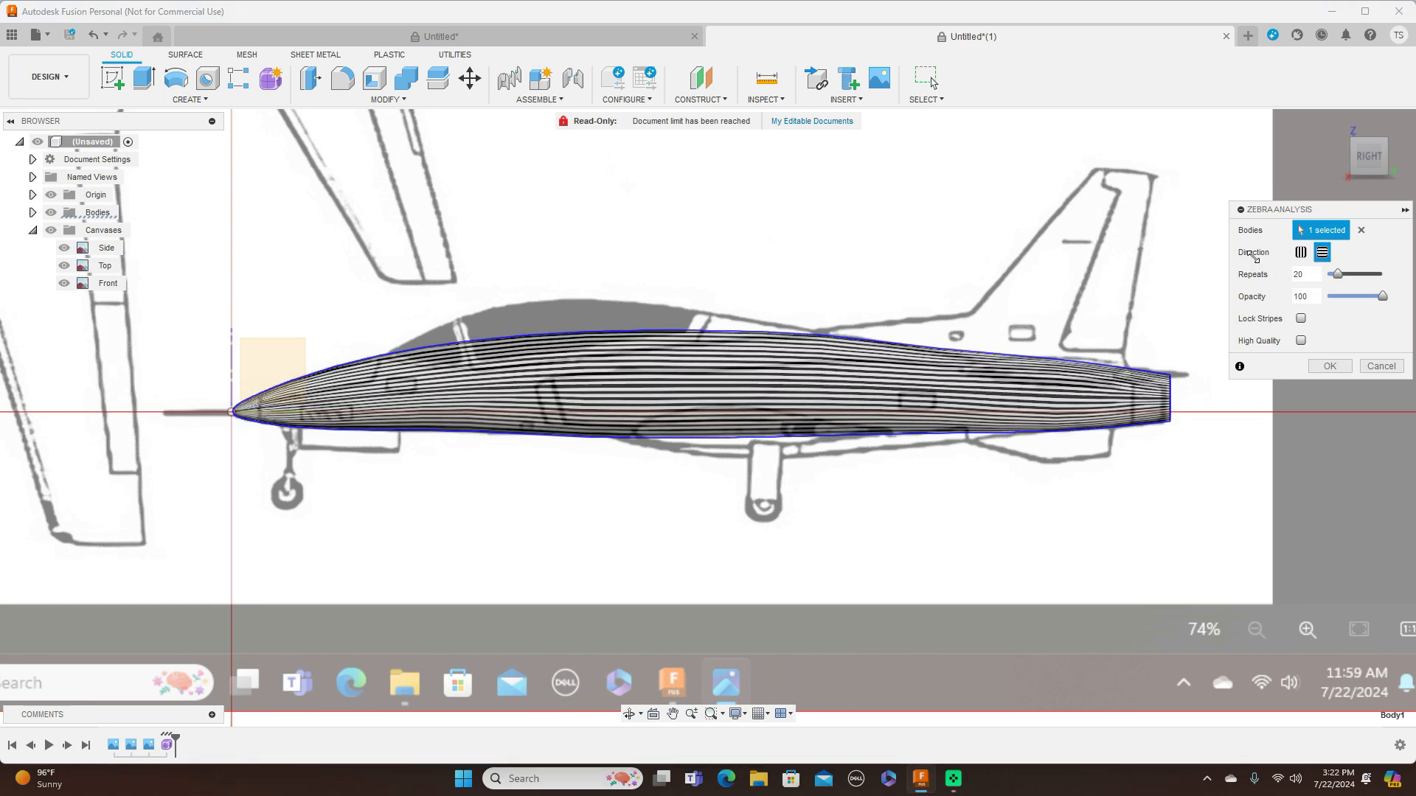
Hide all canvases, examine the fuselage's zebra stripes from several angles, and accept the analysis
{"action": "left_click", "coordinate": [1359, 164]}
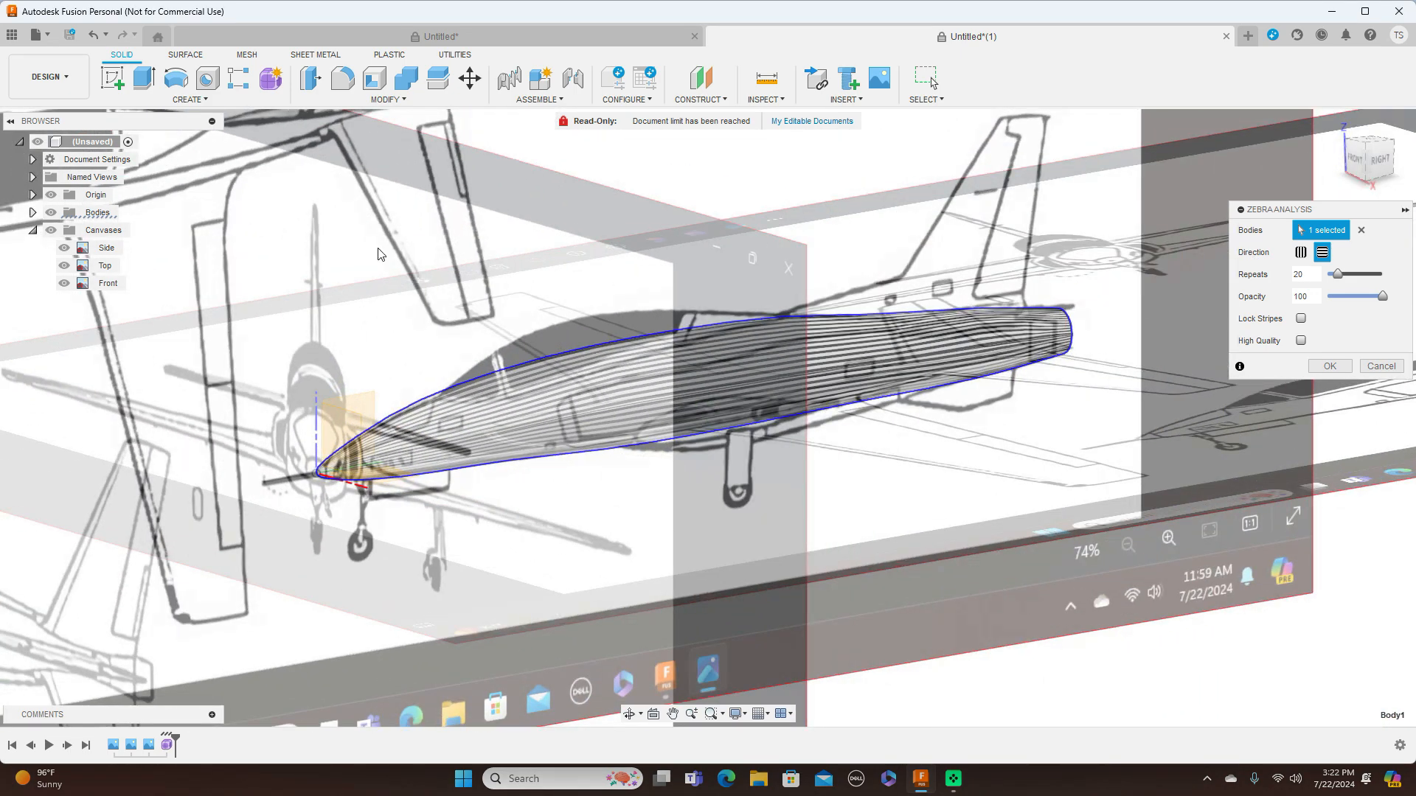
{"action": "left_click", "coordinate": [51, 230]}
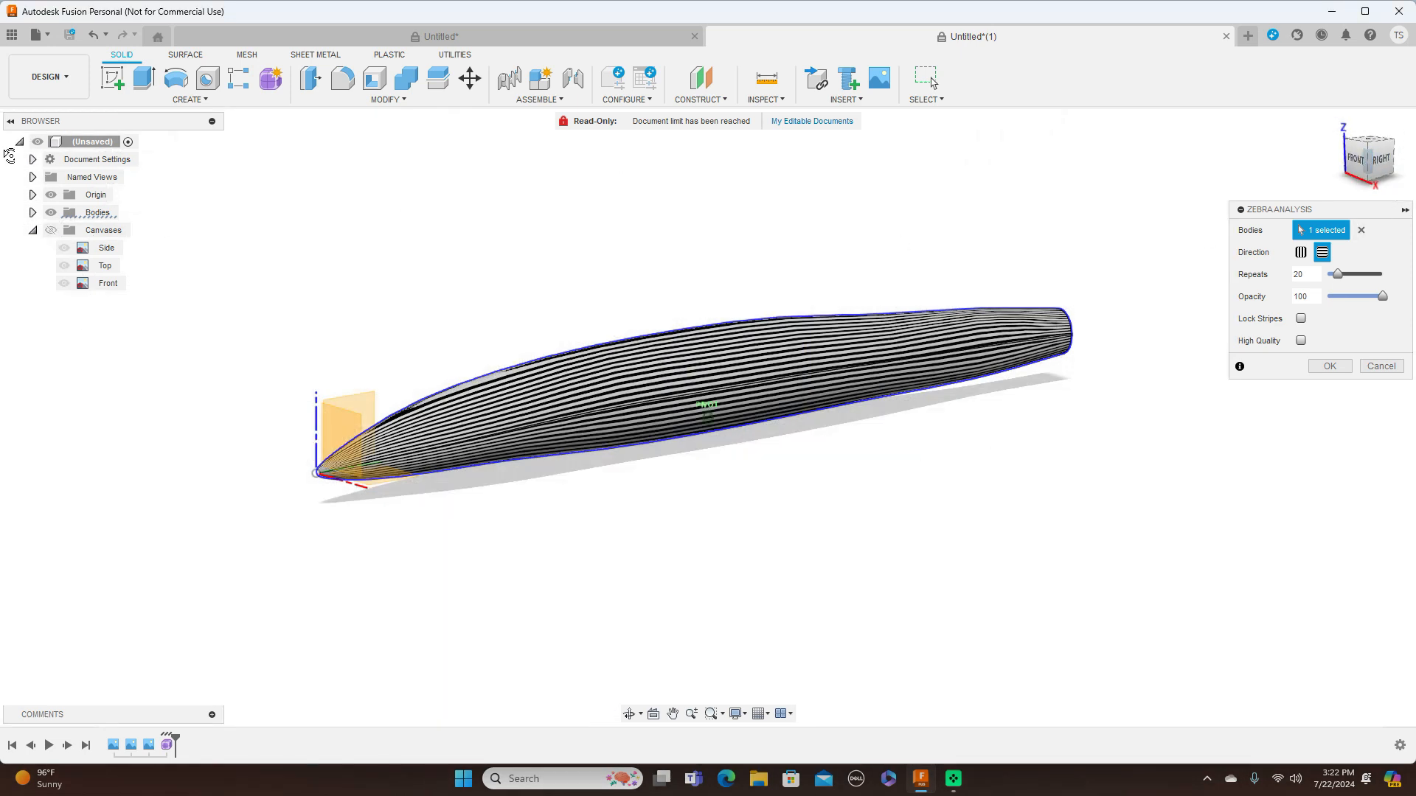
{"action": "left_click", "coordinate": [1357, 161]}
{"action": "mouse_move", "coordinate": [707, 413]}
{"action": "middle_mouse_down", "text": "shift"}
{"action": "mouse_move", "coordinate": [780, 399]}
{"action": "mouse_move", "coordinate": [623, 452]}
{"action": "mouse_move", "coordinate": [528, 445]}
{"action": "mouse_move", "coordinate": [383, 391]}
{"action": "mouse_move", "coordinate": [180, 466]}
{"action": "mouse_move", "coordinate": [179, 416]}
{"action": "middle_mouse_up", "text": "shift"}
{"action": "left_click", "coordinate": [1372, 168]}
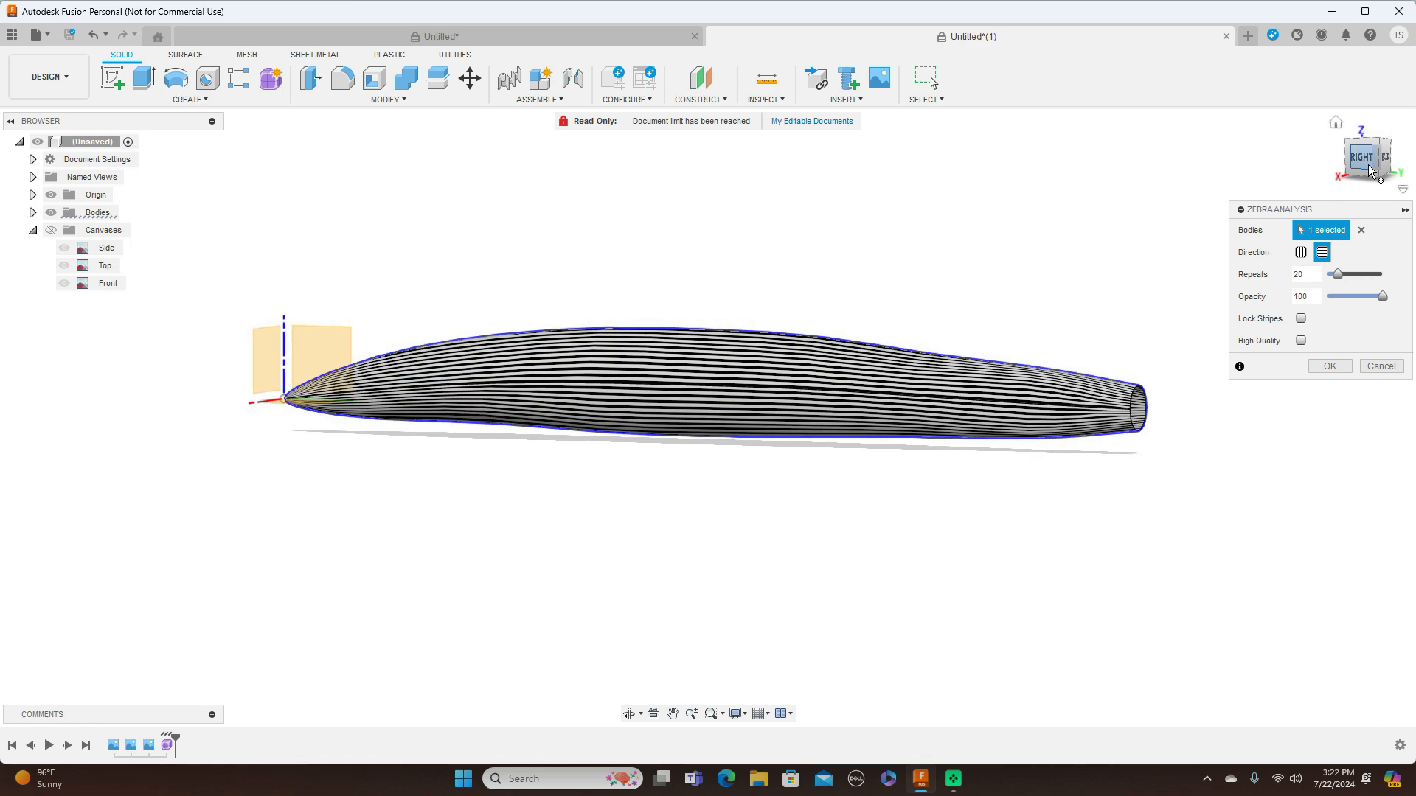
{"action": "left_click", "coordinate": [1329, 367]}
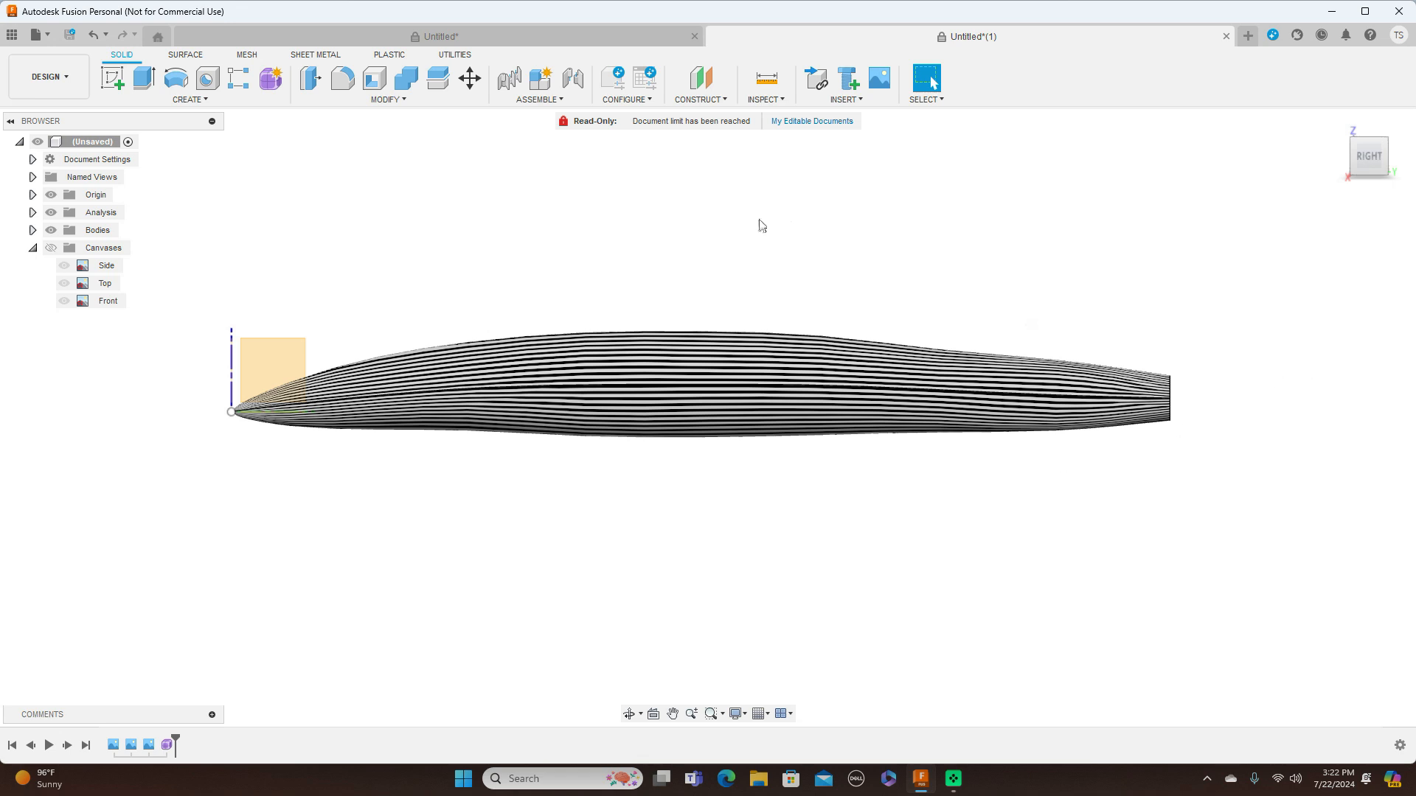
Compare the fuselage with and without the zebra stripes, leave the analysis hidden, and show the canvases again
{"action": "scroll", "coordinate": [550, 480], "scroll_direction": "up", "scroll_amount": 1}
{"action": "scroll", "coordinate": [572, 471], "scroll_direction": "down", "scroll_amount": 1}
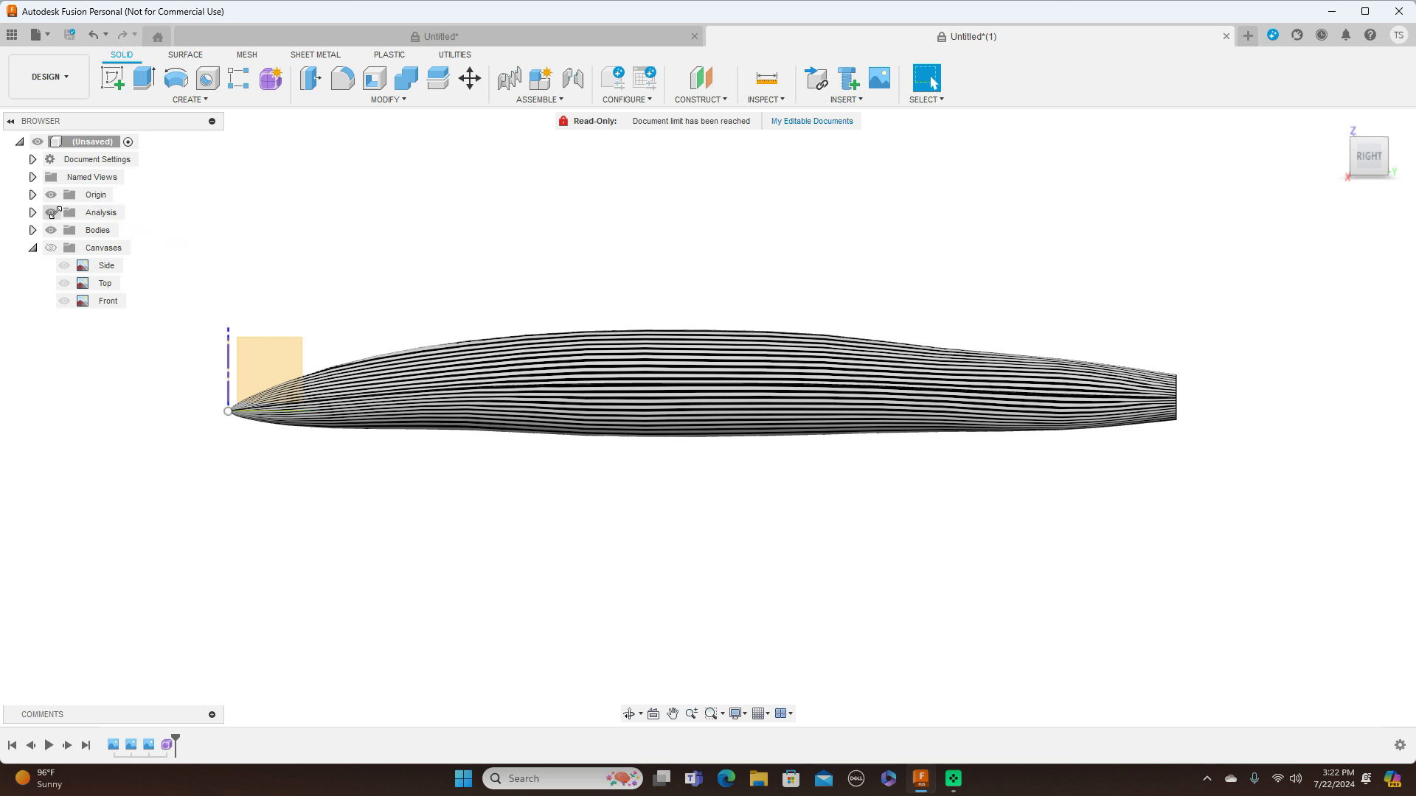
{"action": "left_click", "coordinate": [51, 213]}
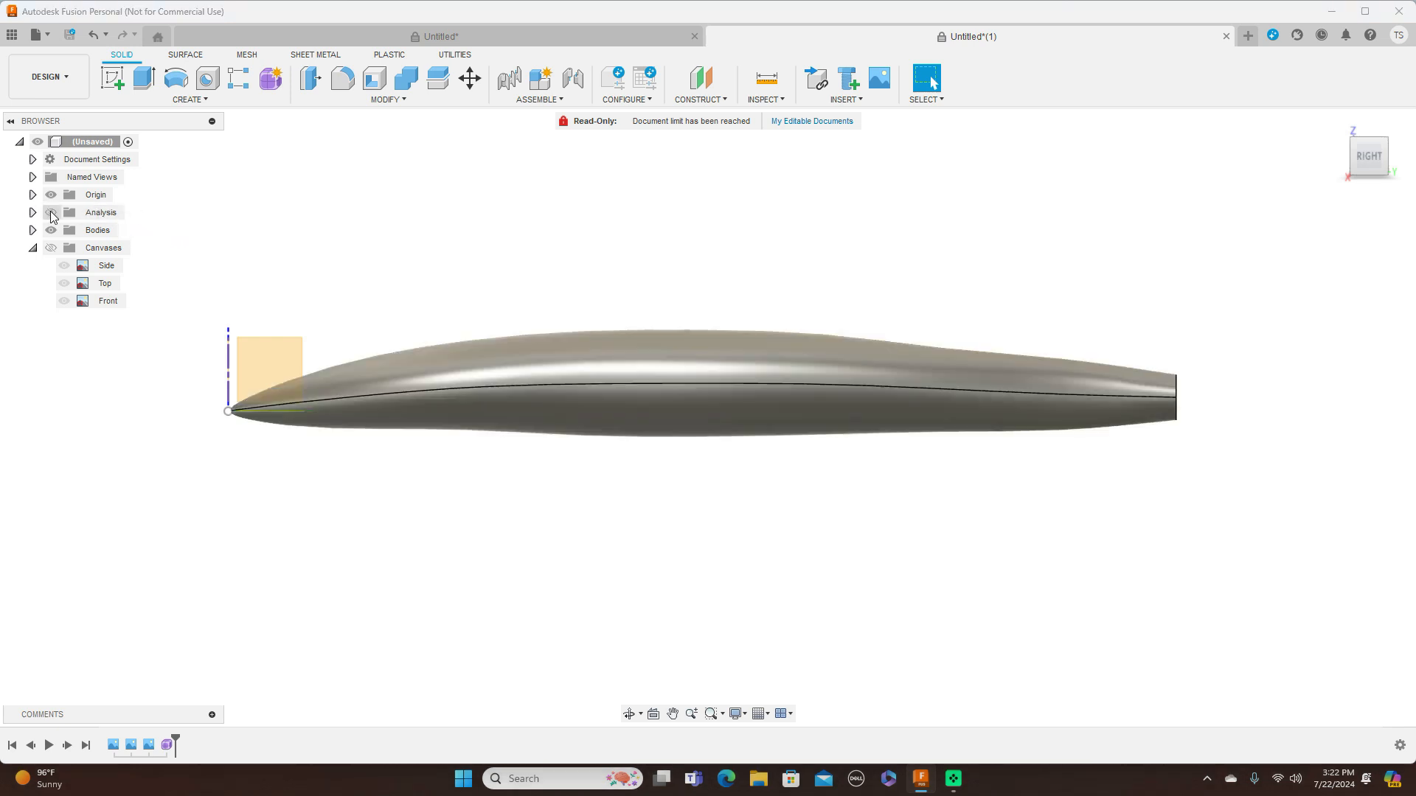
{"action": "left_click", "coordinate": [50, 213]}
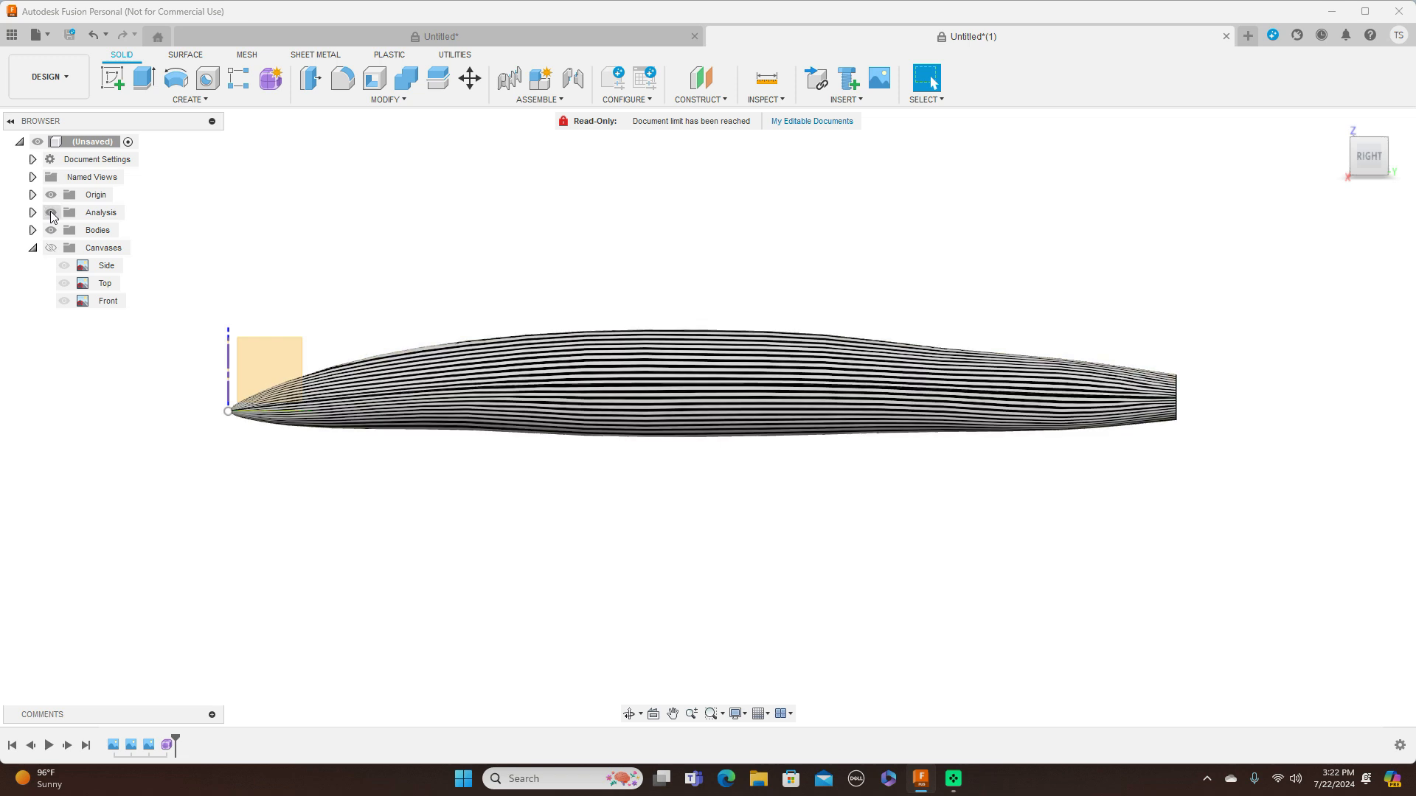
{"action": "left_click", "coordinate": [51, 213]}
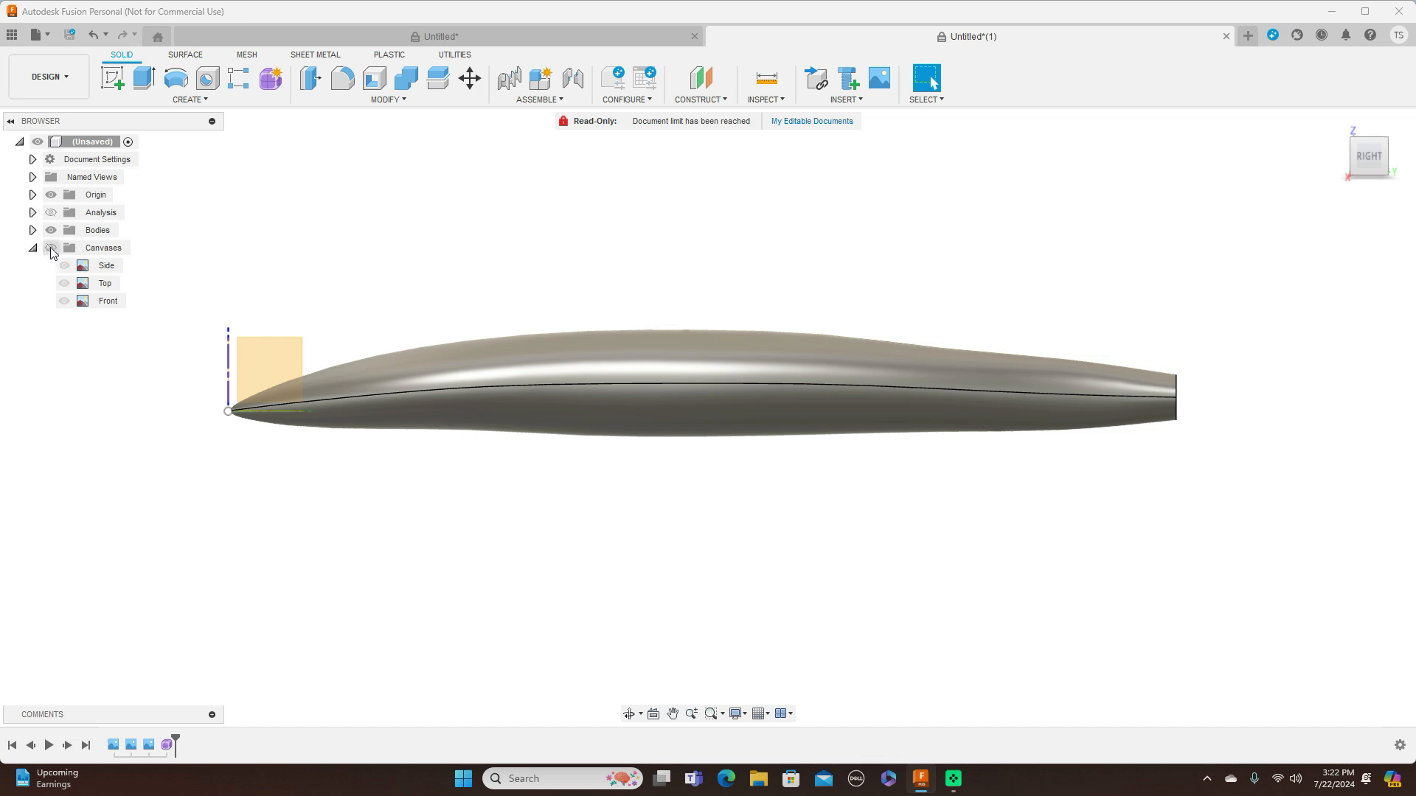
{"action": "left_click", "coordinate": [51, 248]}
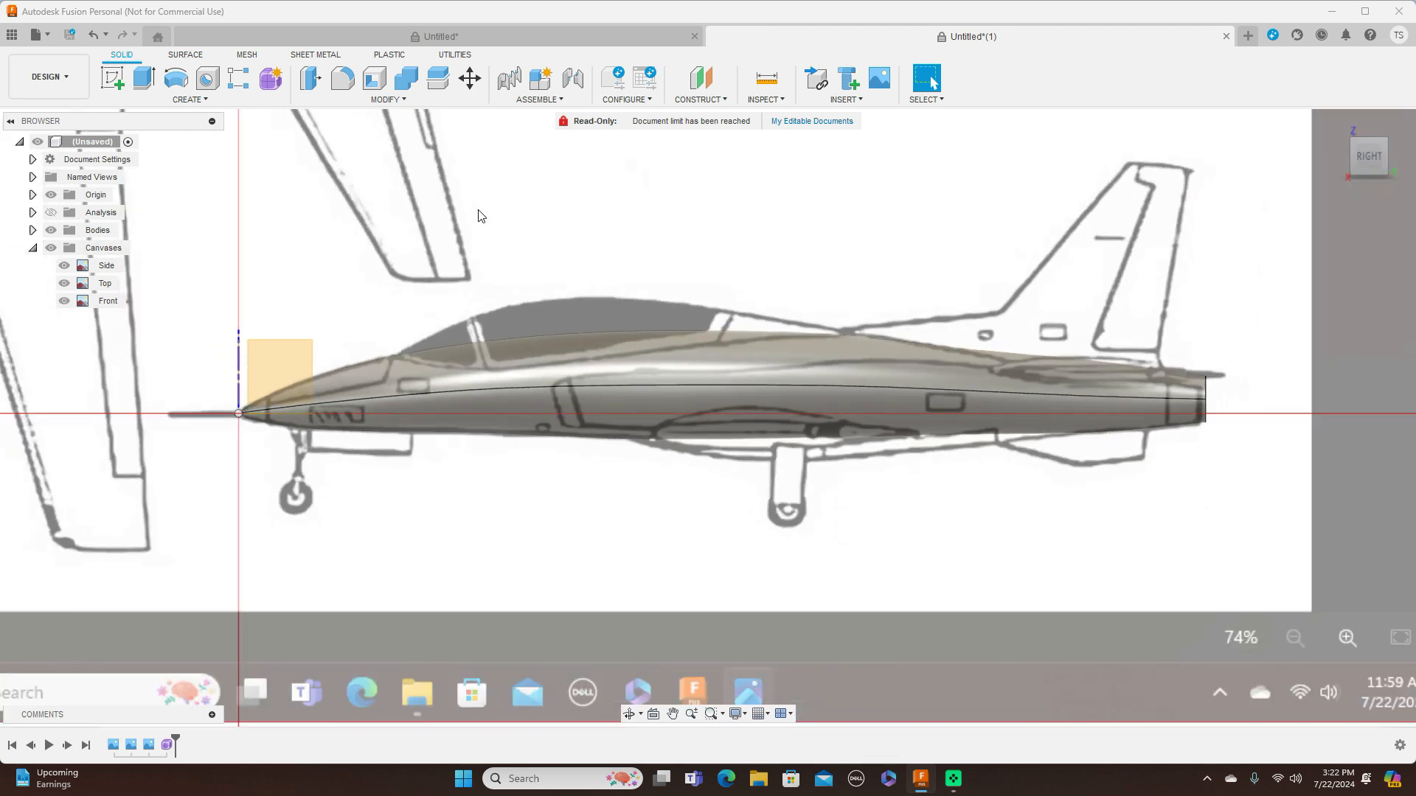
{"action": "middle_click_drag", "start_coordinate": [481, 214], "coordinate": [663, 201]}
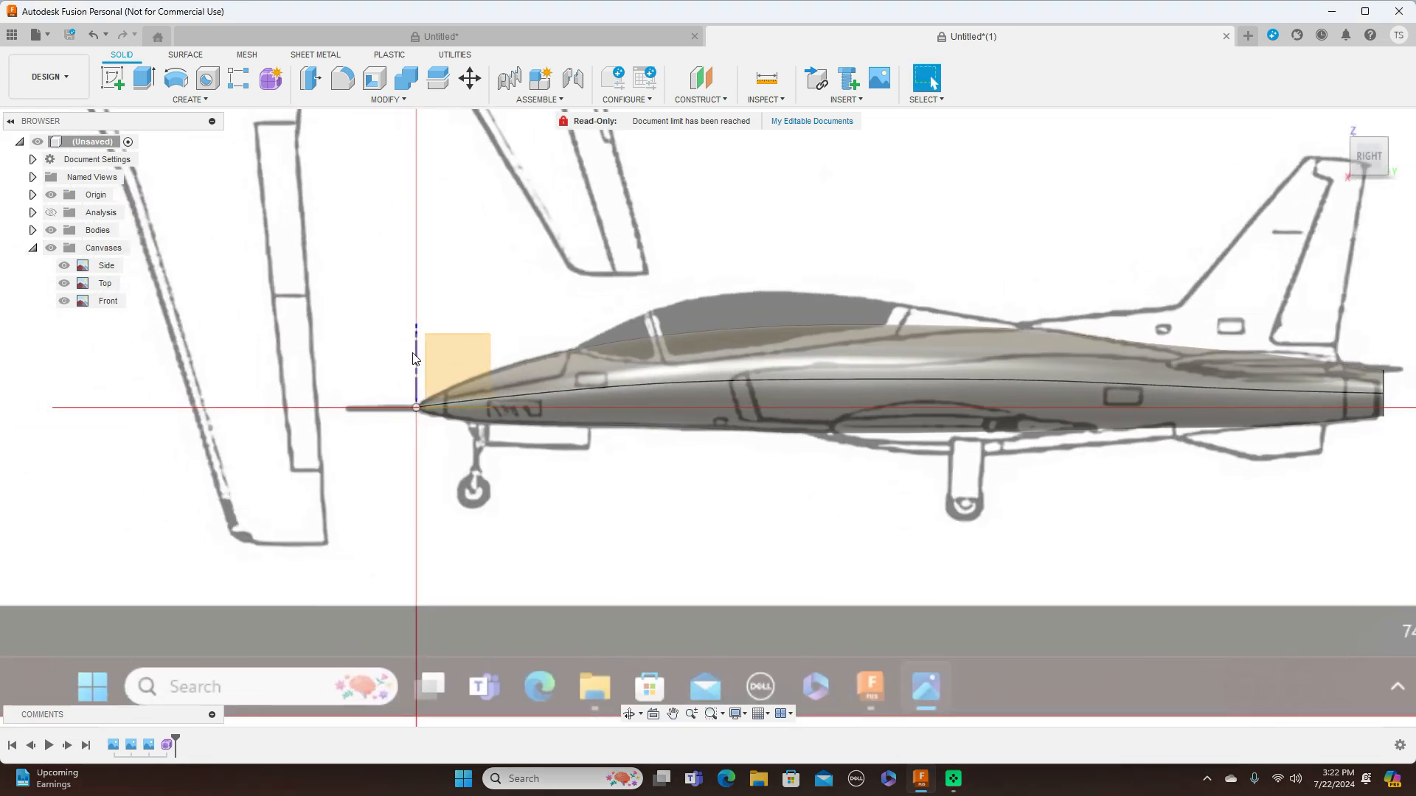
Create a construction plane offset 340 mm from the XZ plane, at the front edge of the canopy on the side canvas
{"action": "left_click", "coordinate": [723, 105]}
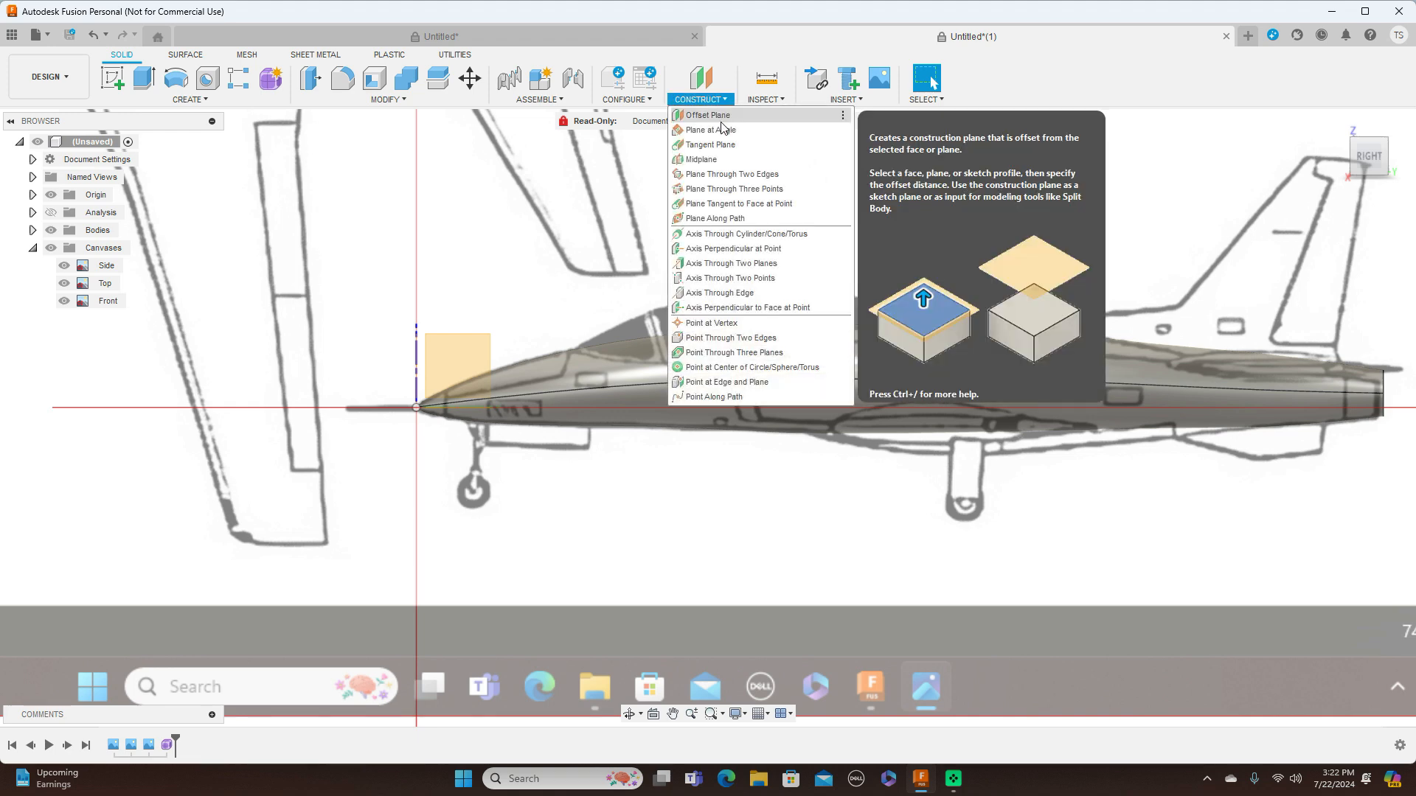
{"action": "left_click", "coordinate": [717, 116]}
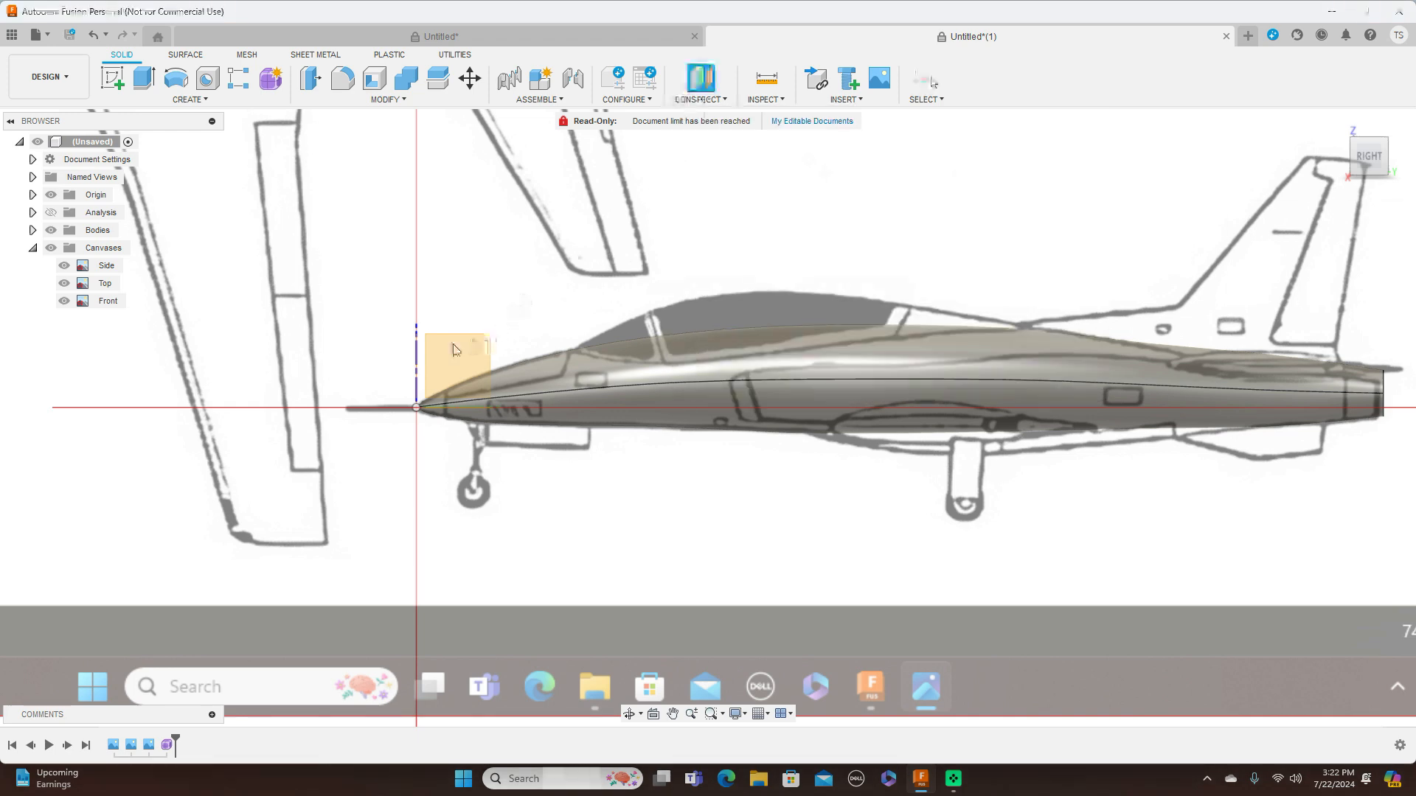
{"action": "left_click", "coordinate": [423, 369]}
{"action": "left_click_drag", "start_coordinate": [434, 402], "coordinate": [590, 405]}
{"action": "scroll", "coordinate": [578, 401], "scroll_direction": "up", "scroll_amount": 3}
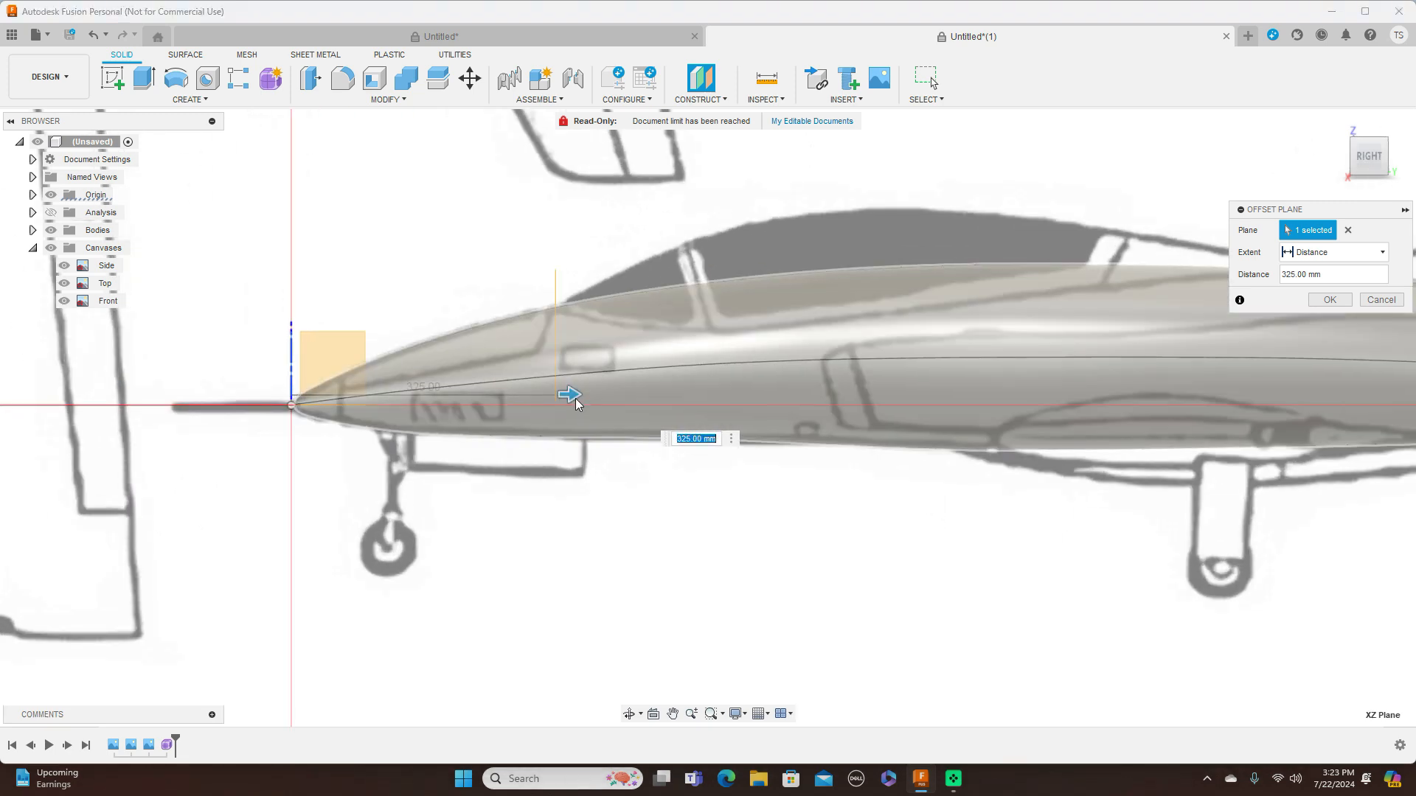
{"action": "left_click_drag", "start_coordinate": [581, 392], "coordinate": [580, 400]}
{"action": "scroll", "coordinate": [586, 392], "scroll_direction": "up", "scroll_amount": 1}
{"action": "scroll", "coordinate": [586, 394], "scroll_direction": "up", "scroll_amount": 2}
{"action": "scroll", "coordinate": [747, 526], "scroll_direction": "down", "scroll_amount": 2}
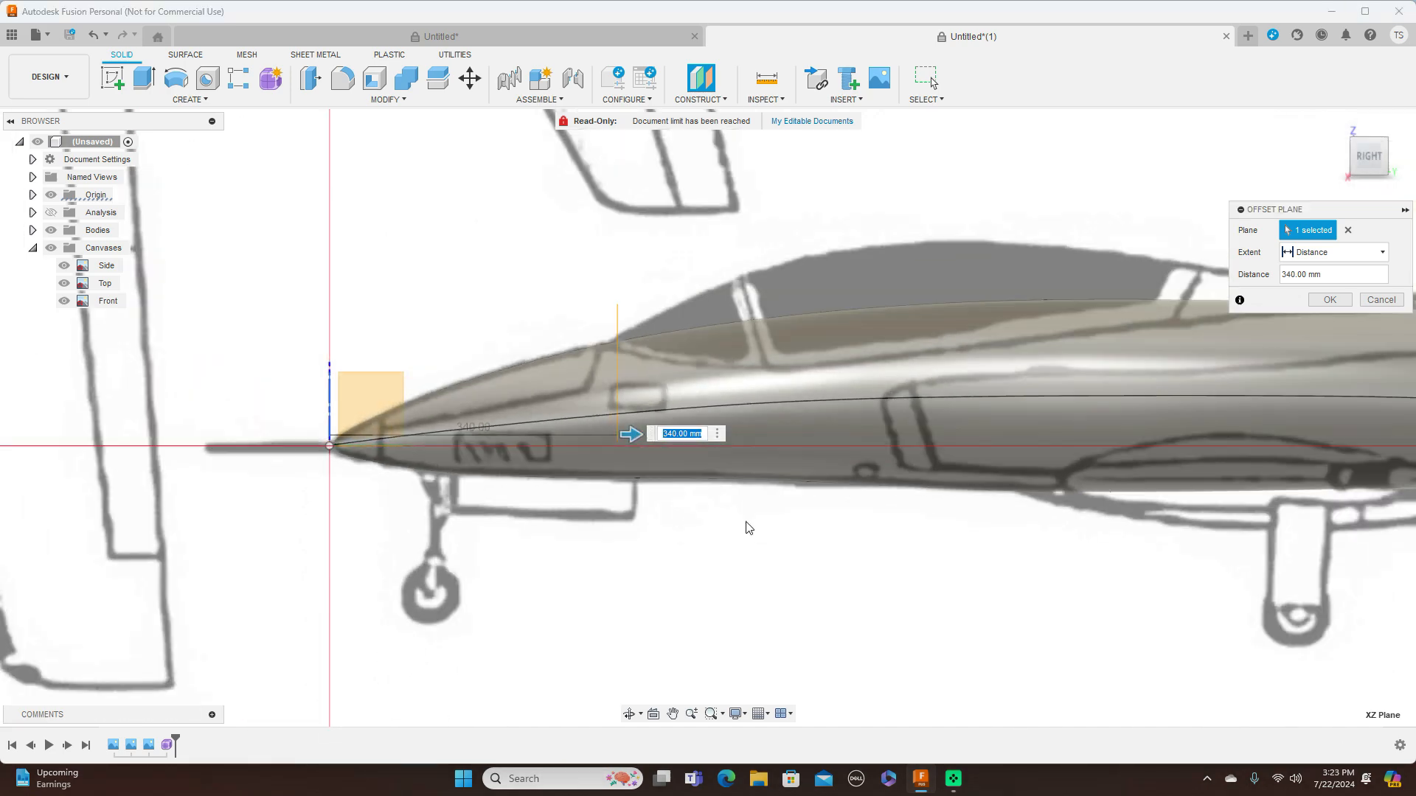
{"action": "scroll", "coordinate": [759, 545], "scroll_direction": "down", "scroll_amount": 1}
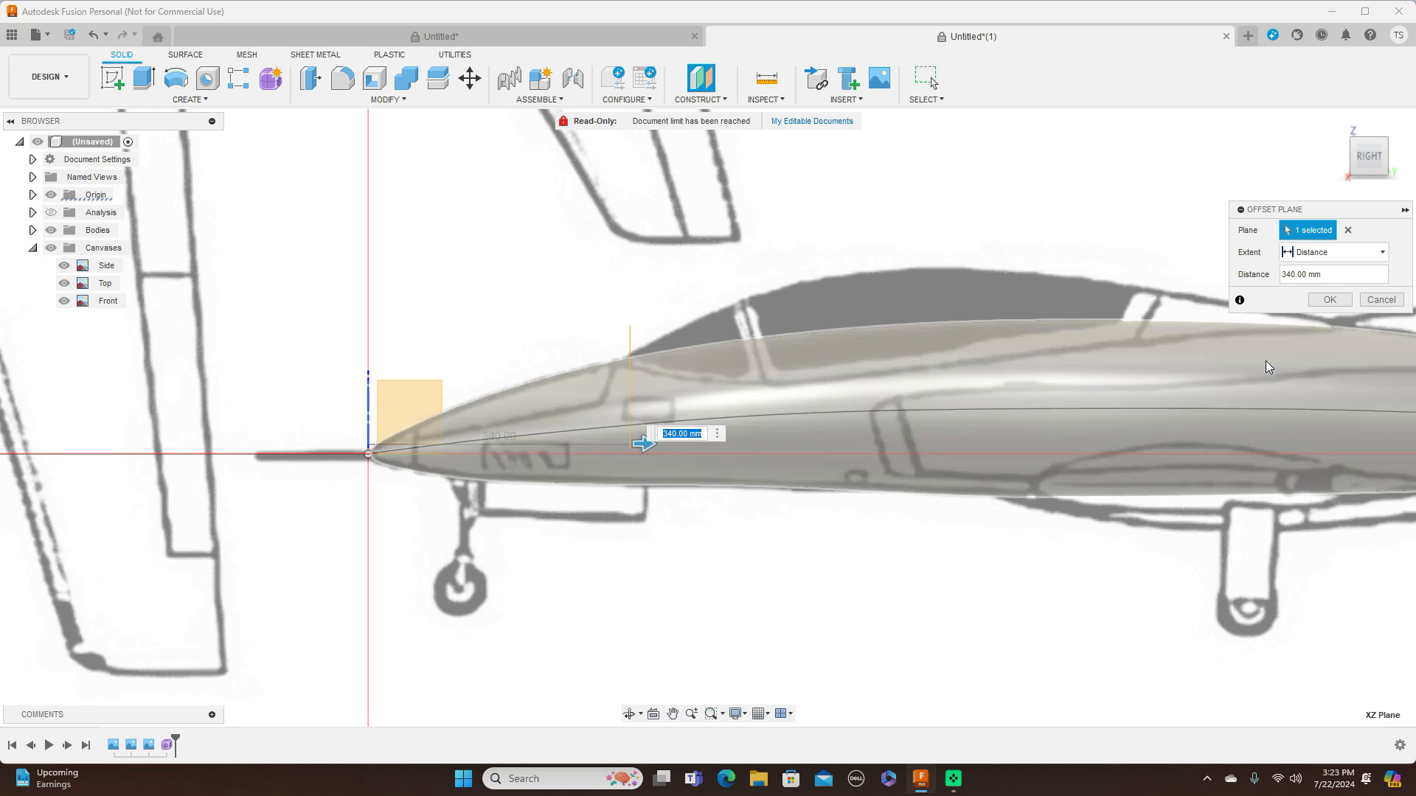
{"action": "left_click", "coordinate": [1329, 299]}
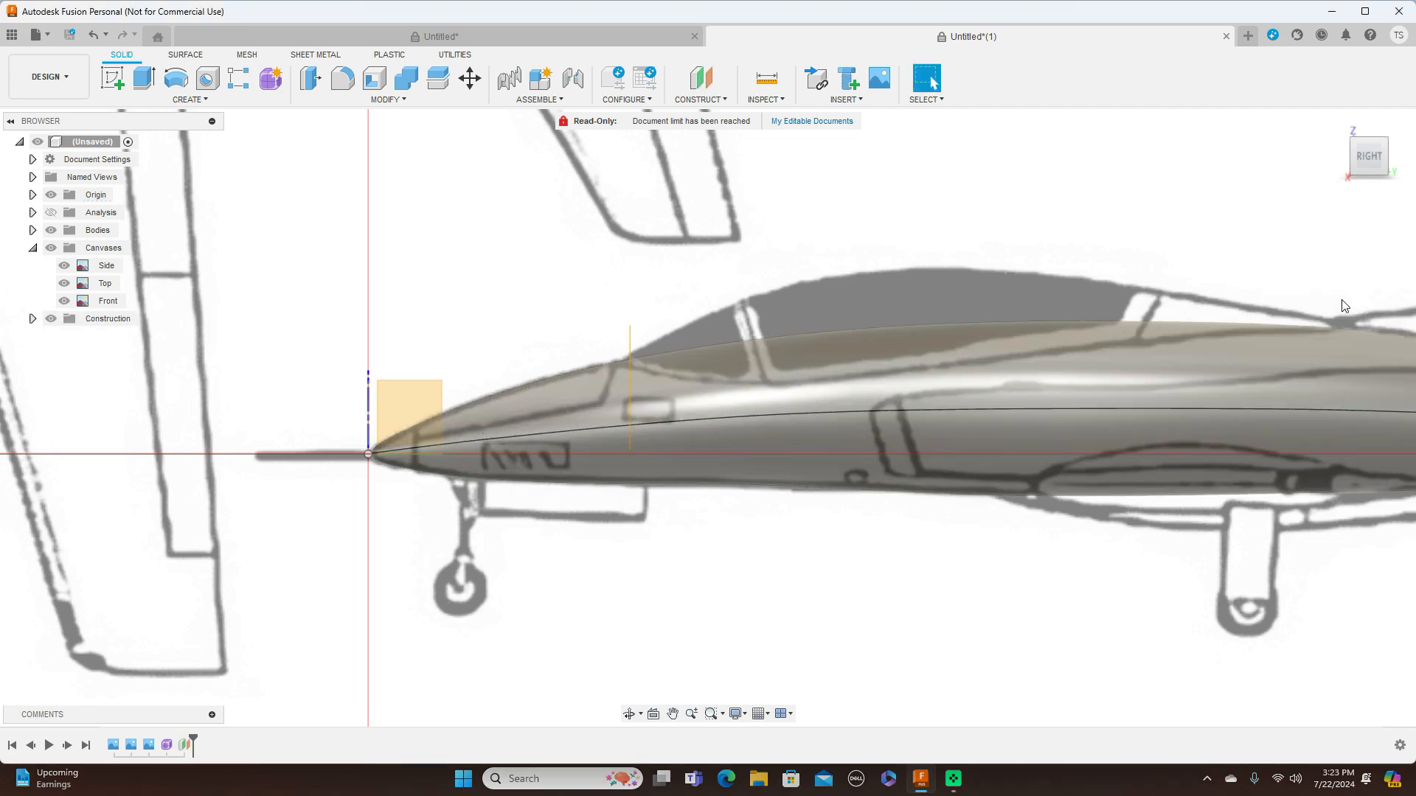
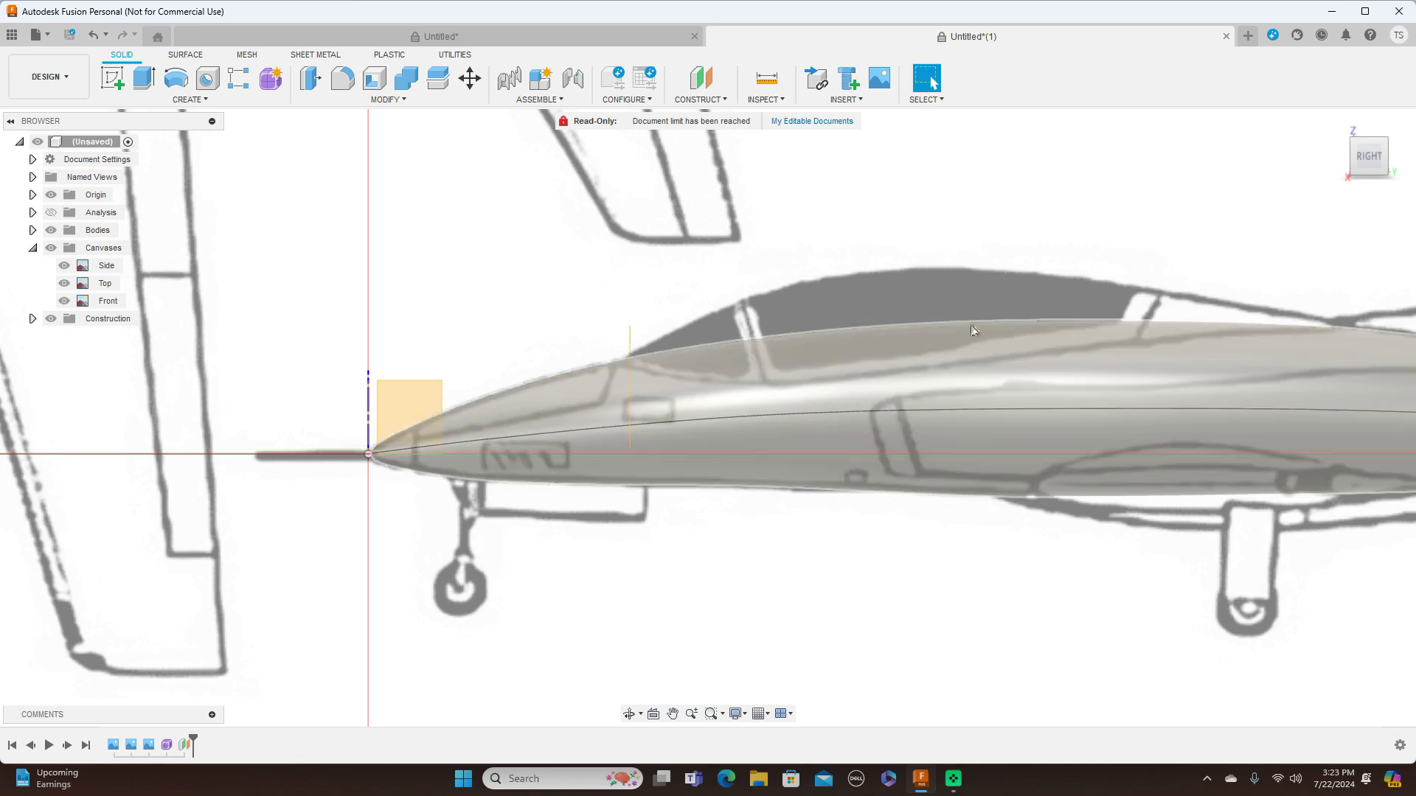
Create a form cylinder about 209 mm in diameter on the canopy-front offset plane, centred on the canopy in the front canvas
{"action": "mouse_move", "coordinate": [1369, 158]}
{"action": "left_mouse_down"}
{"action": "mouse_move", "coordinate": [9, 171]}
{"action": "mouse_move", "coordinate": [816, 227]}
{"action": "left_mouse_up"}
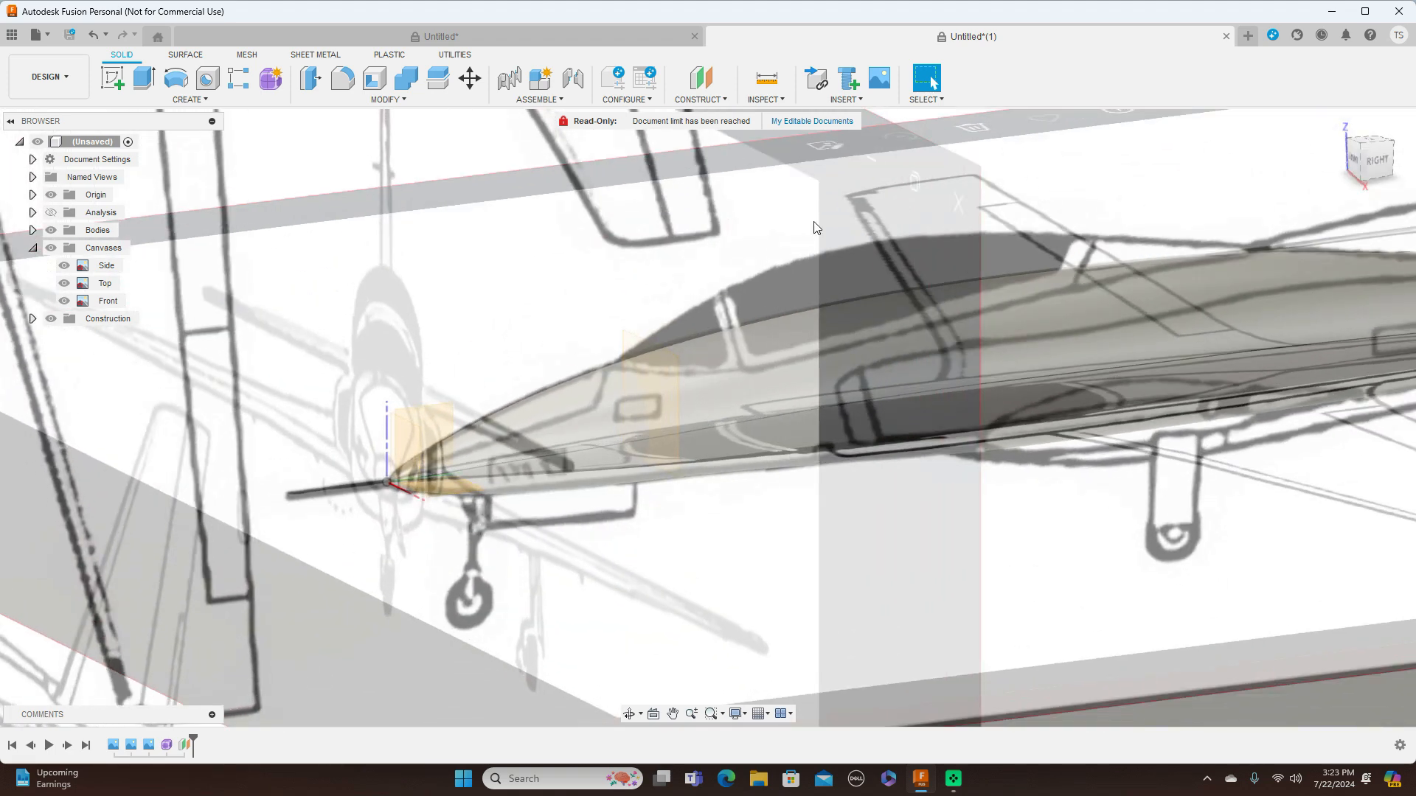
{"action": "left_click", "coordinate": [270, 78]}
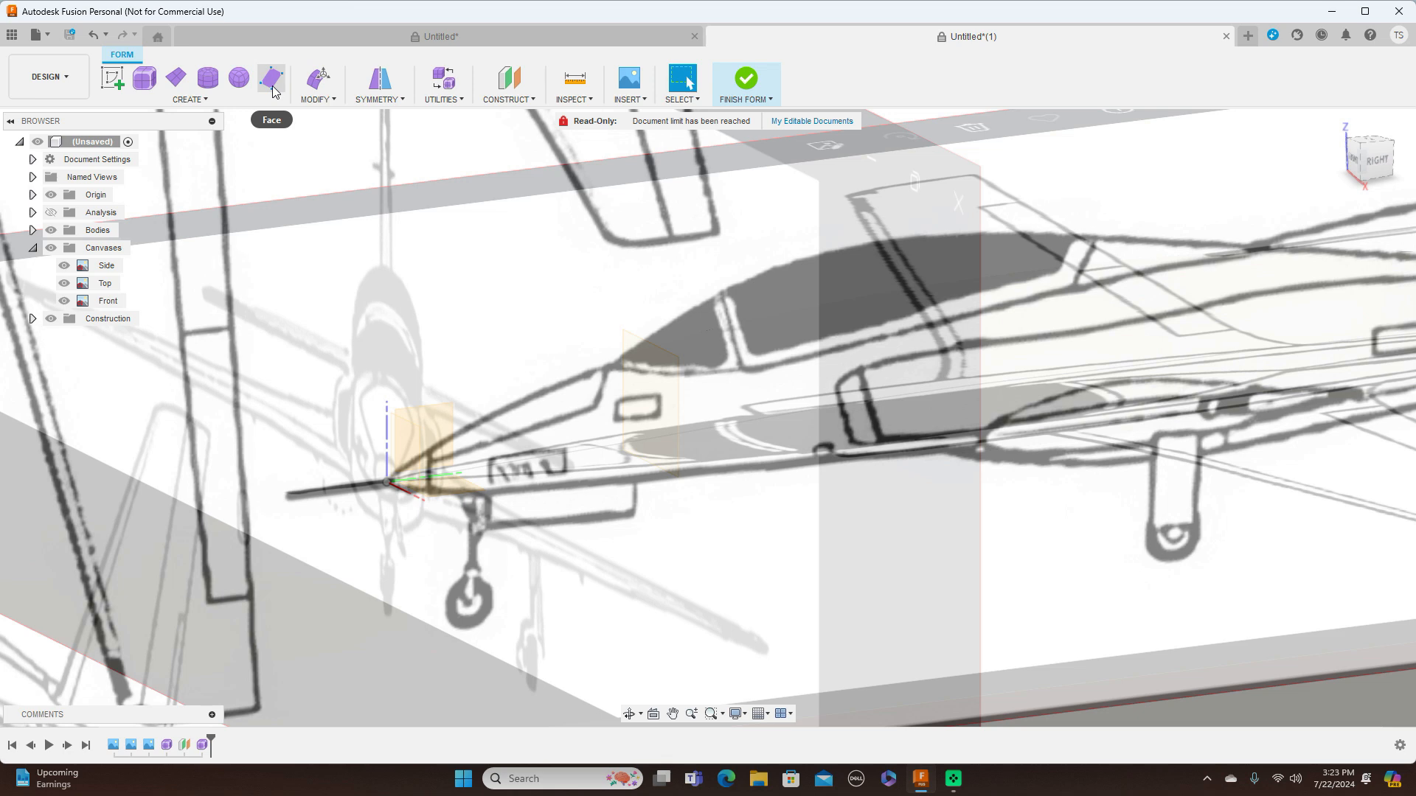
{"action": "left_click", "coordinate": [208, 78]}
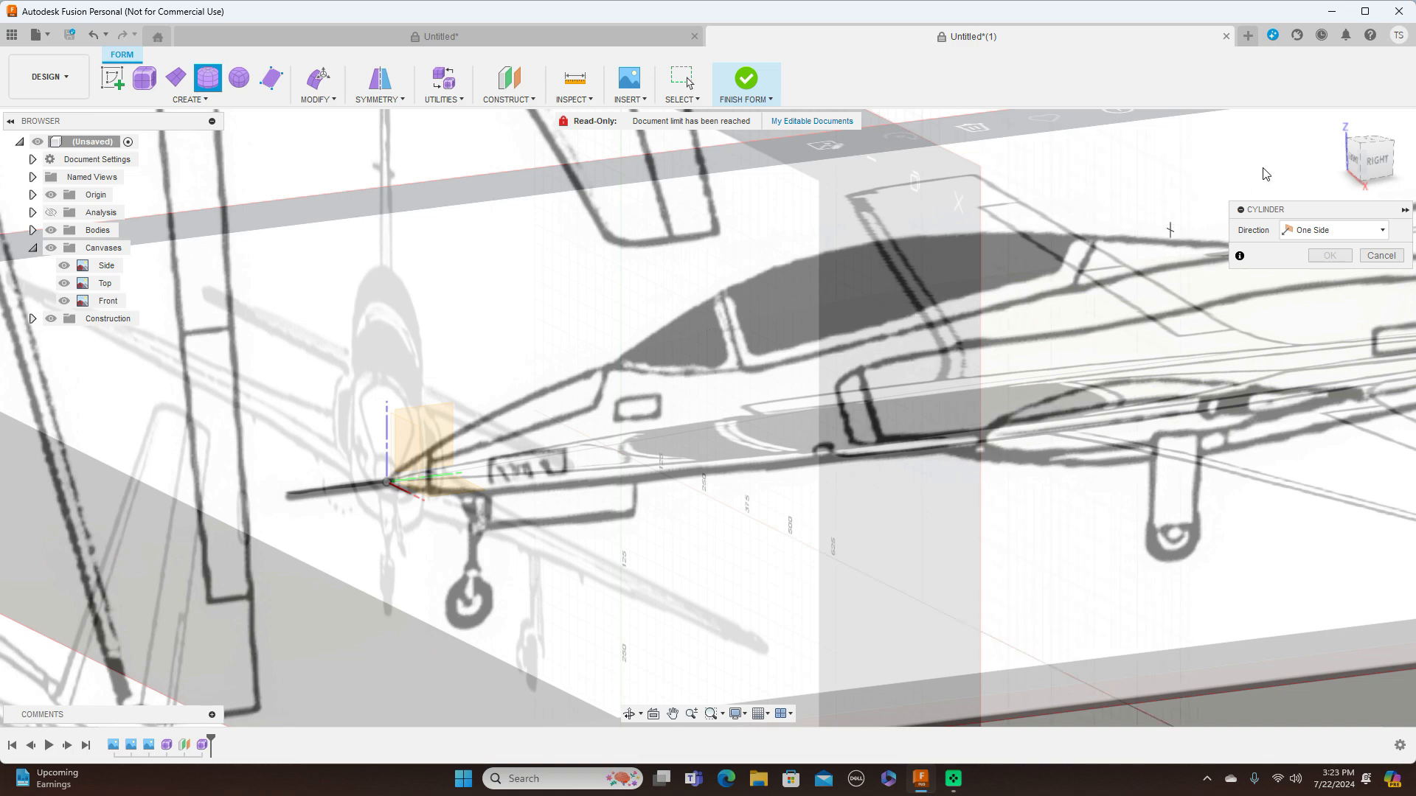
{"action": "left_click", "coordinate": [1353, 160]}
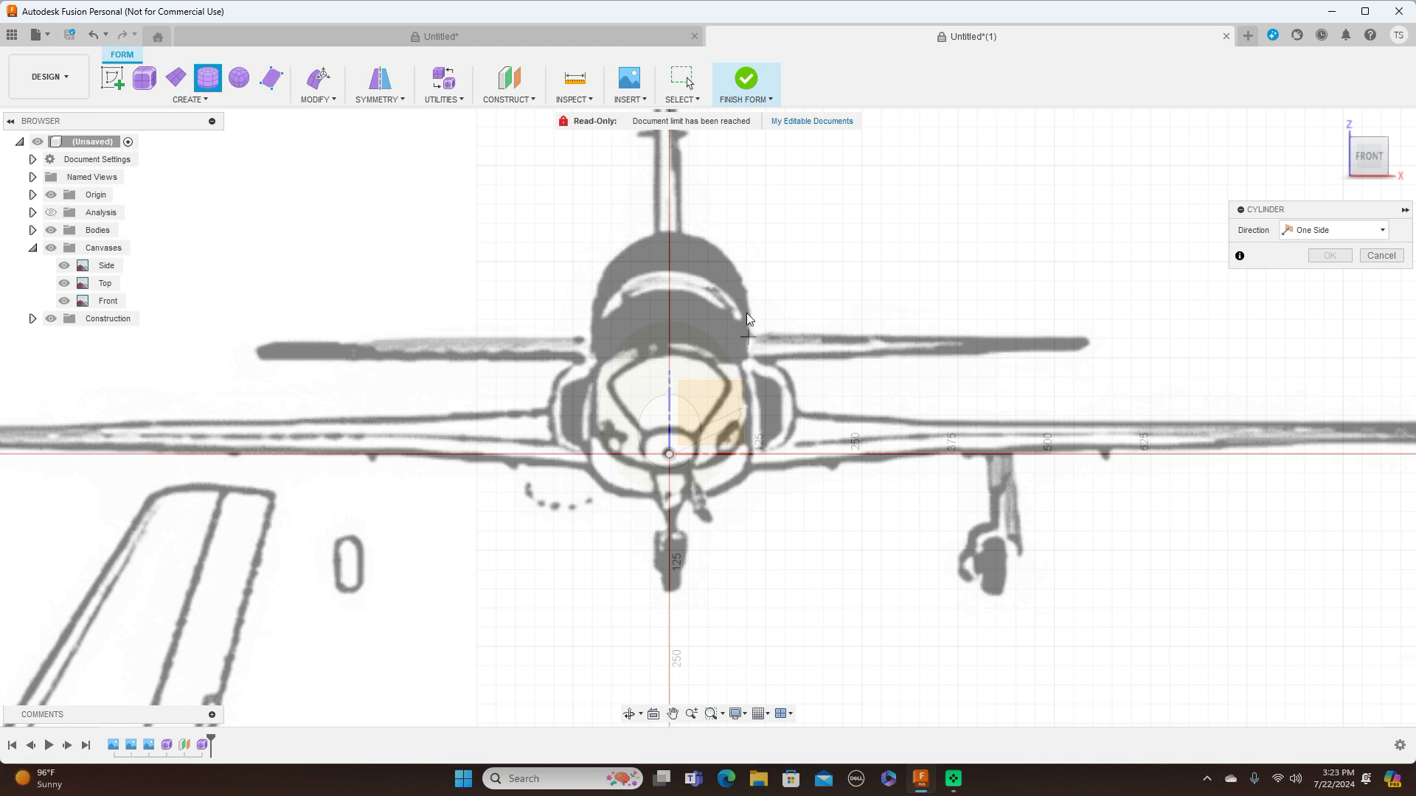
{"action": "left_click", "coordinate": [669, 307]}
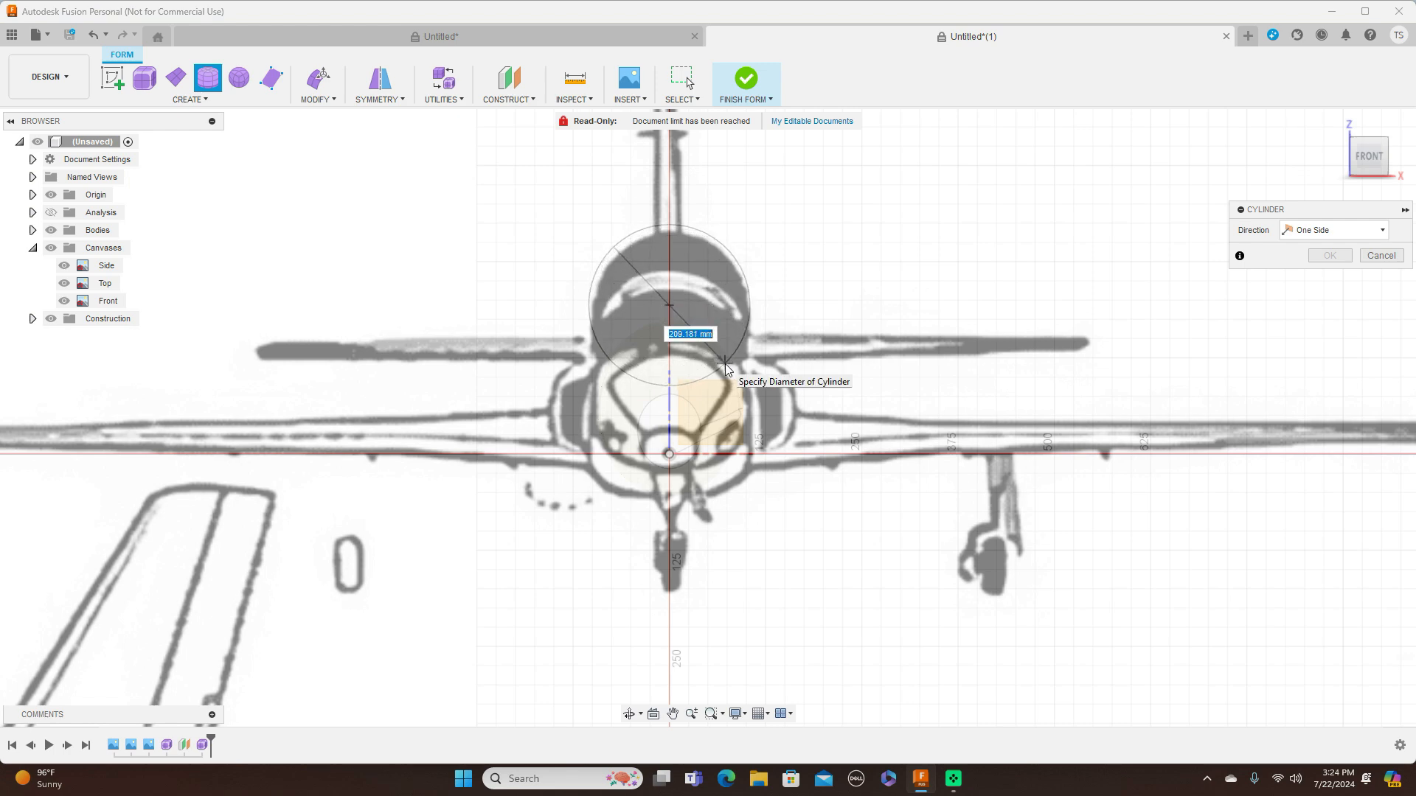
{"action": "left_click", "coordinate": [726, 367]}
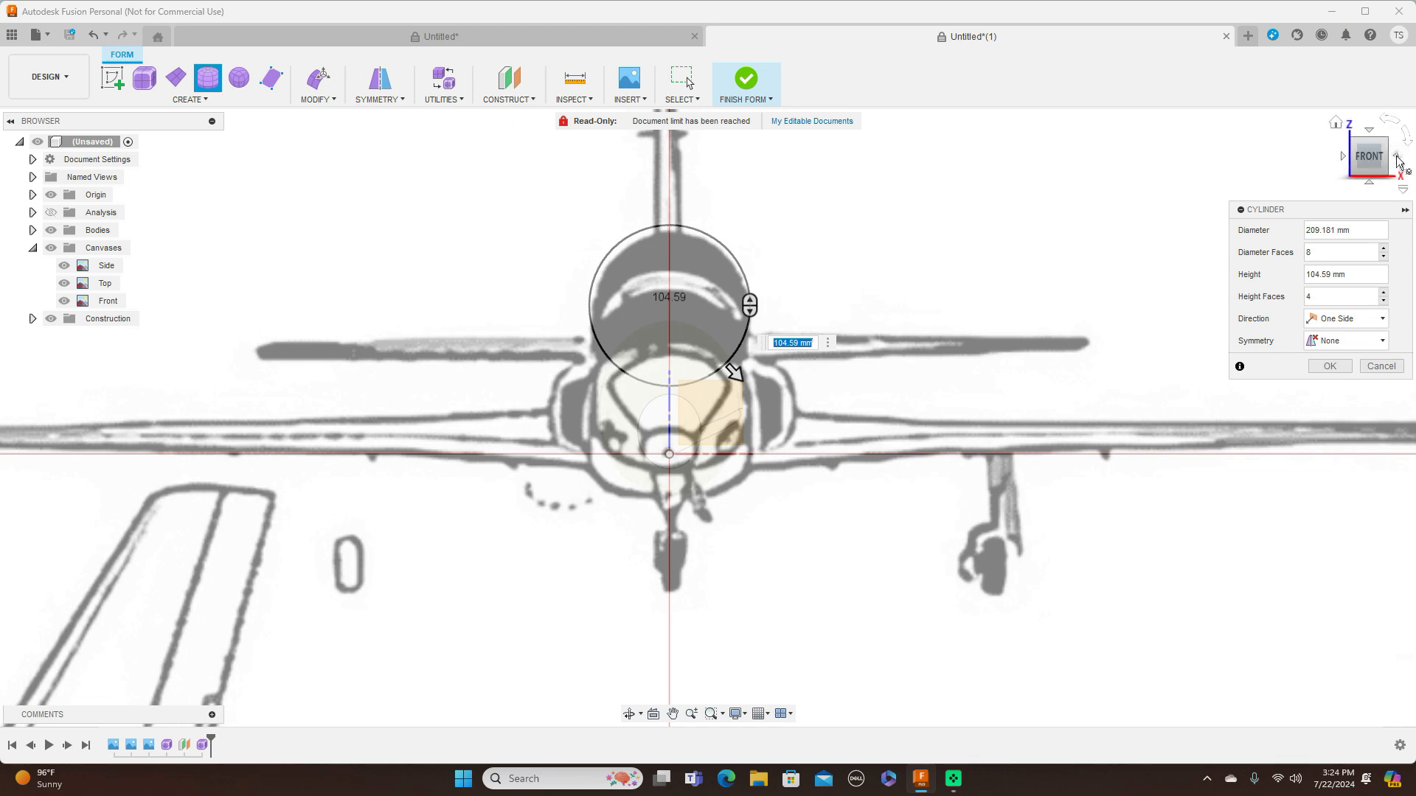
Extend the cylinder rearward to a height of 950 mm along the canopy, divide it into 7 height faces and accept it
{"action": "left_click", "coordinate": [1399, 116]}
{"action": "scroll", "coordinate": [817, 255], "scroll_direction": "down", "scroll_amount": 3}
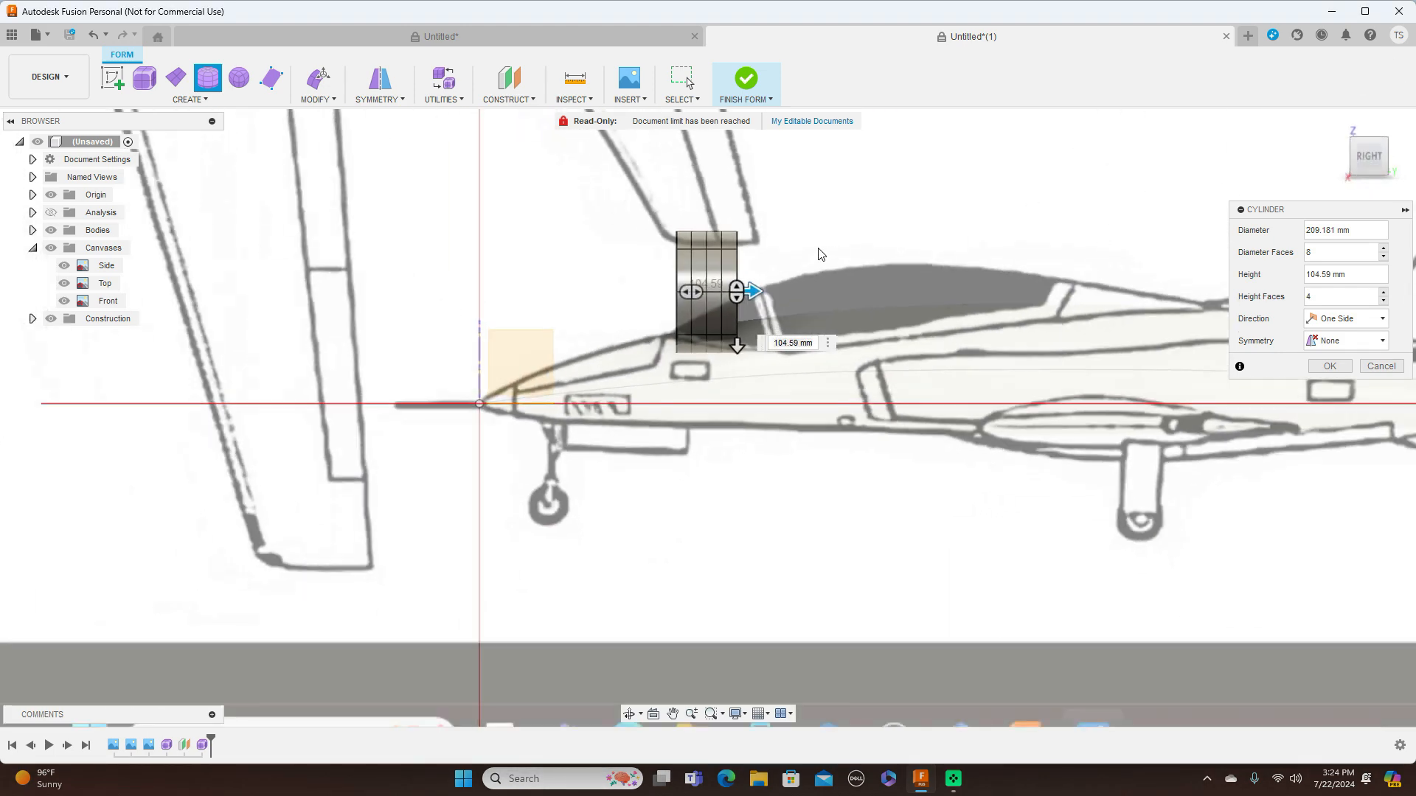
{"action": "scroll", "coordinate": [923, 190], "scroll_direction": "down", "scroll_amount": 1}
{"action": "middle_click_drag", "start_coordinate": [787, 225], "coordinate": [597, 259]}
{"action": "left_click_drag", "start_coordinate": [583, 317], "coordinate": [1032, 341]}
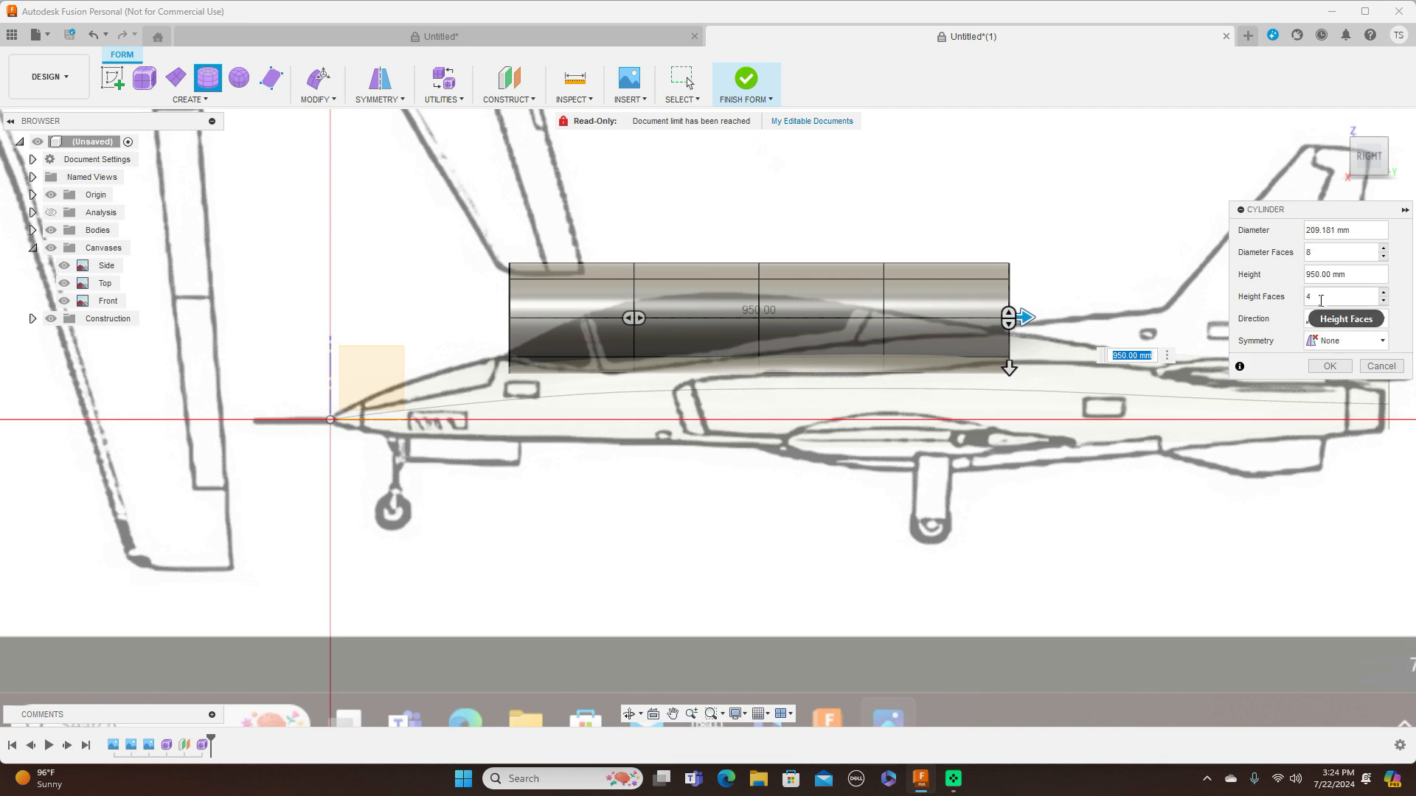
{"action": "mouse_move", "coordinate": [1026, 317]}
{"action": "left_mouse_down"}
{"action": "mouse_move", "coordinate": [1110, 309]}
{"action": "mouse_move", "coordinate": [989, 317]}
{"action": "mouse_move", "coordinate": [1025, 317]}
{"action": "left_mouse_up"}
{"action": "left_click_drag", "start_coordinate": [640, 318], "coordinate": [682, 317]}
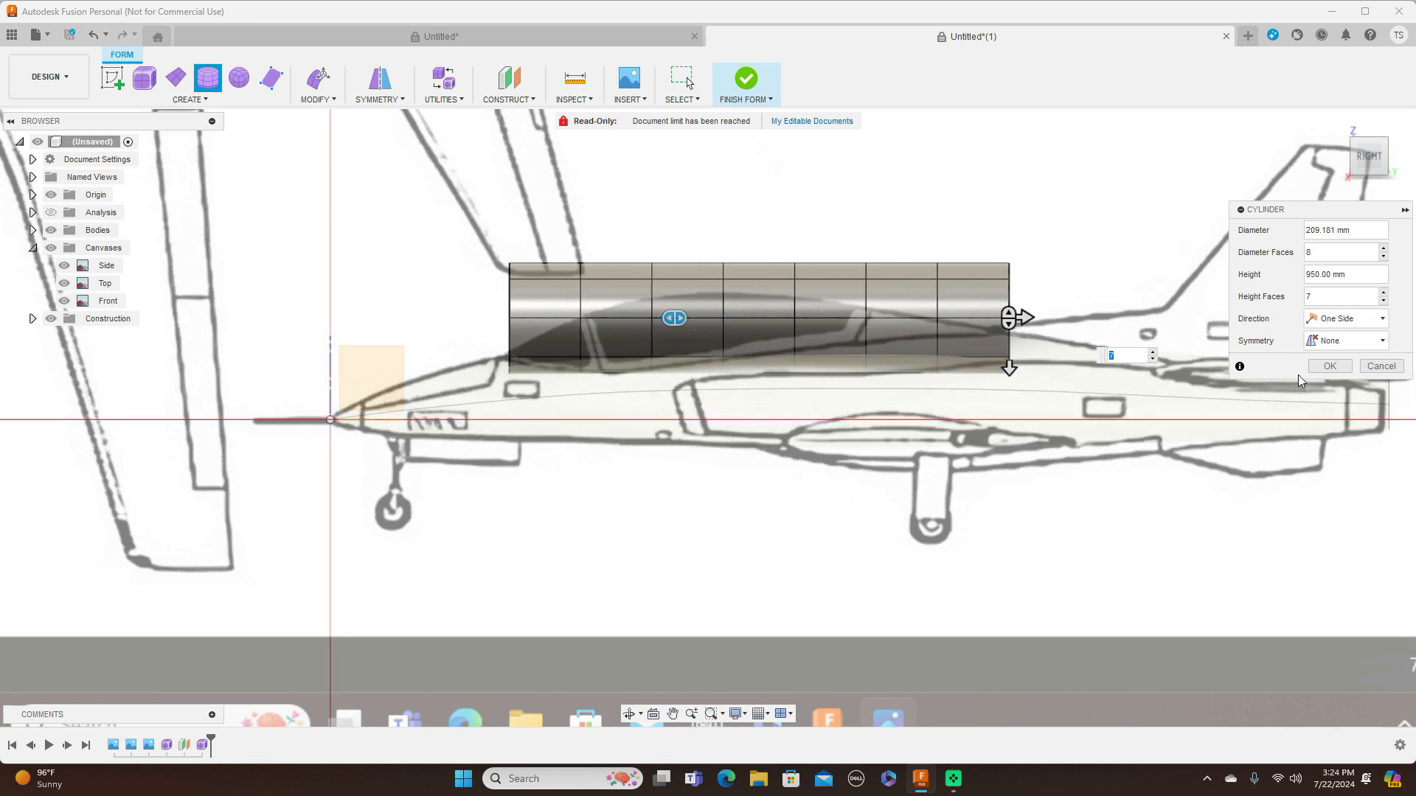
{"action": "left_click", "coordinate": [1328, 366]}
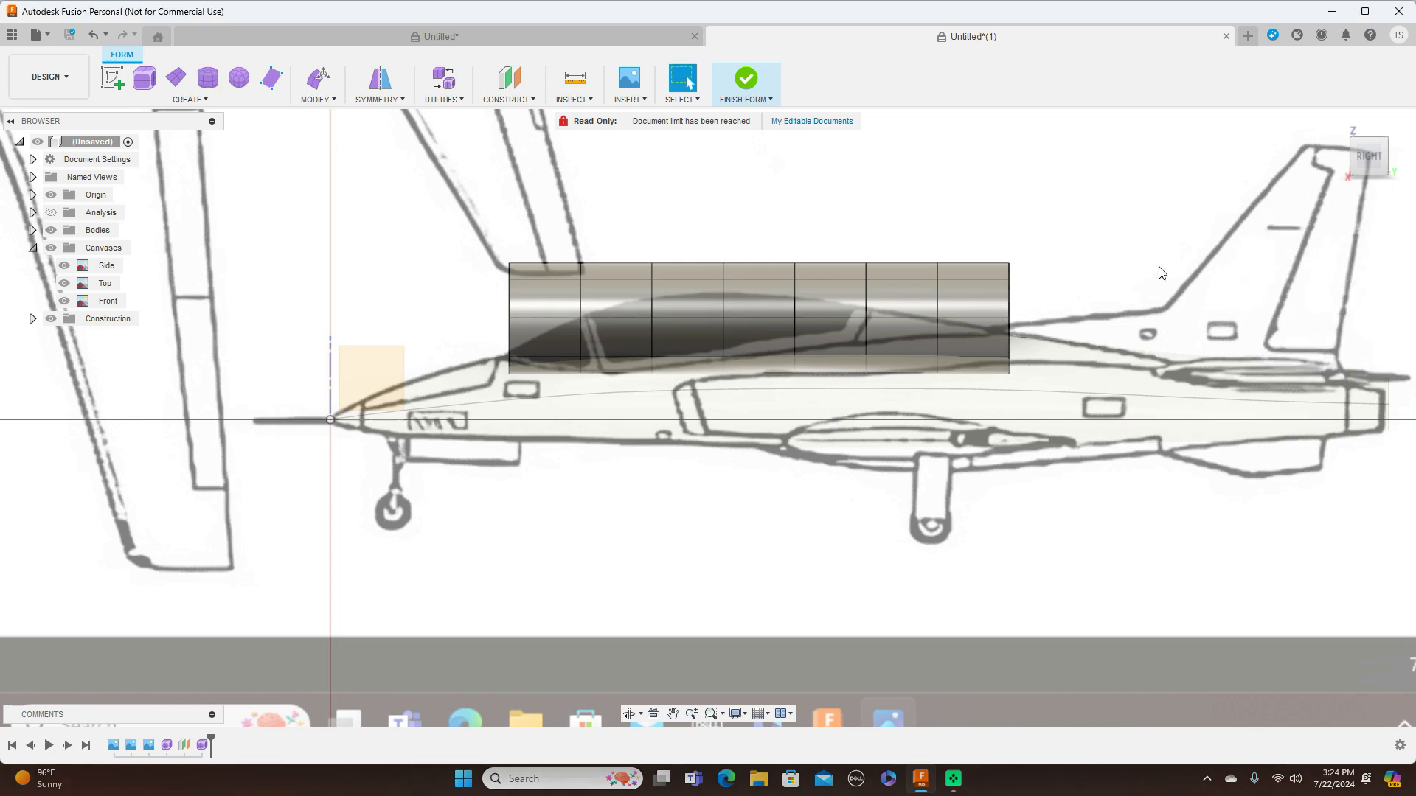
Edit the form's front edge loop, scaling its height to about 0.68 and its width to about 0.53
{"action": "right_click", "coordinate": [511, 302]}
{"action": "left_click", "coordinate": [550, 276]}
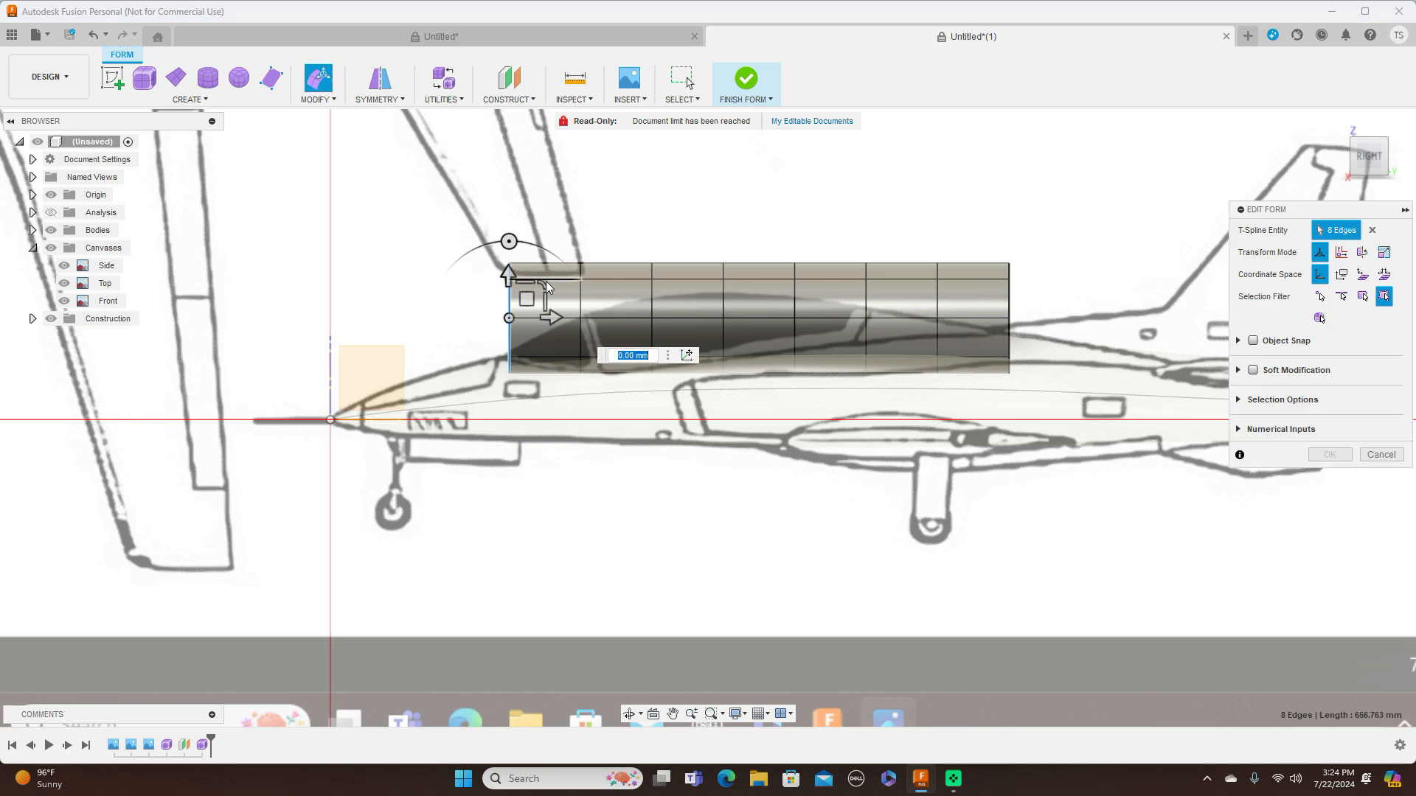
{"action": "left_click_drag", "start_coordinate": [543, 286], "coordinate": [530, 300]}
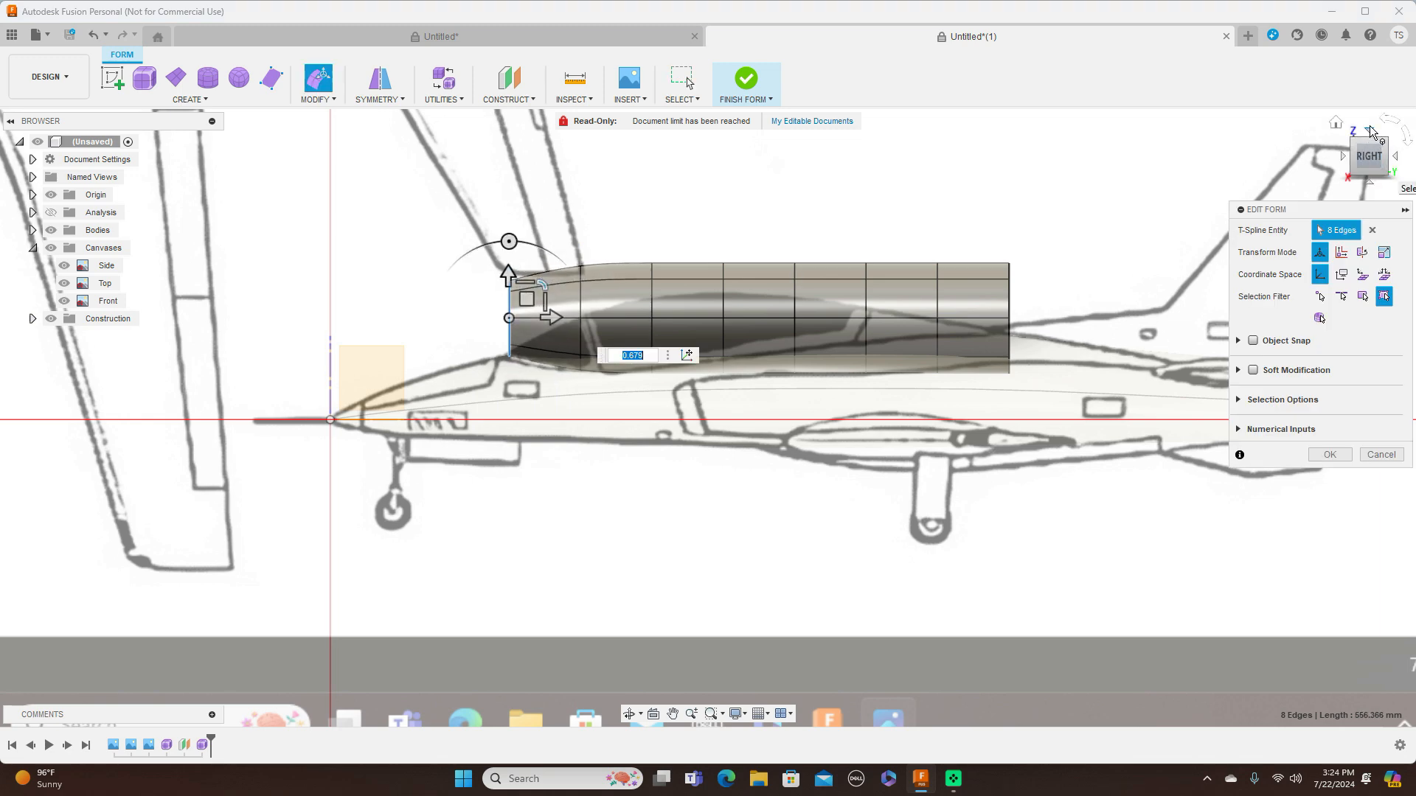
{"action": "left_click", "coordinate": [1370, 131]}
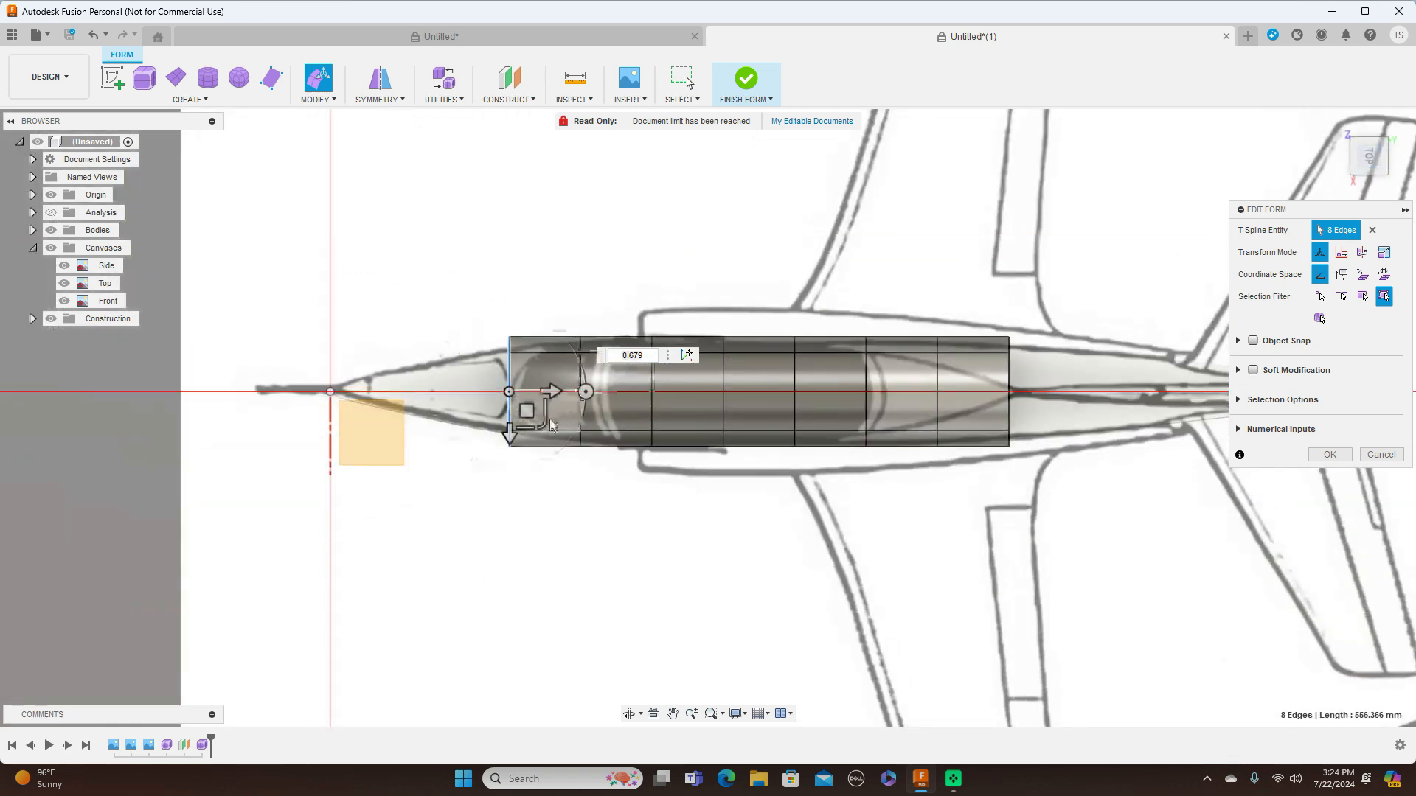
{"action": "left_click_drag", "start_coordinate": [552, 425], "coordinate": [536, 403]}
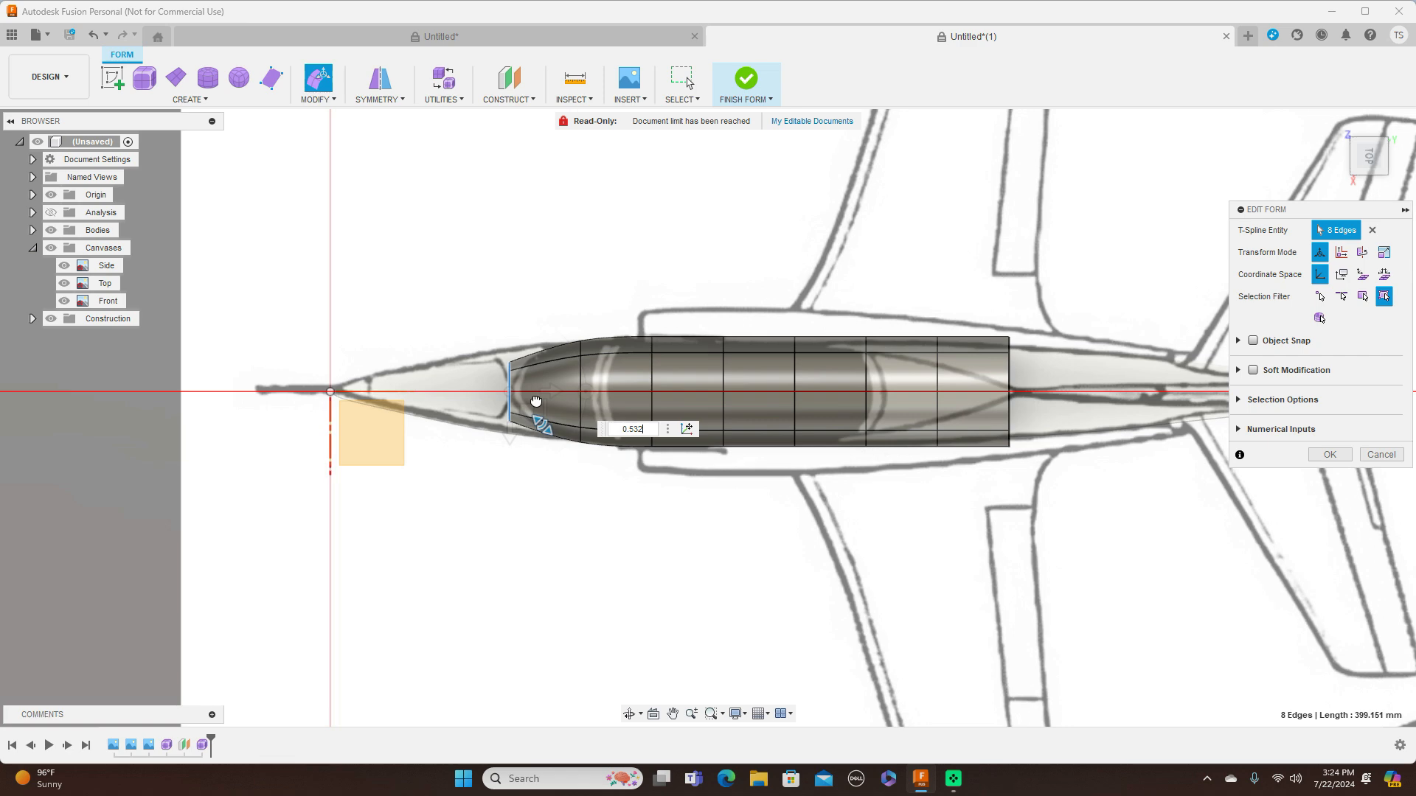
{"action": "left_click_drag", "start_coordinate": [537, 401], "coordinate": [536, 401]}
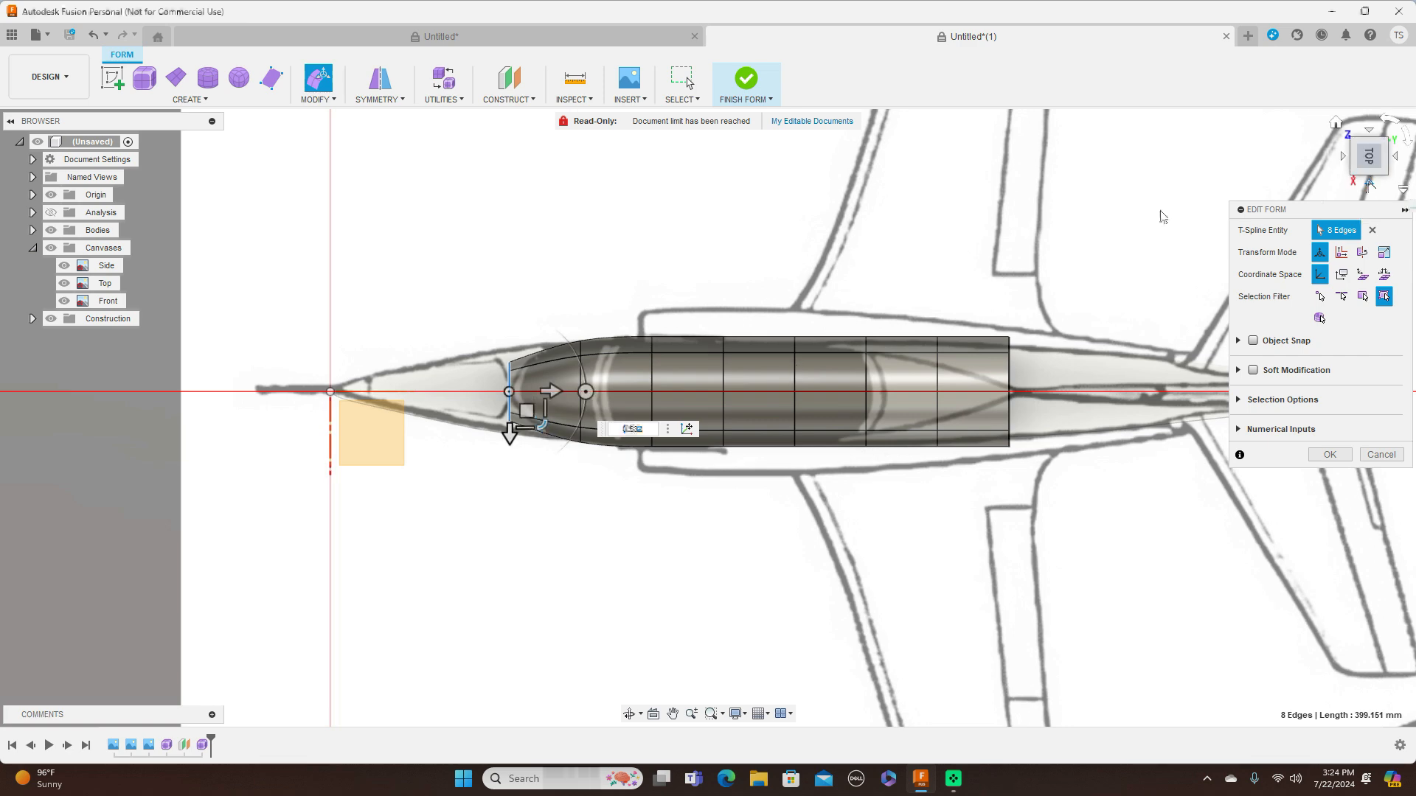
Lower the form's front and second edge loops in alternating moves toward the canopy's sloping front in the side canvas
{"action": "left_click", "coordinate": [1370, 185]}
{"action": "left_click_drag", "start_coordinate": [526, 299], "coordinate": [526, 329]}
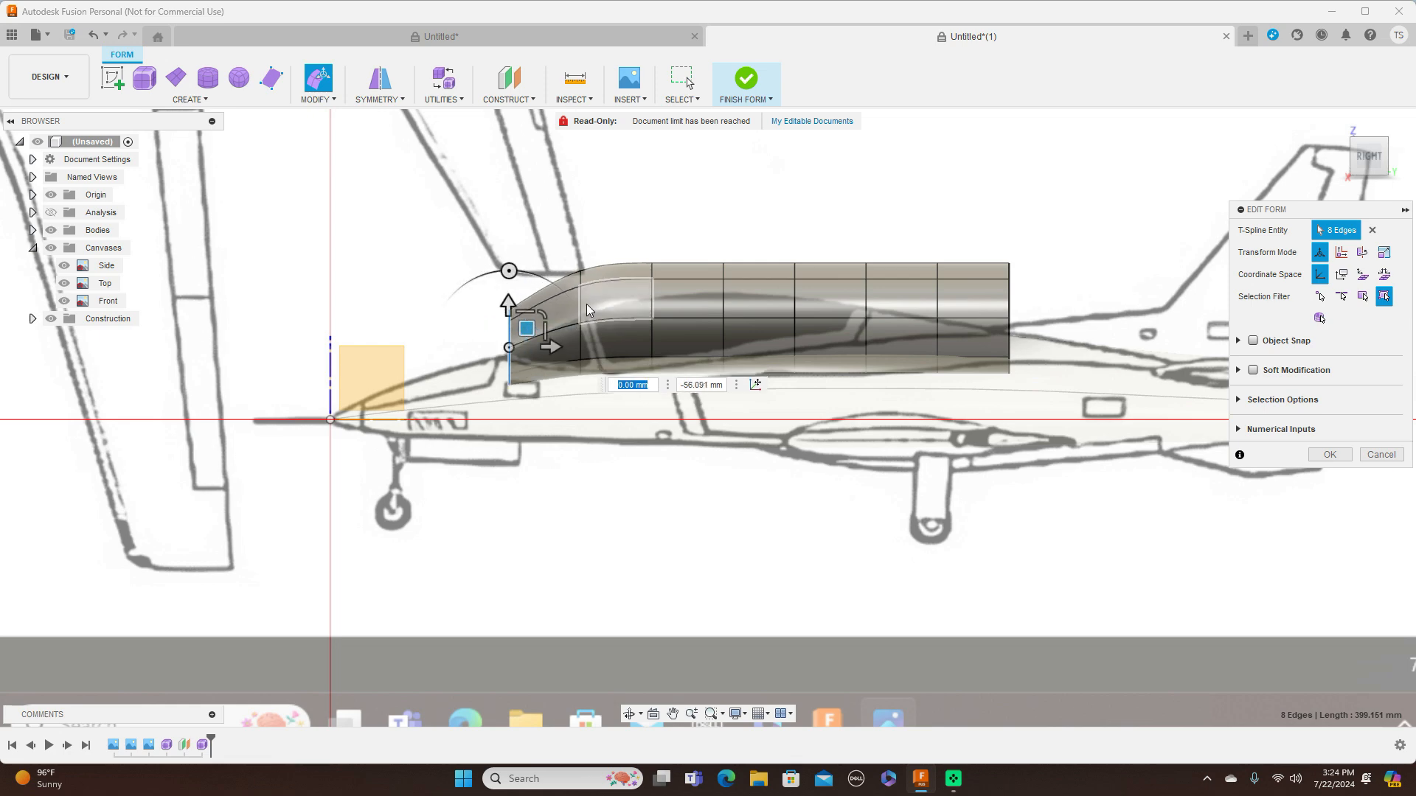
{"action": "double_click", "coordinate": [583, 303]}
{"action": "left_click_drag", "start_coordinate": [595, 304], "coordinate": [588, 347]}
{"action": "double_click", "coordinate": [516, 335]}
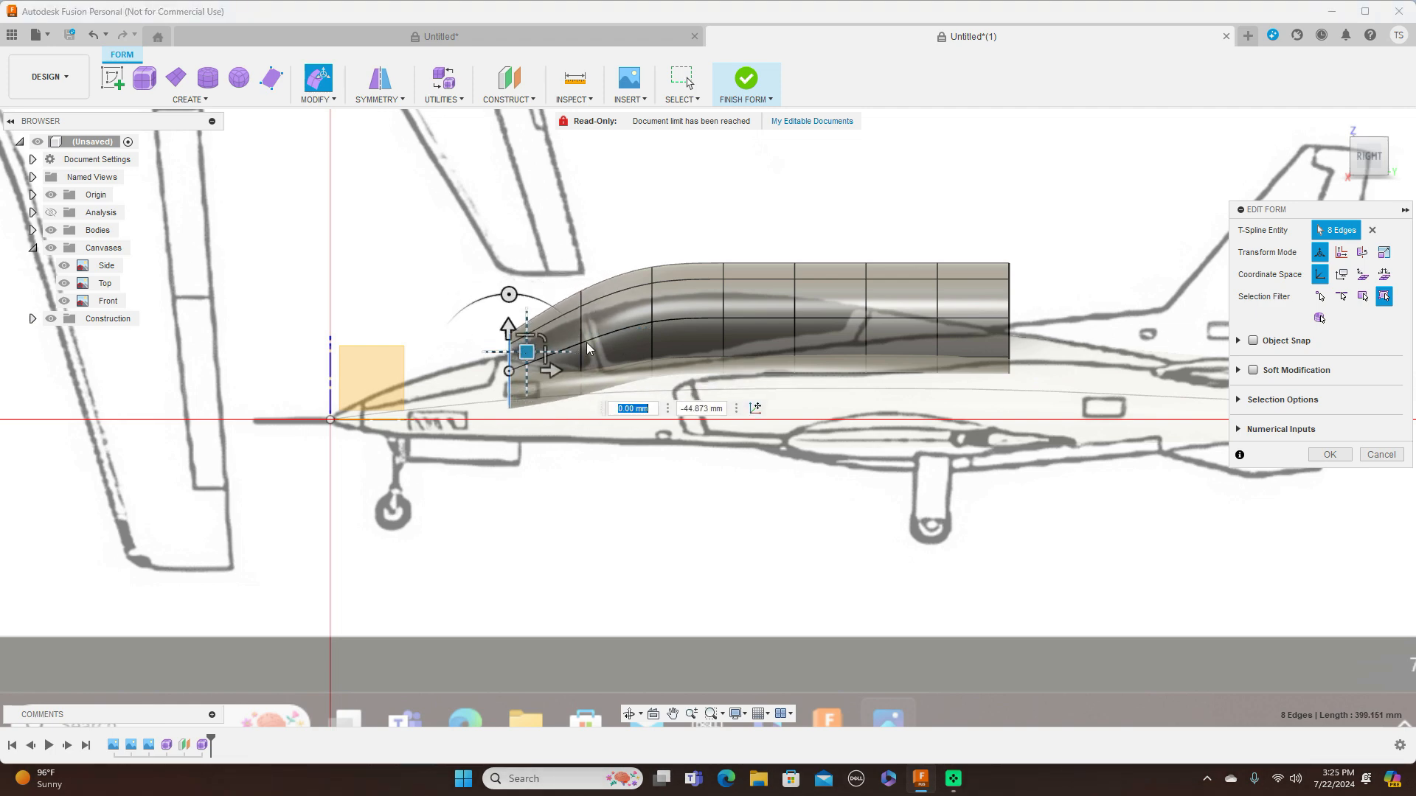
{"action": "double_click", "coordinate": [582, 333]}
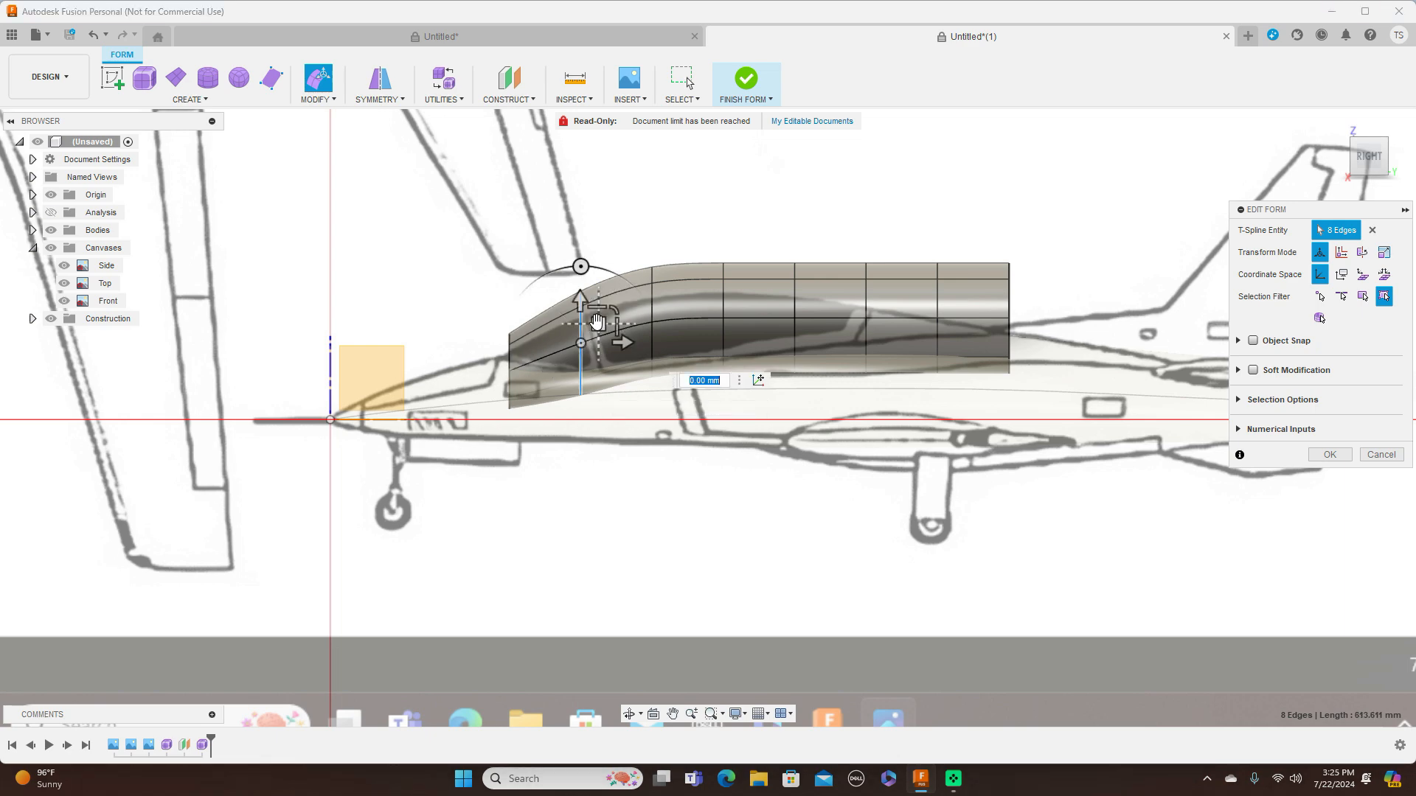
{"action": "left_click_drag", "start_coordinate": [598, 323], "coordinate": [598, 340]}
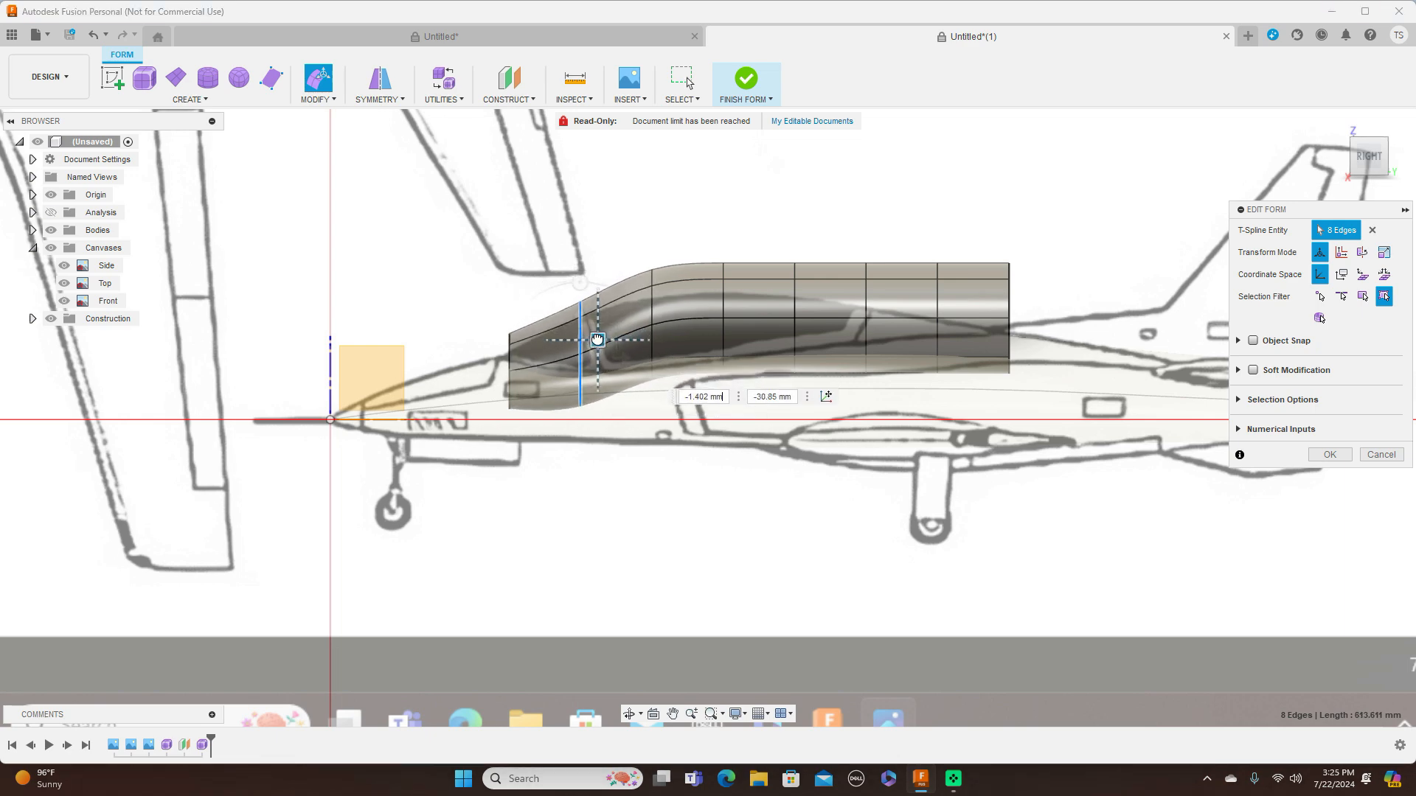
Lower the third edge loop to the canopy outline and move the second loop down about a further 24 mm
{"action": "double_click", "coordinate": [652, 317]}
{"action": "left_click_drag", "start_coordinate": [668, 310], "coordinate": [600, 355]}
{"action": "double_click", "coordinate": [581, 337]}
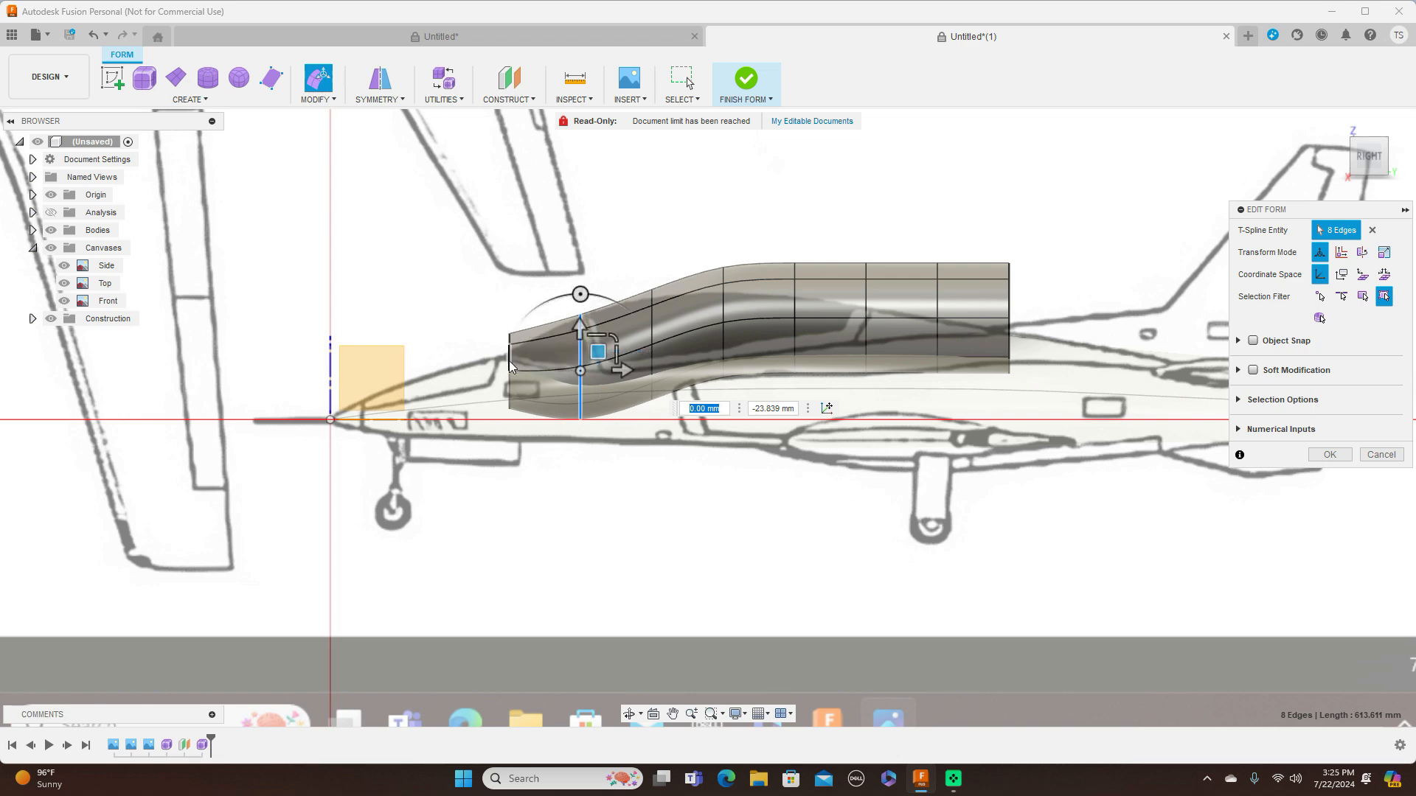
Scale the front edge loop to about 0.71 in height and 0.87 in width, and lower it about 27 mm
{"action": "double_click", "coordinate": [520, 359]}
{"action": "left_click_drag", "start_coordinate": [542, 338], "coordinate": [531, 345]}
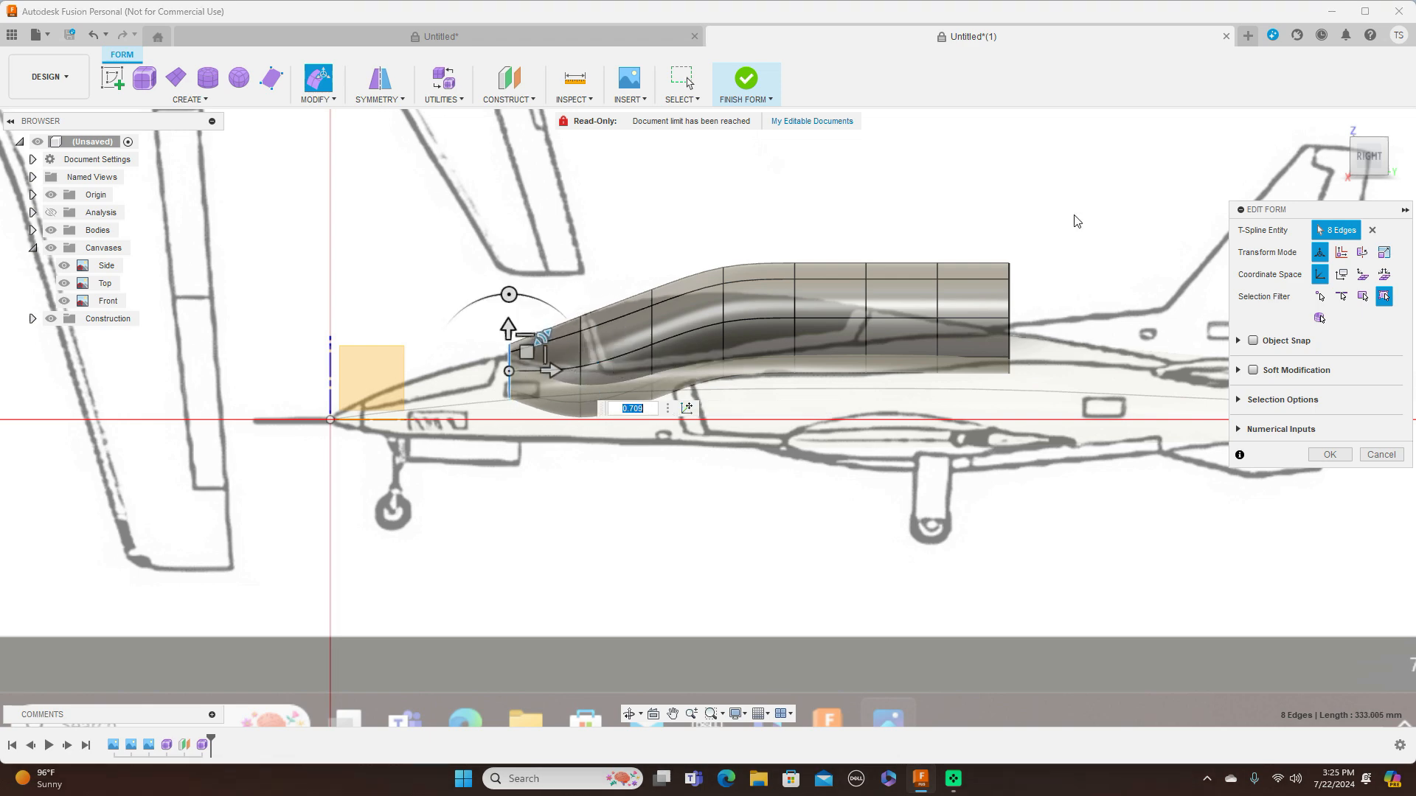
{"action": "left_click", "coordinate": [1362, 114]}
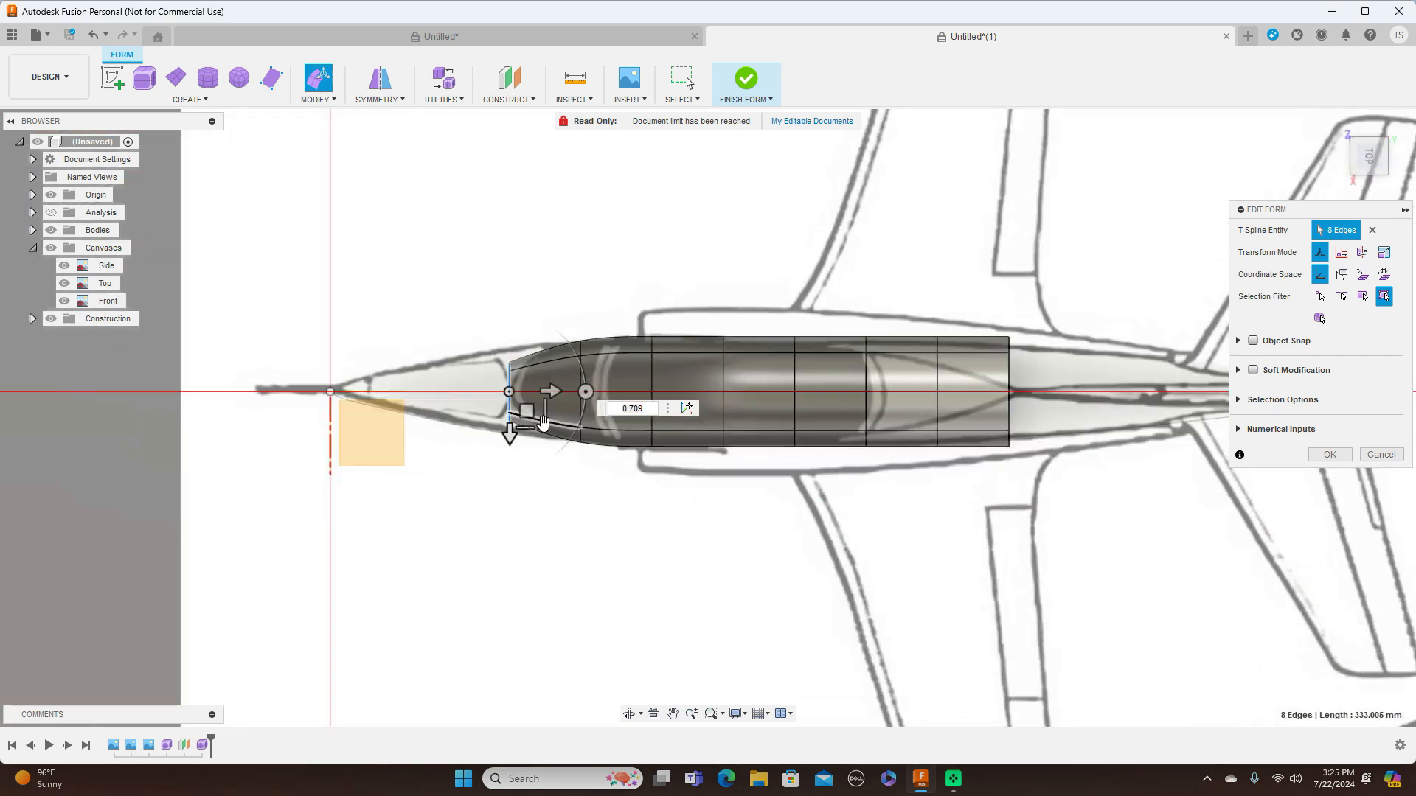
{"action": "left_click_drag", "start_coordinate": [542, 426], "coordinate": [540, 422]}
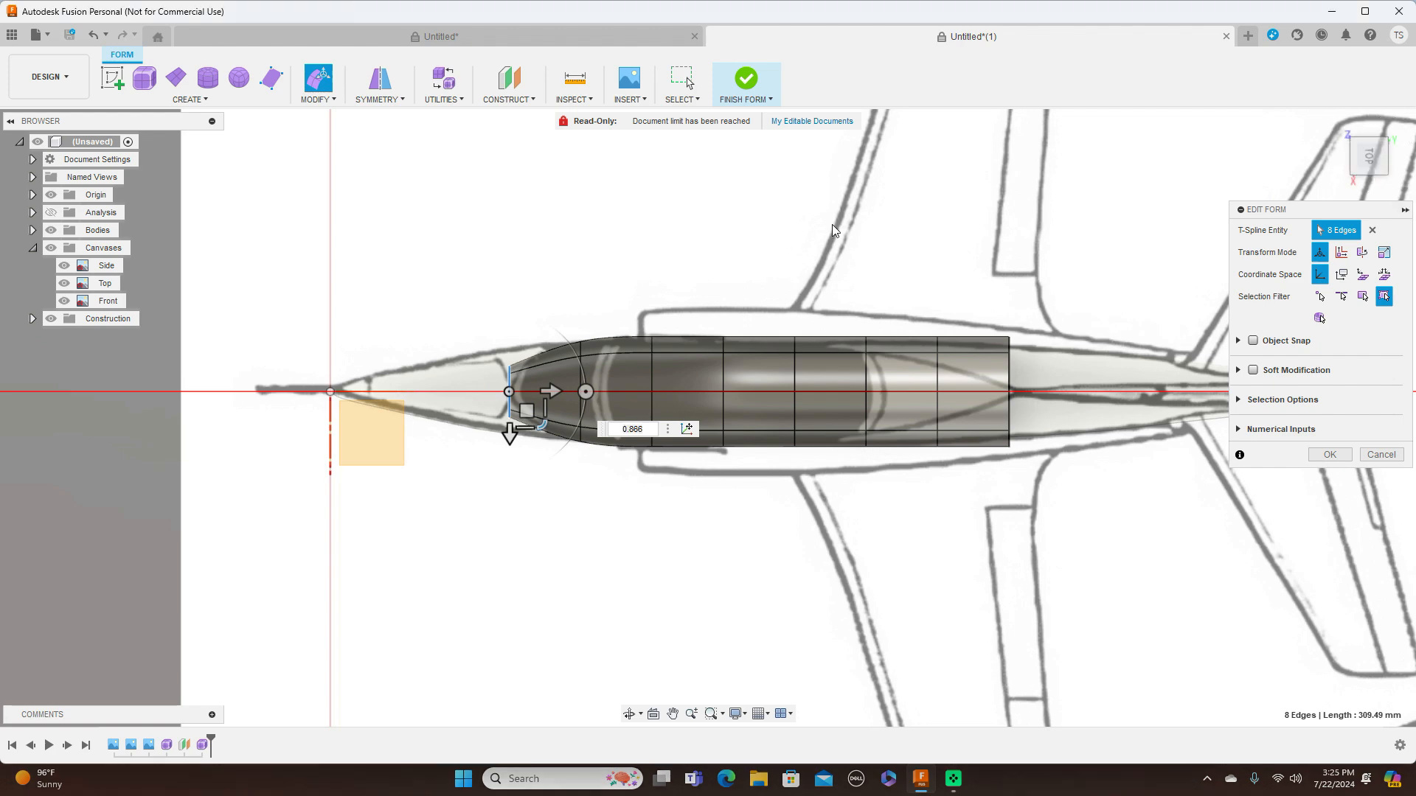
{"action": "left_click", "coordinate": [1374, 188]}
{"action": "left_click_drag", "start_coordinate": [525, 350], "coordinate": [525, 365]}
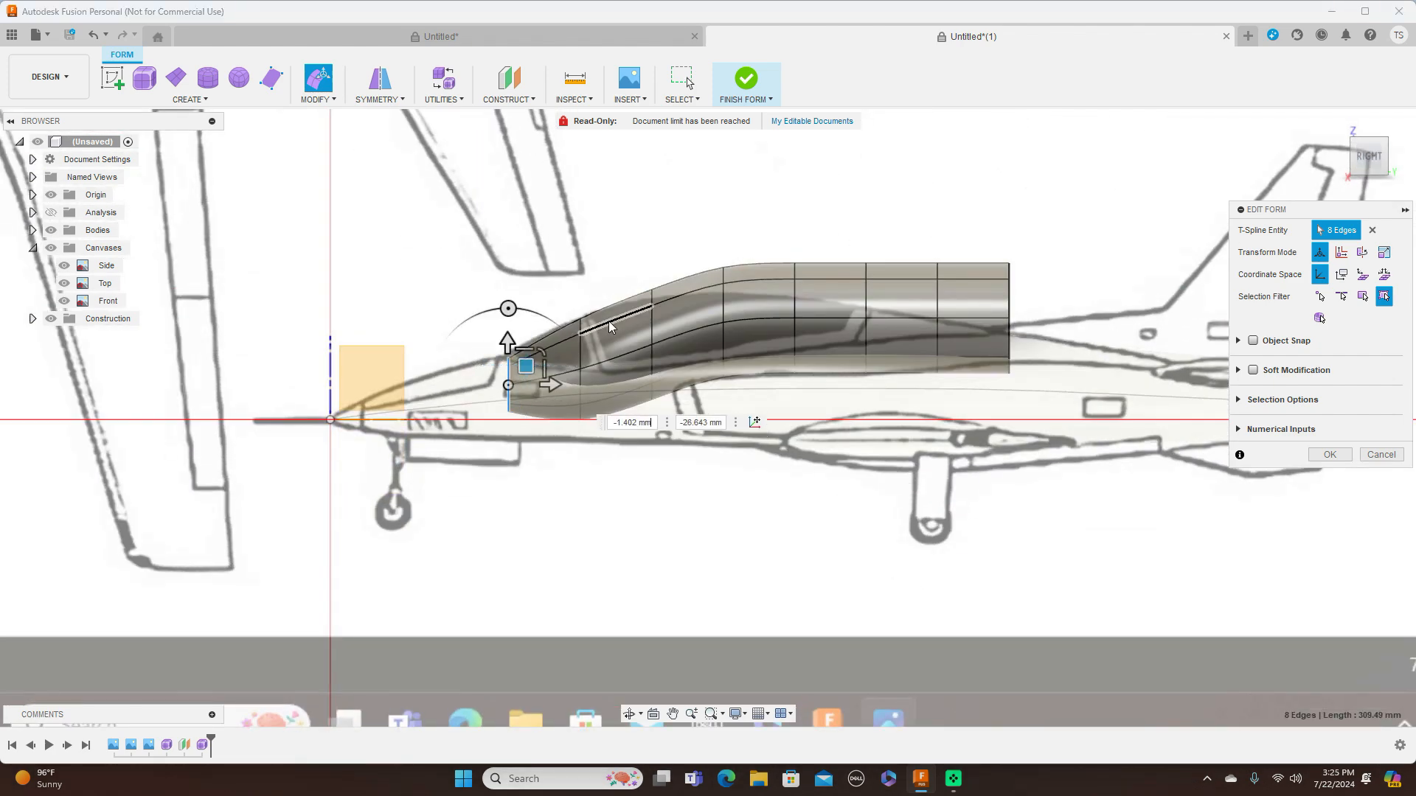
Lower the fourth, fifth and sixth edge loops to the canopy's upper outline, by about 65 mm at the fourth and 86 mm at the sixth
{"action": "double_click", "coordinate": [724, 302]}
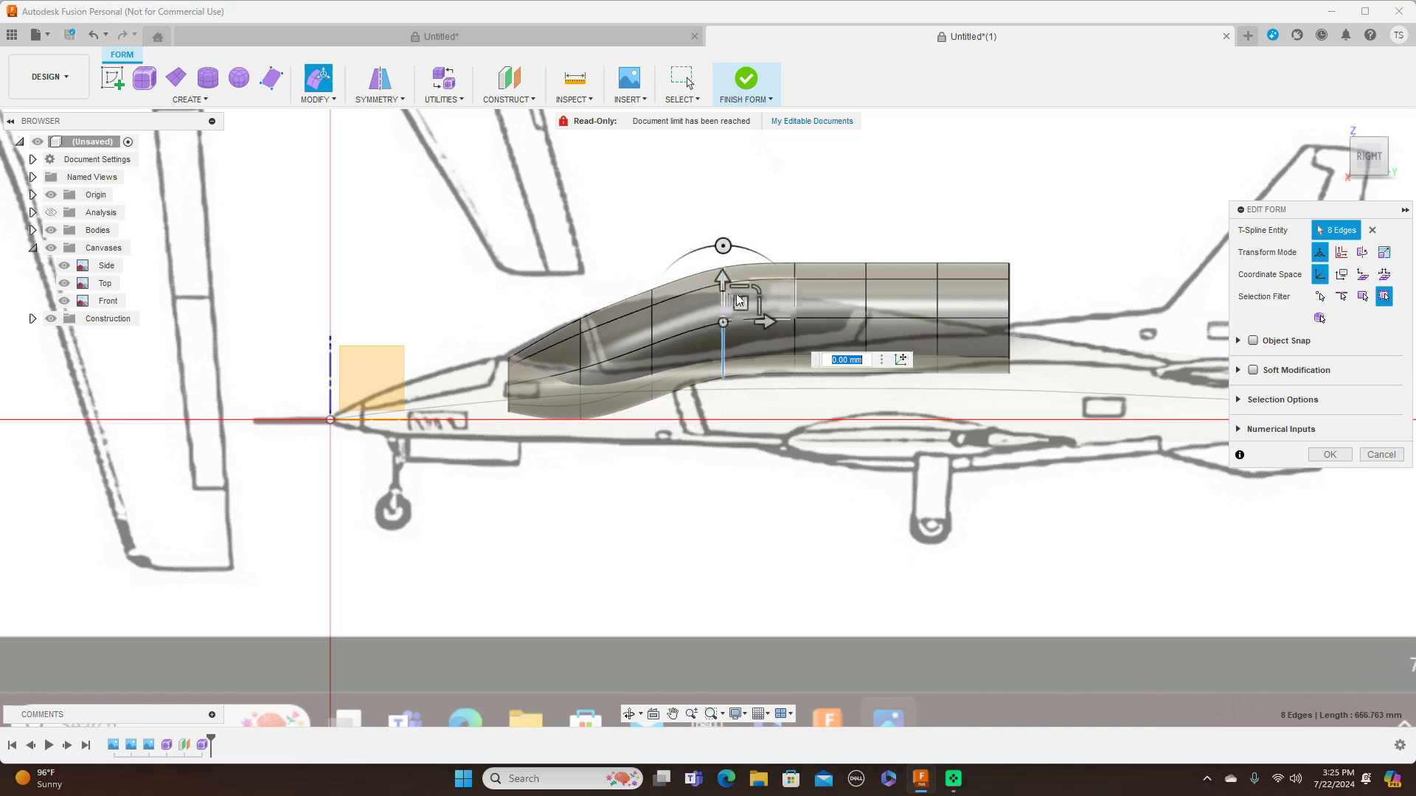
{"action": "left_click_drag", "start_coordinate": [741, 308], "coordinate": [739, 337]}
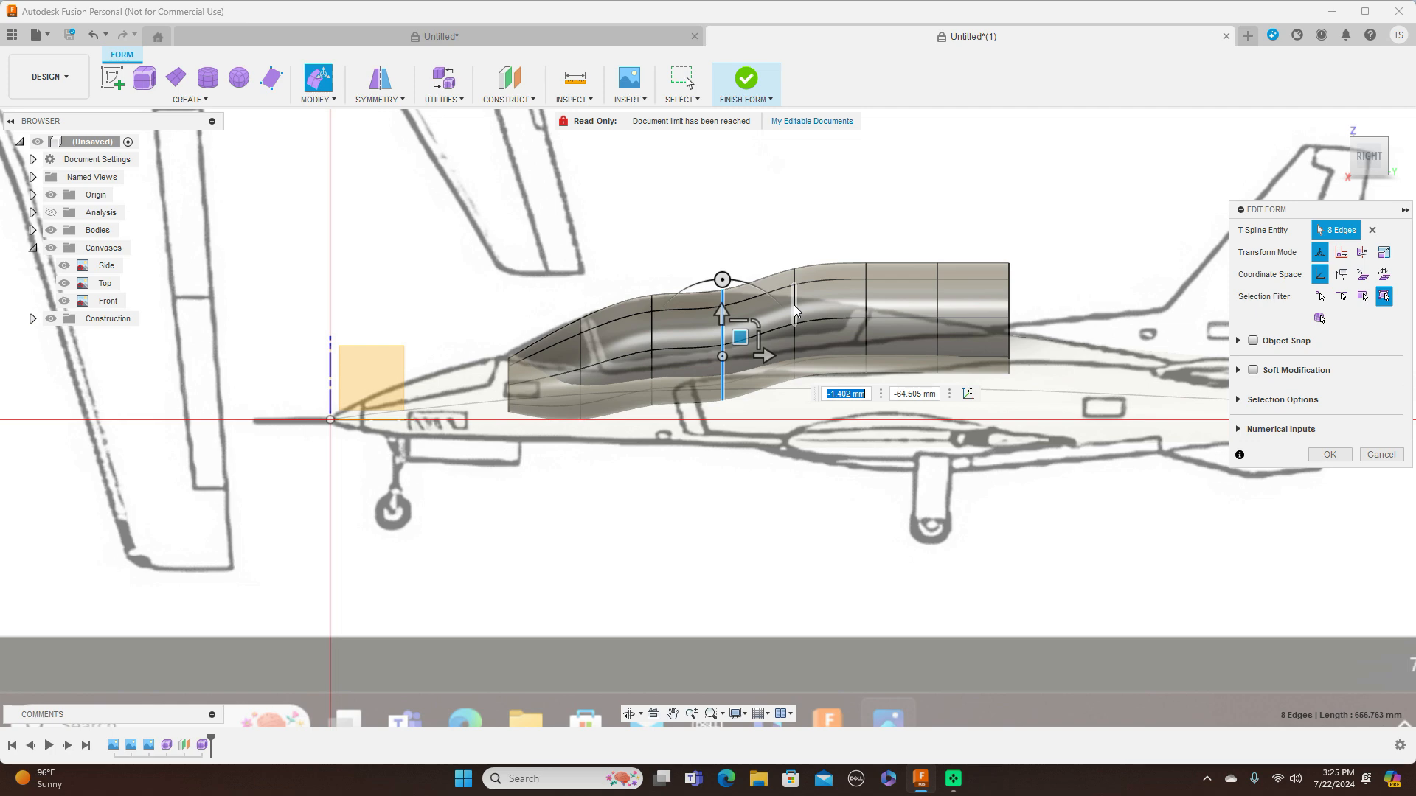
{"action": "double_click", "coordinate": [794, 304]}
{"action": "left_click_drag", "start_coordinate": [816, 305], "coordinate": [814, 337]}
{"action": "double_click", "coordinate": [867, 310]}
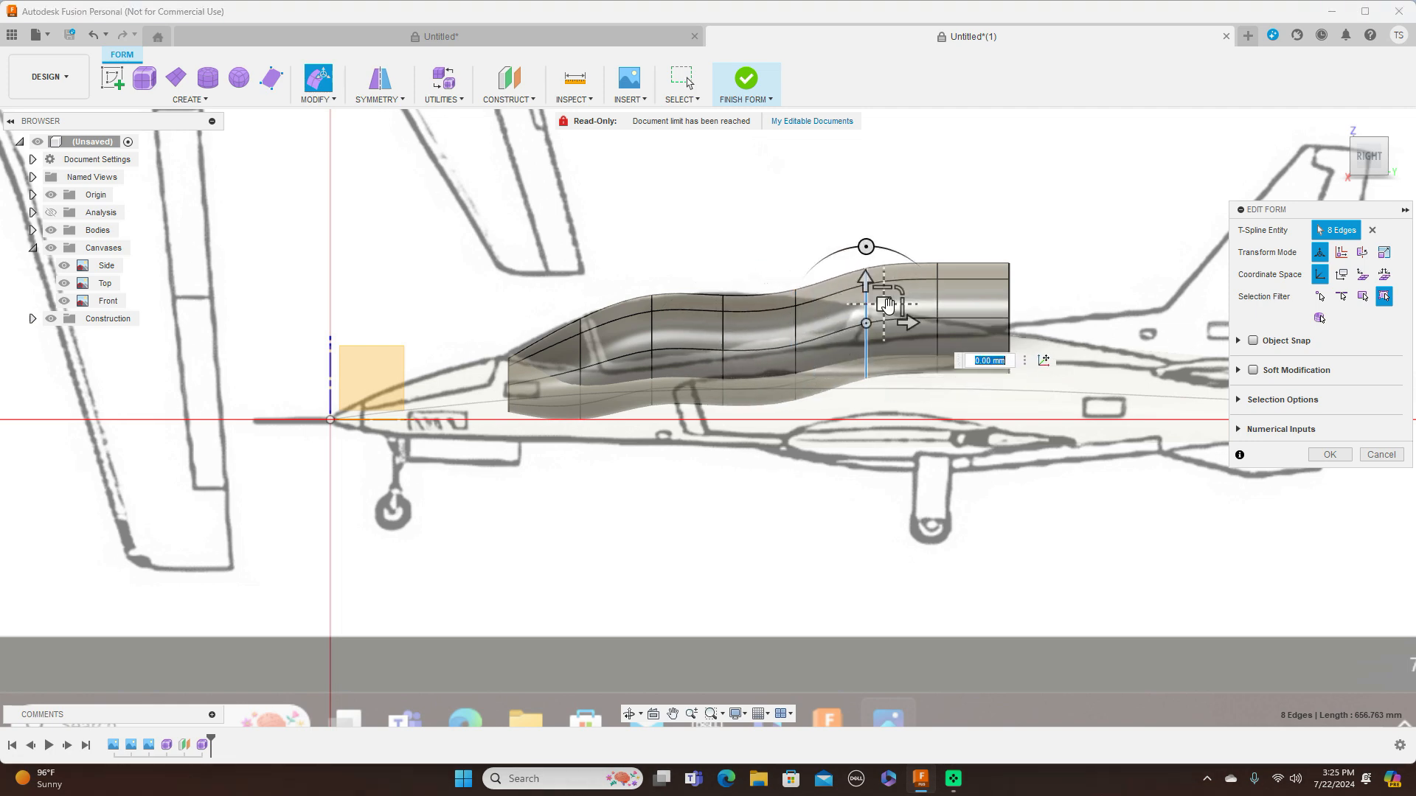
{"action": "left_click_drag", "start_coordinate": [886, 340], "coordinate": [886, 352]}
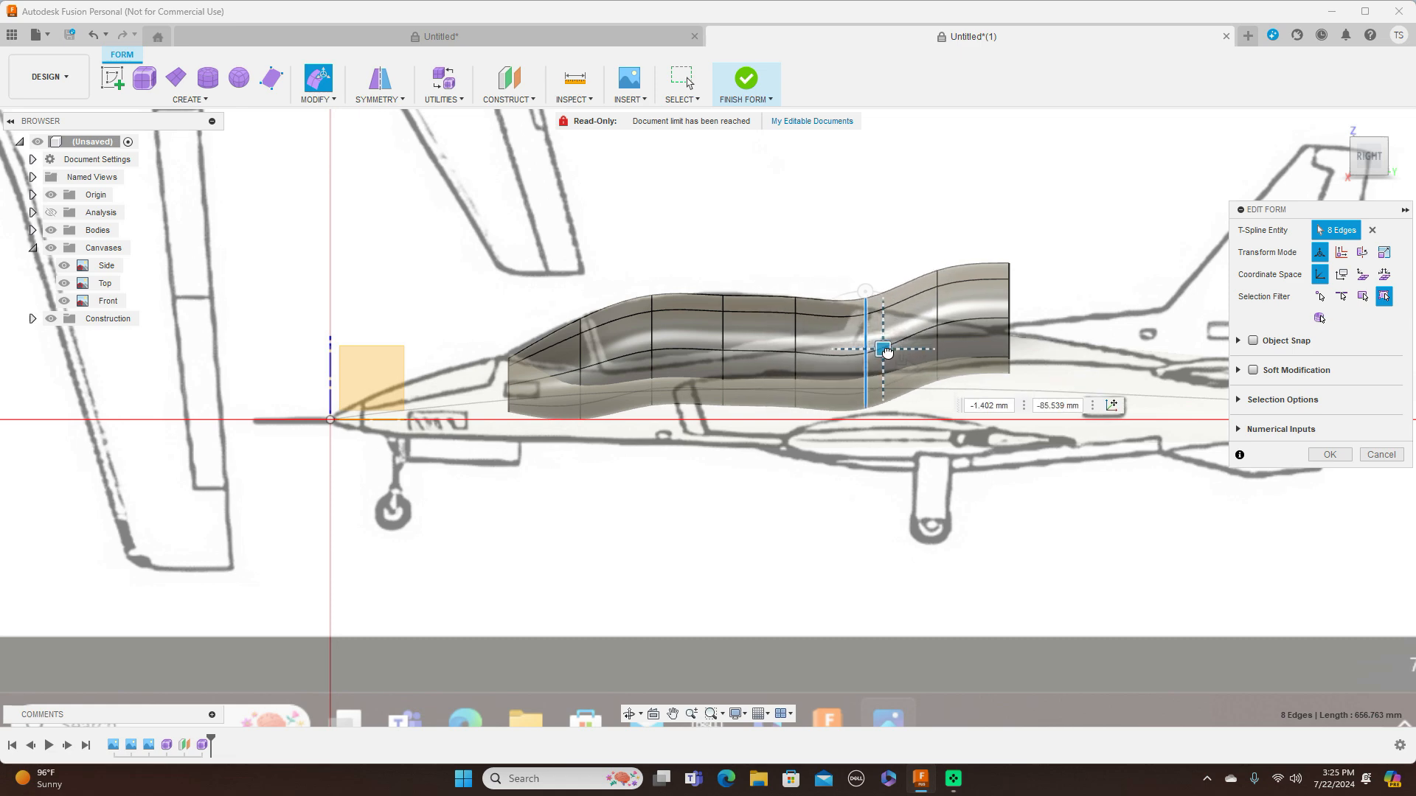
Lower the seventh and rear end loops to the aircraft's spine, and scale the end loop's height to about 0.81
{"action": "double_click", "coordinate": [938, 312]}
{"action": "left_click_drag", "start_coordinate": [957, 306], "coordinate": [957, 351]}
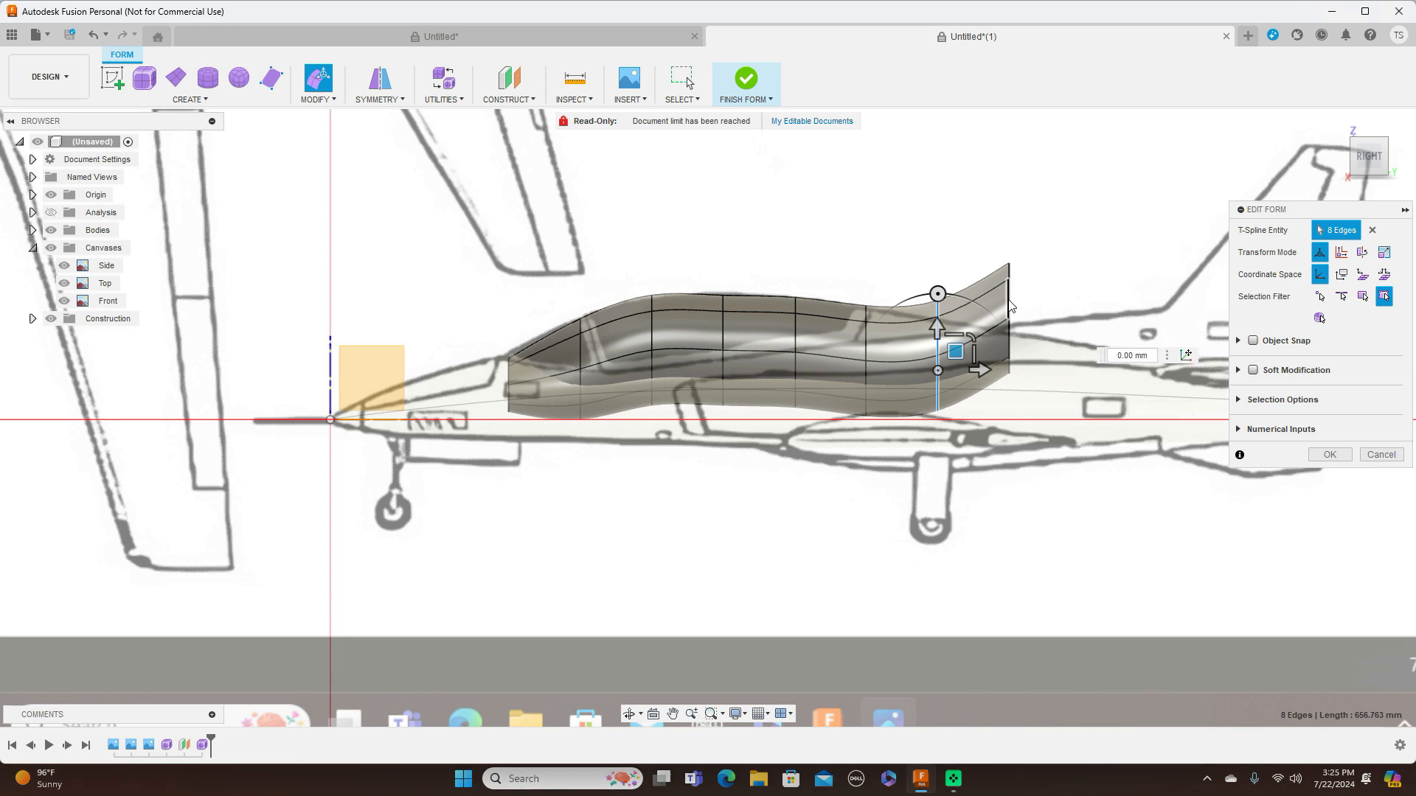
{"action": "double_click", "coordinate": [1008, 317]}
{"action": "left_click_drag", "start_coordinate": [1026, 314], "coordinate": [1038, 362]}
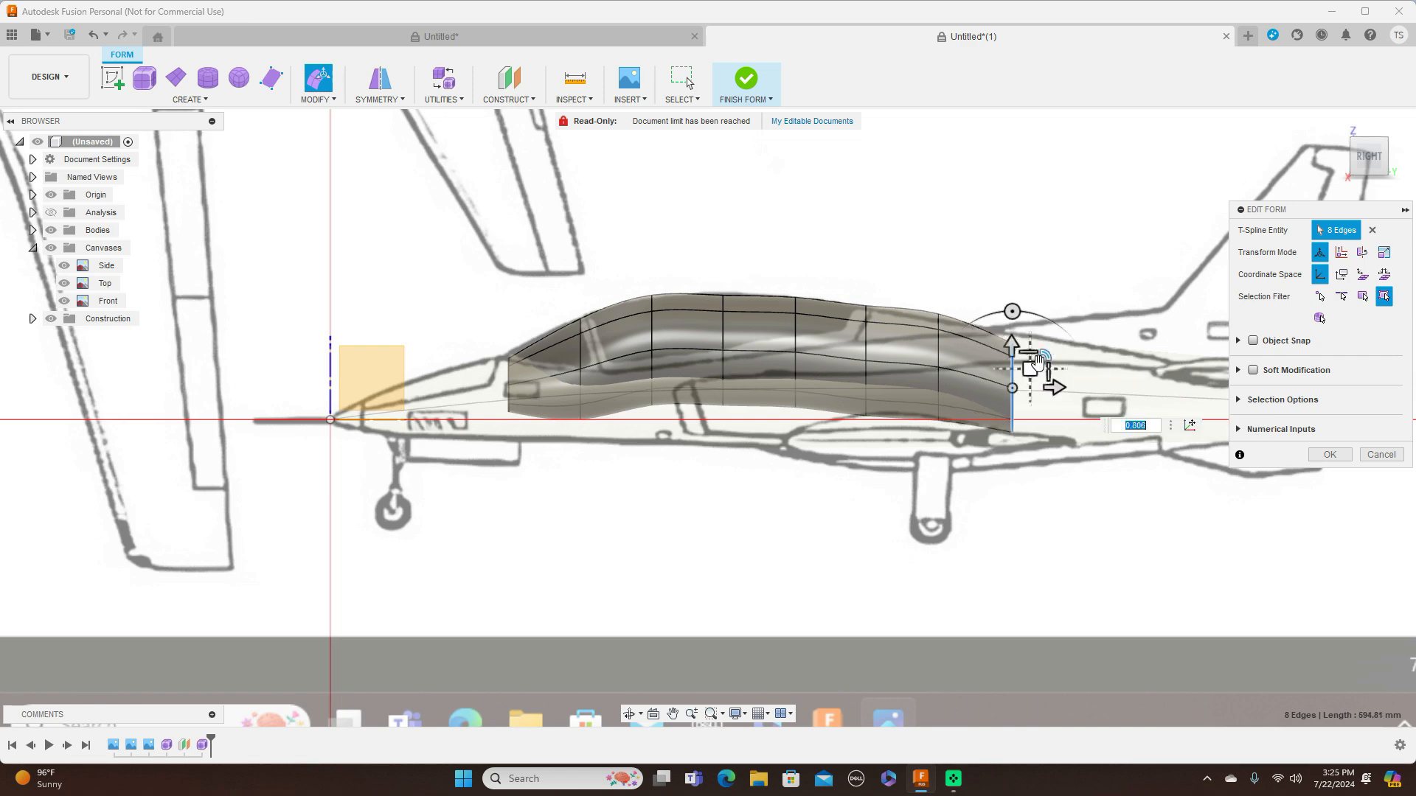
Adjust the seventh edge loop slightly to the side outline and raise the rear end loop about 18 mm
{"action": "double_click", "coordinate": [940, 358]}
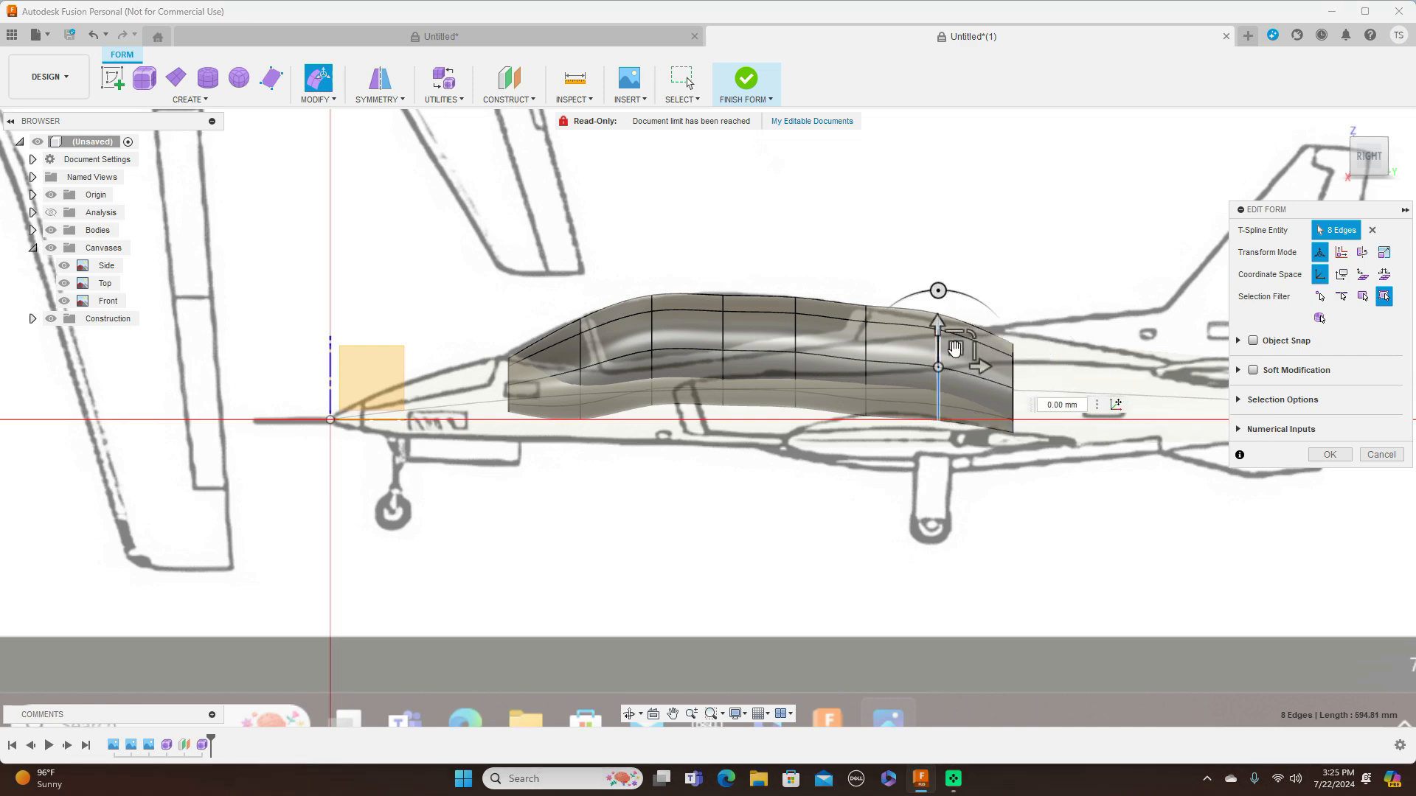
{"action": "left_click_drag", "start_coordinate": [956, 356], "coordinate": [955, 361]}
{"action": "left_click", "coordinate": [1006, 366]}
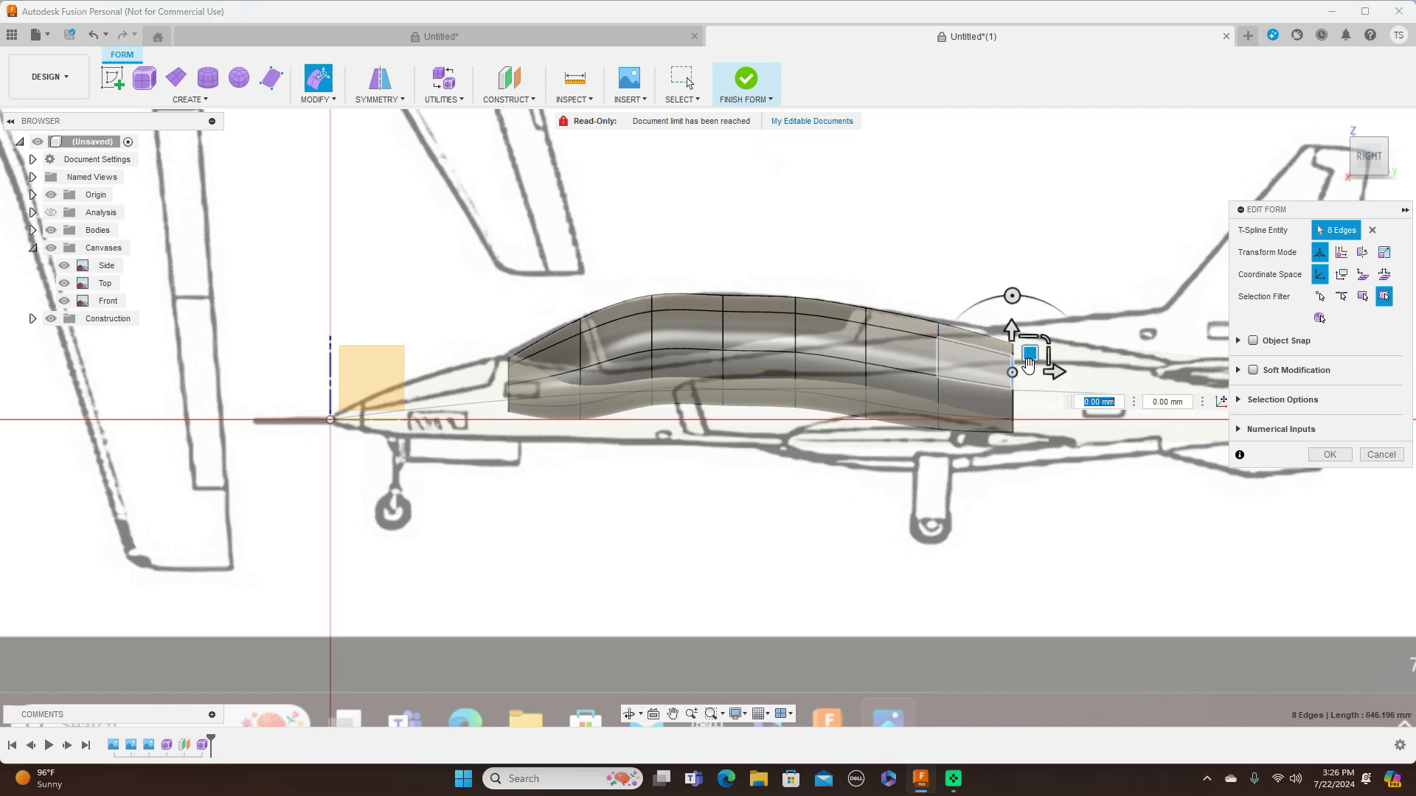
{"action": "left_click", "coordinate": [1044, 299]}
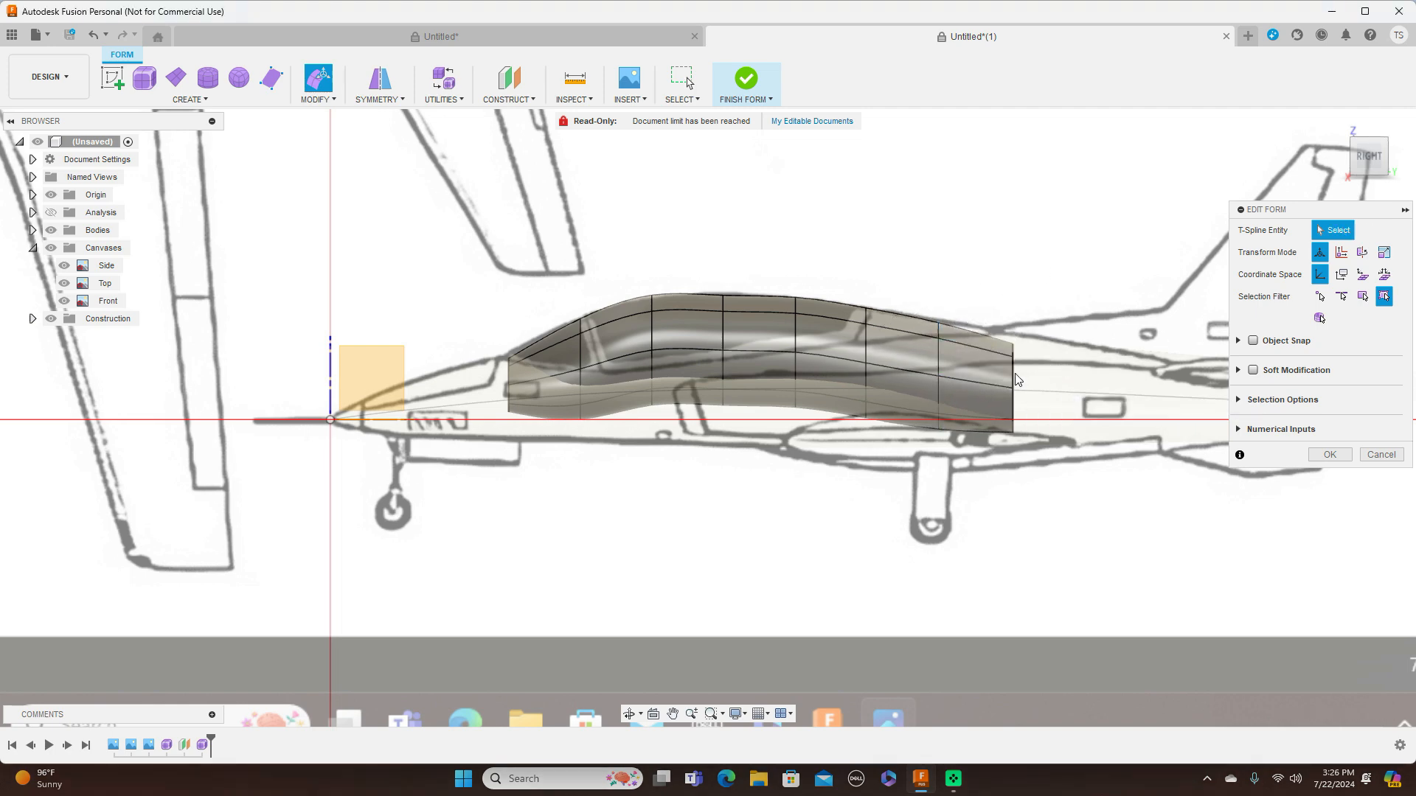
{"action": "double_click", "coordinate": [1014, 378]}
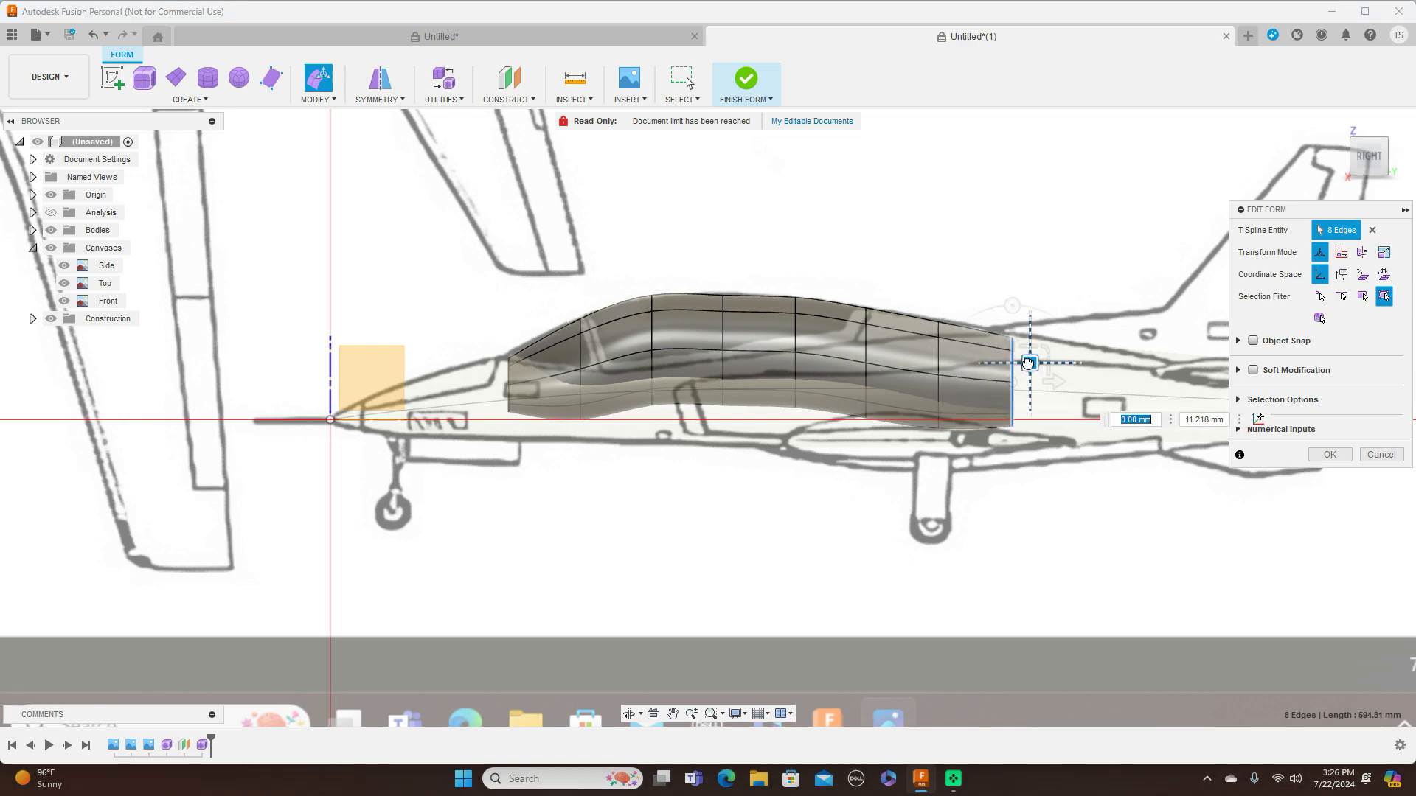
{"action": "left_click_drag", "start_coordinate": [1029, 360], "coordinate": [1028, 359]}
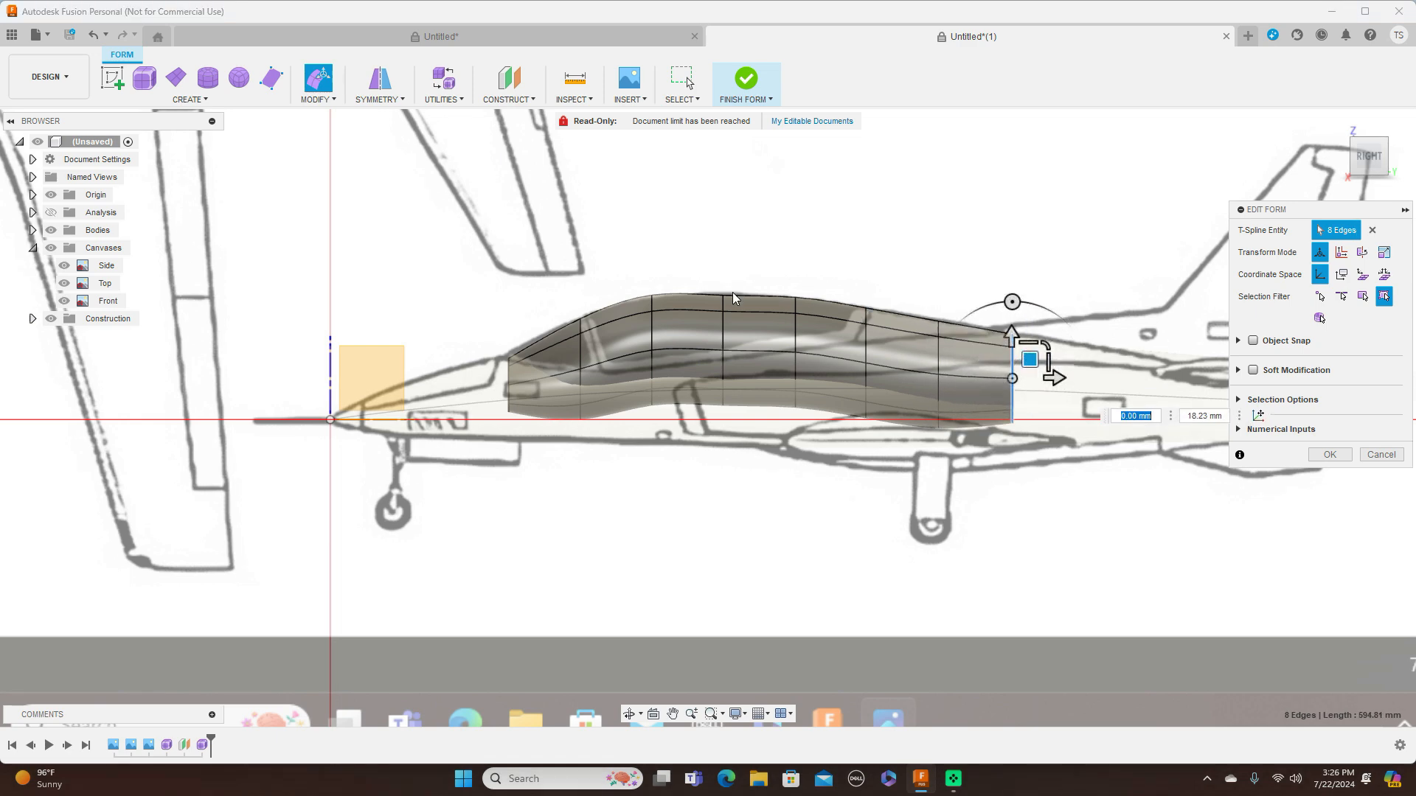
Raise the fourth edge loop about 8 mm and lower the third about 12 mm to follow the canopy's upper outline
{"action": "scroll", "coordinate": [723, 303], "scroll_direction": "up", "scroll_amount": 2}
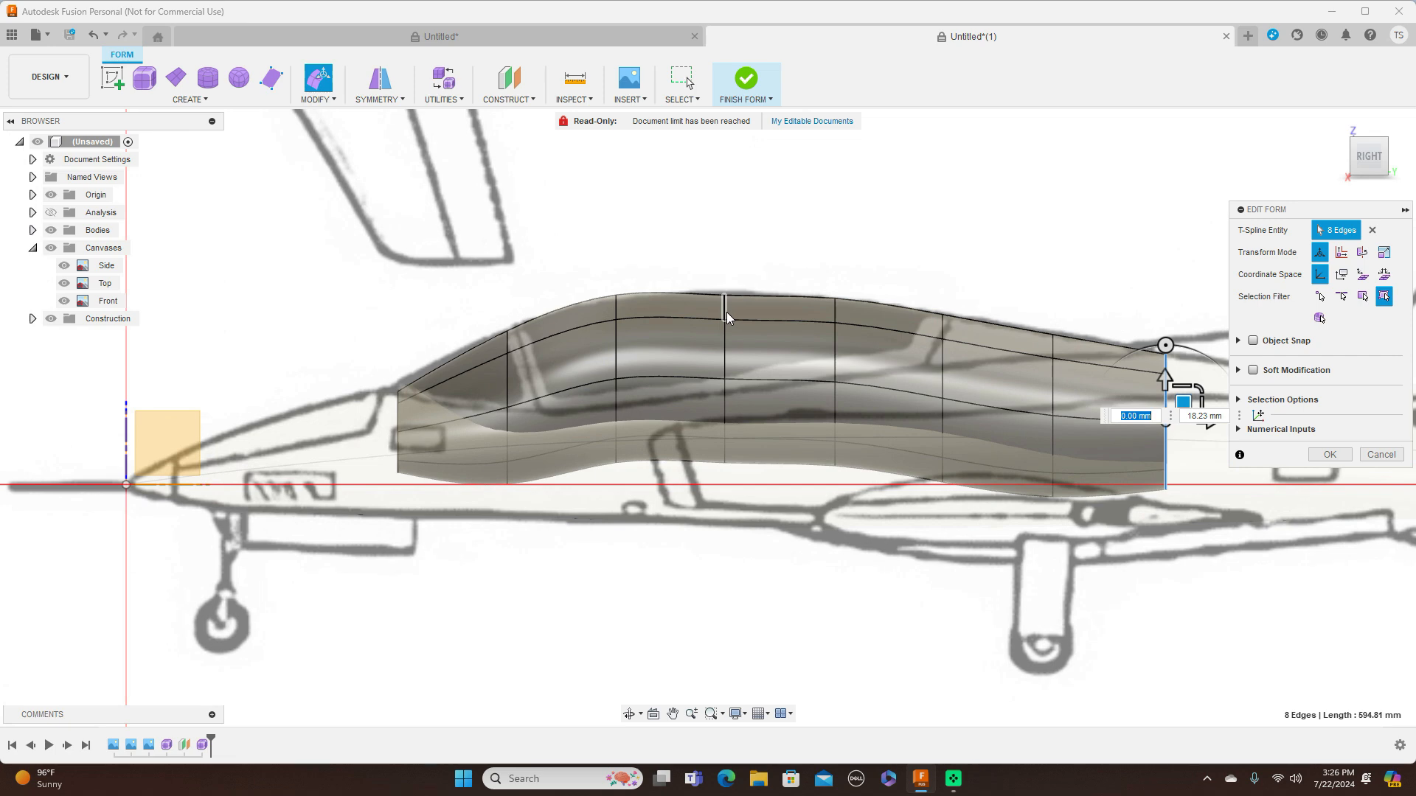
{"action": "double_click", "coordinate": [726, 312]}
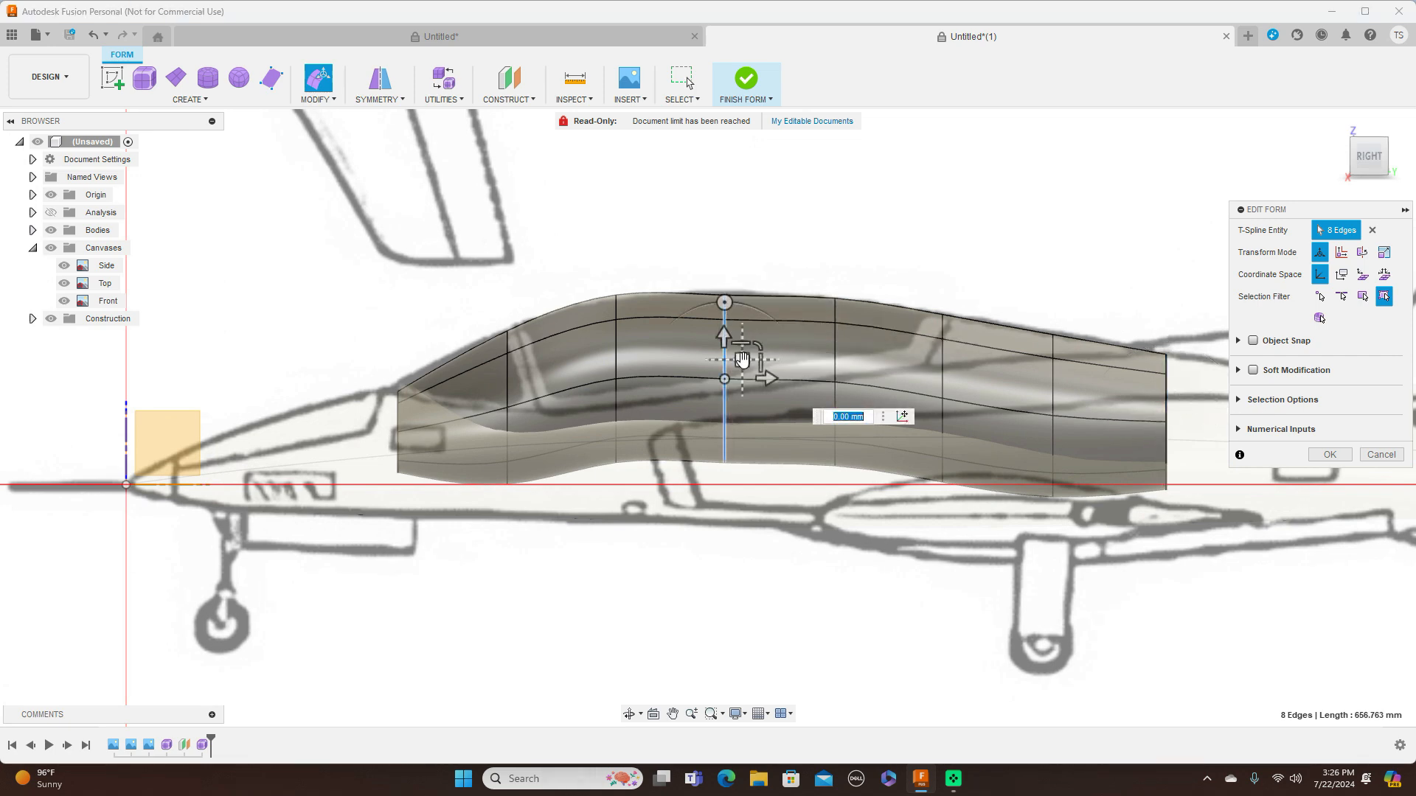
{"action": "left_click_drag", "start_coordinate": [743, 352], "coordinate": [640, 349]}
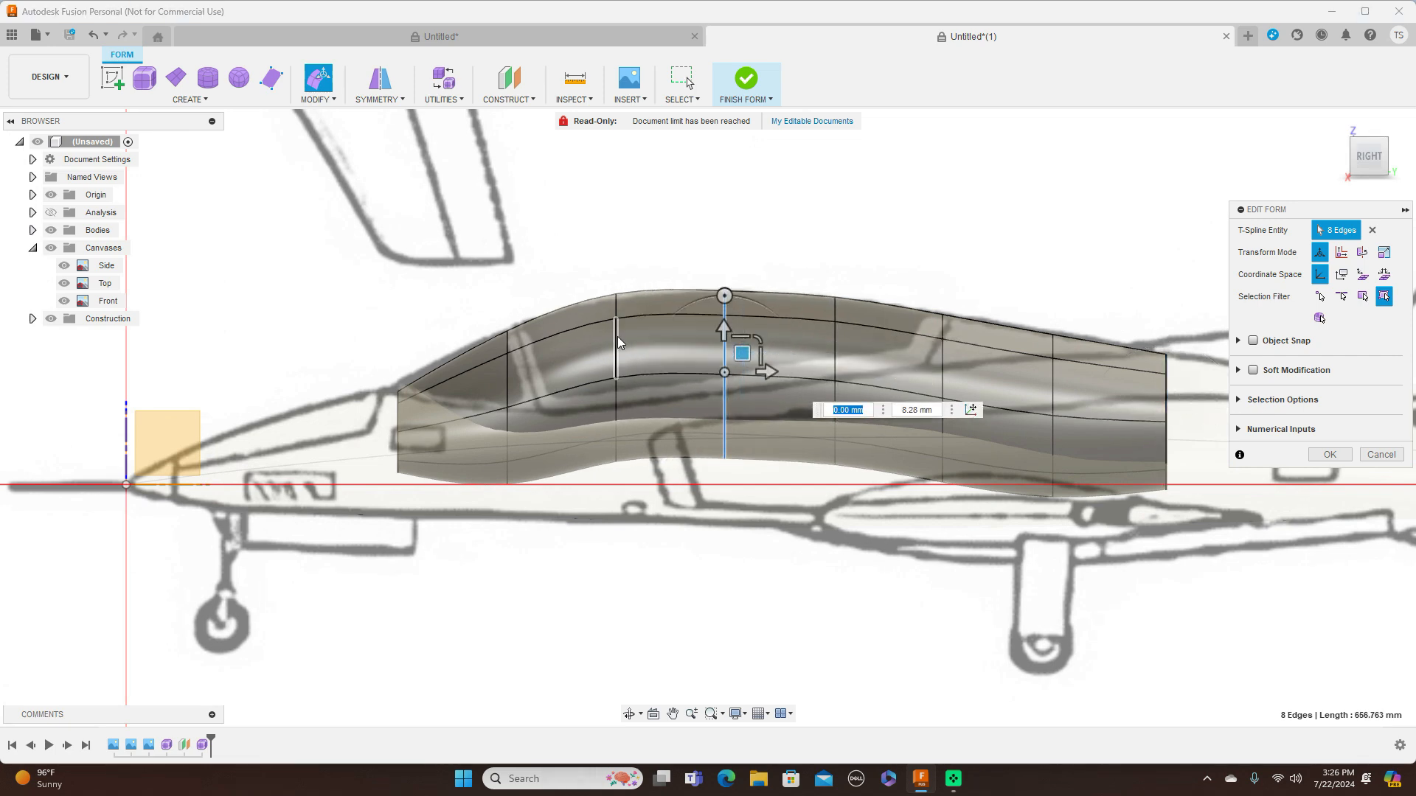
{"action": "double_click", "coordinate": [617, 336]}
{"action": "left_click_drag", "start_coordinate": [632, 353], "coordinate": [632, 367]}
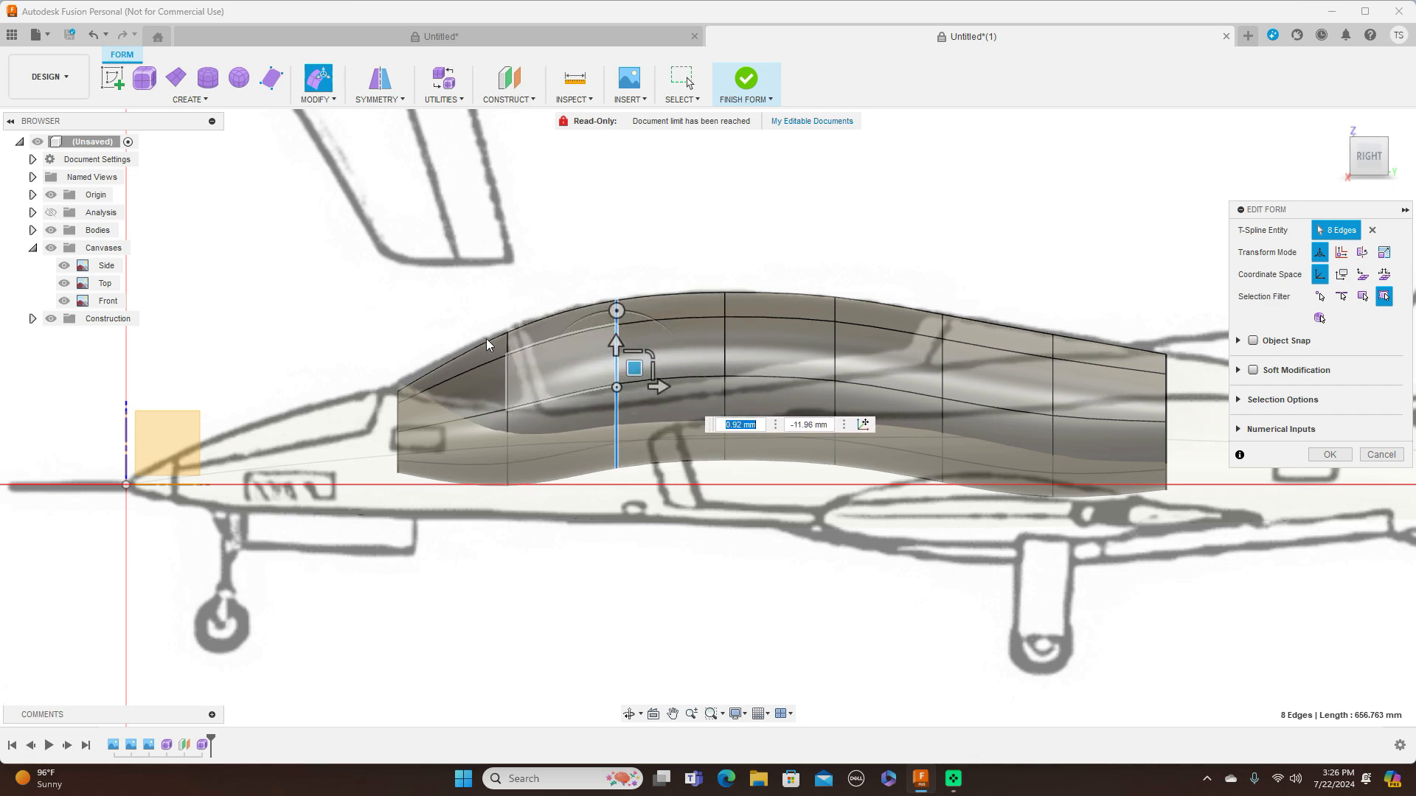
Move the front end loop about 21 mm toward the nose and about 2 mm vertically to meet the windshield base
{"action": "scroll", "coordinate": [433, 378], "scroll_direction": "up", "scroll_amount": 2}
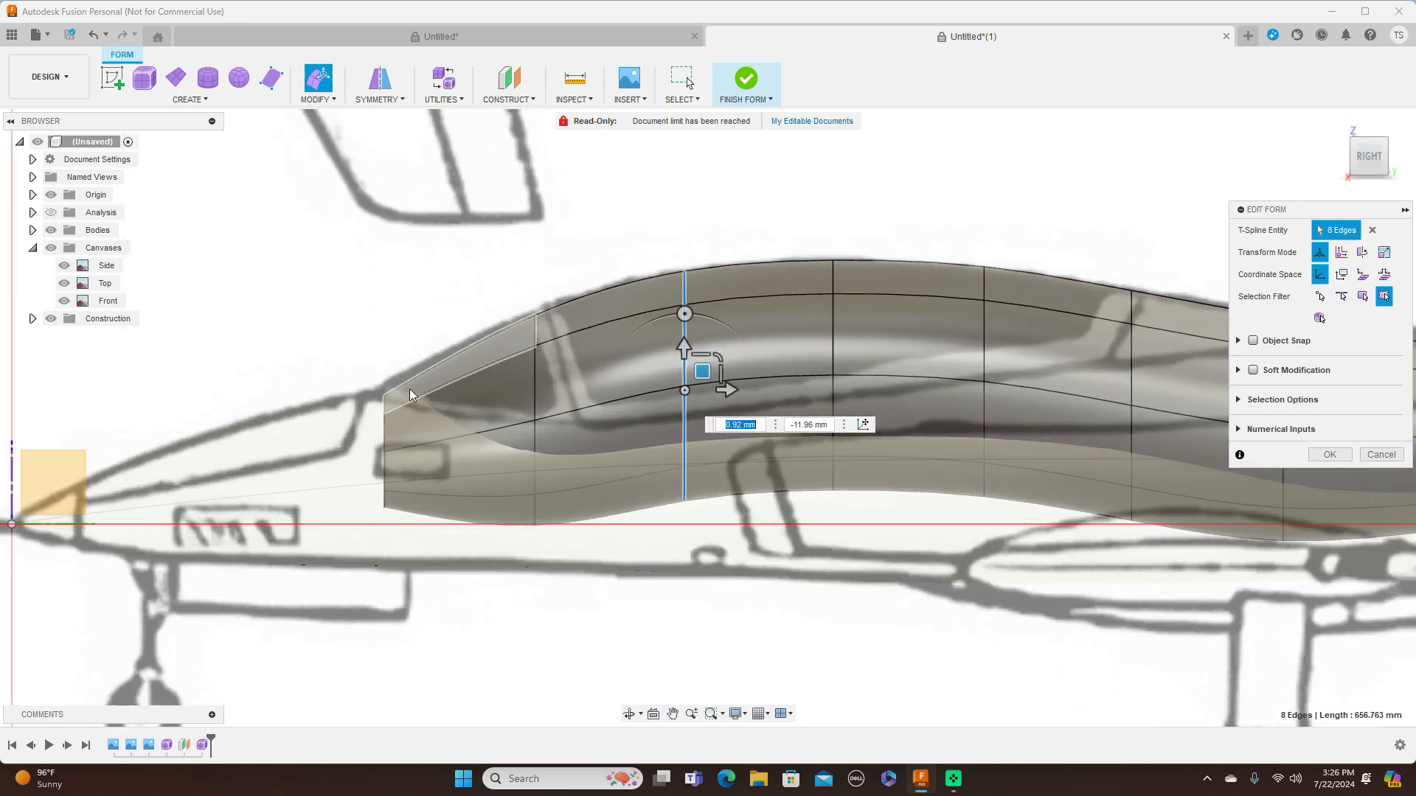
{"action": "double_click", "coordinate": [385, 429]}
{"action": "left_click_drag", "start_coordinate": [401, 426], "coordinate": [379, 431]}
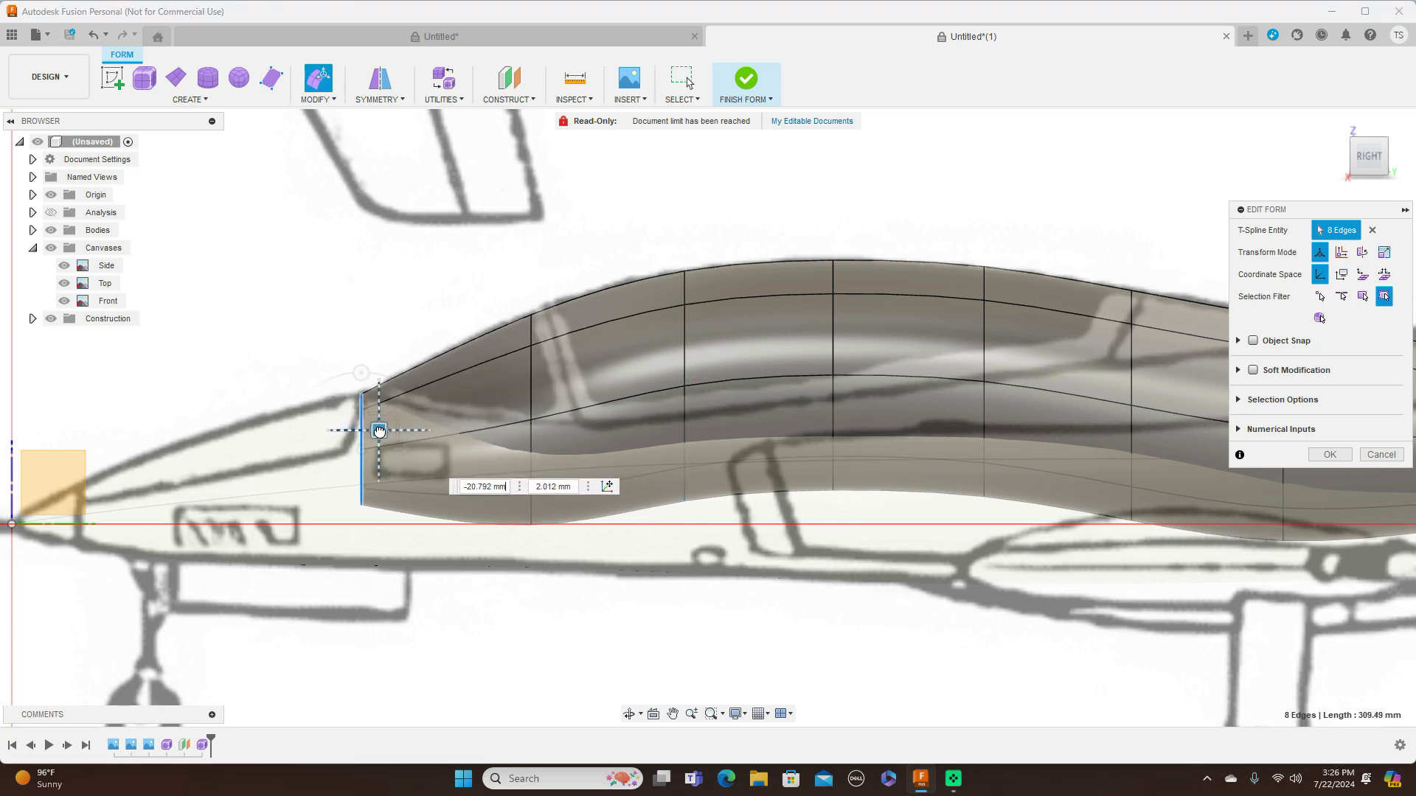
Scale down the seventh edge loop, just ahead of the rear end loop
{"action": "scroll", "coordinate": [832, 419], "scroll_direction": "down", "scroll_amount": 2}
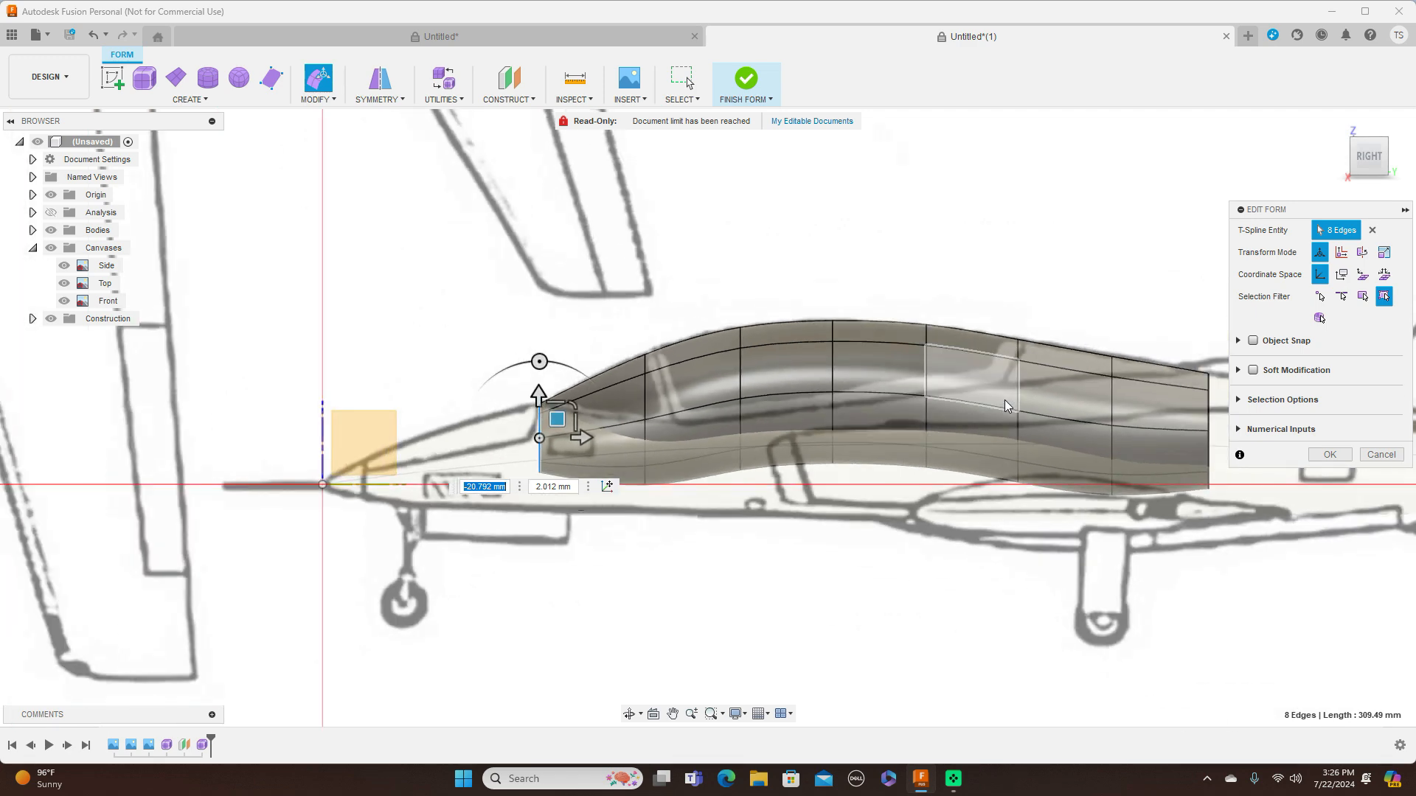
{"action": "double_click", "coordinate": [1111, 408]}
{"action": "left_click", "coordinate": [1144, 392]}
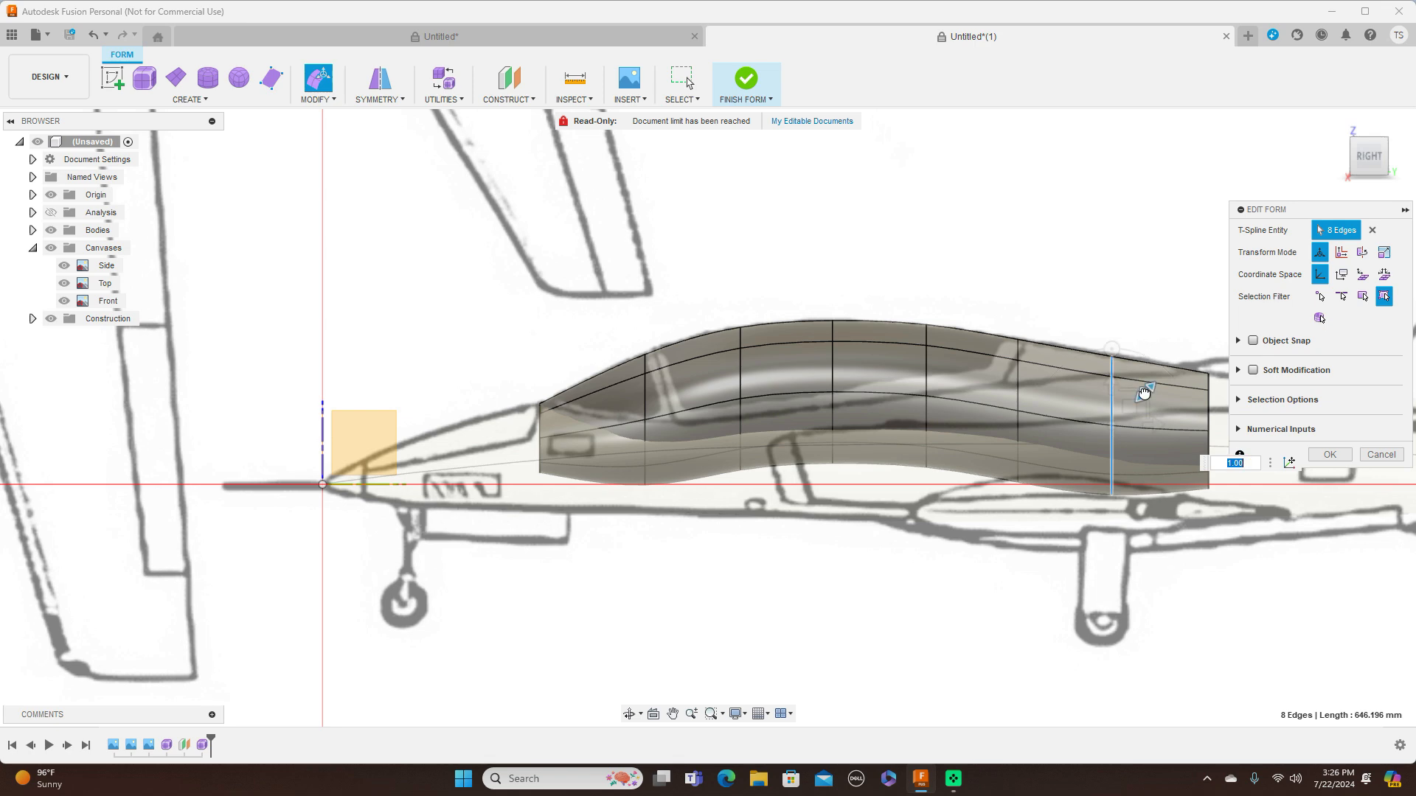
{"action": "mouse_move", "coordinate": [1142, 394]}
{"action": "left_mouse_down"}
{"action": "mouse_move", "coordinate": [1129, 405]}
{"action": "mouse_move", "coordinate": [1129, 387]}
{"action": "left_mouse_up"}
Compare the canopy form with the blueprint canvases in the front and right views
{"action": "scroll", "coordinate": [1129, 387], "scroll_direction": "down", "scroll_amount": 3}
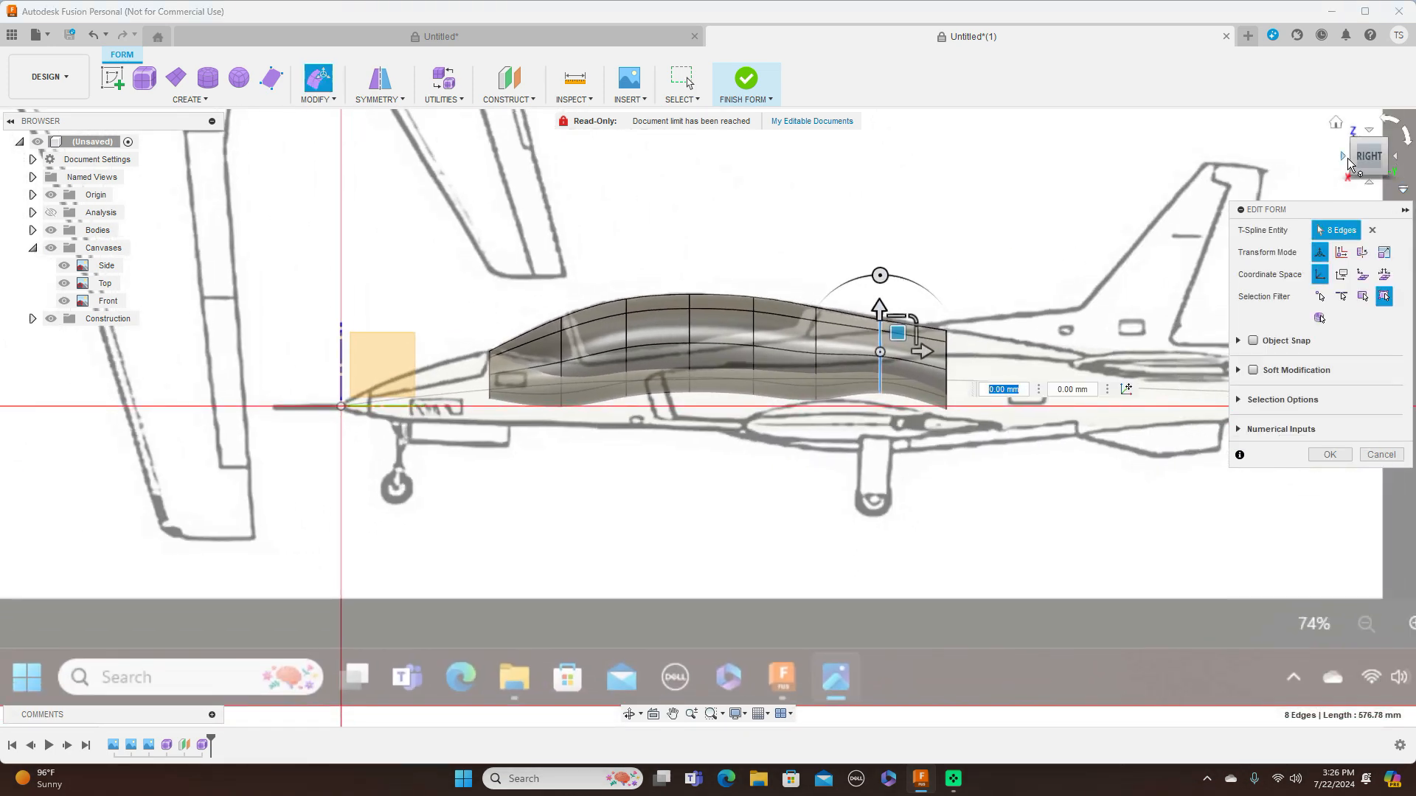
{"action": "left_click", "coordinate": [1343, 156]}
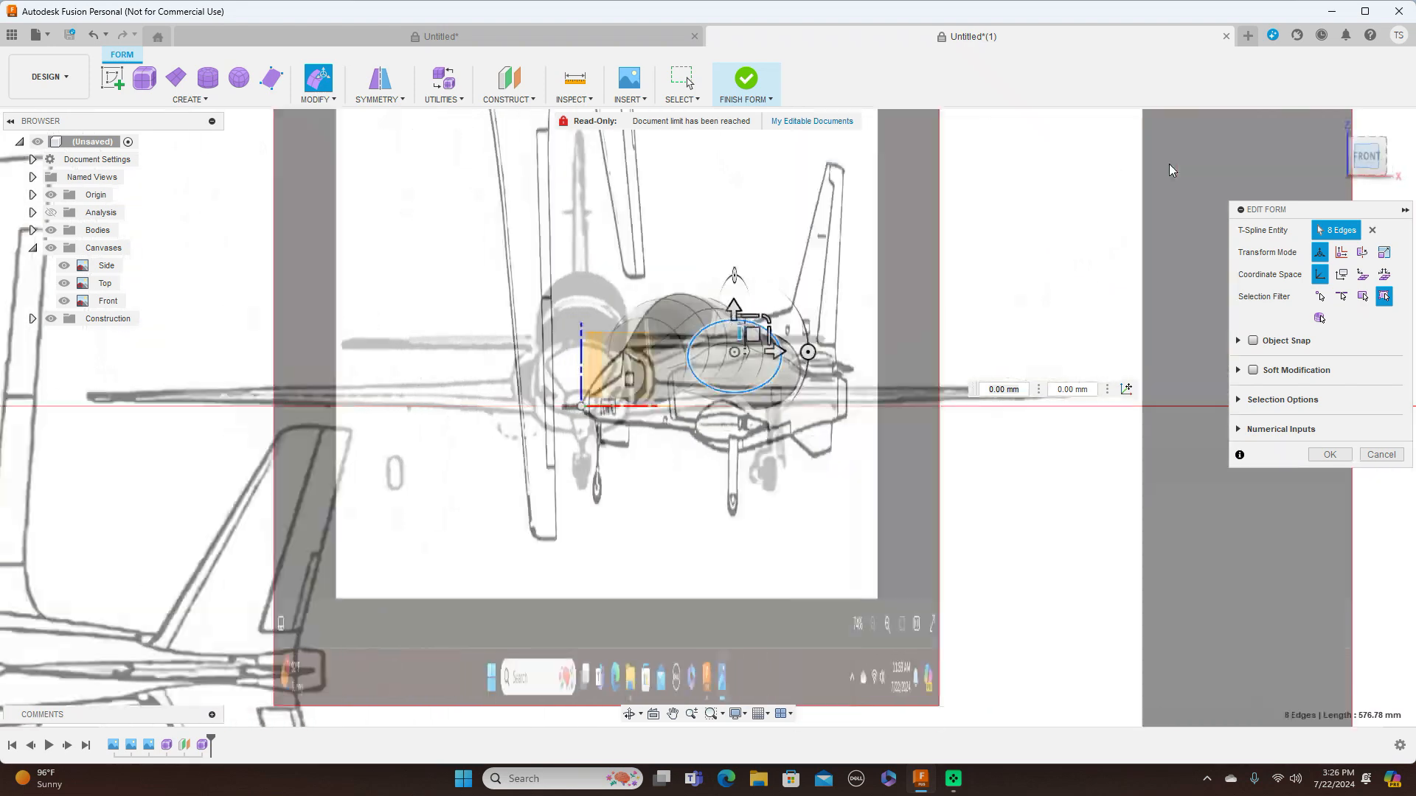
{"action": "scroll", "coordinate": [1011, 234], "scroll_direction": "up", "scroll_amount": 3}
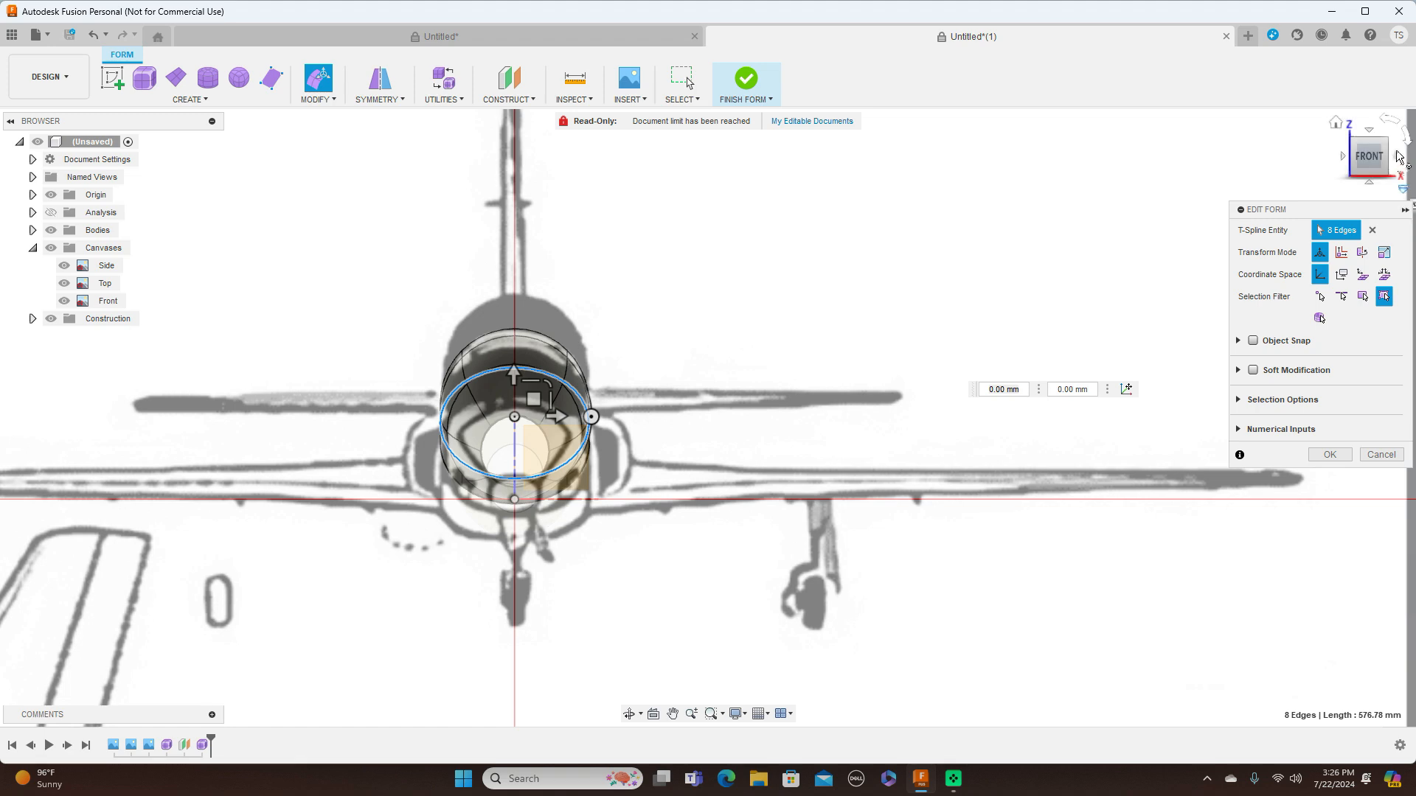
{"action": "left_click", "coordinate": [1363, 162]}
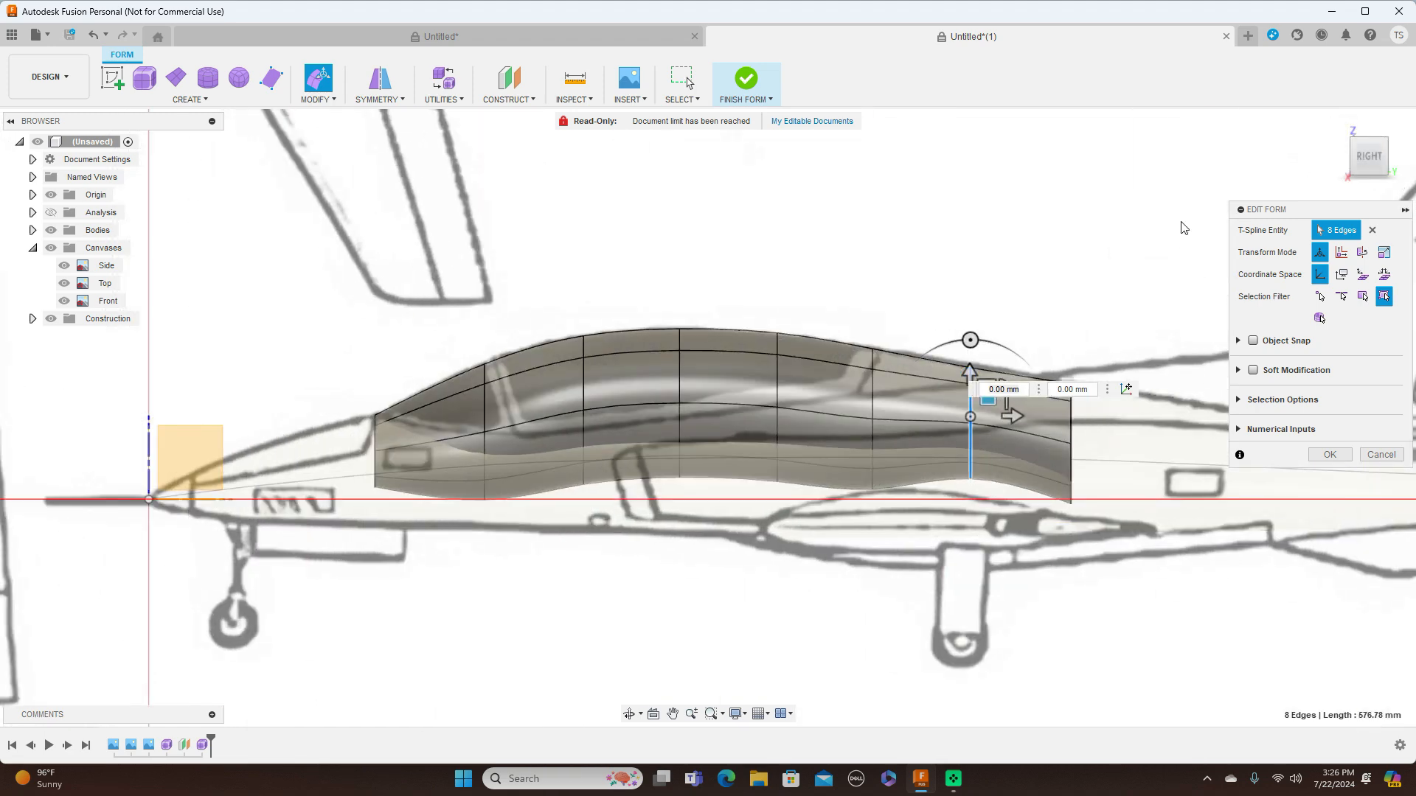
{"action": "scroll", "coordinate": [1183, 221], "scroll_direction": "down", "scroll_amount": 1}
{"action": "middle_click_drag", "start_coordinate": [1182, 221], "coordinate": [942, 227]}
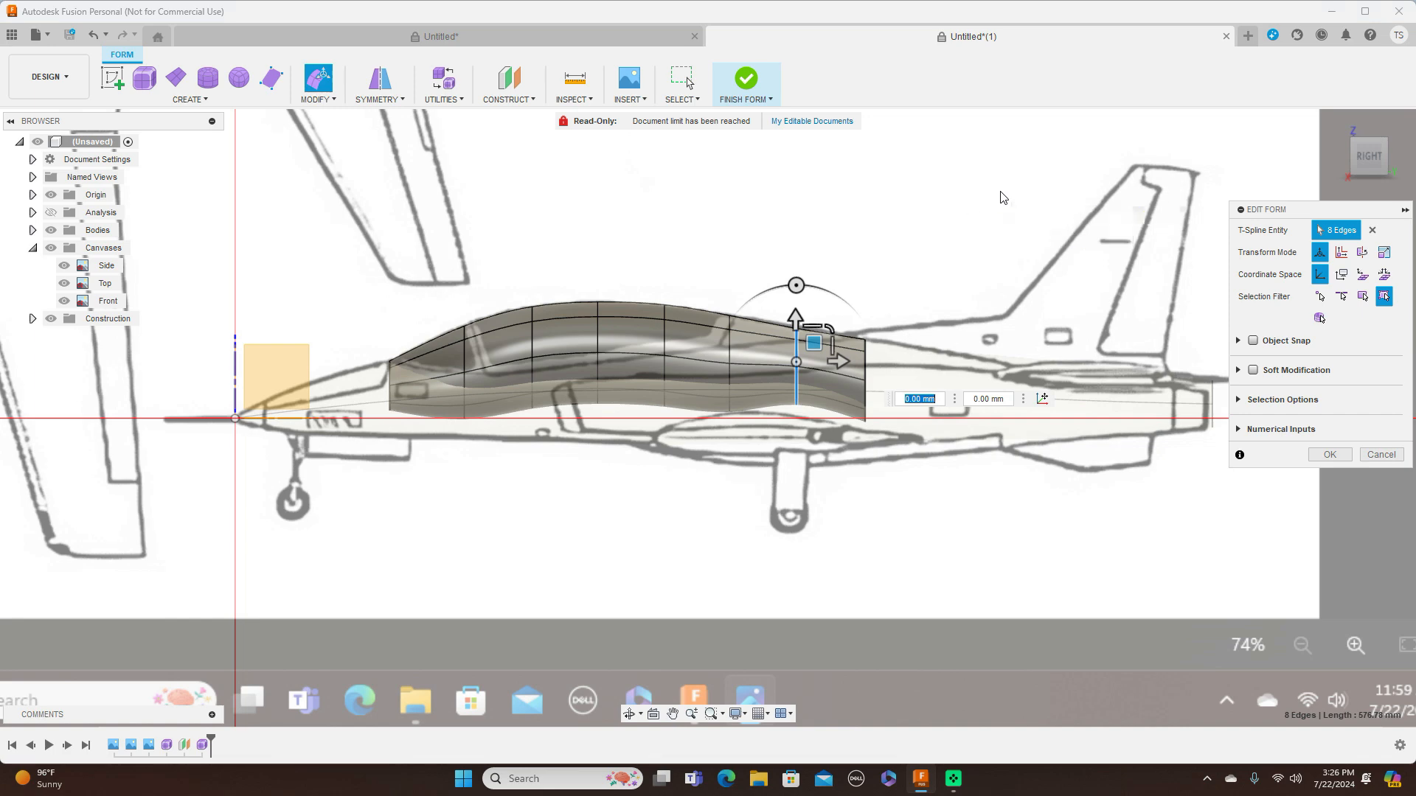
{"action": "left_click", "coordinate": [1344, 153]}
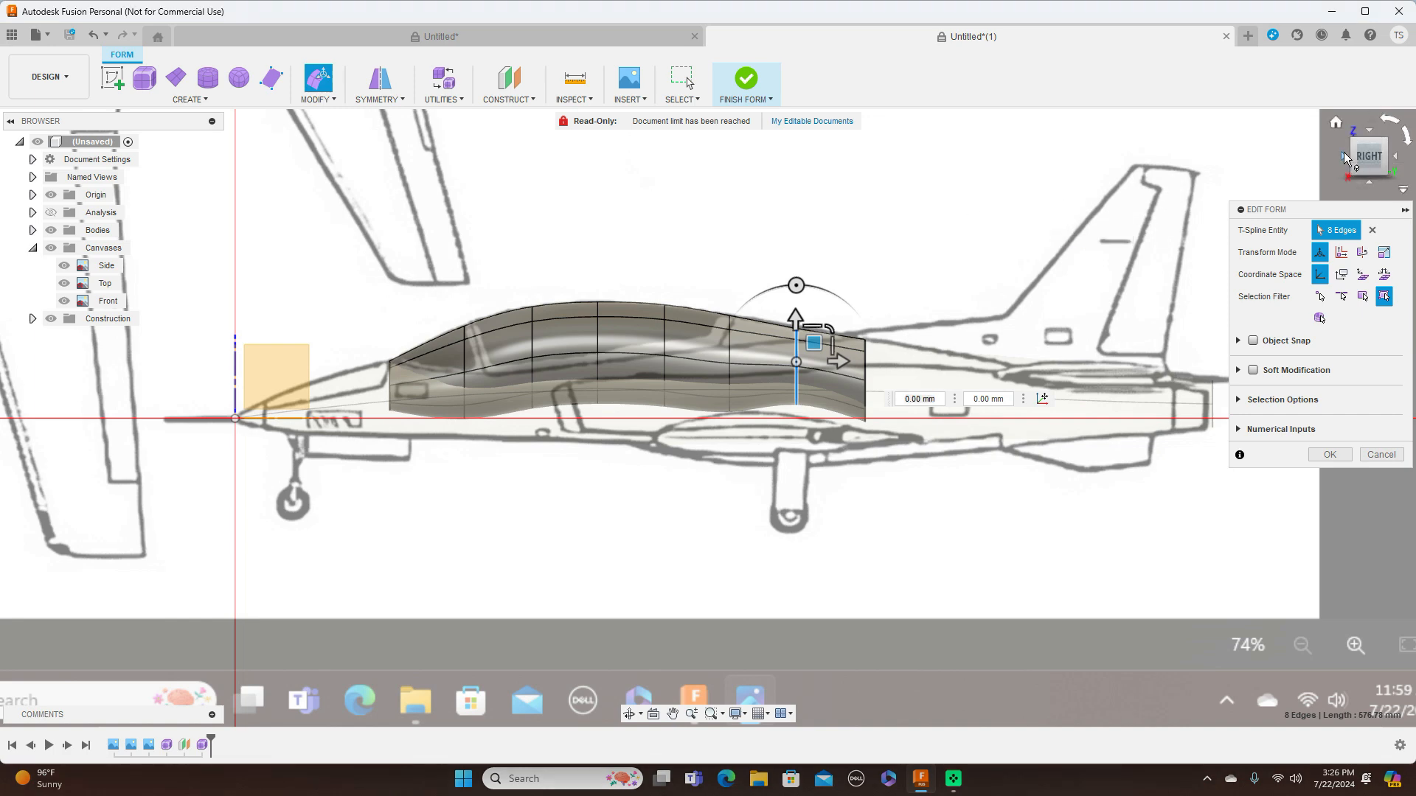
{"action": "left_click", "coordinate": [1343, 152]}
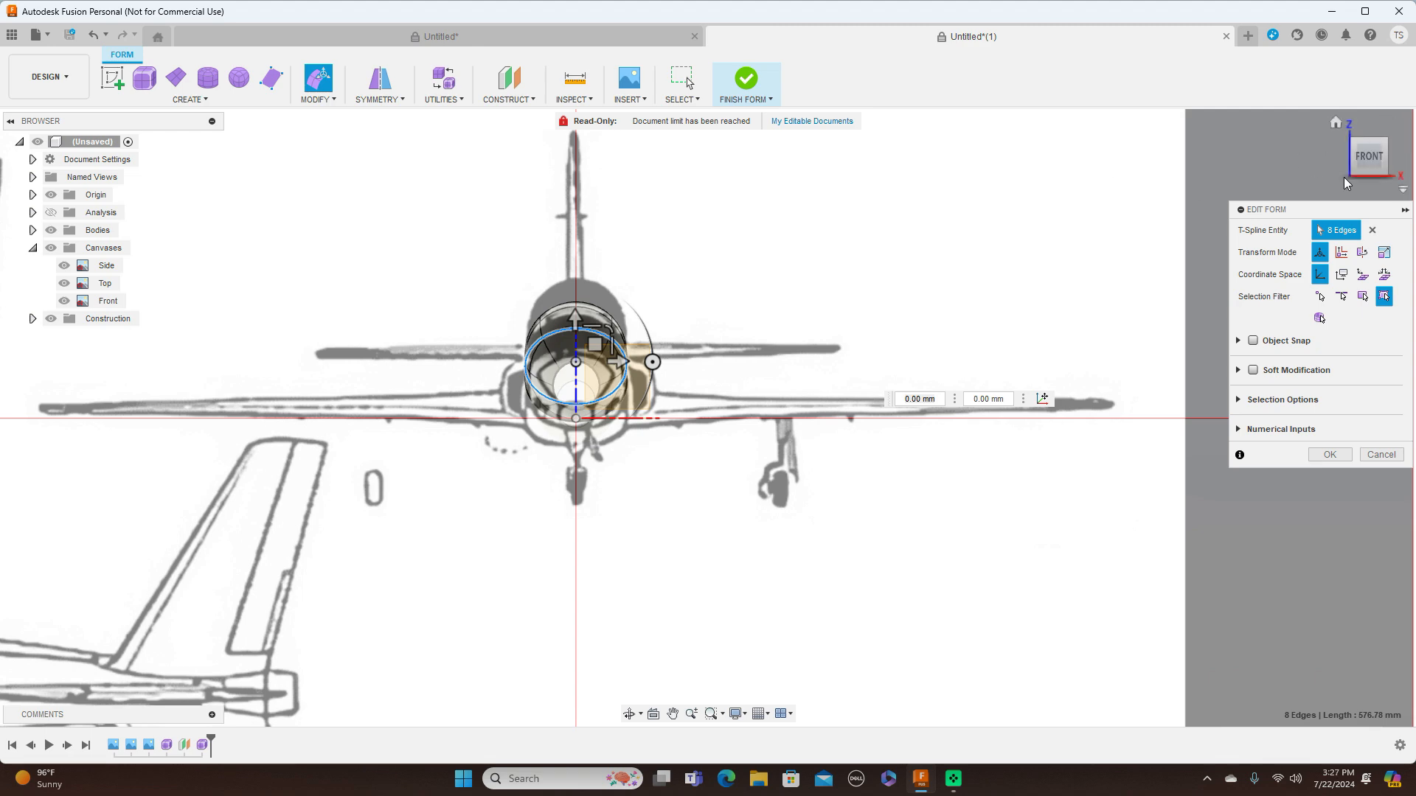
{"action": "left_click", "coordinate": [1399, 158]}
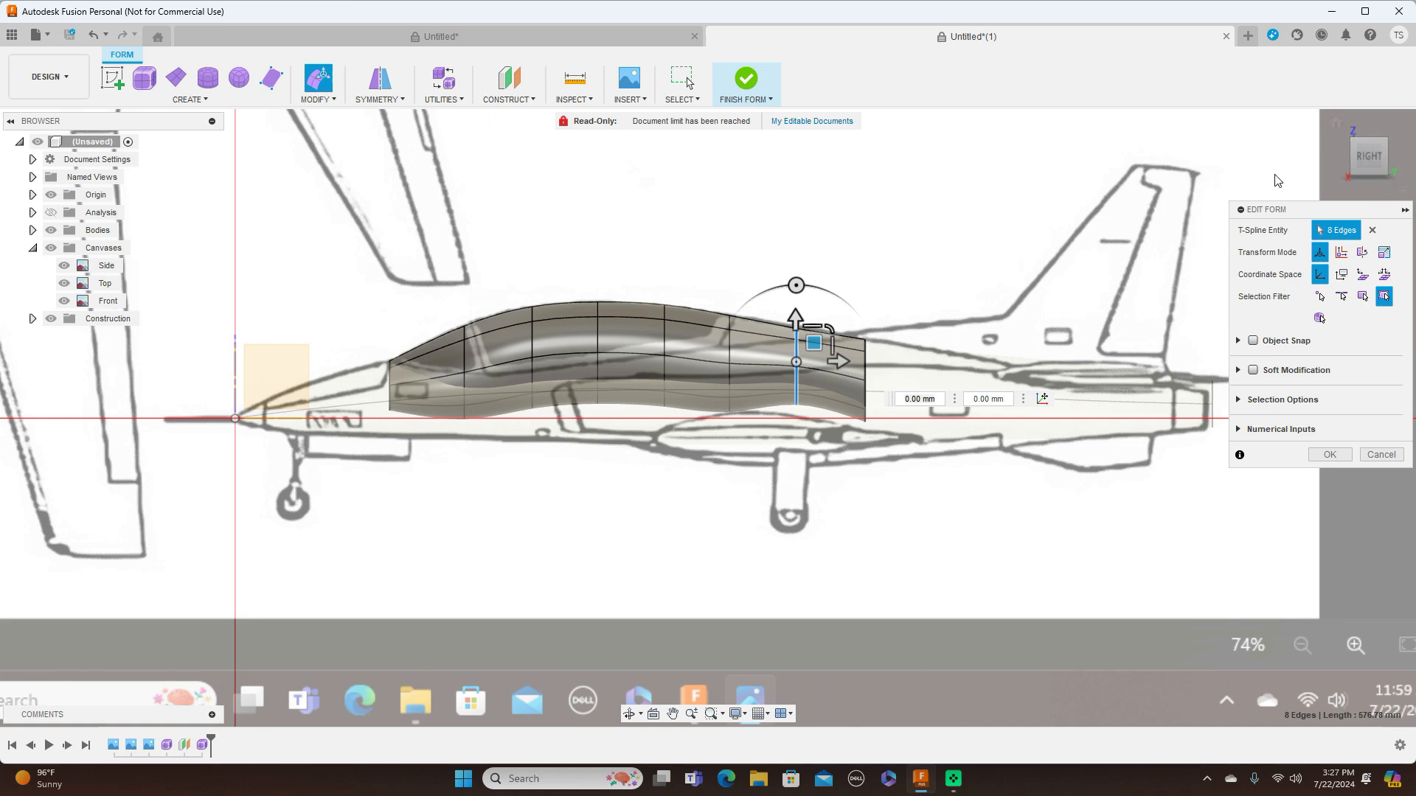
{"action": "left_click", "coordinate": [1331, 160]}
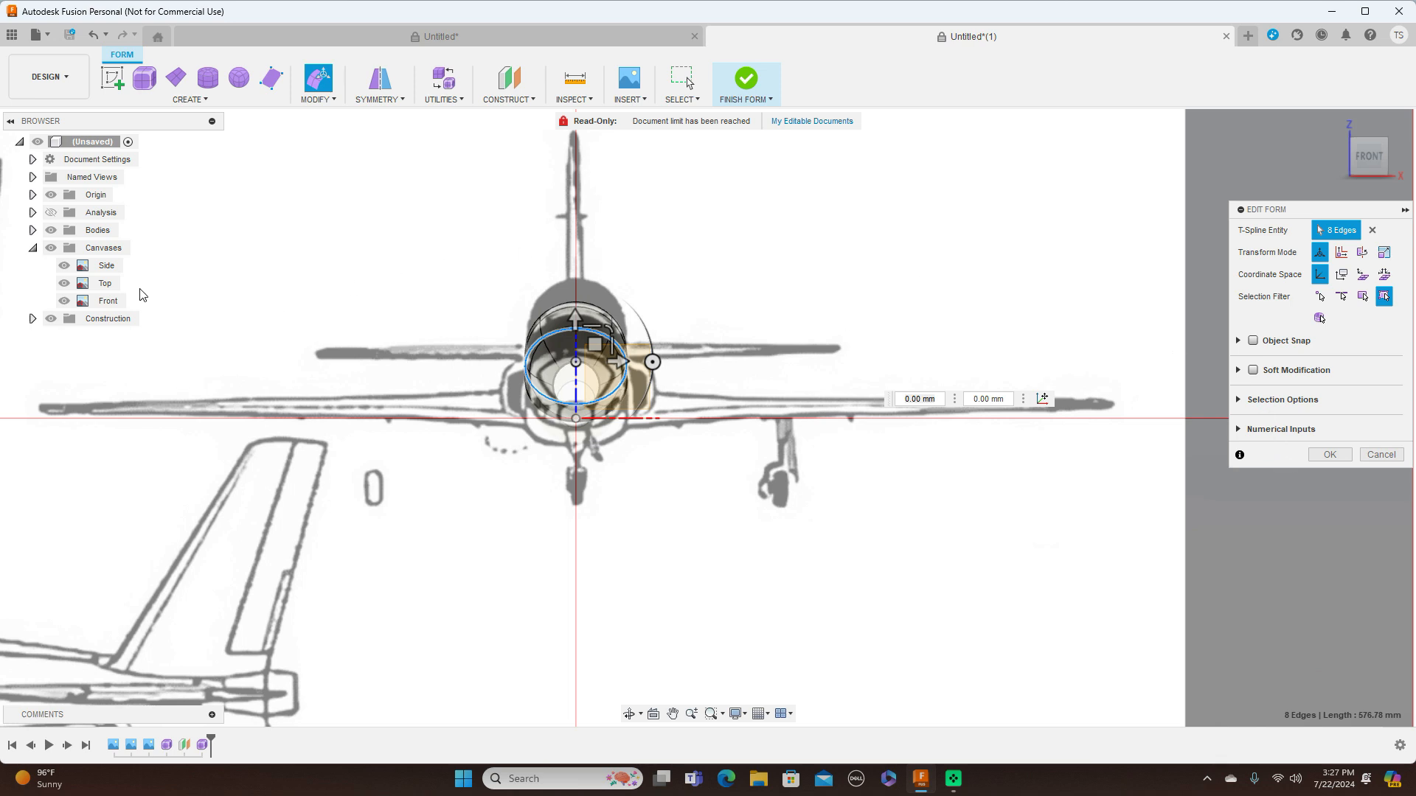
Close the form edit and shift the Front canvas up with an X distance of 10.658 mm
{"action": "left_click", "coordinate": [105, 301]}
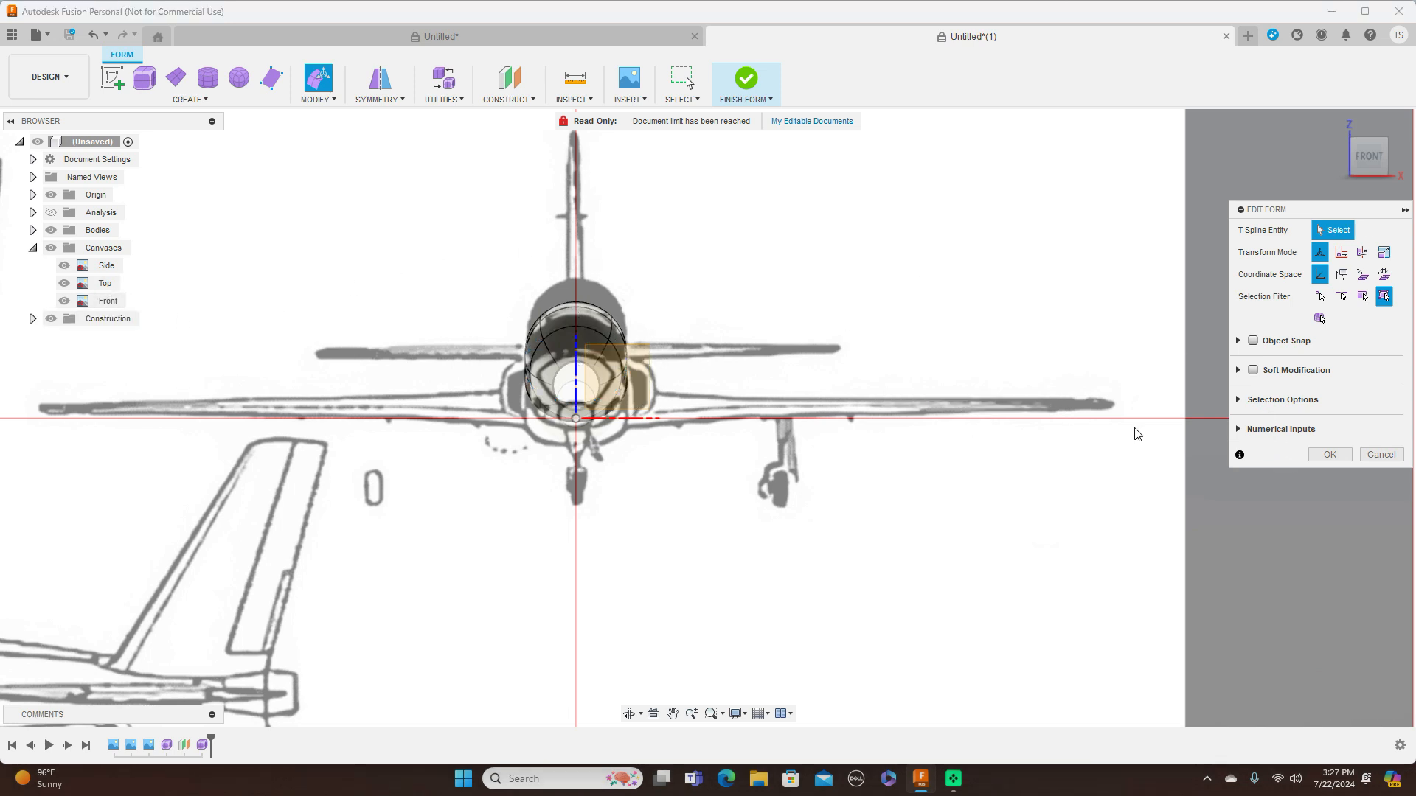
{"action": "left_click", "coordinate": [1327, 455]}
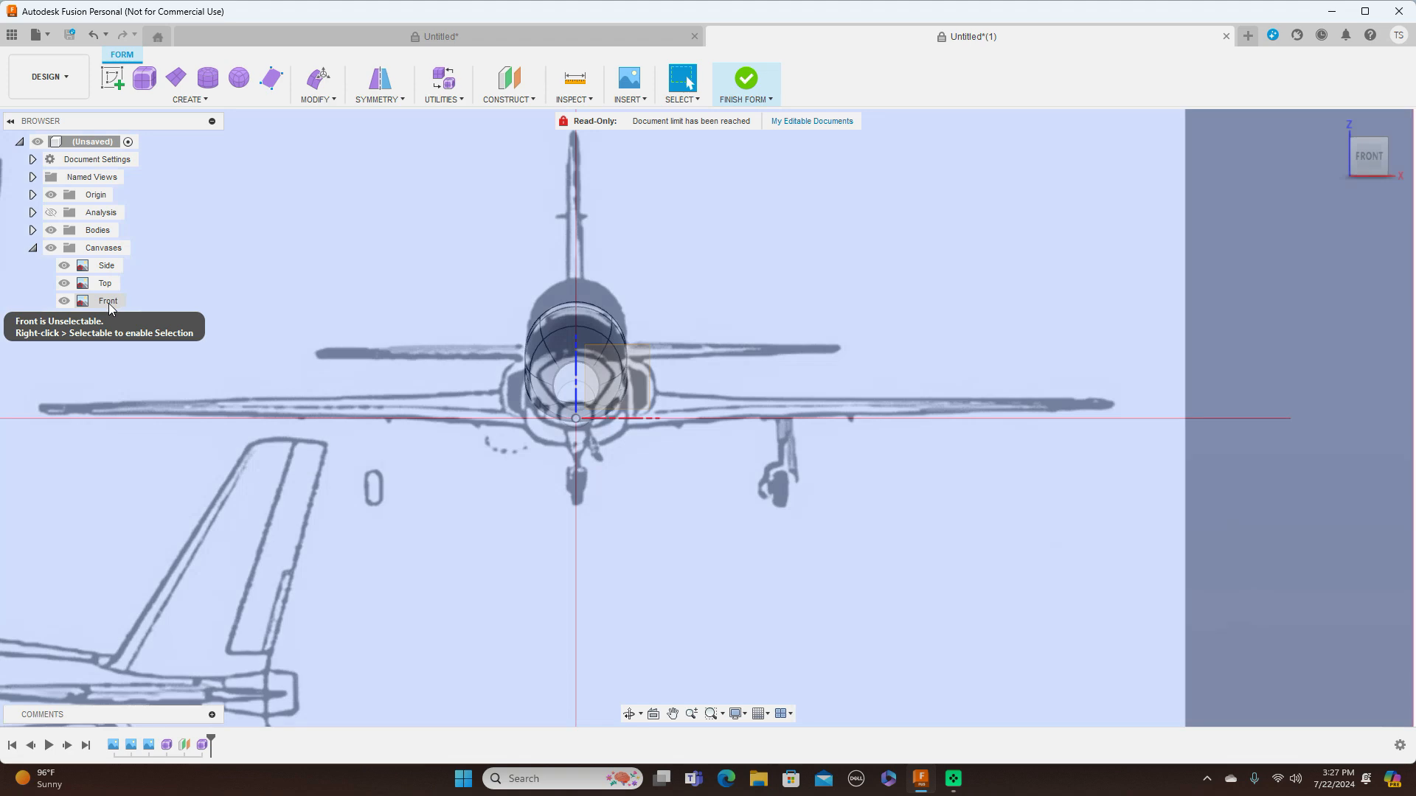
{"action": "left_click", "coordinate": [109, 300]}
{"action": "right_click", "coordinate": [110, 303]}
{"action": "left_click", "coordinate": [137, 353]}
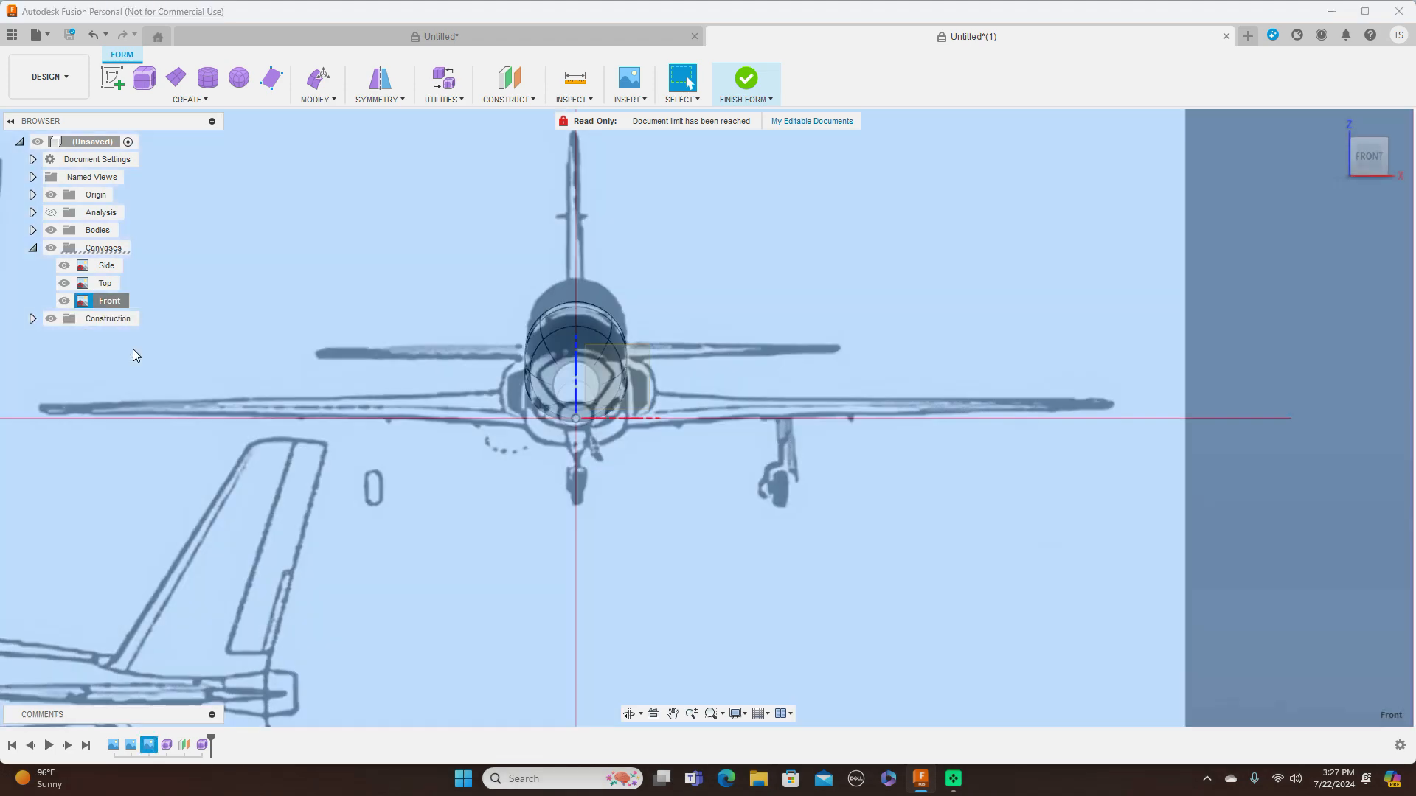
{"action": "scroll", "coordinate": [745, 376], "scroll_direction": "down", "scroll_amount": 5}
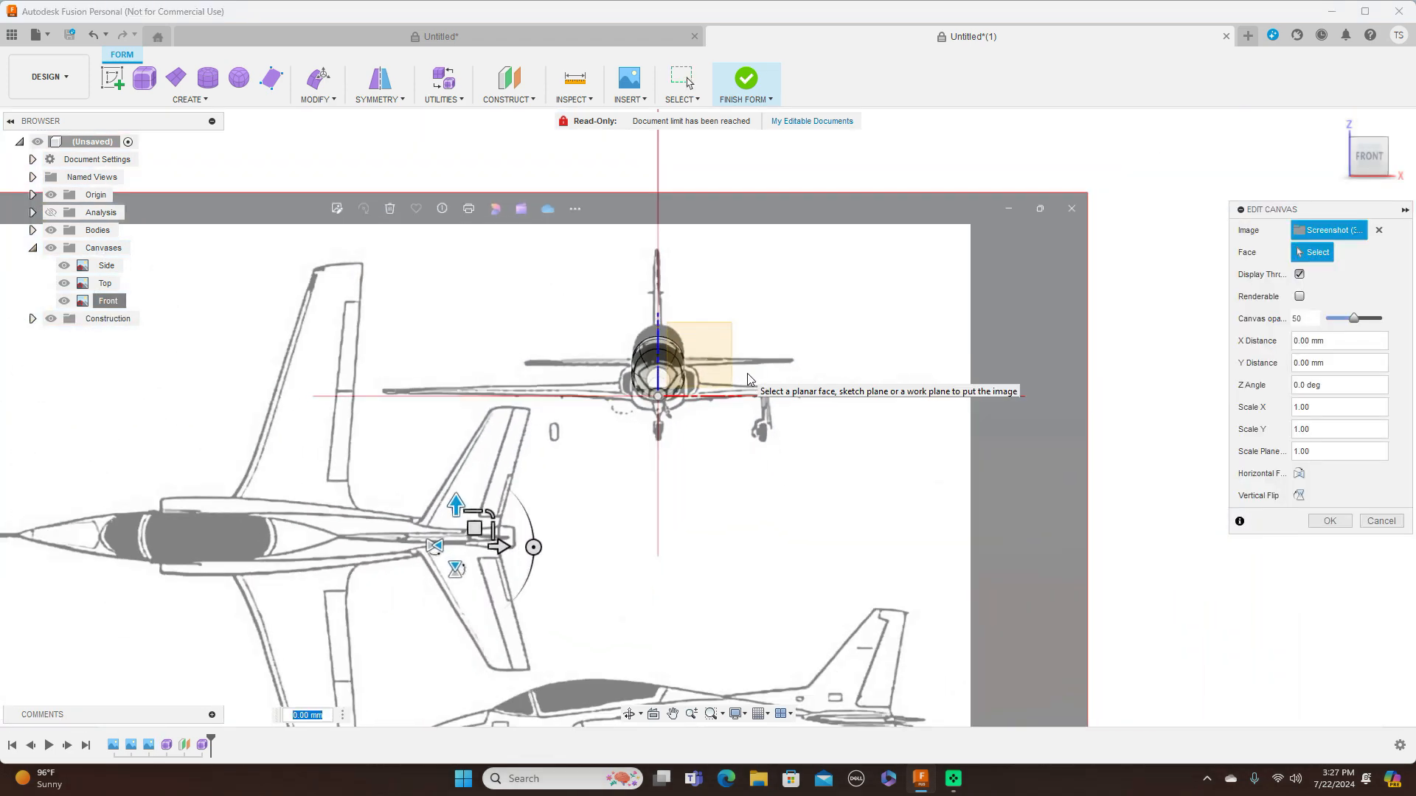
{"action": "scroll", "coordinate": [554, 520], "scroll_direction": "up", "scroll_amount": 1}
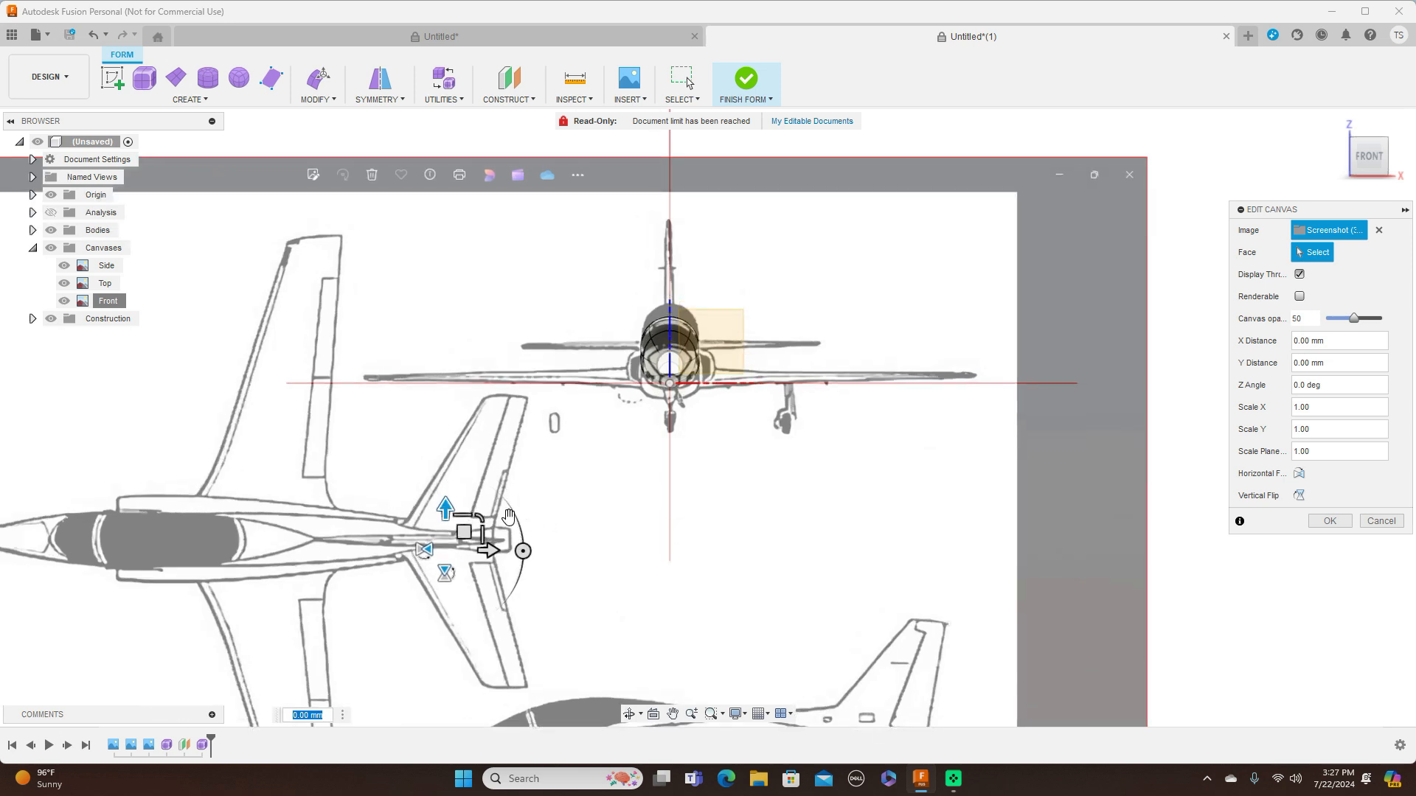
{"action": "left_click_drag", "start_coordinate": [459, 534], "coordinate": [459, 533]}
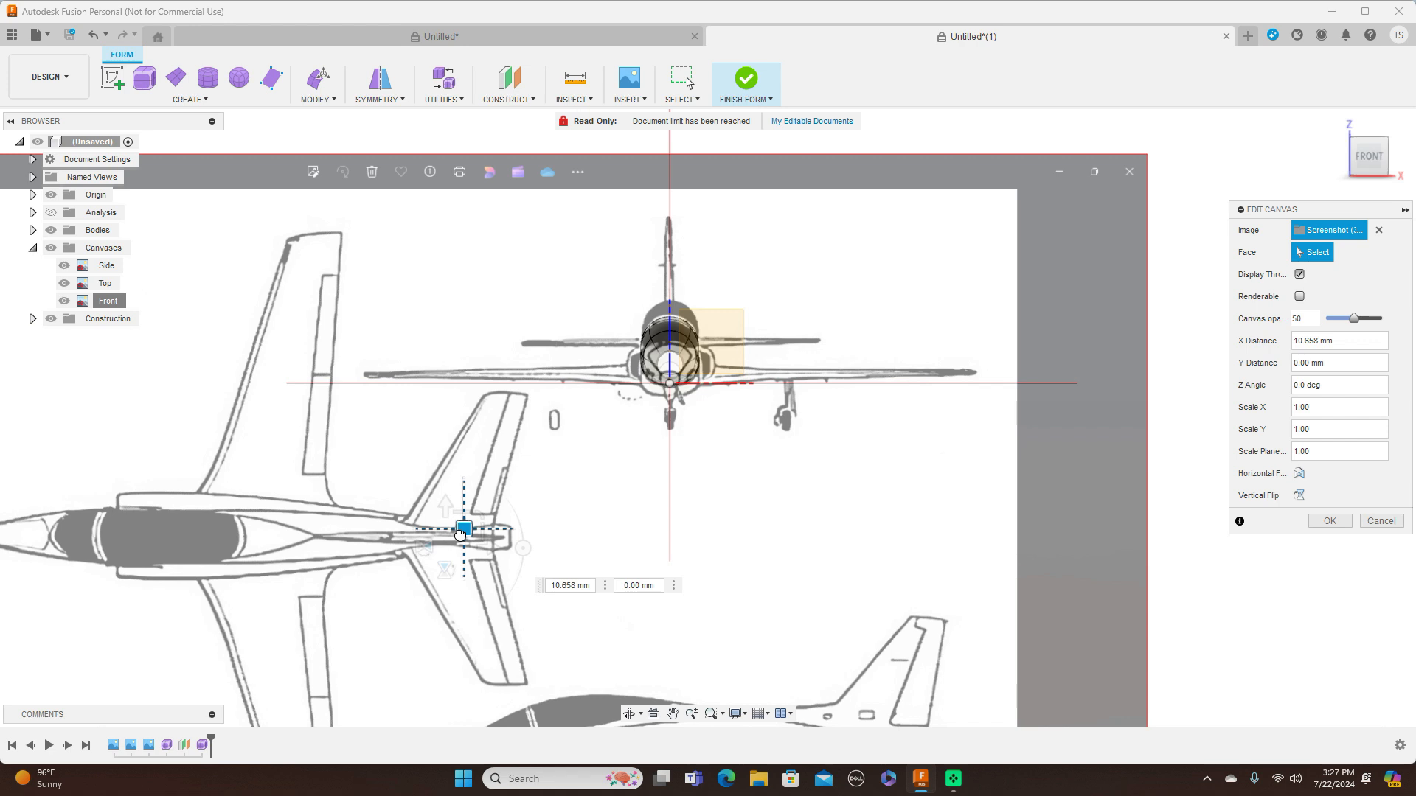
{"action": "left_click_drag", "start_coordinate": [459, 534], "coordinate": [459, 533]}
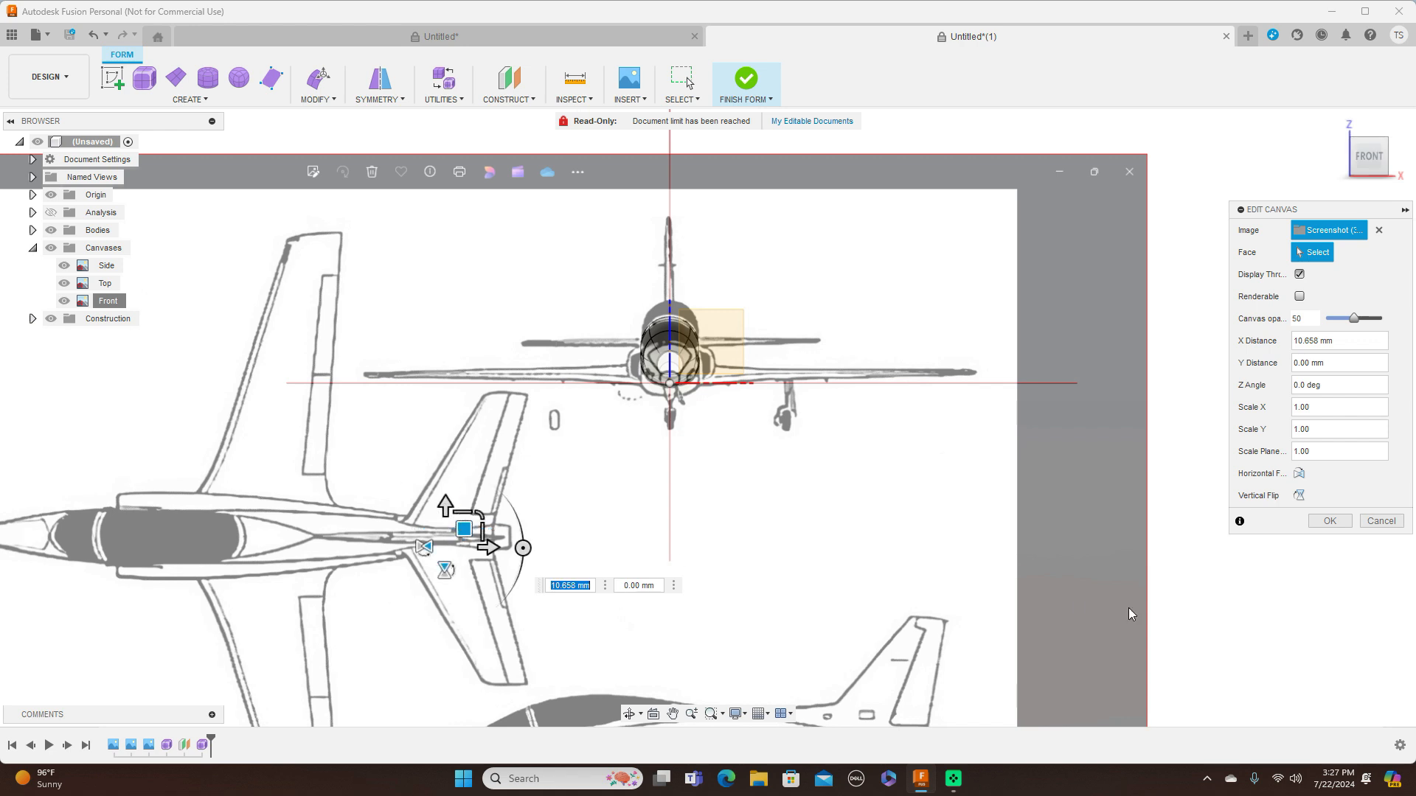
{"action": "left_click", "coordinate": [1327, 521]}
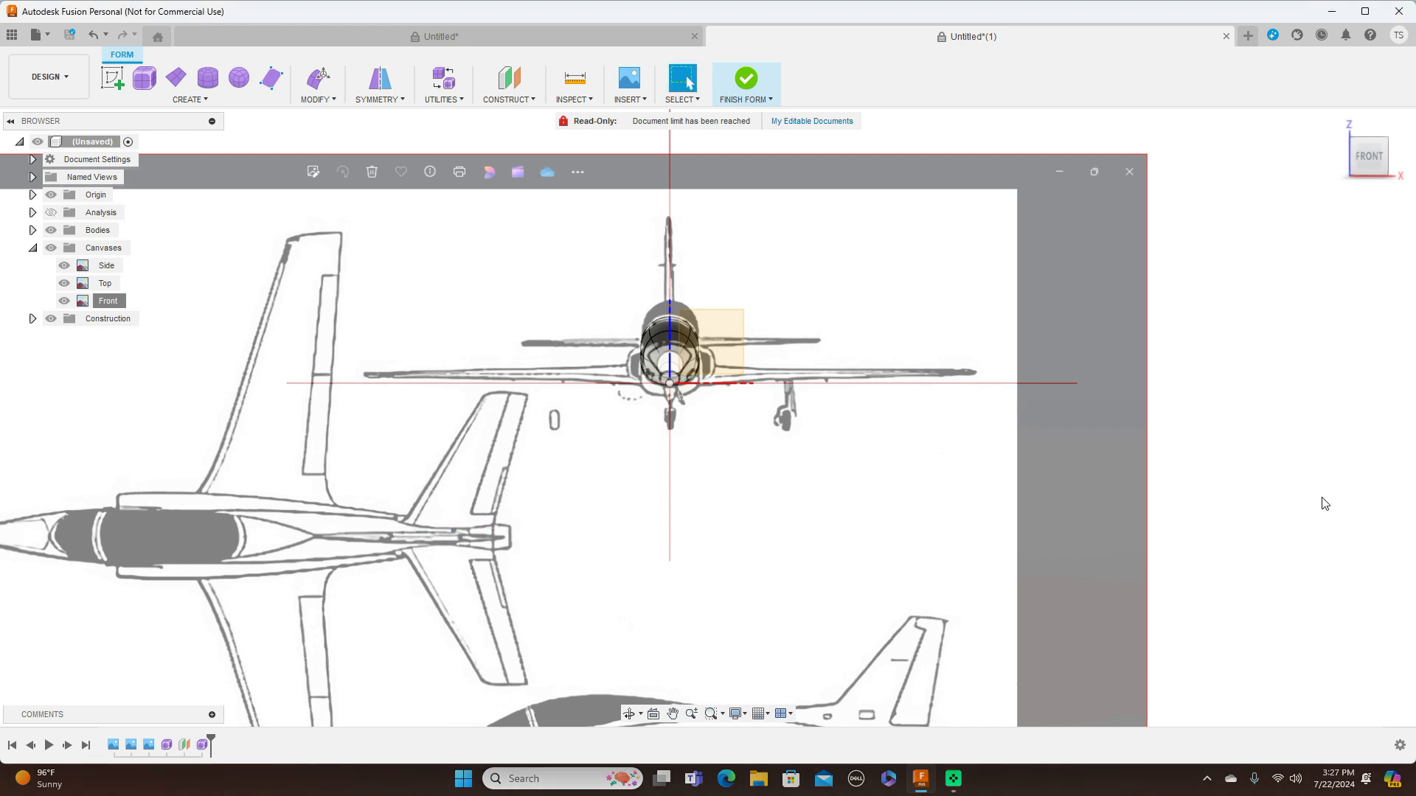
Finish the form and inspect the canopy and fuselage from the right view, hiding the canvases temporarily
{"action": "left_click", "coordinate": [1401, 162]}
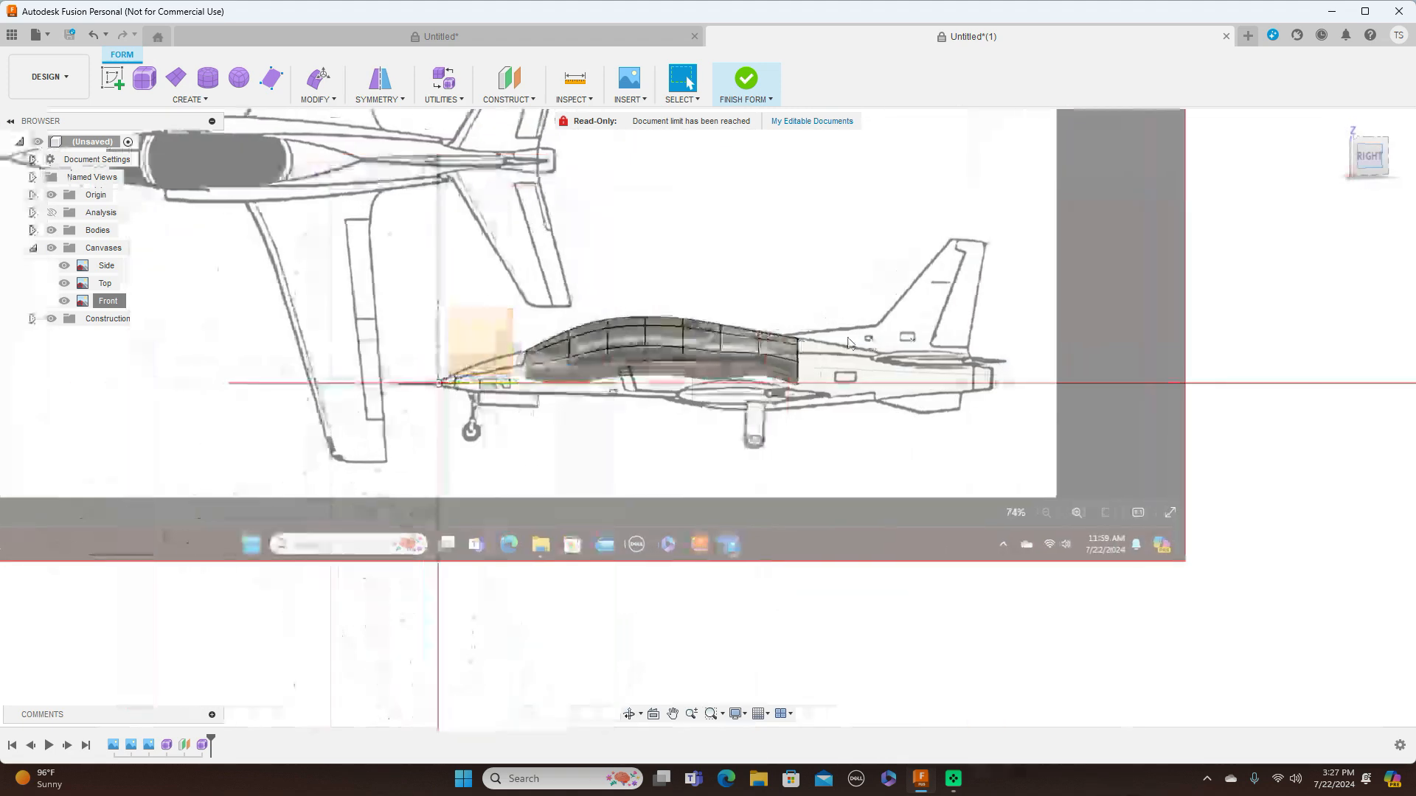
{"action": "scroll", "coordinate": [854, 333], "scroll_direction": "up", "scroll_amount": 3}
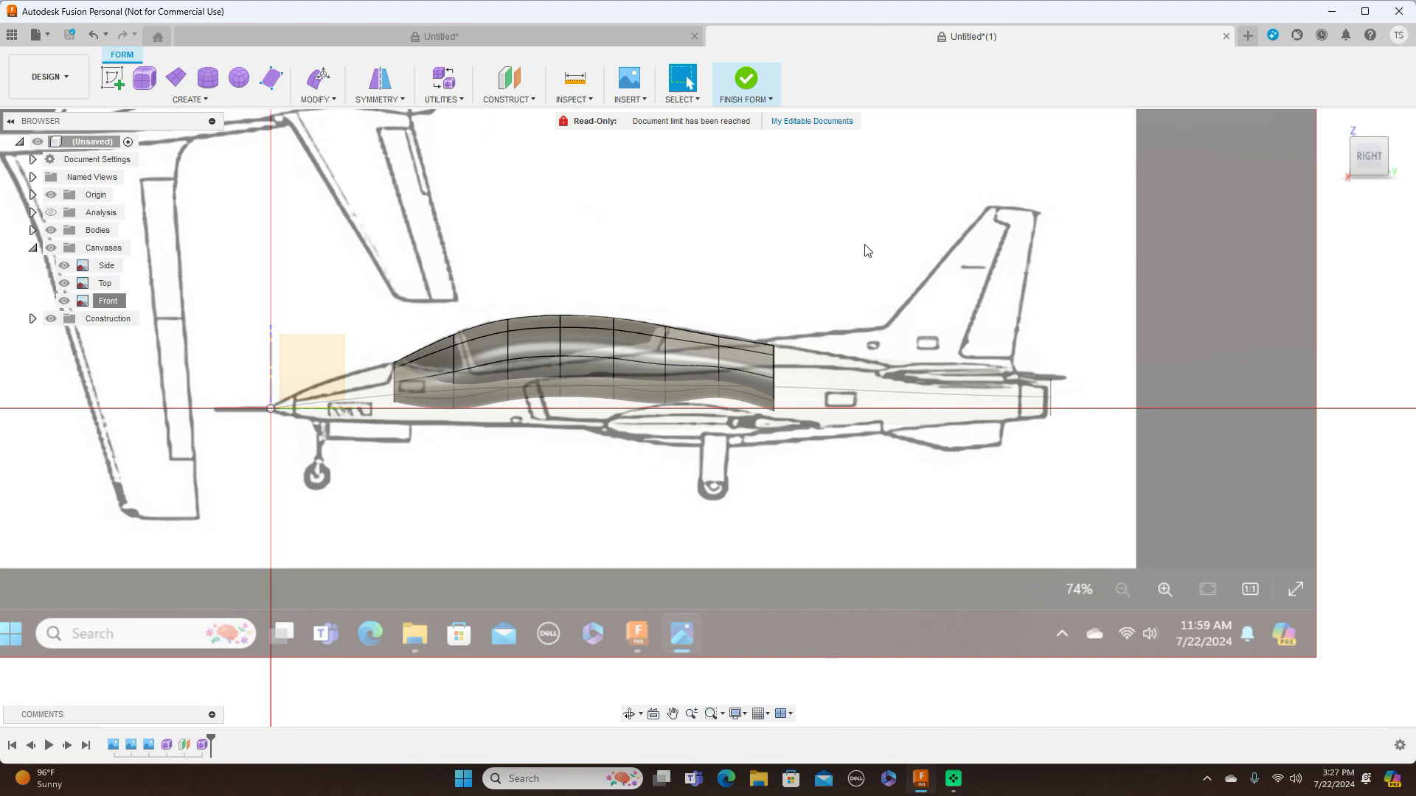
{"action": "left_click", "coordinate": [771, 99]}
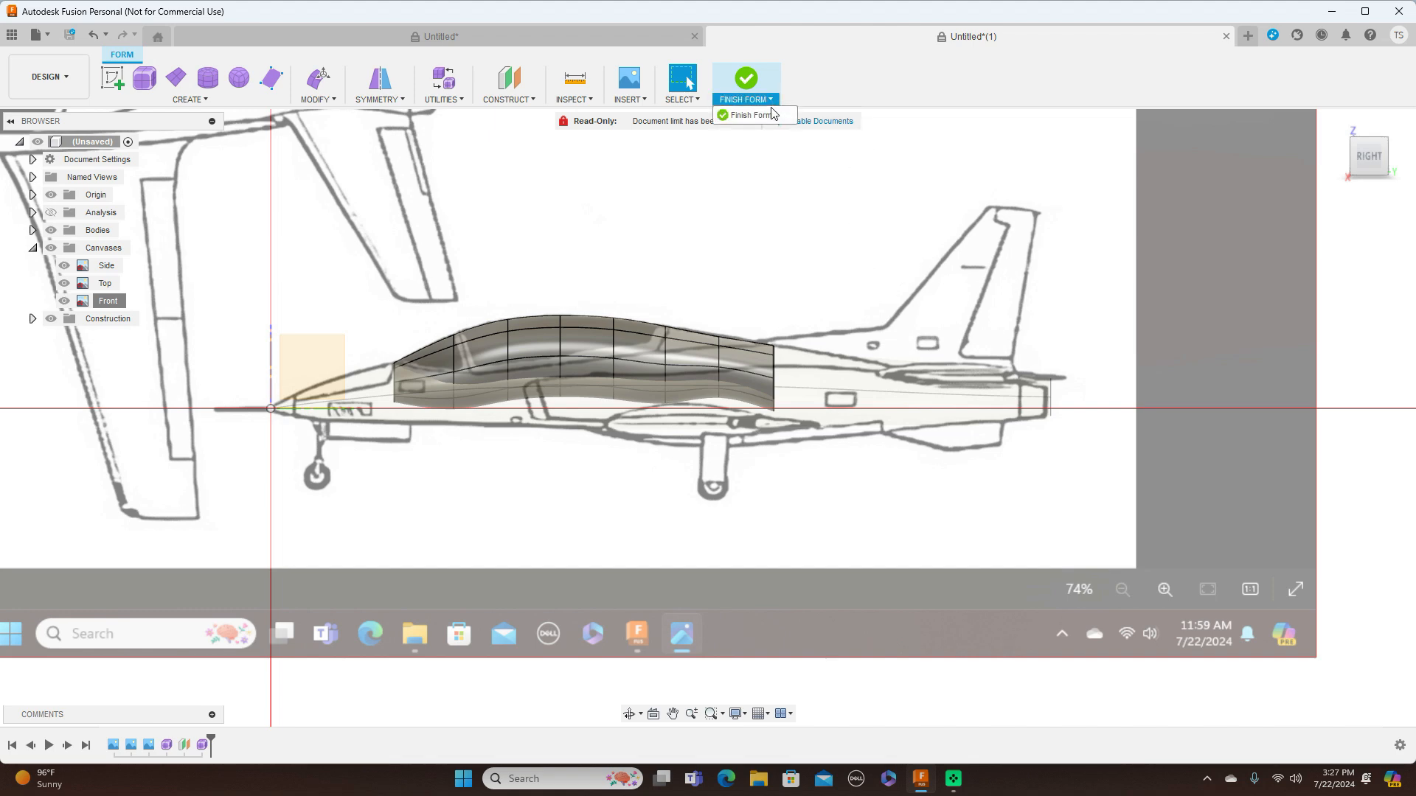
{"action": "left_click", "coordinate": [771, 128]}
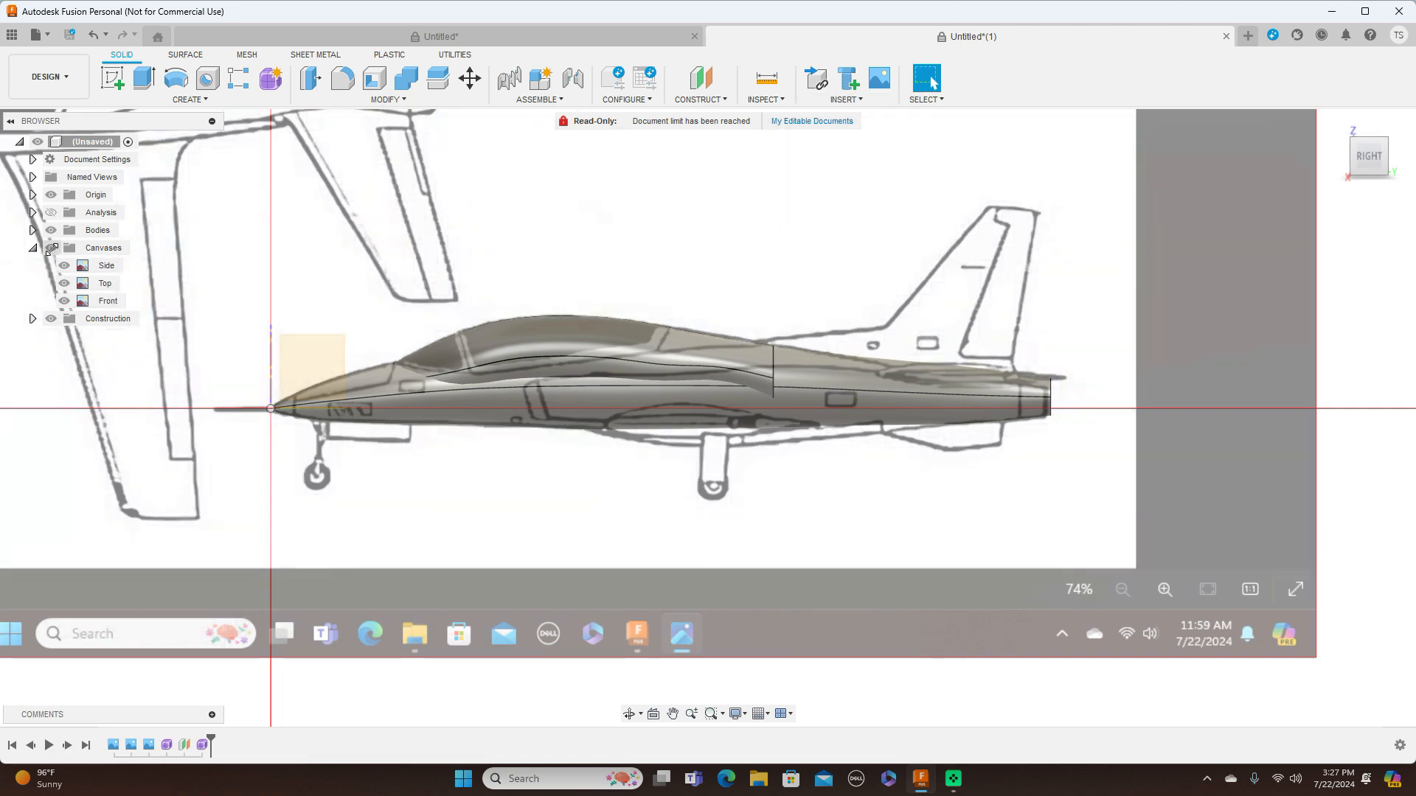
{"action": "left_click", "coordinate": [51, 248]}
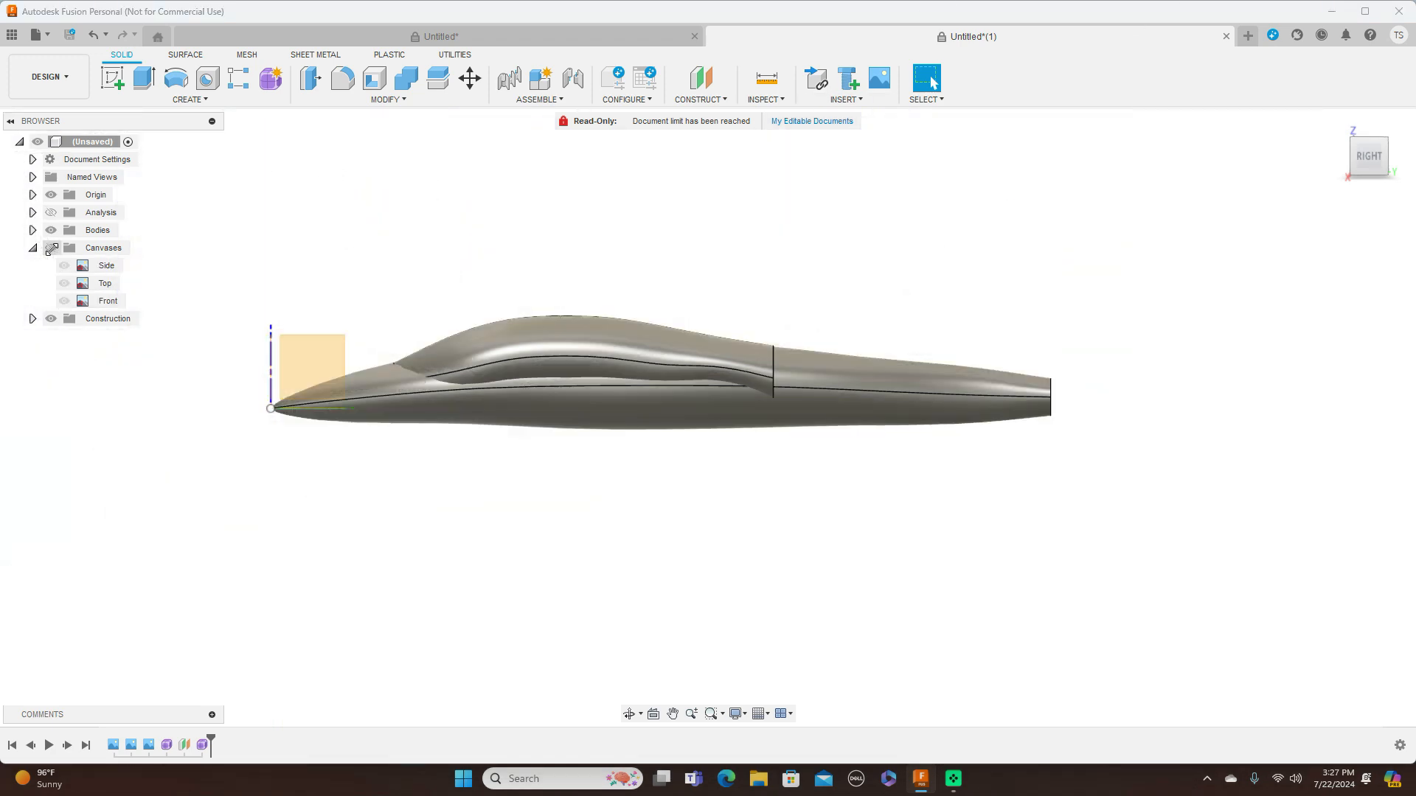
{"action": "left_click", "coordinate": [51, 248]}
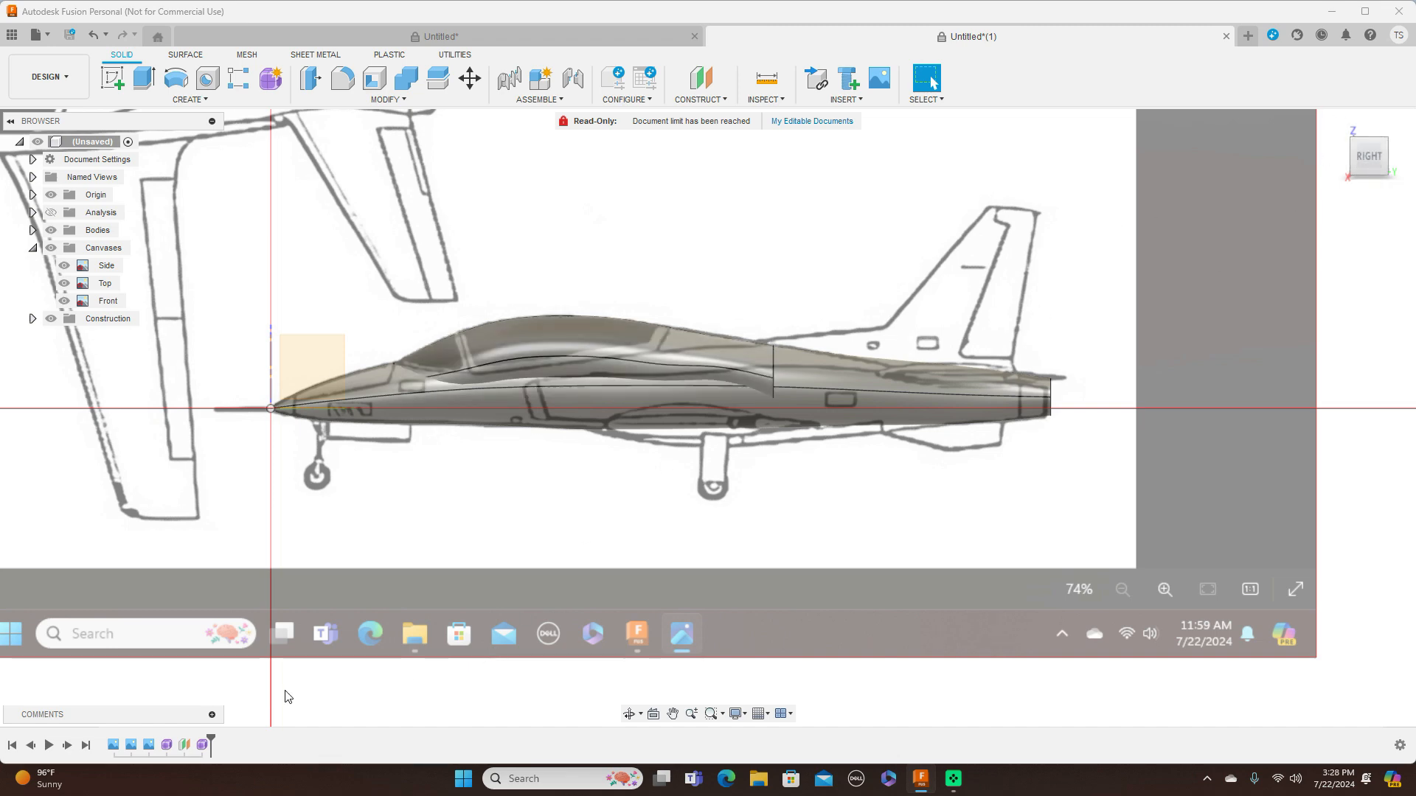
Reopen the canopy form for editing and view it from the top against the Top canvas
{"action": "right_click", "coordinate": [202, 744]}
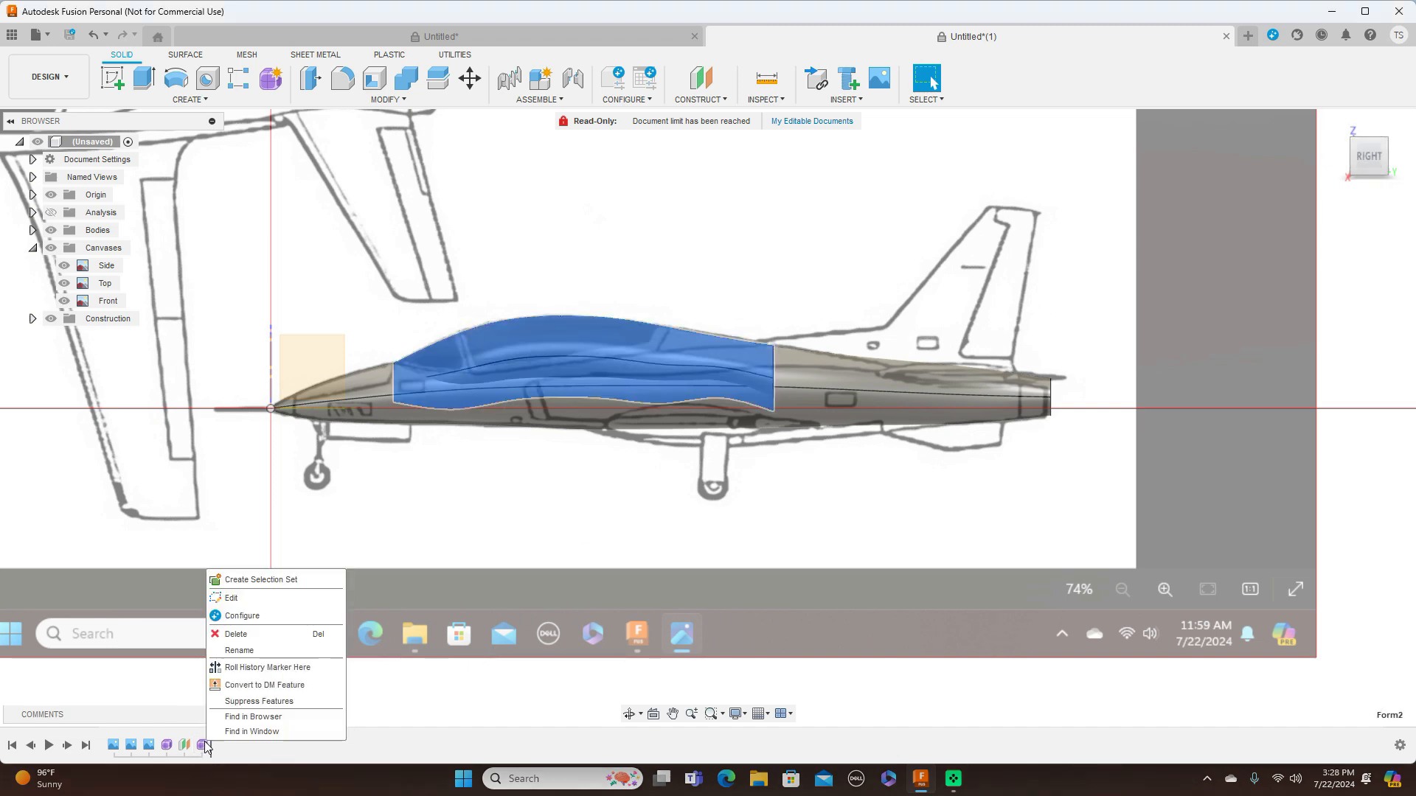
{"action": "left_click", "coordinate": [265, 595]}
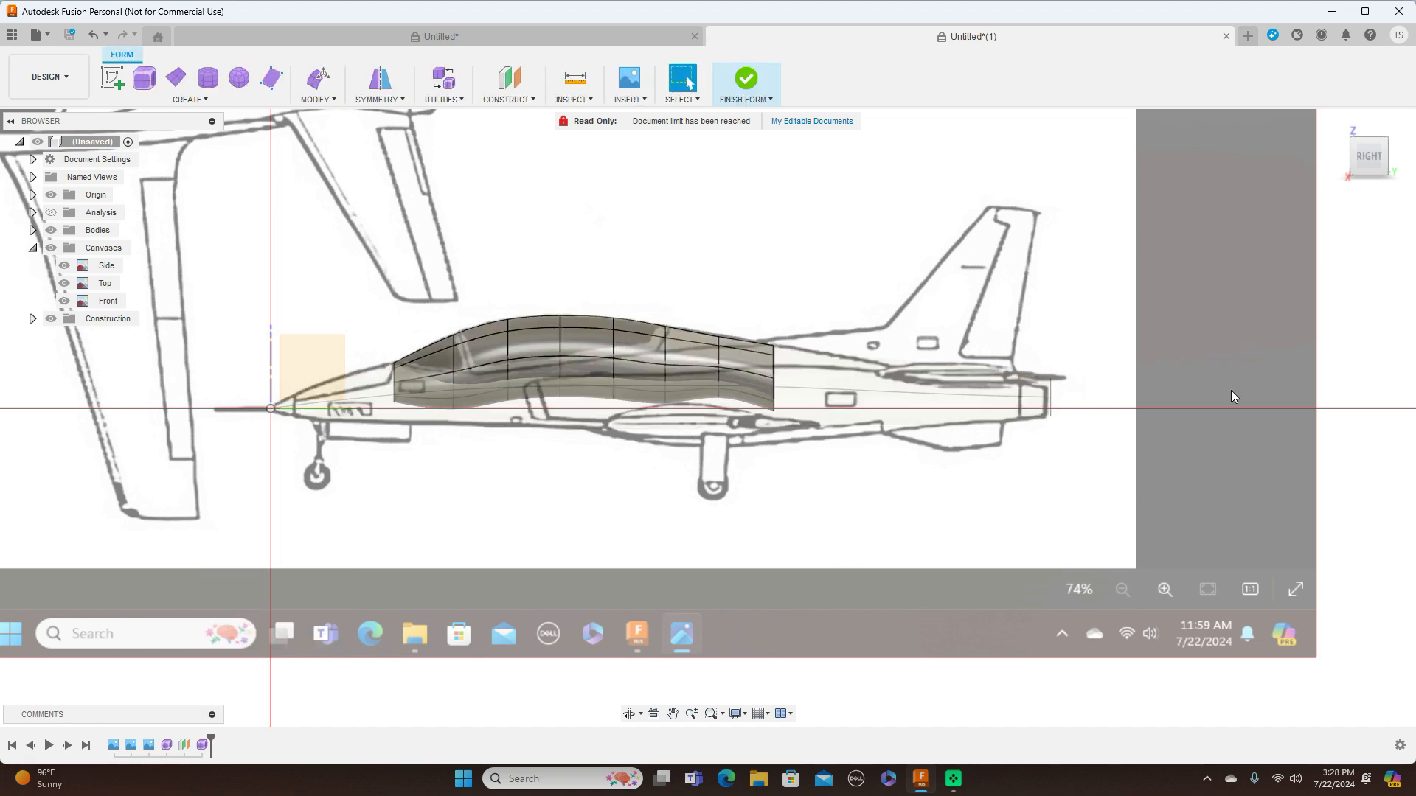
{"action": "left_click", "coordinate": [1370, 132]}
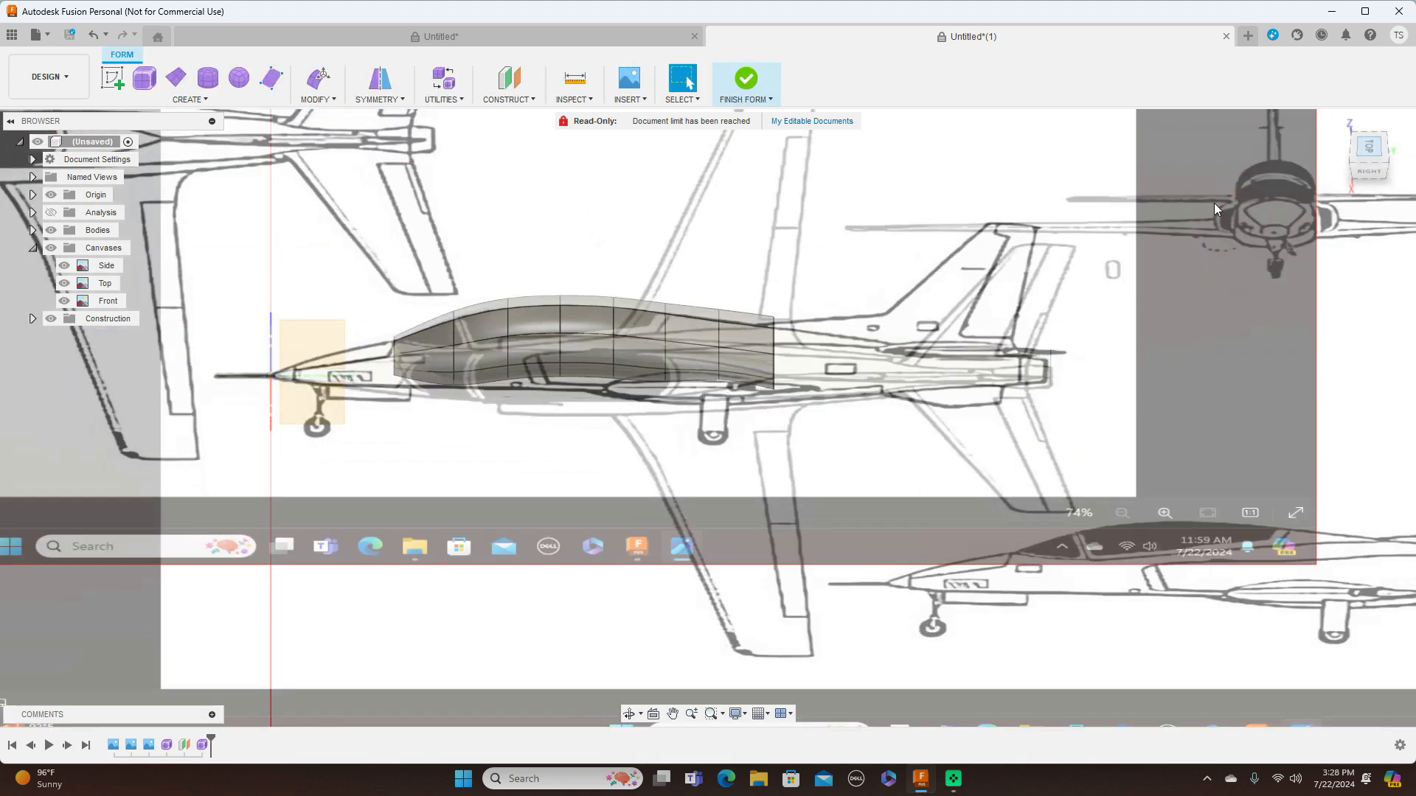
{"action": "scroll", "coordinate": [879, 391], "scroll_direction": "down", "scroll_amount": 2}
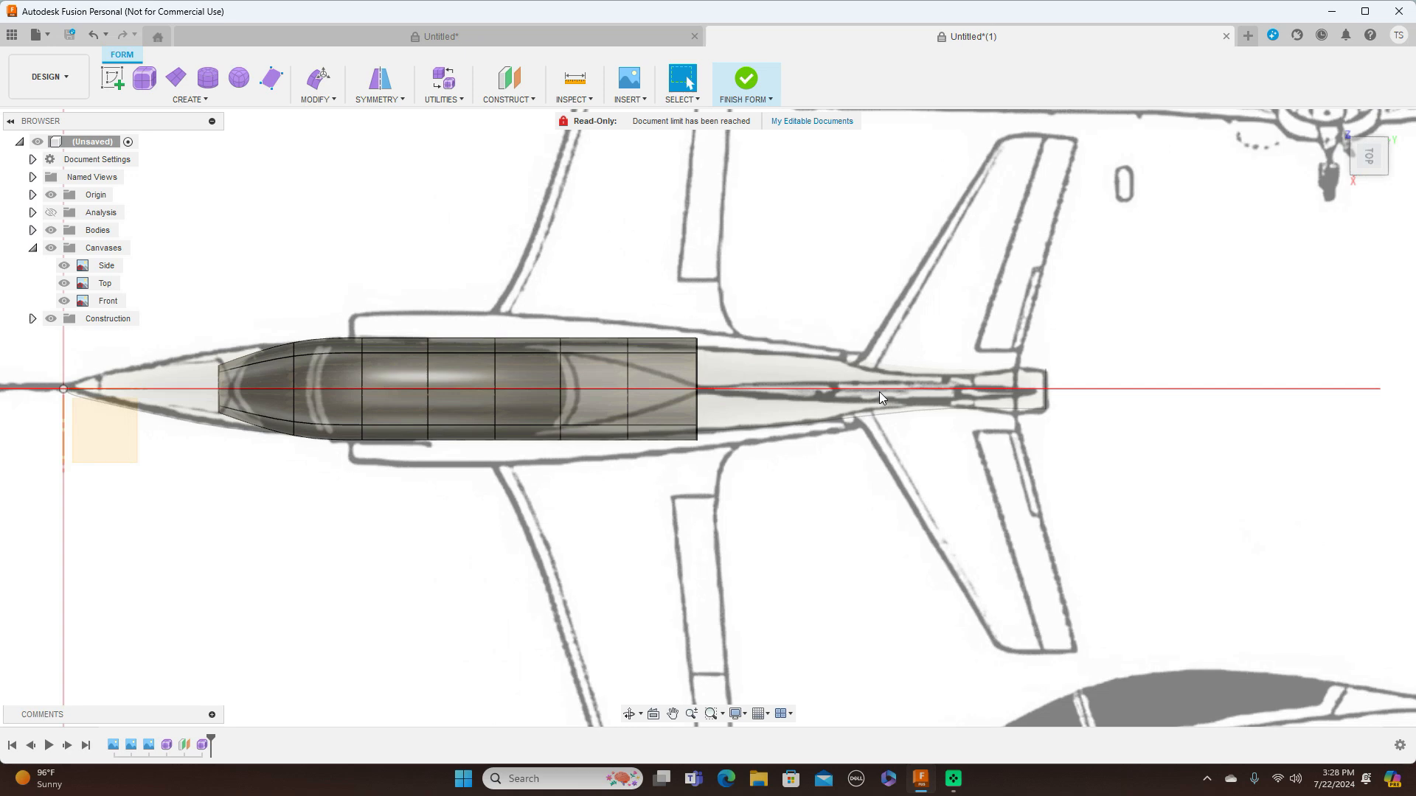
Scale the canopy form's rear-end edge loop to about 0.405 in the XY plane to match the Top canvas
{"action": "double_click", "coordinate": [695, 374]}
{"action": "right_click", "coordinate": [696, 372]}
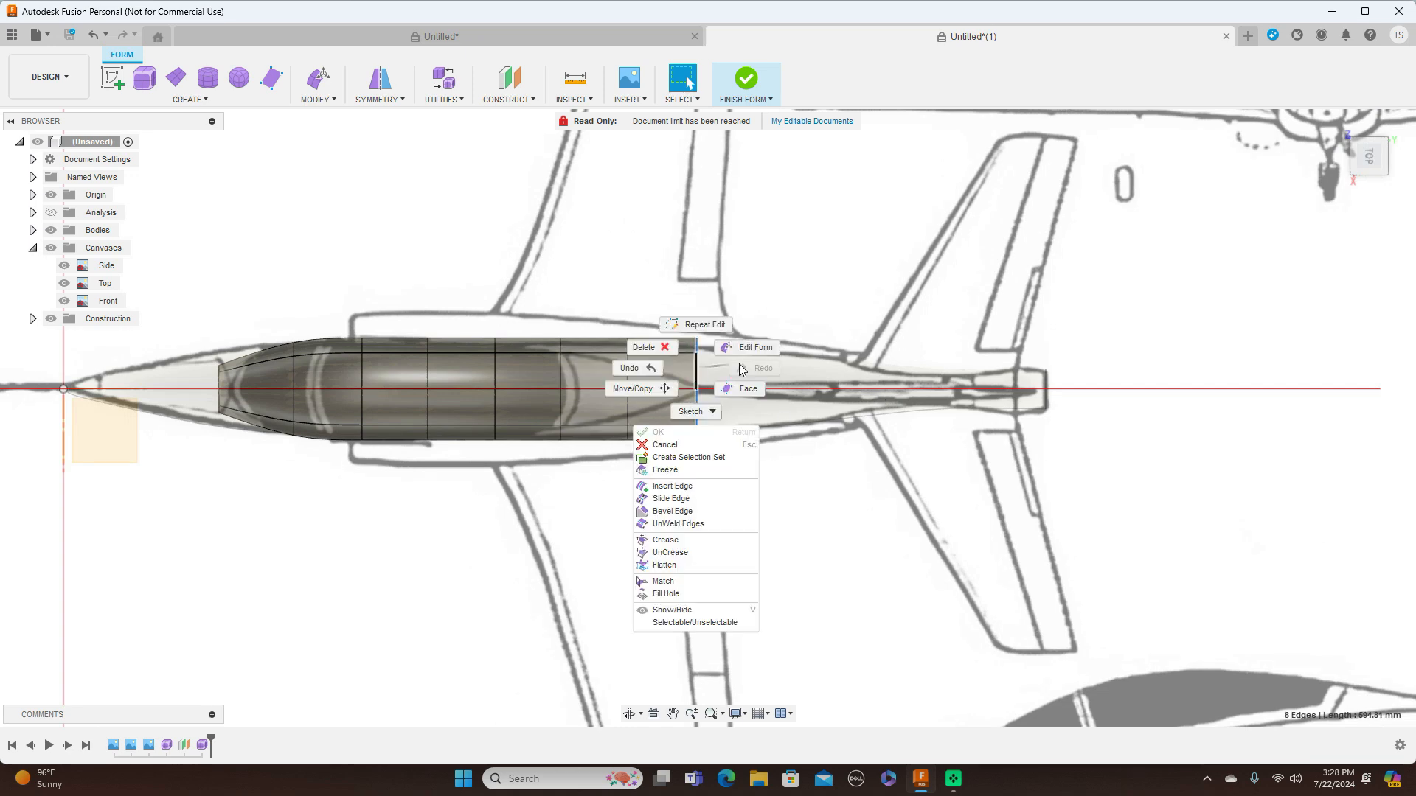
{"action": "left_click", "coordinate": [750, 350]}
{"action": "left_click_drag", "start_coordinate": [731, 422], "coordinate": [725, 388]}
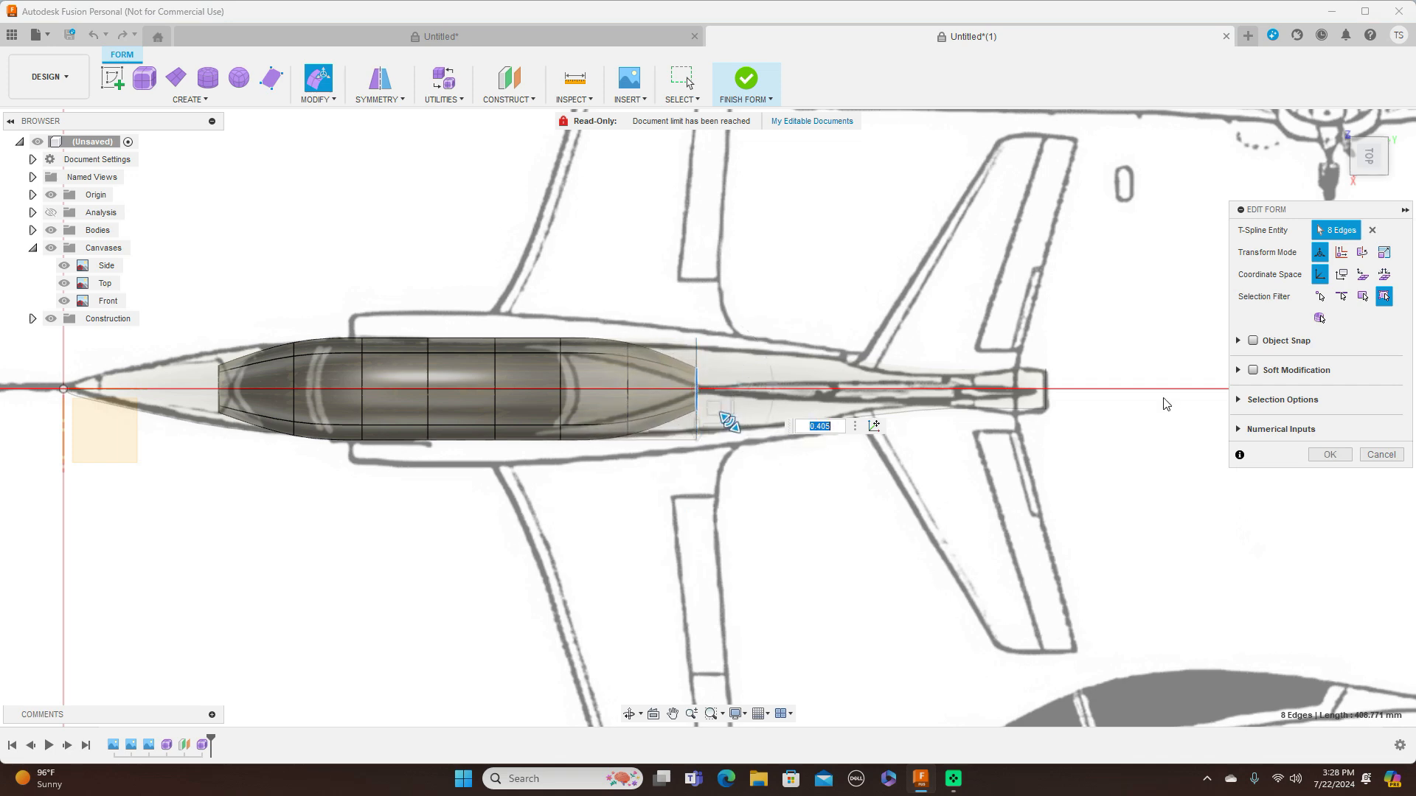
{"action": "left_click", "coordinate": [1371, 185]}
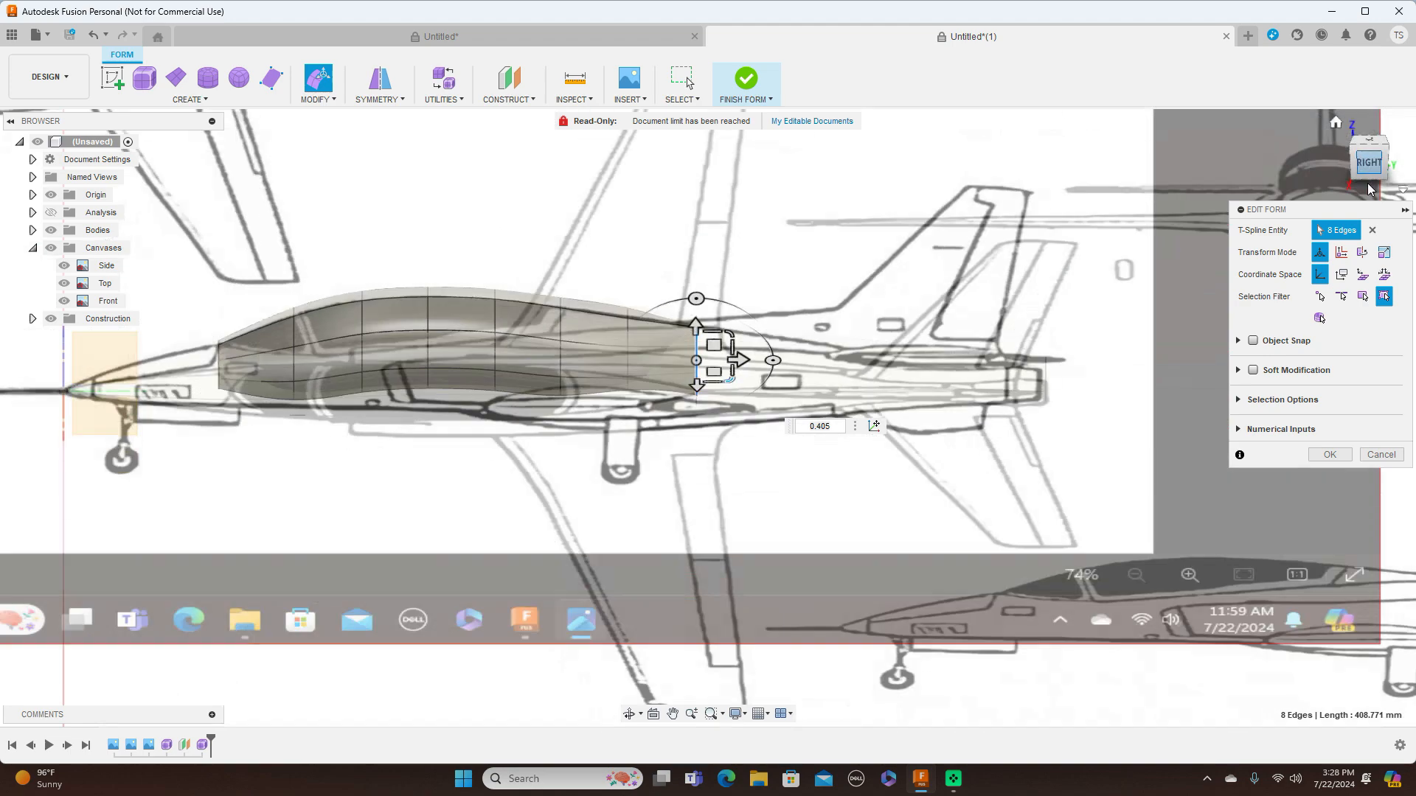
{"action": "left_click", "coordinate": [1370, 134]}
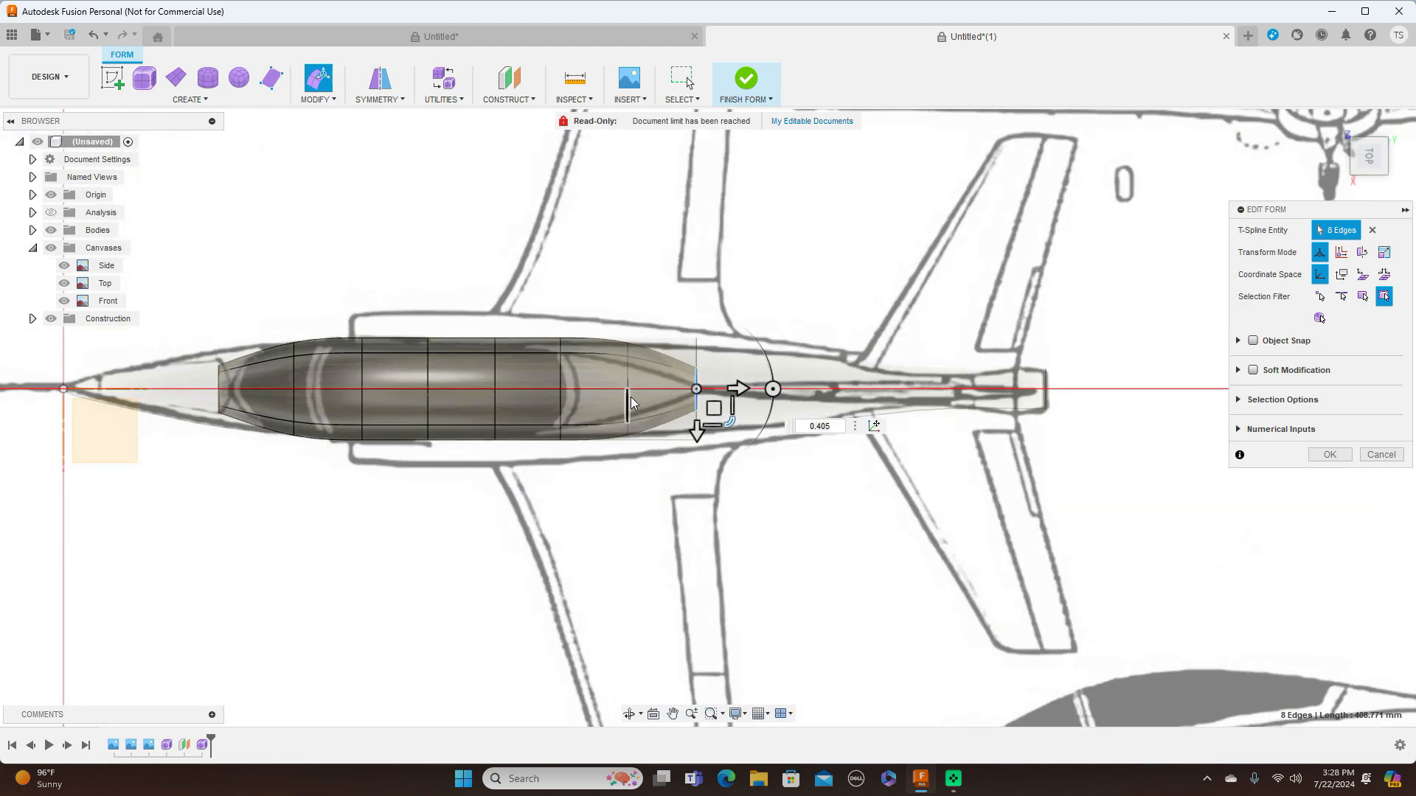
Narrow the next three edge loops ahead of the canopy's rear end to follow the outline on the Top canvas
{"action": "double_click", "coordinate": [630, 397]}
{"action": "left_click_drag", "start_coordinate": [661, 427], "coordinate": [661, 398]}
{"action": "double_click", "coordinate": [562, 365]}
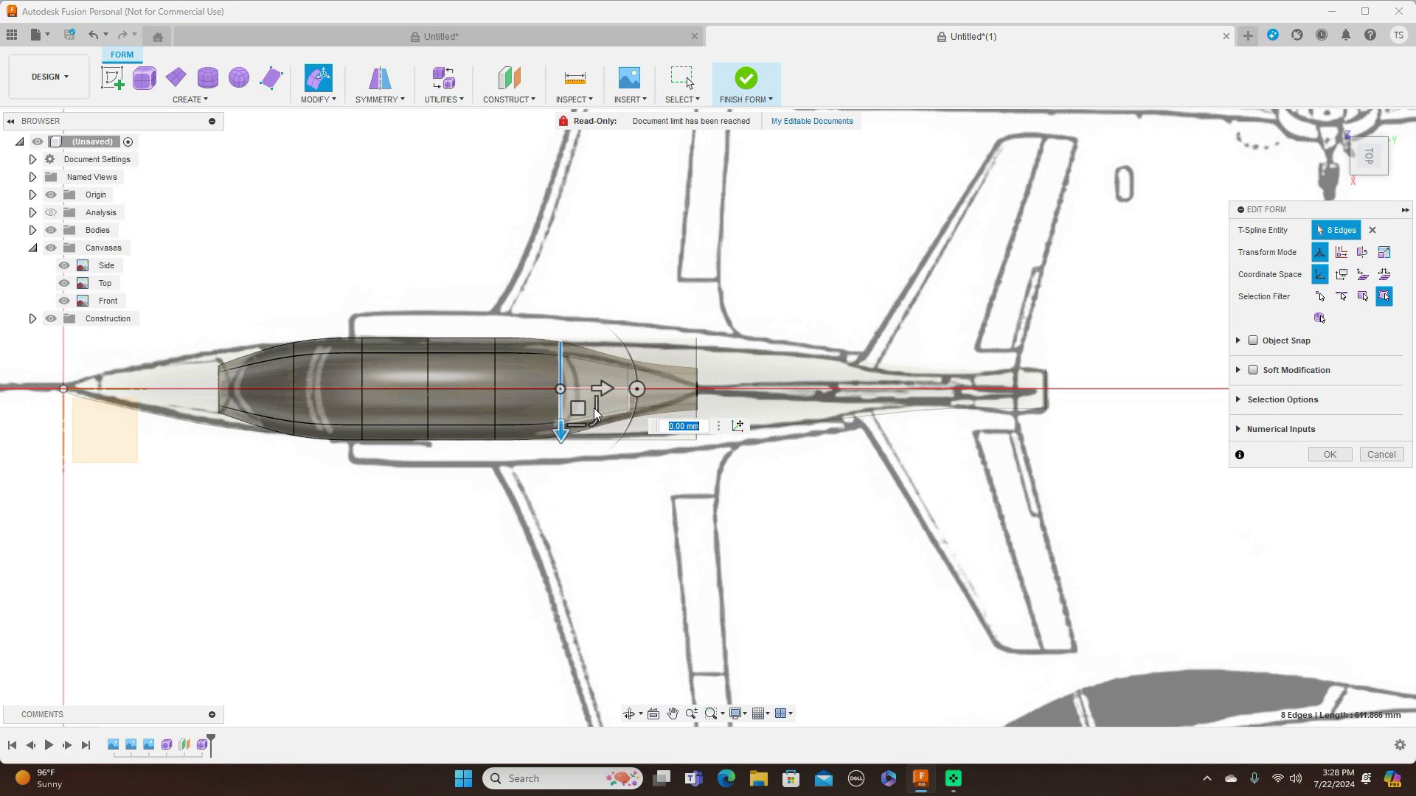
{"action": "left_click_drag", "start_coordinate": [598, 431], "coordinate": [591, 417]}
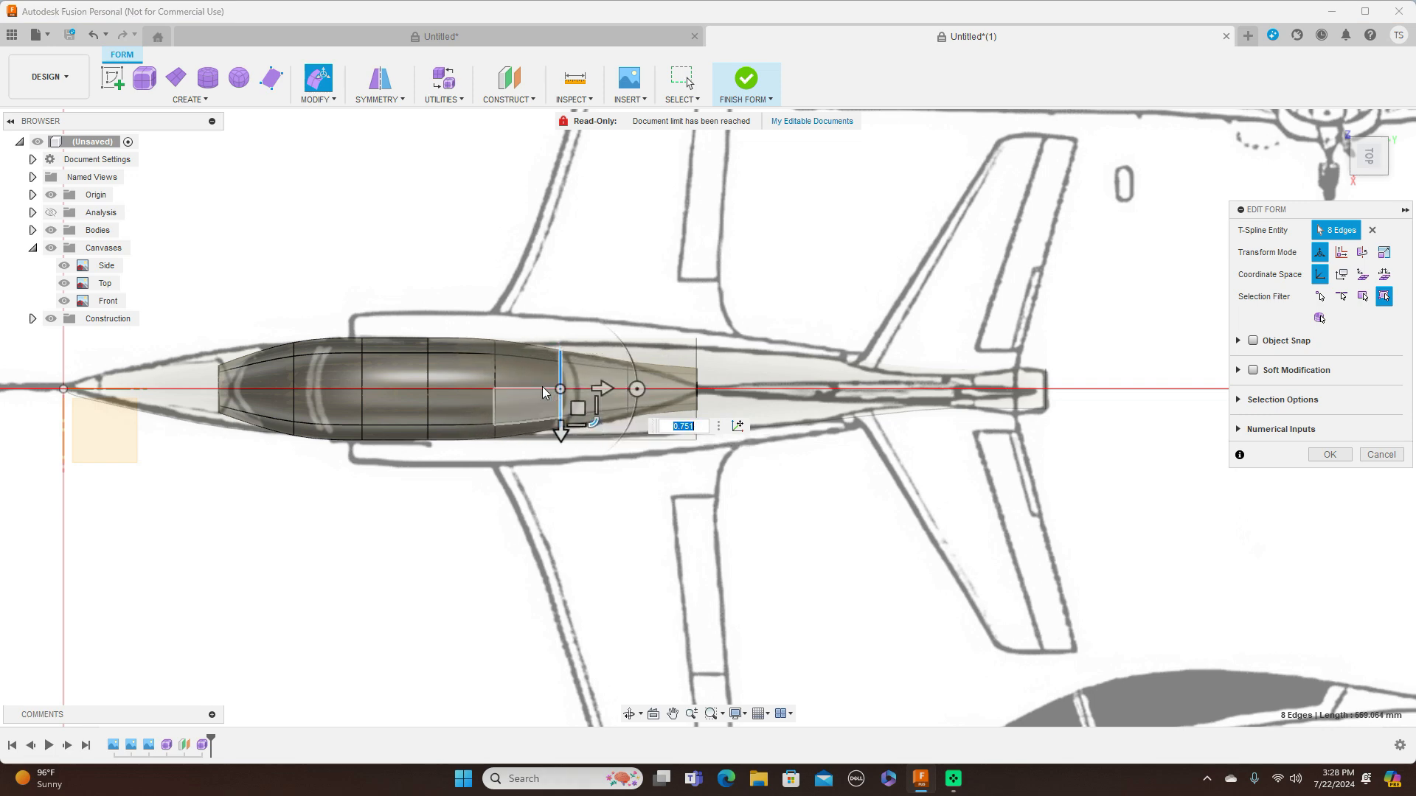
{"action": "double_click", "coordinate": [496, 380]}
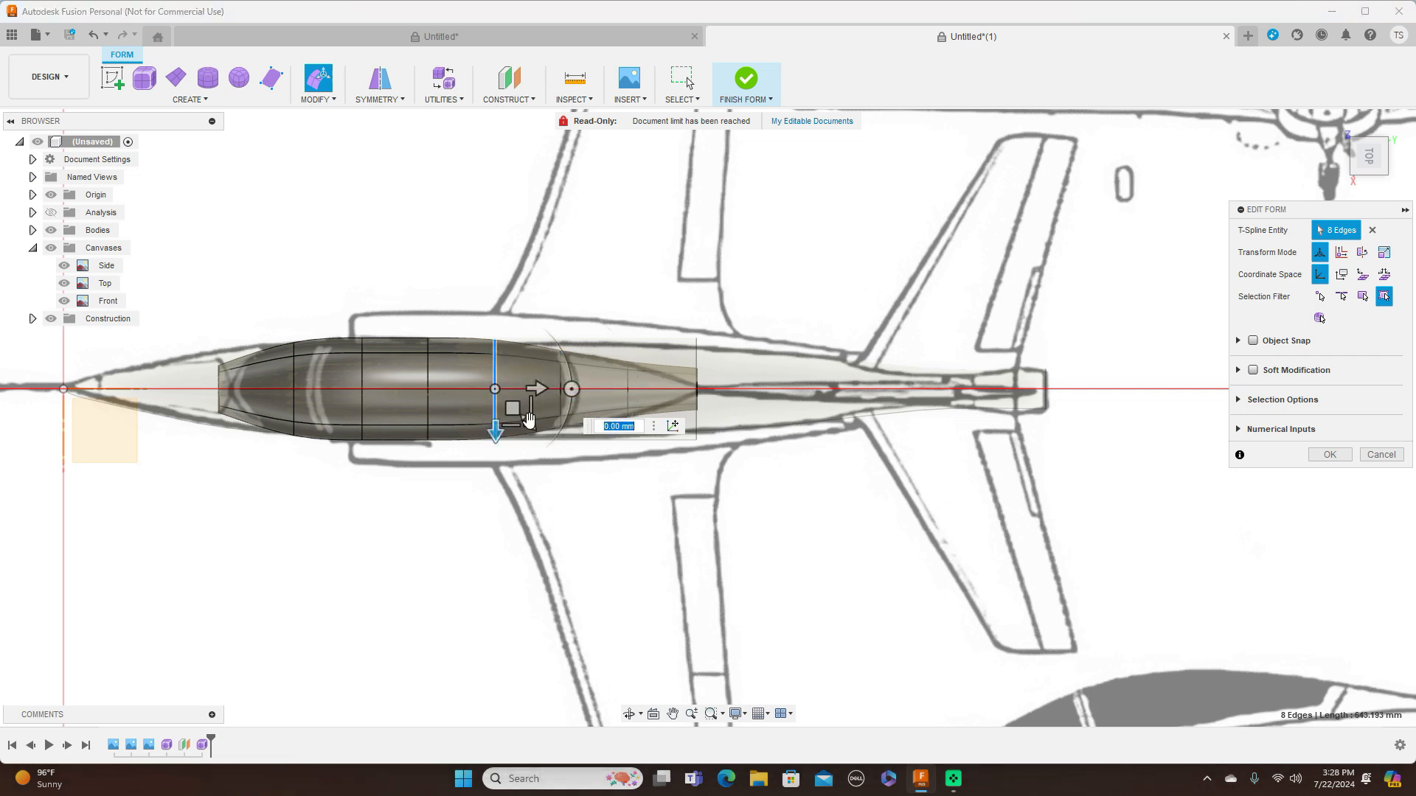
{"action": "left_click_drag", "start_coordinate": [527, 421], "coordinate": [528, 417]}
Scale the three edge loops across the canopy's front half slightly in the XY plane to fit the Top canvas
{"action": "double_click", "coordinate": [429, 368]}
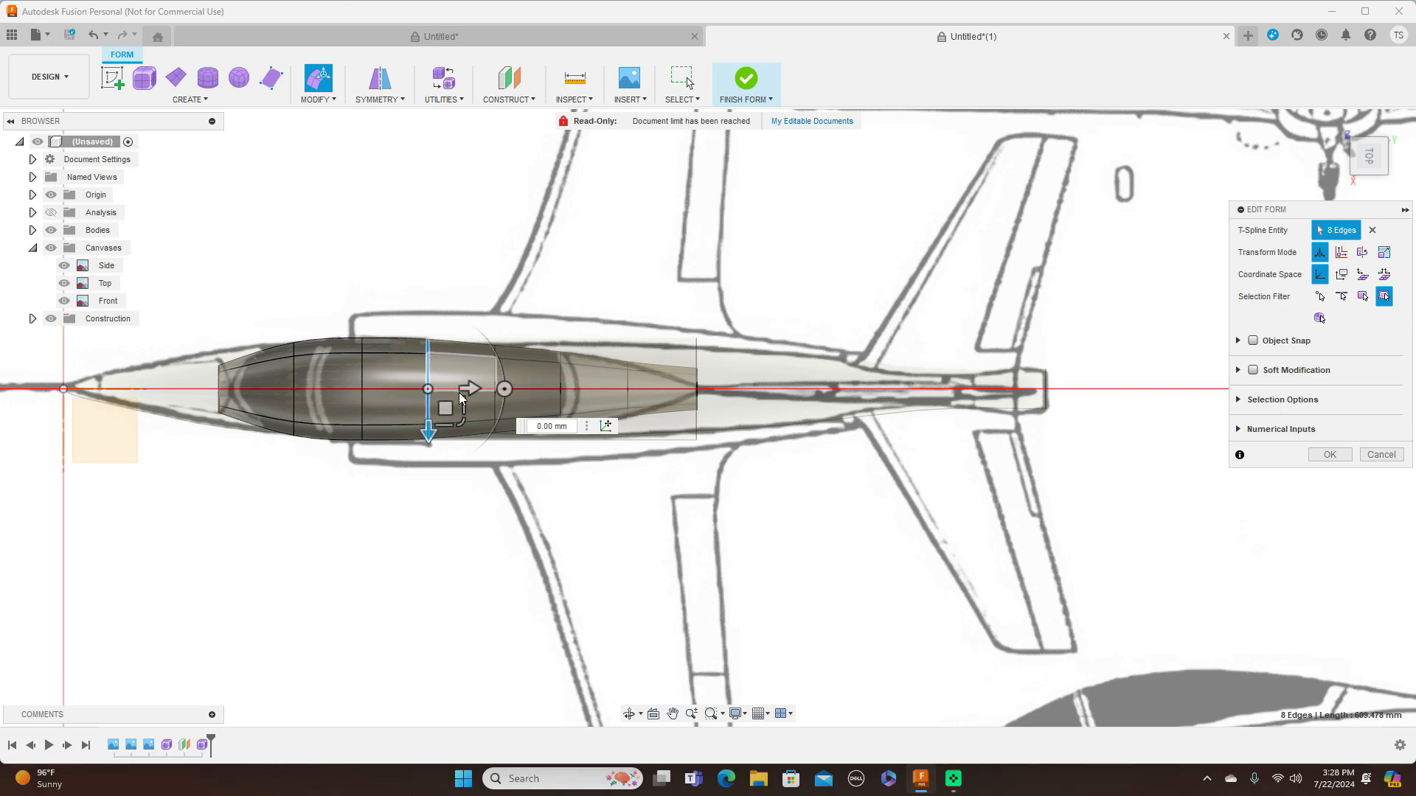
{"action": "left_click_drag", "start_coordinate": [465, 425], "coordinate": [413, 386]}
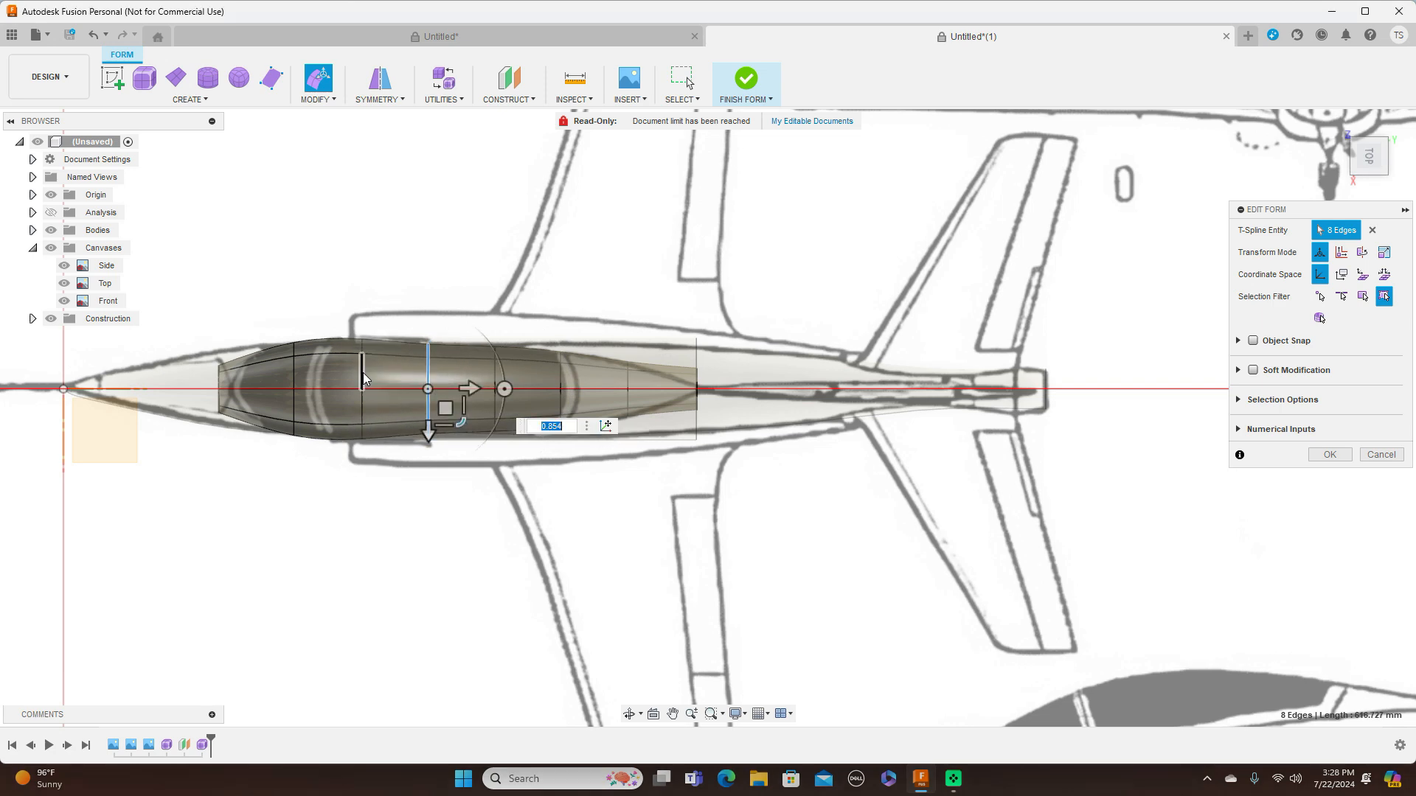
{"action": "double_click", "coordinate": [362, 376]}
{"action": "left_click_drag", "start_coordinate": [397, 421], "coordinate": [396, 418]}
{"action": "double_click", "coordinate": [299, 380]}
{"action": "left_click_drag", "start_coordinate": [329, 421], "coordinate": [329, 419]}
Scale the rear-end edge loop again to about 0.605 in the XY plane, check the side profile and accept the edit
{"action": "scroll", "coordinate": [472, 440], "scroll_direction": "up", "scroll_amount": 3}
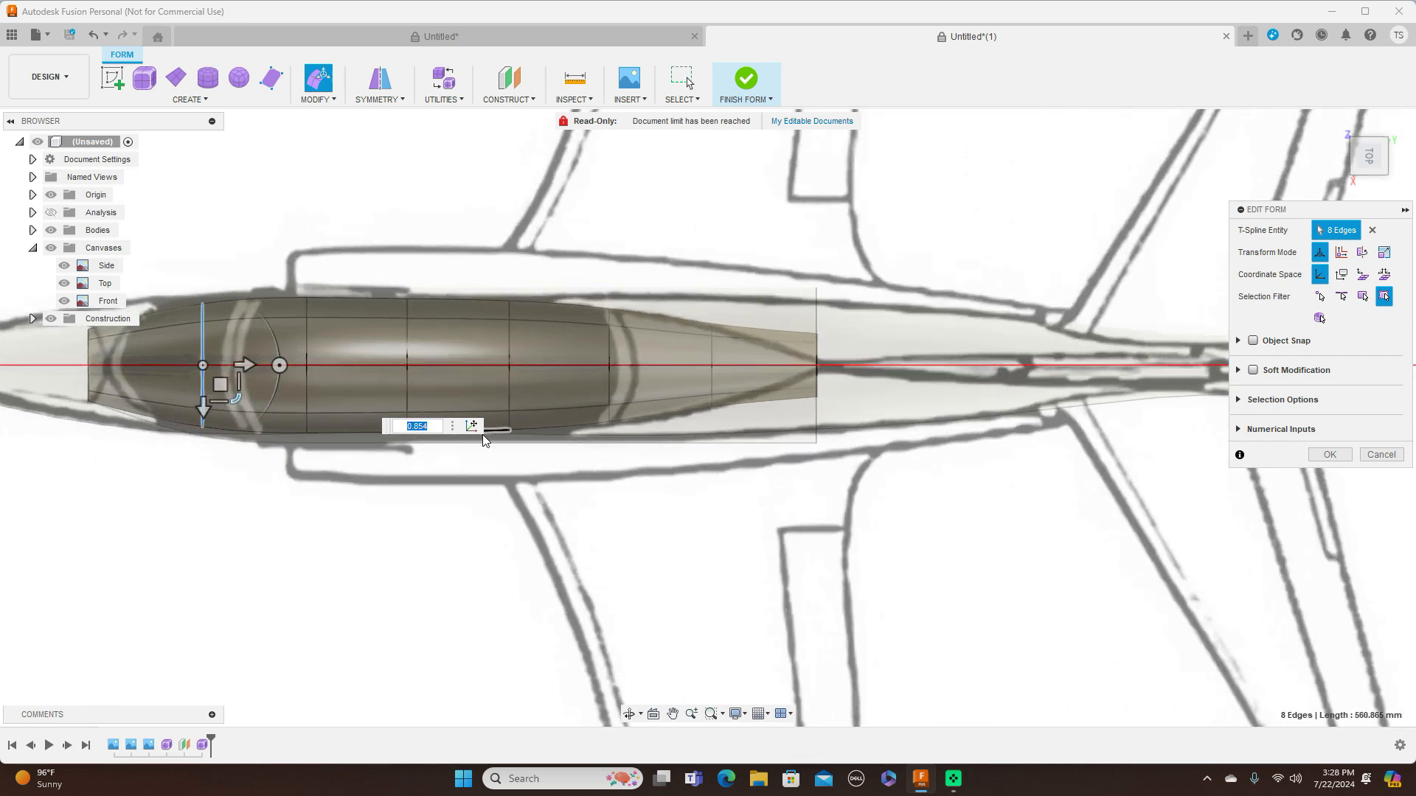
{"action": "double_click", "coordinate": [815, 348]}
{"action": "left_click_drag", "start_coordinate": [848, 395], "coordinate": [845, 379]}
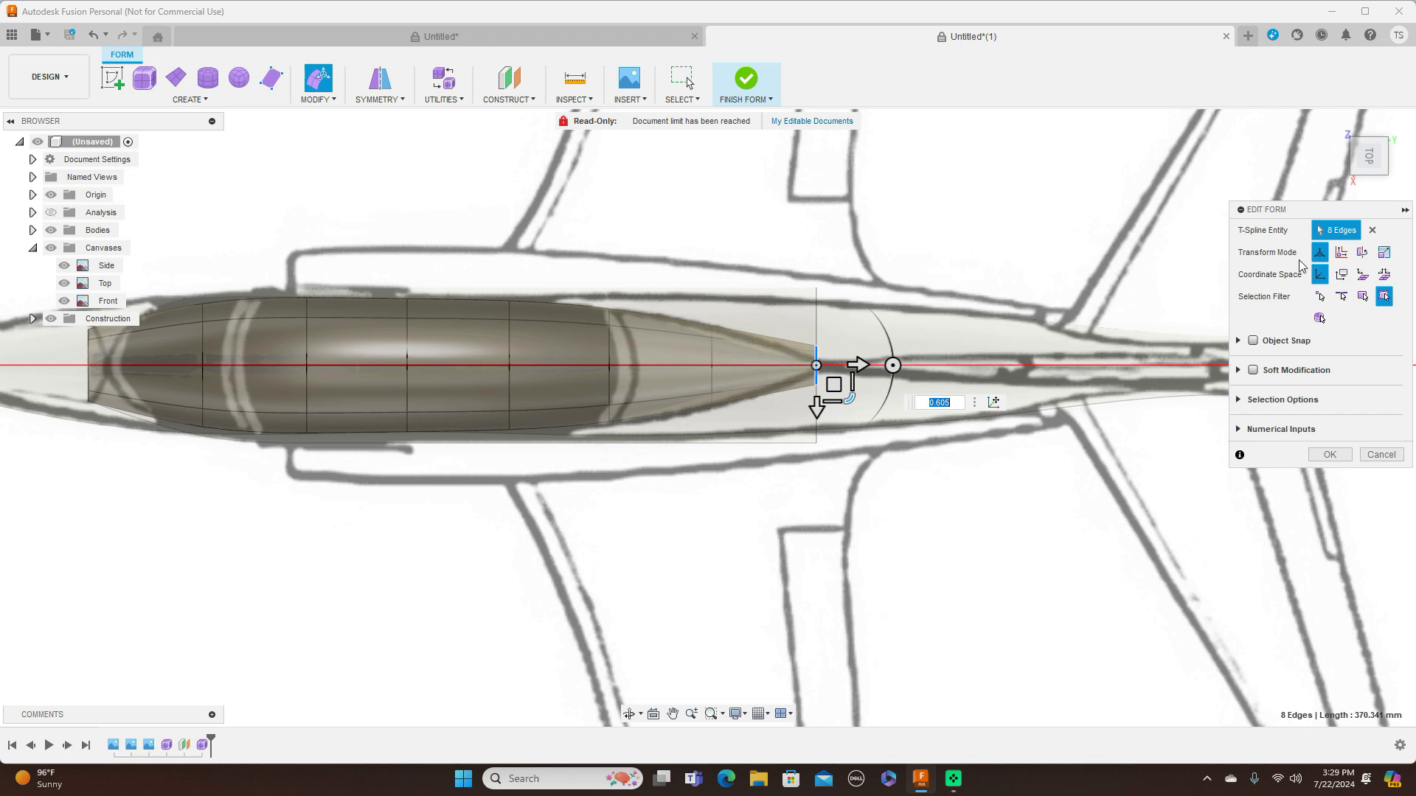
{"action": "left_click", "coordinate": [1369, 184]}
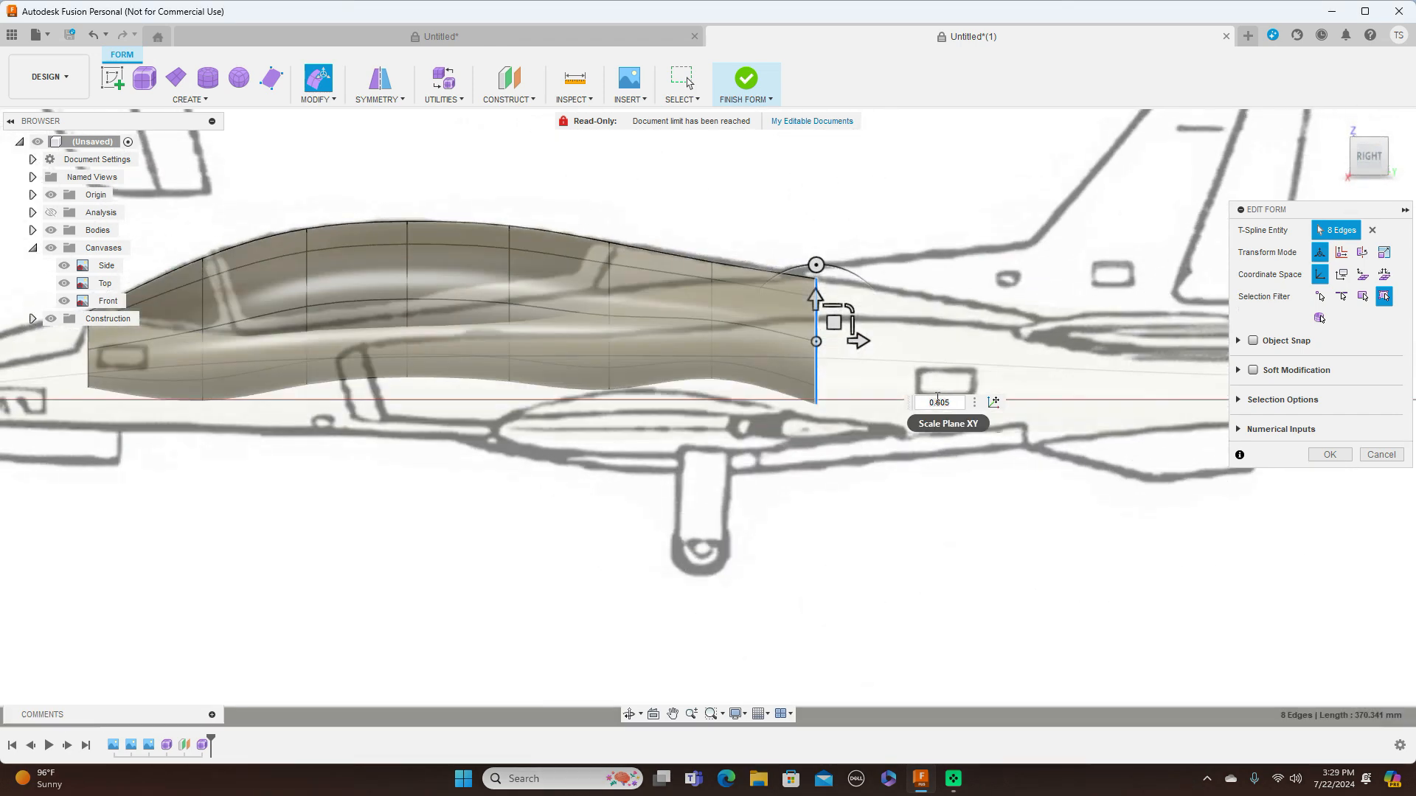
{"action": "scroll", "coordinate": [848, 520], "scroll_direction": "down", "scroll_amount": 3}
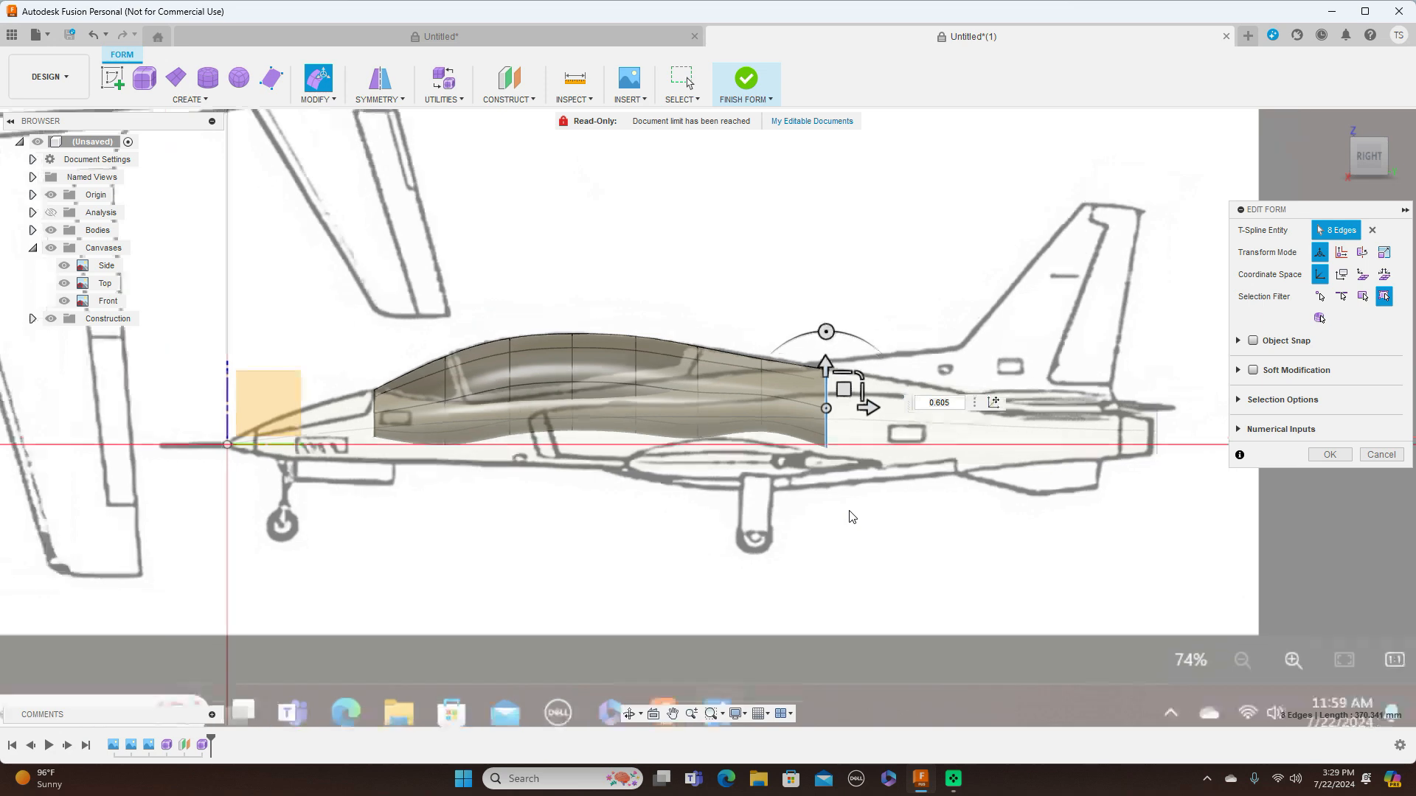
{"action": "left_click", "coordinate": [1328, 456]}
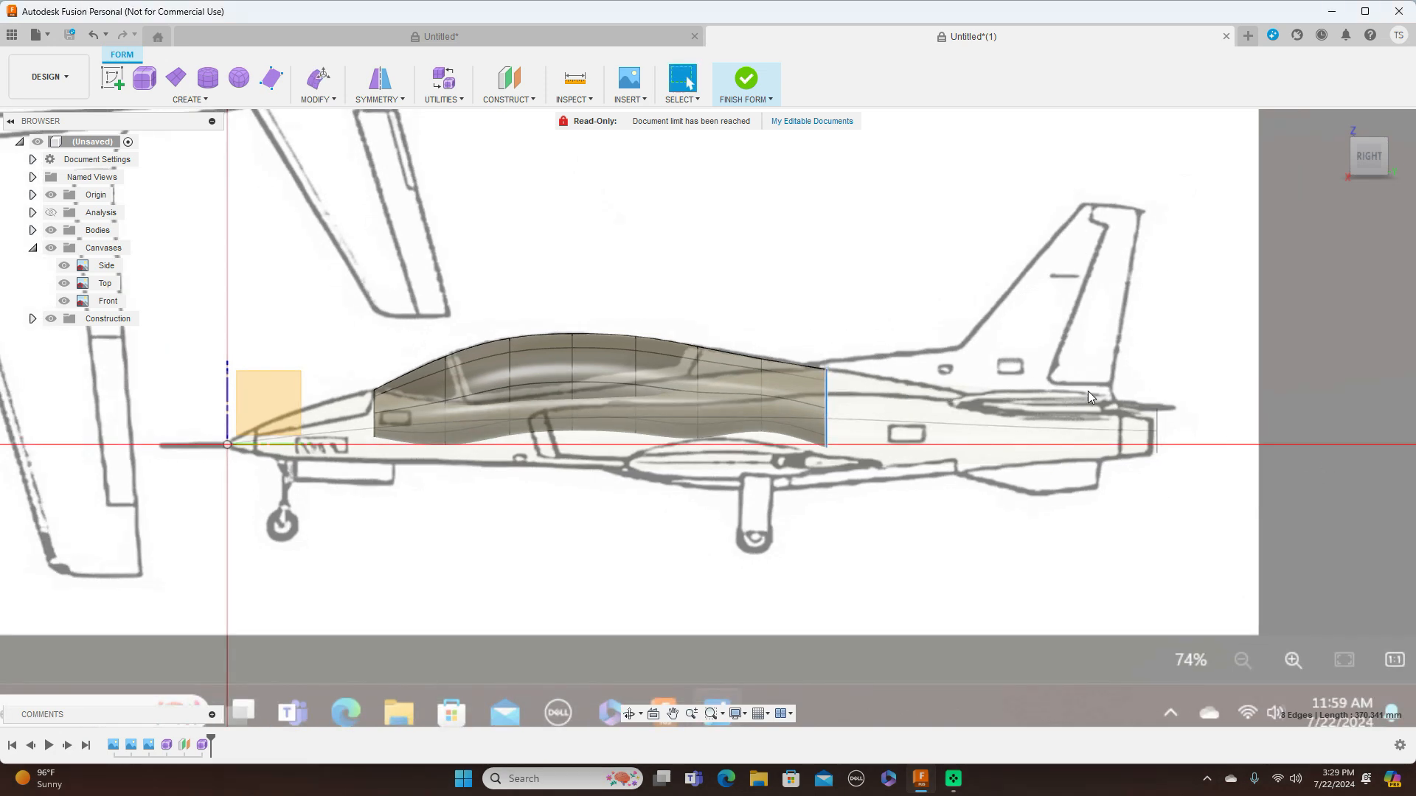
Finish the form and hide the canvases to inspect how the canopy meets the fuselage from the side
{"action": "left_click", "coordinate": [767, 100]}
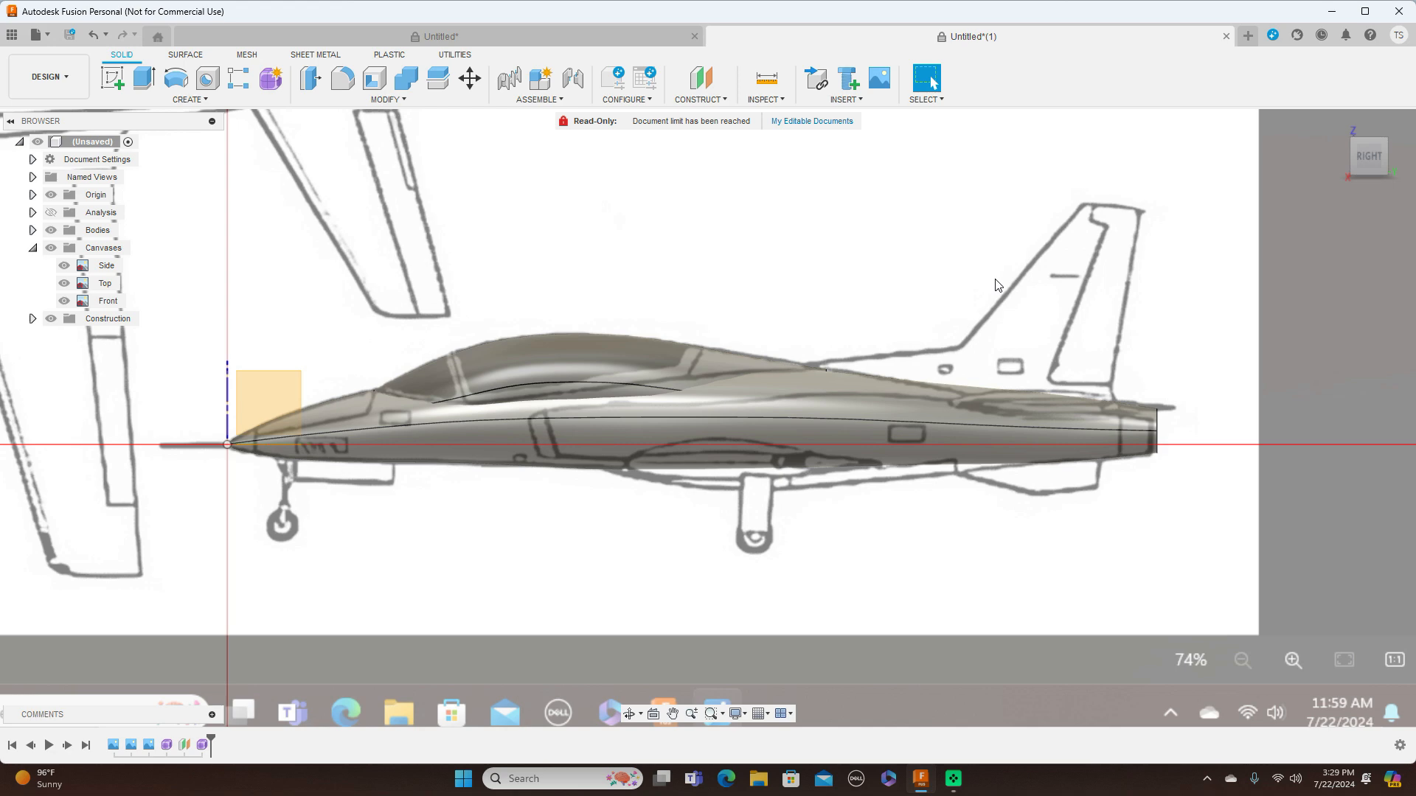
{"action": "scroll", "coordinate": [995, 284], "scroll_direction": "down", "scroll_amount": 1}
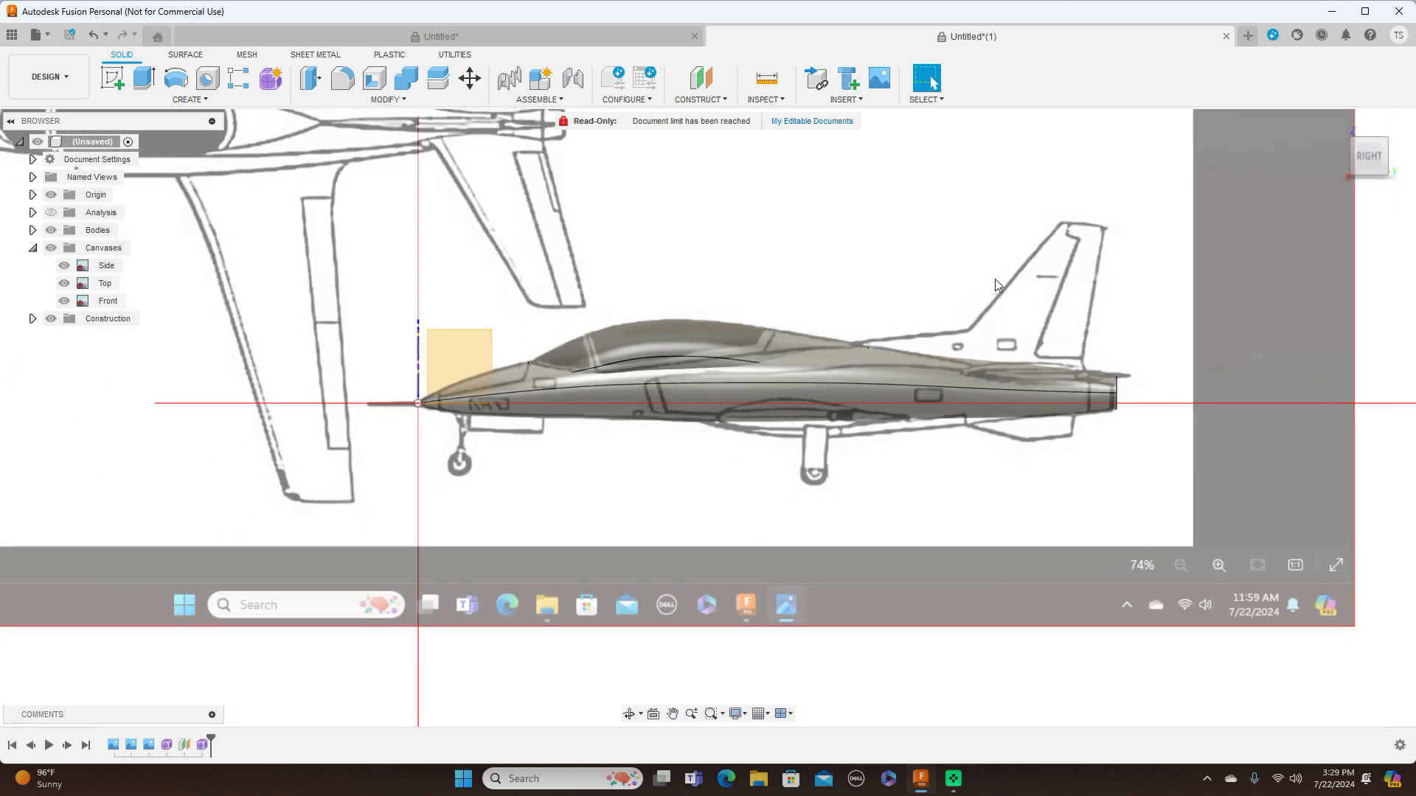
{"action": "left_click", "coordinate": [51, 248]}
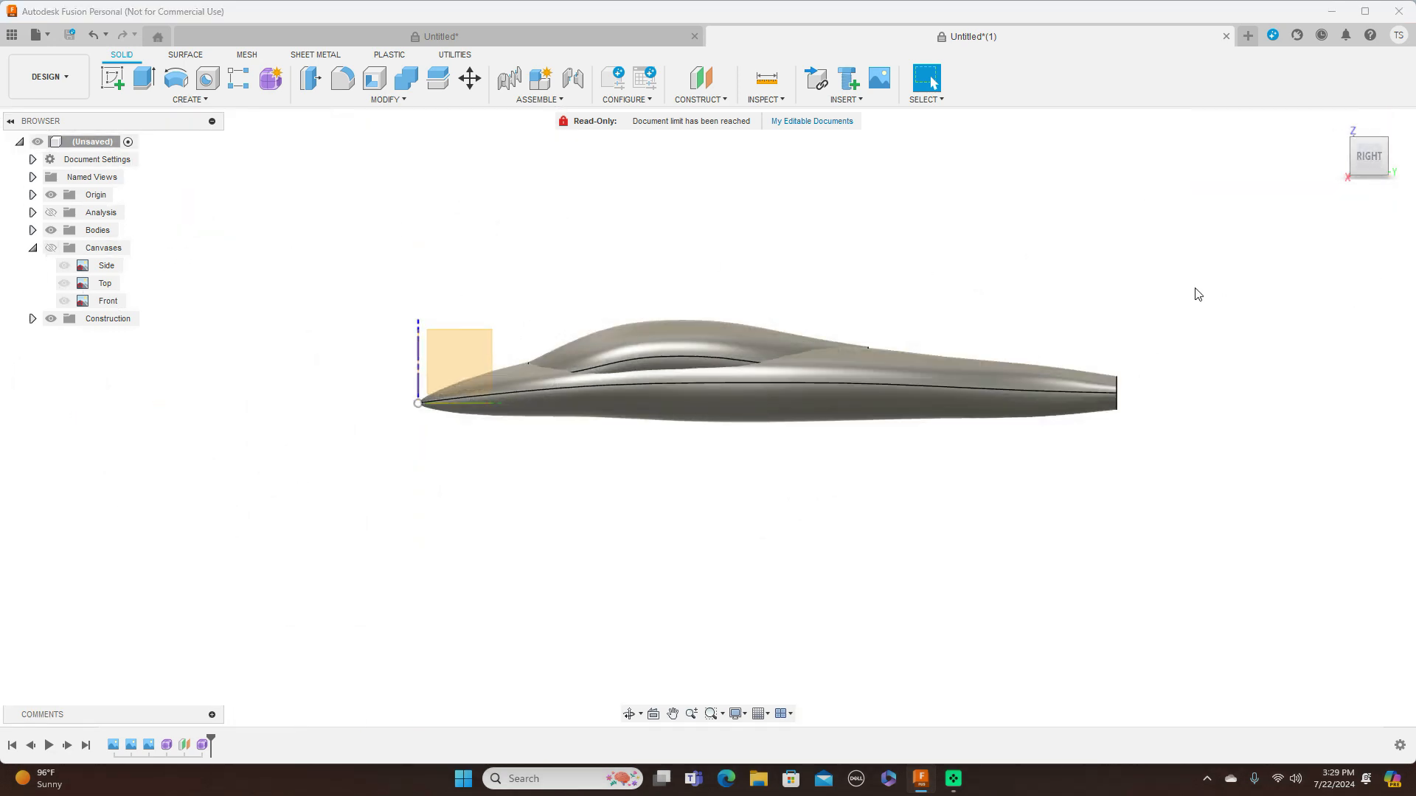
{"action": "scroll", "coordinate": [1087, 356], "scroll_direction": "up", "scroll_amount": 2}
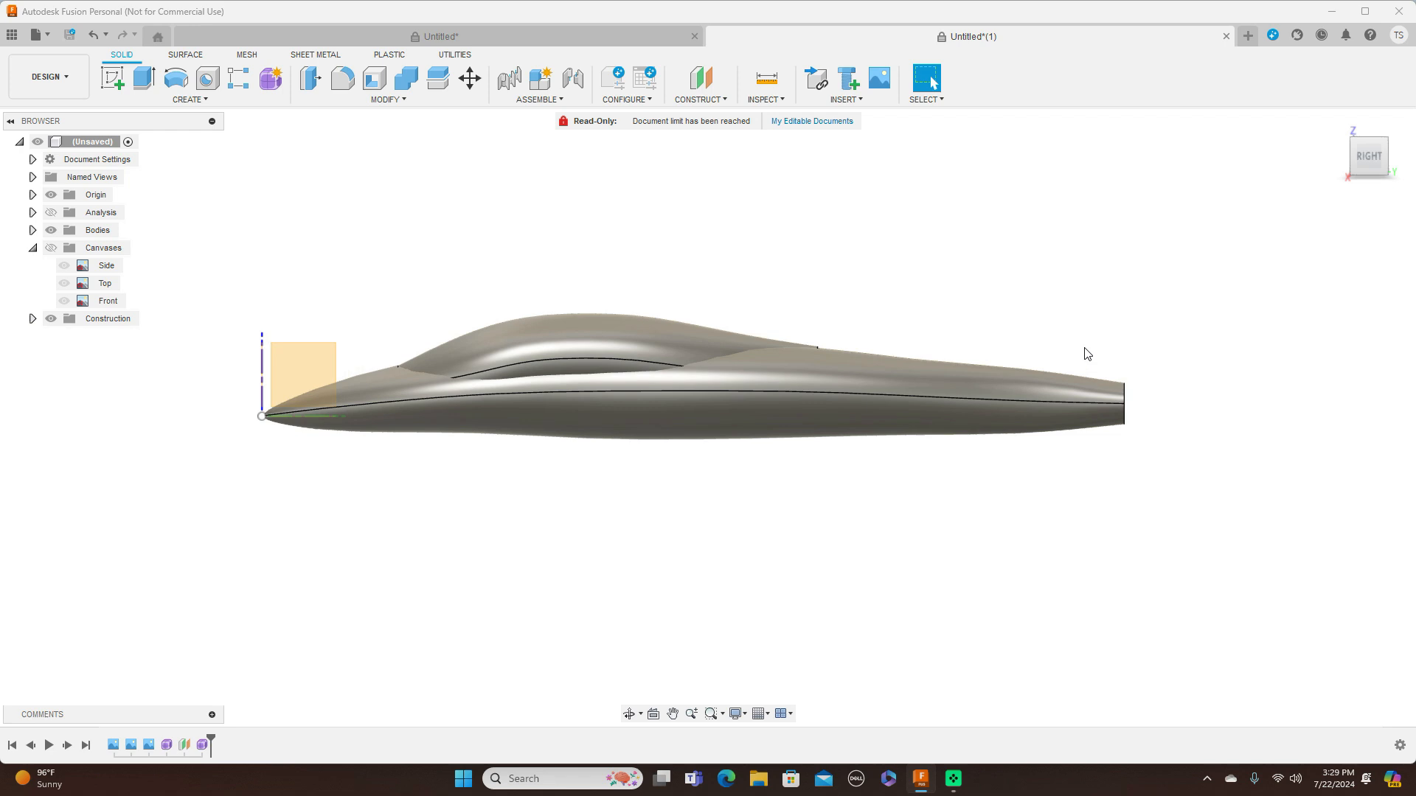
{"action": "scroll", "coordinate": [1087, 352], "scroll_direction": "down", "scroll_amount": 1}
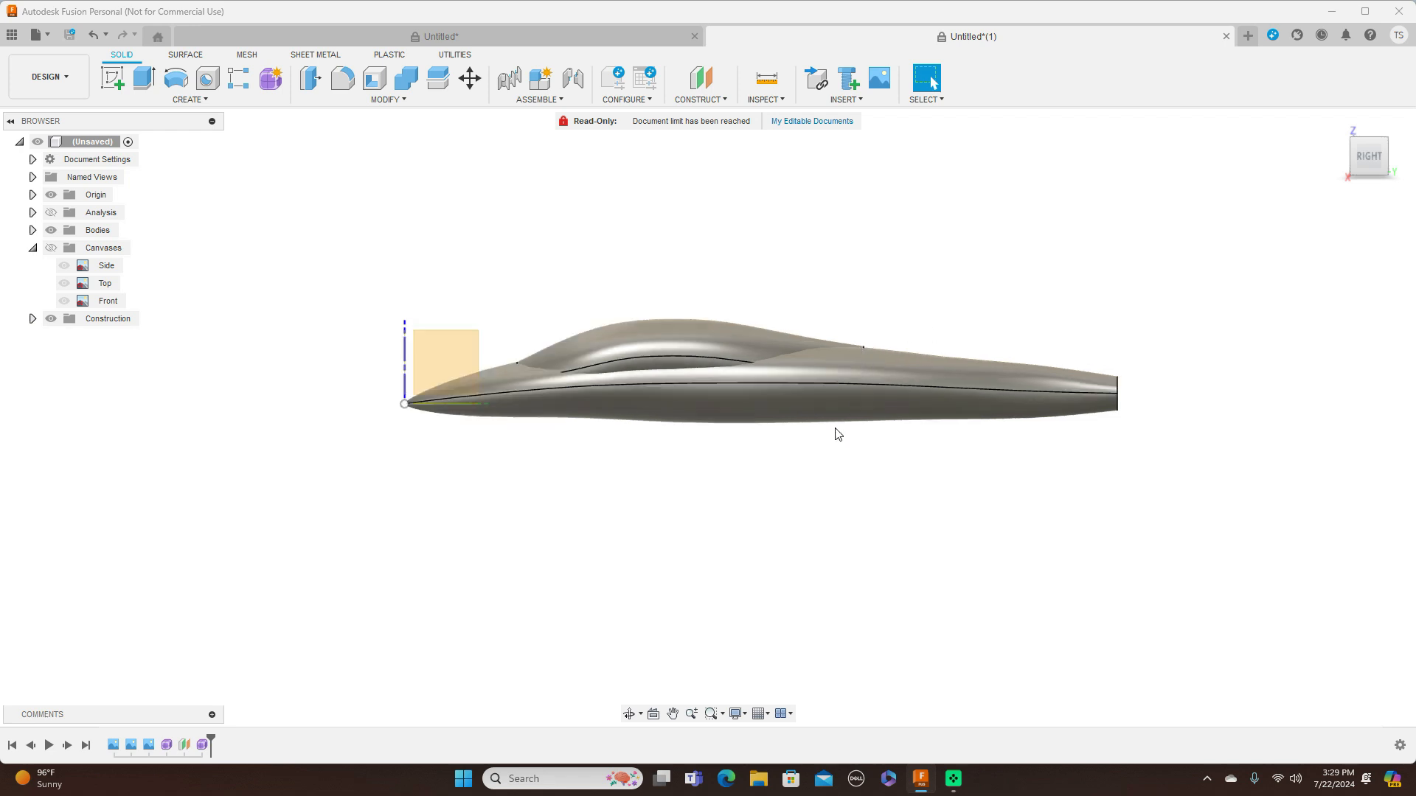
{"action": "scroll", "coordinate": [837, 436], "scroll_direction": "up", "scroll_amount": 2}
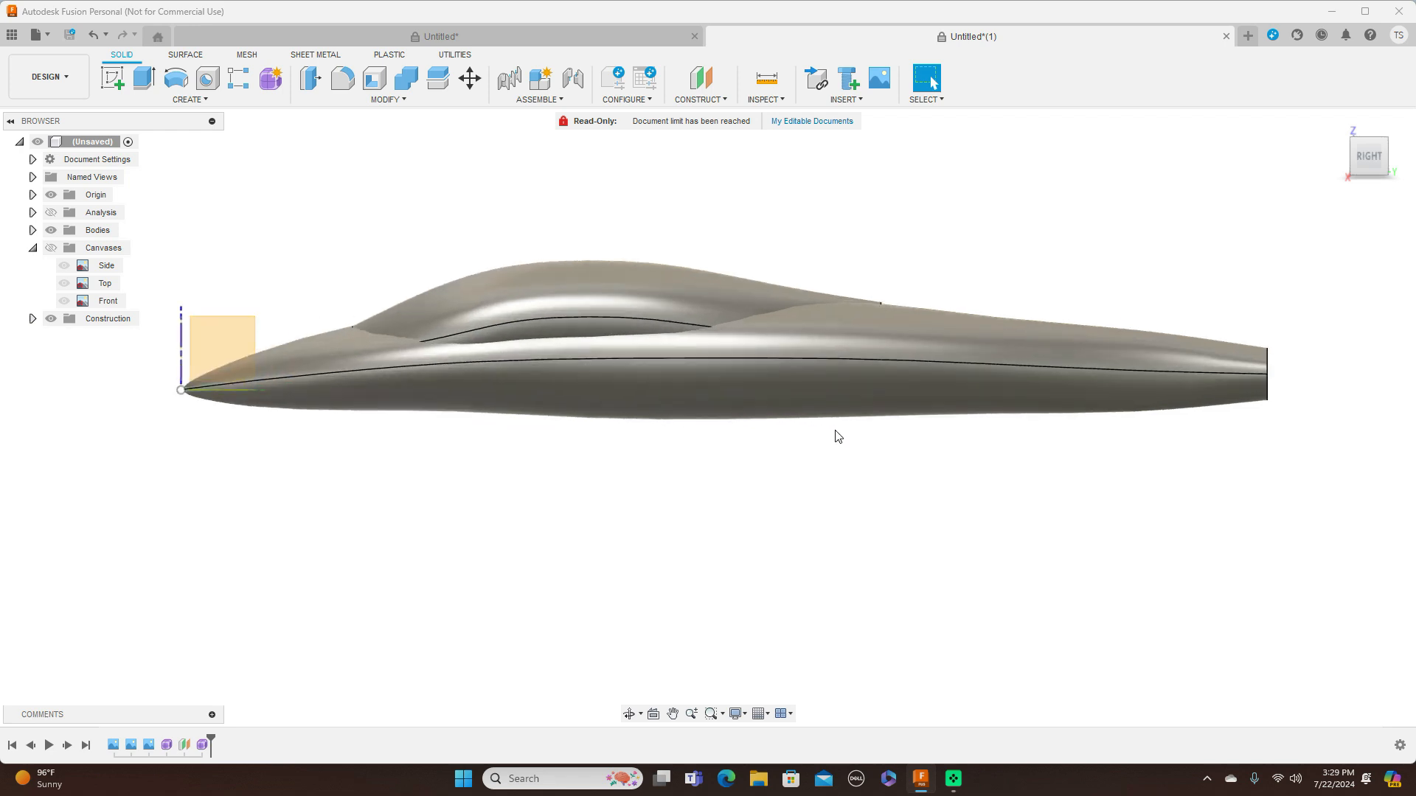
Reopen the canopy form and move its rear-end edge loop about 9.964 mm backward and 6.643 mm down toward the fuselage
{"action": "left_click", "coordinate": [202, 746]}
{"action": "right_click", "coordinate": [204, 749]}
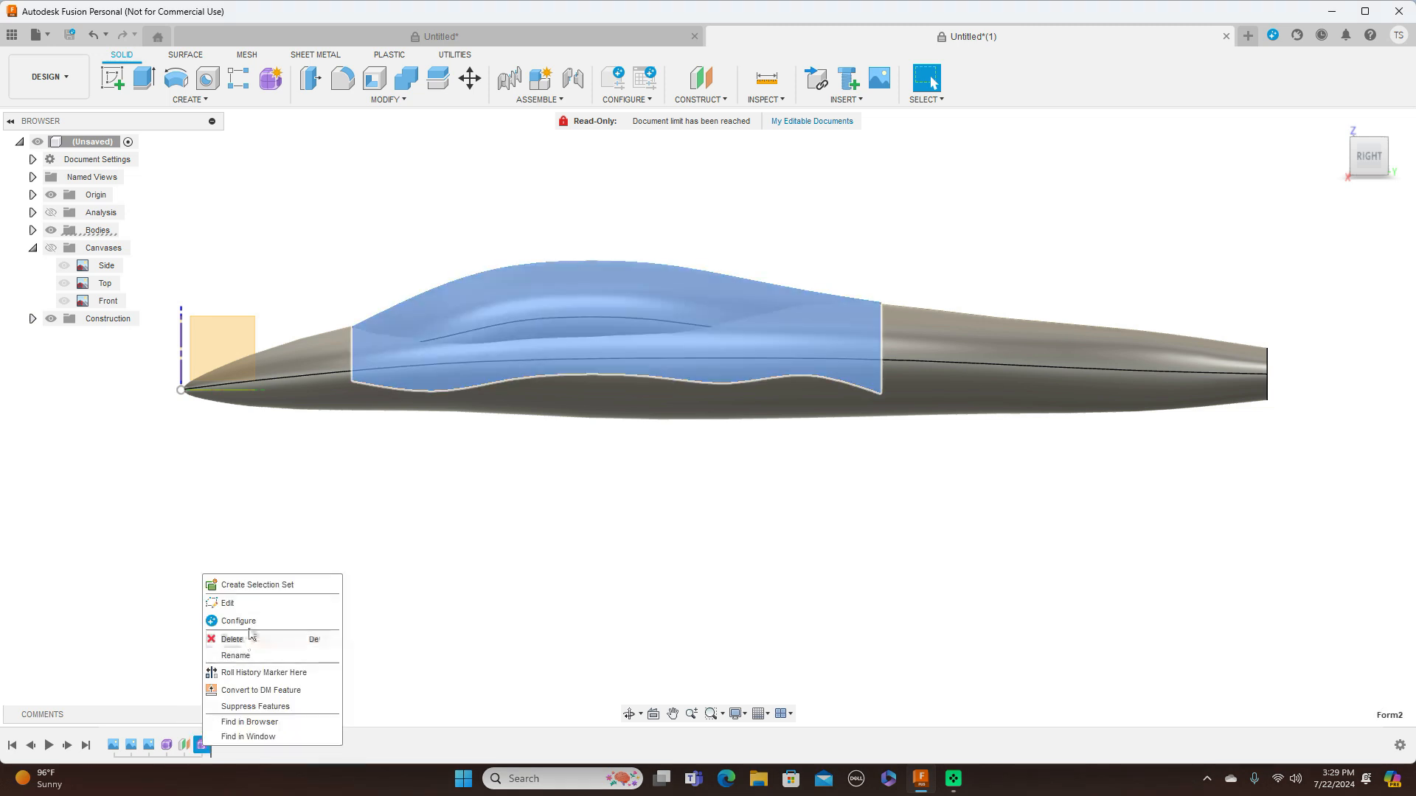
{"action": "left_click", "coordinate": [227, 604]}
{"action": "scroll", "coordinate": [706, 580], "scroll_direction": "up", "scroll_amount": 2}
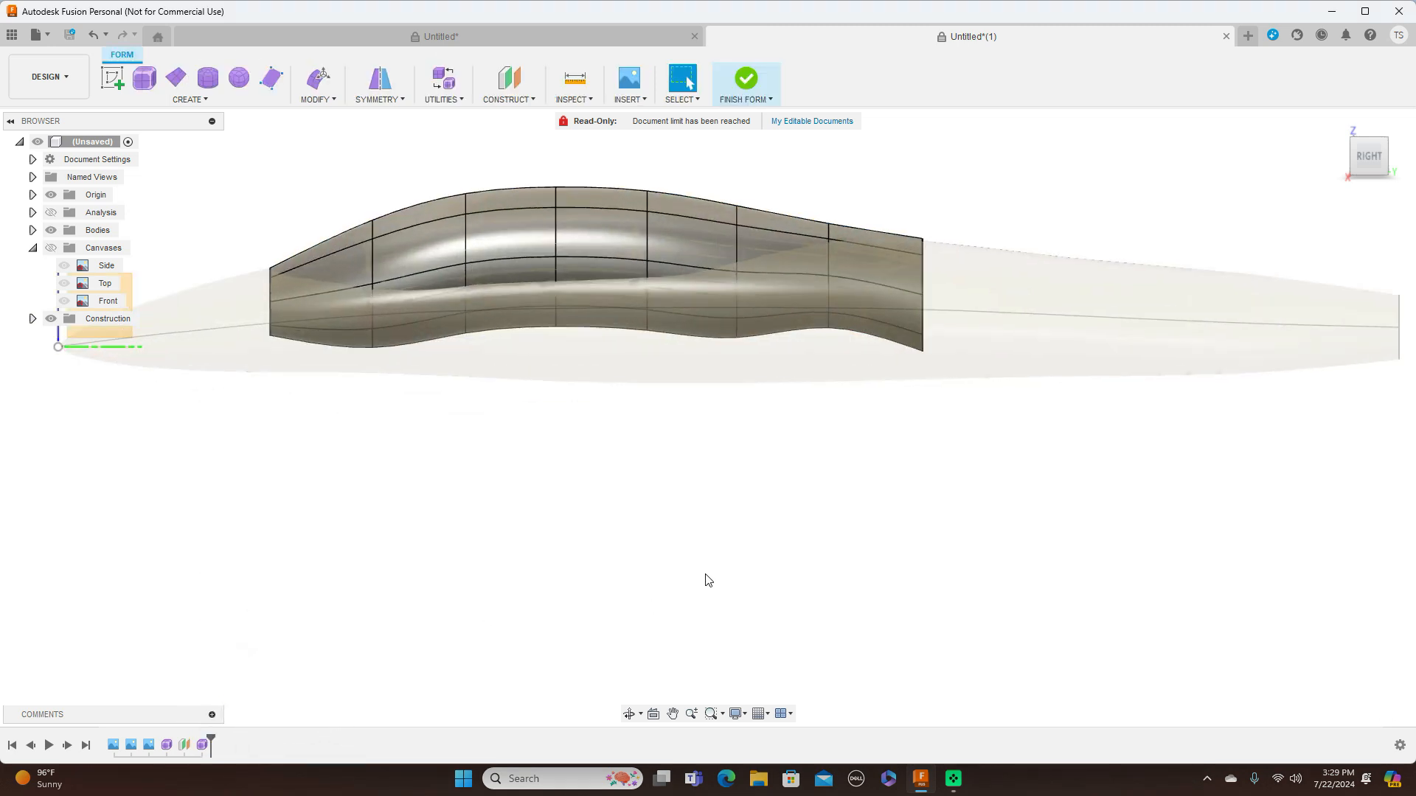
{"action": "double_click", "coordinate": [923, 282]}
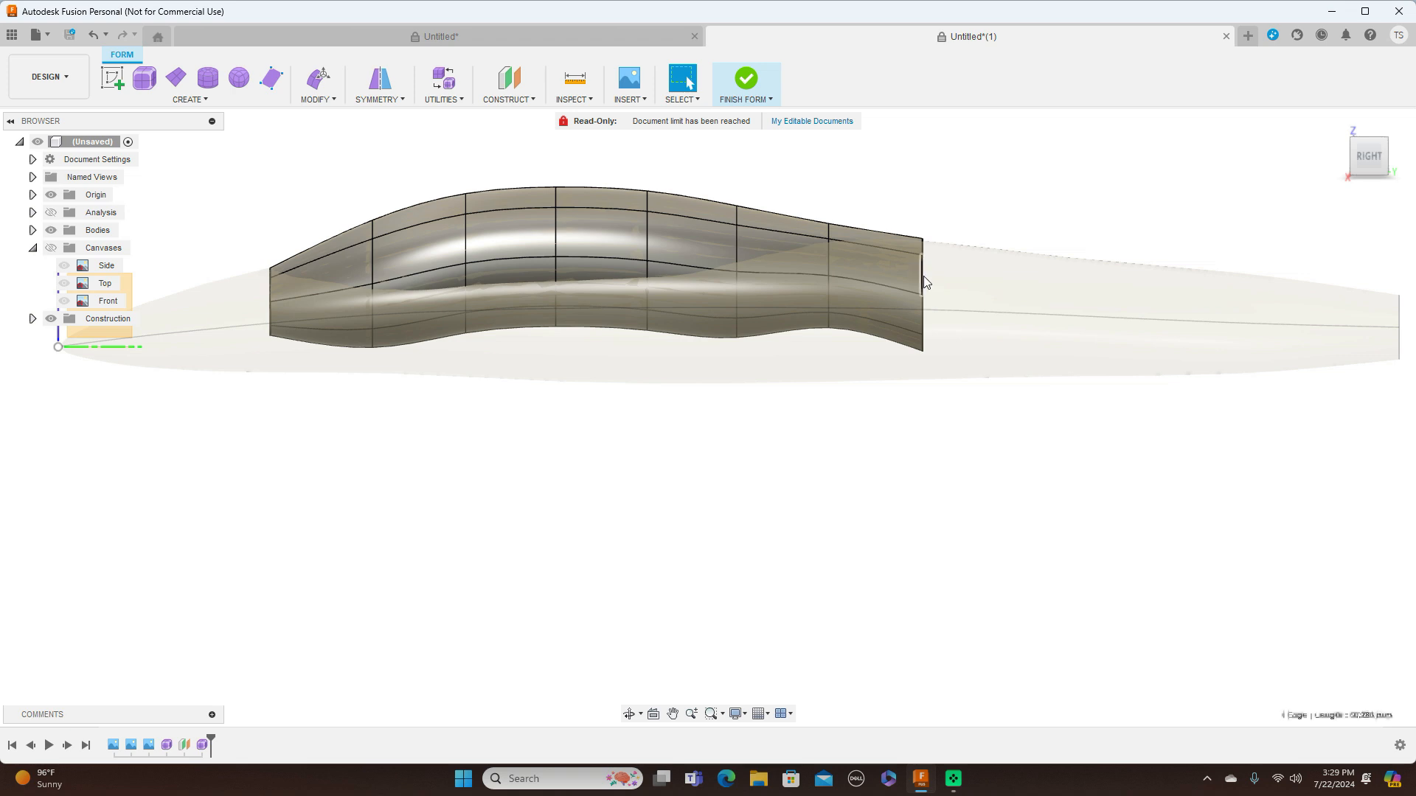
{"action": "right_click", "coordinate": [923, 279]}
{"action": "left_click", "coordinate": [976, 256]}
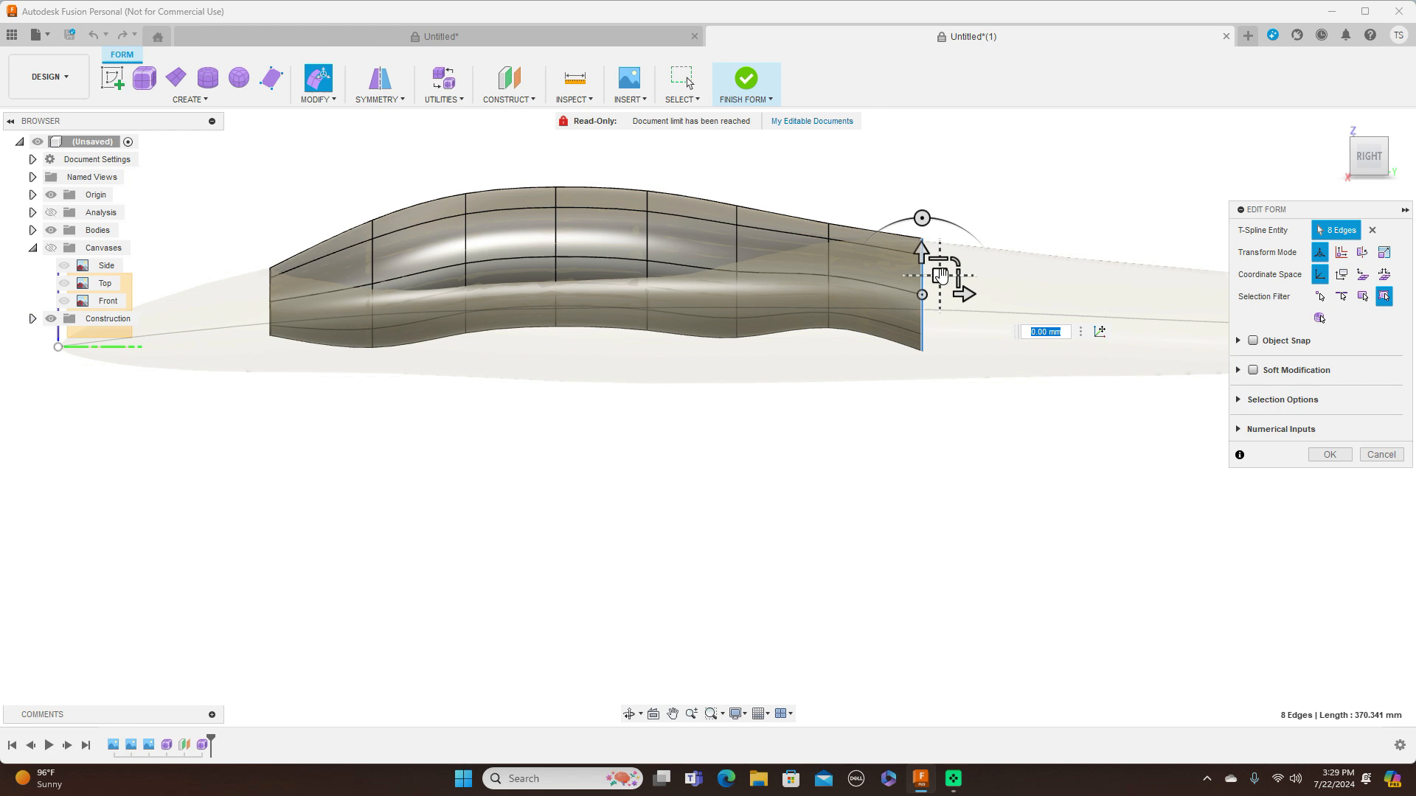
{"action": "left_click_drag", "start_coordinate": [941, 277], "coordinate": [948, 282]}
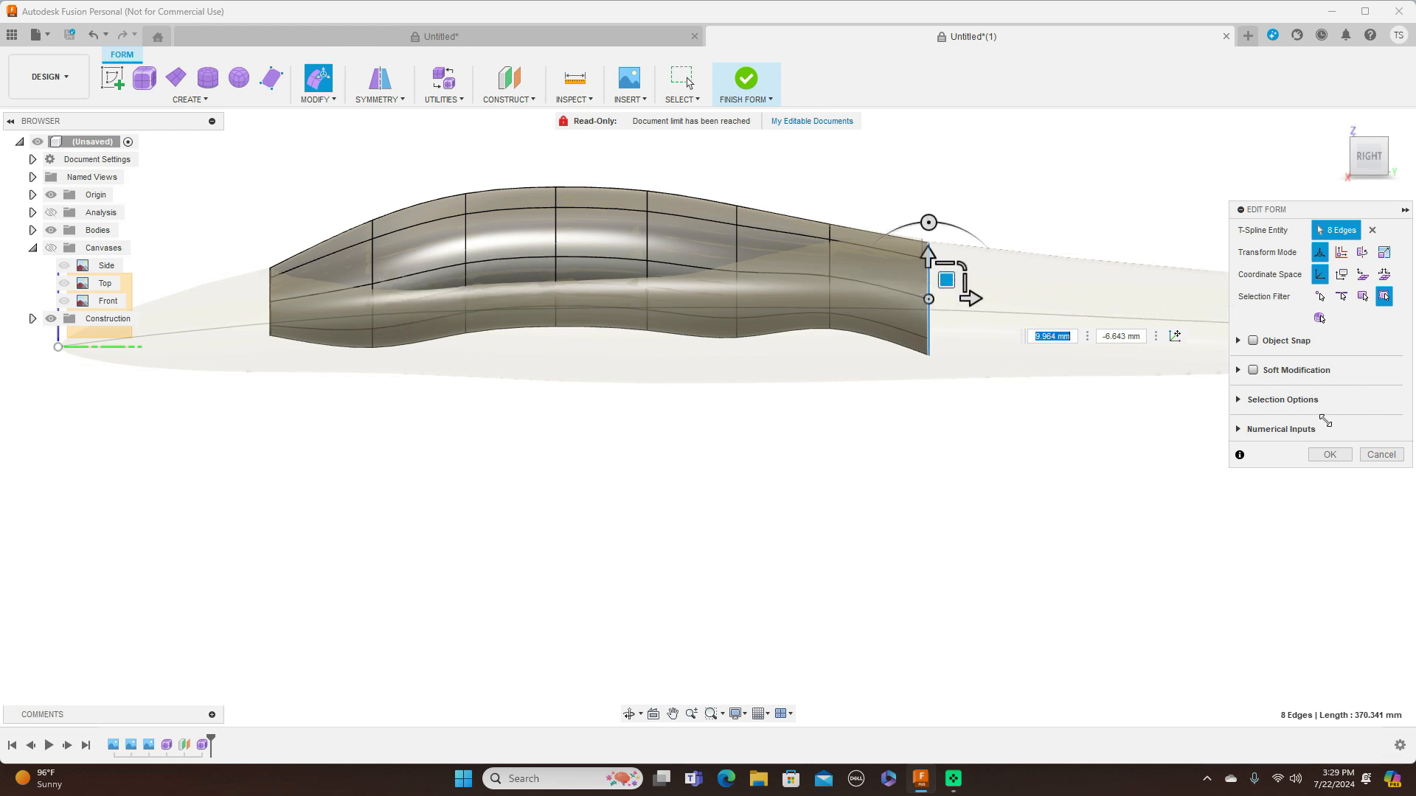
{"action": "left_click", "coordinate": [1329, 455]}
Finish the form and inspect the canopy blend, showing the canvases briefly for comparison and turning to an angled front-right view
{"action": "left_click", "coordinate": [773, 101]}
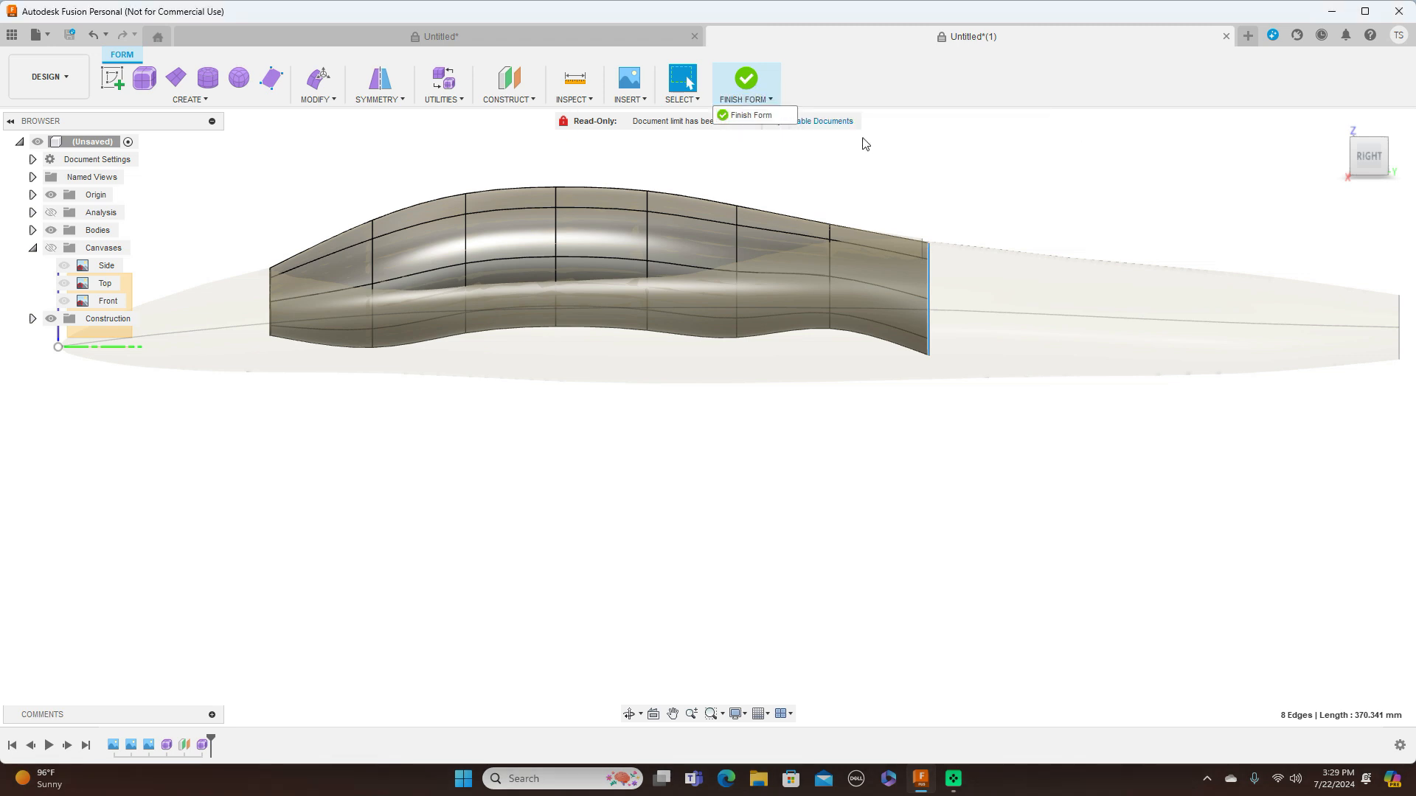
{"action": "left_click", "coordinate": [730, 116]}
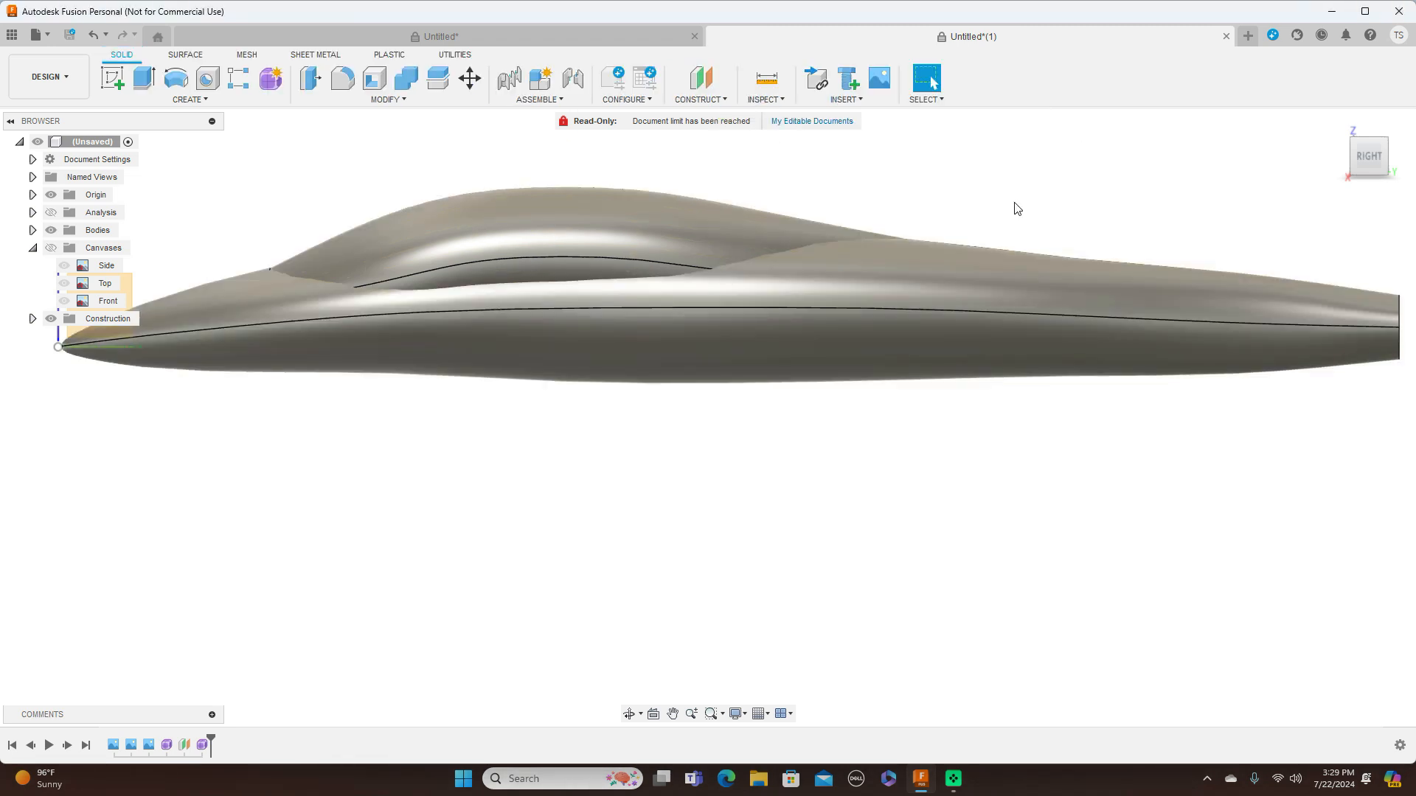
{"action": "scroll", "coordinate": [1016, 209], "scroll_direction": "down", "scroll_amount": 2}
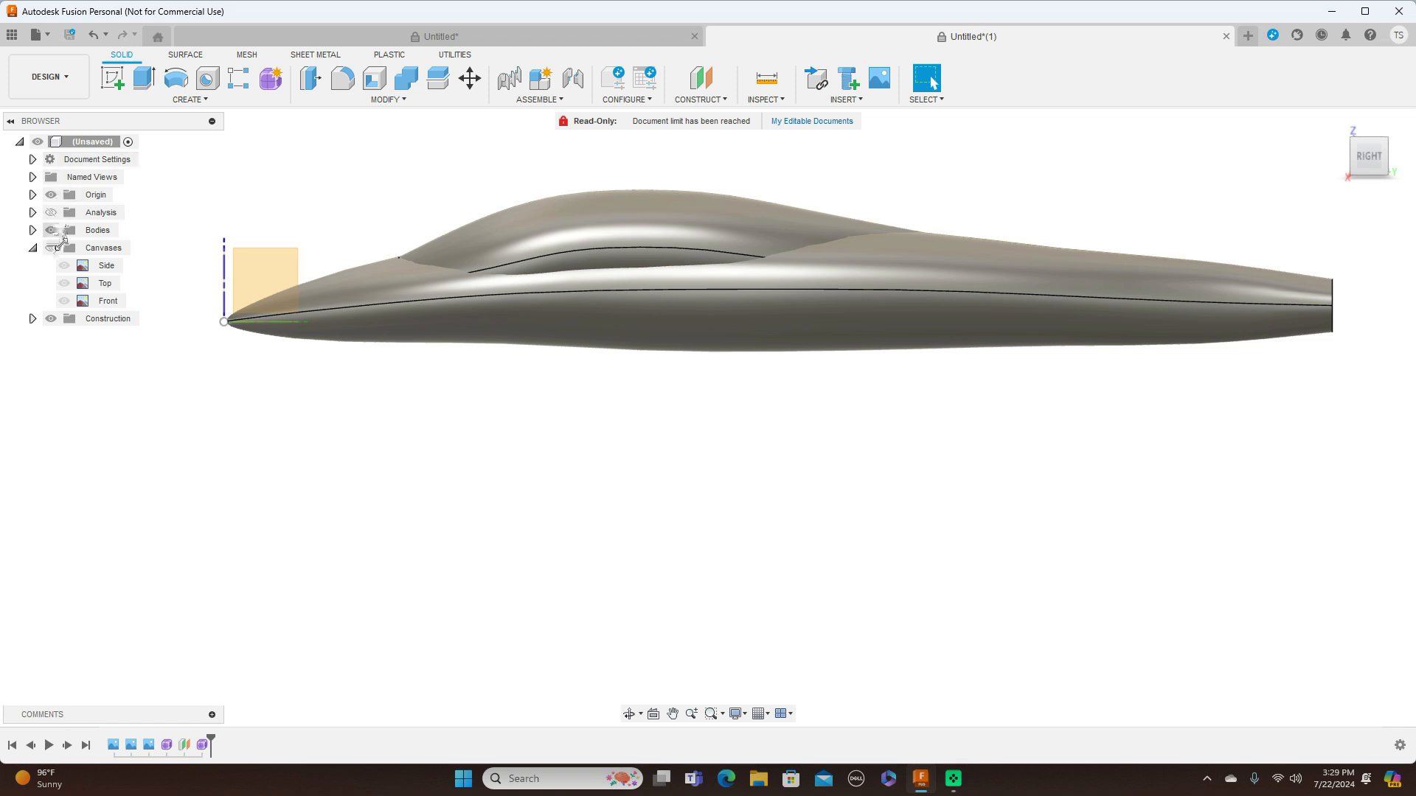
{"action": "left_click", "coordinate": [51, 248]}
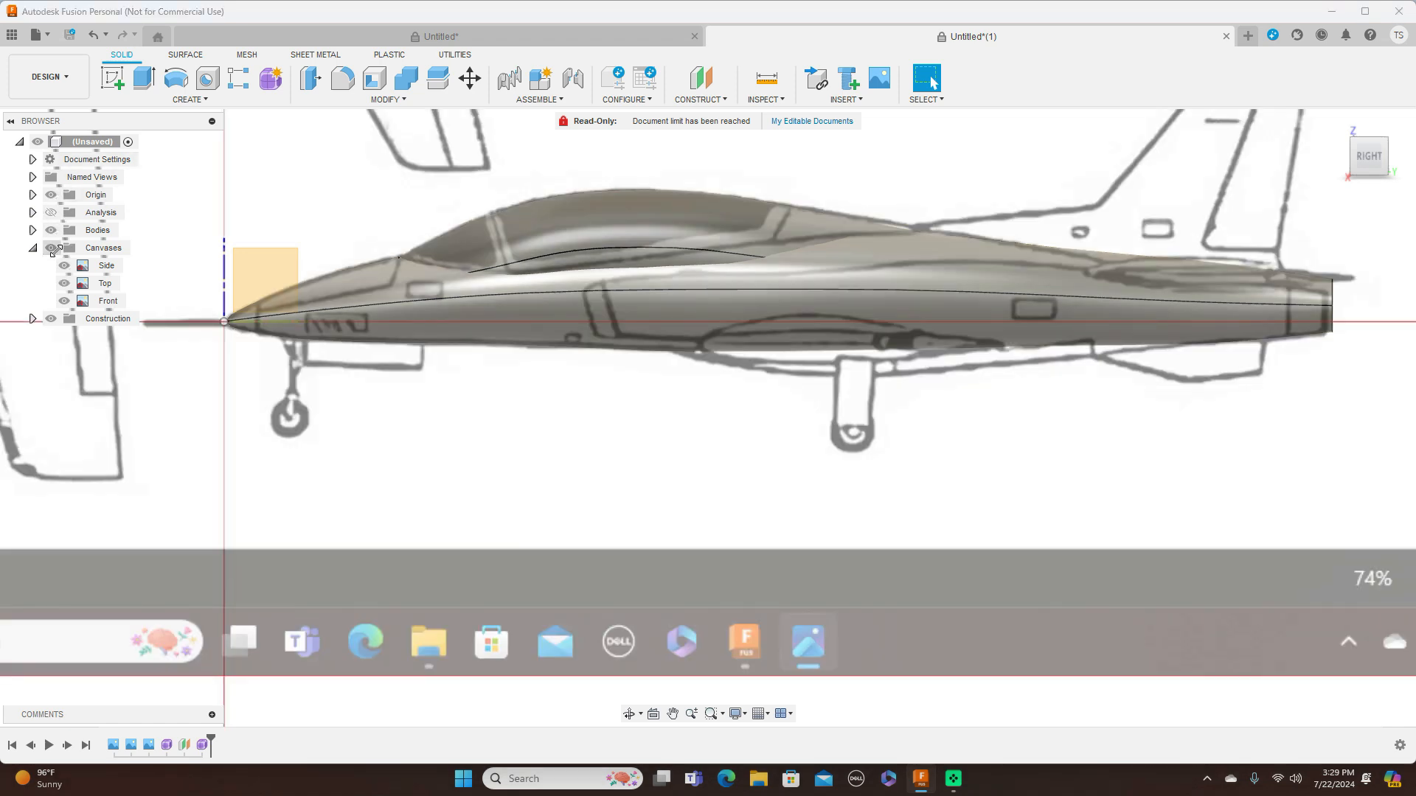
{"action": "left_click", "coordinate": [52, 249]}
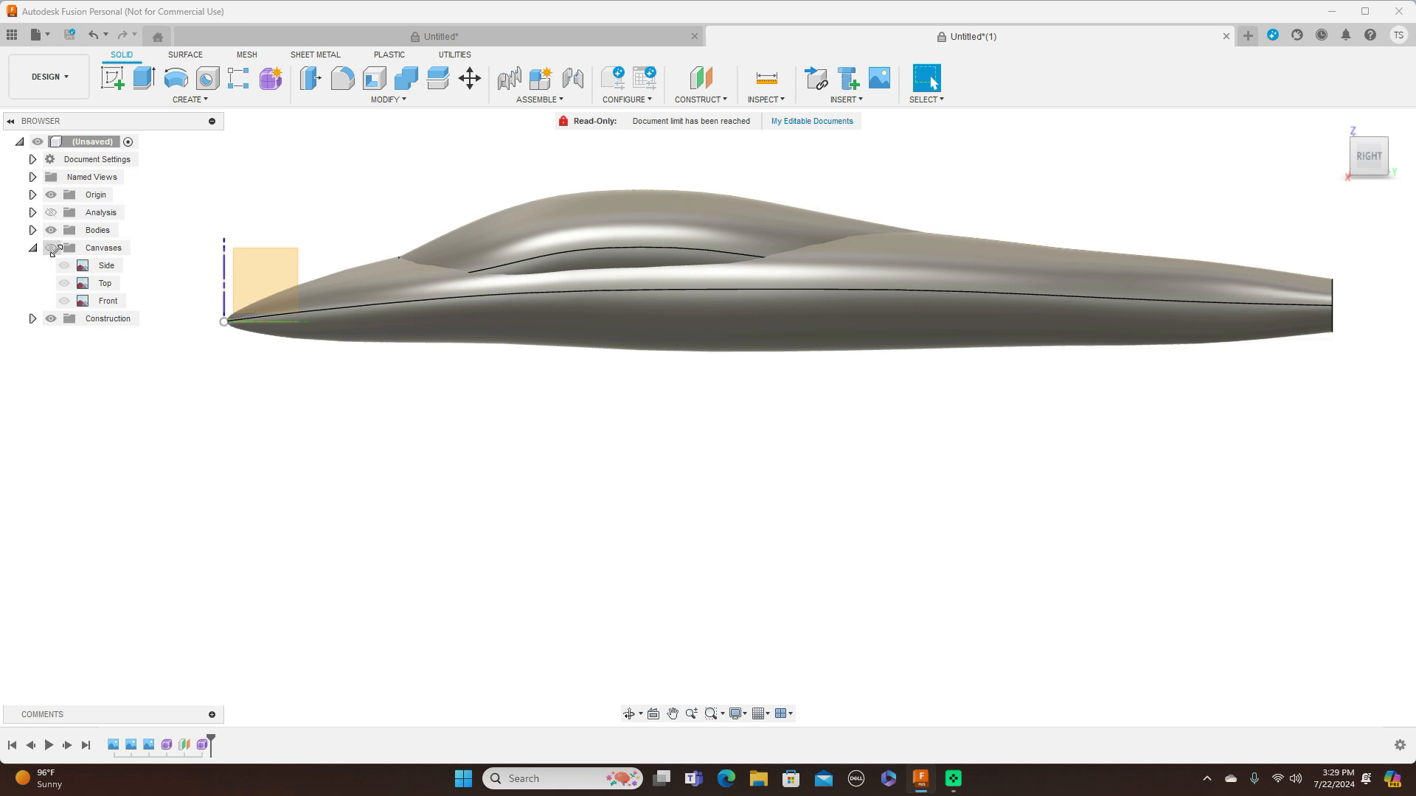
{"action": "mouse_move", "coordinate": [1370, 166]}
{"action": "left_mouse_down"}
{"action": "mouse_move", "coordinate": [1338, 184]}
{"action": "mouse_move", "coordinate": [1394, 189]}
{"action": "left_mouse_up"}
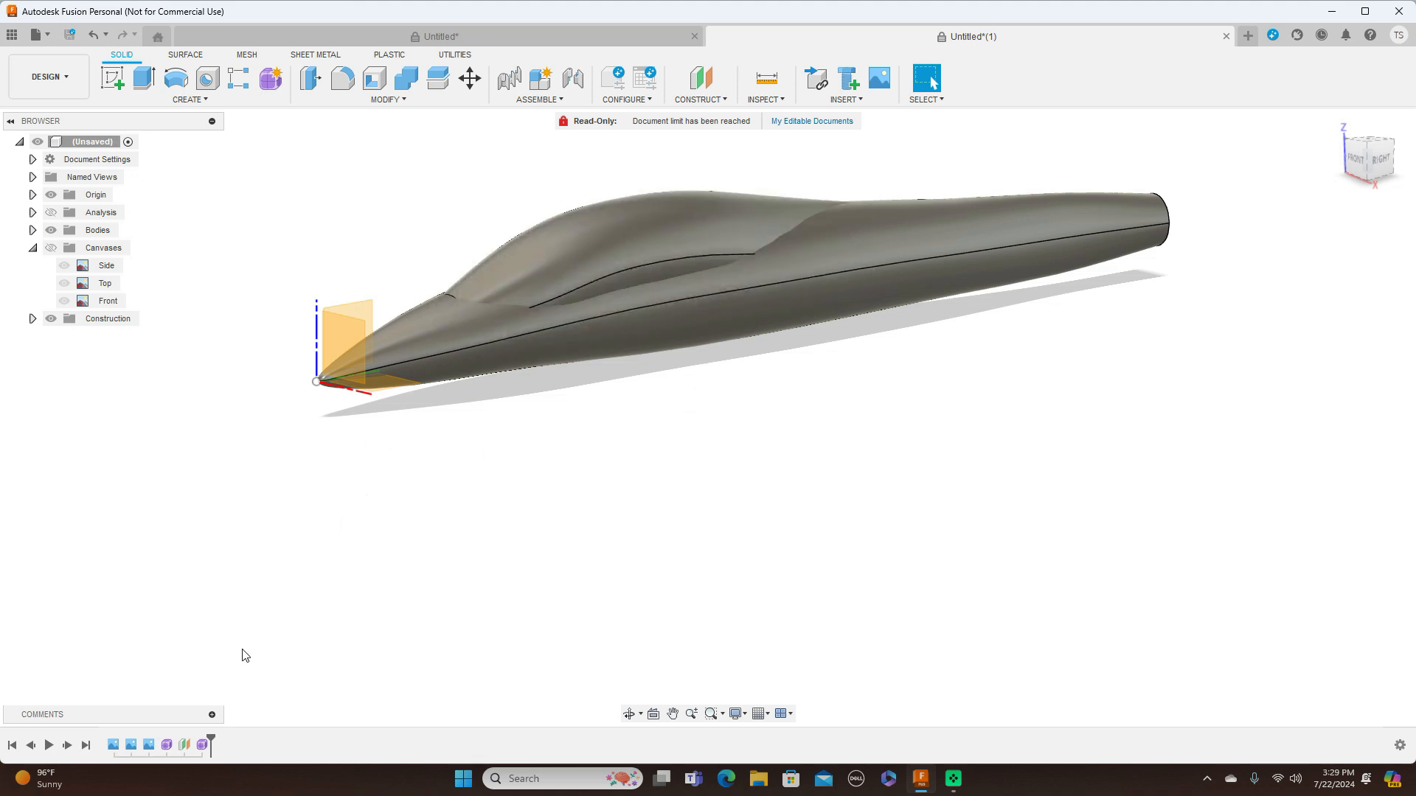
Reopen the canopy form and start Edit Form on four adjacent lower faces along its right side
{"action": "left_click", "coordinate": [205, 746]}
{"action": "right_click", "coordinate": [204, 746]}
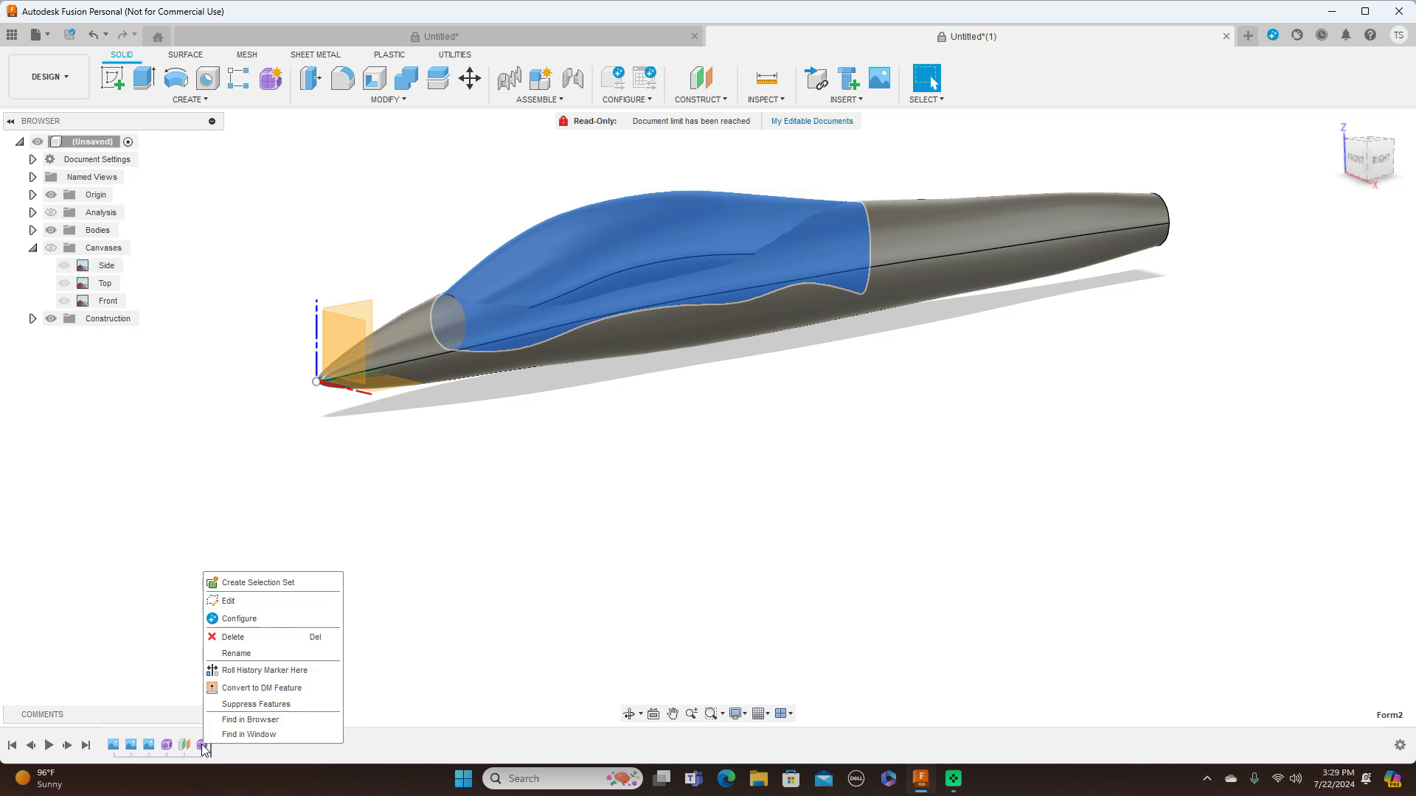
{"action": "left_click", "coordinate": [229, 602]}
{"action": "scroll", "coordinate": [588, 532], "scroll_direction": "up", "scroll_amount": 1}
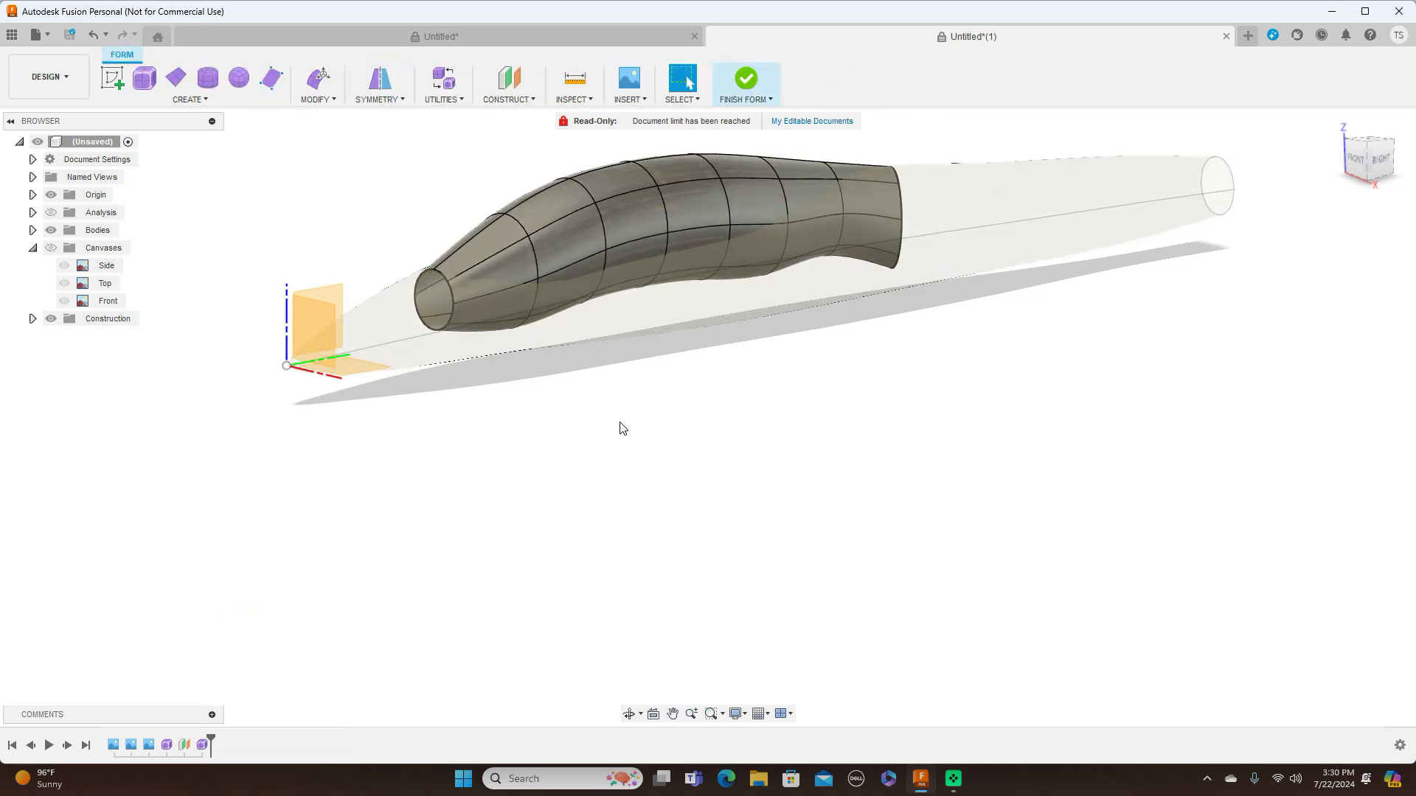
{"action": "left_click", "coordinate": [592, 266]}
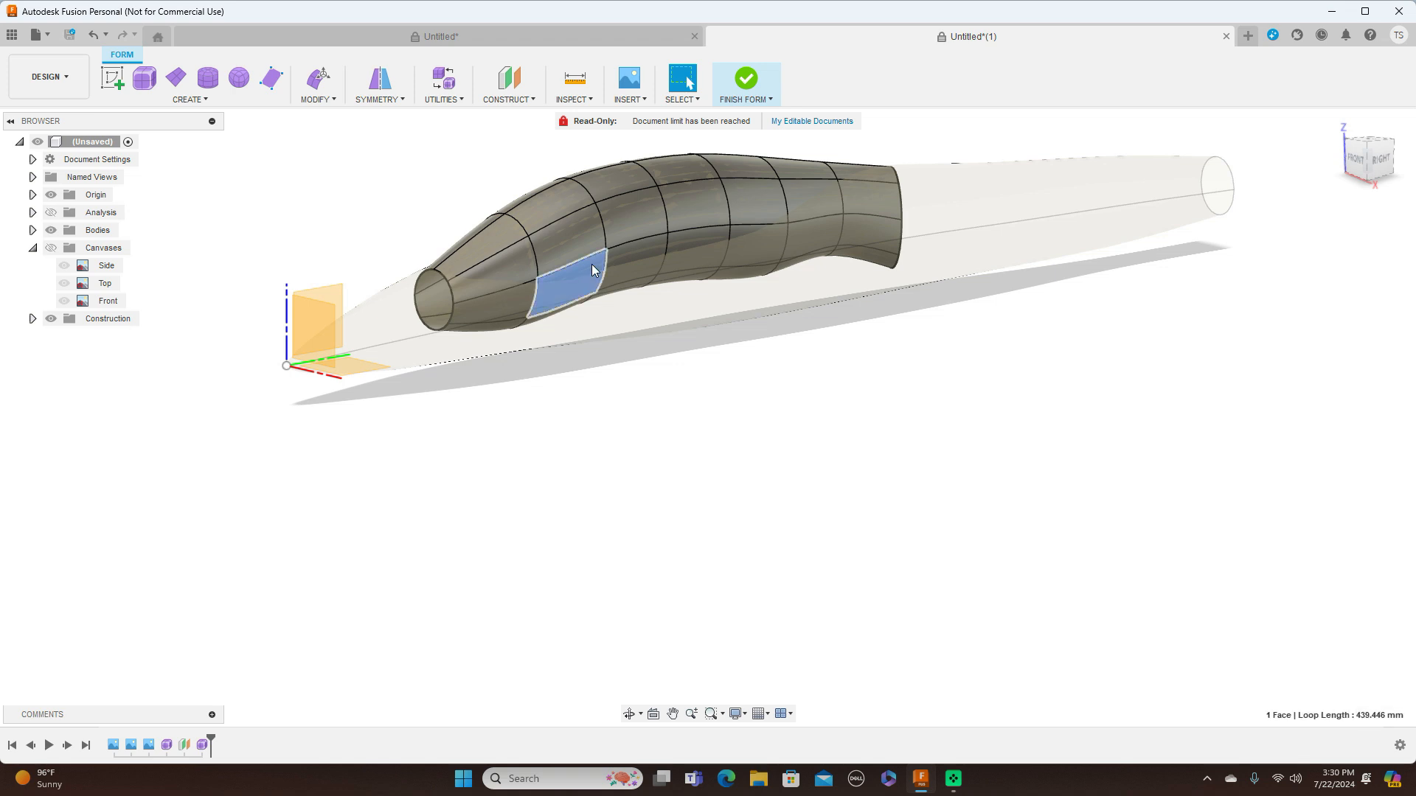
{"action": "left_click", "coordinate": [629, 249], "text": "shift"}
{"action": "left_click", "coordinate": [680, 238], "text": "shift"}
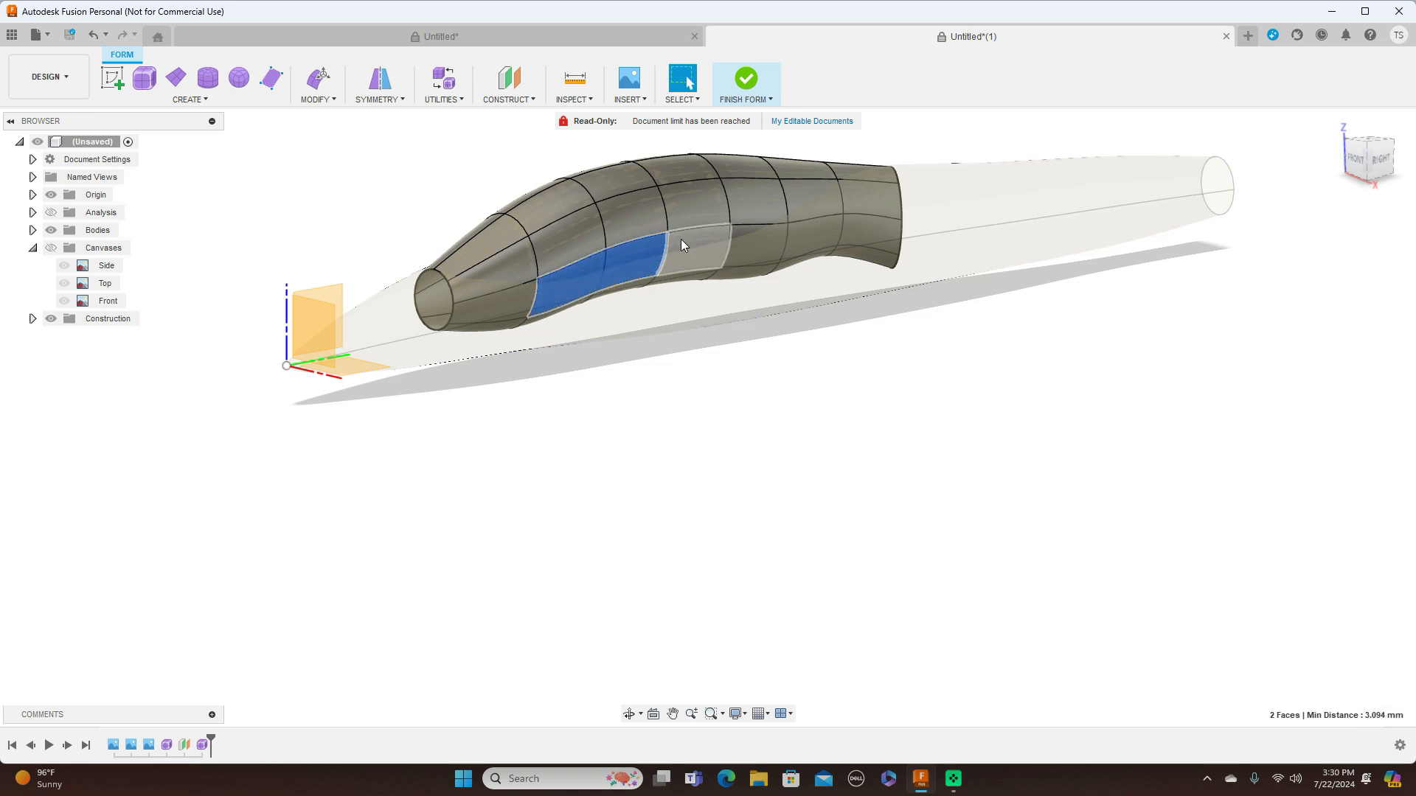
{"action": "left_click", "coordinate": [742, 232], "text": "shift"}
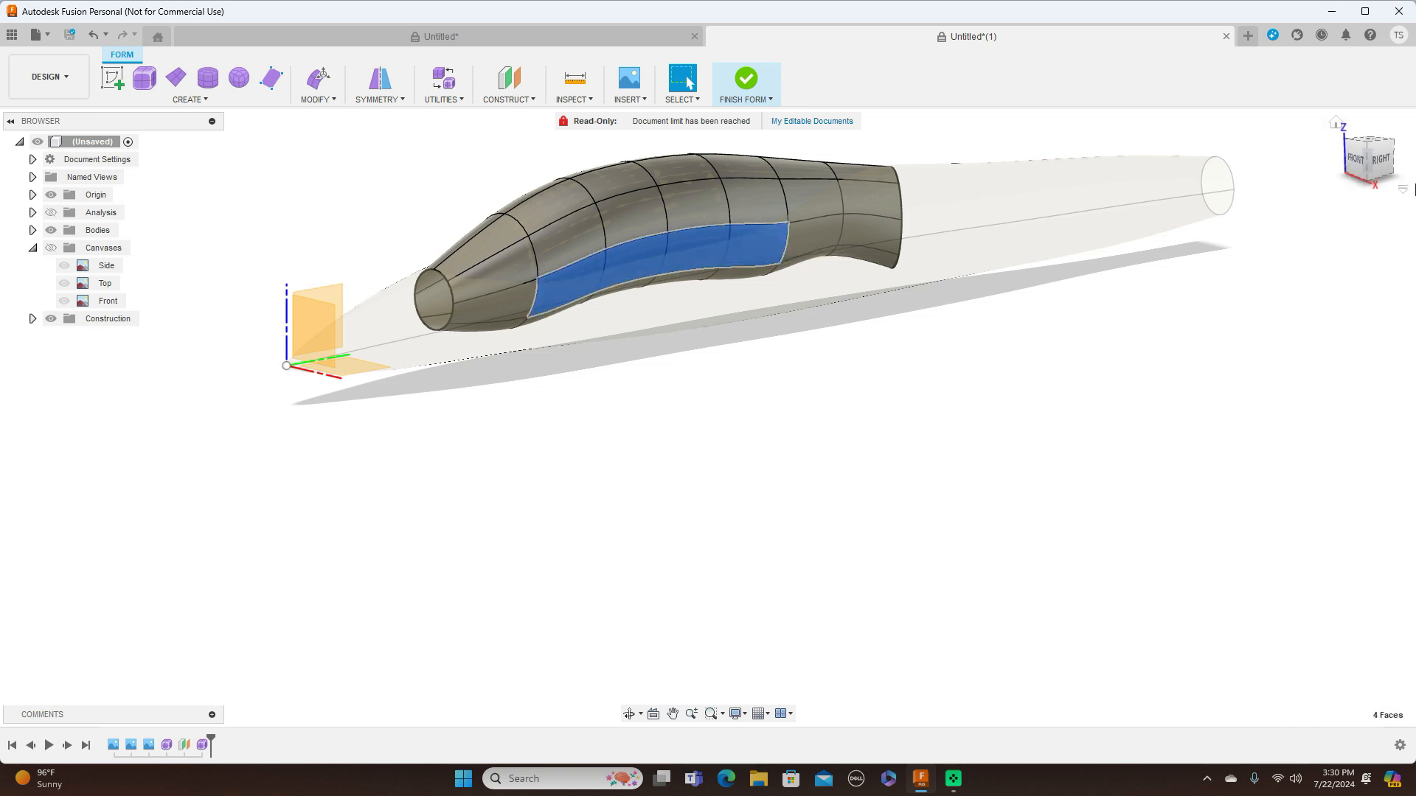
{"action": "right_click", "coordinate": [1181, 420]}
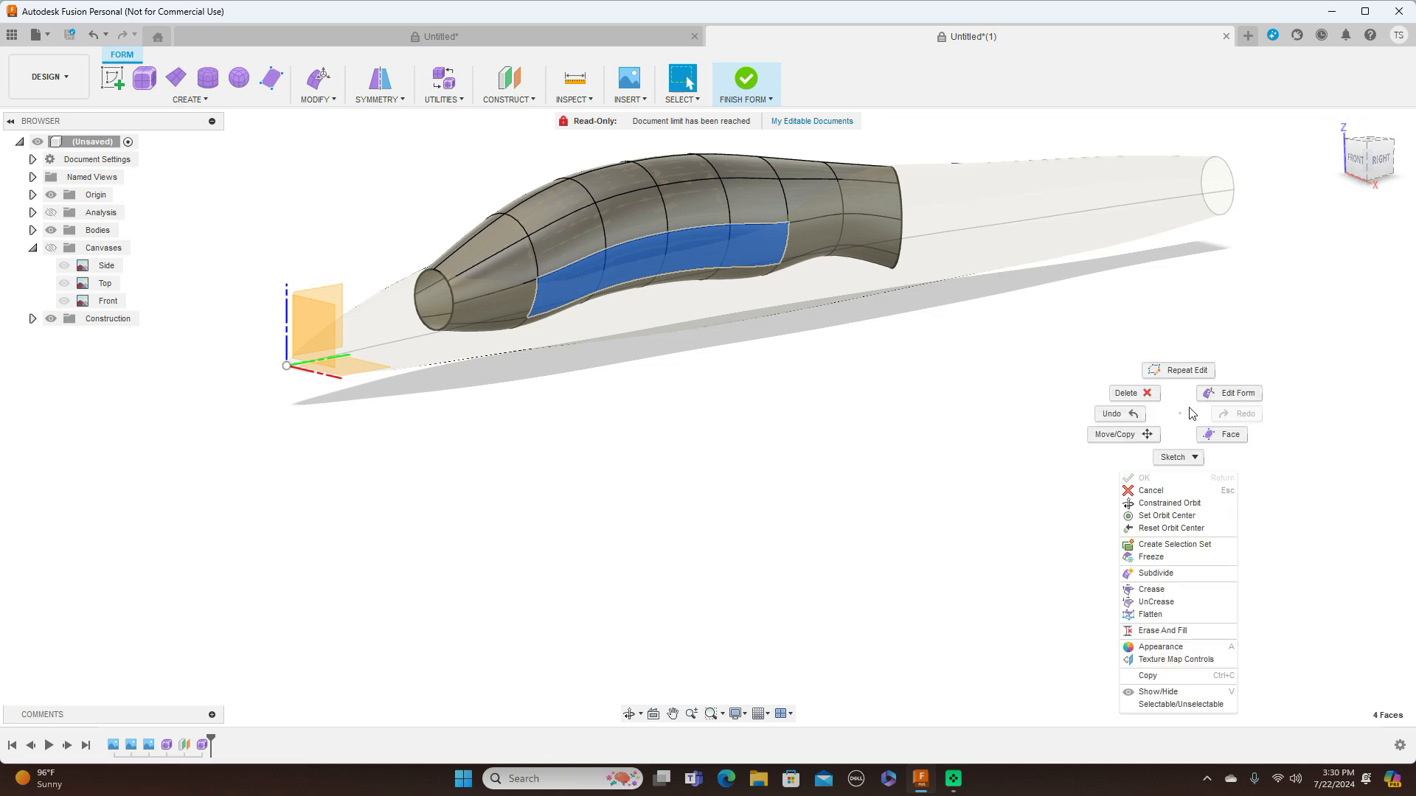
{"action": "left_click", "coordinate": [1232, 392]}
Add the four matching lower faces on the canopy's left side, shift all eight faces downward and accept the edit
{"action": "left_click", "coordinate": [1361, 162]}
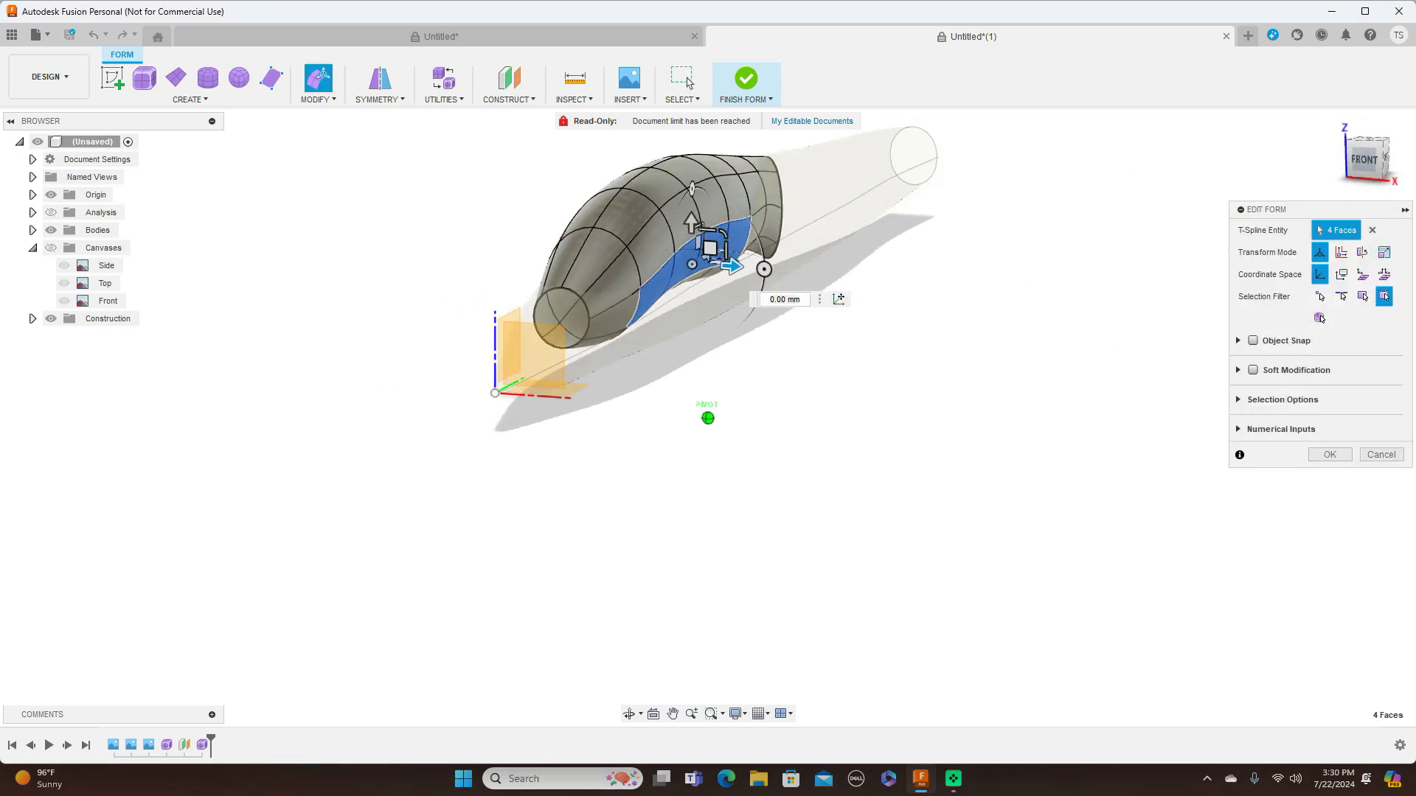
{"action": "left_click", "coordinate": [1363, 164]}
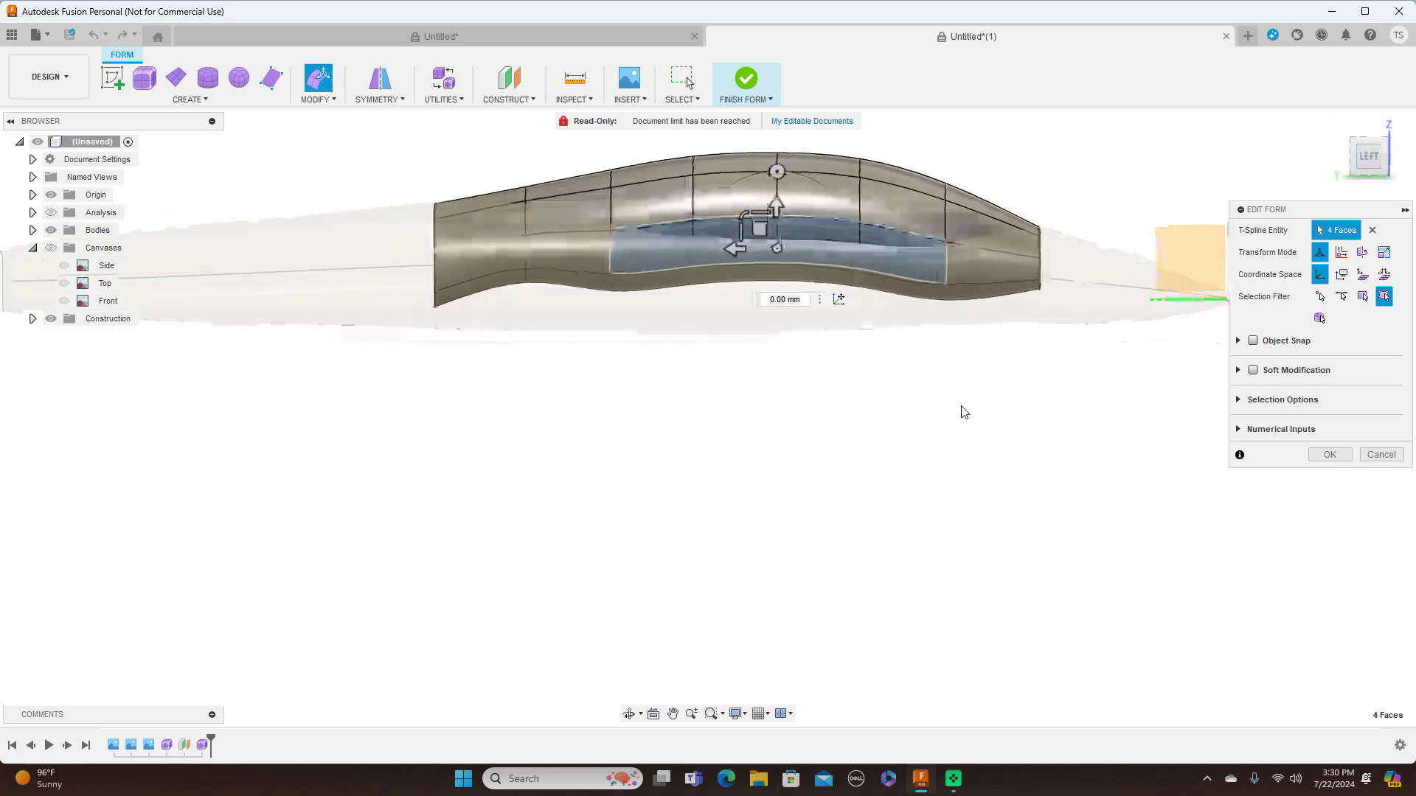
{"action": "left_click", "coordinate": [899, 247], "text": "shift"}
{"action": "left_click", "coordinate": [830, 242], "text": "shift"}
{"action": "left_click", "coordinate": [726, 238], "text": "shift"}
{"action": "left_click", "coordinate": [670, 240], "text": "shift"}
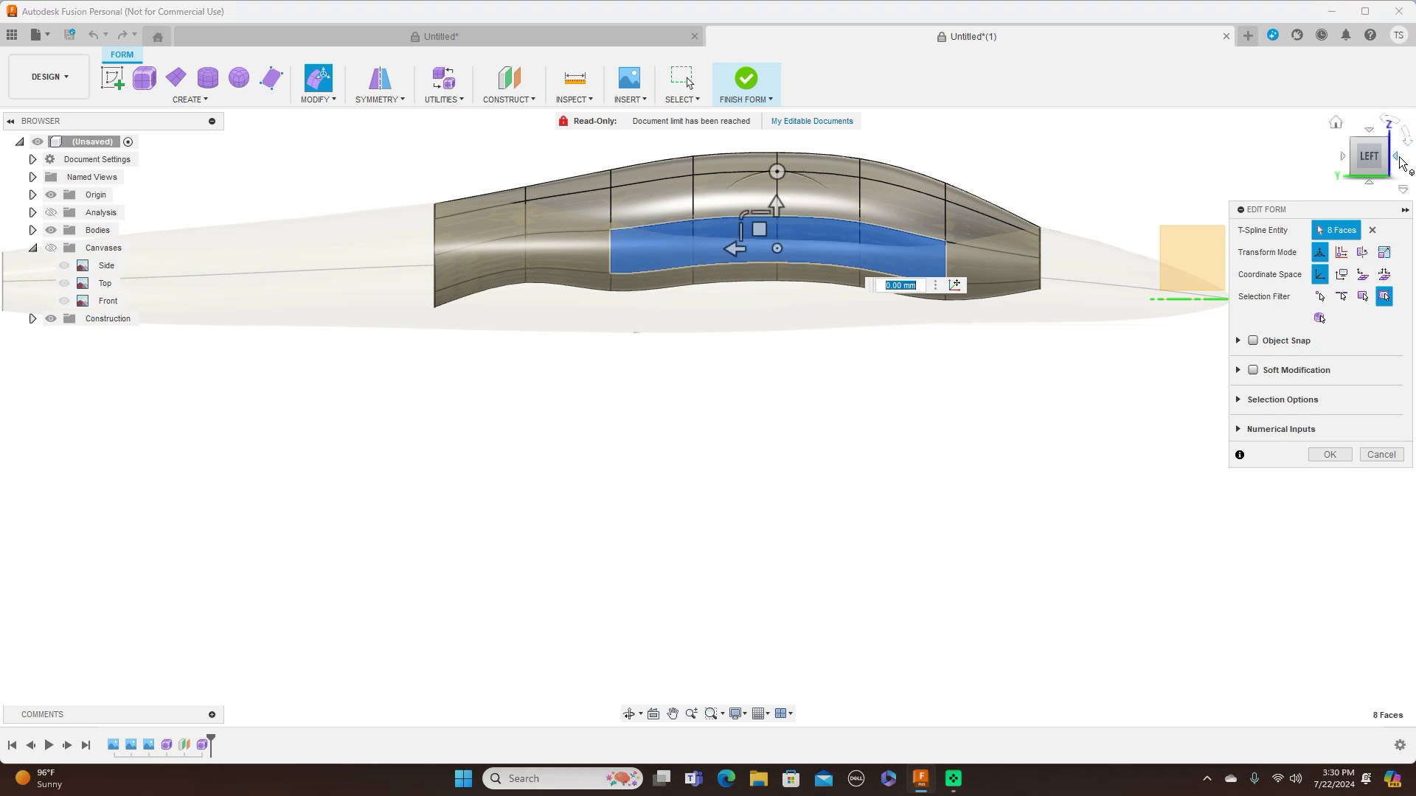
{"action": "left_click", "coordinate": [1399, 158]}
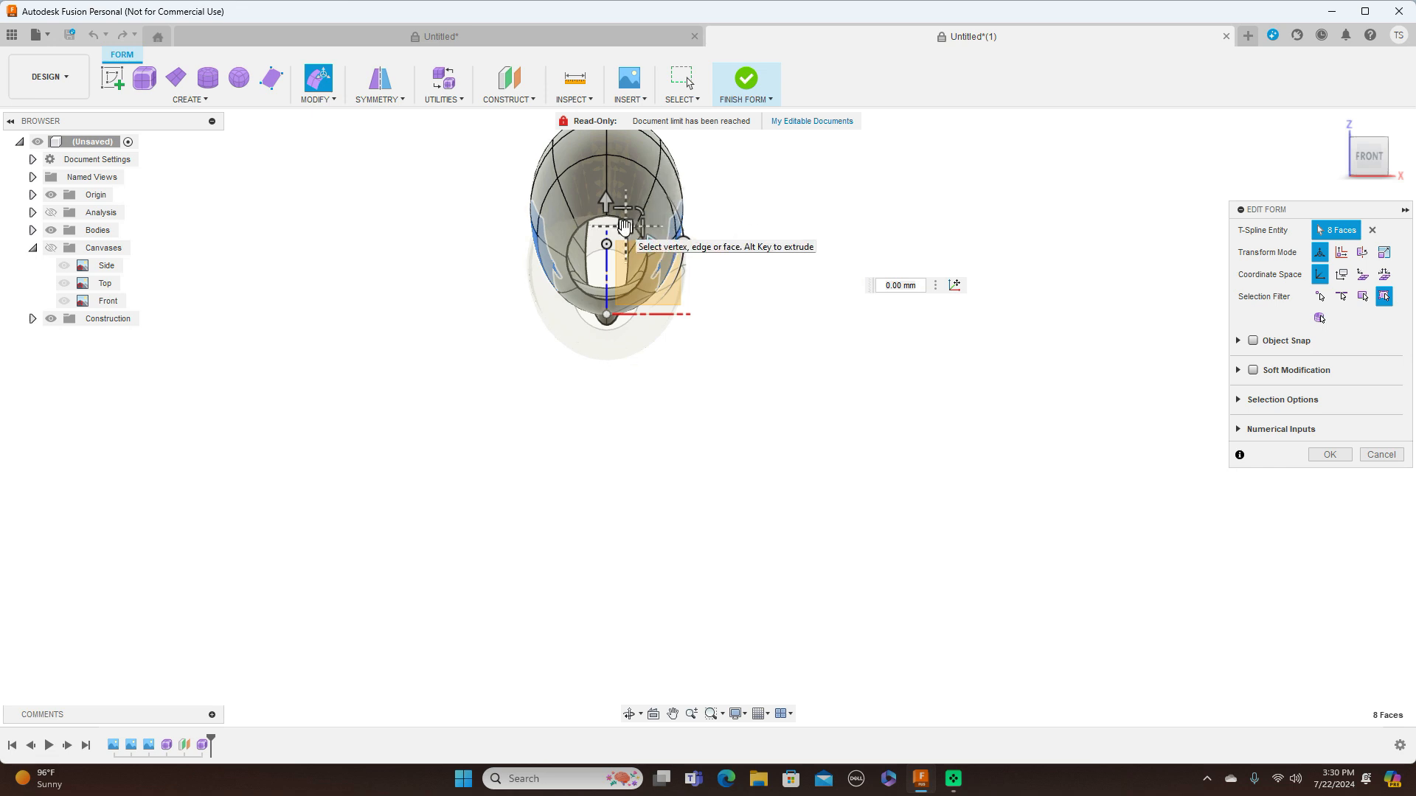
{"action": "left_click_drag", "start_coordinate": [624, 226], "coordinate": [626, 256]}
{"action": "left_click", "coordinate": [1331, 456]}
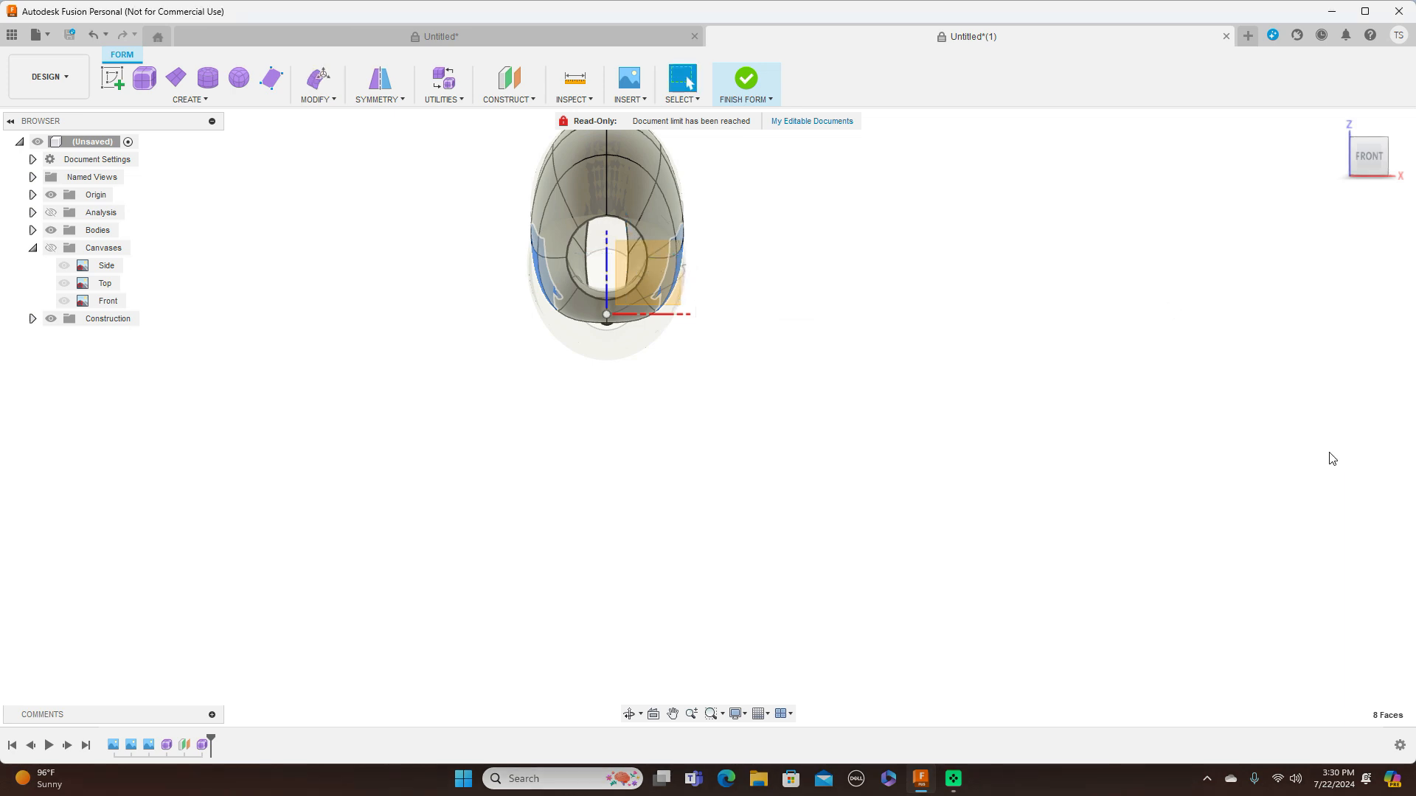
Finish the form and compare the canopy's side profile with the blueprint by briefly showing the canvases
{"action": "left_click", "coordinate": [1396, 158]}
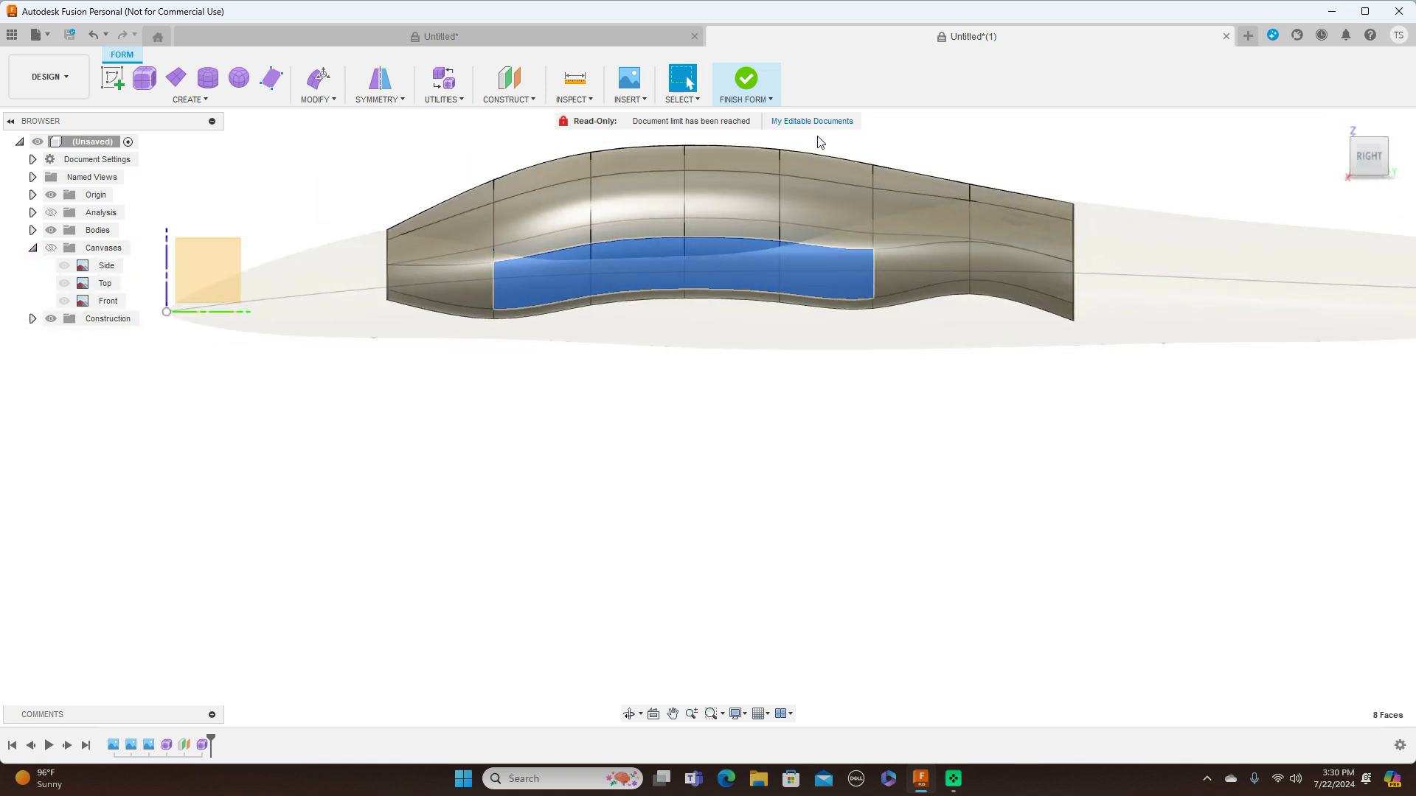
{"action": "left_click", "coordinate": [763, 99]}
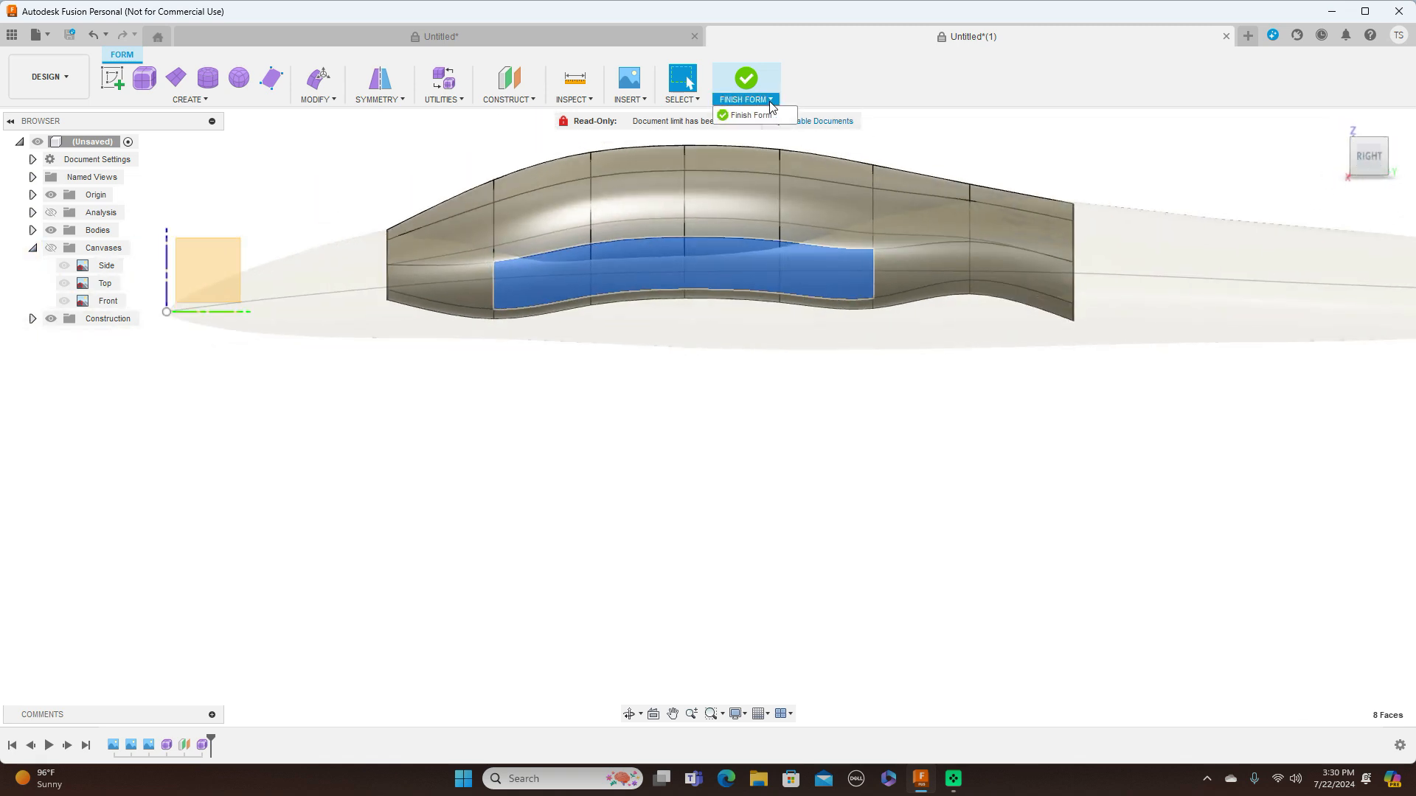
{"action": "left_click", "coordinate": [750, 116]}
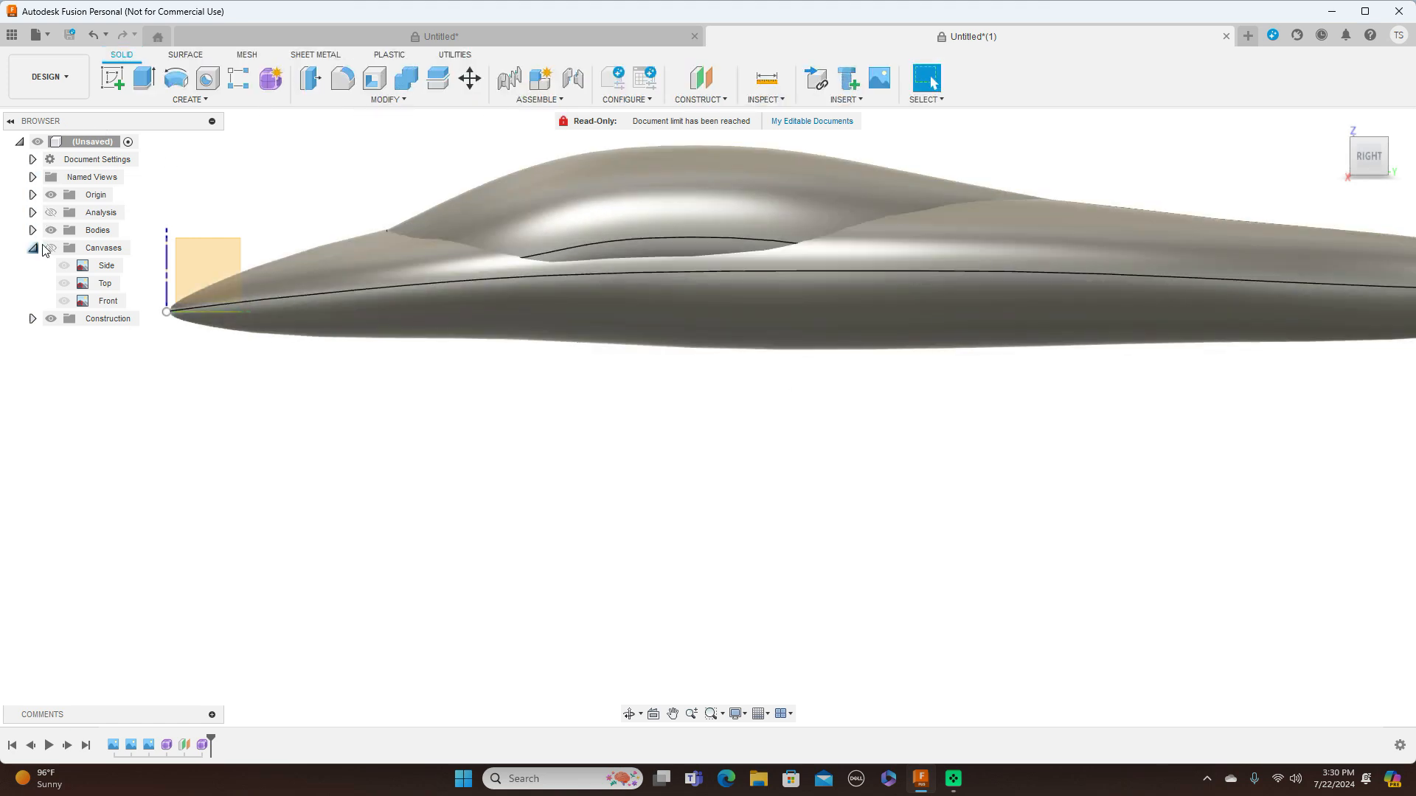
{"action": "left_click", "coordinate": [50, 249]}
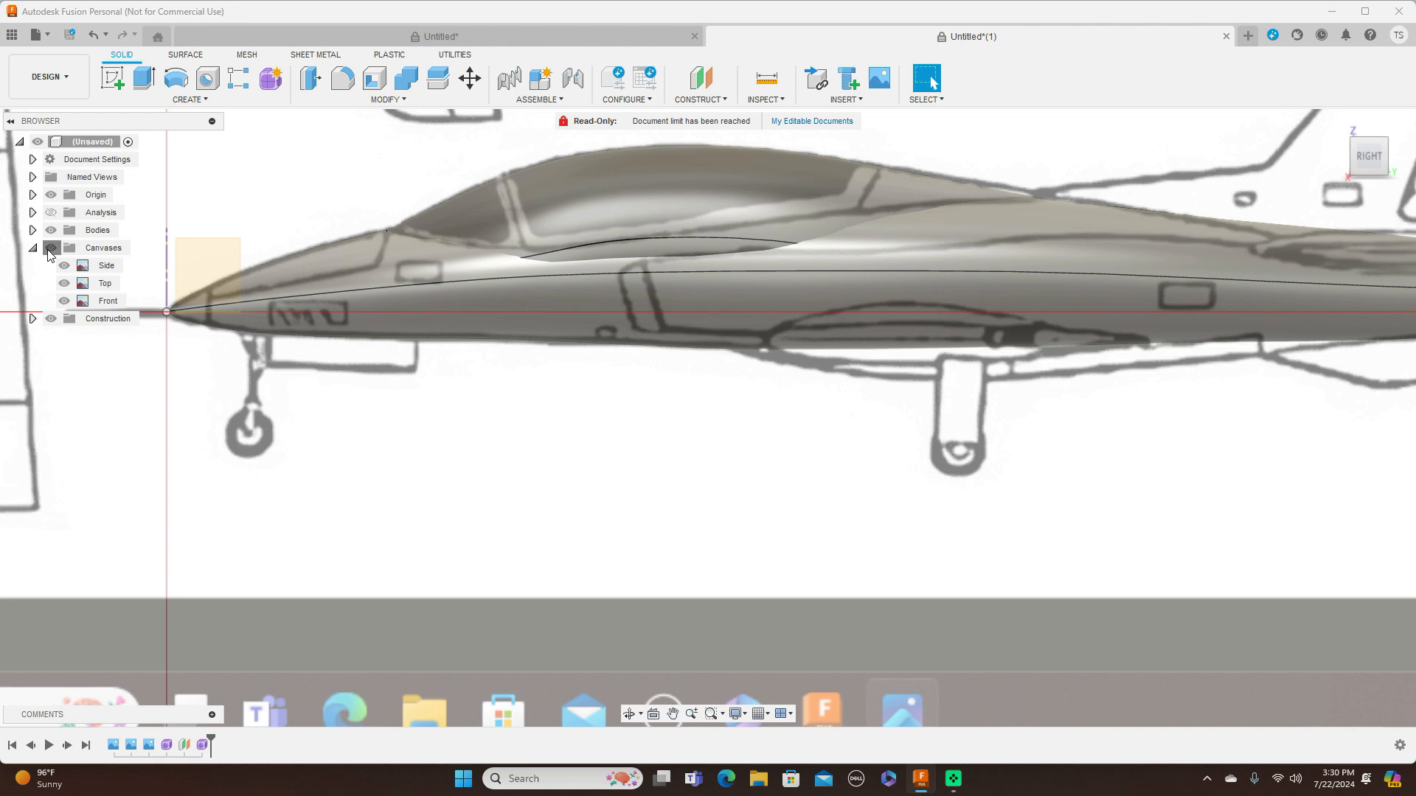
{"action": "left_click", "coordinate": [50, 248]}
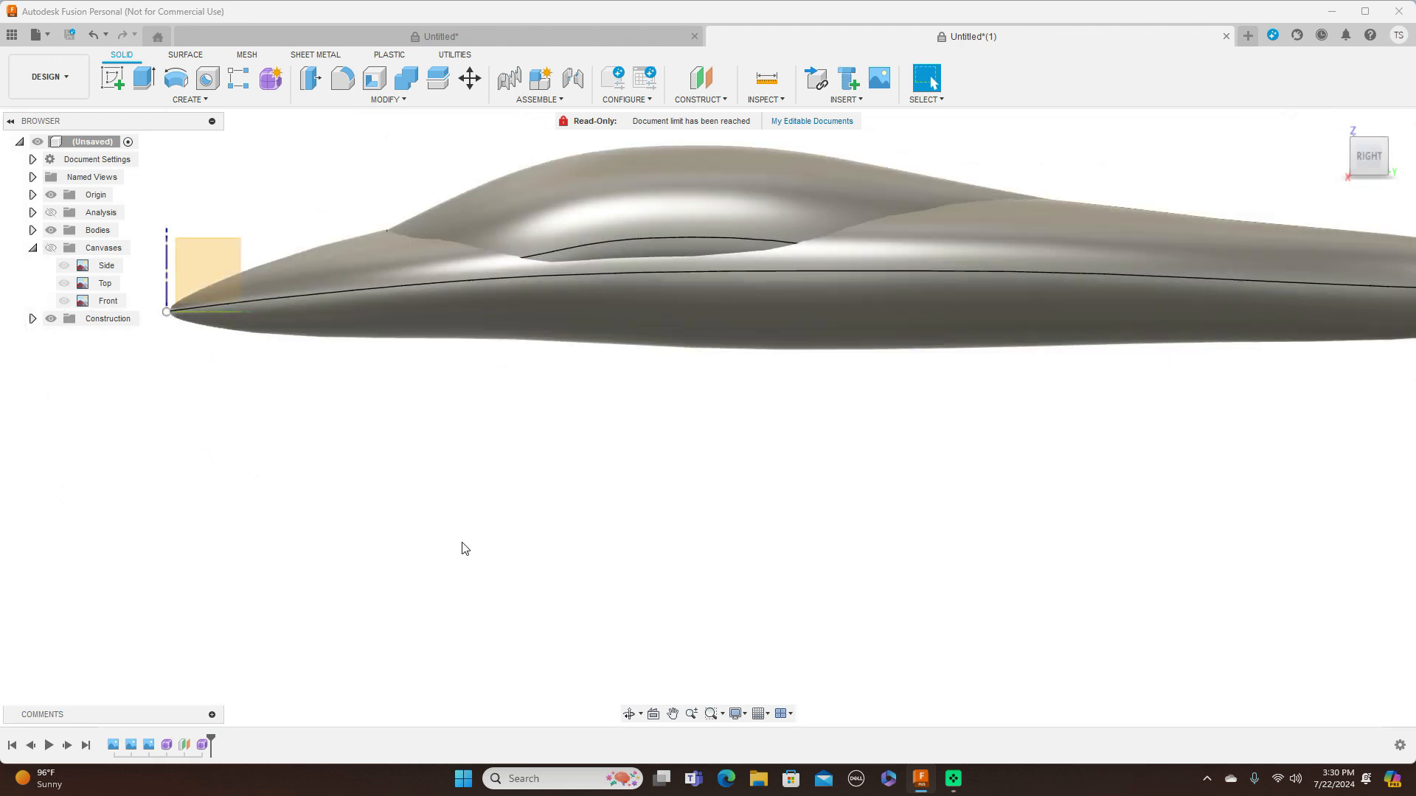
Reopen the canopy form and scale the lengthwise edge loops on both lower sides to about 0.904 in the XZ plane
{"action": "left_click", "coordinate": [202, 745]}
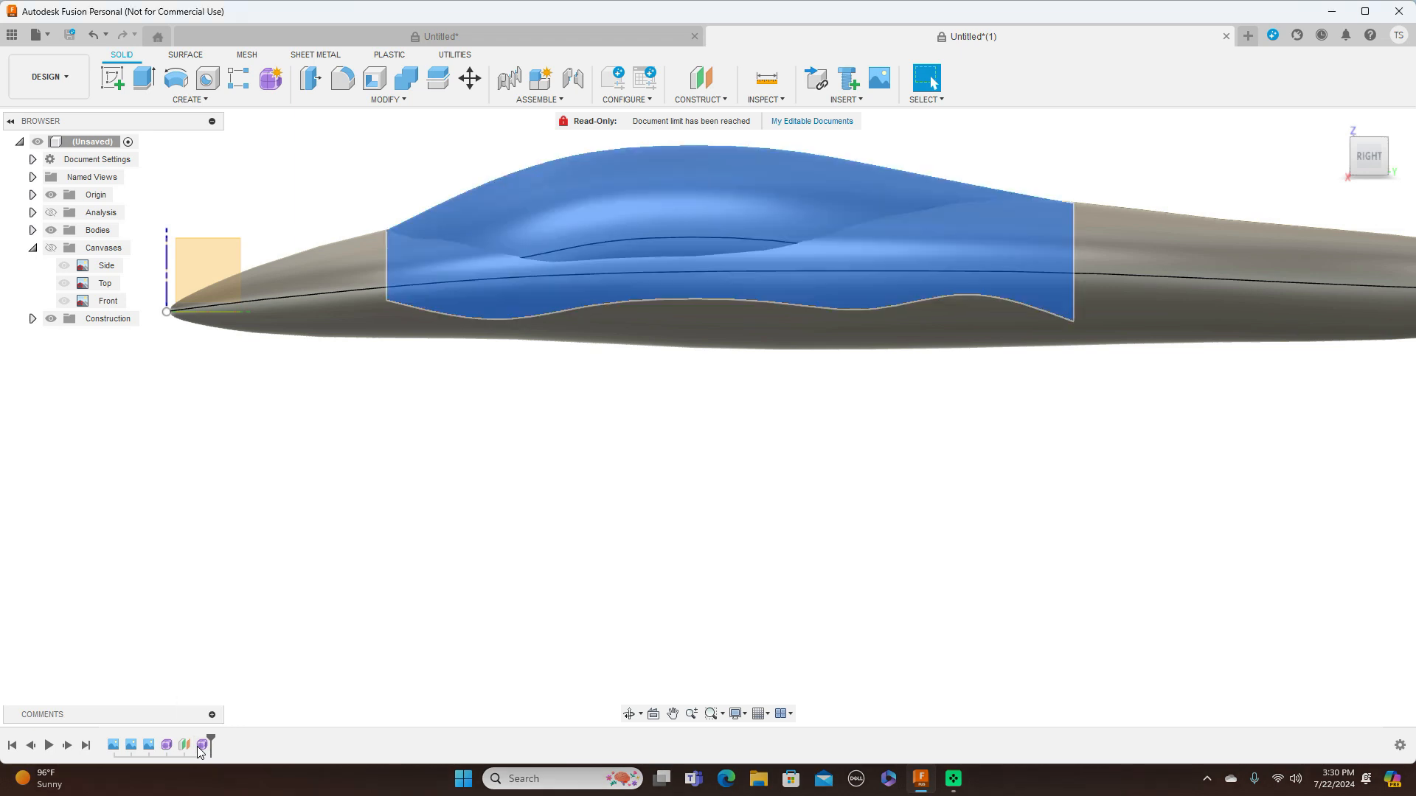
{"action": "right_click", "coordinate": [201, 745]}
{"action": "left_click", "coordinate": [246, 605]}
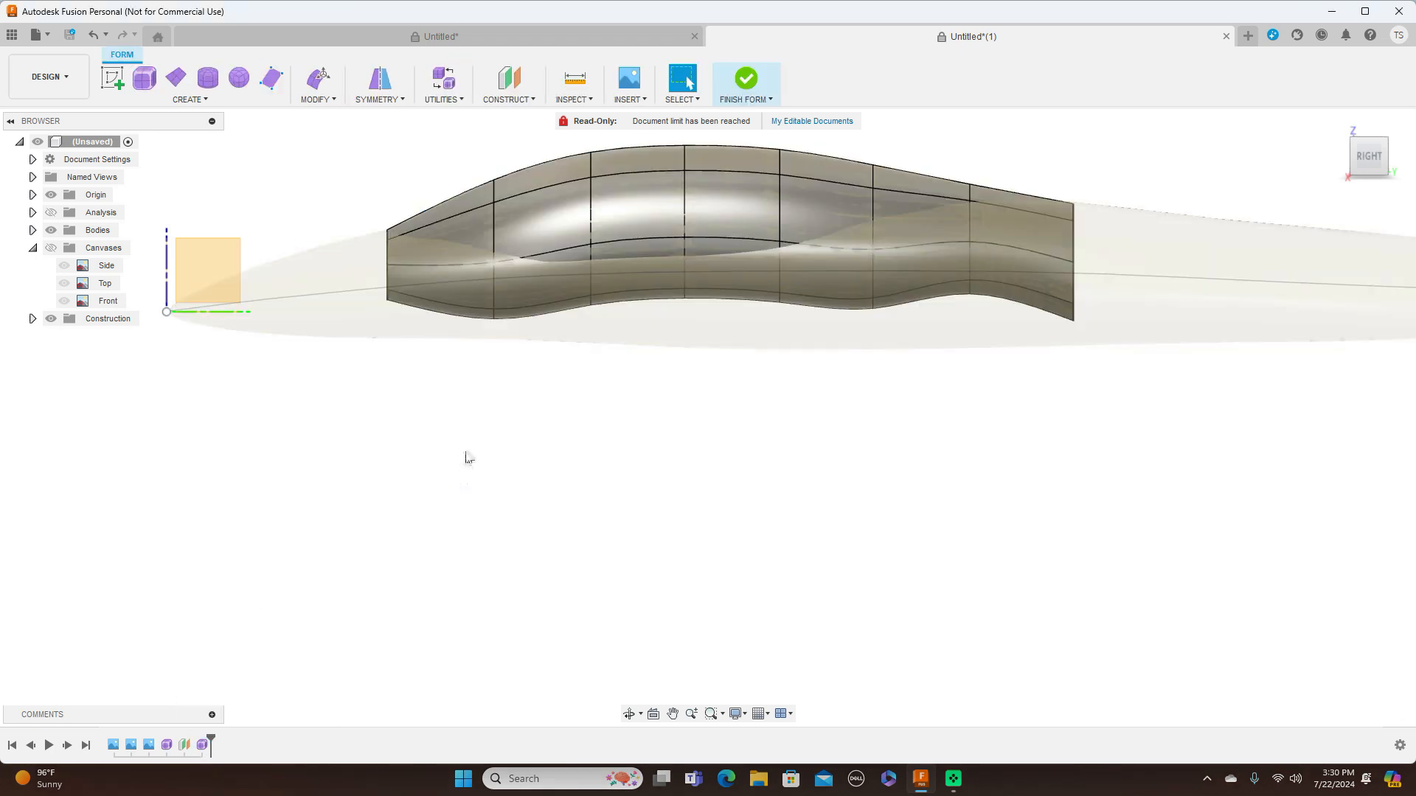
{"action": "double_click", "coordinate": [565, 251]}
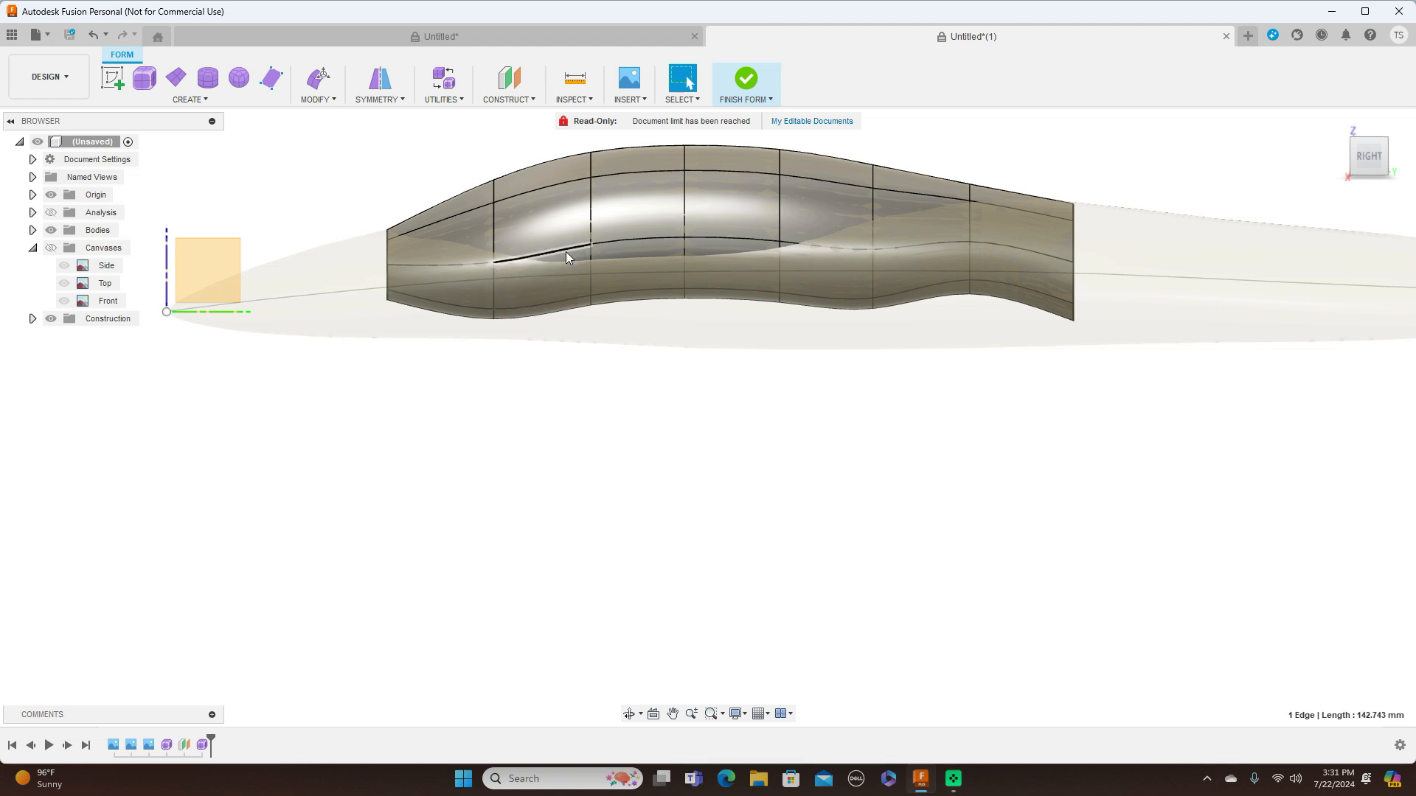
{"action": "left_click", "coordinate": [1371, 159]}
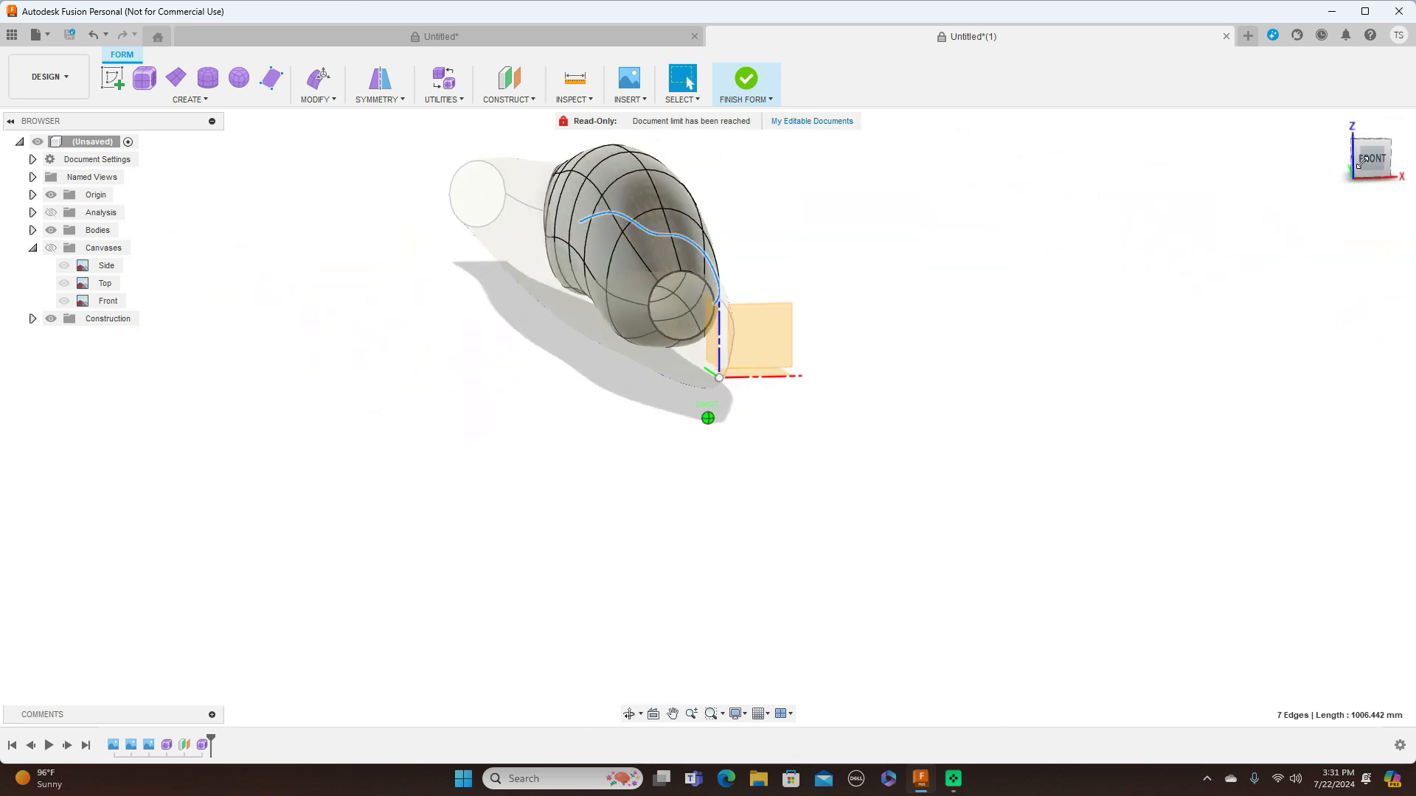
{"action": "double_click", "coordinate": [630, 301], "text": "shift"}
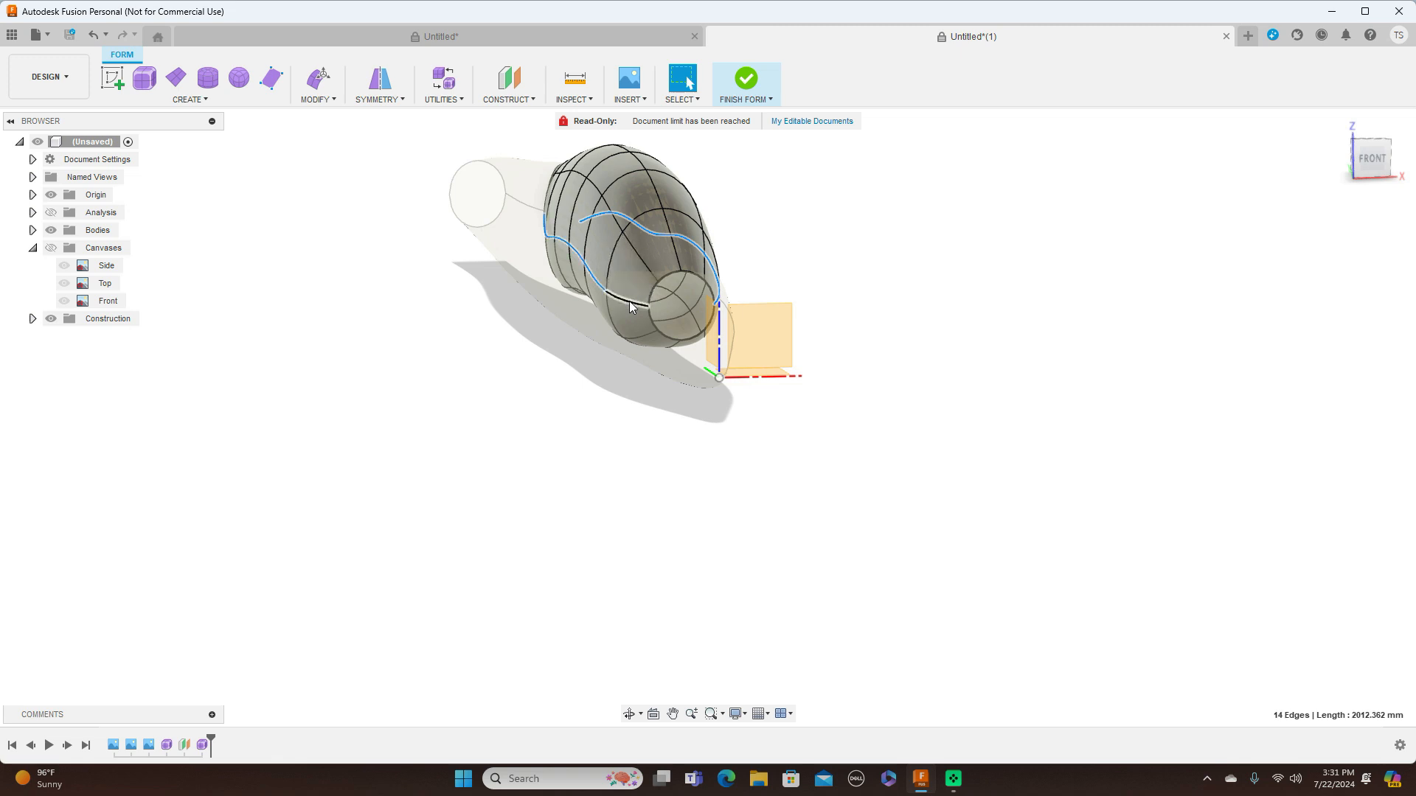
{"action": "left_click", "coordinate": [1373, 156]}
{"action": "right_click", "coordinate": [906, 316]}
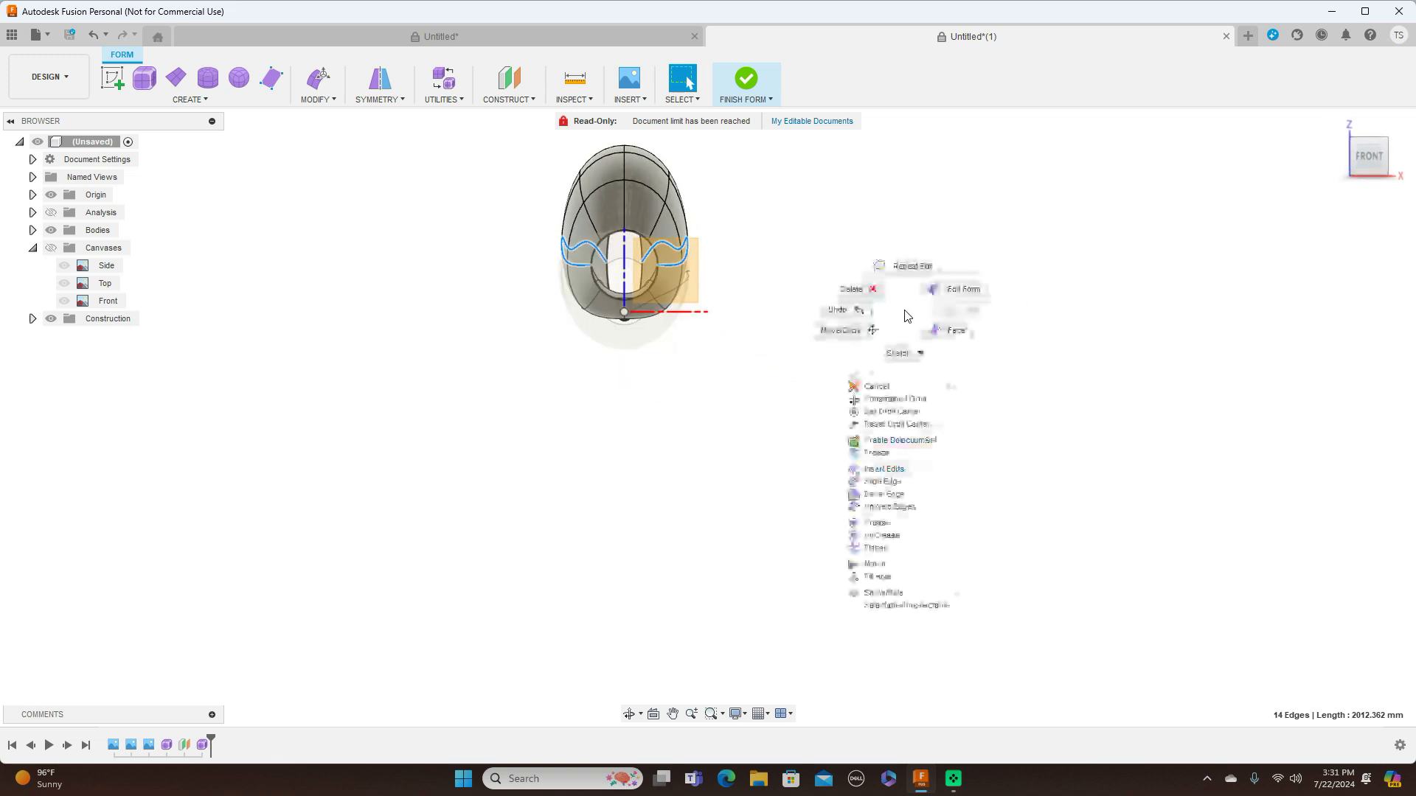
{"action": "left_click", "coordinate": [947, 291]}
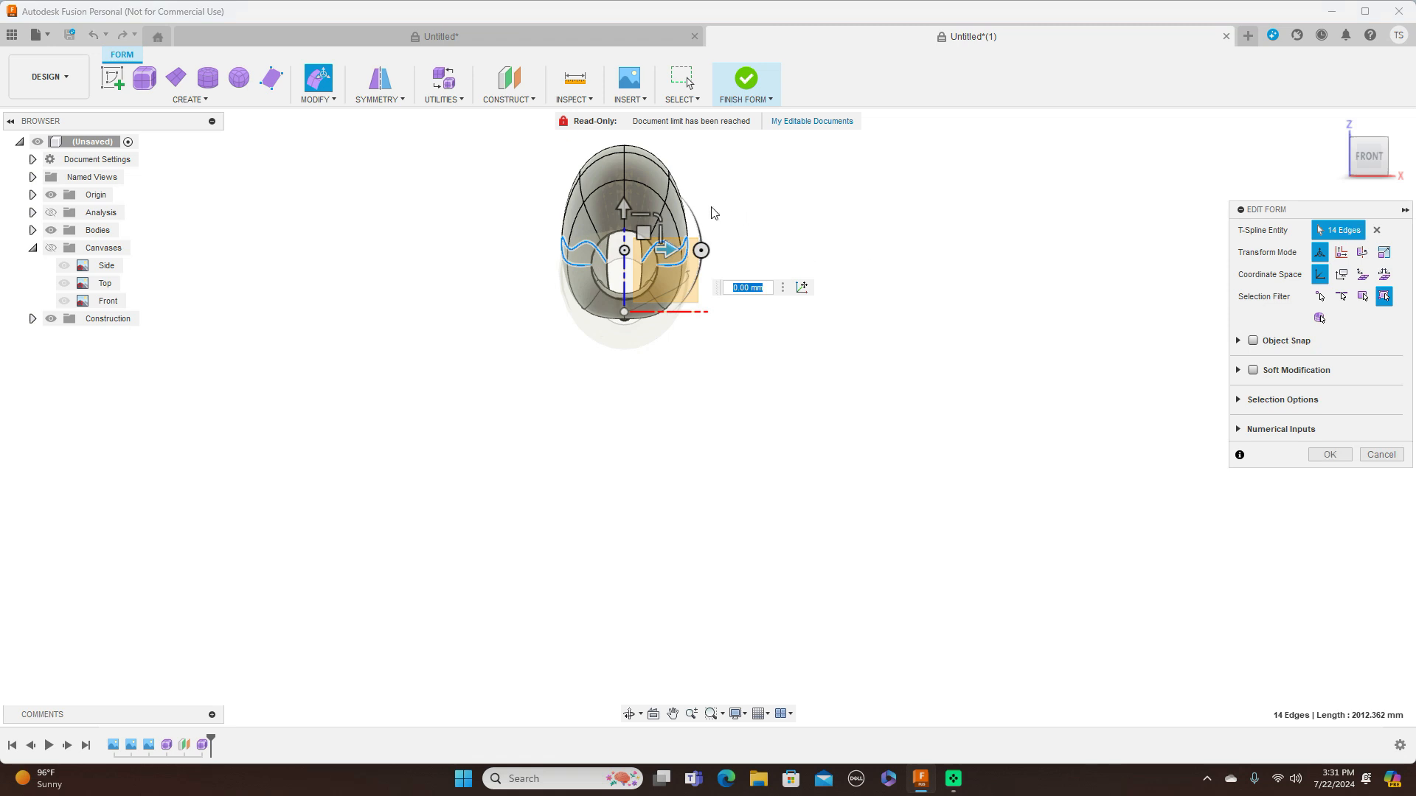
{"action": "left_click_drag", "start_coordinate": [664, 210], "coordinate": [655, 220]}
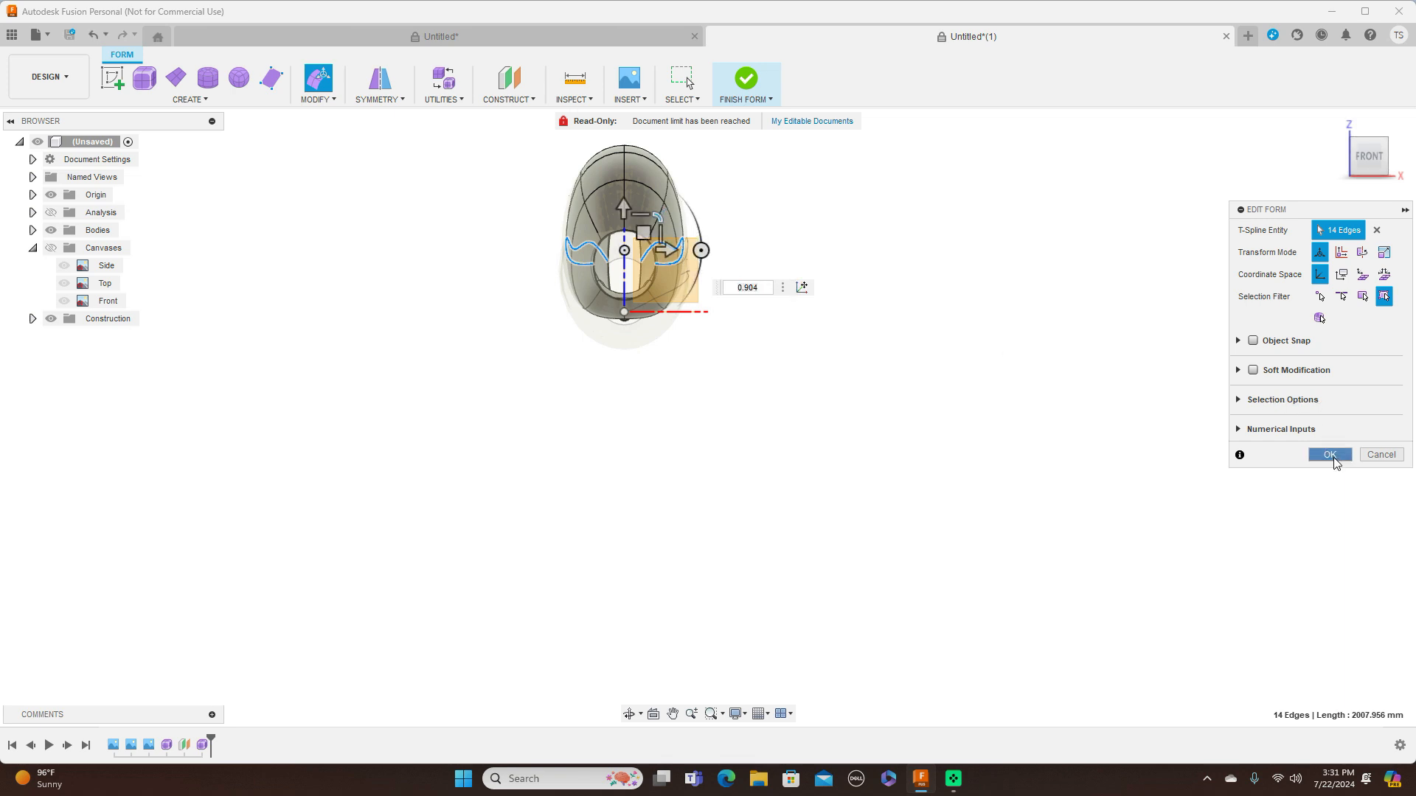
{"action": "left_click", "coordinate": [1330, 454]}
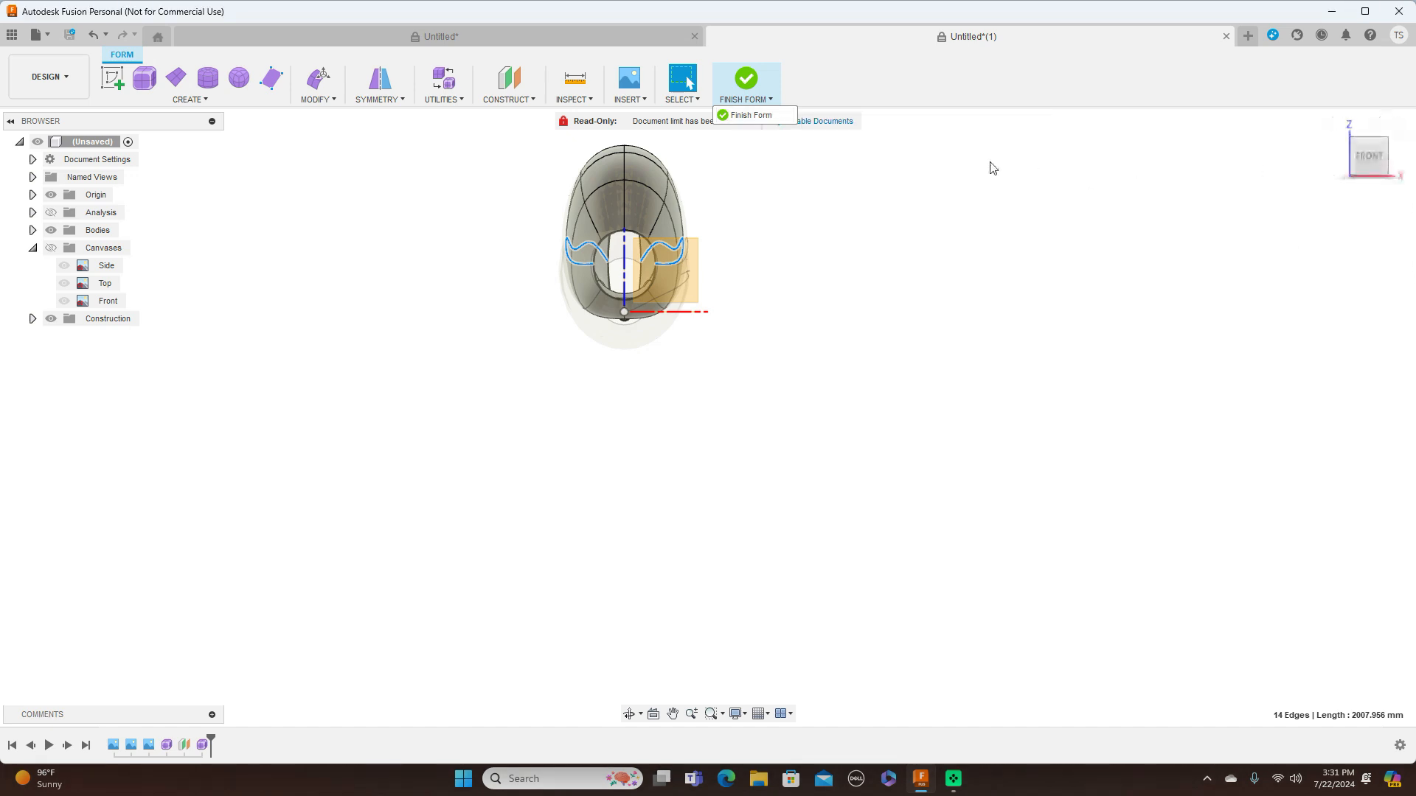
Finish the form, show the canvases and check the canopy blend against the side blueprint
{"action": "left_click", "coordinate": [767, 116]}
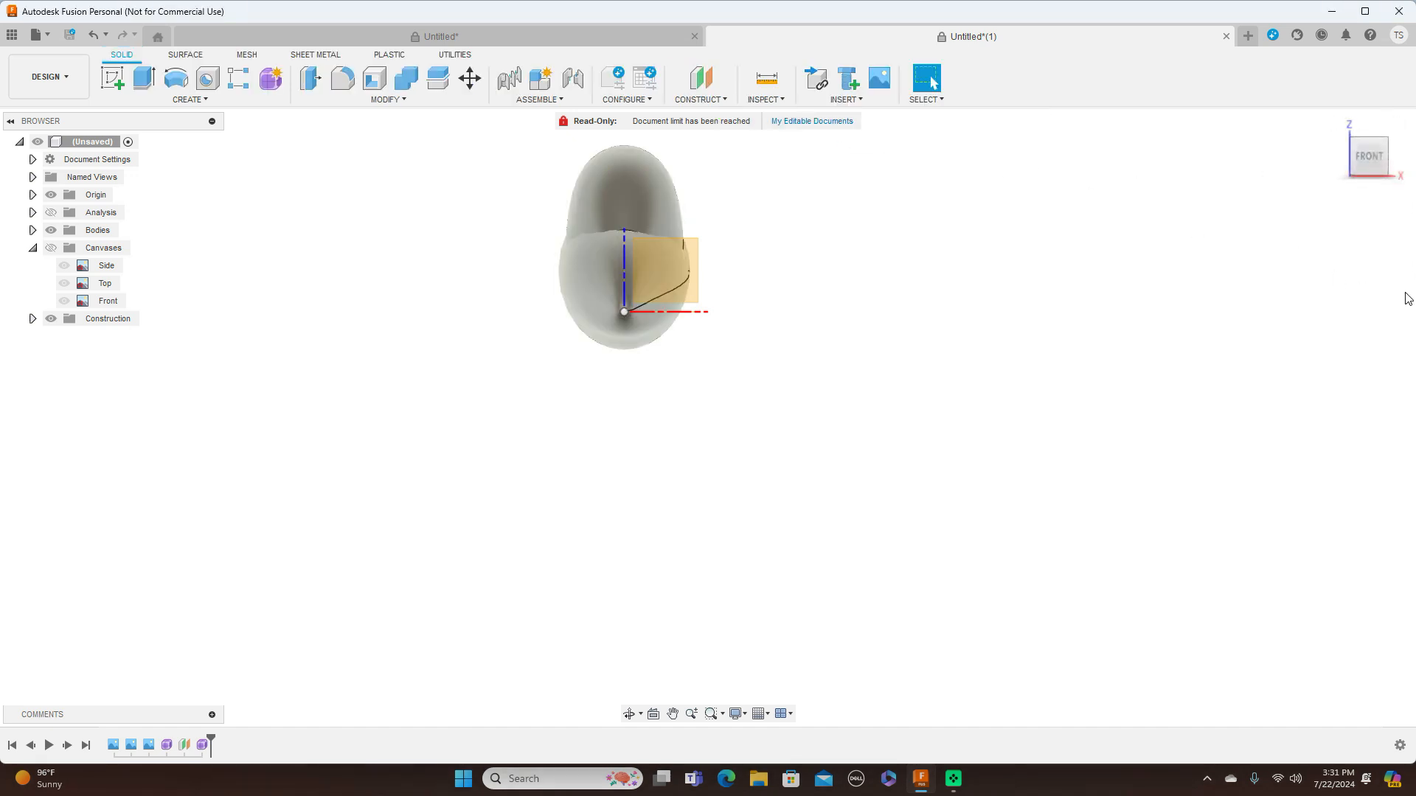
{"action": "left_click", "coordinate": [1396, 157]}
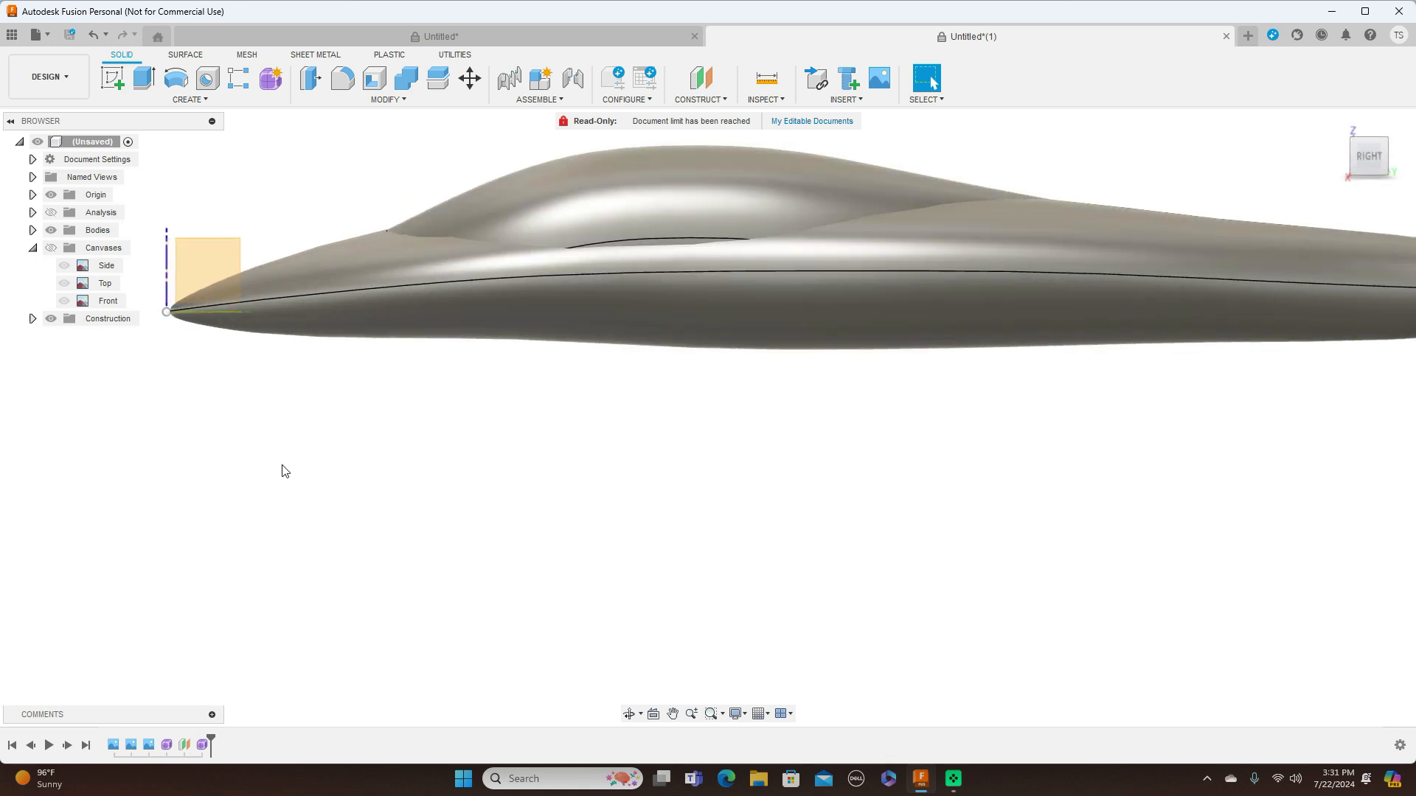
{"action": "left_click", "coordinate": [51, 249]}
{"action": "left_click", "coordinate": [52, 249]}
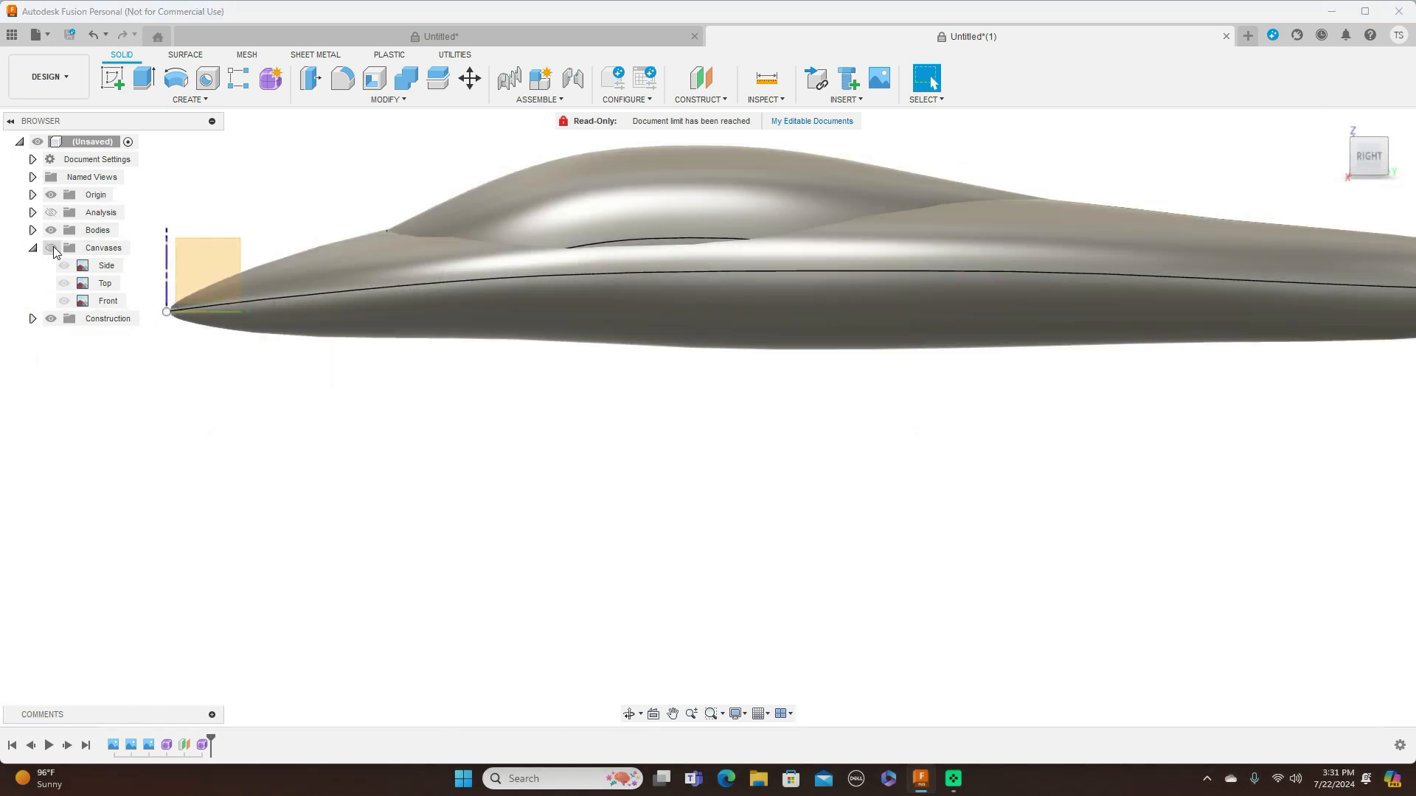
{"action": "left_click", "coordinate": [52, 248]}
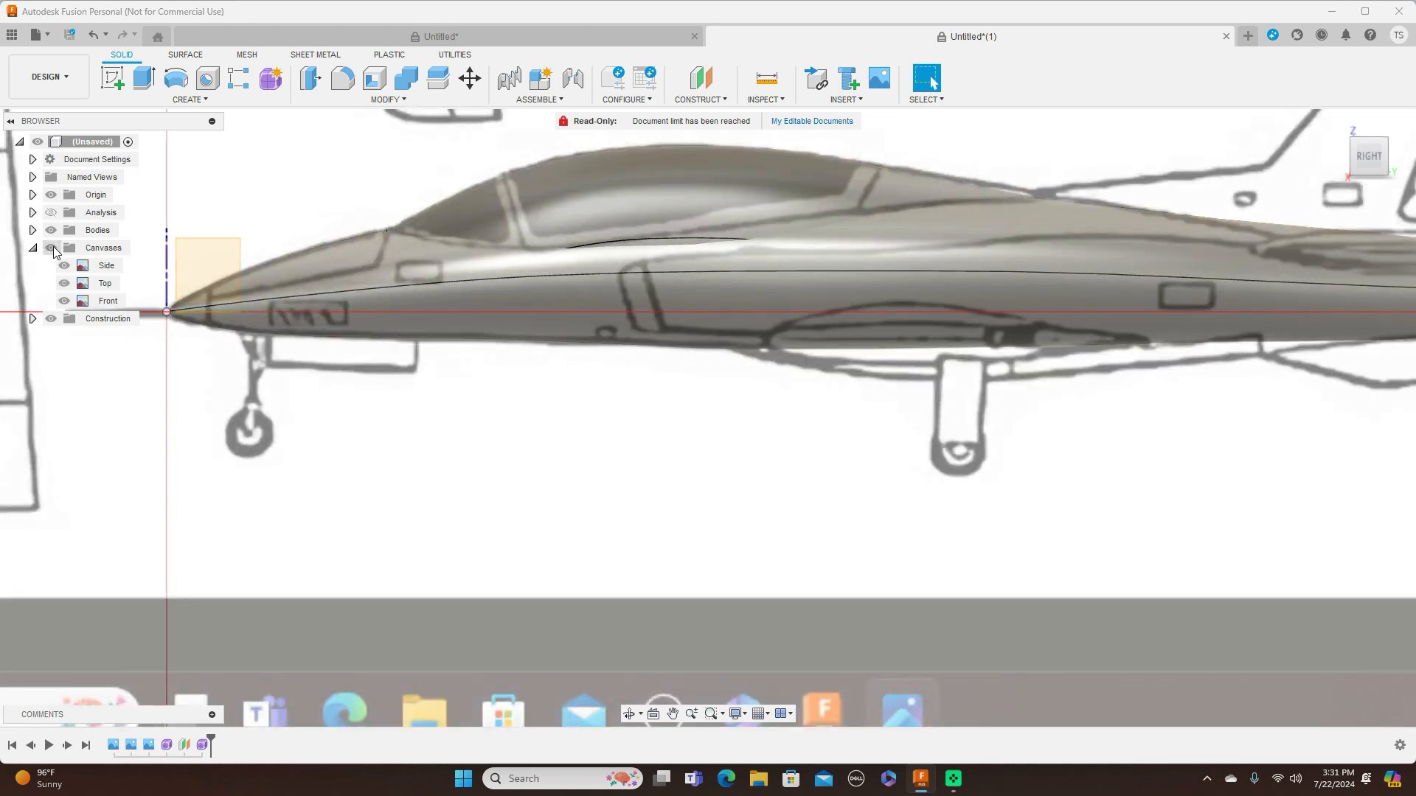
{"action": "left_click", "coordinate": [1354, 164]}
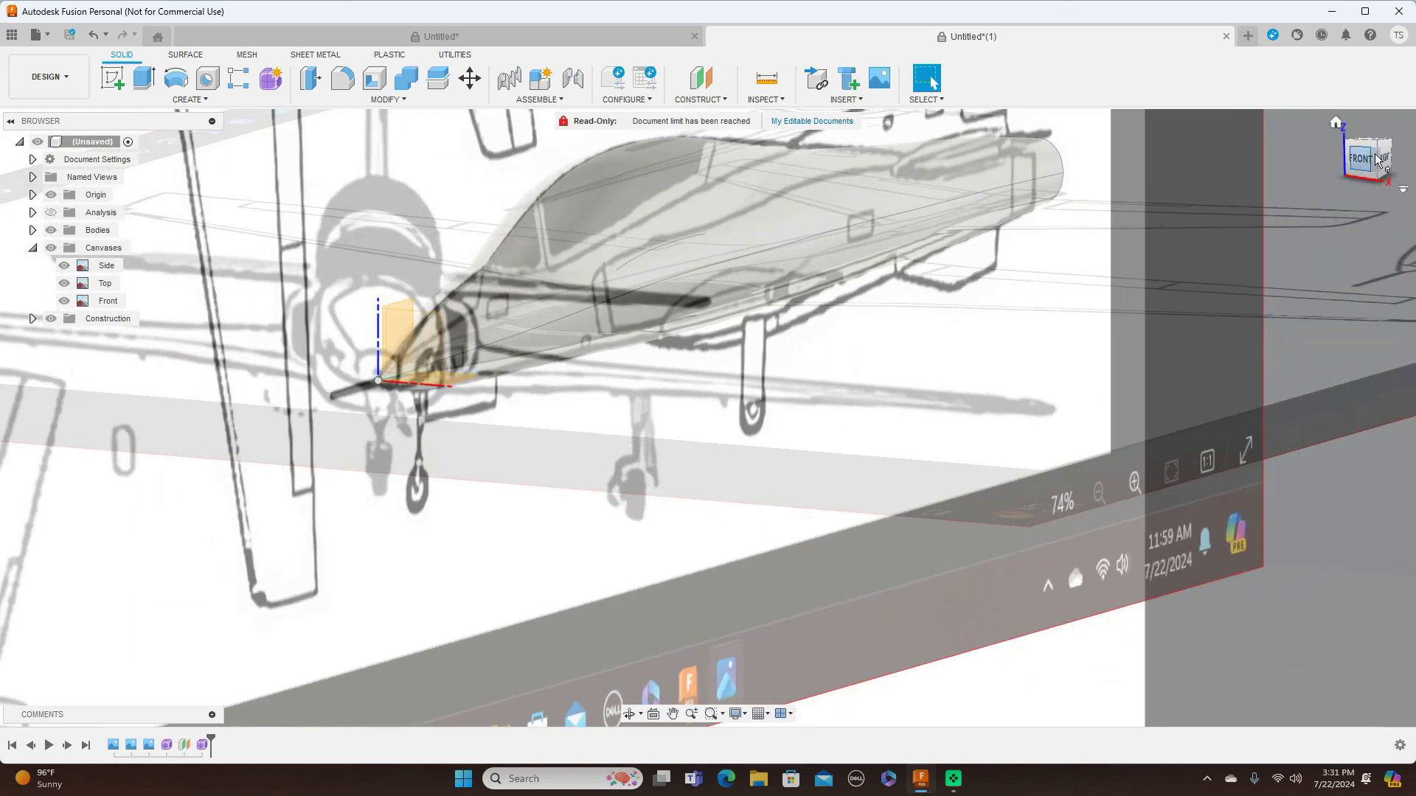
{"action": "left_click", "coordinate": [1380, 158]}
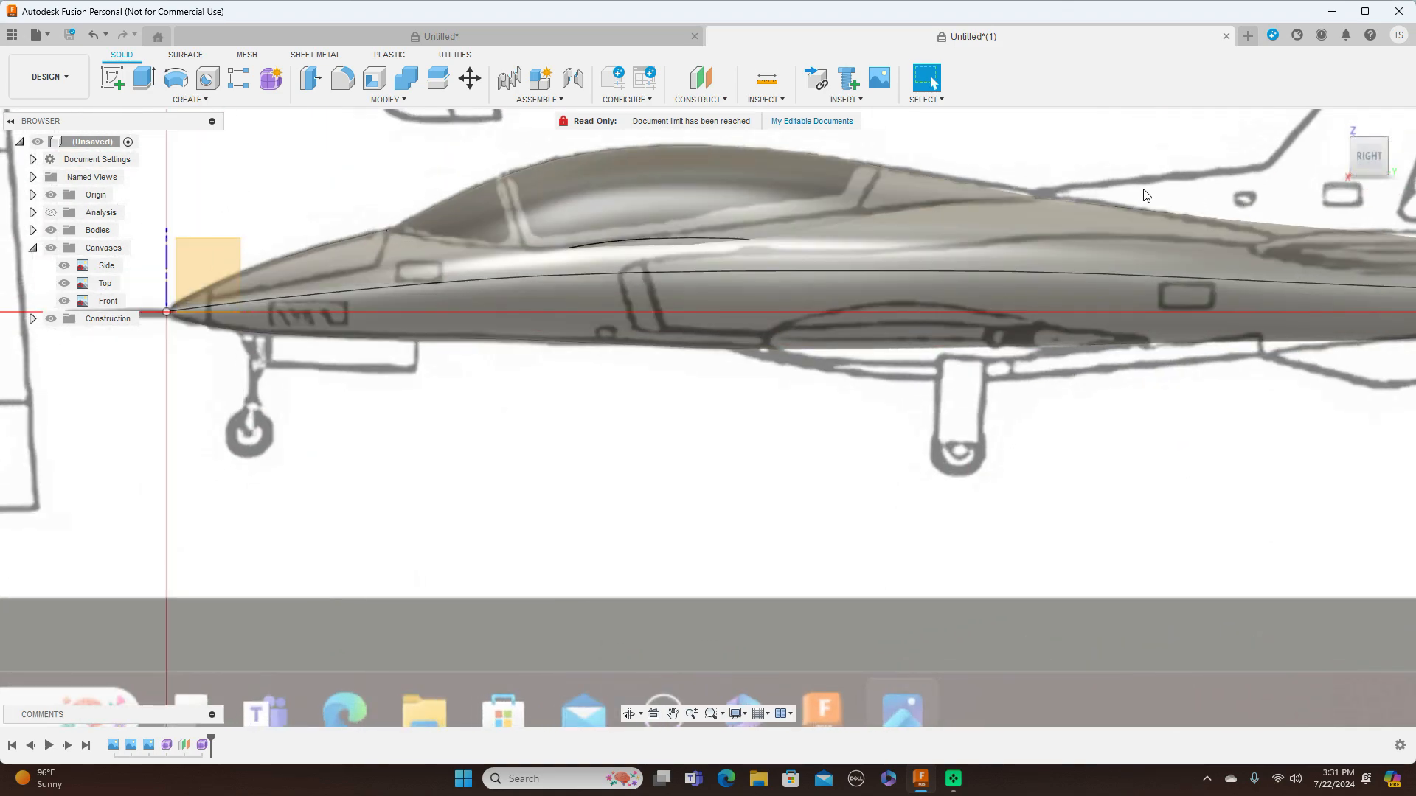
Open the fuselage form, examine its mesh against the blueprint from the side and at an angle, and finish the form
{"action": "right_click", "coordinate": [167, 746]}
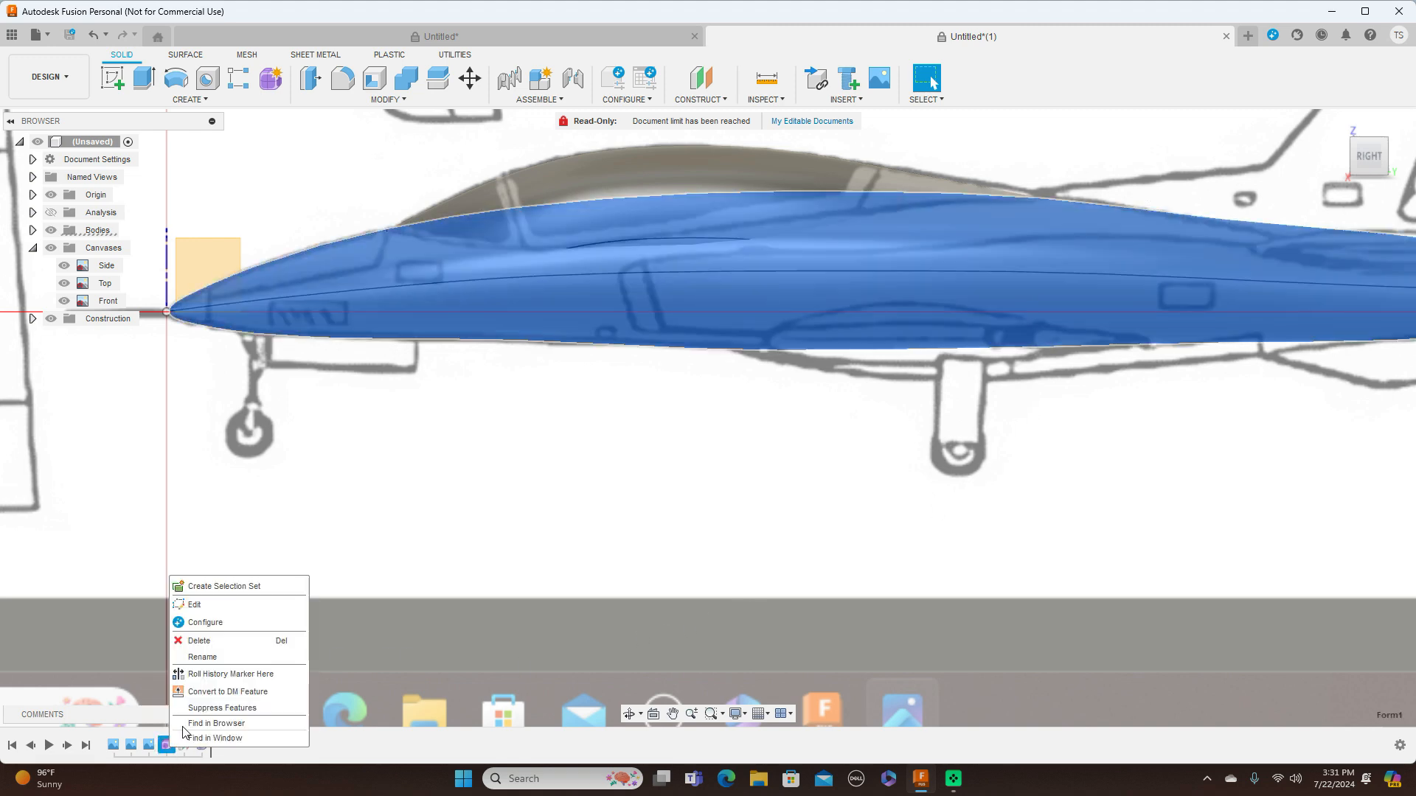
{"action": "left_click", "coordinate": [217, 606]}
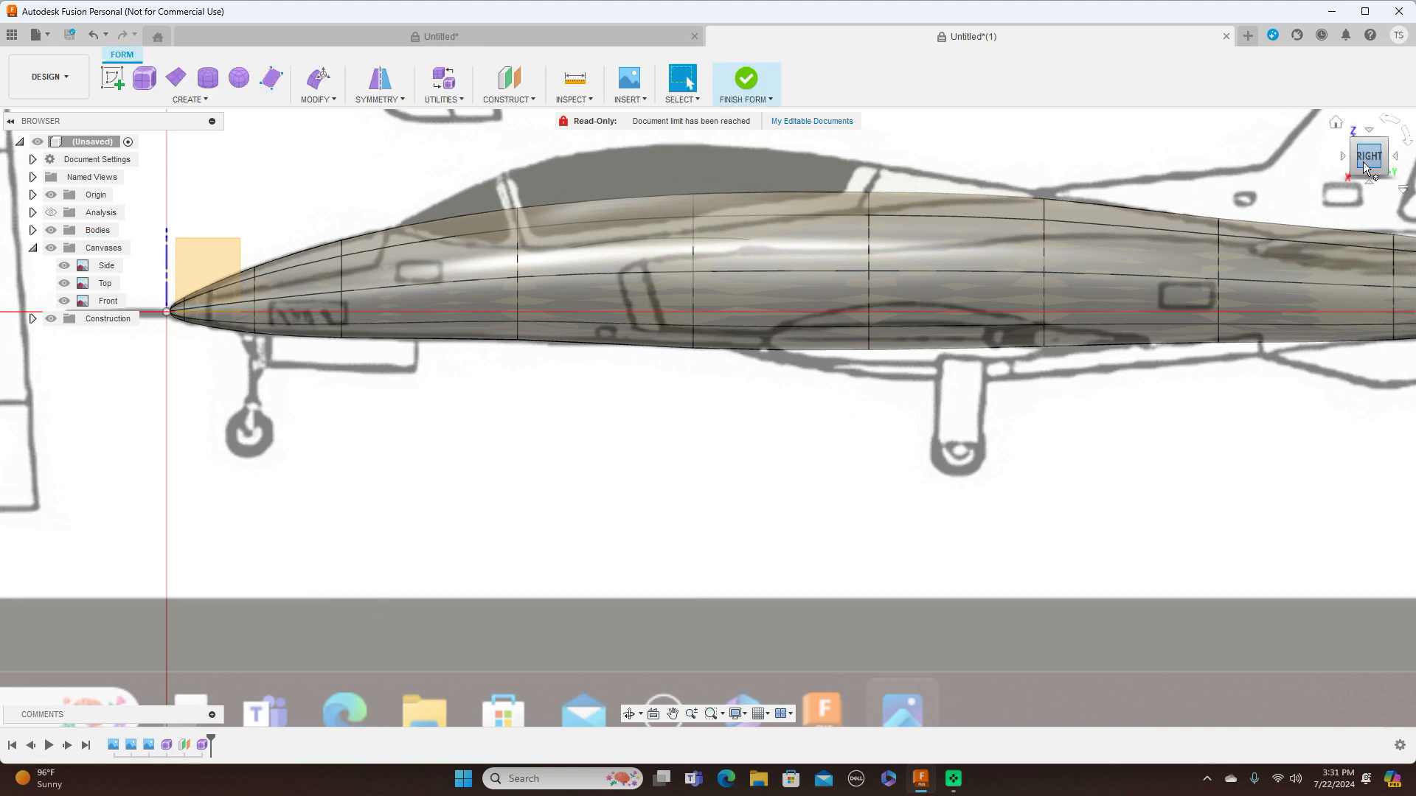
{"action": "left_click_drag", "start_coordinate": [1353, 162], "coordinate": [1387, 163]}
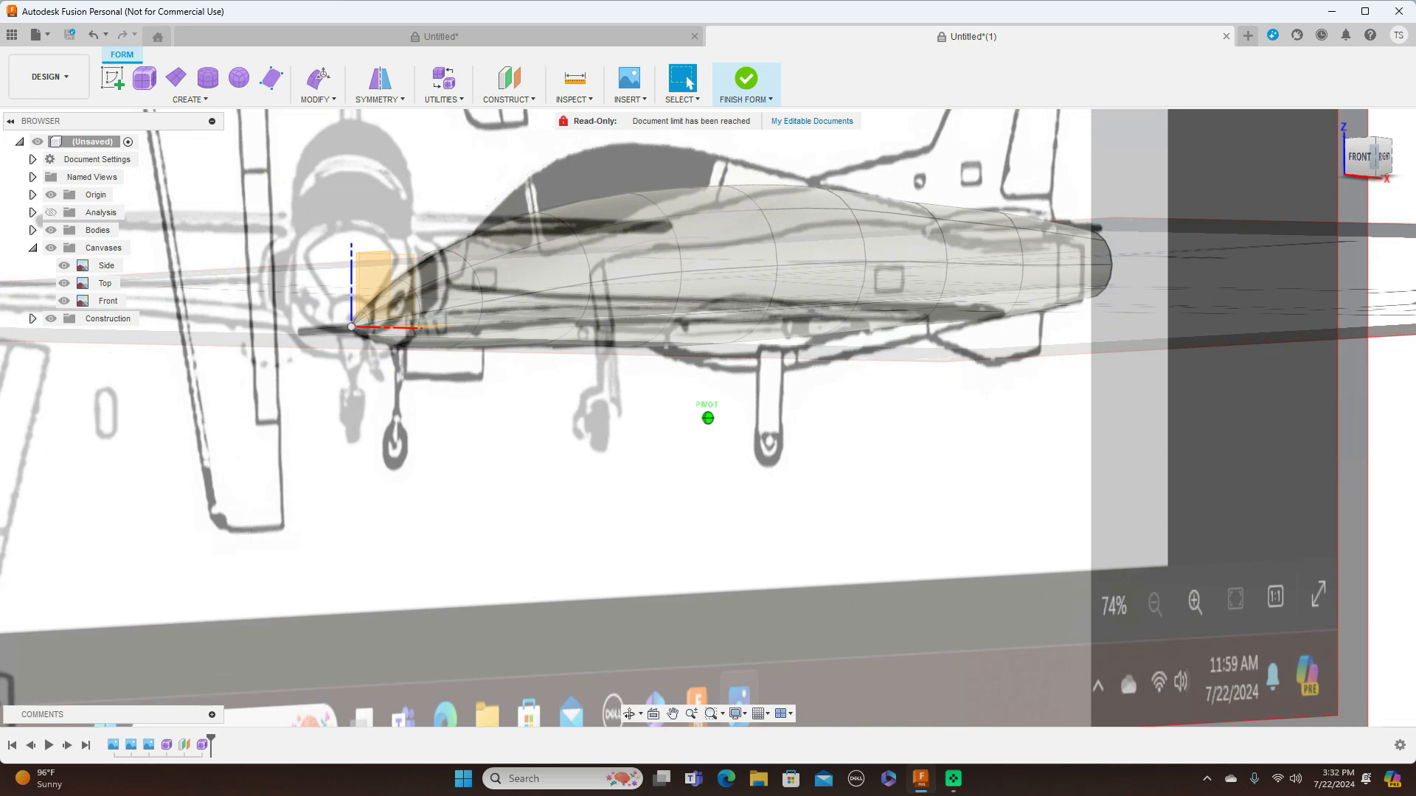
{"action": "left_click", "coordinate": [1376, 157]}
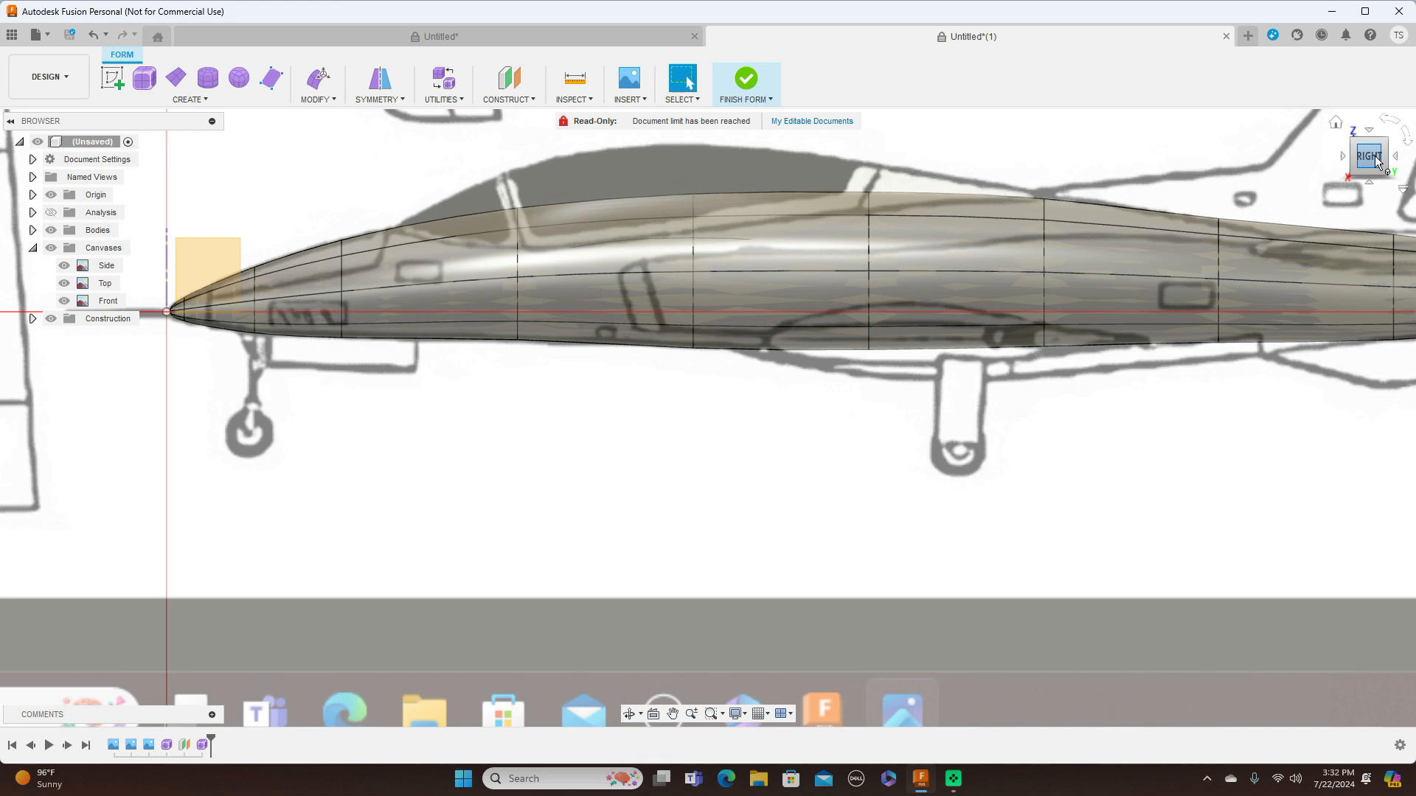
{"action": "left_click", "coordinate": [759, 94]}
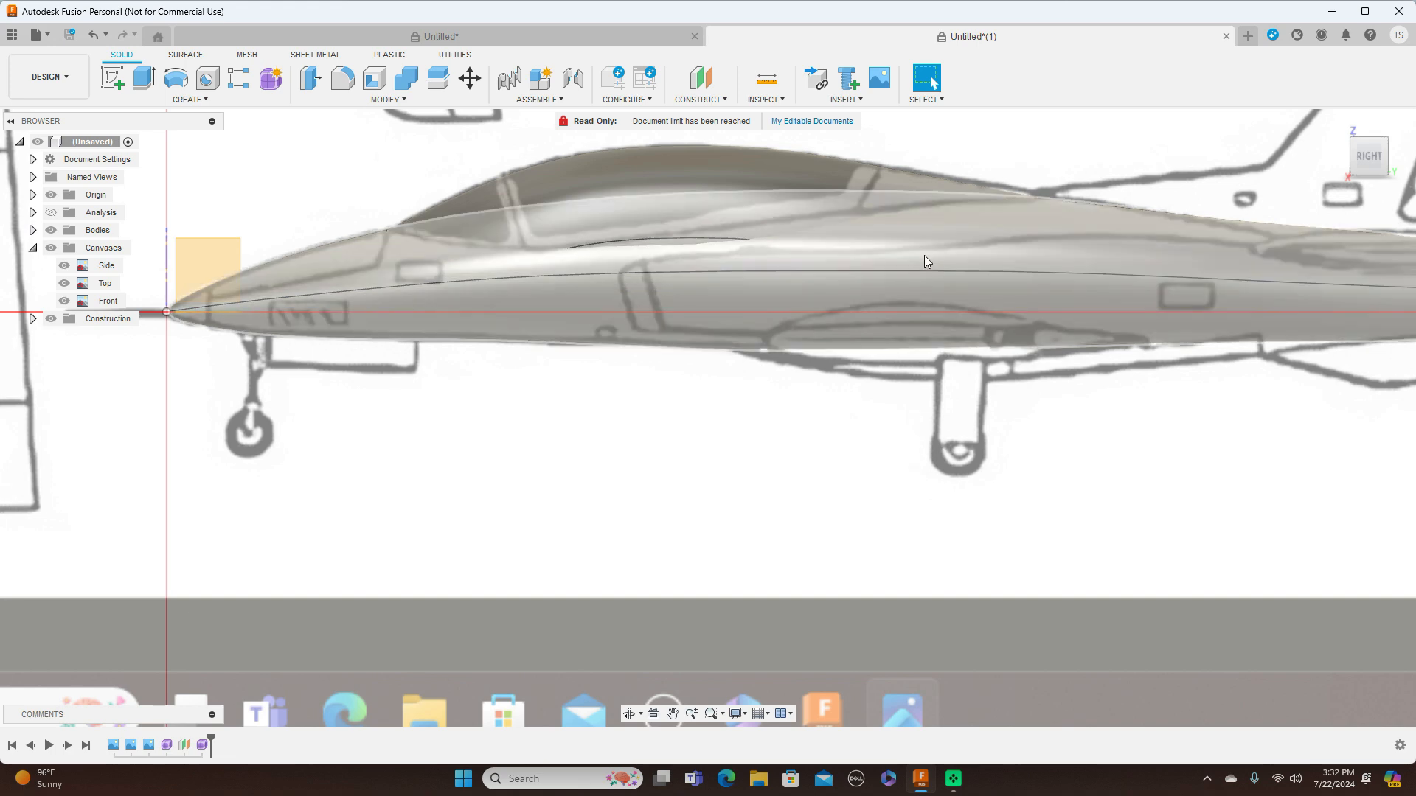
Hide the canvases and inspect the canopy's blend into the fuselage at an angle and from the side
{"action": "scroll", "coordinate": [774, 418], "scroll_direction": "down", "scroll_amount": 5}
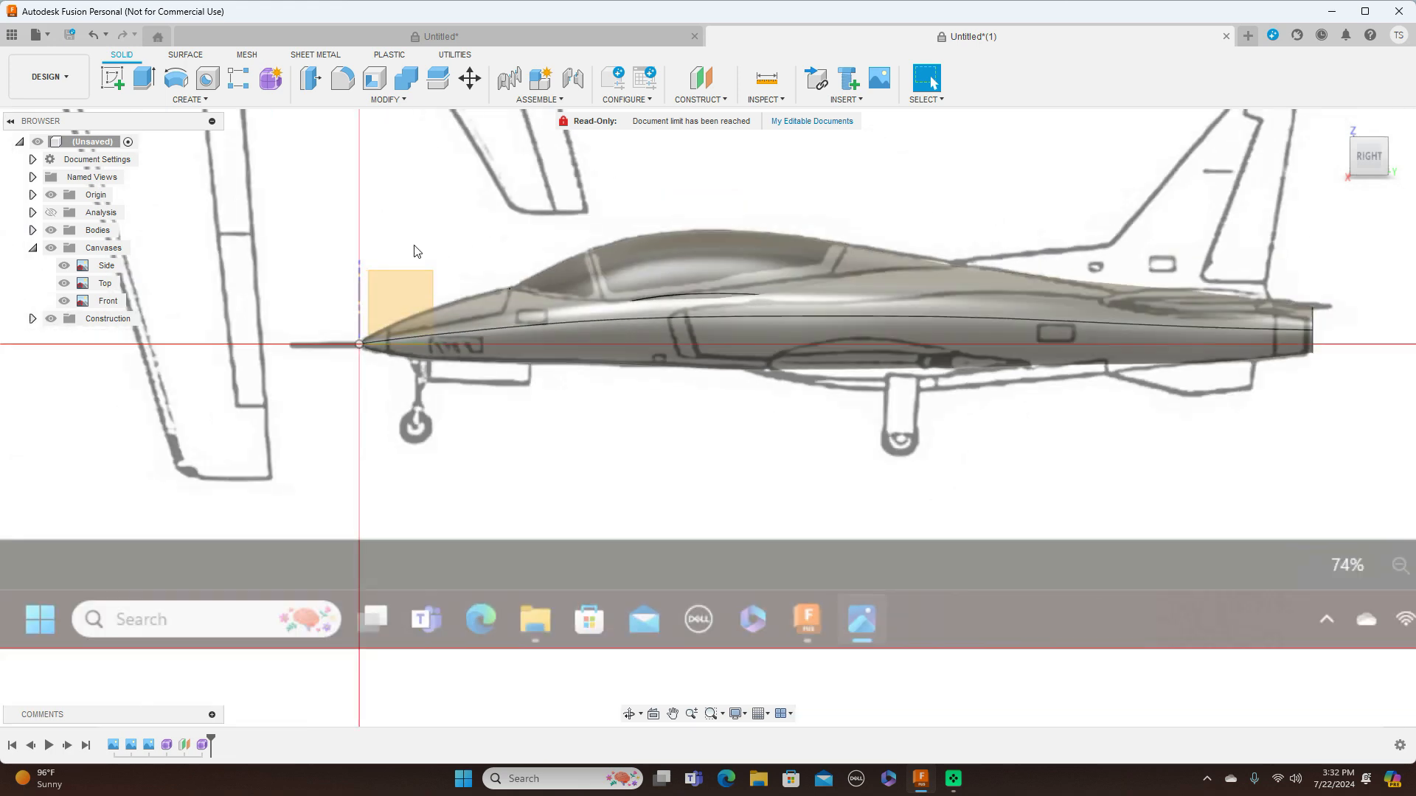
{"action": "left_click", "coordinate": [52, 249]}
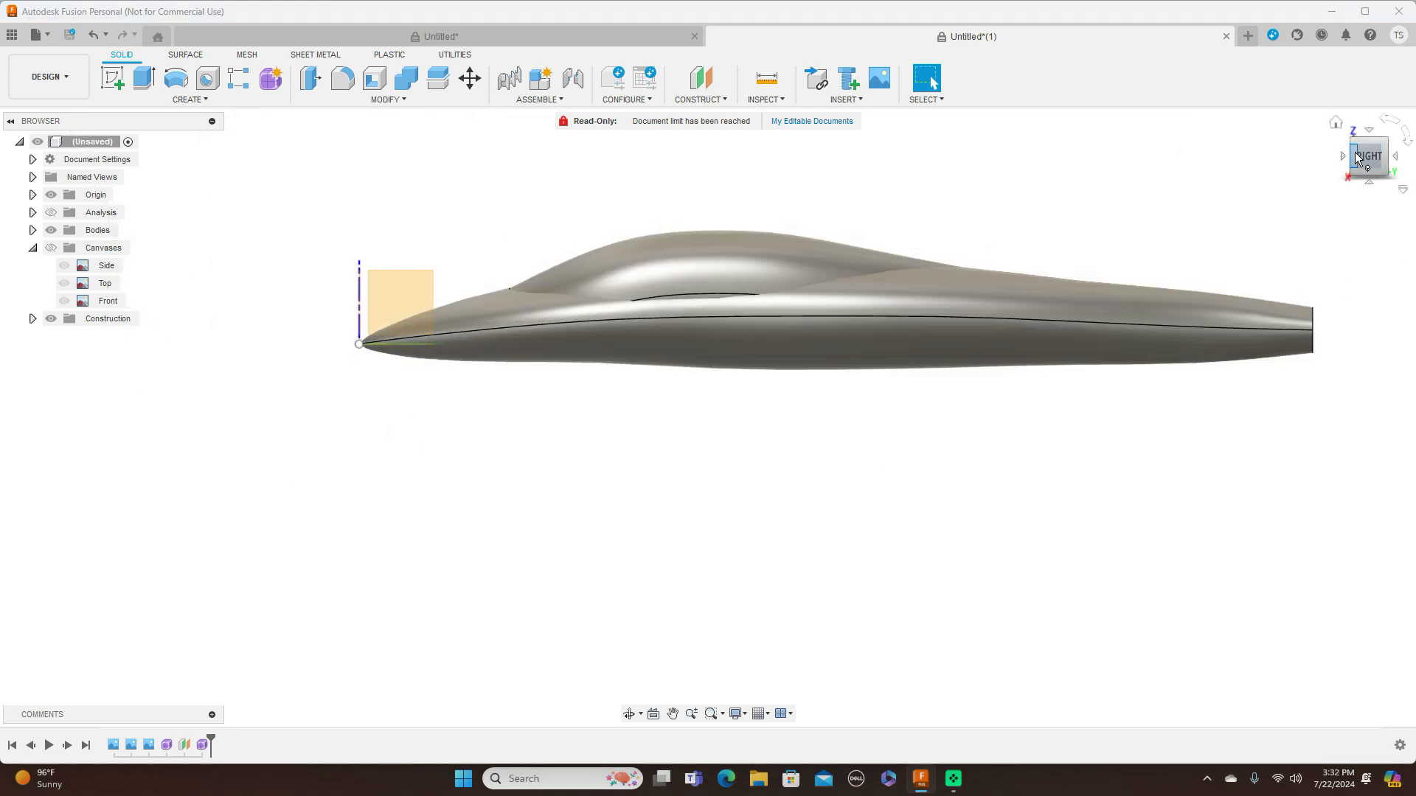
{"action": "mouse_move", "coordinate": [708, 418]}
{"action": "middle_mouse_down", "text": "shift"}
{"action": "mouse_move", "coordinate": [907, 417]}
{"action": "mouse_move", "coordinate": [988, 343]}
{"action": "mouse_move", "coordinate": [989, 358]}
{"action": "mouse_move", "coordinate": [1135, 365]}
{"action": "middle_mouse_up", "text": "shift"}
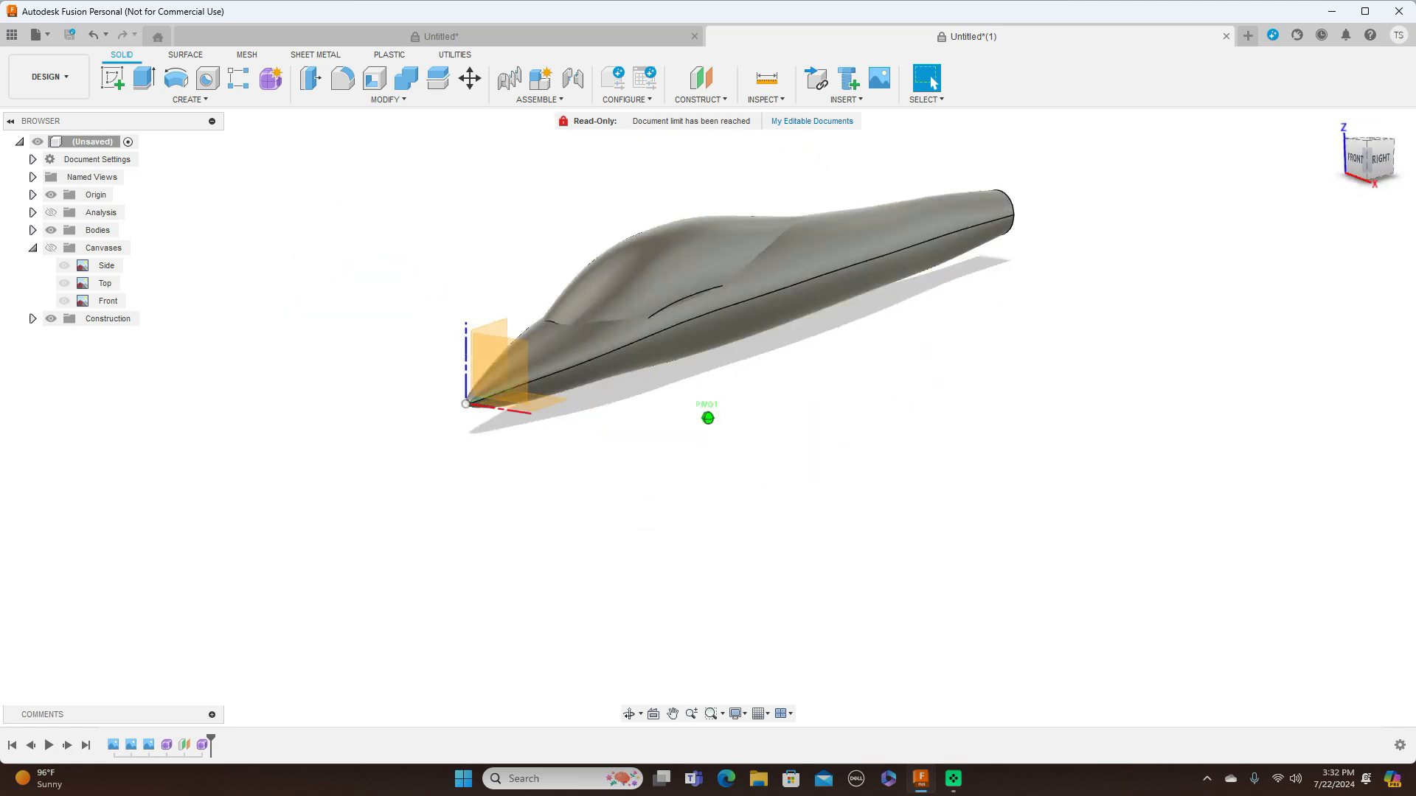
{"action": "left_click", "coordinate": [1376, 158]}
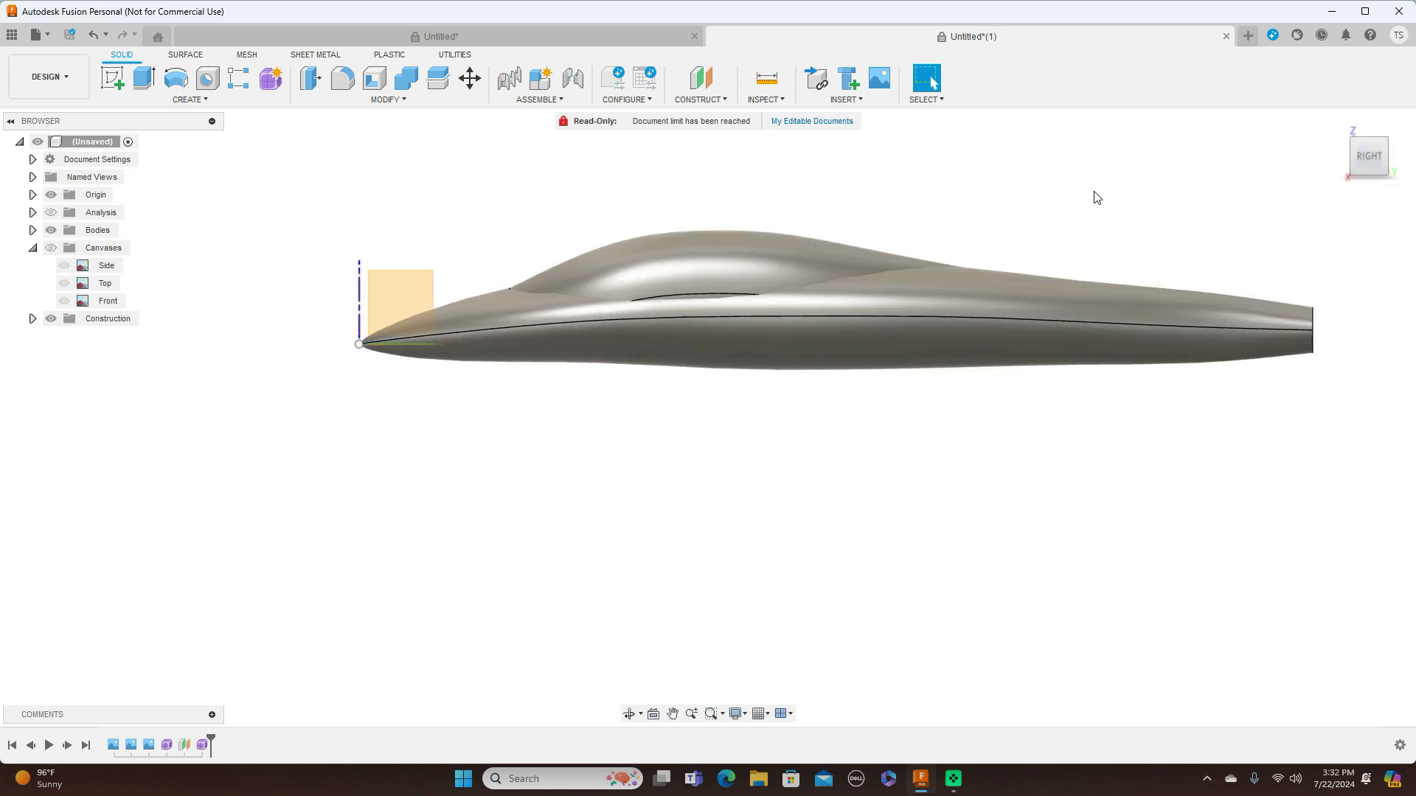
{"action": "scroll", "coordinate": [1097, 197], "scroll_direction": "up", "scroll_amount": 1}
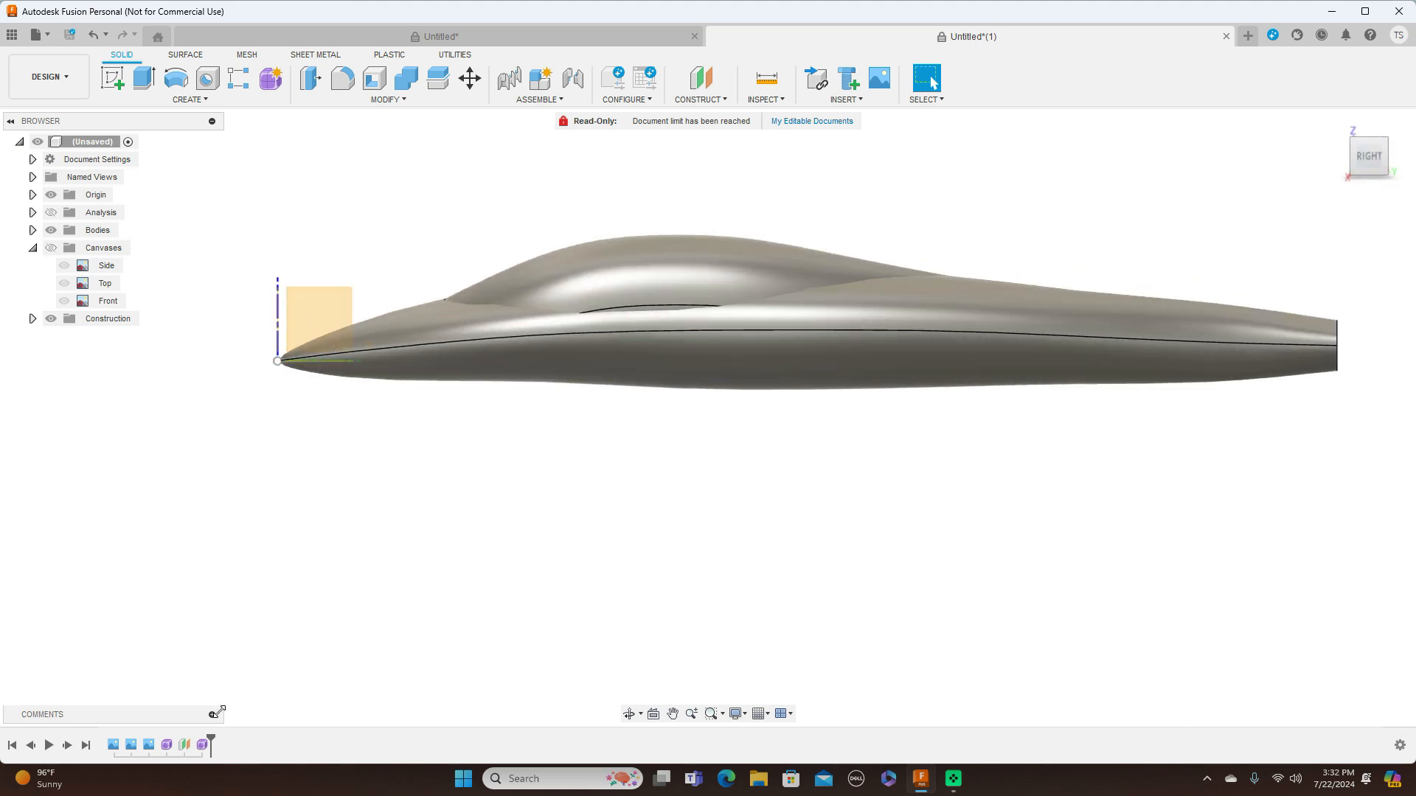
Reopen the canopy form and lower three adjoining lengthwise edges along its lower side by about 13.9 mm
{"action": "left_click", "coordinate": [203, 745]}
{"action": "right_click", "coordinate": [203, 746]}
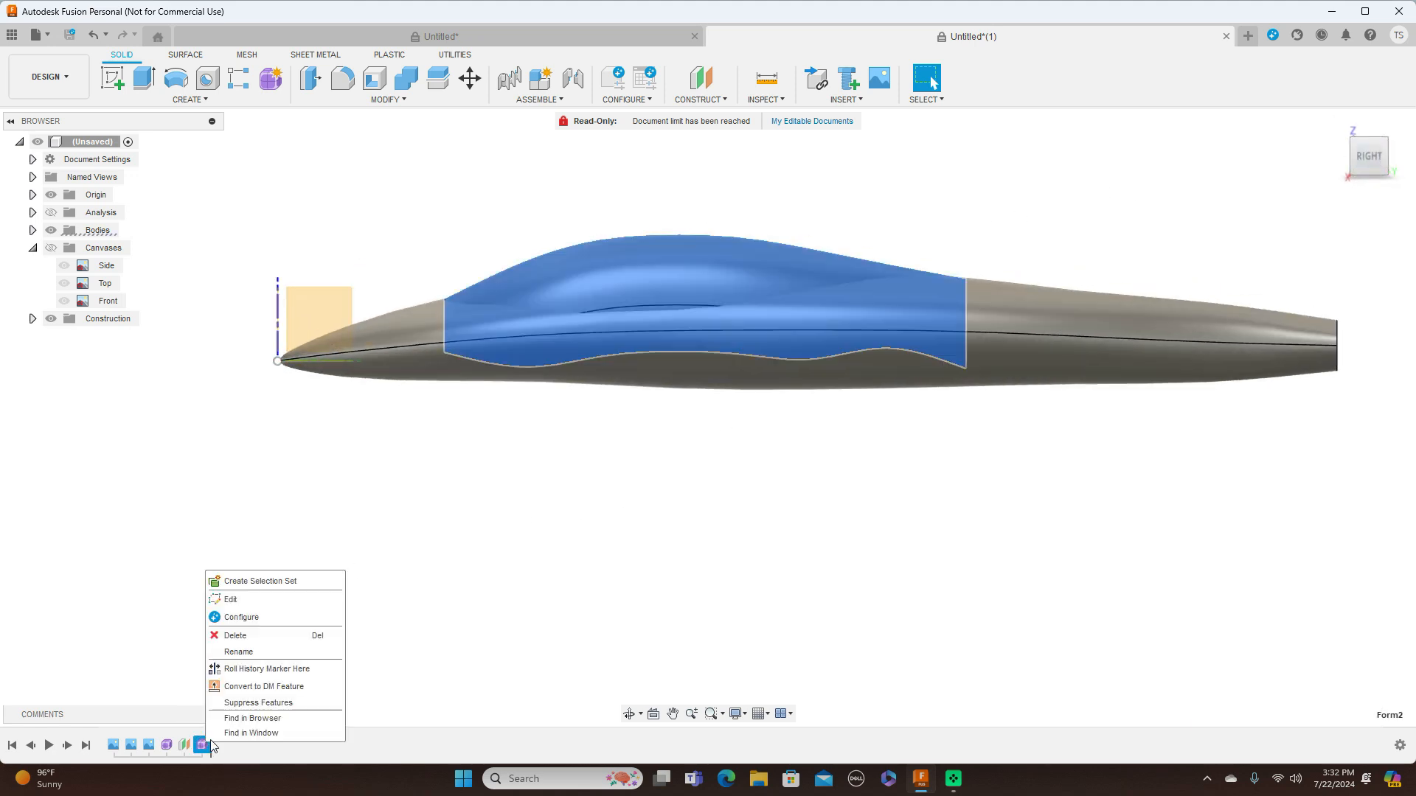
{"action": "left_click", "coordinate": [251, 599]}
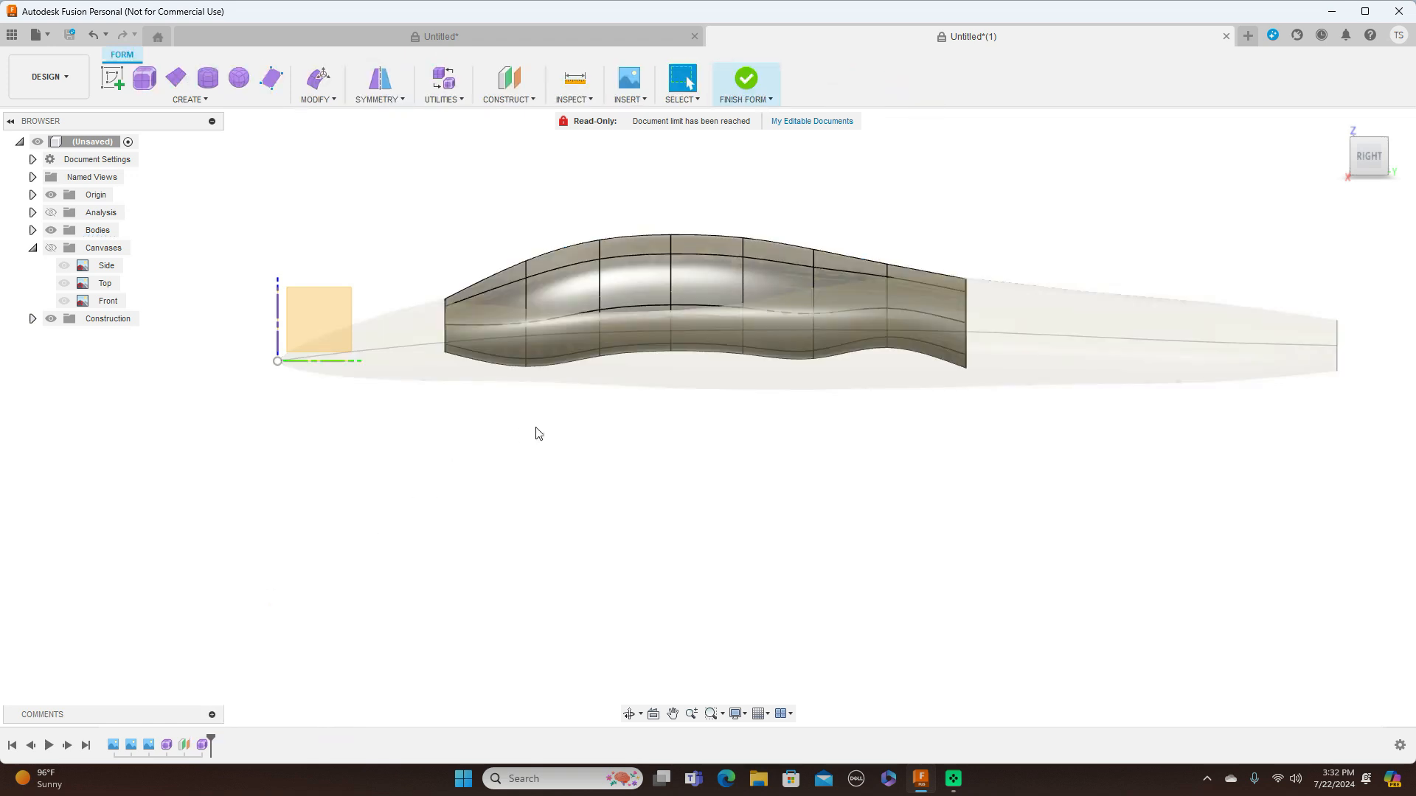
{"action": "scroll", "coordinate": [538, 430], "scroll_direction": "up", "scroll_amount": 1}
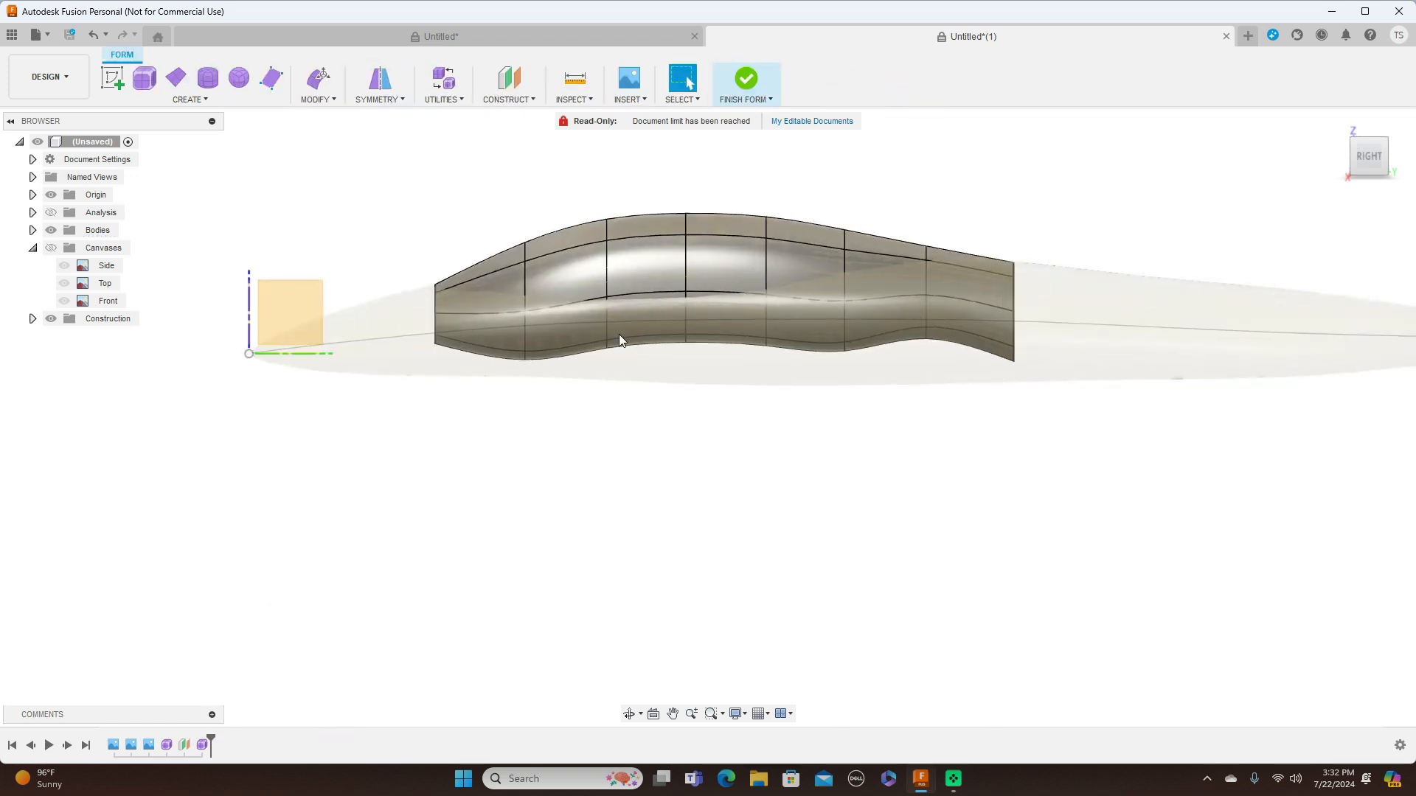
{"action": "left_click", "coordinate": [665, 294]}
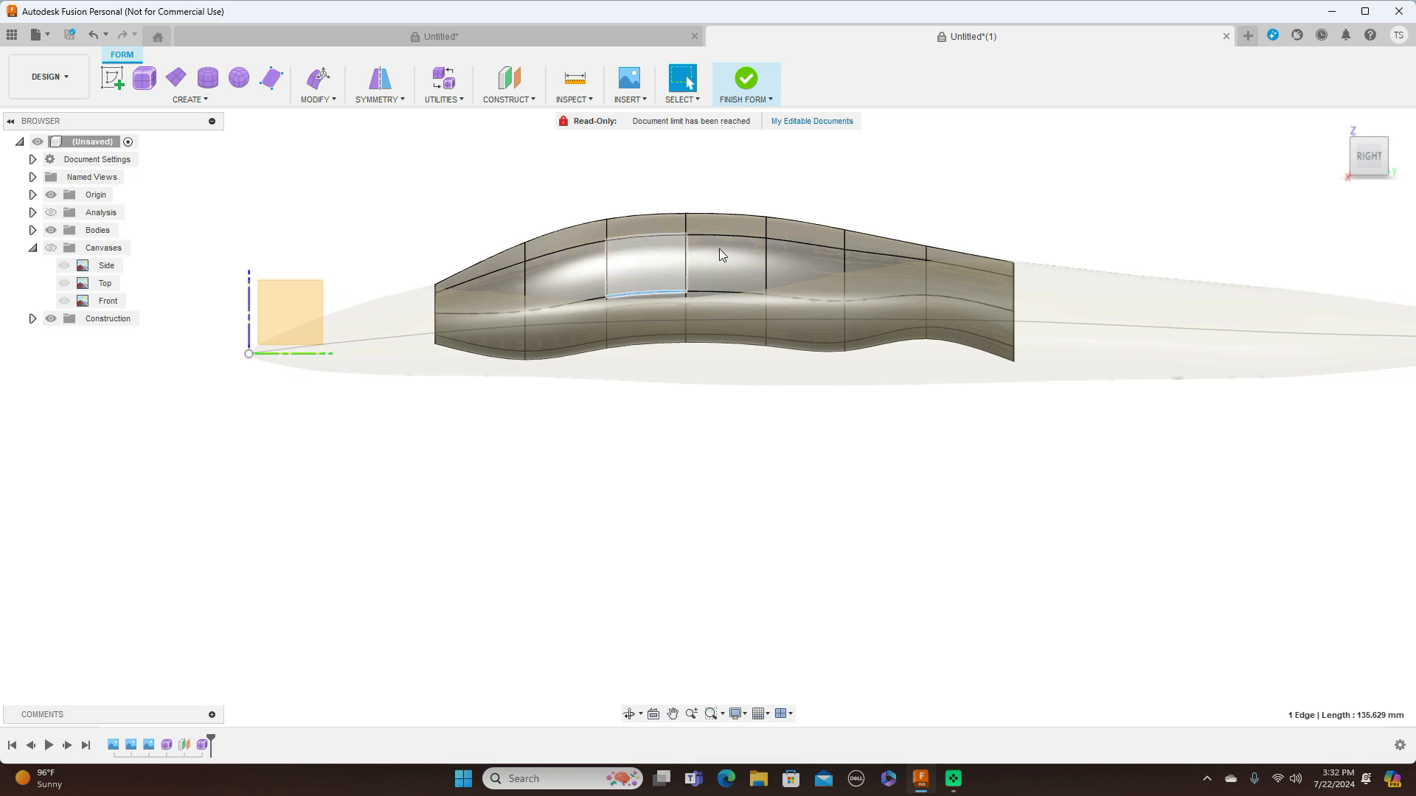
{"action": "left_click", "coordinate": [707, 291], "text": "shift"}
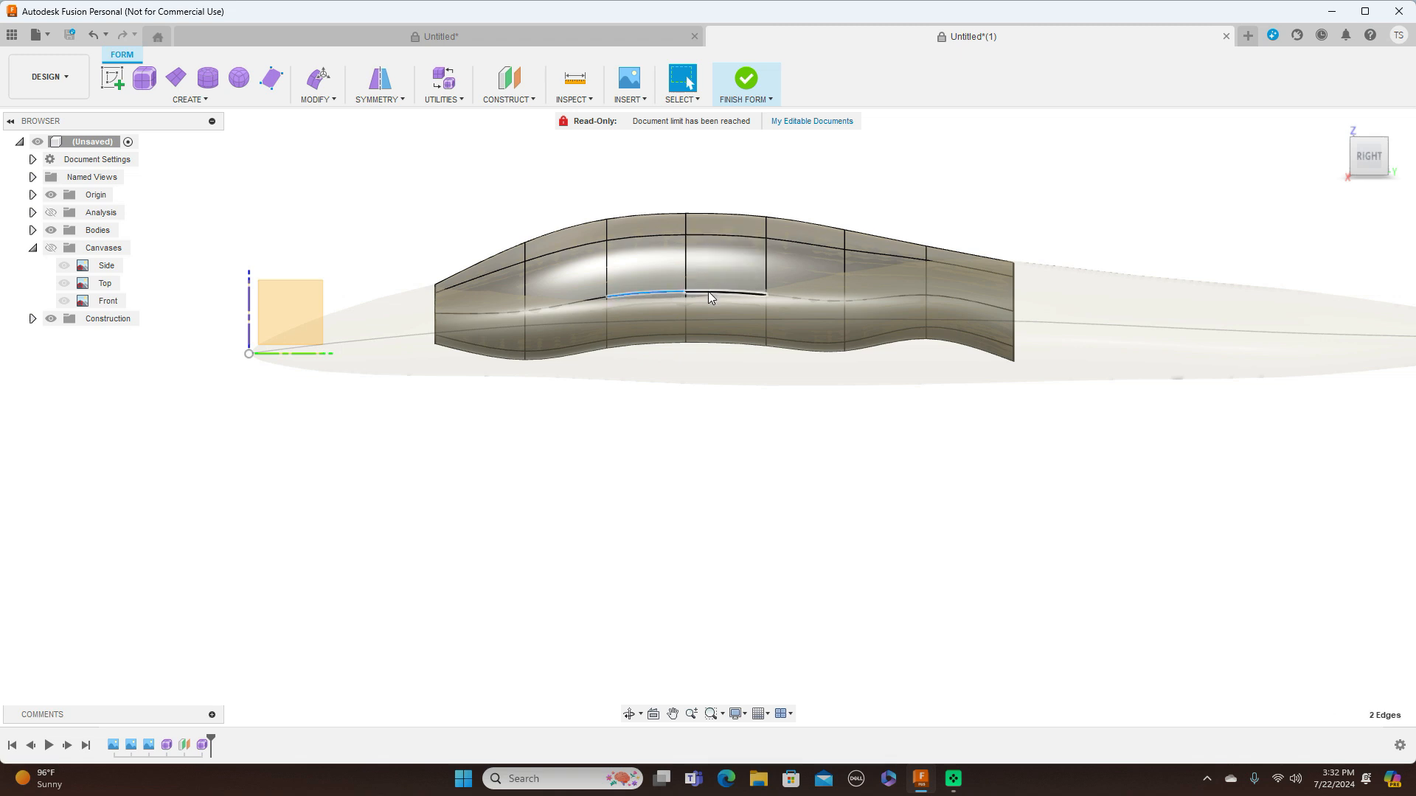
{"action": "left_click", "coordinate": [592, 299], "text": "shift"}
{"action": "right_click", "coordinate": [680, 396]}
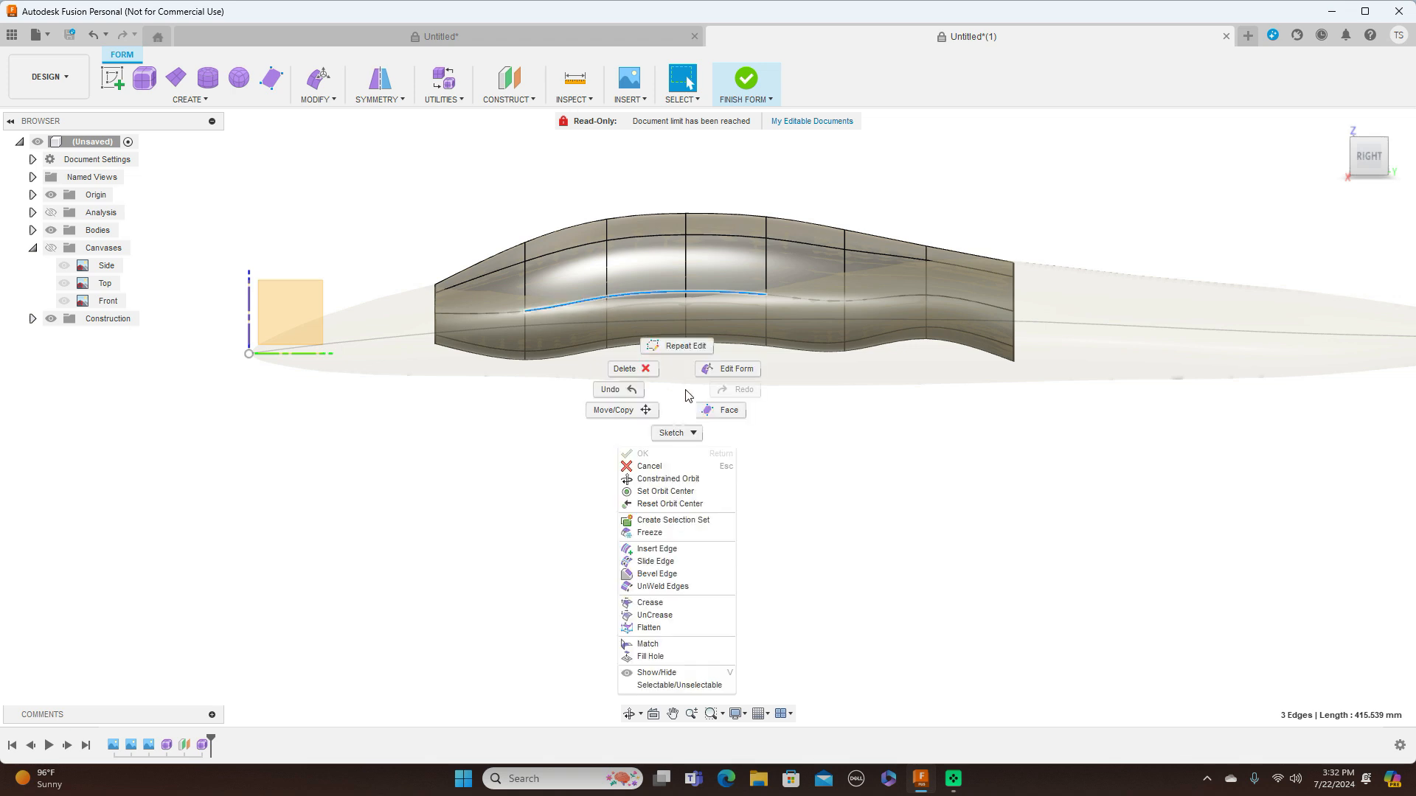
{"action": "left_click", "coordinate": [723, 368]}
{"action": "left_click_drag", "start_coordinate": [665, 279], "coordinate": [665, 287]}
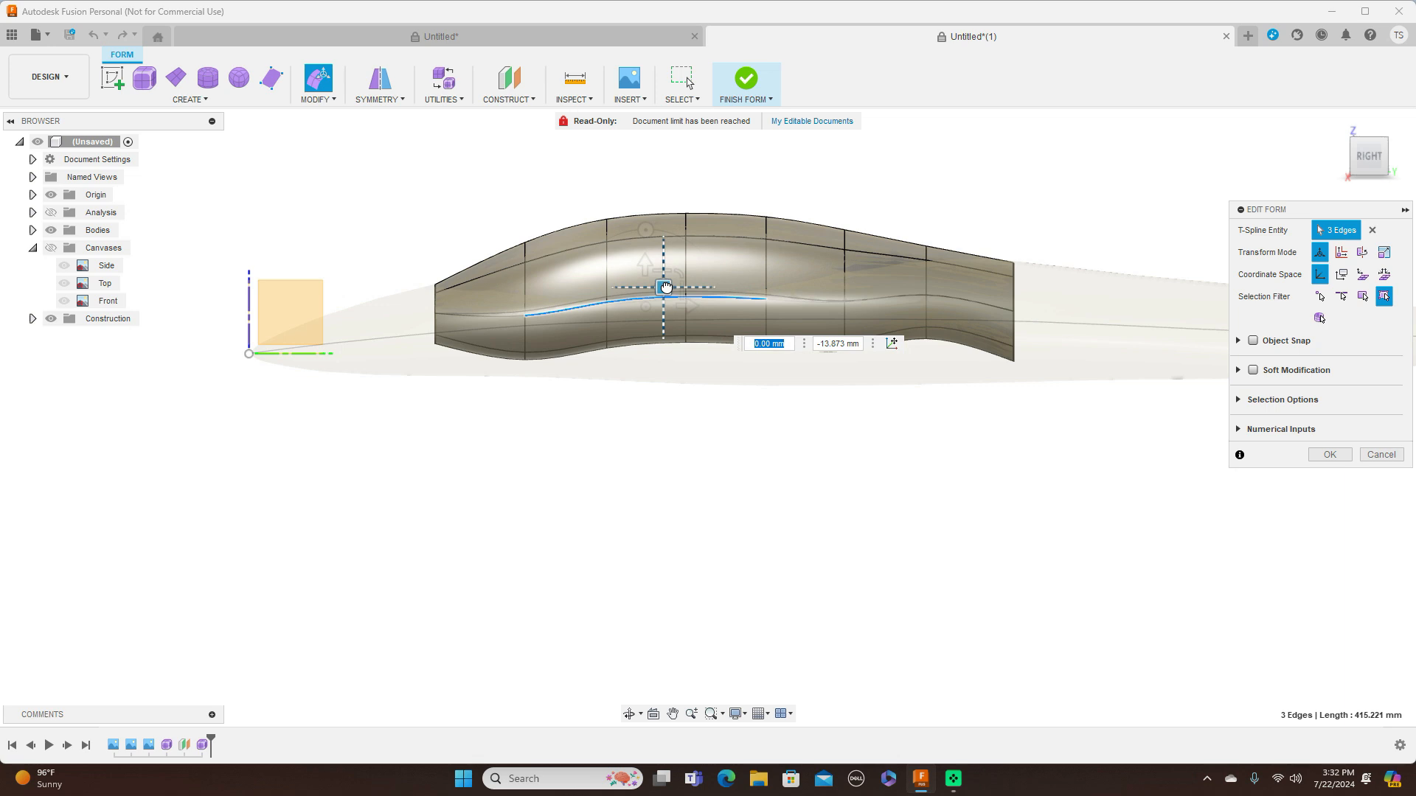
{"action": "left_click", "coordinate": [1331, 454]}
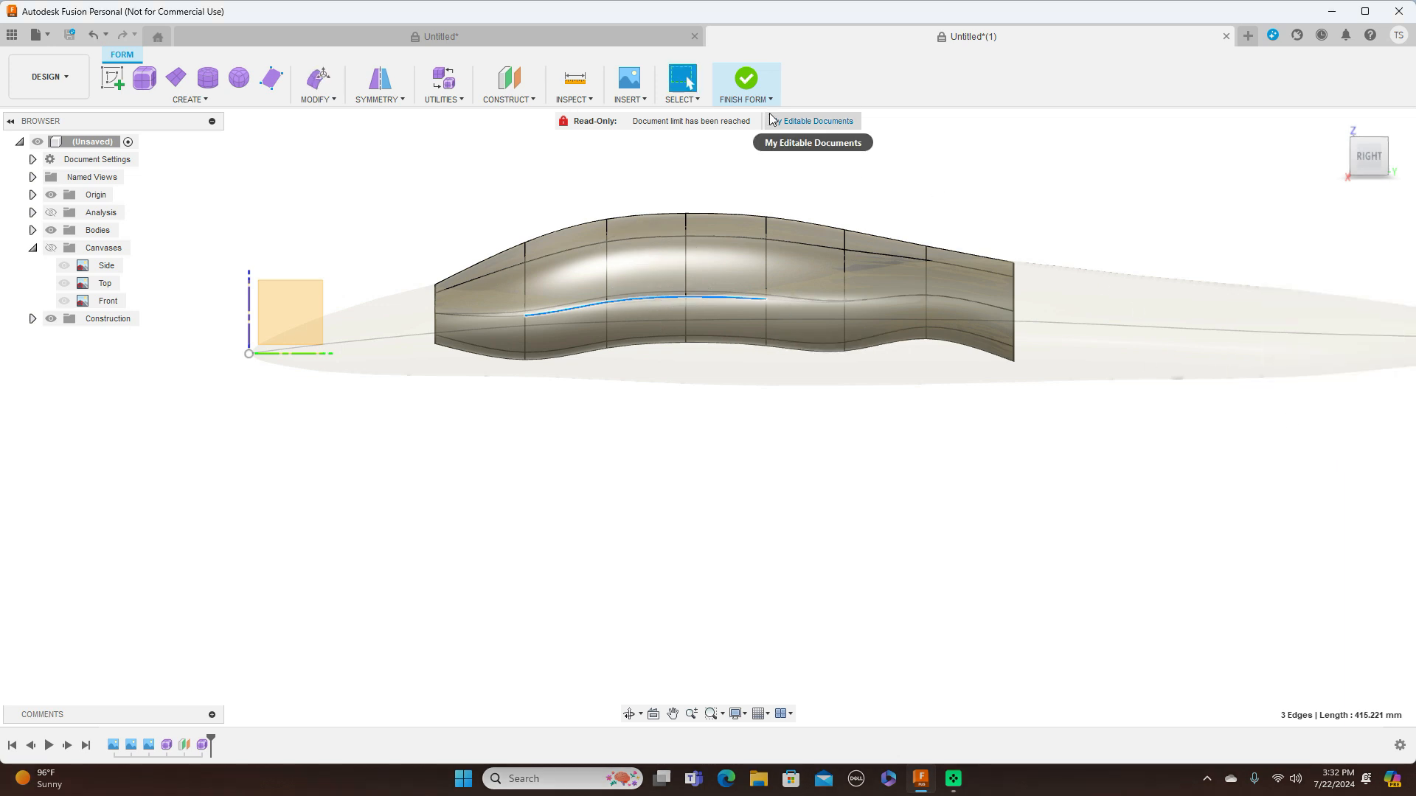
Finish the canopy form and check how its lowered side meets the fuselage
{"action": "left_click", "coordinate": [746, 98]}
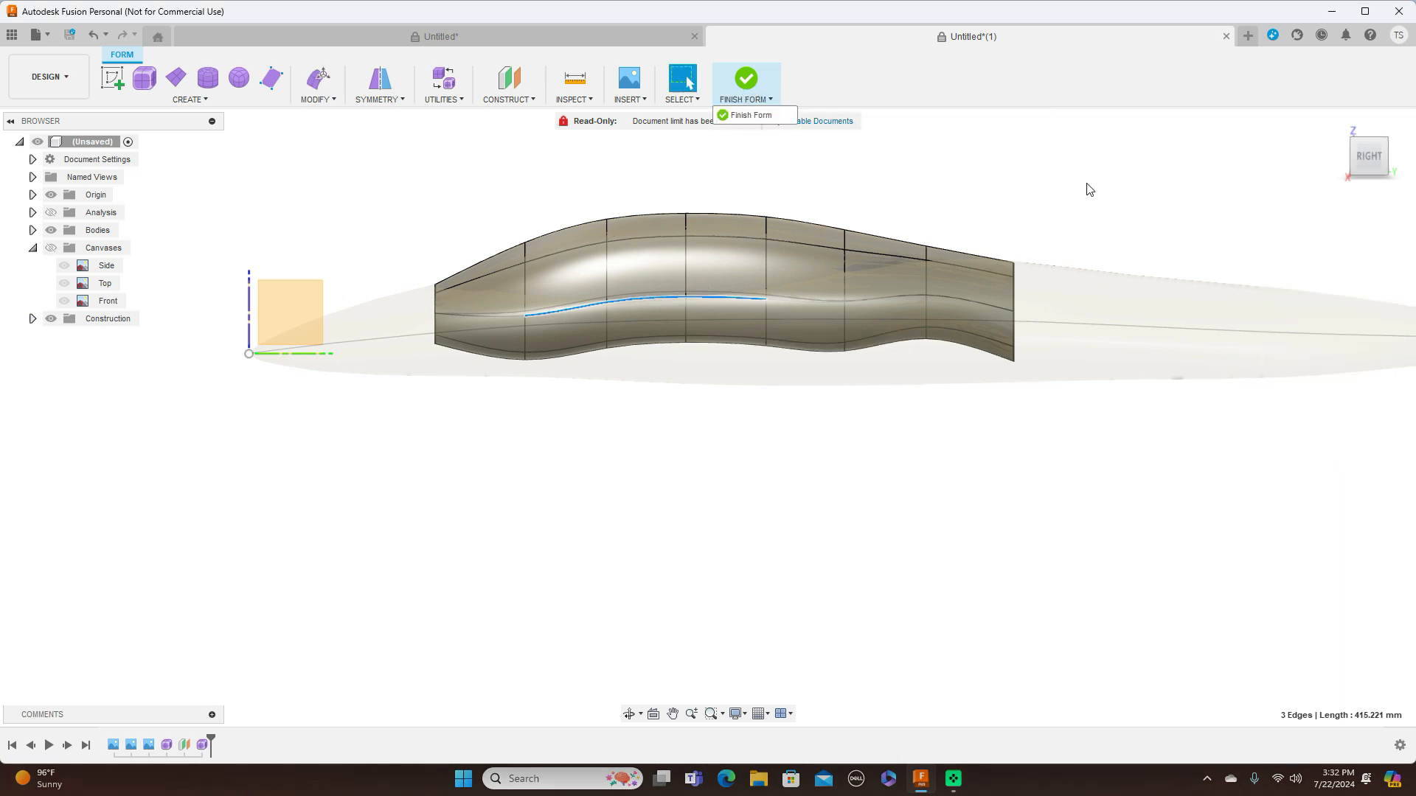
{"action": "left_click", "coordinate": [767, 116]}
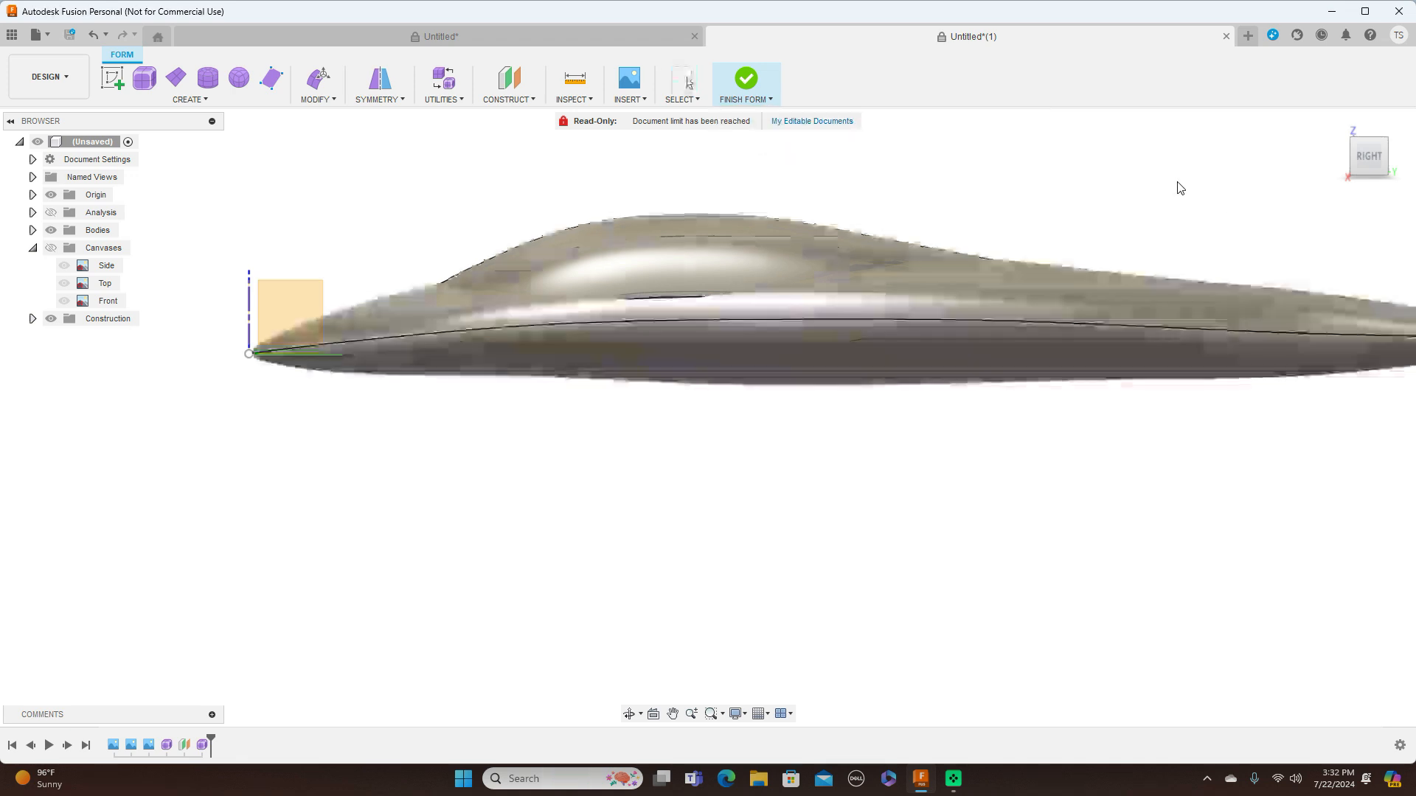
{"action": "mouse_move", "coordinate": [1376, 154]}
{"action": "left_mouse_down"}
{"action": "mouse_move", "coordinate": [1414, 155]}
{"action": "mouse_move", "coordinate": [1386, 155]}
{"action": "left_mouse_up"}
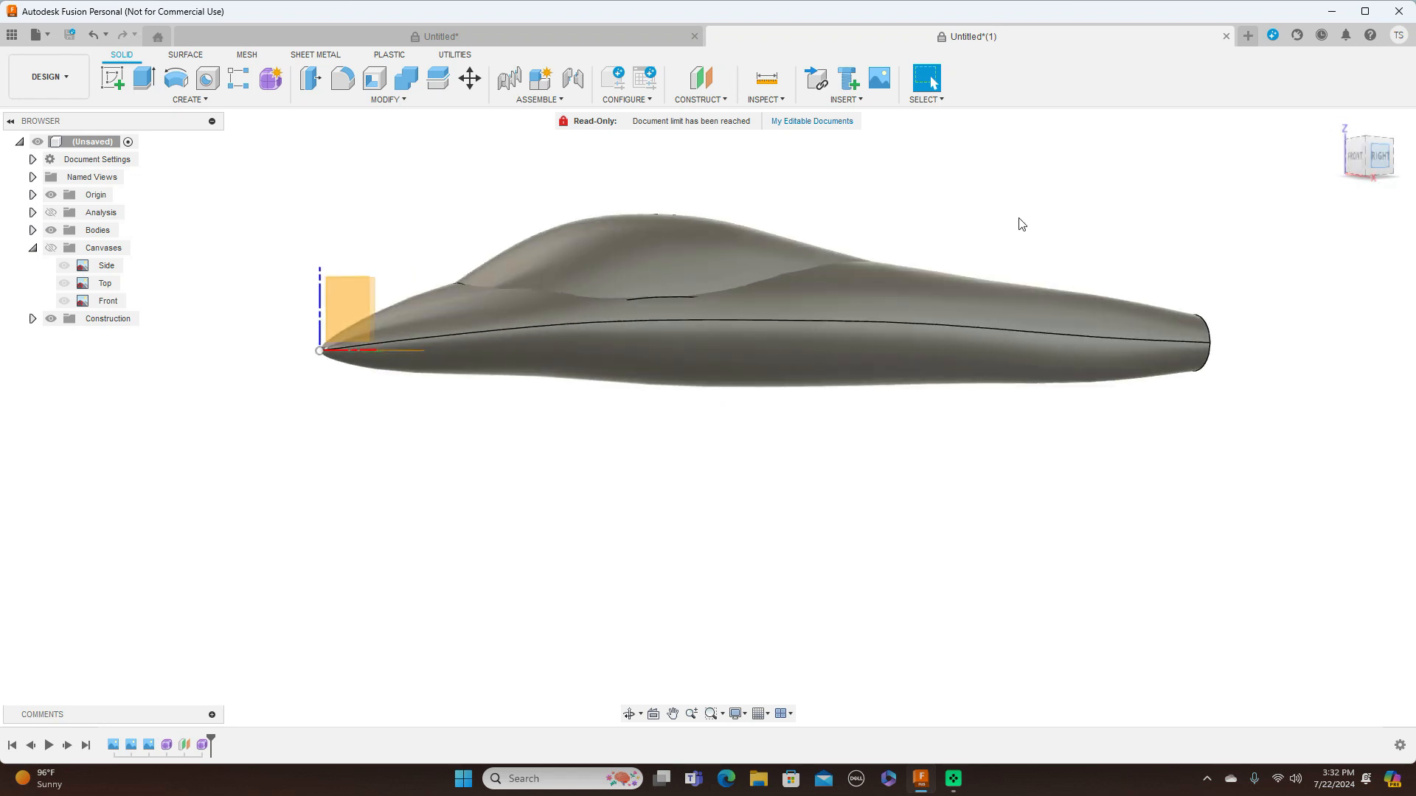
Open the fuselage form and raise the two adjacent upper side faces beneath the canopy slightly
{"action": "left_click", "coordinate": [165, 744]}
{"action": "right_click", "coordinate": [164, 745]}
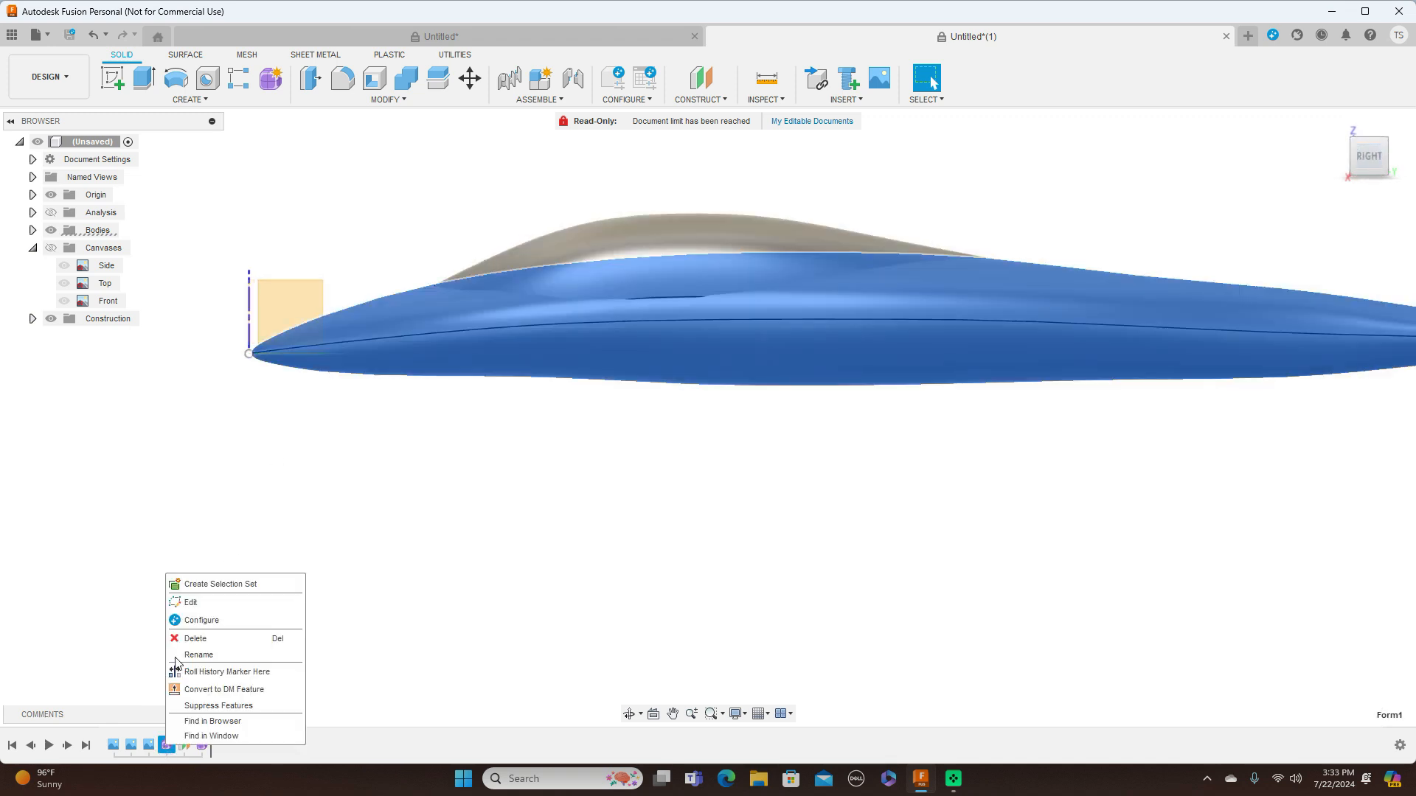
{"action": "left_click", "coordinate": [190, 602]}
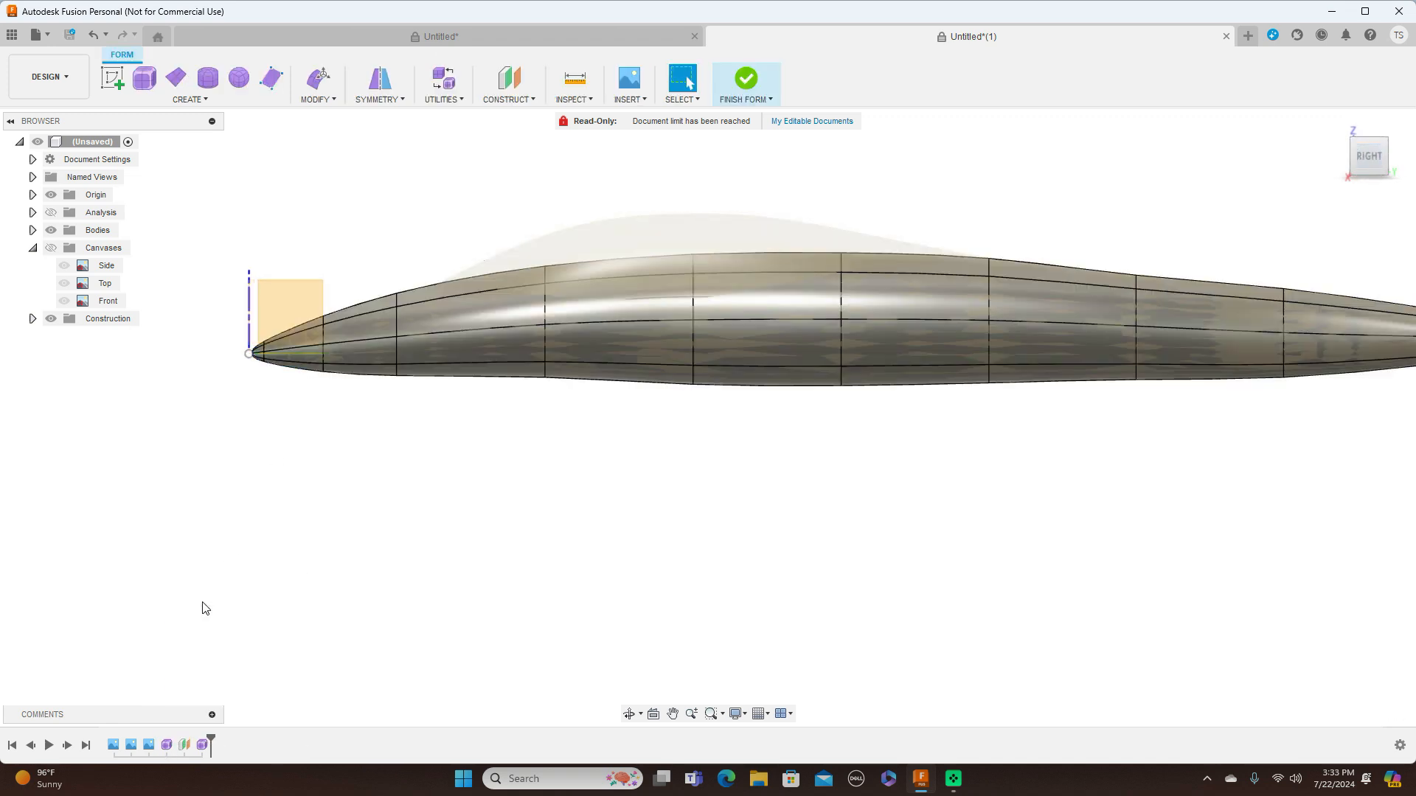
{"action": "left_click", "coordinate": [653, 299]}
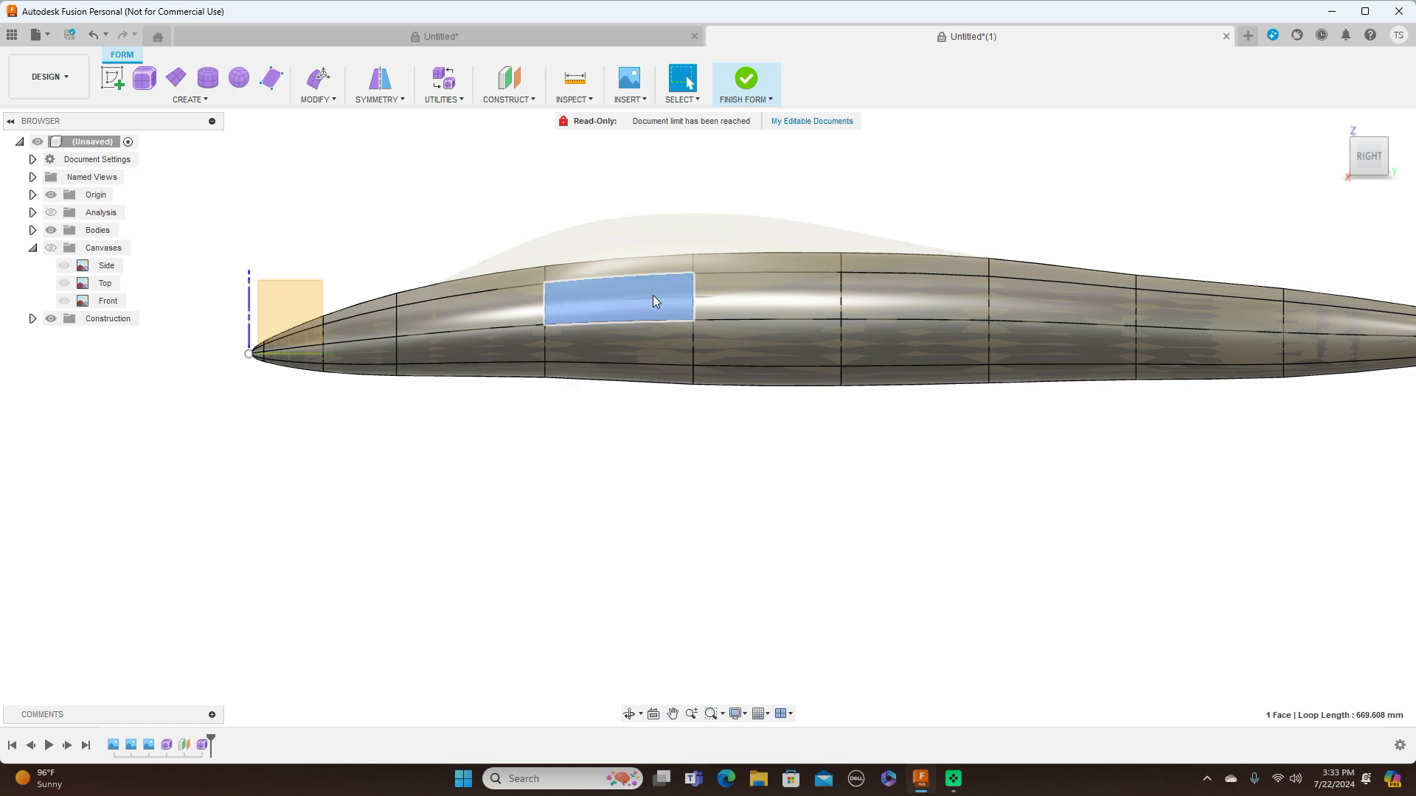
{"action": "left_click", "coordinate": [724, 298], "text": "shift"}
{"action": "right_click", "coordinate": [841, 543]}
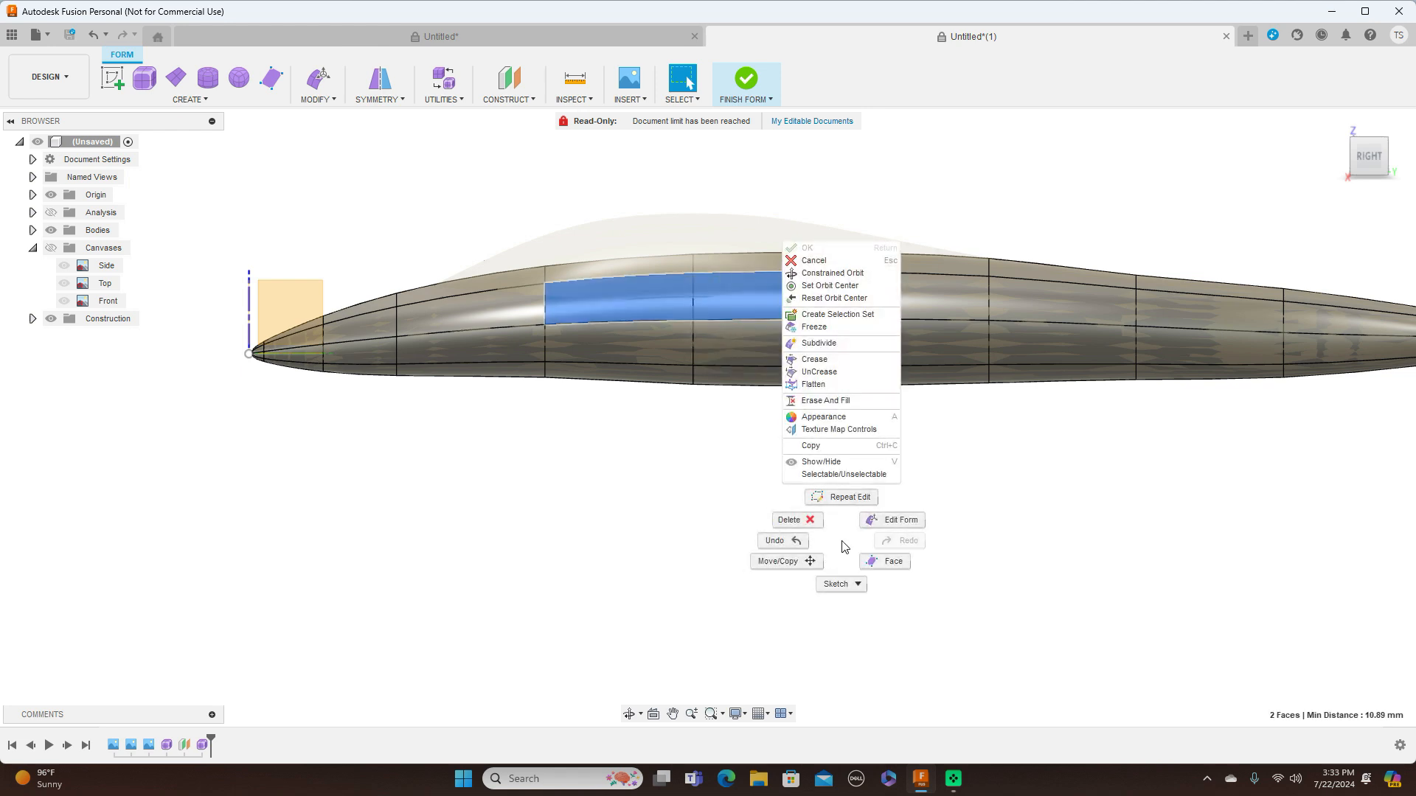
{"action": "left_click", "coordinate": [892, 520]}
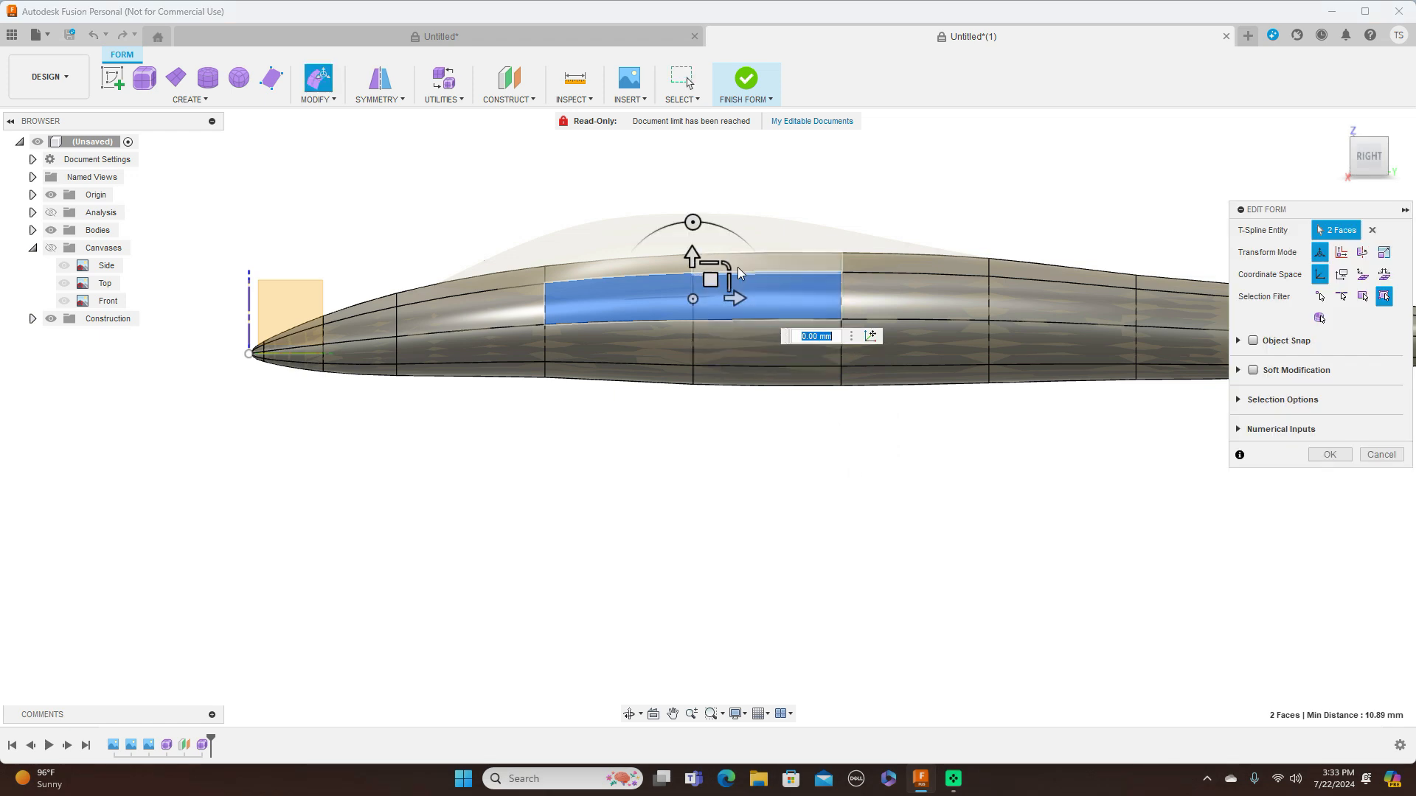
{"action": "left_click_drag", "start_coordinate": [710, 280], "coordinate": [710, 278]}
{"action": "left_click", "coordinate": [1328, 454]}
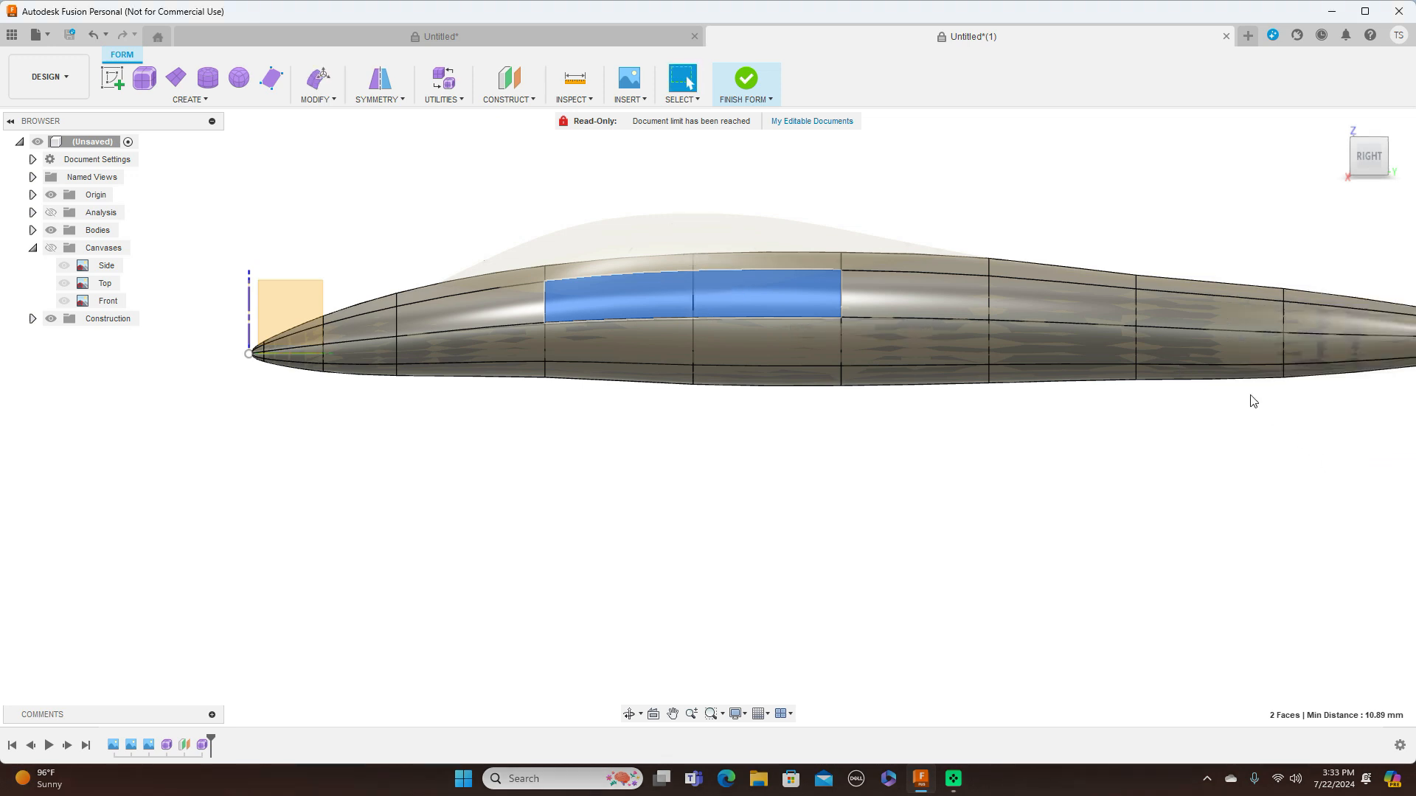
Finish the fuselage form and examine the canopy joint from the front, at an angle and from the side
{"action": "left_click", "coordinate": [745, 99]}
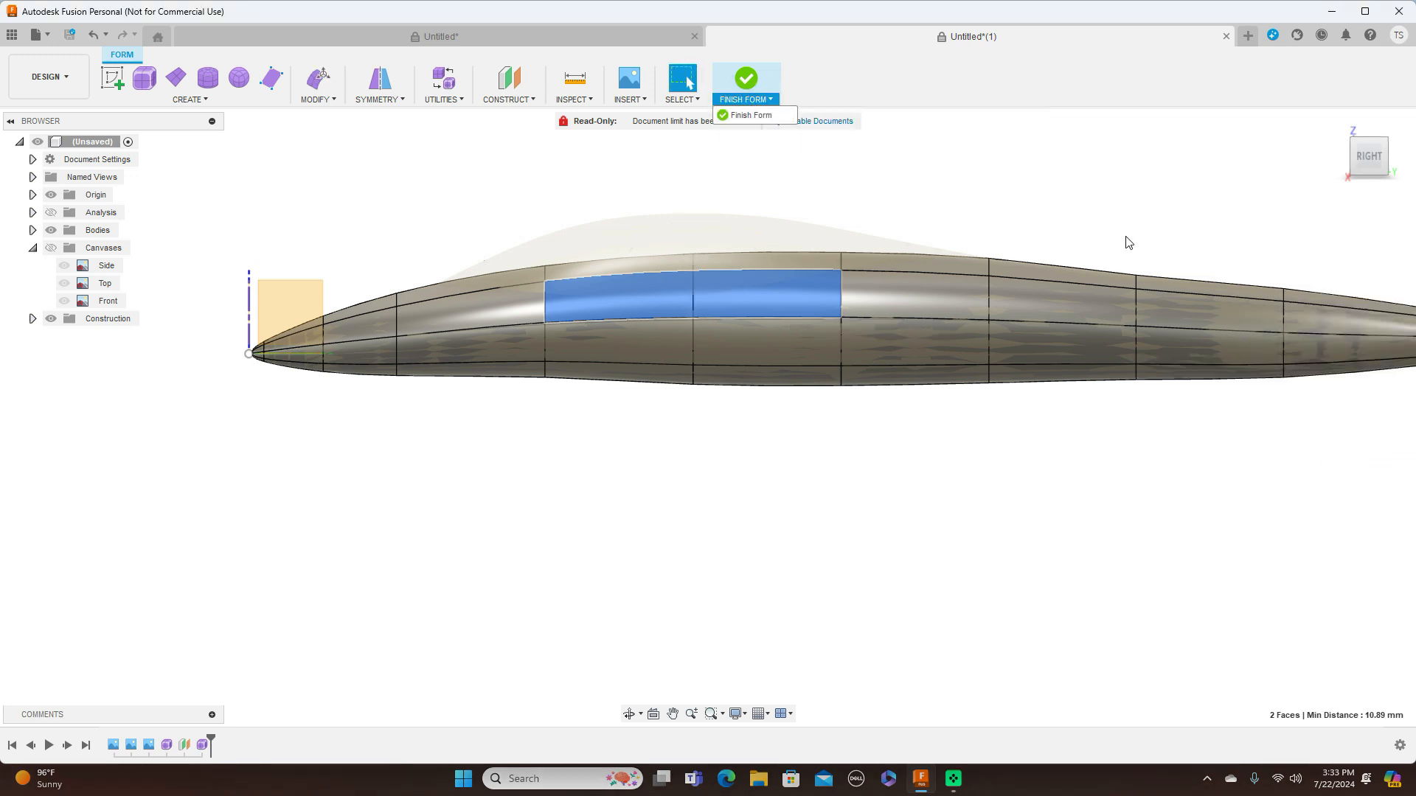
{"action": "left_click", "coordinate": [751, 115]}
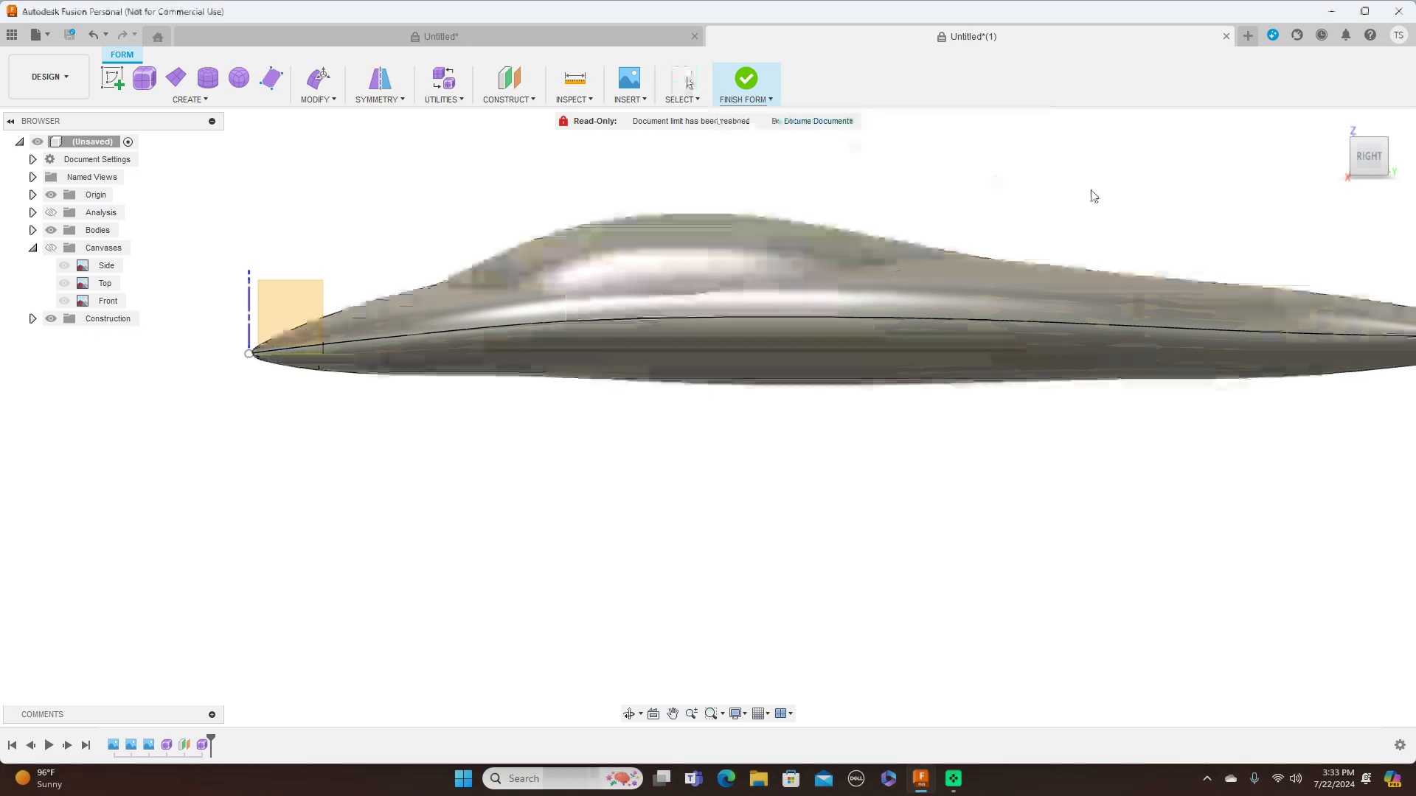
{"action": "left_click_drag", "start_coordinate": [1364, 158], "coordinate": [1415, 166]}
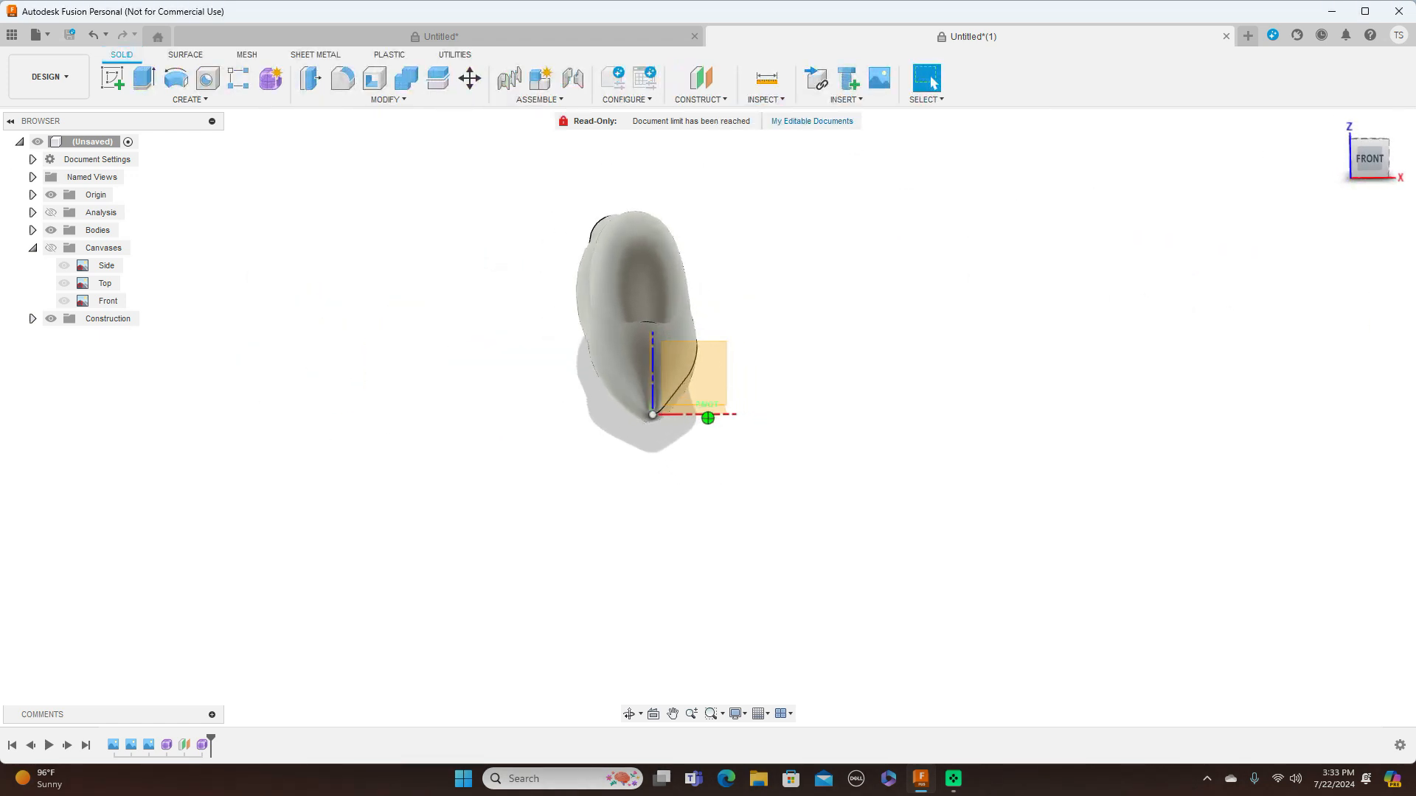
{"action": "mouse_move", "coordinate": [1386, 161]}
{"action": "left_mouse_down"}
{"action": "mouse_move", "coordinate": [1366, 161]}
{"action": "mouse_move", "coordinate": [1406, 160]}
{"action": "mouse_move", "coordinate": [1379, 159]}
{"action": "left_mouse_up"}
{"action": "left_click", "coordinate": [1381, 159]}
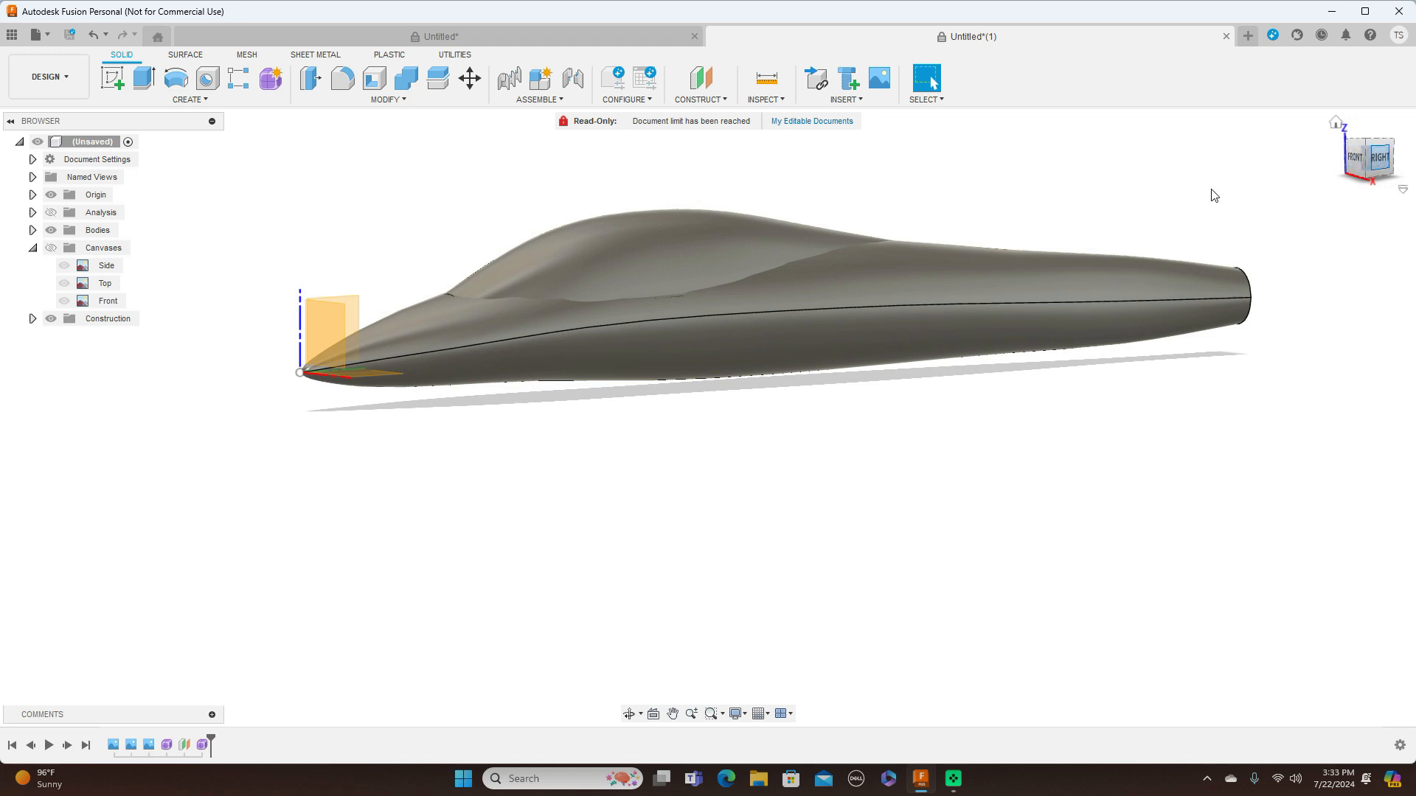
Open the fuselage form and move three adjoining lengthwise edges on its upper side outward by about 5 mm
{"action": "right_click", "coordinate": [165, 745]}
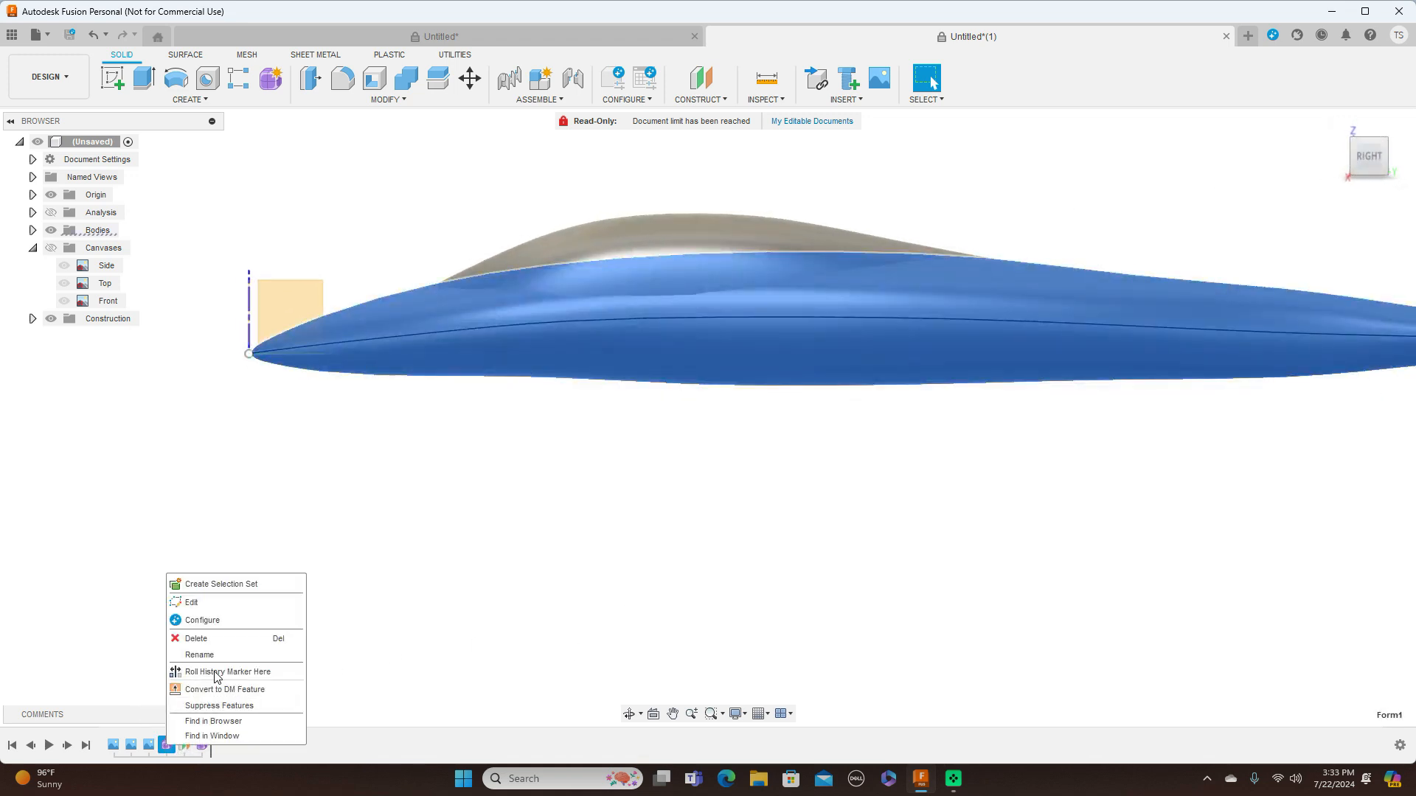
{"action": "left_click", "coordinate": [222, 604]}
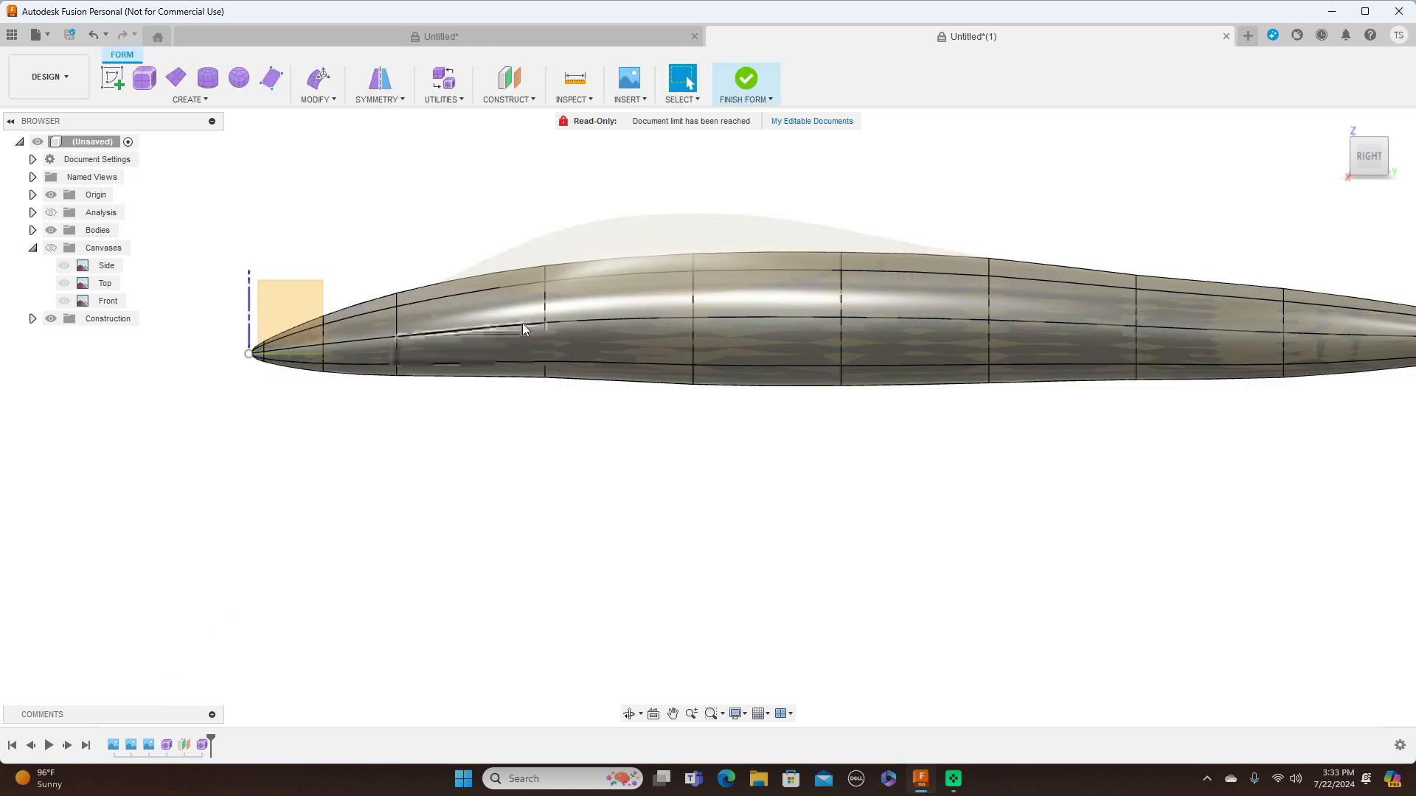
{"action": "left_click", "coordinate": [519, 285]}
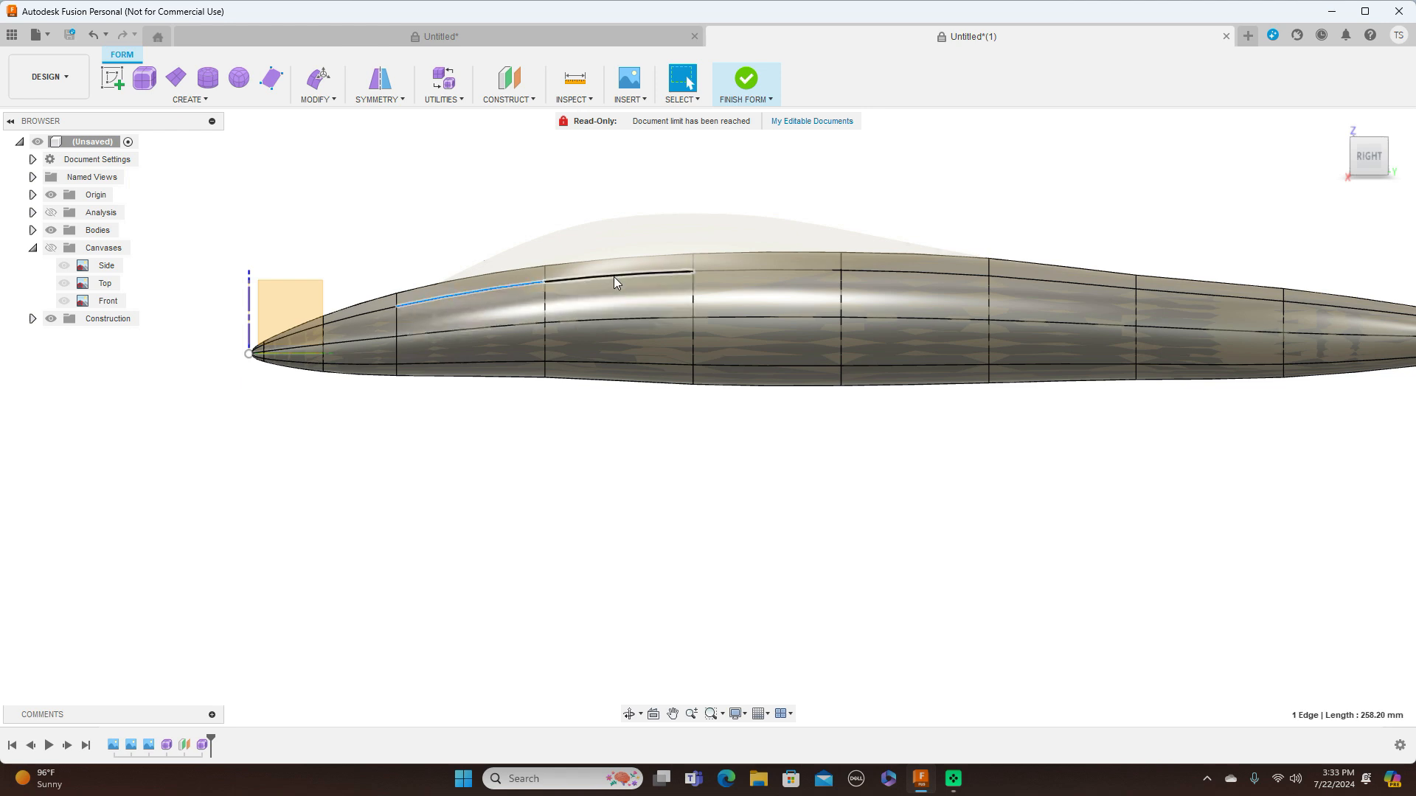
{"action": "left_click", "coordinate": [615, 273], "text": "shift"}
{"action": "left_click", "coordinate": [720, 272], "text": "shift"}
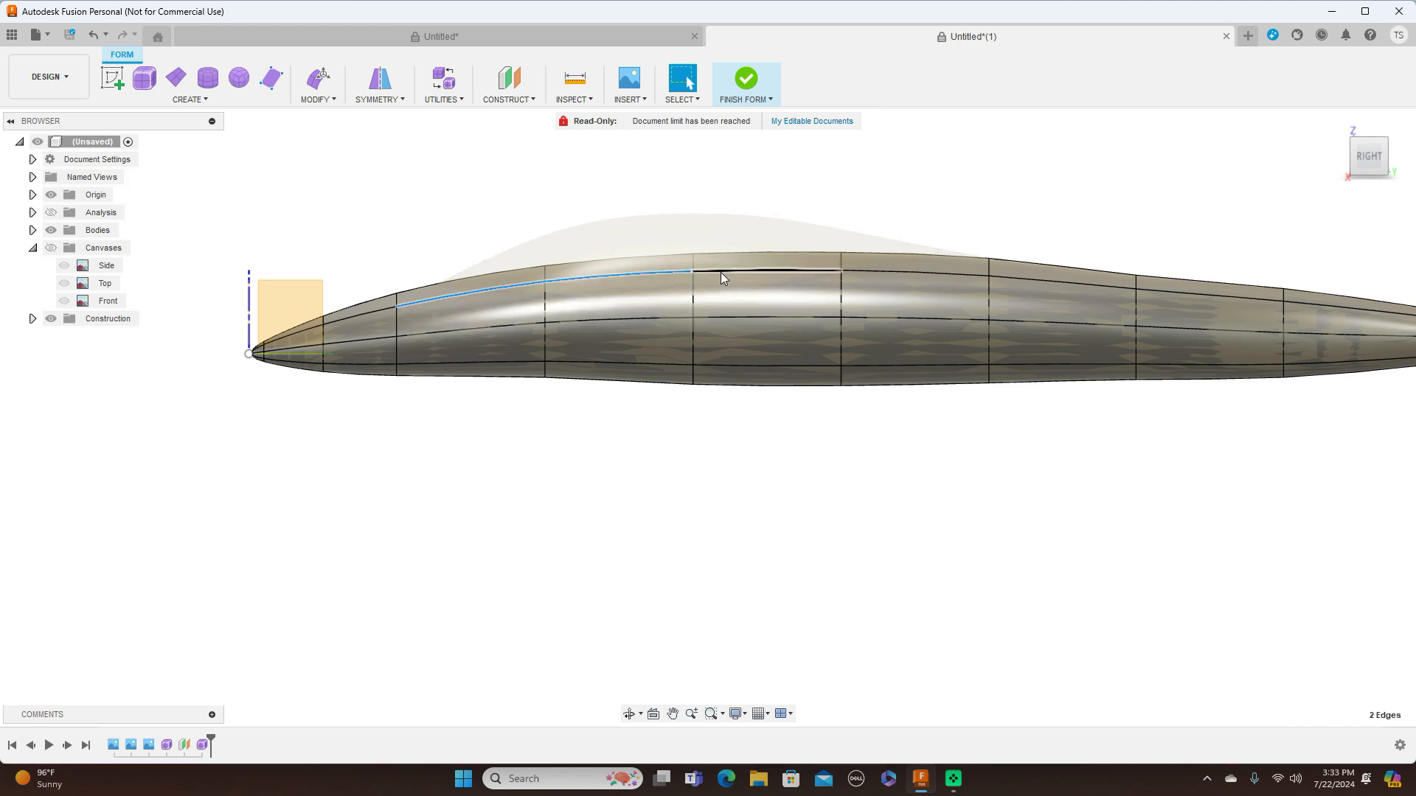
{"action": "right_click", "coordinate": [1202, 212]}
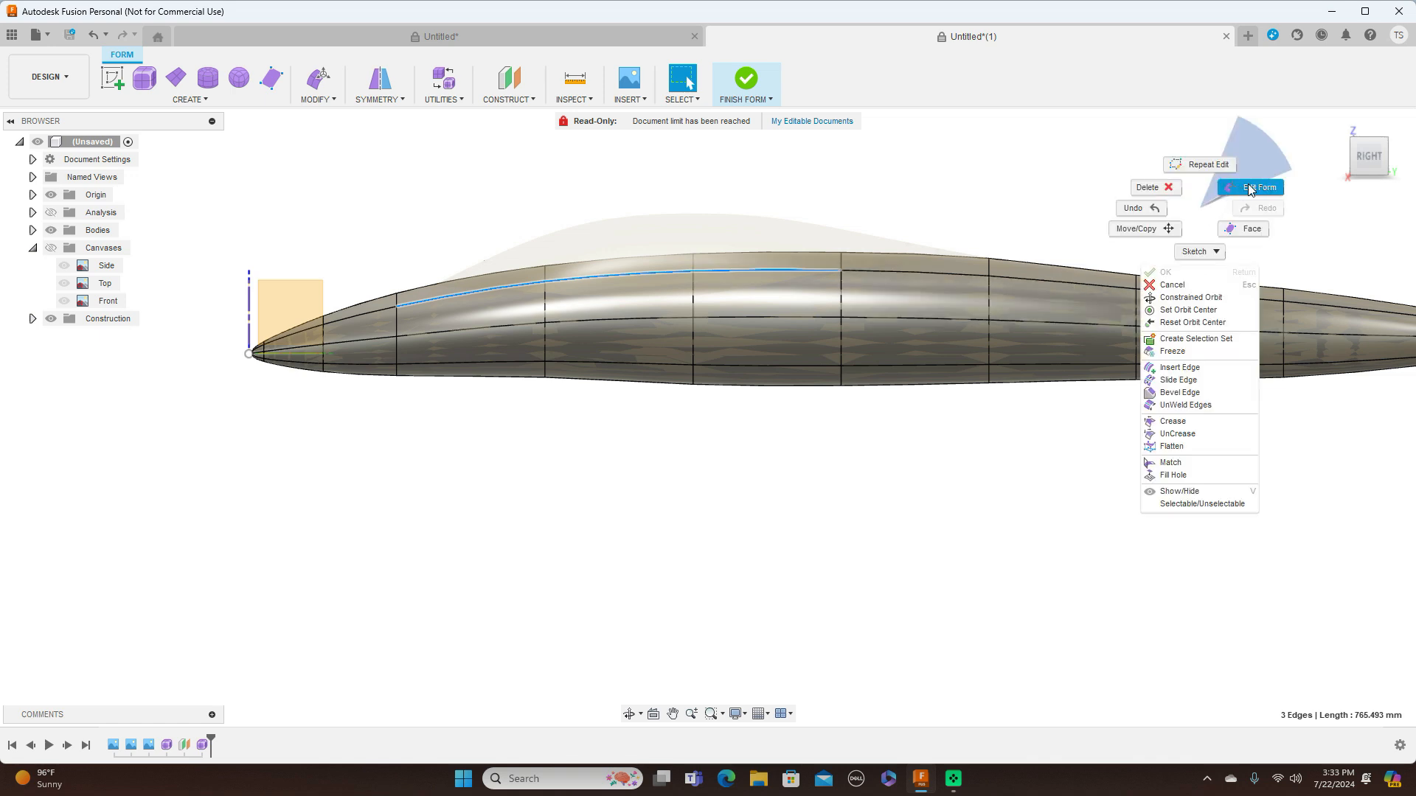
{"action": "left_click", "coordinate": [1245, 187]}
{"action": "left_click", "coordinate": [1343, 156]}
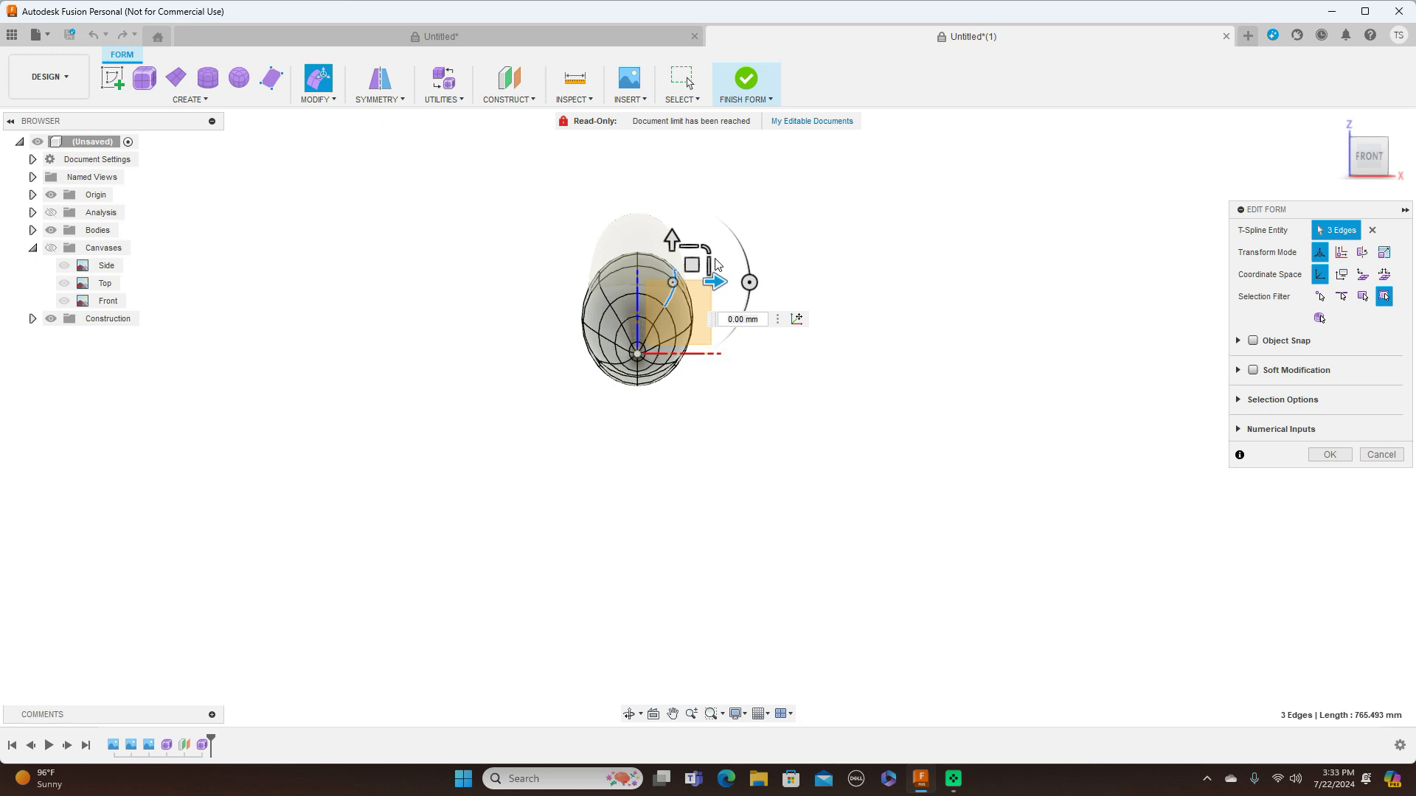
{"action": "left_click", "coordinate": [693, 264]}
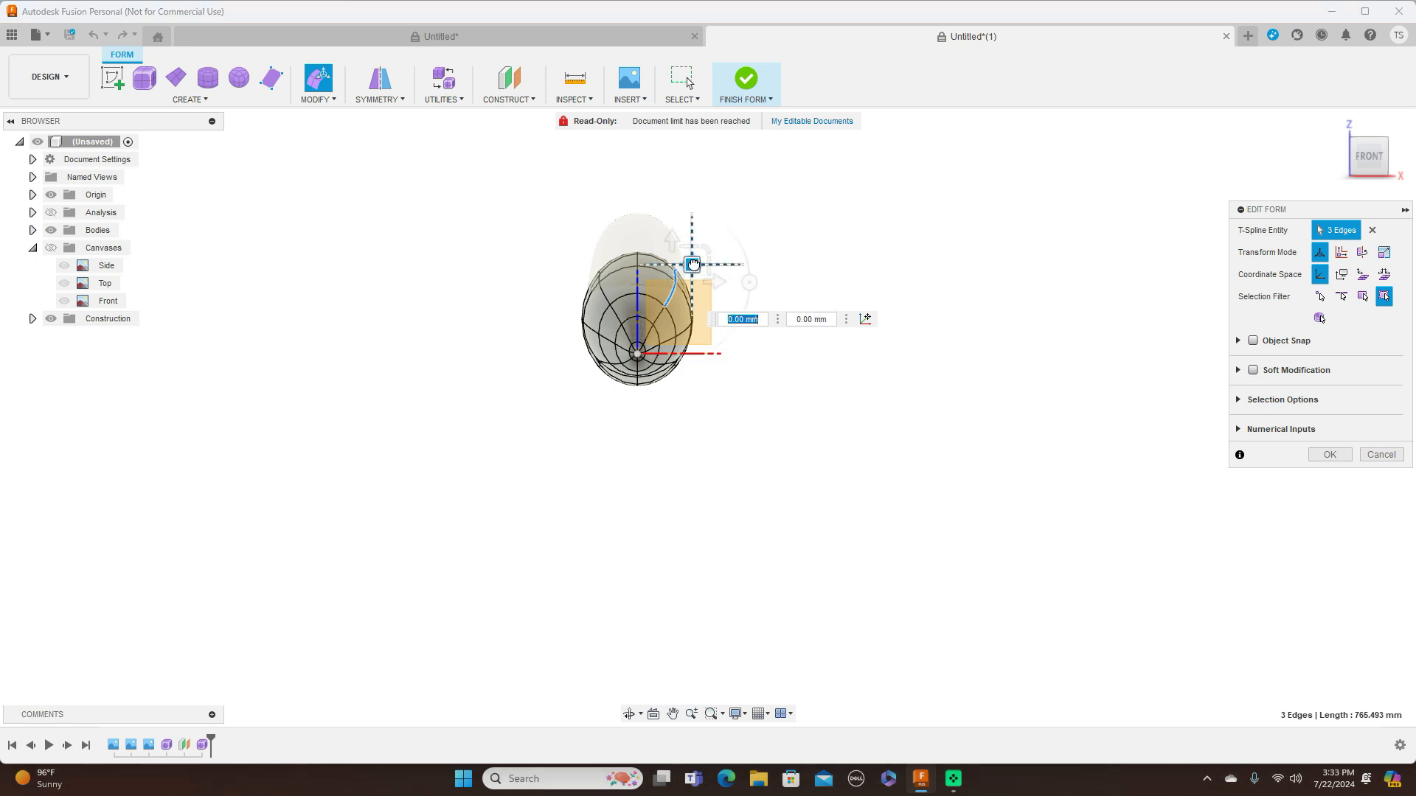
{"action": "left_click_drag", "start_coordinate": [692, 264], "coordinate": [696, 264]}
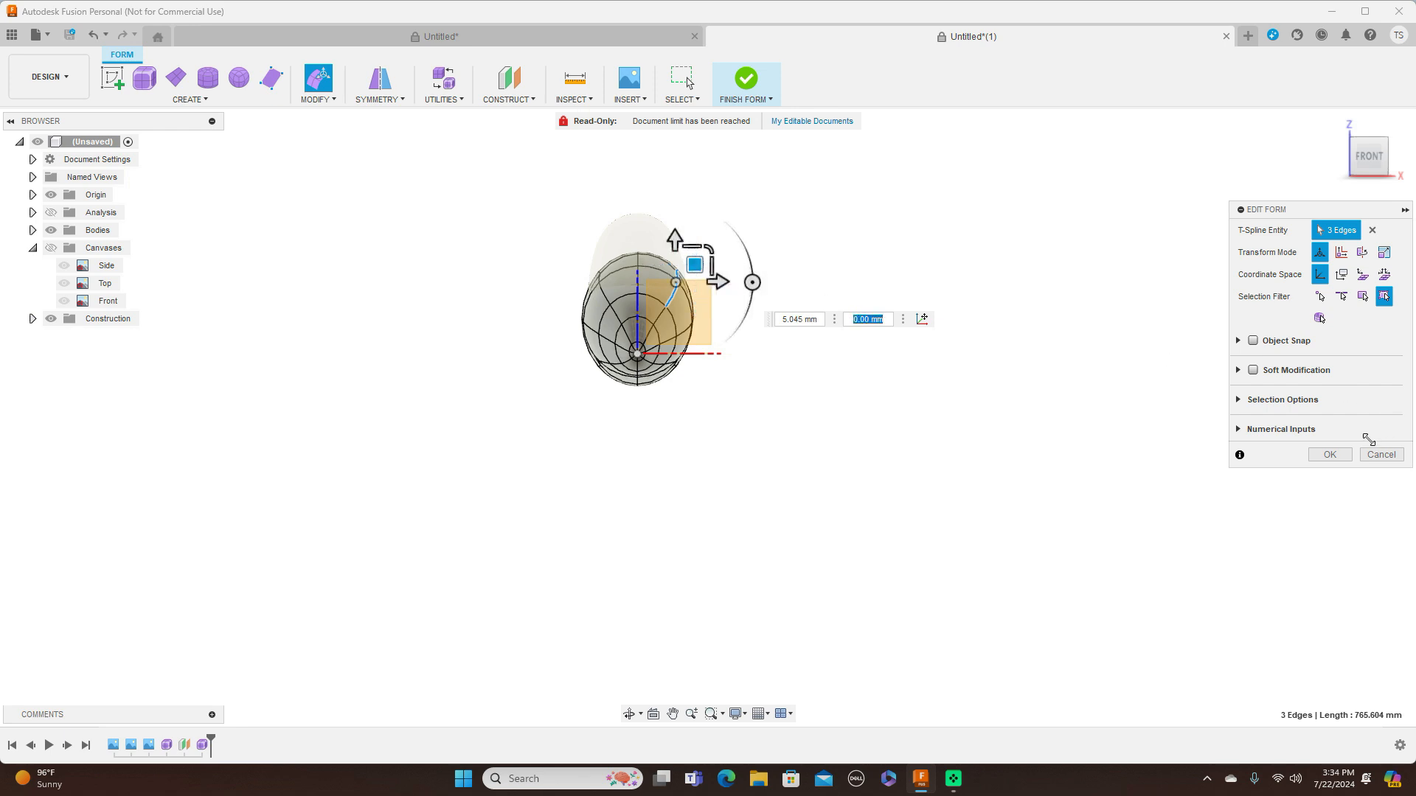
{"action": "left_click", "coordinate": [1330, 454]}
Finish the fuselage form and compare the aircraft's side profile with the blueprint canvases, leaving them hidden
{"action": "left_click", "coordinate": [770, 100]}
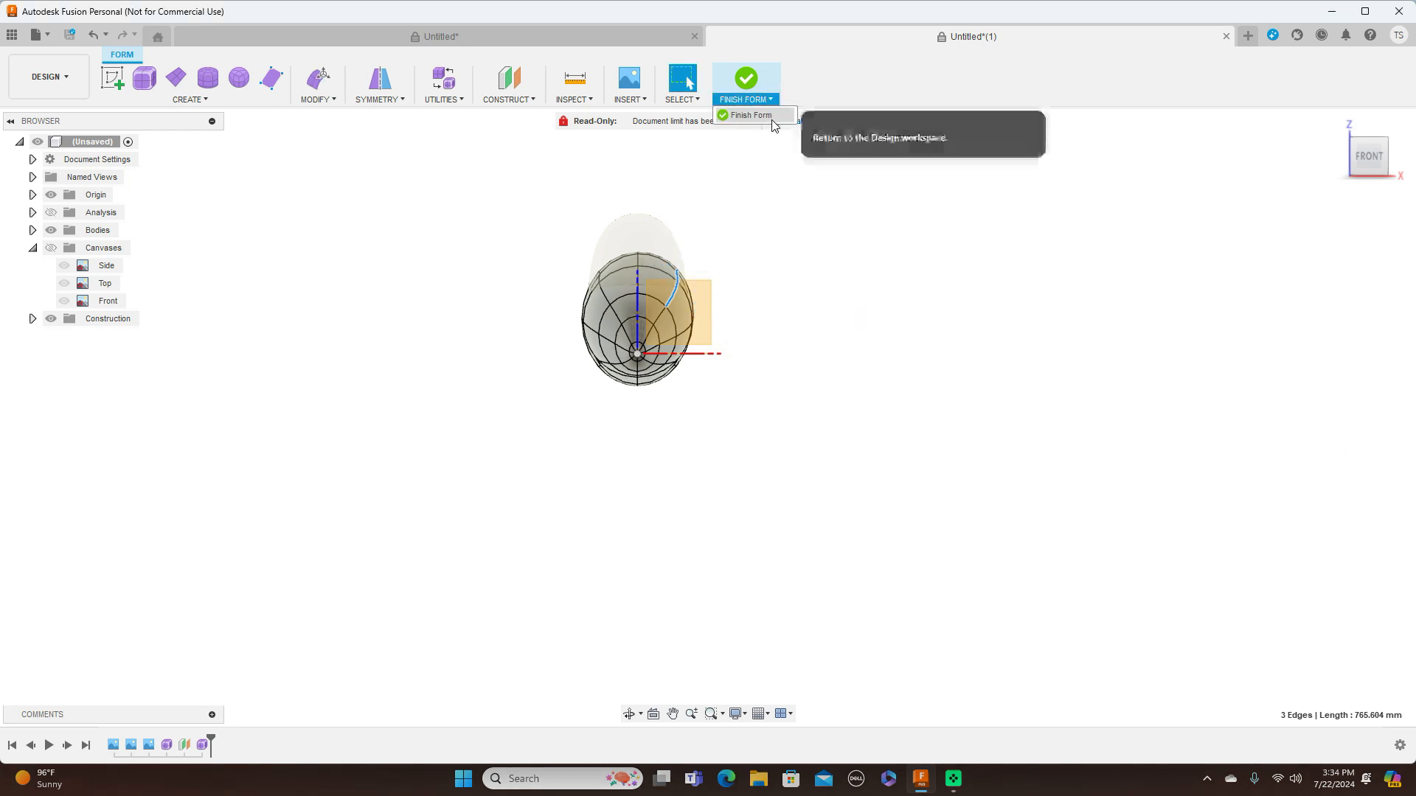
{"action": "left_click", "coordinate": [762, 117]}
{"action": "mouse_move", "coordinate": [1390, 159]}
{"action": "left_click", "coordinate": [1398, 160]}
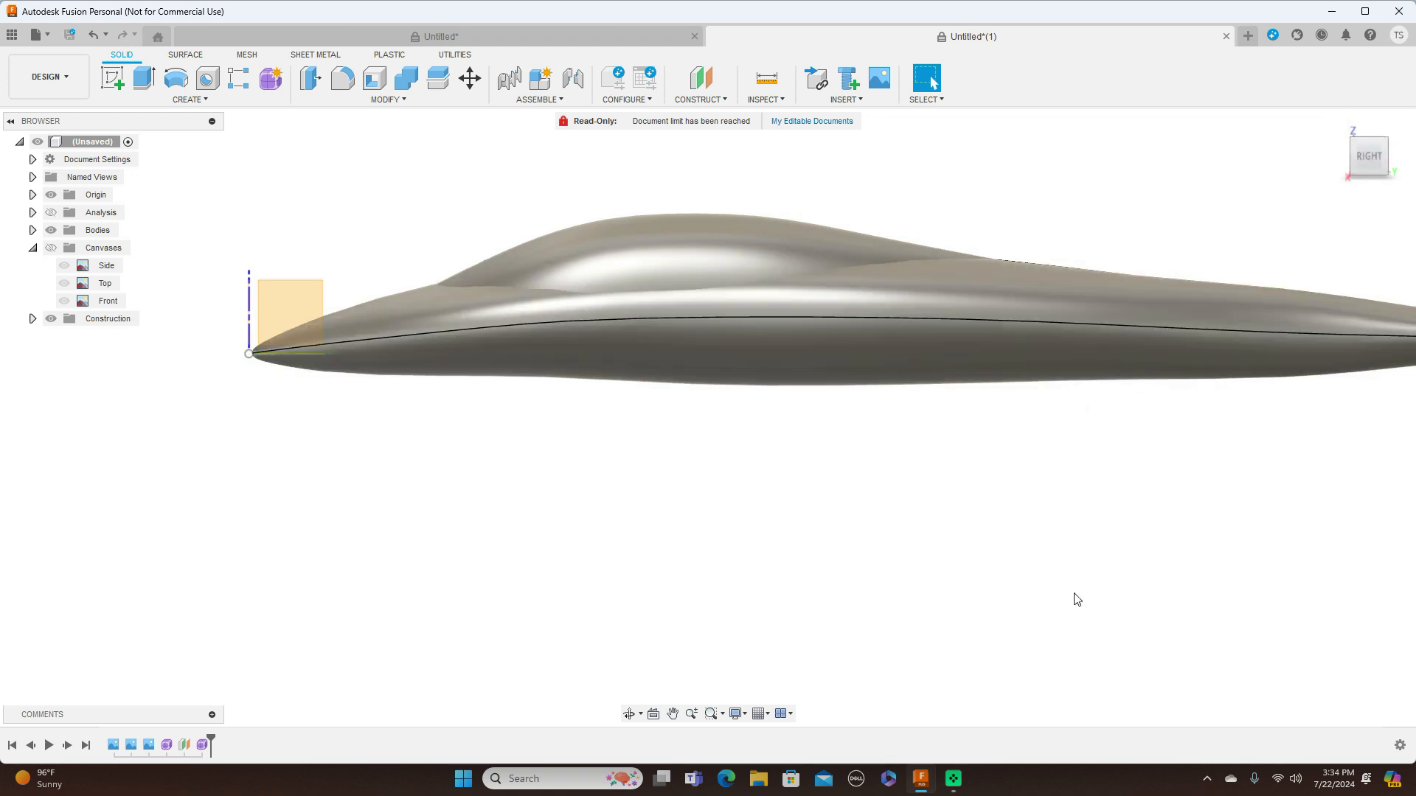
{"action": "scroll", "coordinate": [1076, 598], "scroll_direction": "down", "scroll_amount": 4}
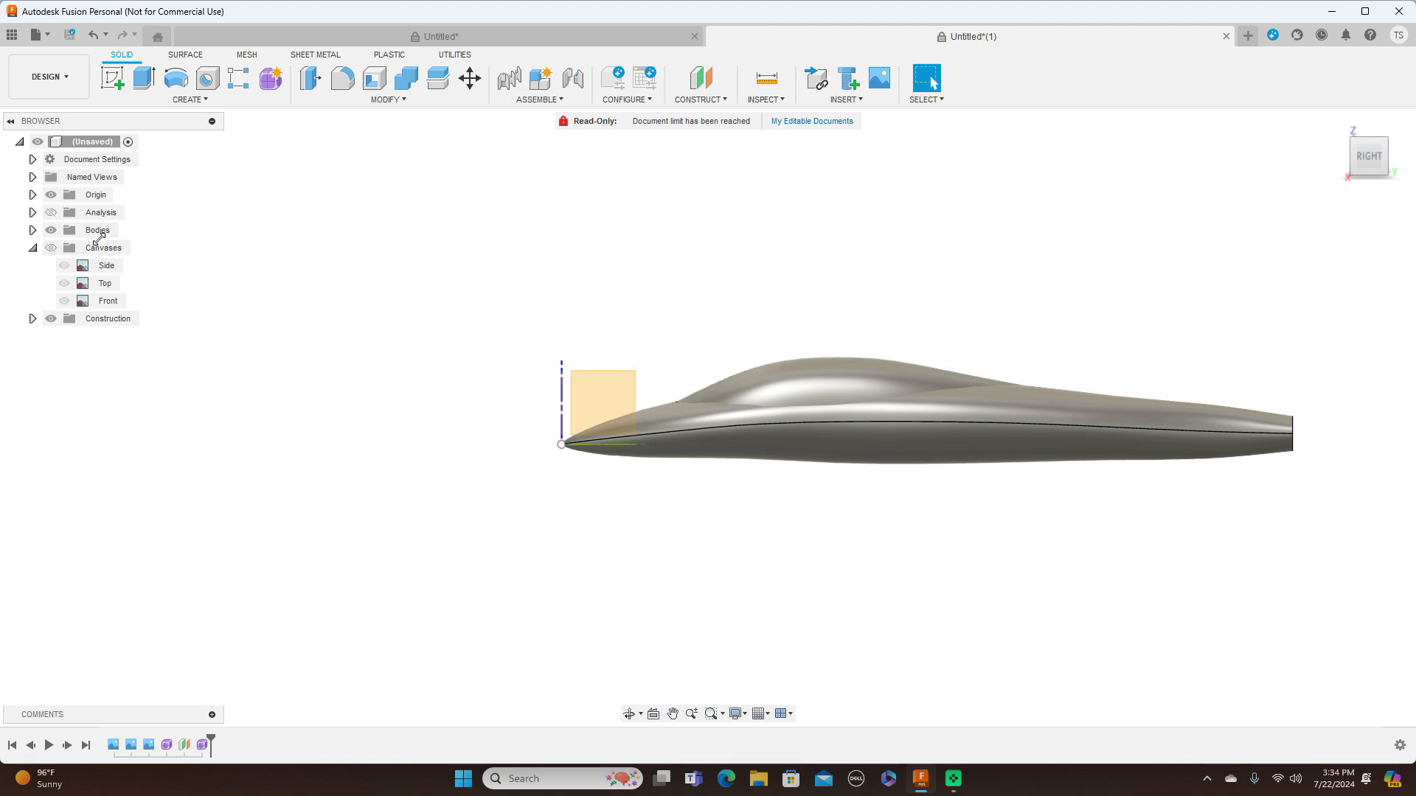
{"action": "left_click", "coordinate": [52, 248]}
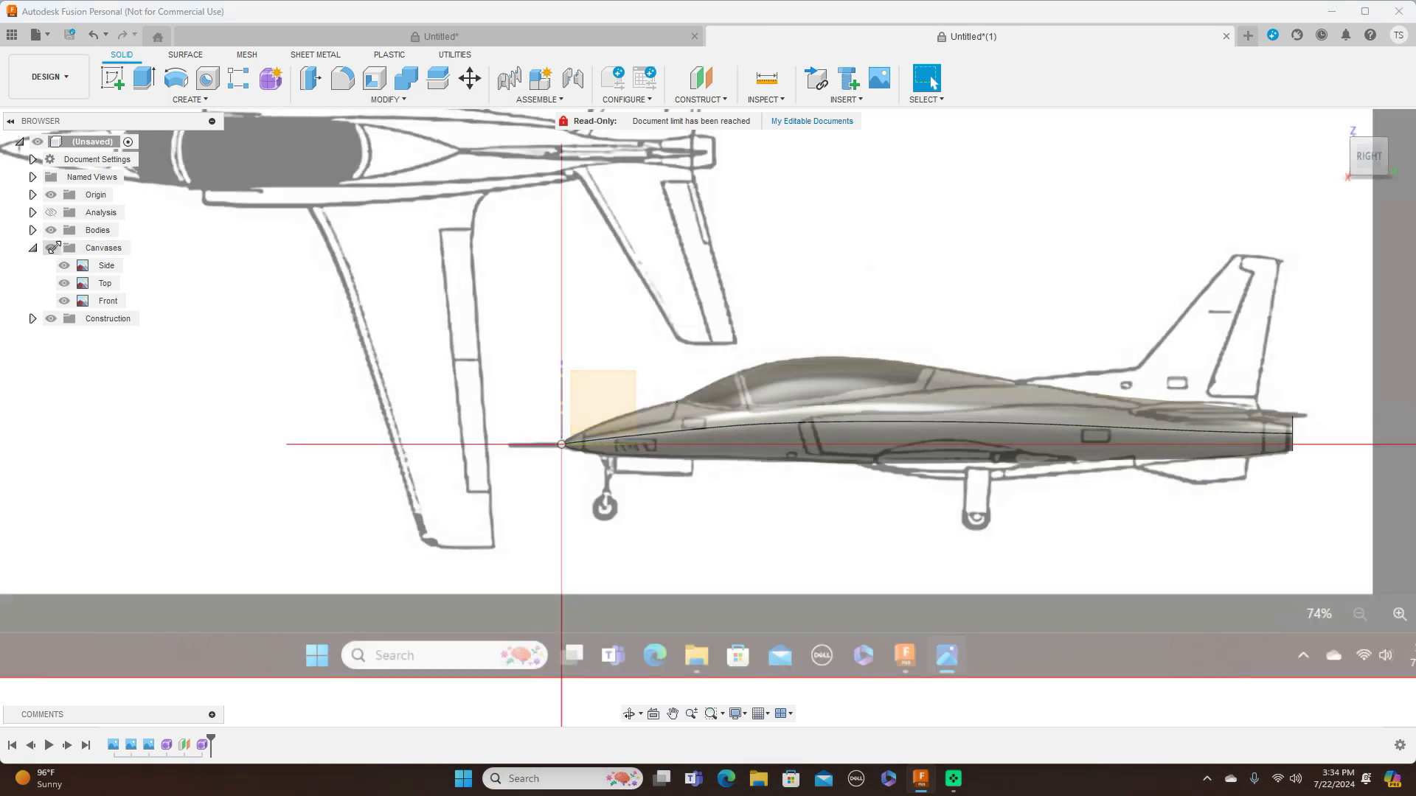
{"action": "left_click", "coordinate": [52, 248]}
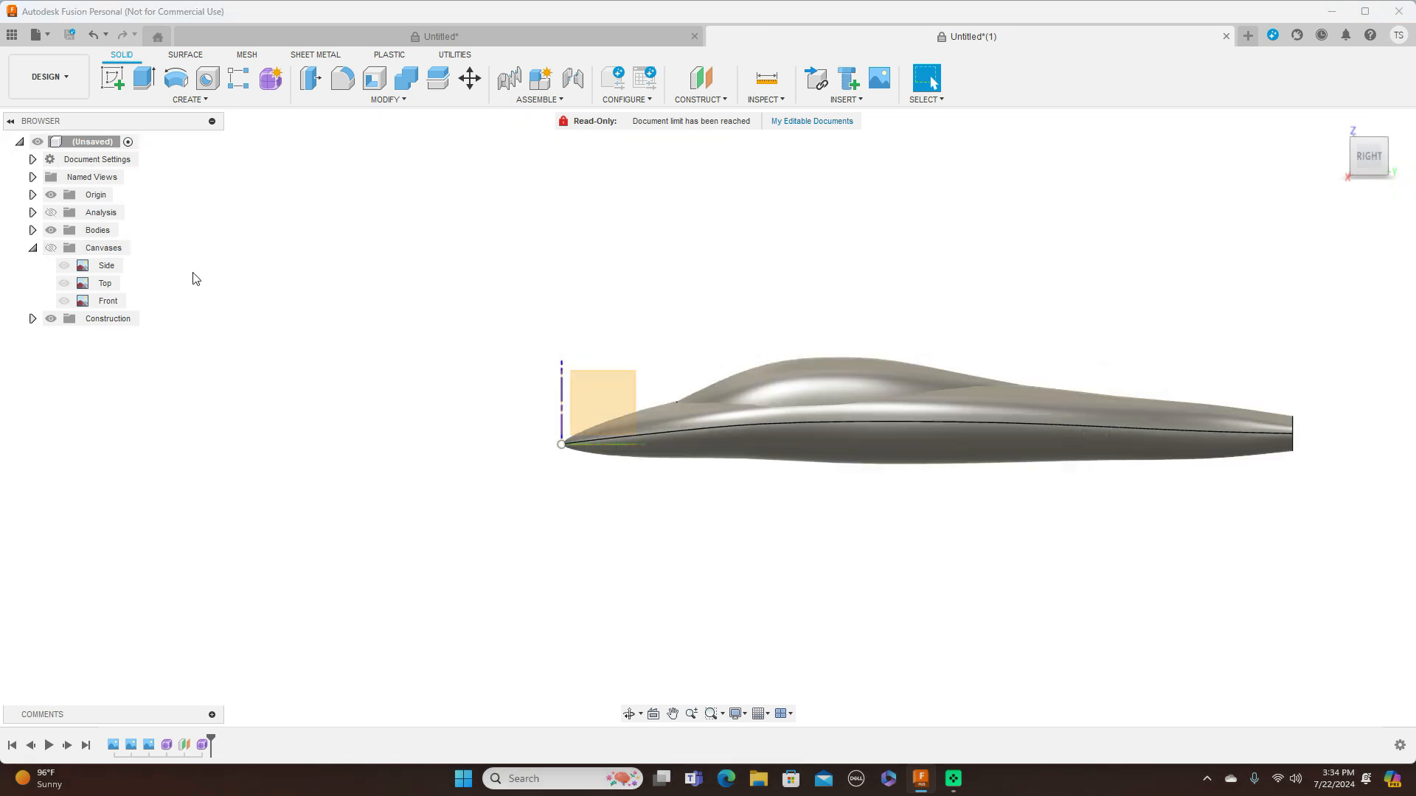
Hide the origin and examine the fuselage and canopy from the side and at a slight angle
{"action": "left_click", "coordinate": [51, 194]}
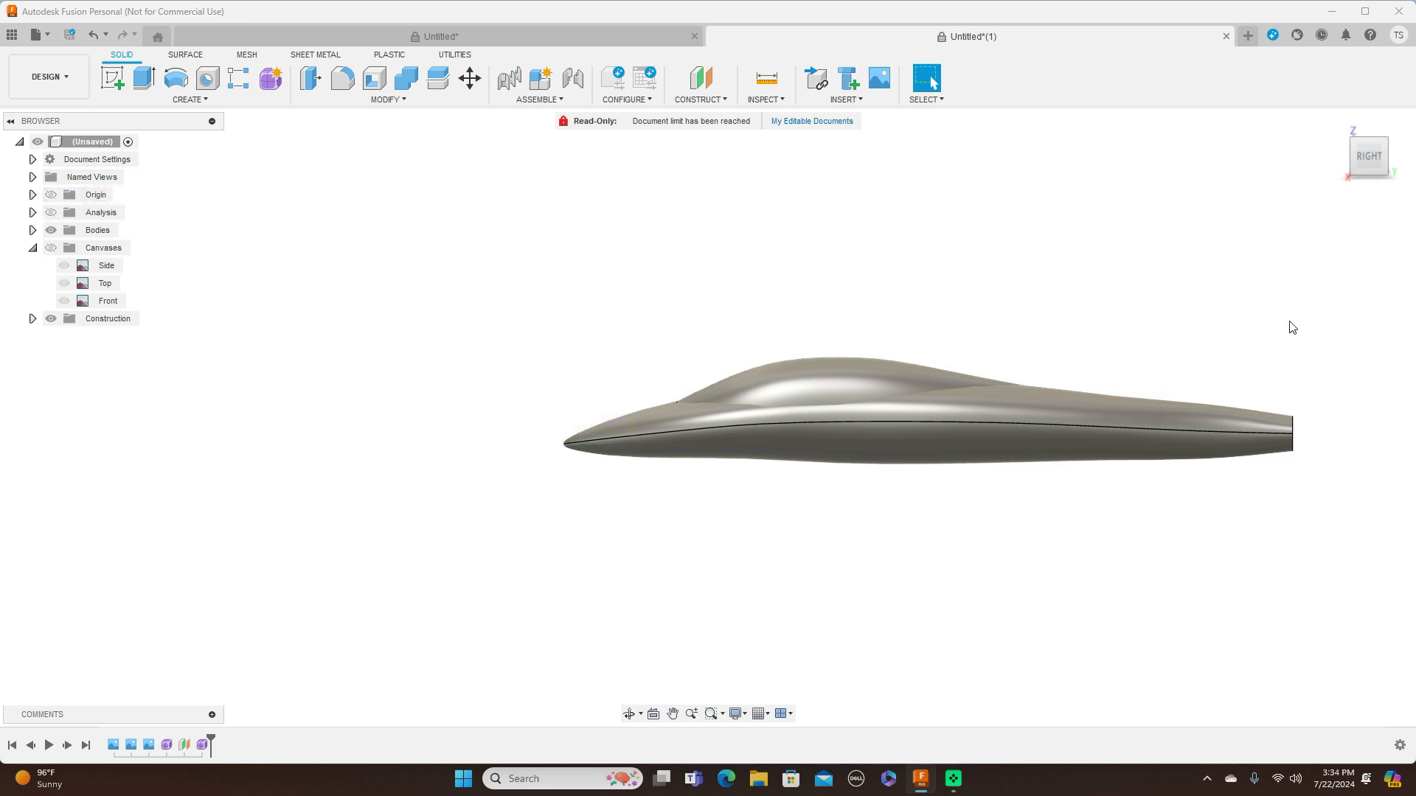
{"action": "middle_click_drag", "start_coordinate": [1259, 286], "coordinate": [925, 279]}
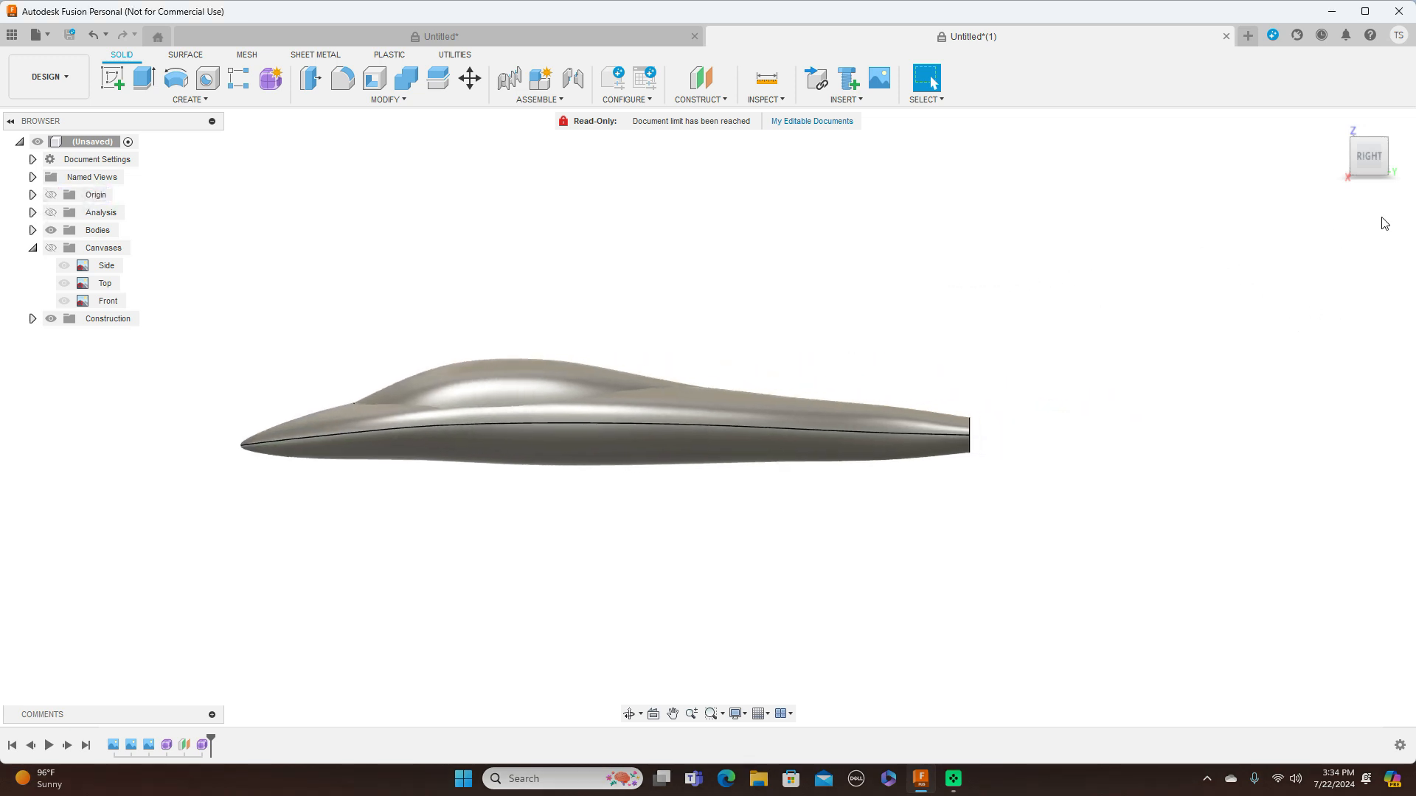
{"action": "mouse_move", "coordinate": [1369, 165]}
{"action": "left_mouse_down"}
{"action": "mouse_move", "coordinate": [1386, 156]}
{"action": "mouse_move", "coordinate": [1410, 174]}
{"action": "mouse_move", "coordinate": [1384, 157]}
{"action": "left_mouse_up"}
{"action": "left_click", "coordinate": [1382, 157]}
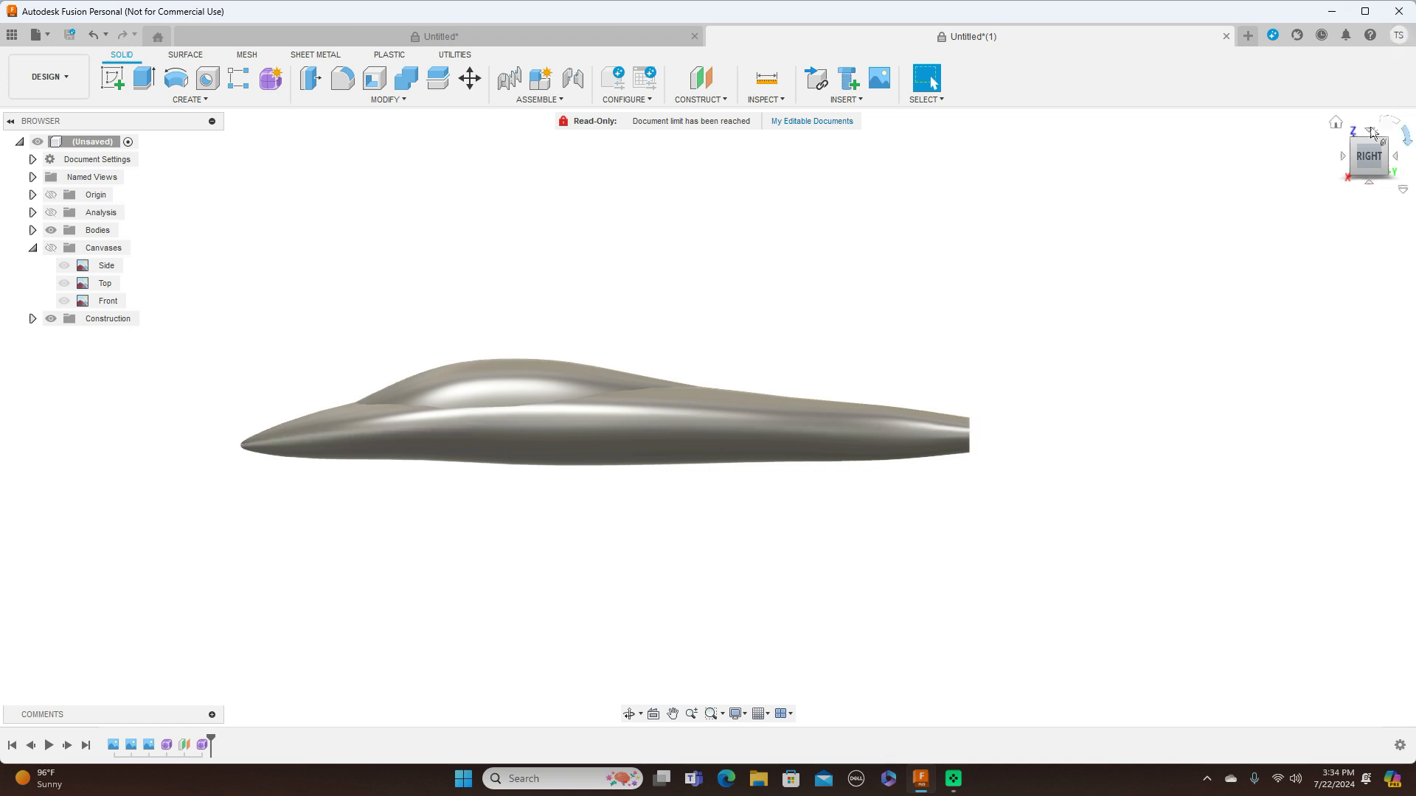
{"action": "mouse_move", "coordinate": [1362, 162]}
{"action": "left_mouse_down"}
{"action": "mouse_move", "coordinate": [1412, 164]}
{"action": "mouse_move", "coordinate": [1397, 174]}
{"action": "mouse_move", "coordinate": [1357, 156]}
{"action": "left_mouse_up"}
{"action": "left_click", "coordinate": [1376, 155]}
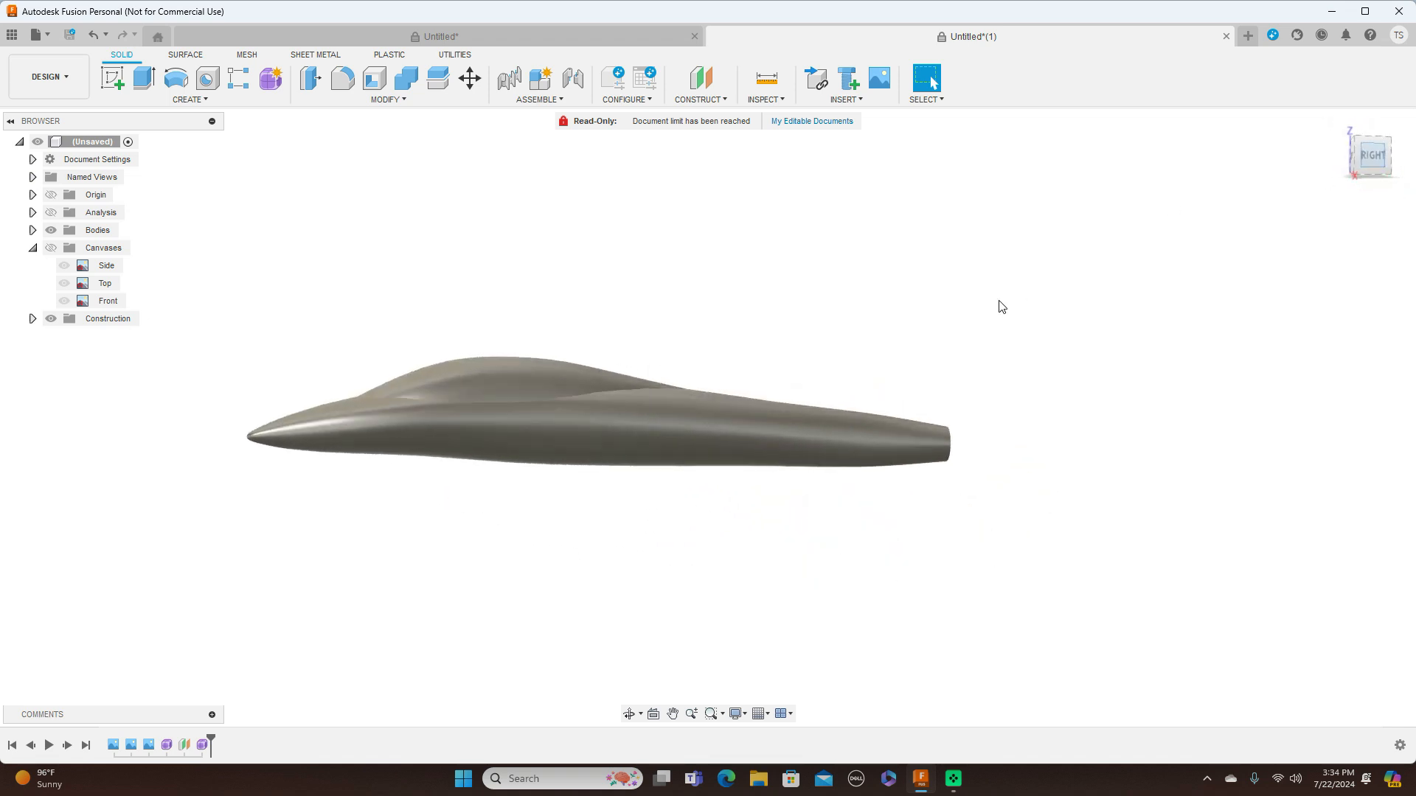
{"action": "scroll", "coordinate": [1003, 308], "scroll_direction": "down", "scroll_amount": 2}
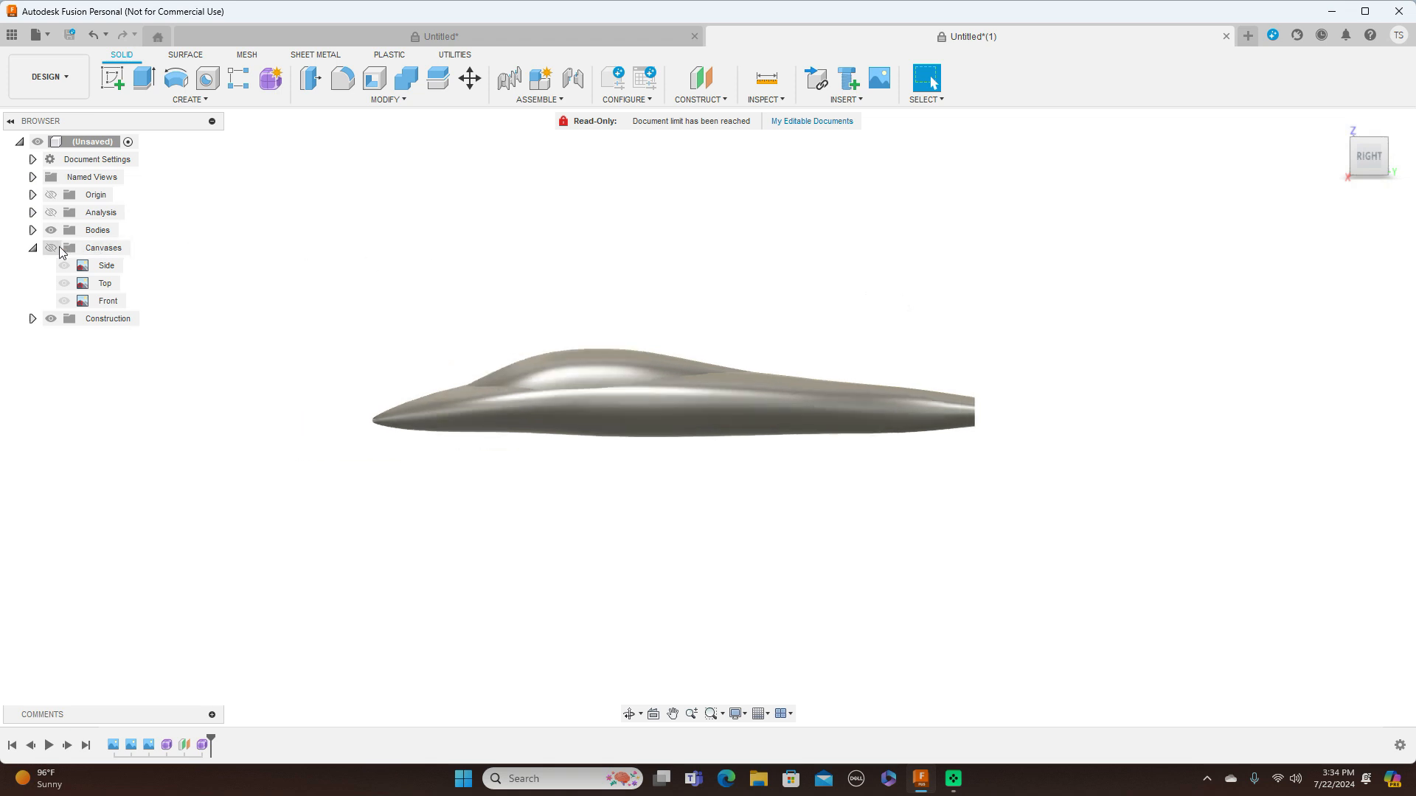
Show the blueprint canvases again and hide both the fuselage and canopy bodies
{"action": "left_click", "coordinate": [51, 249]}
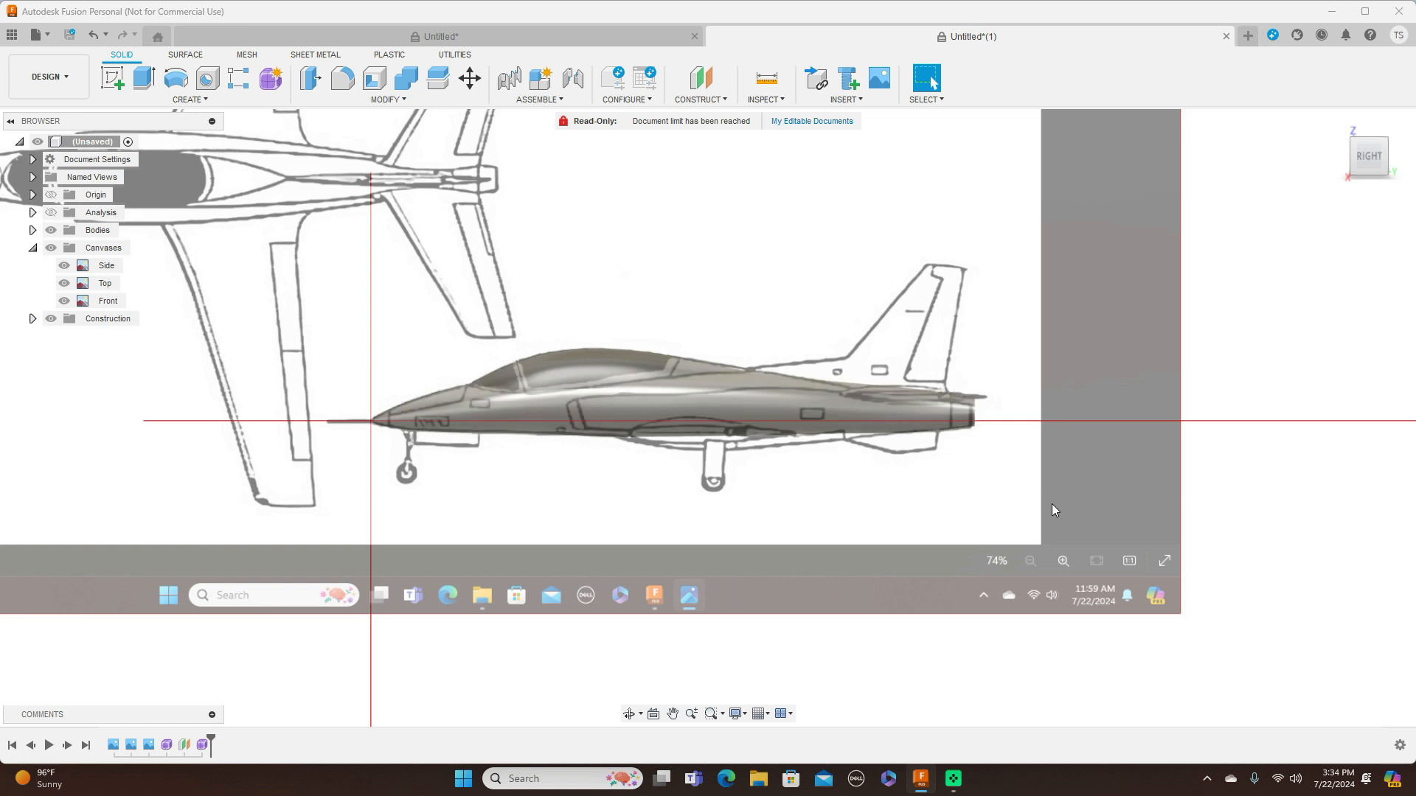
{"action": "scroll", "coordinate": [1009, 556], "scroll_direction": "up", "scroll_amount": 3}
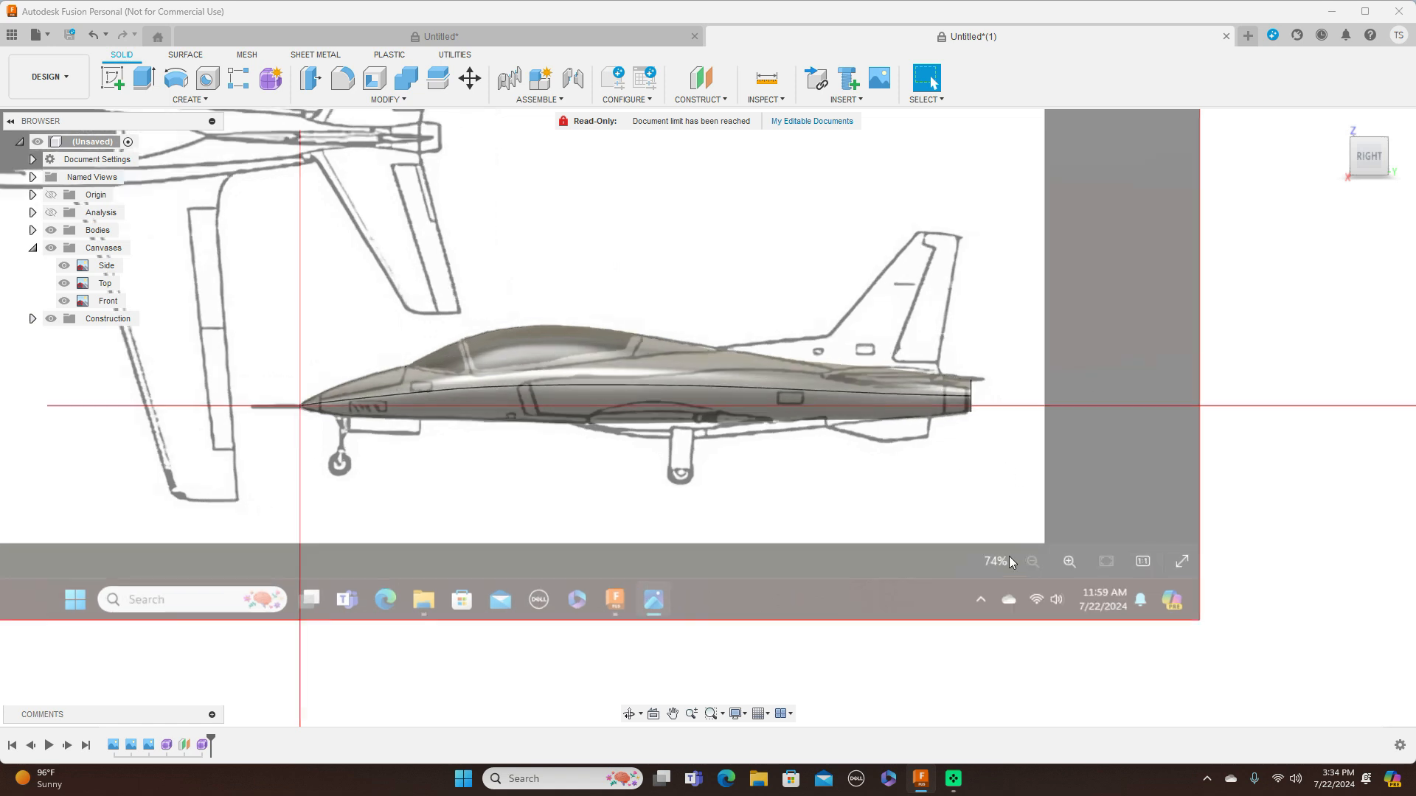
{"action": "scroll", "coordinate": [1009, 553], "scroll_direction": "down", "scroll_amount": 2}
{"action": "middle_click_drag", "start_coordinate": [971, 500], "coordinate": [1077, 471]}
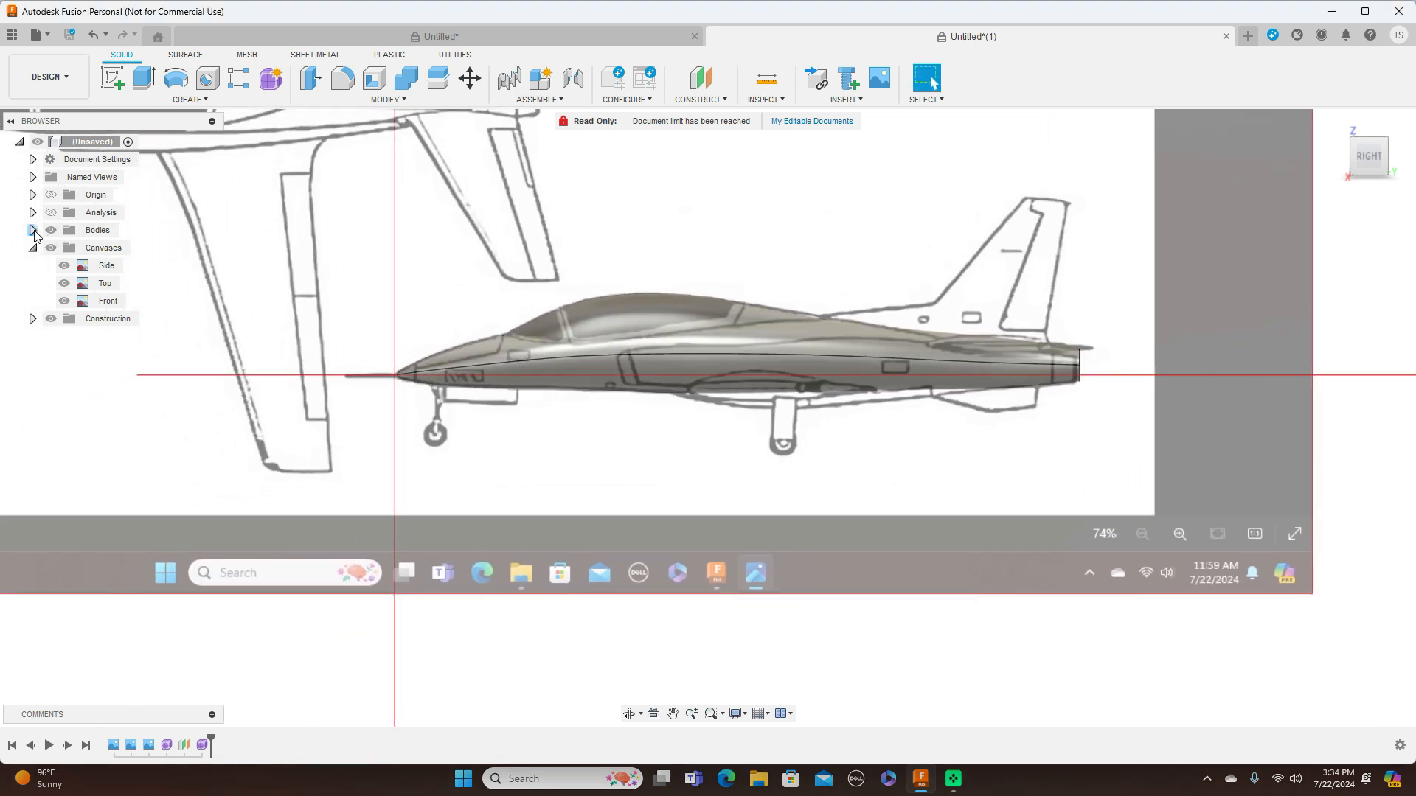
{"action": "left_click", "coordinate": [33, 231]}
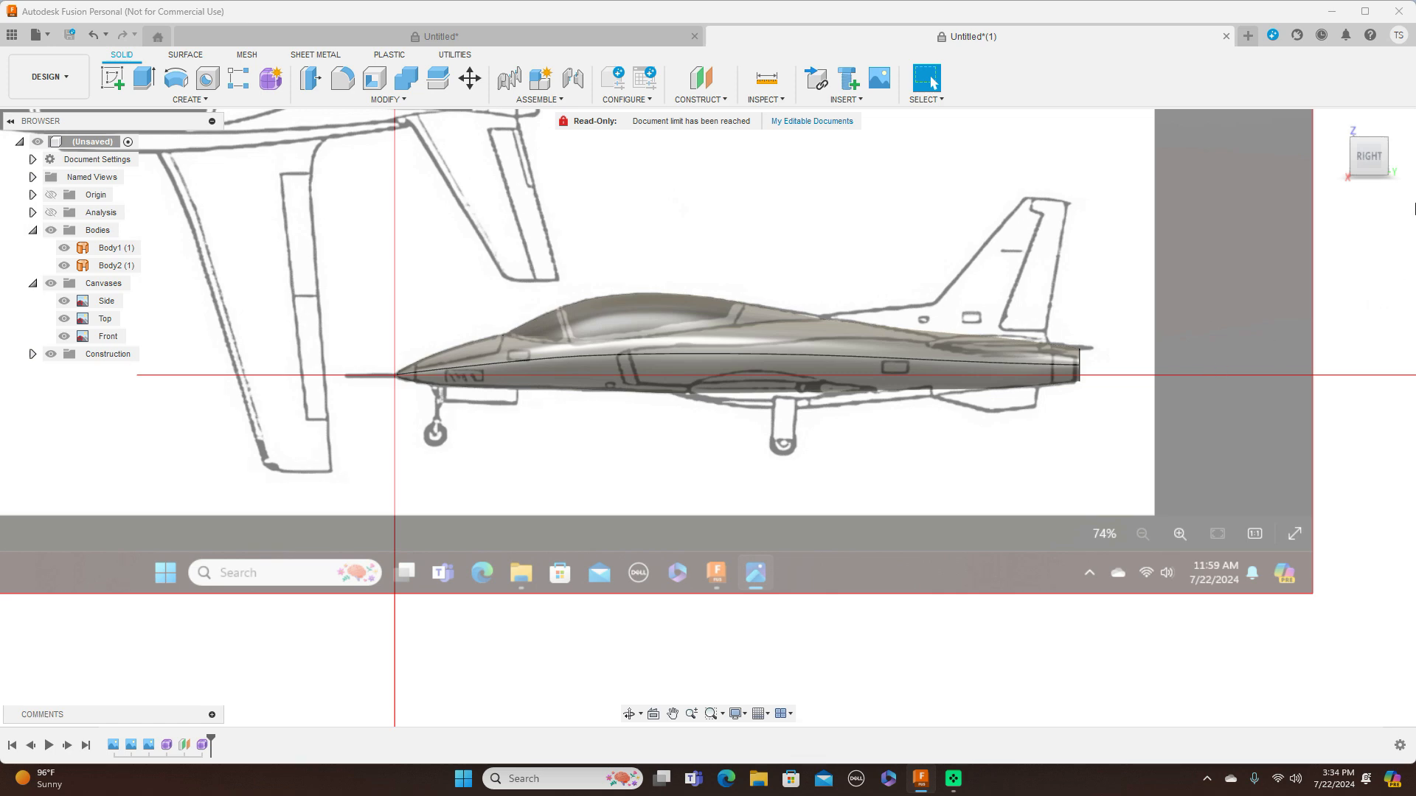
{"action": "mouse_move", "coordinate": [1398, 165]}
{"action": "left_click", "coordinate": [1377, 164]}
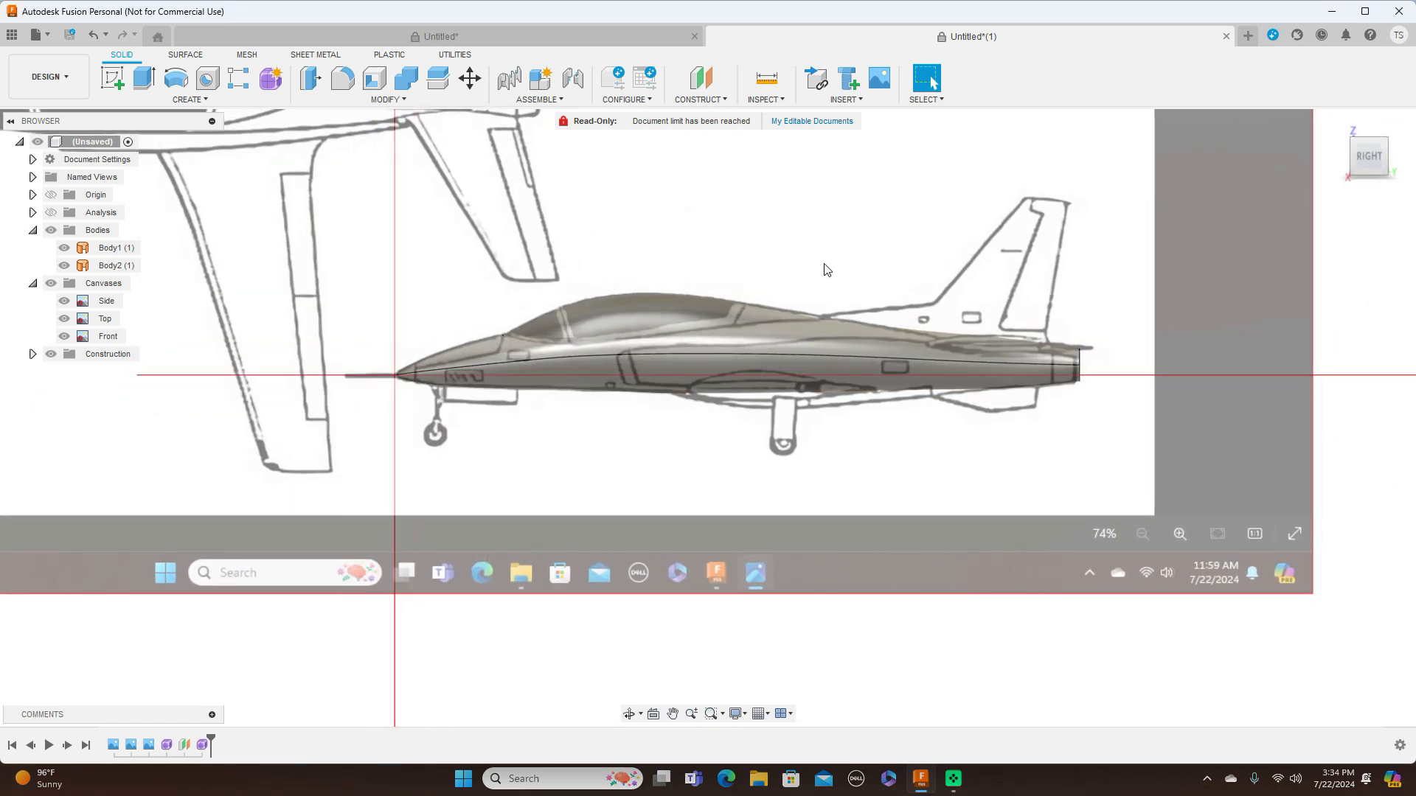
{"action": "left_click", "coordinate": [662, 326]}
{"action": "left_click", "coordinate": [64, 248]}
{"action": "left_click", "coordinate": [64, 264]}
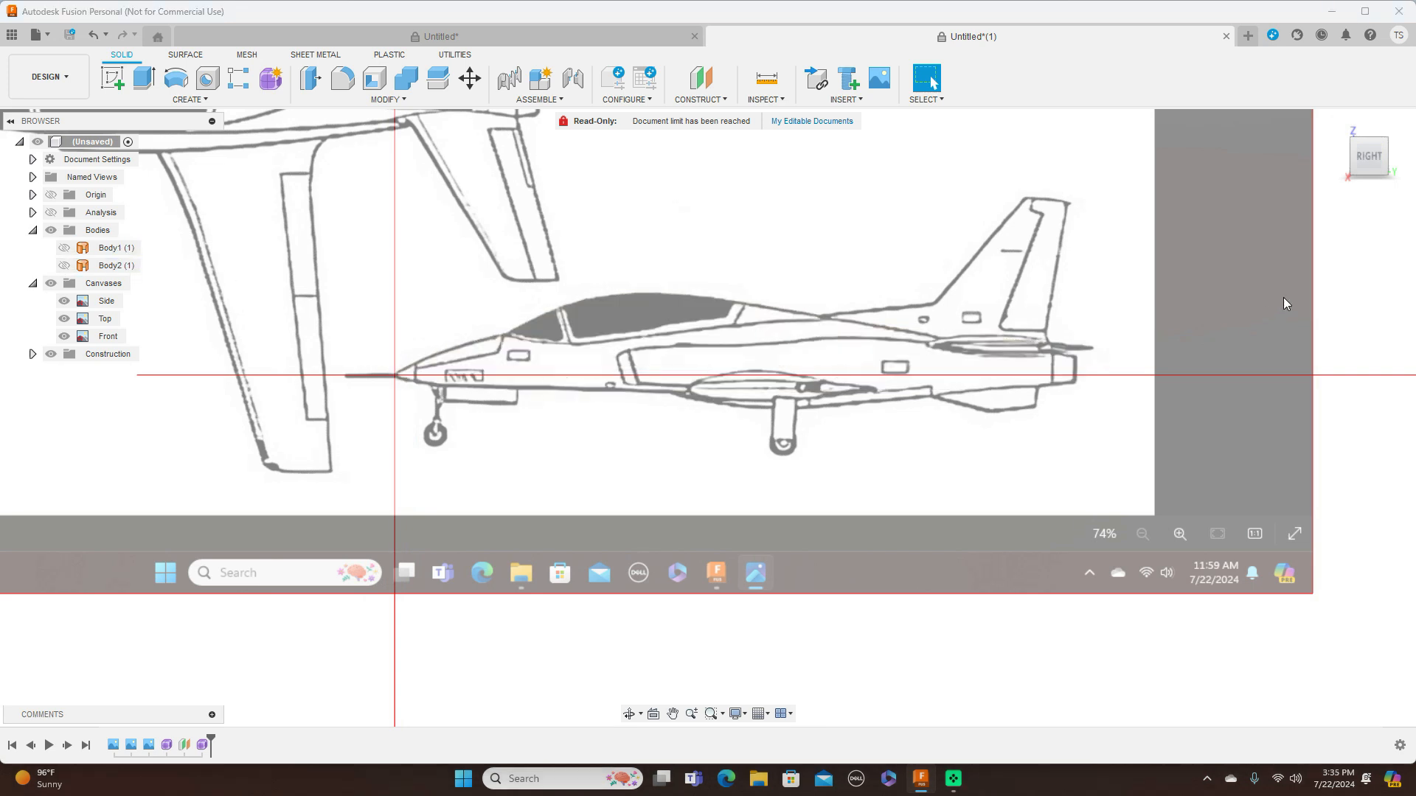
Create a plane offset 700 mm from the XZ plane, at the air intake in the side view
{"action": "scroll", "coordinate": [914, 260], "scroll_direction": "down", "scroll_amount": 2}
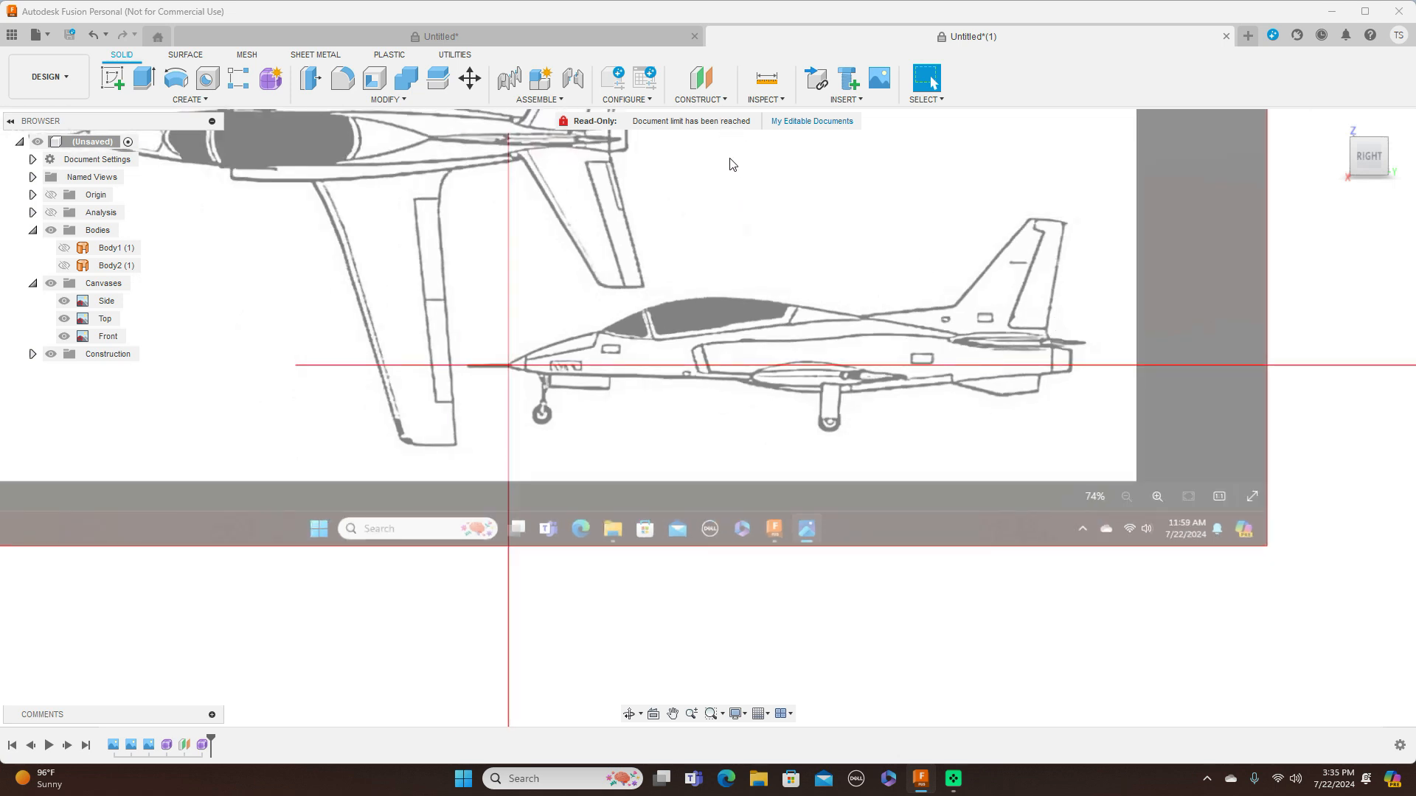
{"action": "left_click", "coordinate": [728, 103]}
{"action": "left_click", "coordinate": [719, 115]}
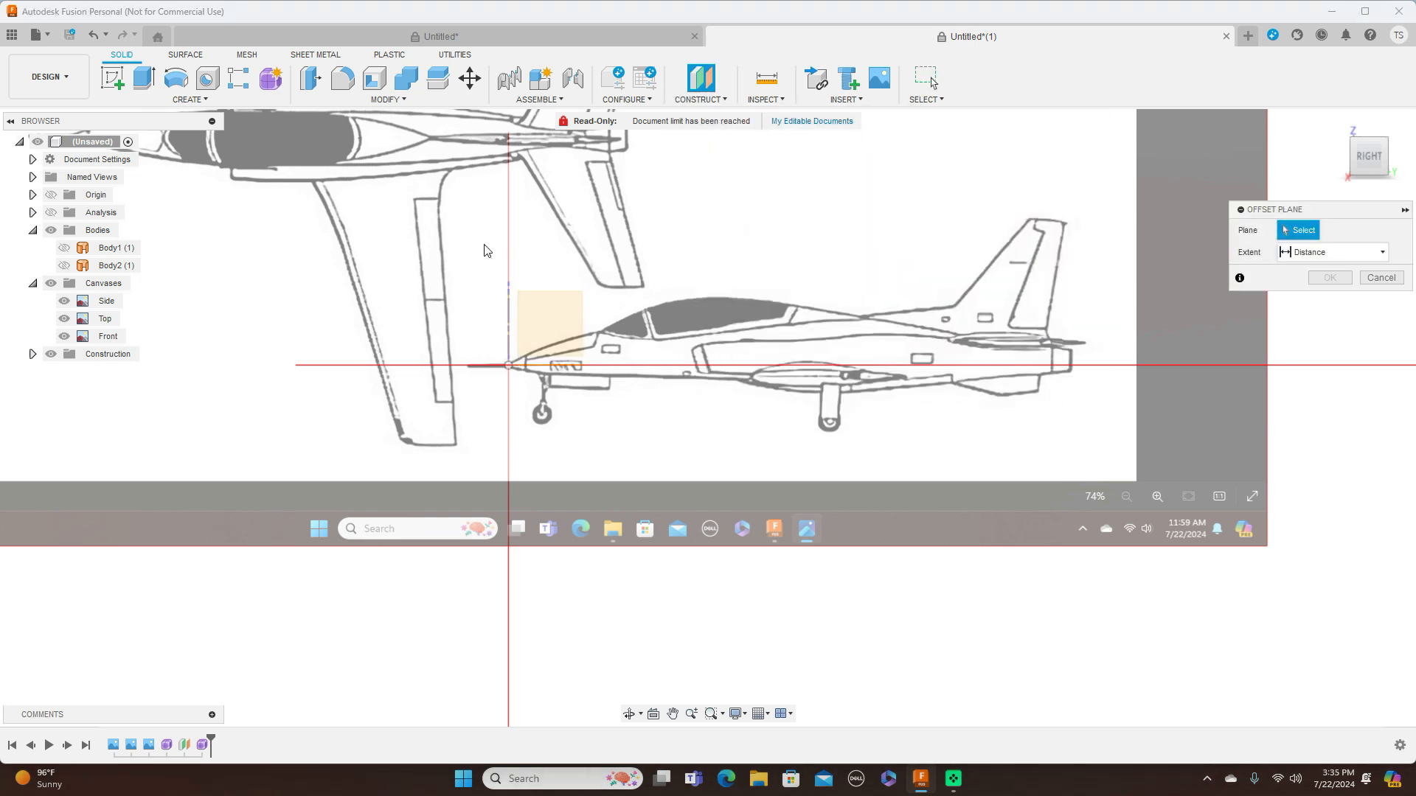
{"action": "left_click", "coordinate": [540, 363]}
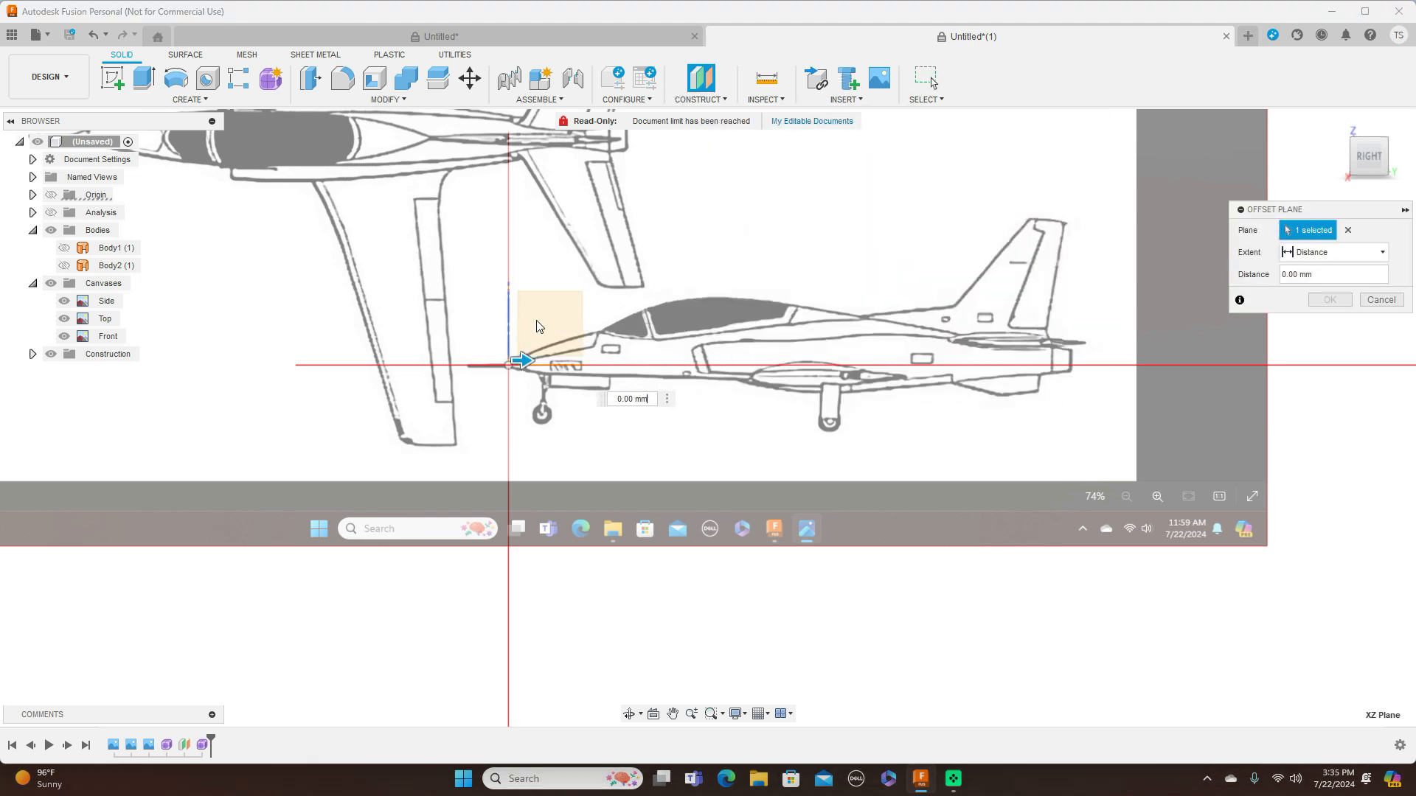
{"action": "left_click_drag", "start_coordinate": [527, 361], "coordinate": [723, 379]}
{"action": "scroll", "coordinate": [723, 379], "scroll_direction": "up", "scroll_amount": 2}
{"action": "scroll", "coordinate": [722, 378], "scroll_direction": "up", "scroll_amount": 2}
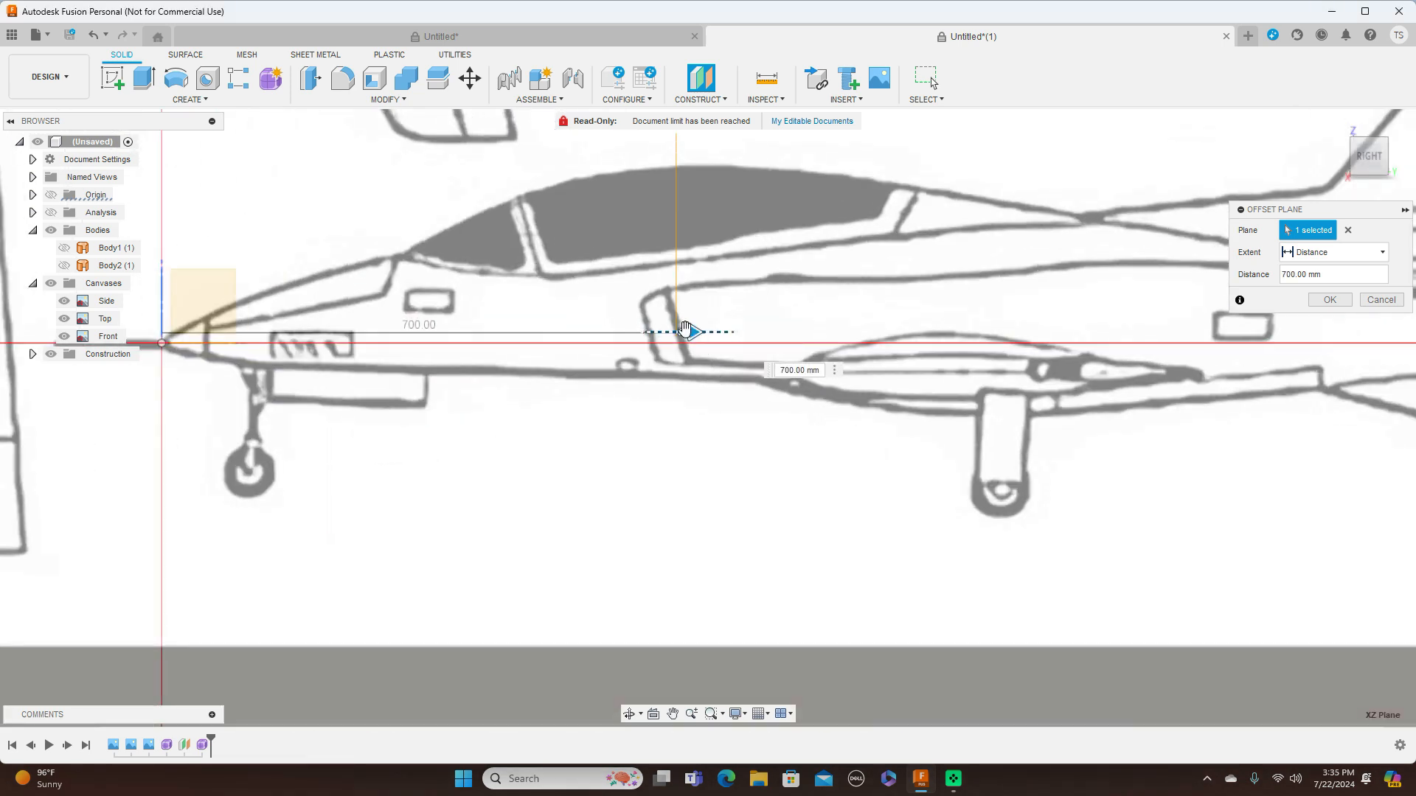
{"action": "left_click", "coordinate": [1328, 302]}
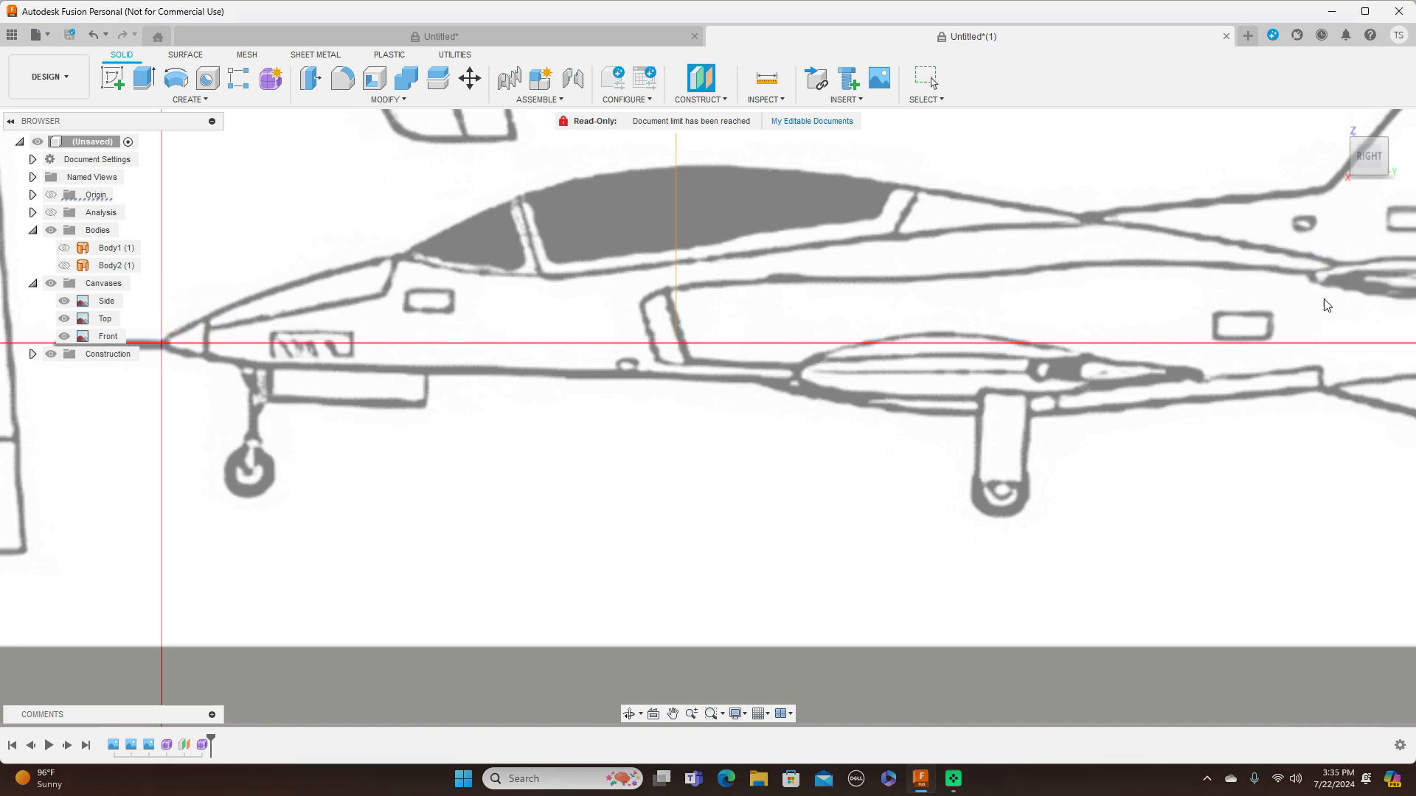
Start a new form and draw a centred box base about 322 × 131 mm on the offset plane, spanning the intakes in front view
{"action": "left_click_drag", "start_coordinate": [1361, 157], "coordinate": [1403, 167]}
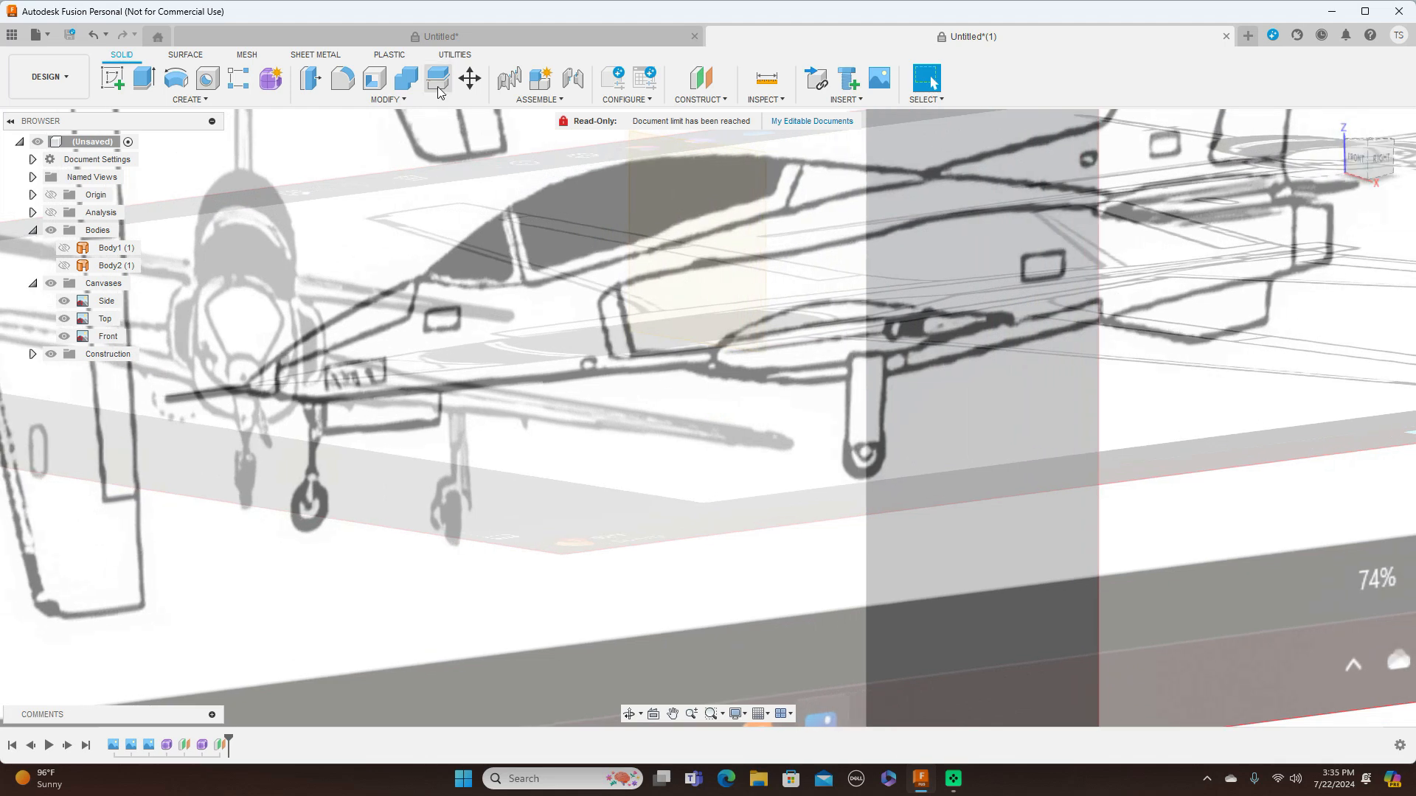
{"action": "left_click", "coordinate": [271, 80]}
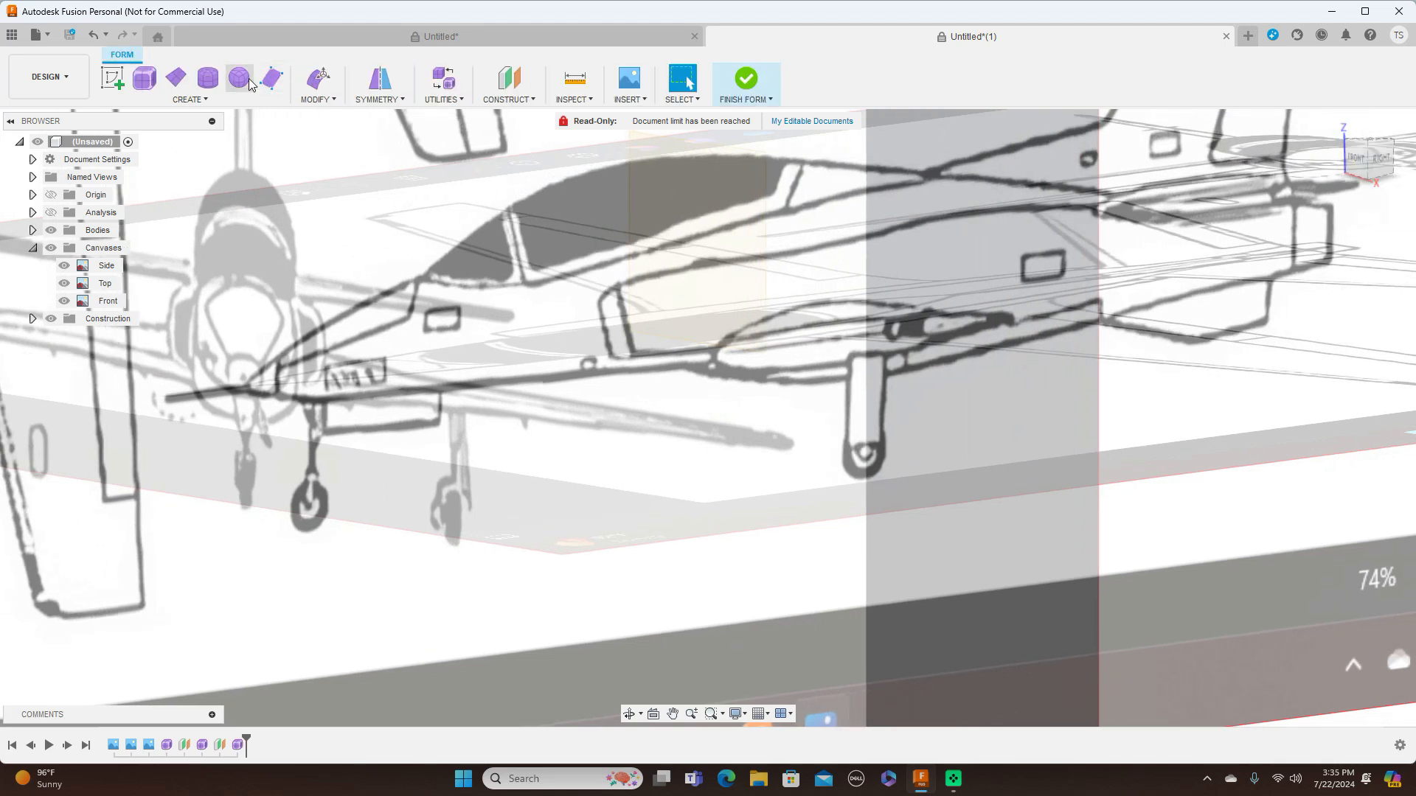
{"action": "left_click", "coordinate": [145, 78]}
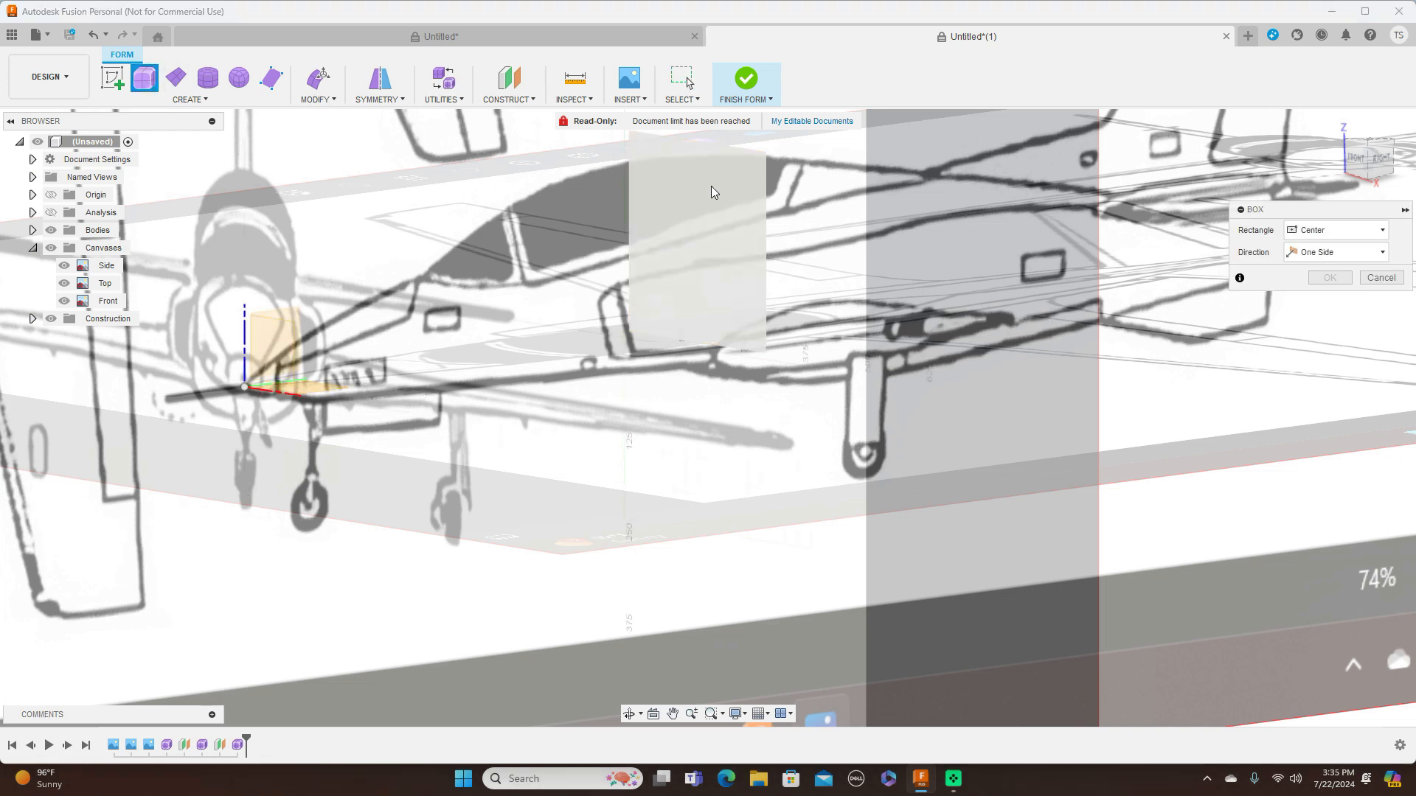
{"action": "left_click", "coordinate": [1351, 162]}
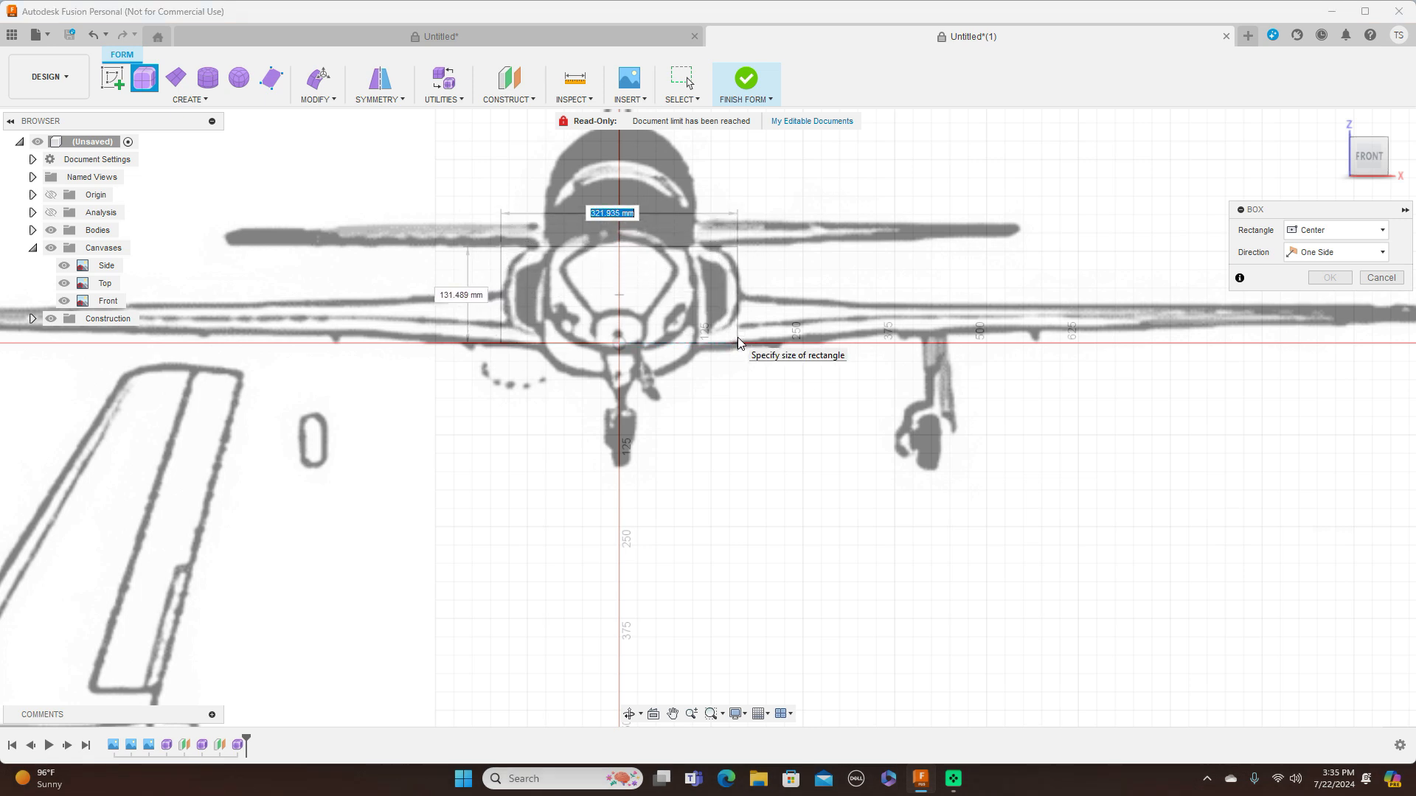
{"action": "left_click", "coordinate": [738, 341]}
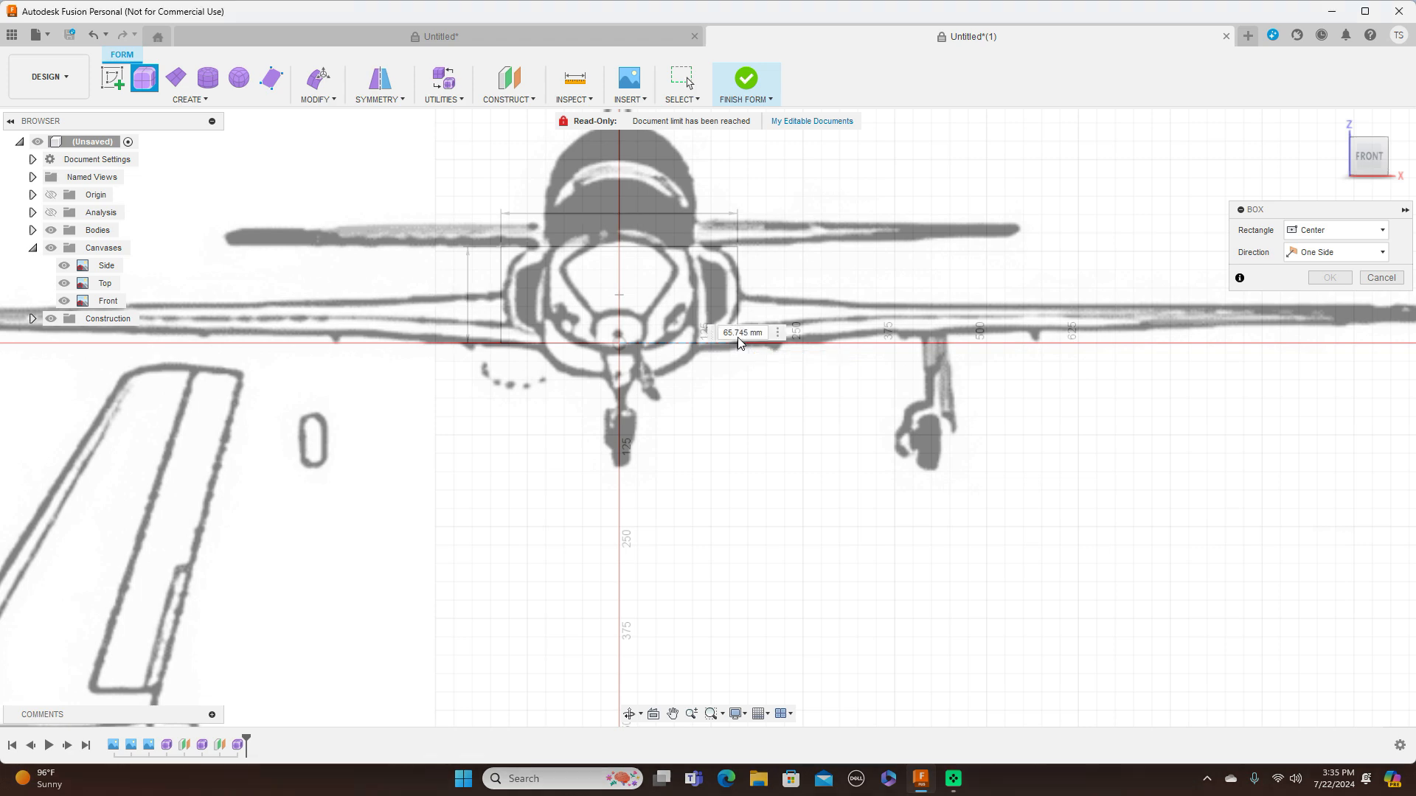
Extend the intake box 1400 mm back past the tail with 7 height faces and create it
{"action": "left_click", "coordinate": [1395, 159]}
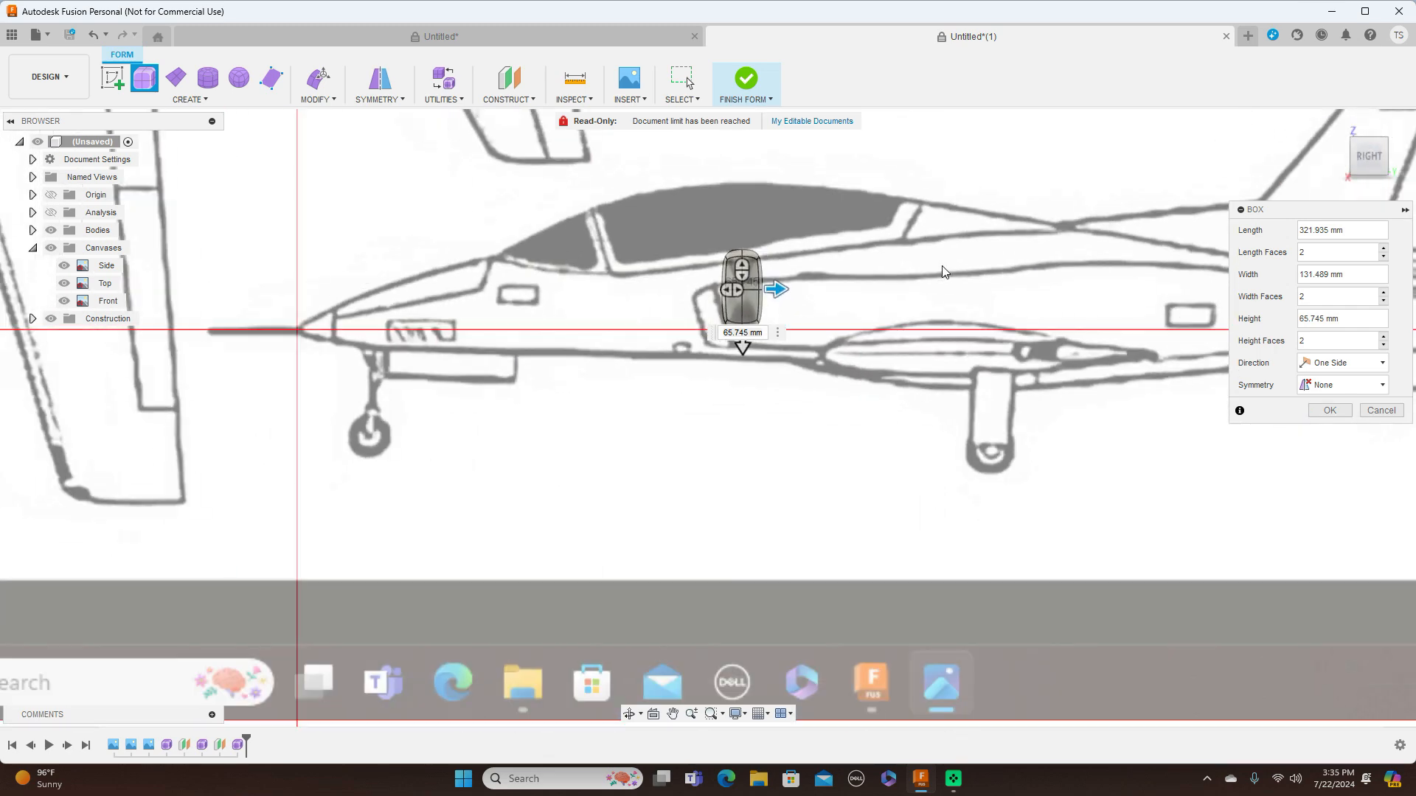
{"action": "scroll", "coordinate": [715, 364], "scroll_direction": "down", "scroll_amount": 3}
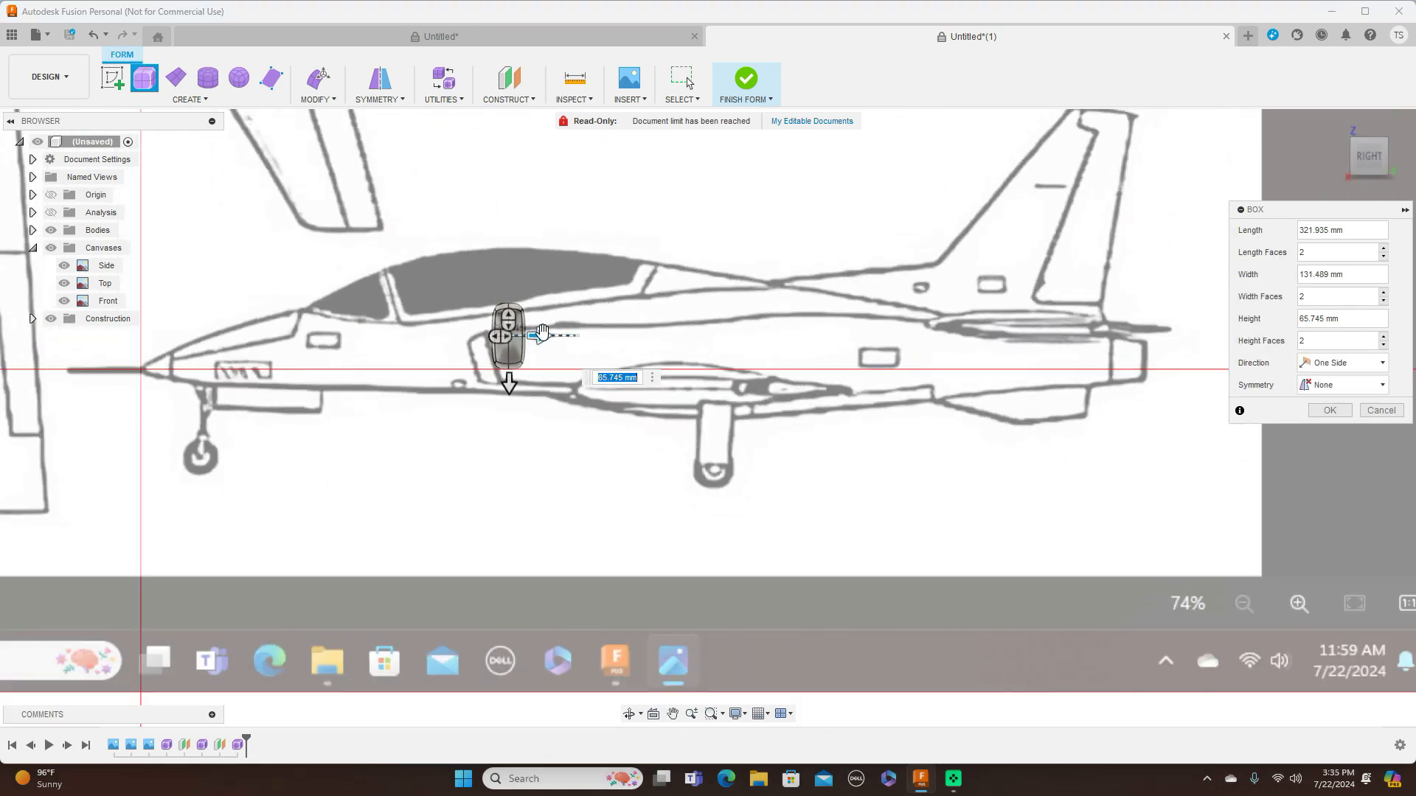
{"action": "left_click_drag", "start_coordinate": [542, 331], "coordinate": [1159, 333]}
{"action": "scroll", "coordinate": [1051, 370], "scroll_direction": "up", "scroll_amount": 1}
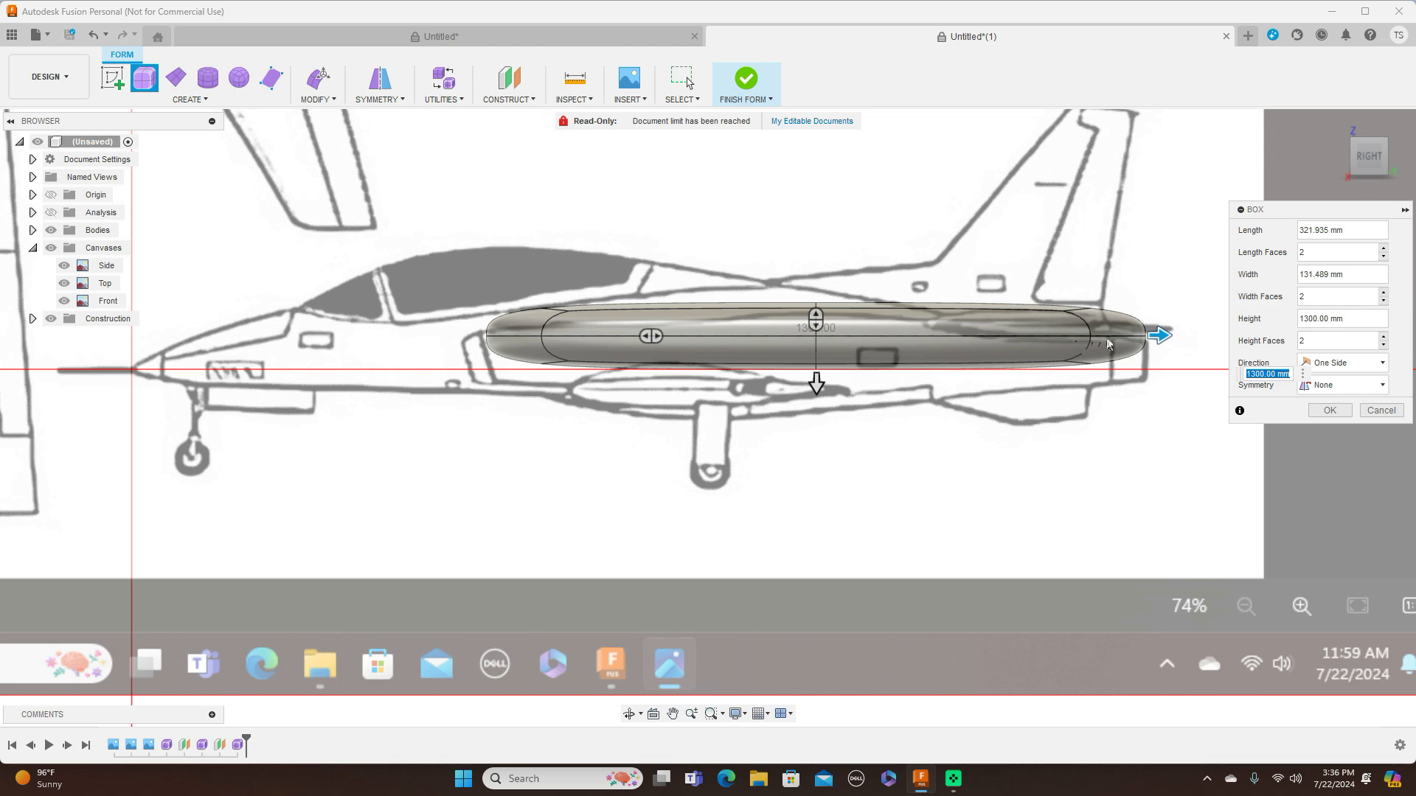
{"action": "left_click_drag", "start_coordinate": [657, 335], "coordinate": [810, 339]}
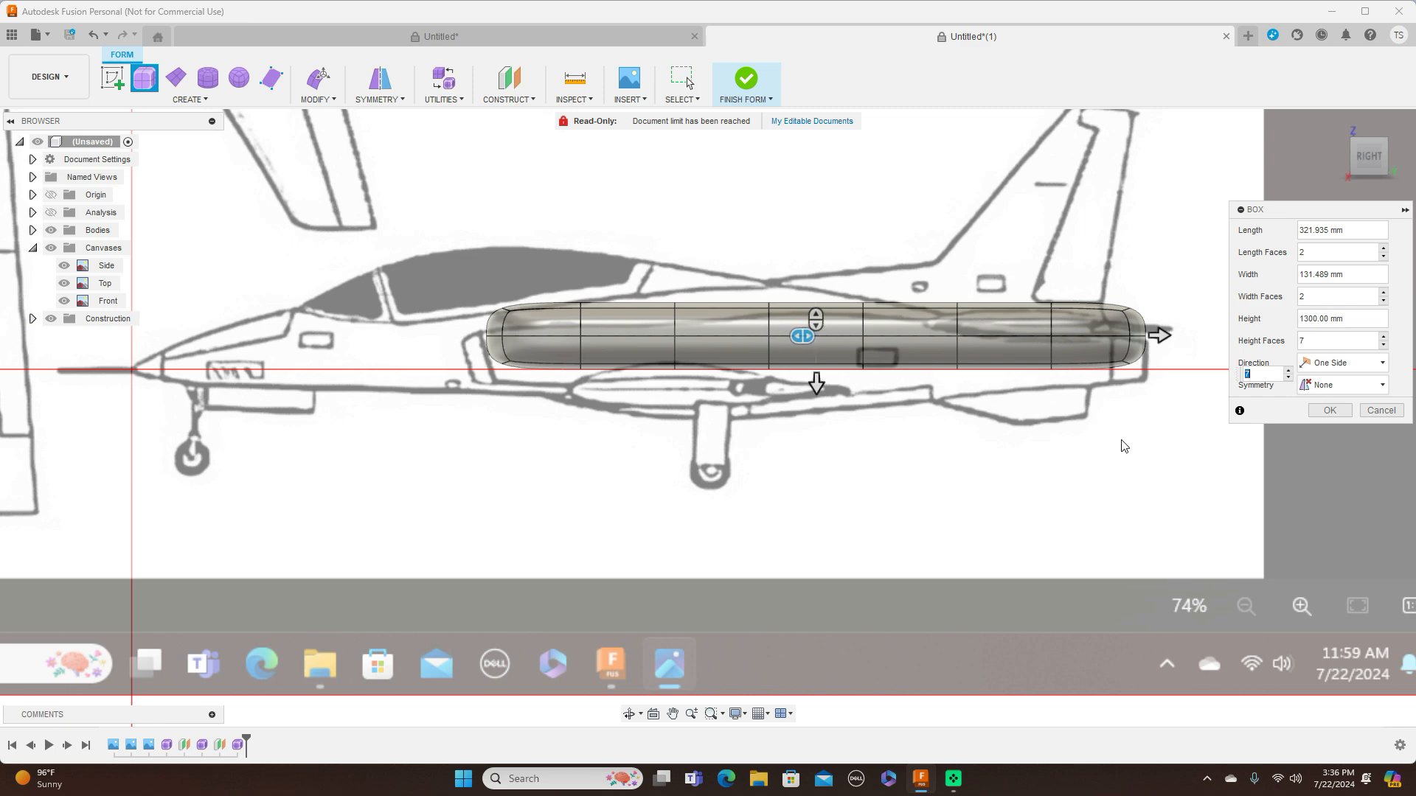
{"action": "scroll", "coordinate": [1034, 446], "scroll_direction": "down", "scroll_amount": 1}
{"action": "middle_click_drag", "start_coordinate": [1034, 446], "coordinate": [883, 445]}
{"action": "left_click_drag", "start_coordinate": [990, 346], "coordinate": [1024, 343]}
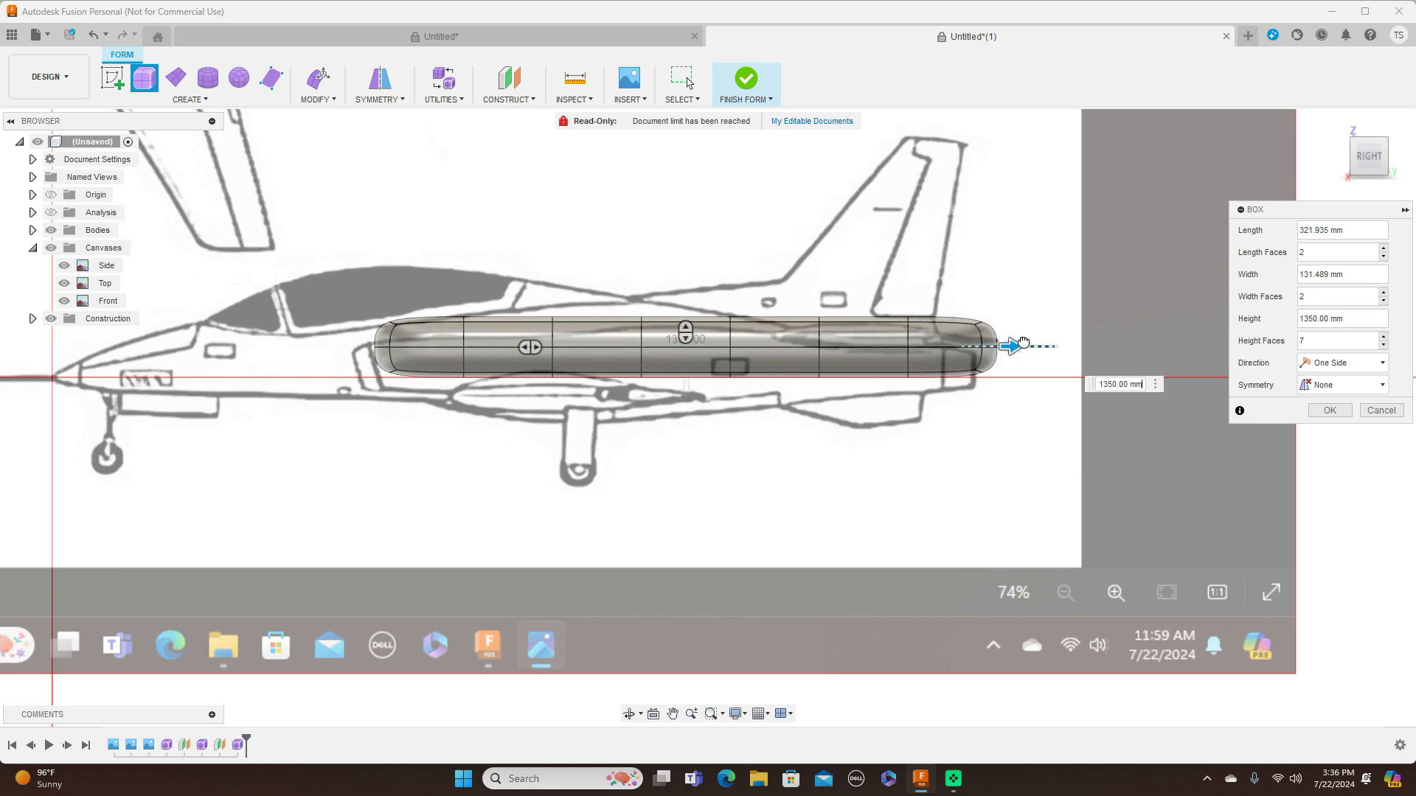
{"action": "left_click_drag", "start_coordinate": [1039, 344], "coordinate": [1045, 342]}
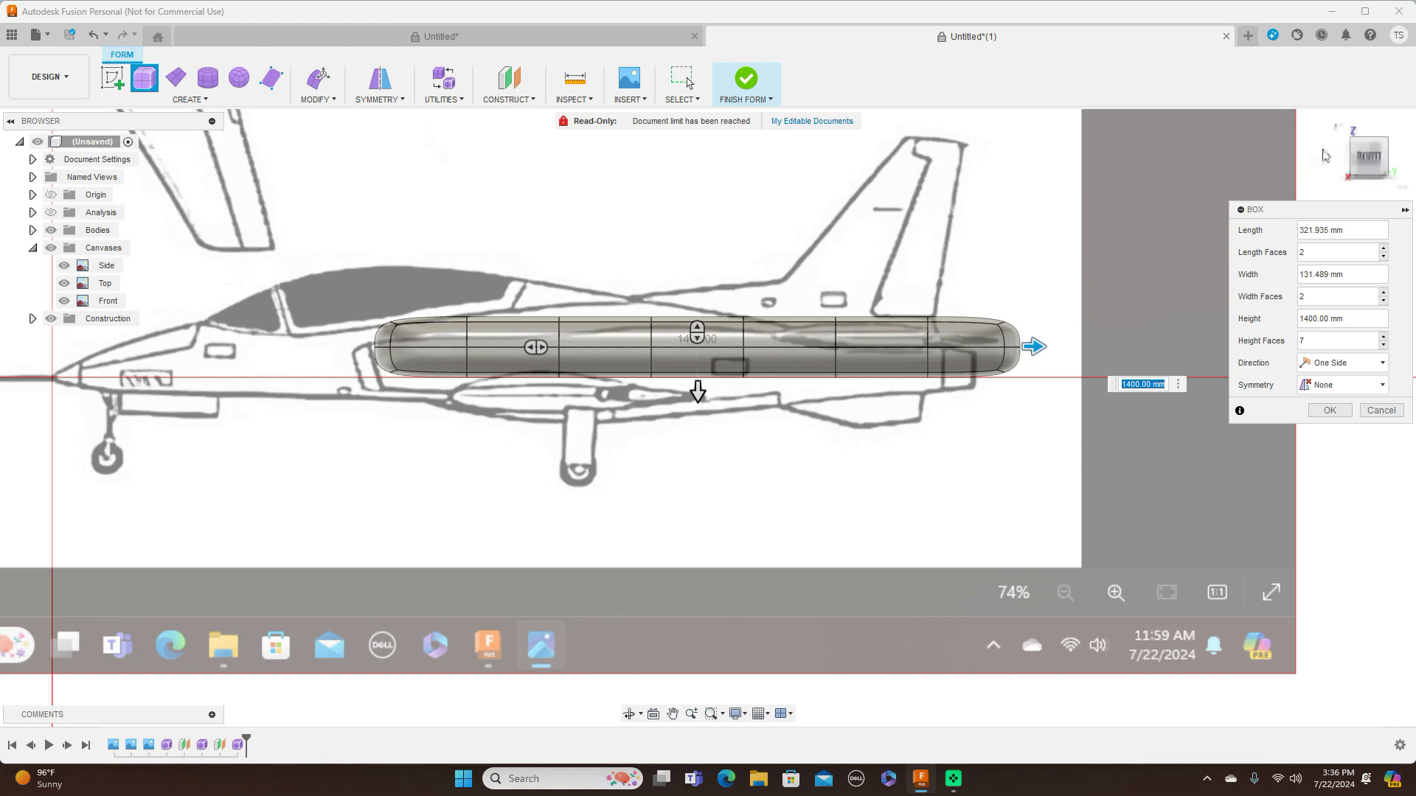
{"action": "left_click", "coordinate": [1336, 412]}
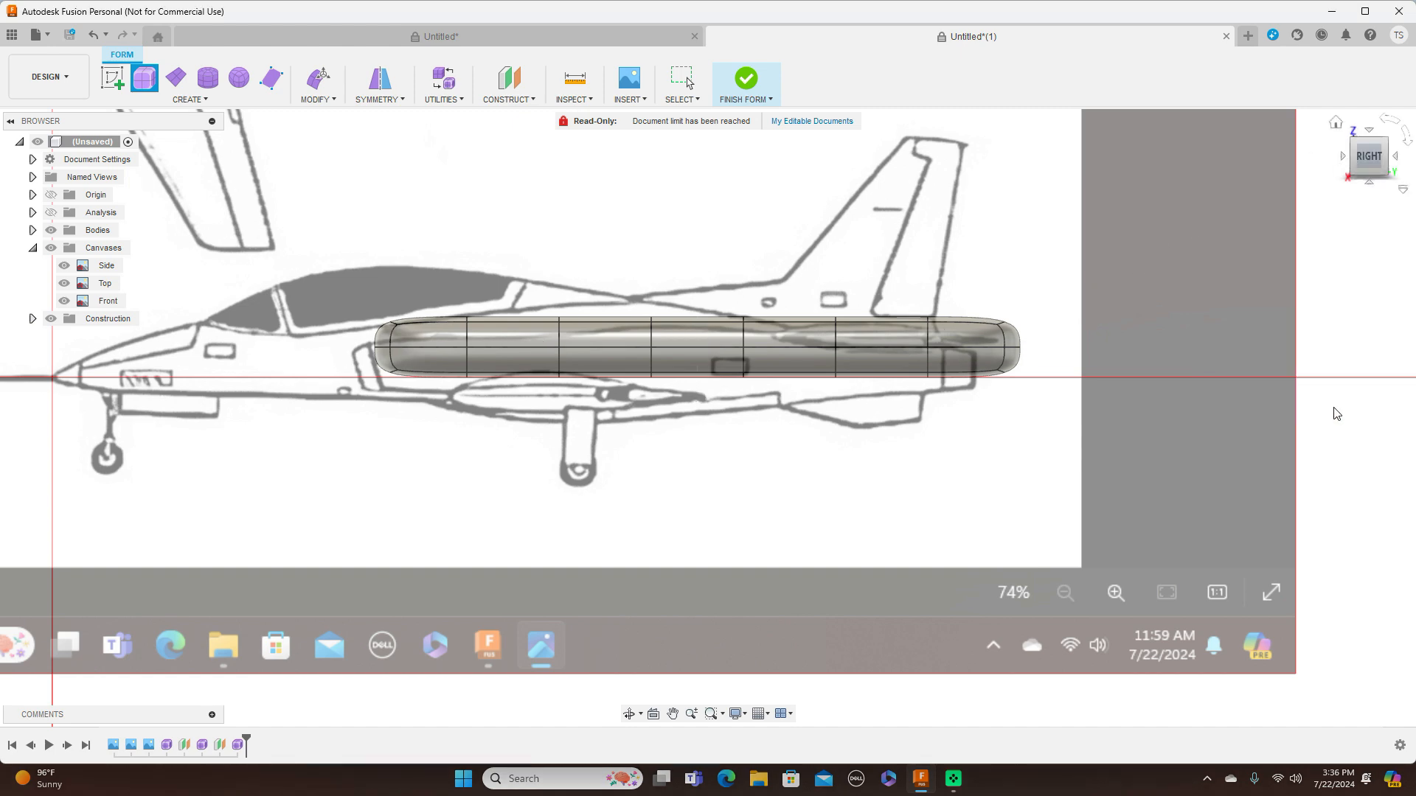
Delete the four front and four rear end faces of the intake box to leave an open tube
{"action": "left_click", "coordinate": [1343, 157]}
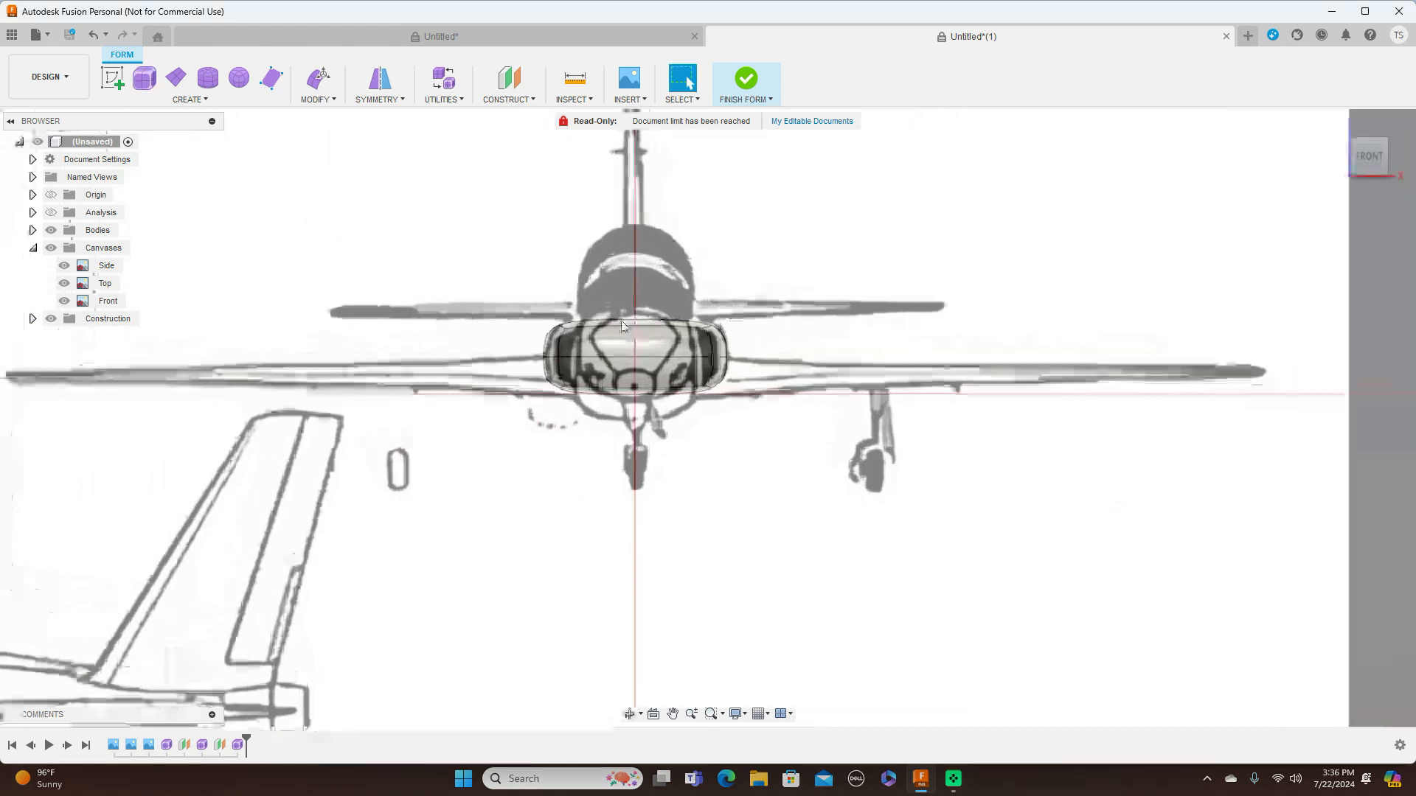
{"action": "left_click", "coordinate": [595, 348]}
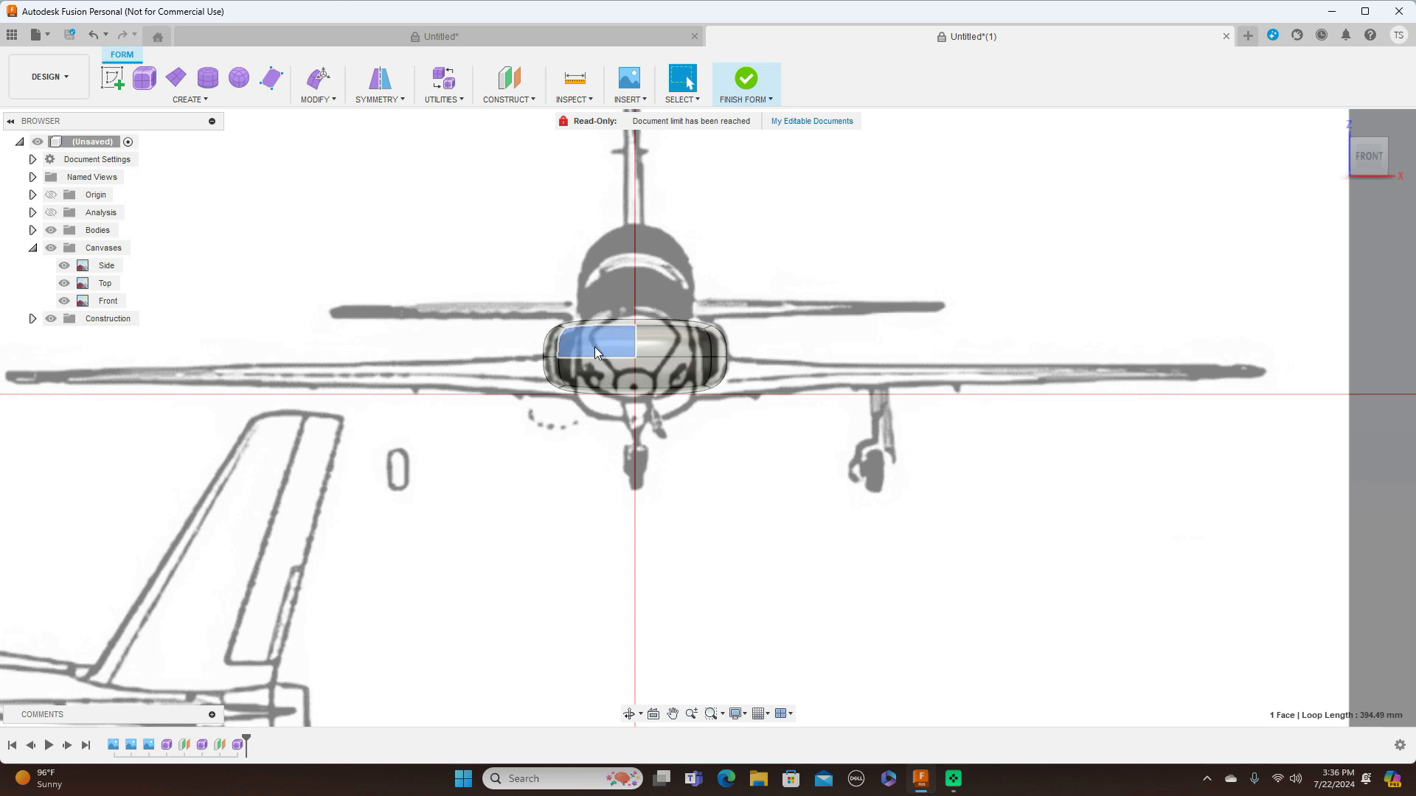
{"action": "left_click", "coordinate": [676, 336], "text": "shift"}
{"action": "left_click", "coordinate": [693, 372], "text": "shift"}
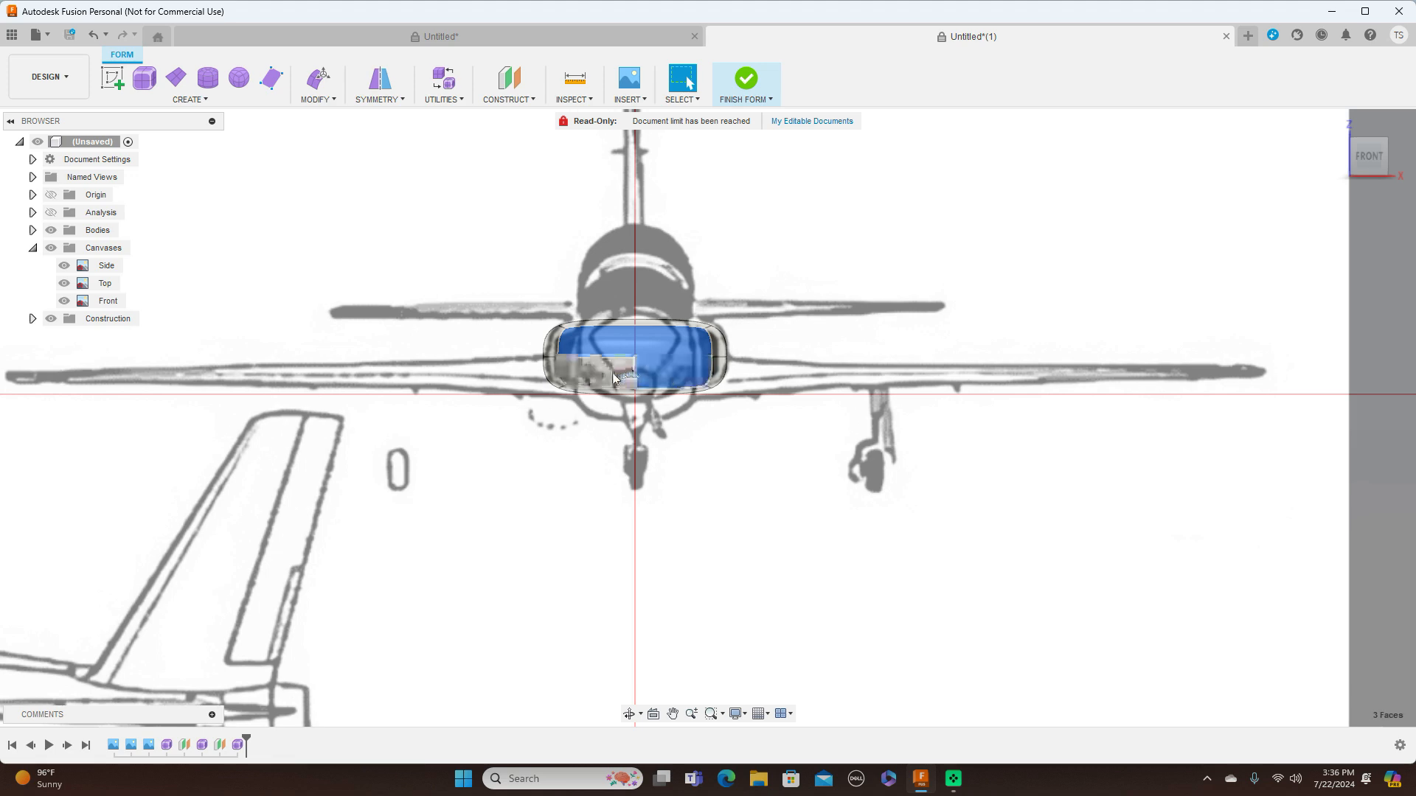
{"action": "left_click", "coordinate": [612, 374], "text": "shift"}
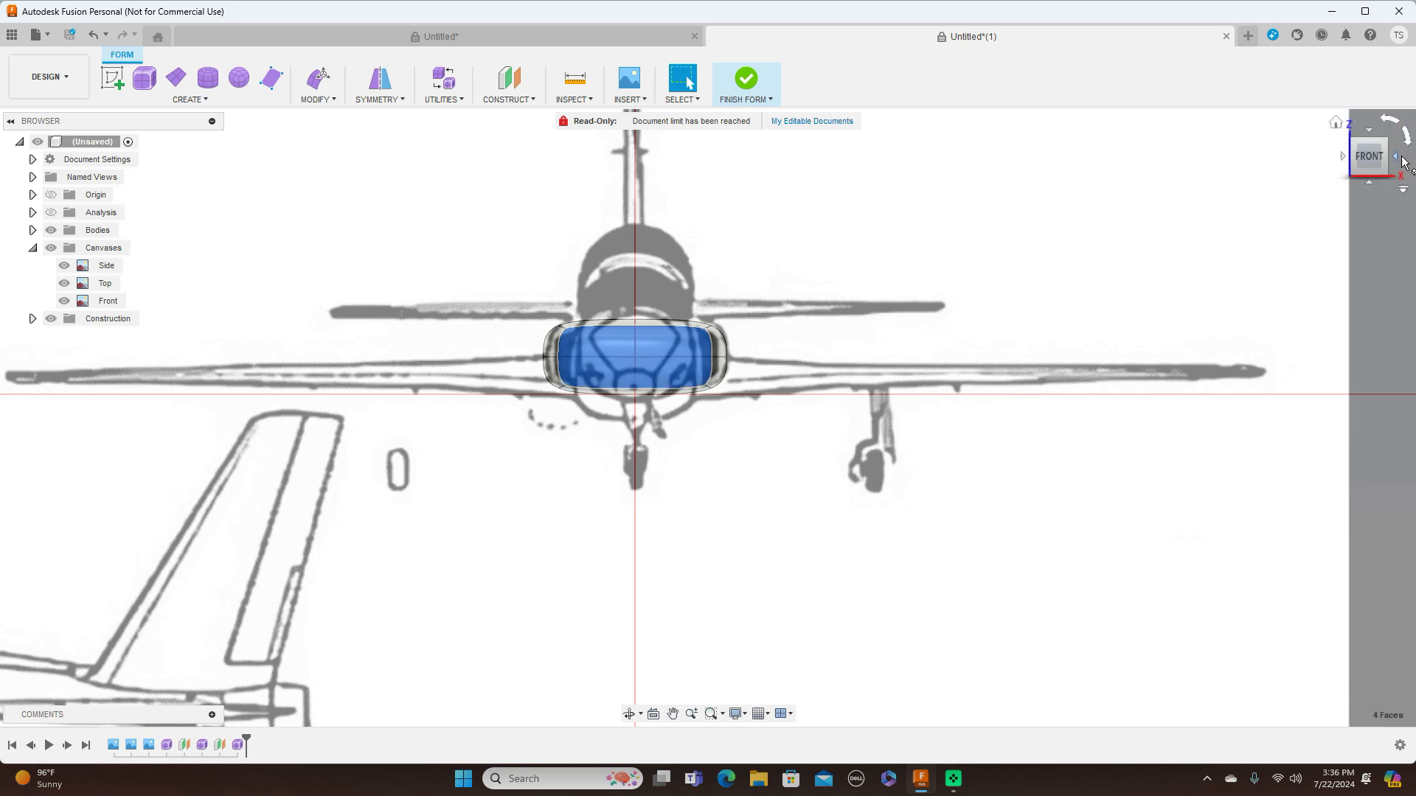
{"action": "left_click", "coordinate": [1397, 160]}
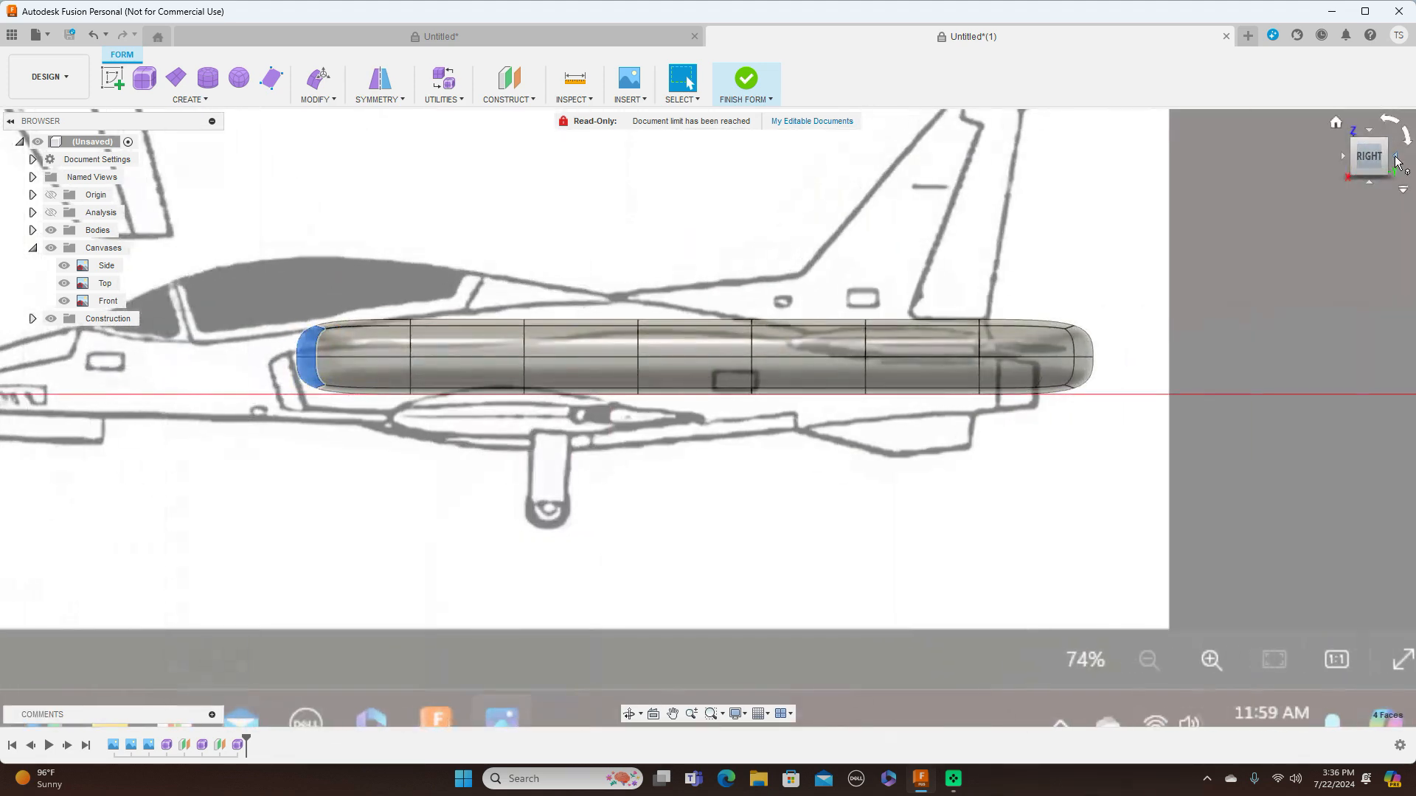
{"action": "left_click", "coordinate": [1342, 155]}
{"action": "left_click", "coordinate": [748, 336], "text": "shift"}
{"action": "left_click", "coordinate": [805, 338], "text": "shift"}
{"action": "left_click", "coordinate": [803, 371], "text": "shift"}
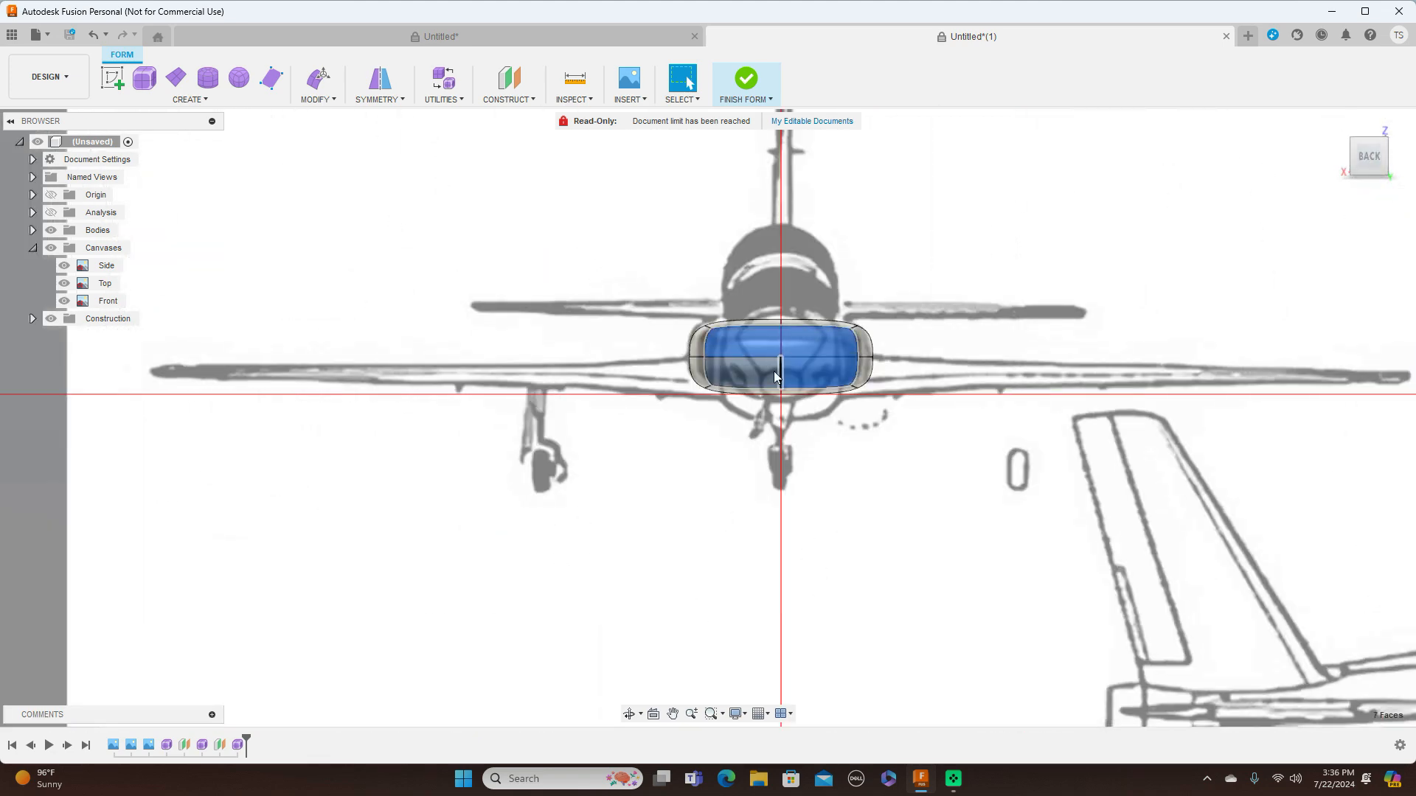
{"action": "left_click", "coordinate": [759, 374], "text": "shift"}
{"action": "right_click", "coordinate": [1046, 409]}
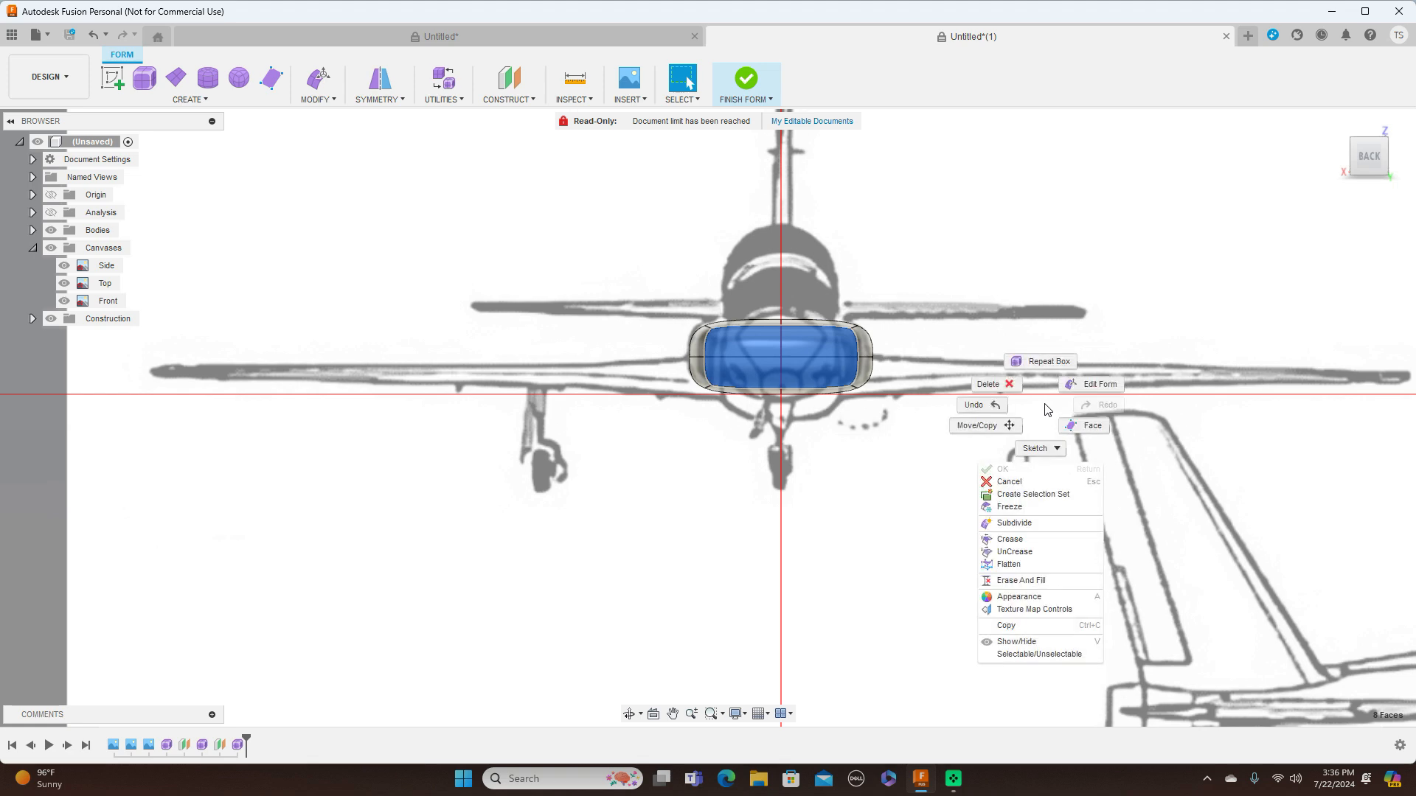
{"action": "left_click", "coordinate": [1003, 384]}
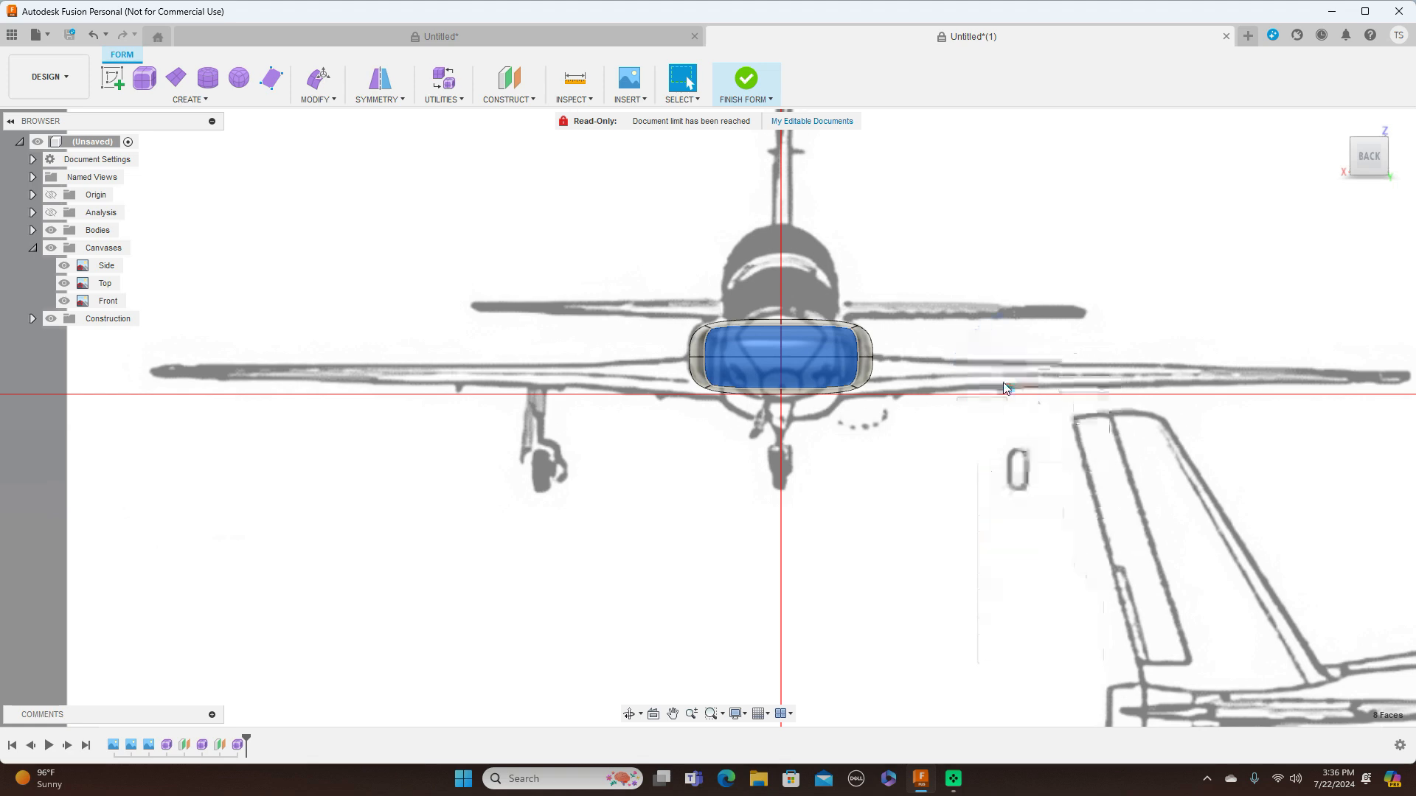
Lower the tube's front edge loop about 47.6 mm in side view to line up with the intake opening
{"action": "left_click", "coordinate": [1342, 155]}
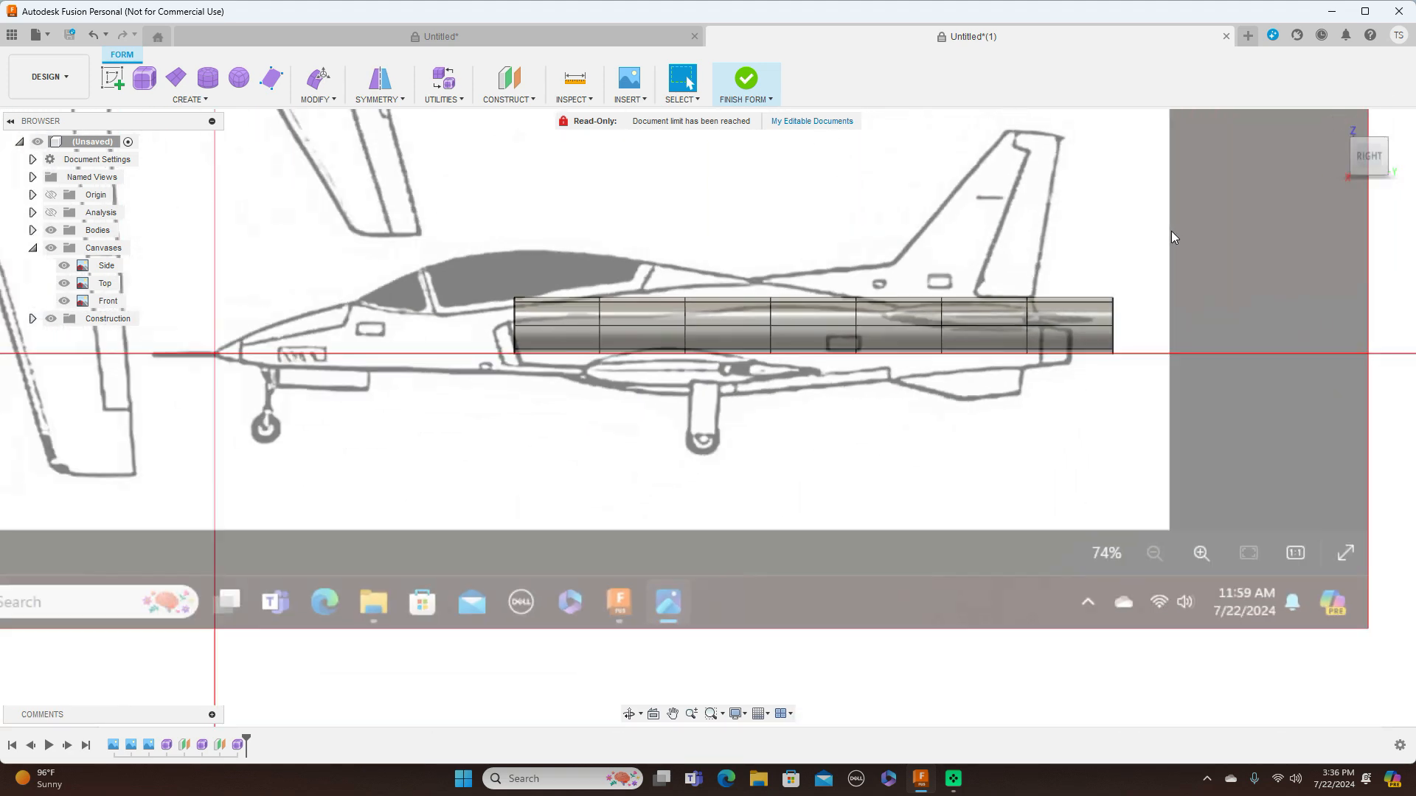
{"action": "scroll", "coordinate": [802, 404], "scroll_direction": "up", "scroll_amount": 2}
{"action": "scroll", "coordinate": [802, 404], "scroll_direction": "up", "scroll_amount": 2}
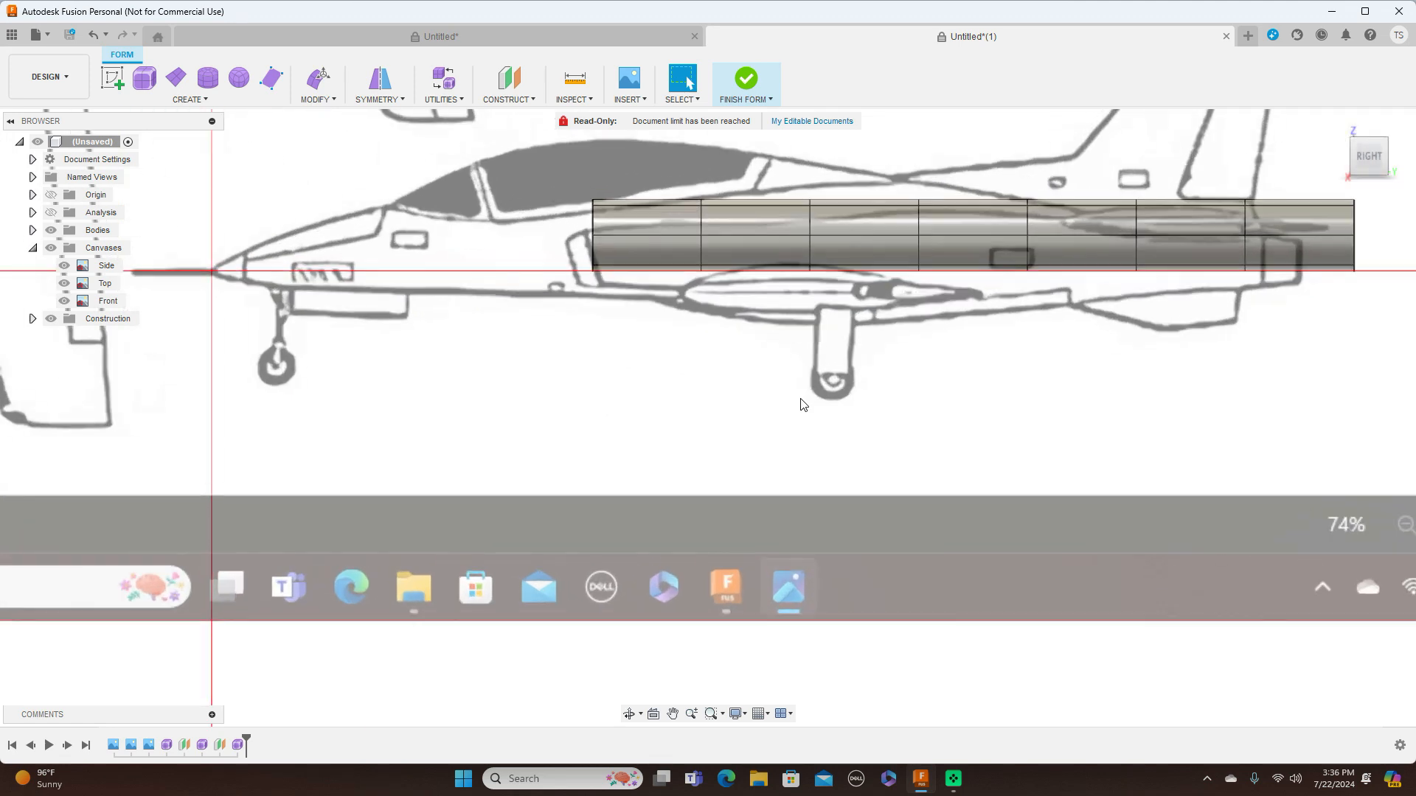
{"action": "scroll", "coordinate": [786, 404], "scroll_direction": "down", "scroll_amount": 1}
{"action": "middle_click_drag", "start_coordinate": [786, 404], "coordinate": [778, 474]}
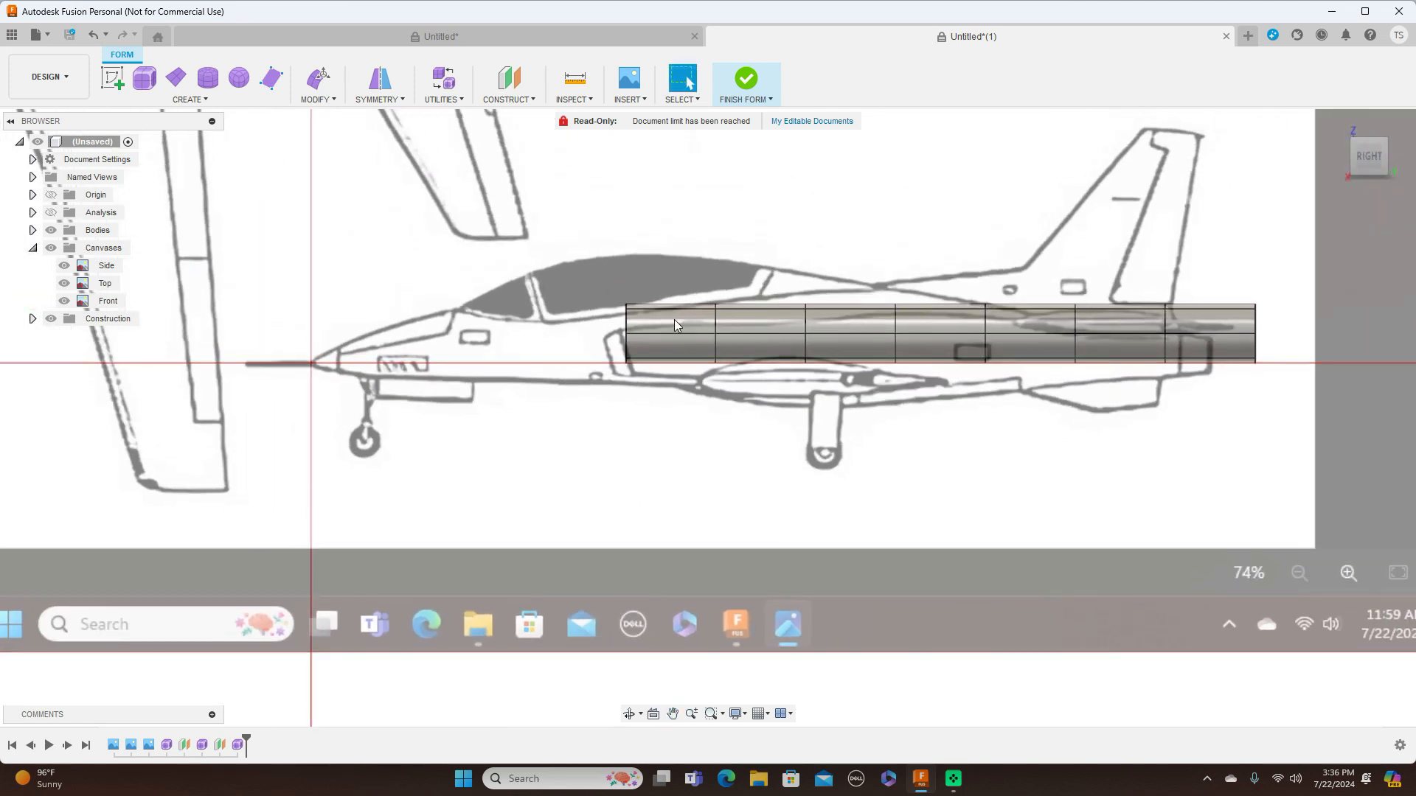
{"action": "double_click", "coordinate": [627, 325]}
{"action": "right_click", "coordinate": [627, 324]}
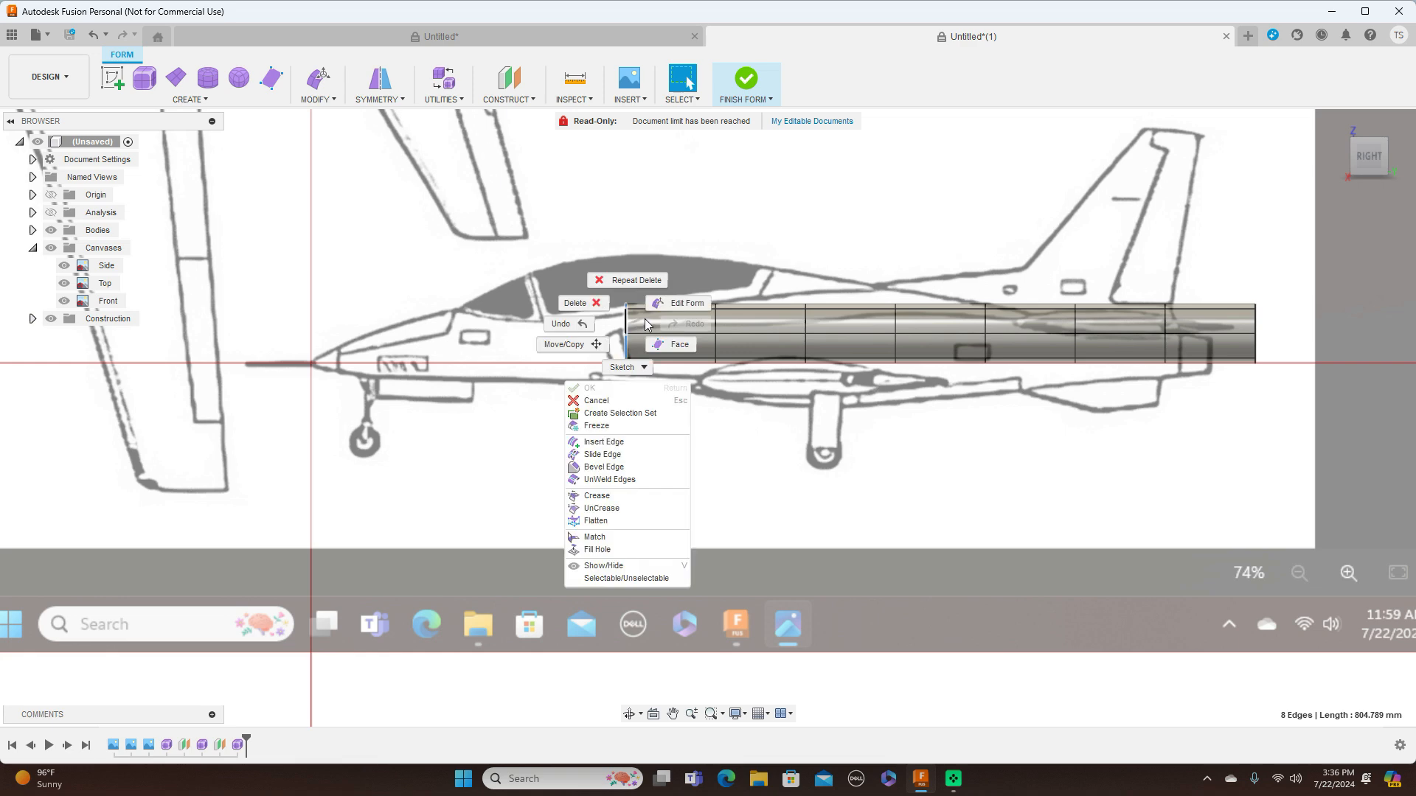
{"action": "left_click", "coordinate": [666, 308]}
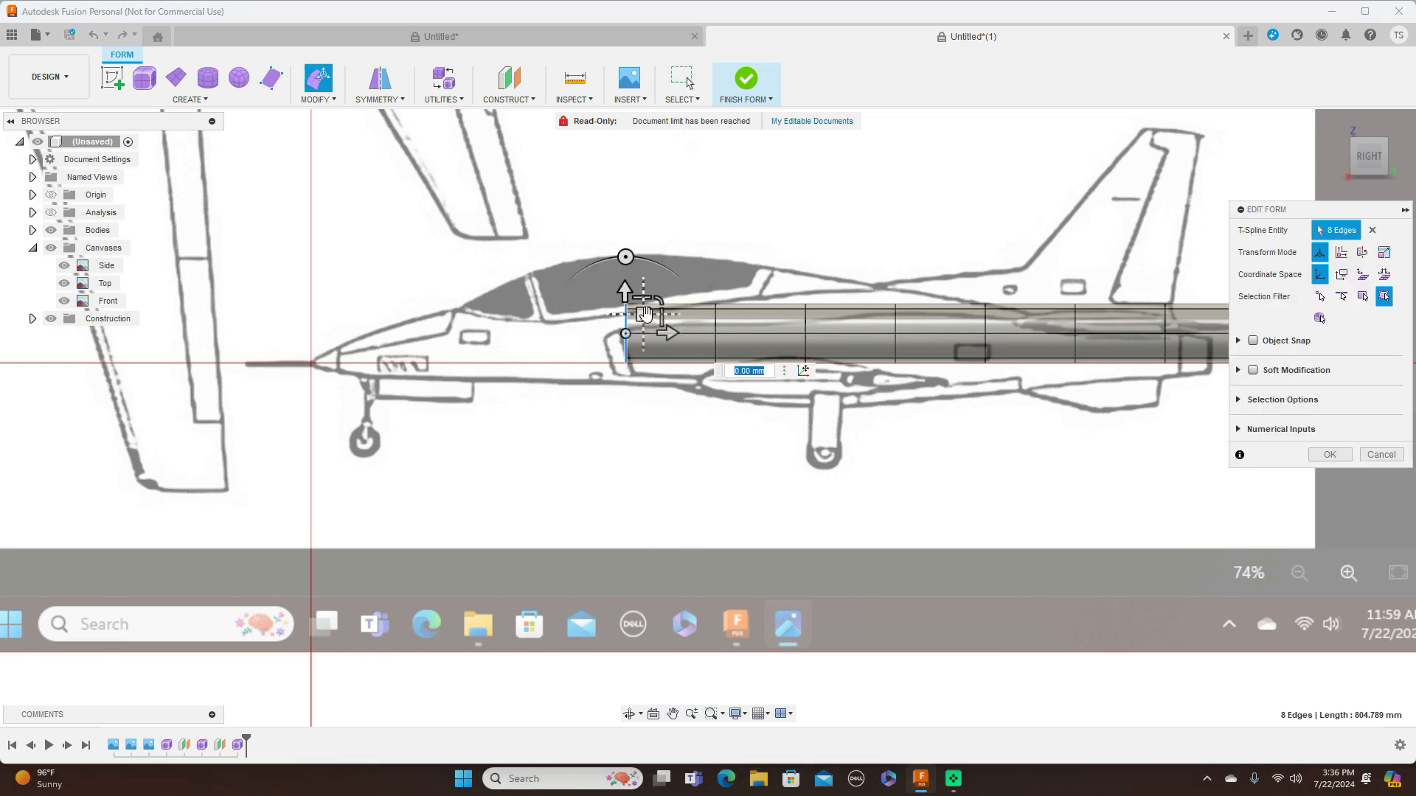
{"action": "left_click_drag", "start_coordinate": [645, 319], "coordinate": [646, 341]}
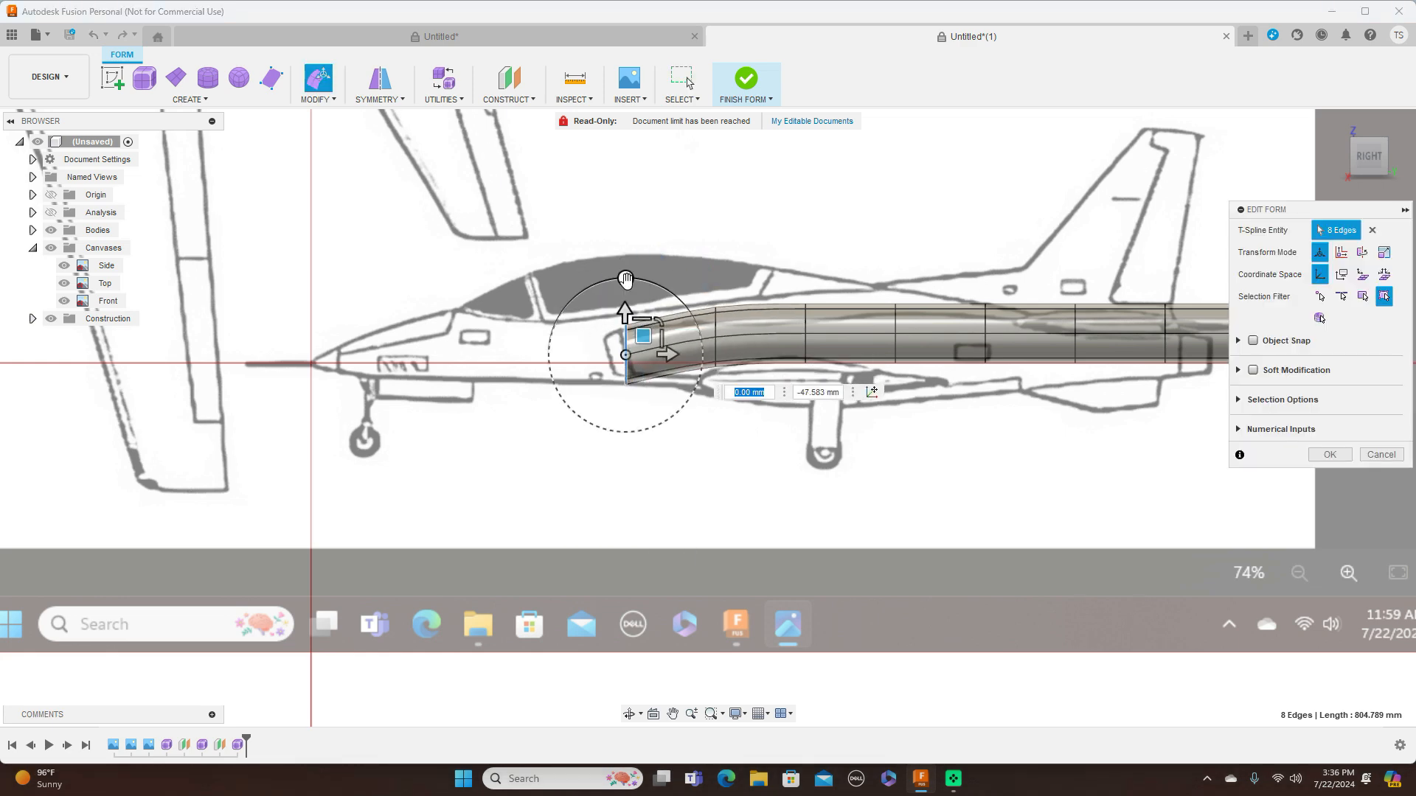
Lower the second edge loop about 39 mm and the third about 52.5 mm, and move the fourth down to follow the side view
{"action": "double_click", "coordinate": [716, 333]}
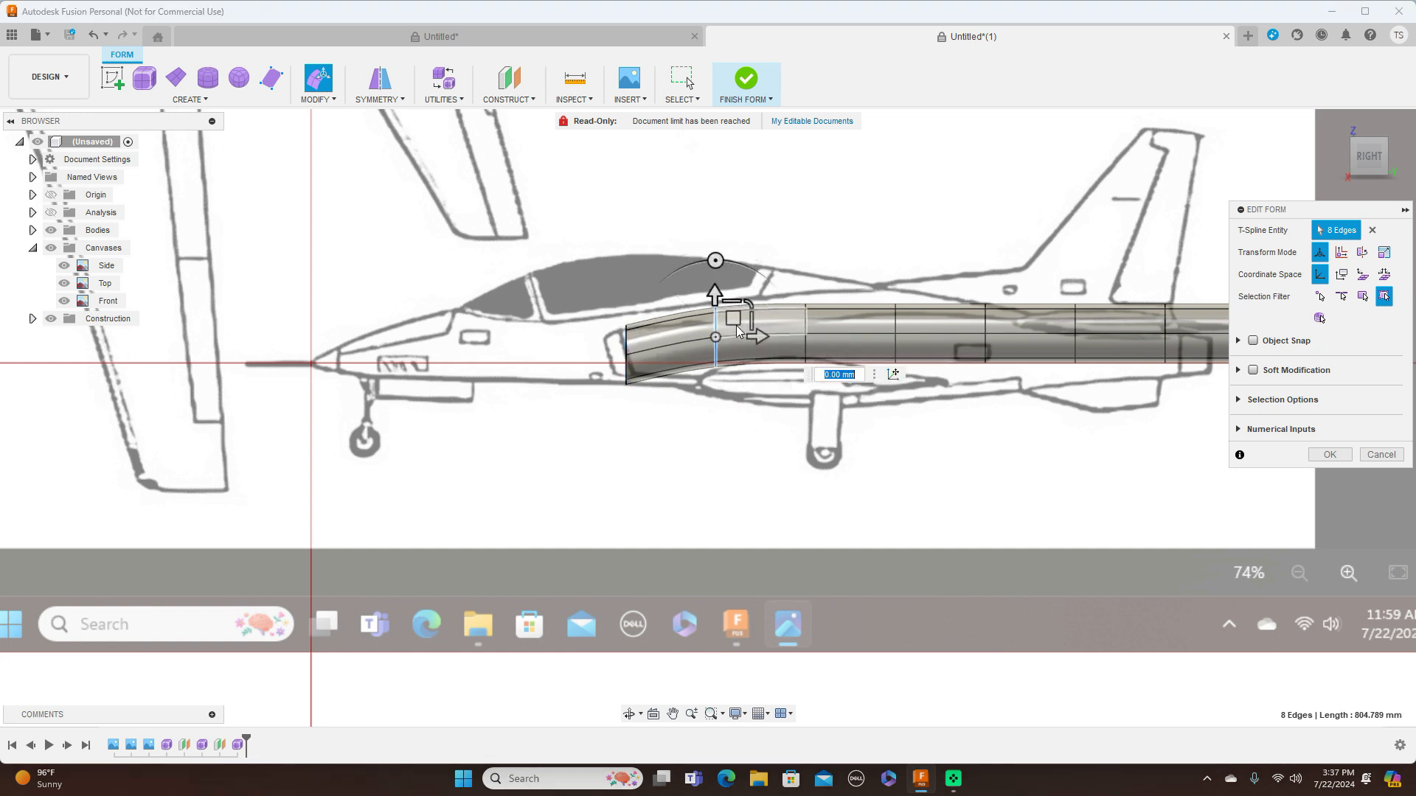
{"action": "left_click_drag", "start_coordinate": [735, 314], "coordinate": [735, 333]}
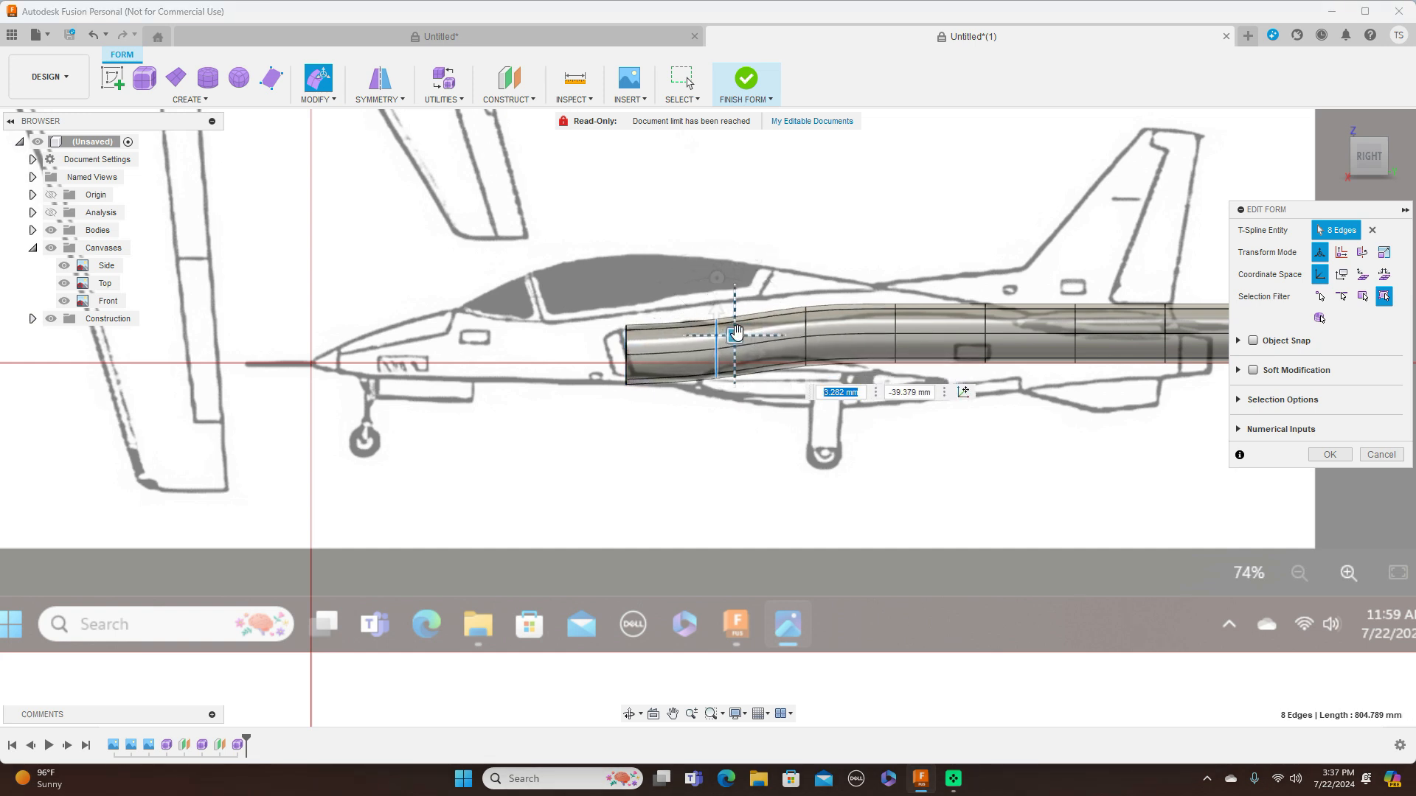
{"action": "double_click", "coordinate": [805, 330]}
{"action": "left_click_drag", "start_coordinate": [823, 321], "coordinate": [827, 340]}
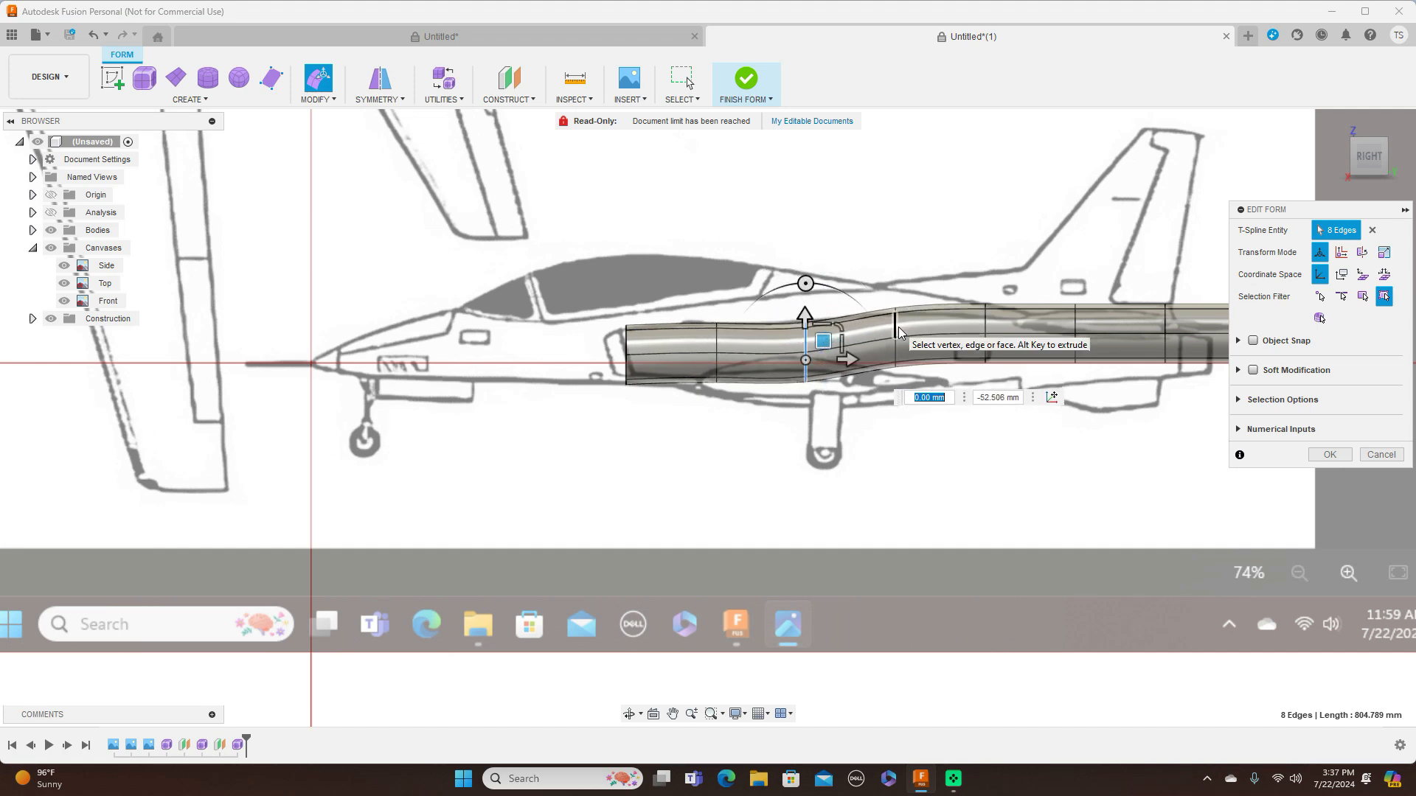
{"action": "double_click", "coordinate": [897, 322]}
{"action": "left_click_drag", "start_coordinate": [914, 330], "coordinate": [919, 341]}
Lower the fifth edge loop and move the sixth down about 39 mm to match the rear fuselage profile
{"action": "double_click", "coordinate": [987, 325]}
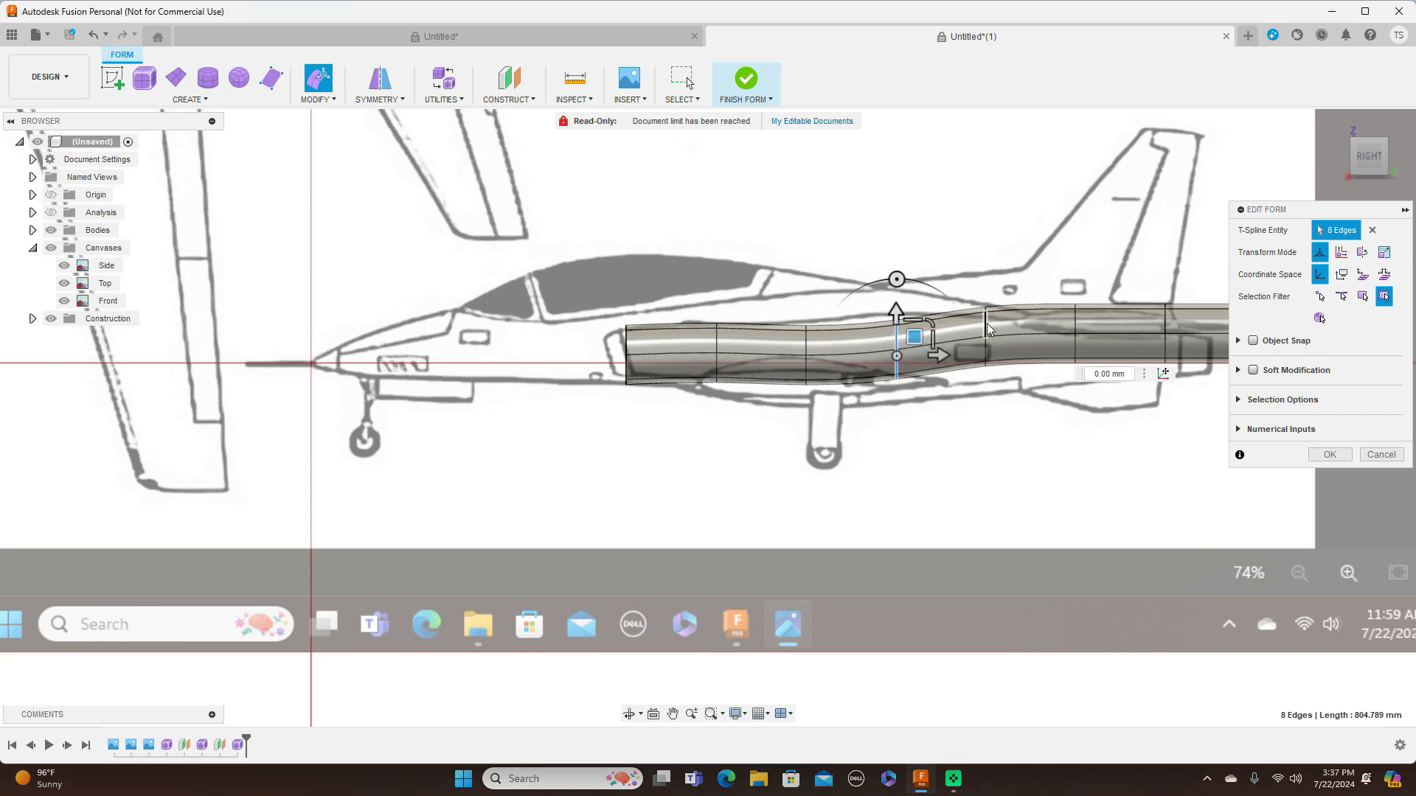
{"action": "left_click_drag", "start_coordinate": [1007, 322], "coordinate": [1006, 337]}
{"action": "double_click", "coordinate": [1076, 326]}
{"action": "middle_click_drag", "start_coordinate": [1077, 327], "coordinate": [902, 310]}
{"action": "left_click_drag", "start_coordinate": [902, 310], "coordinate": [901, 328]}
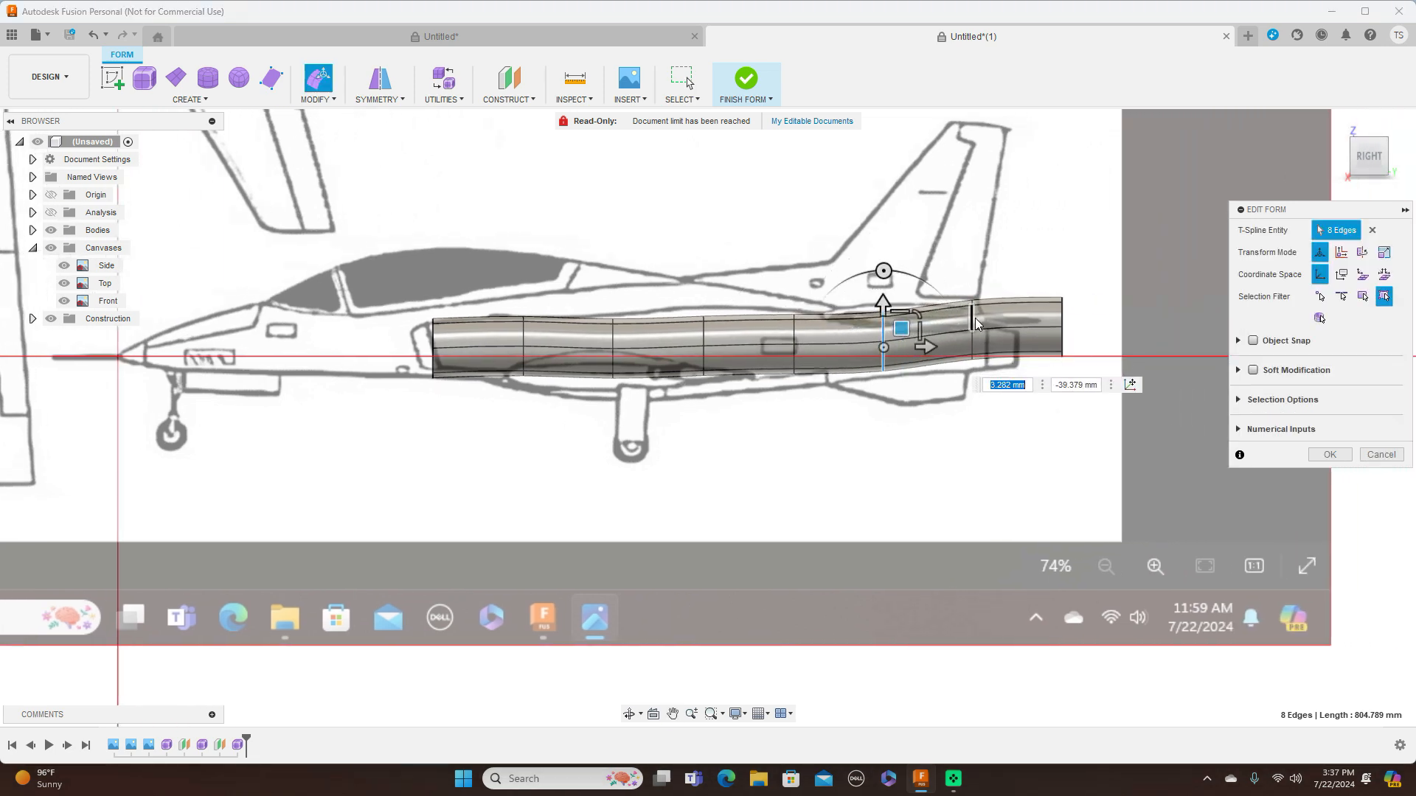
Raise the third edge loop from the front about 19.7 mm to follow the blueprint's upper line
{"action": "double_click", "coordinate": [615, 344]}
{"action": "left_click_drag", "start_coordinate": [633, 323], "coordinate": [632, 322]}
{"action": "scroll", "coordinate": [529, 349], "scroll_direction": "up", "scroll_amount": 3}
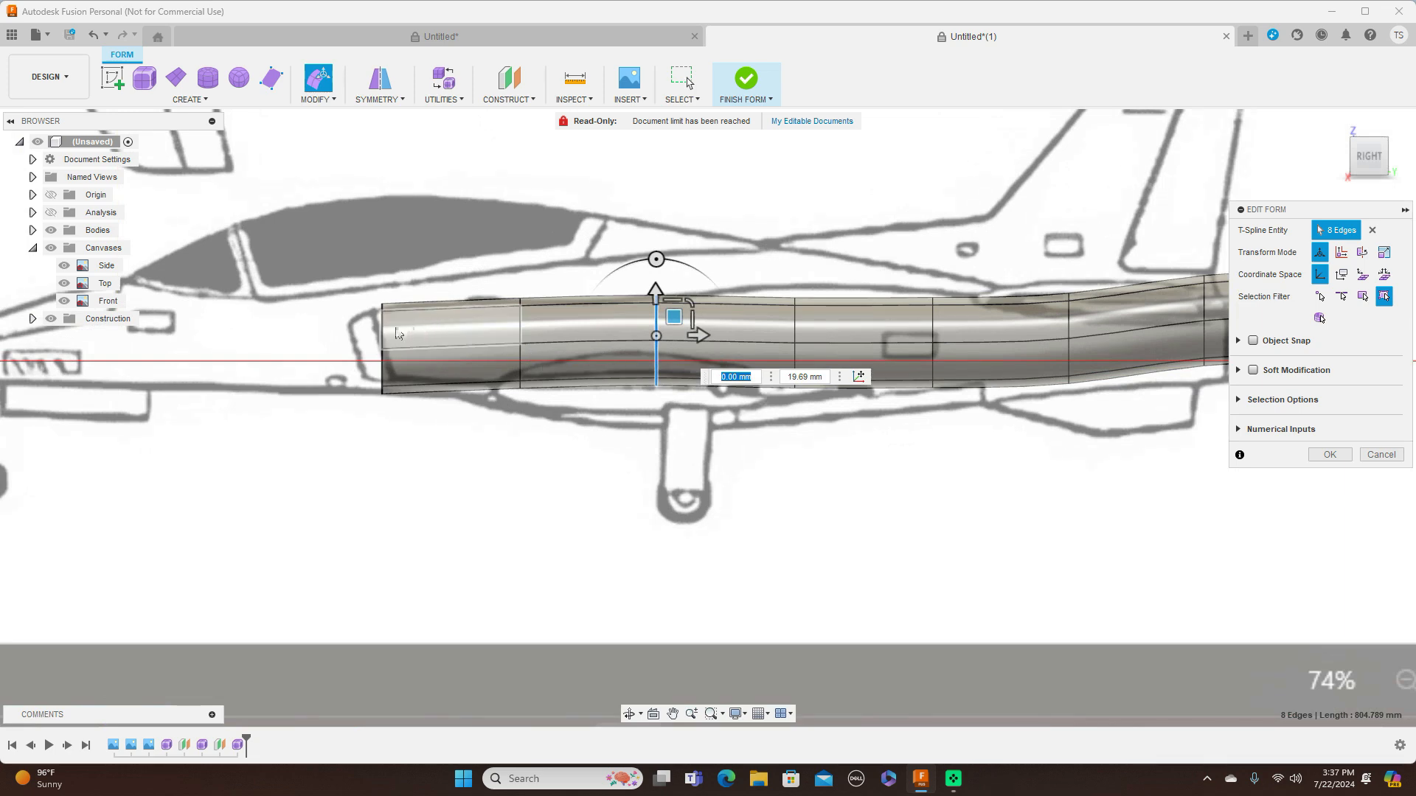
Rotate the front edge loop 20 degrees, then shrink and nudge it to fit the slanted intake opening
{"action": "double_click", "coordinate": [382, 328]}
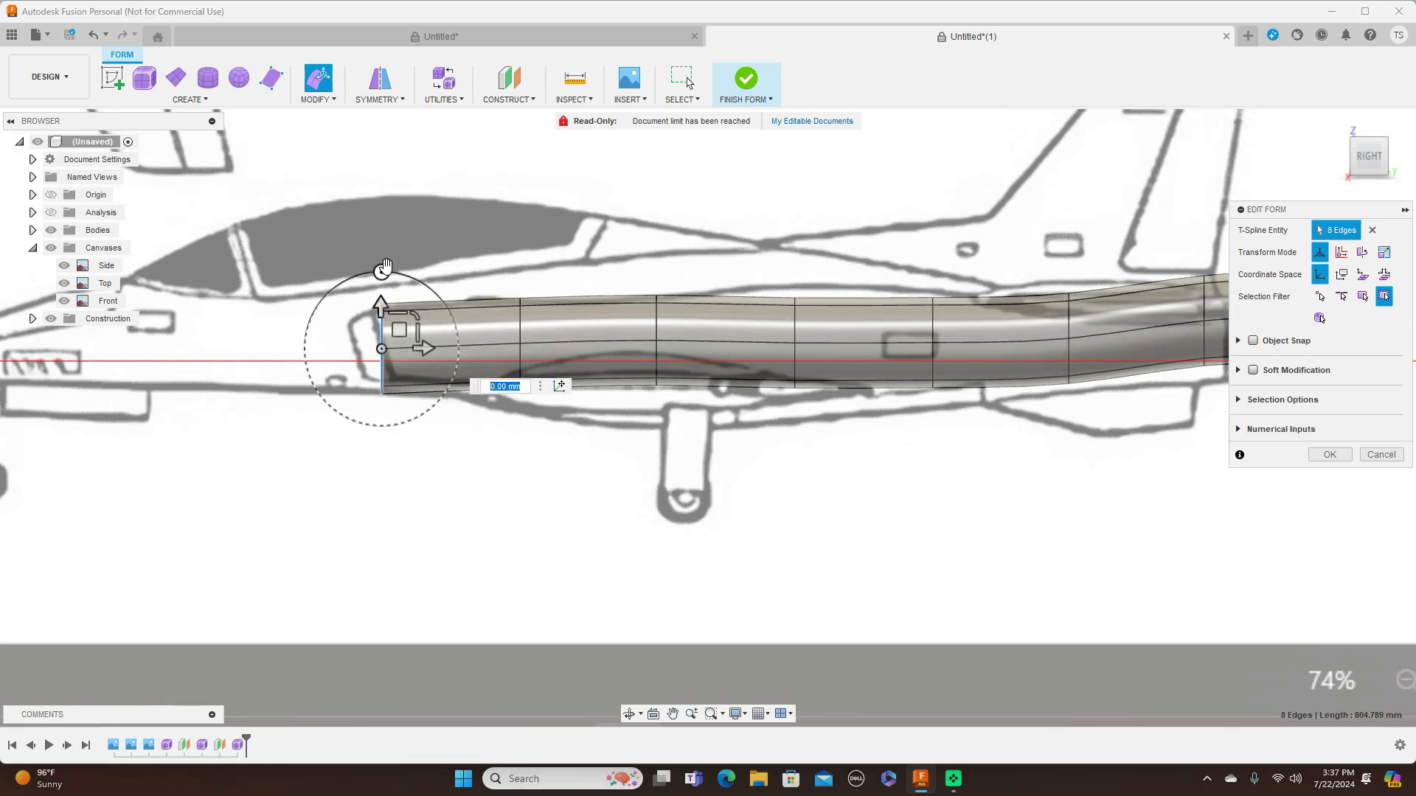
{"action": "left_click_drag", "start_coordinate": [382, 273], "coordinate": [355, 277]}
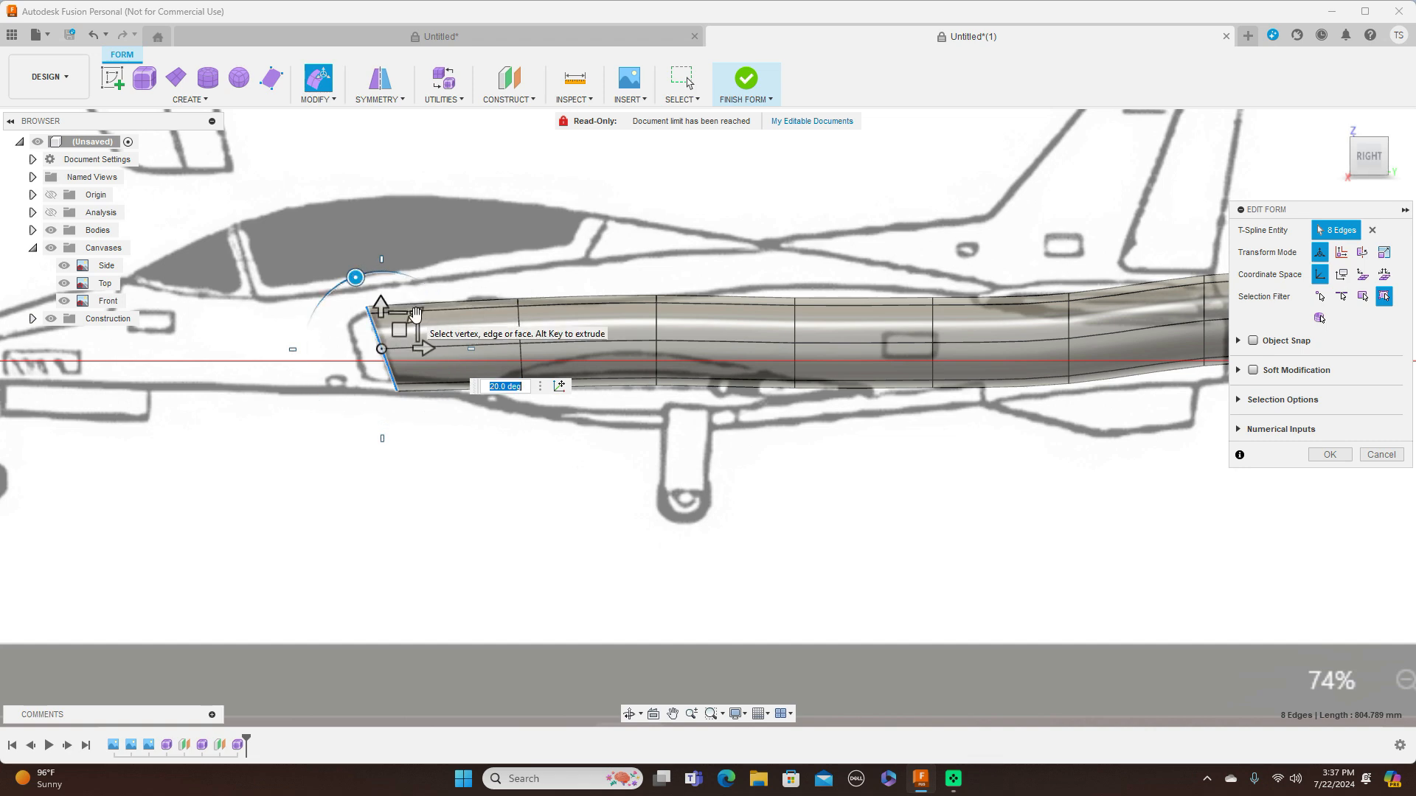
{"action": "left_click_drag", "start_coordinate": [414, 316], "coordinate": [446, 329]}
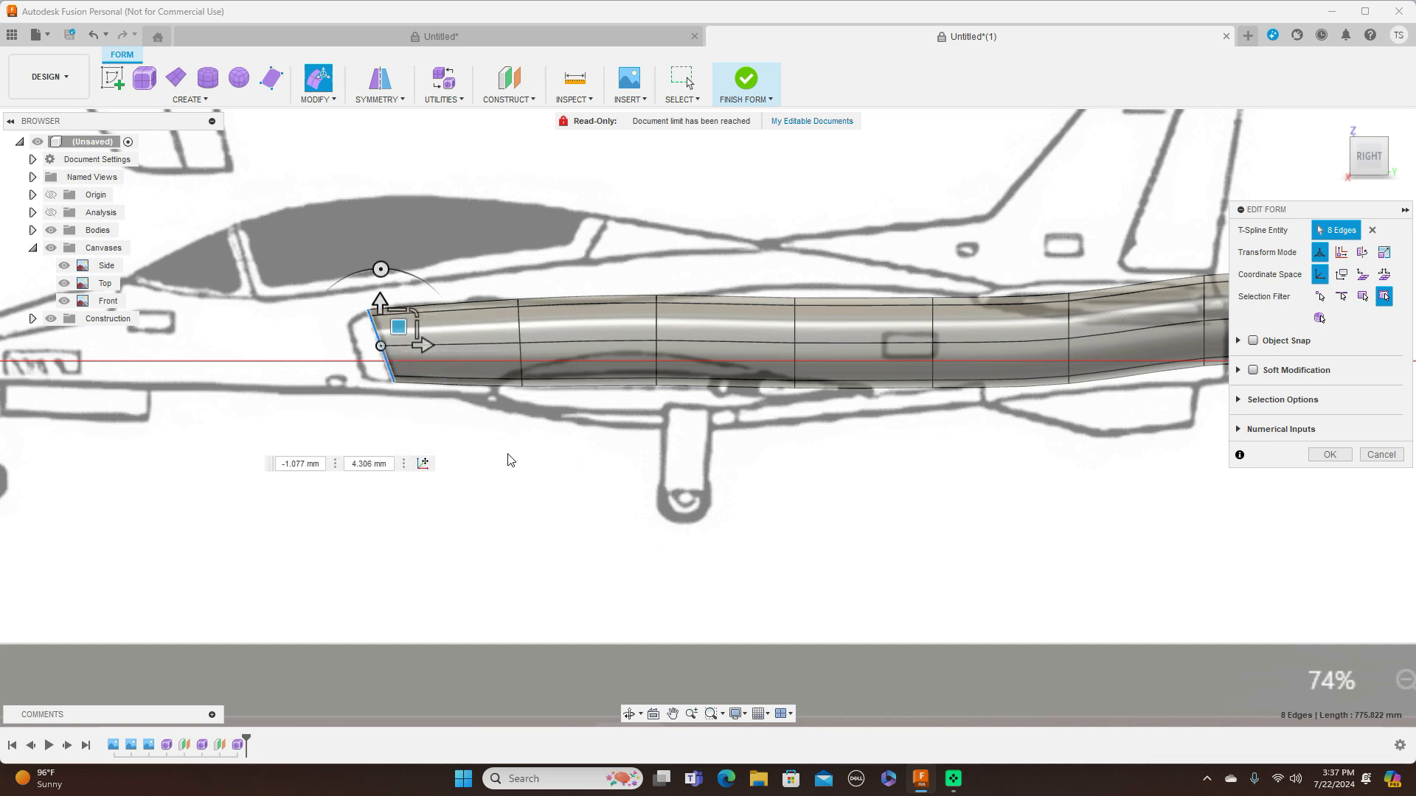
Raise the fourth edge loop from the front about 10.8 mm to follow the side view
{"action": "double_click", "coordinate": [795, 330]}
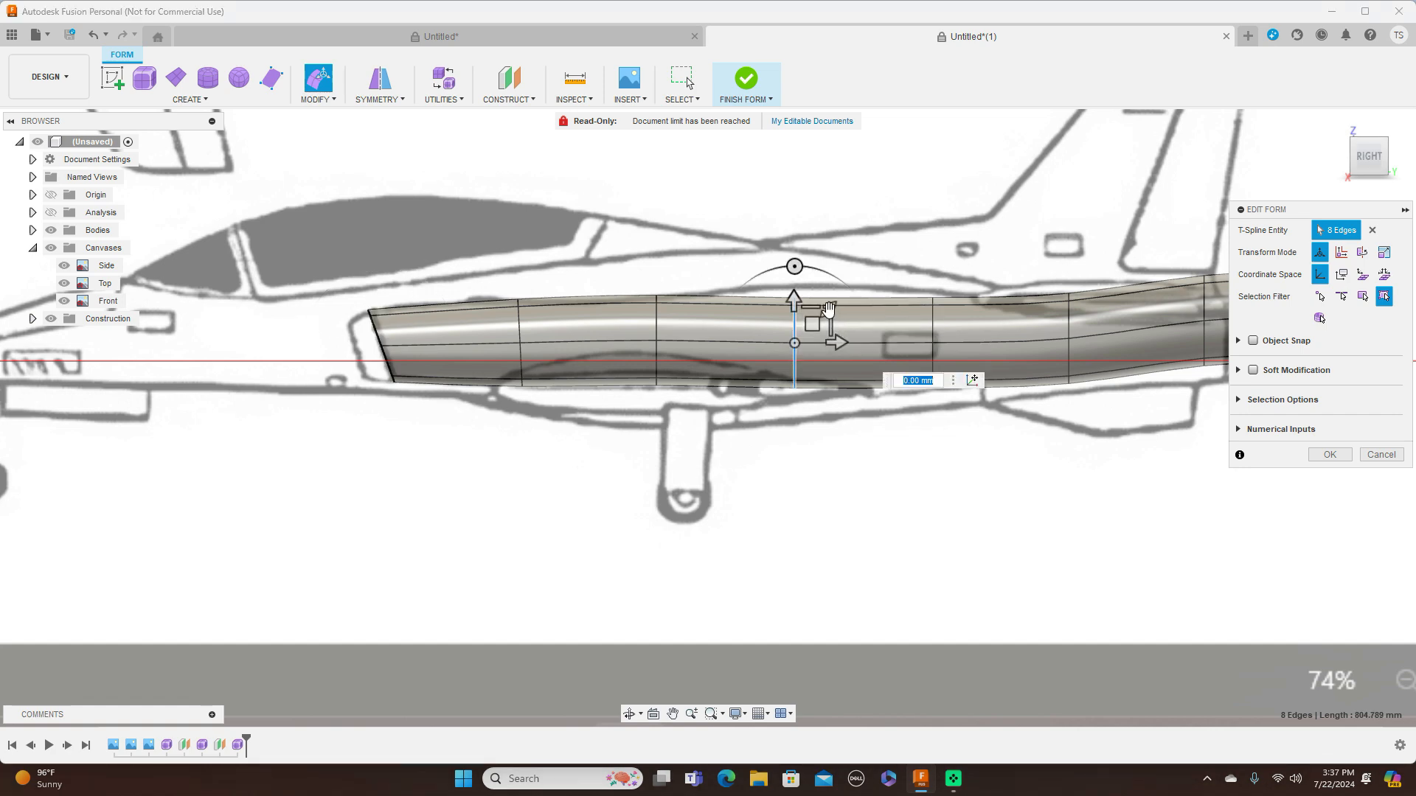
{"action": "mouse_move", "coordinate": [828, 311]}
{"action": "left_mouse_down"}
{"action": "mouse_move", "coordinate": [828, 324]}
{"action": "mouse_move", "coordinate": [811, 319]}
{"action": "left_mouse_up"}
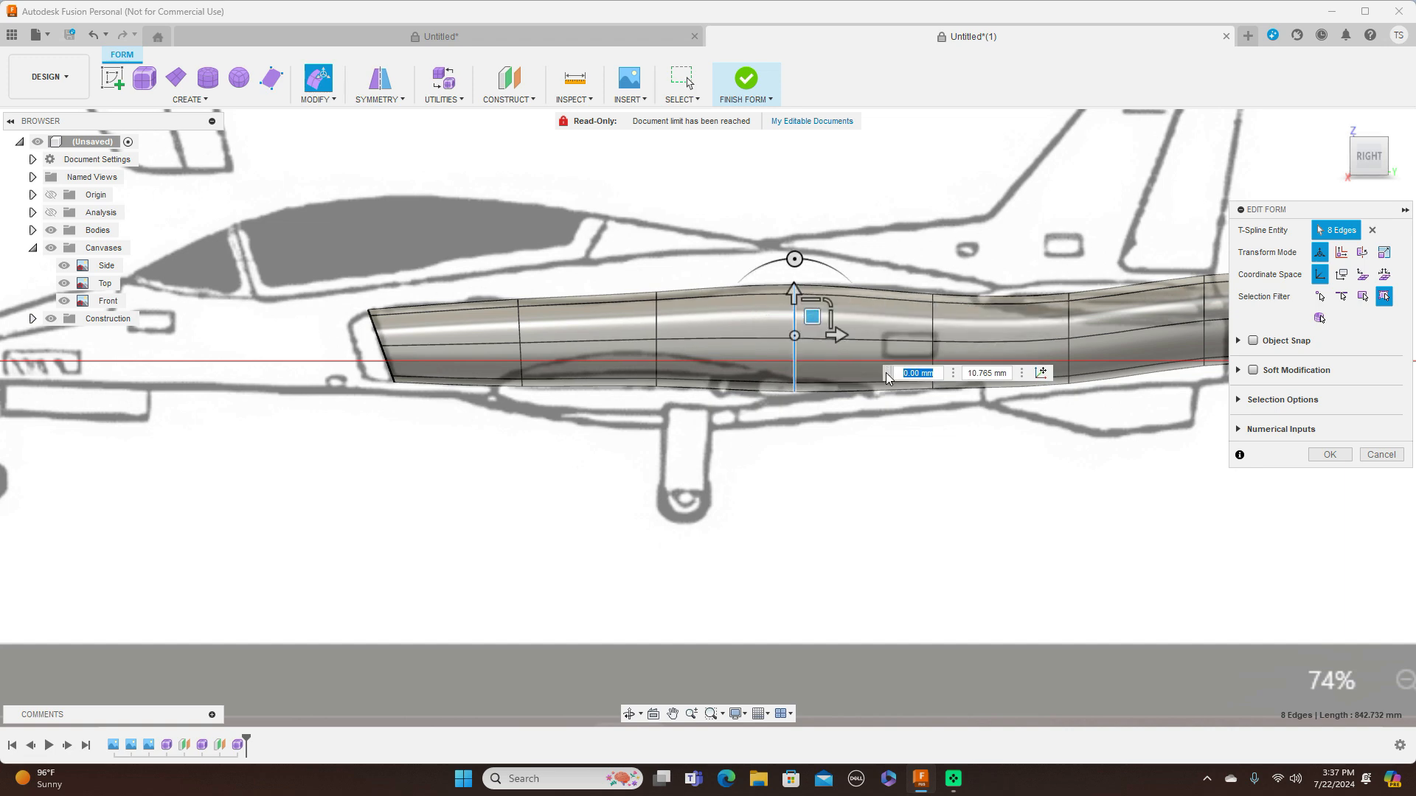
Lower the seventh edge loop to the fuselage line, and move the rear edge loop about 88.3 mm forward and 40.9 mm down
{"action": "middle_click_drag", "start_coordinate": [1141, 492], "coordinate": [855, 516]}
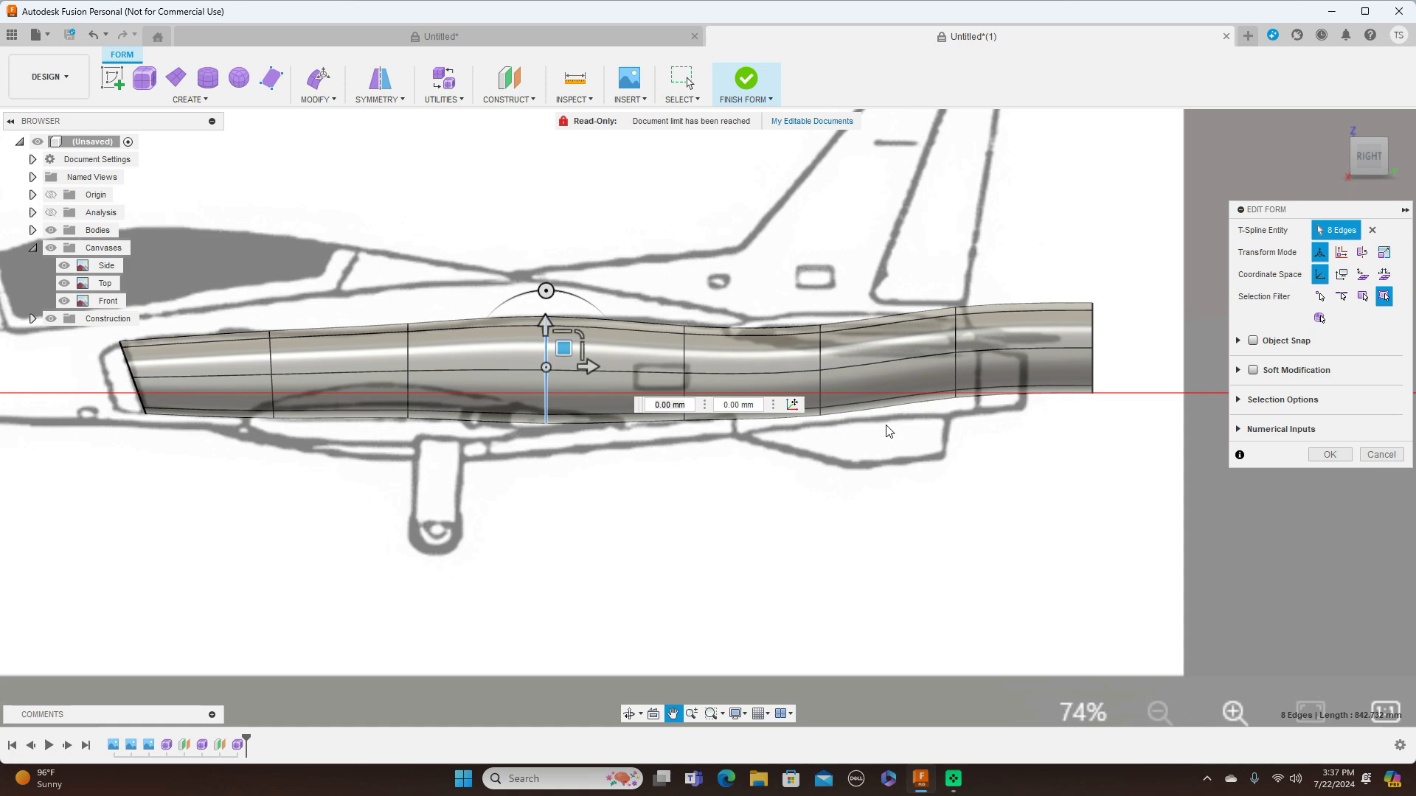
{"action": "double_click", "coordinate": [956, 343]}
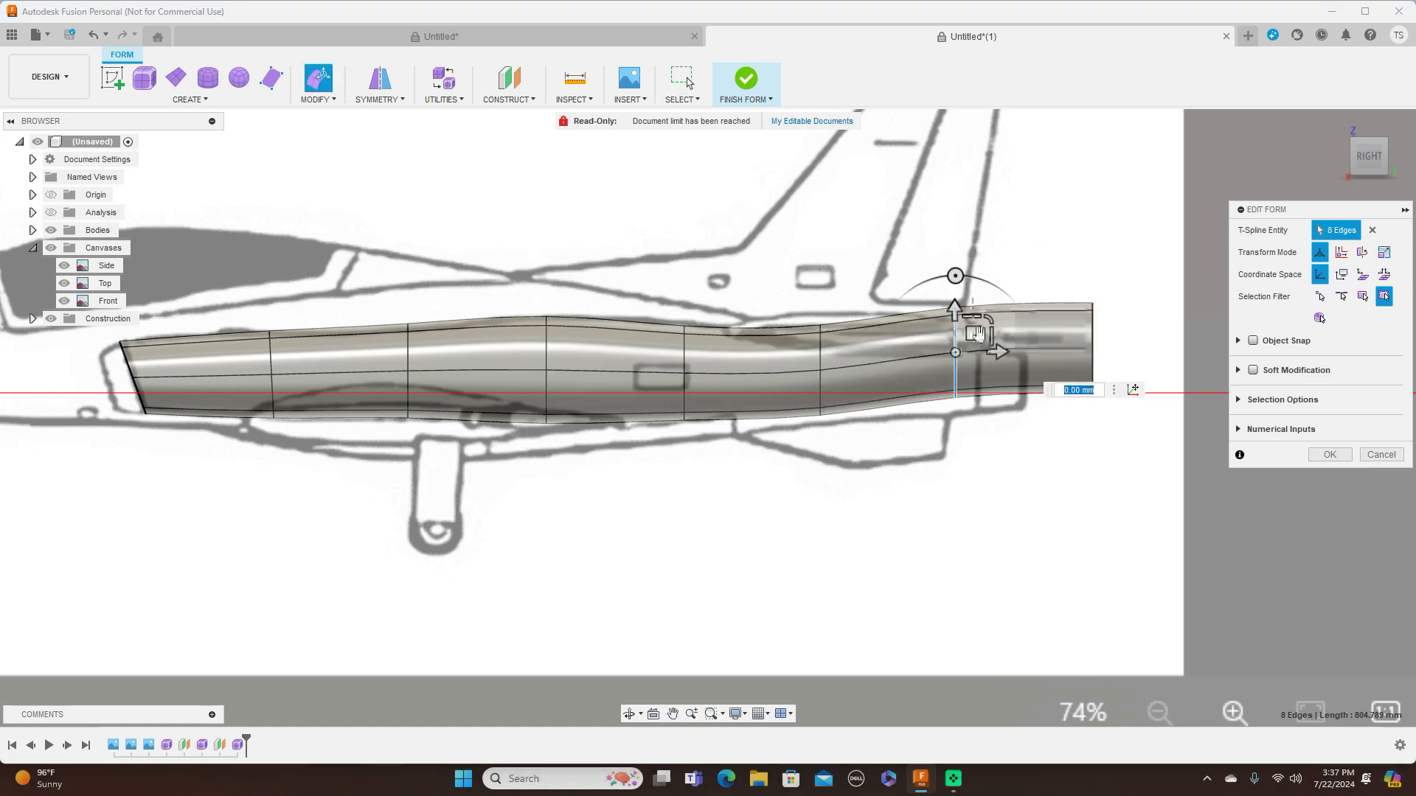
{"action": "left_click_drag", "start_coordinate": [974, 342], "coordinate": [974, 360]}
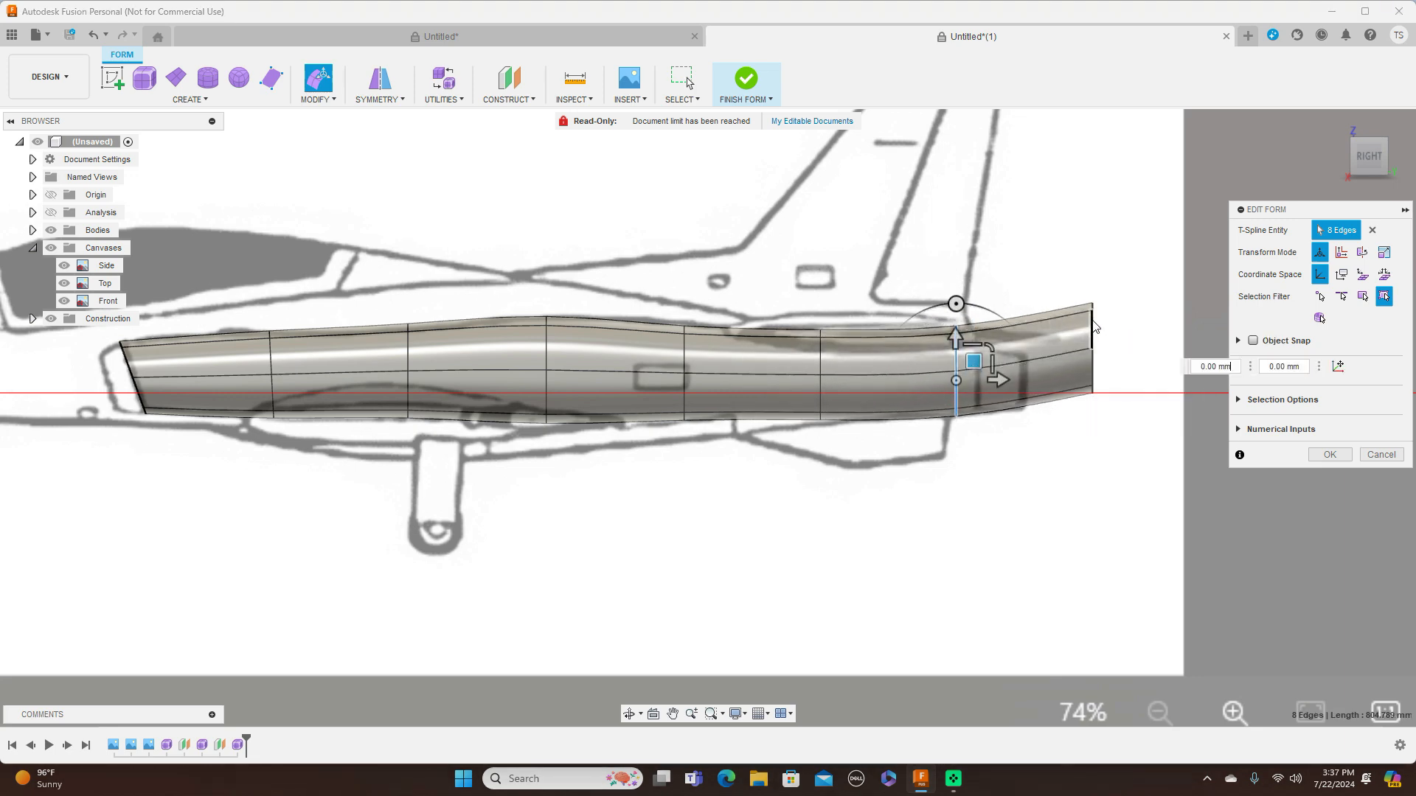
{"action": "double_click", "coordinate": [1095, 331]}
{"action": "left_click_drag", "start_coordinate": [1113, 345], "coordinate": [1049, 352]}
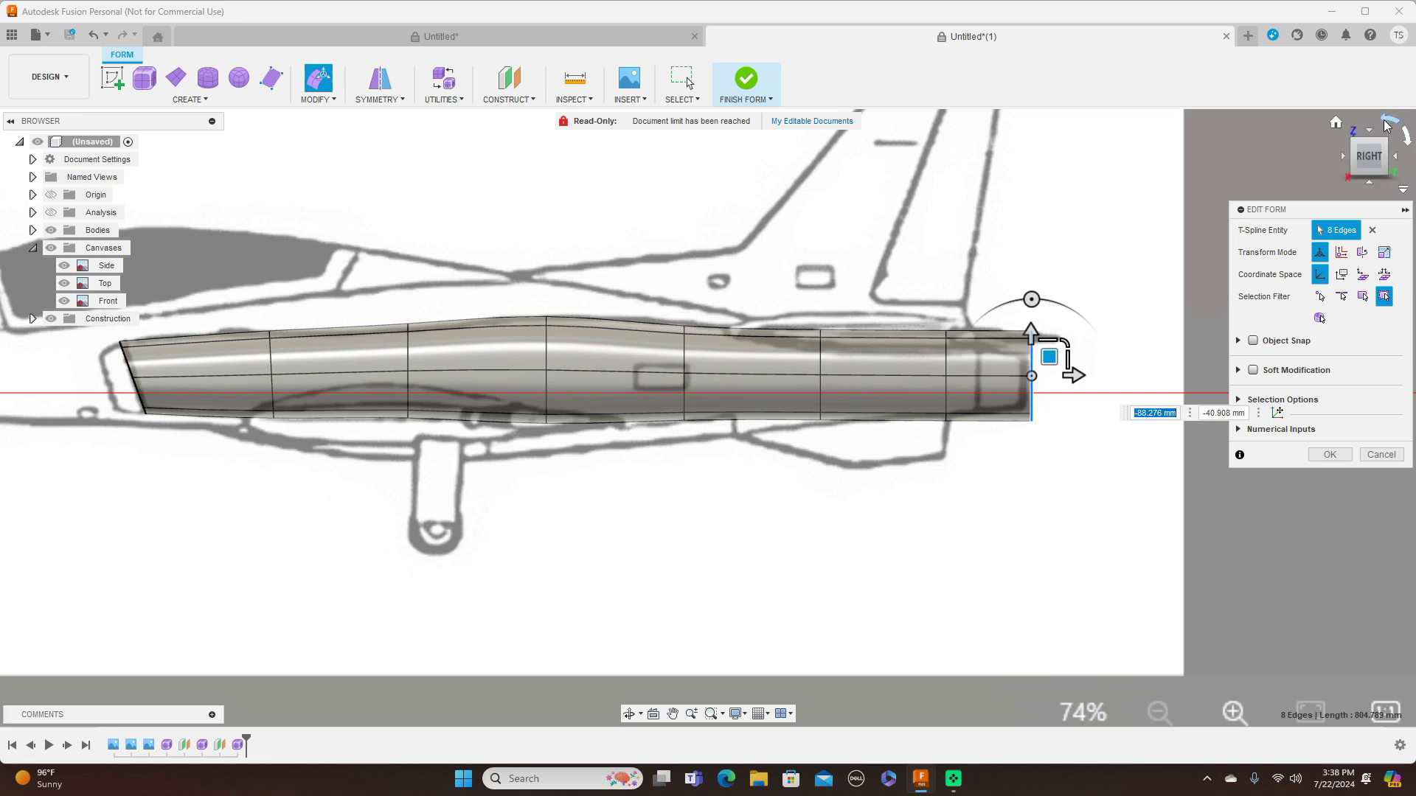
Narrow the fourth and fifth edge loops to match the fuselage outline in the top view
{"action": "left_click", "coordinate": [1369, 132]}
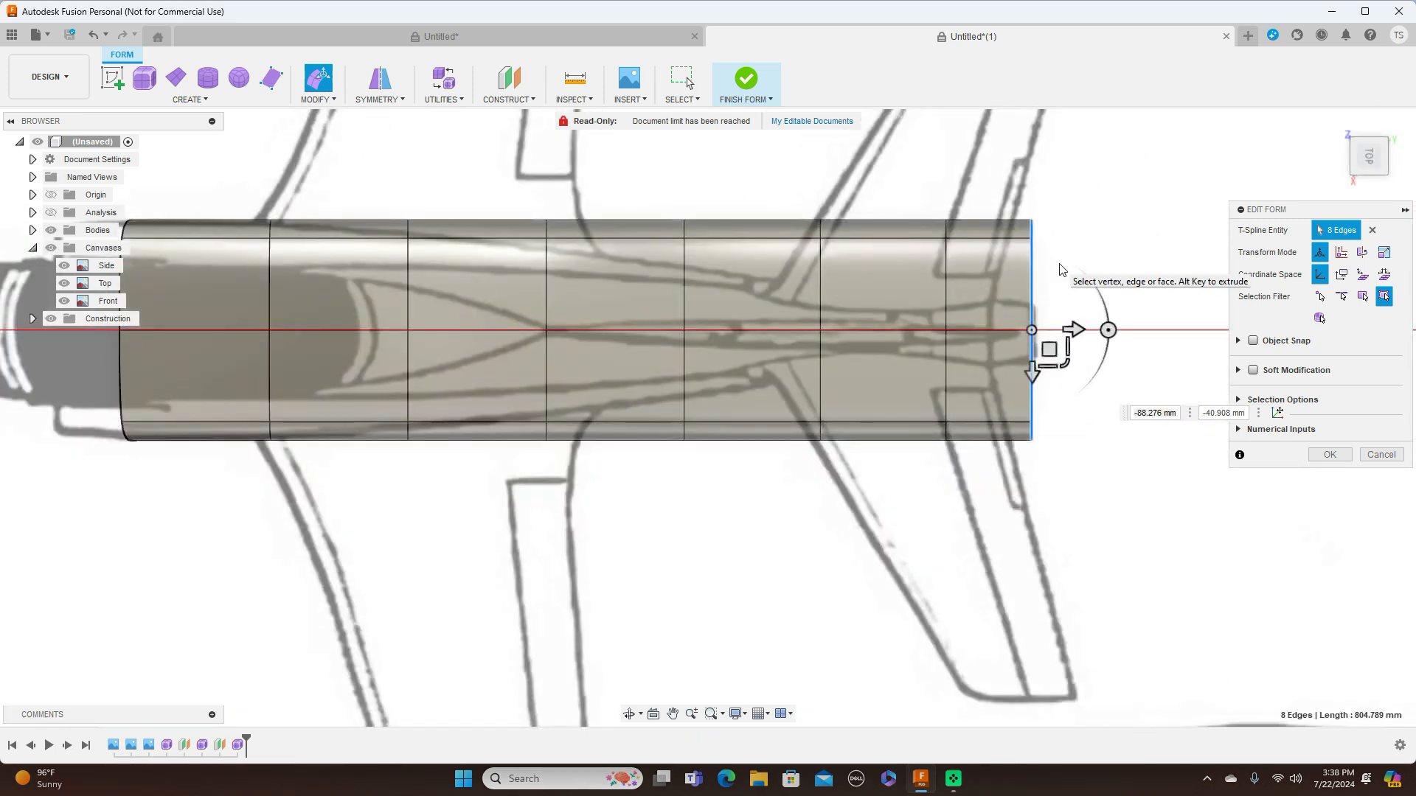
{"action": "scroll", "coordinate": [1028, 324], "scroll_direction": "down", "scroll_amount": 3}
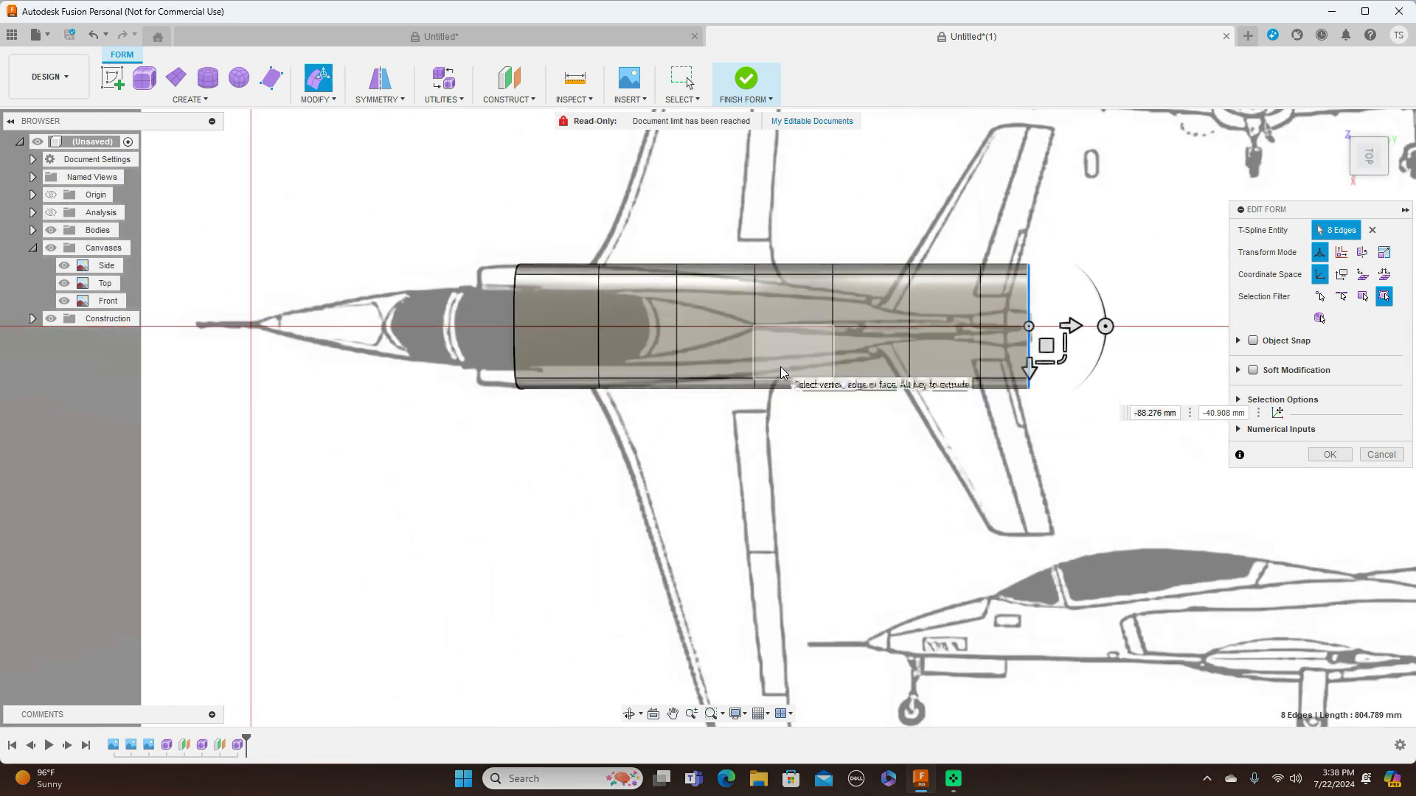
{"action": "scroll", "coordinate": [747, 358], "scroll_direction": "up", "scroll_amount": 3}
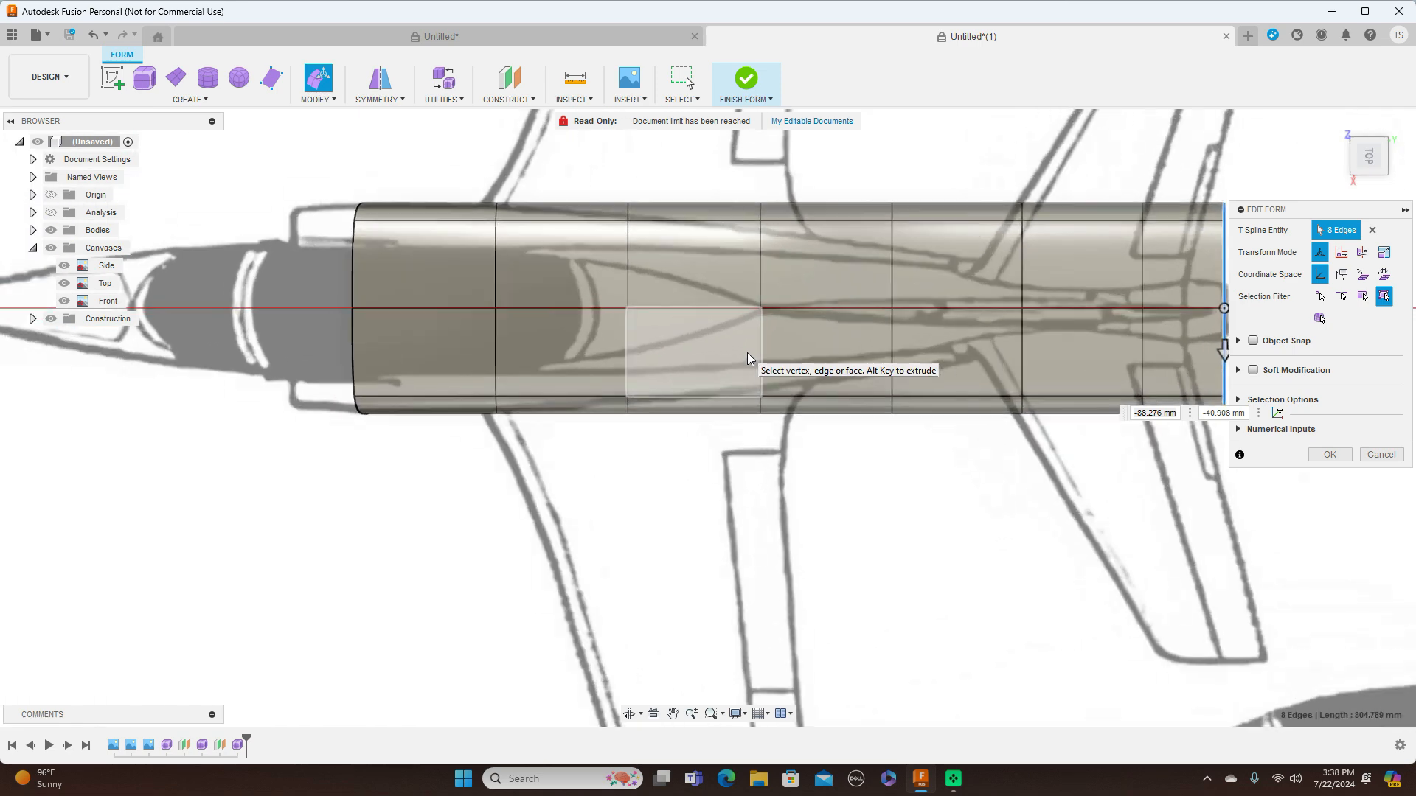
{"action": "double_click", "coordinate": [762, 279]}
{"action": "left_click_drag", "start_coordinate": [795, 339], "coordinate": [789, 329]}
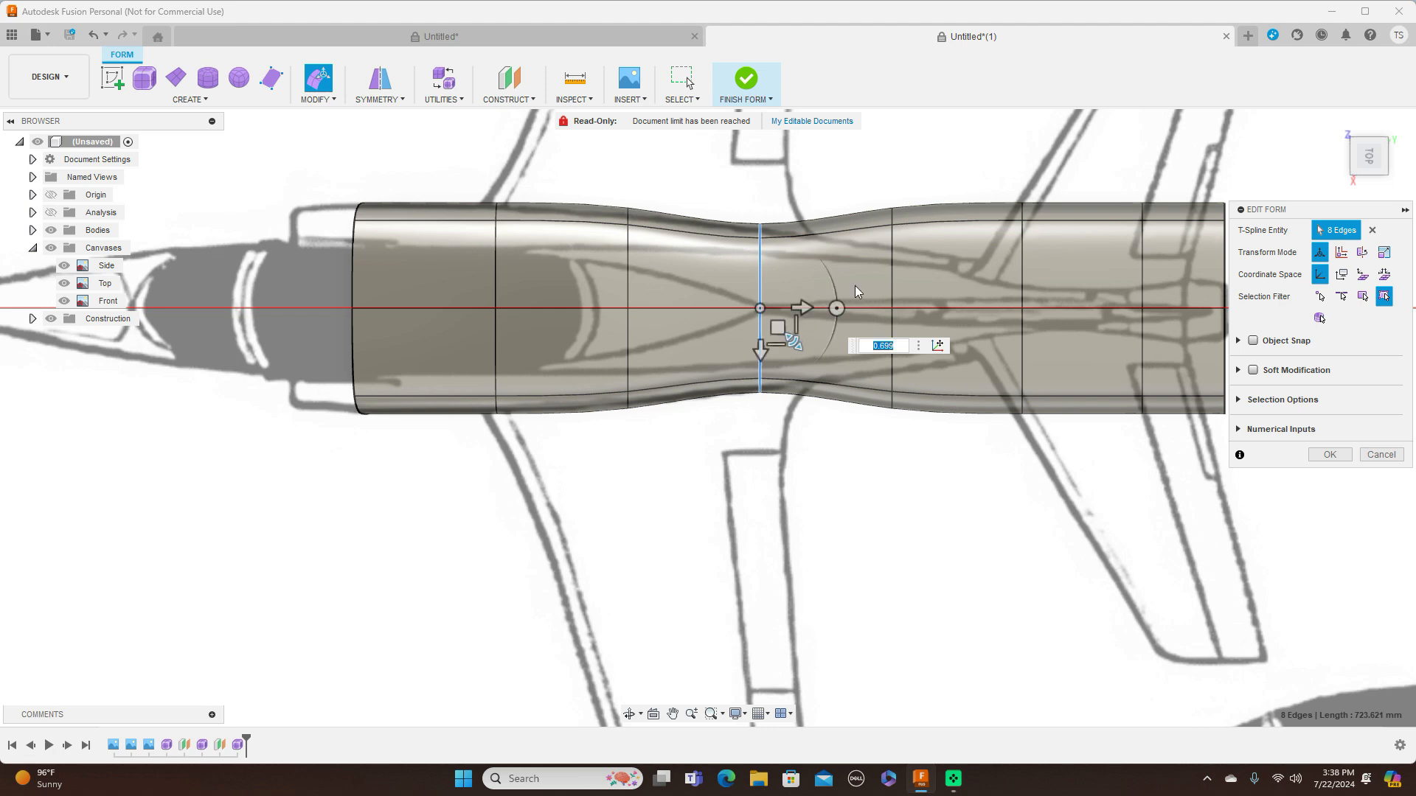
{"action": "double_click", "coordinate": [891, 250]}
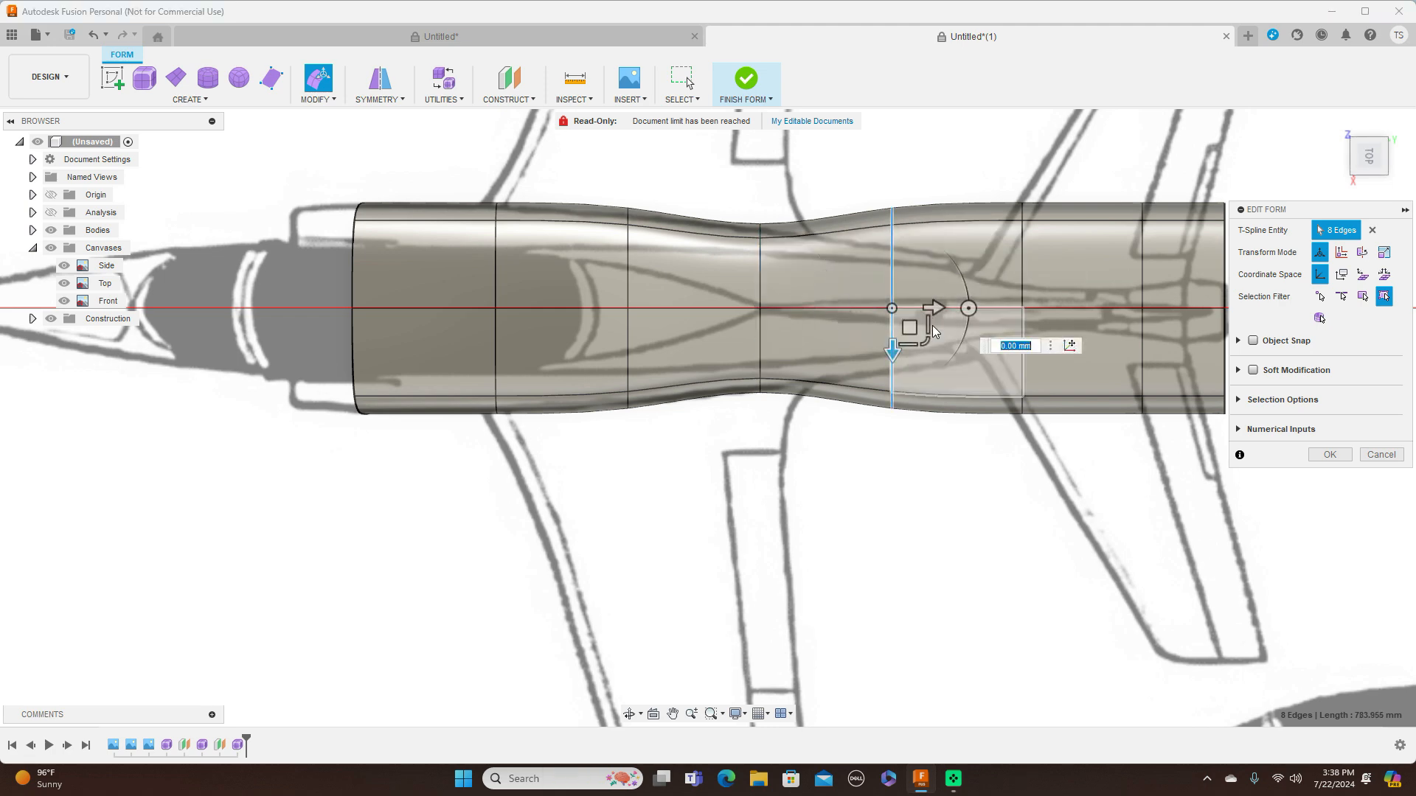
{"action": "left_click_drag", "start_coordinate": [925, 341], "coordinate": [923, 314]}
Narrow the sixth and seventh edge loops to follow the slim rear fuselage in the top view
{"action": "double_click", "coordinate": [1021, 262]}
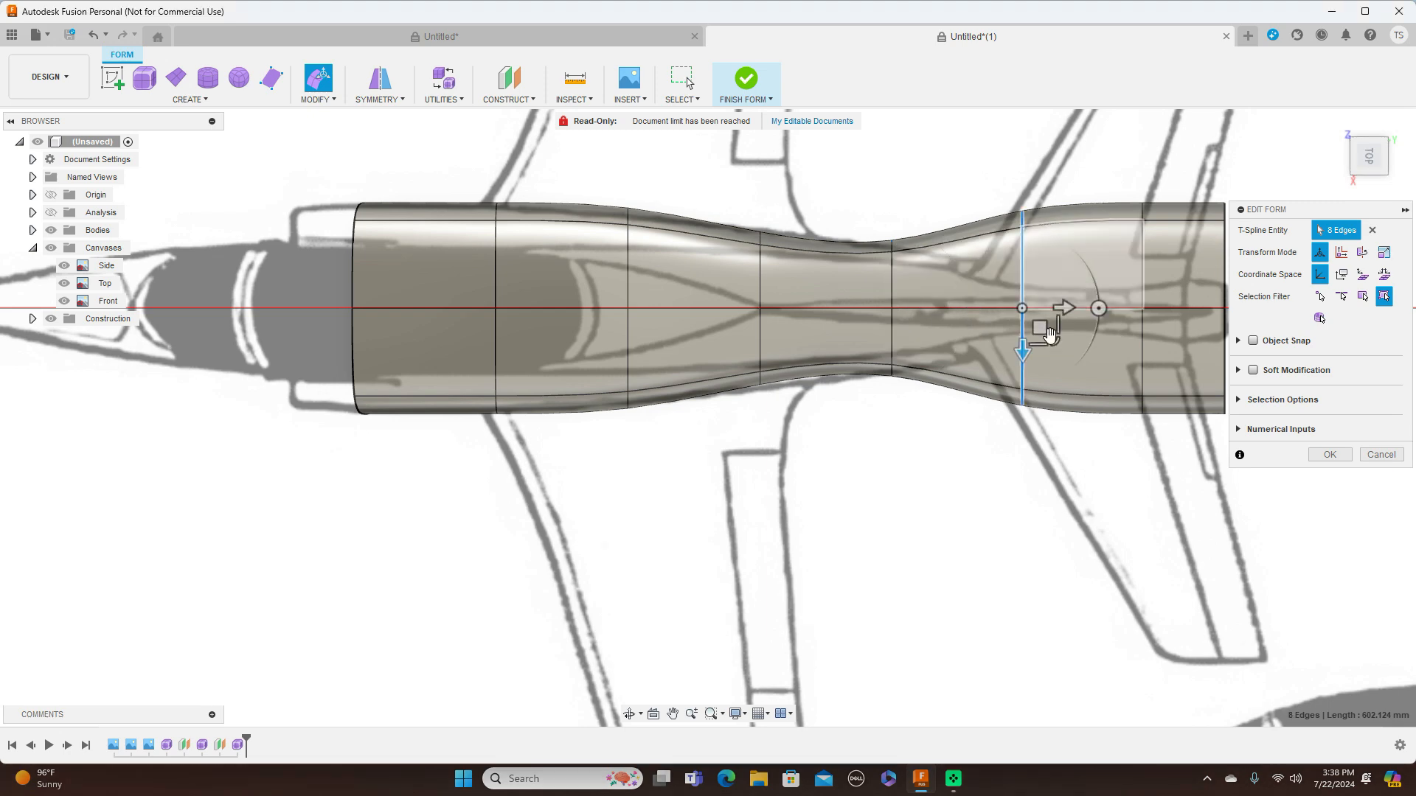
{"action": "left_click_drag", "start_coordinate": [1056, 343], "coordinate": [1042, 314]}
{"action": "middle_click_drag", "start_coordinate": [990, 418], "coordinate": [790, 443]}
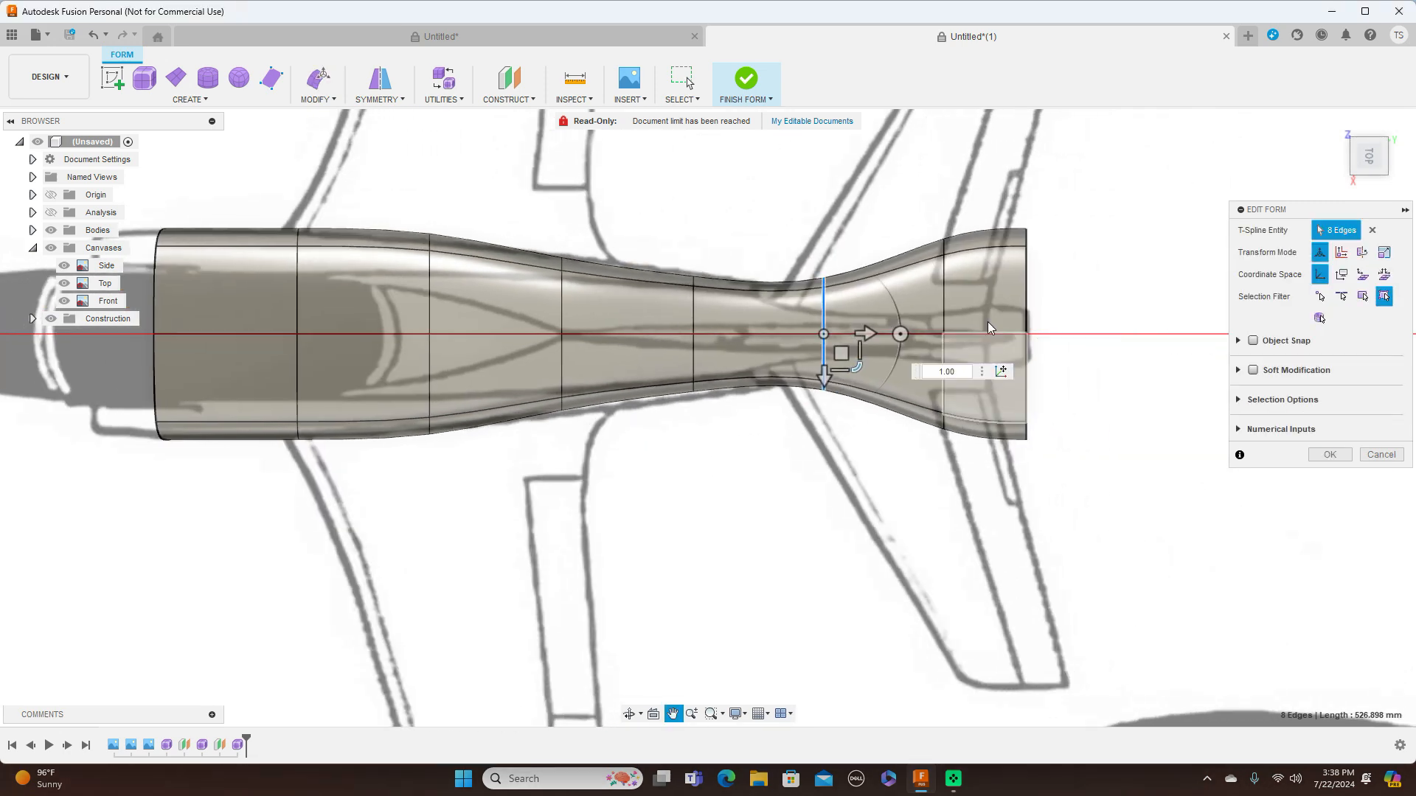
{"action": "double_click", "coordinate": [945, 300]}
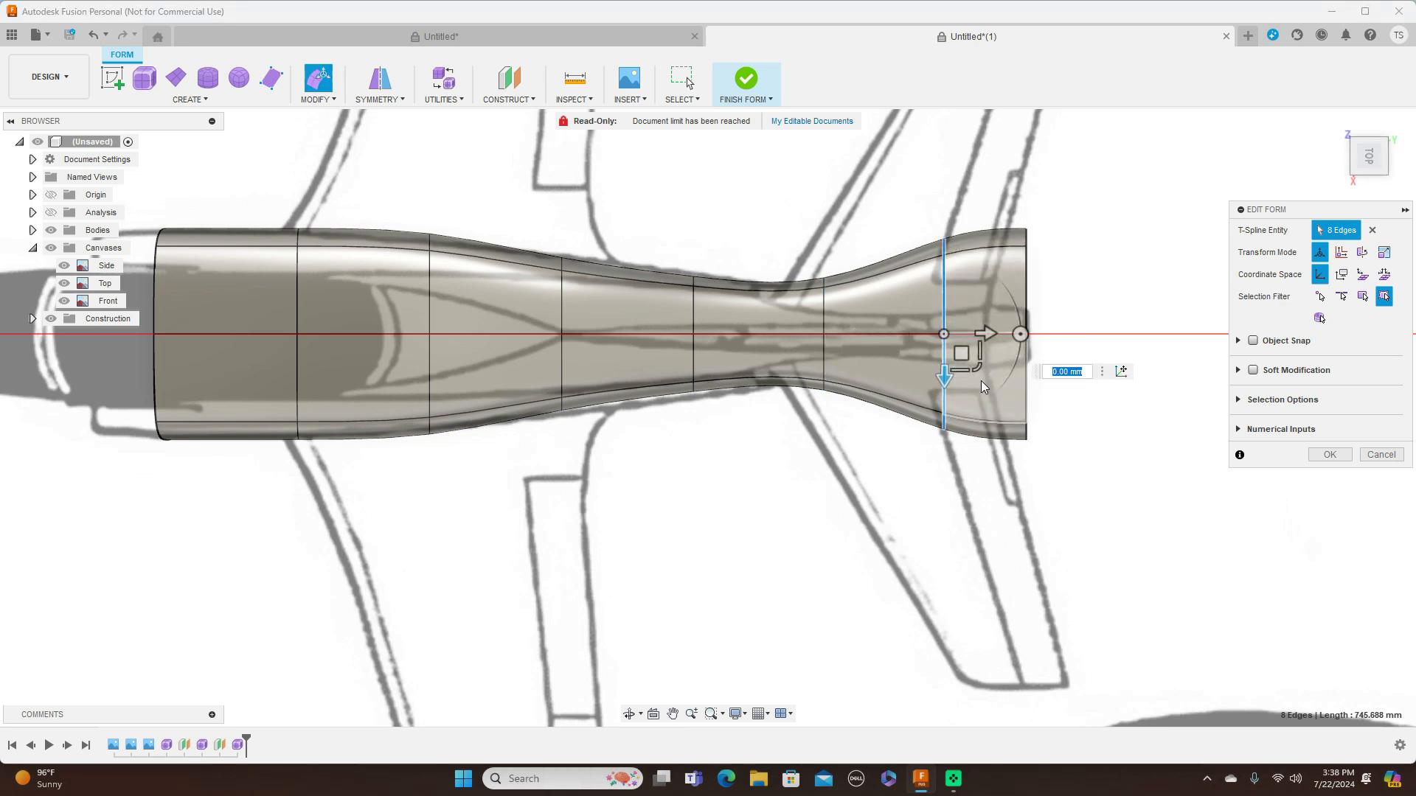
{"action": "left_click_drag", "start_coordinate": [977, 367], "coordinate": [1028, 283]}
Scale the width of the rear edge loop to 0.26 and narrow the seventh loop further for a straight tail taper
{"action": "double_click", "coordinate": [1026, 299]}
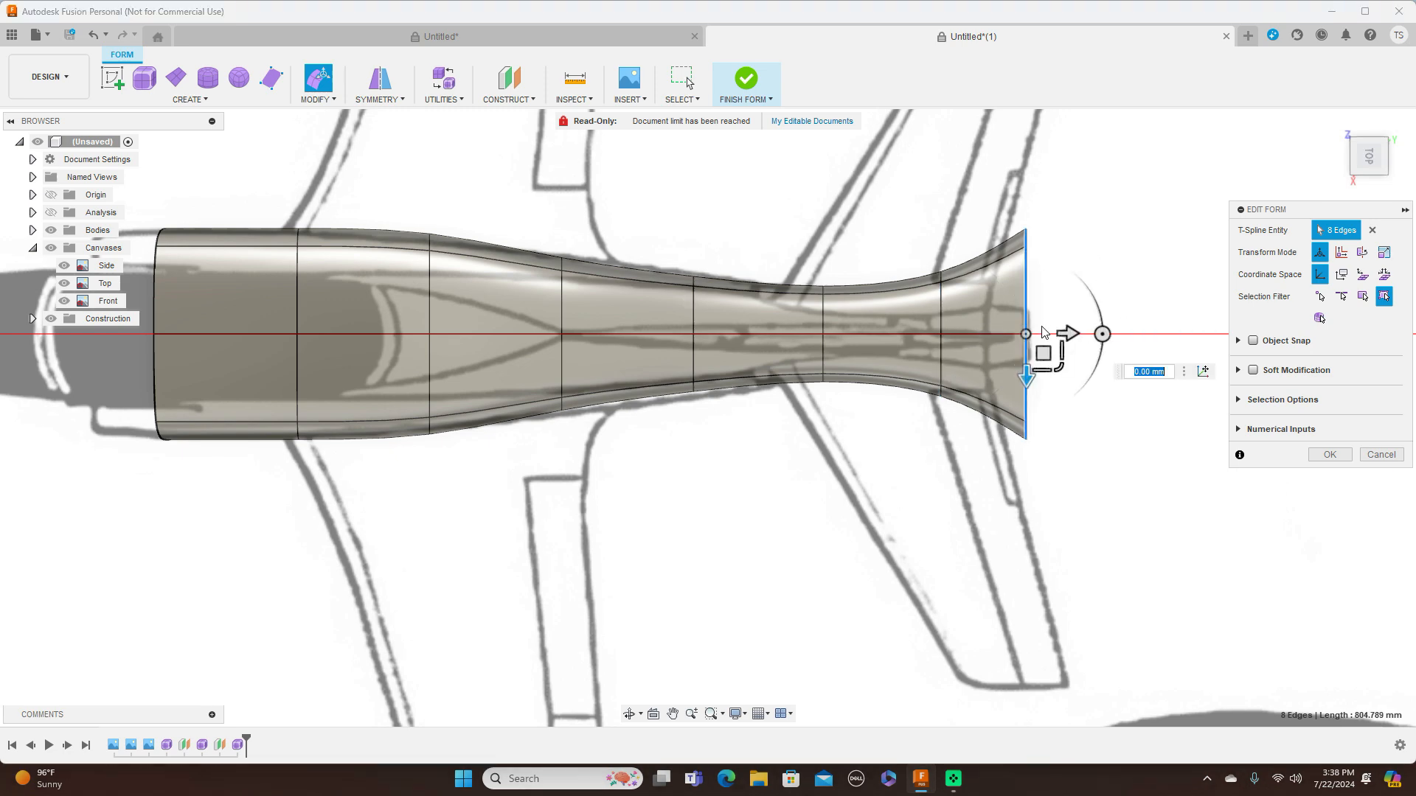
{"action": "left_click_drag", "start_coordinate": [1056, 367], "coordinate": [1039, 311]}
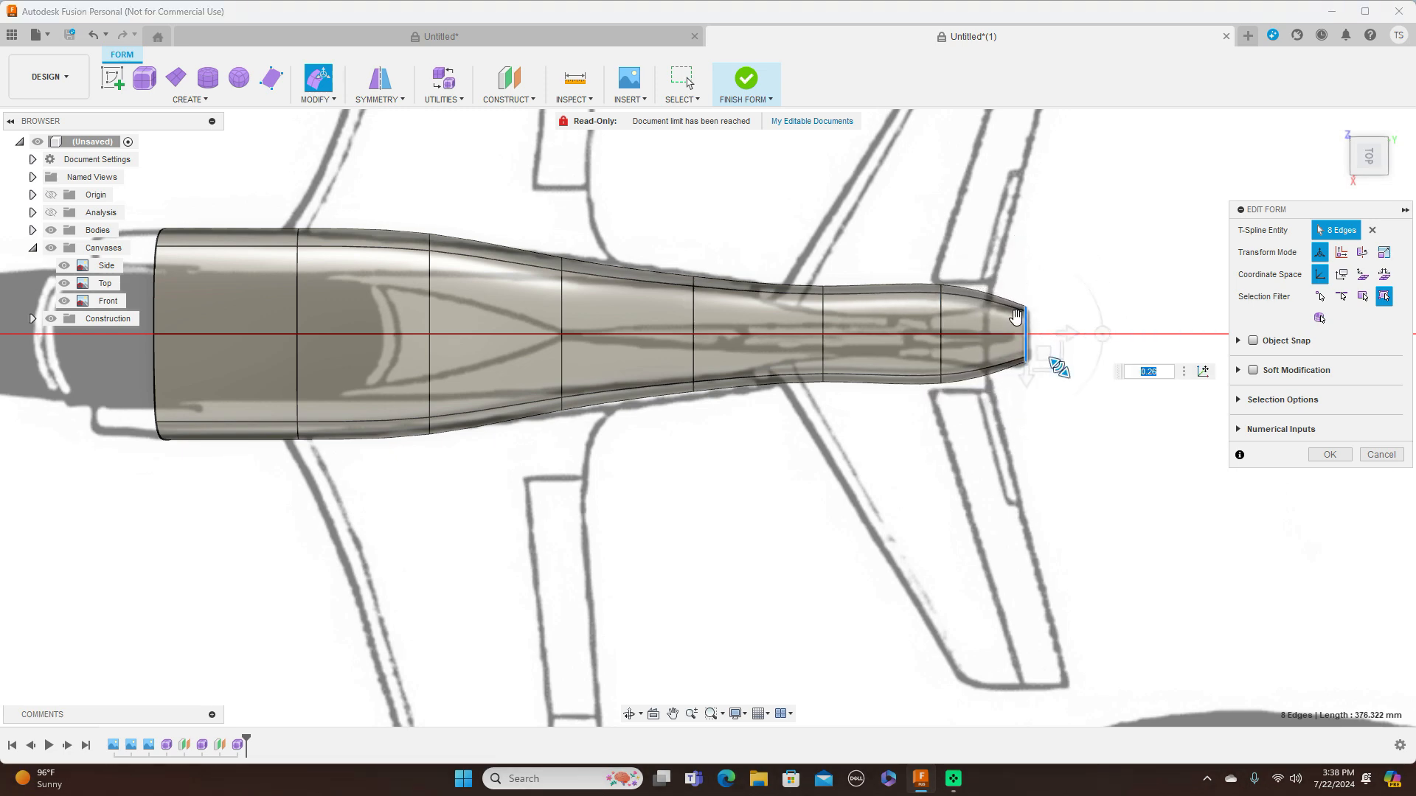
{"action": "double_click", "coordinate": [942, 325]}
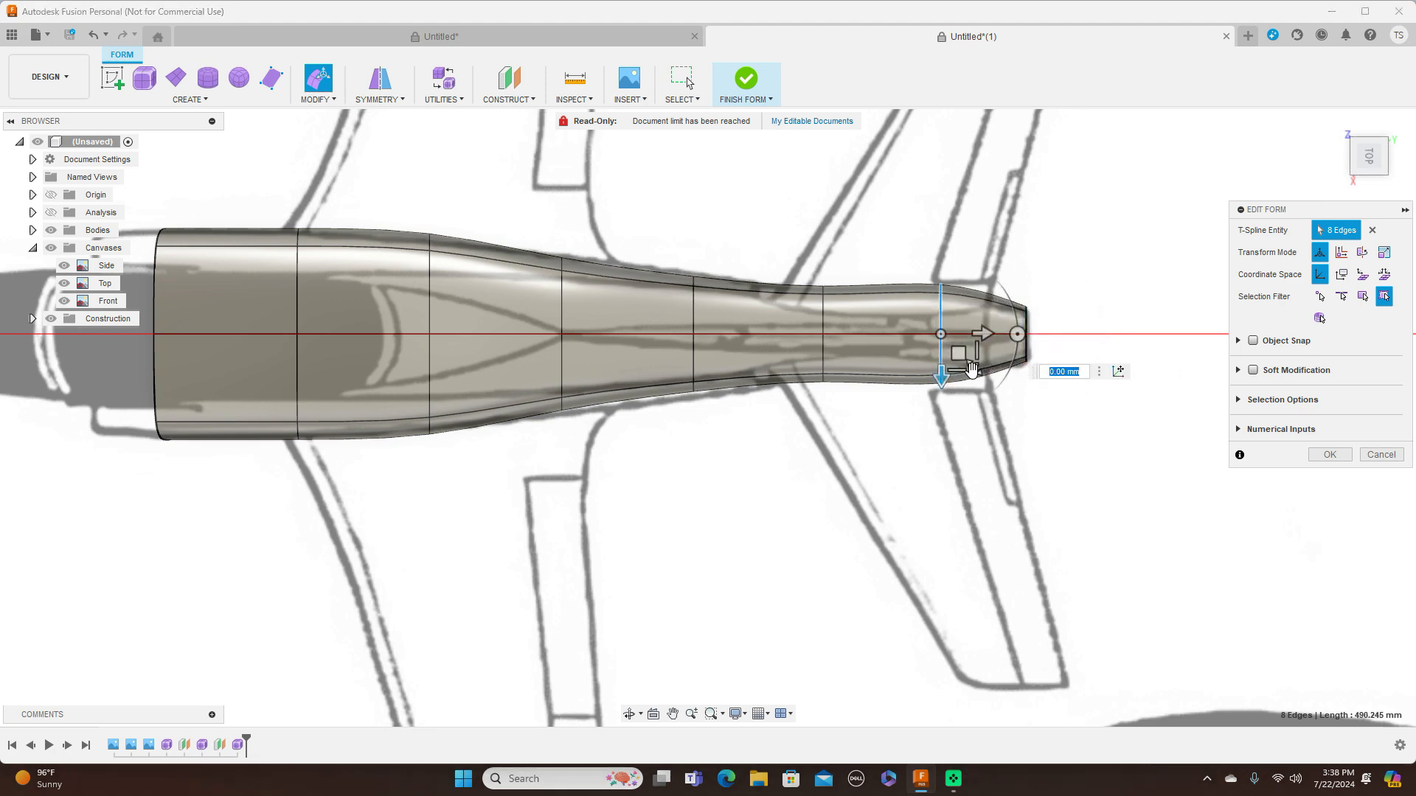
{"action": "left_click_drag", "start_coordinate": [969, 358], "coordinate": [969, 352]}
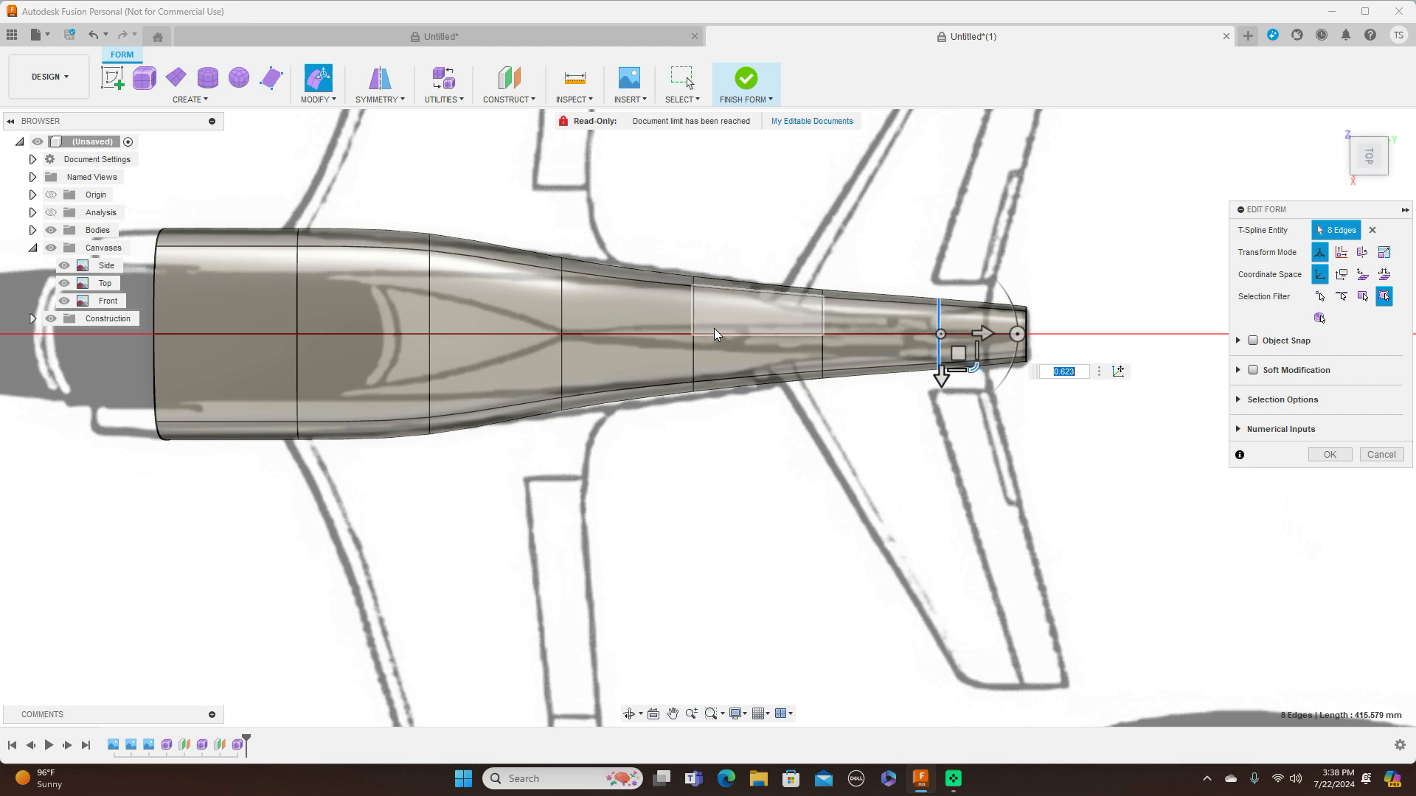
Widen the fifth edge loop slightly and scale the width of the third to about 0.904 to smooth the top-view outline
{"action": "double_click", "coordinate": [694, 323]}
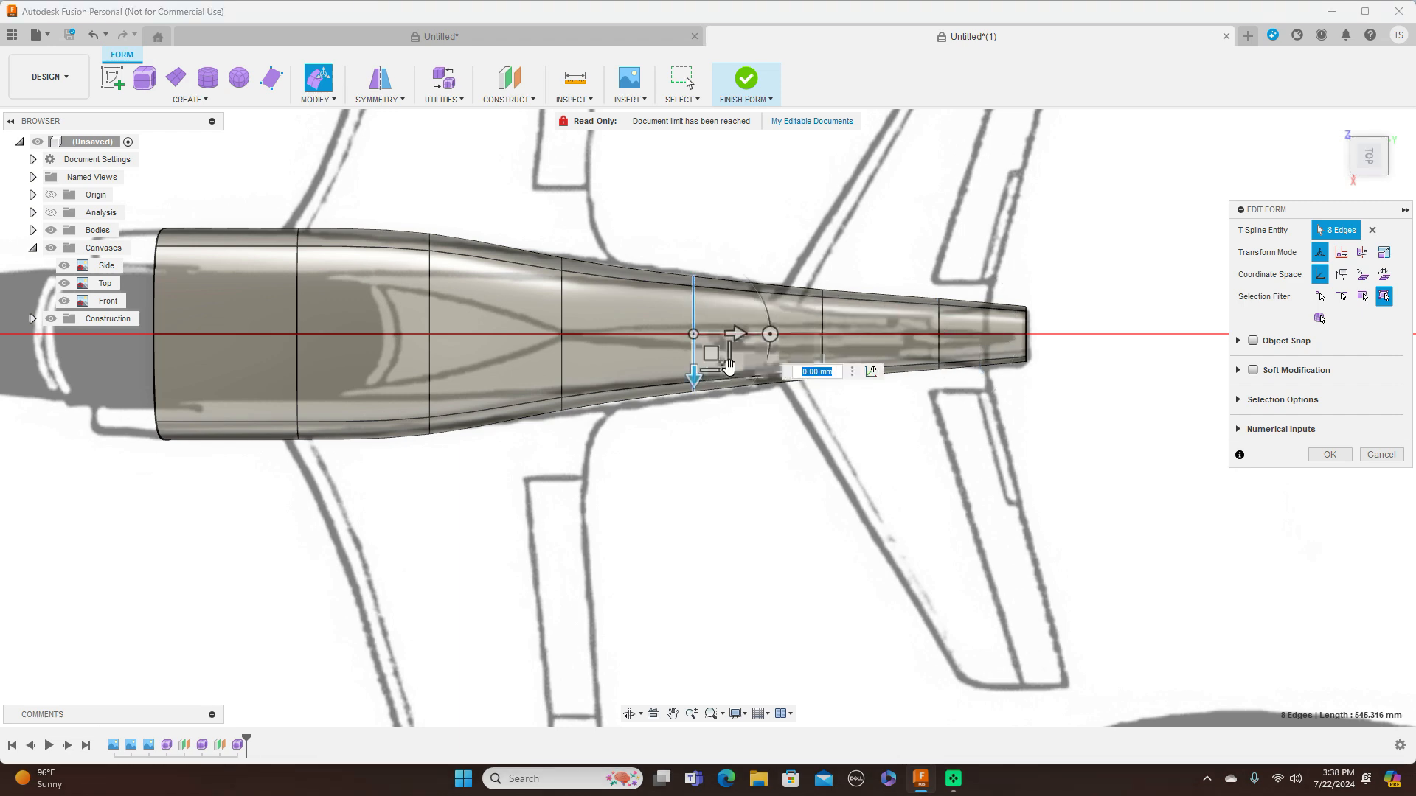
{"action": "left_click_drag", "start_coordinate": [729, 368], "coordinate": [732, 373]}
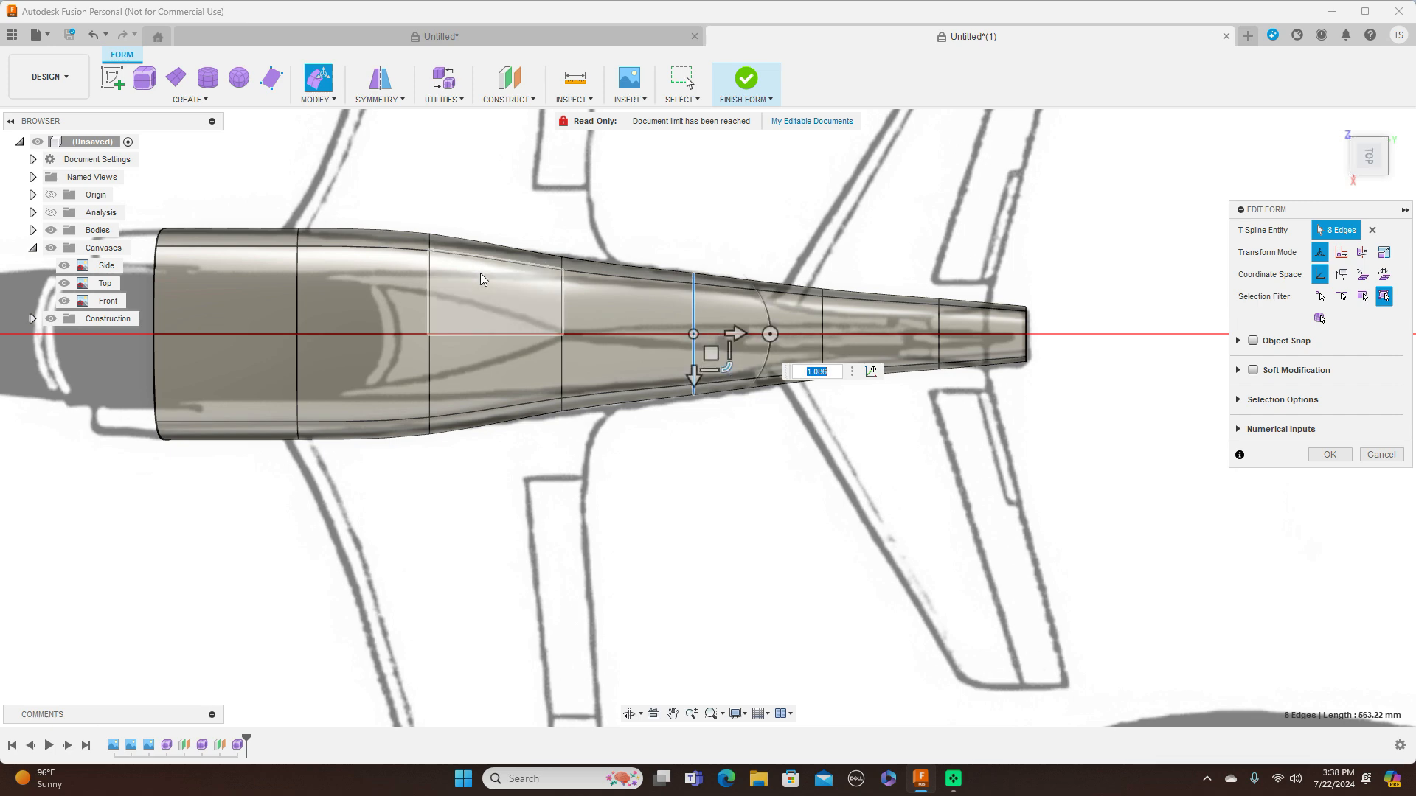
{"action": "double_click", "coordinate": [430, 317]}
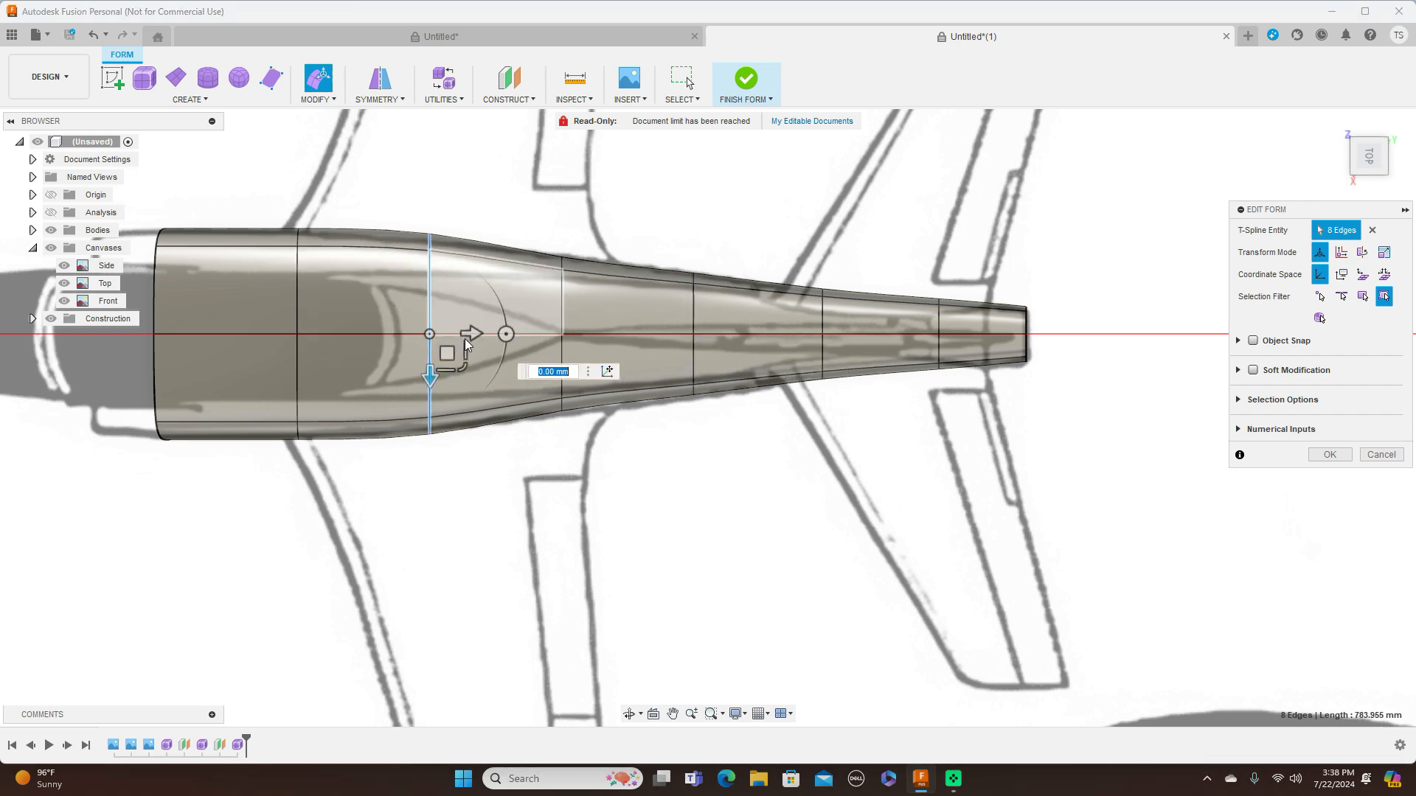
{"action": "left_click_drag", "start_coordinate": [463, 362], "coordinate": [463, 364]}
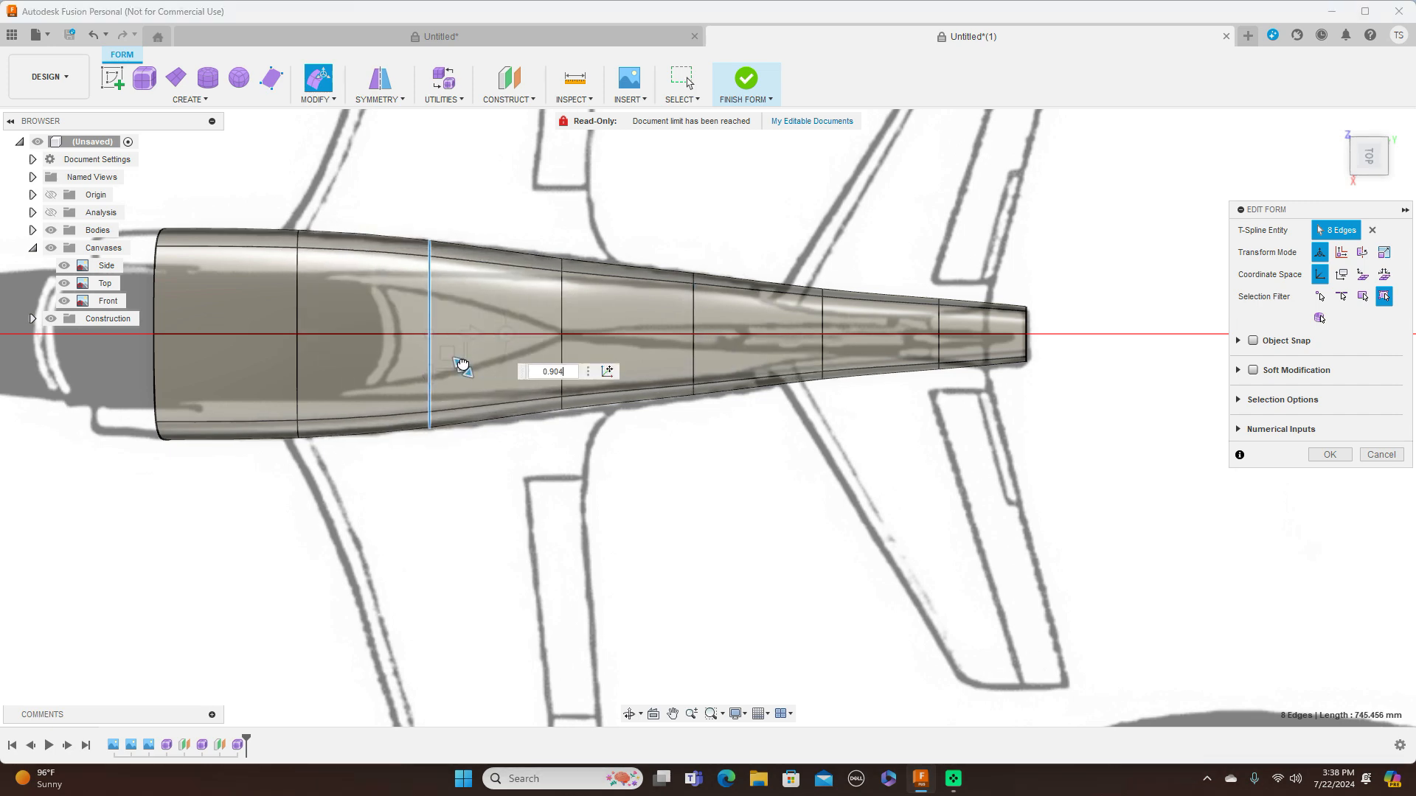
Raise the top vertex of the fifth edge loop slightly to follow the blueprint's upper line in the side view
{"action": "scroll", "coordinate": [601, 366], "scroll_direction": "down", "scroll_amount": 3}
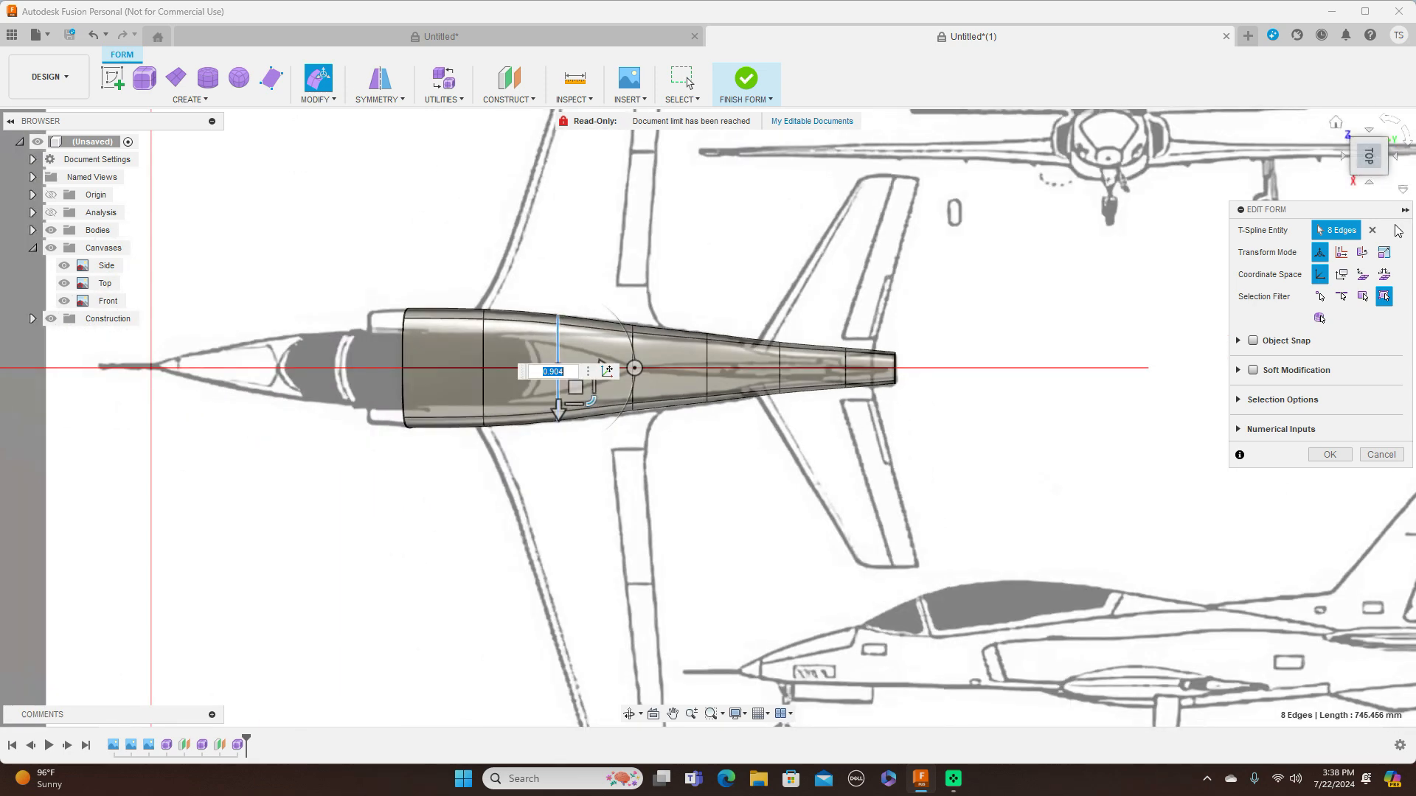
{"action": "left_click", "coordinate": [1370, 181]}
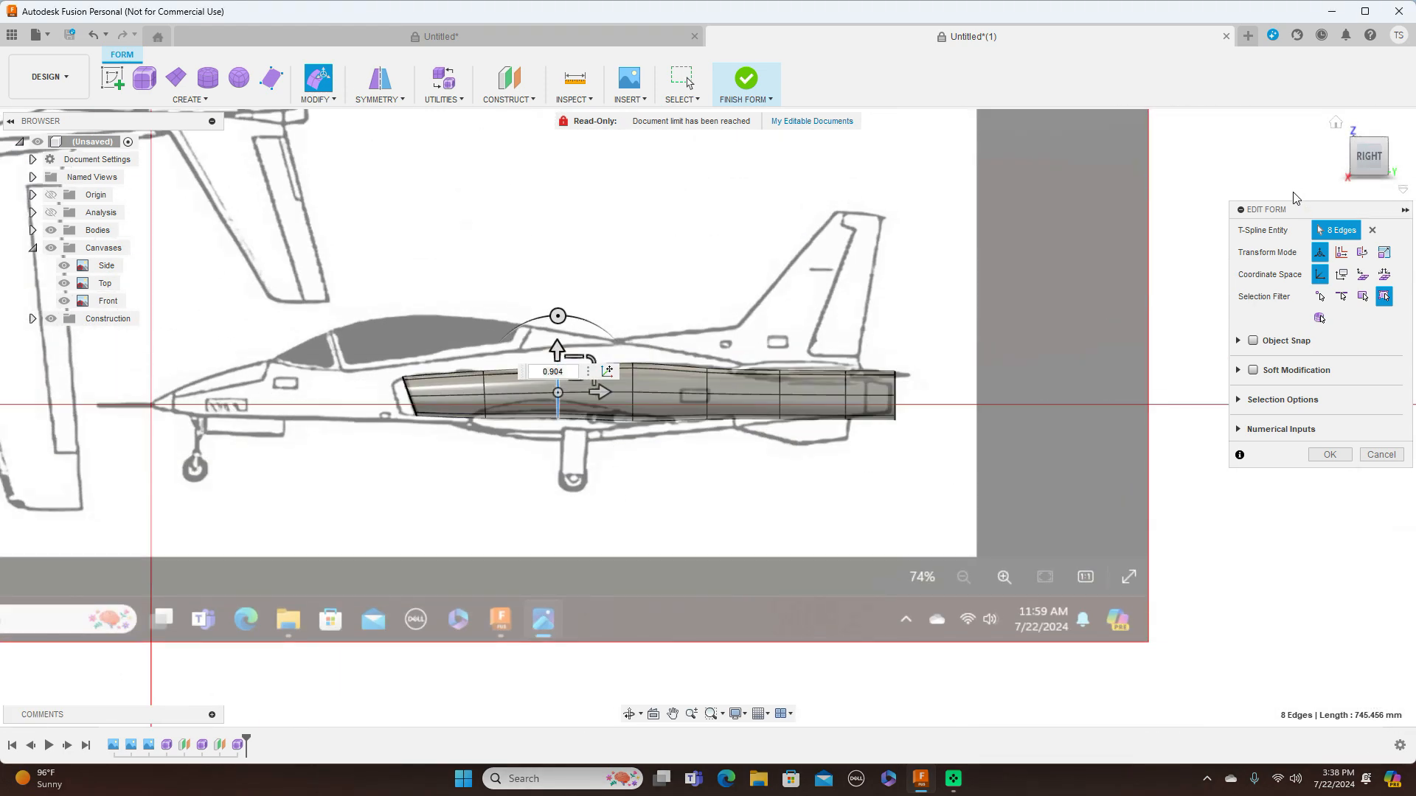
{"action": "scroll", "coordinate": [1006, 271], "scroll_direction": "up", "scroll_amount": 4}
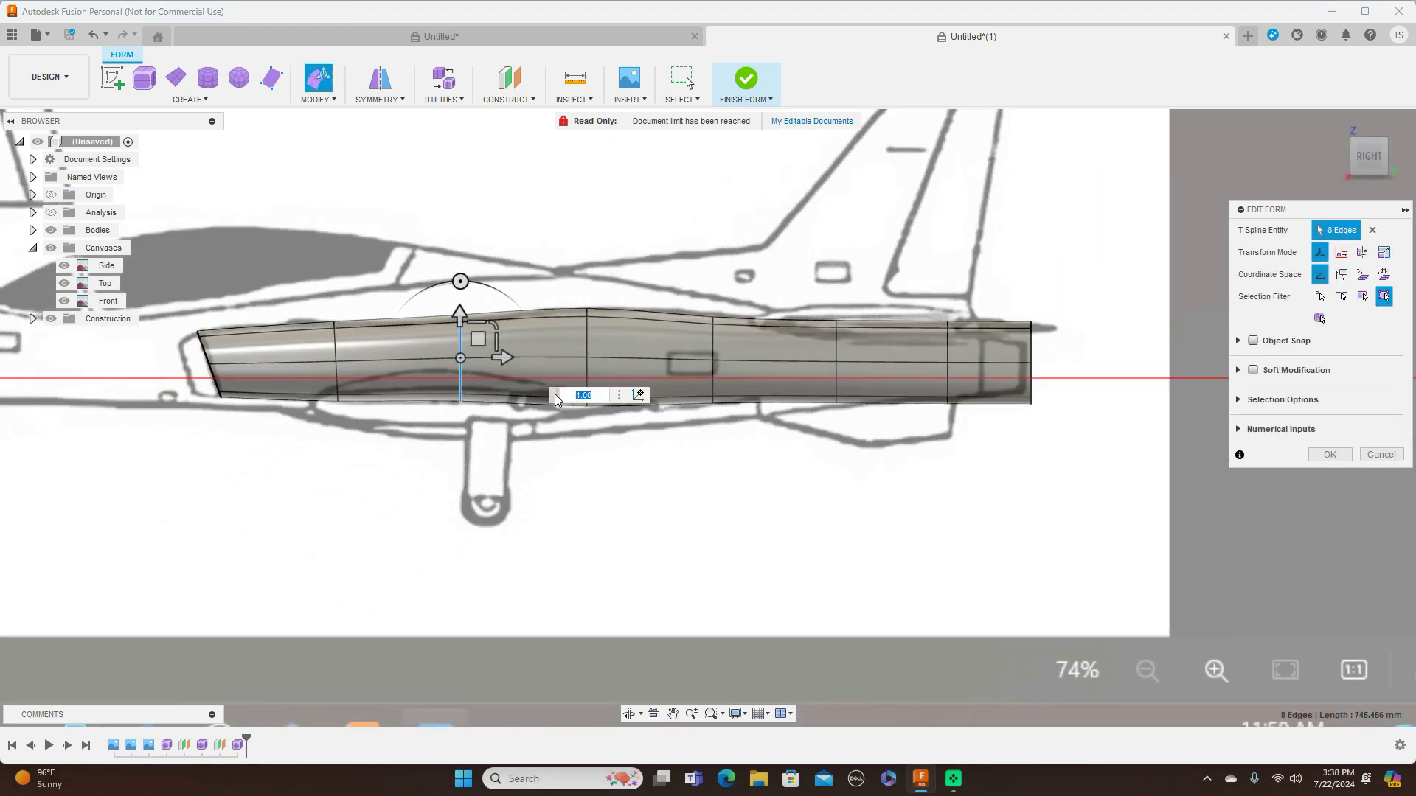
{"action": "scroll", "coordinate": [556, 330], "scroll_direction": "up", "scroll_amount": 2}
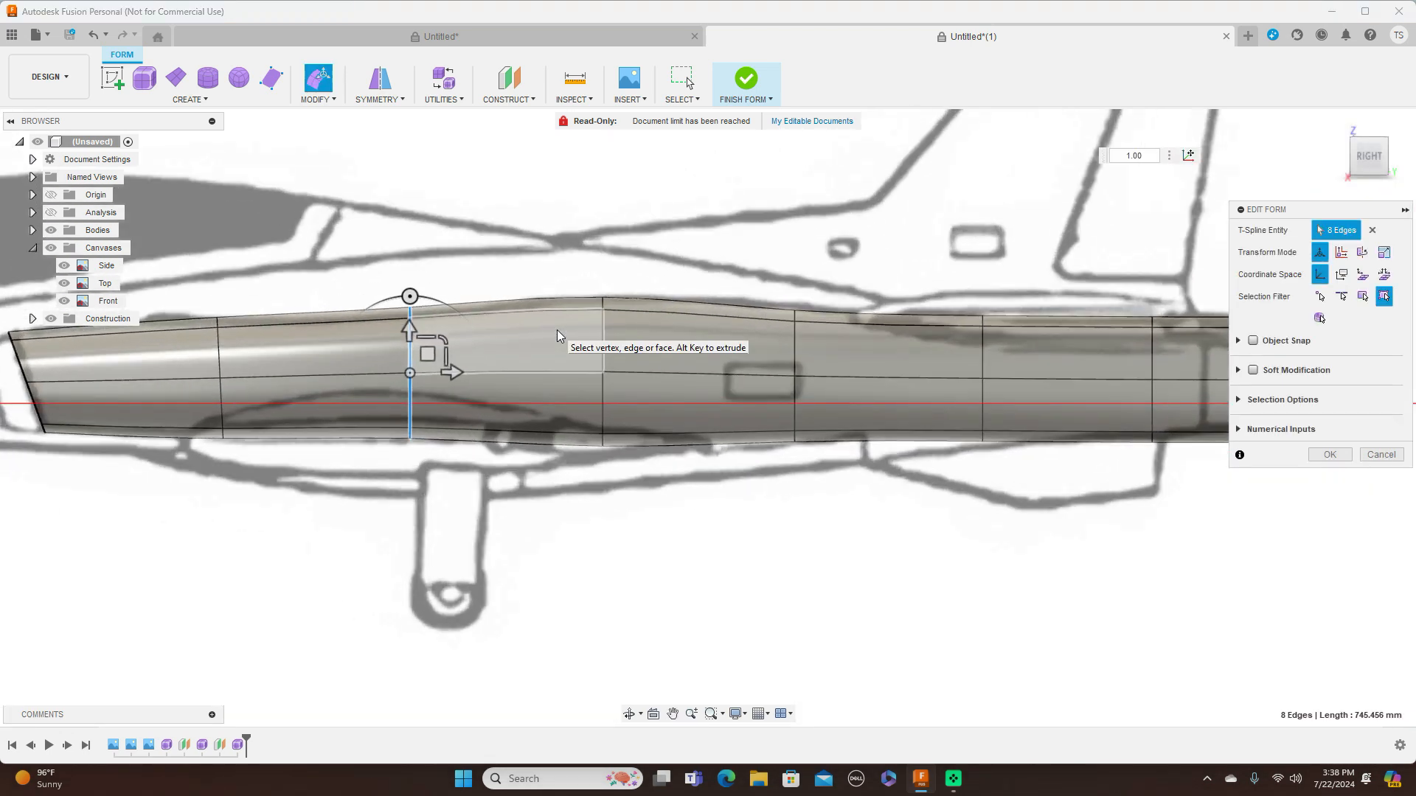
{"action": "left_click", "coordinate": [795, 312]}
{"action": "left_click_drag", "start_coordinate": [813, 289], "coordinate": [813, 282]}
Reduce the height of the rear edge loop, scale the seventh loop's height to about 0.854, and compare the taper with the top and side views
{"action": "middle_click_drag", "start_coordinate": [1059, 279], "coordinate": [851, 276]}
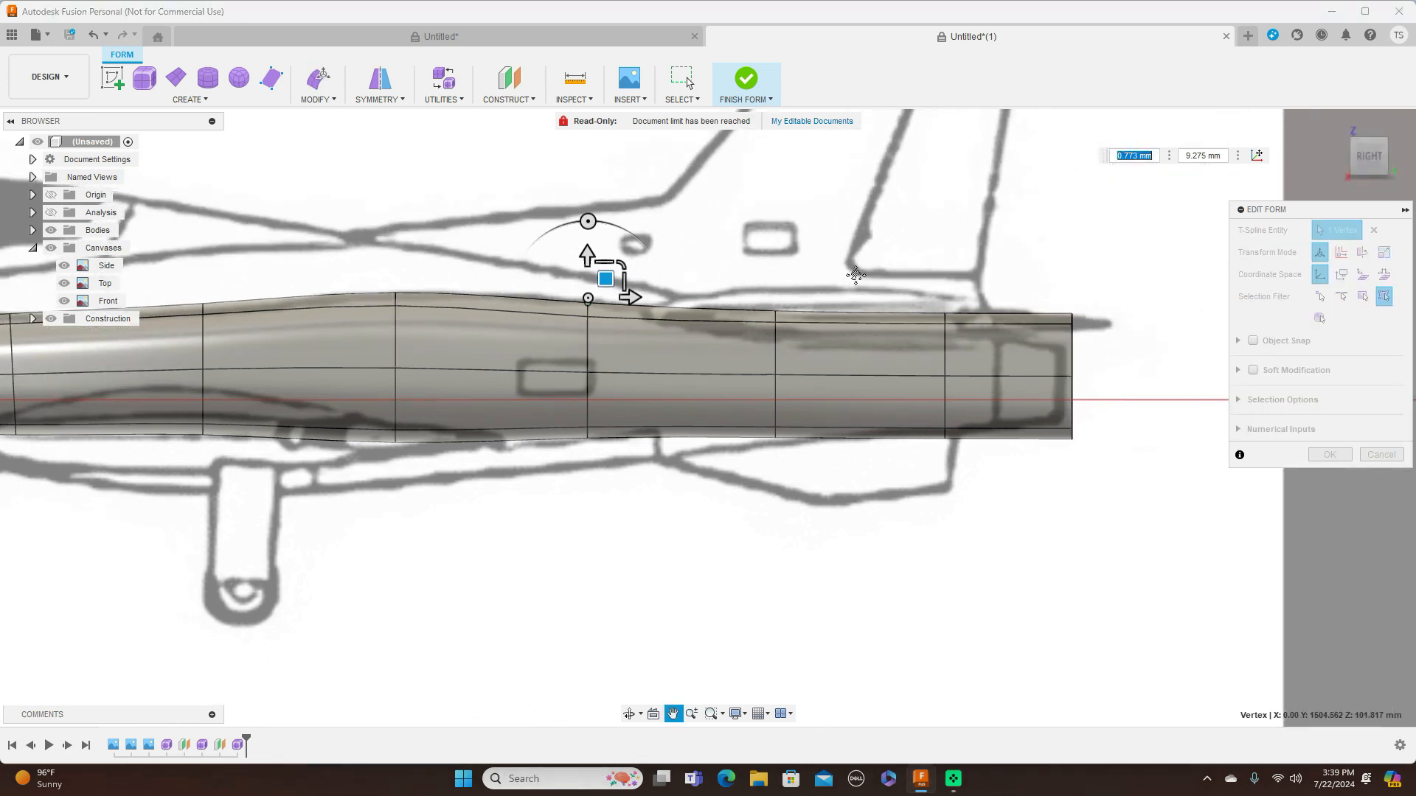
{"action": "double_click", "coordinate": [1075, 361]}
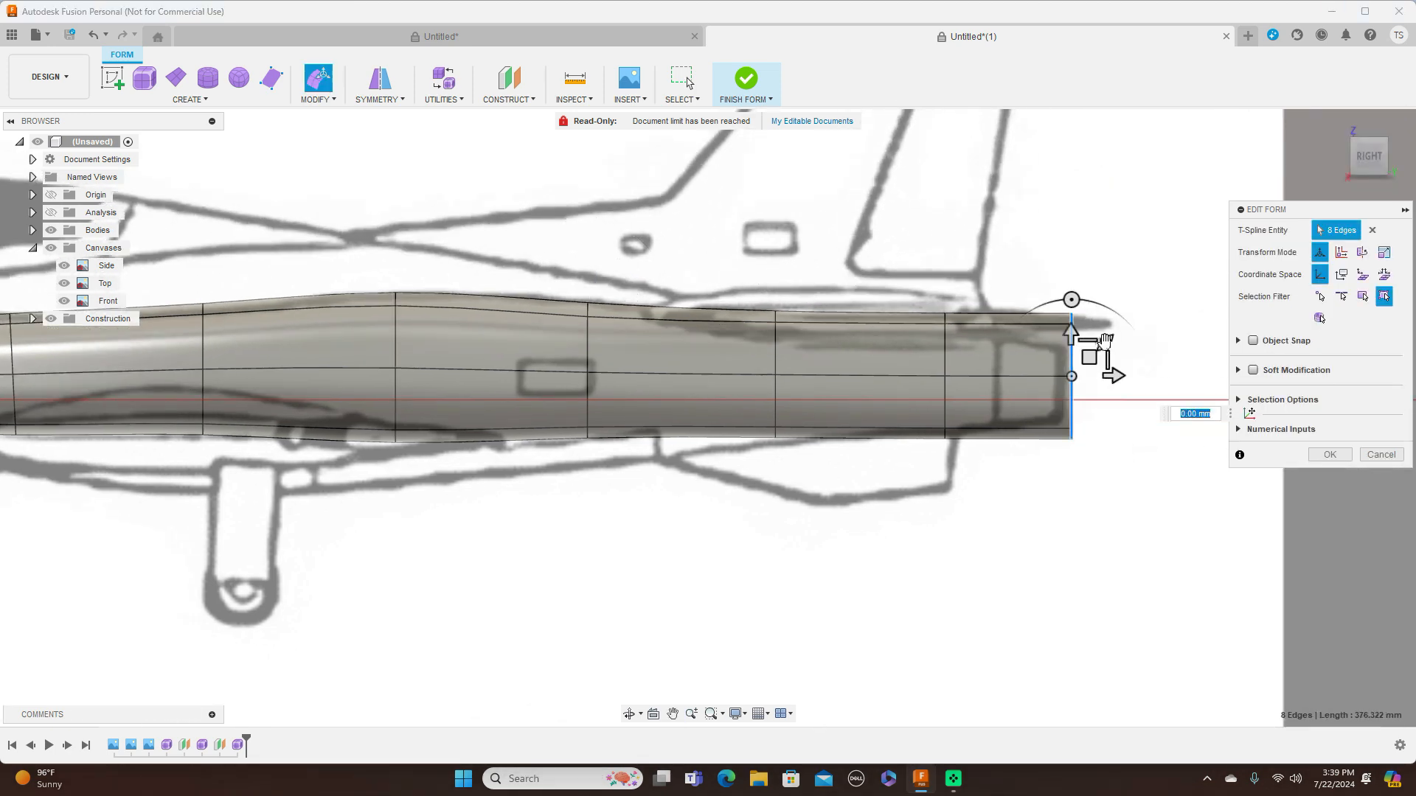
{"action": "left_click_drag", "start_coordinate": [1104, 342], "coordinate": [1009, 355]}
{"action": "double_click", "coordinate": [945, 357]}
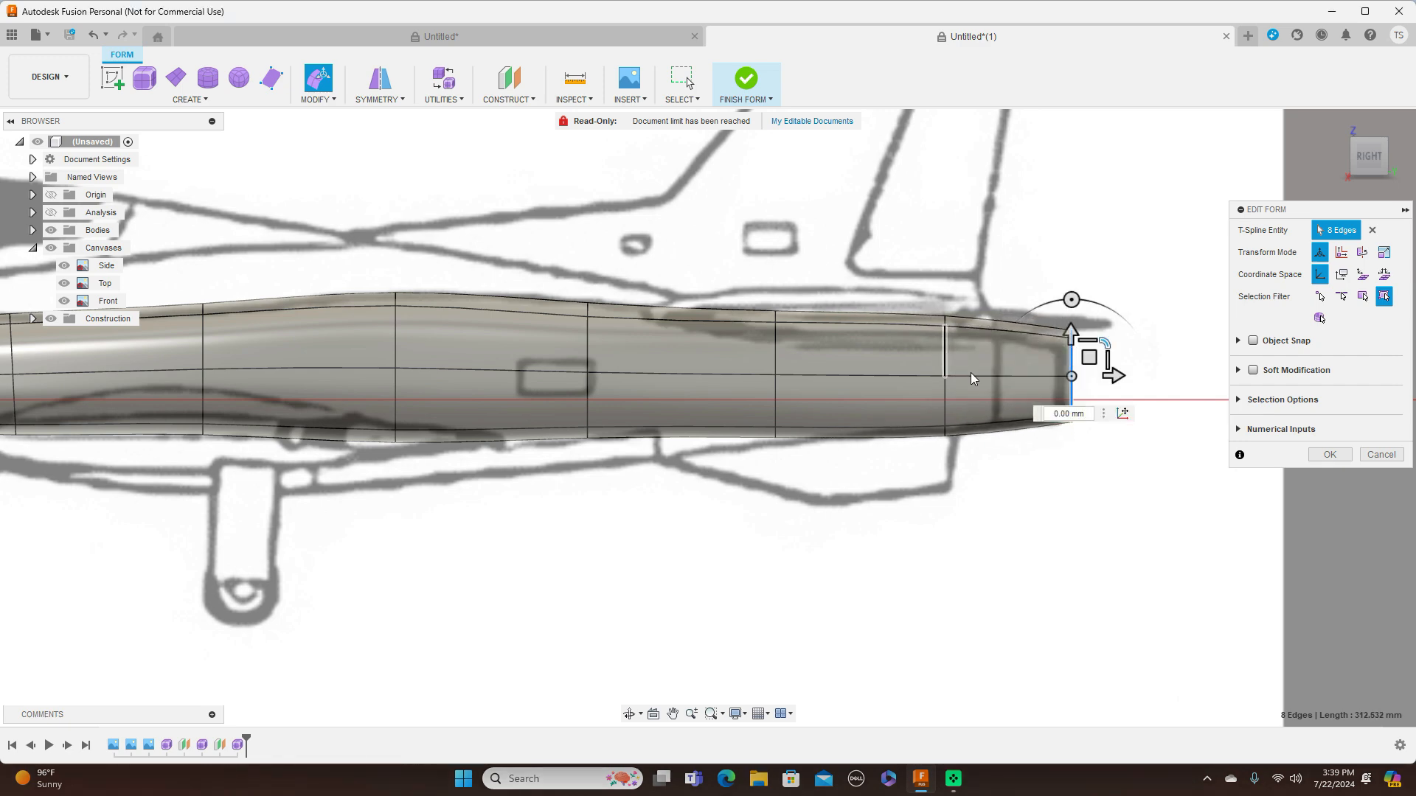
{"action": "left_click_drag", "start_coordinate": [980, 346], "coordinate": [972, 346]}
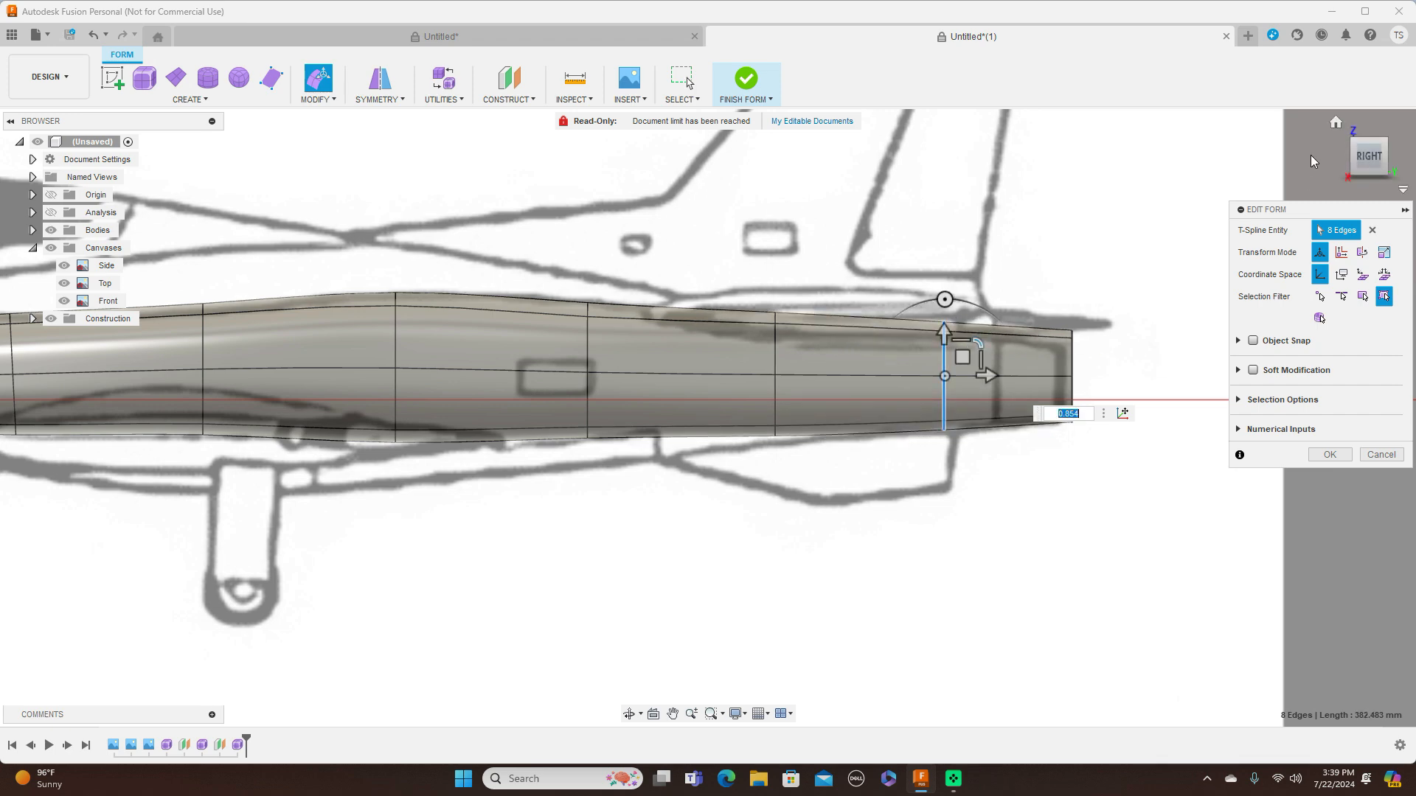
{"action": "left_click", "coordinate": [1367, 128]}
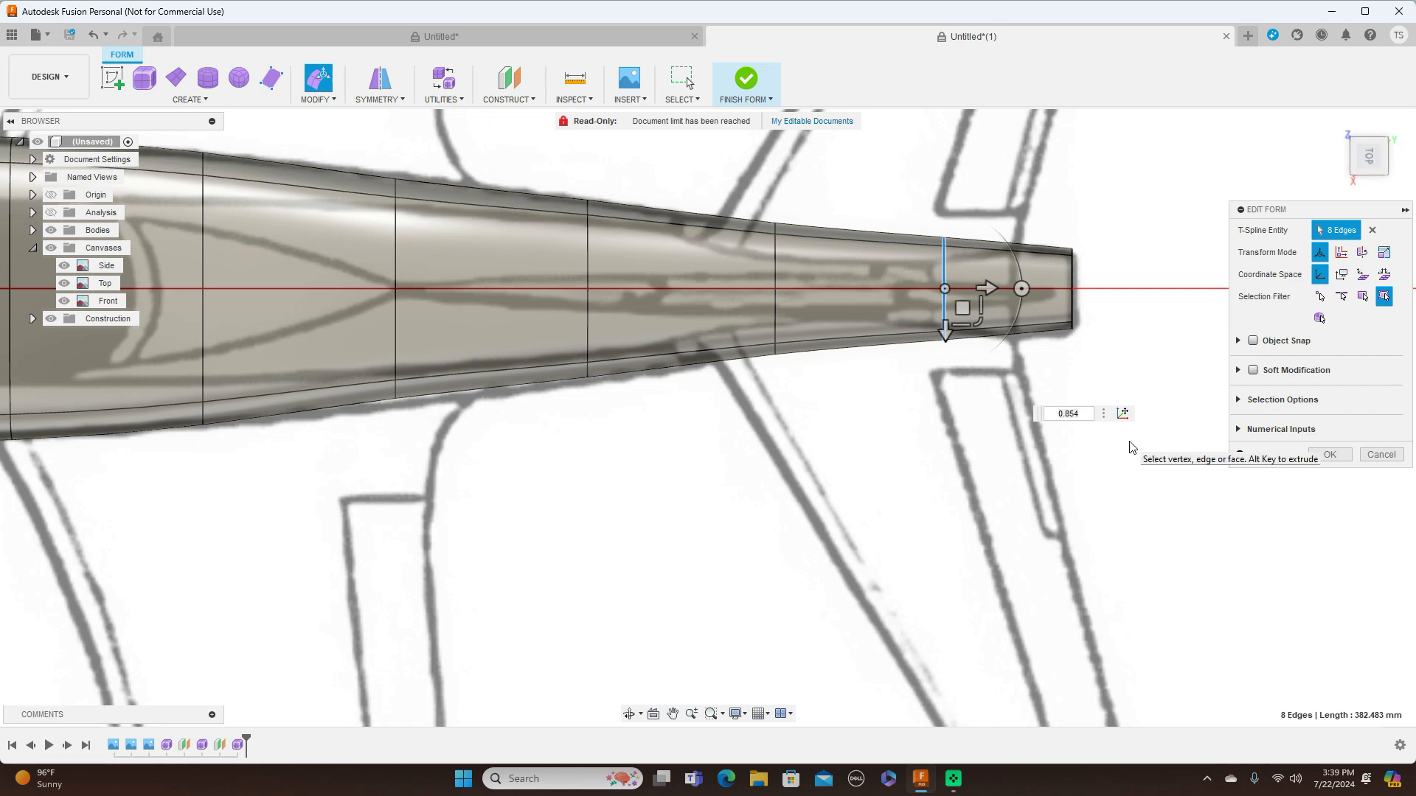
{"action": "scroll", "coordinate": [1129, 448], "scroll_direction": "down", "scroll_amount": 5}
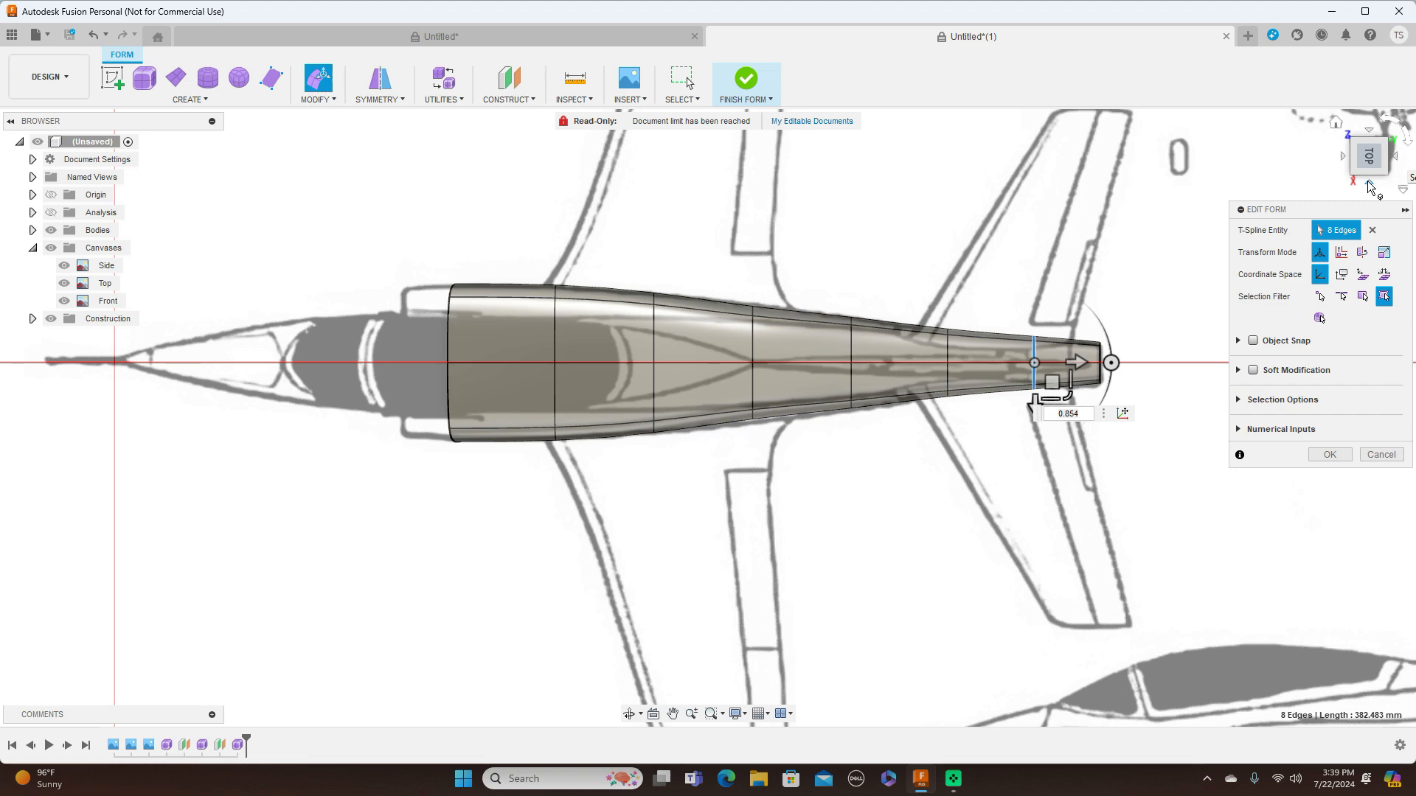
{"action": "left_click", "coordinate": [1369, 186]}
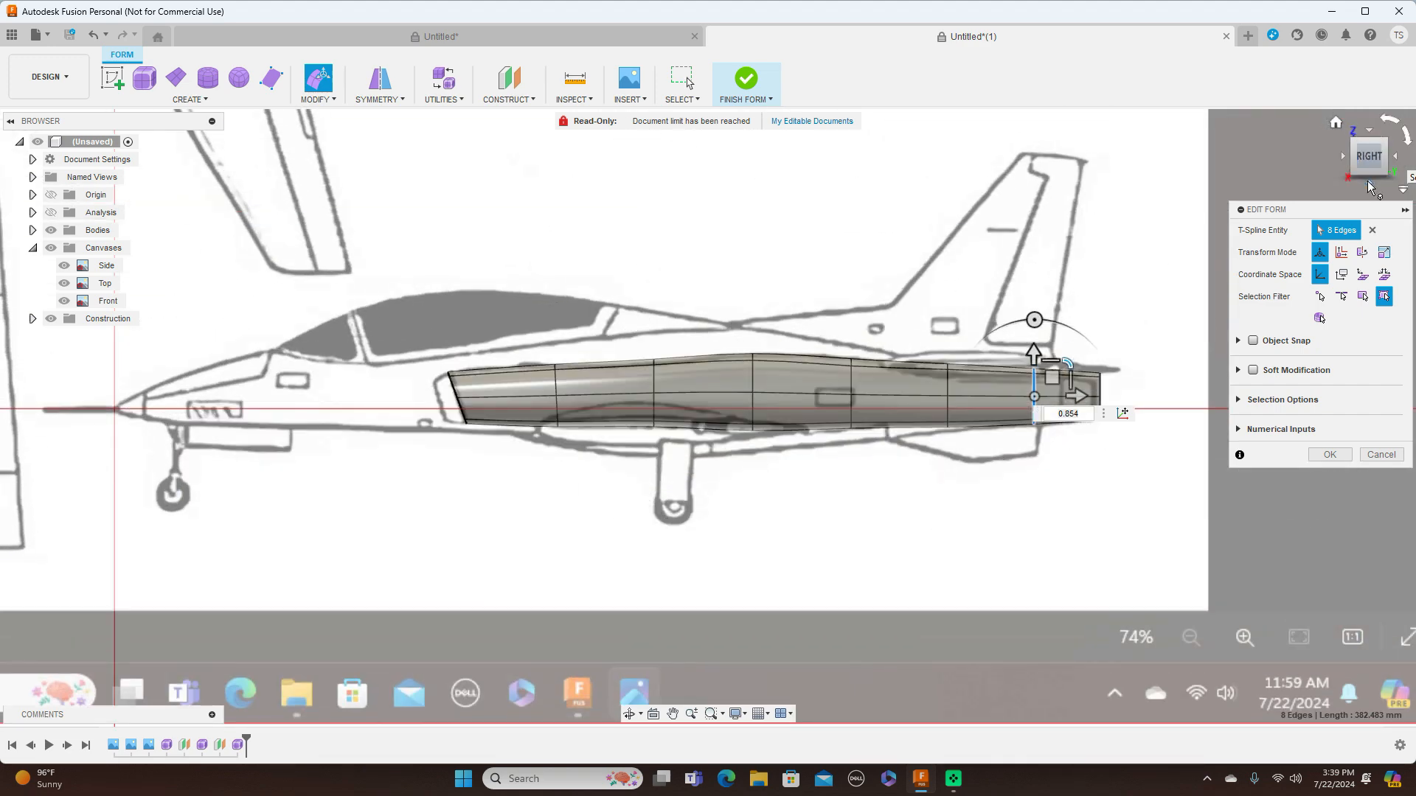
{"action": "scroll", "coordinate": [964, 357], "scroll_direction": "up", "scroll_amount": 3}
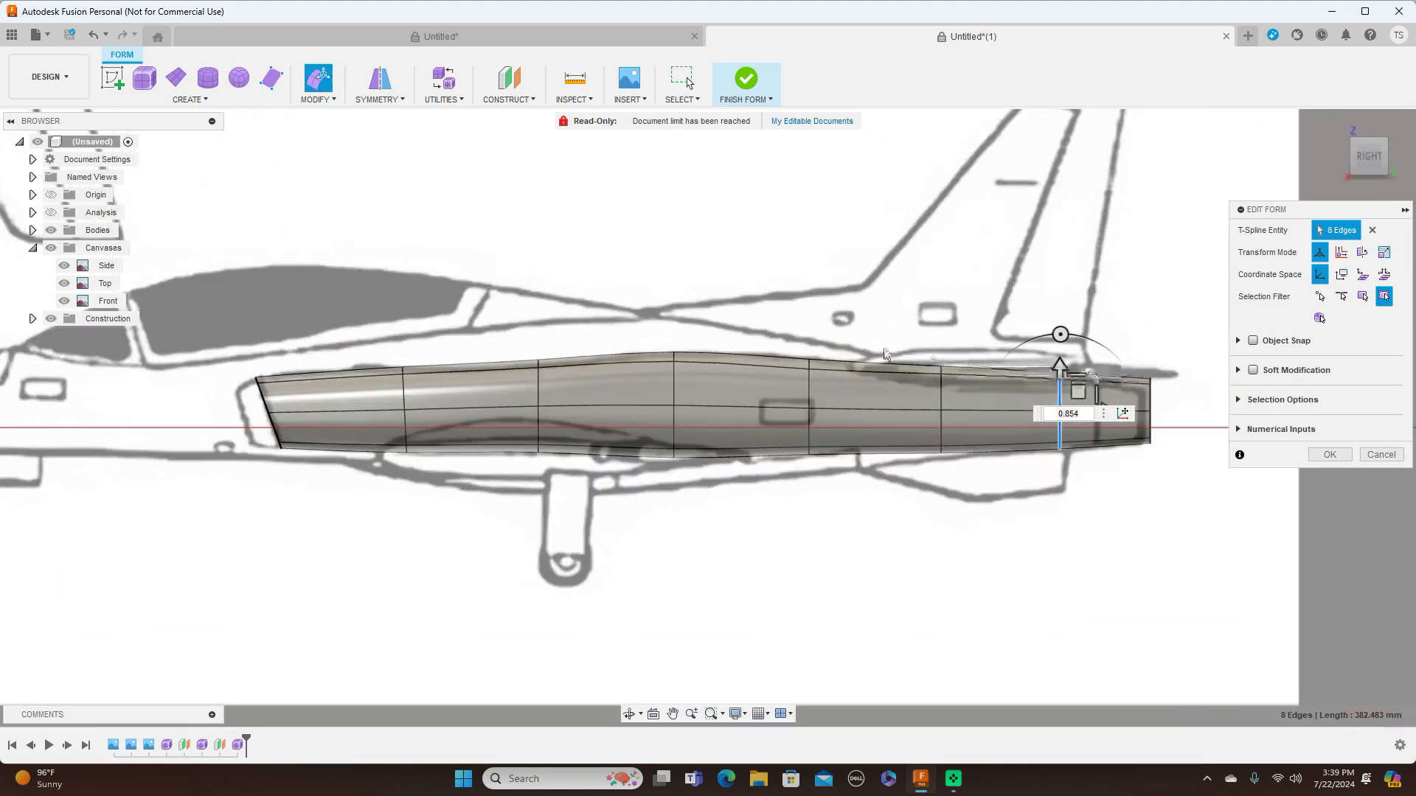
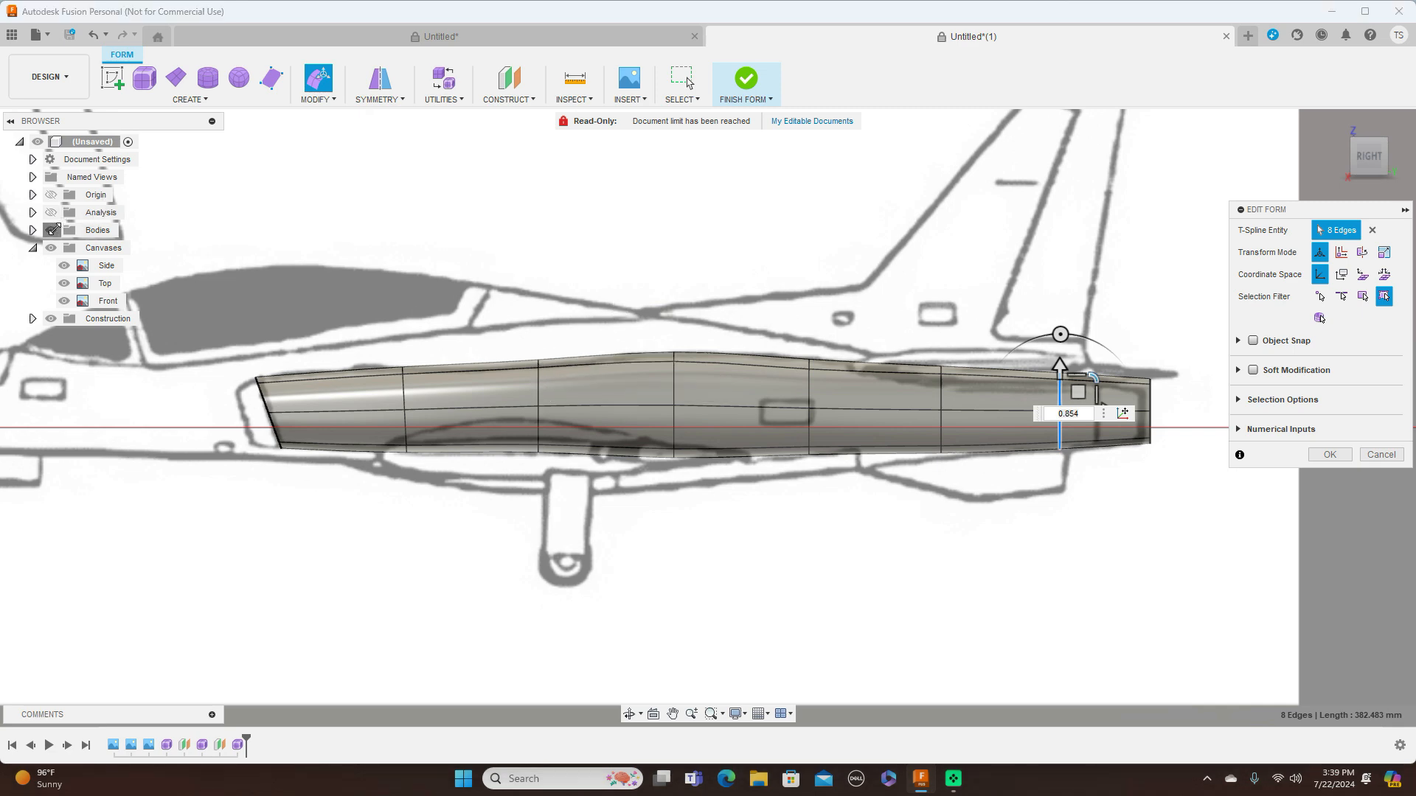
Compare the body with the side blueprint, reduce the height of the third edge loop slightly and move it down about 6.6 mm
{"action": "left_click", "coordinate": [53, 230]}
{"action": "left_click", "coordinate": [53, 229]}
{"action": "left_click", "coordinate": [53, 229]}
{"action": "left_click", "coordinate": [53, 230]}
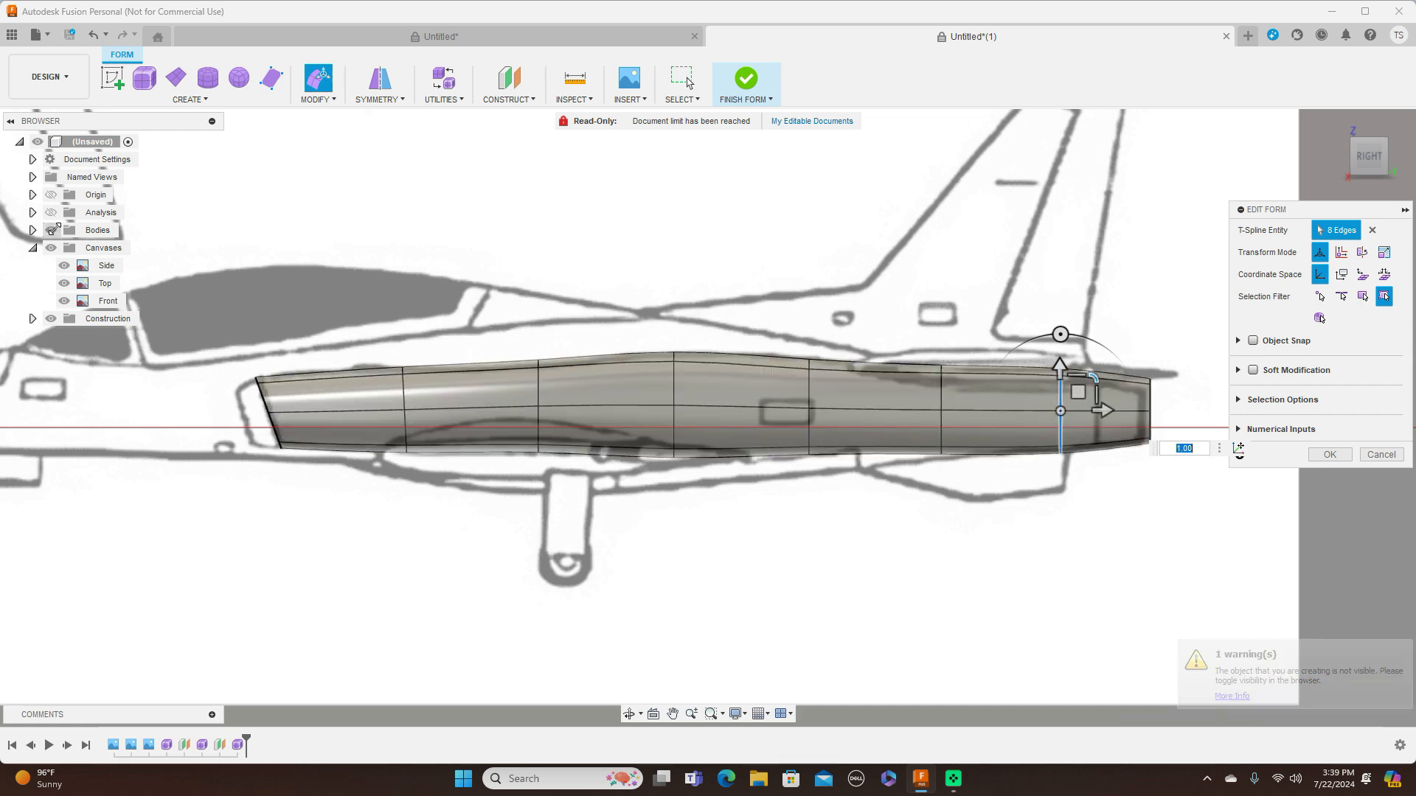
{"action": "double_click", "coordinate": [539, 394]}
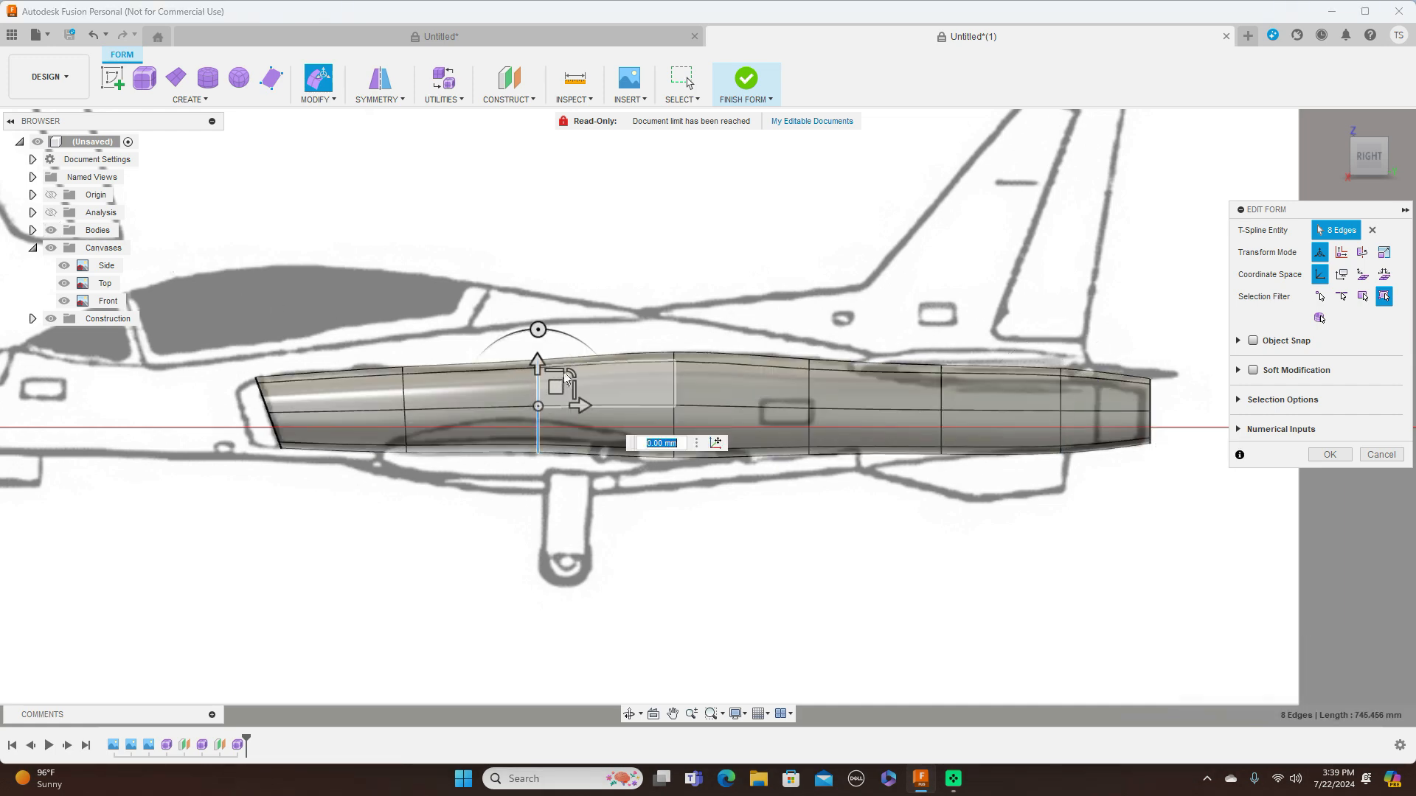
{"action": "left_click_drag", "start_coordinate": [569, 372], "coordinate": [559, 388]}
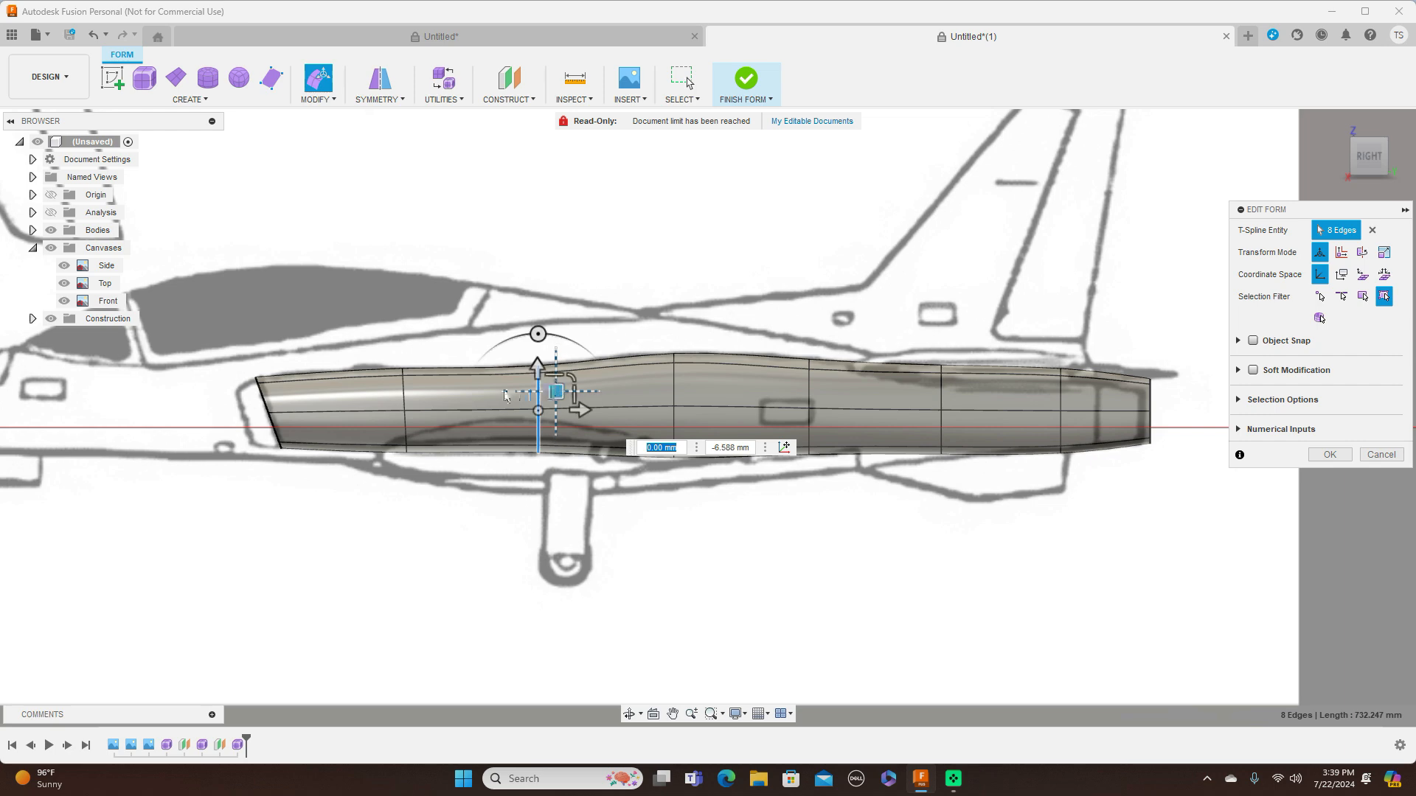
Lower the bottom vertex of the second edge loop by about 3.6 mm to follow the blueprint's underside
{"action": "scroll", "coordinate": [426, 399], "scroll_direction": "up", "scroll_amount": 2}
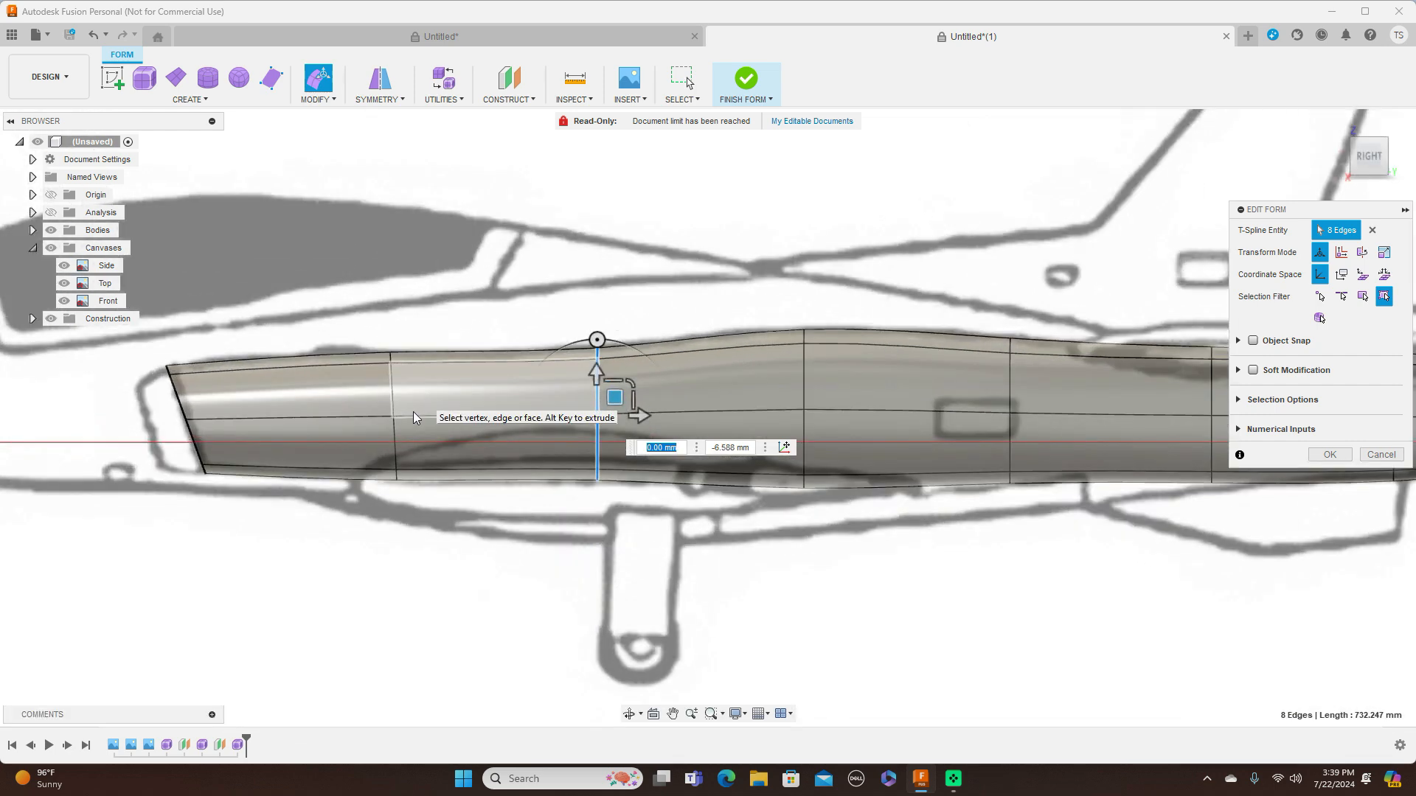
{"action": "left_click", "coordinate": [397, 485]}
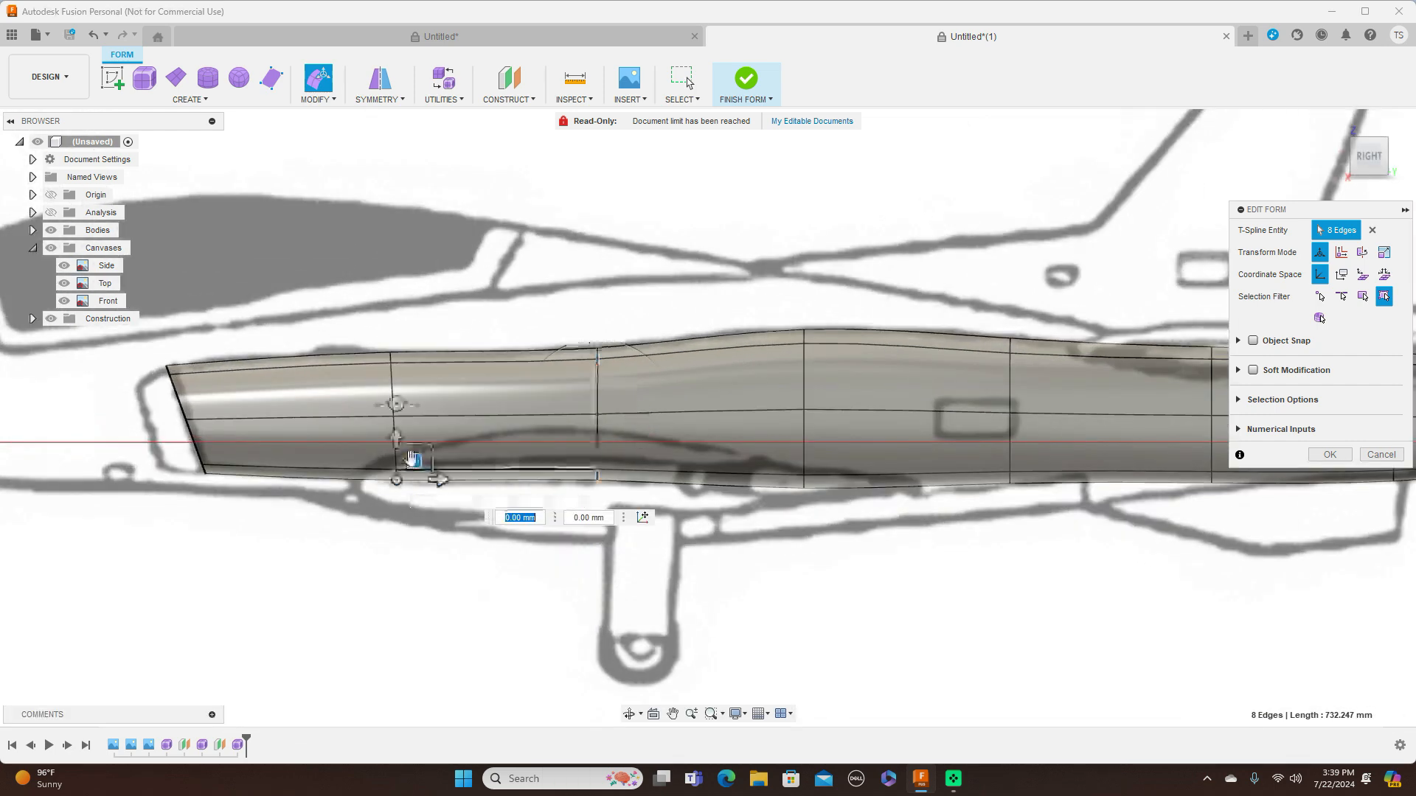
{"action": "scroll", "coordinate": [584, 489], "scroll_direction": "down", "scroll_amount": 5}
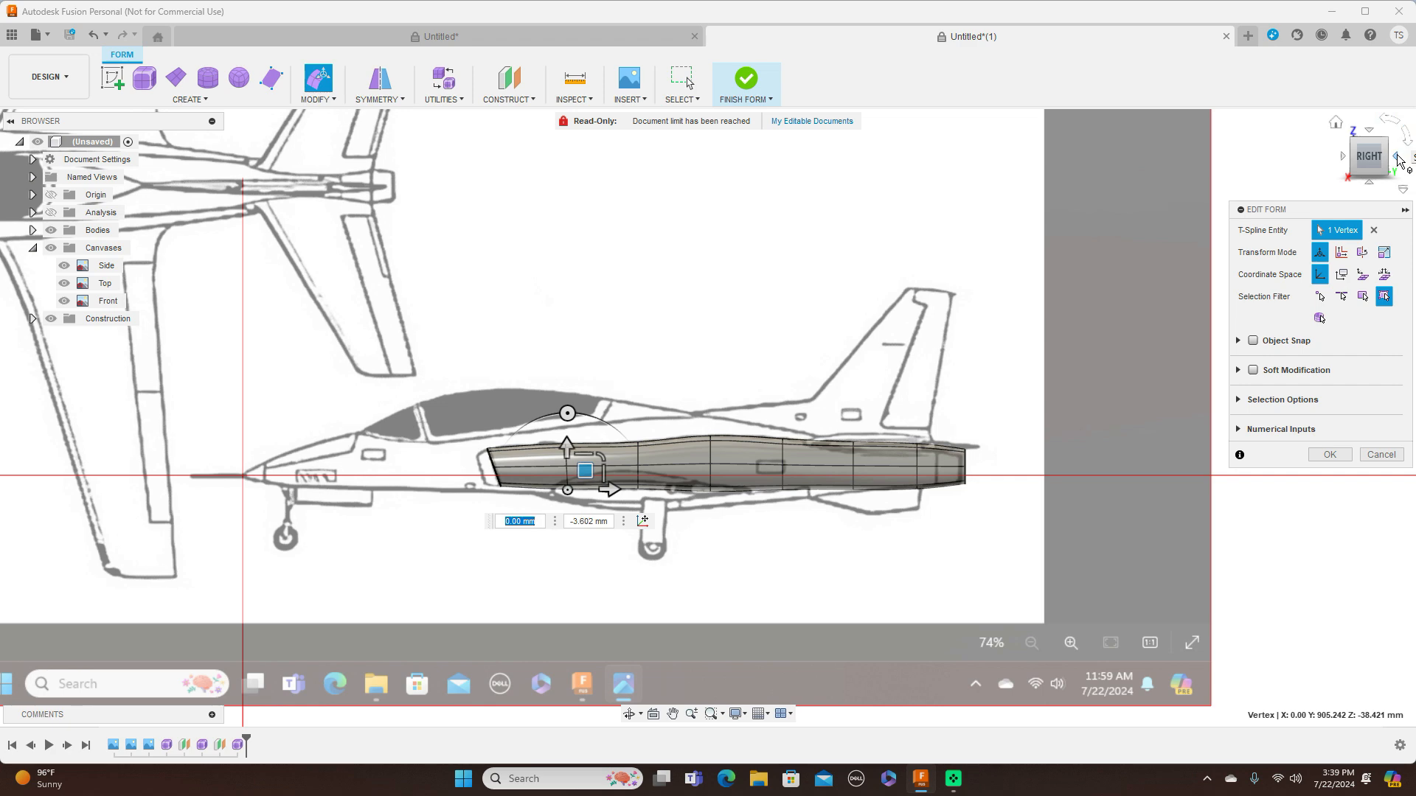
In the back view, move one lower corner vertex of the rear opening about 2.6 mm inward and 3.2 mm upward
{"action": "left_click", "coordinate": [1399, 160]}
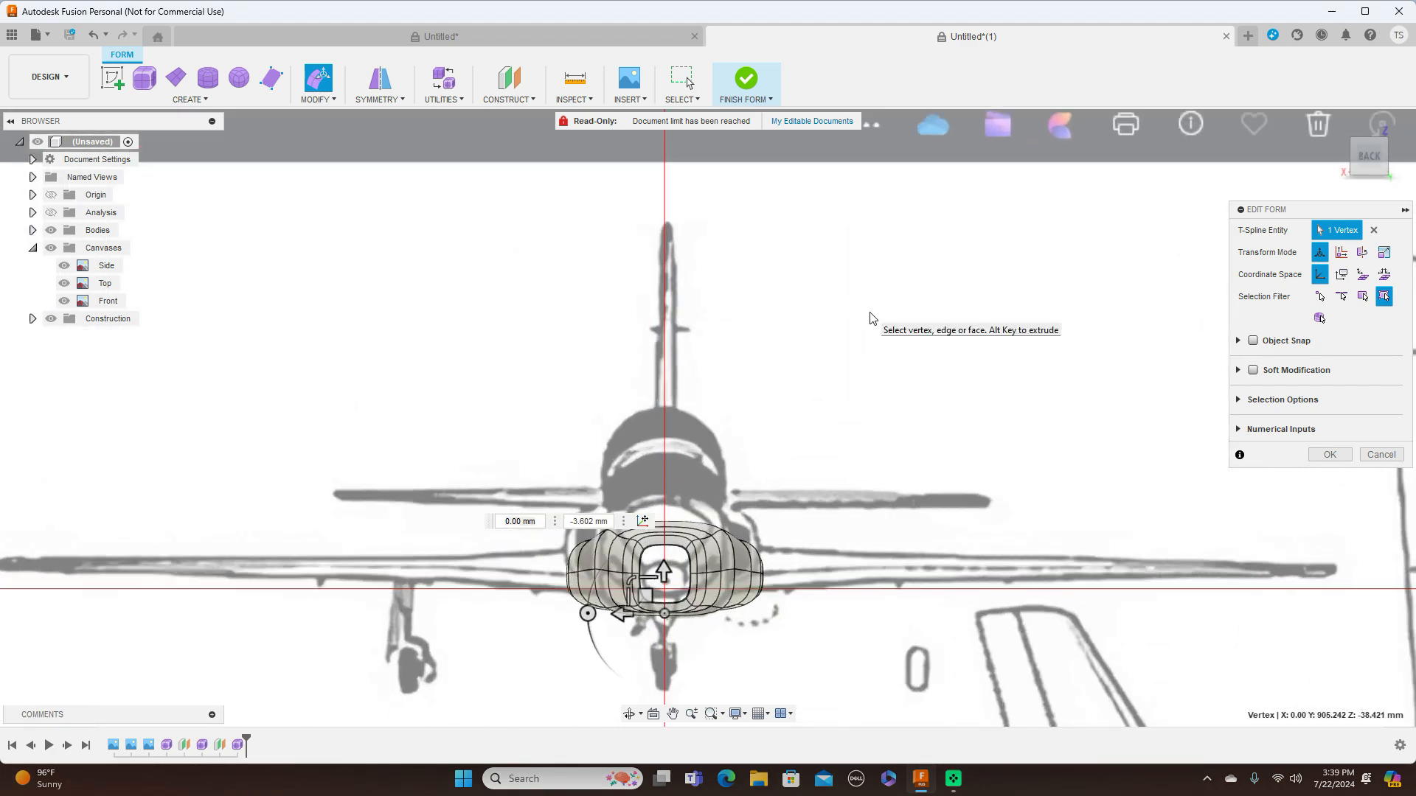
{"action": "scroll", "coordinate": [876, 214], "scroll_direction": "up", "scroll_amount": 3}
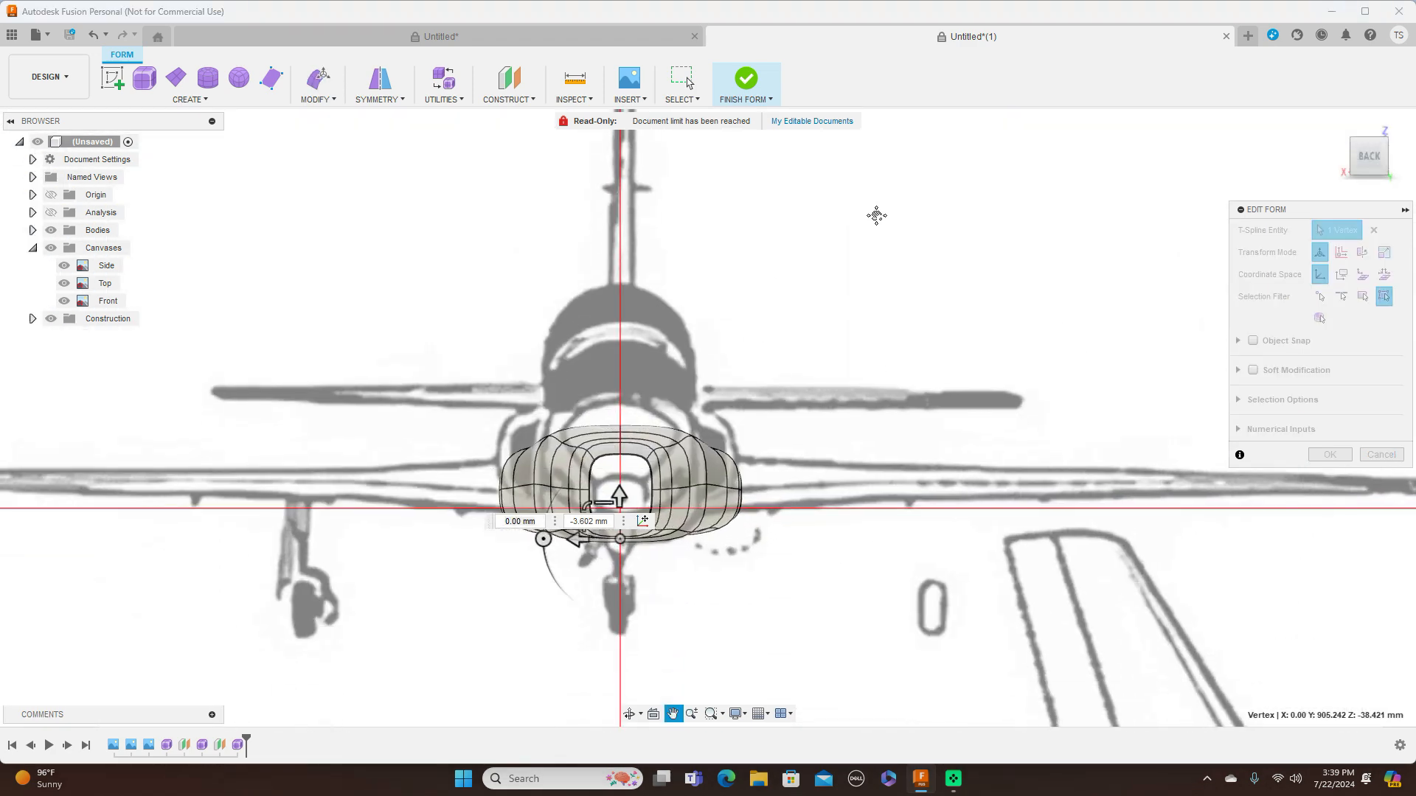
{"action": "scroll", "coordinate": [880, 226], "scroll_direction": "up", "scroll_amount": 1}
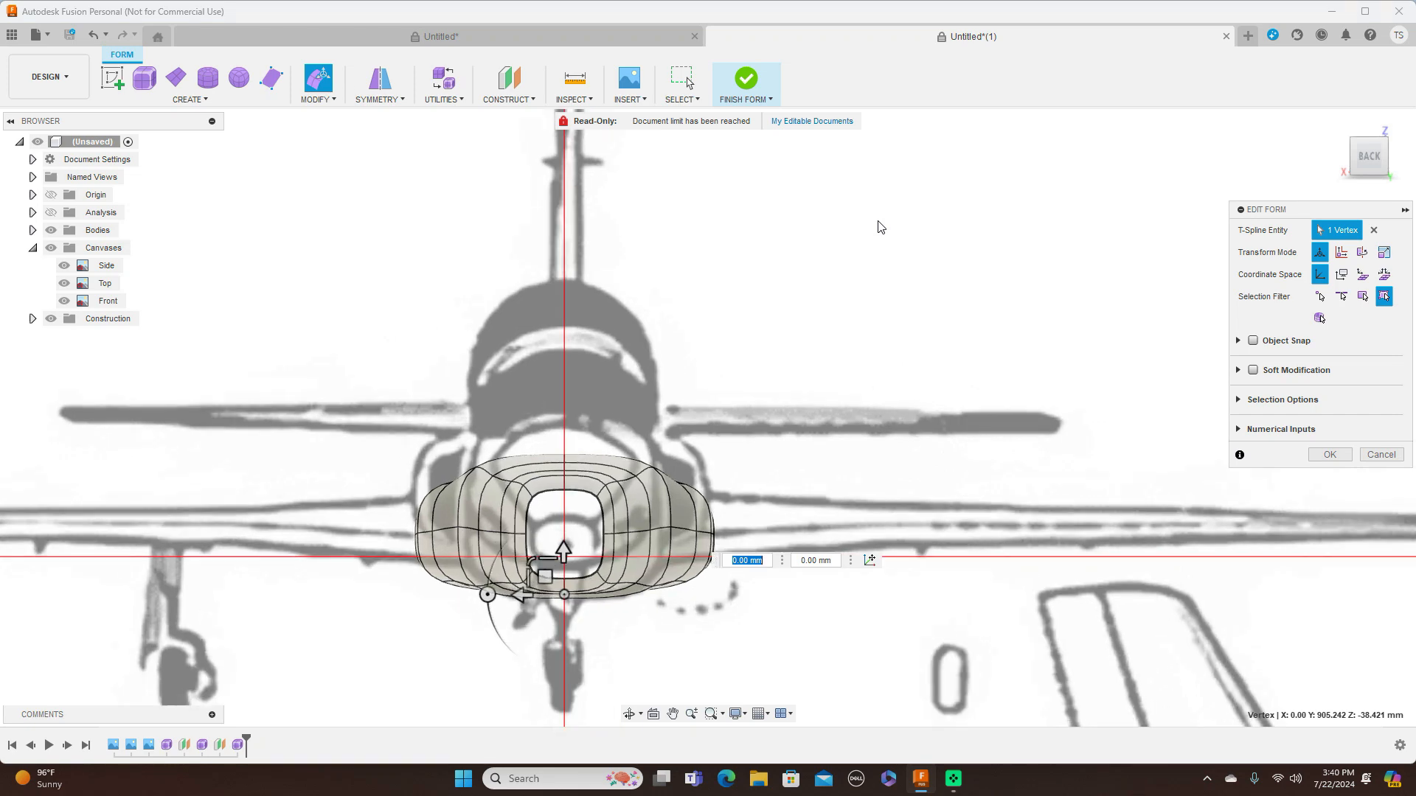
{"action": "scroll", "coordinate": [847, 248], "scroll_direction": "up", "scroll_amount": 2}
{"action": "middle_click_drag", "start_coordinate": [825, 344], "coordinate": [908, 197]}
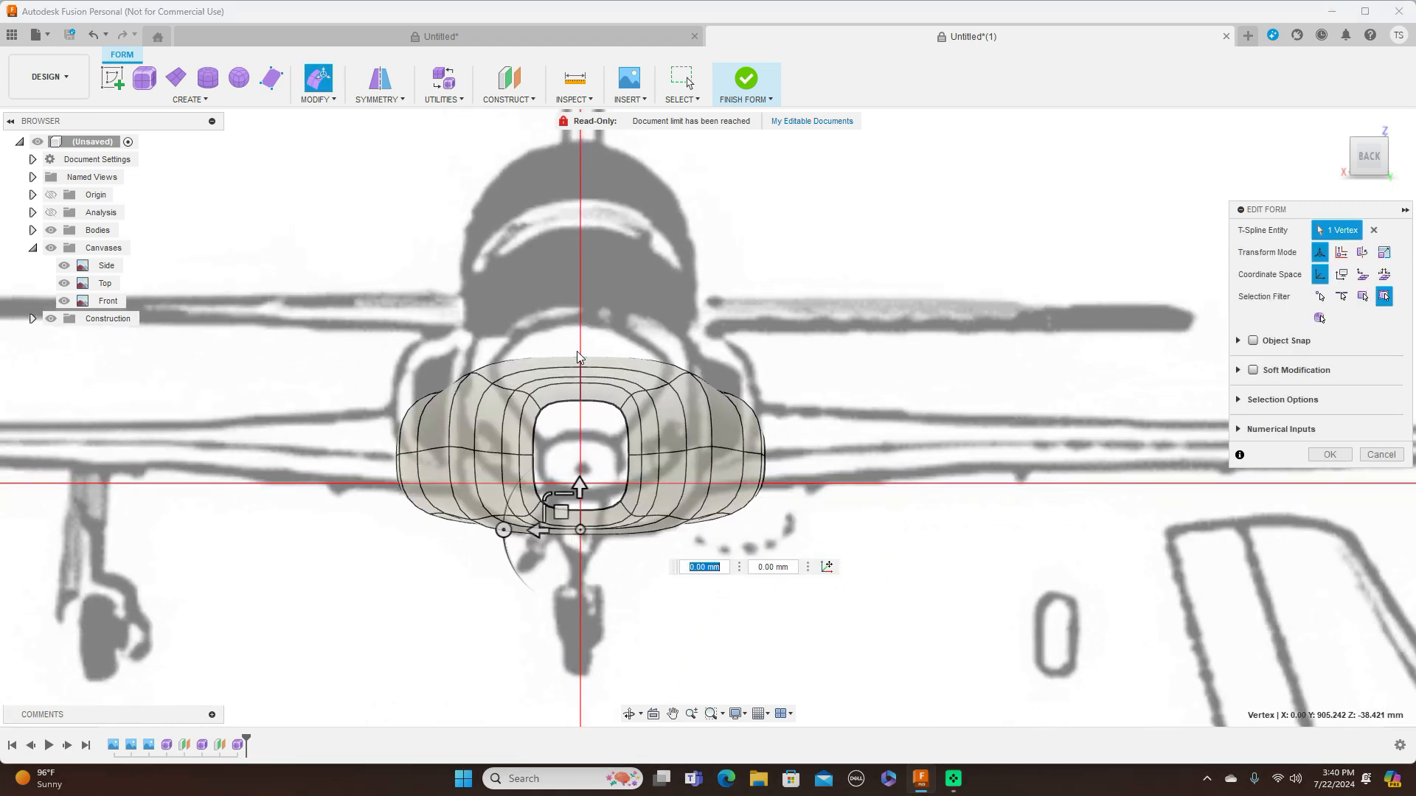
{"action": "left_click", "coordinate": [542, 412]}
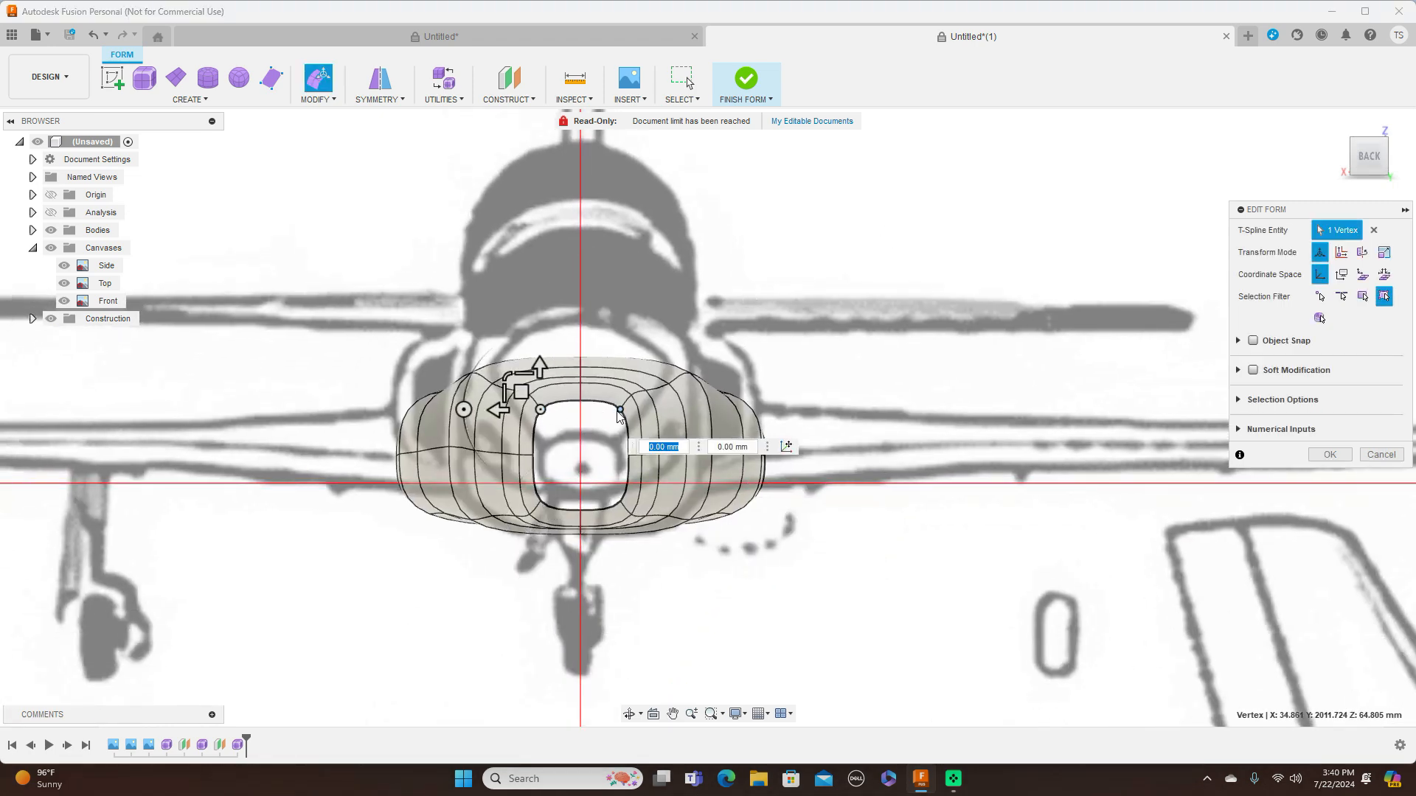
{"action": "left_click", "coordinate": [620, 414]}
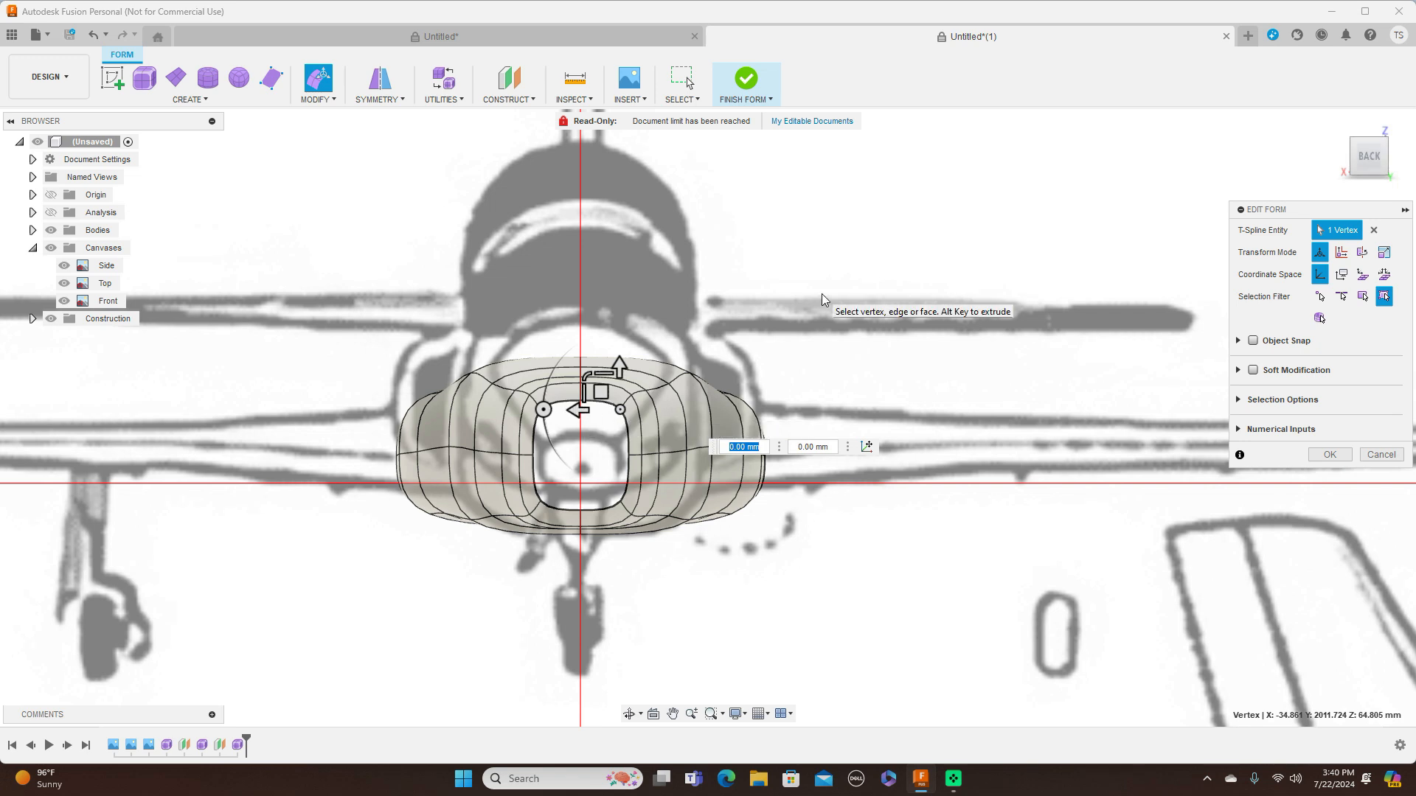
{"action": "left_click", "coordinate": [620, 504]}
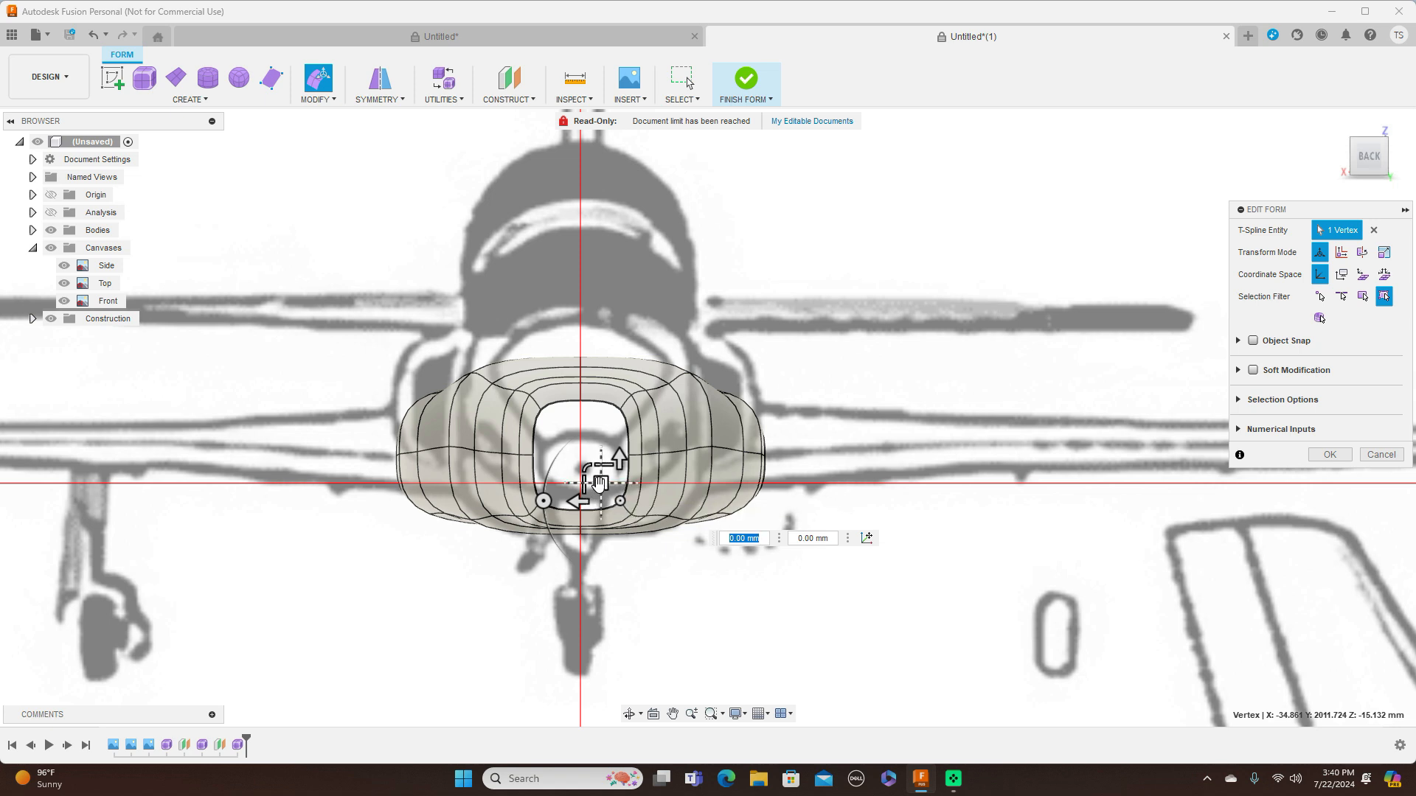
{"action": "left_click_drag", "start_coordinate": [599, 484], "coordinate": [597, 481]}
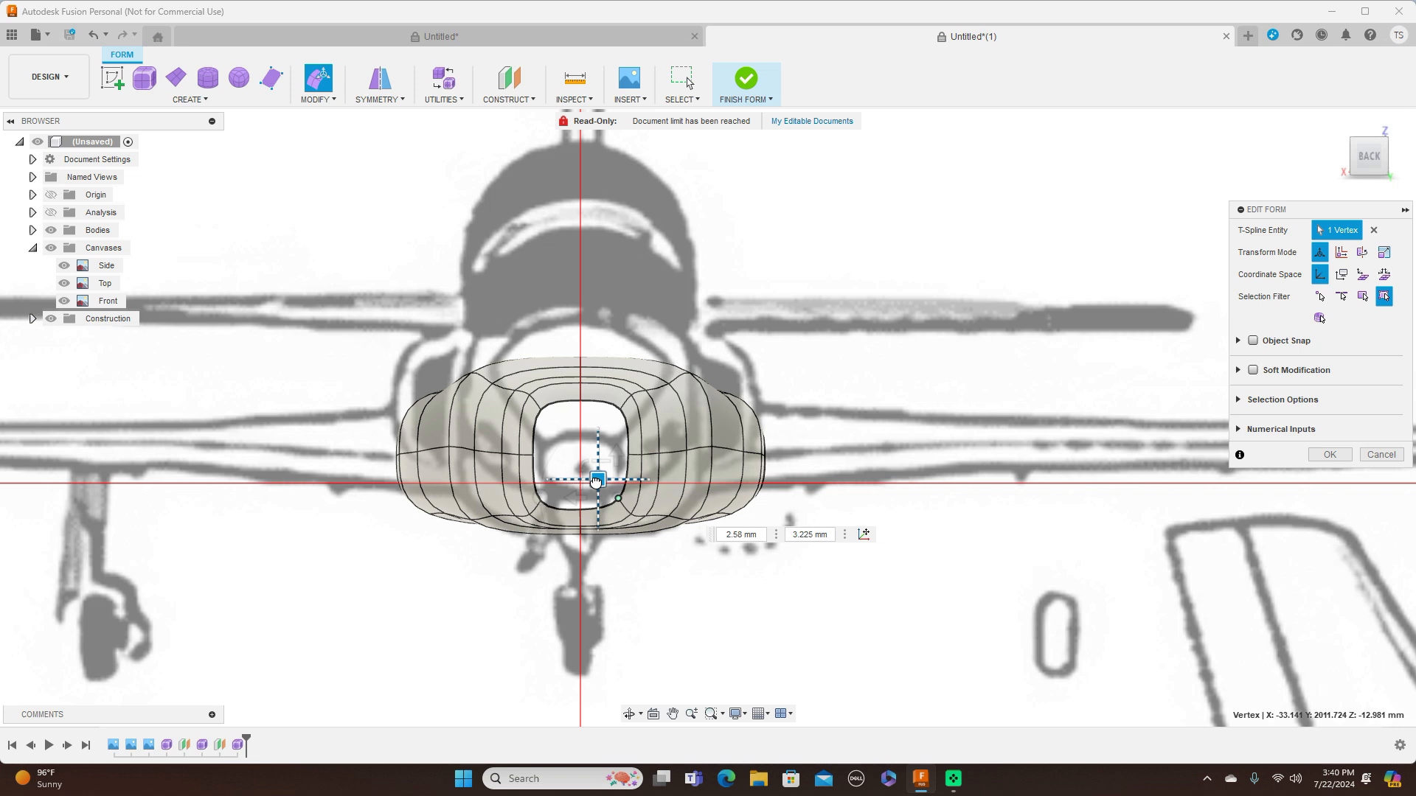
Scale the four corner vertices of the rear opening together to 0.66 to round the exhaust outline
{"action": "key", "text": "Tab"}
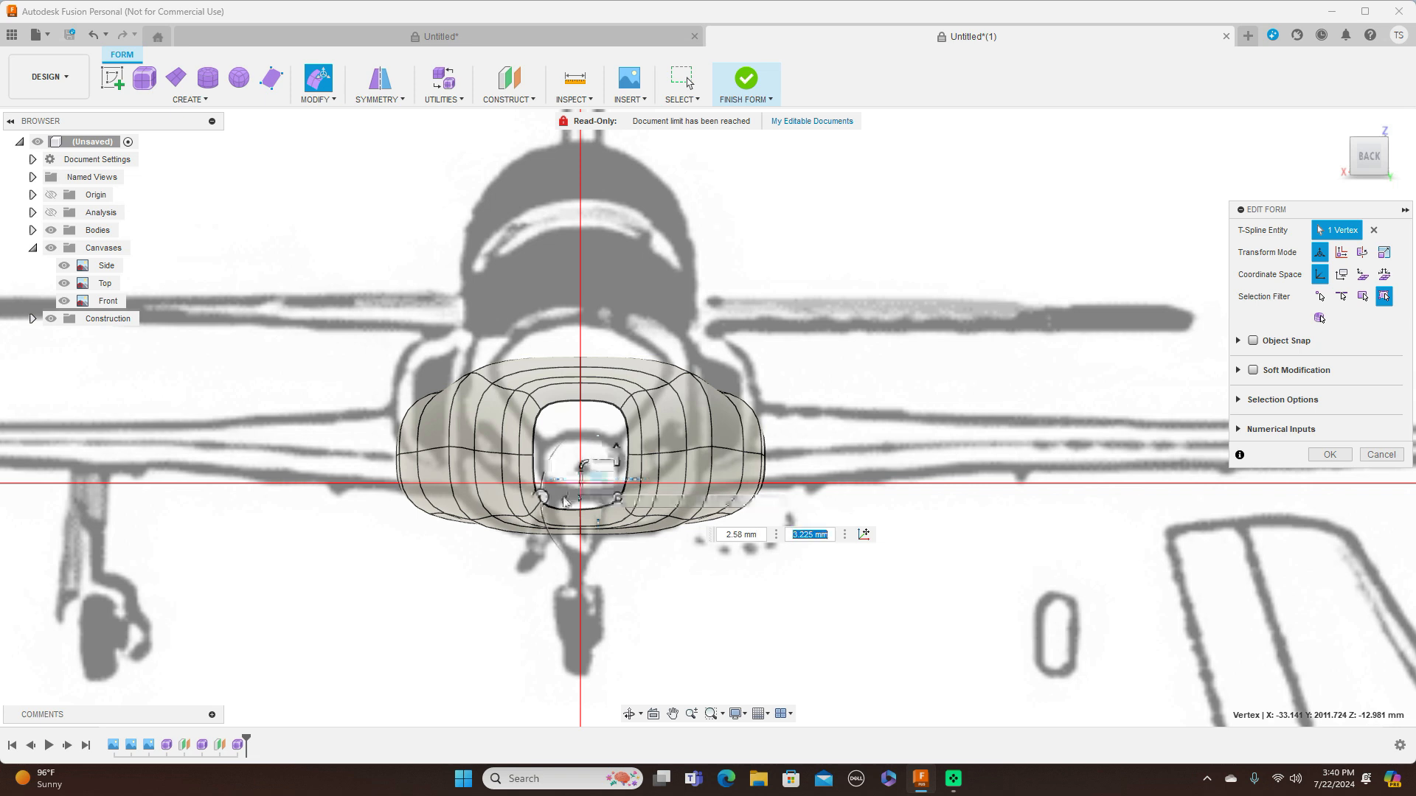
{"action": "left_click", "coordinate": [540, 409], "text": "shift"}
{"action": "left_click", "coordinate": [621, 409], "text": "shift"}
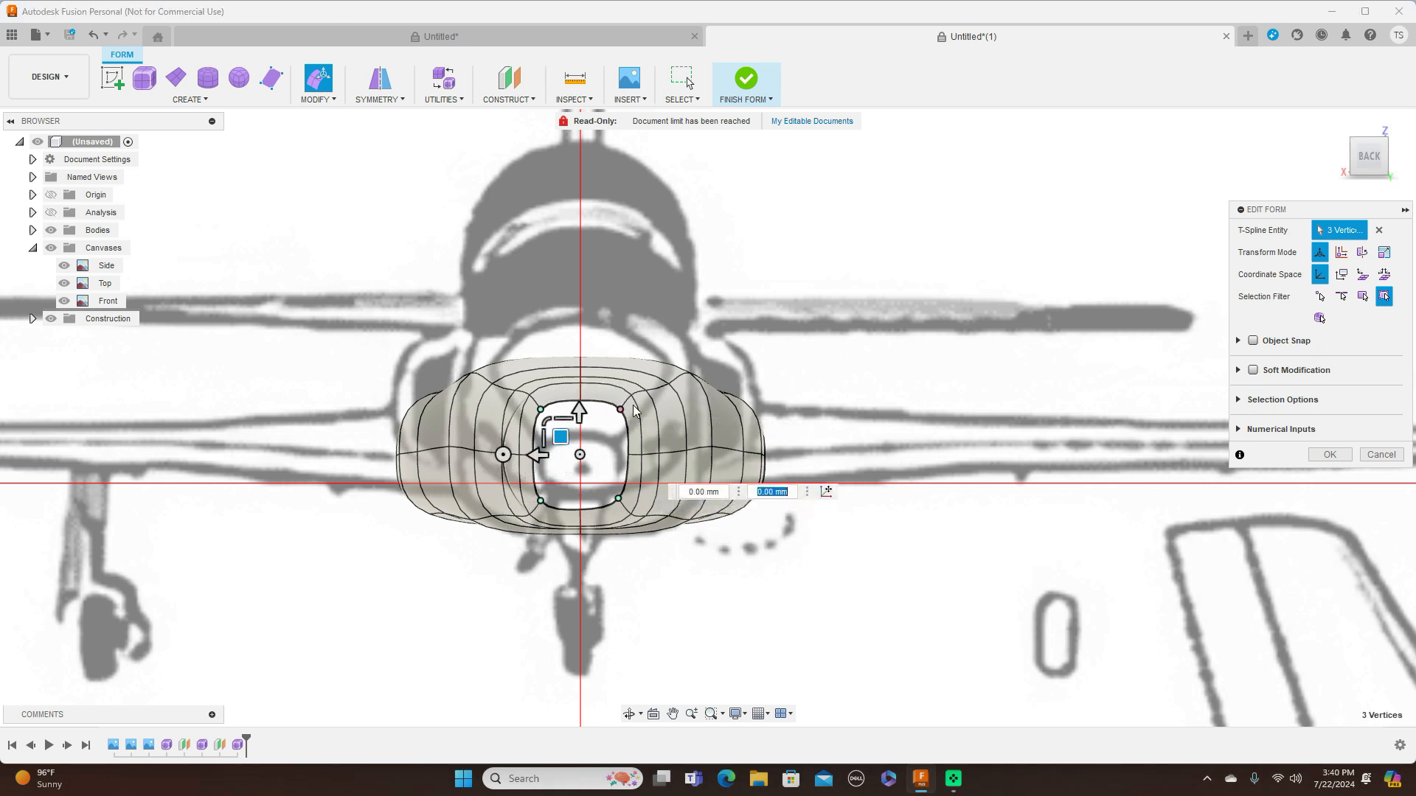
{"action": "left_click_drag", "start_coordinate": [545, 420], "coordinate": [563, 429]}
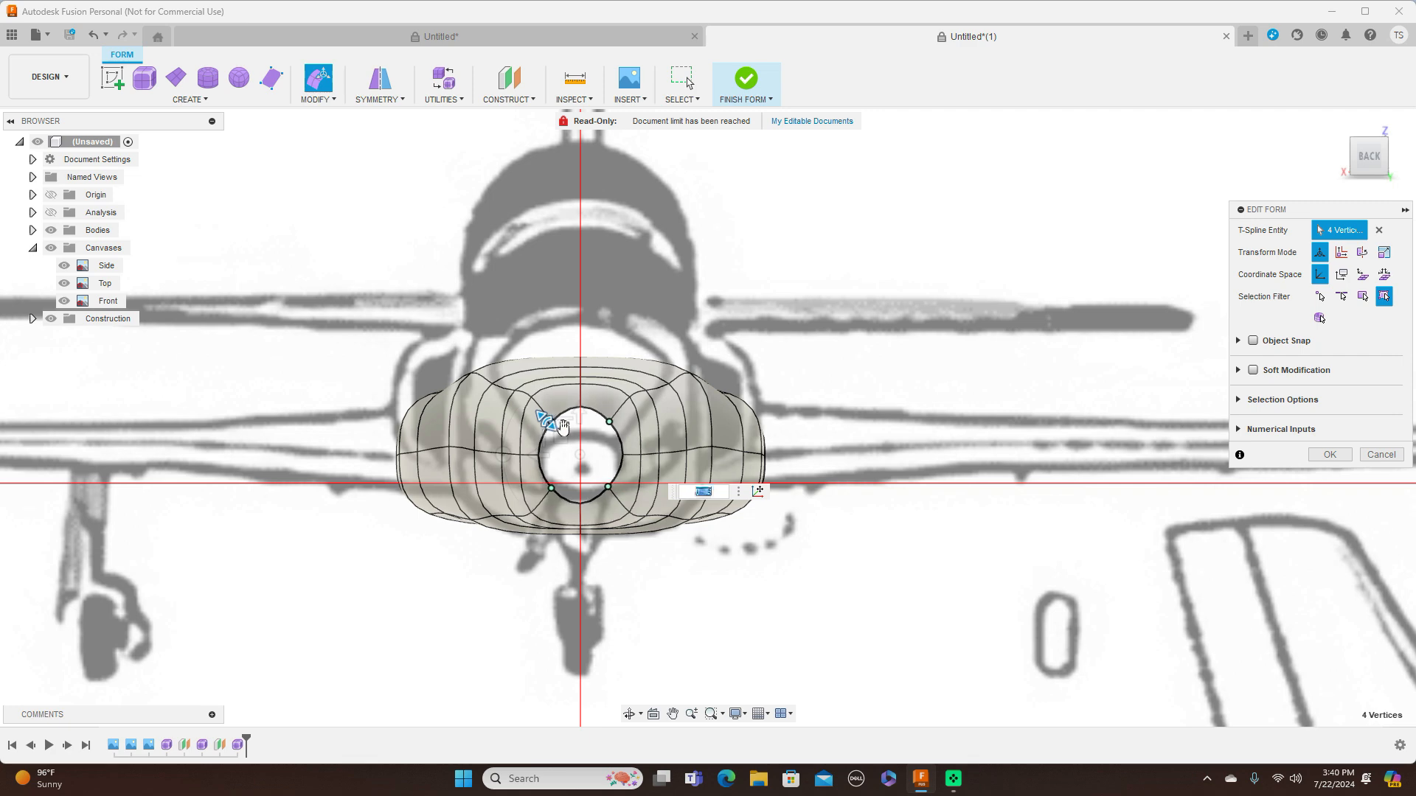
Scale the top and bottom vertices of the rear opening to 0.83 to make it more circular
{"action": "scroll", "coordinate": [590, 416], "scroll_direction": "up", "scroll_amount": 3}
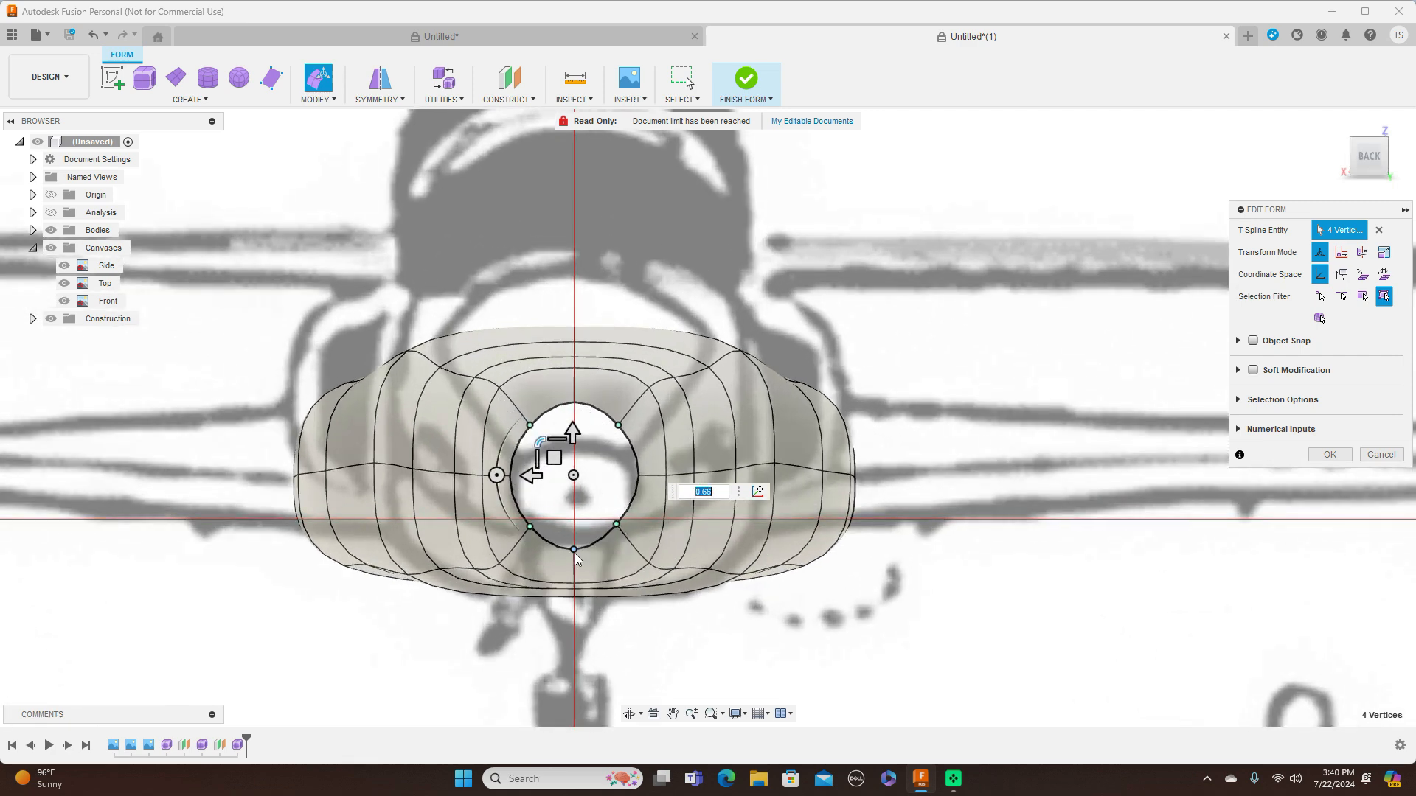
{"action": "left_click", "coordinate": [574, 550]}
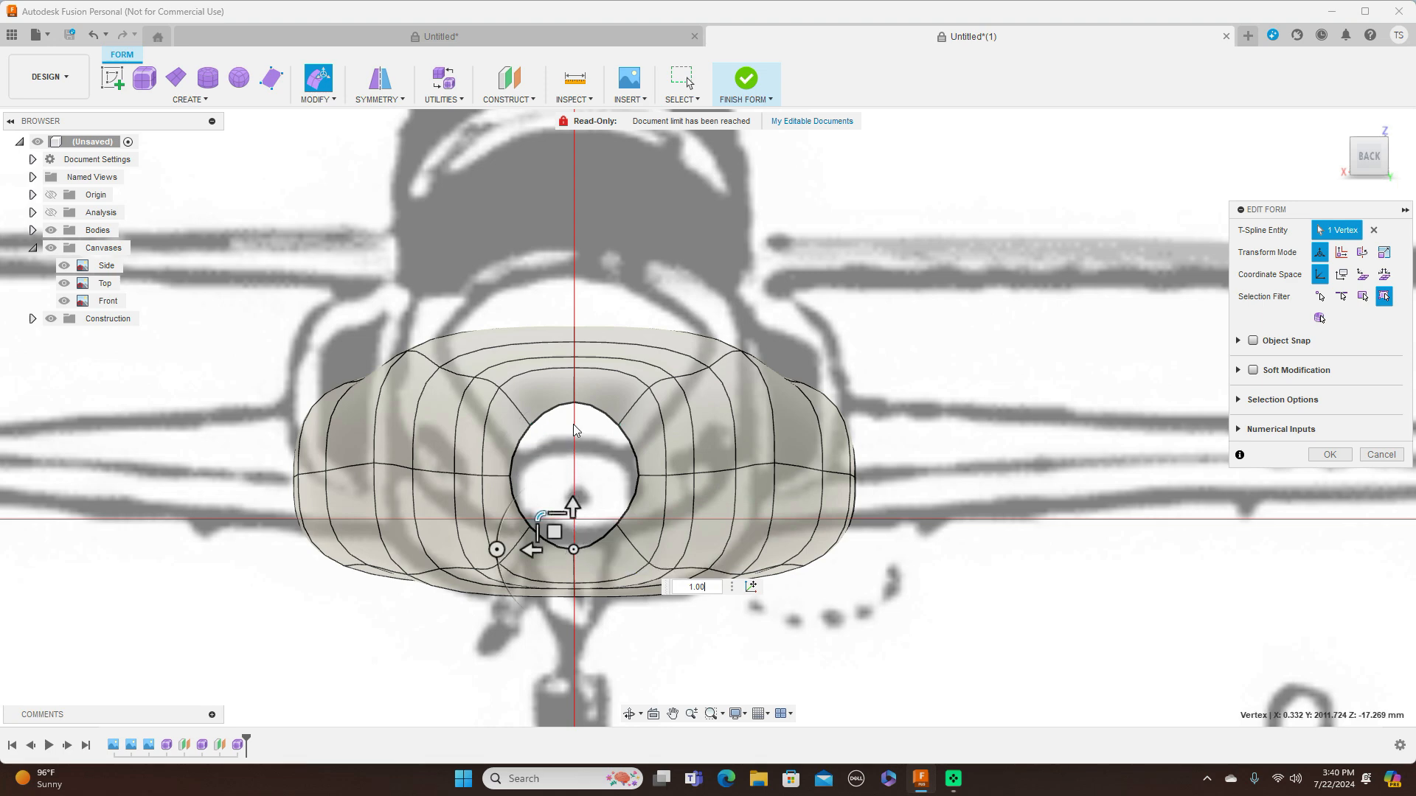
{"action": "left_click", "coordinate": [574, 405], "text": "shift"}
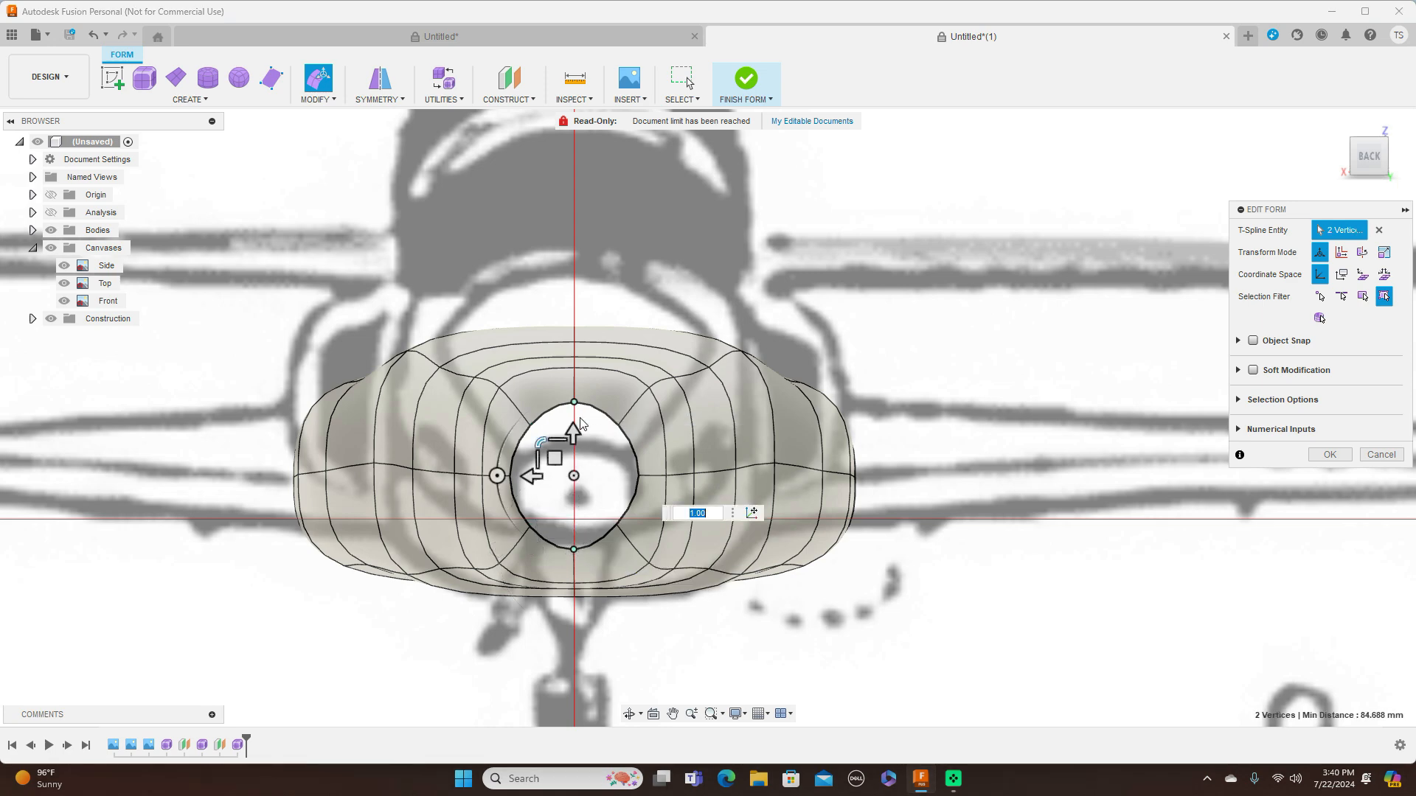
{"action": "left_click_drag", "start_coordinate": [543, 446], "coordinate": [544, 447]}
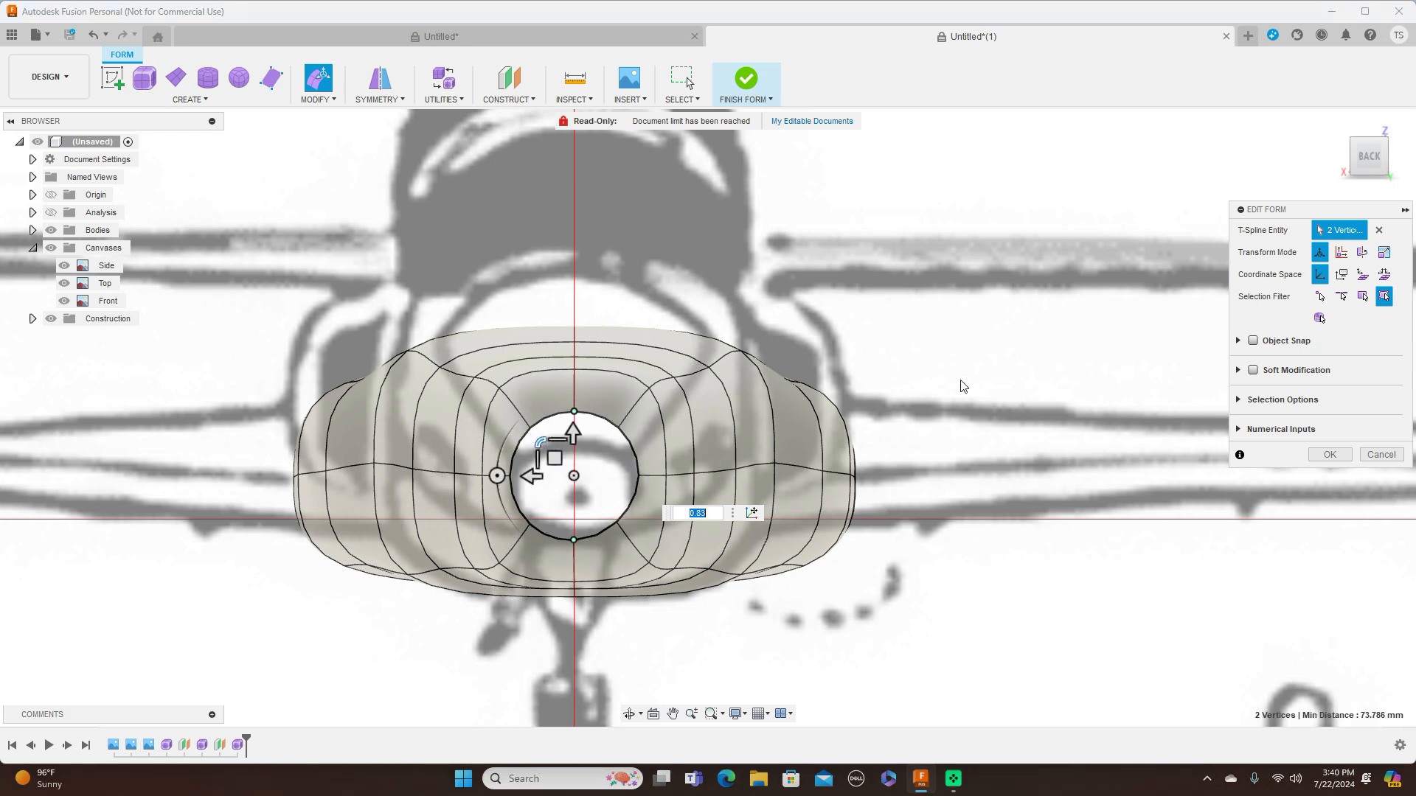
In the side view, scale the height of the seventh edge loop to 0.904 and accept the form edits
{"action": "left_click", "coordinate": [1346, 157]}
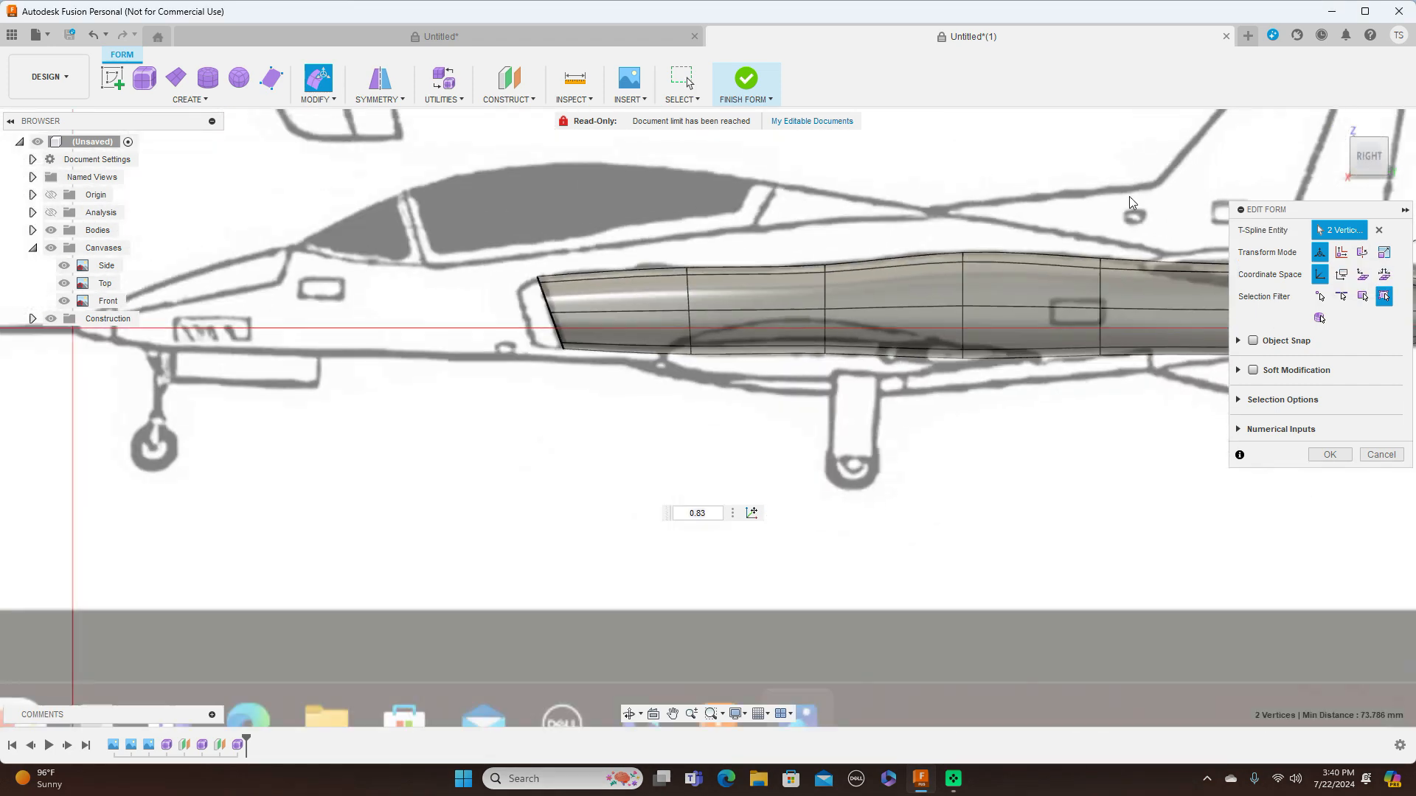
{"action": "middle_click_drag", "start_coordinate": [1176, 430], "coordinate": [842, 478]}
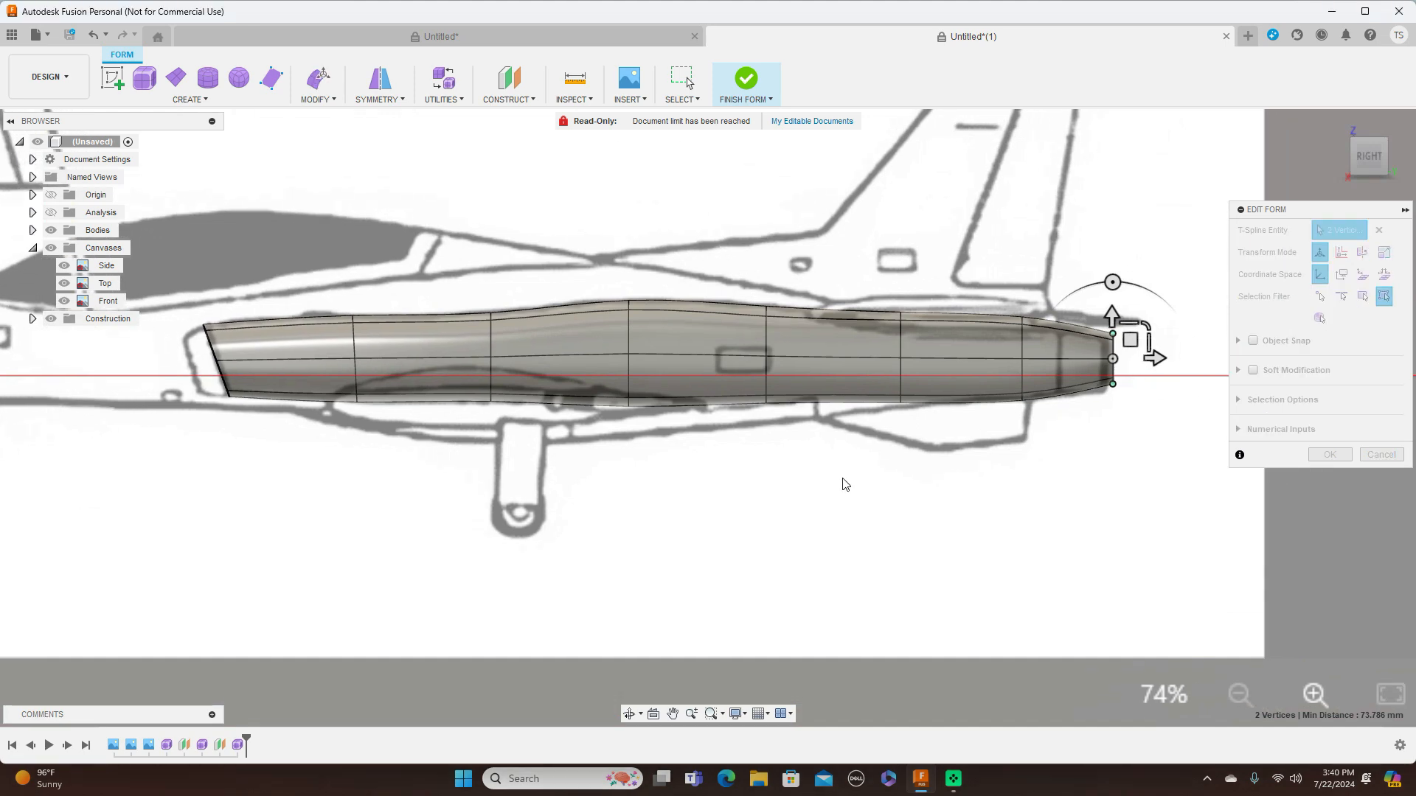
{"action": "scroll", "coordinate": [892, 489], "scroll_direction": "up", "scroll_amount": 2}
{"action": "middle_click_drag", "start_coordinate": [1065, 496], "coordinate": [977, 511]}
{"action": "scroll", "coordinate": [977, 511], "scroll_direction": "up", "scroll_amount": 1}
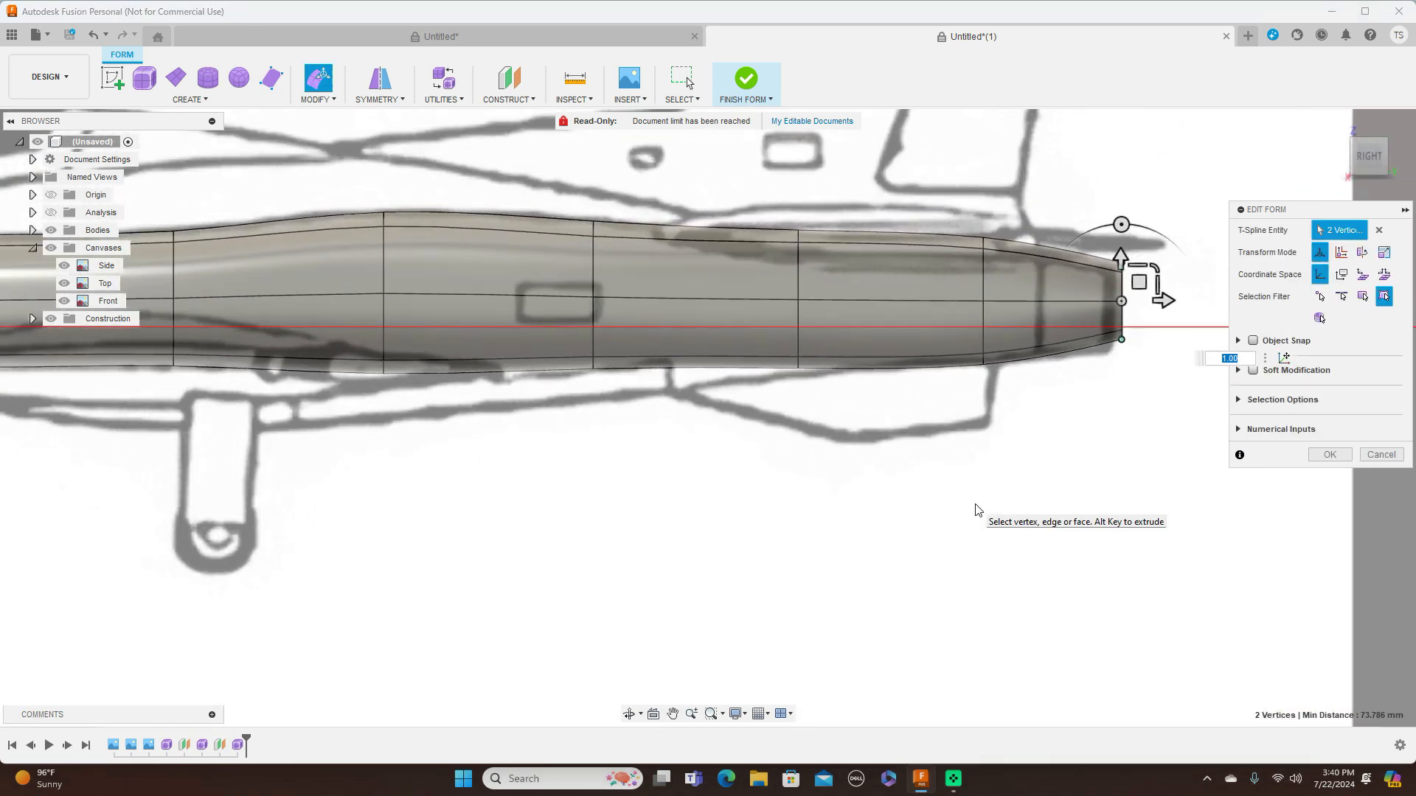
{"action": "double_click", "coordinate": [984, 279]}
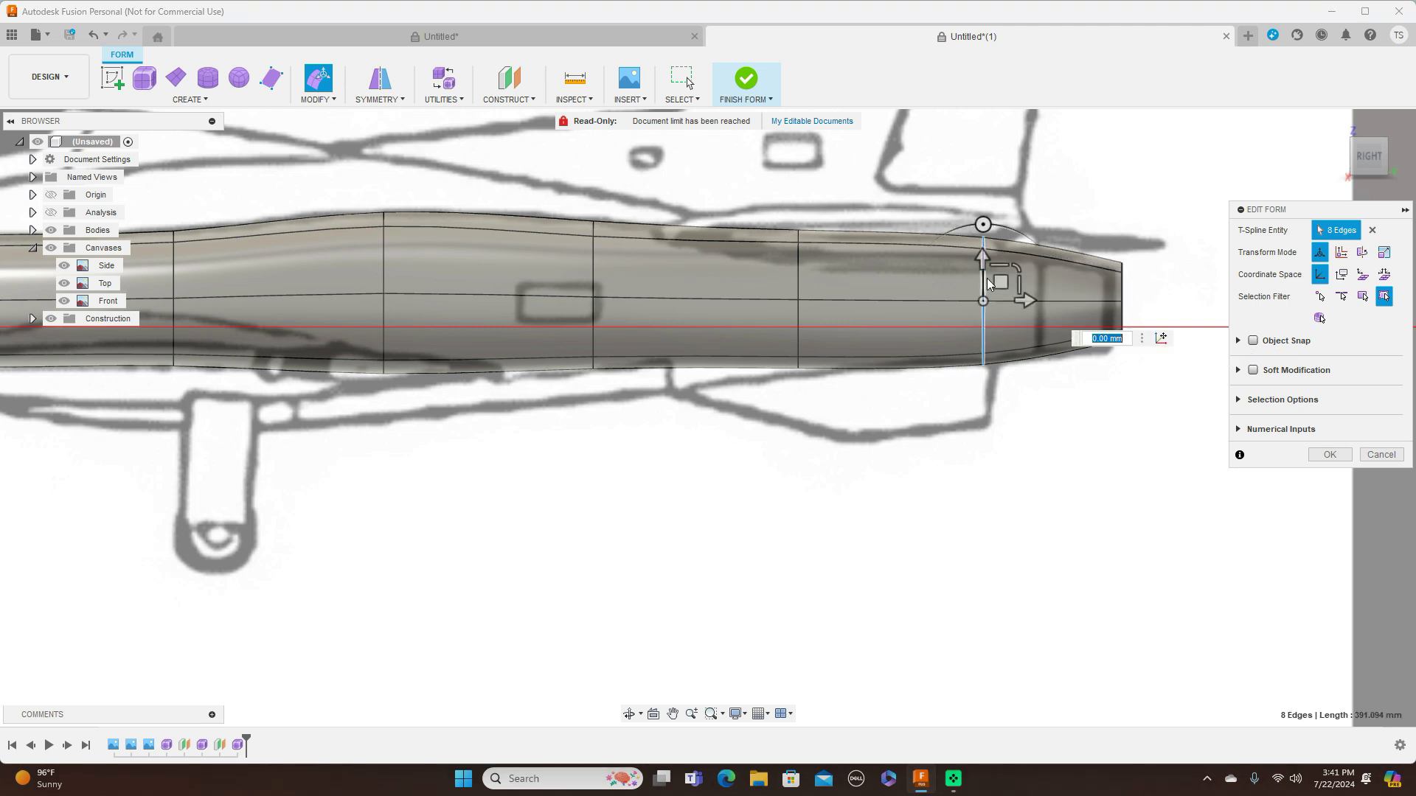
{"action": "left_click_drag", "start_coordinate": [1017, 267], "coordinate": [1011, 270]}
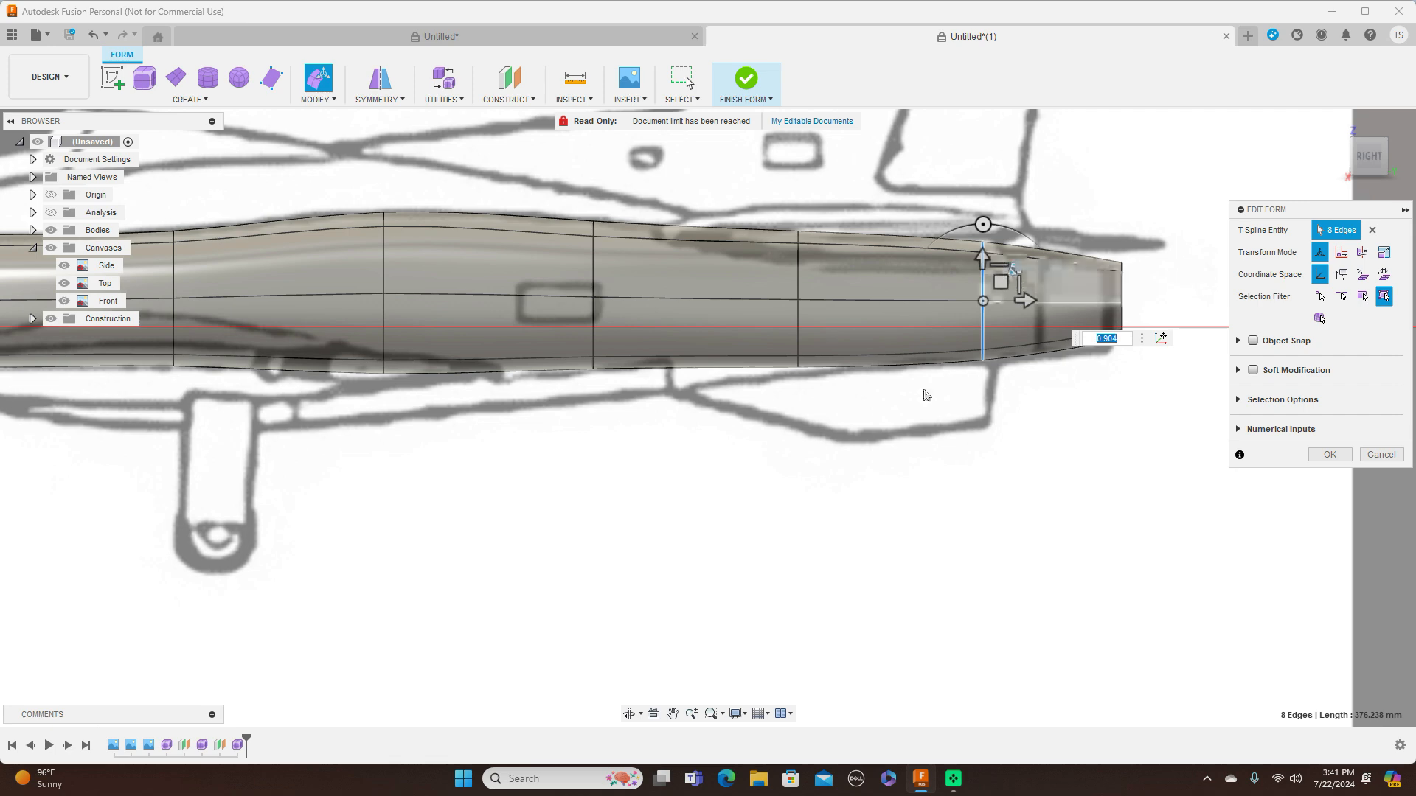
{"action": "scroll", "coordinate": [926, 401], "scroll_direction": "down", "scroll_amount": 3}
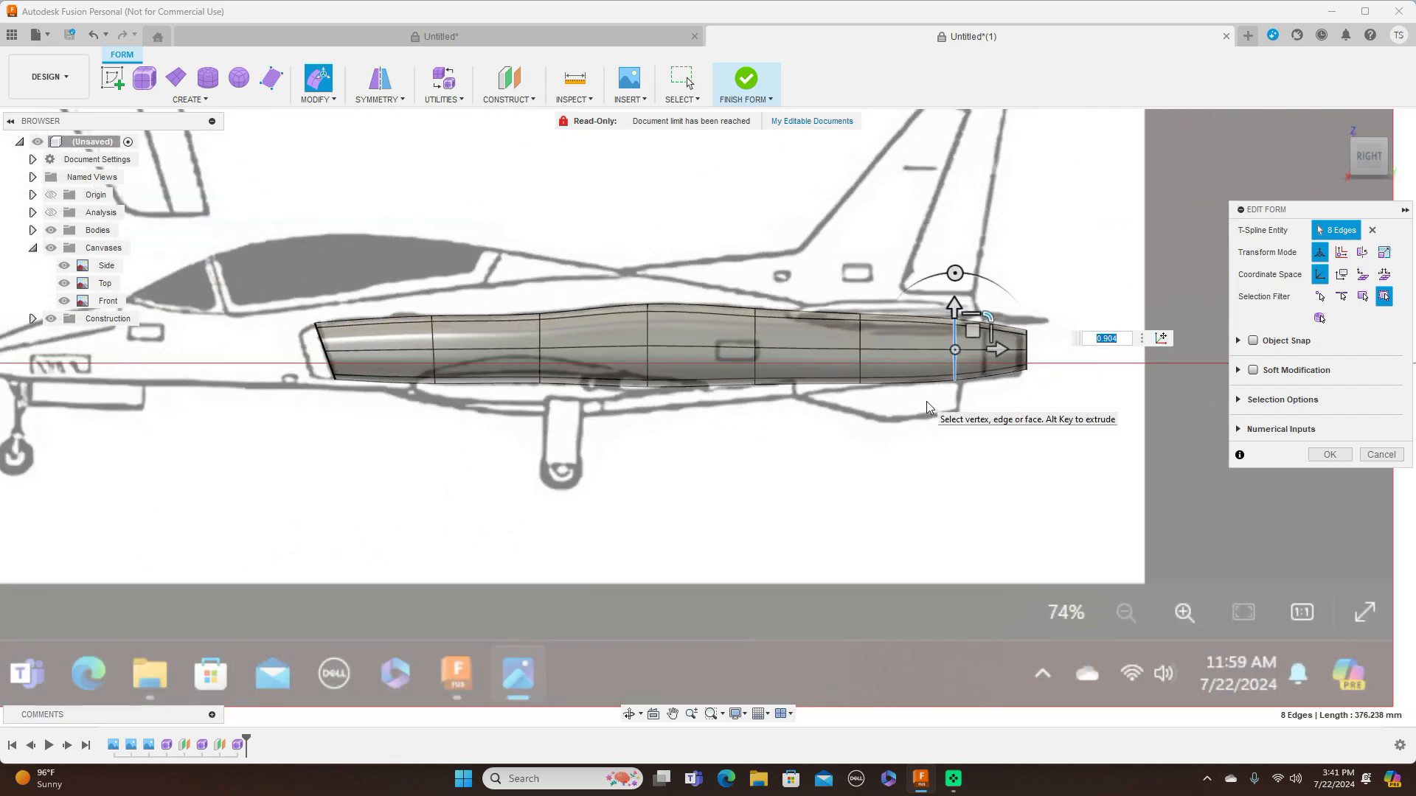
{"action": "scroll", "coordinate": [926, 401], "scroll_direction": "down", "scroll_amount": 1}
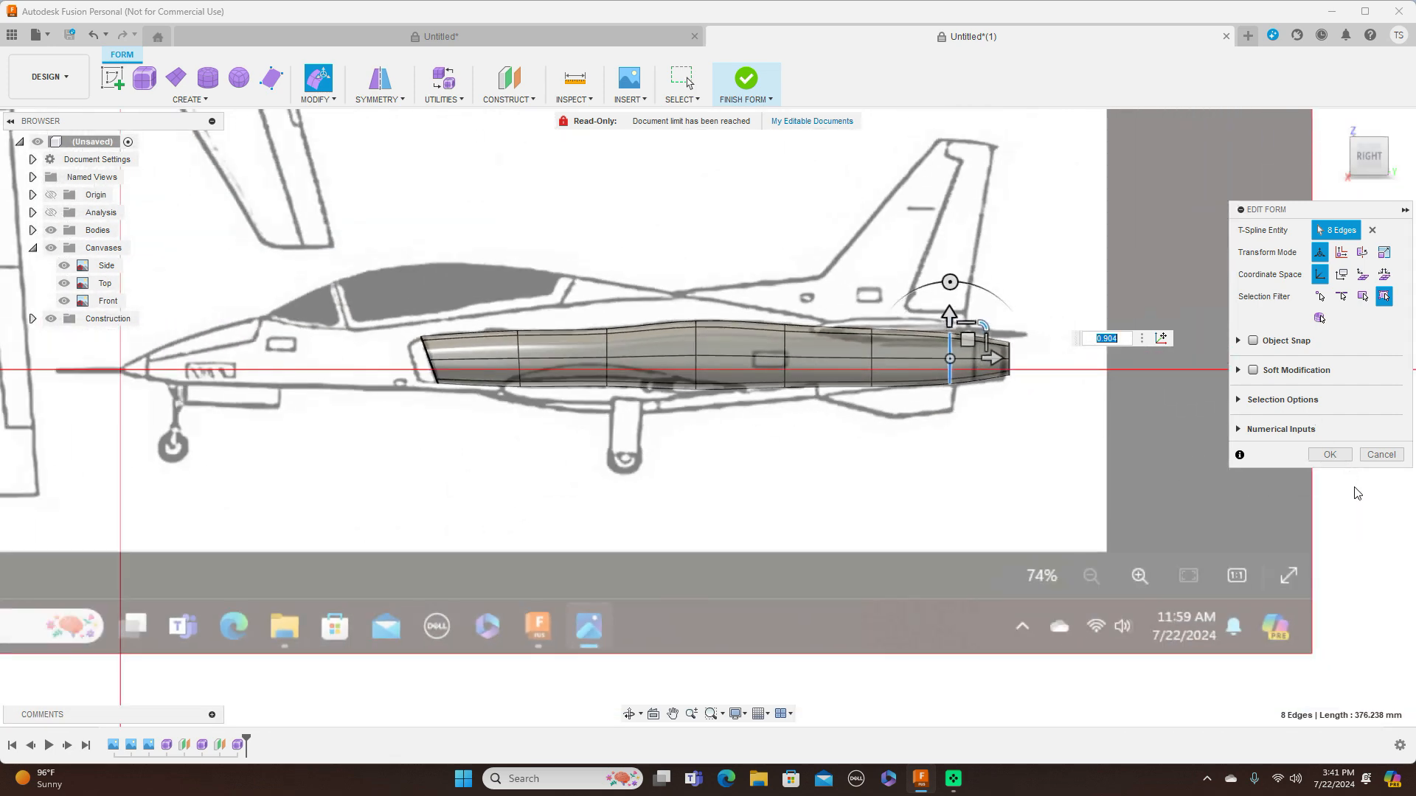
{"action": "left_click", "coordinate": [1352, 459]}
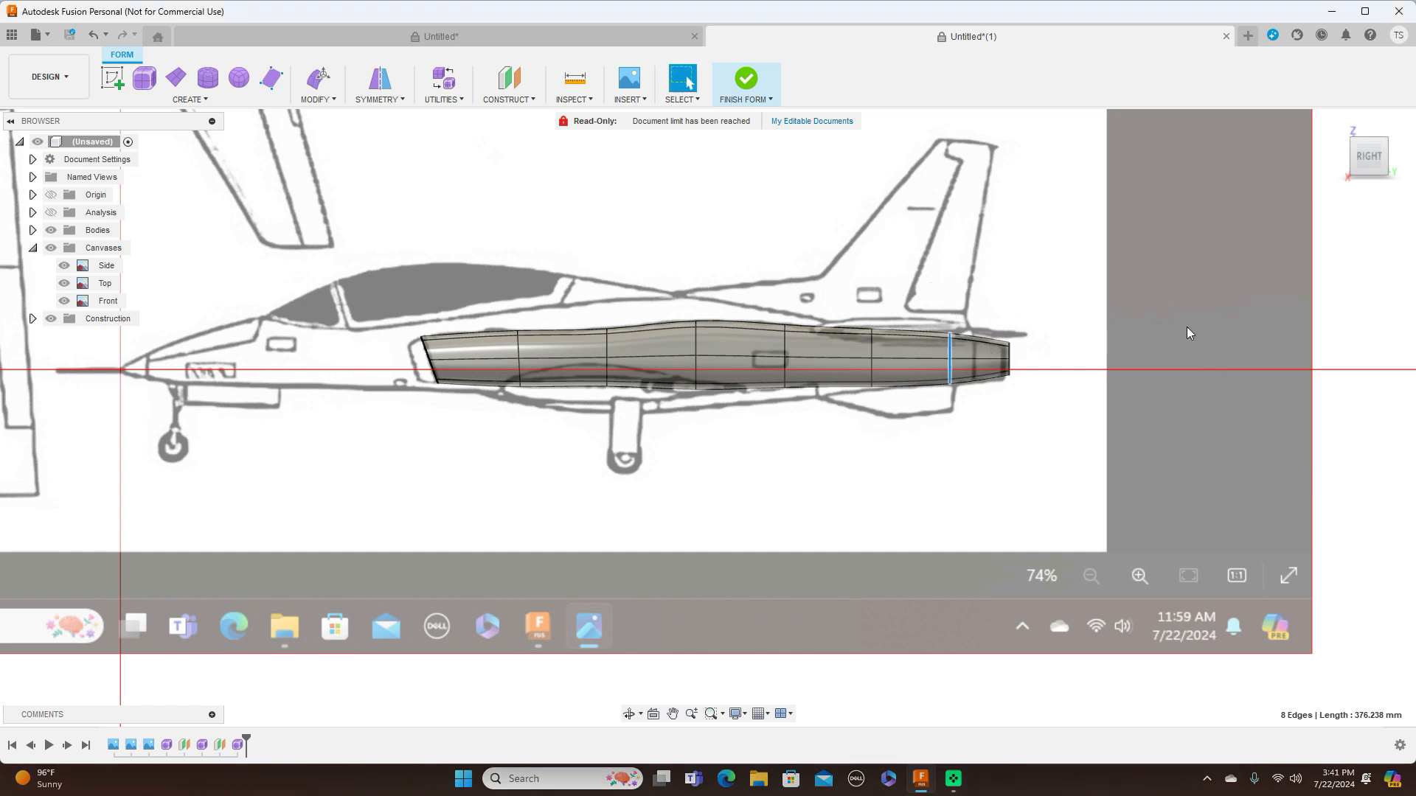
Clear the edge selection, hide the blueprint canvases and switch the form to box display
{"action": "left_click", "coordinate": [771, 104]}
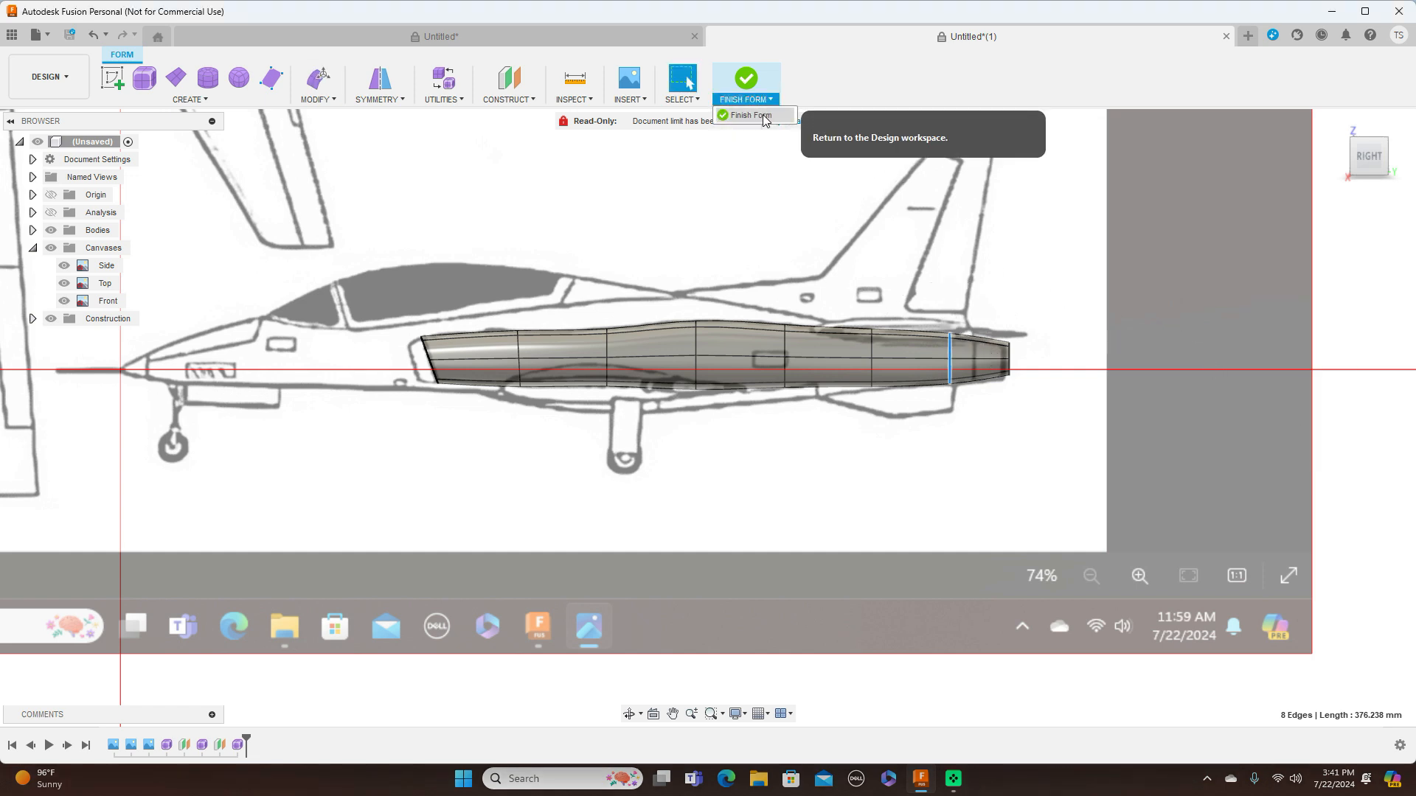
{"action": "left_click", "coordinate": [1039, 208]}
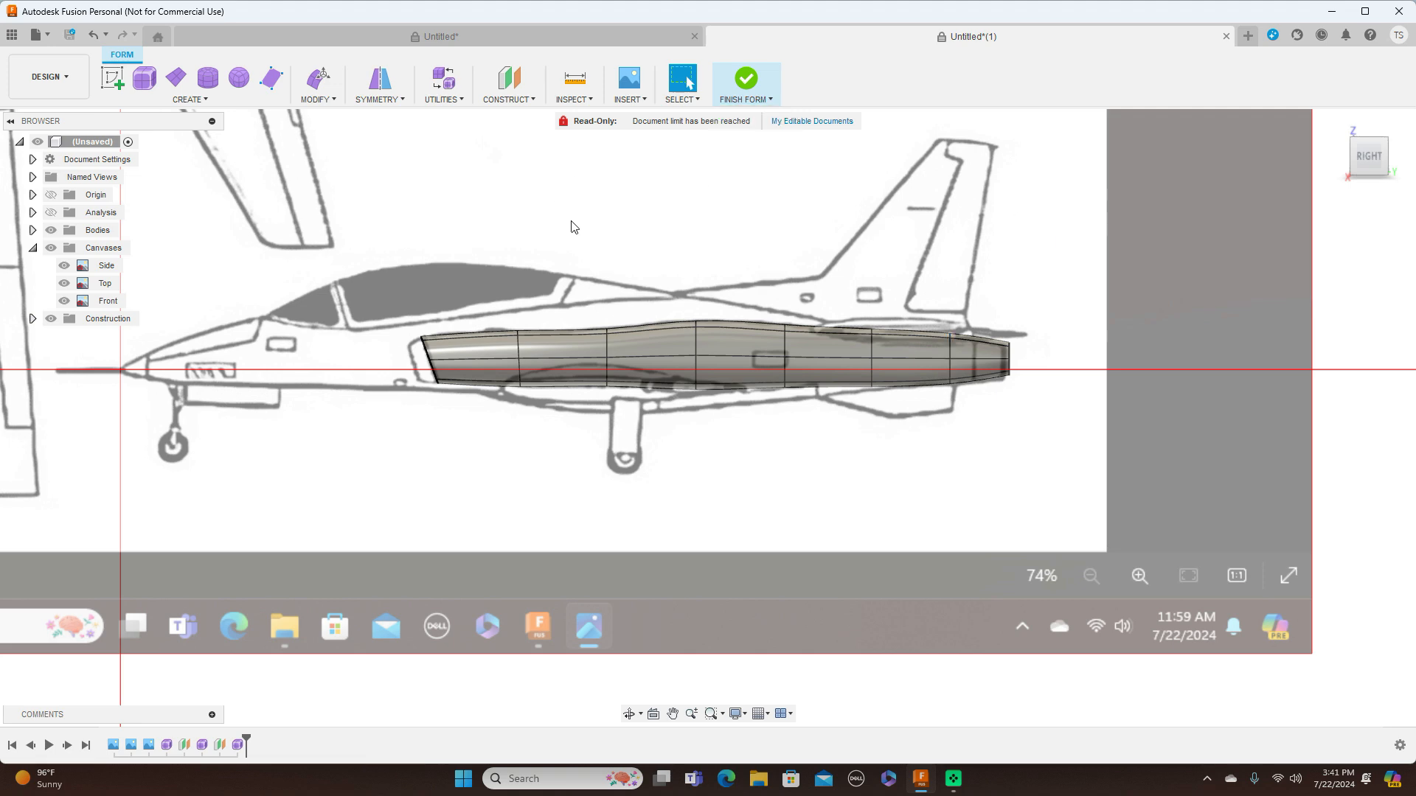
{"action": "scroll", "coordinate": [637, 544], "scroll_direction": "up", "scroll_amount": 2}
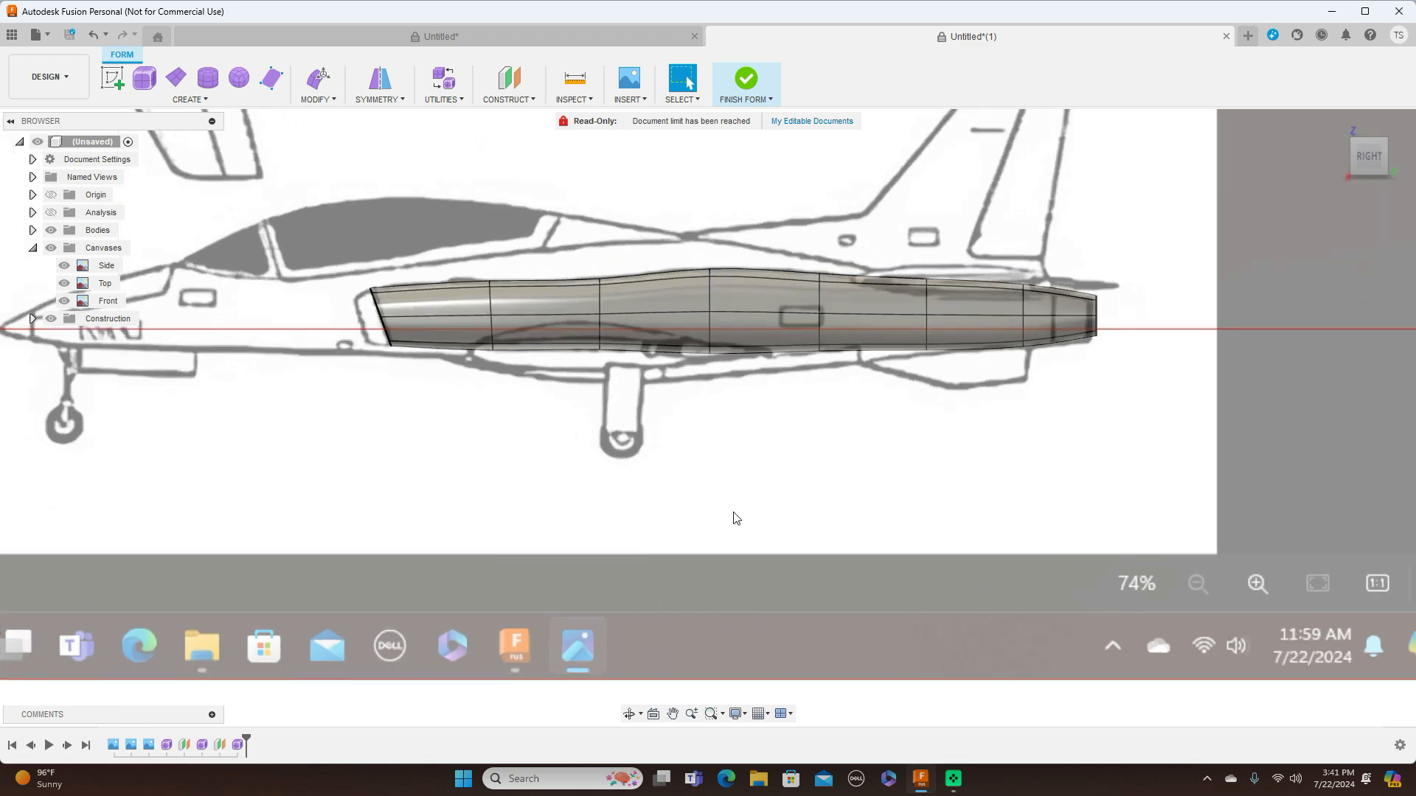
{"action": "scroll", "coordinate": [733, 514], "scroll_direction": "down", "scroll_amount": 1}
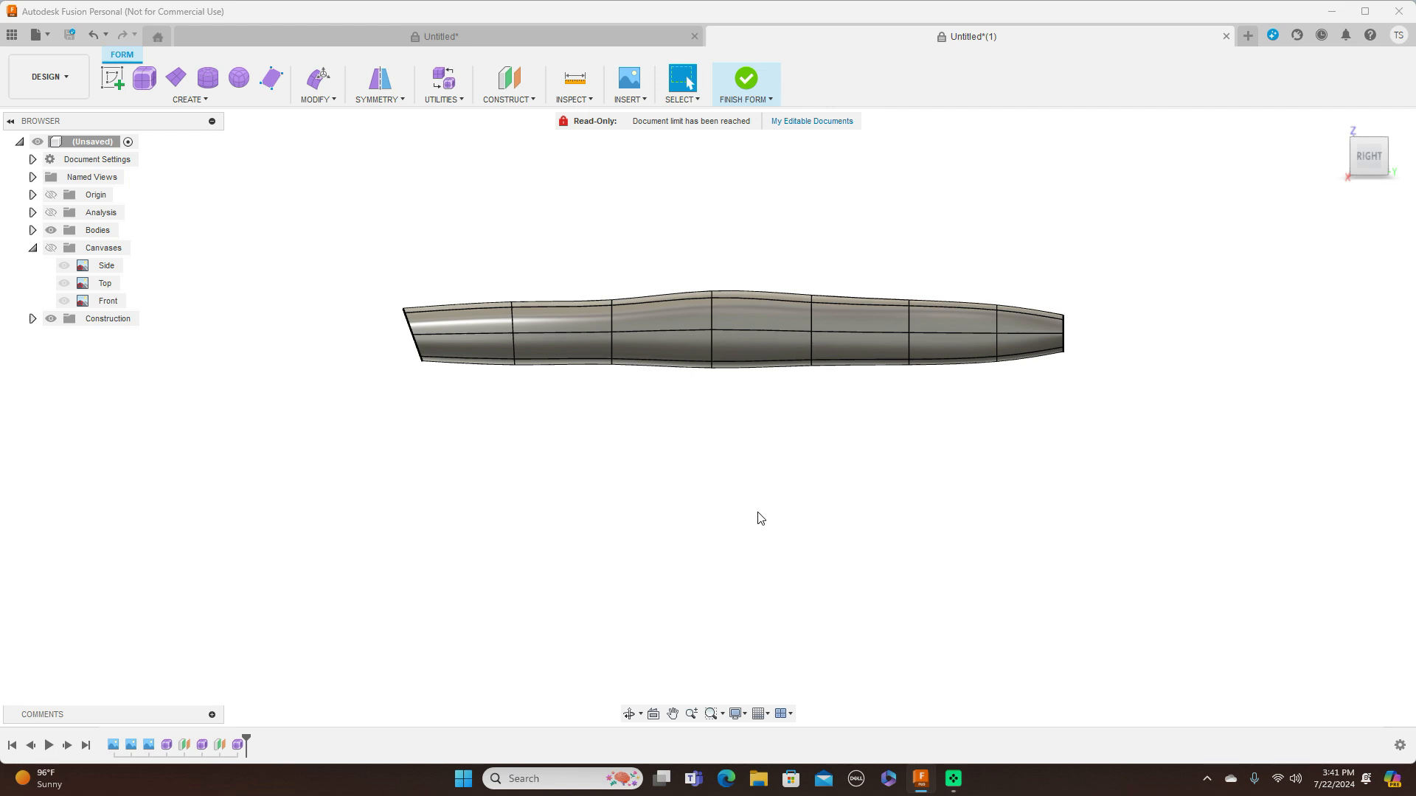
{"action": "key", "text": "ctrl+1"}
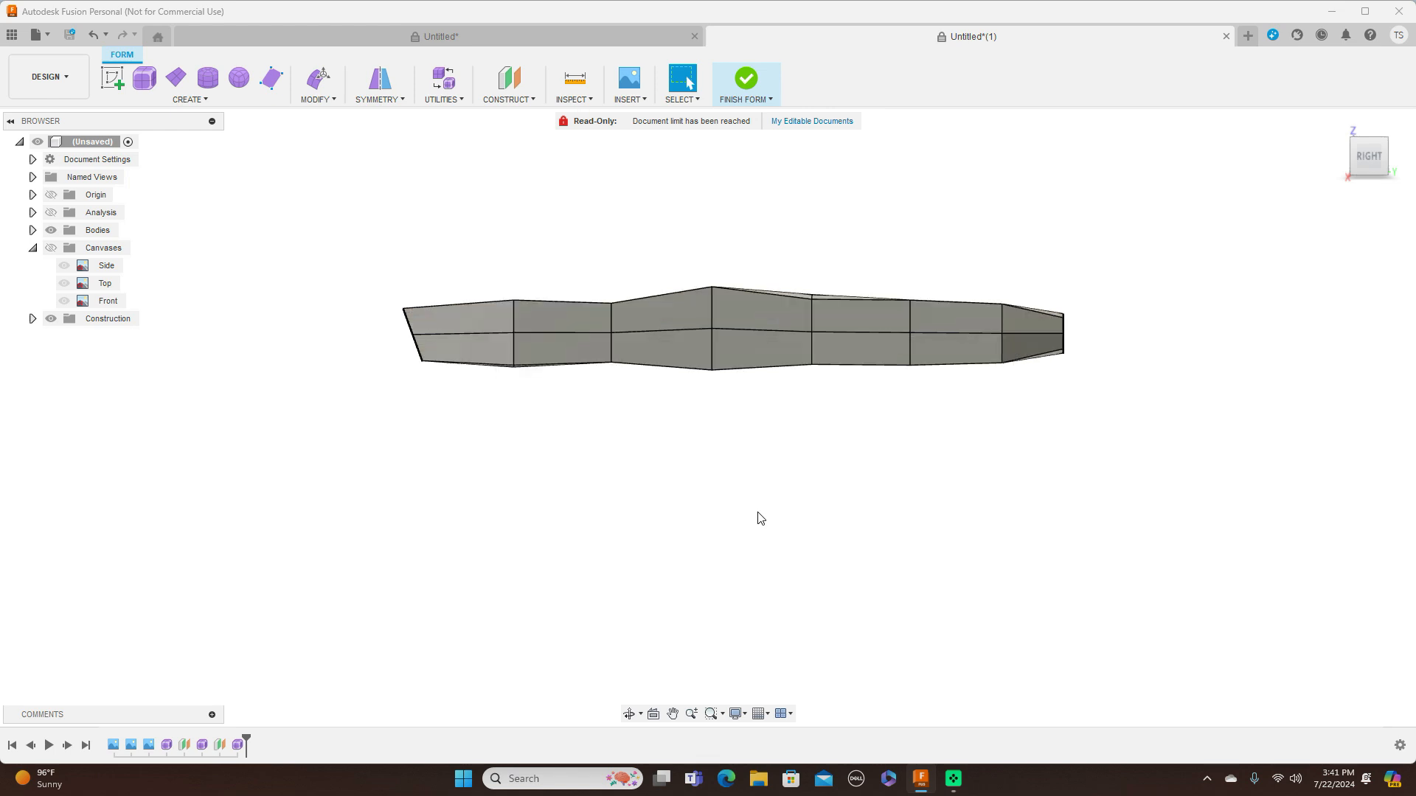
{"action": "scroll", "coordinate": [760, 518], "scroll_direction": "up", "scroll_amount": 1}
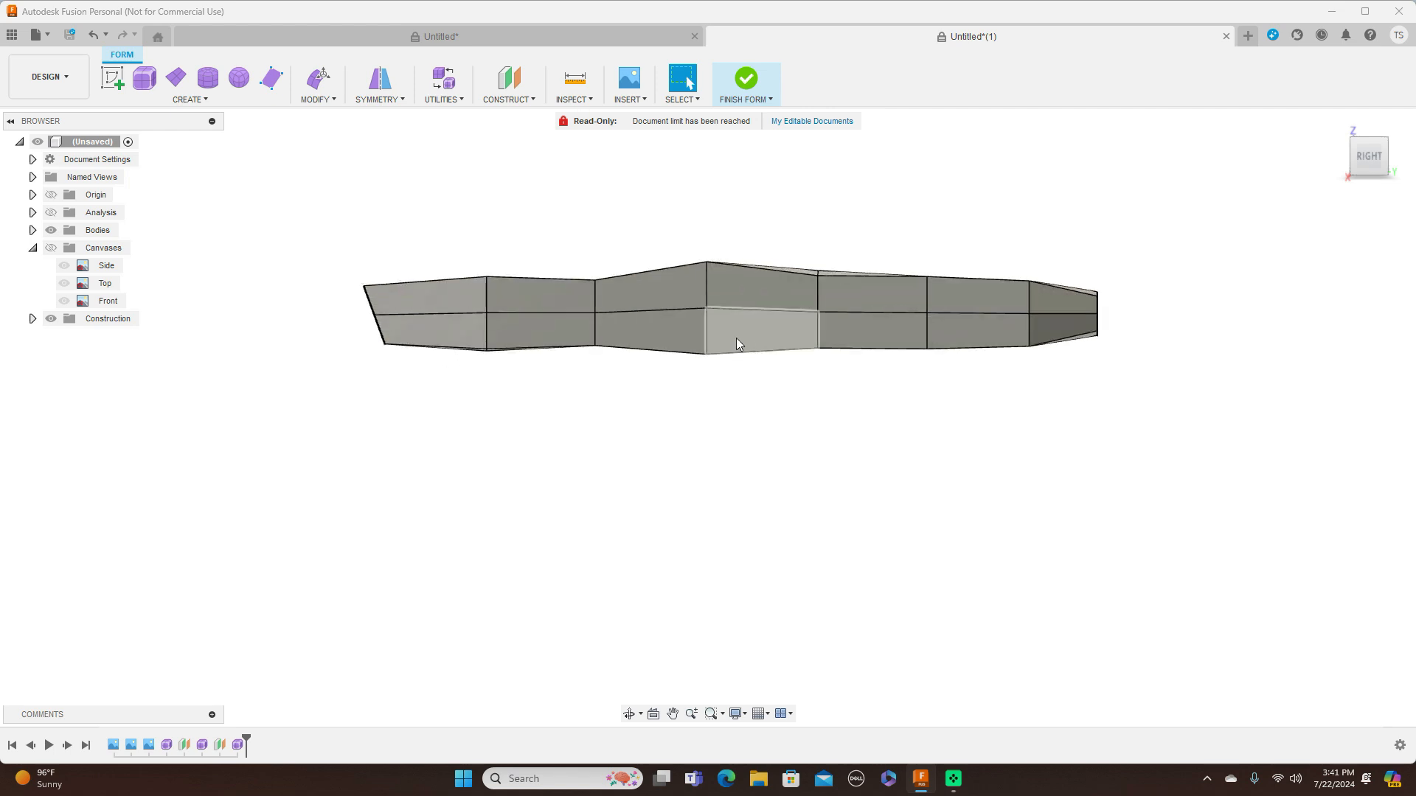
Move the outer side vertex of the fourth edge loop down about 6.7 mm, return to smooth display and accept the form edit
{"action": "left_click", "coordinate": [706, 304]}
{"action": "right_click", "coordinate": [756, 200]}
{"action": "left_click", "coordinate": [792, 185]}
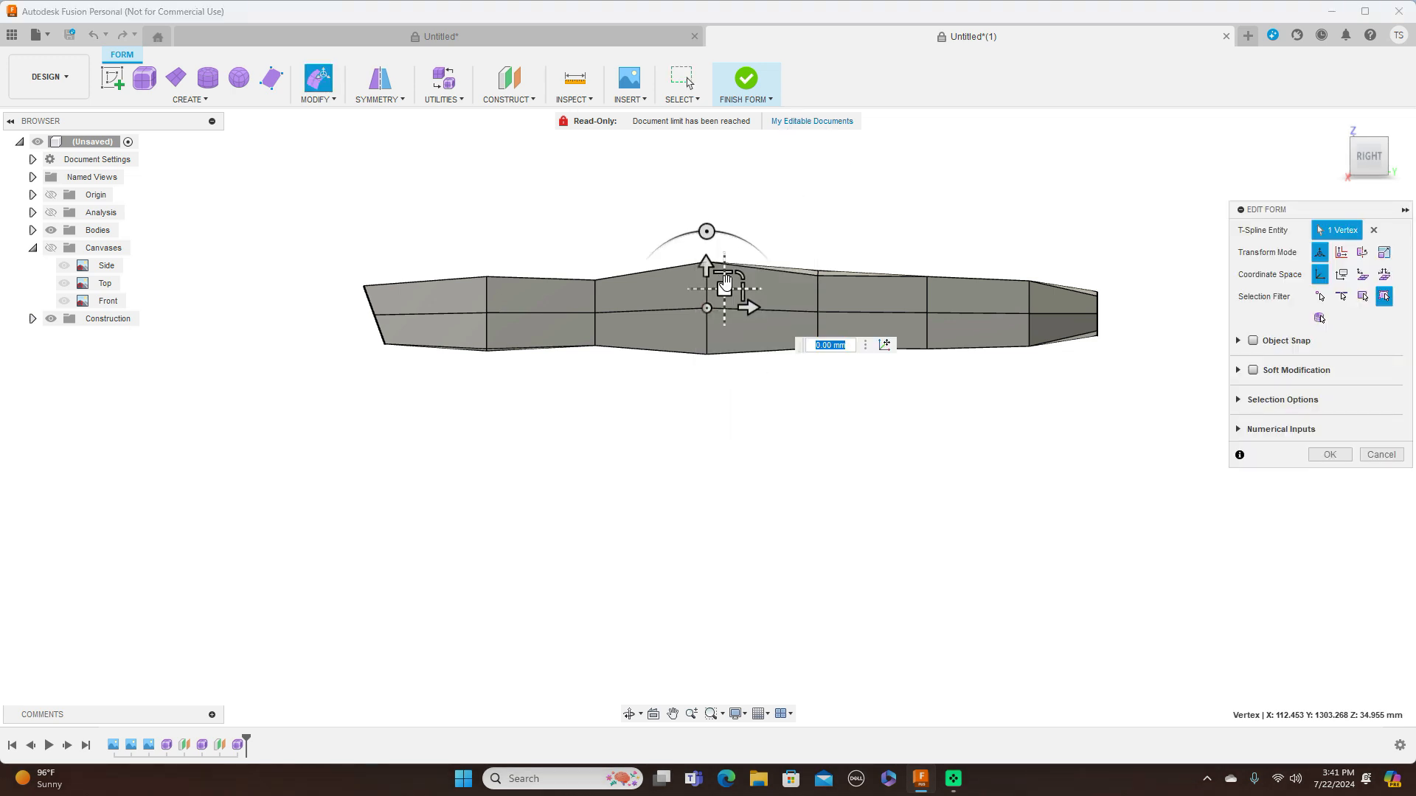
{"action": "left_click_drag", "start_coordinate": [724, 288], "coordinate": [724, 292]}
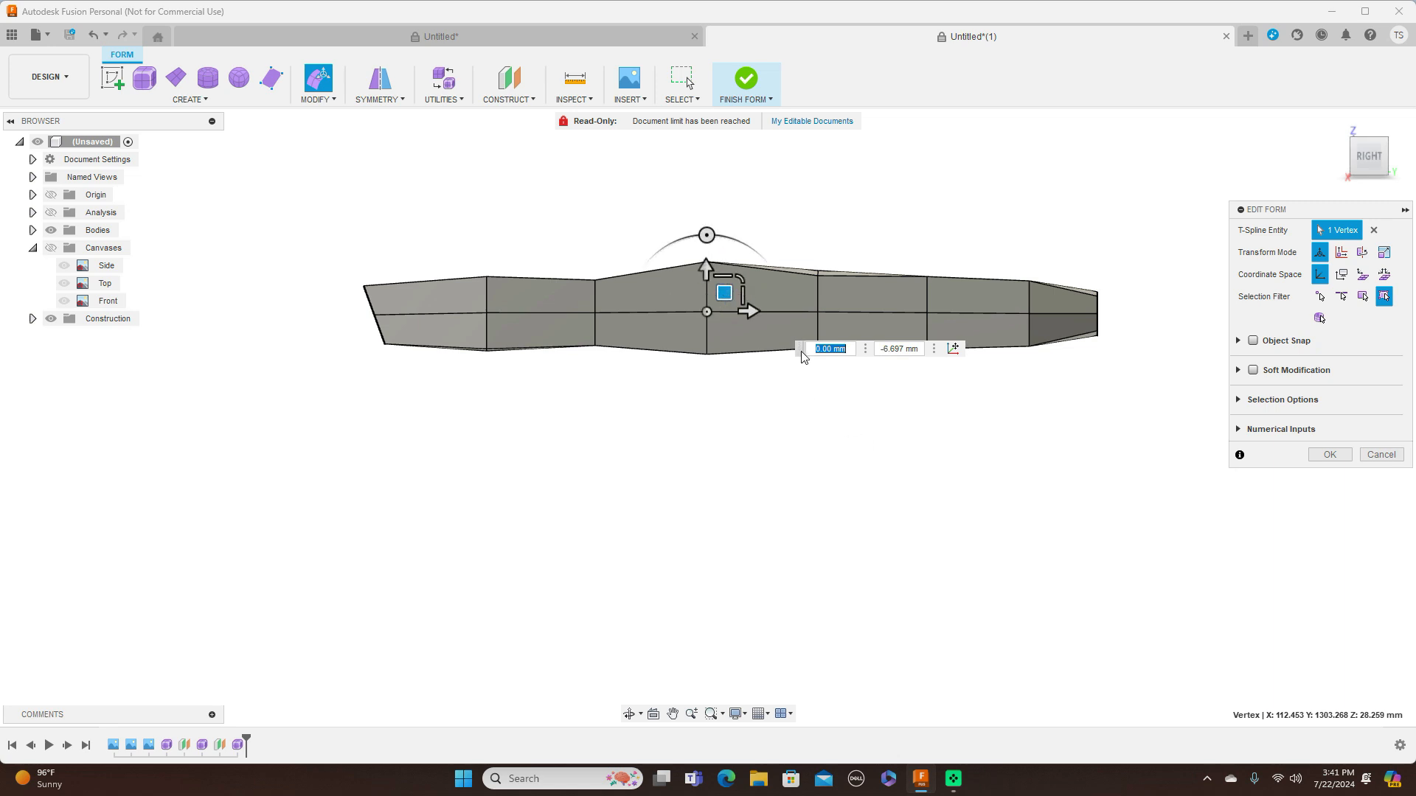
{"action": "left_click_drag", "start_coordinate": [799, 354], "coordinate": [921, 498]}
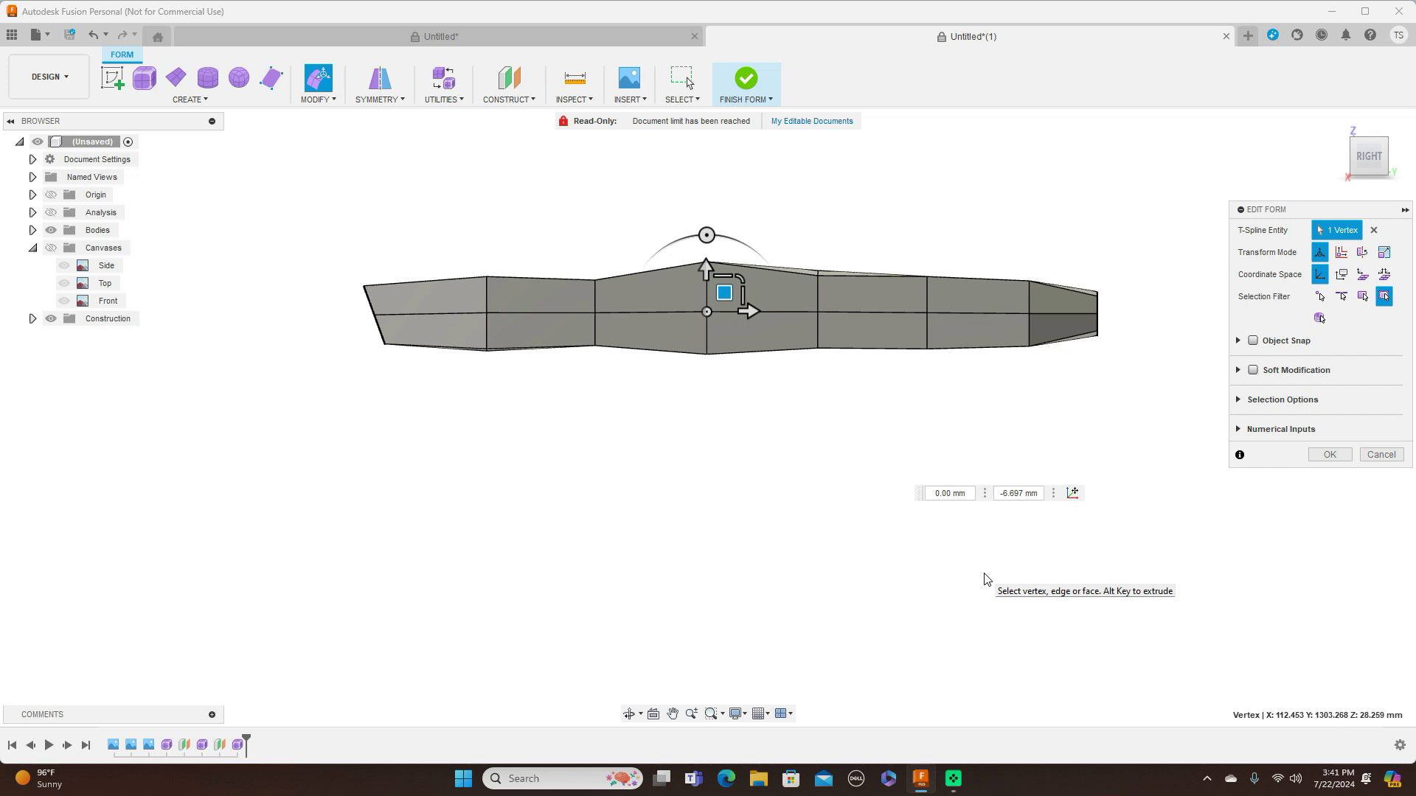
{"action": "key", "text": "alt+3"}
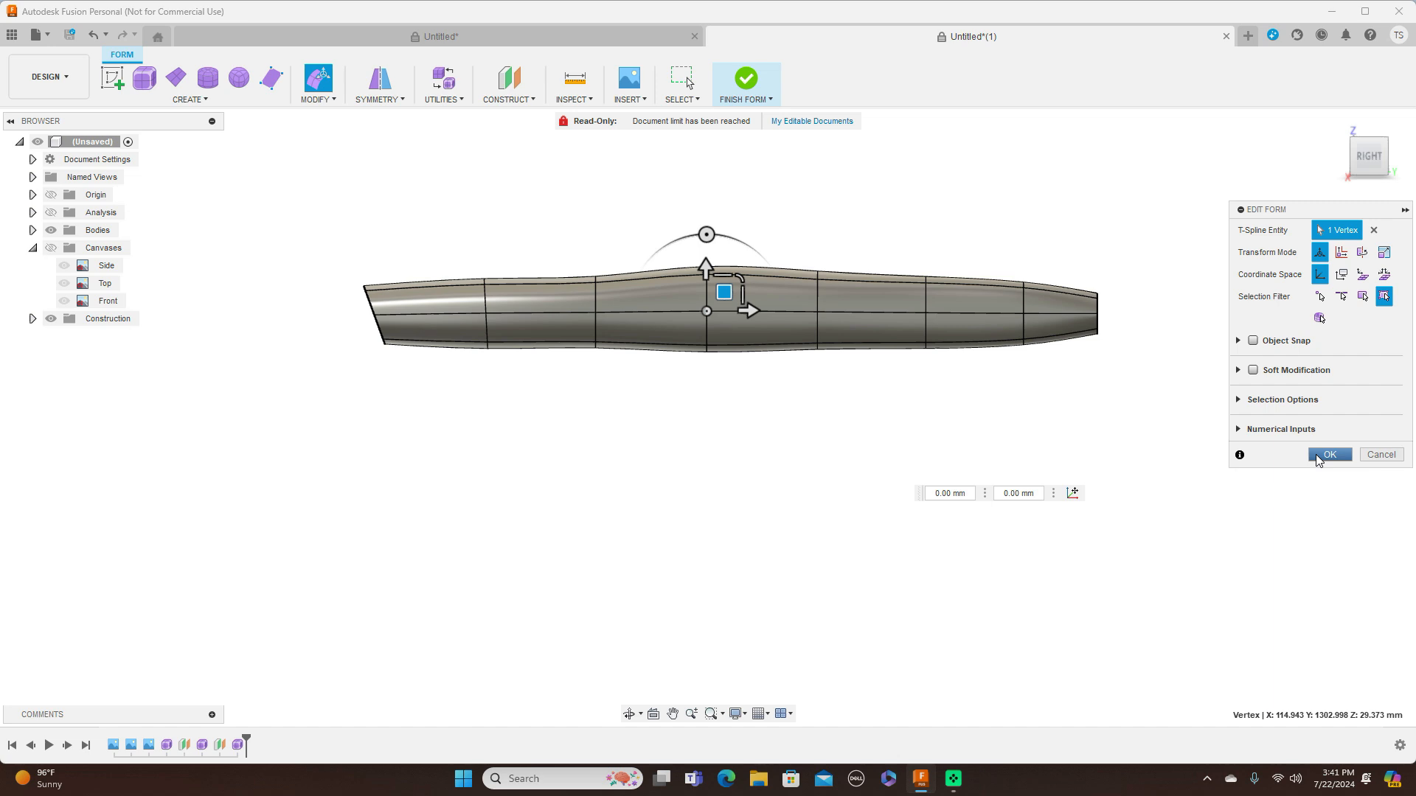
{"action": "left_click", "coordinate": [1328, 455]}
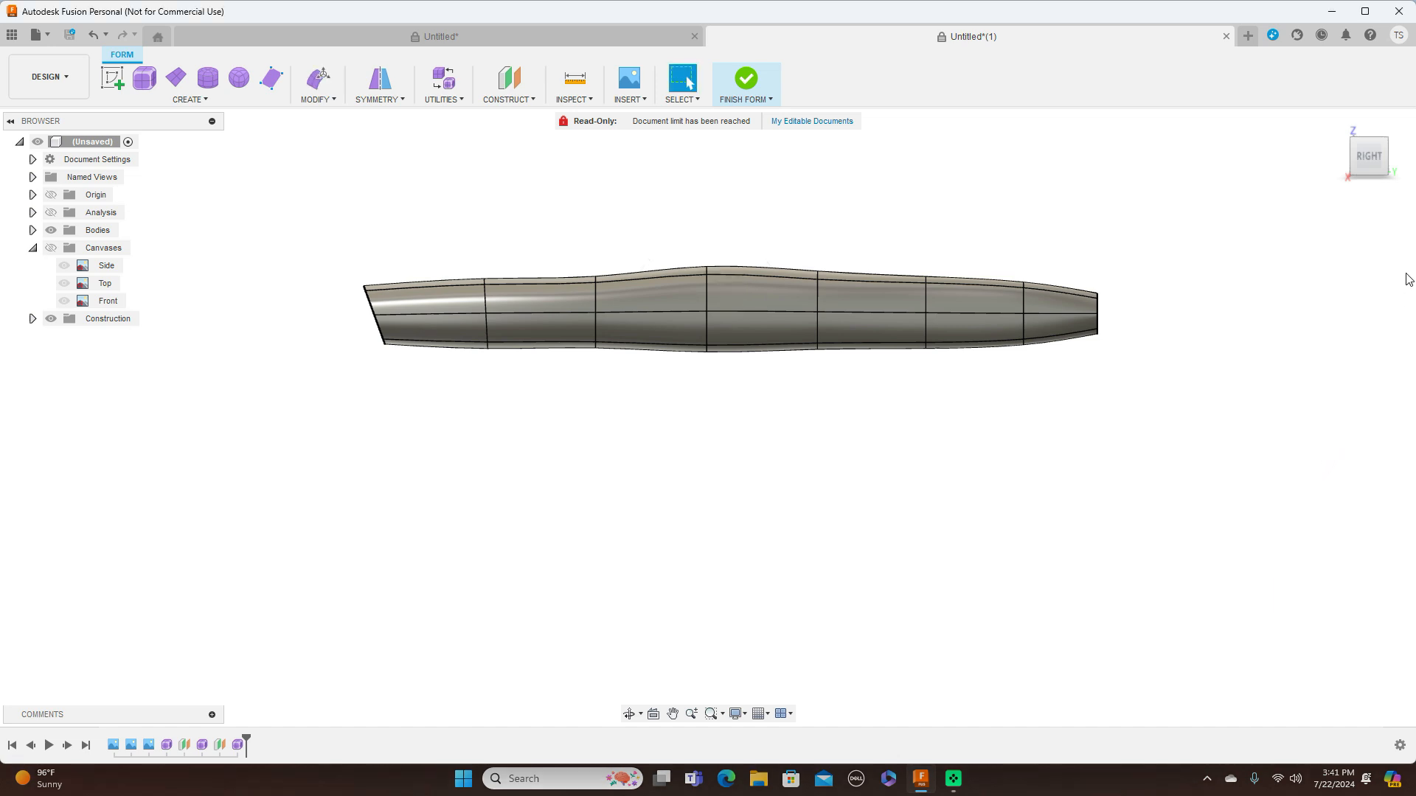
Finish the intake form and show Body1 and Body2 together with it
{"action": "mouse_move", "coordinate": [1363, 171]}
{"action": "left_mouse_down"}
{"action": "mouse_move", "coordinate": [1328, 185]}
{"action": "mouse_move", "coordinate": [1313, 173]}
{"action": "left_mouse_up"}
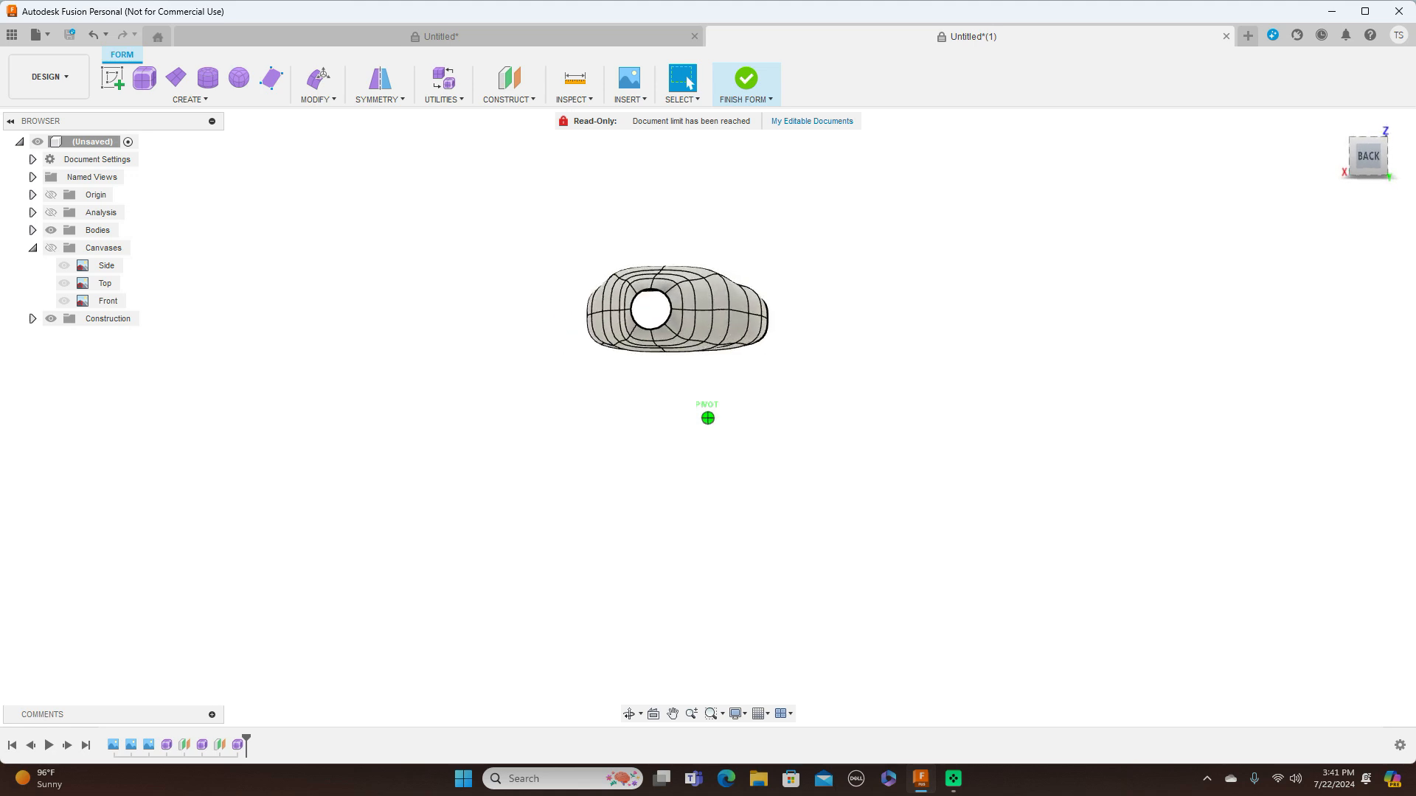
{"action": "left_click_drag", "start_coordinate": [1313, 173], "coordinate": [1358, 172]}
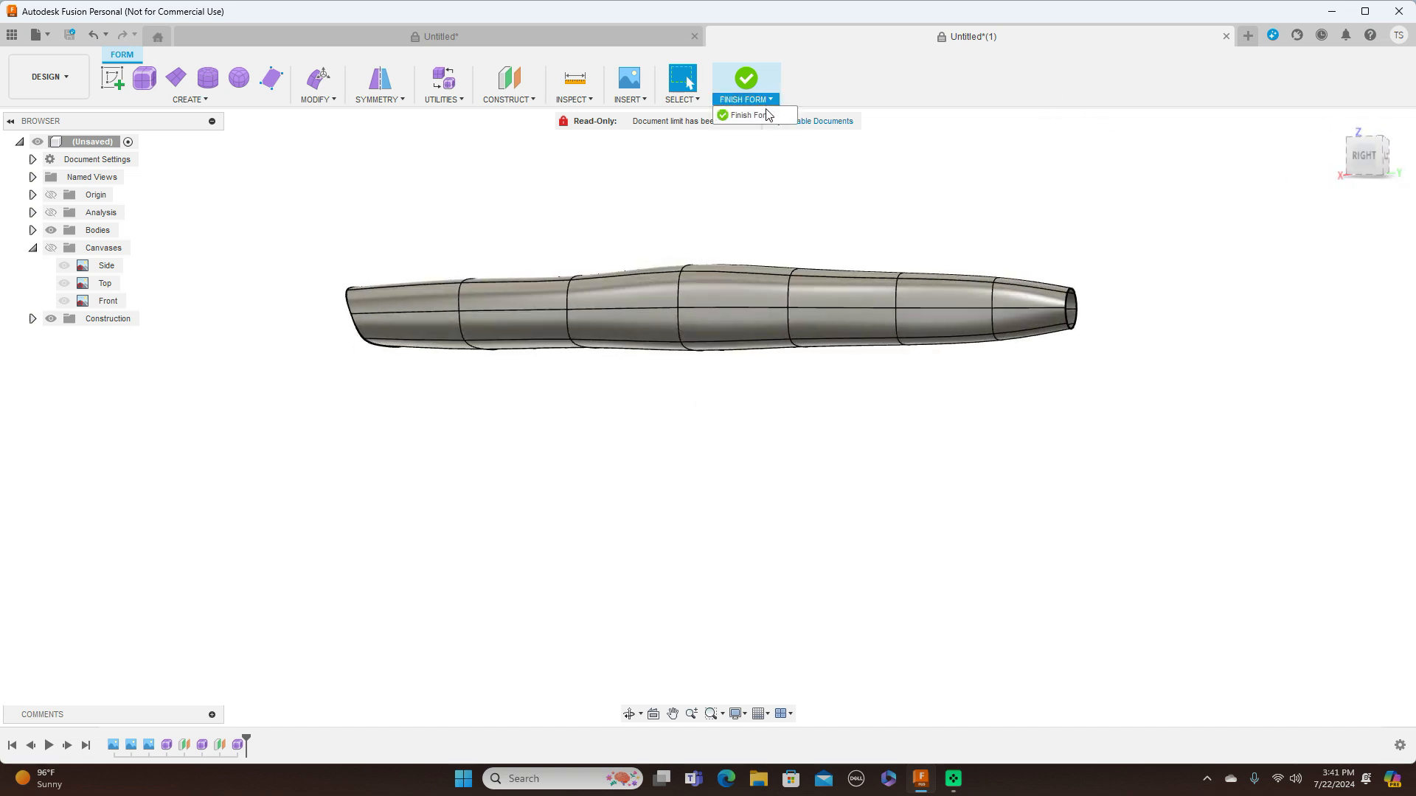
{"action": "left_click", "coordinate": [1363, 159]}
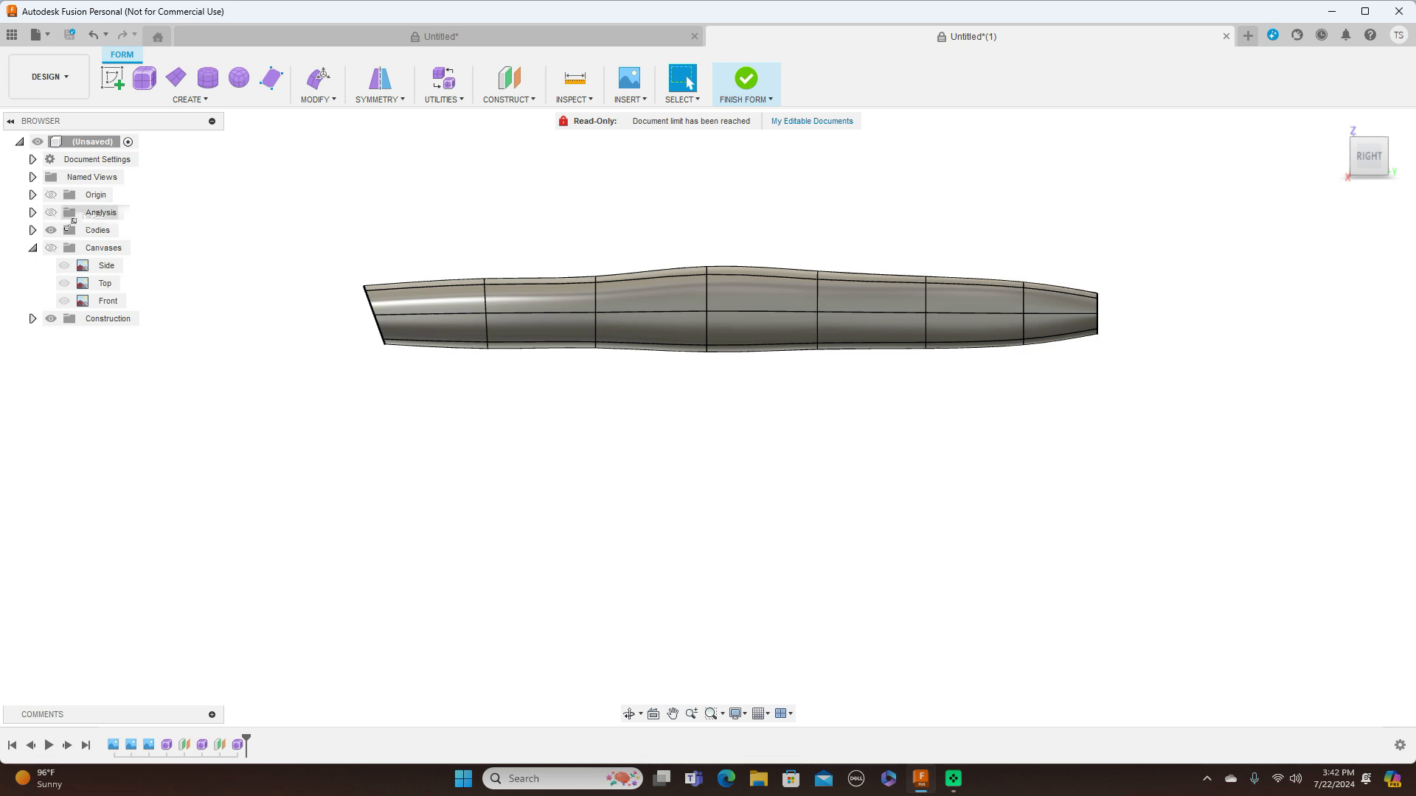
{"action": "left_click", "coordinate": [33, 248]}
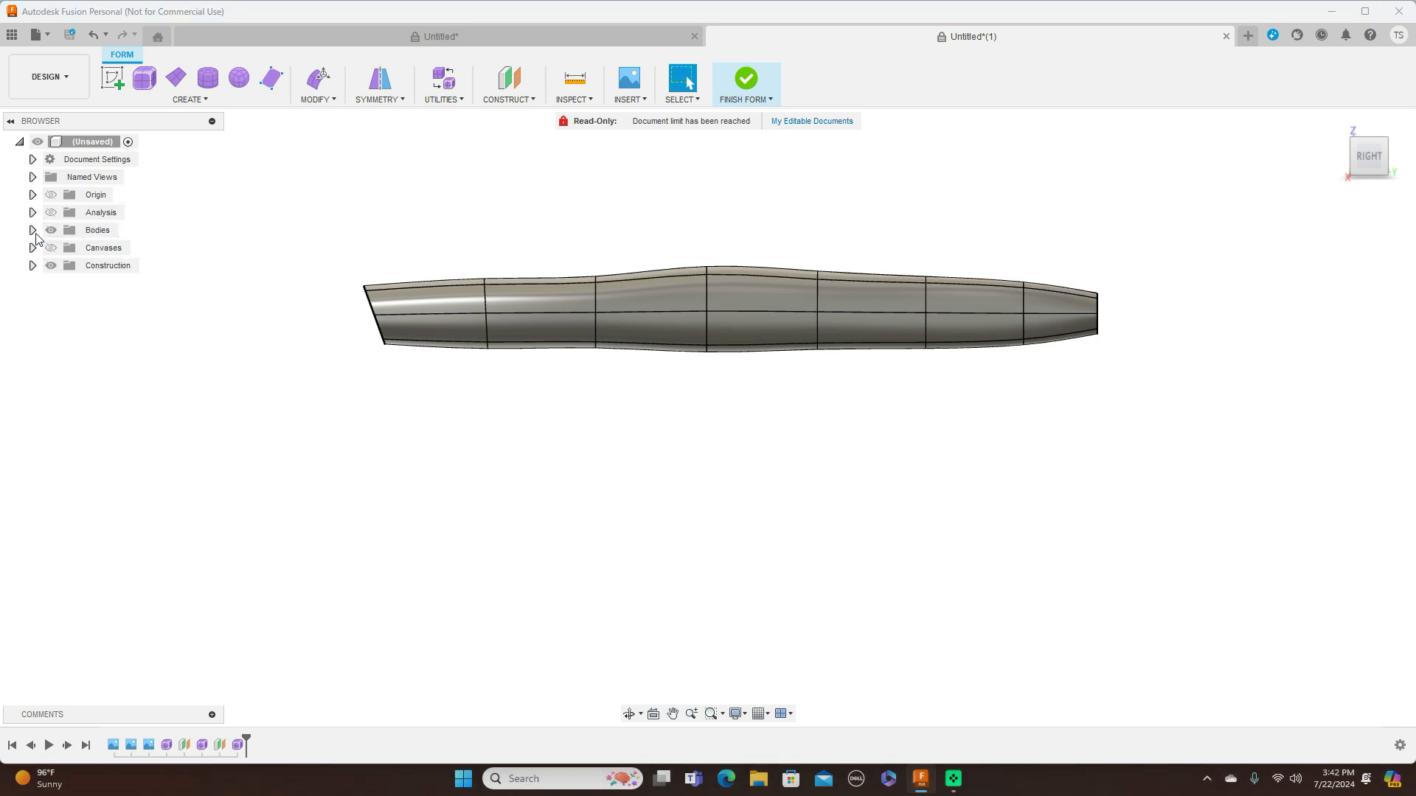
{"action": "left_click", "coordinate": [33, 231]}
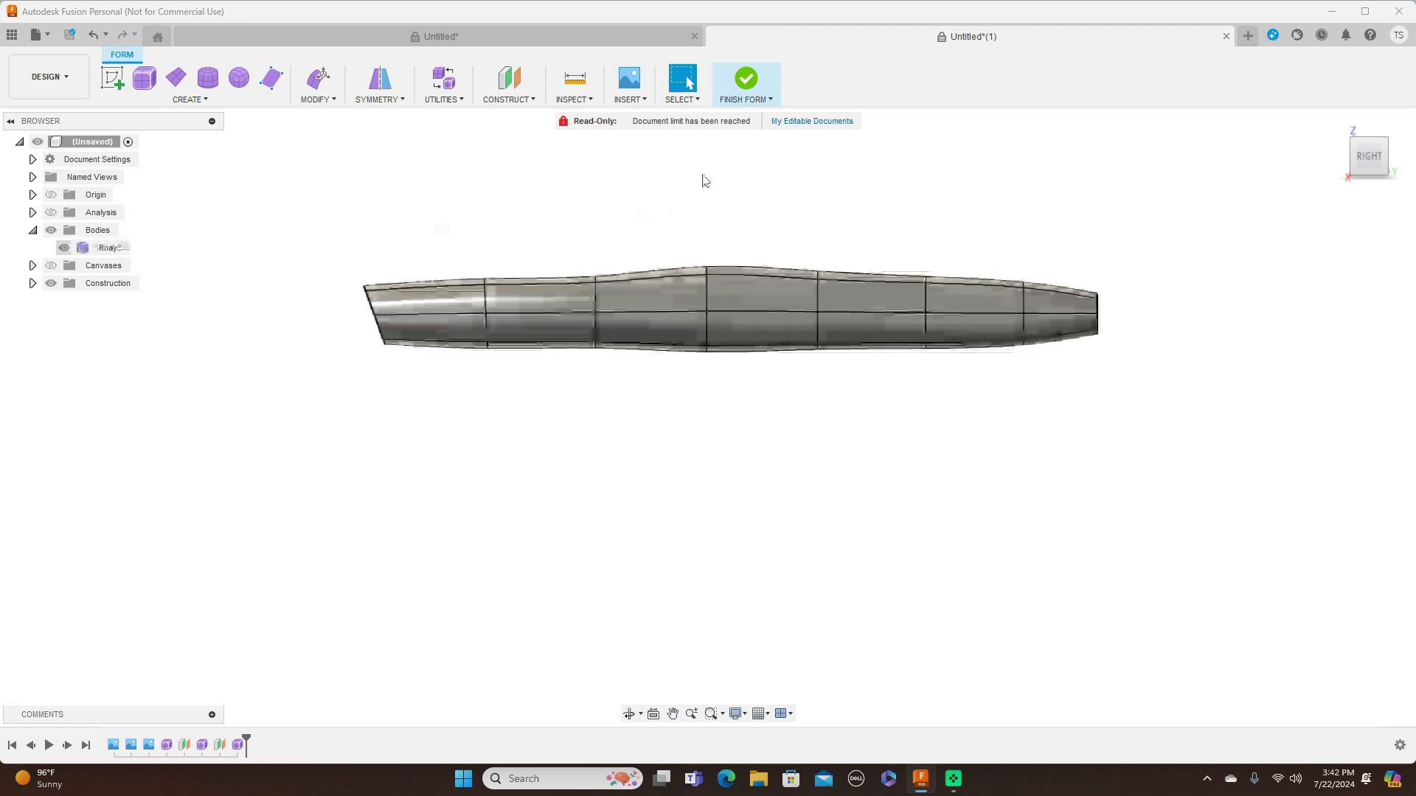
{"action": "left_click", "coordinate": [752, 94]}
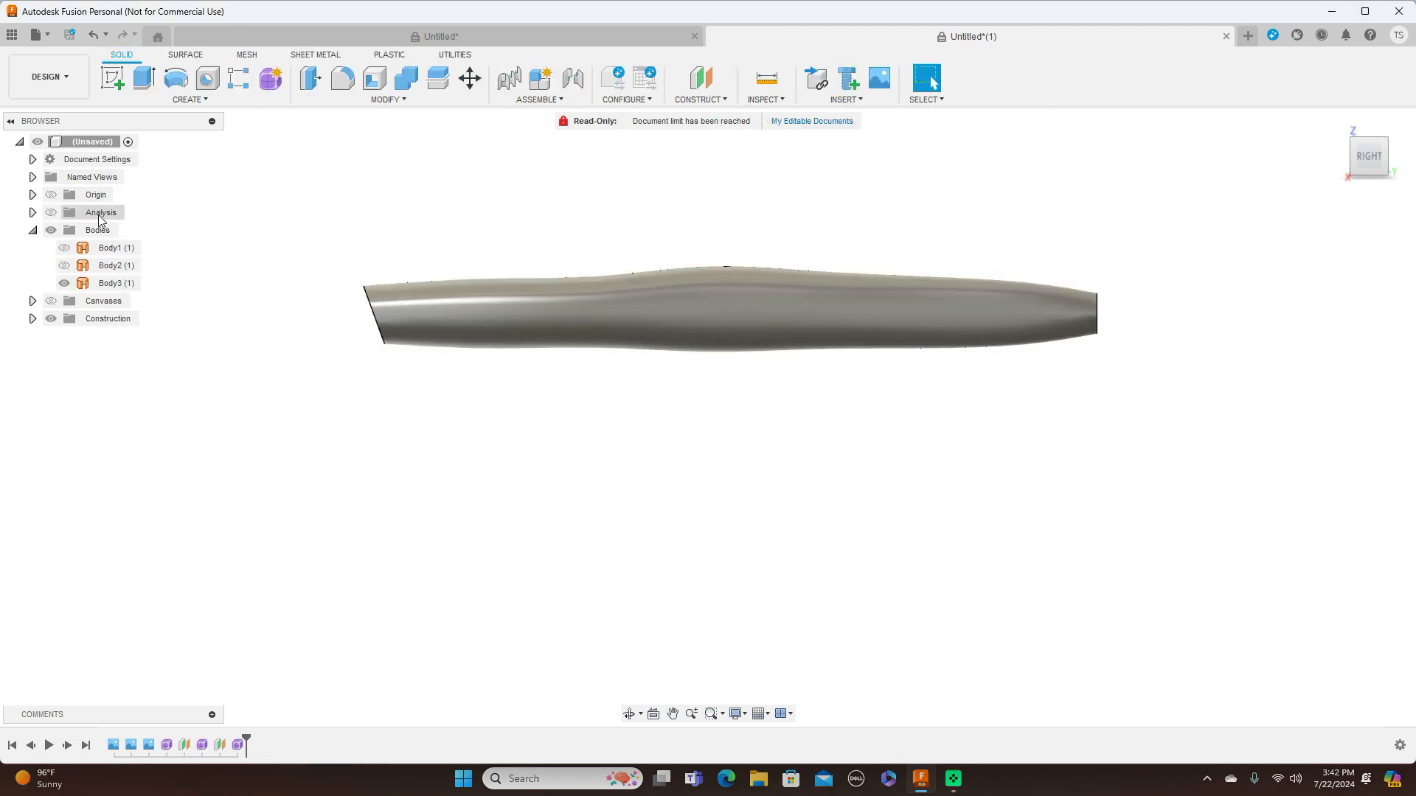
{"action": "left_click", "coordinate": [64, 247]}
{"action": "left_click", "coordinate": [64, 266]}
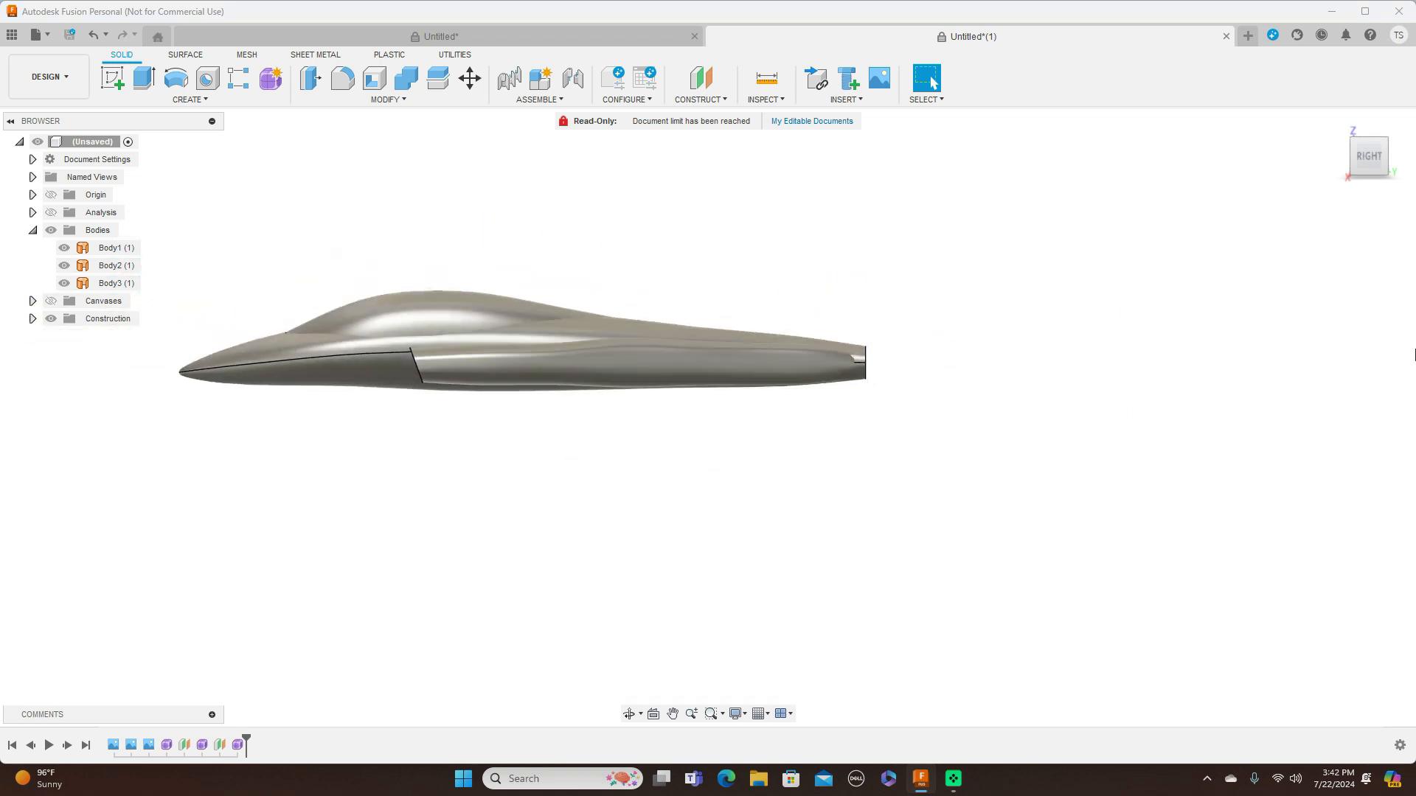
In the side view, show the blueprint canvases and hide all bodies
{"action": "mouse_move", "coordinate": [1365, 177]}
{"action": "left_mouse_down"}
{"action": "mouse_move", "coordinate": [1360, 230]}
{"action": "mouse_move", "coordinate": [1382, 197]}
{"action": "mouse_move", "coordinate": [1414, 195]}
{"action": "mouse_move", "coordinate": [1367, 196]}
{"action": "left_mouse_up"}
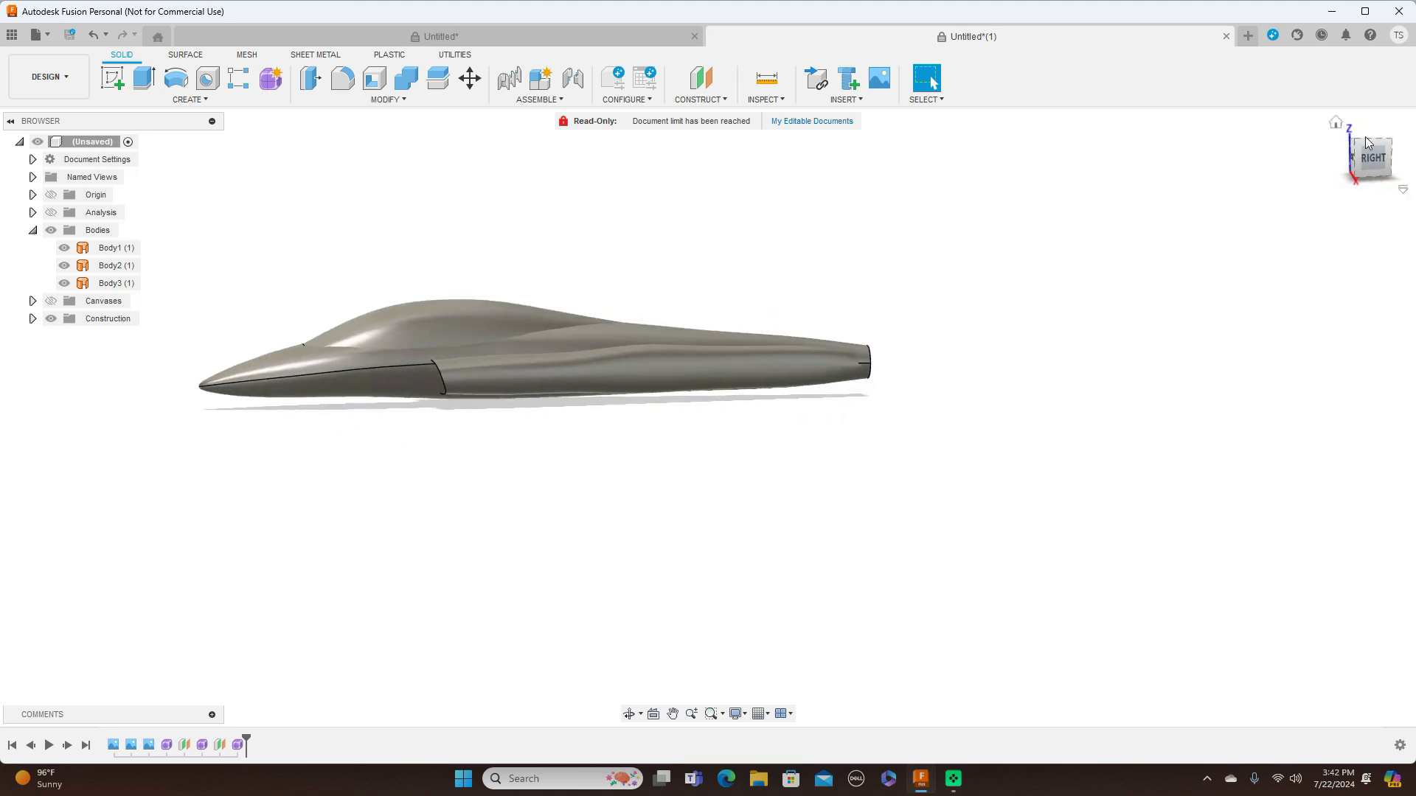
{"action": "left_click", "coordinate": [1371, 159]}
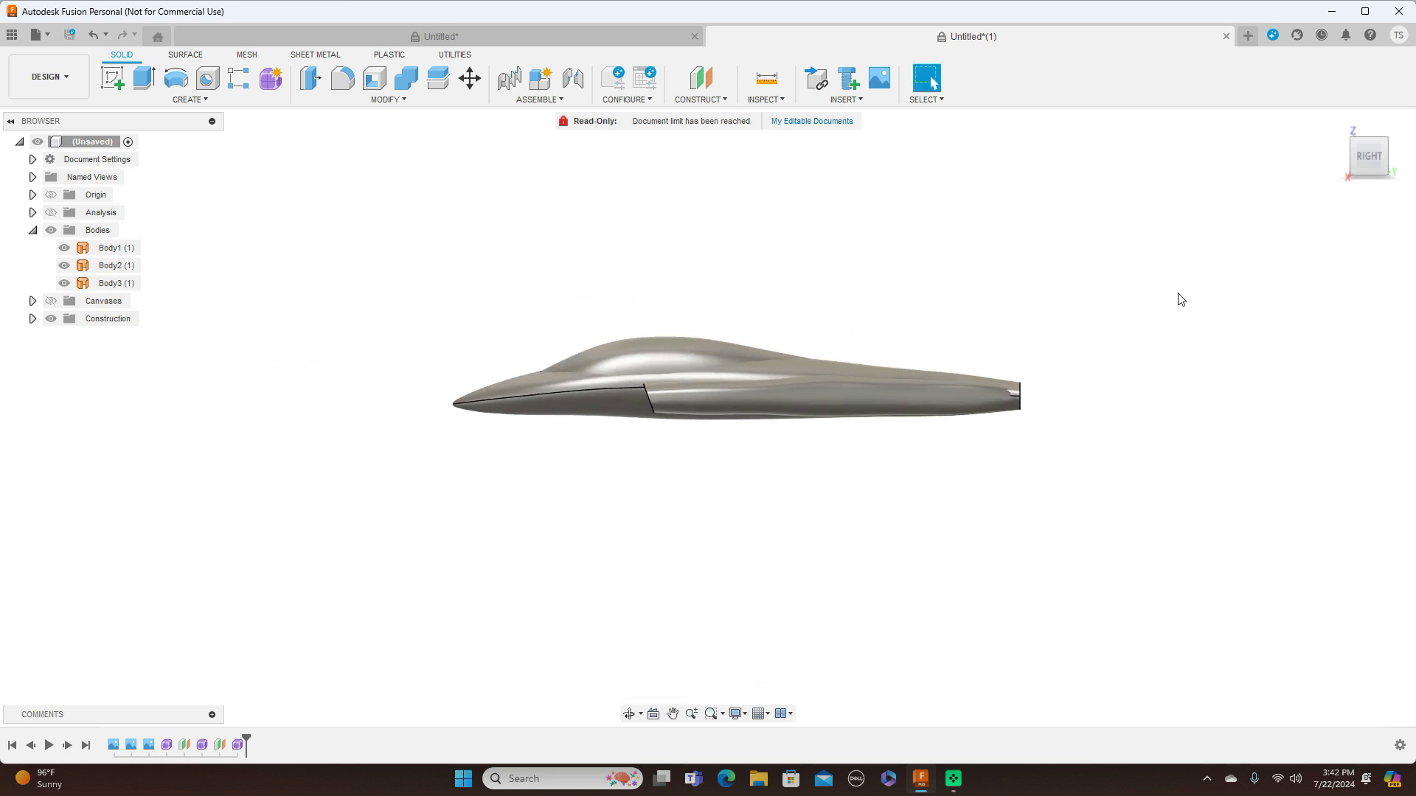
{"action": "scroll", "coordinate": [932, 319], "scroll_direction": "up", "scroll_amount": 4}
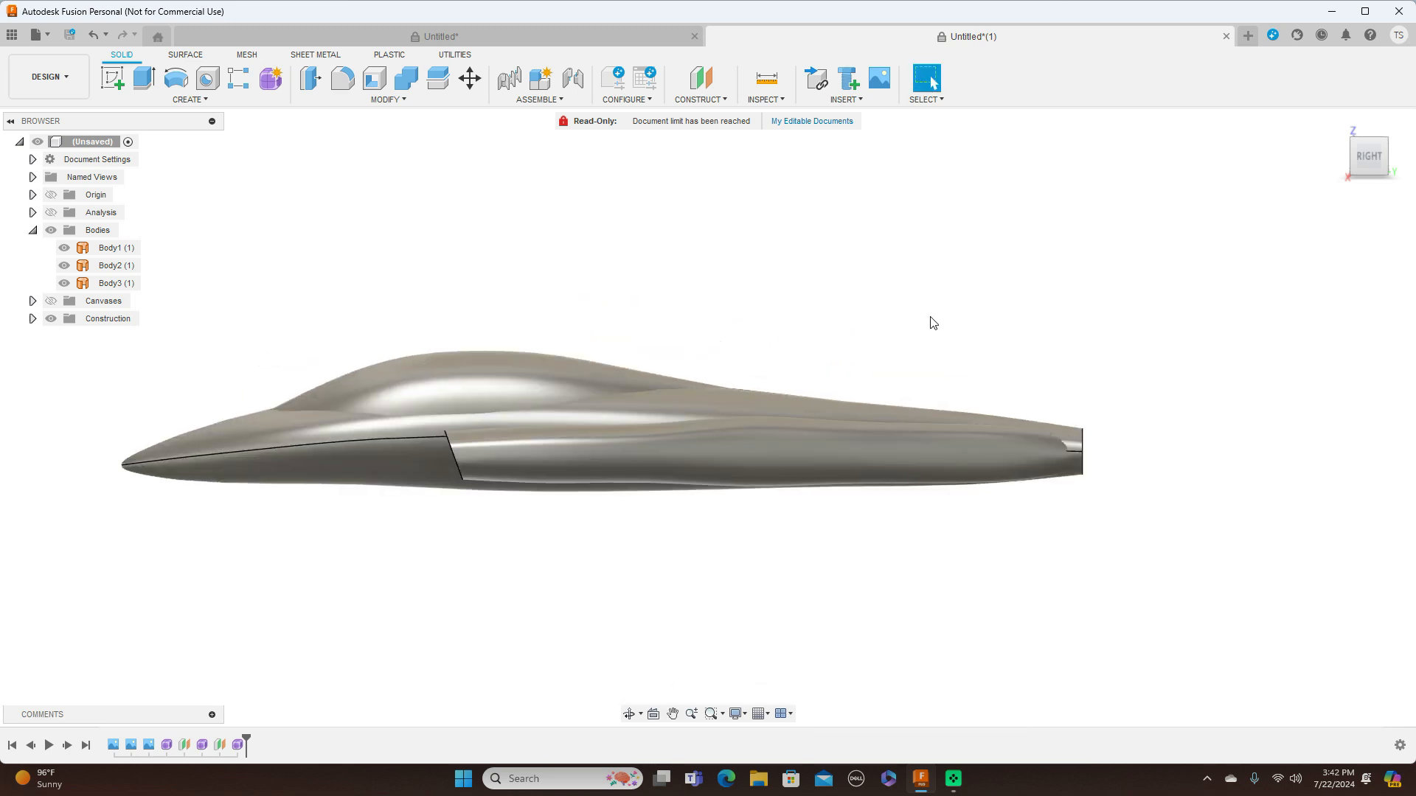
{"action": "scroll", "coordinate": [933, 322], "scroll_direction": "down", "scroll_amount": 1}
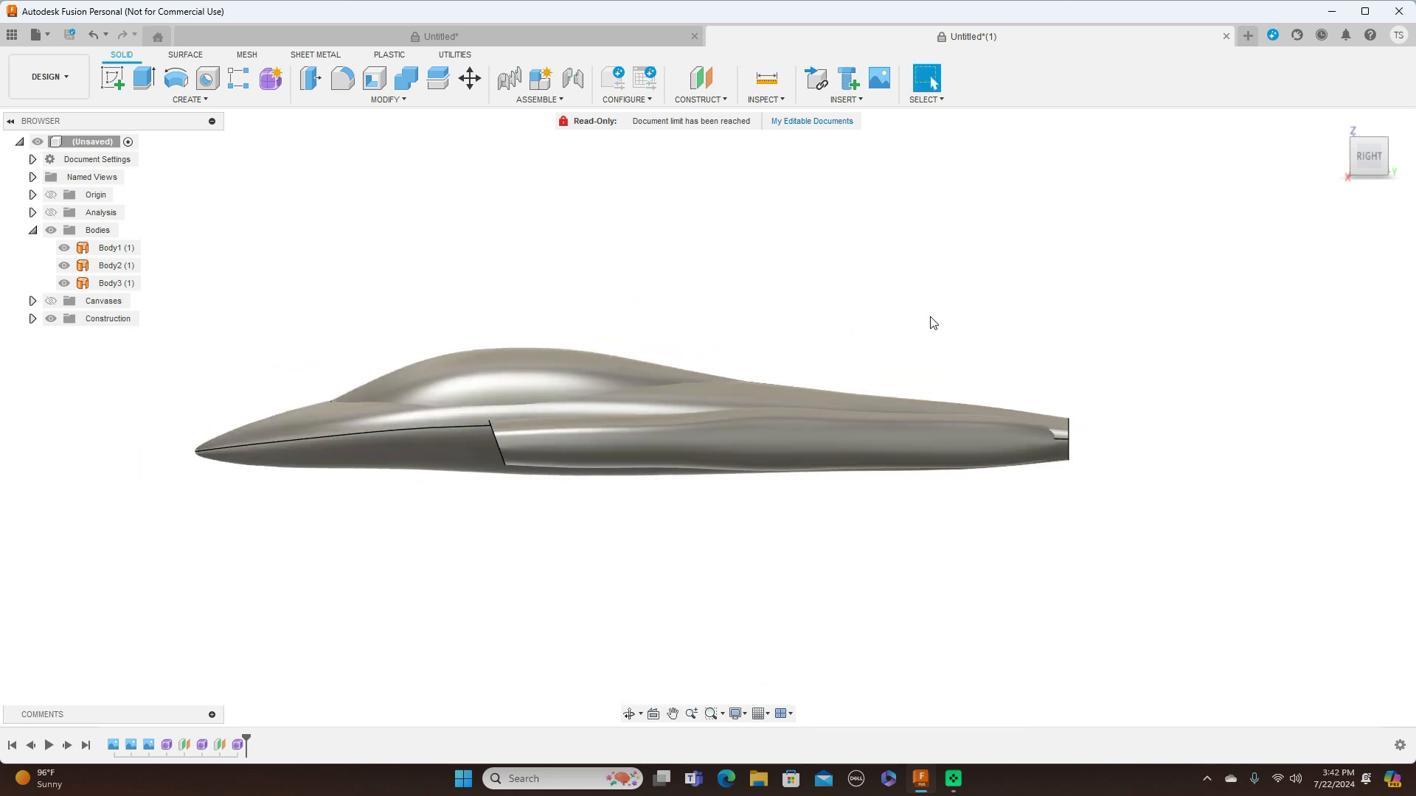
{"action": "left_click", "coordinate": [51, 301]}
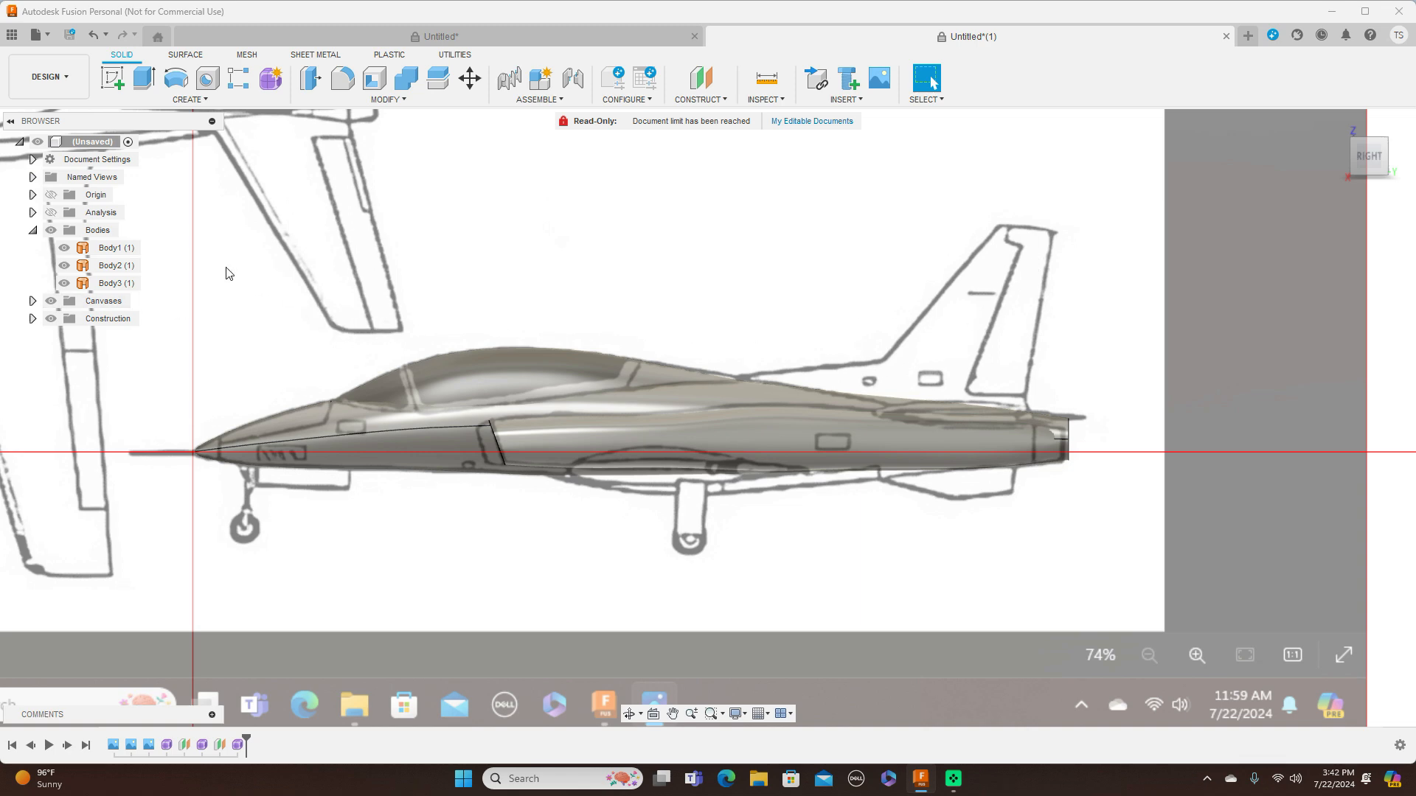
{"action": "left_click", "coordinate": [51, 230]}
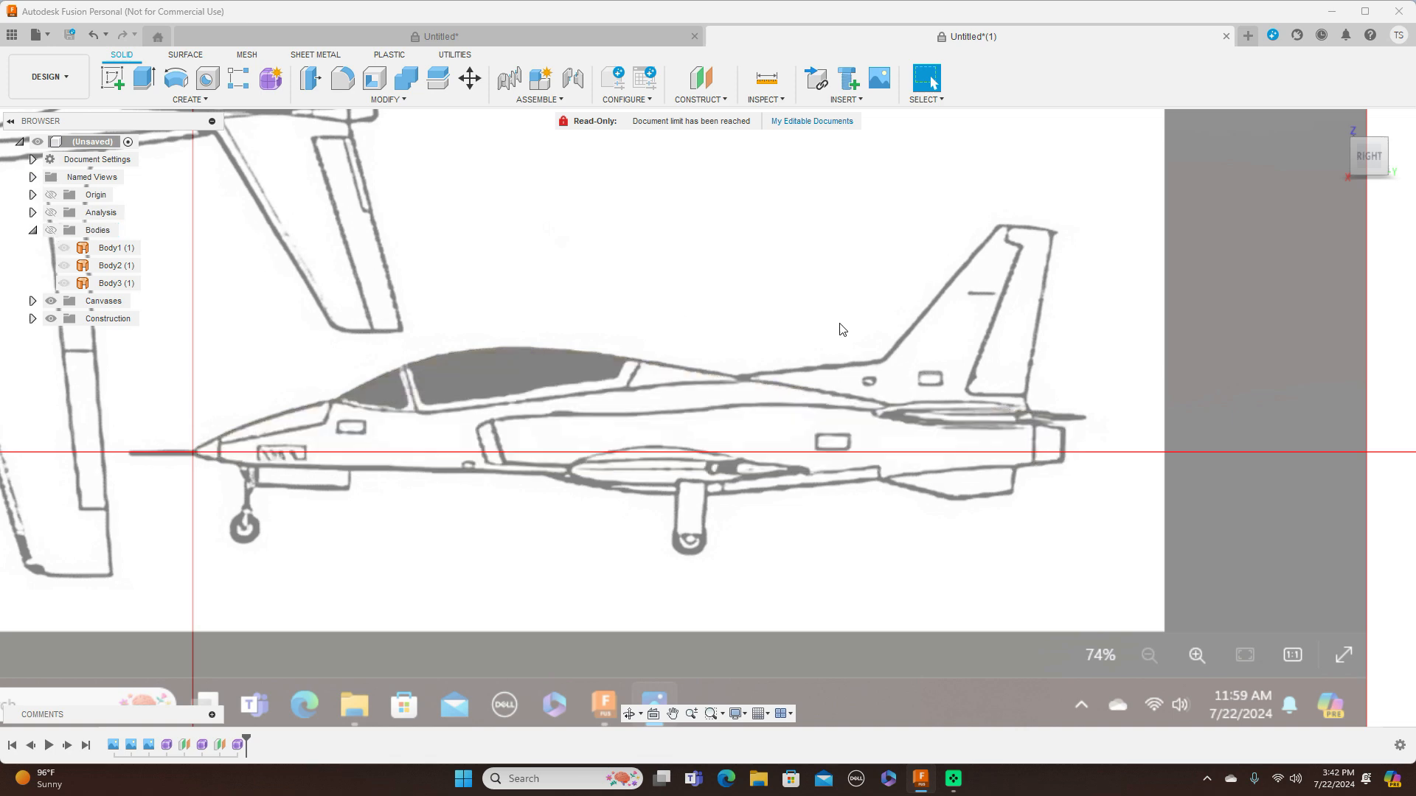
Sketch a line on the side-view origin plane, about 713 mm long and sloping 9.2 degrees from the spine behind the canopy towards the exhaust
{"action": "scroll", "coordinate": [407, 295], "scroll_direction": "down", "scroll_amount": 3}
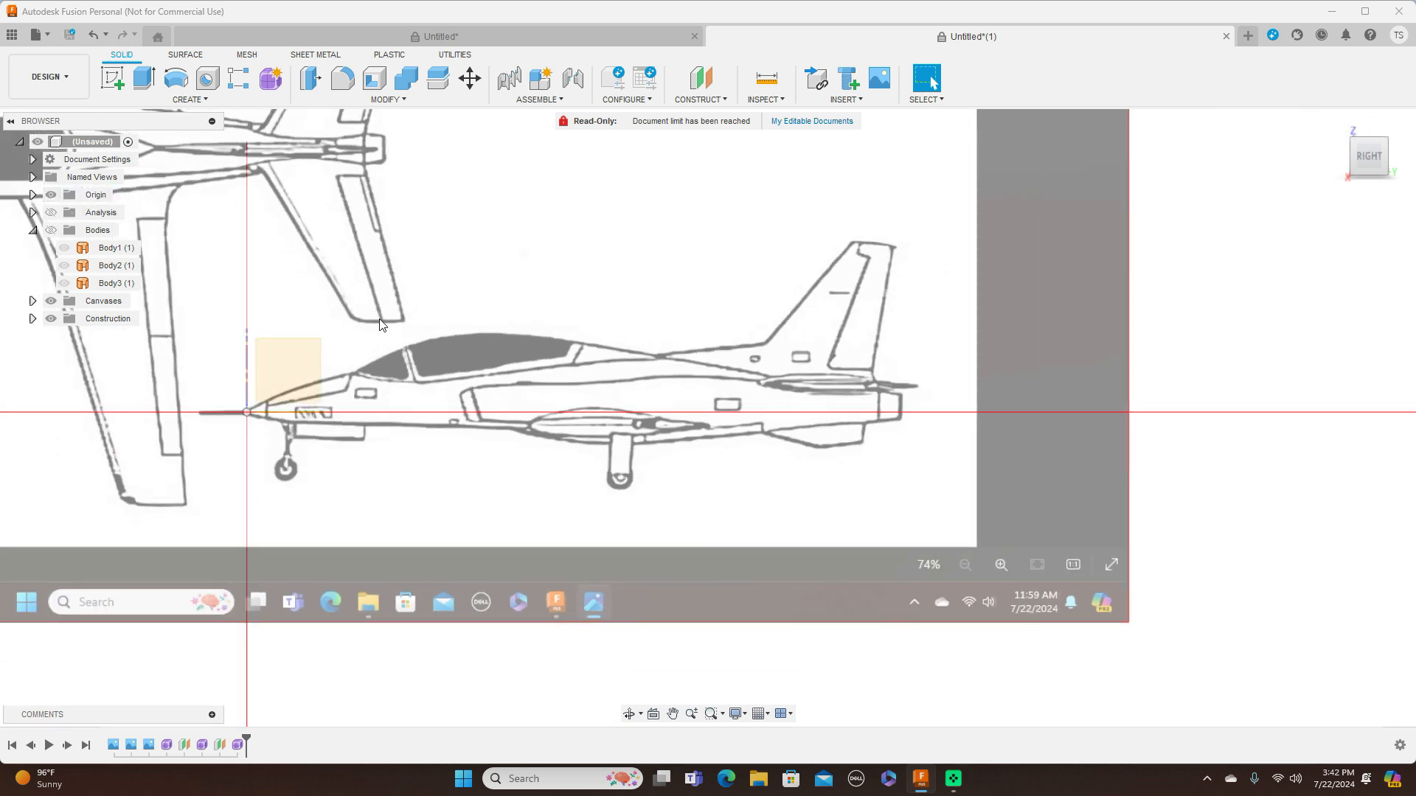
{"action": "left_click", "coordinate": [297, 354]}
{"action": "left_click", "coordinate": [112, 77]}
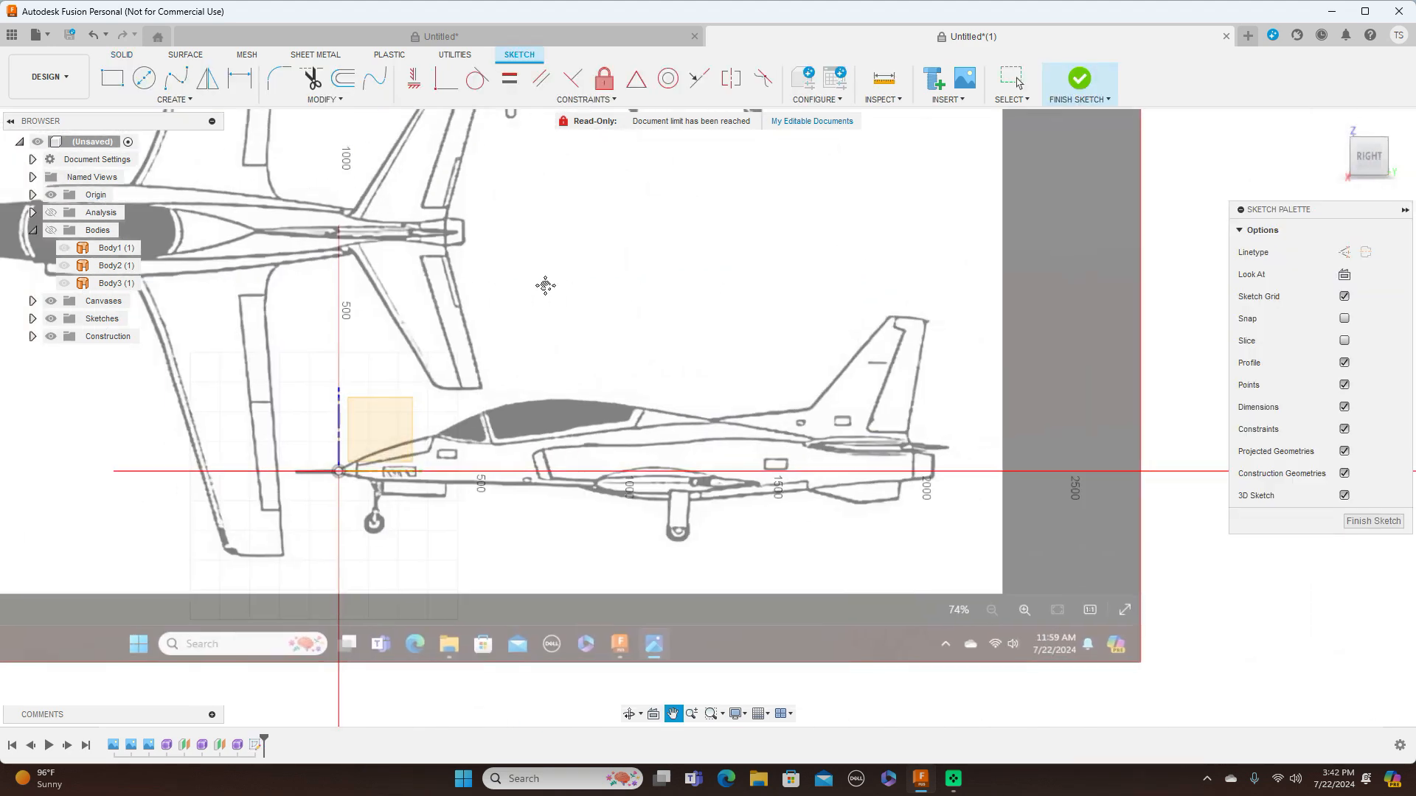
{"action": "scroll", "coordinate": [627, 273], "scroll_direction": "up", "scroll_amount": 3}
{"action": "scroll", "coordinate": [849, 302], "scroll_direction": "up", "scroll_amount": 2}
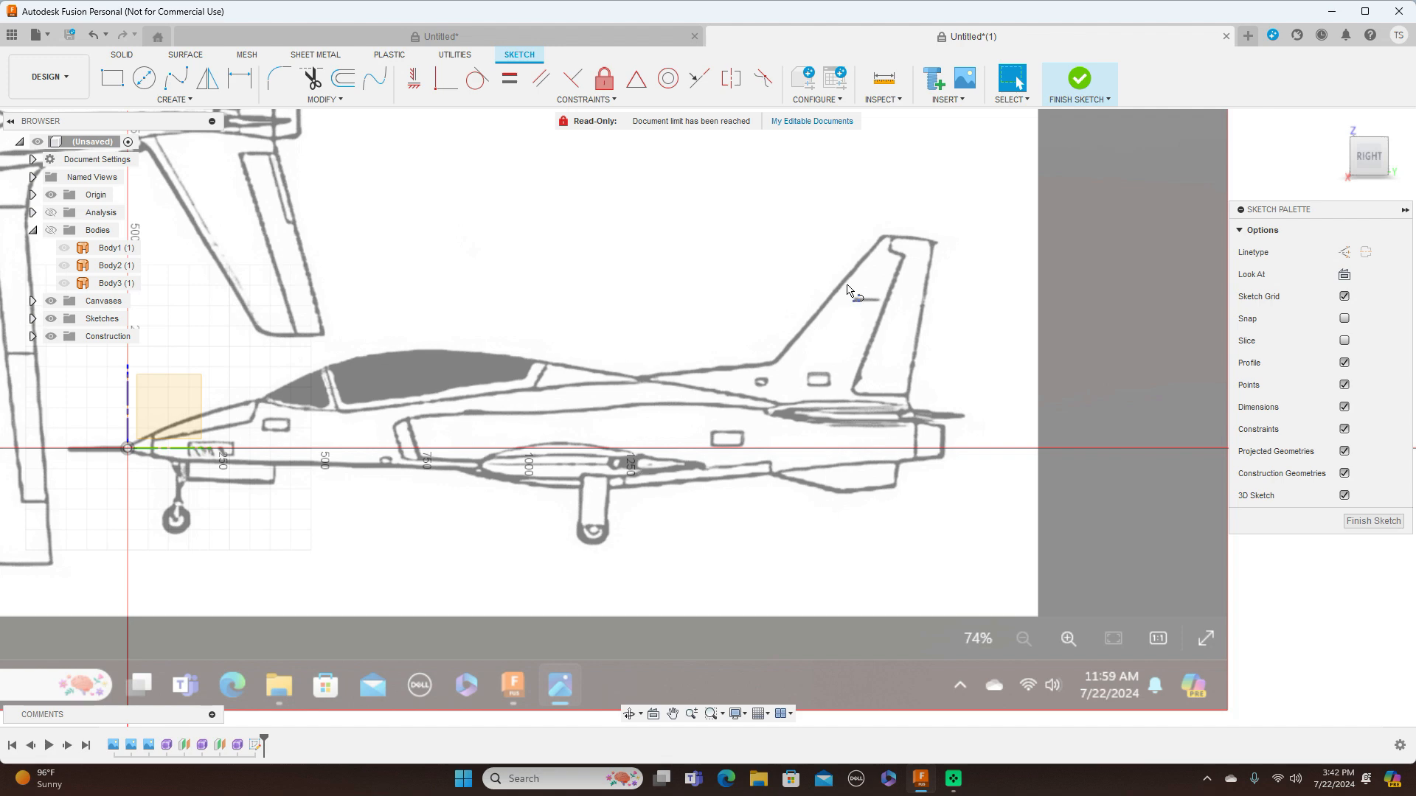
{"action": "key", "text": "l"}
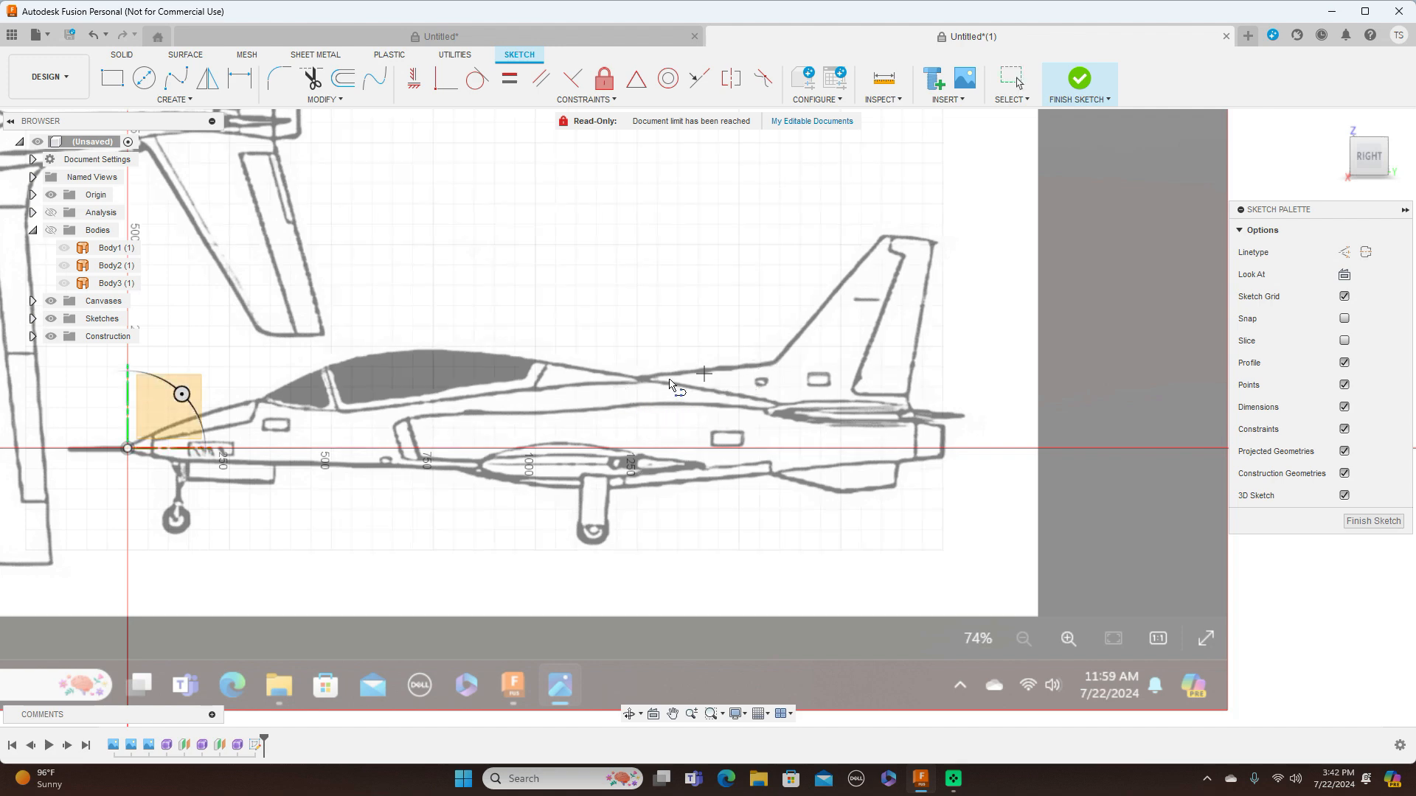
{"action": "left_click", "coordinate": [614, 385]}
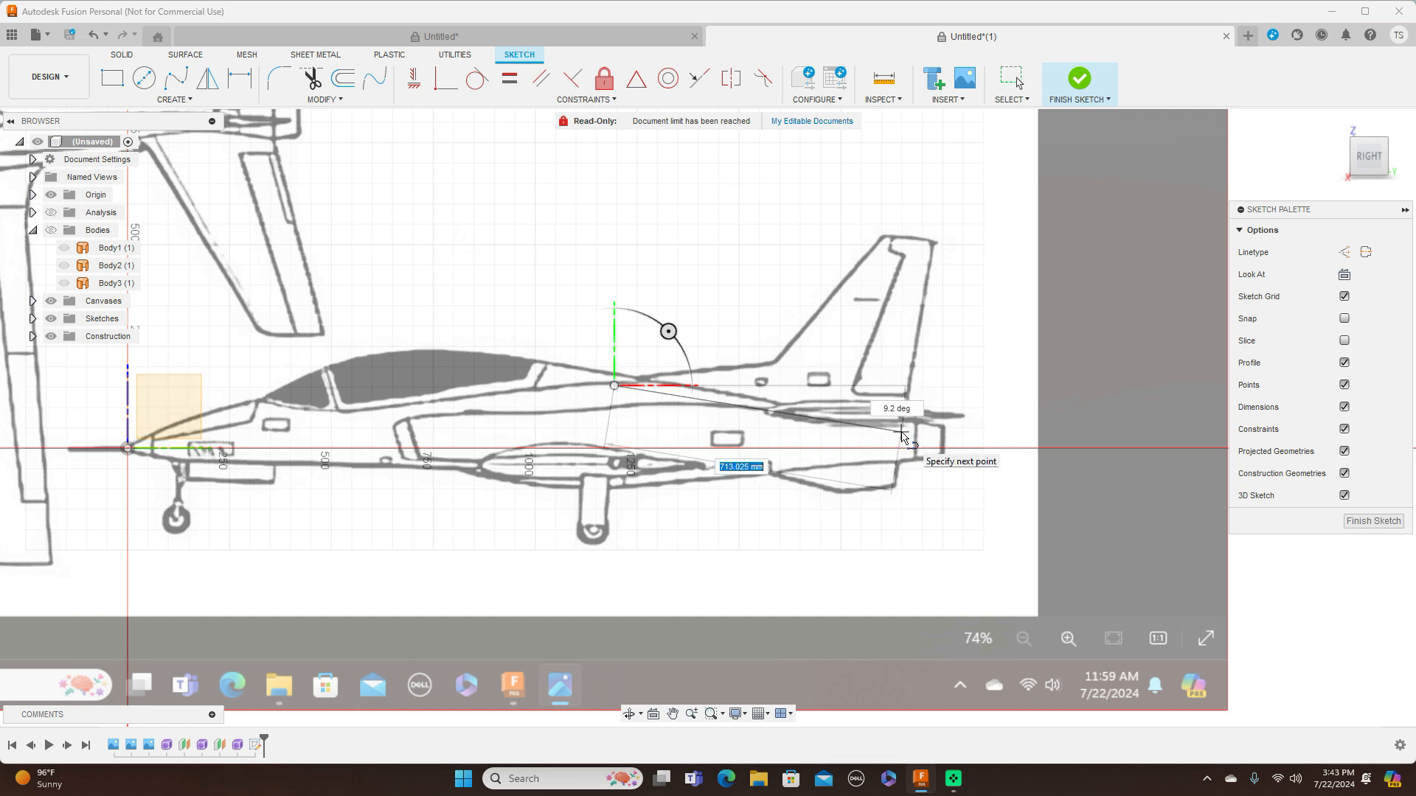
{"action": "left_click", "coordinate": [901, 432]}
{"action": "right_click", "coordinate": [902, 432]}
{"action": "left_click", "coordinate": [945, 434]}
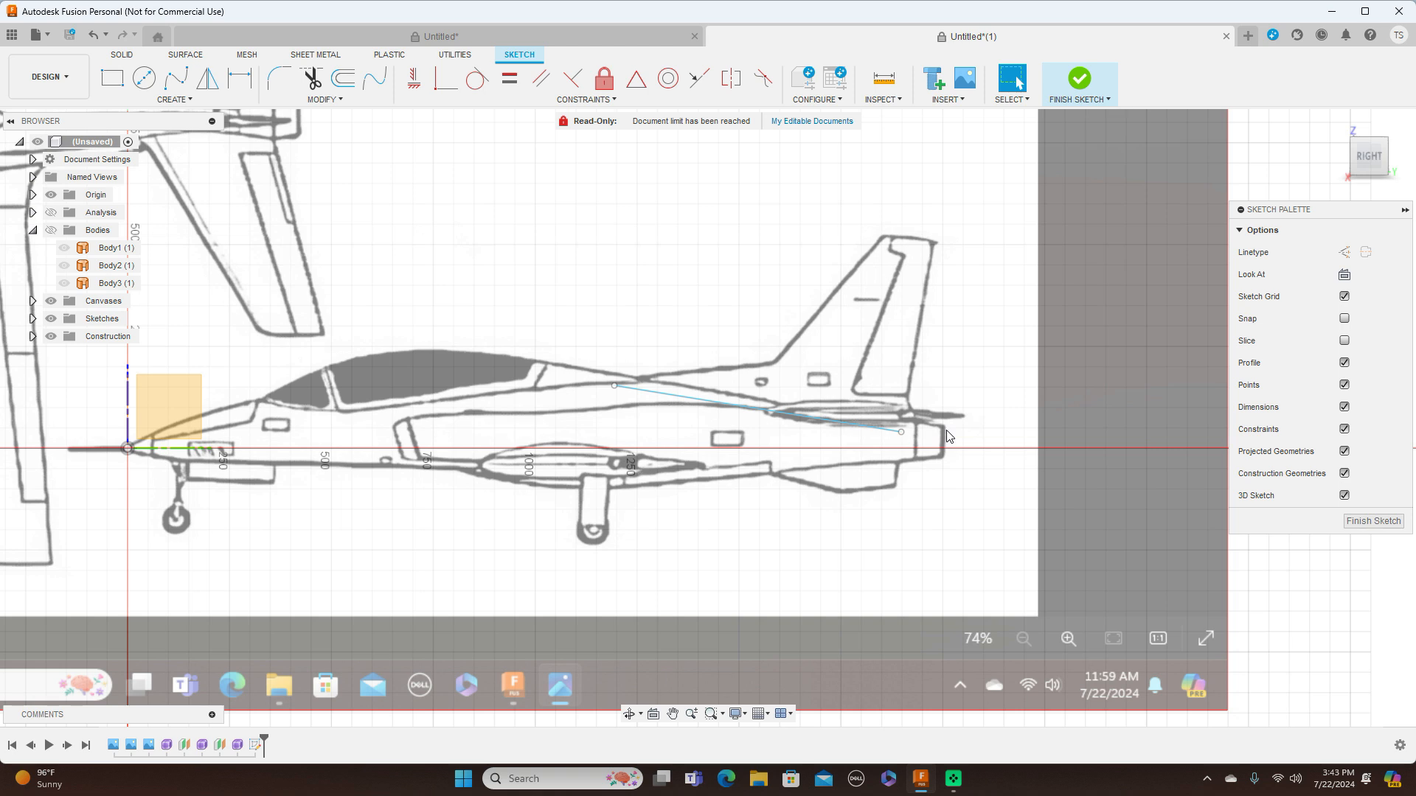
{"action": "left_click", "coordinate": [1354, 510]}
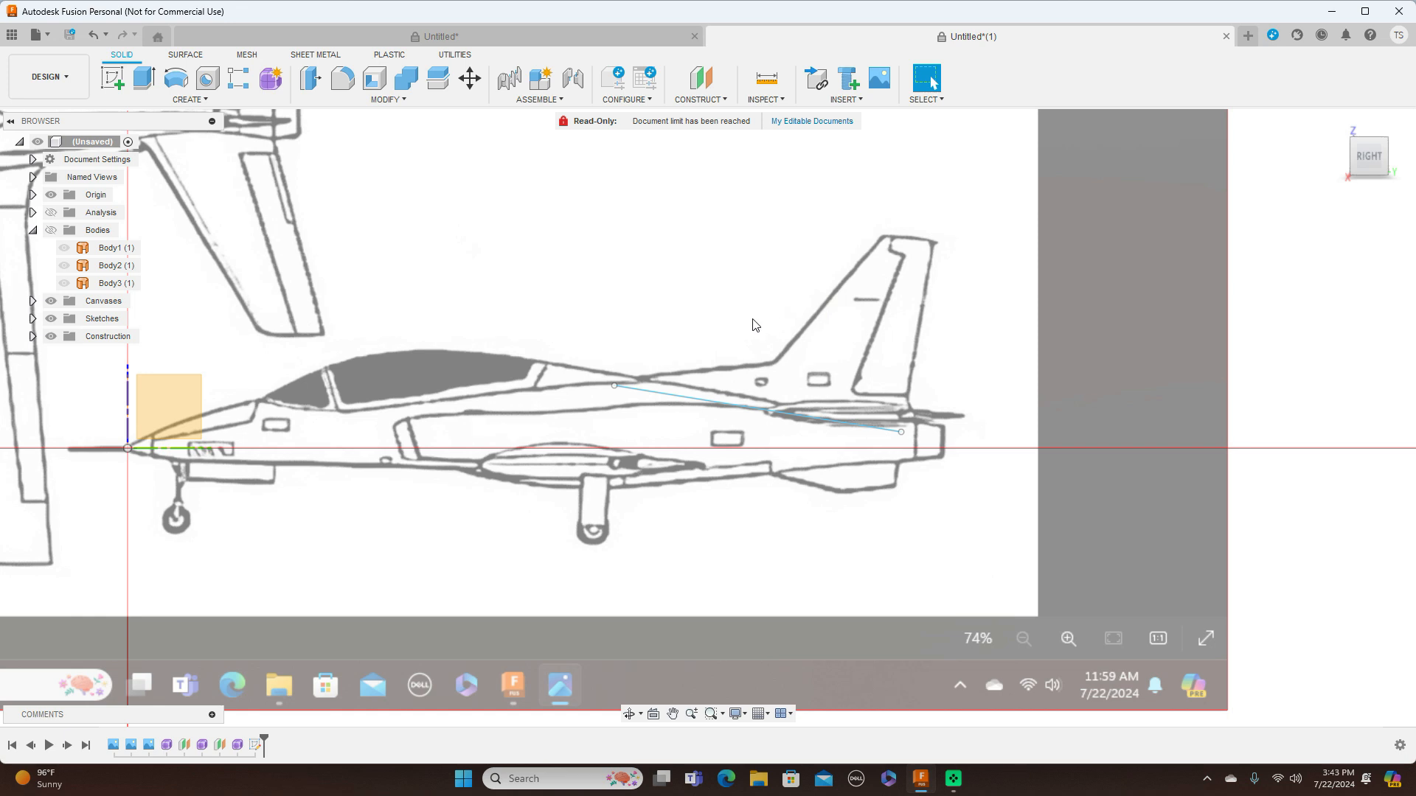
Create a construction plane through the sloped sketch line at an angle of 90 degrees
{"action": "left_click", "coordinate": [719, 102]}
{"action": "left_click", "coordinate": [718, 130]}
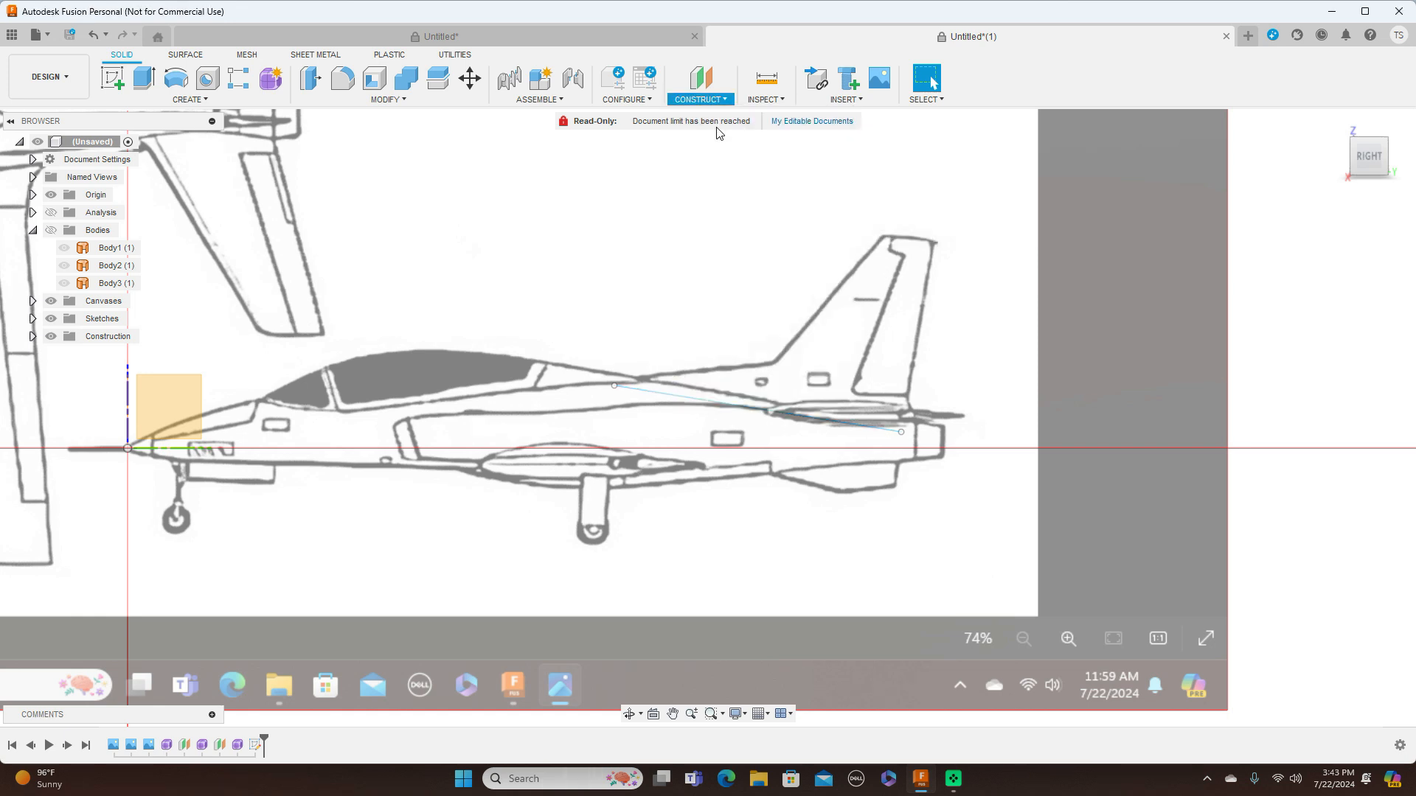
{"action": "left_click", "coordinate": [679, 396]}
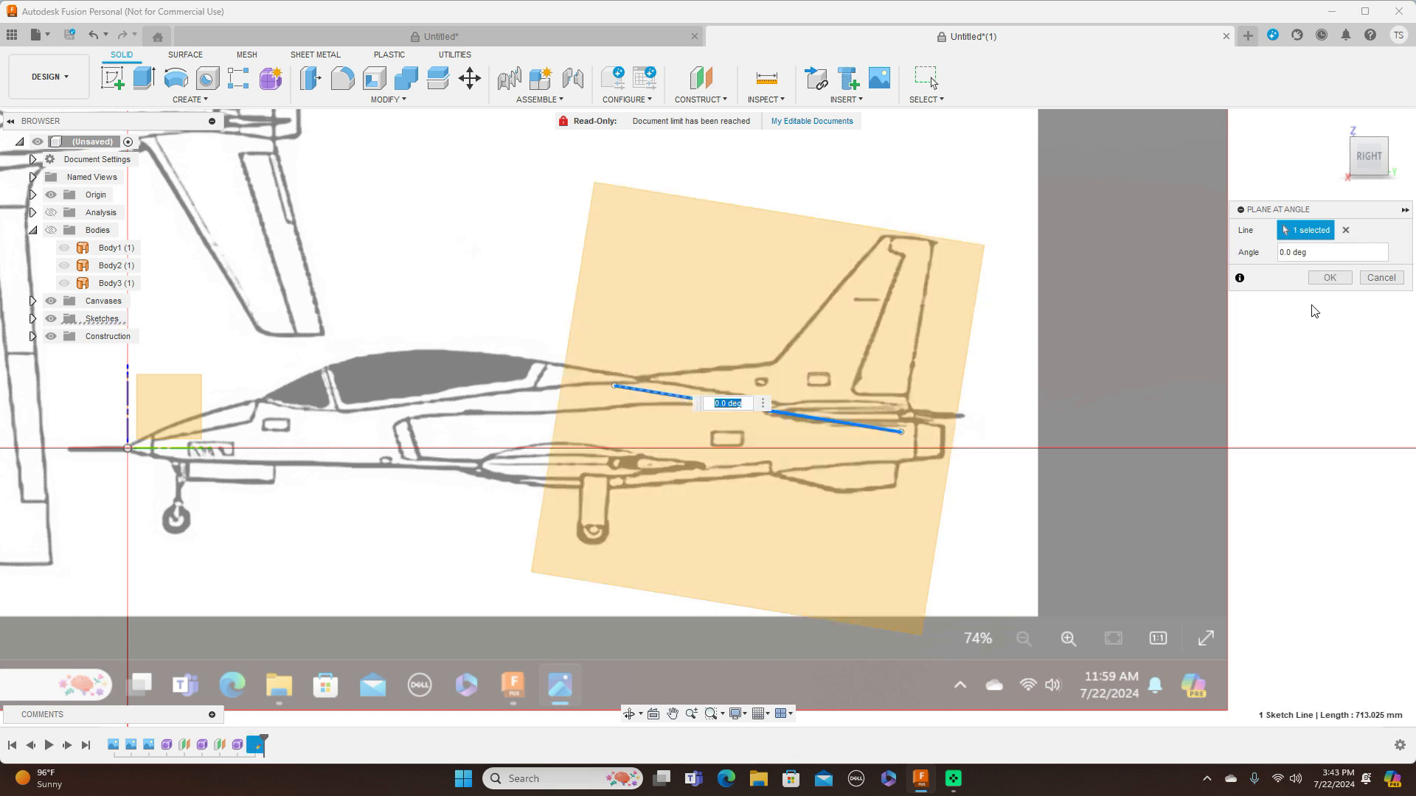
{"action": "left_click", "coordinate": [1280, 252]}
{"action": "type", "text": "9"}
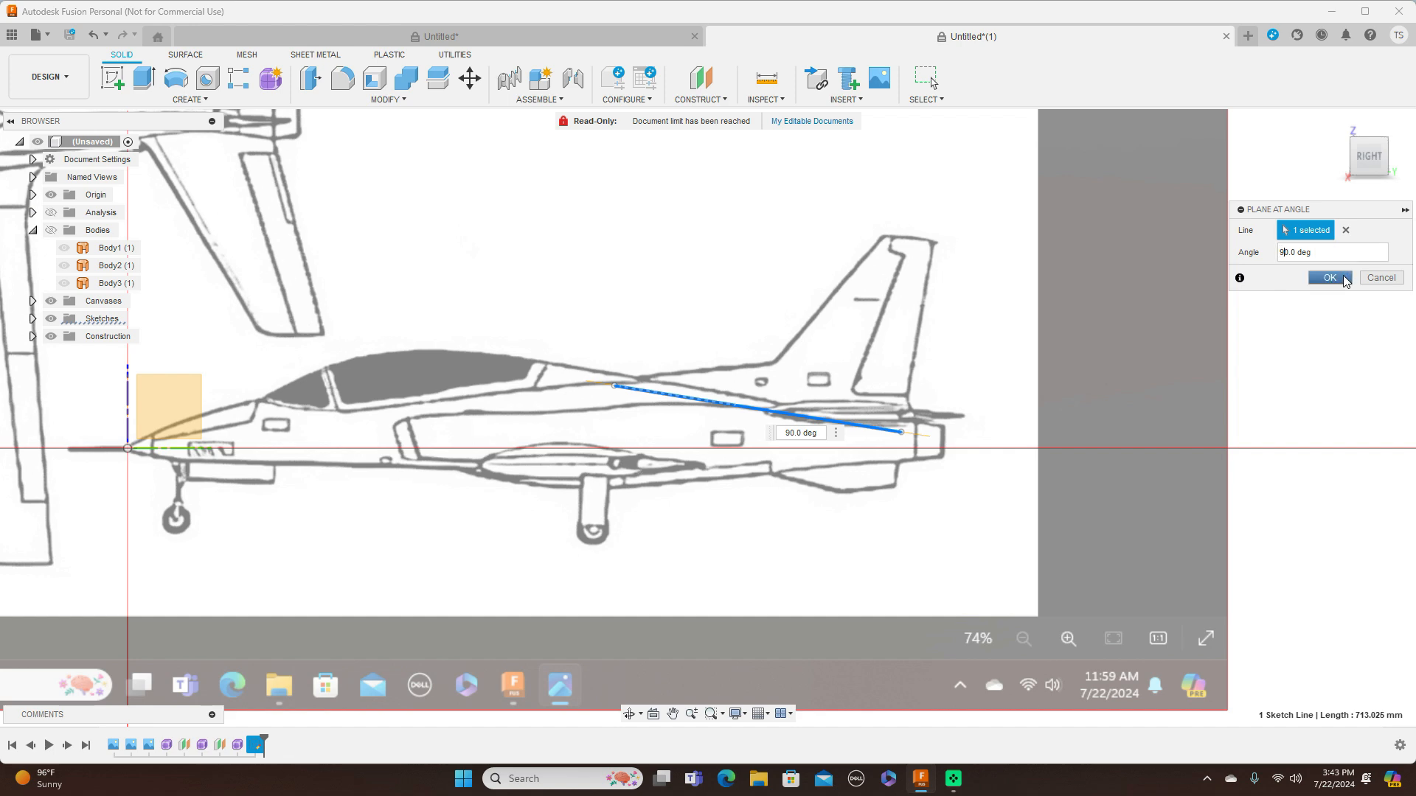
{"action": "left_click", "coordinate": [1330, 278]}
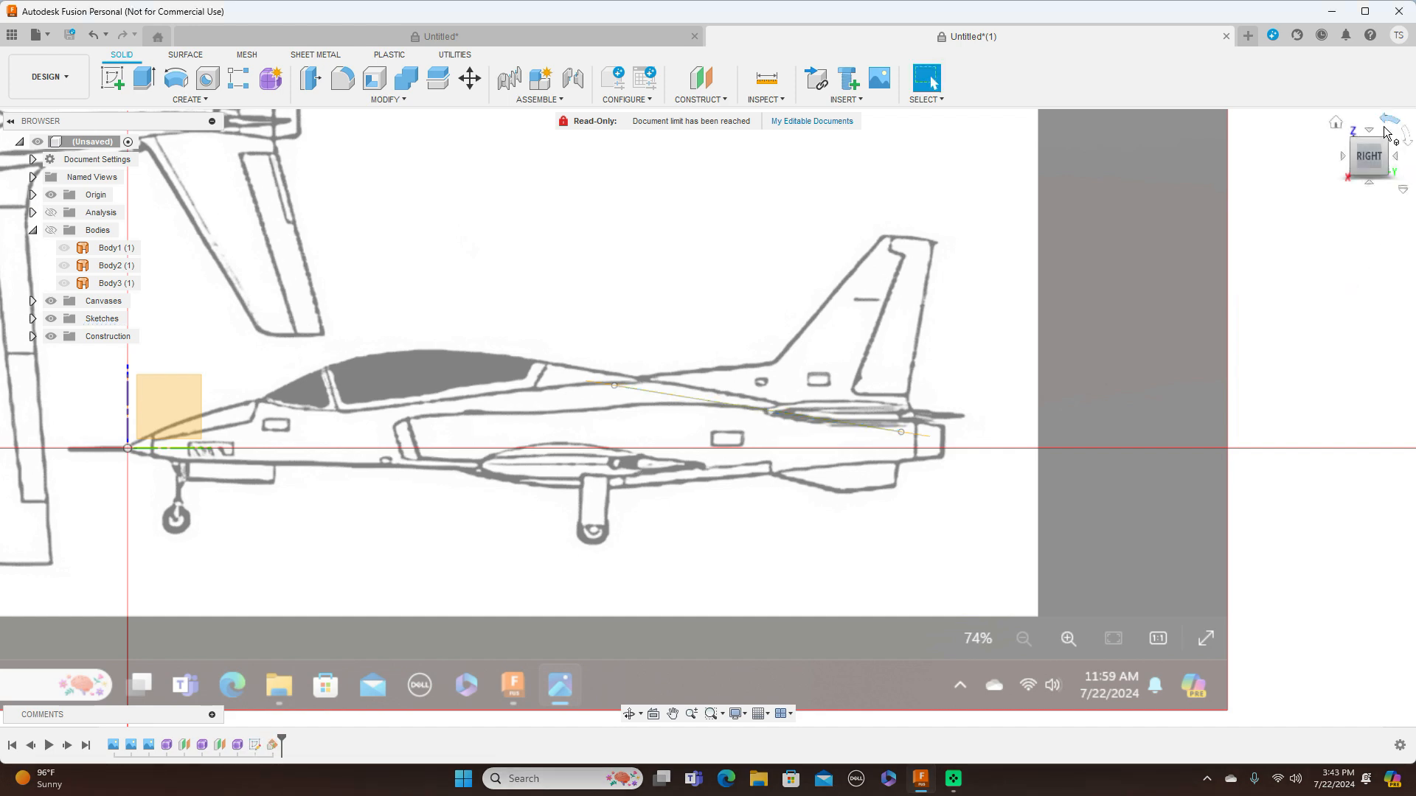
In the top view, start a sketch on the angled construction plane over the rear fuselage
{"action": "left_click", "coordinate": [1369, 133]}
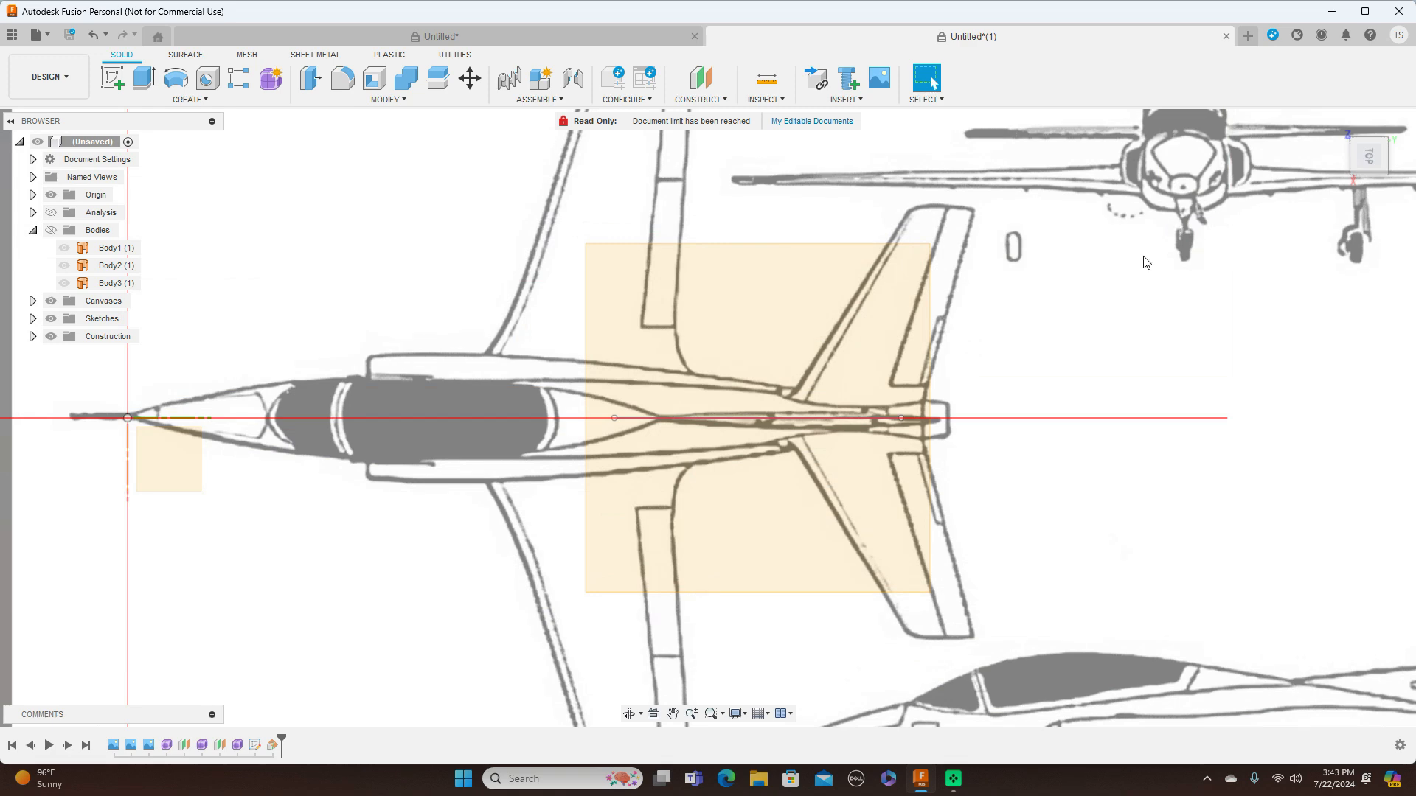
{"action": "scroll", "coordinate": [1034, 399], "scroll_direction": "up", "scroll_amount": 2}
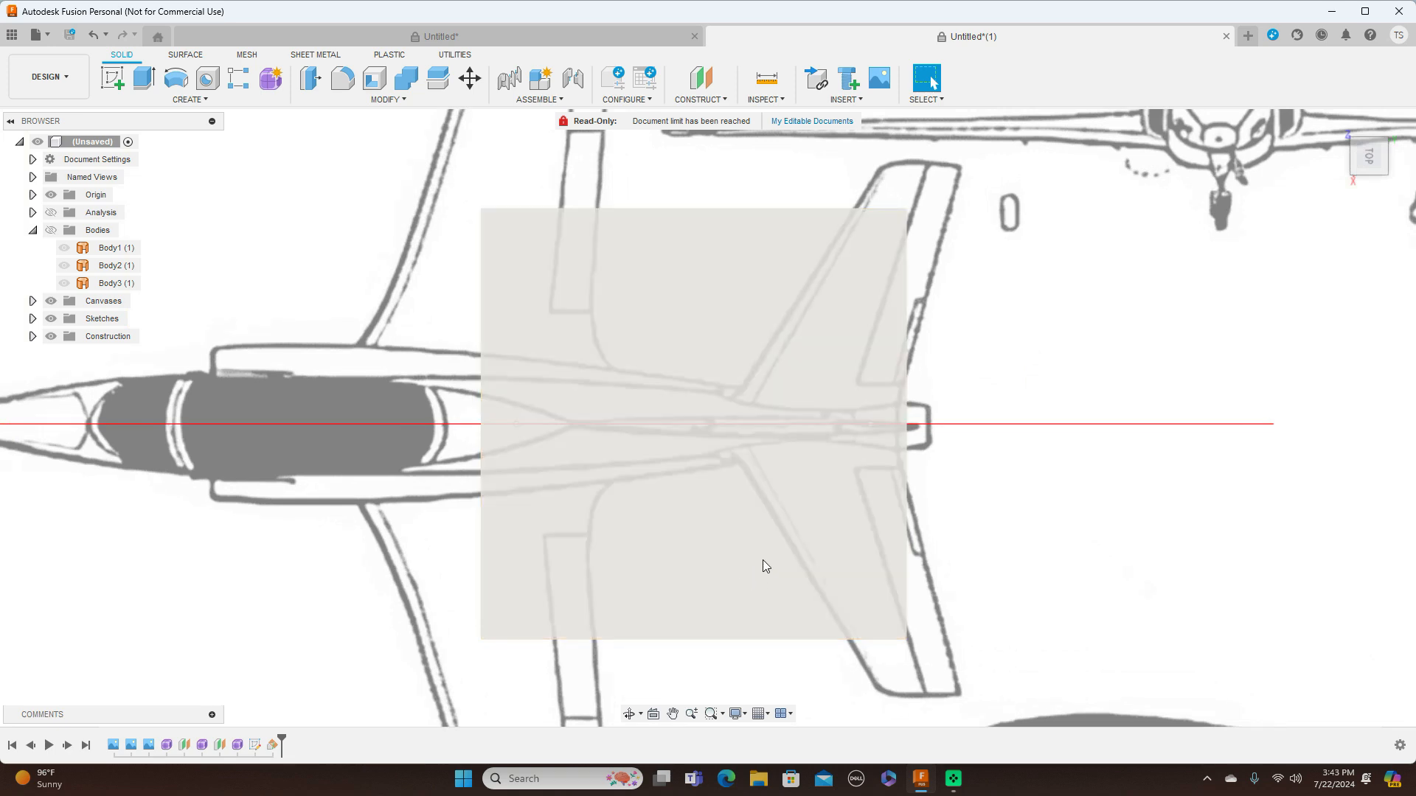
{"action": "left_click", "coordinate": [688, 563]}
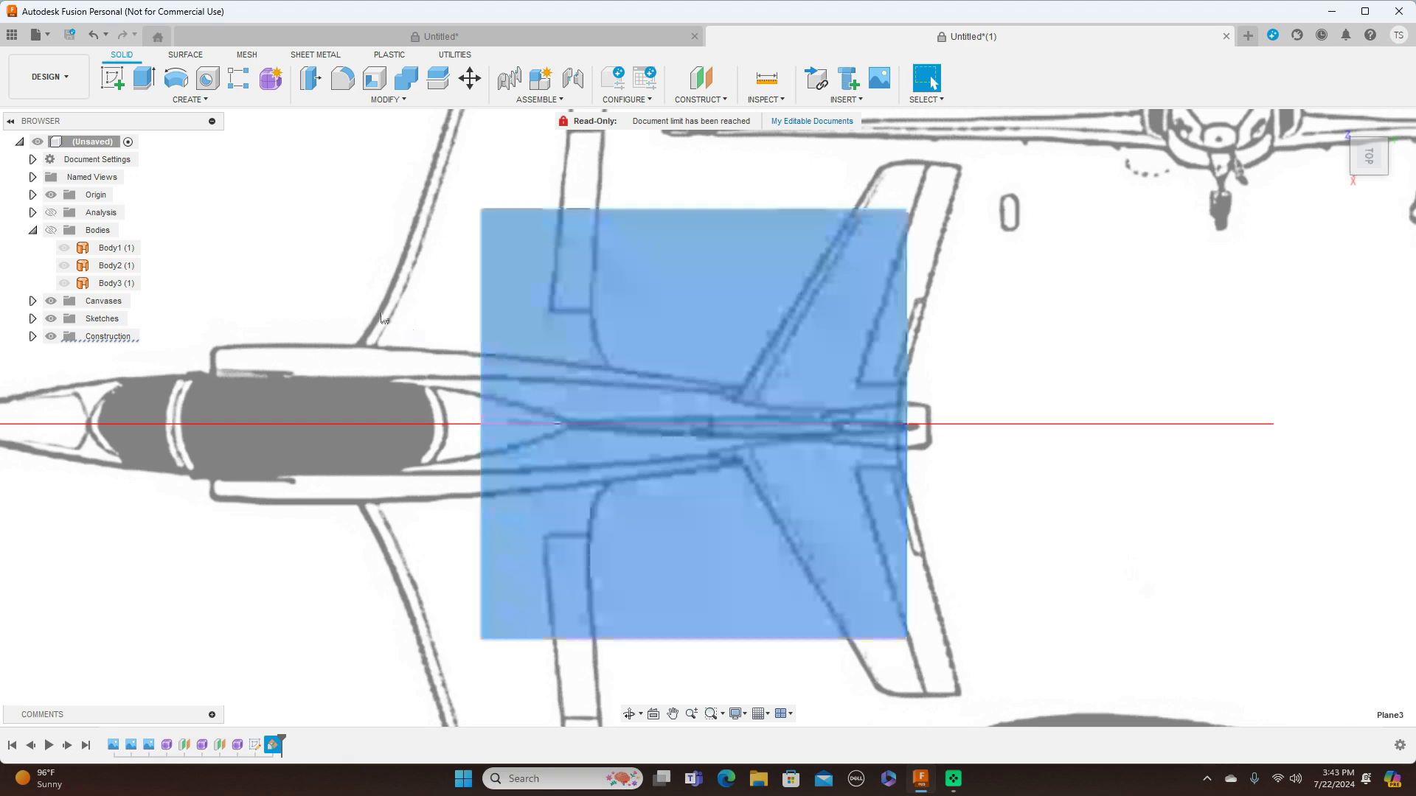
{"action": "left_click", "coordinate": [116, 79]}
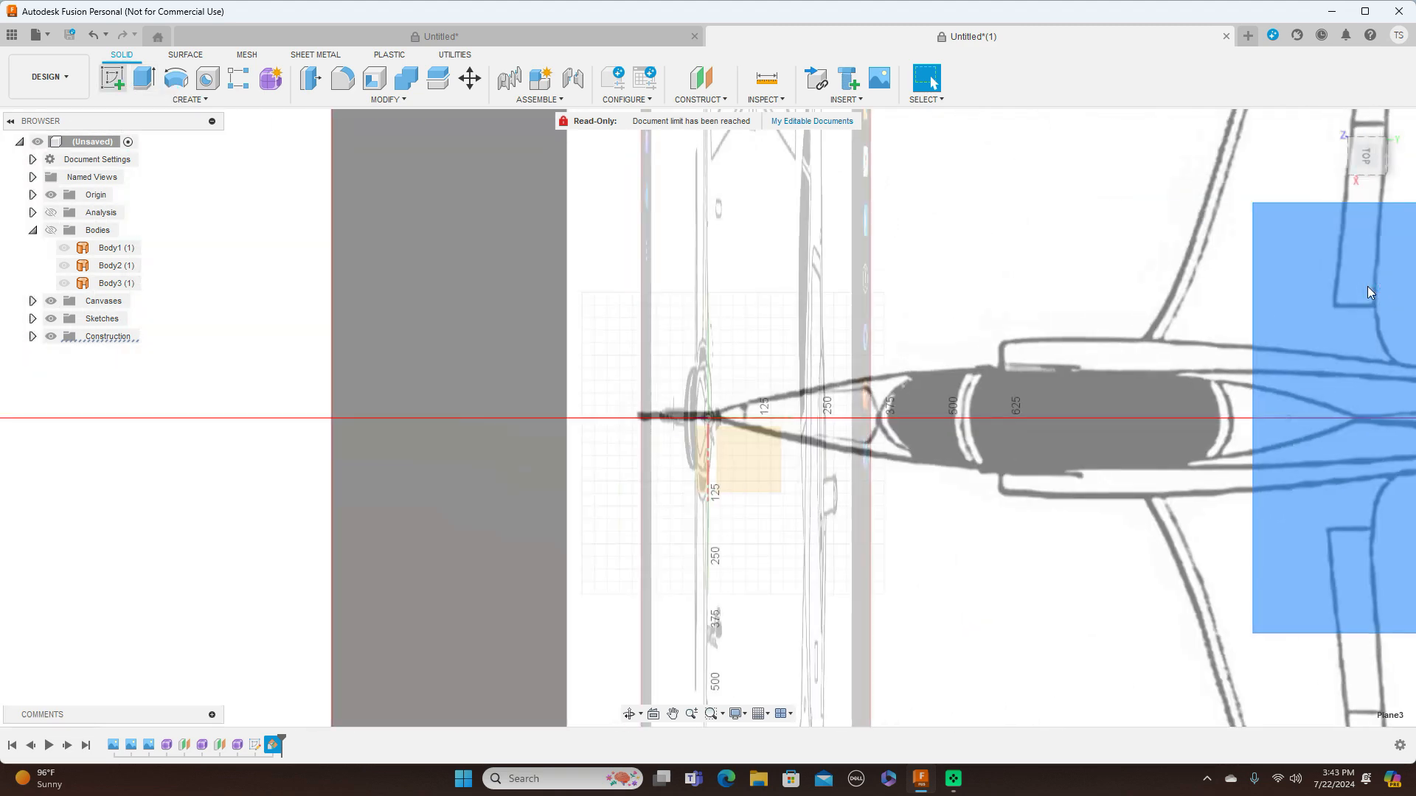
{"action": "scroll", "coordinate": [811, 243], "scroll_direction": "up", "scroll_amount": 5}
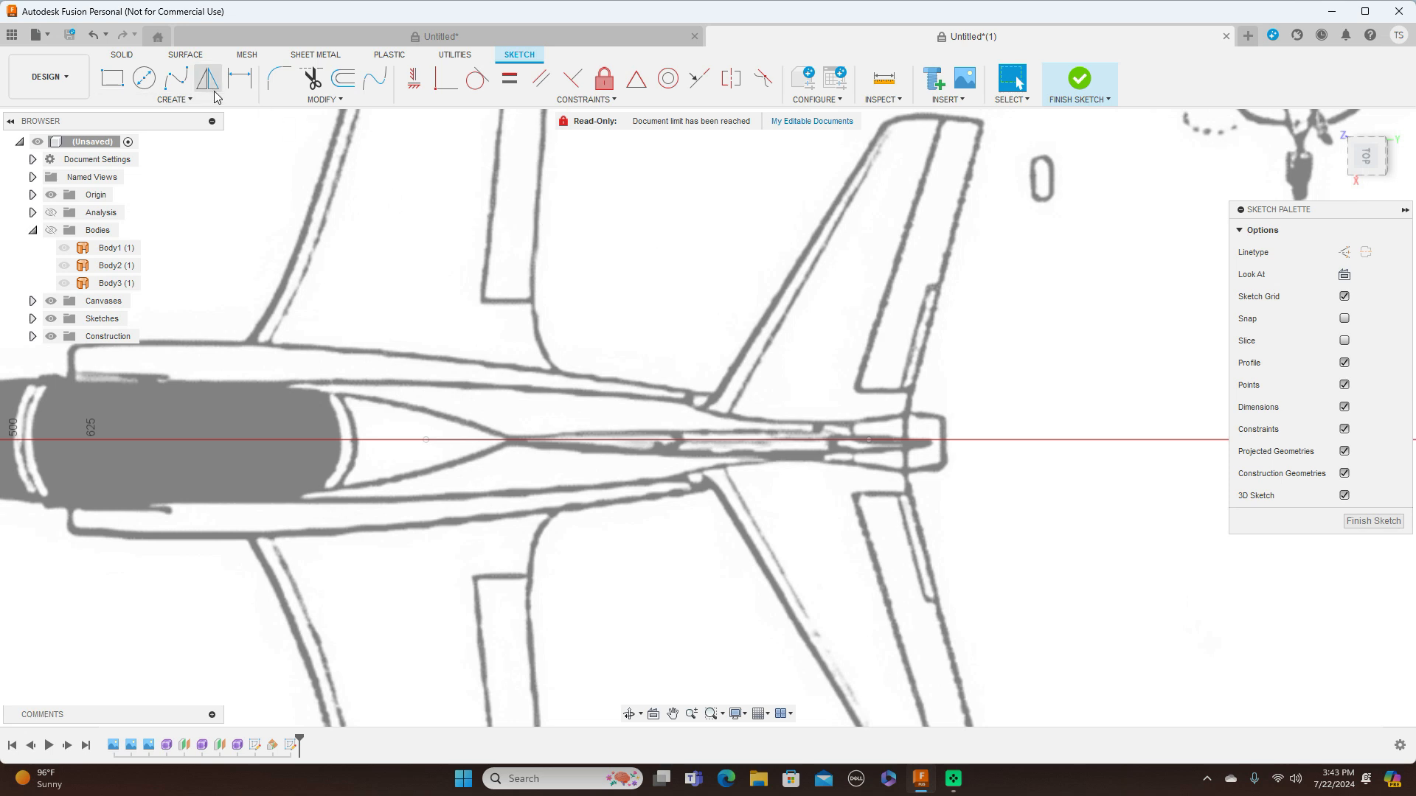
Draw an open five-point fit point spline beside the centreline, from the sloped line's front end to its rear end
{"action": "left_click", "coordinate": [175, 77]}
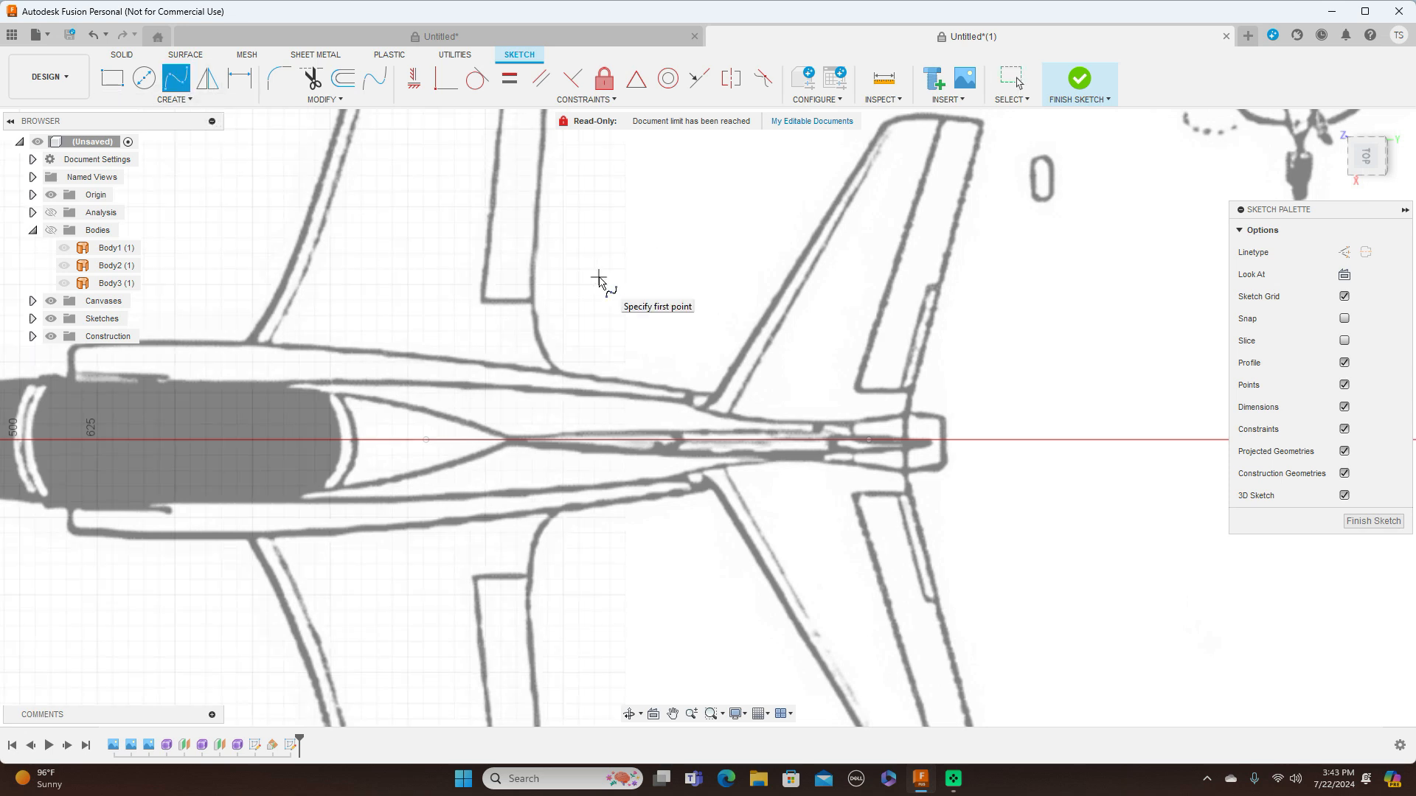
{"action": "scroll", "coordinate": [601, 278], "scroll_direction": "up", "scroll_amount": 1}
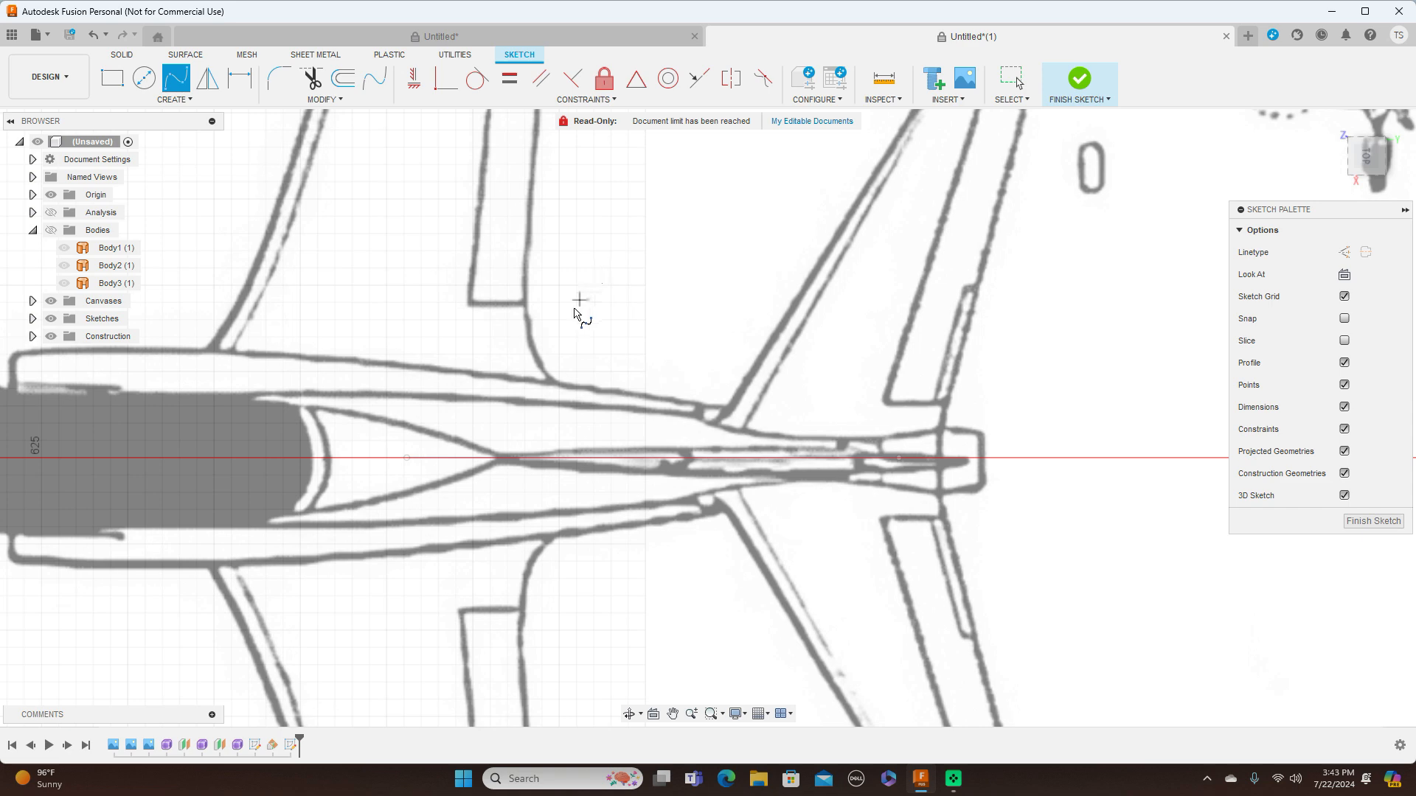
{"action": "left_click", "coordinate": [407, 458]}
{"action": "scroll", "coordinate": [422, 456], "scroll_direction": "up", "scroll_amount": 3}
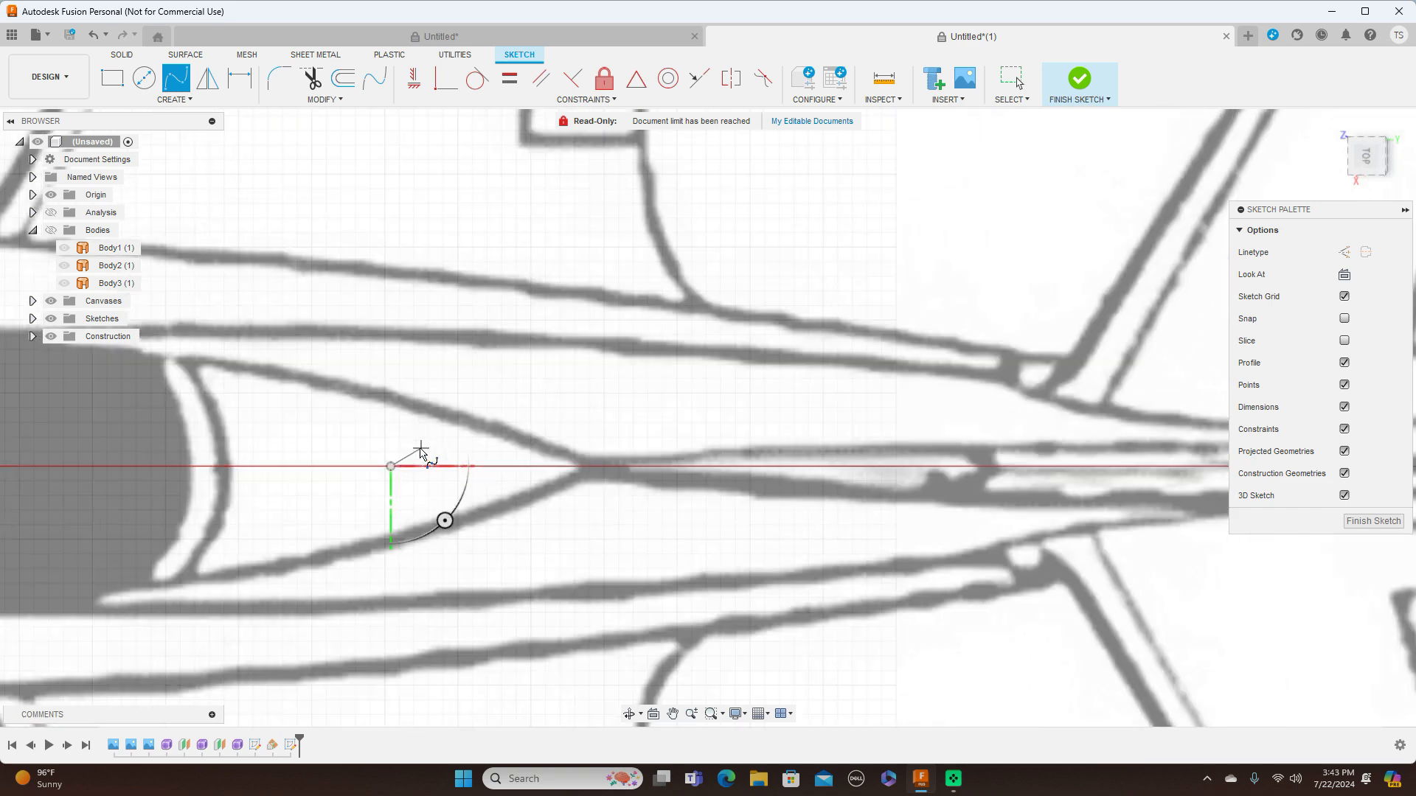
{"action": "left_click", "coordinate": [410, 458]}
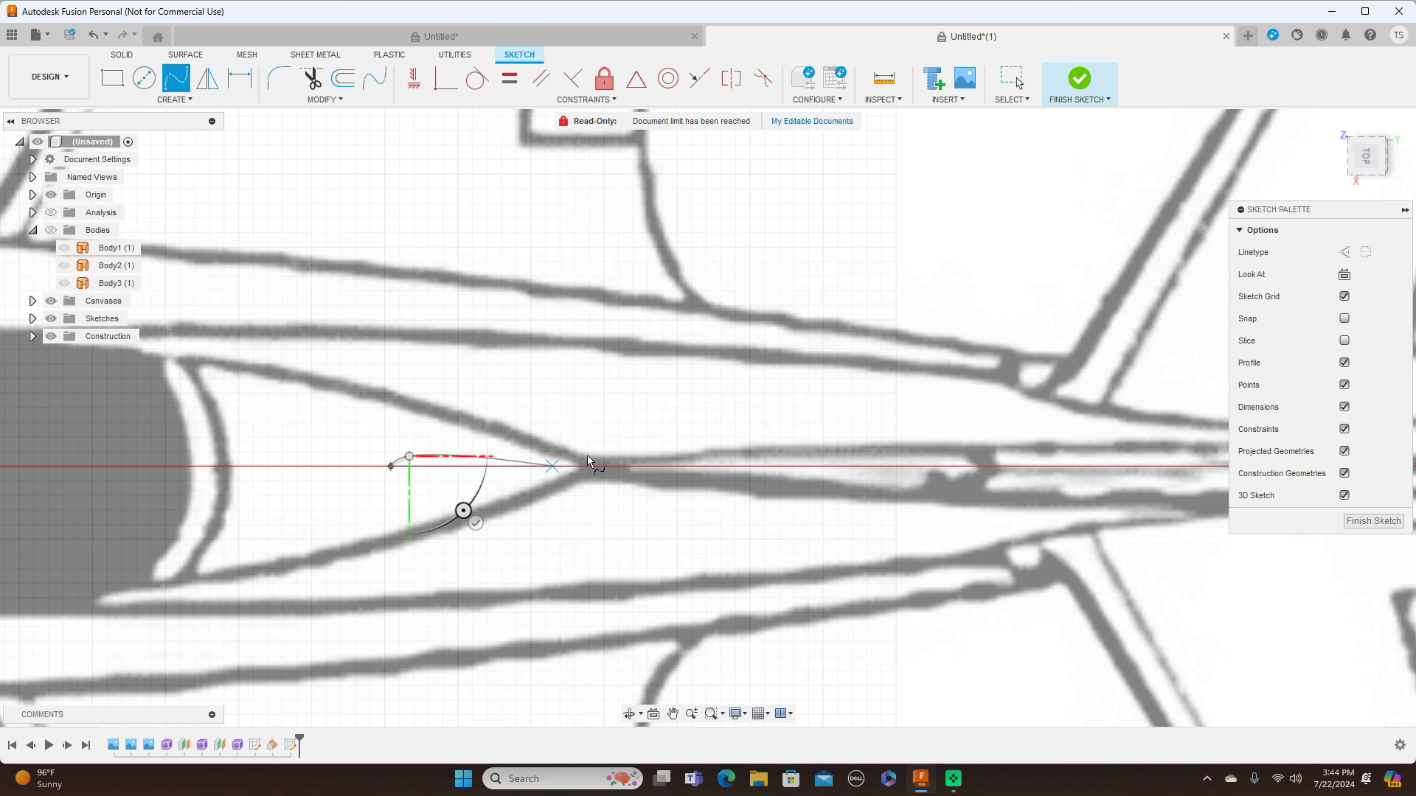
{"action": "scroll", "coordinate": [627, 438], "scroll_direction": "down", "scroll_amount": 3}
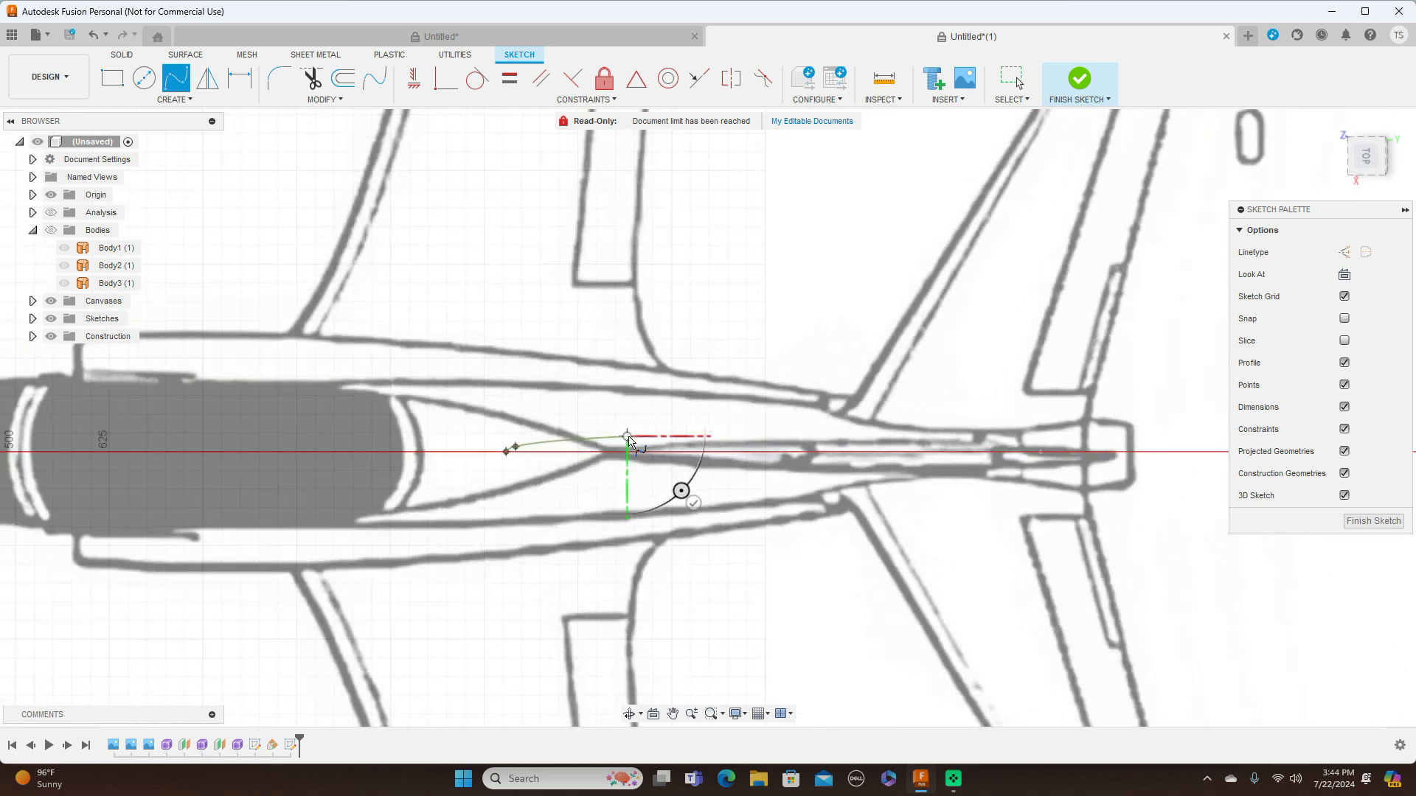
{"action": "left_click", "coordinate": [627, 437]}
{"action": "left_click", "coordinate": [754, 427]}
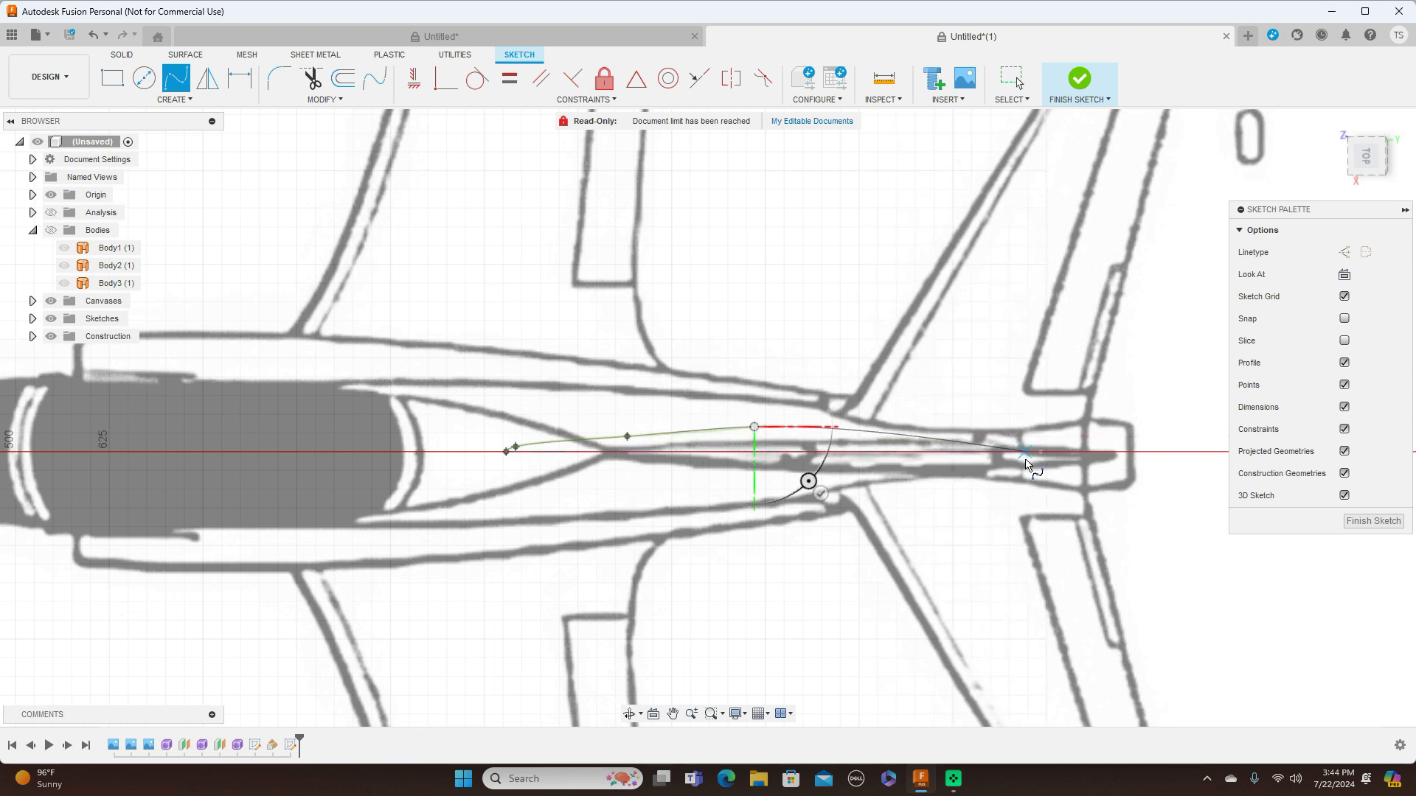
{"action": "left_click", "coordinate": [1041, 452]}
{"action": "right_click", "coordinate": [1046, 455]}
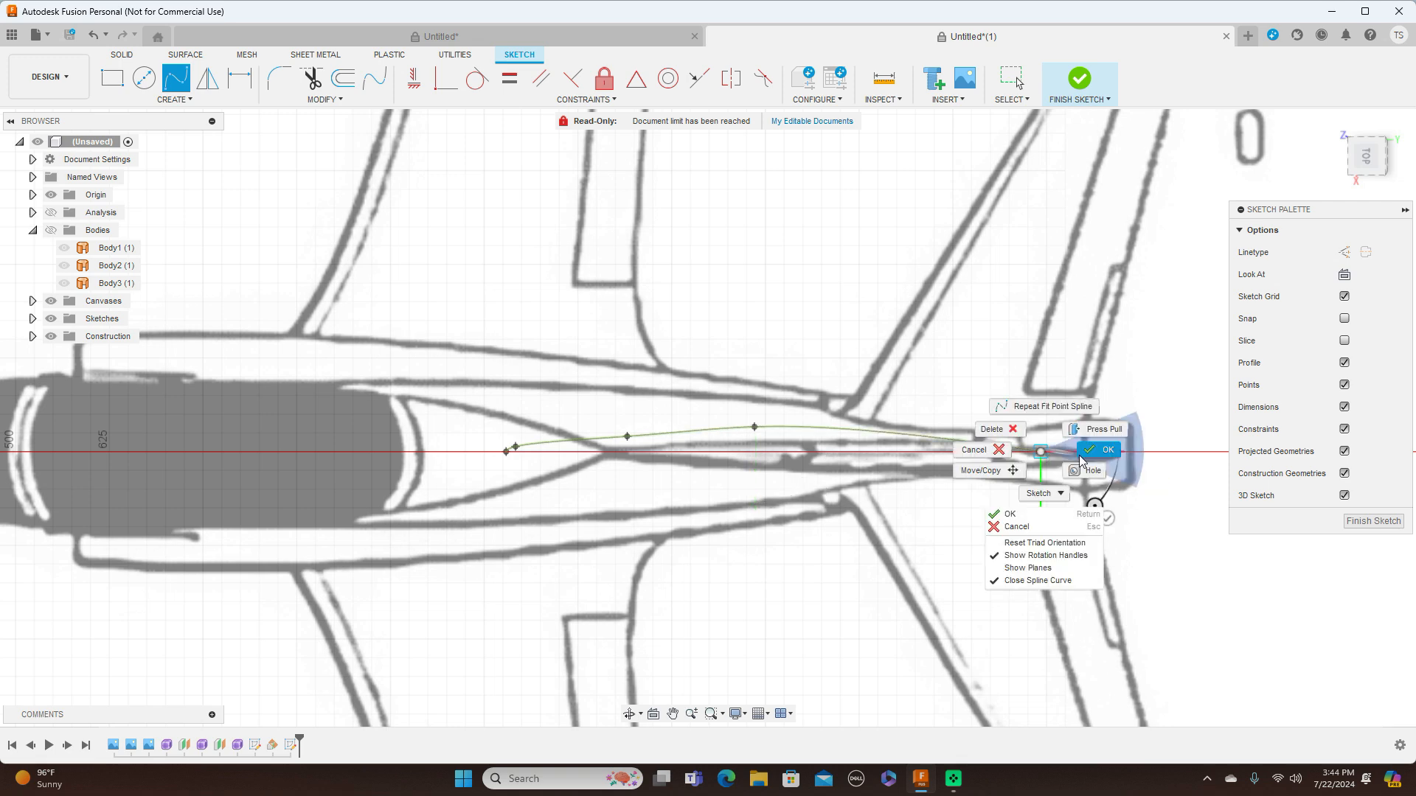
{"action": "left_click", "coordinate": [1082, 459]}
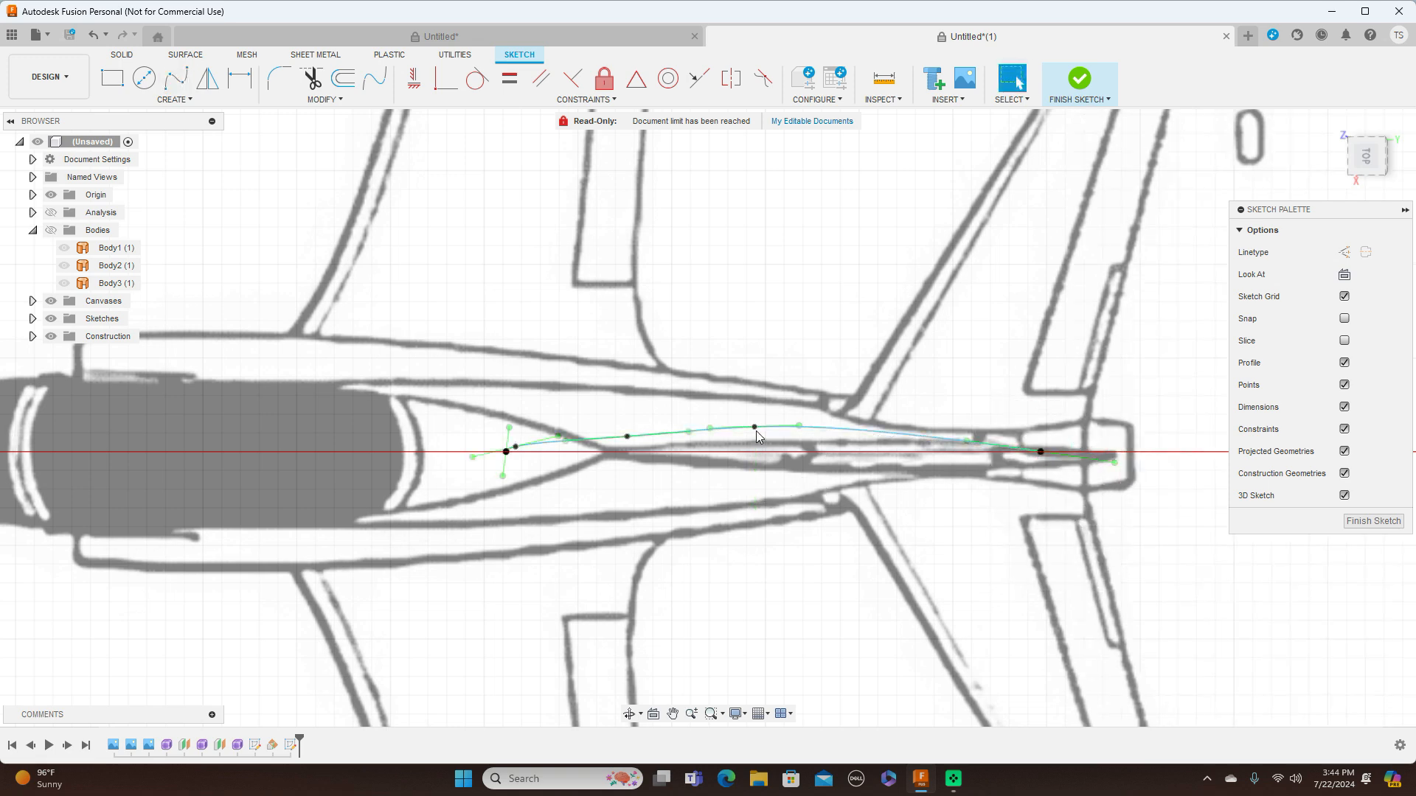
Smooth the spline by repositioning the two fit points in its middle section
{"action": "left_click_drag", "start_coordinate": [754, 427], "coordinate": [757, 432]}
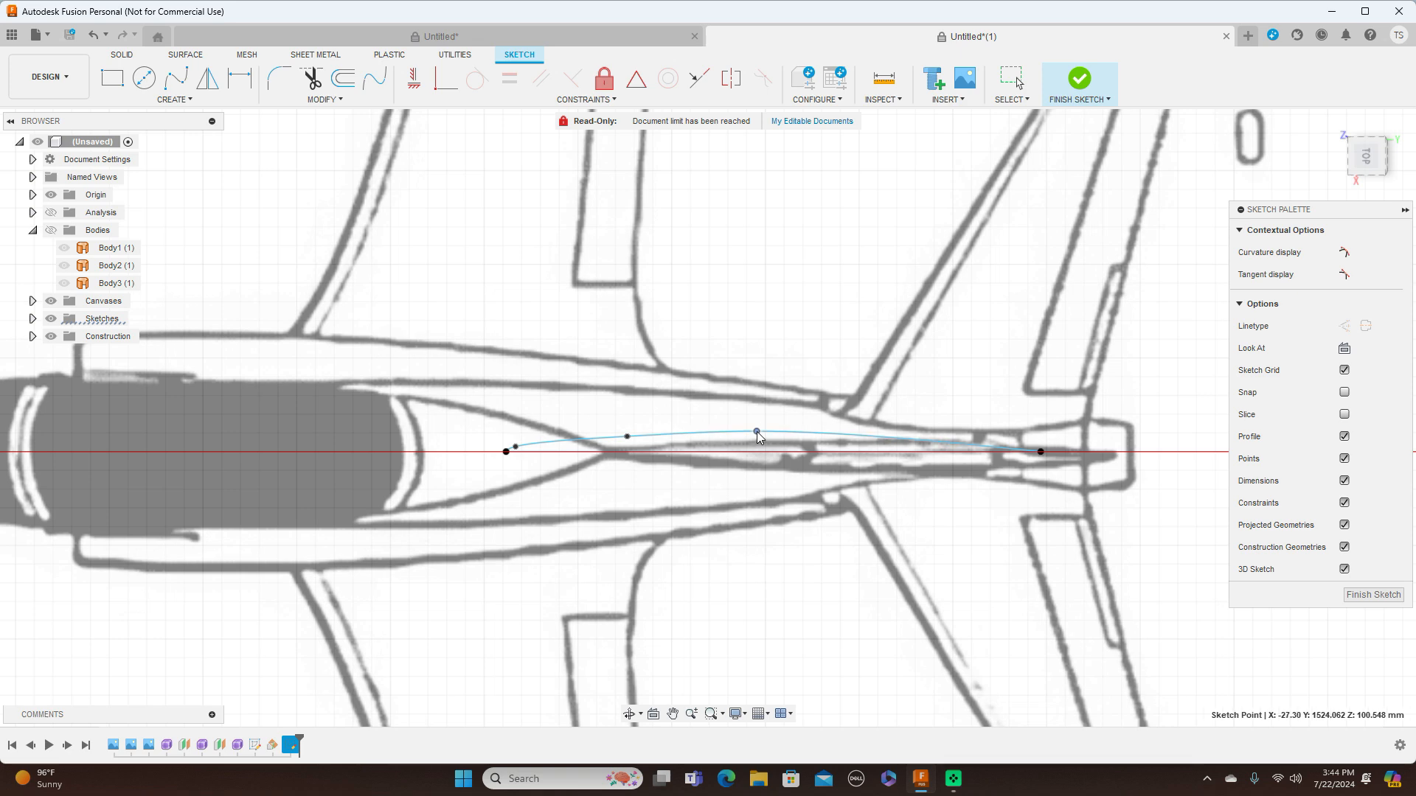
{"action": "scroll", "coordinate": [599, 450], "scroll_direction": "up", "scroll_amount": 2}
{"action": "left_click", "coordinate": [648, 430]}
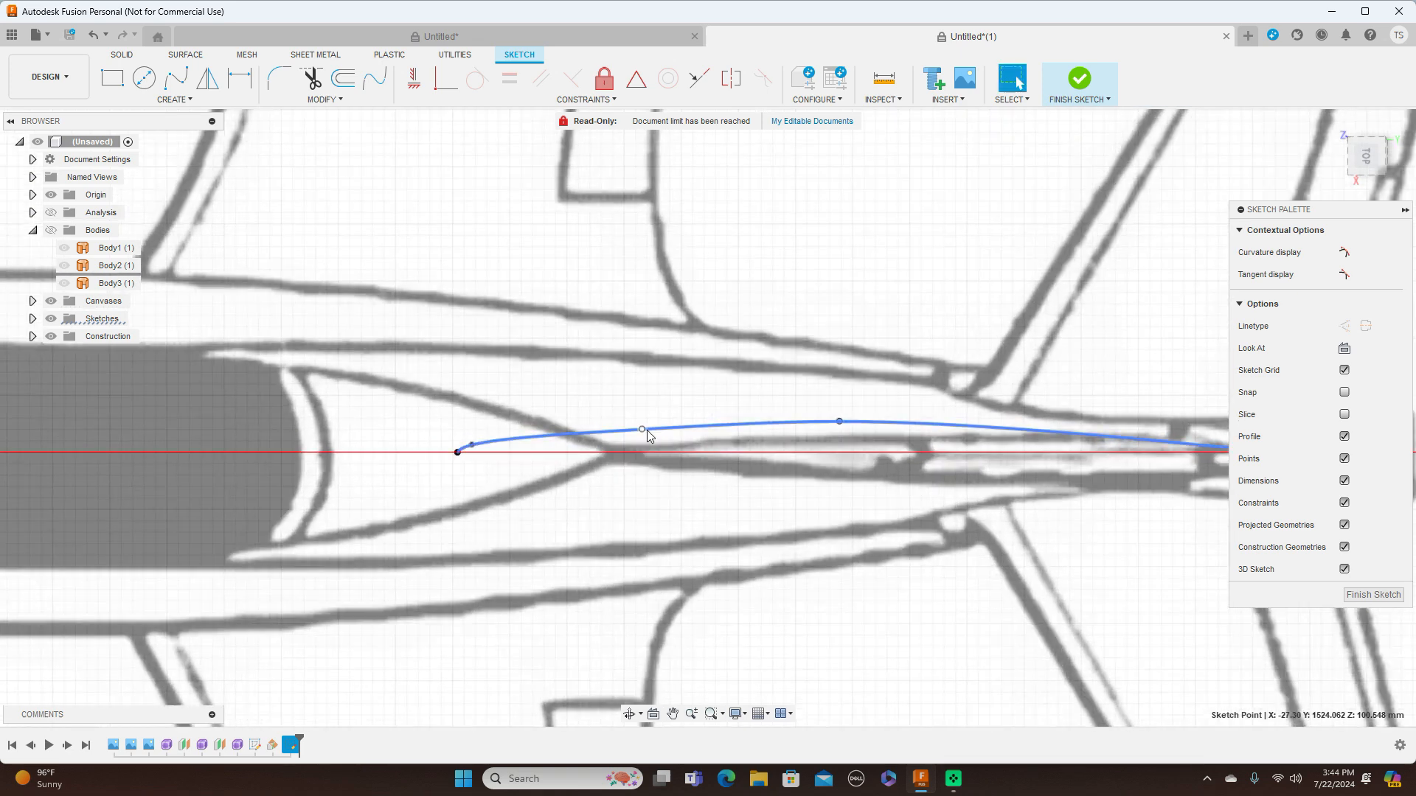
{"action": "left_click_drag", "start_coordinate": [645, 435], "coordinate": [645, 428]}
{"action": "scroll", "coordinate": [682, 444], "scroll_direction": "down", "scroll_amount": 3}
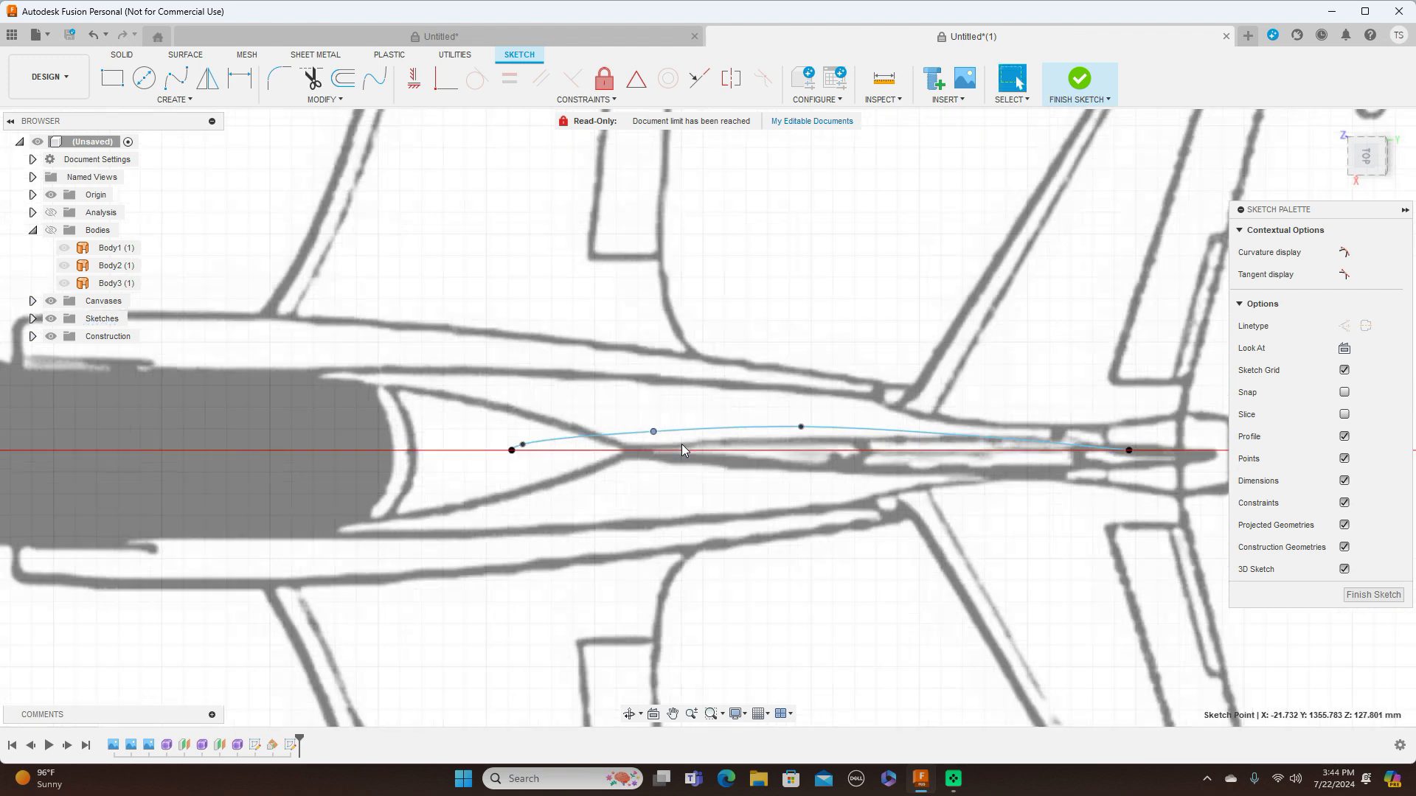
Mirror the spline across the sloped sketch line to close the slender fin base profile, and finish the sketch
{"action": "middle_click_drag", "start_coordinate": [883, 505], "coordinate": [767, 463]}
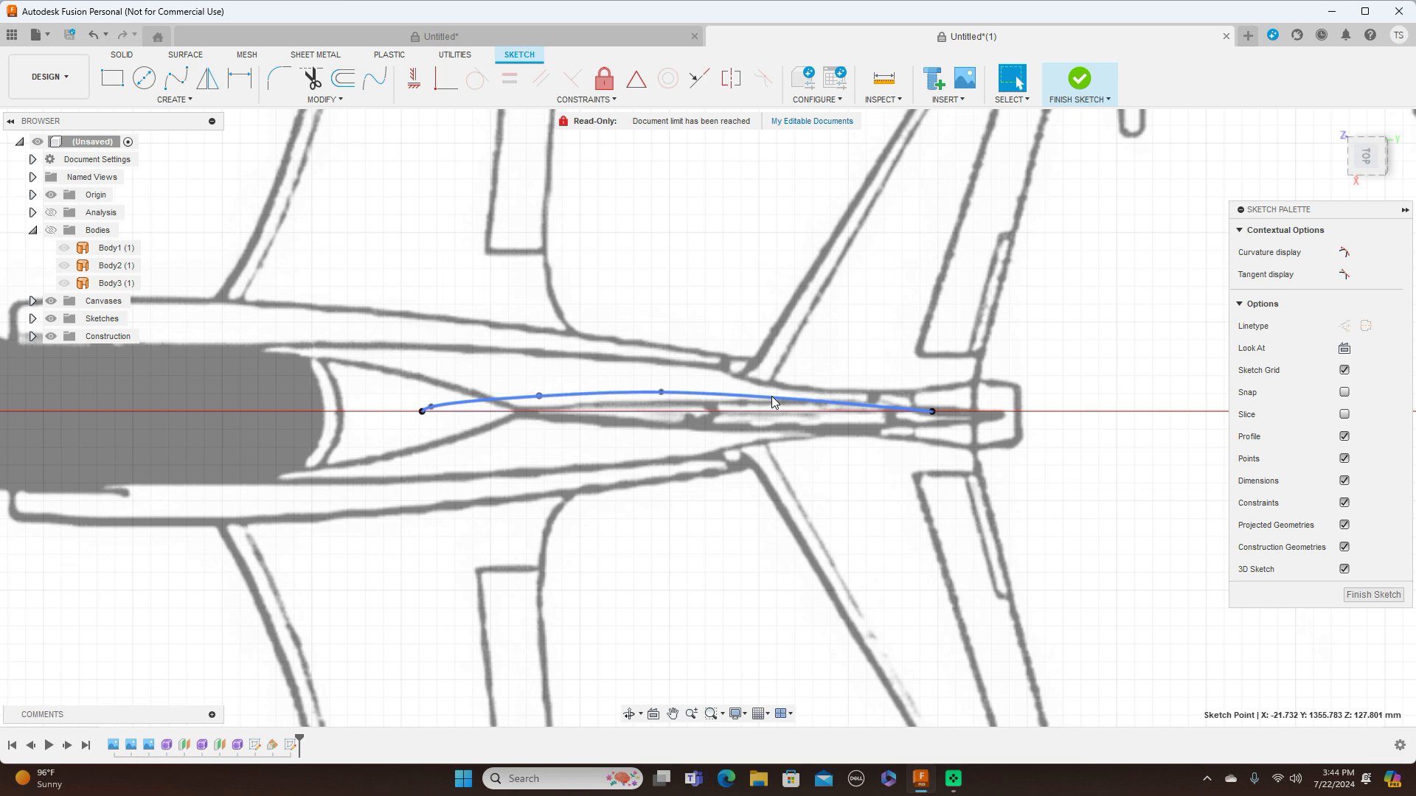
{"action": "left_click", "coordinate": [208, 78]}
{"action": "left_click", "coordinate": [597, 396]}
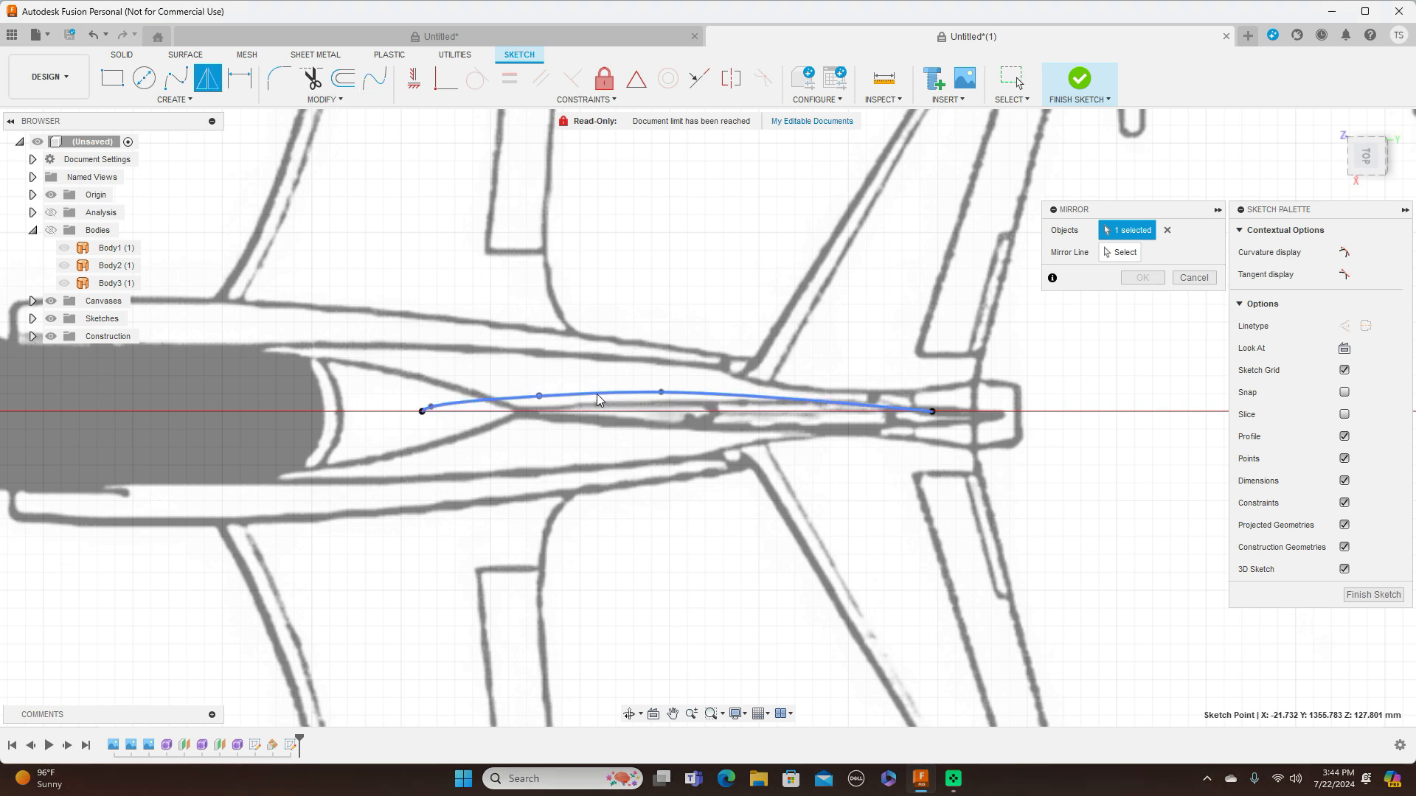
{"action": "left_click", "coordinate": [1120, 252]}
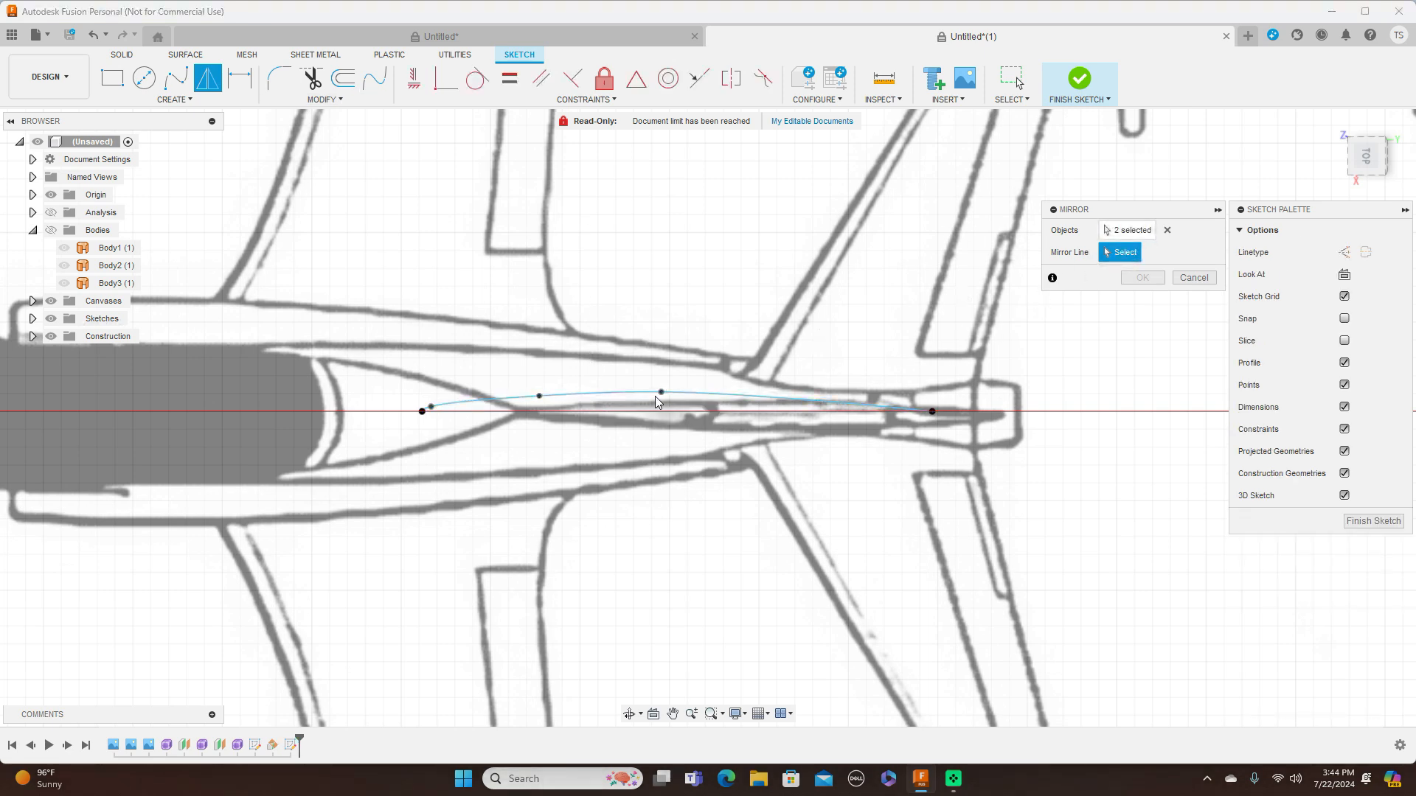
{"action": "left_click", "coordinate": [900, 412]}
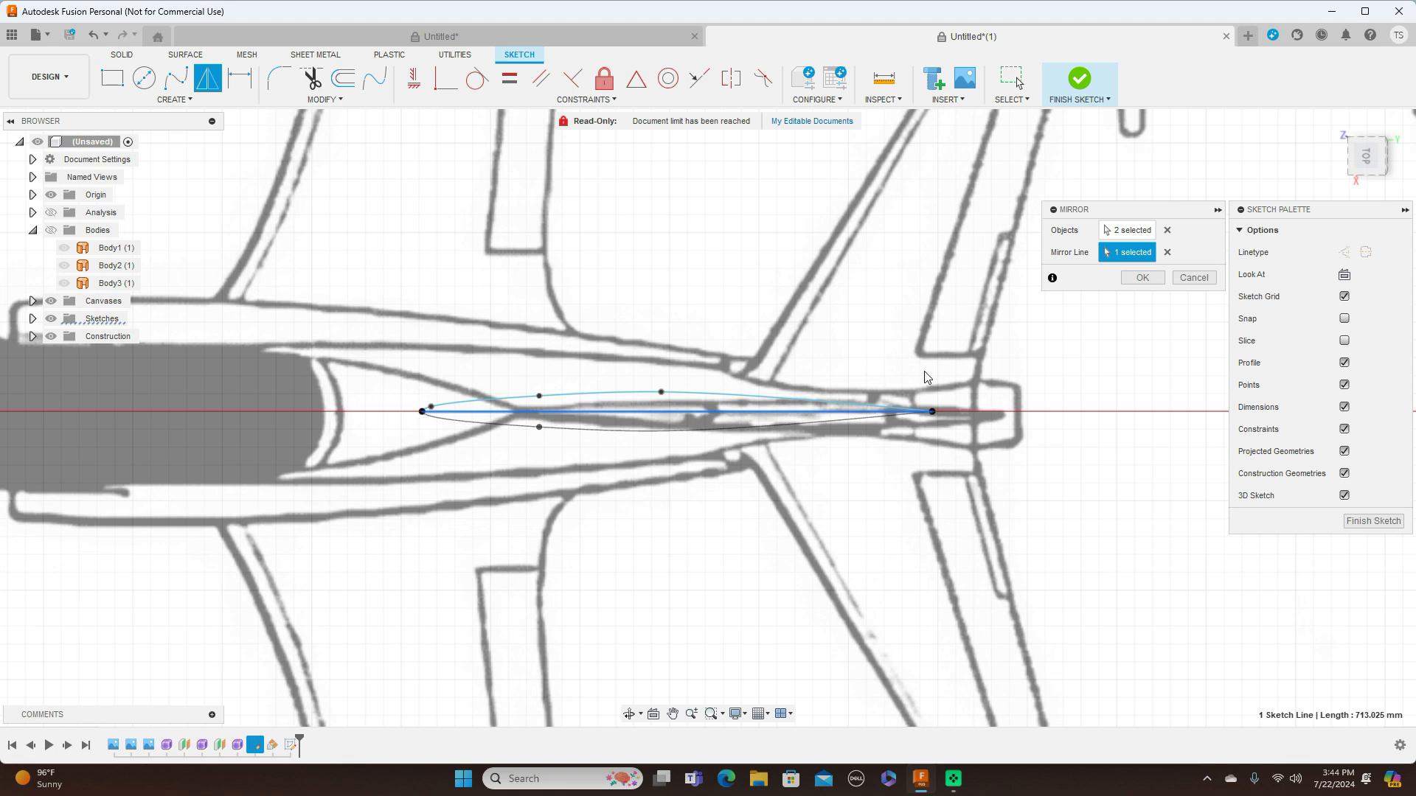
{"action": "left_click", "coordinate": [1139, 280]}
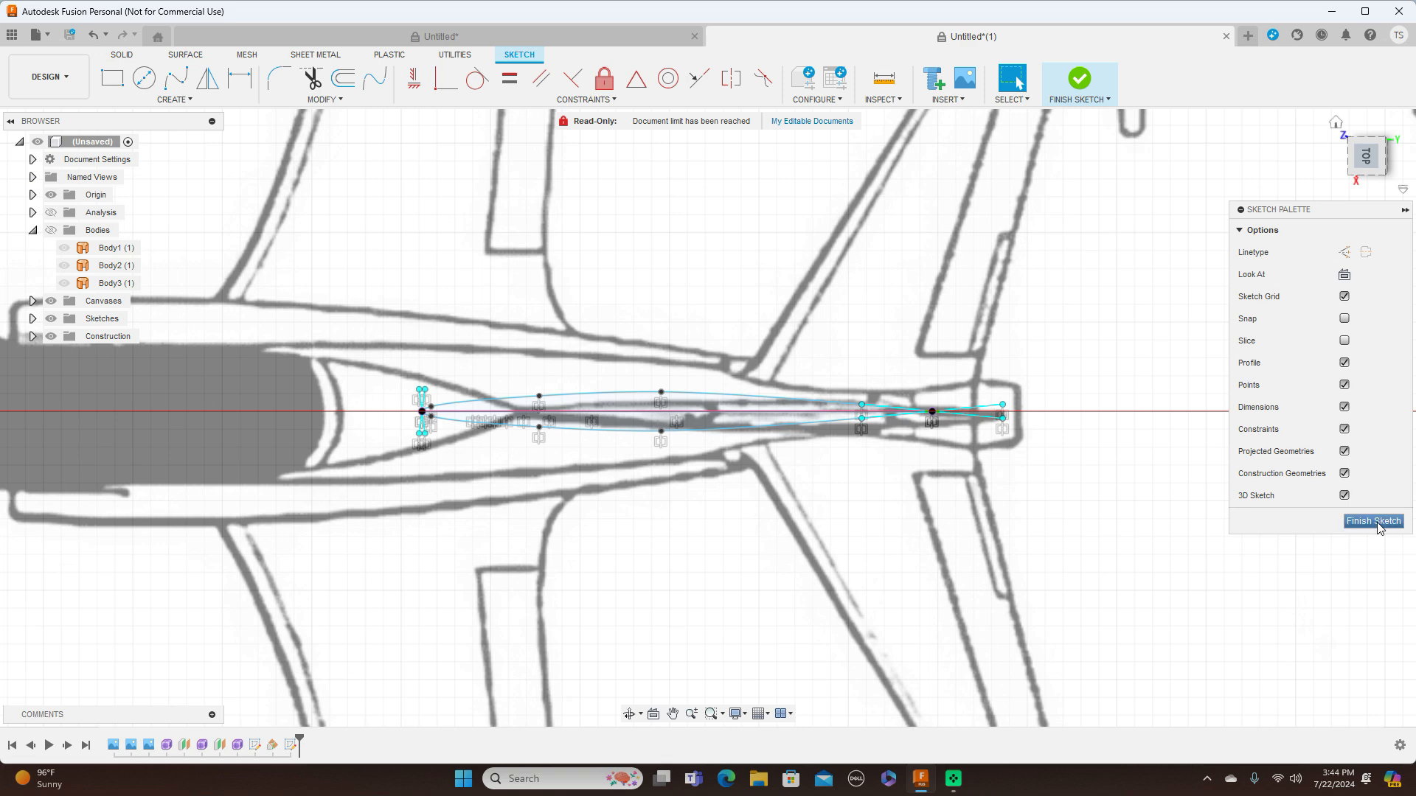
{"action": "left_click", "coordinate": [1373, 521]}
In the right side view, start a sketch on the YZ origin plane
{"action": "left_click", "coordinate": [1372, 175]}
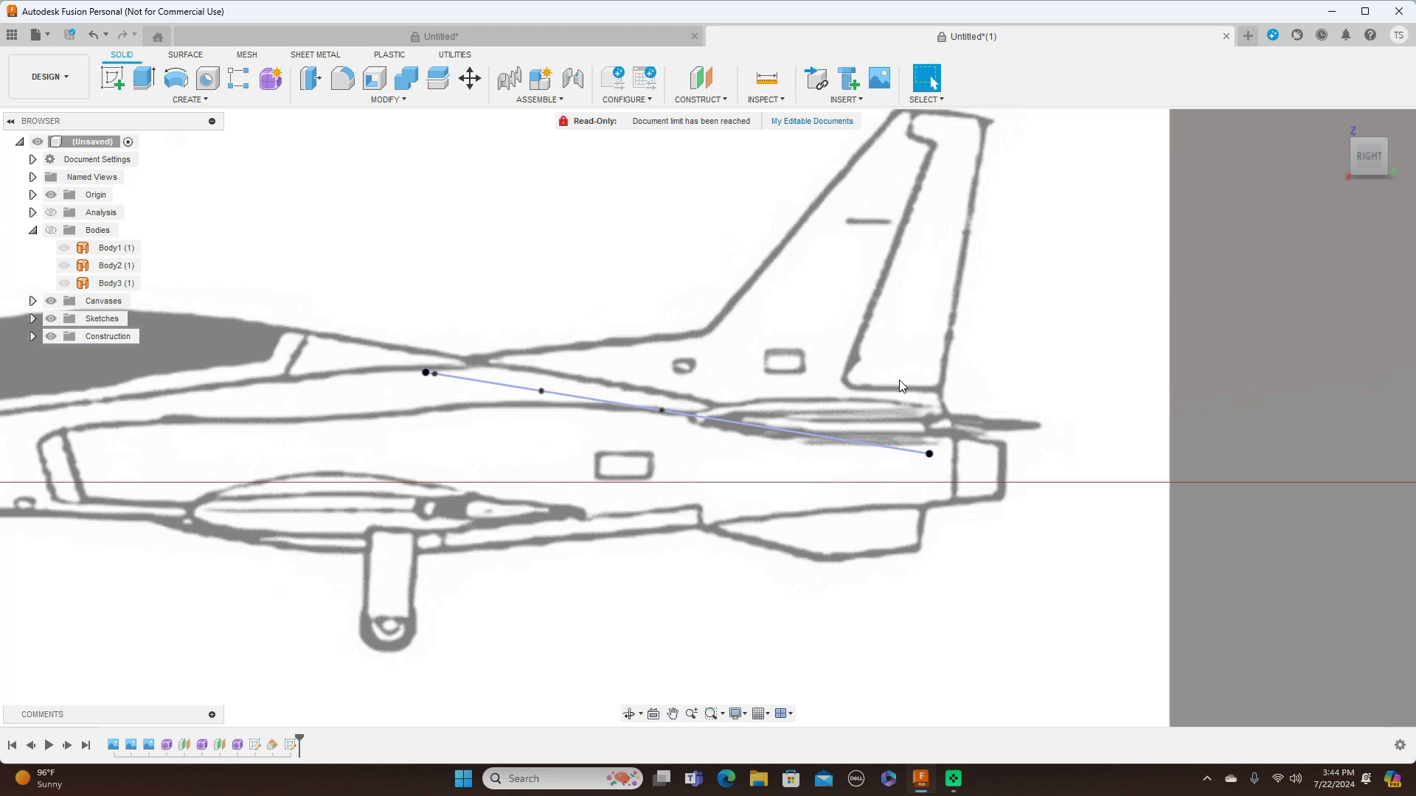
{"action": "scroll", "coordinate": [901, 385], "scroll_direction": "up", "scroll_amount": 2}
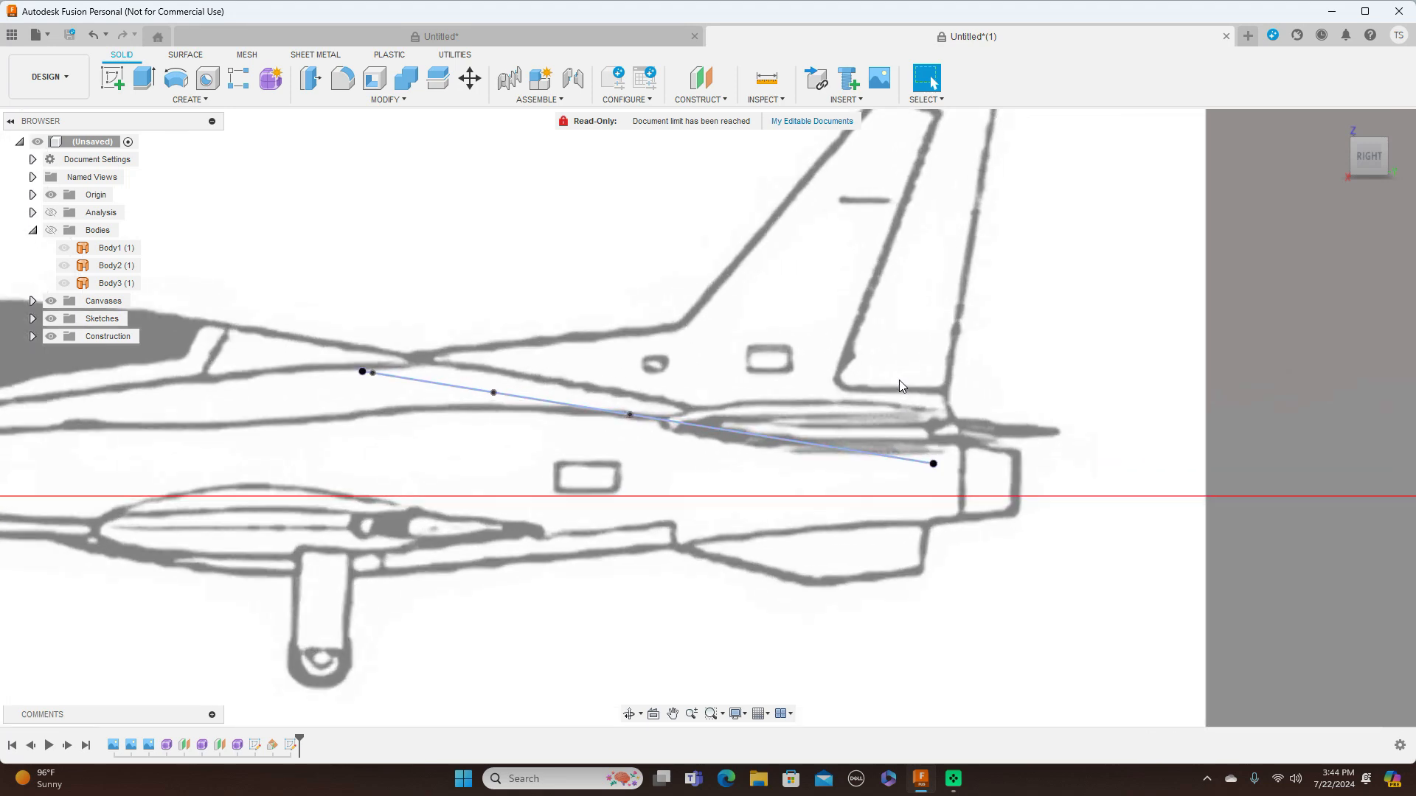
{"action": "scroll", "coordinate": [900, 381], "scroll_direction": "up", "scroll_amount": 1}
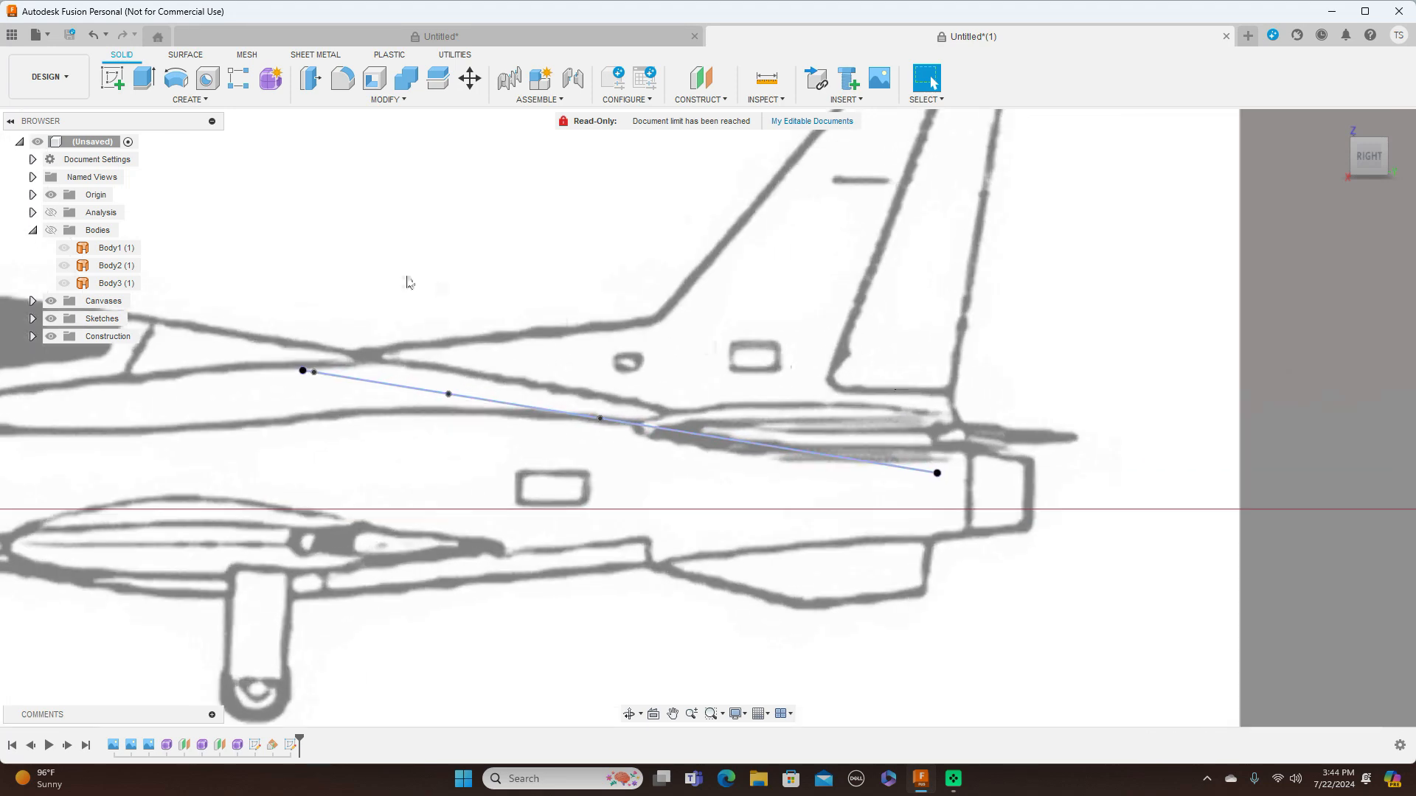
{"action": "scroll", "coordinate": [467, 319], "scroll_direction": "down", "scroll_amount": 5}
{"action": "middle_click_drag", "start_coordinate": [472, 277], "coordinate": [802, 322]}
{"action": "scroll", "coordinate": [802, 322], "scroll_direction": "down", "scroll_amount": 1}
{"action": "scroll", "coordinate": [802, 327], "scroll_direction": "down", "scroll_amount": 1}
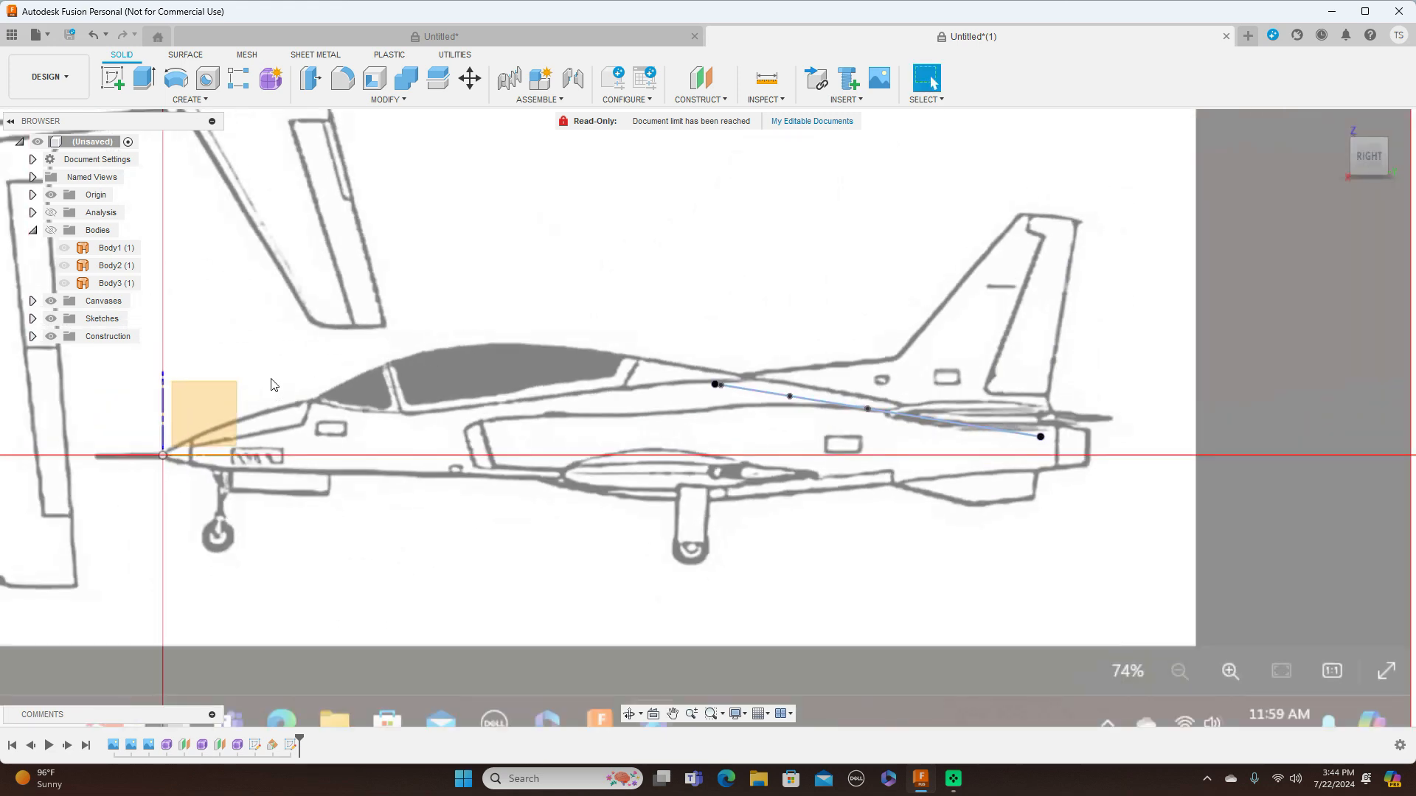
{"action": "left_click", "coordinate": [225, 402]}
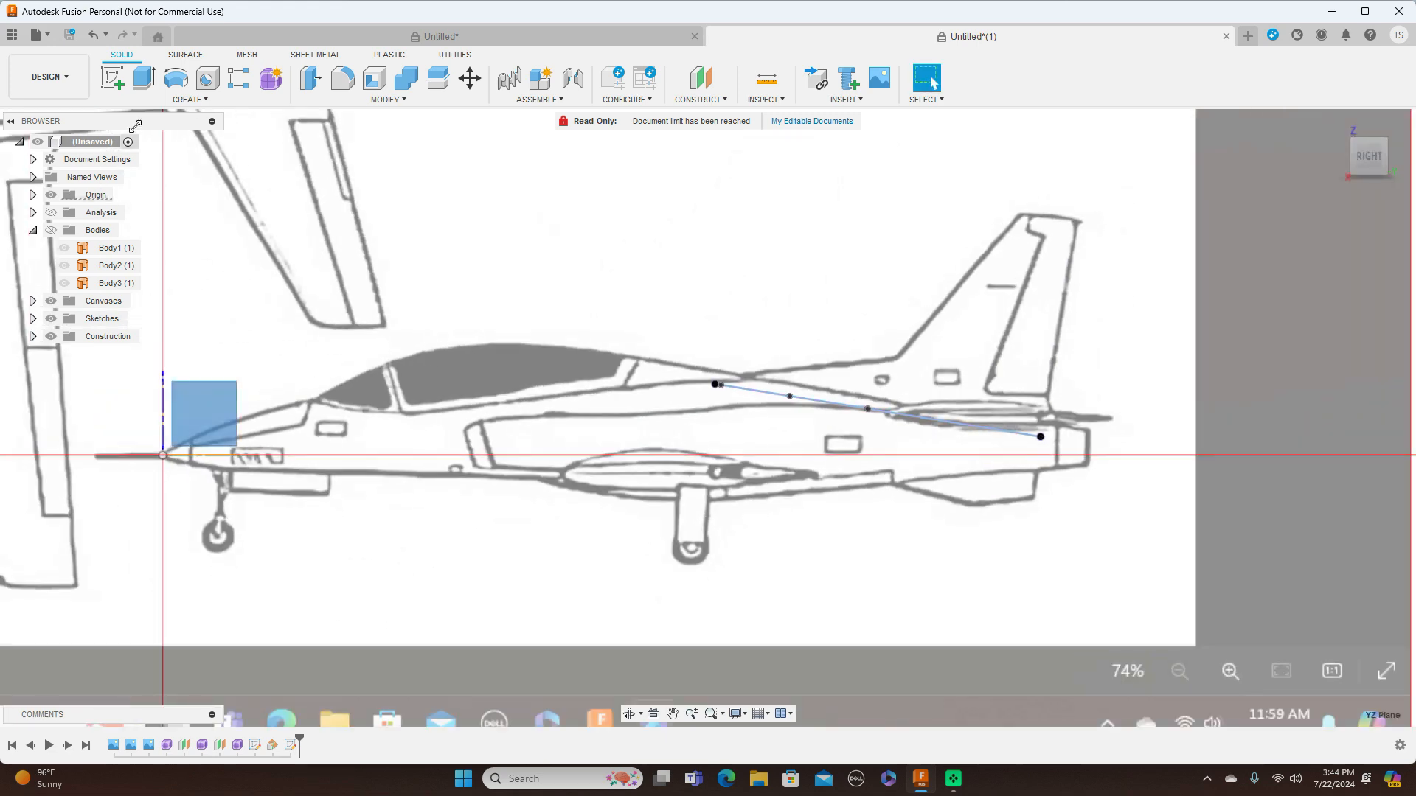
{"action": "left_click", "coordinate": [121, 82]}
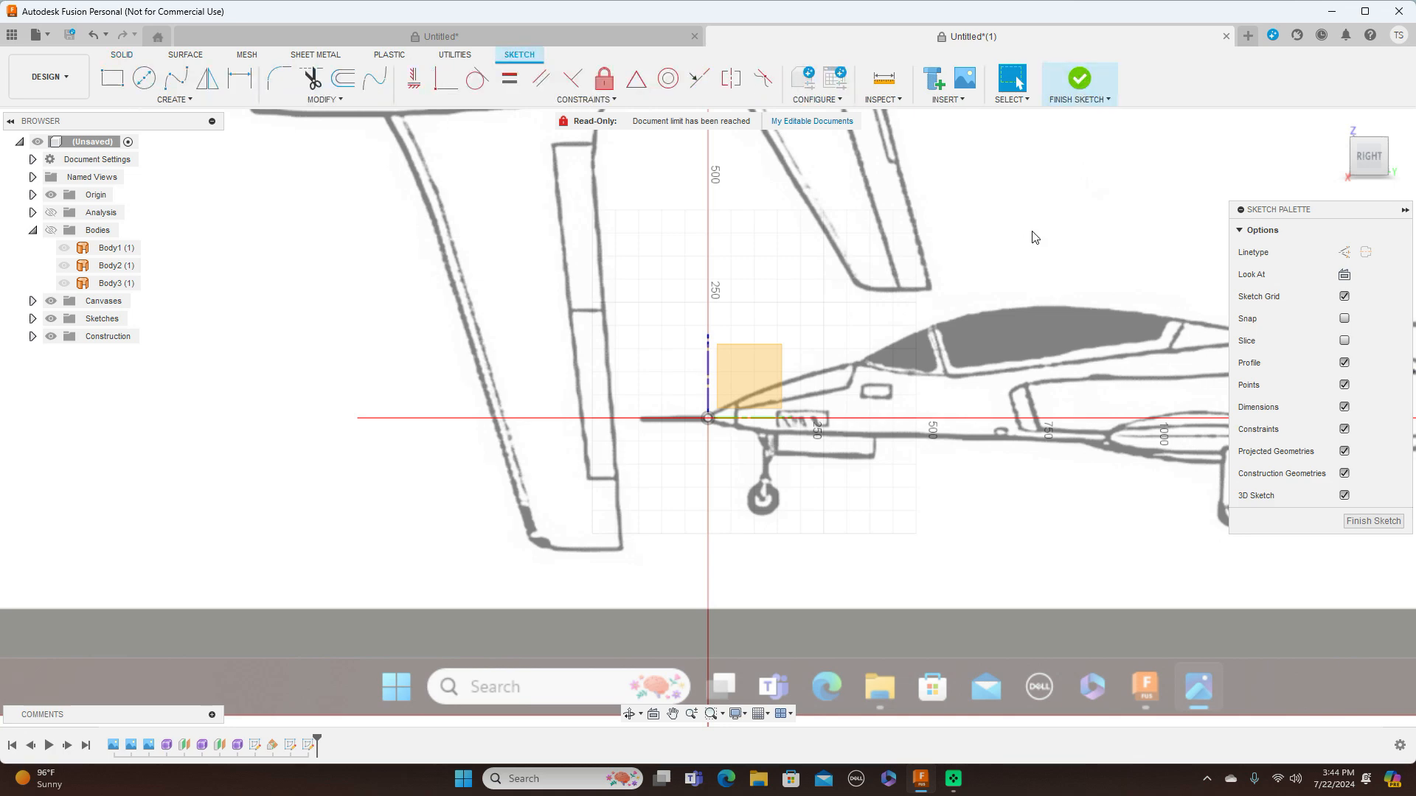
Trace the fin's front outline from the base profile's front point with connected lines of about 393 mm at 7.5 degrees and about 409 mm to the tip
{"action": "scroll", "coordinate": [592, 267], "scroll_direction": "up", "scroll_amount": 5}
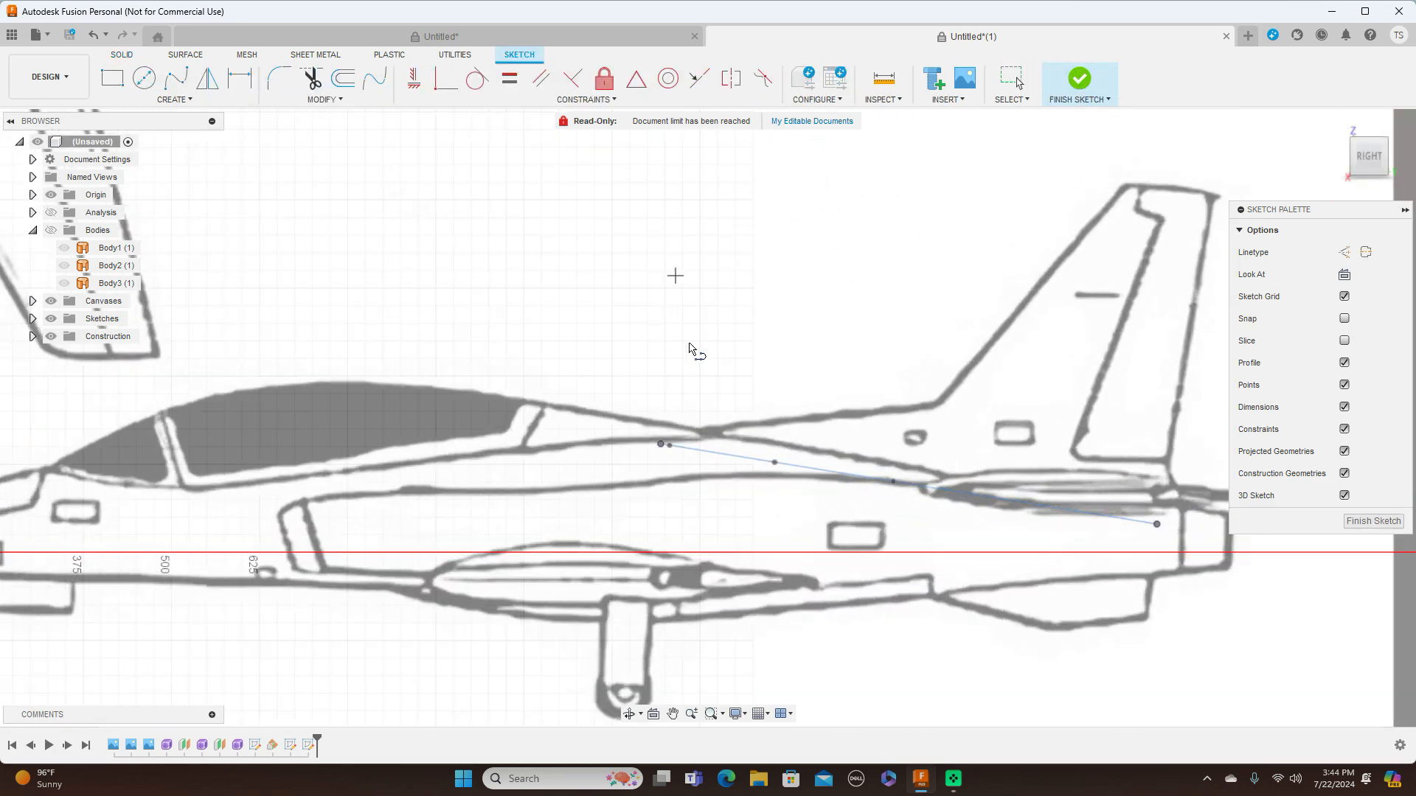
{"action": "key", "text": "l"}
{"action": "left_click", "coordinate": [661, 444]}
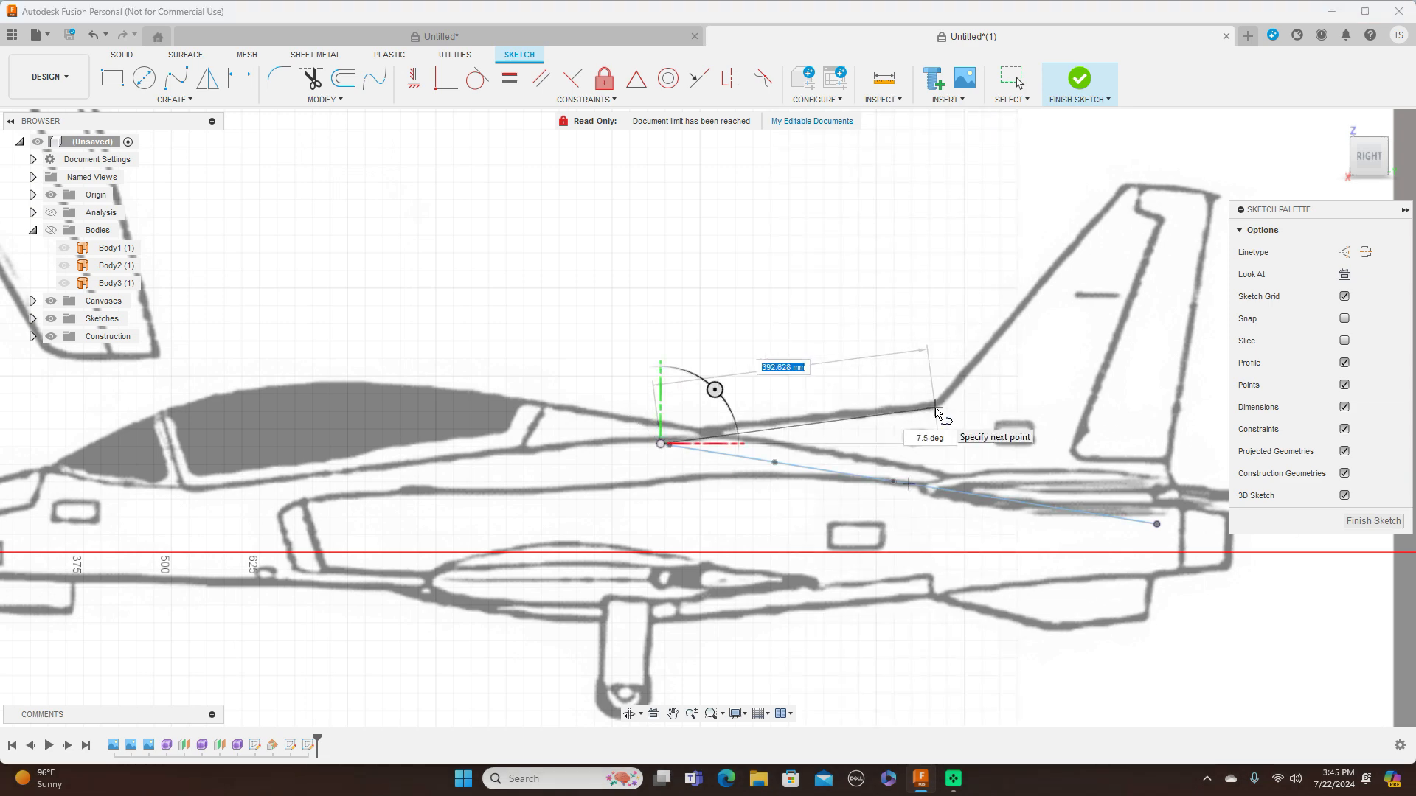
{"action": "left_click", "coordinate": [935, 407]}
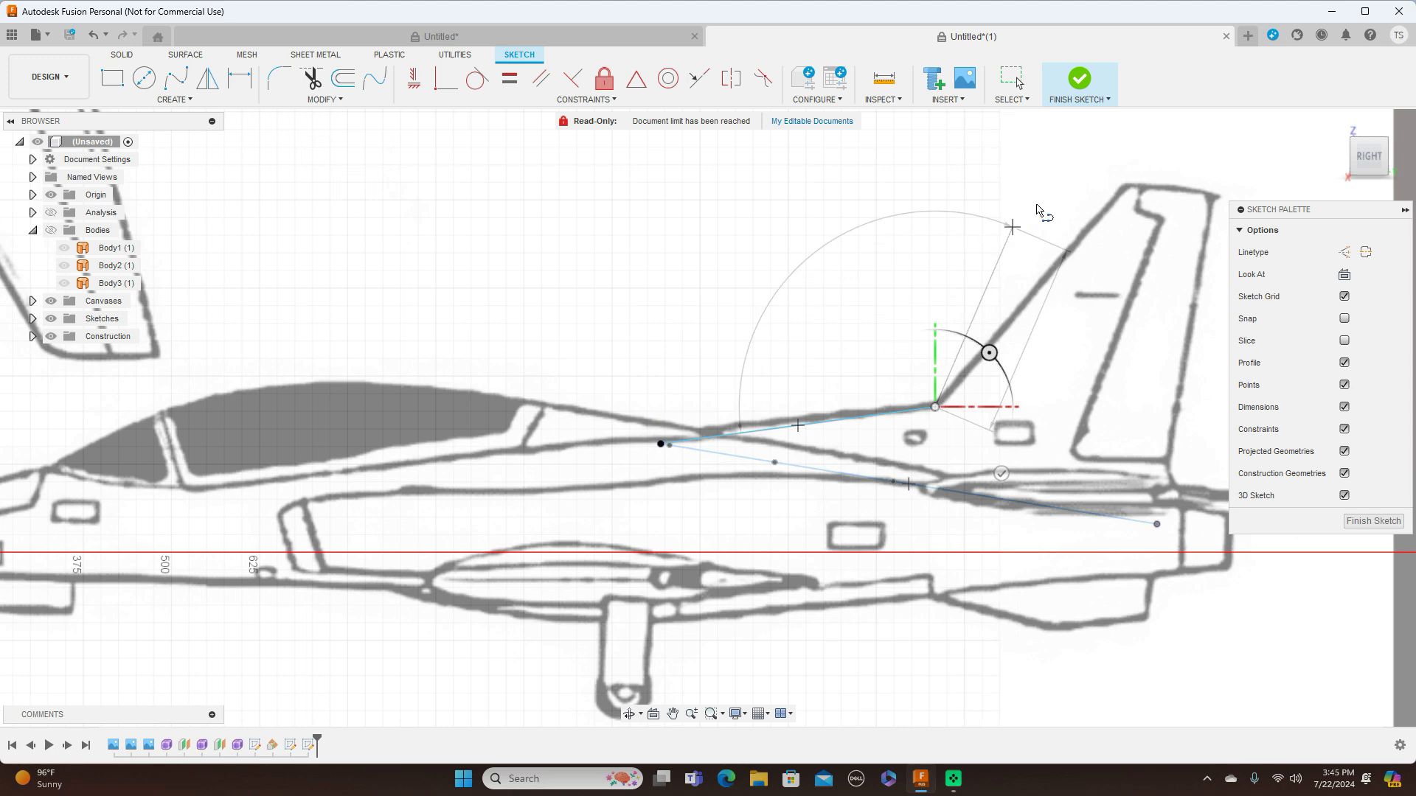
{"action": "left_click", "coordinate": [1121, 186]}
{"action": "right_click", "coordinate": [1121, 187]}
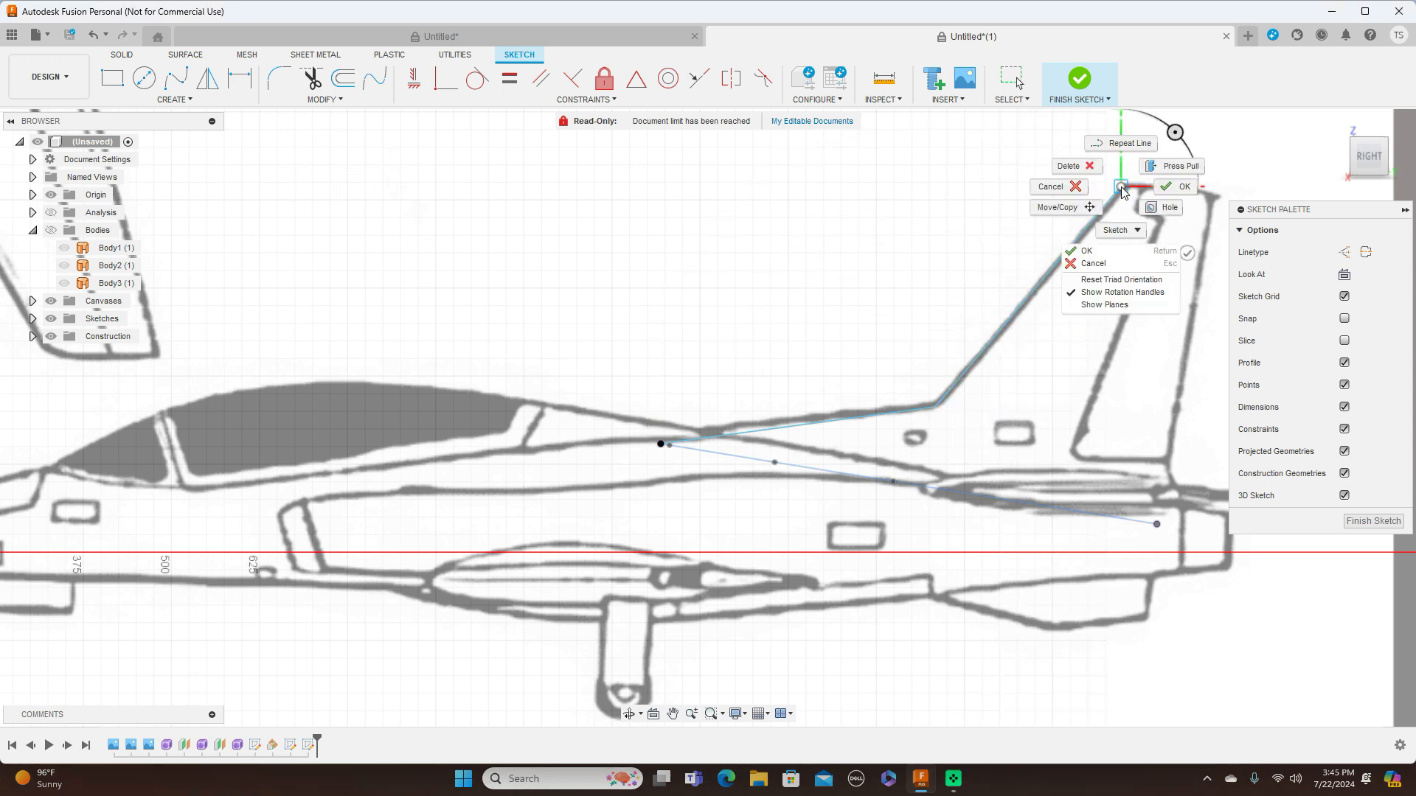
{"action": "left_click", "coordinate": [1166, 188]}
Sketch the fin's trailing edge from the base profile's rear point to the rear tip corner, about 474 mm long at 80.8 degrees
{"action": "scroll", "coordinate": [937, 216], "scroll_direction": "down", "scroll_amount": 2}
{"action": "middle_click_drag", "start_coordinate": [967, 209], "coordinate": [724, 230]}
{"action": "scroll", "coordinate": [1071, 331], "scroll_direction": "up", "scroll_amount": 2}
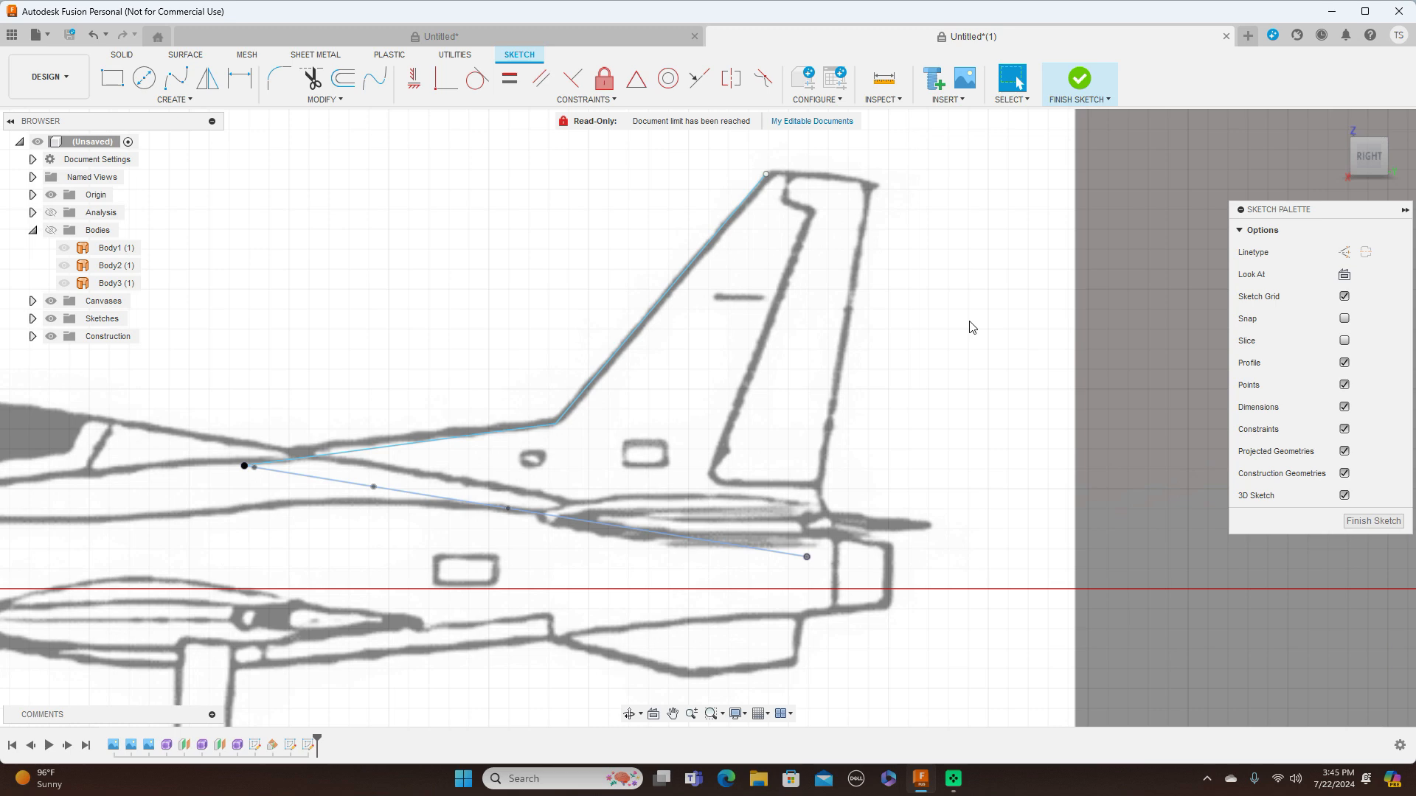
{"action": "key", "text": "l"}
{"action": "left_click", "coordinate": [807, 557]}
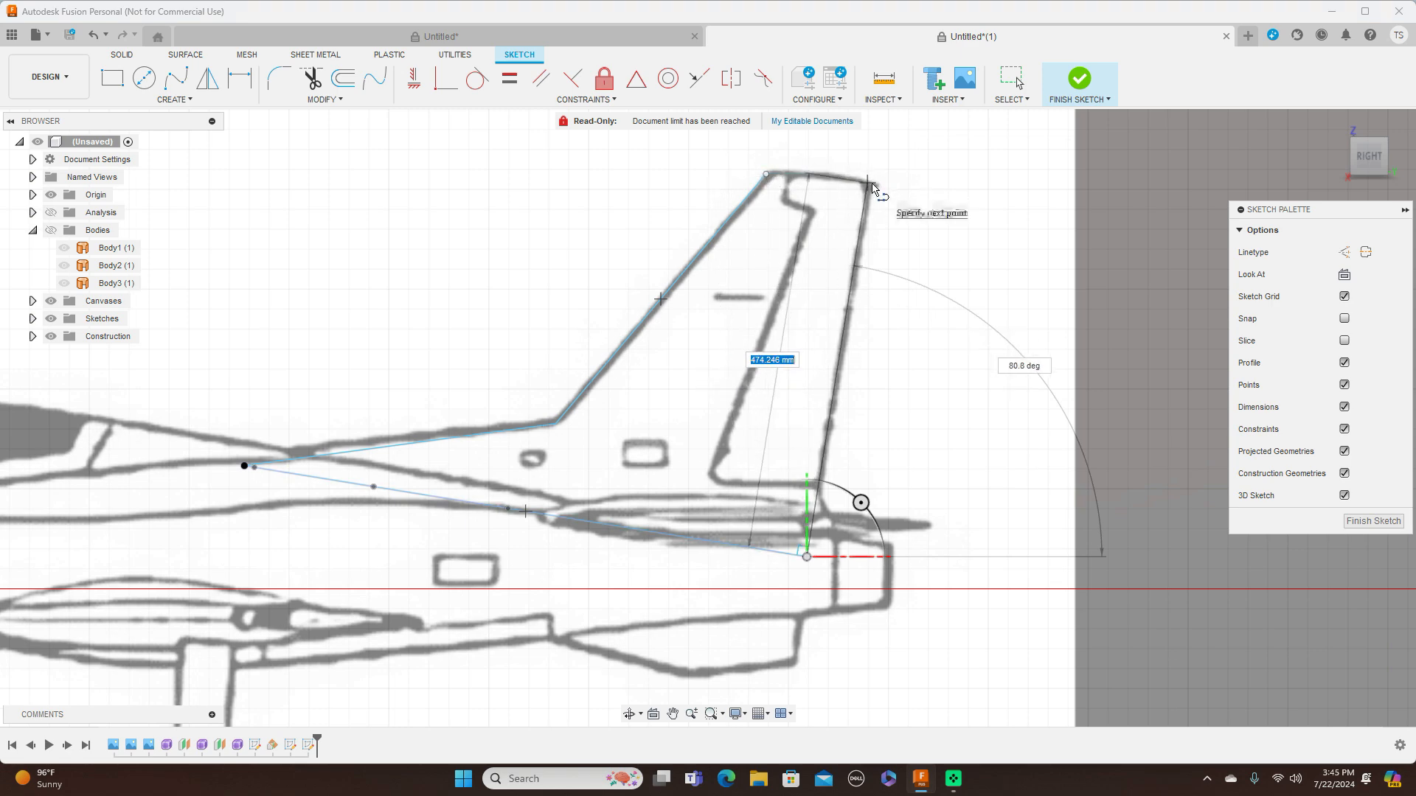
{"action": "left_click", "coordinate": [870, 183]}
{"action": "right_click", "coordinate": [871, 184]}
{"action": "left_click", "coordinate": [922, 186]}
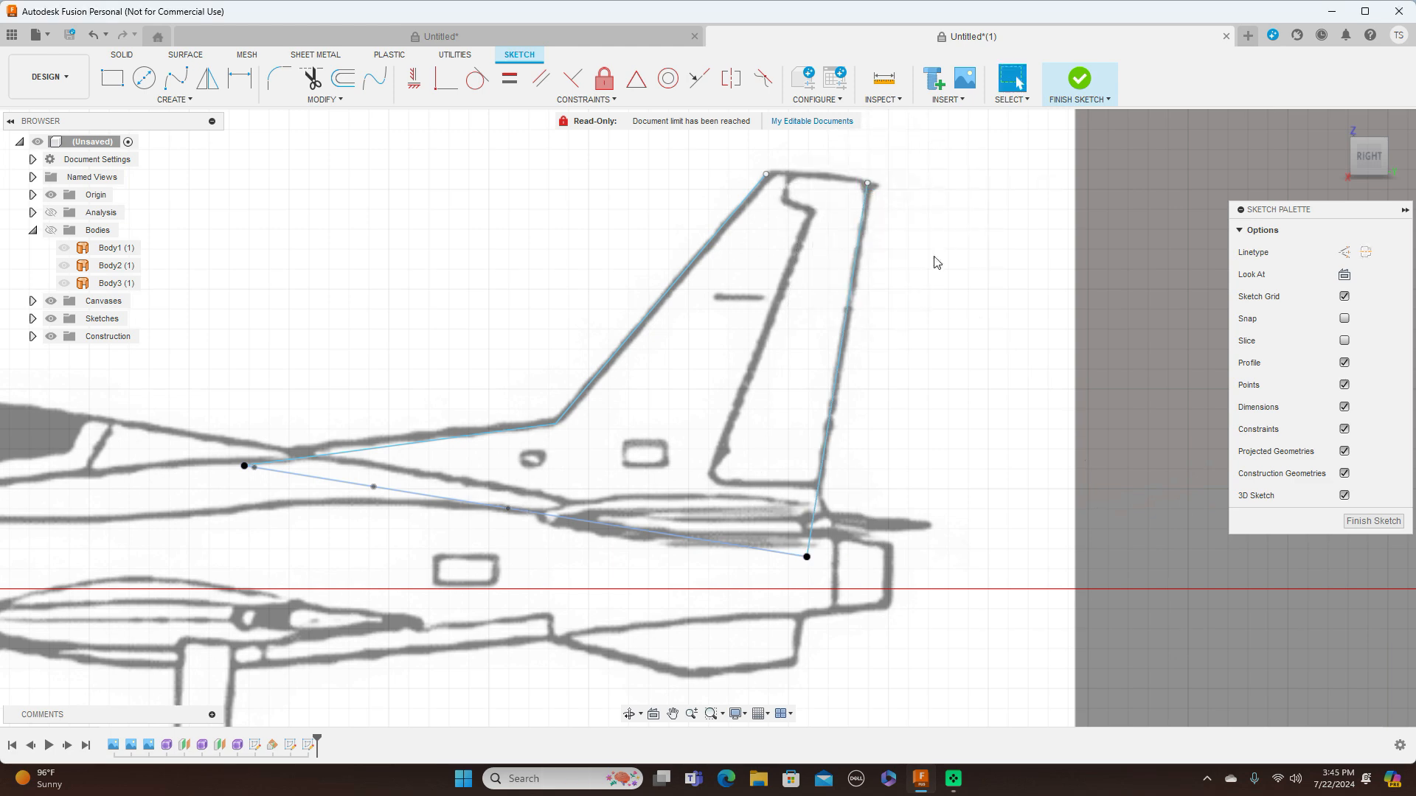
{"action": "scroll", "coordinate": [944, 312], "scroll_direction": "down", "scroll_amount": 5}
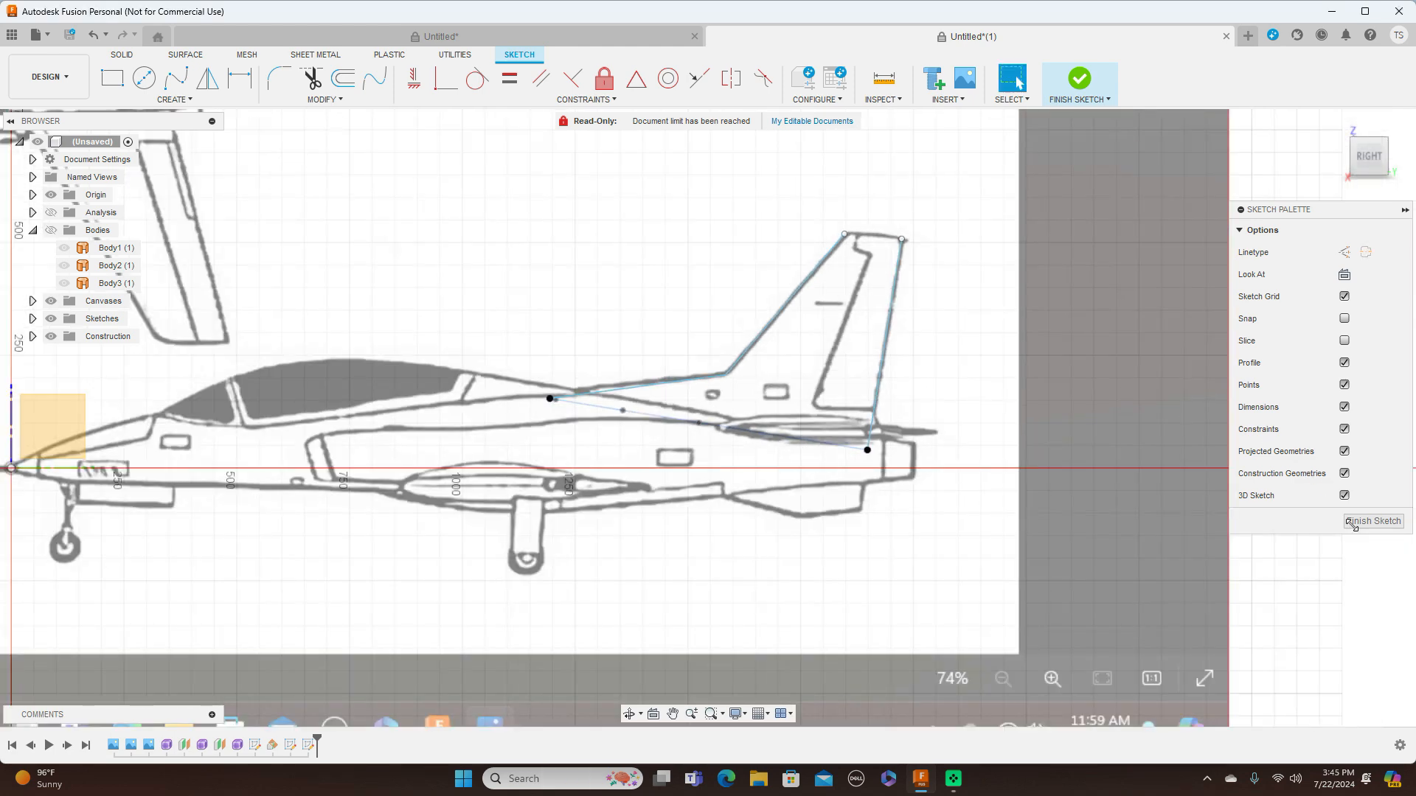
Finish the fin's side-view sketch and hide the blueprint canvases
{"action": "left_click", "coordinate": [1397, 525]}
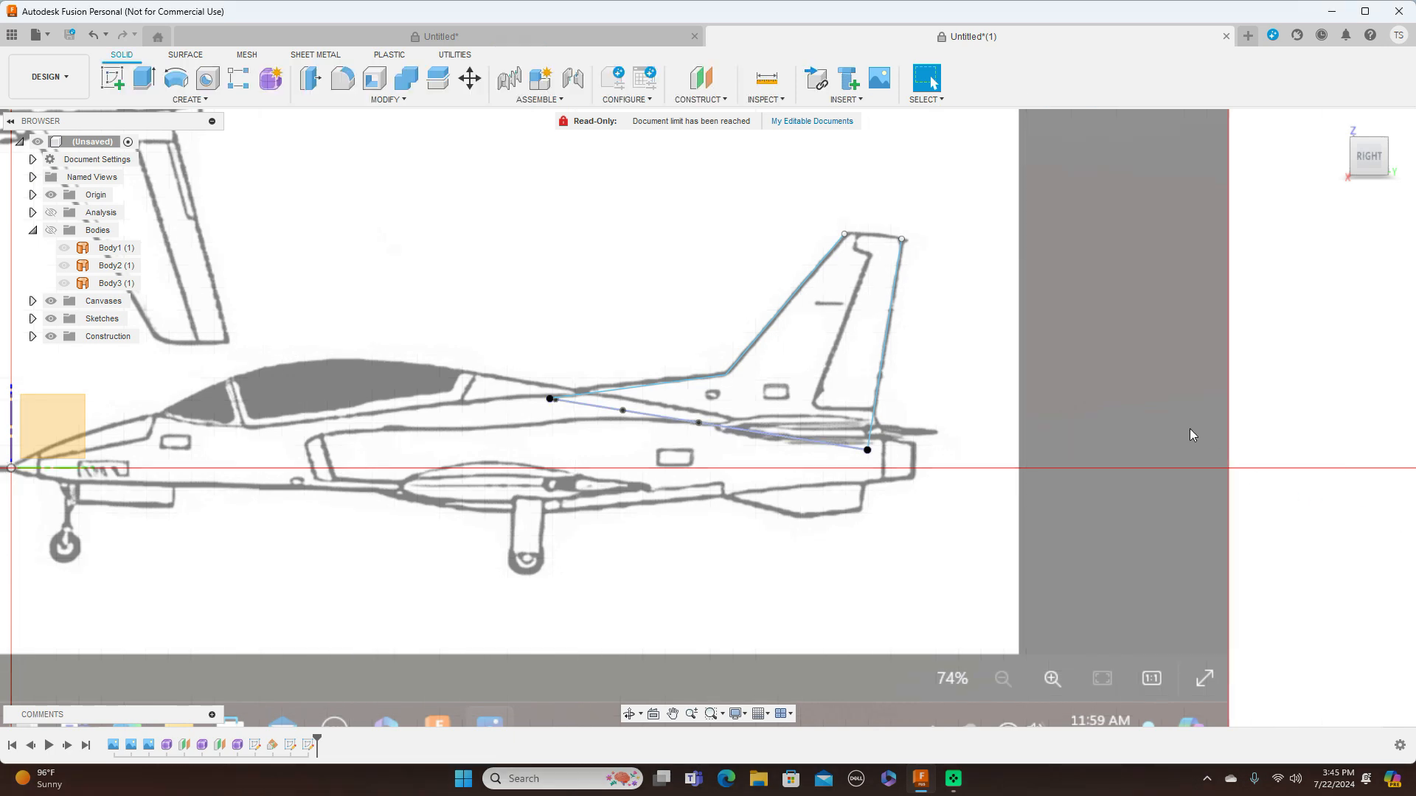
{"action": "middle_click_drag", "start_coordinate": [606, 182], "coordinate": [599, 244], "text": "shift"}
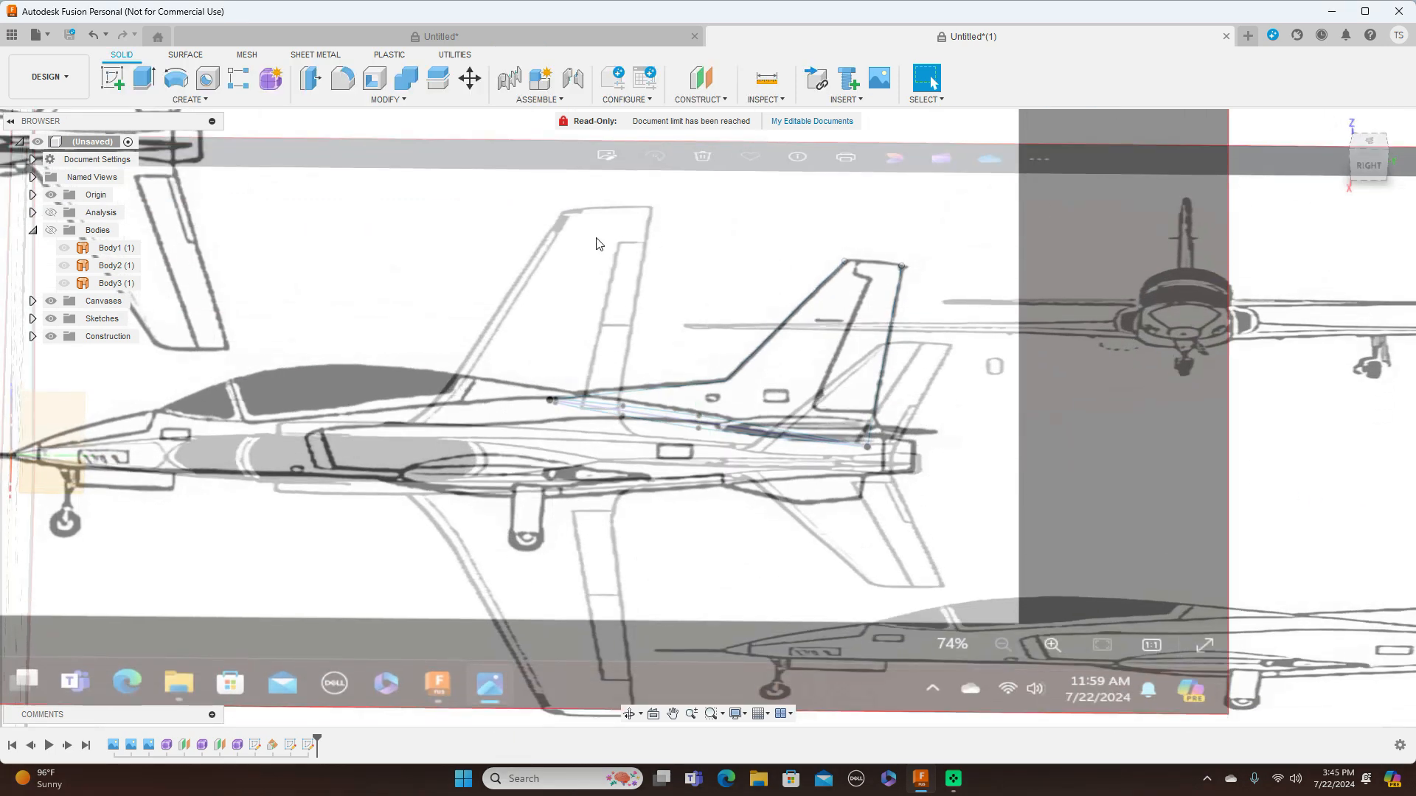
{"action": "left_click", "coordinate": [50, 300]}
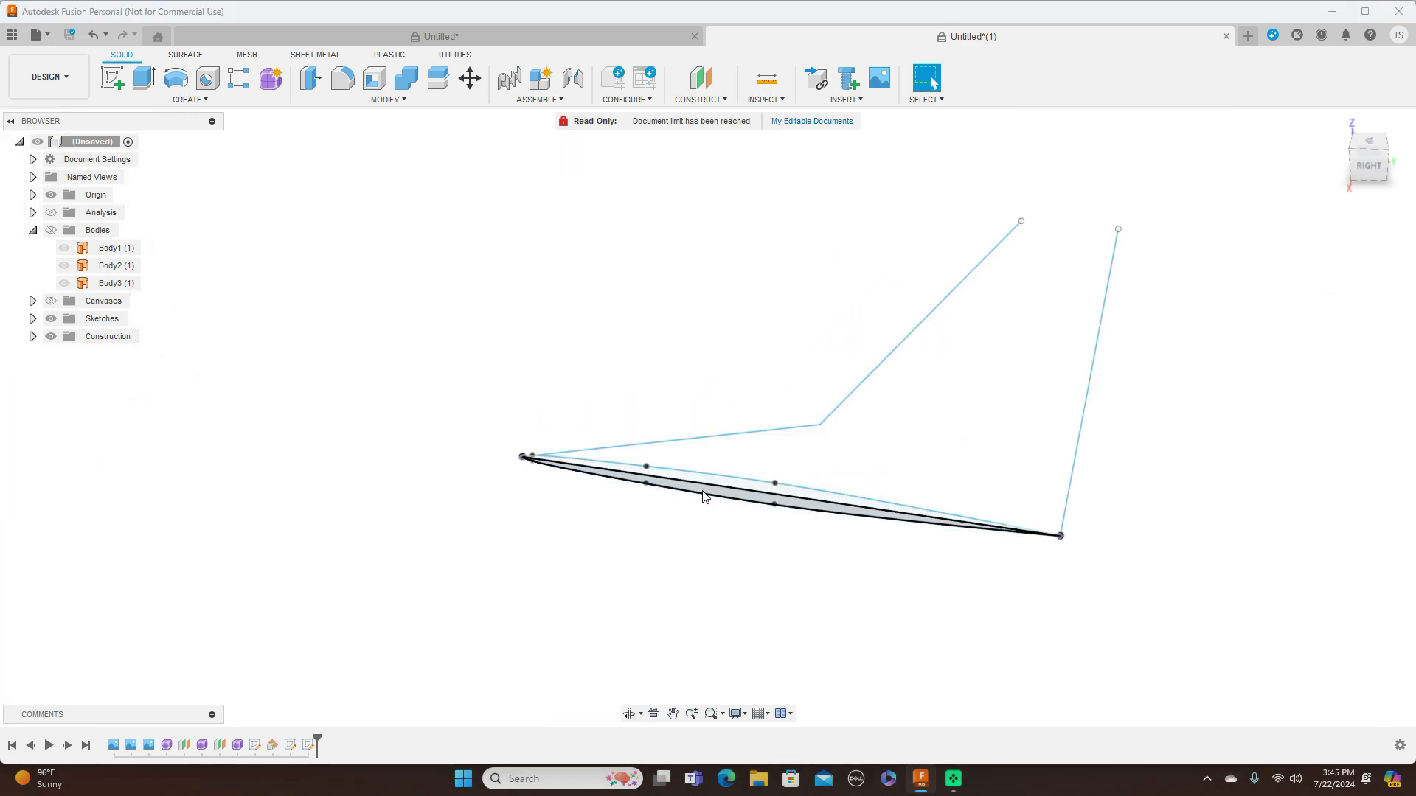
Start a Path + Guide Rail sweep using both halves of the fin's base as profiles
{"action": "left_click", "coordinate": [167, 103]}
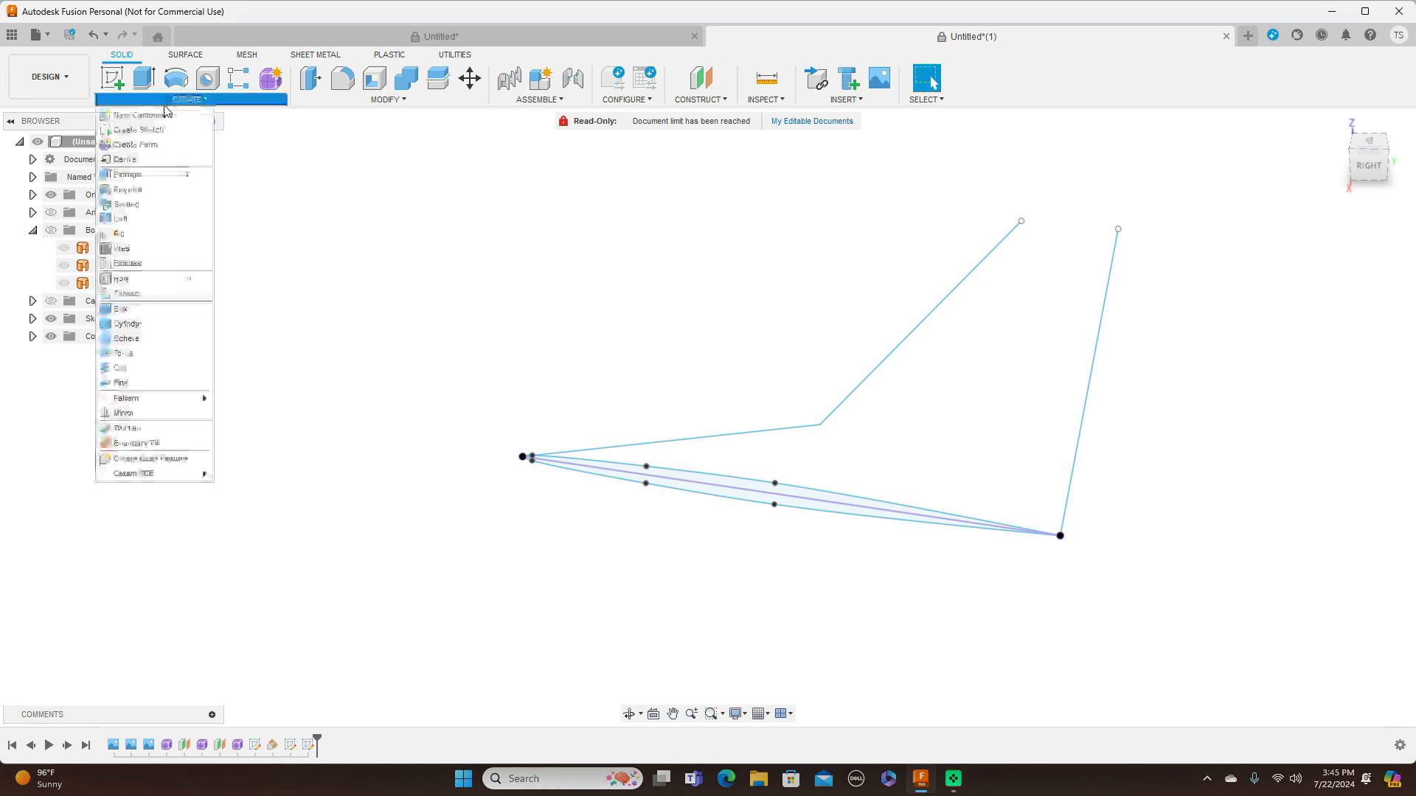
{"action": "left_click", "coordinate": [127, 204]}
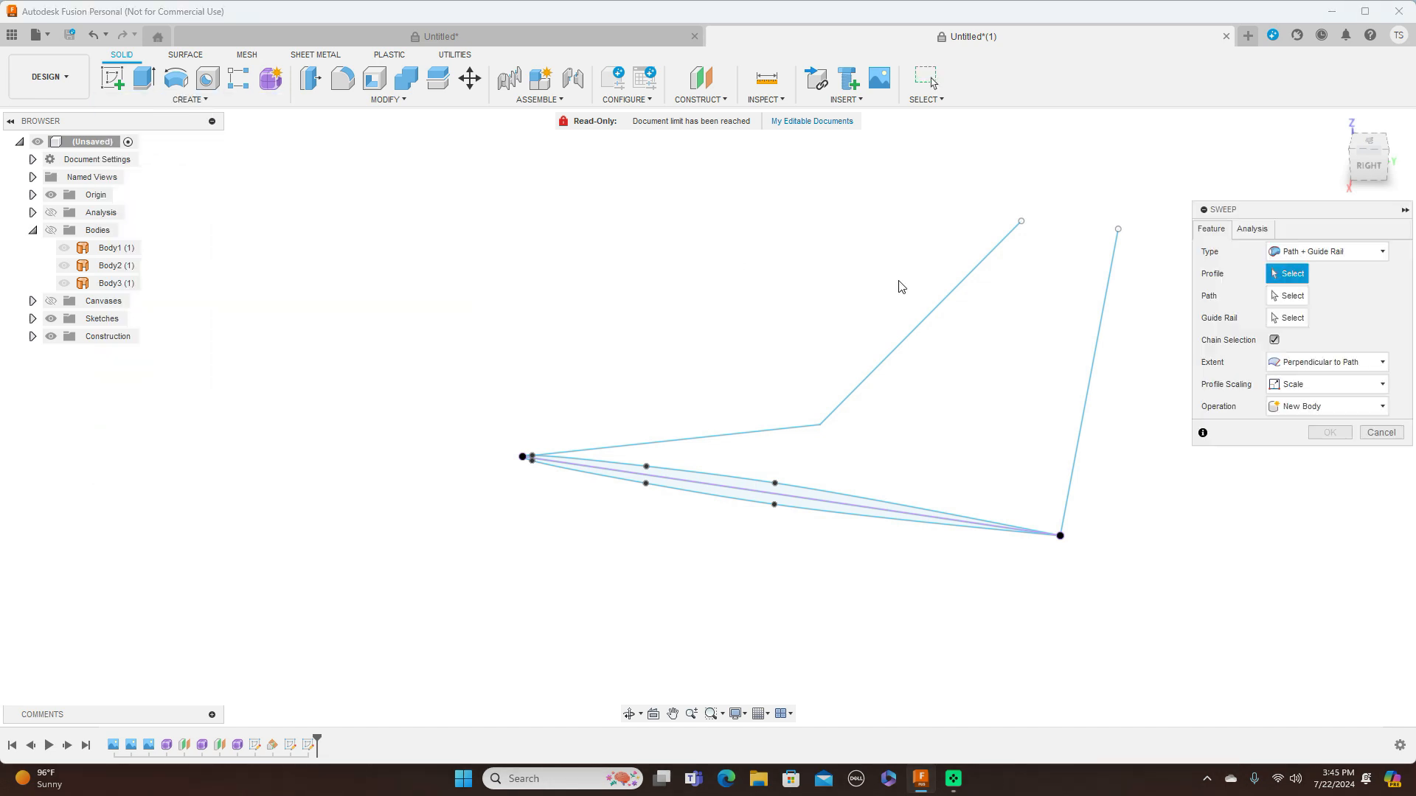
{"action": "middle_click_drag", "start_coordinate": [677, 215], "coordinate": [557, 208]}
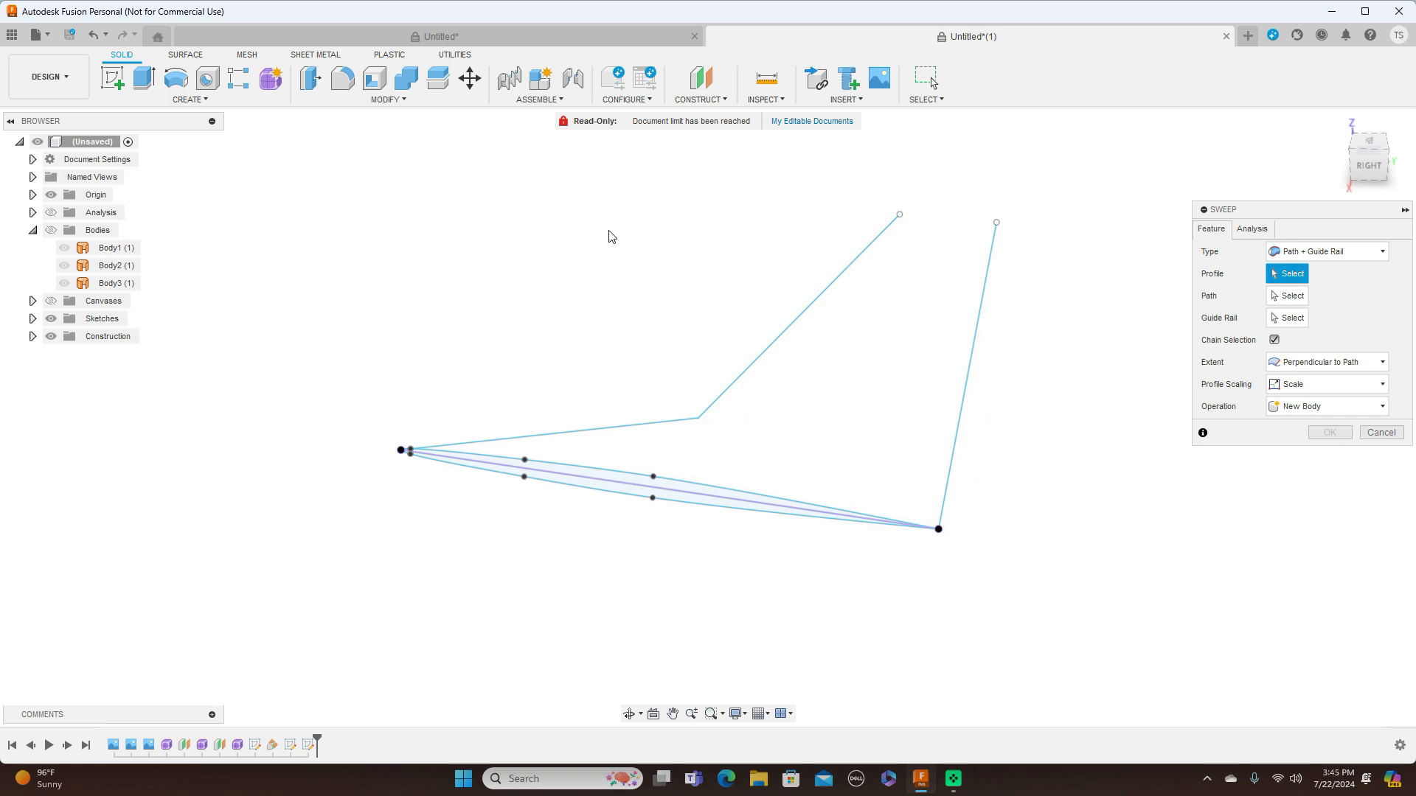
{"action": "scroll", "coordinate": [695, 268], "scroll_direction": "up", "scroll_amount": 2}
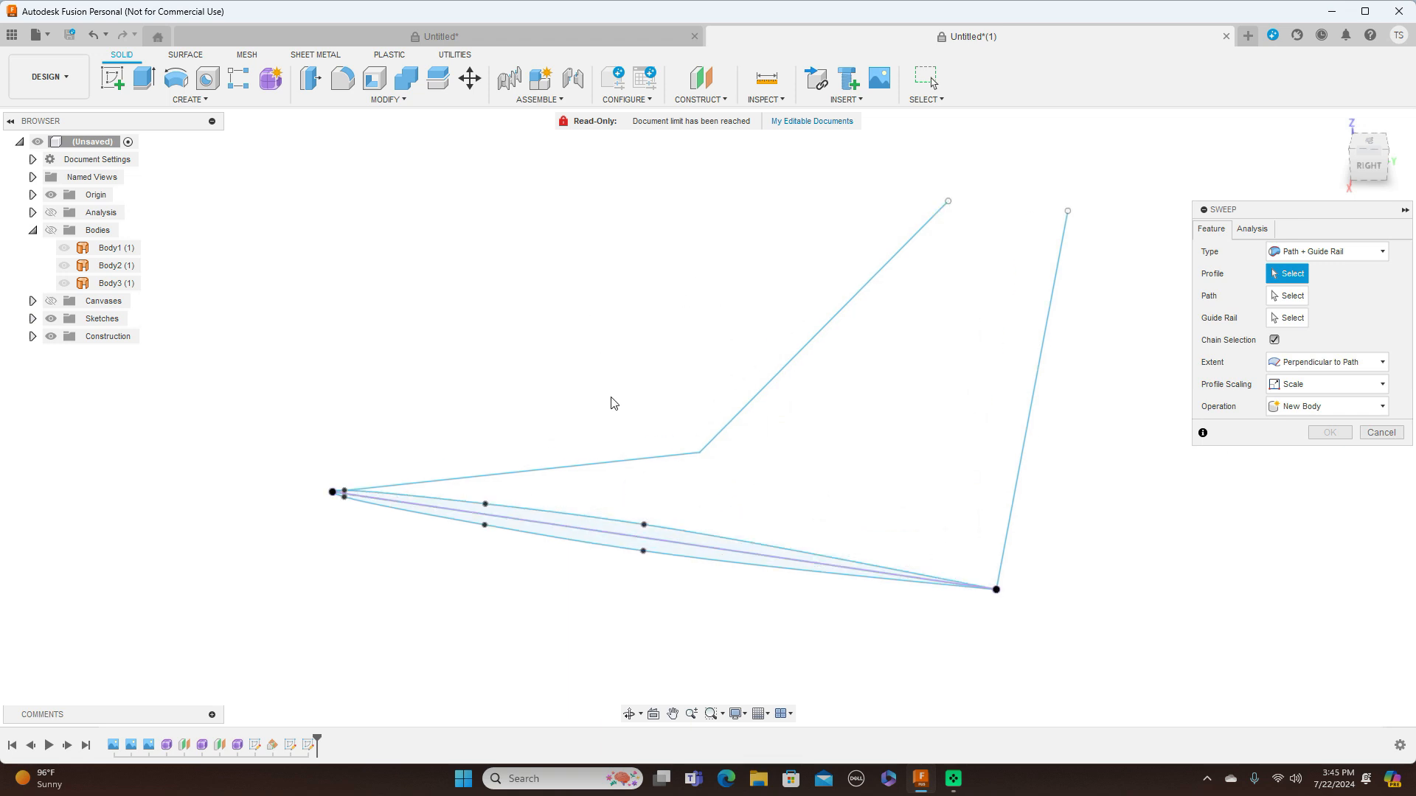
{"action": "left_click", "coordinate": [562, 542]}
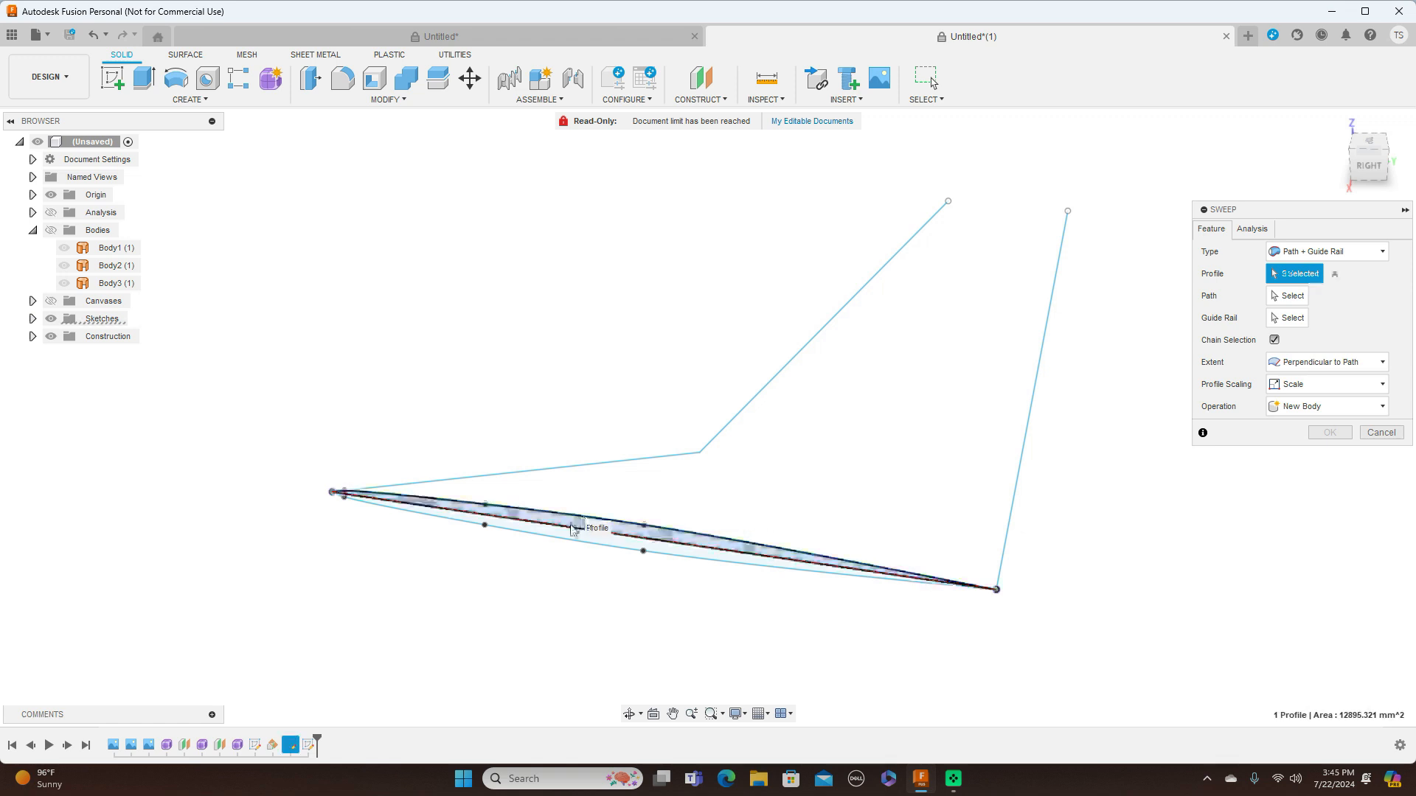
{"action": "left_click", "coordinate": [563, 542]}
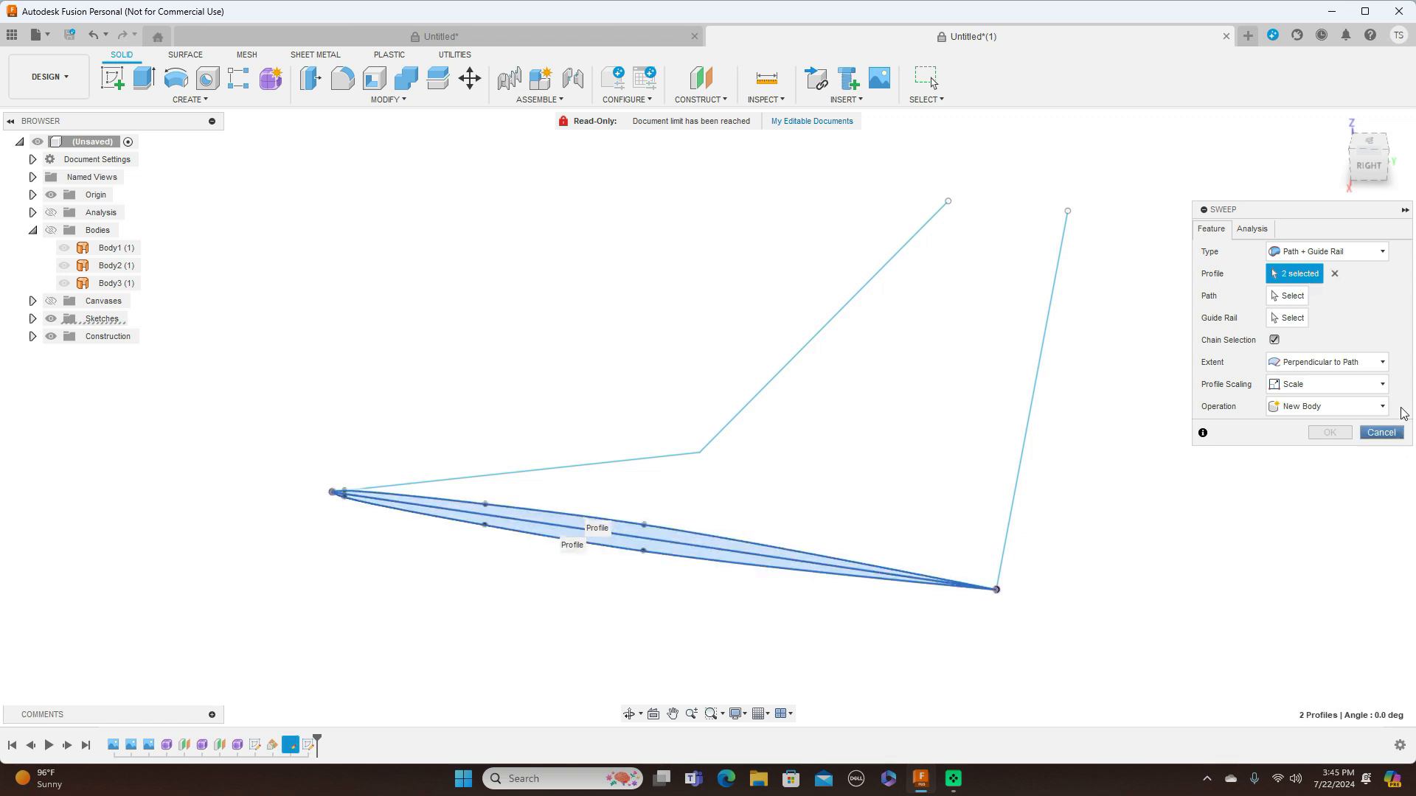
Try the sweep with the fin's front outline as path and trailing edge as guide rail, and clear both selections
{"action": "left_click", "coordinate": [1289, 295]}
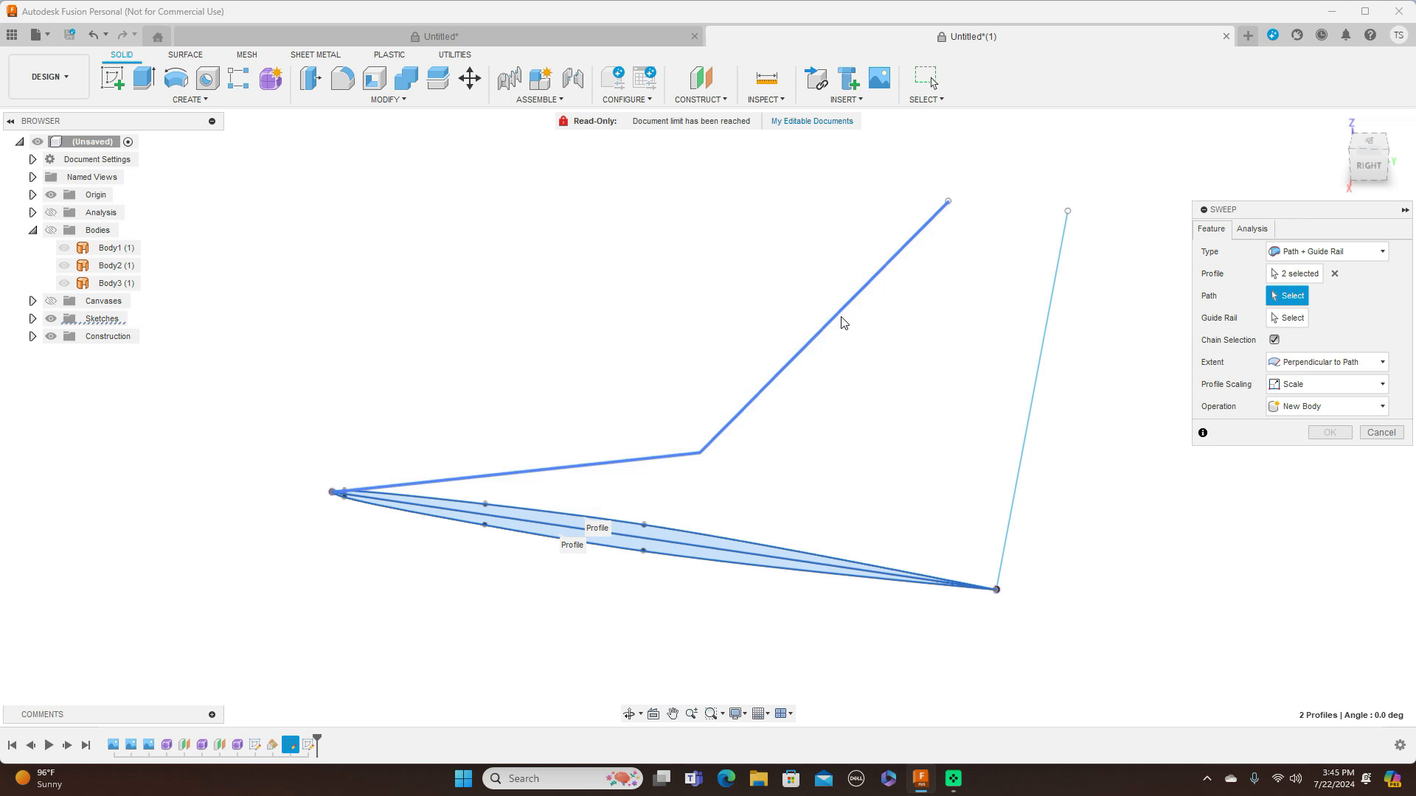
{"action": "left_click", "coordinate": [844, 322]}
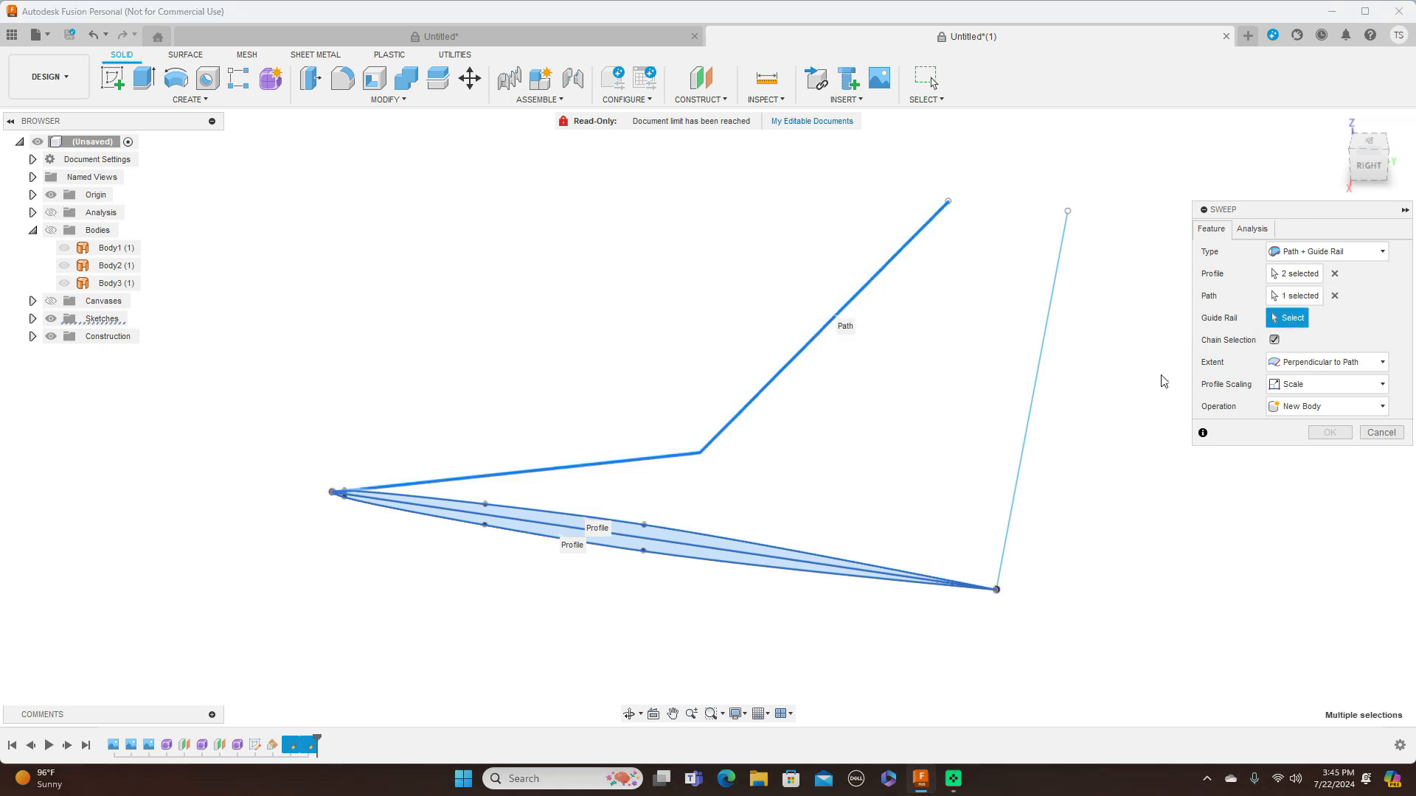
{"action": "left_click", "coordinate": [1035, 396]}
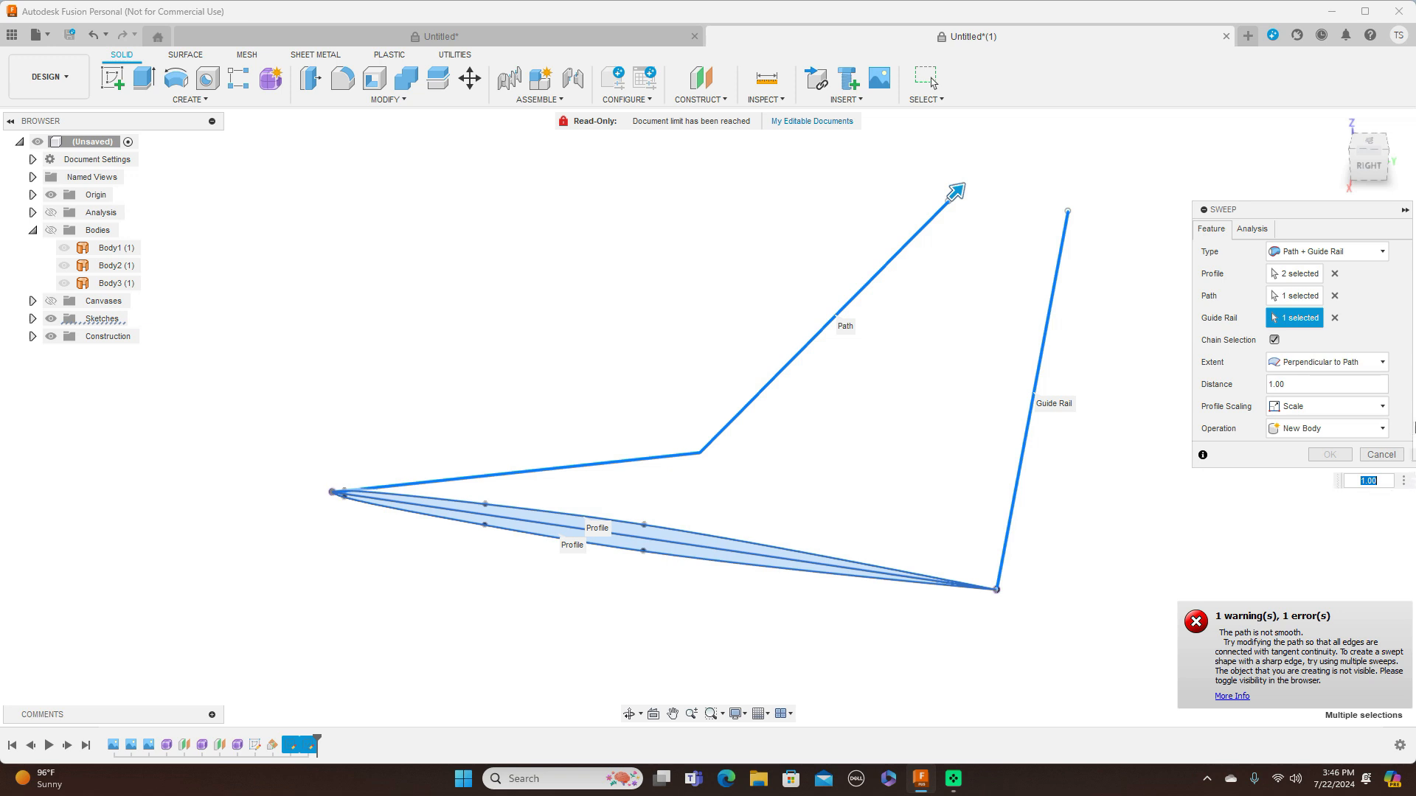
{"action": "left_click", "coordinate": [1334, 295]}
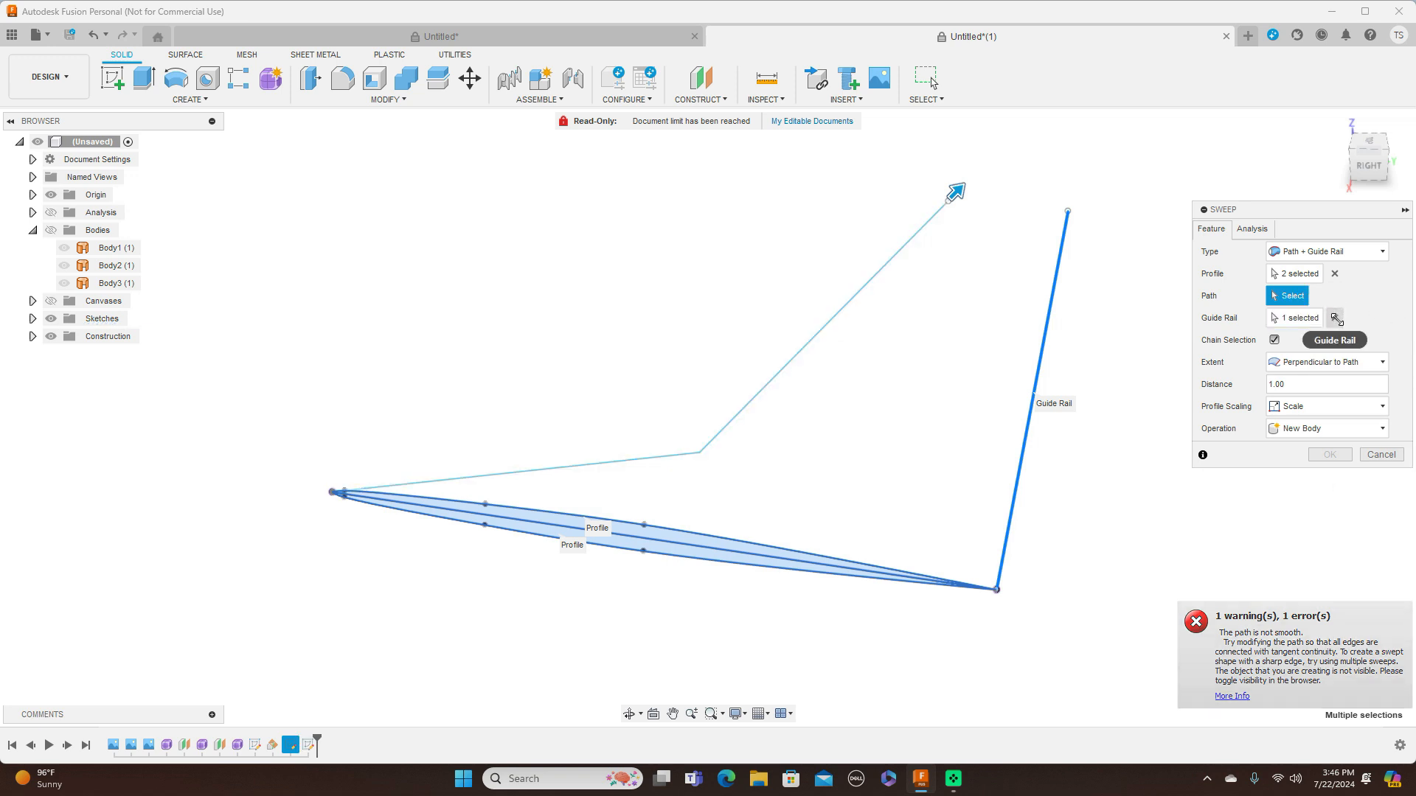
{"action": "left_click", "coordinate": [1334, 318]}
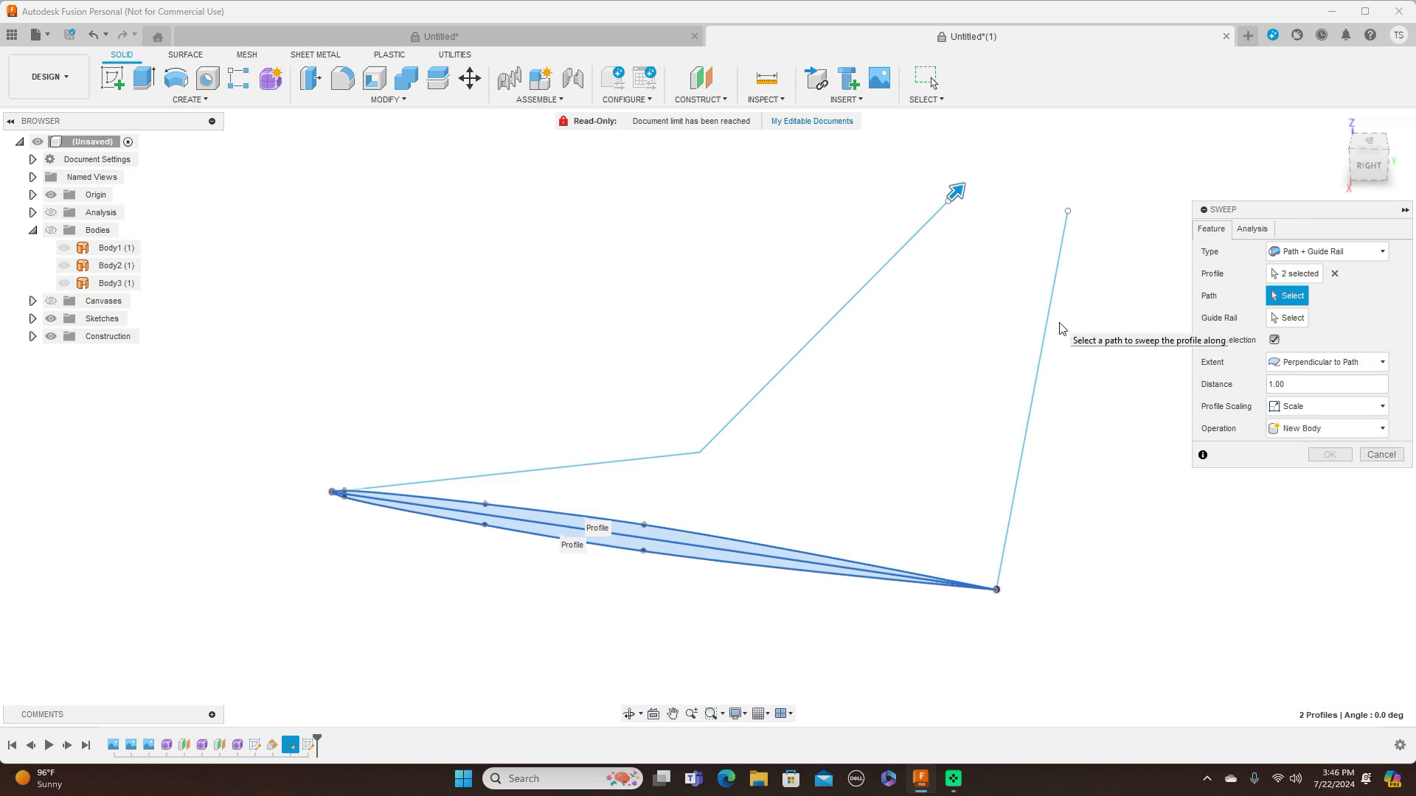
Sweep the fin as a new body with the trailing edge as path, the front outline as guide rail, and Full Extents
{"action": "left_click", "coordinate": [1046, 351]}
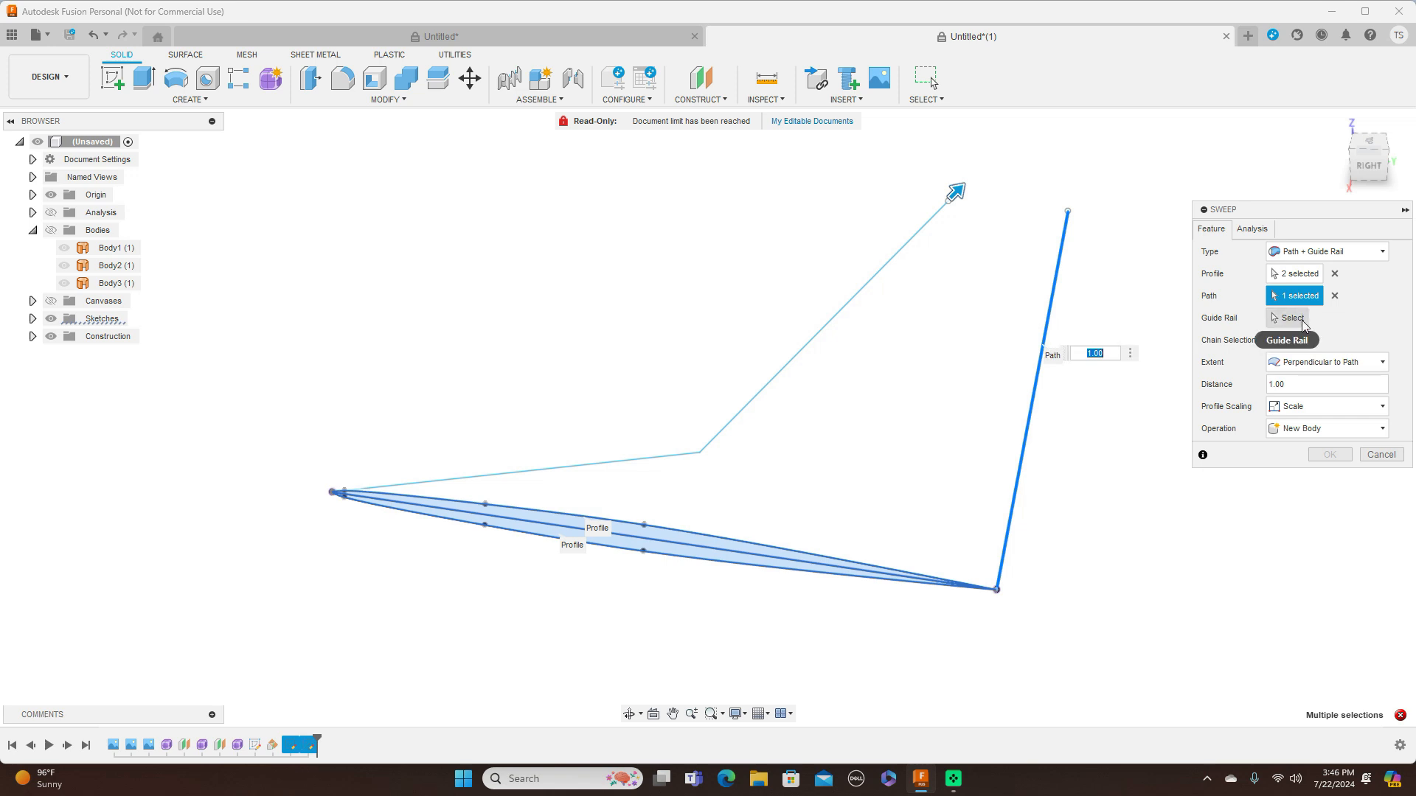
{"action": "left_click", "coordinate": [1289, 318]}
{"action": "left_click", "coordinate": [866, 298]}
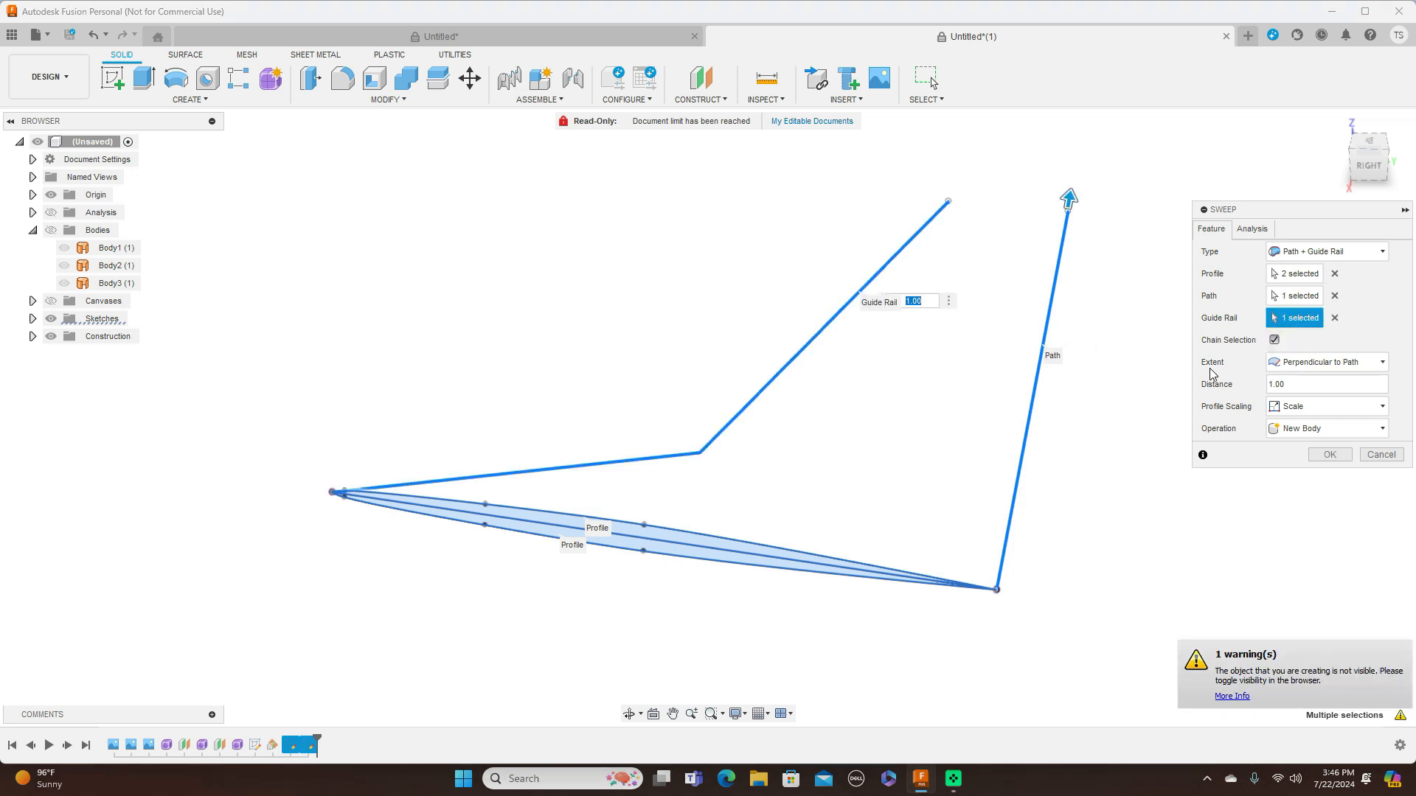
{"action": "left_click", "coordinate": [1385, 362]}
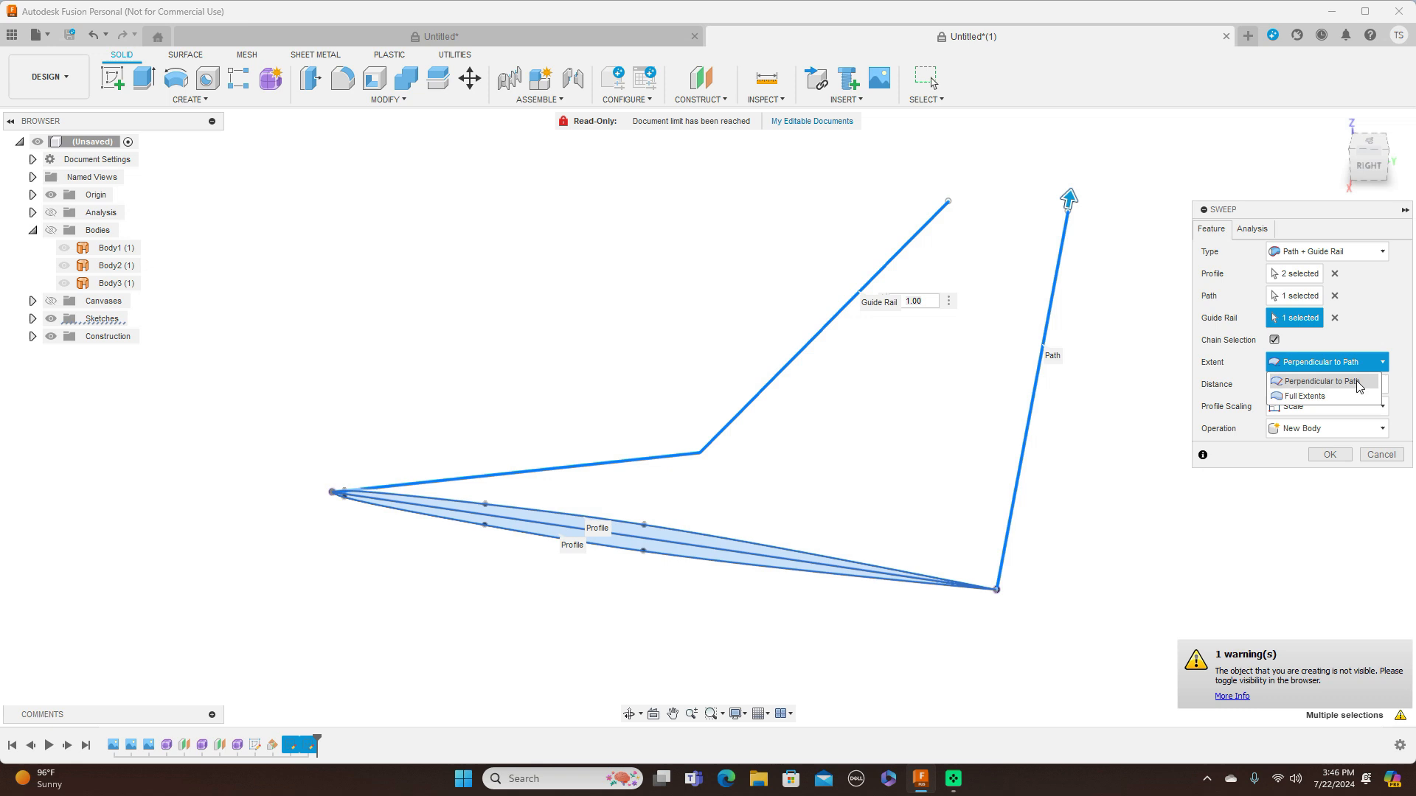
{"action": "left_click", "coordinate": [1327, 393]}
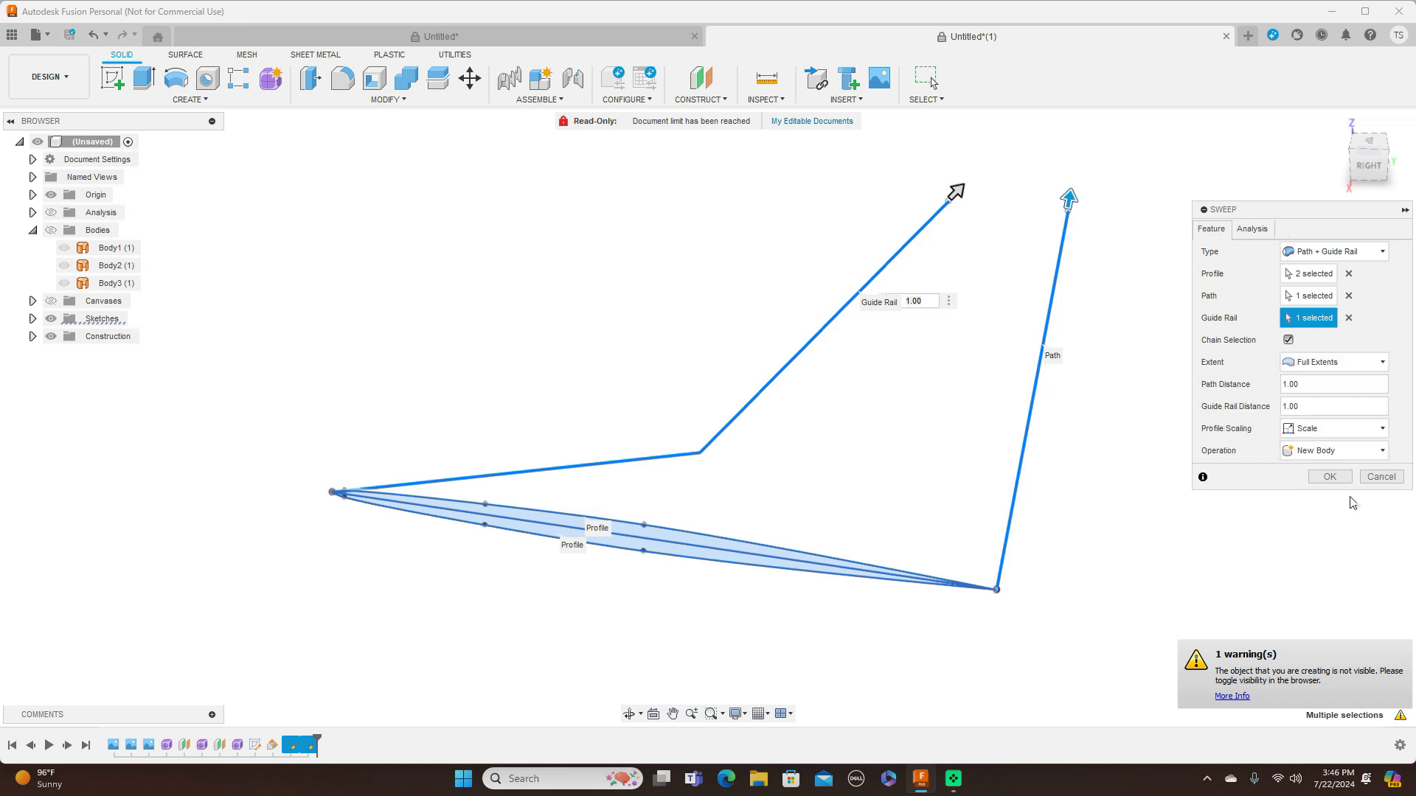
{"action": "left_click", "coordinate": [1329, 478]}
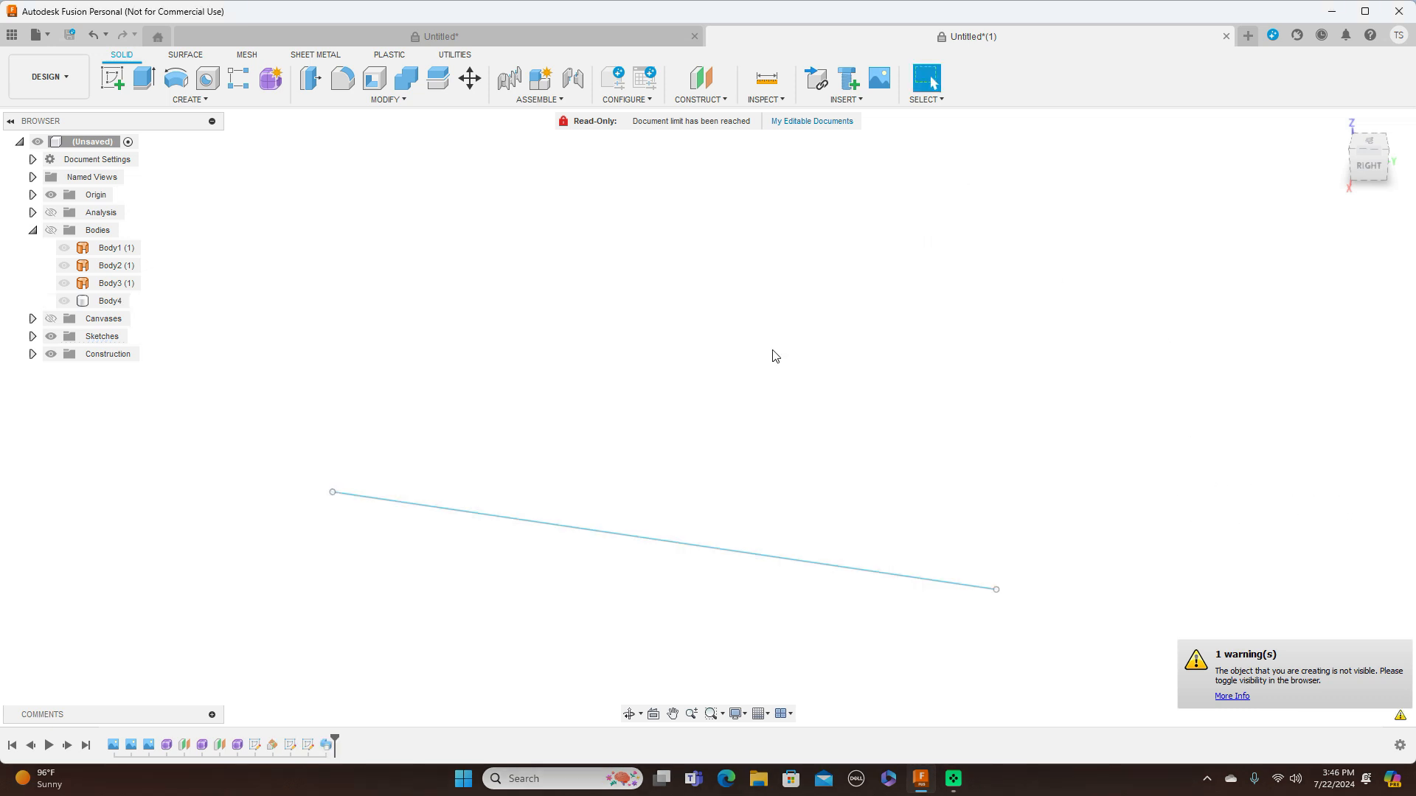
Show all bodies and view the whole jet from the right side
{"action": "left_click", "coordinate": [50, 230]}
{"action": "scroll", "coordinate": [785, 354], "scroll_direction": "down", "scroll_amount": 5}
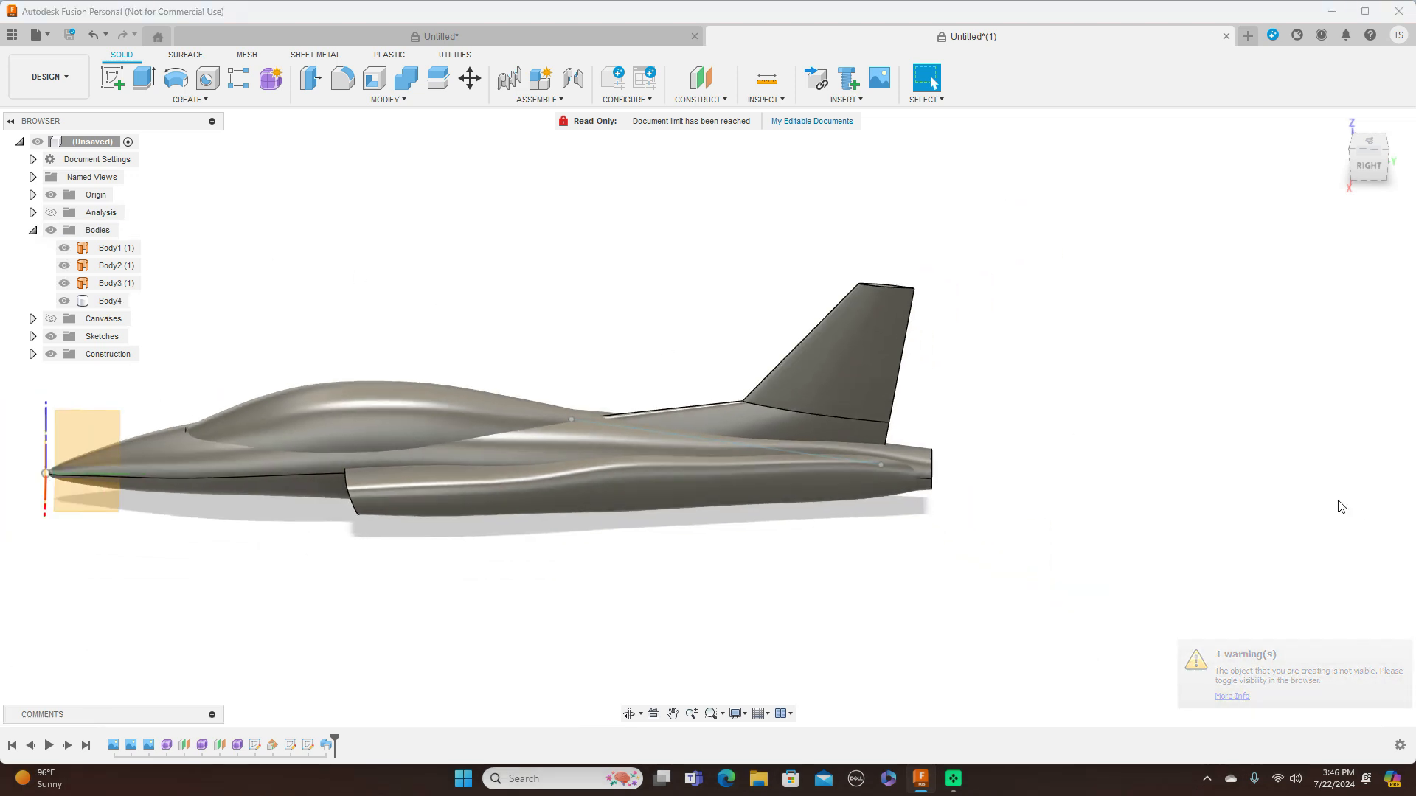
{"action": "left_click", "coordinate": [1361, 149]}
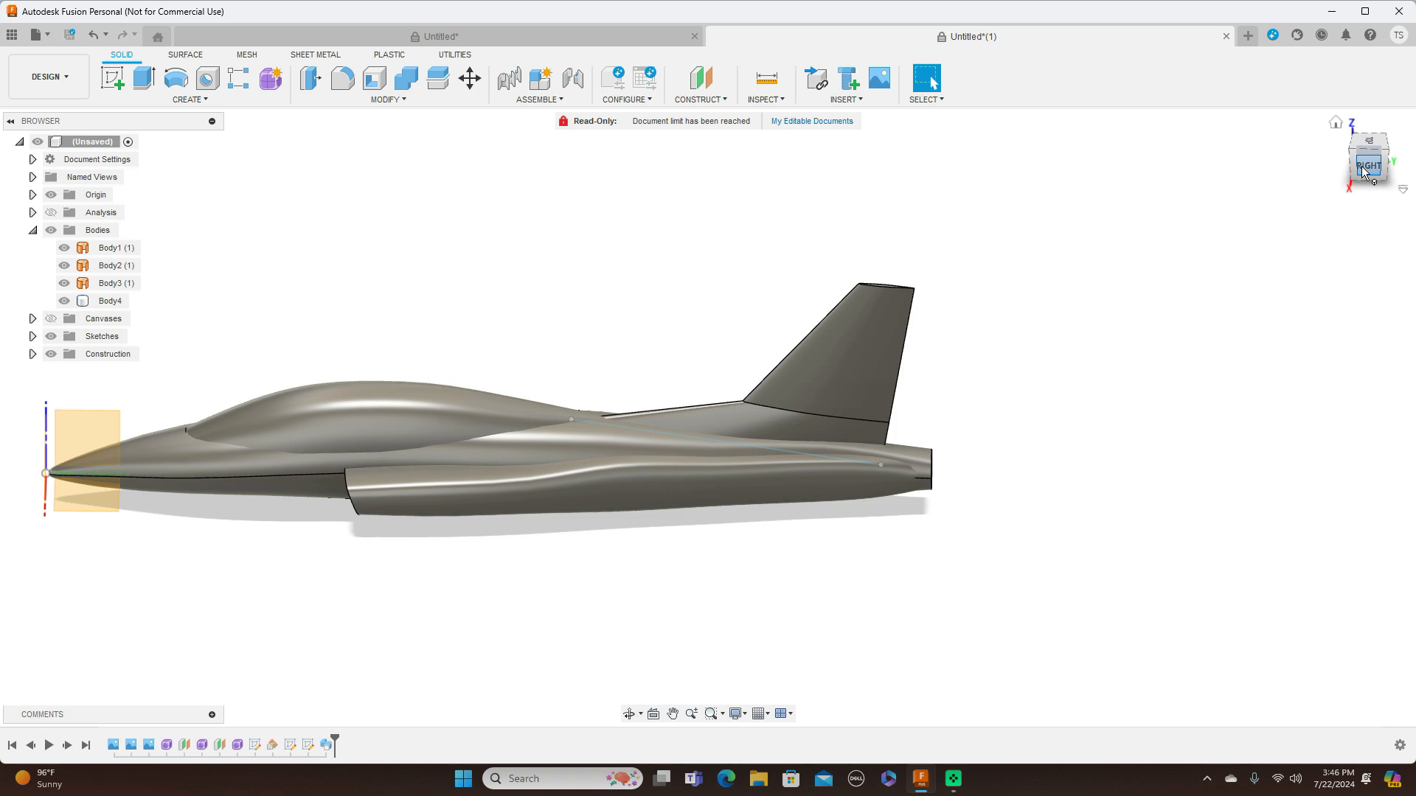
{"action": "middle_click_drag", "start_coordinate": [1052, 284], "coordinate": [1185, 278]}
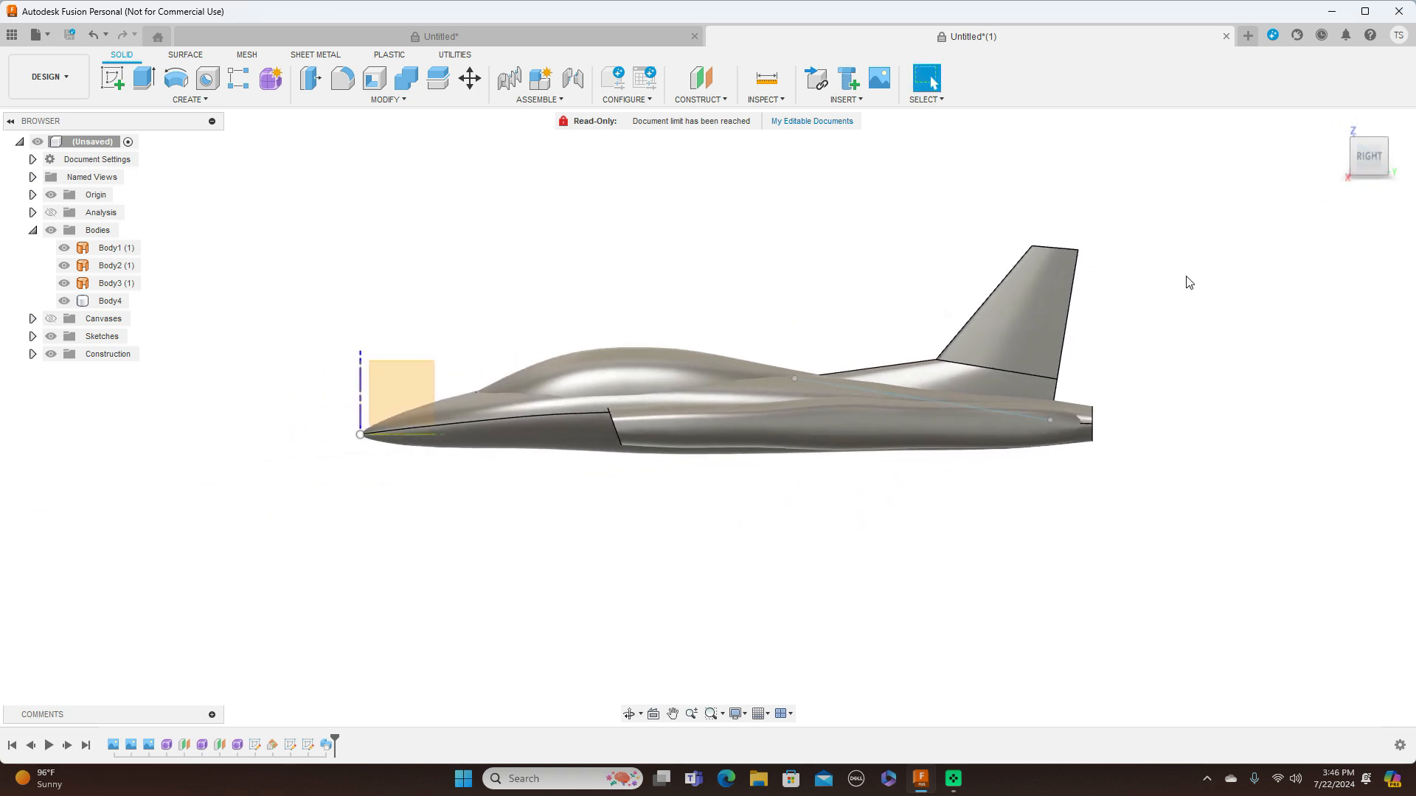
Hide the origin and sketches, display the bodies shaded without edges, and inspect the fin in perspective and right views
{"action": "left_click", "coordinate": [50, 196]}
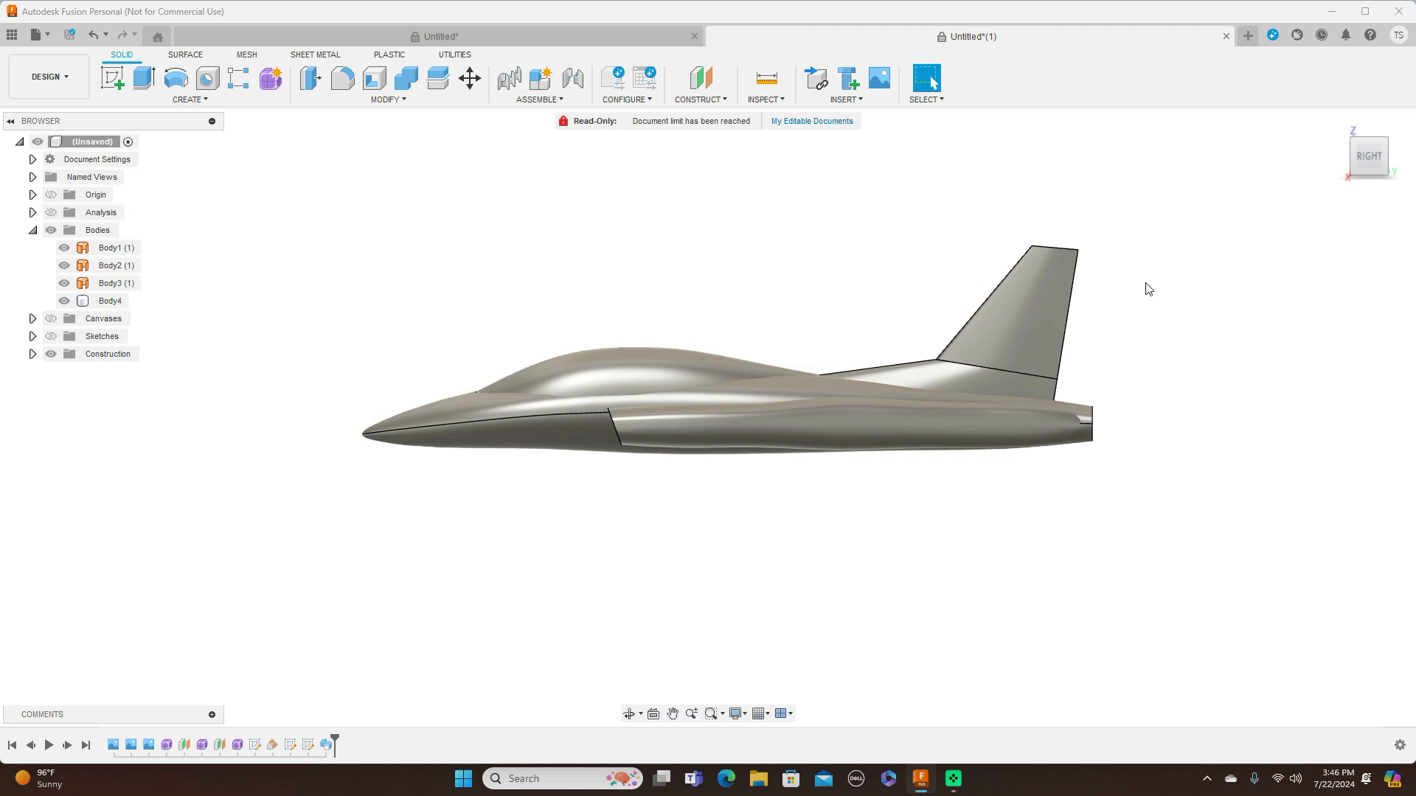
{"action": "key", "text": "ctrl+4"}
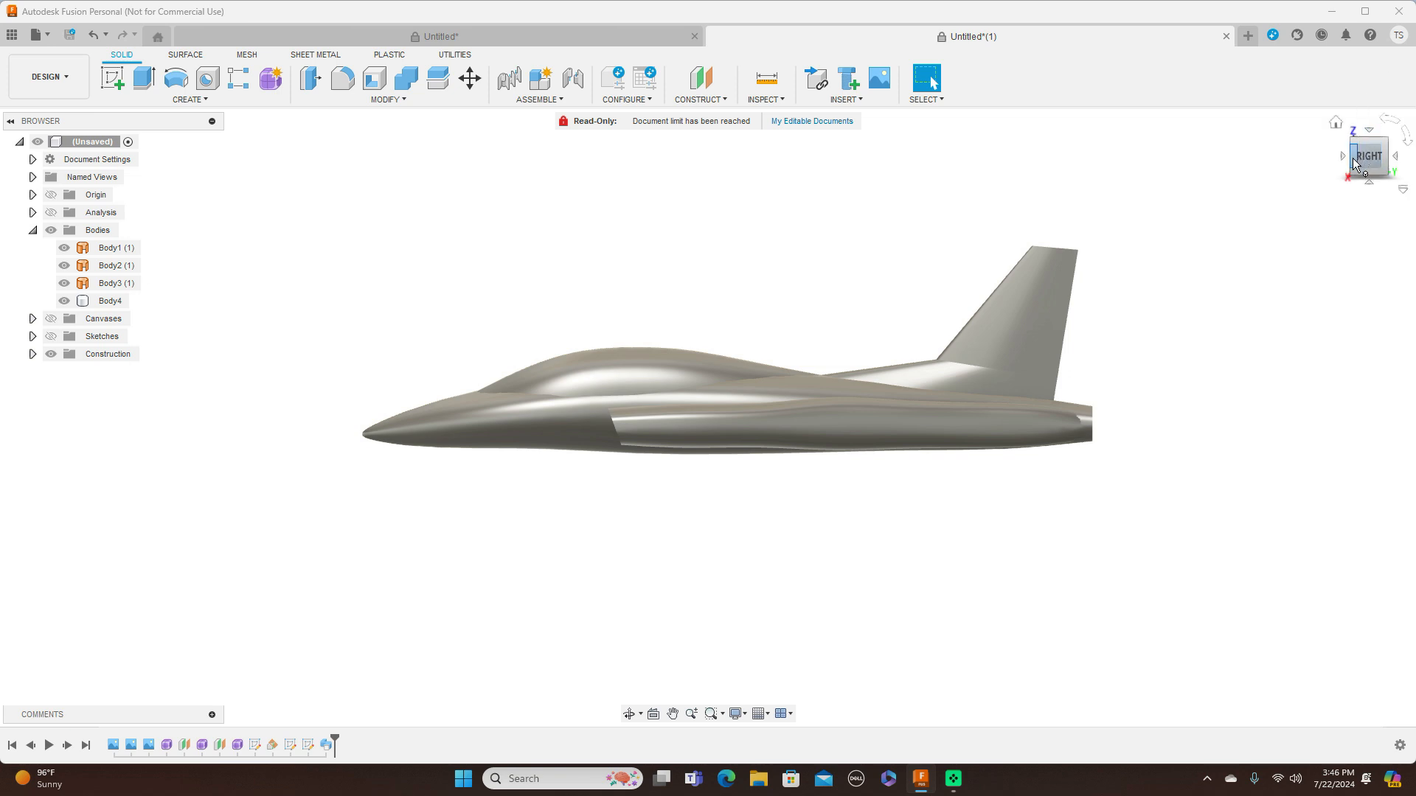
{"action": "mouse_move", "coordinate": [1359, 158]}
{"action": "left_mouse_down"}
{"action": "mouse_move", "coordinate": [1401, 175]}
{"action": "mouse_move", "coordinate": [1407, 146]}
{"action": "mouse_move", "coordinate": [1266, 168]}
{"action": "mouse_move", "coordinate": [1381, 163]}
{"action": "left_mouse_up"}
{"action": "left_click", "coordinate": [1381, 162]}
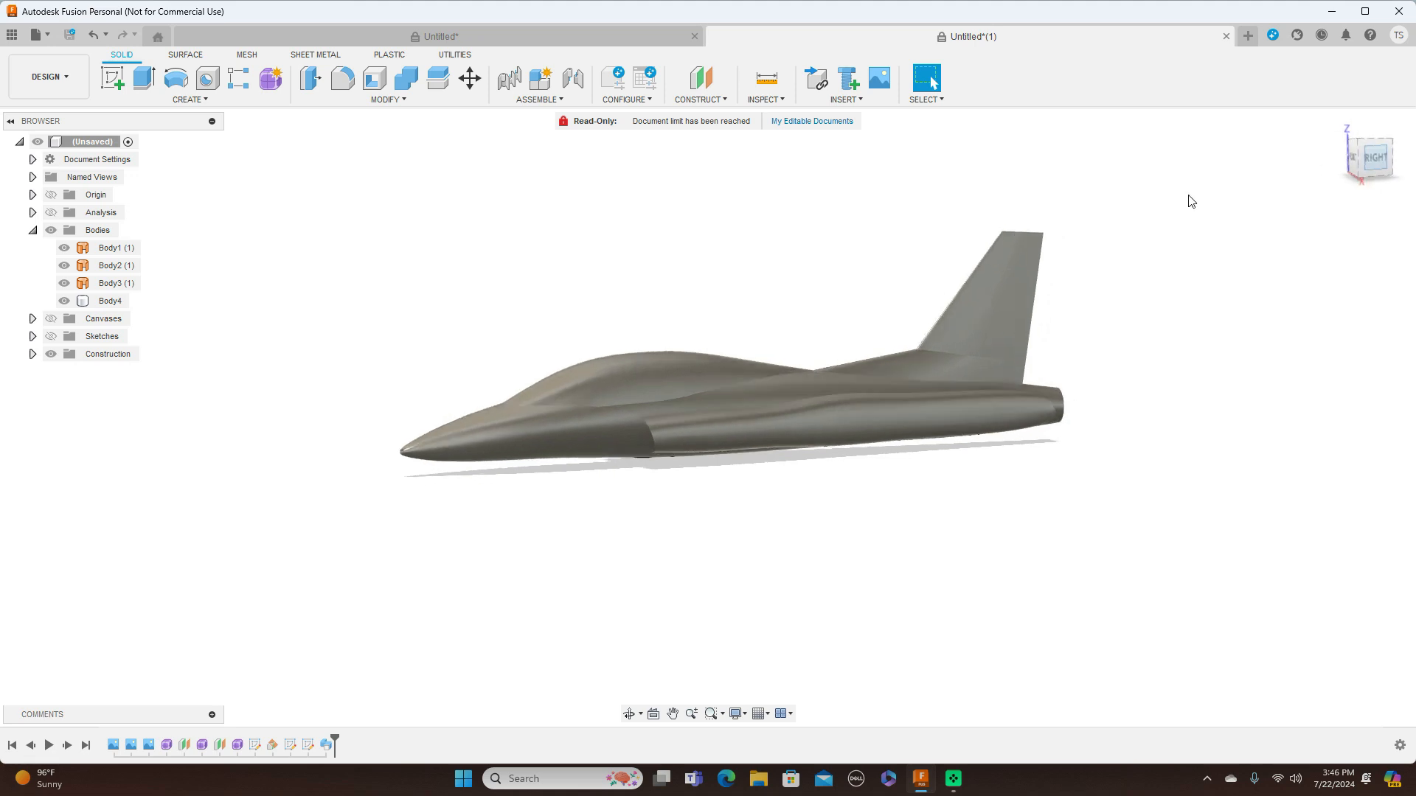
{"action": "mouse_move", "coordinate": [1351, 153]}
{"action": "left_mouse_down"}
{"action": "mouse_move", "coordinate": [1368, 168]}
{"action": "mouse_move", "coordinate": [1387, 151]}
{"action": "mouse_move", "coordinate": [1373, 150]}
{"action": "left_mouse_up"}
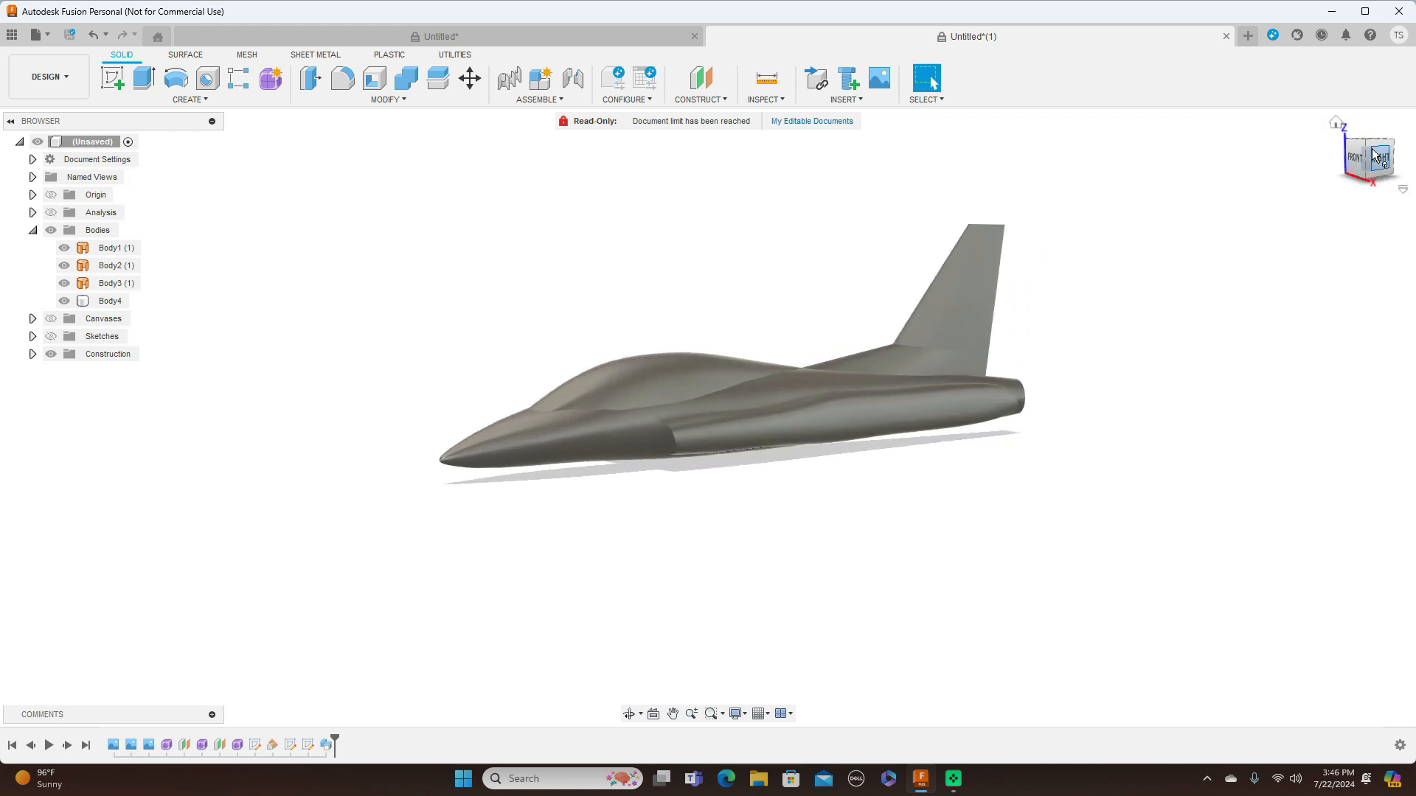
{"action": "left_click", "coordinate": [1382, 161]}
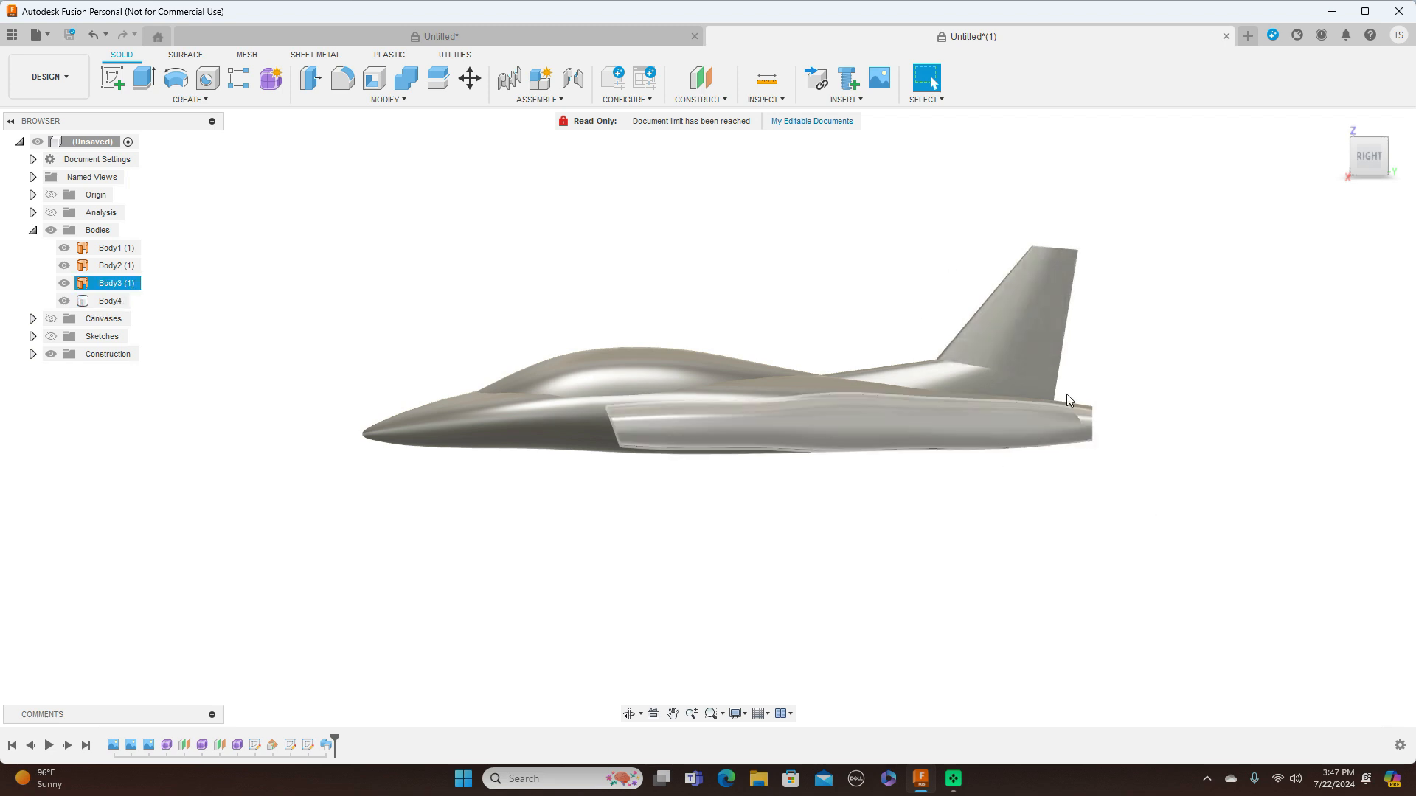
Show the blueprint canvases over the bodies and start a sketch on the YZ origin plane
{"action": "scroll", "coordinate": [742, 326], "scroll_direction": "up", "scroll_amount": 2}
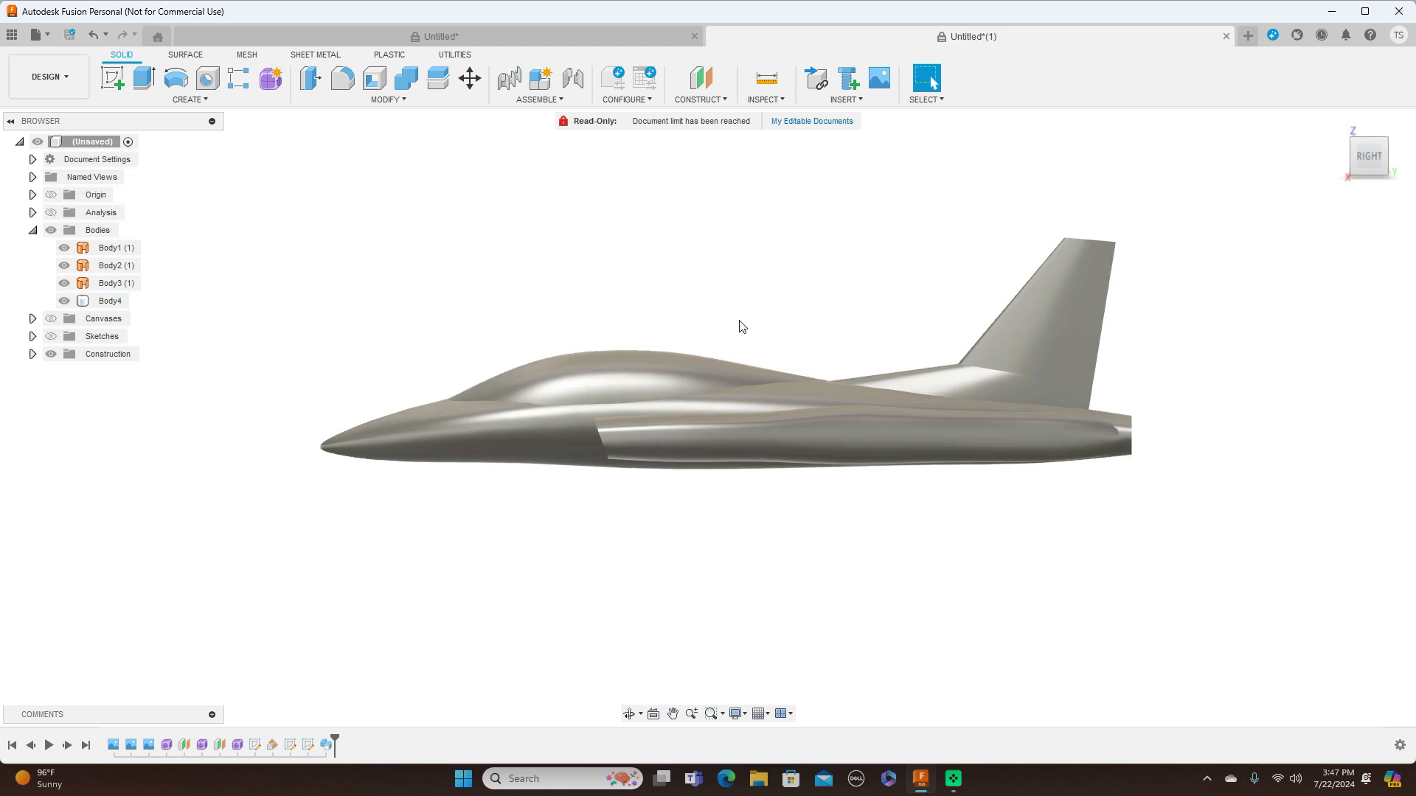
{"action": "left_click", "coordinate": [51, 318]}
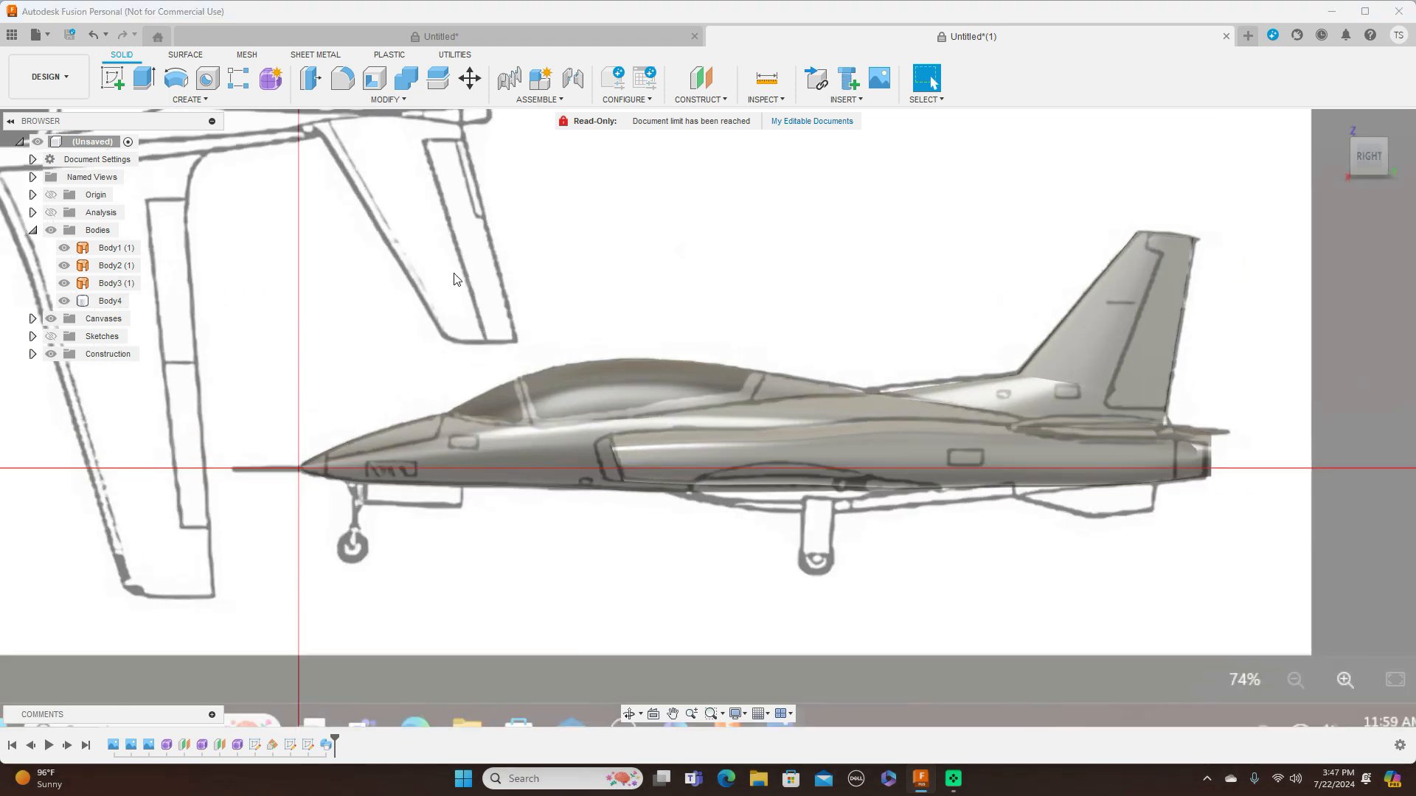
{"action": "scroll", "coordinate": [455, 279], "scroll_direction": "down", "scroll_amount": 1}
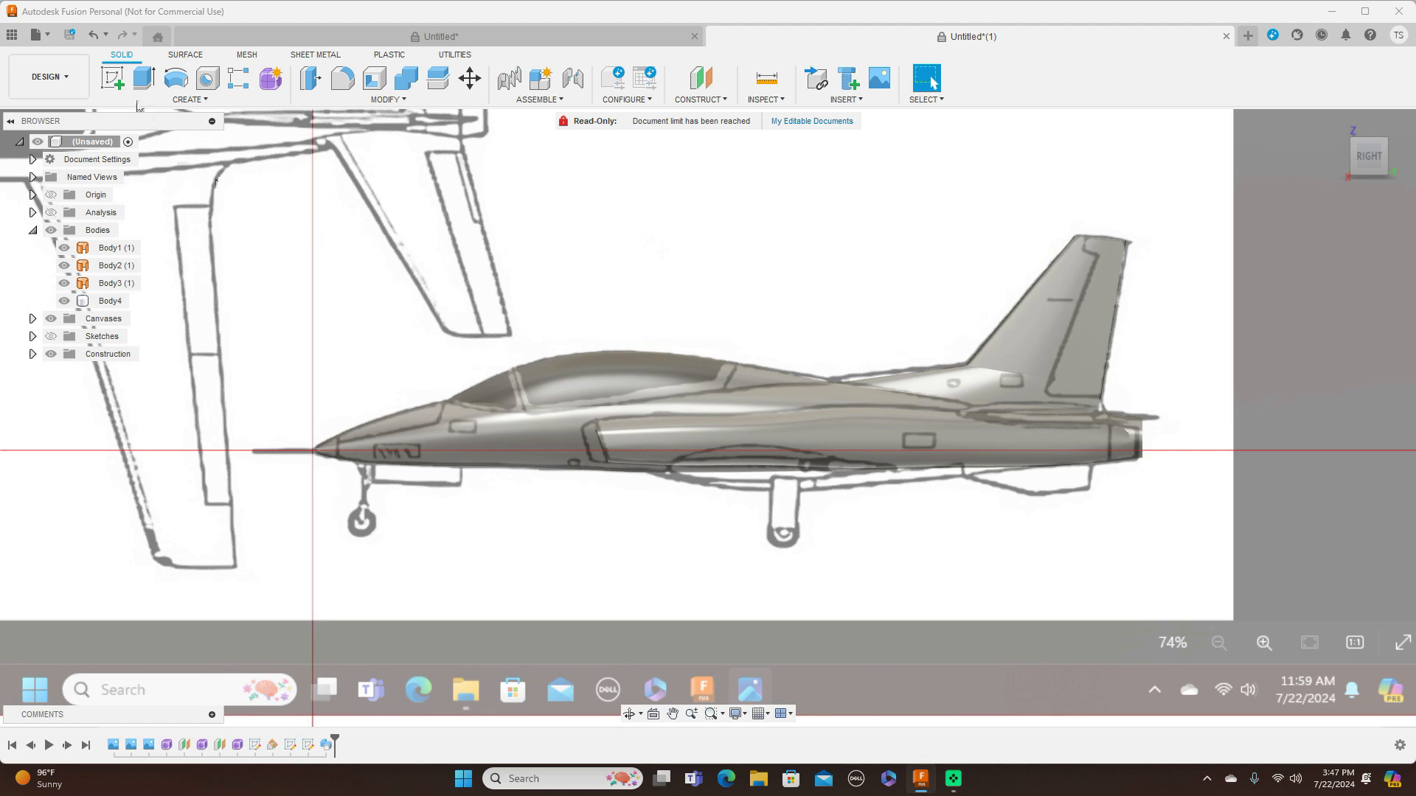
{"action": "left_click", "coordinate": [114, 78]}
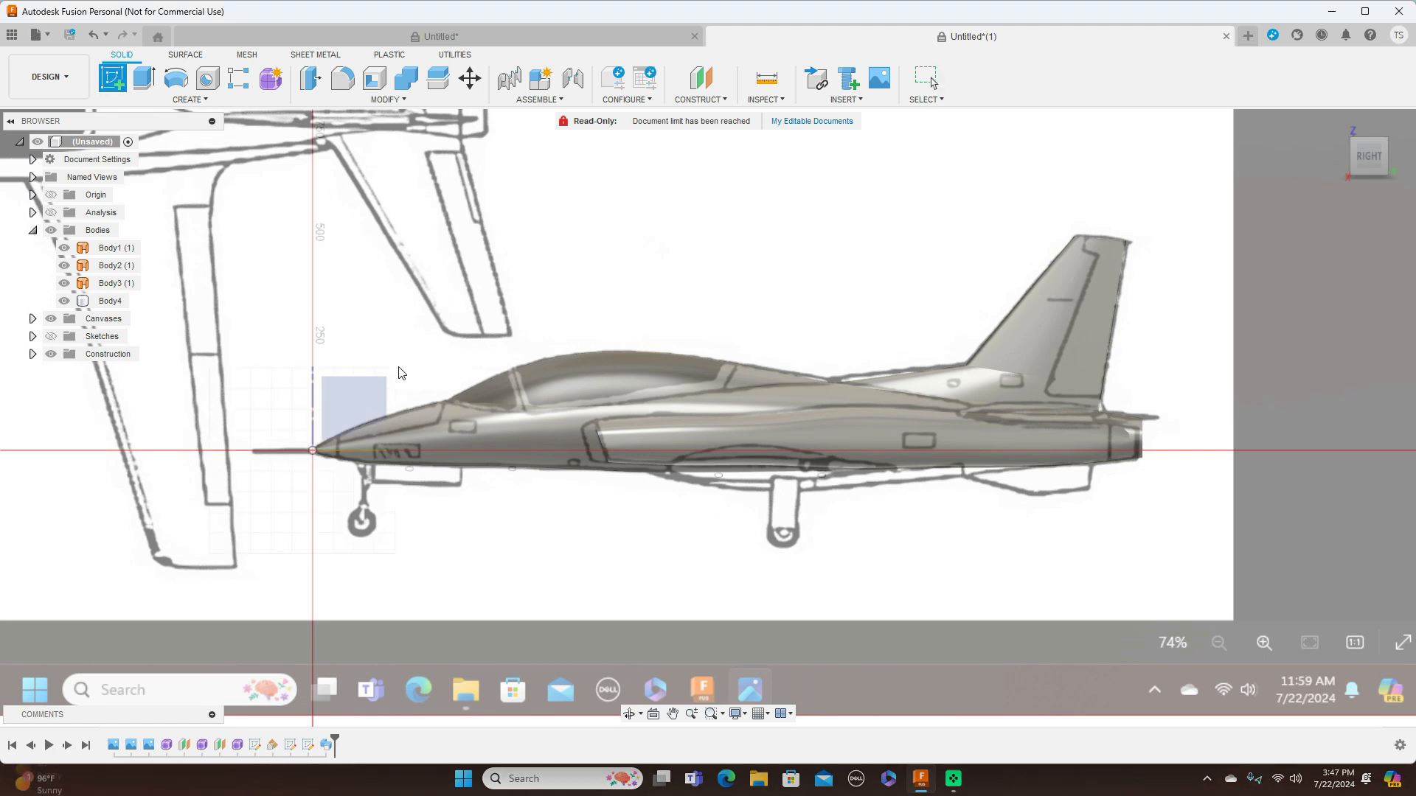
{"action": "left_click", "coordinate": [373, 391]}
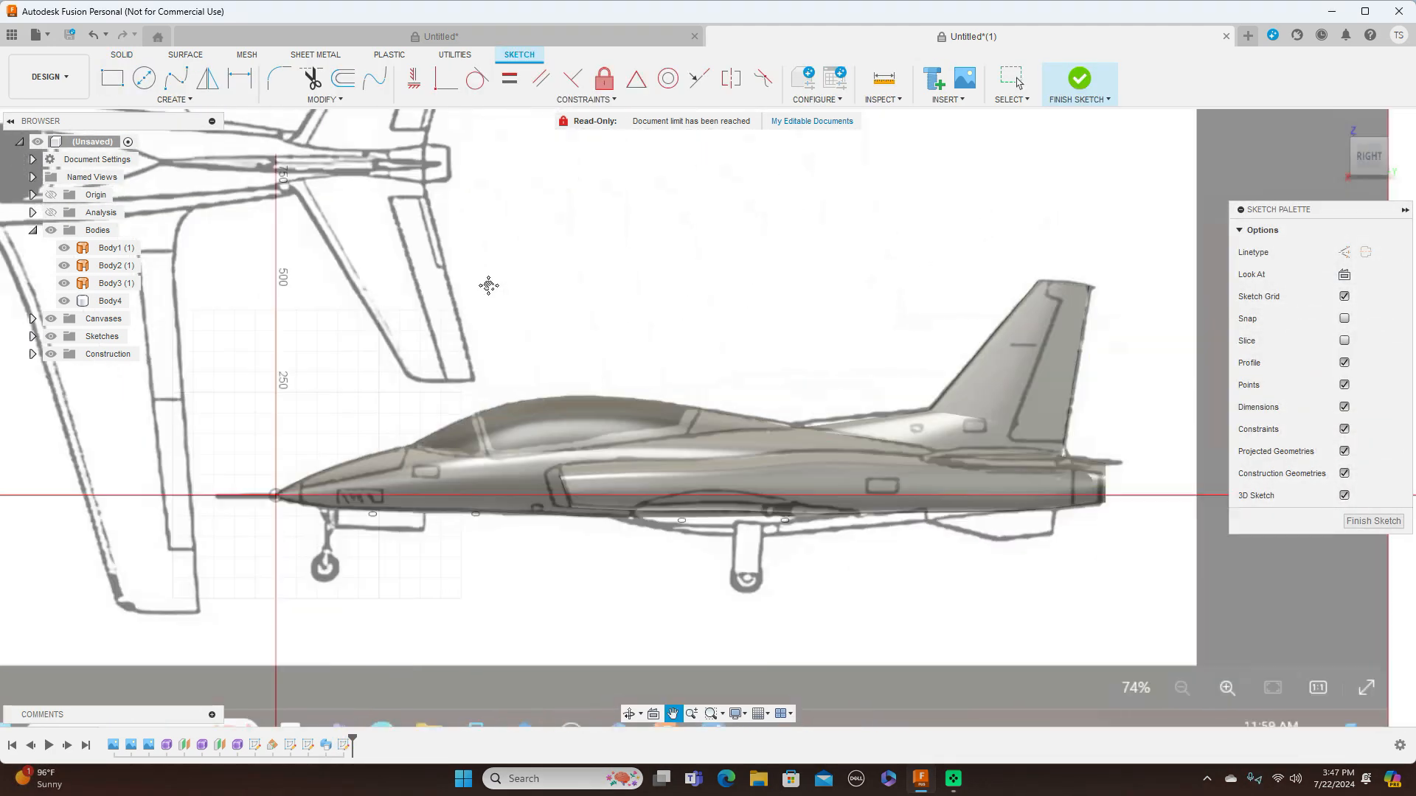
Sketch a connected line chain down the canopy's front edge, back along its sill, and up past its rear edge
{"action": "key", "text": "l"}
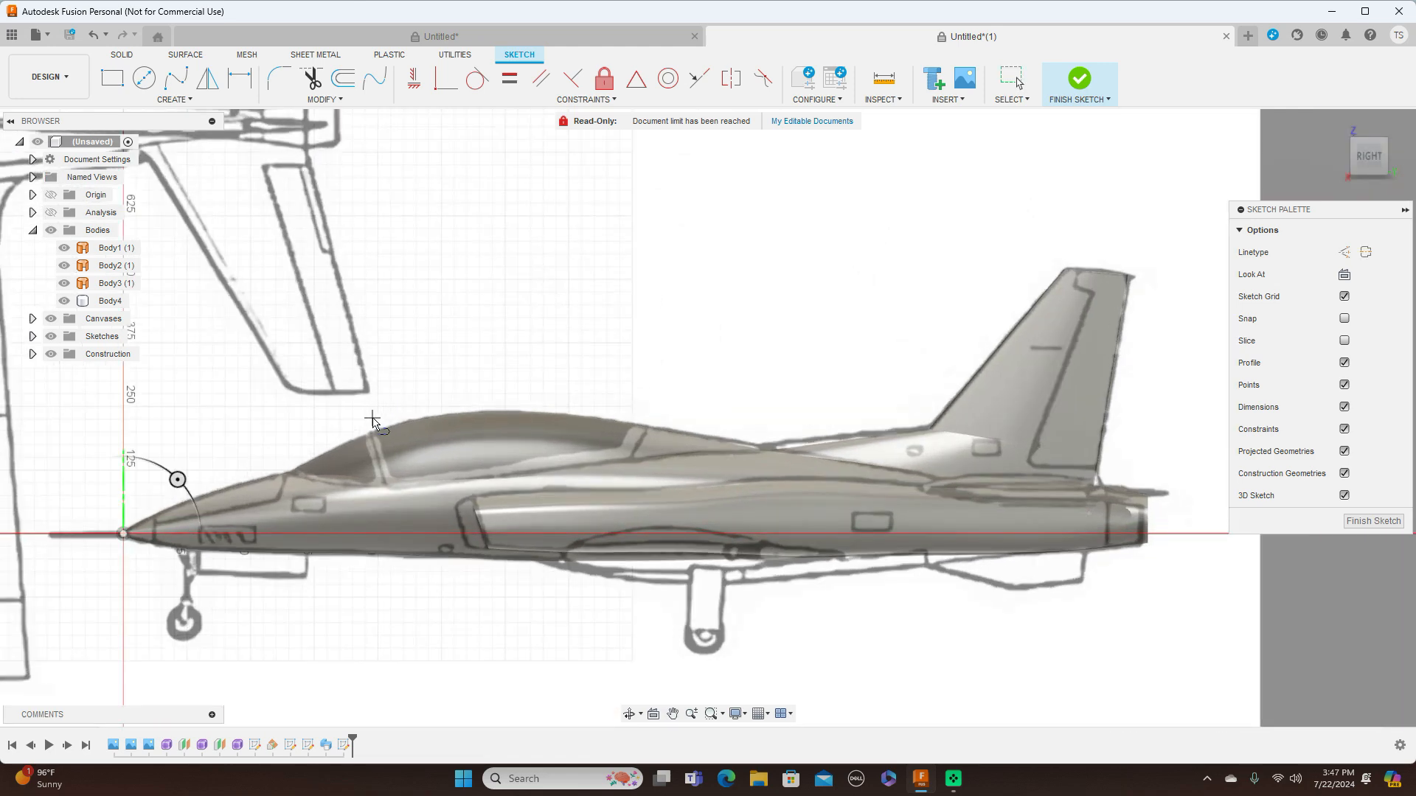
{"action": "left_click", "coordinate": [372, 418]}
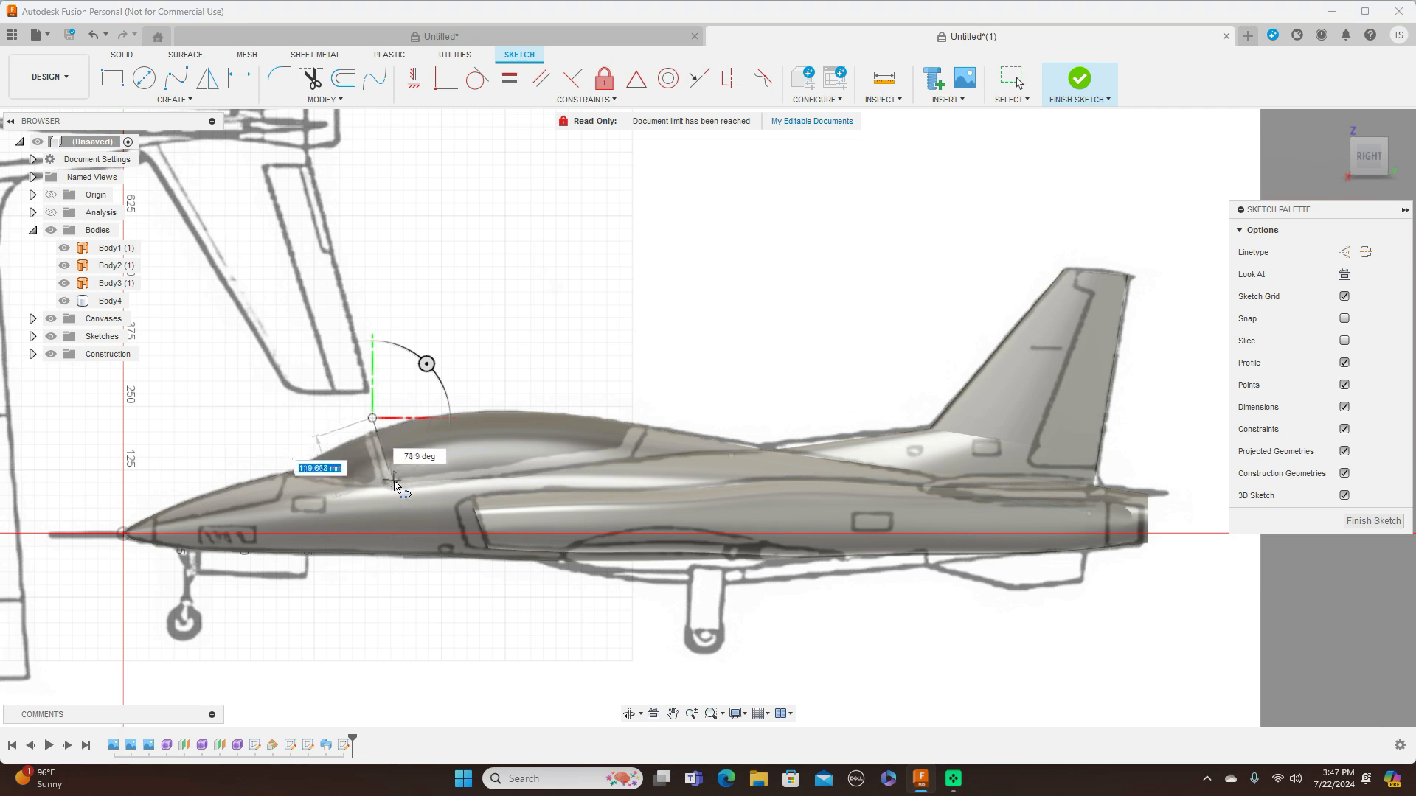
{"action": "left_click", "coordinate": [621, 447]}
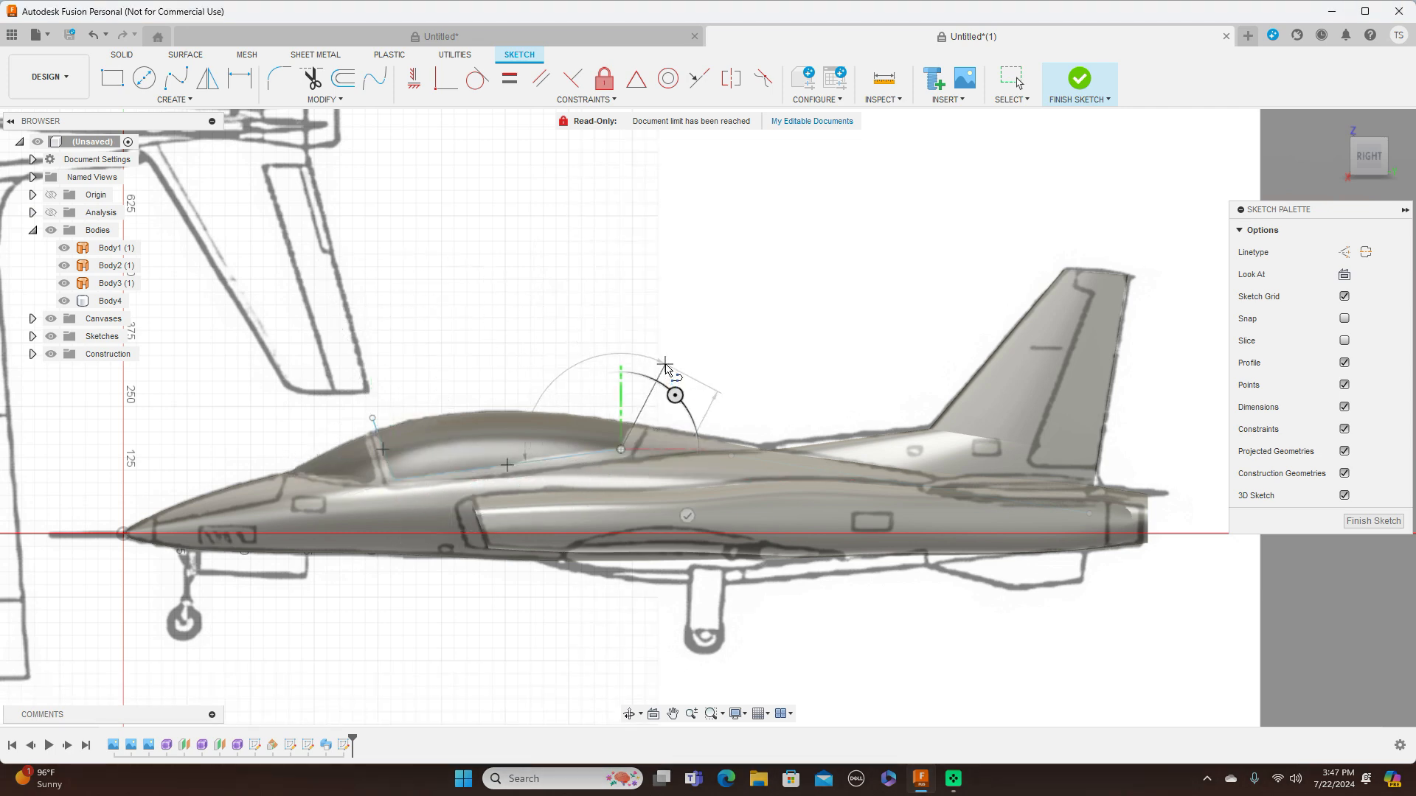
{"action": "left_click", "coordinate": [665, 365]}
{"action": "right_click", "coordinate": [665, 365]}
{"action": "left_click", "coordinate": [708, 364]}
Sketch two connected lines for the windshield, about 134 mm down its rear edge and about 250 mm forward along its base
{"action": "scroll", "coordinate": [484, 289], "scroll_direction": "down", "scroll_amount": 2}
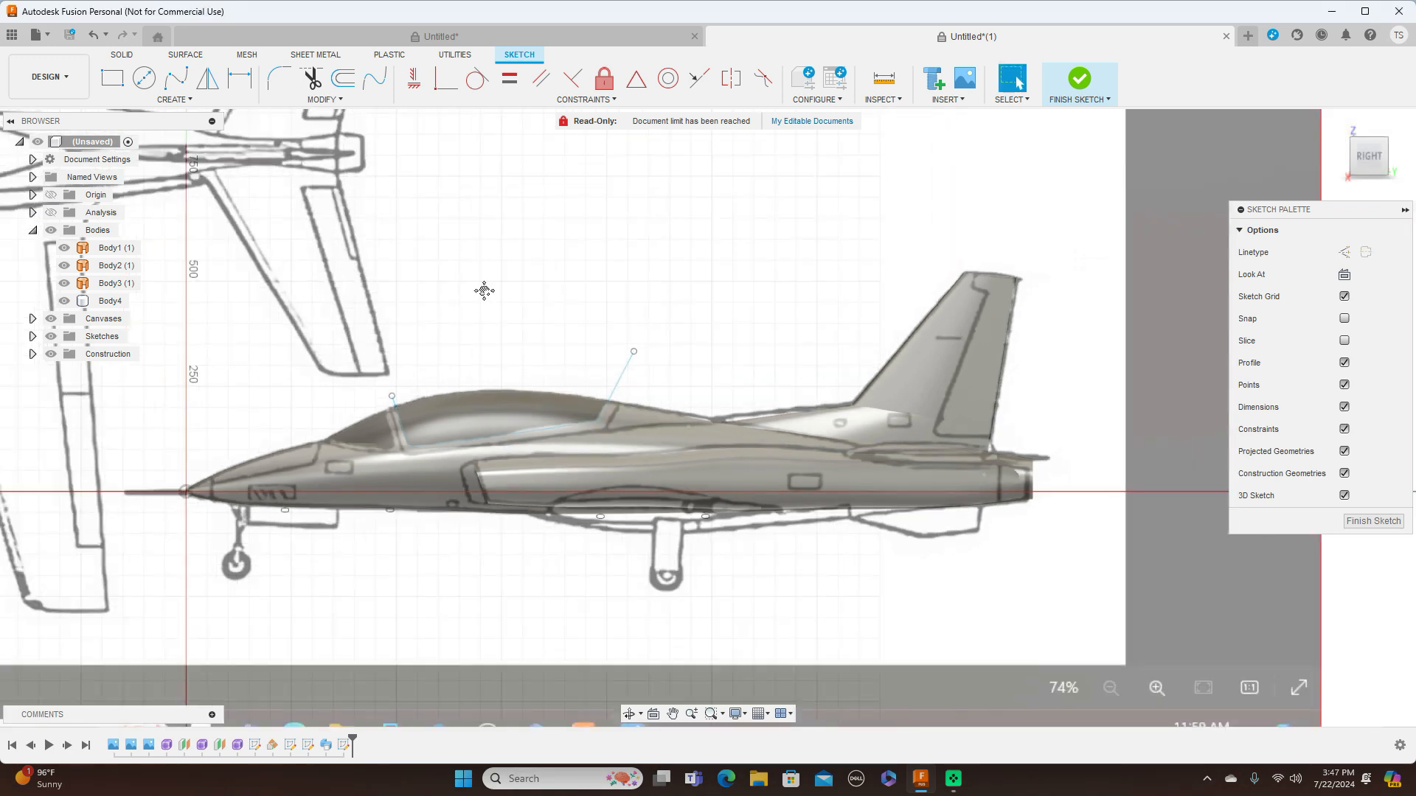
{"action": "middle_click_drag", "start_coordinate": [483, 290], "coordinate": [697, 267]}
{"action": "scroll", "coordinate": [700, 271], "scroll_direction": "up", "scroll_amount": 2}
{"action": "scroll", "coordinate": [701, 271], "scroll_direction": "up", "scroll_amount": 1}
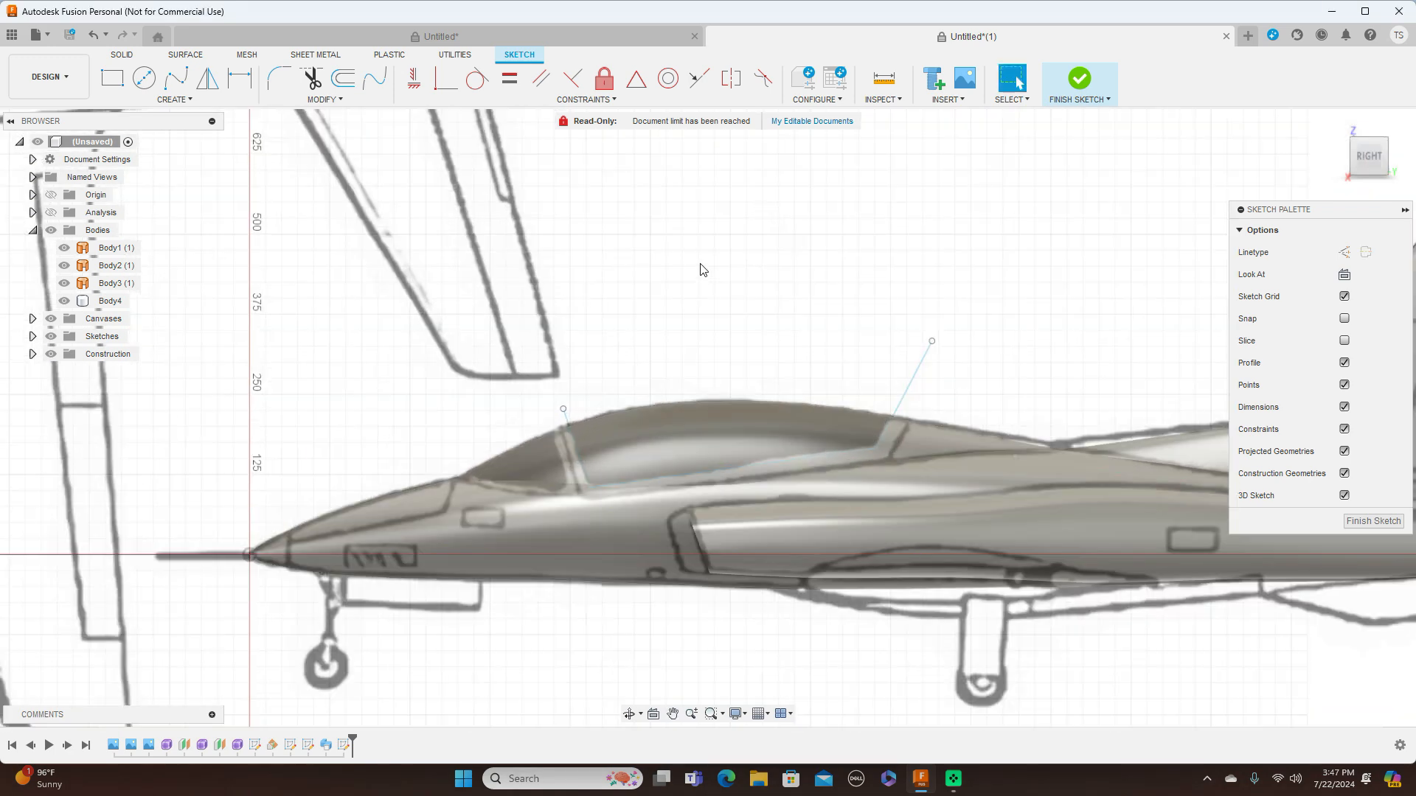
{"action": "scroll", "coordinate": [693, 282], "scroll_direction": "up", "scroll_amount": 1}
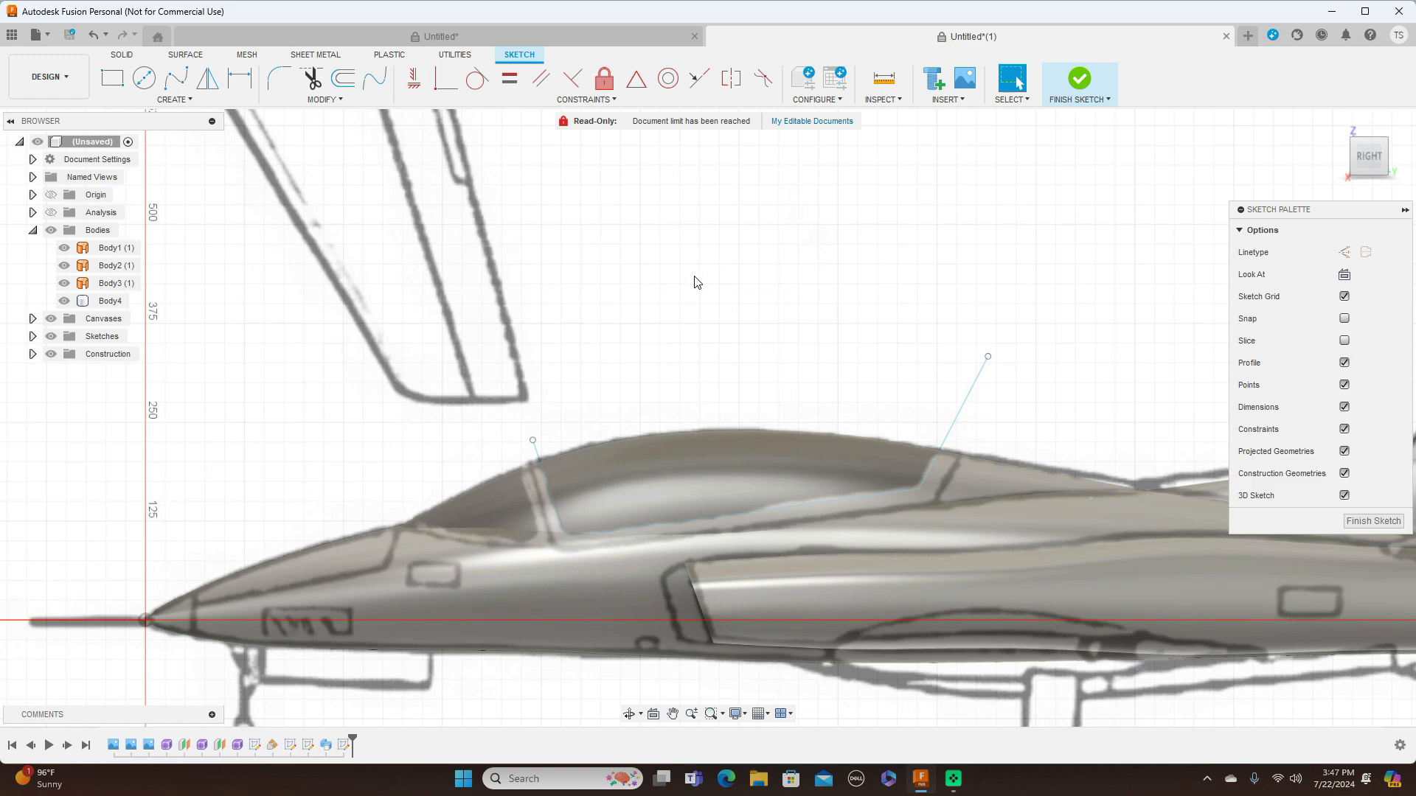
{"action": "key", "text": "l"}
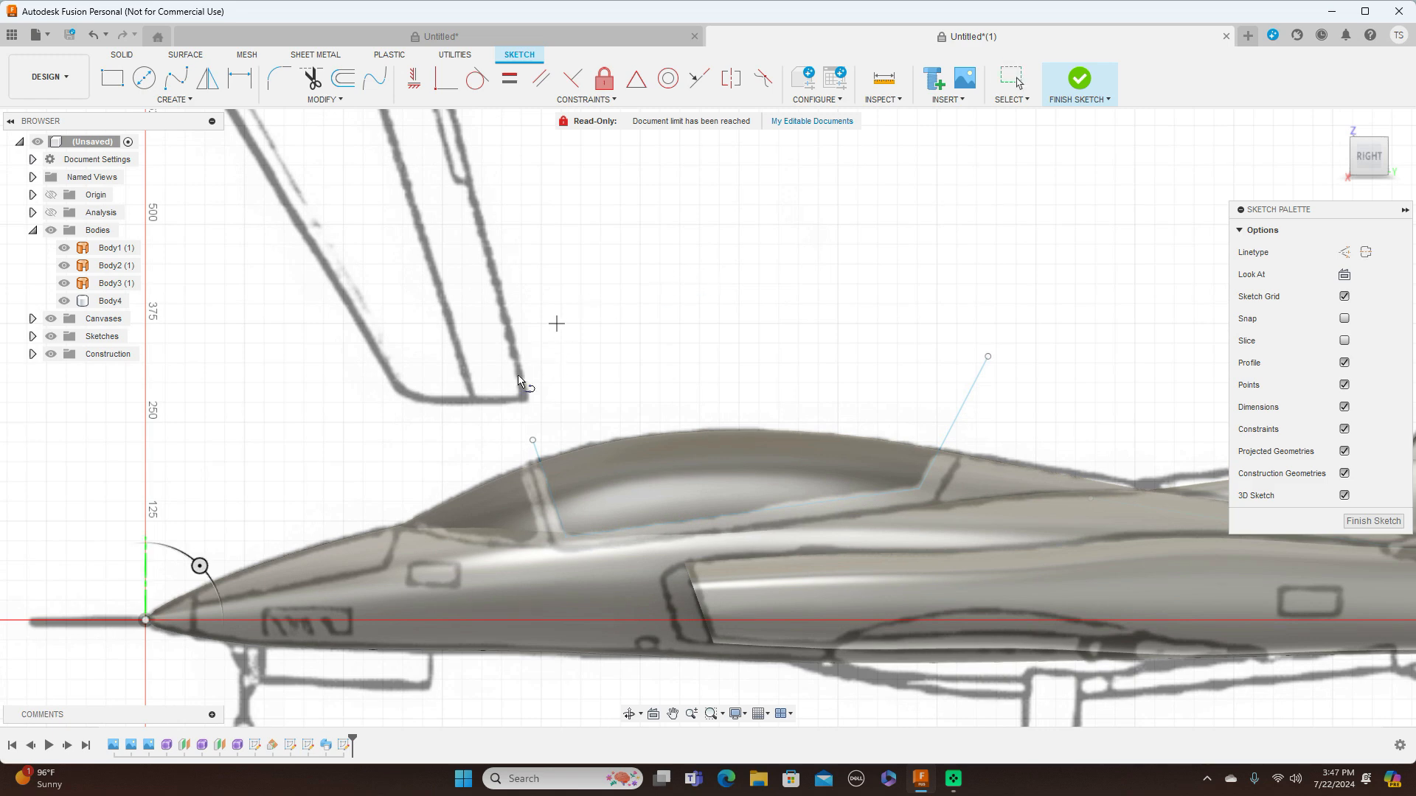
{"action": "left_click", "coordinate": [509, 446]}
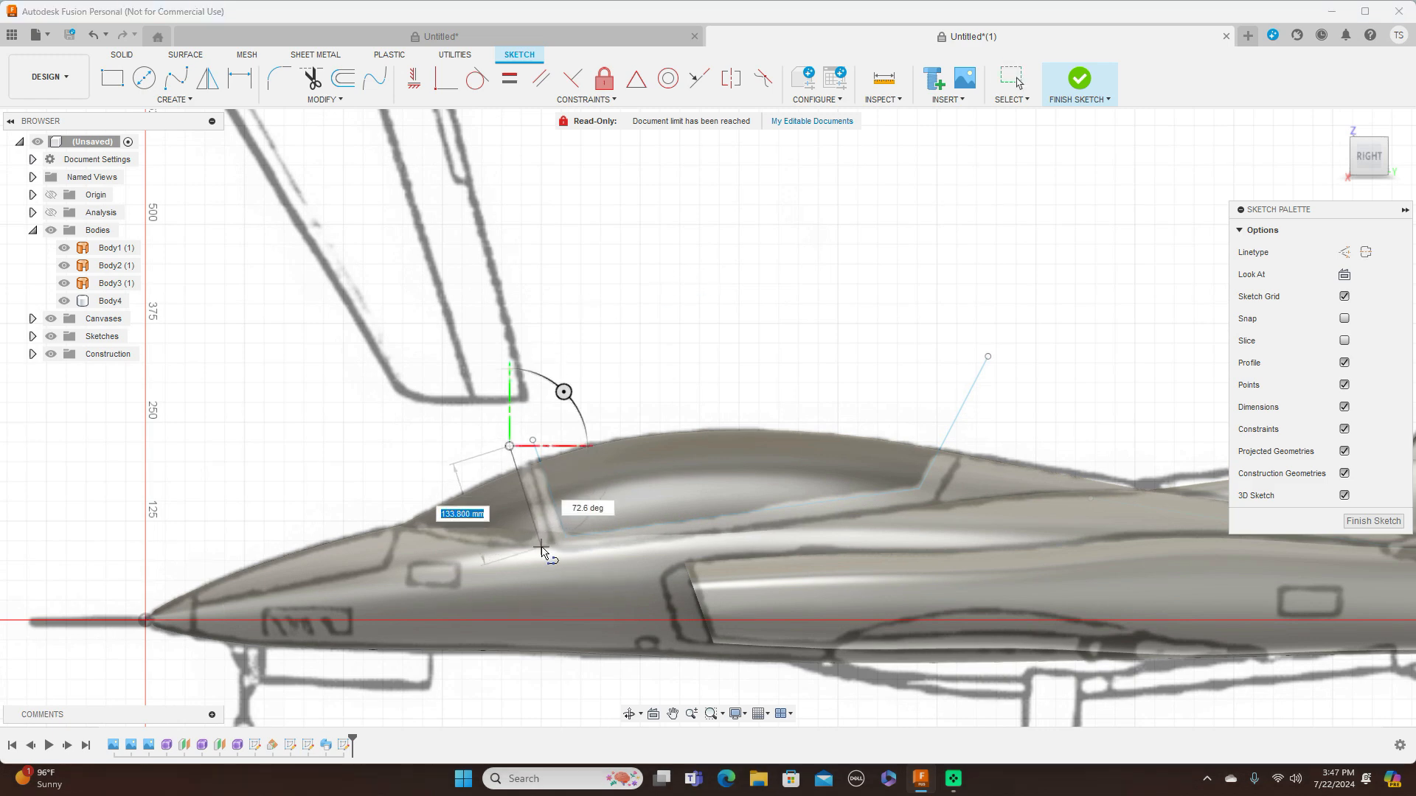
{"action": "left_click", "coordinate": [536, 548]}
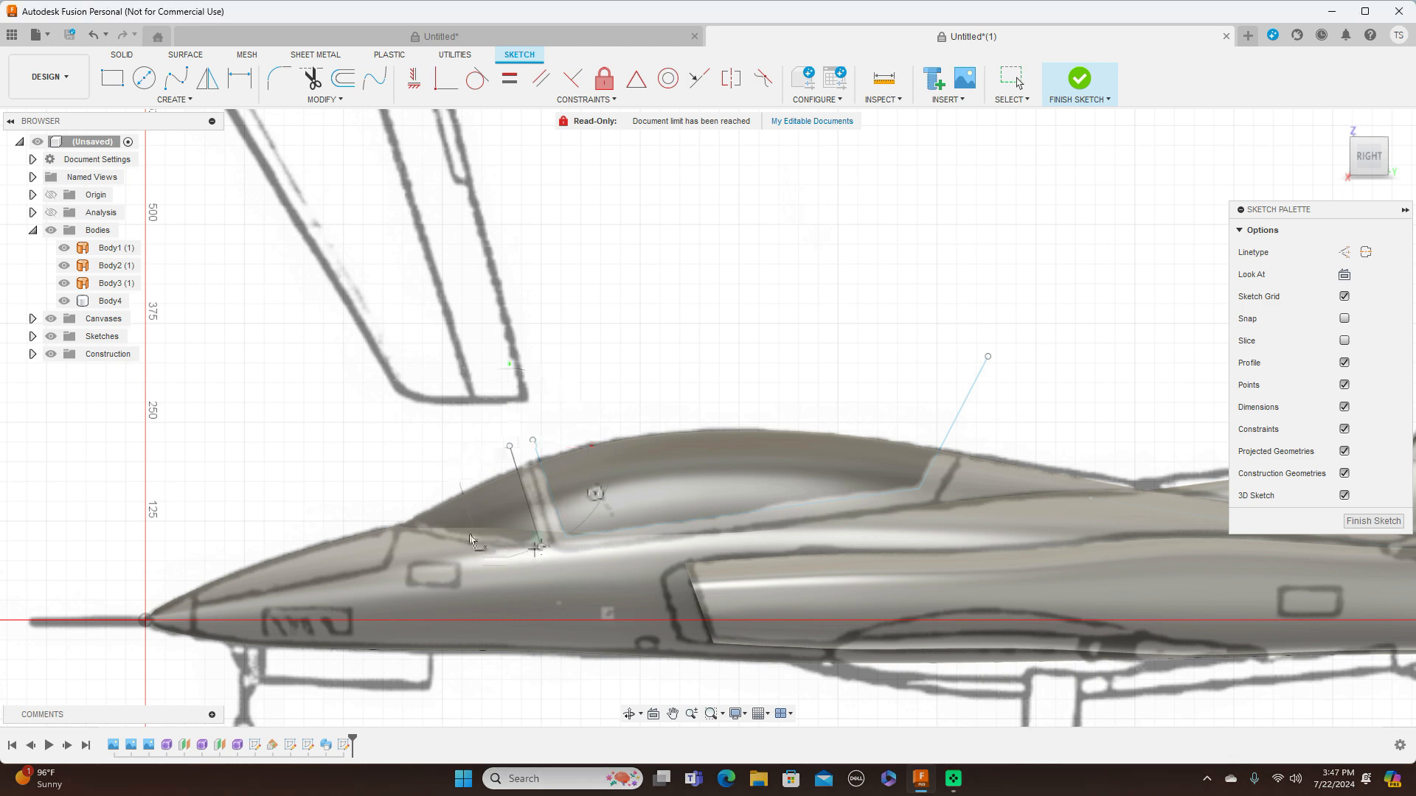
{"action": "left_click", "coordinate": [345, 507]}
{"action": "right_click", "coordinate": [346, 509]}
{"action": "left_click", "coordinate": [402, 508]}
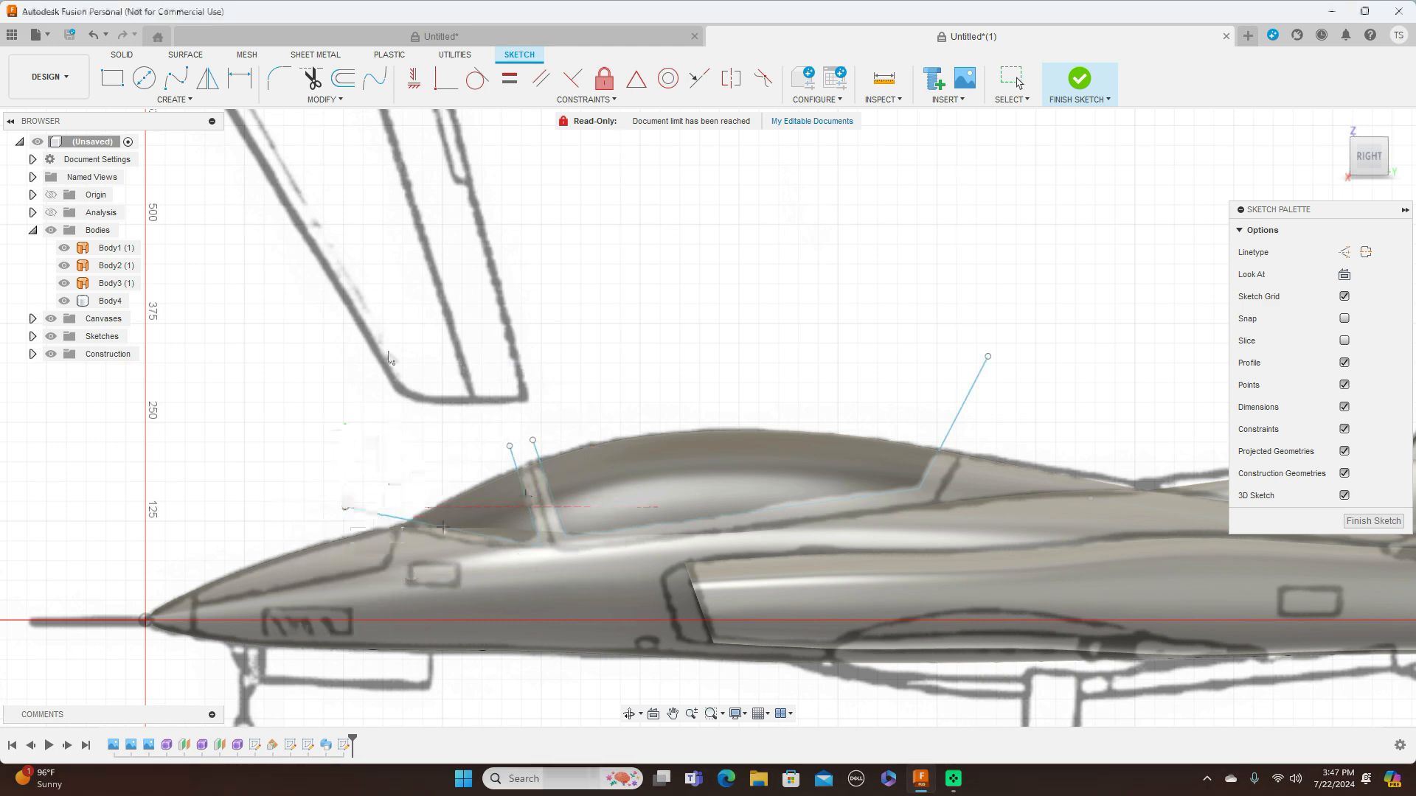
Fillet the windshield outline's lower rear corner at 15 mm and finish the sketch
{"action": "left_click", "coordinate": [279, 80]}
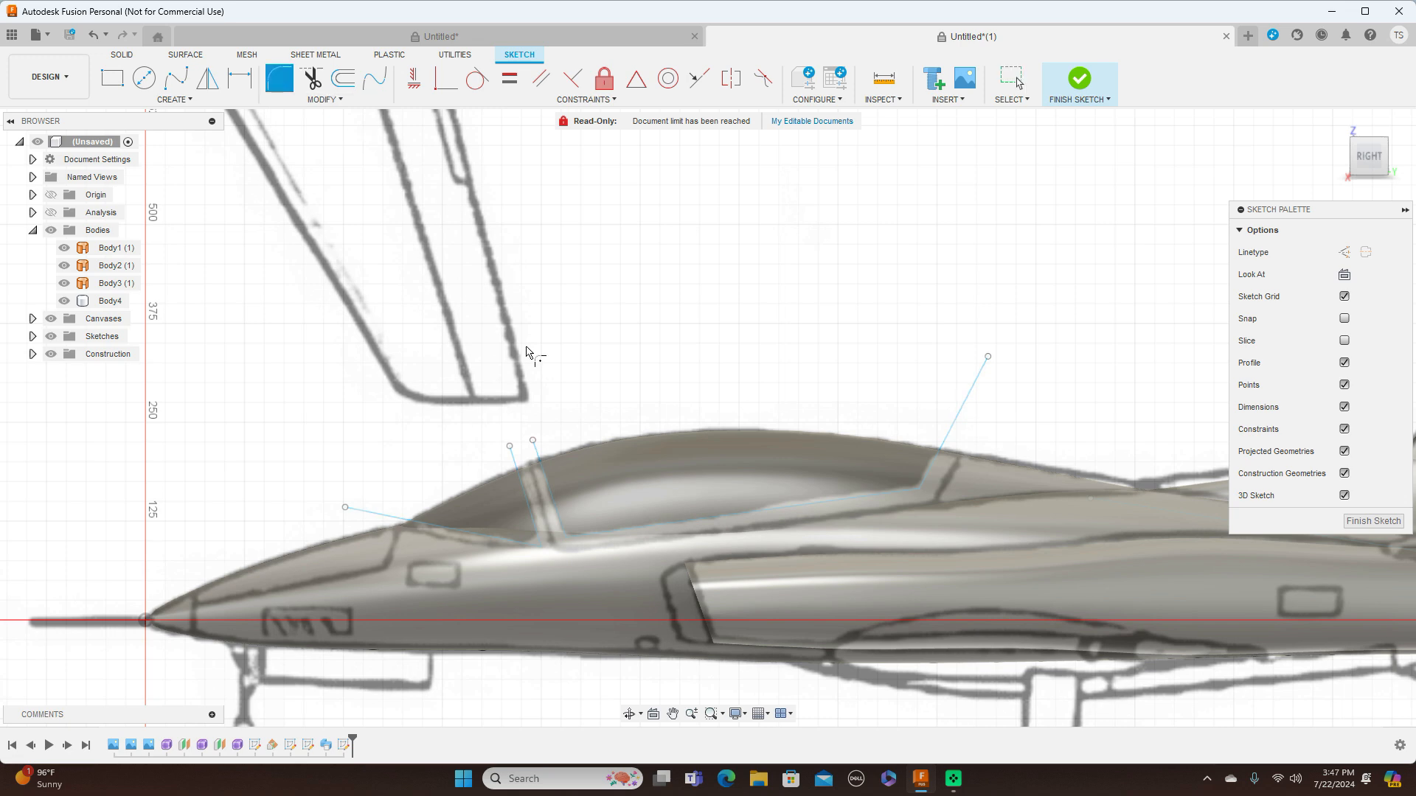
{"action": "left_click", "coordinate": [541, 549]}
{"action": "scroll", "coordinate": [539, 548], "scroll_direction": "up", "scroll_amount": 4}
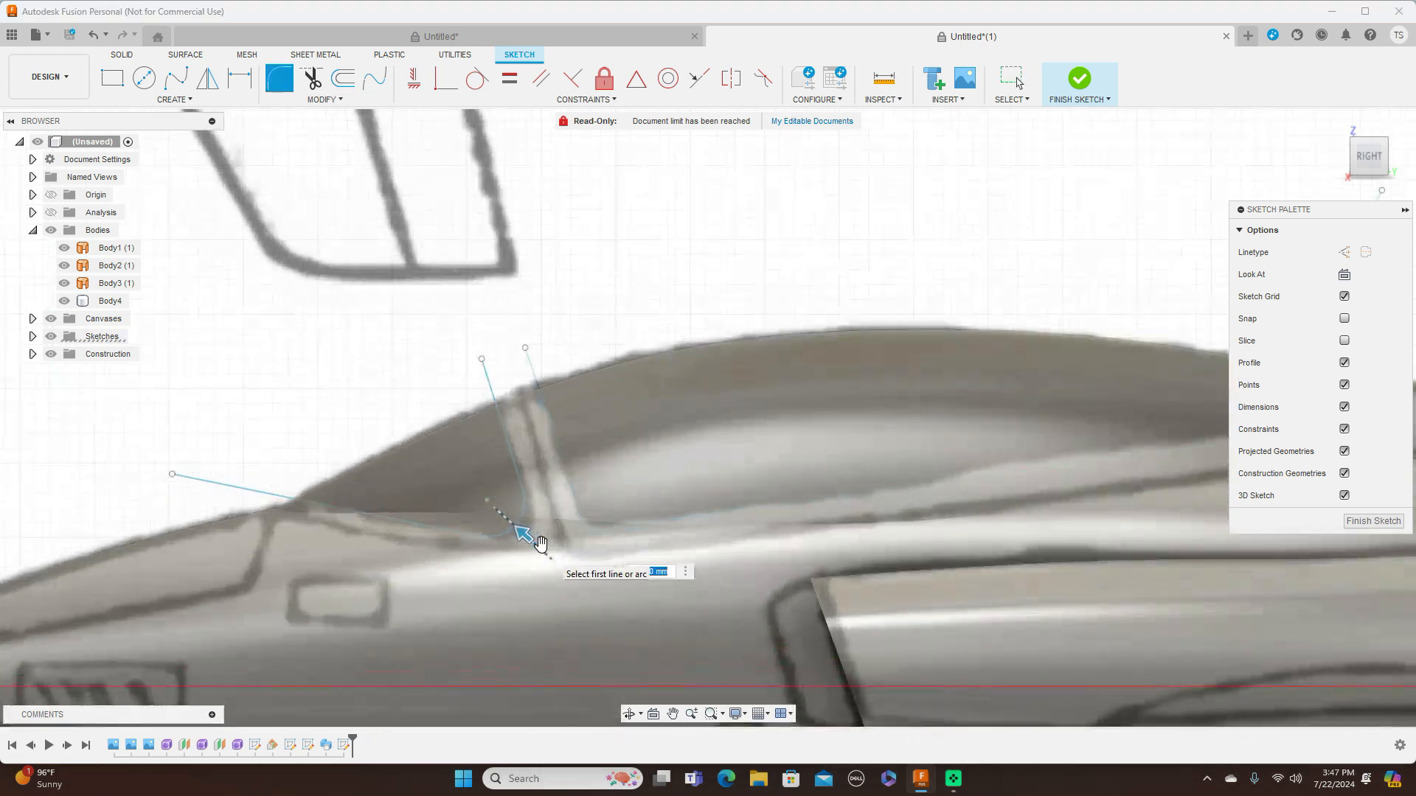
{"action": "type", "text": "15"}
{"action": "key", "text": "Return"}
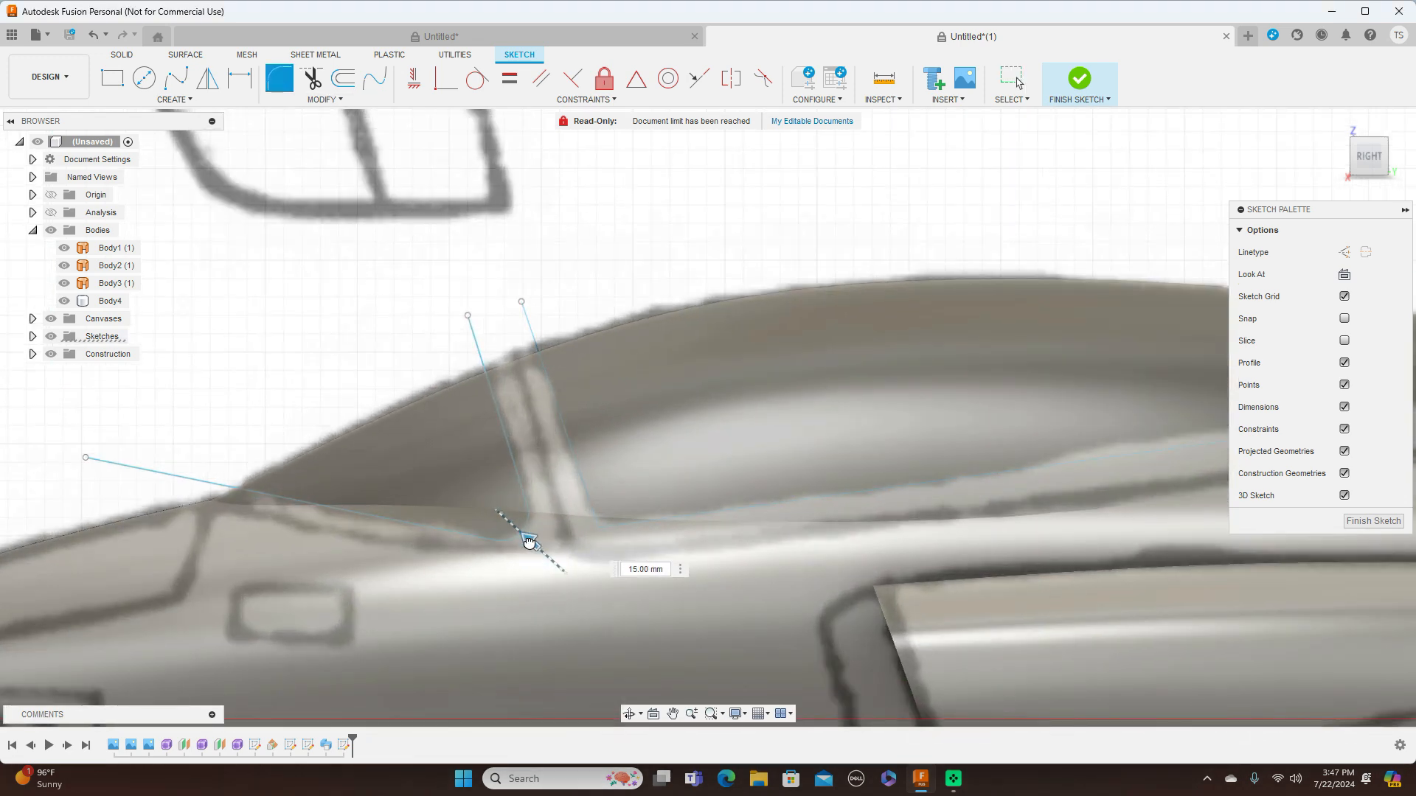
{"action": "scroll", "coordinate": [611, 528], "scroll_direction": "down", "scroll_amount": 2}
{"action": "scroll", "coordinate": [610, 529], "scroll_direction": "down", "scroll_amount": 2}
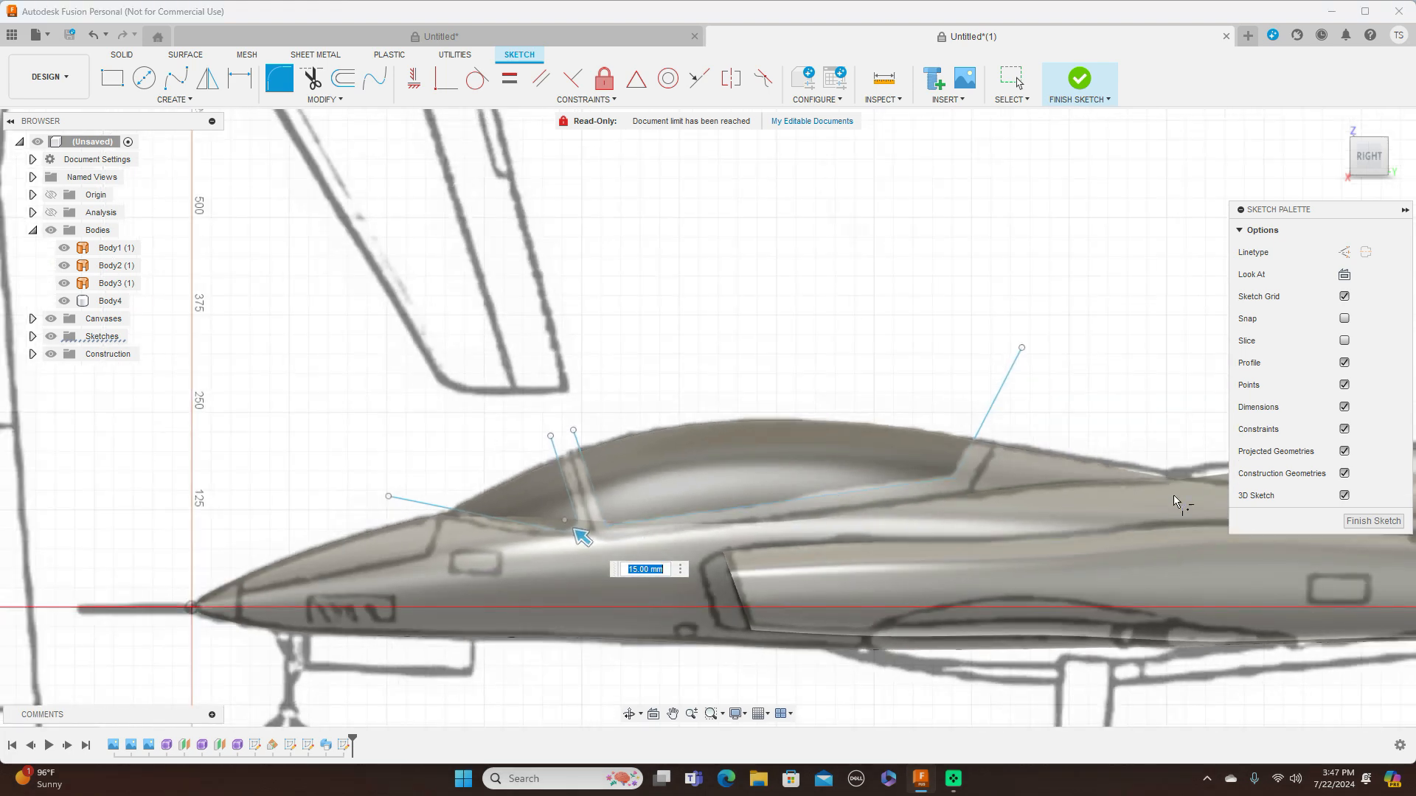
{"action": "left_click", "coordinate": [1361, 522]}
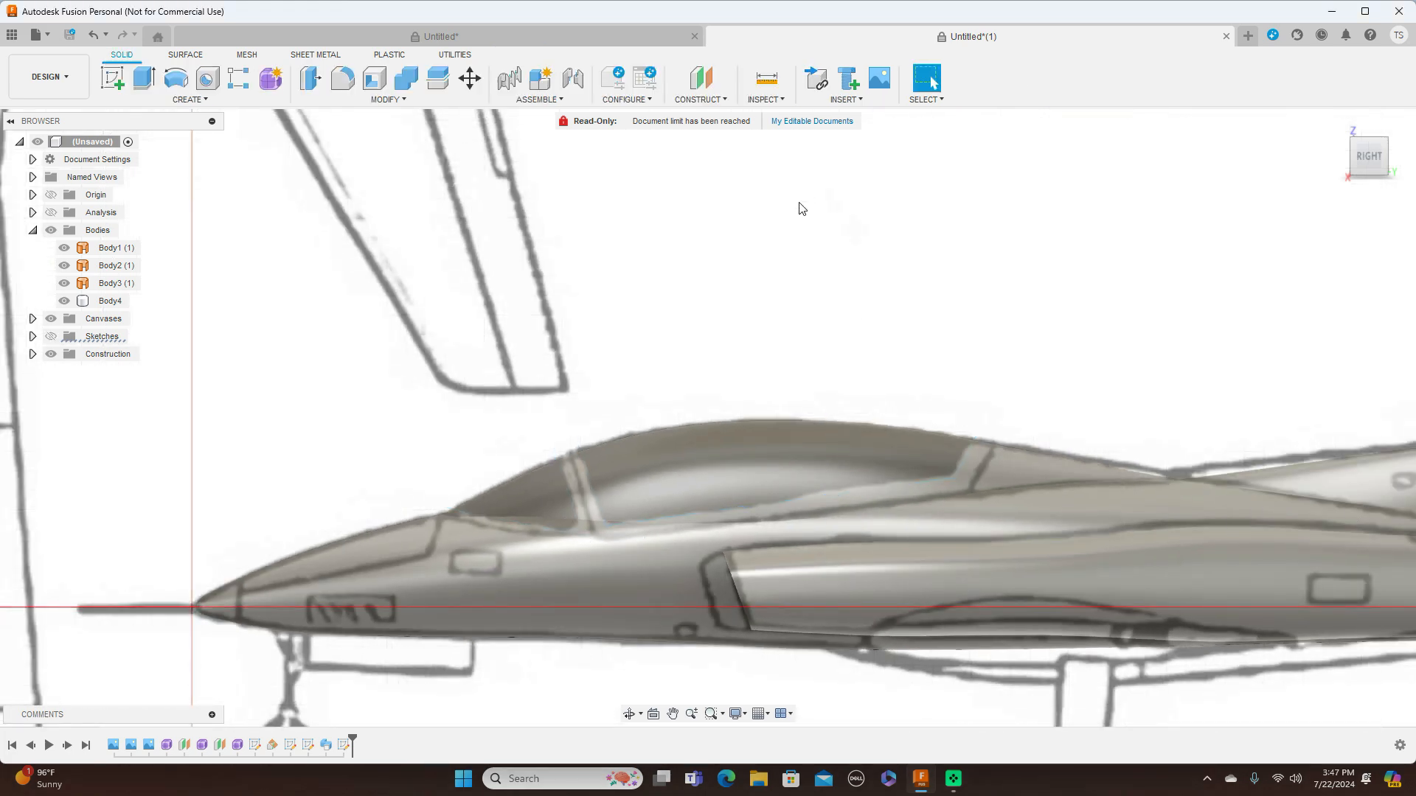
Split the cockpit section of the fuselage with the canopy and windshield line chains, extending the splitting tools
{"action": "scroll", "coordinate": [791, 263], "scroll_direction": "down", "scroll_amount": 2}
{"action": "left_click", "coordinate": [437, 77]}
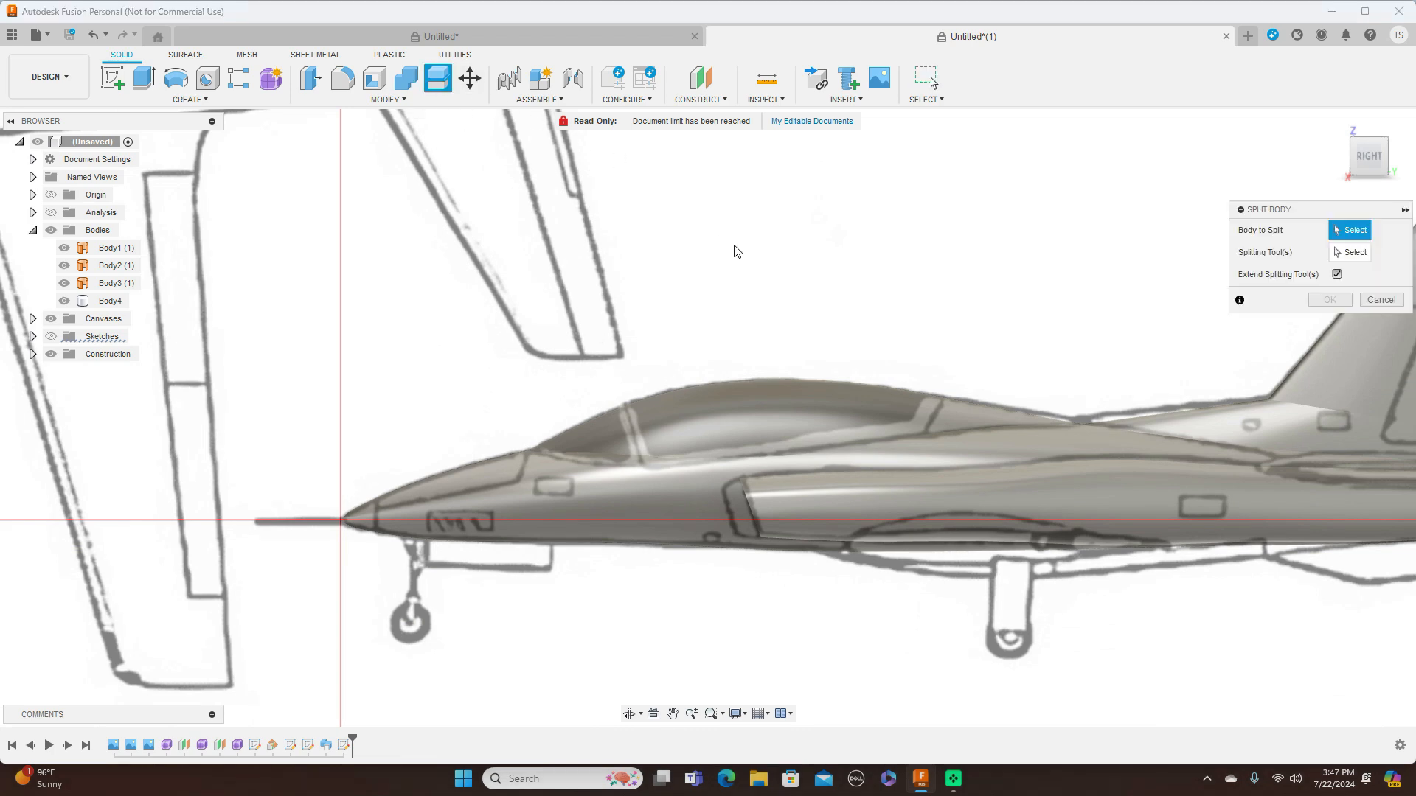
{"action": "left_click", "coordinate": [783, 405]}
{"action": "left_click", "coordinate": [1350, 252]}
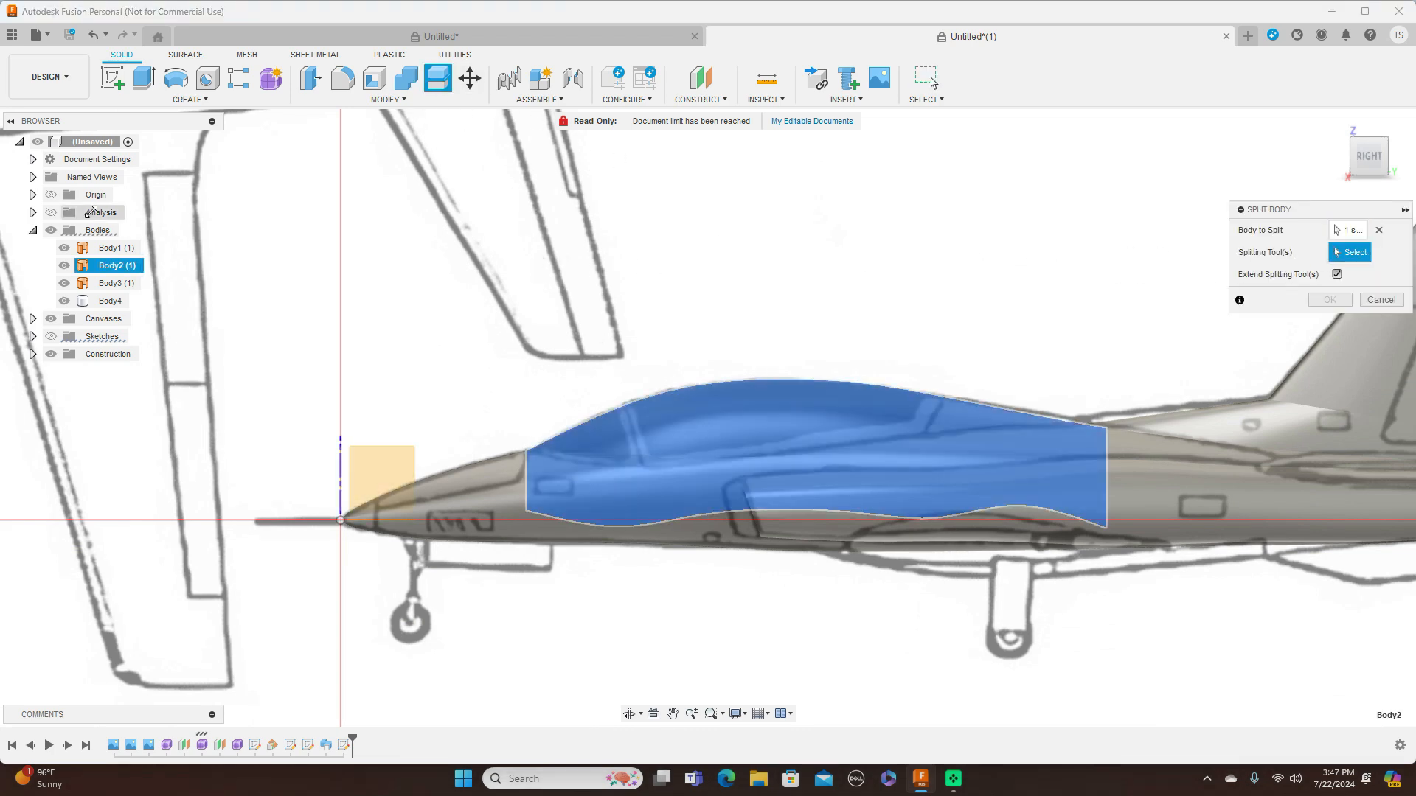
{"action": "left_click", "coordinate": [51, 337]}
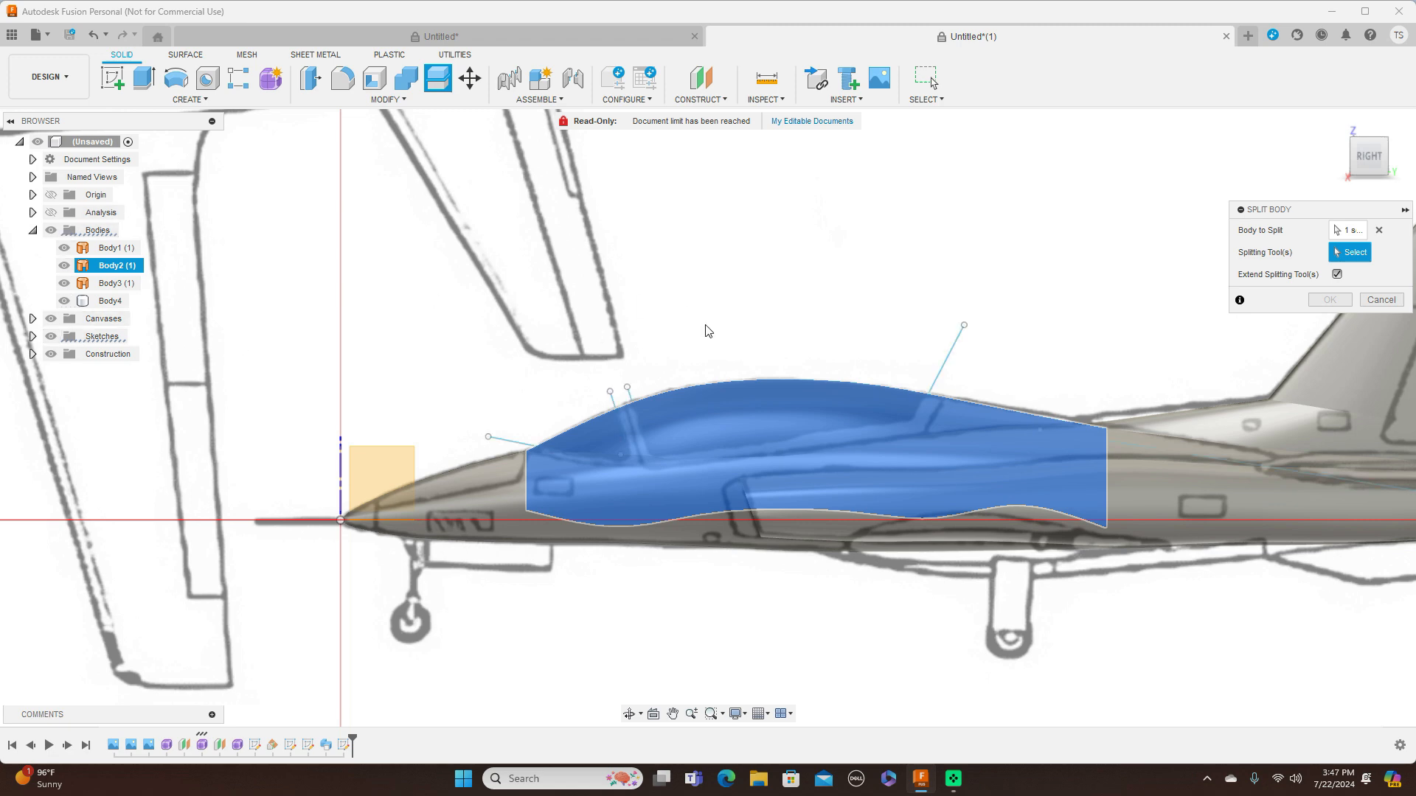
{"action": "left_click", "coordinate": [956, 347]}
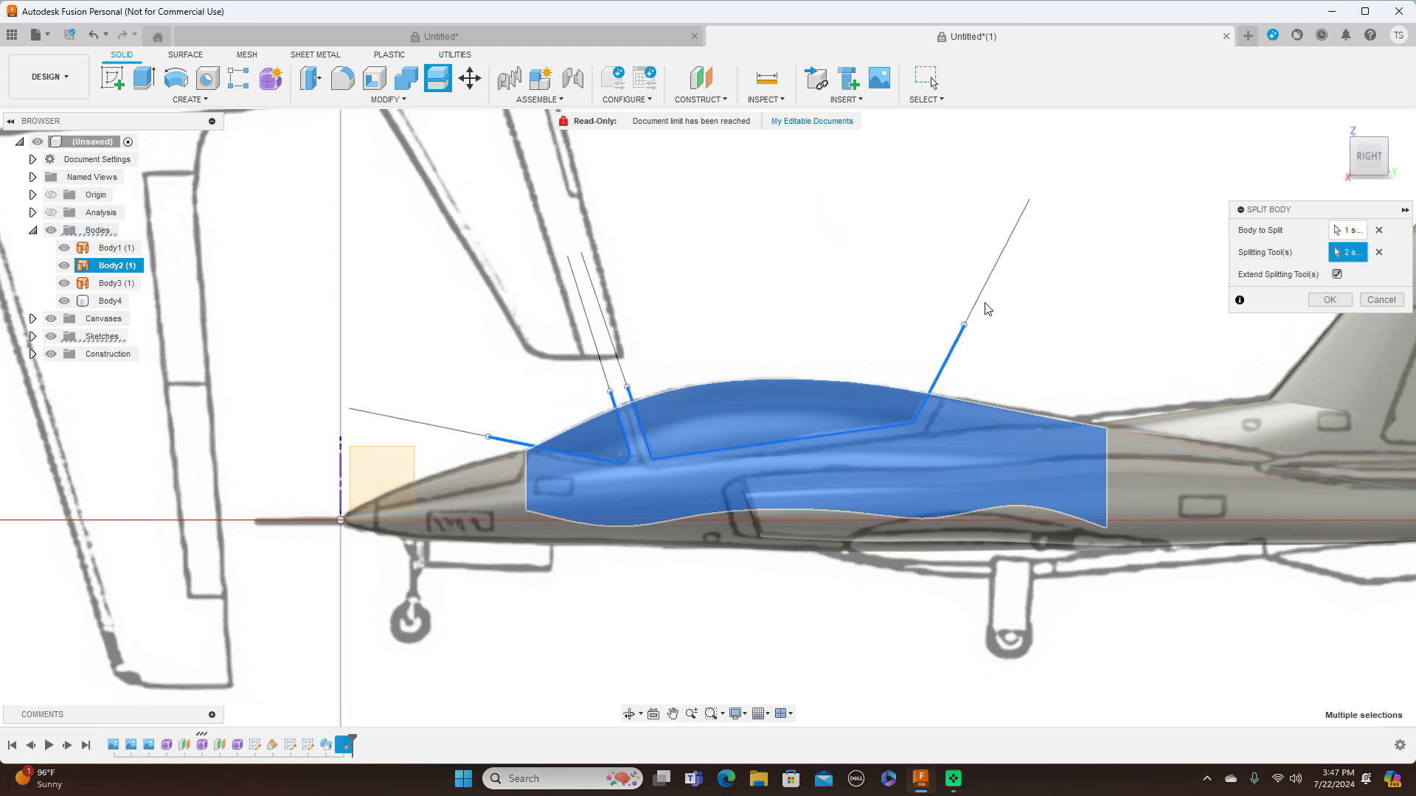
{"action": "left_click", "coordinate": [1329, 299]}
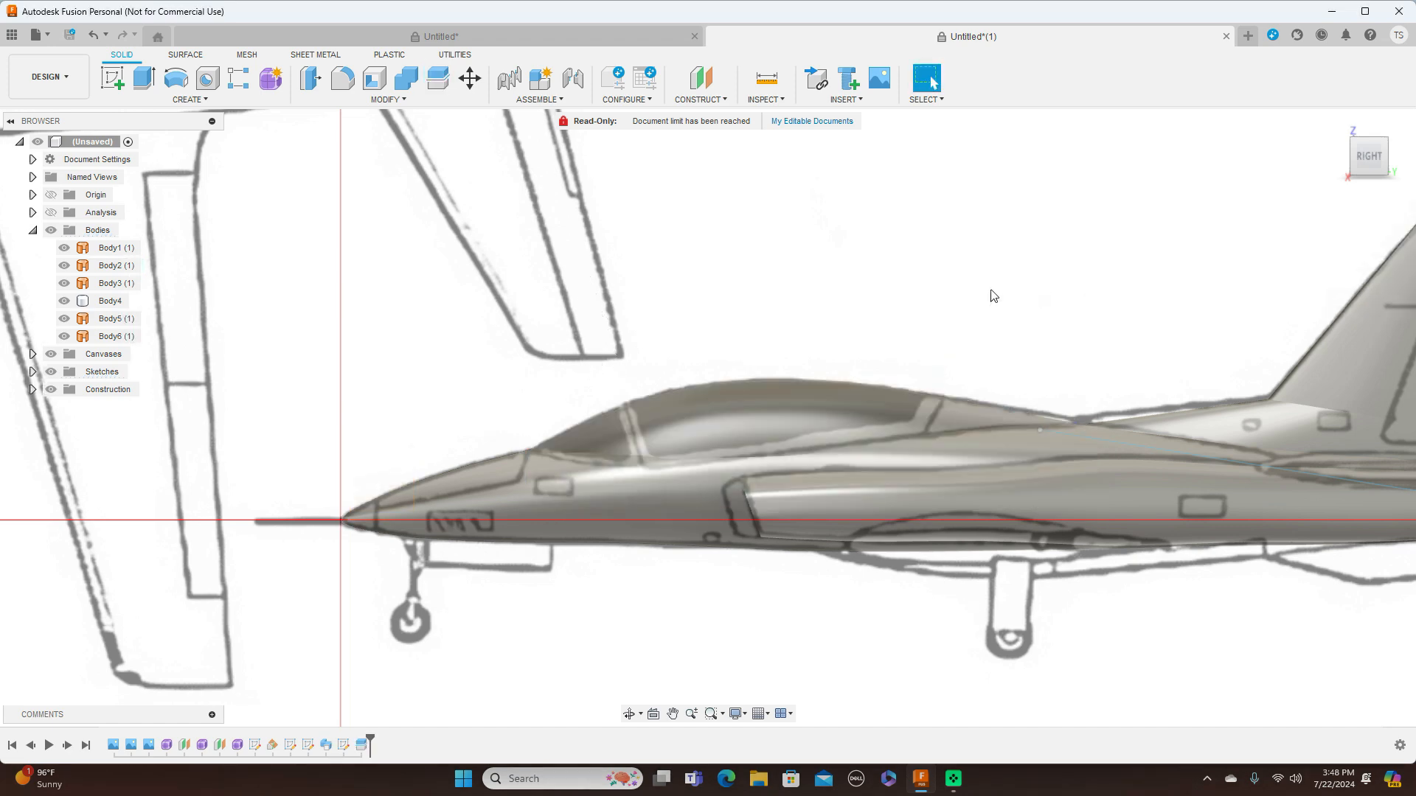
Apply the Glass - Window appearance to the canopy and windshield bodies
{"action": "scroll", "coordinate": [911, 306], "scroll_direction": "down", "scroll_amount": 2}
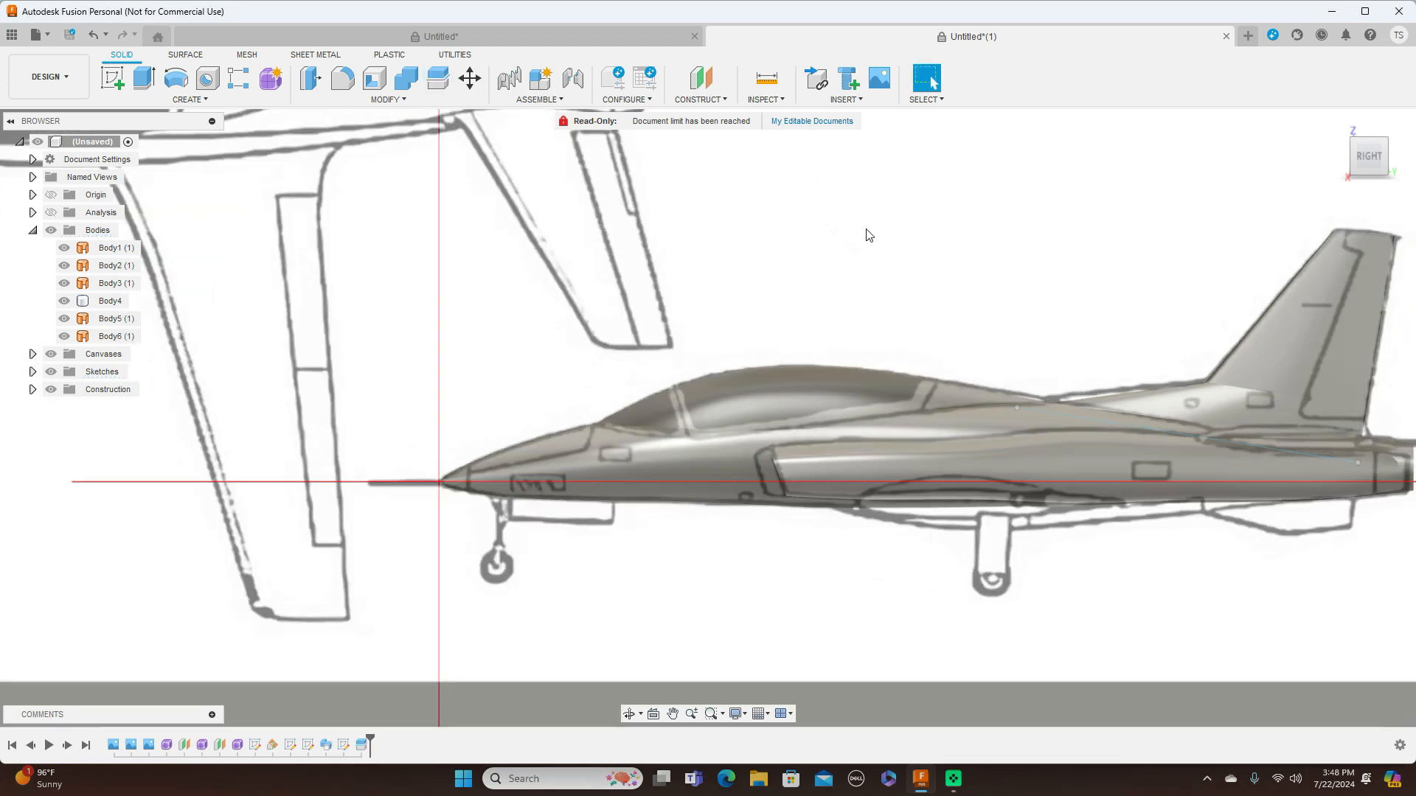
{"action": "right_click", "coordinate": [813, 389]}
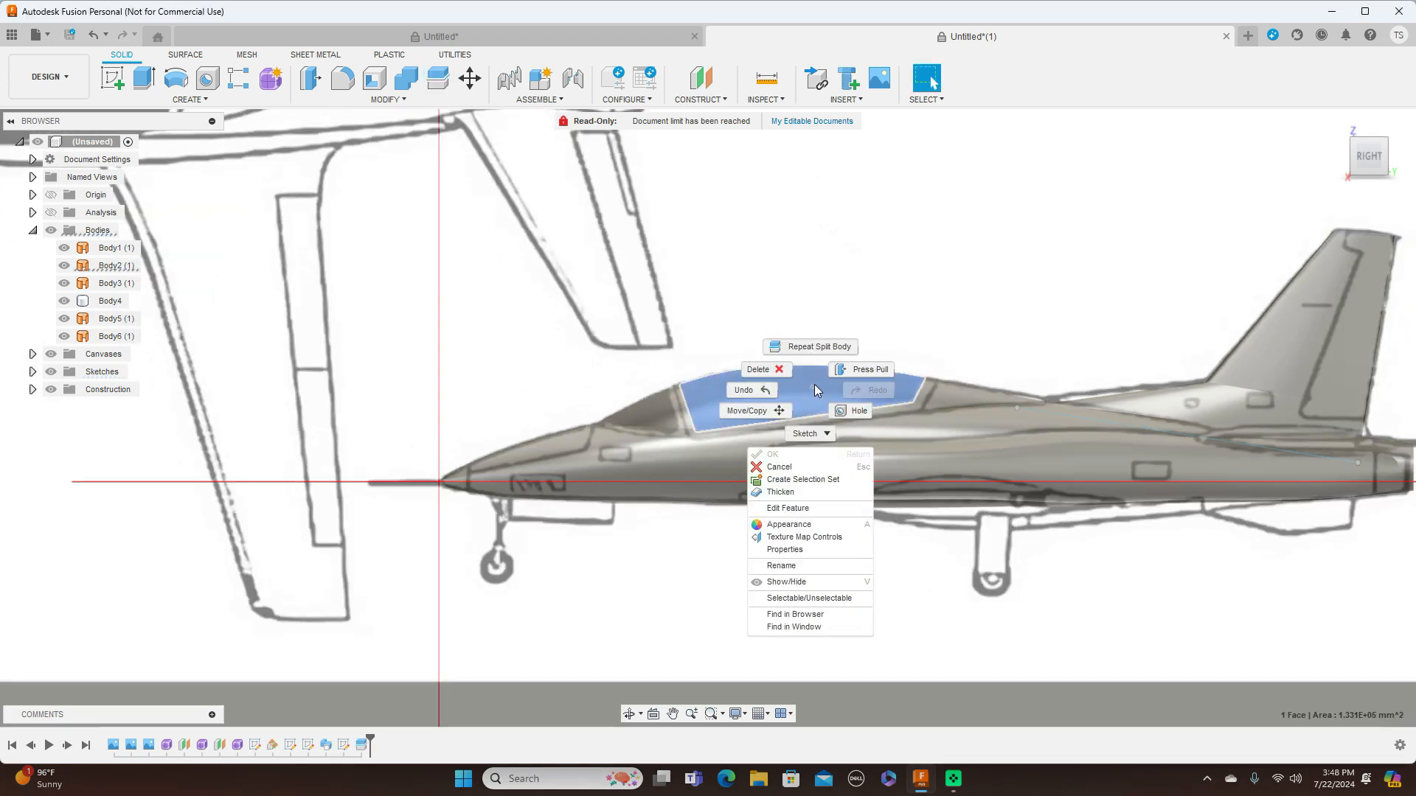
{"action": "left_click", "coordinate": [809, 528]}
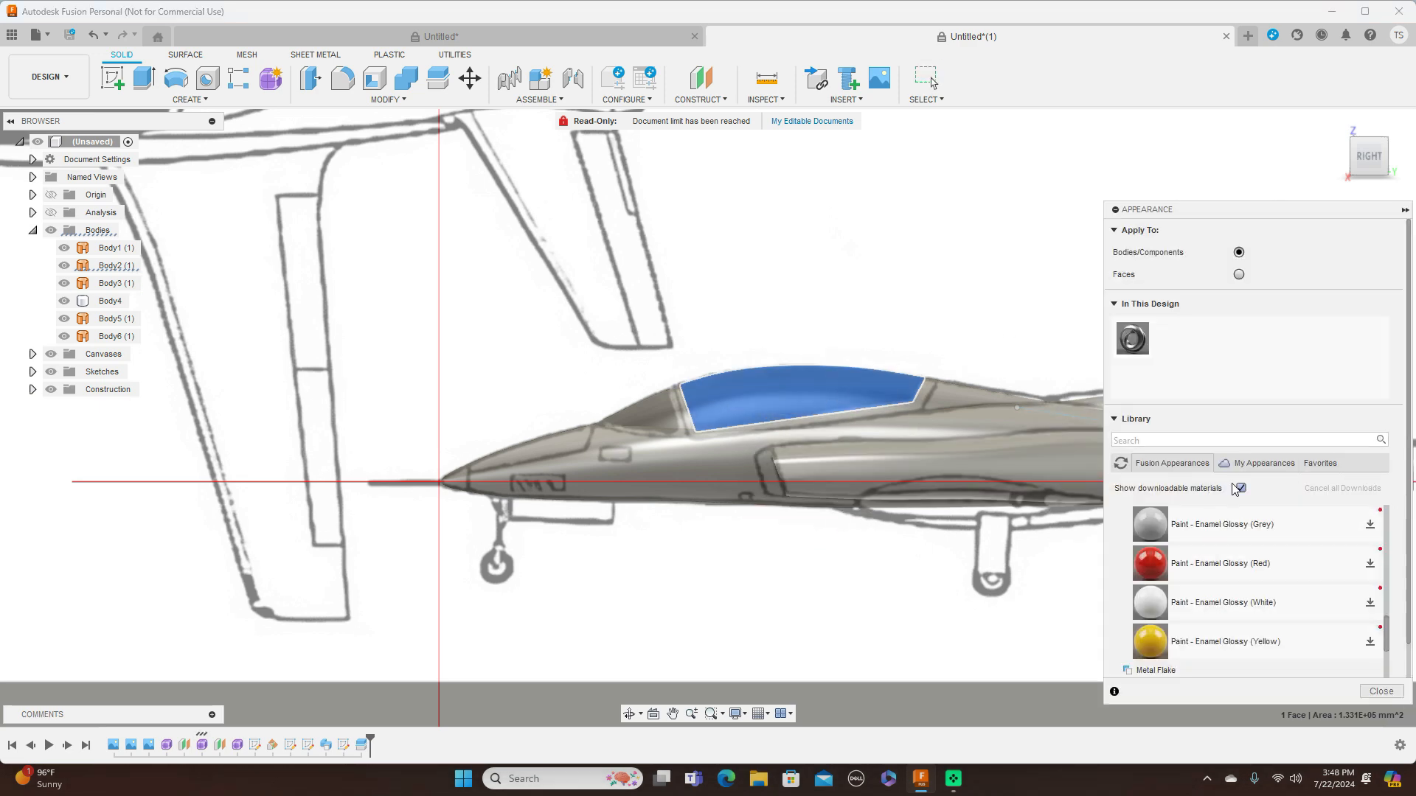
{"action": "scroll", "coordinate": [1340, 533], "scroll_direction": "down", "scroll_amount": 10}
{"action": "scroll", "coordinate": [1341, 541], "scroll_direction": "down", "scroll_amount": 5}
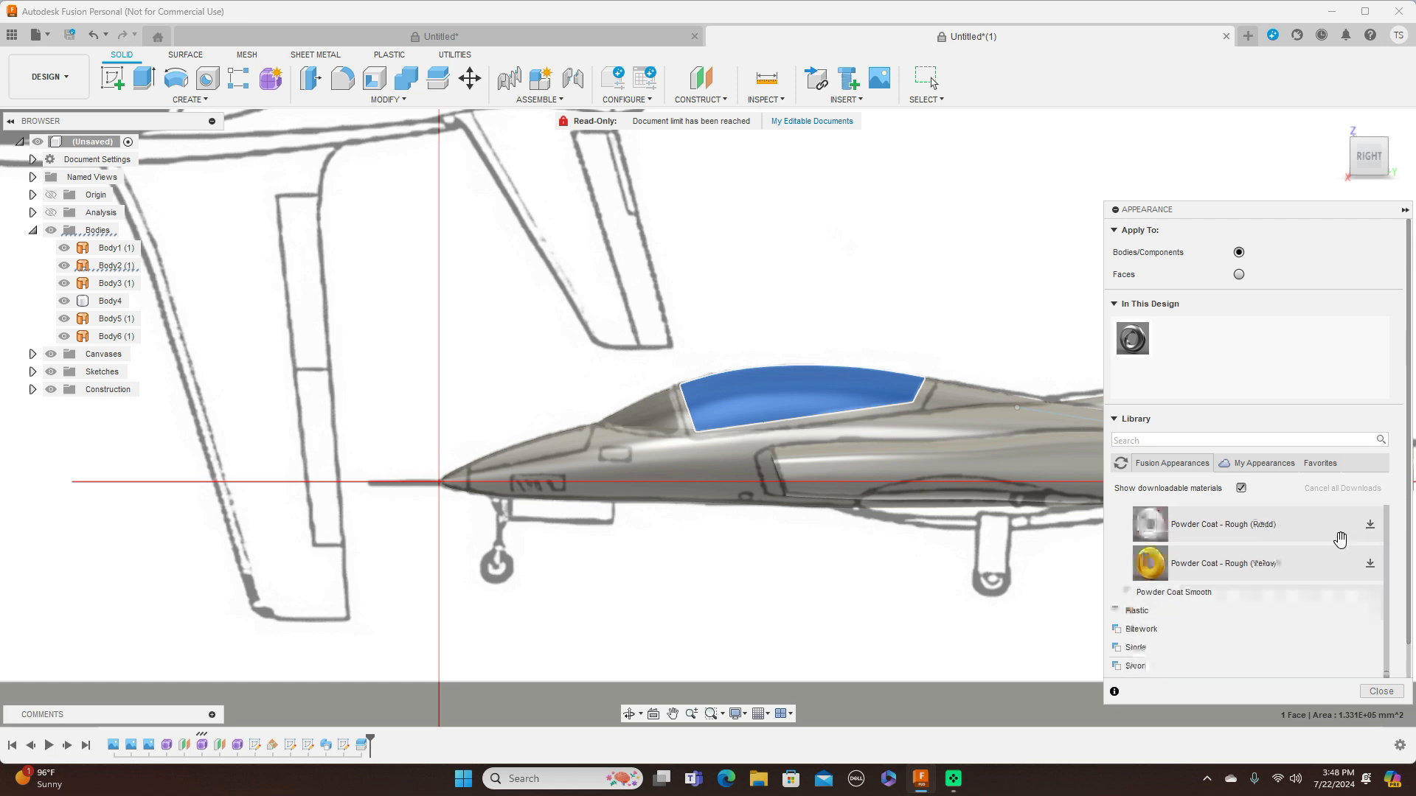
{"action": "scroll", "coordinate": [1340, 541], "scroll_direction": "up", "scroll_amount": 10}
{"action": "scroll", "coordinate": [1341, 540], "scroll_direction": "up", "scroll_amount": 2}
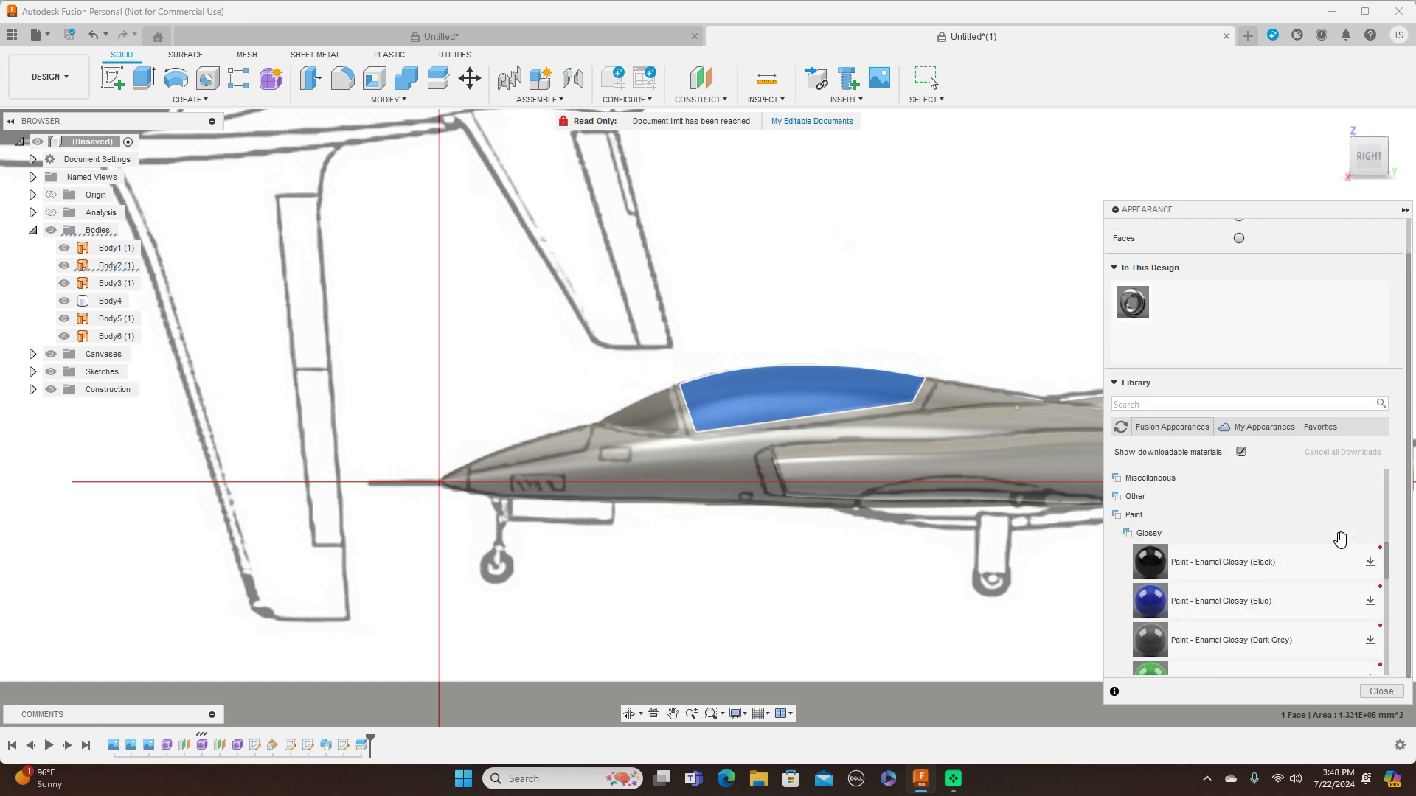
{"action": "scroll", "coordinate": [1195, 534], "scroll_direction": "up", "scroll_amount": 5}
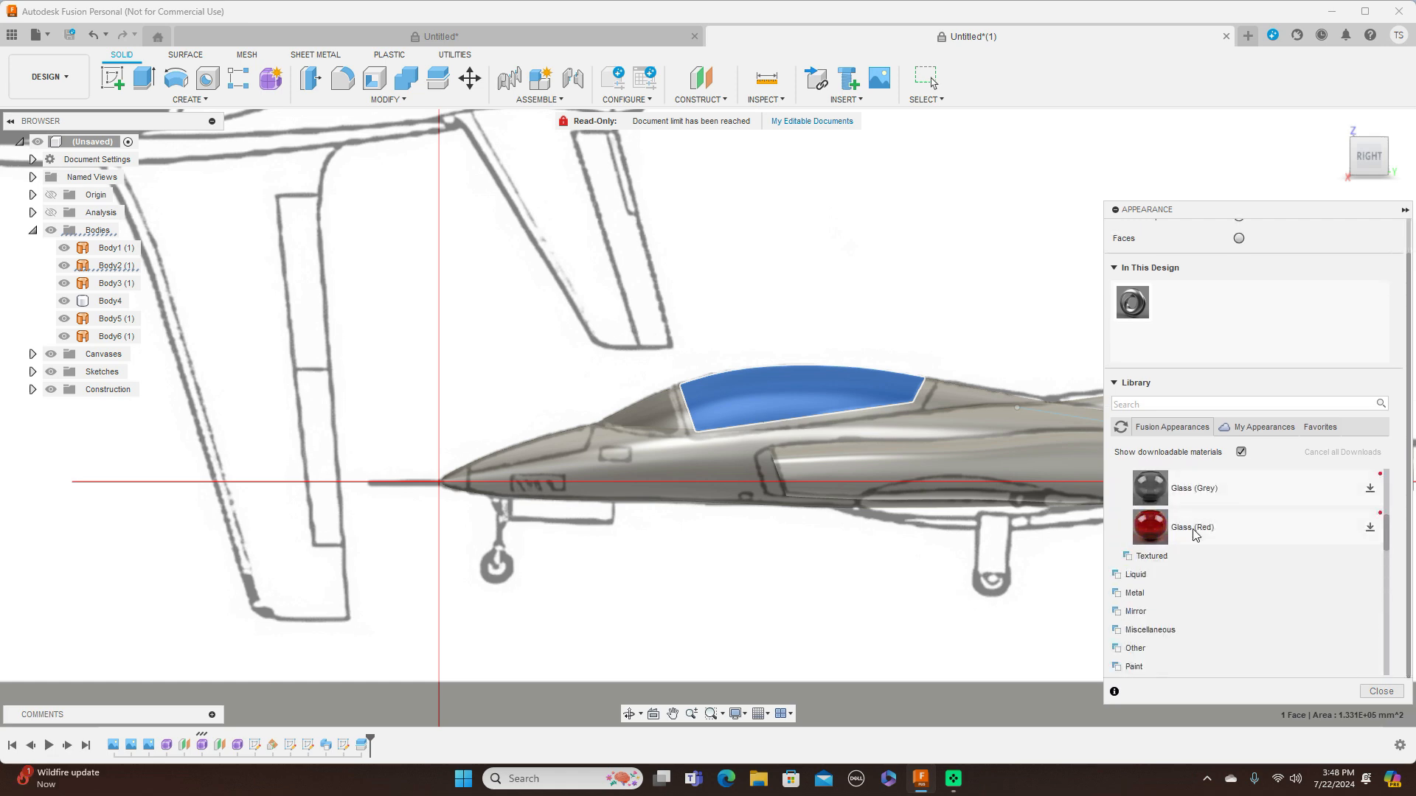
{"action": "left_click_drag", "start_coordinate": [1158, 513], "coordinate": [831, 379]}
{"action": "left_click_drag", "start_coordinate": [1160, 503], "coordinate": [651, 398]}
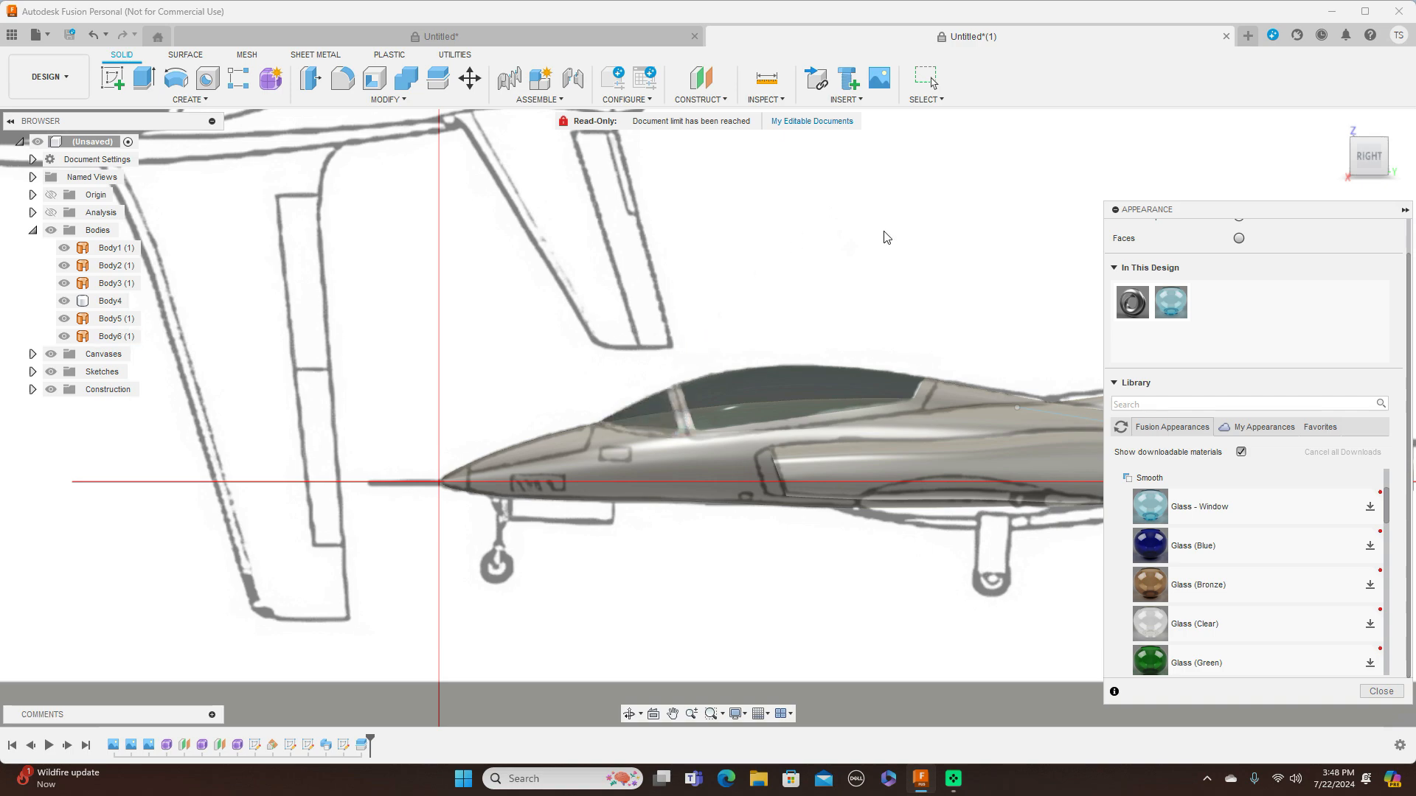
Inspect the glass canopy from an angle and from the right without the blueprint, and end the appearance editing
{"action": "left_click", "coordinate": [1352, 158]}
{"action": "mouse_move", "coordinate": [1386, 158]}
{"action": "left_mouse_down"}
{"action": "mouse_move", "coordinate": [1409, 171]}
{"action": "mouse_move", "coordinate": [1353, 163]}
{"action": "left_mouse_up"}
{"action": "left_click", "coordinate": [1368, 157]}
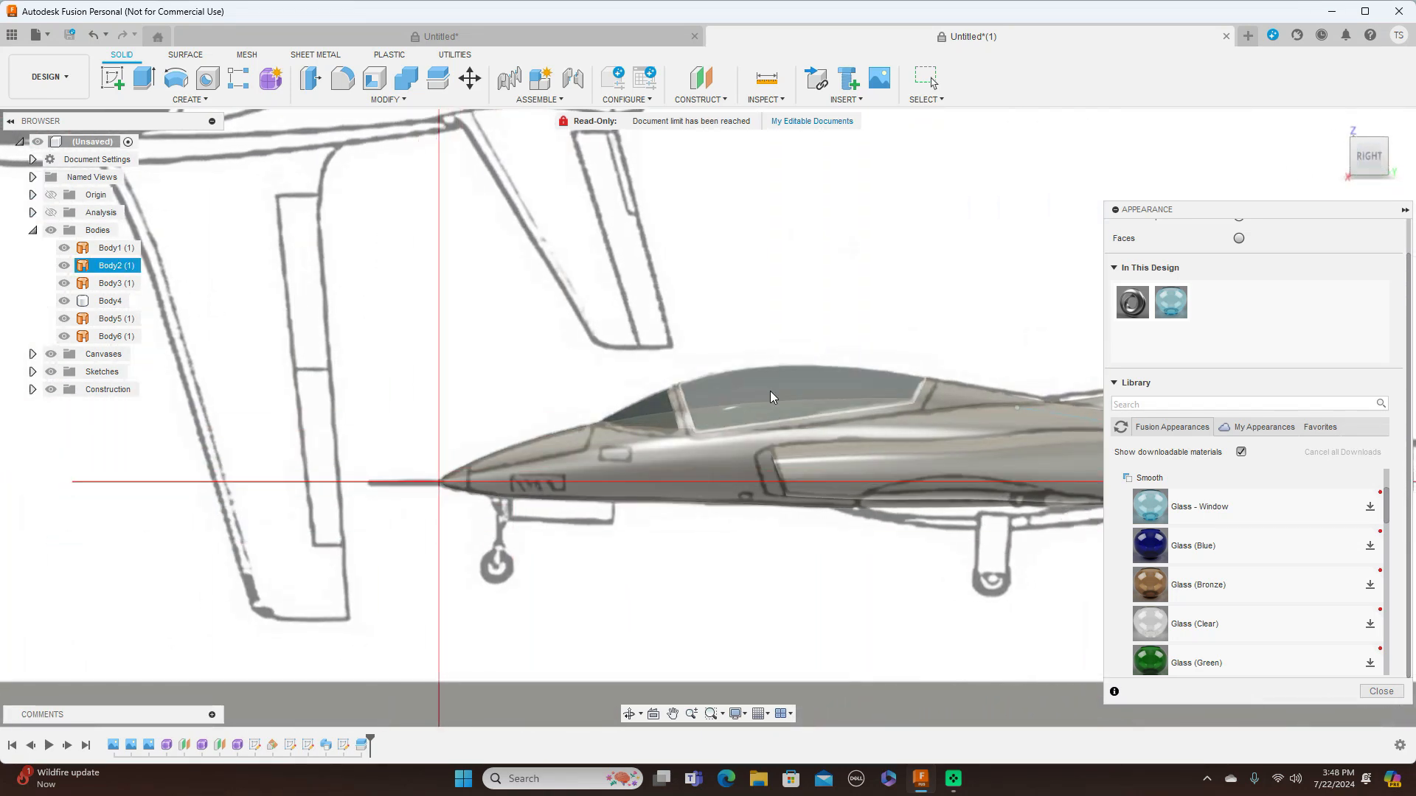
{"action": "left_click", "coordinate": [51, 354]}
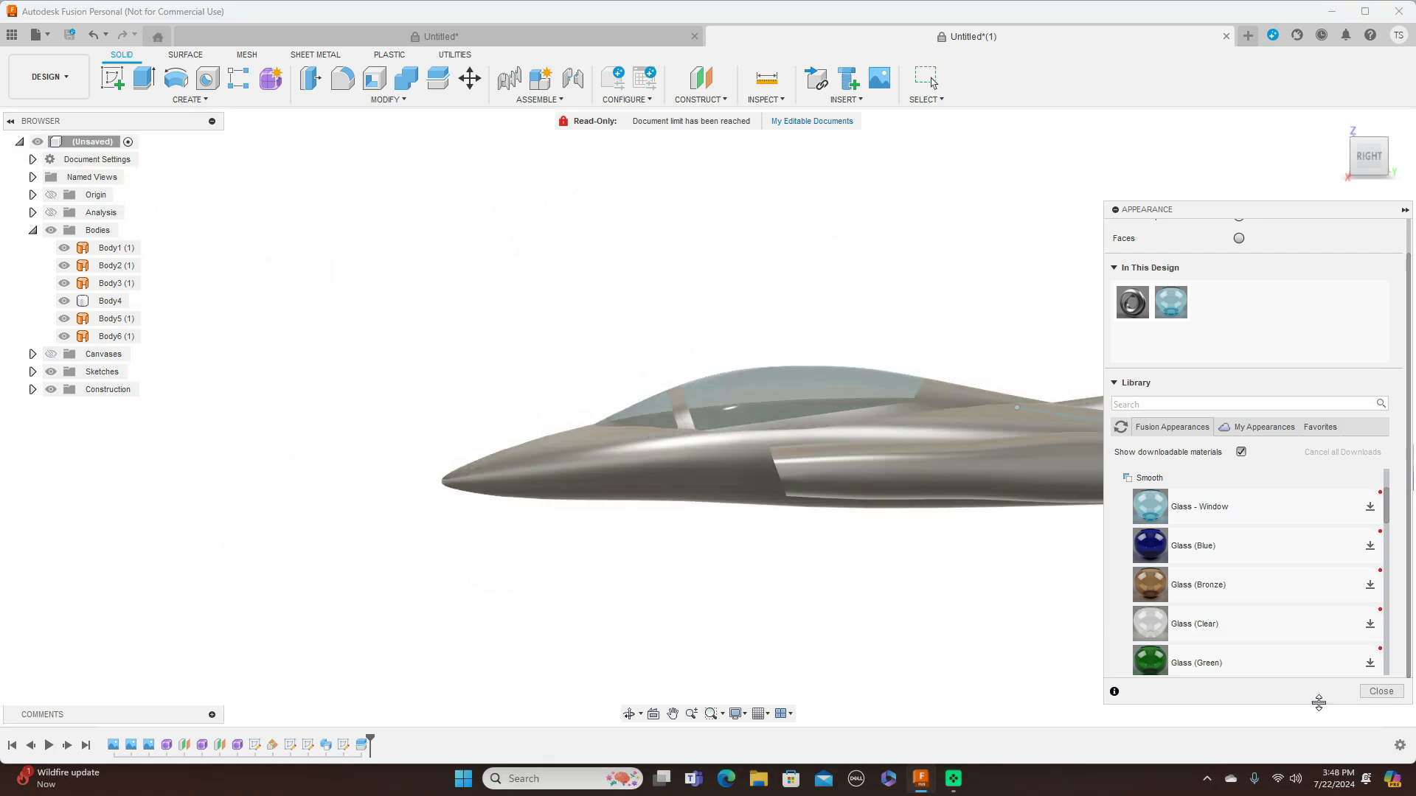
{"action": "left_click", "coordinate": [1376, 694]}
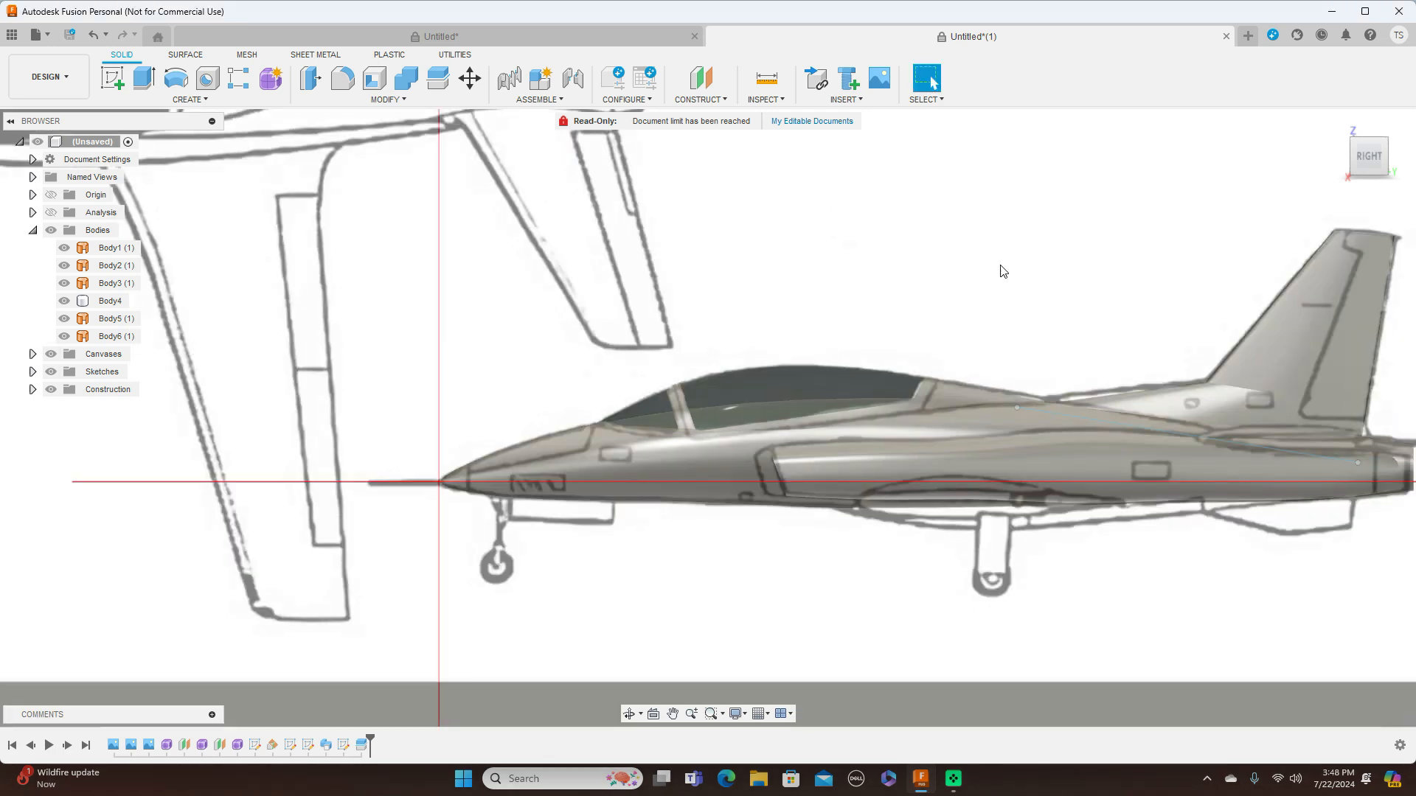
Hide the blueprint canvases and the sketches, and review the whole jet, ending in the right view
{"action": "left_click", "coordinate": [51, 354]}
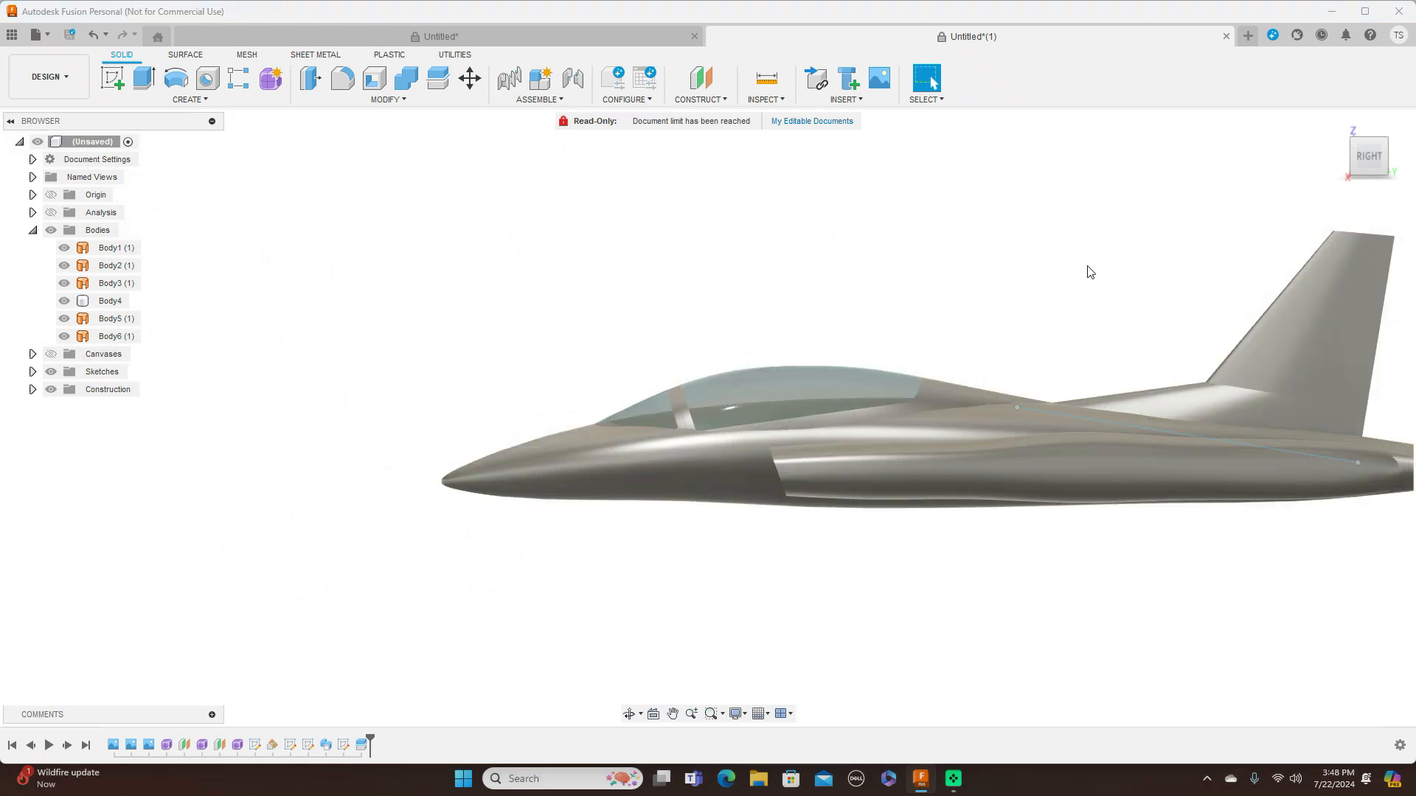
{"action": "middle_click_drag", "start_coordinate": [1034, 239], "coordinate": [851, 243]}
{"action": "scroll", "coordinate": [852, 249], "scroll_direction": "down", "scroll_amount": 1}
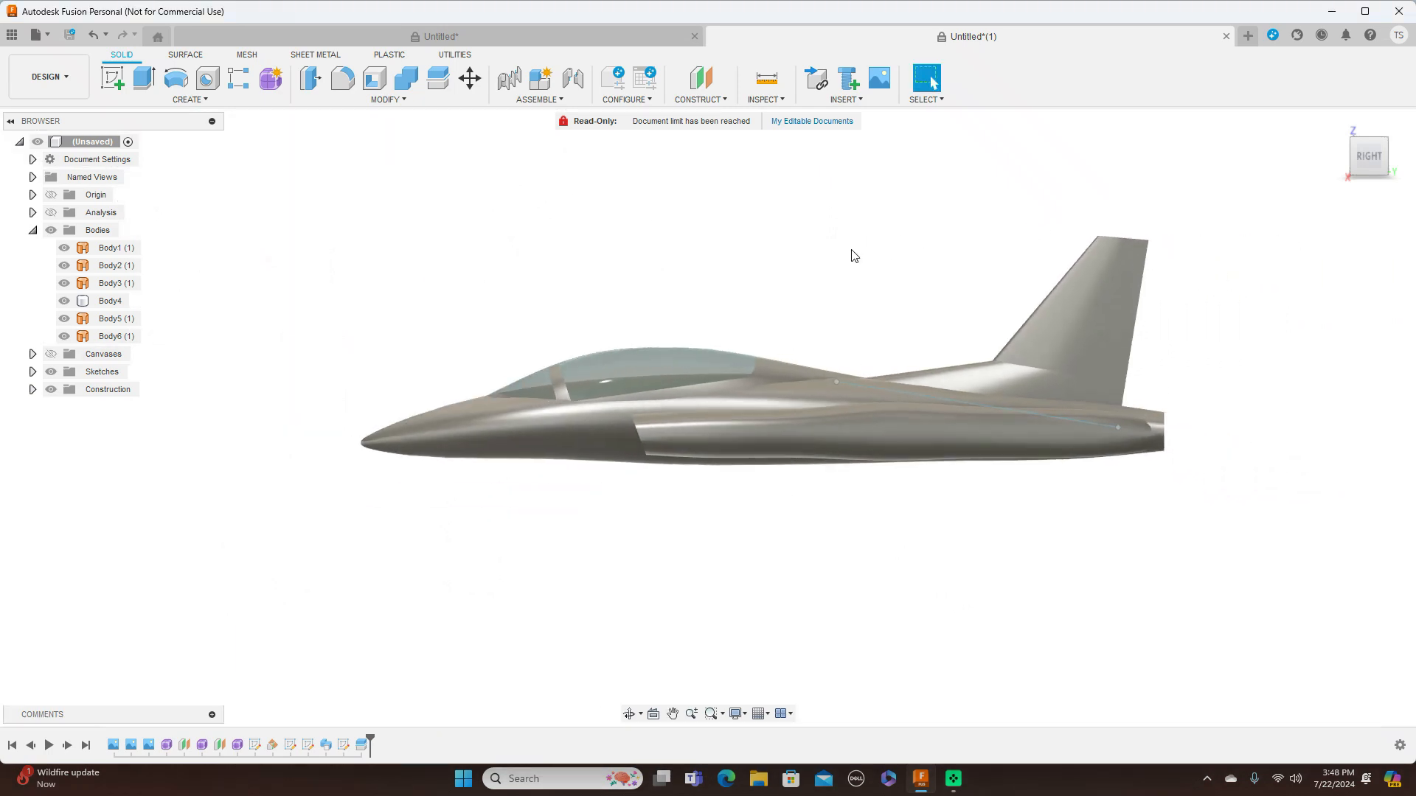
{"action": "left_click", "coordinate": [50, 372]}
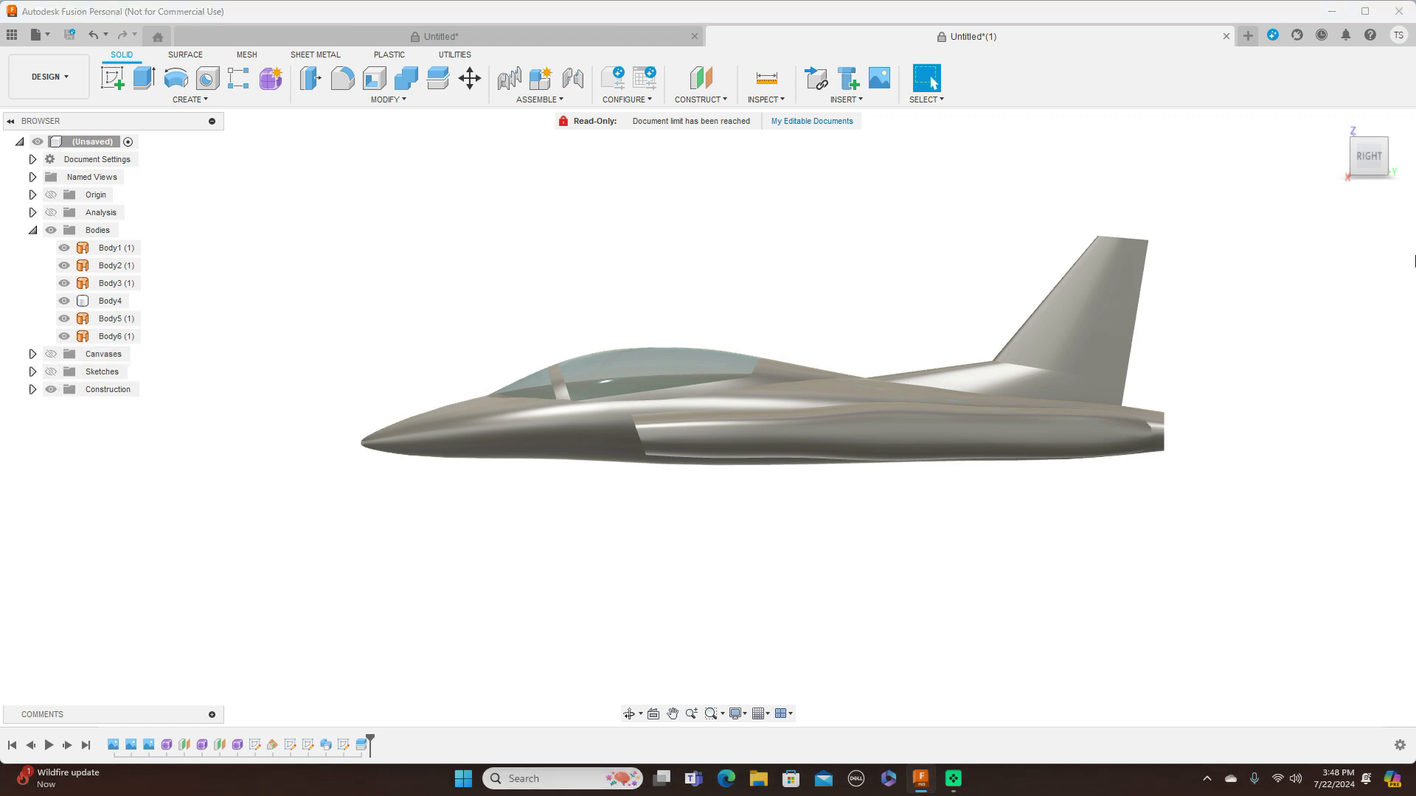
{"action": "mouse_move", "coordinate": [1366, 156]}
{"action": "left_mouse_down"}
{"action": "mouse_move", "coordinate": [1410, 160]}
{"action": "mouse_move", "coordinate": [1401, 172]}
{"action": "mouse_move", "coordinate": [1355, 154]}
{"action": "left_mouse_up"}
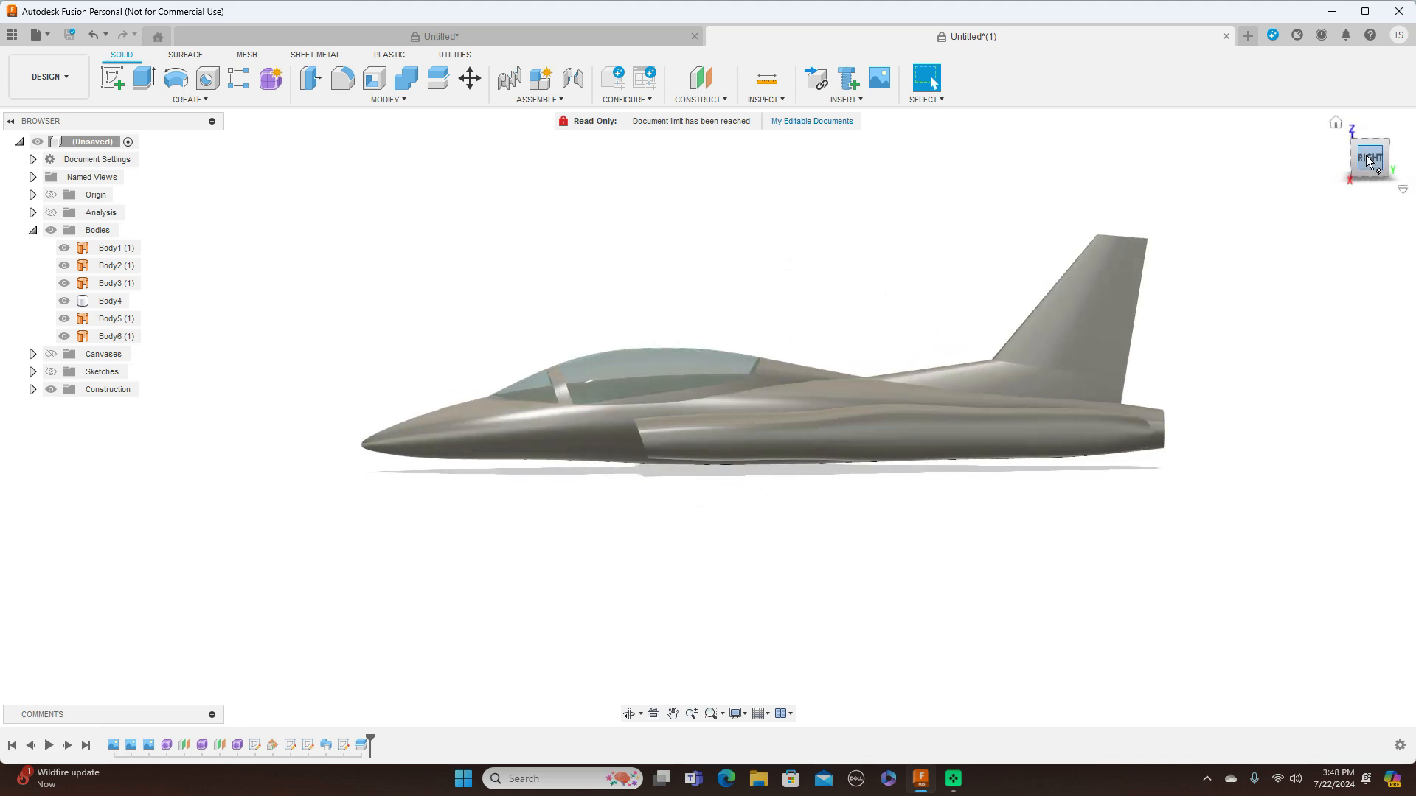
{"action": "left_click", "coordinate": [1368, 160]}
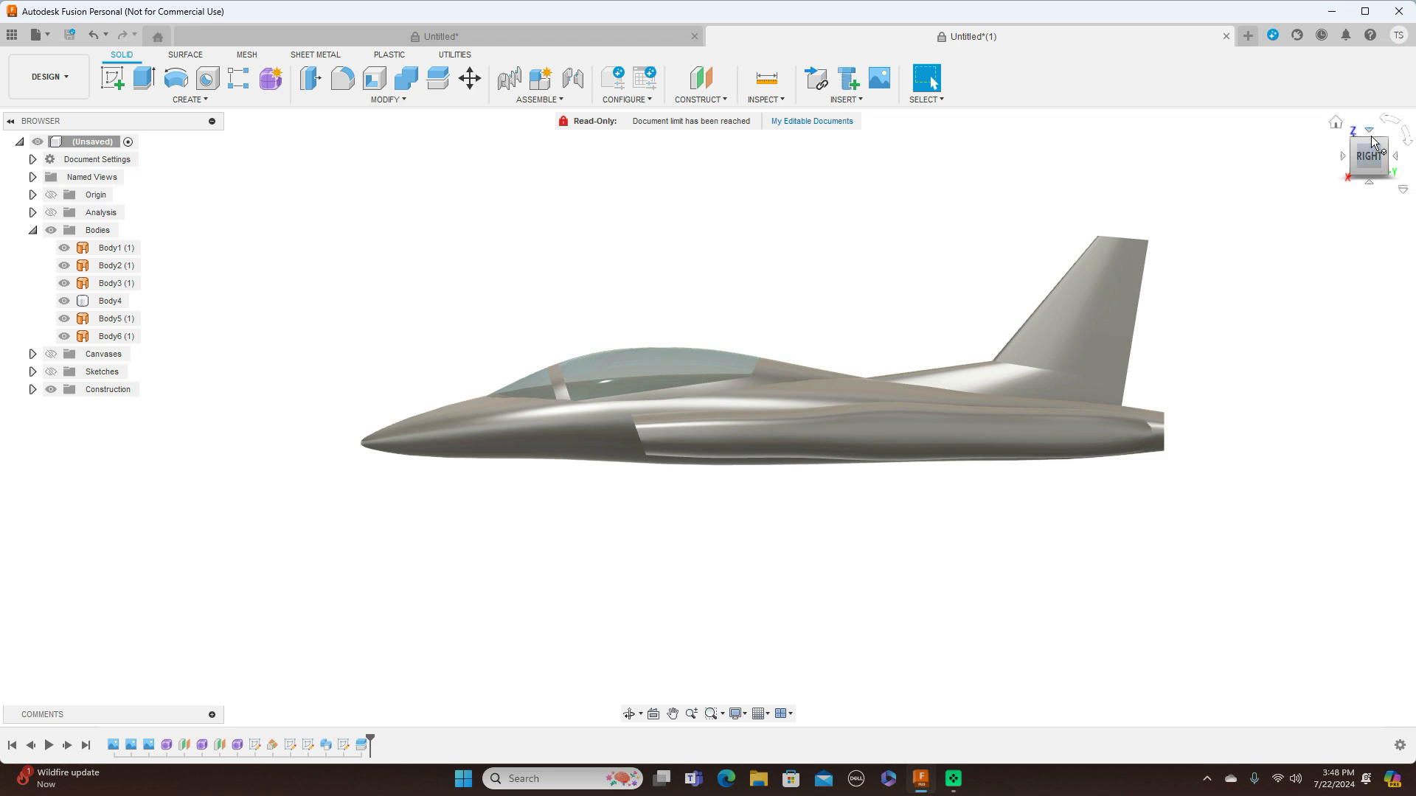
Show the blueprint canvases and hide all bodies so the blueprint's side view is clear around the wing root
{"action": "mouse_move", "coordinate": [1368, 161]}
{"action": "left_mouse_down"}
{"action": "mouse_move", "coordinate": [1373, 182]}
{"action": "mouse_move", "coordinate": [1369, 159]}
{"action": "left_mouse_up"}
{"action": "left_click", "coordinate": [1369, 157]}
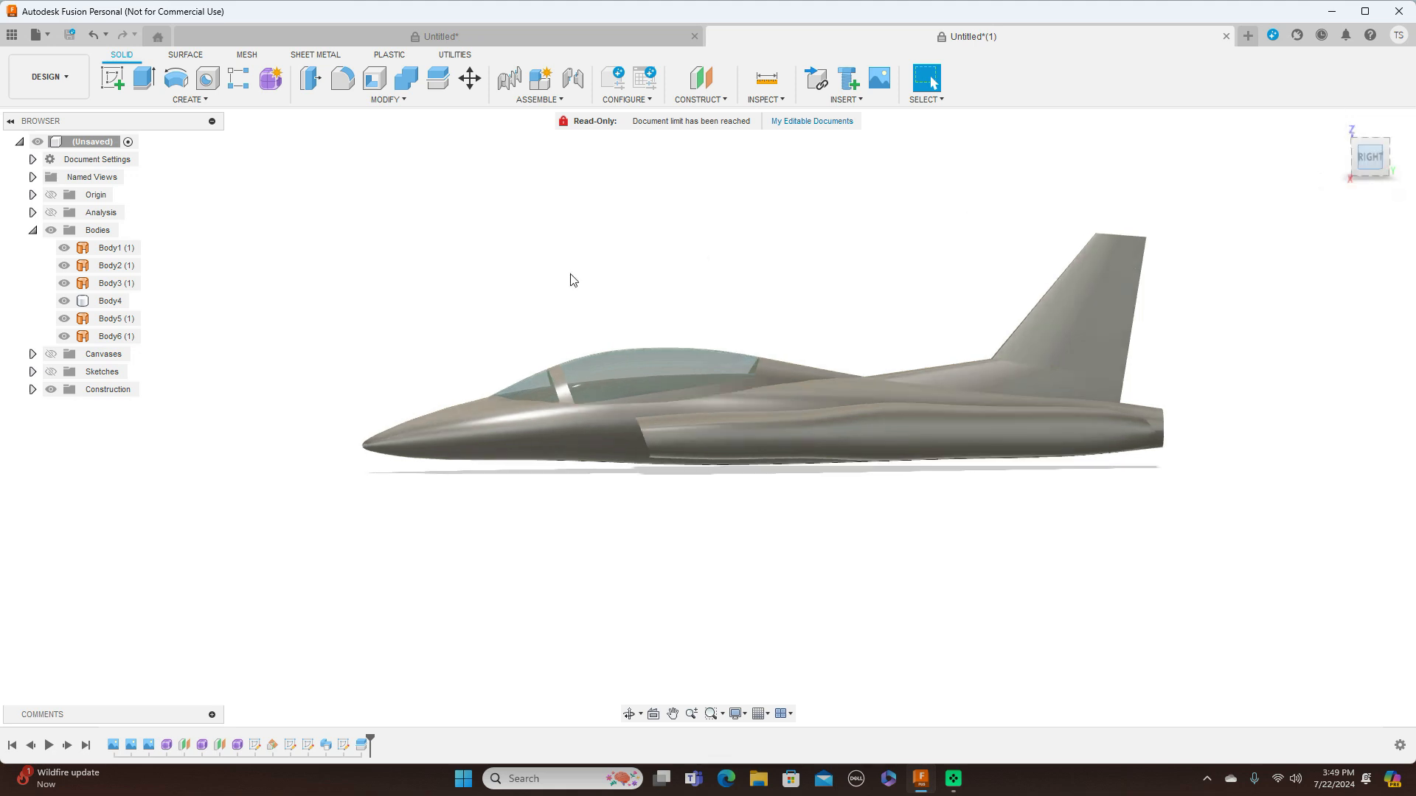
{"action": "left_click", "coordinate": [50, 354]}
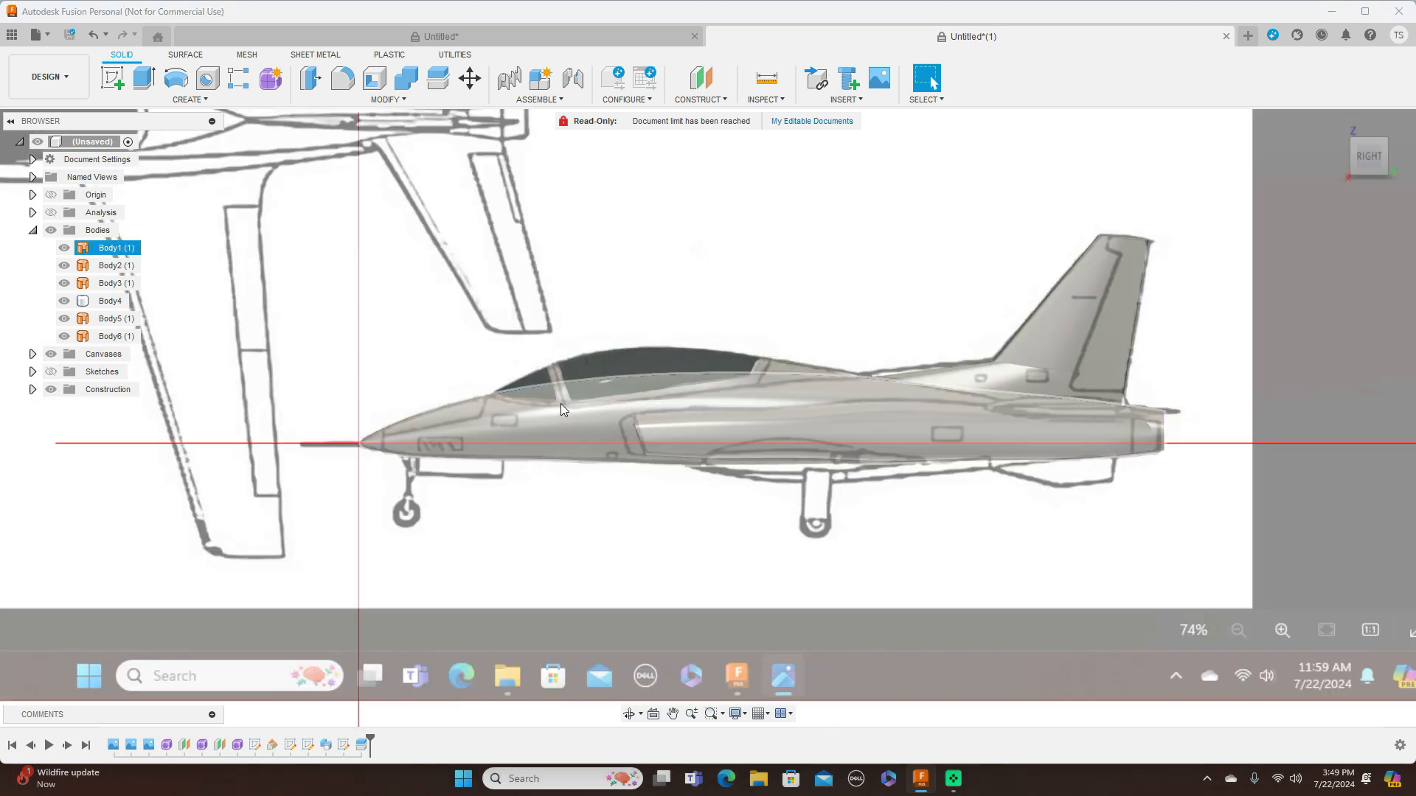
{"action": "left_click", "coordinate": [51, 230]}
{"action": "scroll", "coordinate": [734, 300], "scroll_direction": "up", "scroll_amount": 2}
{"action": "scroll", "coordinate": [803, 228], "scroll_direction": "up", "scroll_amount": 2}
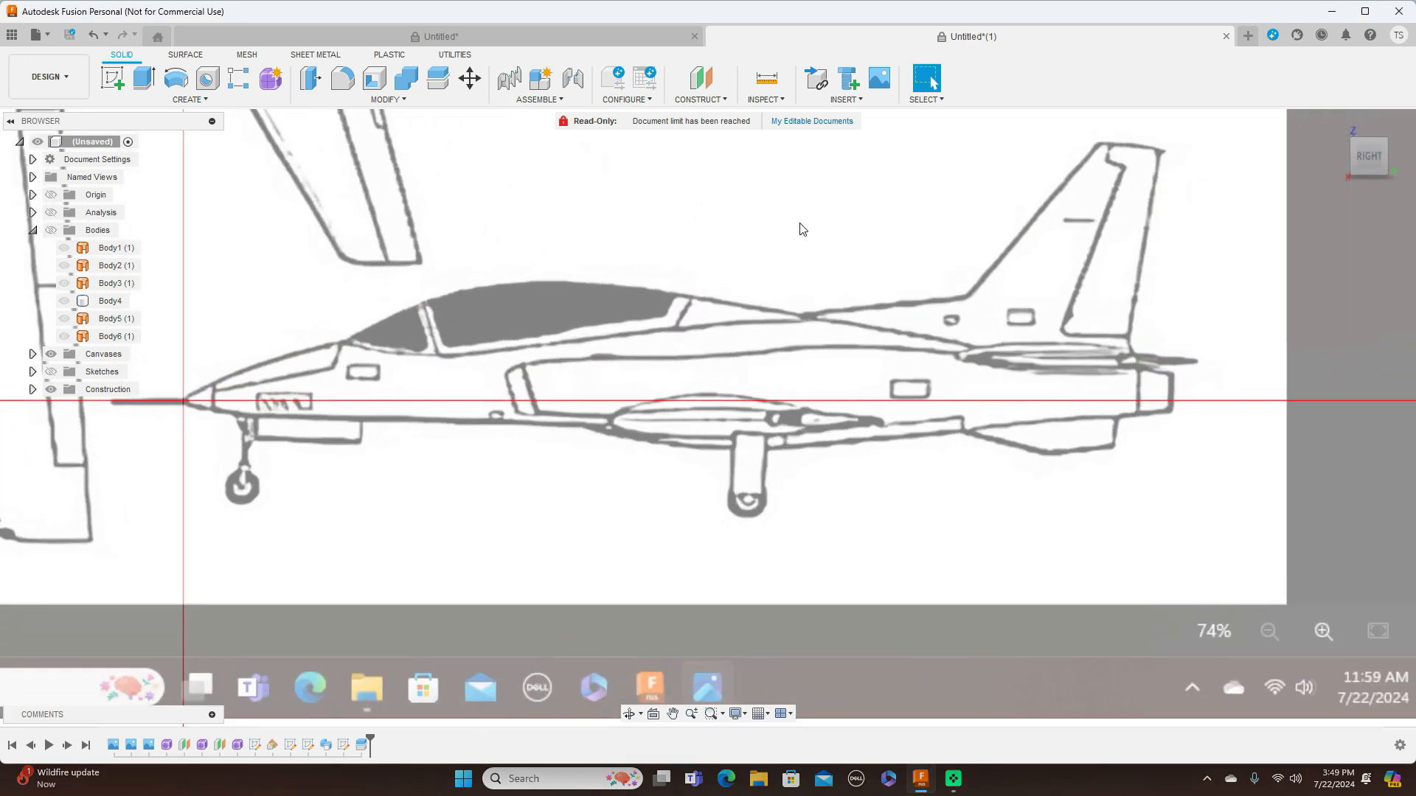
{"action": "scroll", "coordinate": [818, 244], "scroll_direction": "up", "scroll_amount": 1}
{"action": "scroll", "coordinate": [831, 269], "scroll_direction": "down", "scroll_amount": 2}
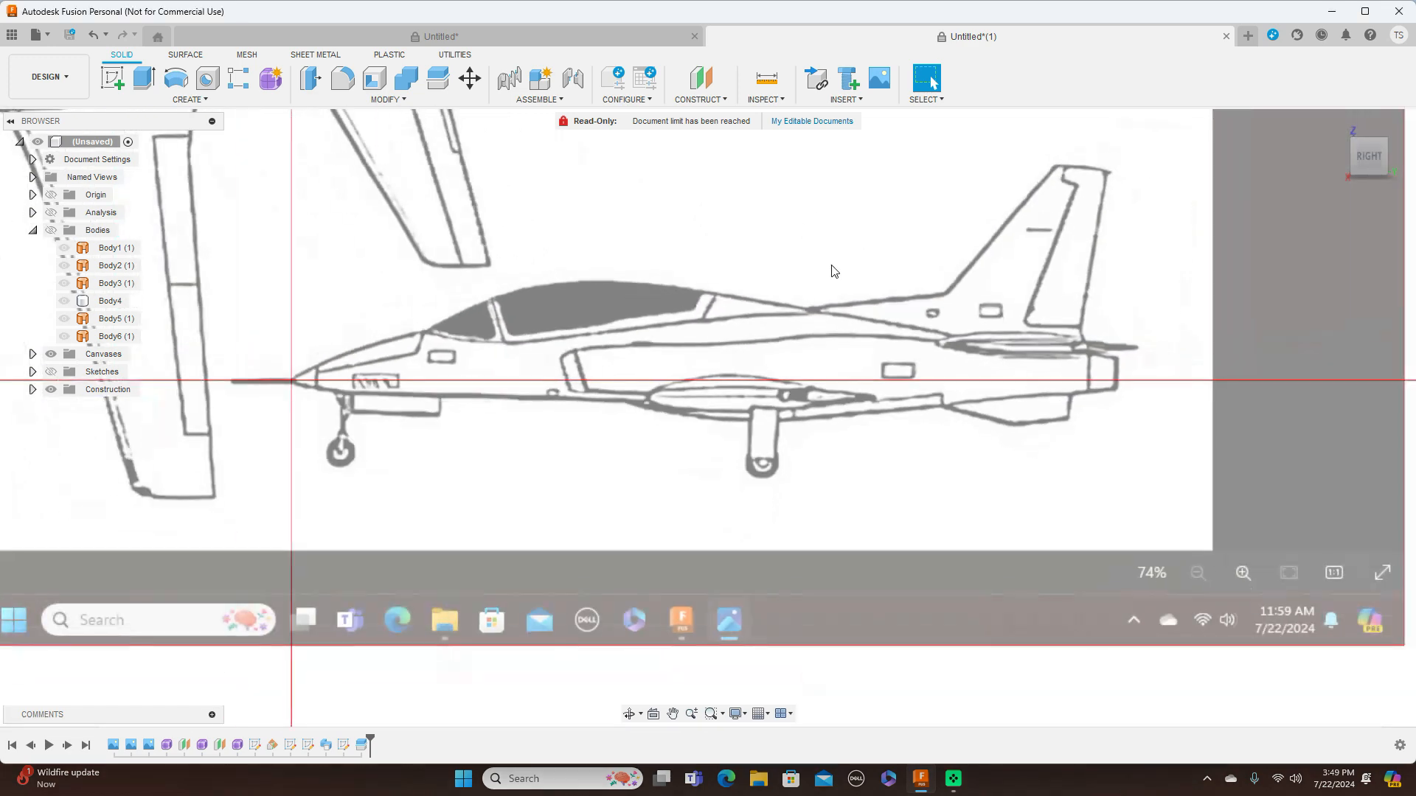
{"action": "scroll", "coordinate": [817, 282], "scroll_direction": "down", "scroll_amount": 2}
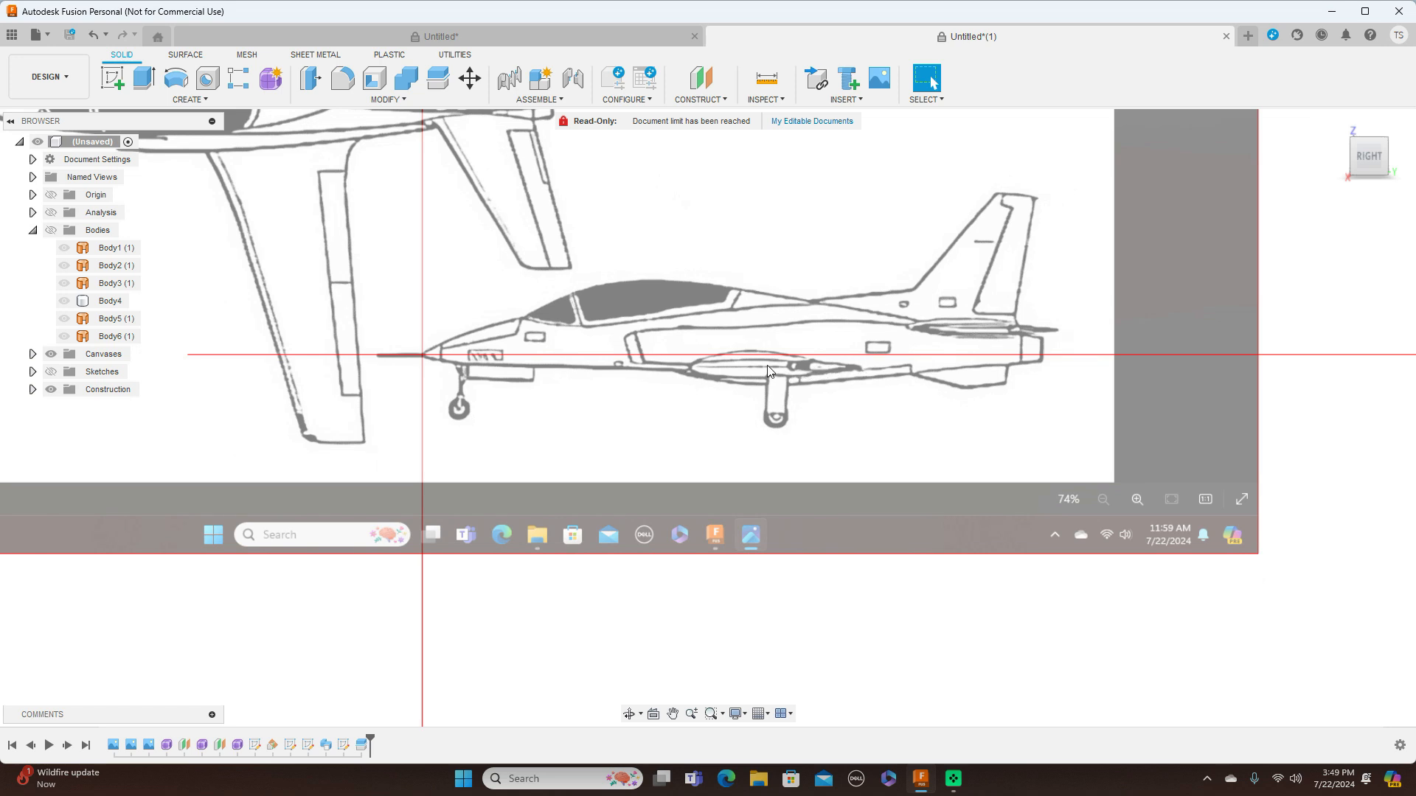
{"action": "scroll", "coordinate": [820, 365], "scroll_direction": "down", "scroll_amount": 2}
{"action": "middle_click_drag", "start_coordinate": [745, 341], "coordinate": [867, 388]}
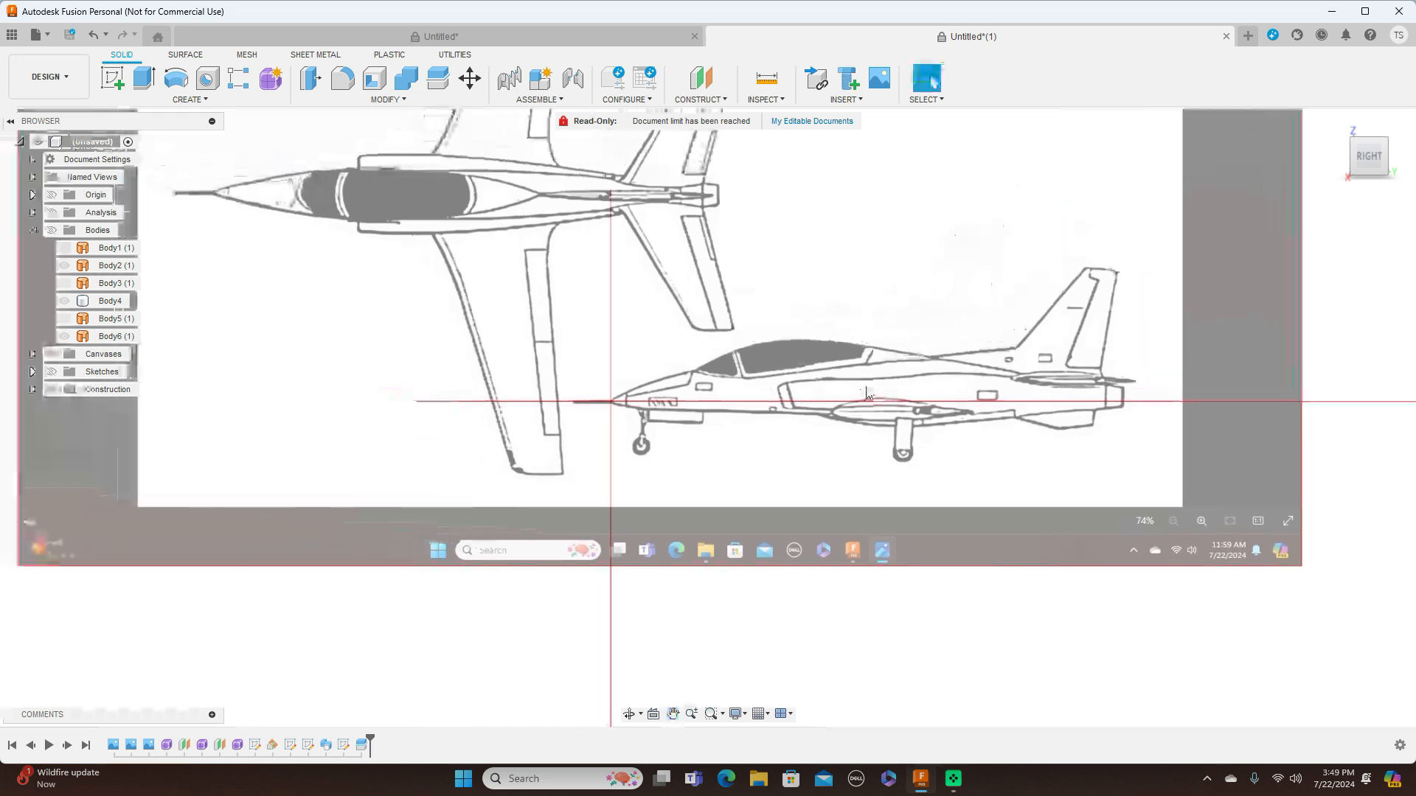
Start a sketch on the side plane and draw a horizontal line about 522 mm long through the wing root section
{"action": "left_click", "coordinate": [110, 80]}
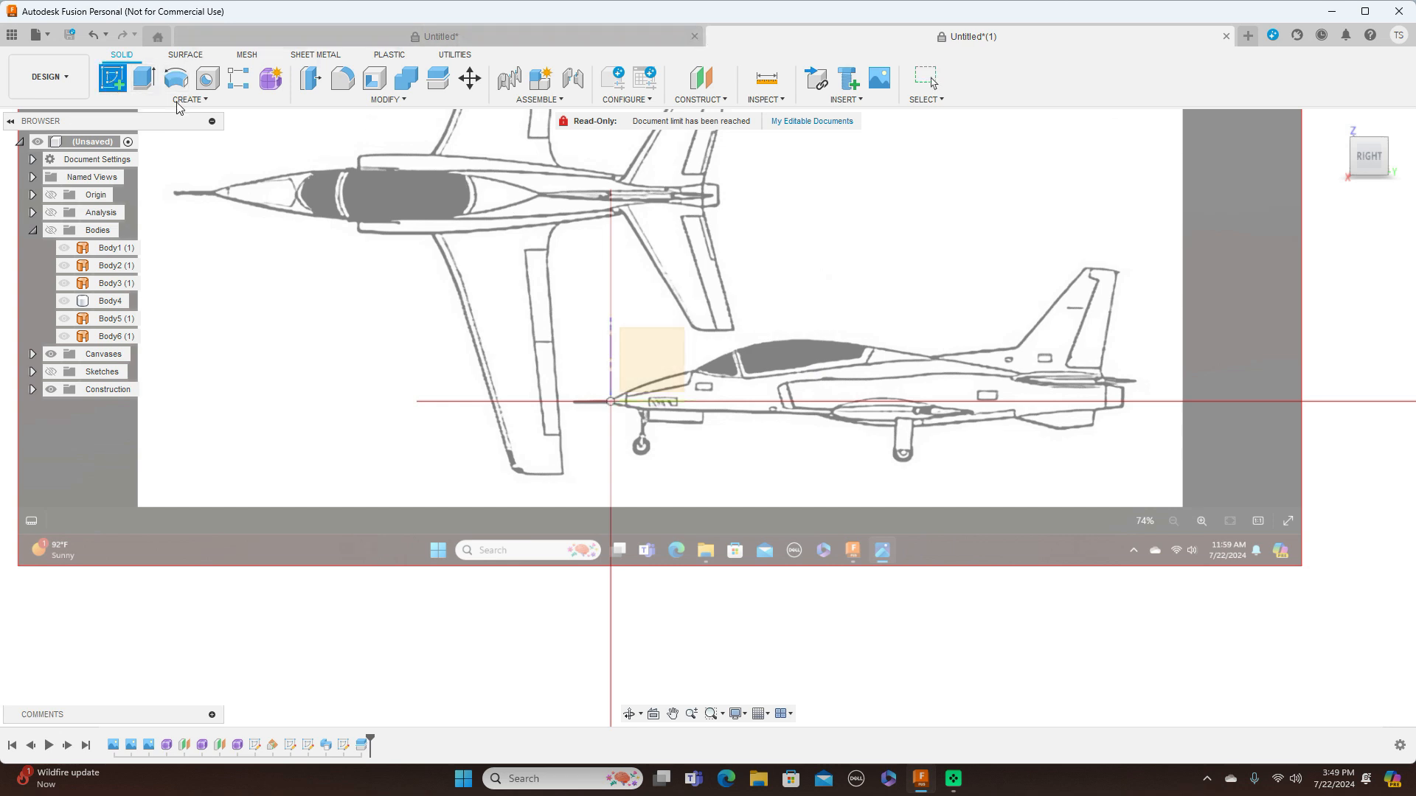
{"action": "left_click", "coordinate": [647, 346]}
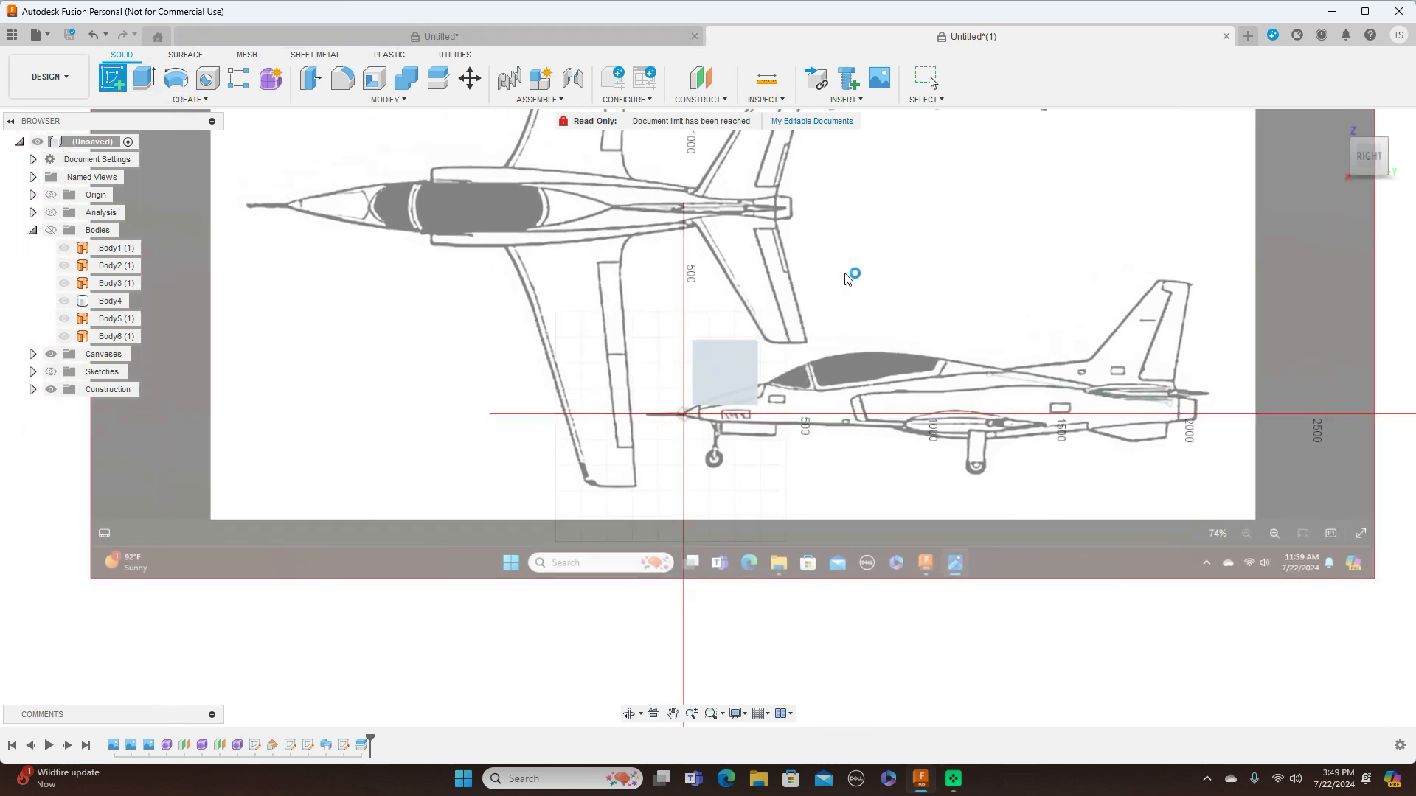
{"action": "scroll", "coordinate": [794, 214], "scroll_direction": "up", "scroll_amount": 5}
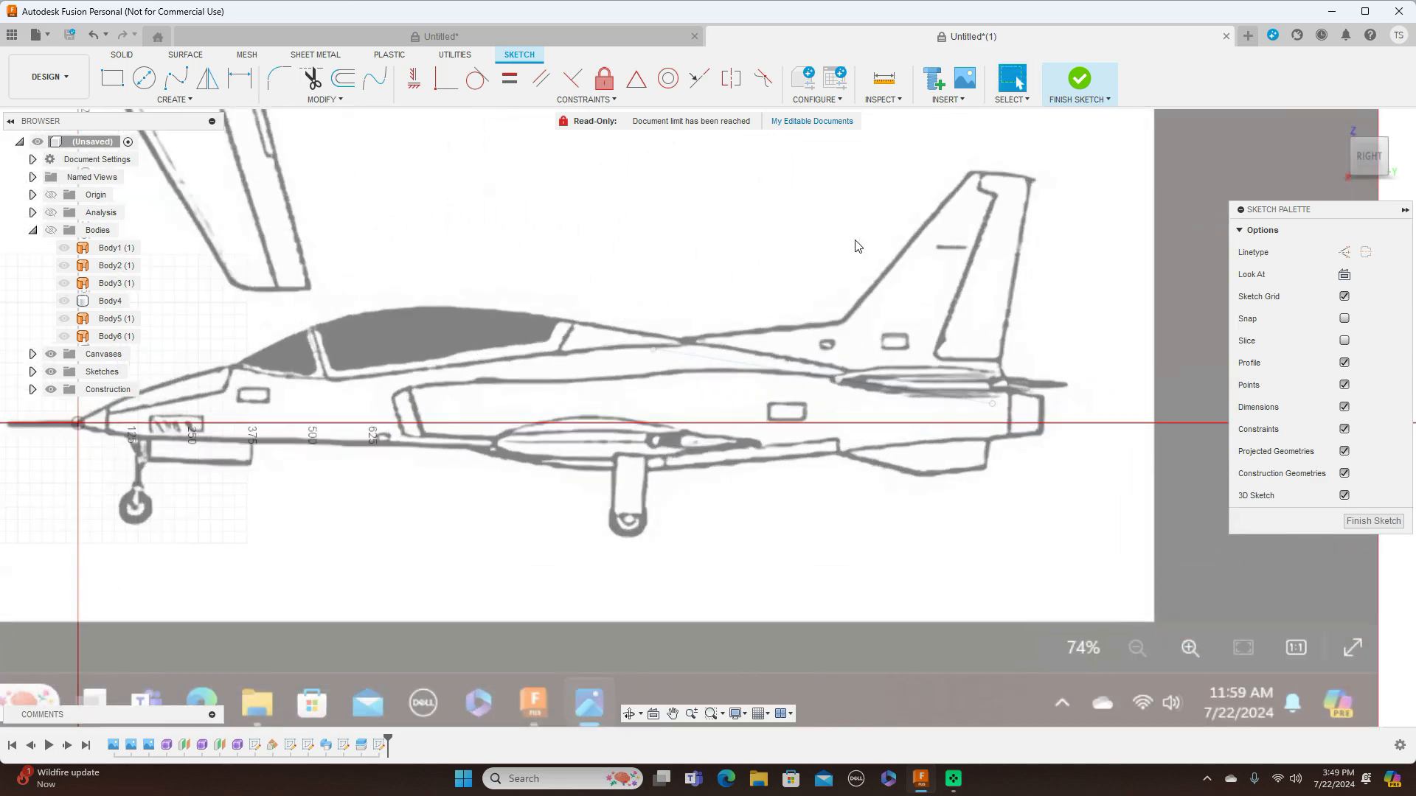
{"action": "key", "text": "l"}
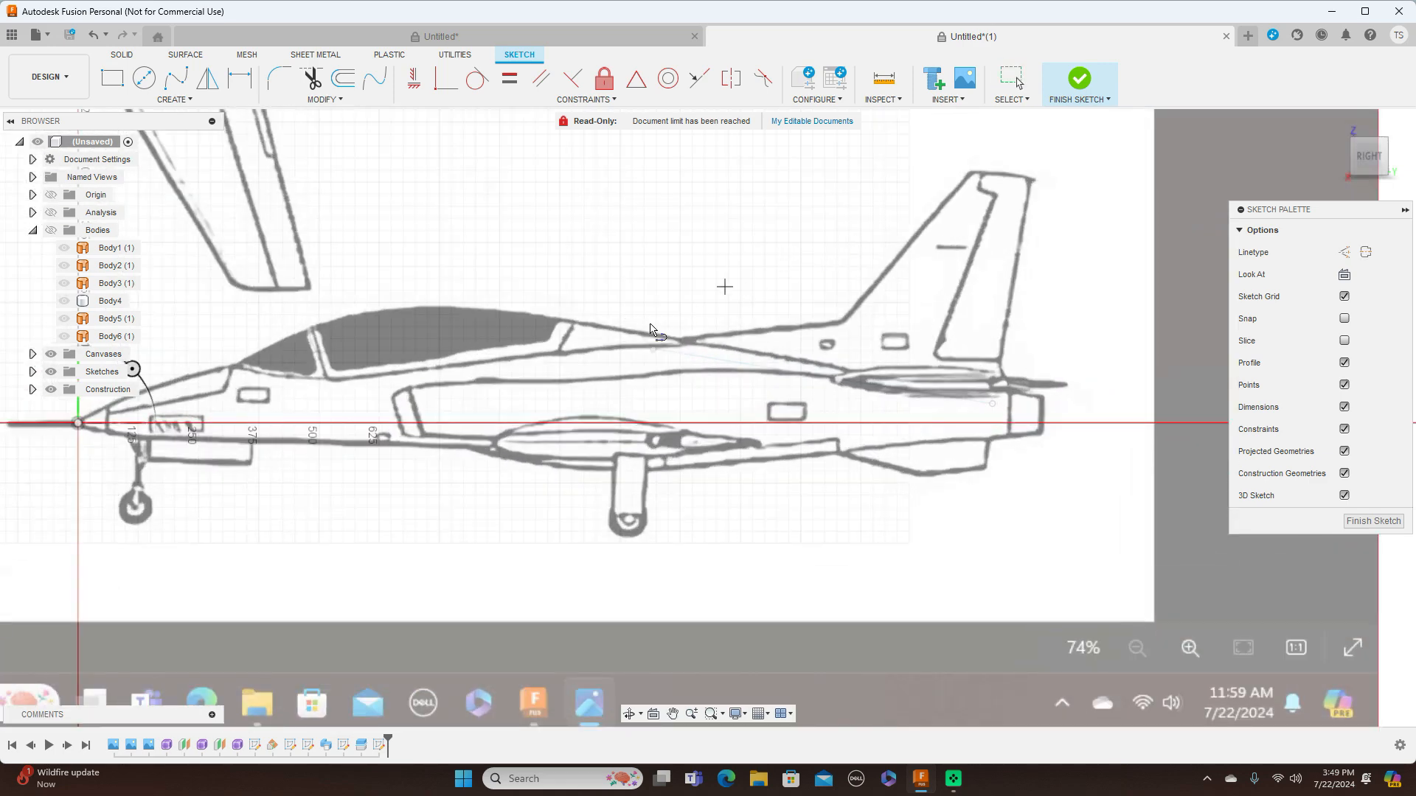
{"action": "left_click", "coordinate": [495, 443]}
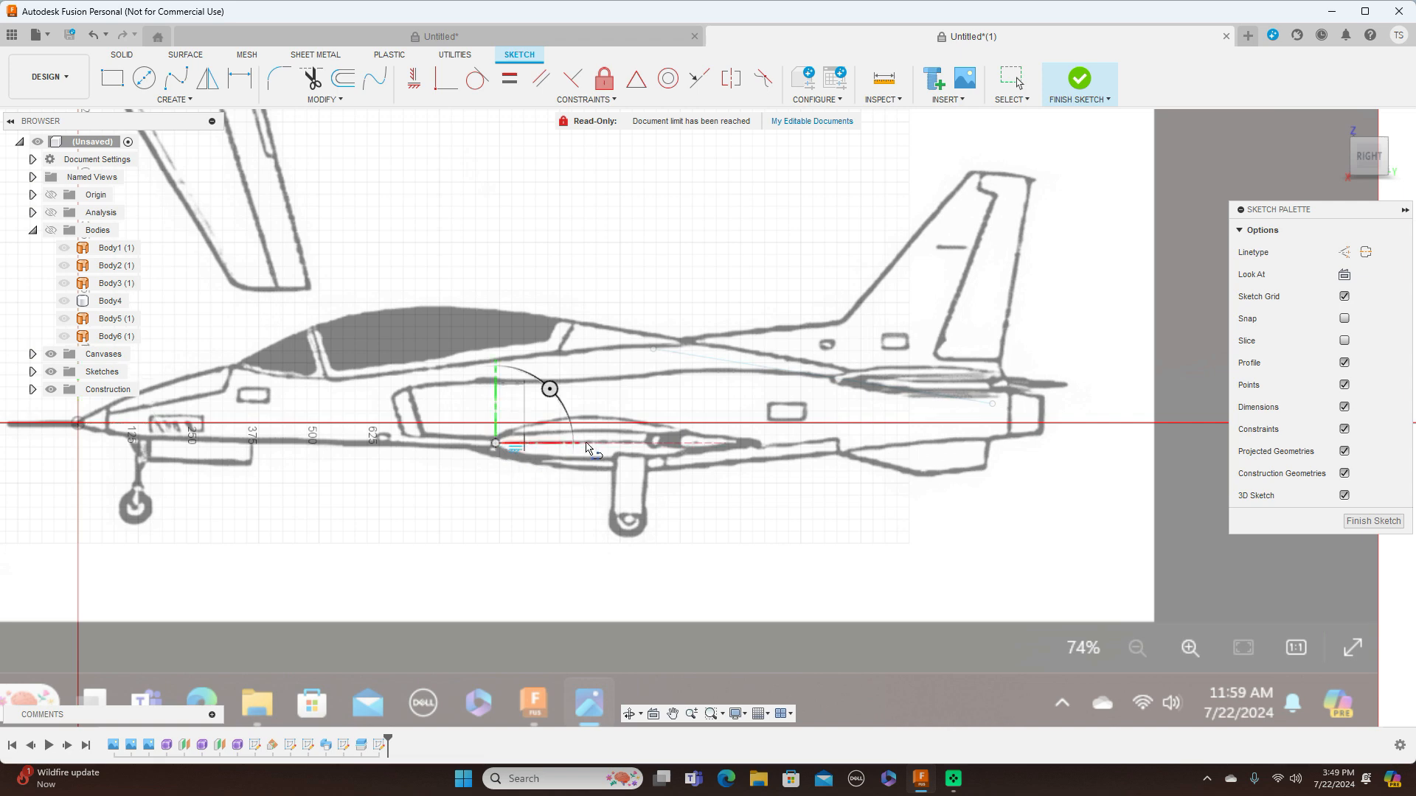
{"action": "left_click", "coordinate": [747, 441]}
{"action": "right_click", "coordinate": [747, 441]}
{"action": "left_click", "coordinate": [782, 439]}
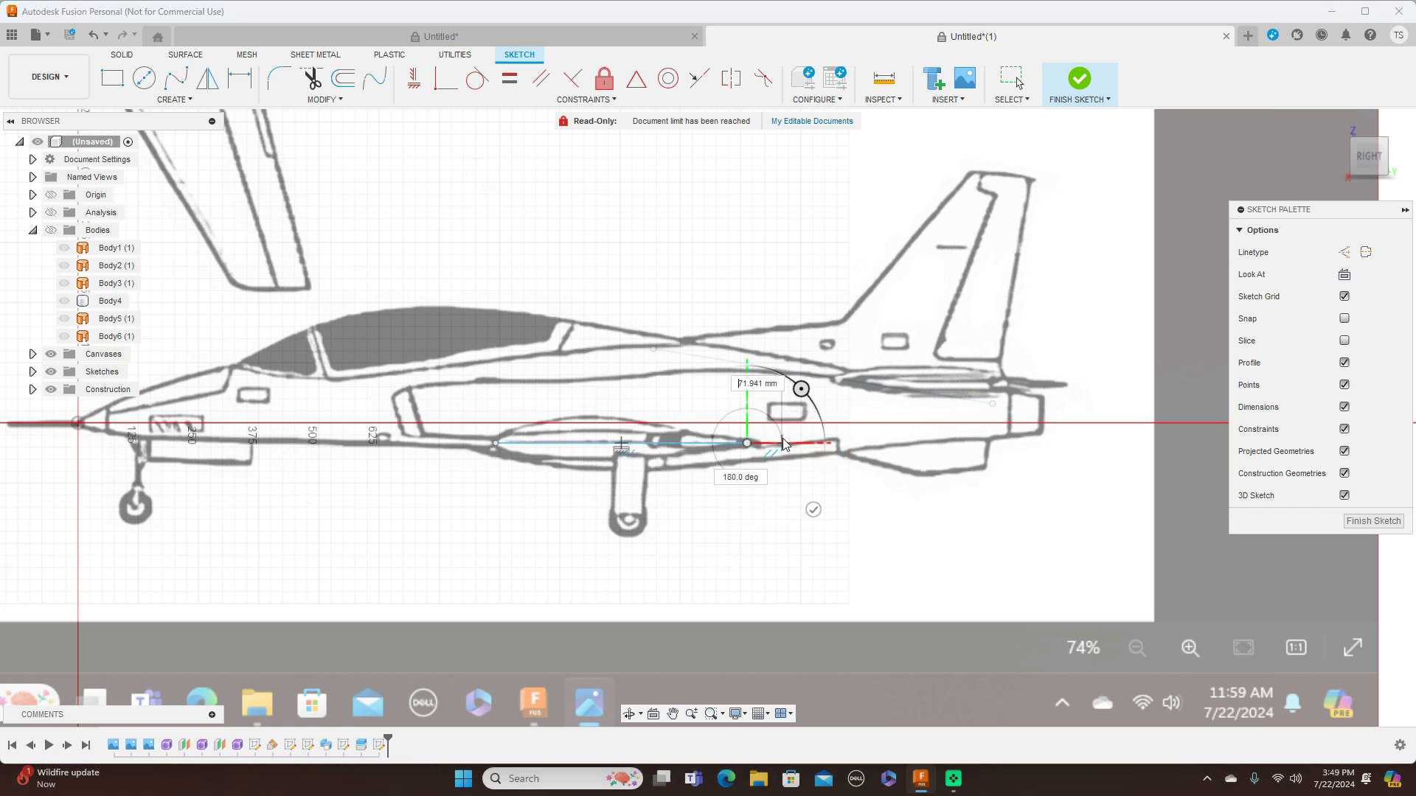
{"action": "key", "text": "Escape"}
Extend both ends of the wing root line in the top view, making it about 698 mm long, and return to the right view
{"action": "left_click", "coordinate": [1370, 132]}
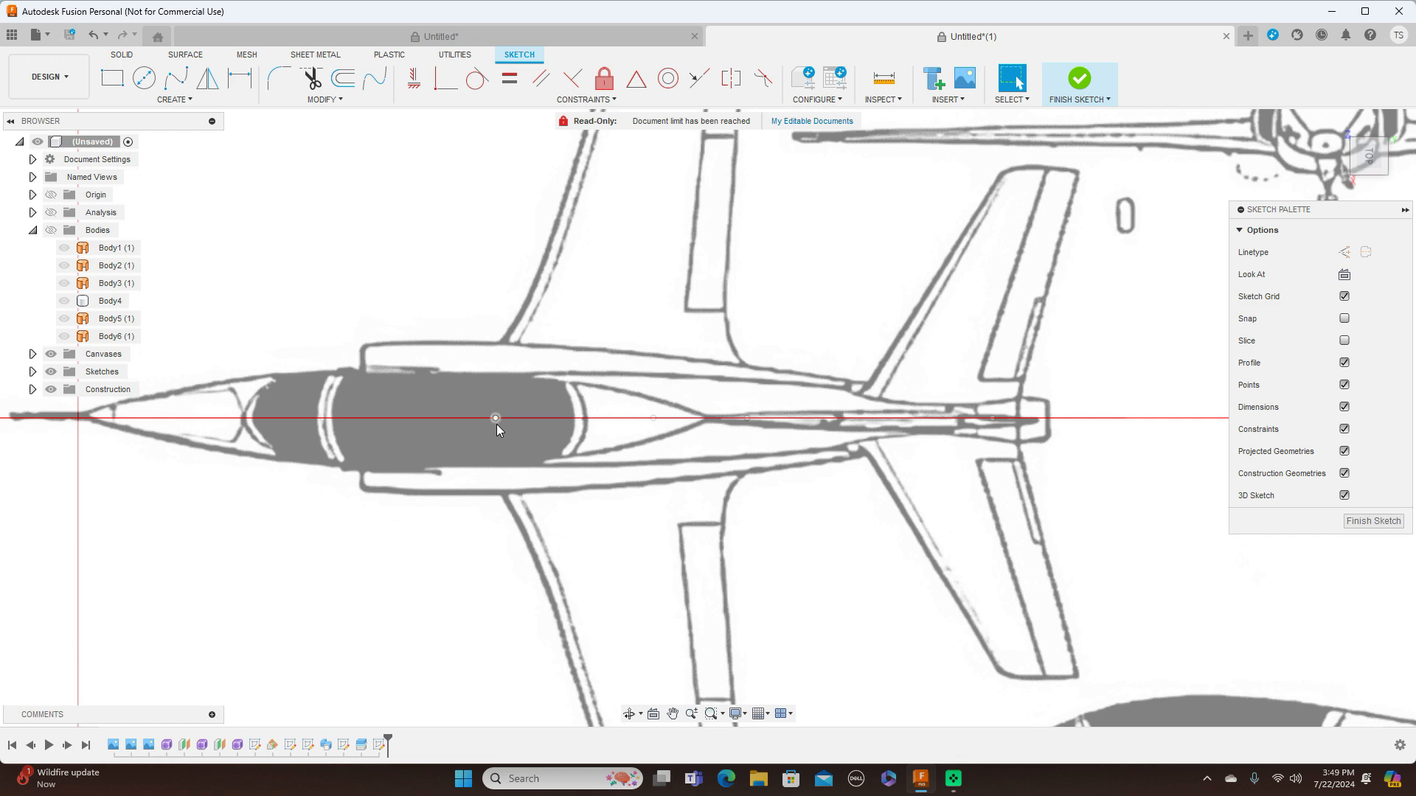
{"action": "left_click_drag", "start_coordinate": [466, 423], "coordinate": [454, 423]}
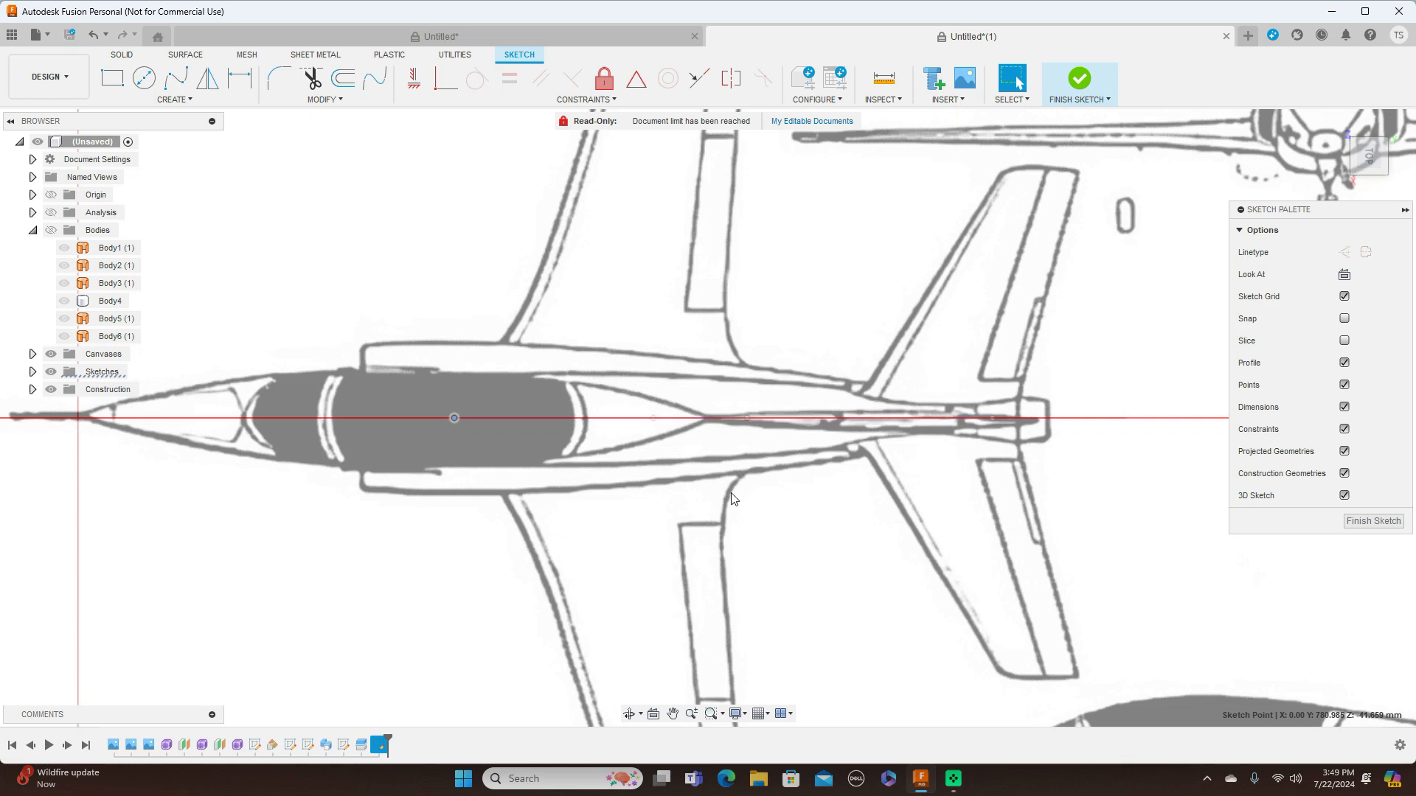
{"action": "left_click_drag", "start_coordinate": [746, 426], "coordinate": [789, 422]}
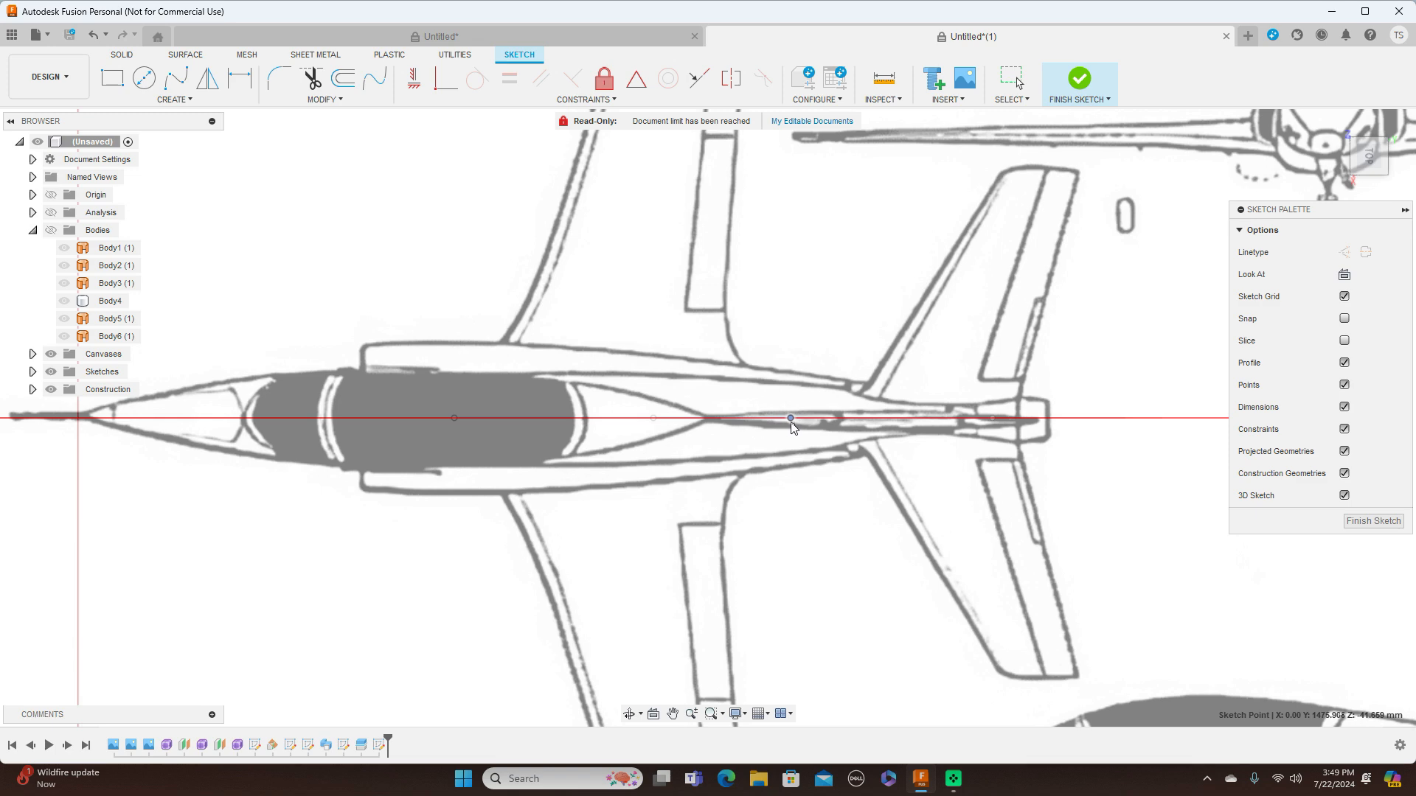
{"action": "left_click", "coordinate": [1376, 191]}
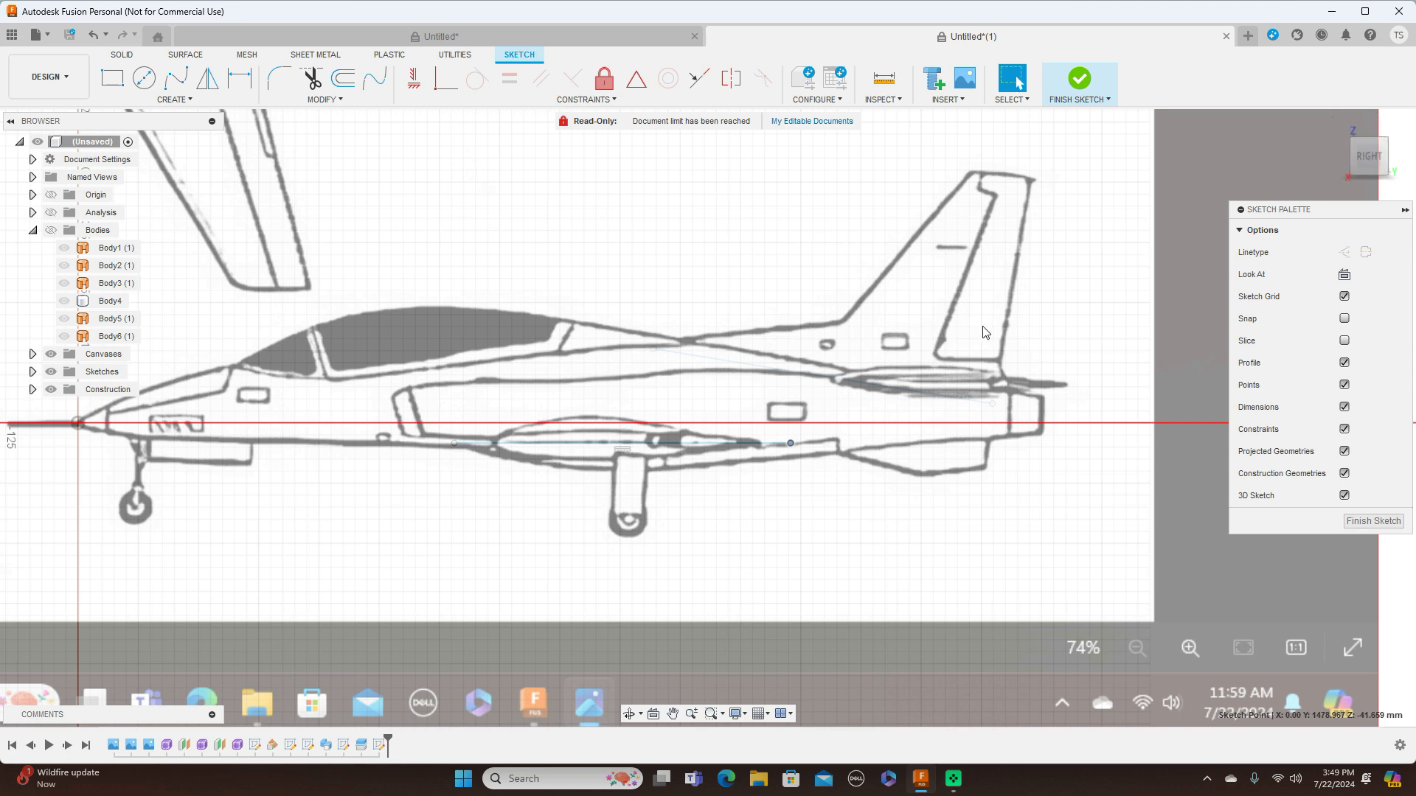
Draw a fit-point spline arching over the wing root line from its front end to its rear end as the upper airfoil curve
{"action": "scroll", "coordinate": [990, 338], "scroll_direction": "down", "scroll_amount": 1}
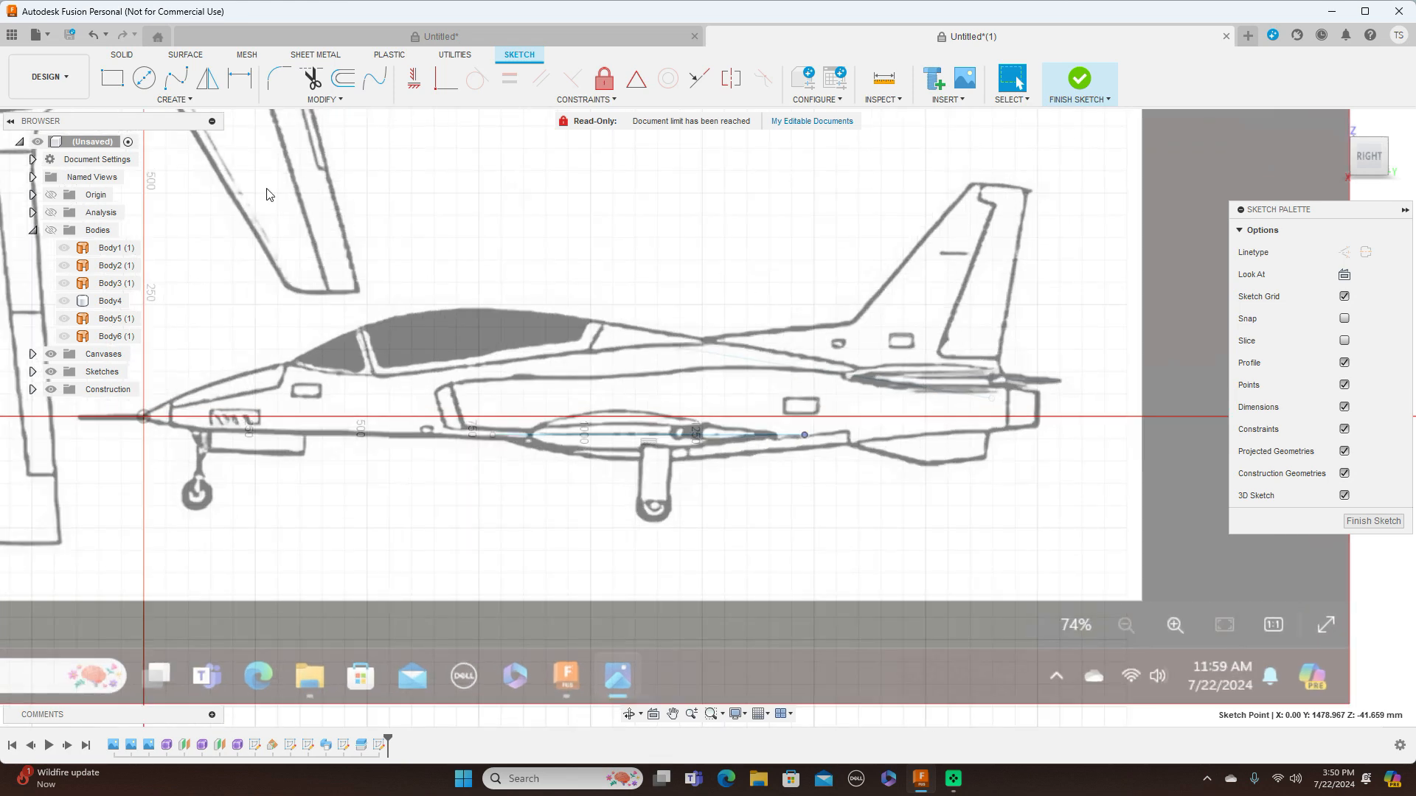
{"action": "left_click", "coordinate": [182, 87]}
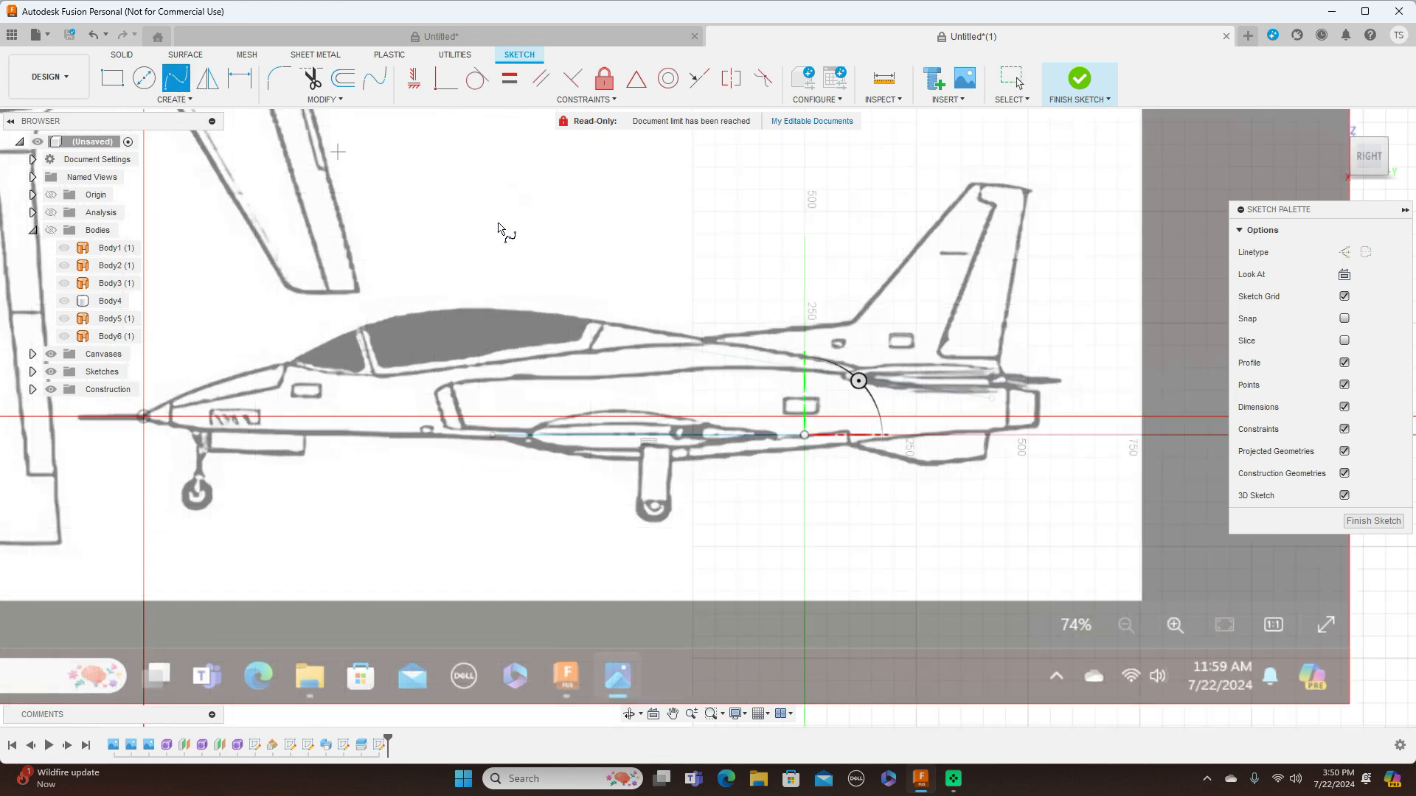
{"action": "left_click", "coordinate": [491, 436]}
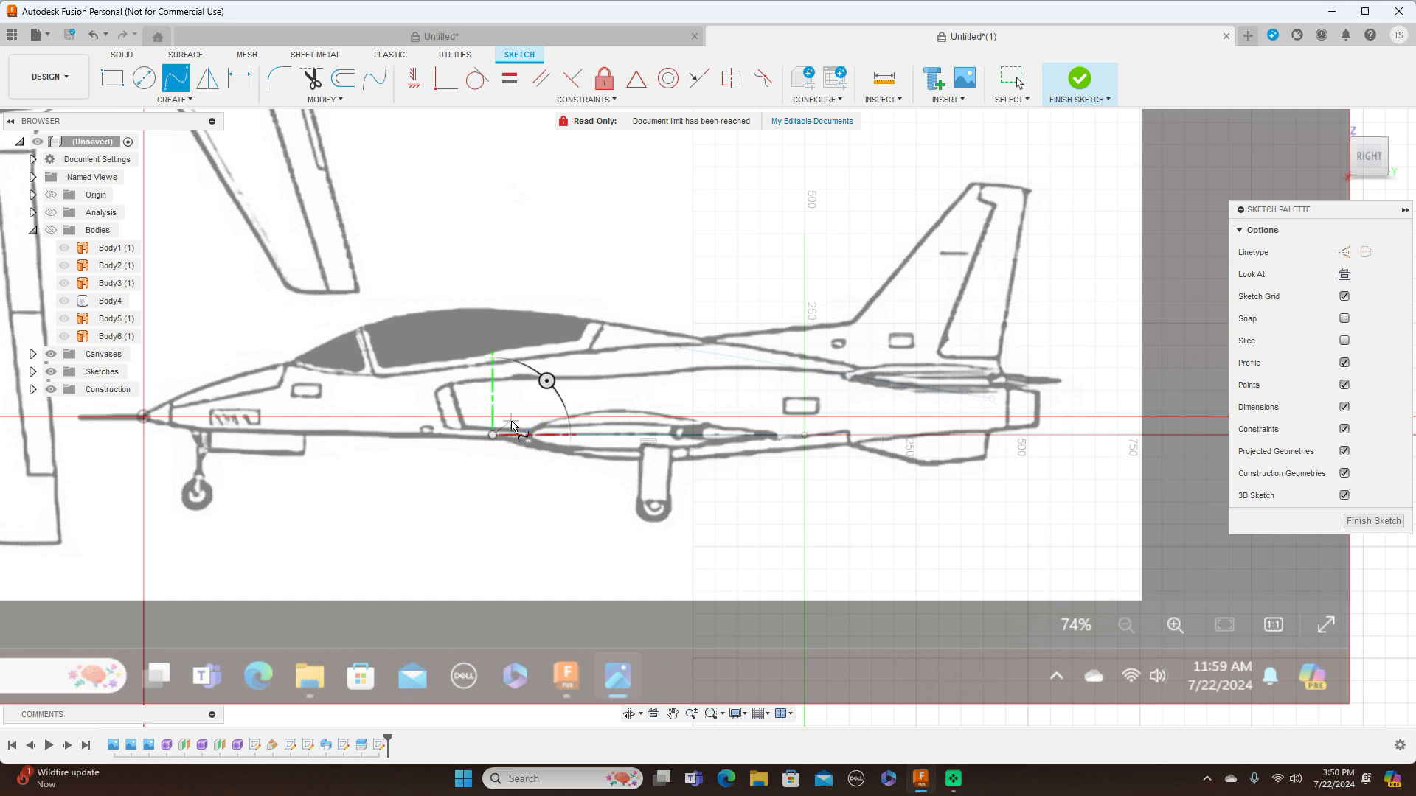
{"action": "scroll", "coordinate": [492, 436], "scroll_direction": "up", "scroll_amount": 1}
{"action": "scroll", "coordinate": [496, 430], "scroll_direction": "up", "scroll_amount": 4}
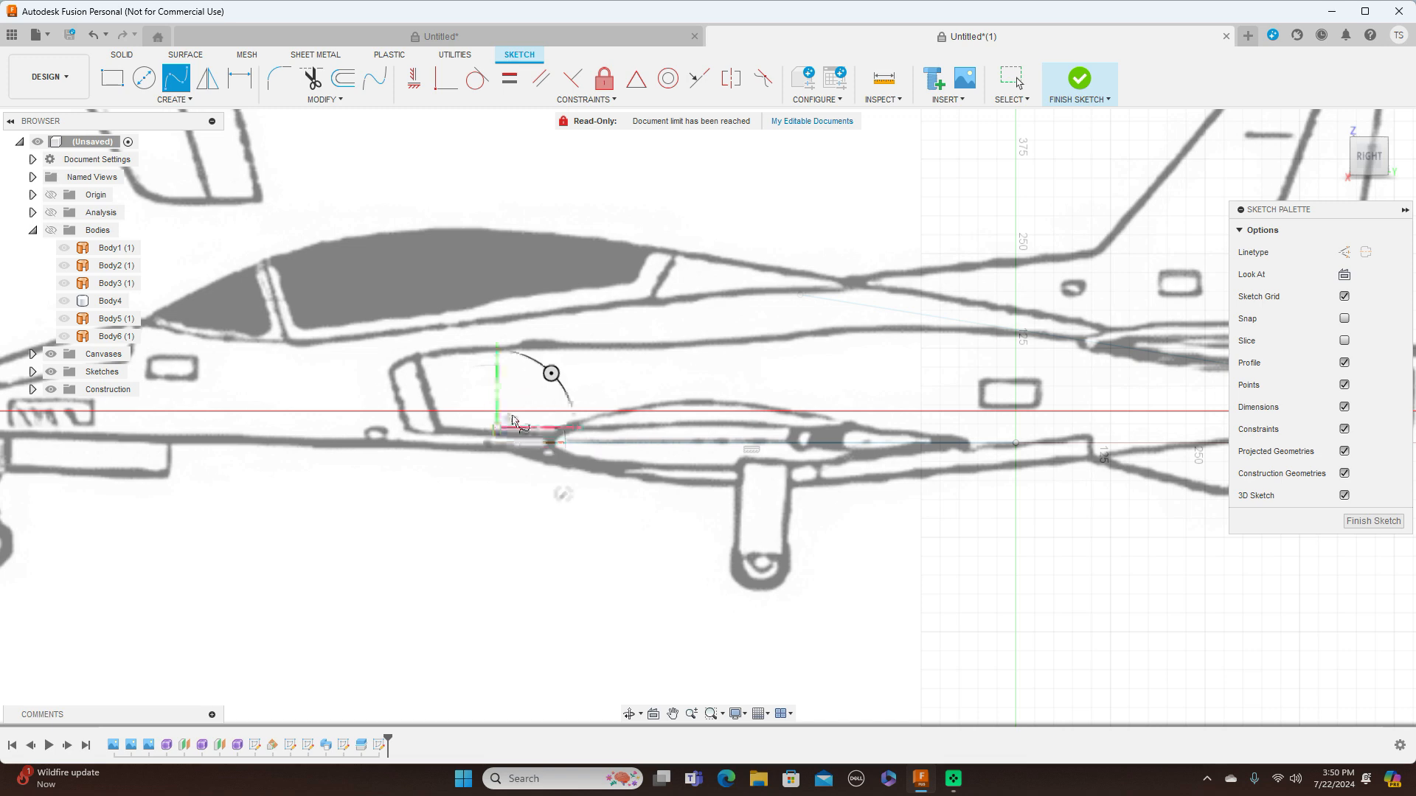
{"action": "left_click", "coordinate": [514, 418]}
{"action": "left_click", "coordinate": [637, 396]}
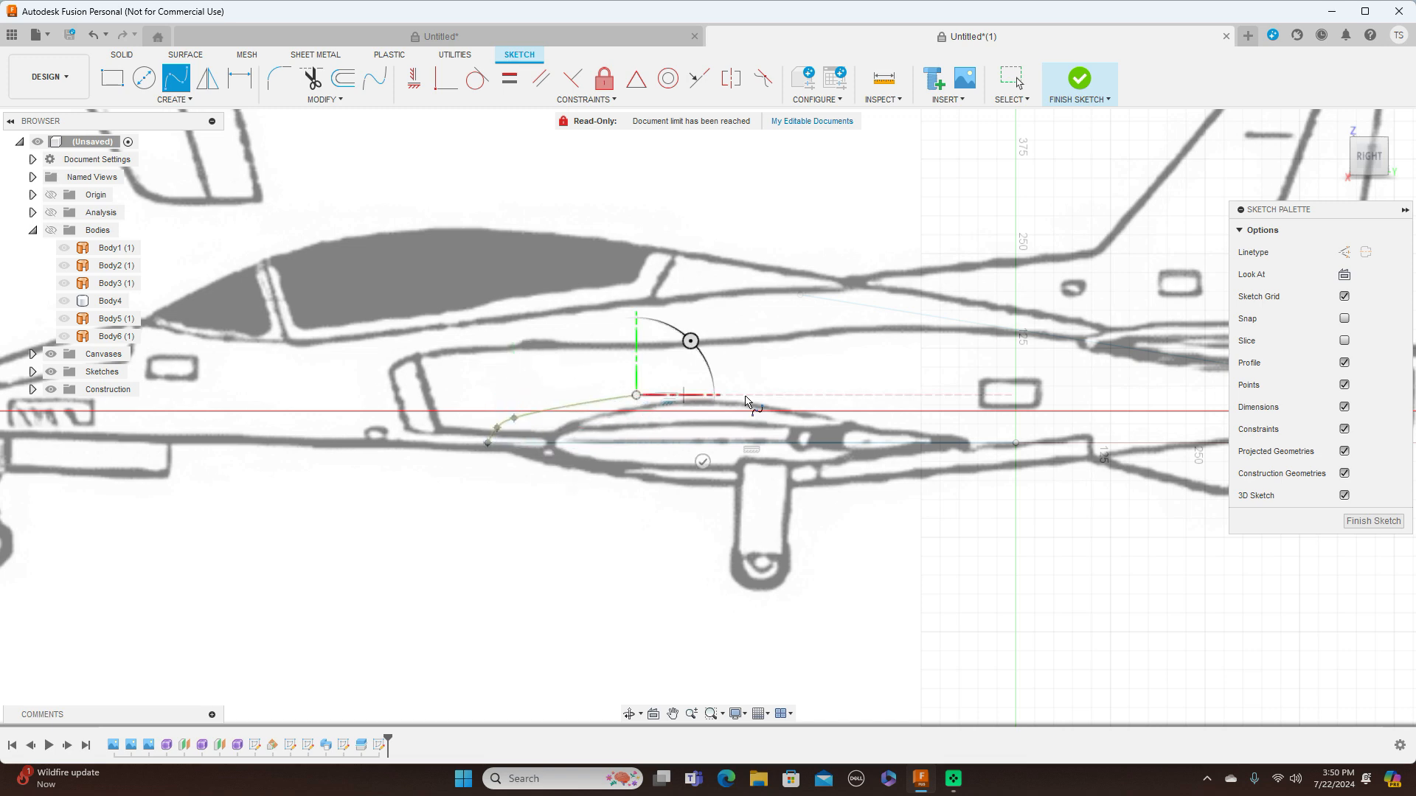
{"action": "left_click", "coordinate": [805, 410]}
{"action": "left_click", "coordinate": [1016, 443]}
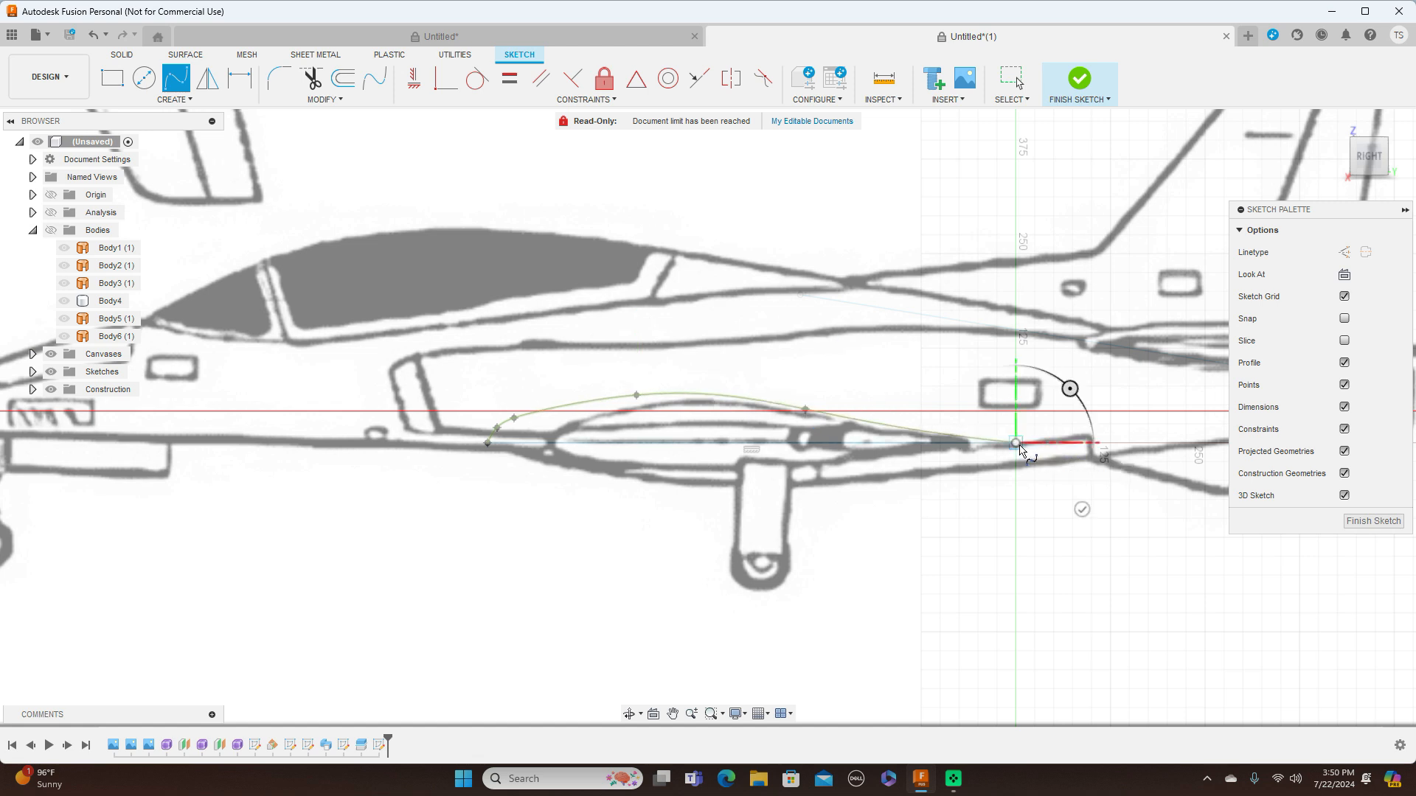
{"action": "right_click", "coordinate": [1043, 442]}
{"action": "left_click", "coordinate": [1071, 424]}
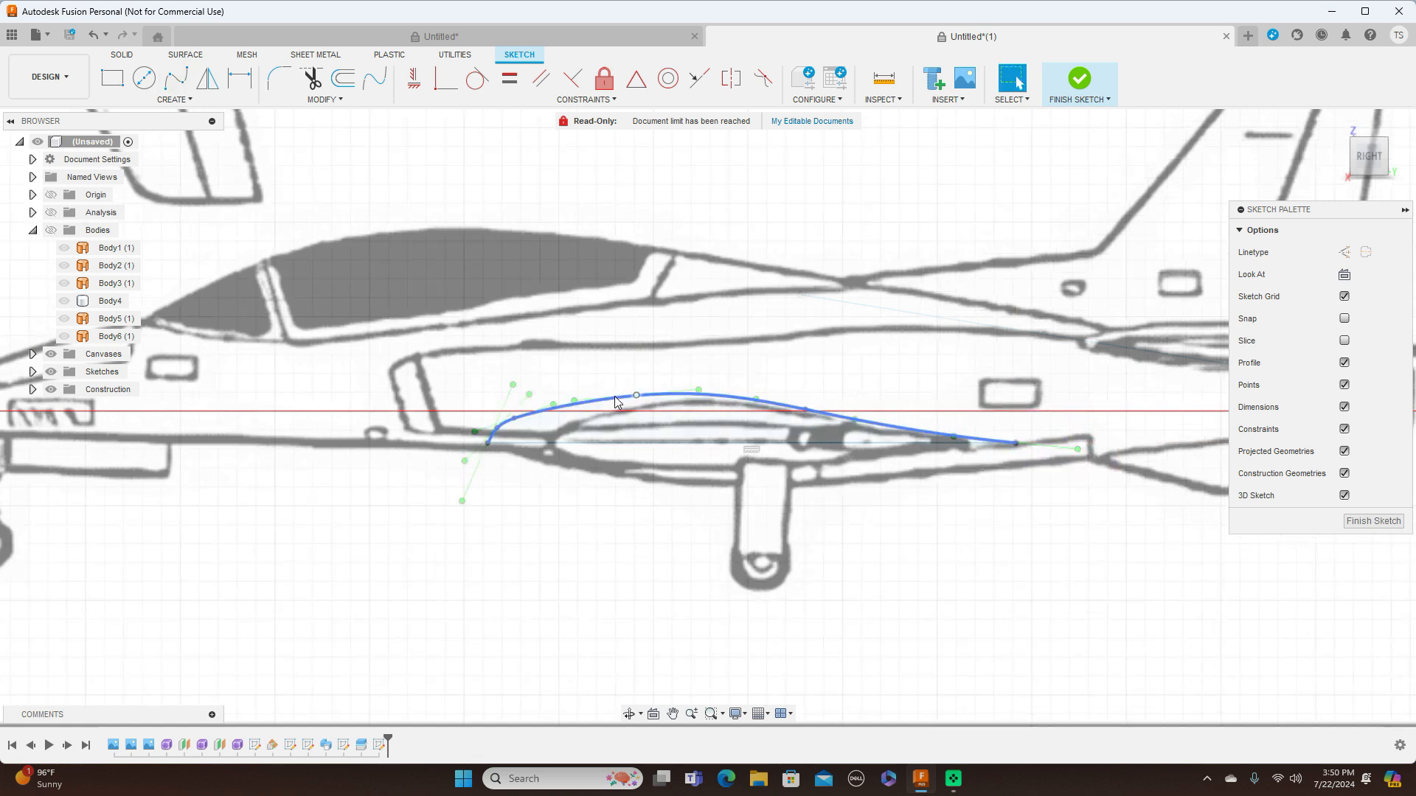
Adjust the spline's two front fit points to refine the airfoil's leading edge
{"action": "left_click", "coordinate": [516, 419]}
{"action": "left_click", "coordinate": [504, 425]}
{"action": "left_click_drag", "start_coordinate": [506, 425], "coordinate": [497, 430]}
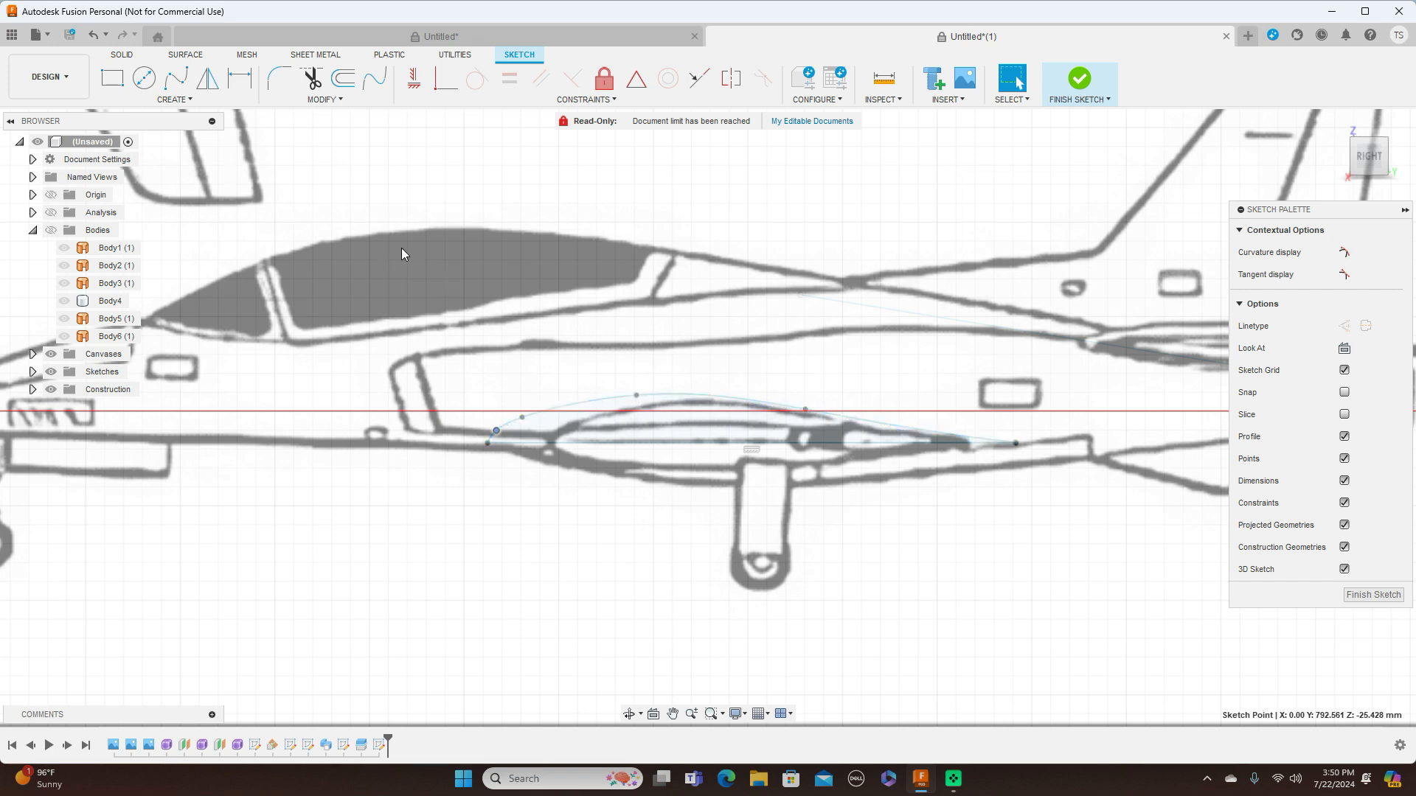
Mirror the upper airfoil spline across the wing root line to form the lower curve
{"action": "left_click", "coordinate": [207, 78]}
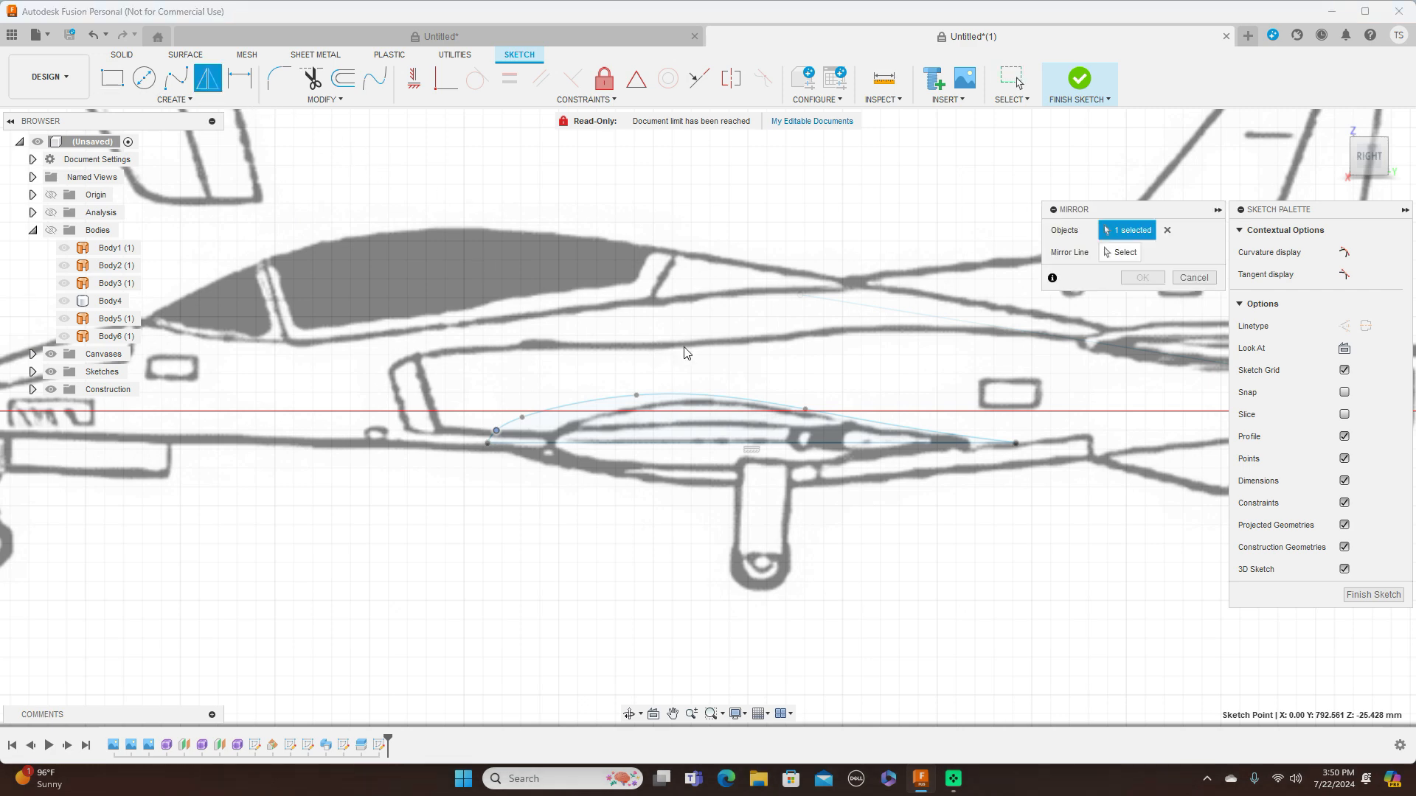
{"action": "left_click", "coordinate": [677, 396]}
{"action": "left_click", "coordinate": [1120, 252]}
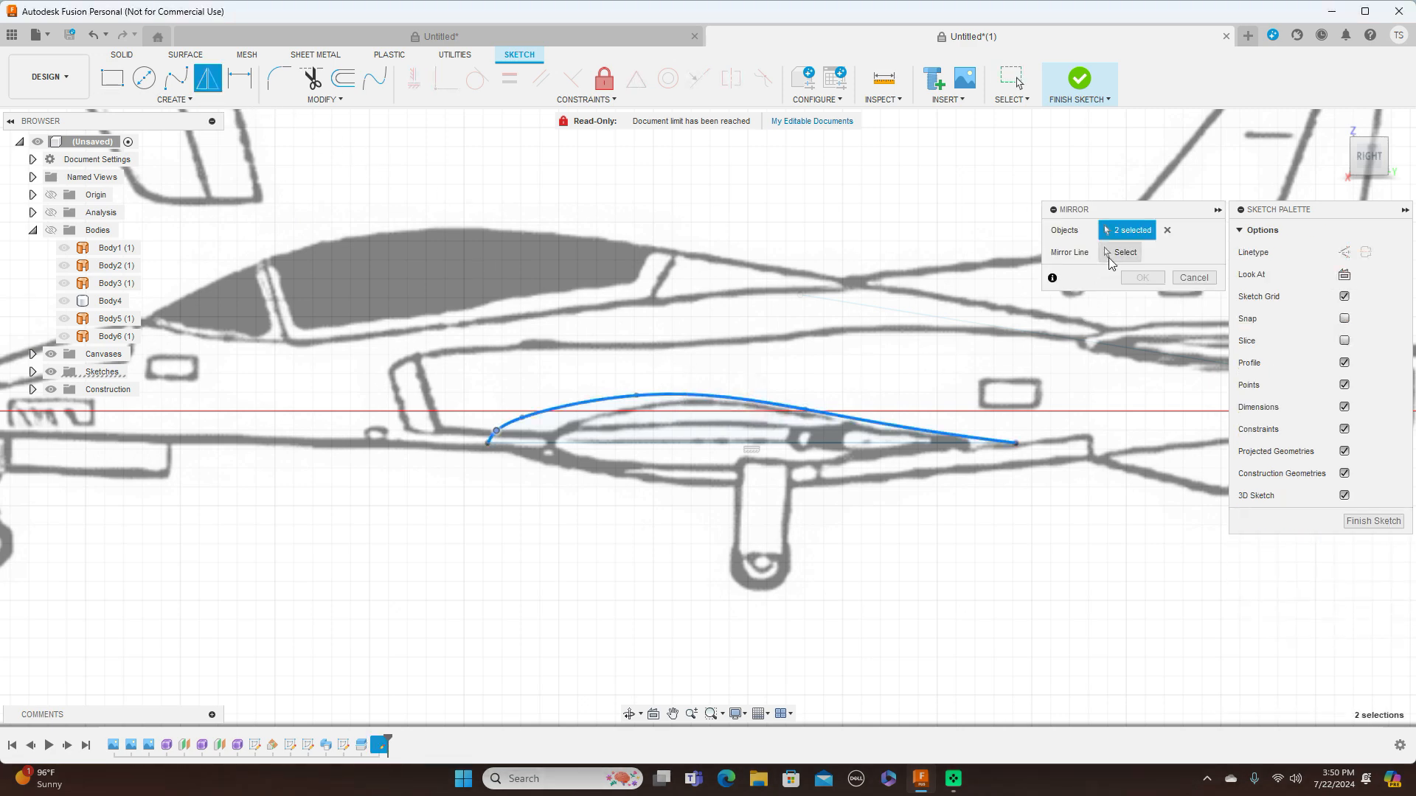
{"action": "left_click", "coordinate": [585, 446]}
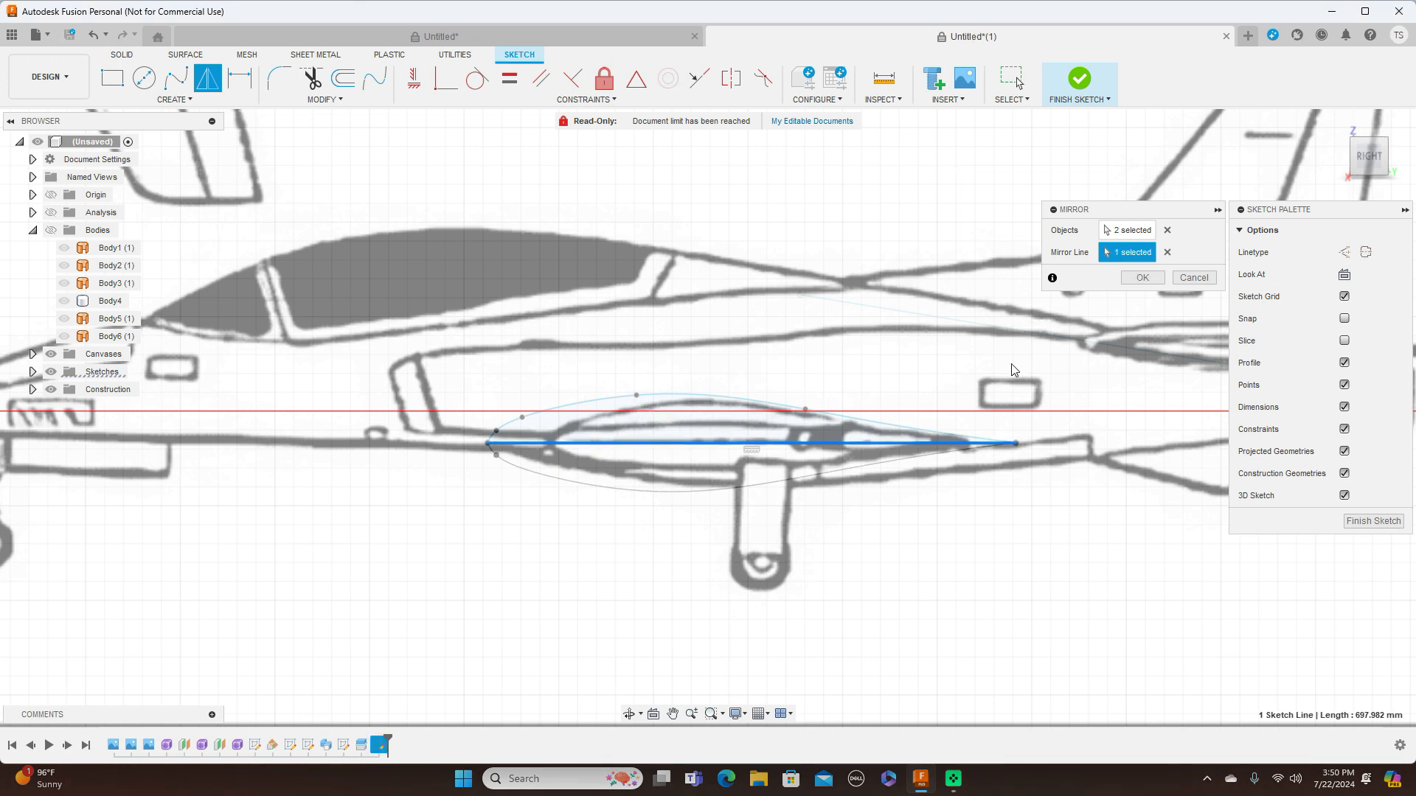
{"action": "left_click", "coordinate": [1136, 284]}
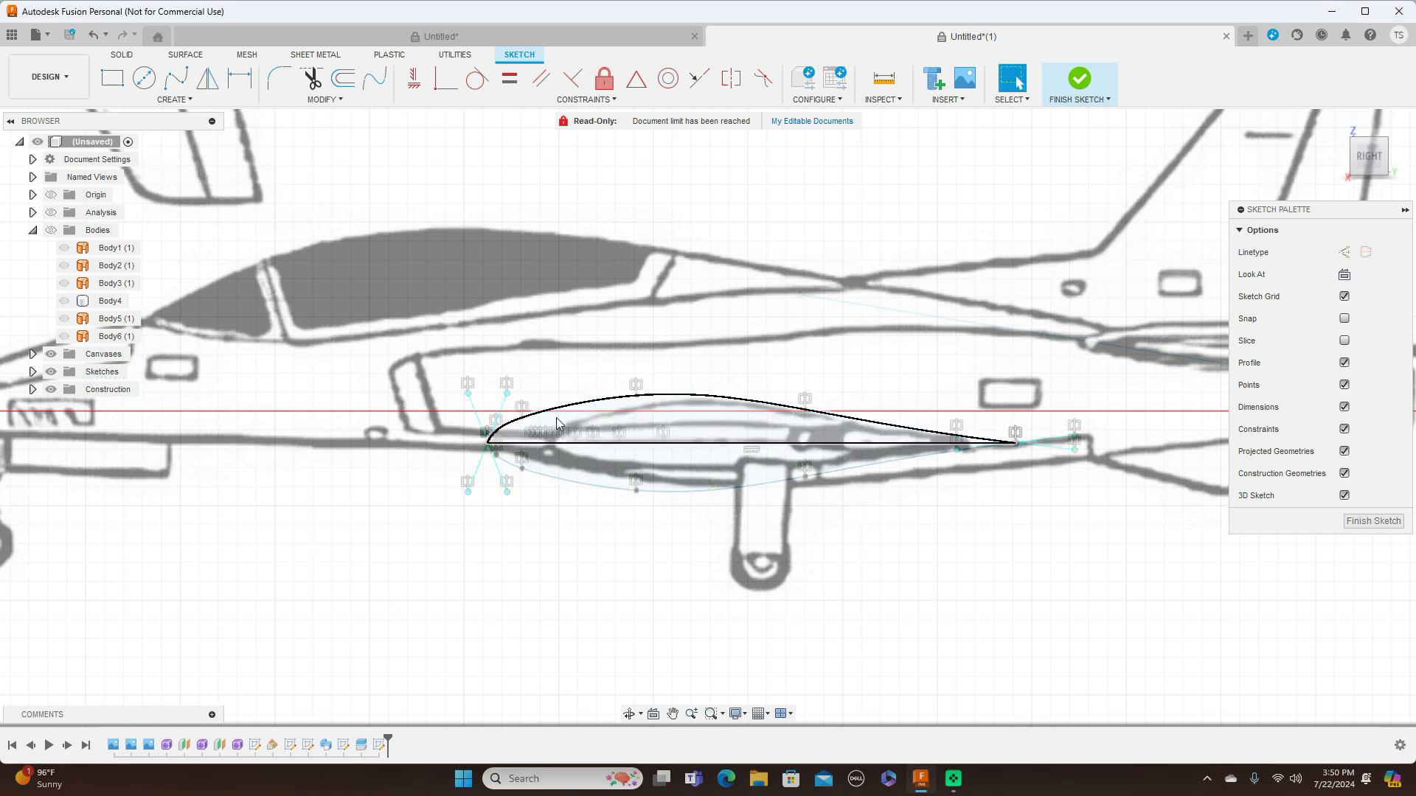
Lower the upper curve's intermediate fit points to slim the symmetric airfoil toward the blueprint's wing root outline
{"action": "left_click_drag", "start_coordinate": [635, 398], "coordinate": [635, 401]}
{"action": "left_click", "coordinate": [527, 422]}
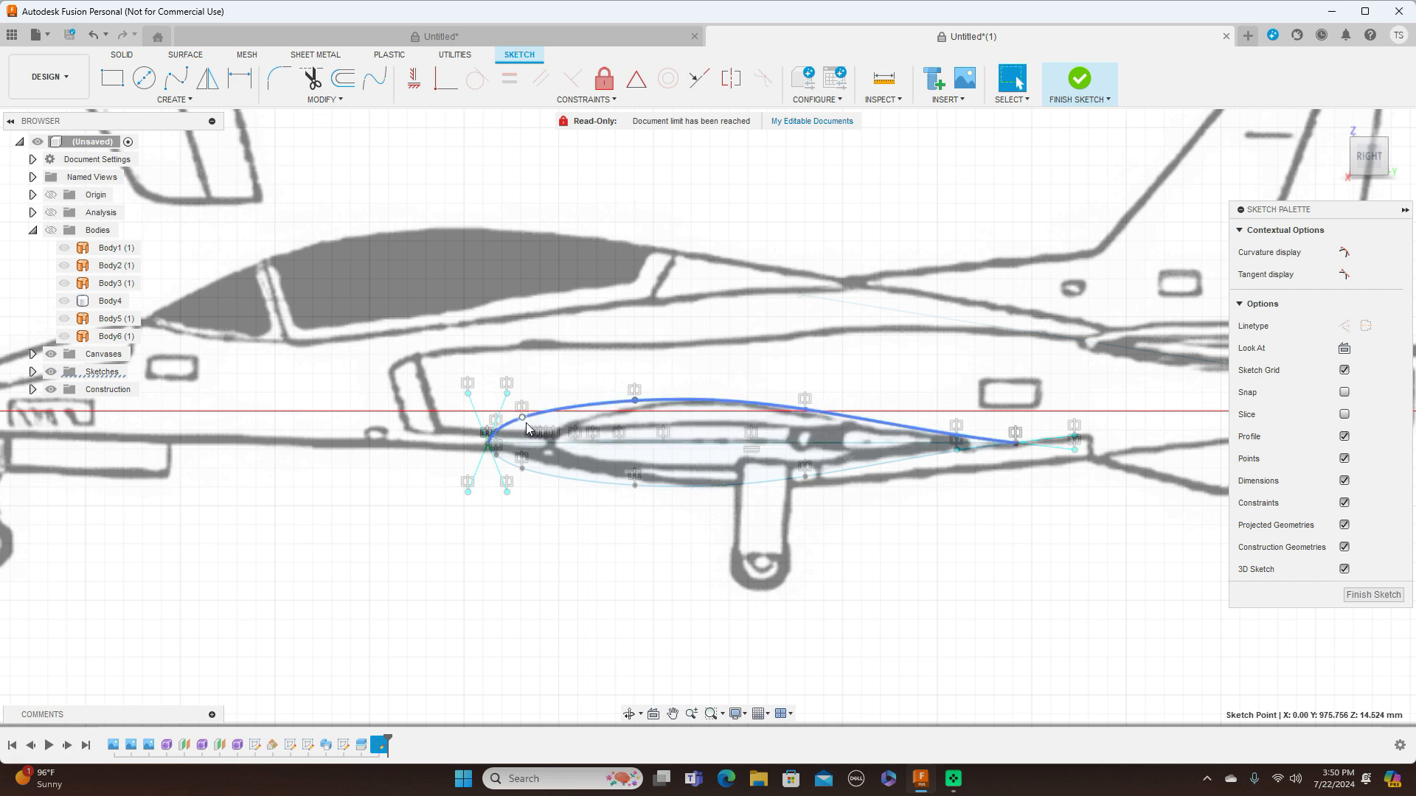
{"action": "left_click_drag", "start_coordinate": [525, 419], "coordinate": [528, 423]}
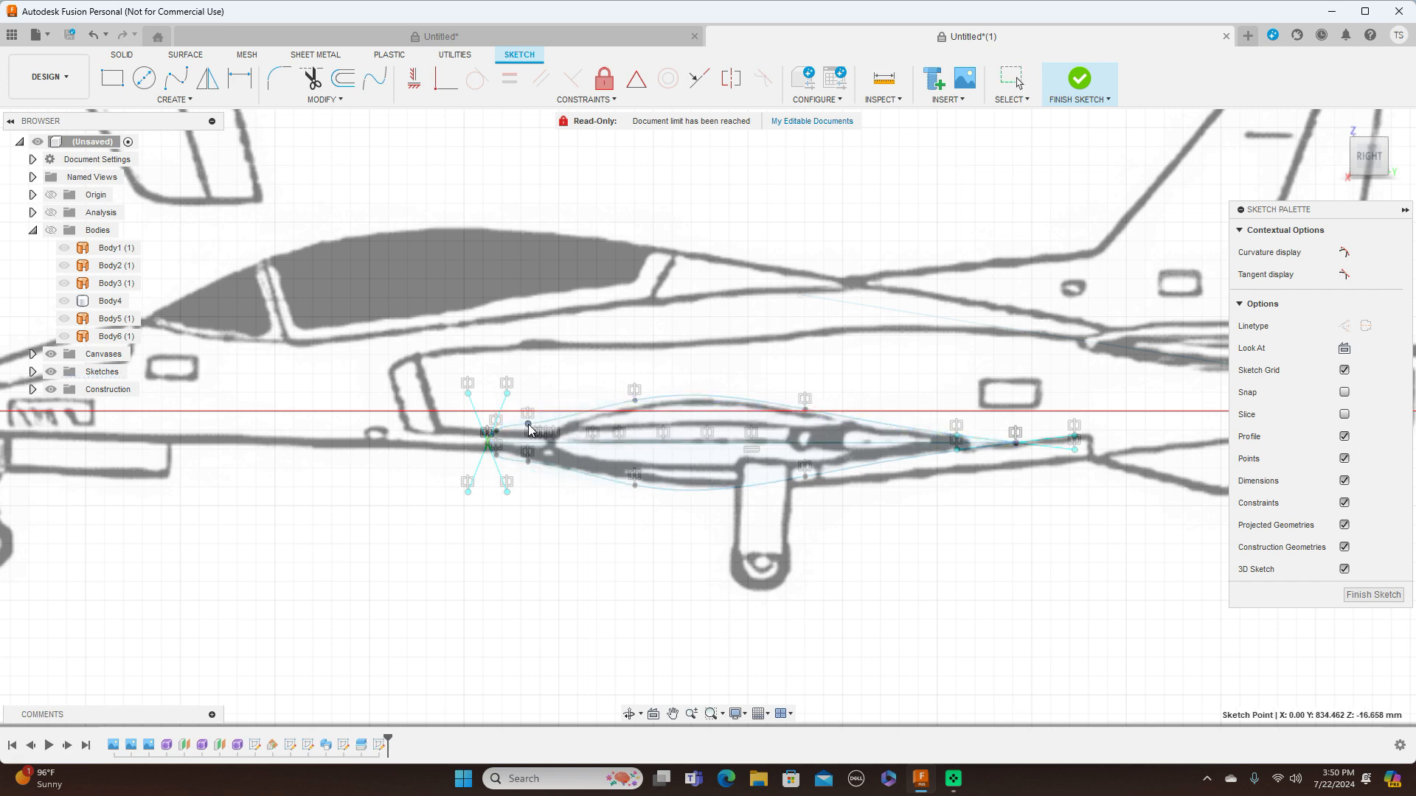
{"action": "left_click", "coordinate": [634, 405]}
{"action": "left_click_drag", "start_coordinate": [633, 404], "coordinate": [631, 409]}
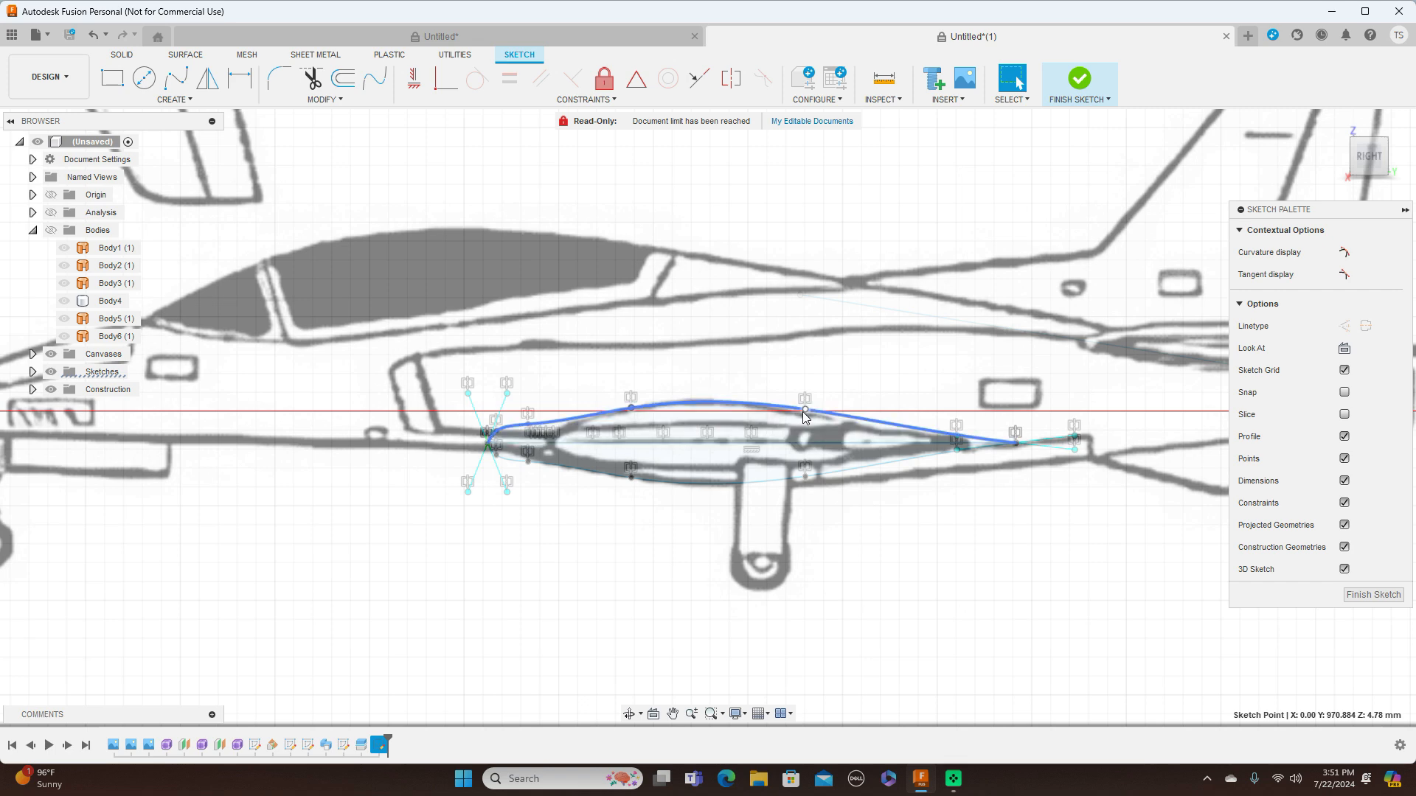
{"action": "left_click", "coordinate": [805, 416]}
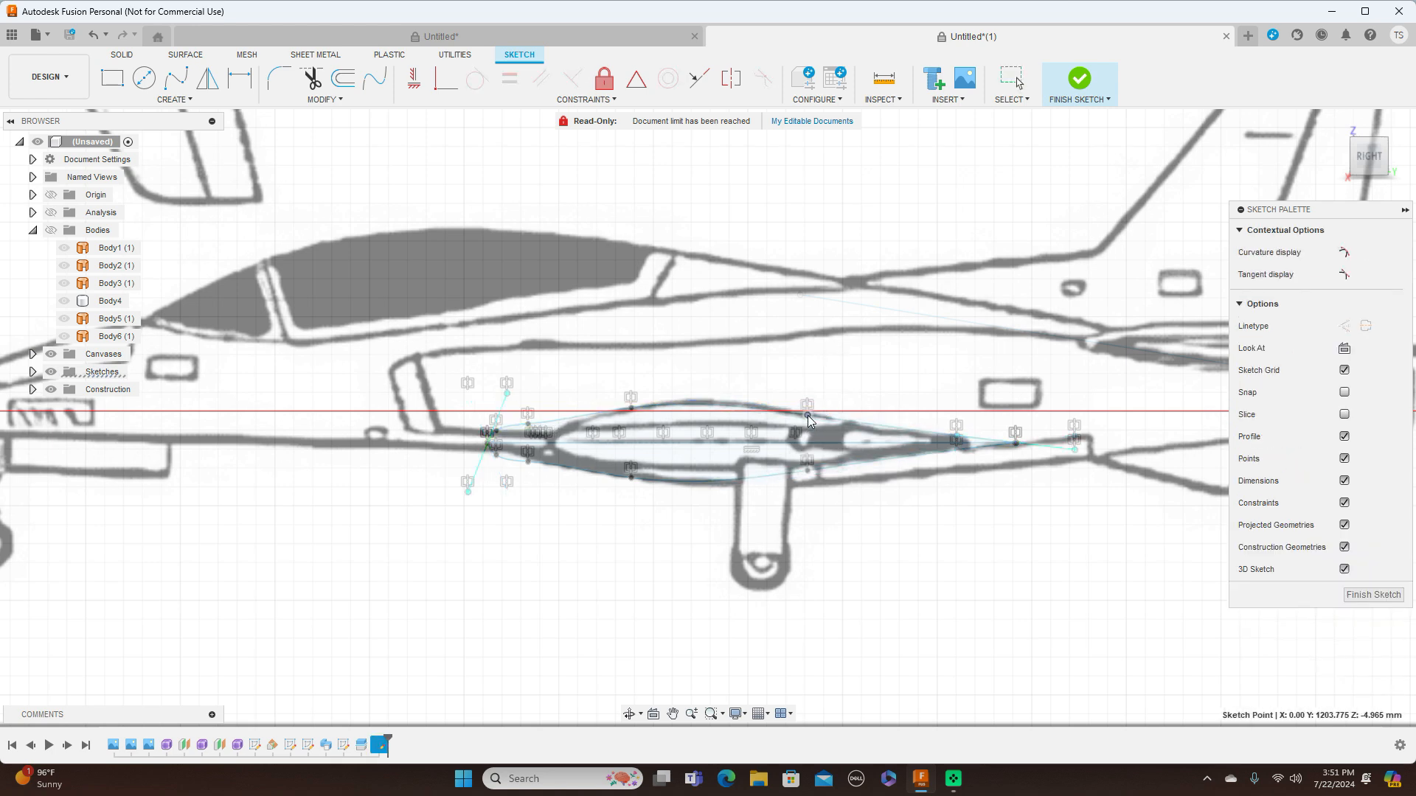
{"action": "left_click", "coordinate": [768, 408]}
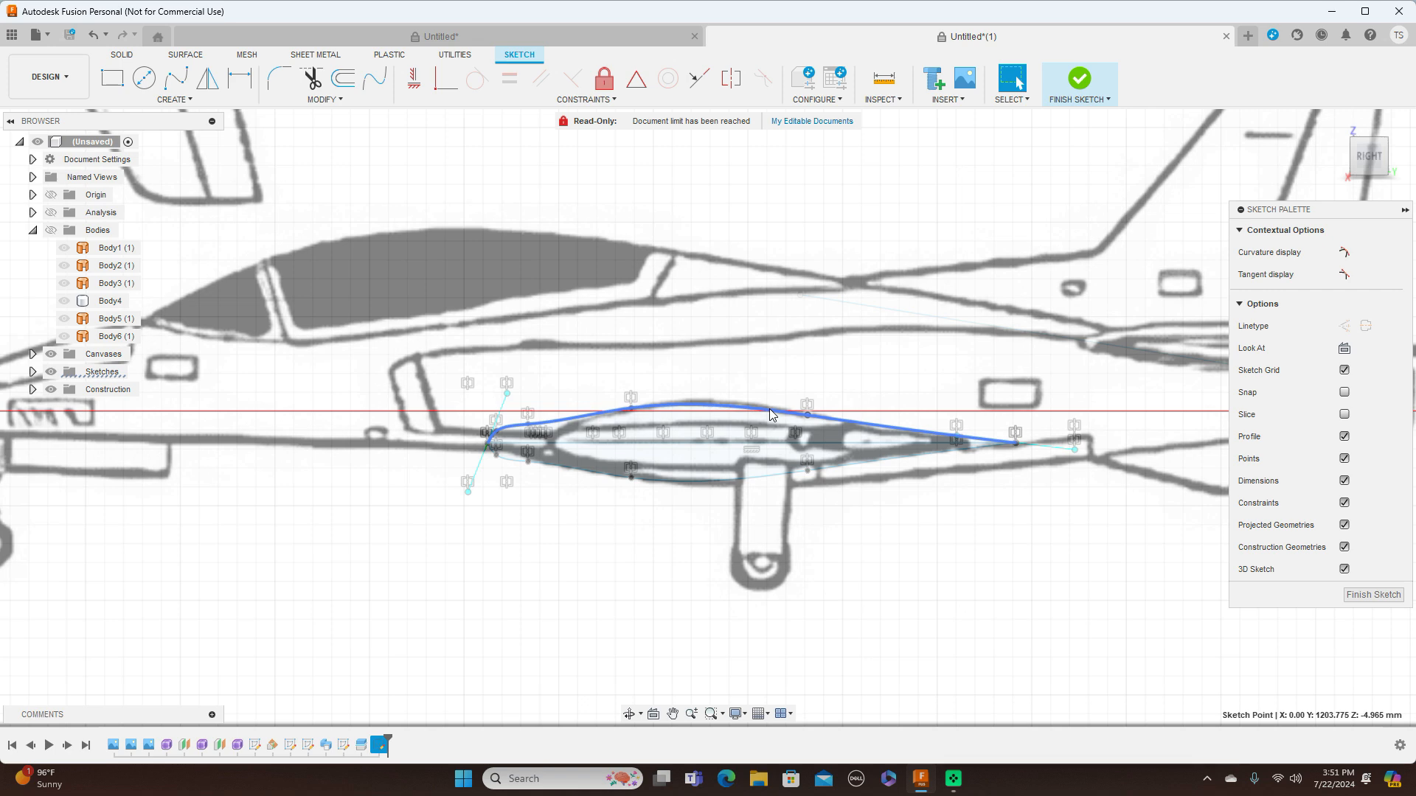
Move the lower curve's fit point nearest the leading edge slightly inward and rearward to smooth the airfoil's nose
{"action": "scroll", "coordinate": [542, 498], "scroll_direction": "up", "scroll_amount": 3}
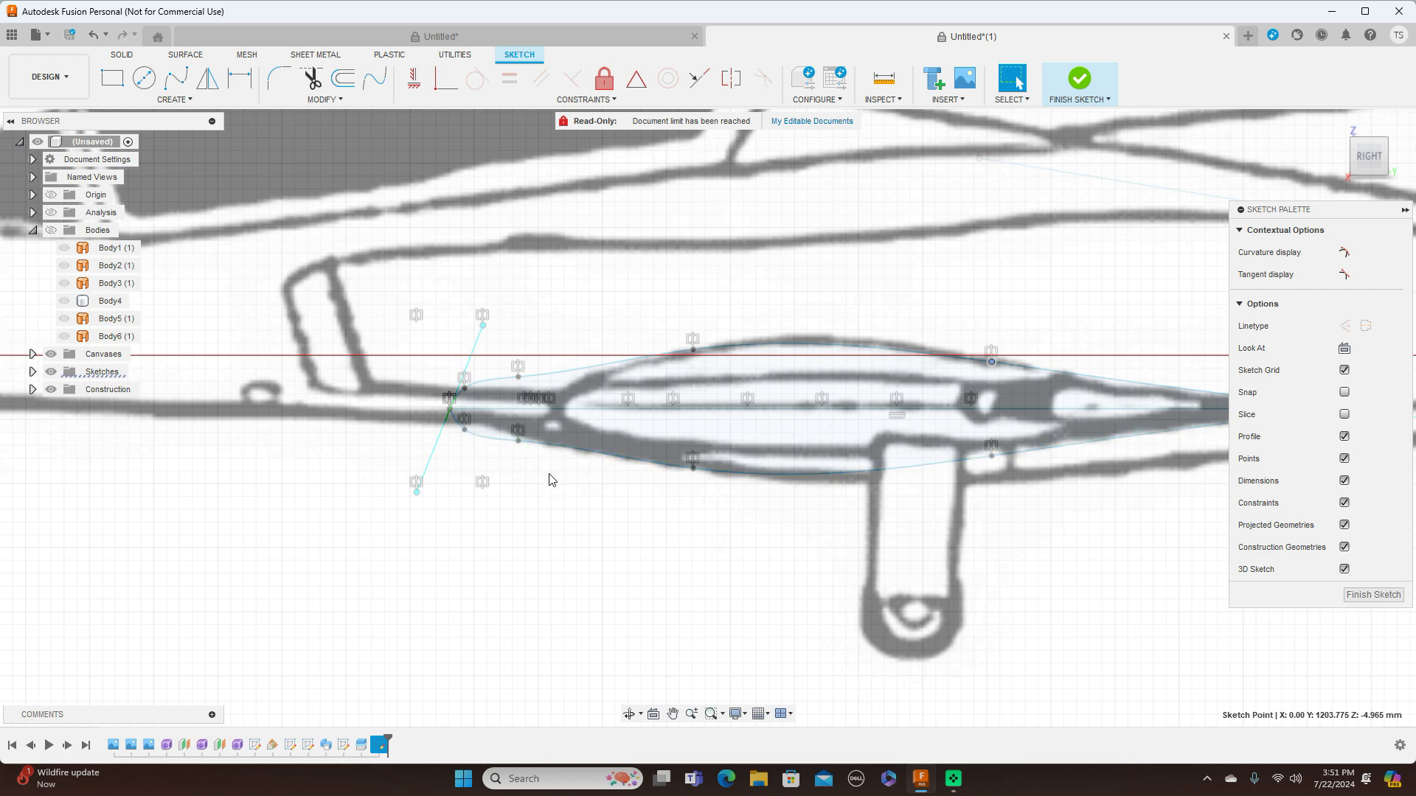
{"action": "left_click", "coordinate": [466, 438]}
{"action": "left_click_drag", "start_coordinate": [468, 429], "coordinate": [472, 429]}
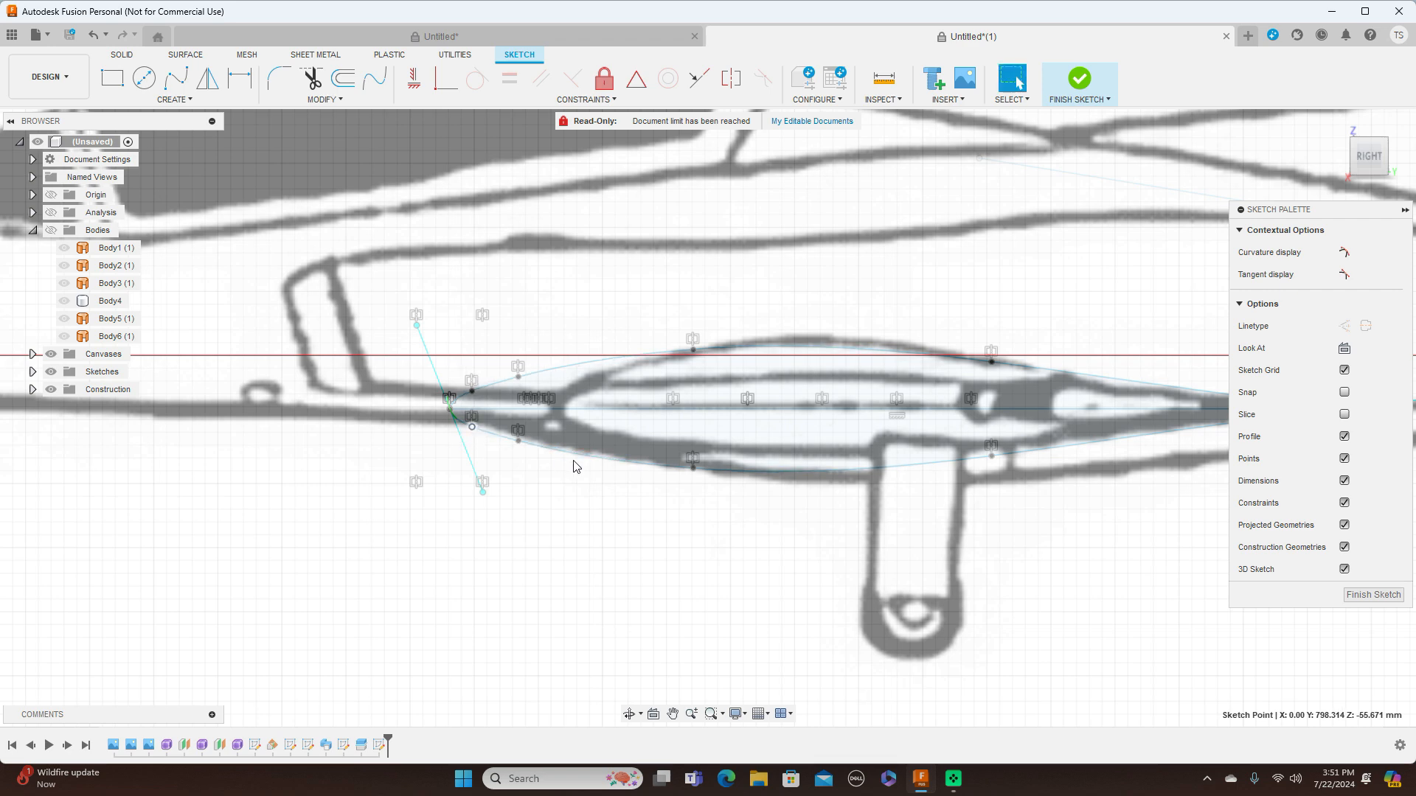
Finish the airfoil sketch and create a construction plane at 0 degrees through the wing root line
{"action": "scroll", "coordinate": [756, 581], "scroll_direction": "down", "scroll_amount": 3}
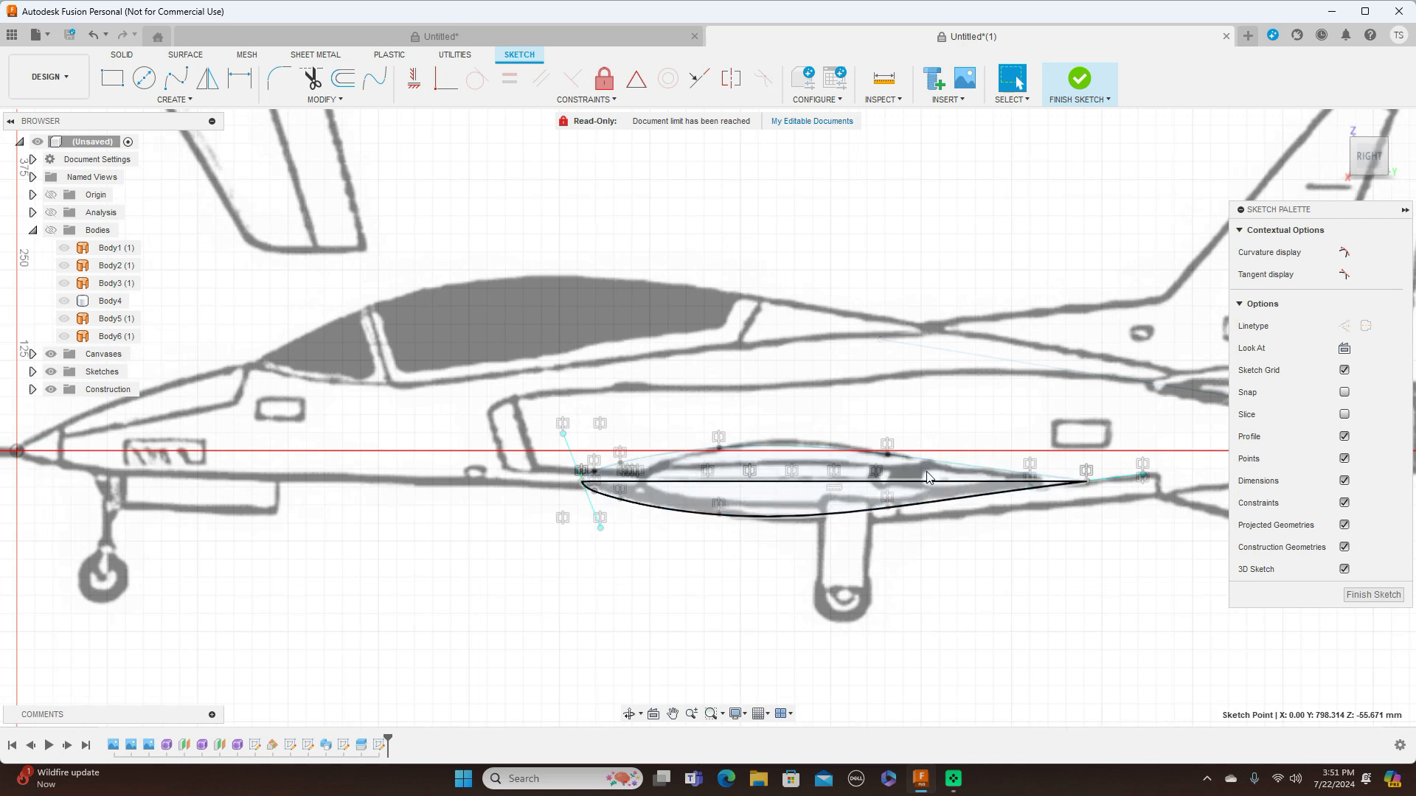
{"action": "left_click", "coordinate": [1373, 594]}
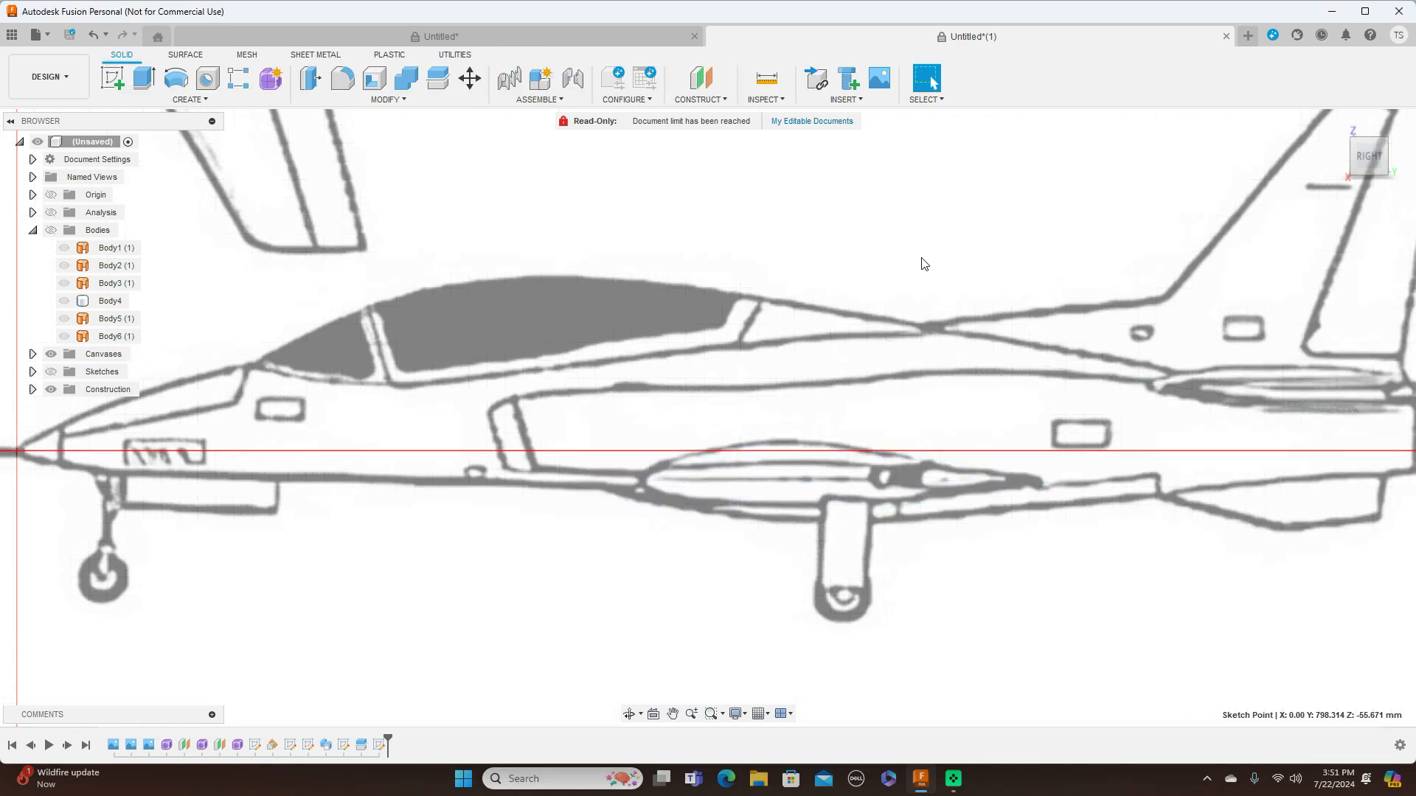
{"action": "left_click", "coordinate": [722, 103]}
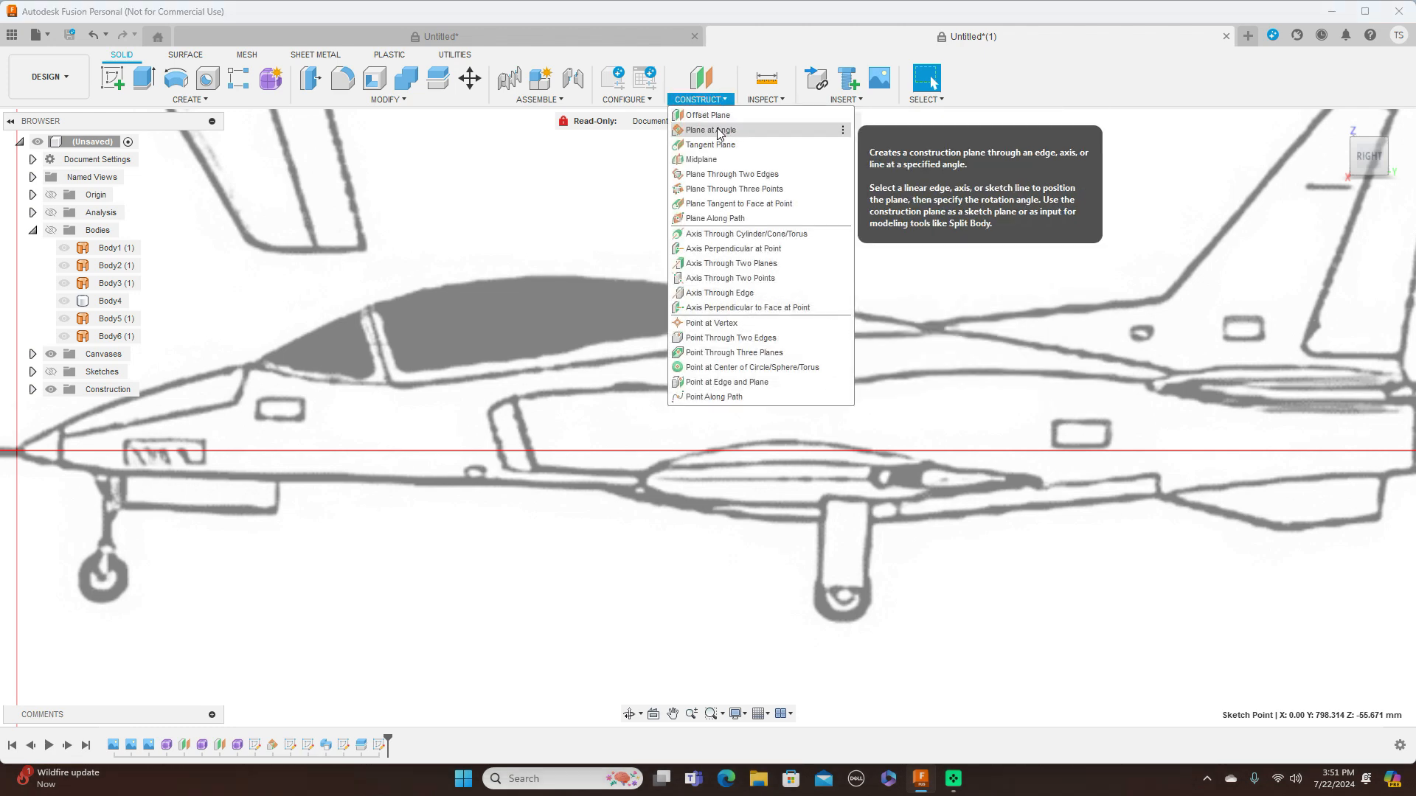
{"action": "left_click", "coordinate": [731, 131]}
{"action": "left_click", "coordinate": [51, 372]}
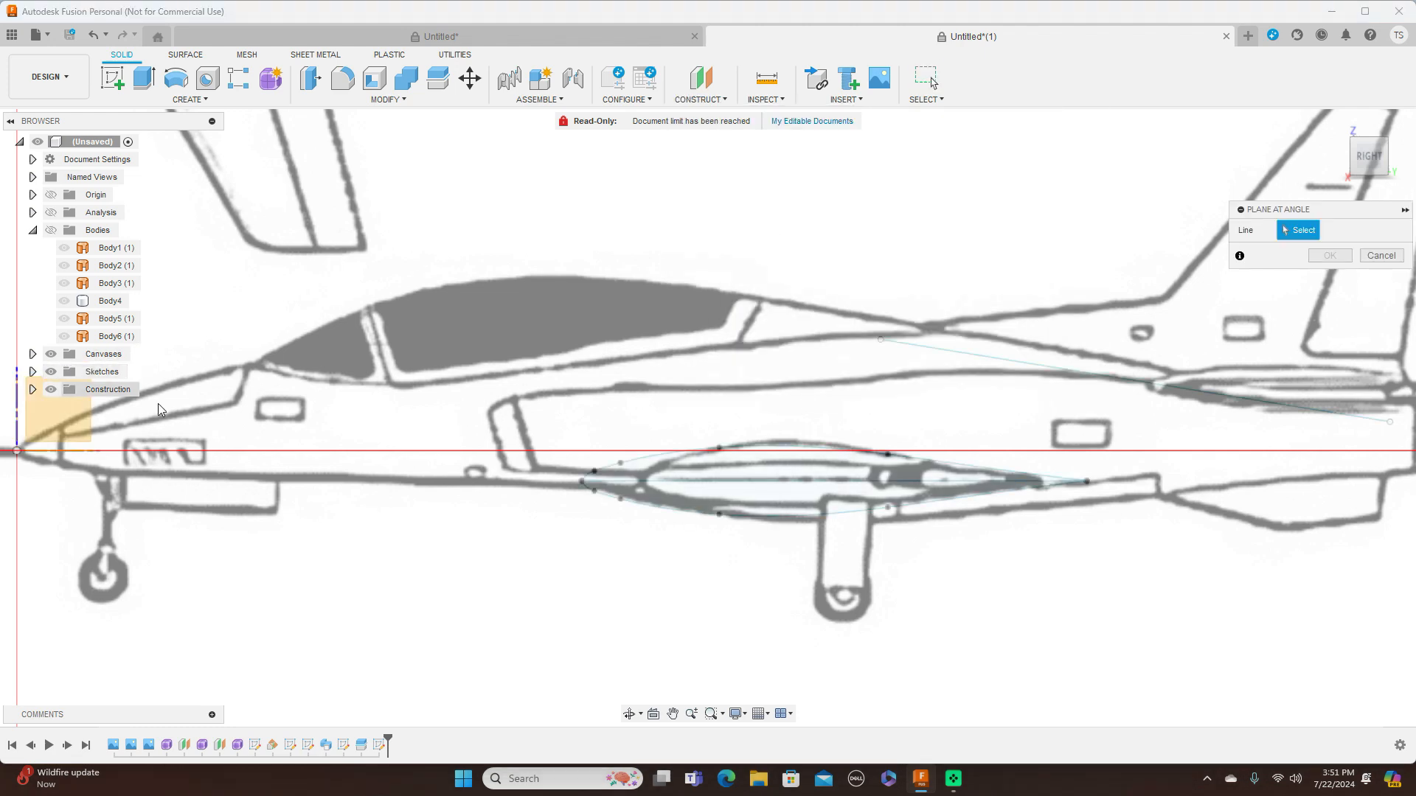
{"action": "left_click", "coordinate": [701, 484]}
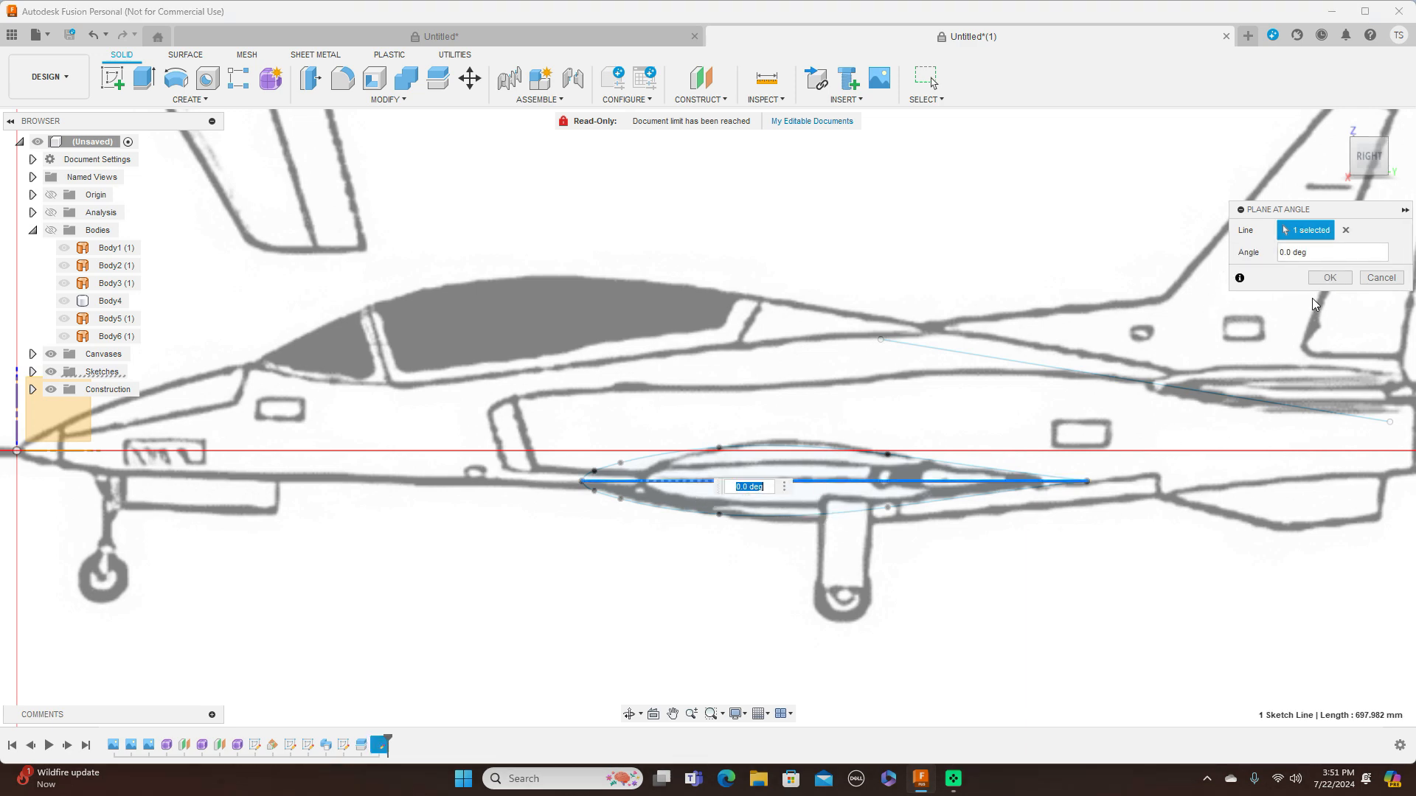
{"action": "left_click", "coordinate": [1328, 279]}
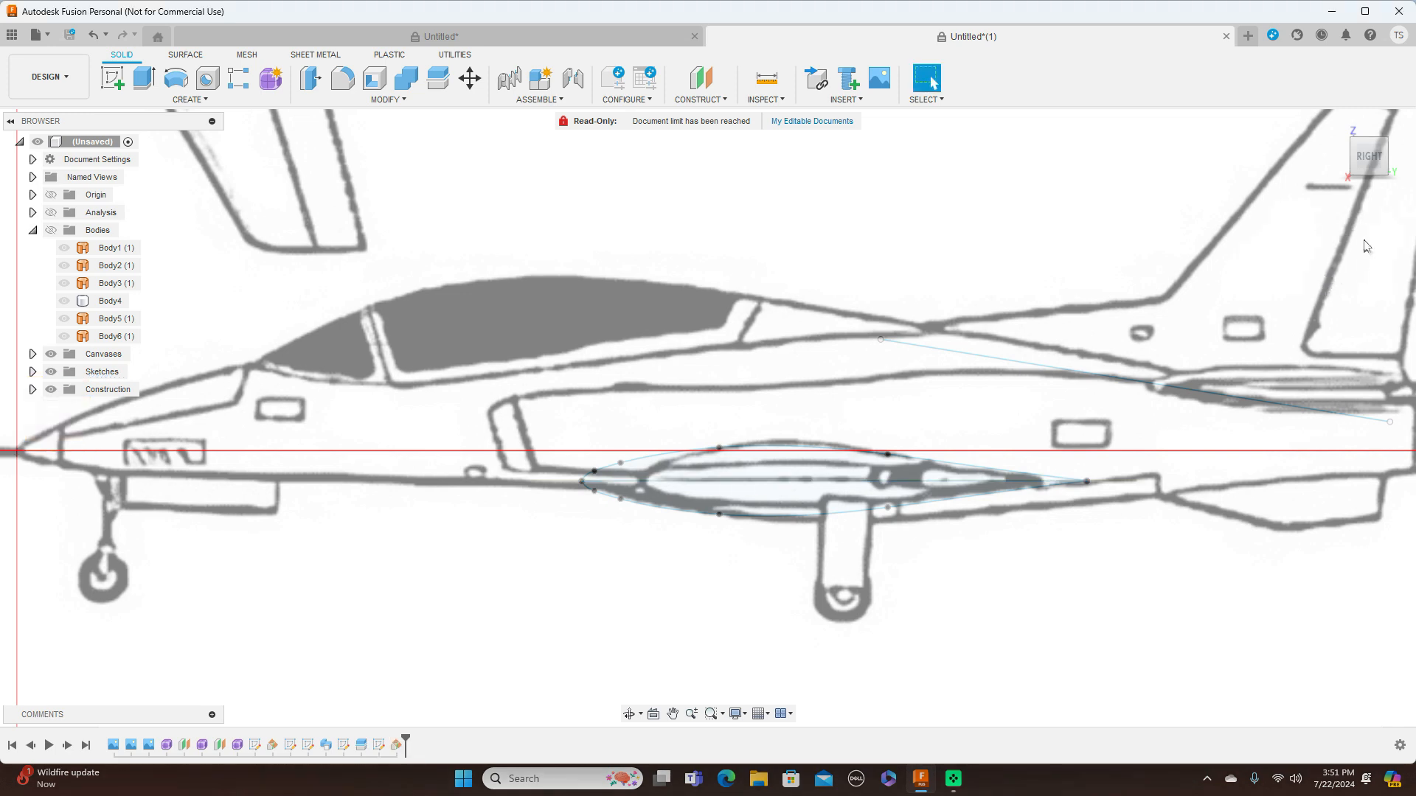
Start a new sketch on the wing root construction plane, viewed from above with the aircraft nose pointing left
{"action": "left_click", "coordinate": [1369, 131]}
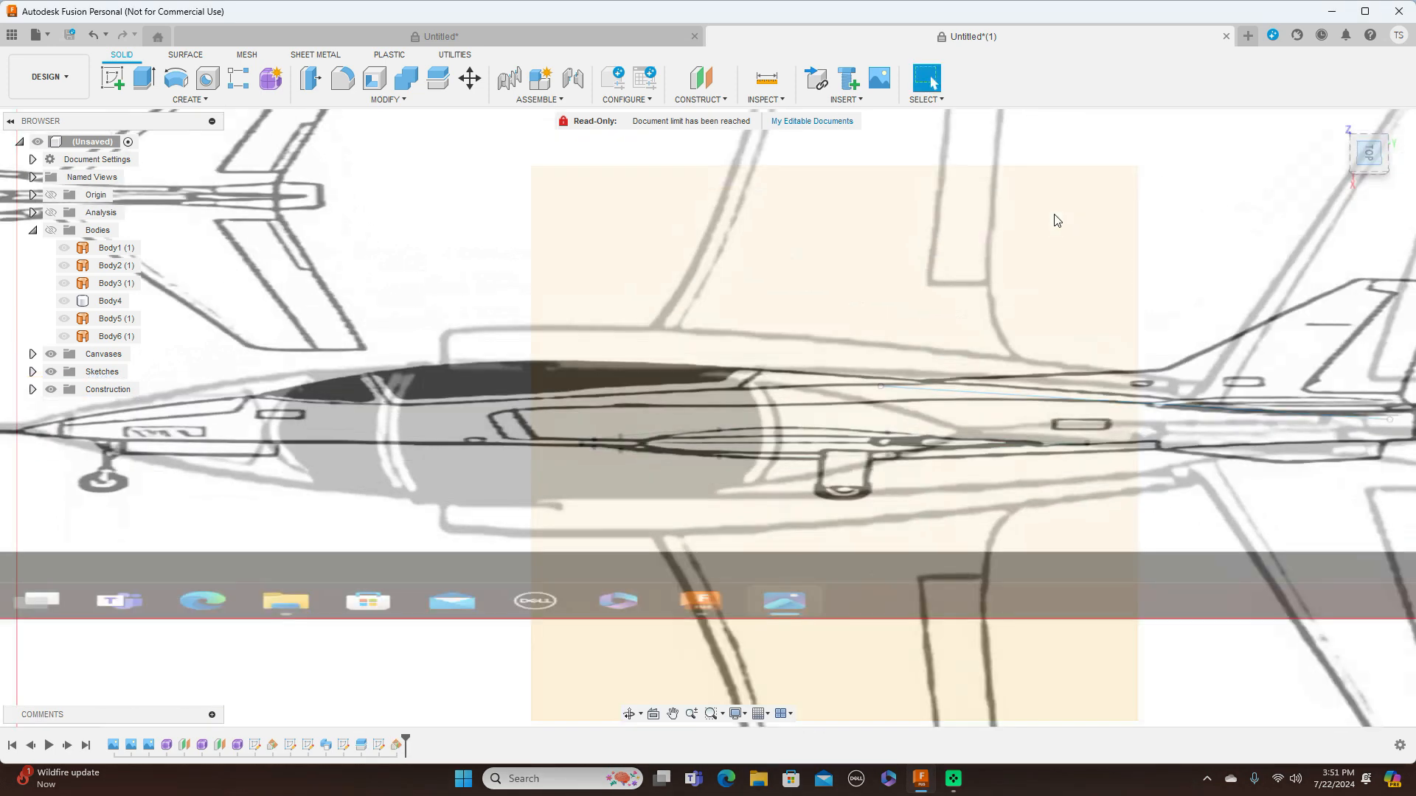
{"action": "scroll", "coordinate": [1059, 303], "scroll_direction": "down", "scroll_amount": 3}
{"action": "scroll", "coordinate": [1059, 308], "scroll_direction": "down", "scroll_amount": 3}
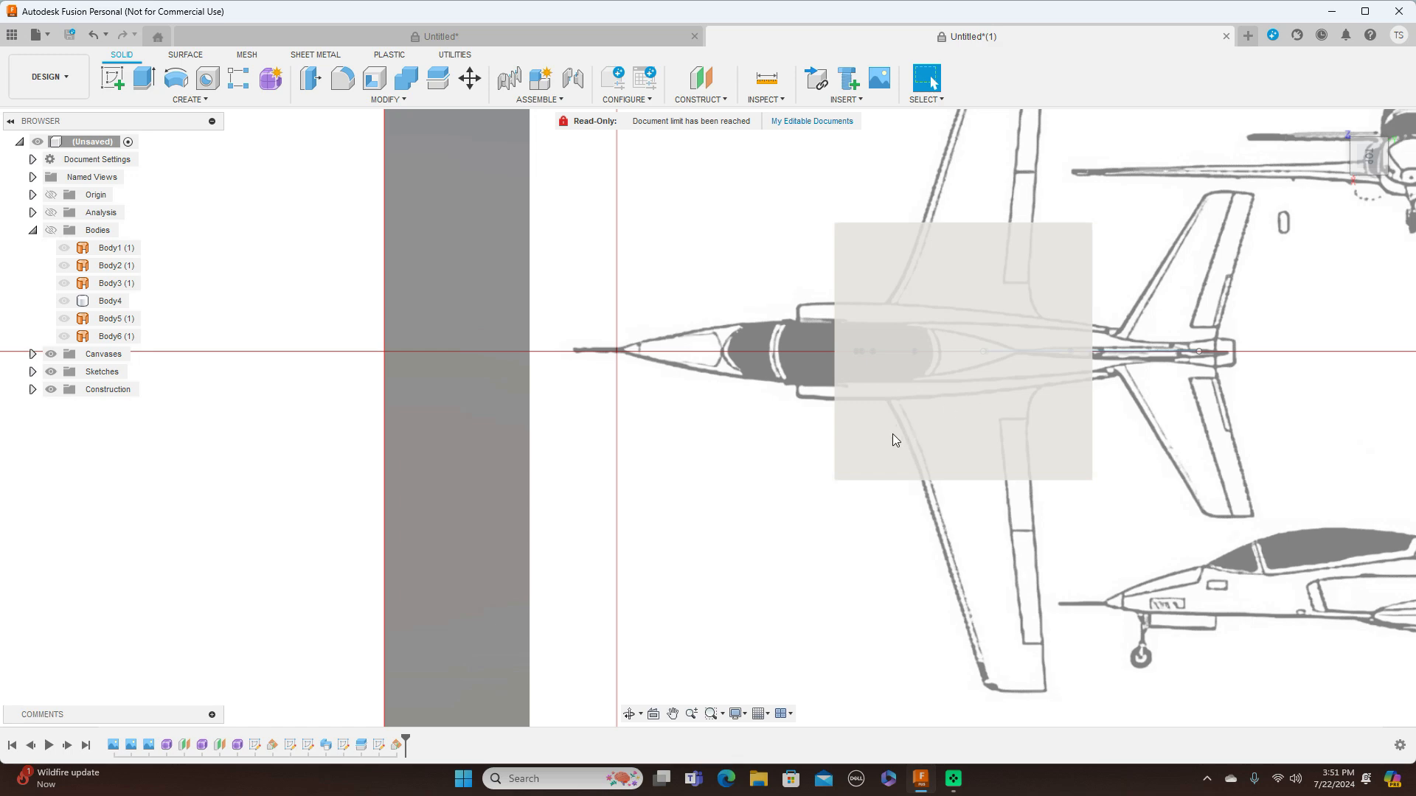
{"action": "left_click", "coordinate": [860, 421]}
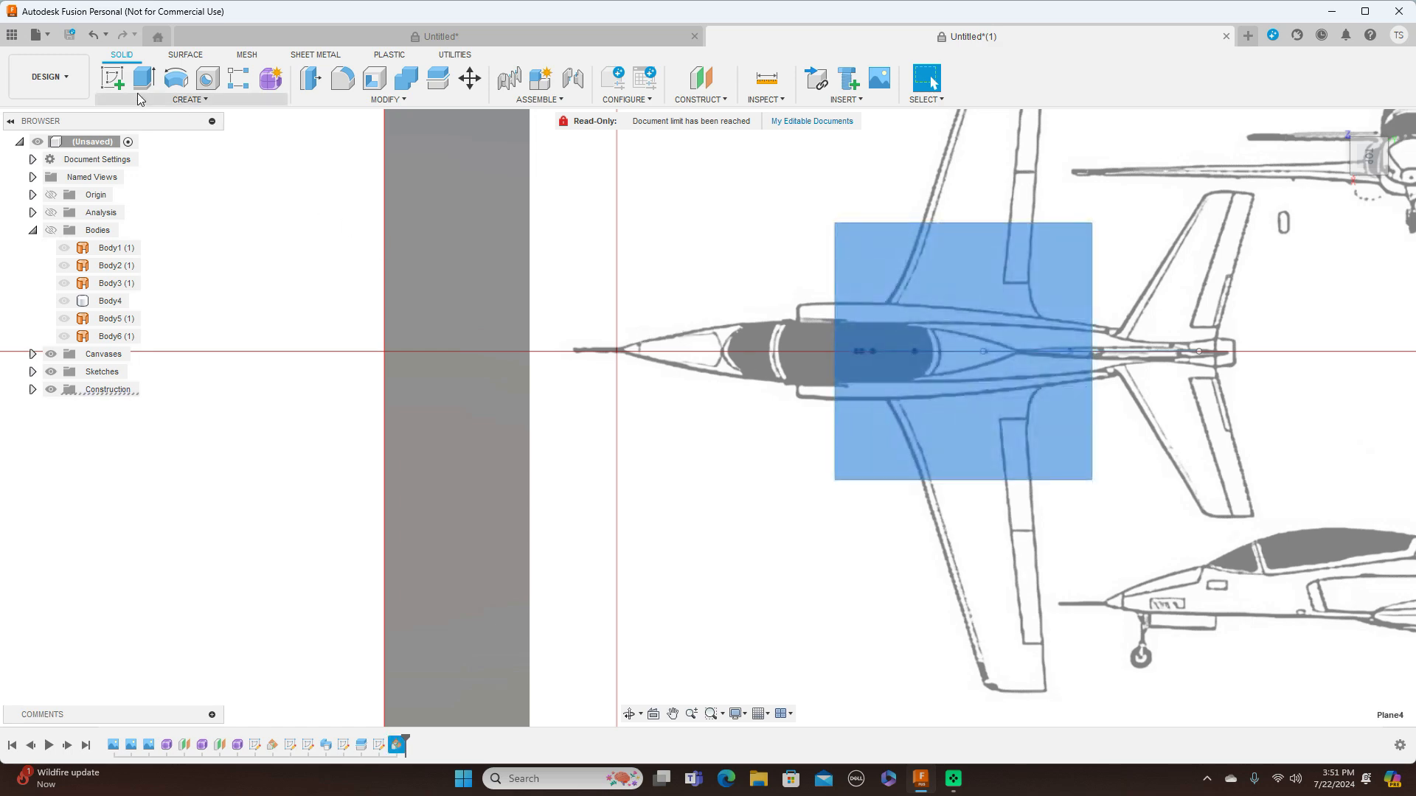
{"action": "left_click", "coordinate": [114, 77]}
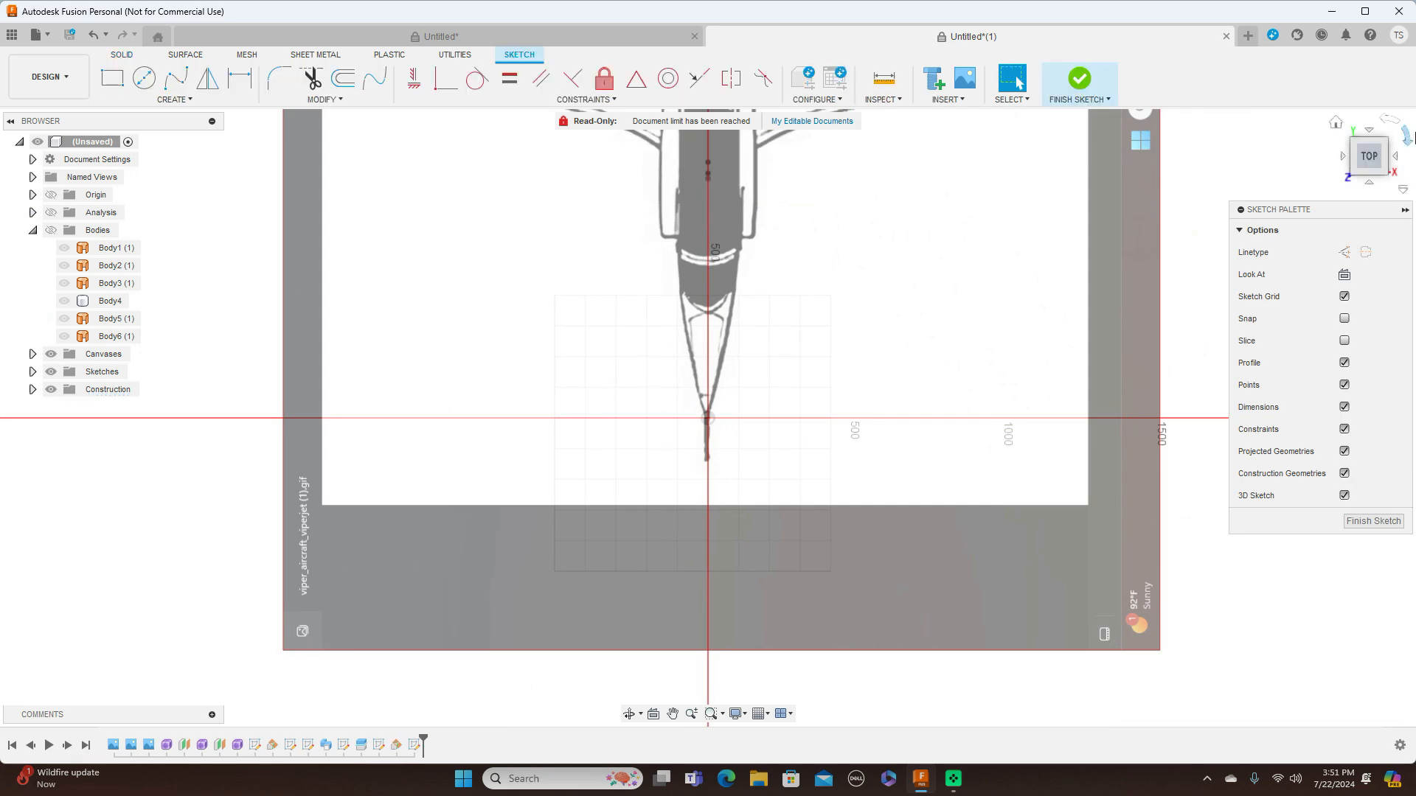
{"action": "left_click", "coordinate": [1406, 135]}
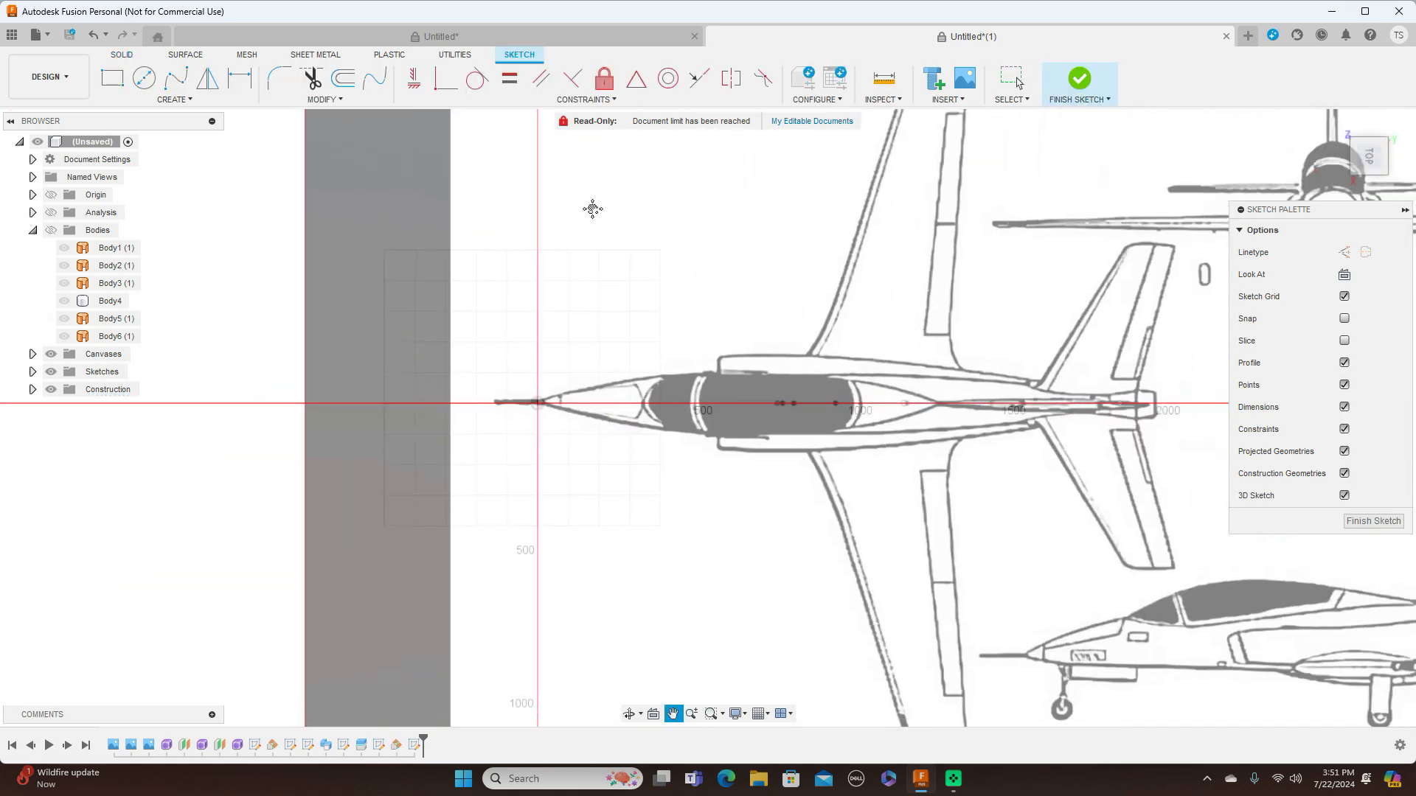
Draw a four-point fit point spline from the airfoil's front point along the blueprint wing's leading edge to the tip
{"action": "scroll", "coordinate": [958, 598], "scroll_direction": "up", "scroll_amount": 5}
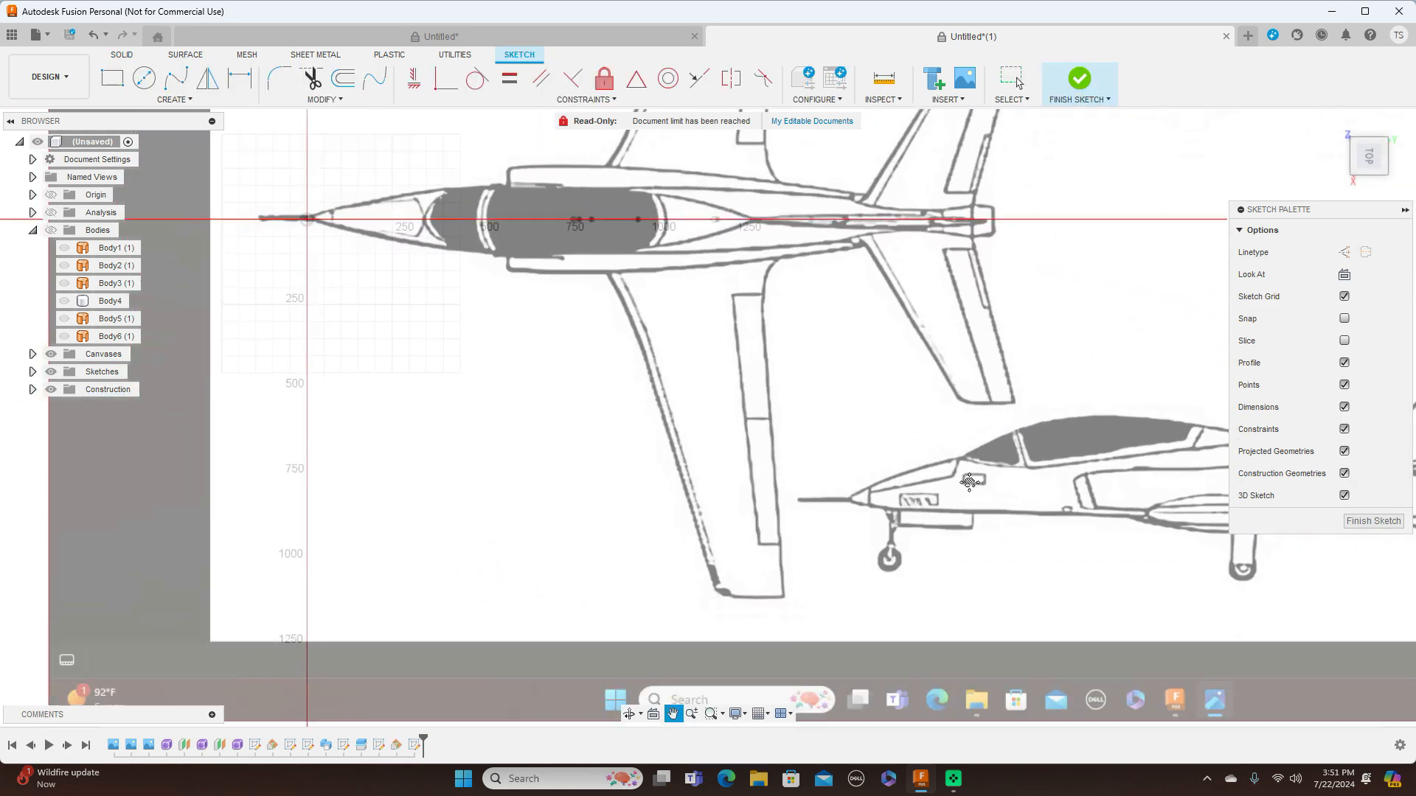
{"action": "middle_click_drag", "start_coordinate": [834, 448], "coordinate": [986, 524]}
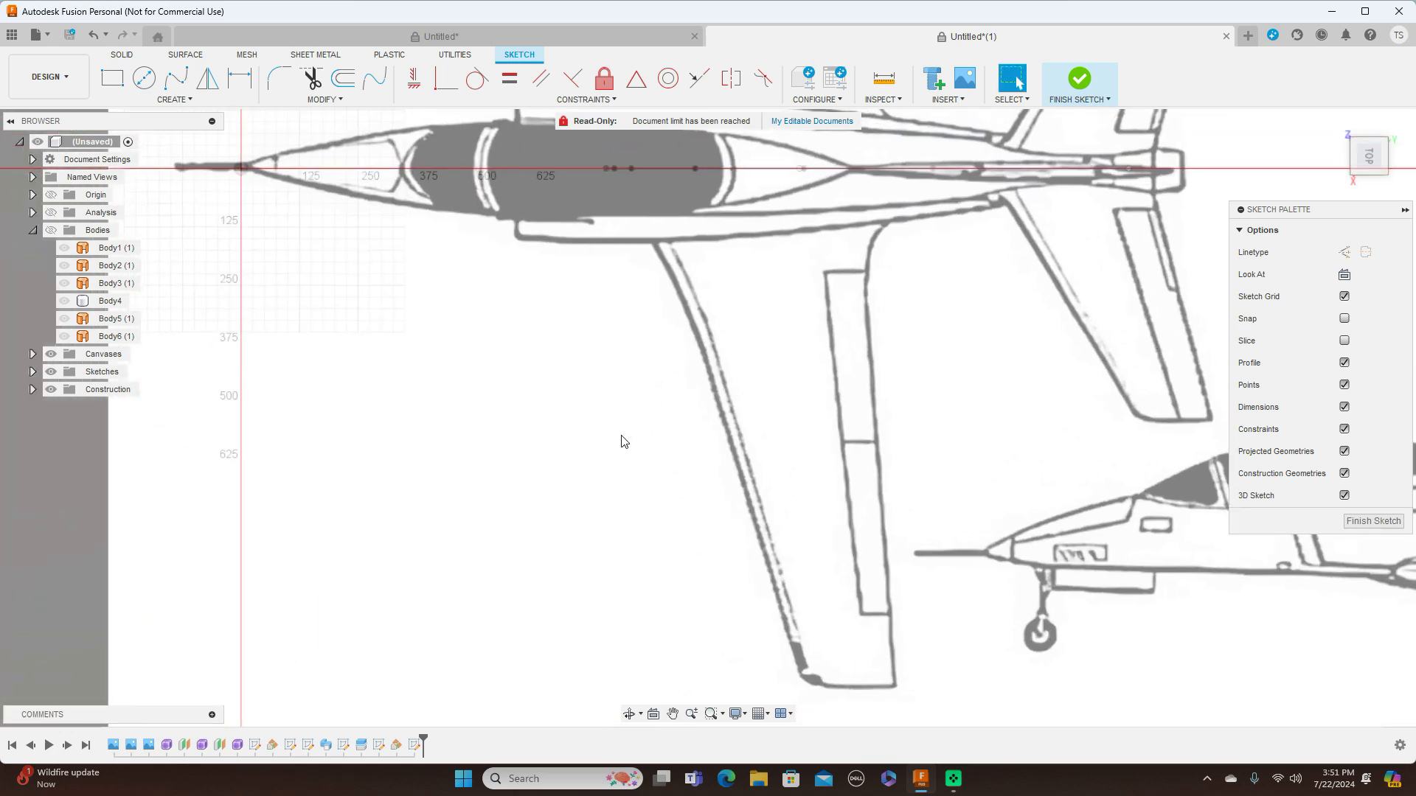
{"action": "left_click", "coordinate": [188, 83]}
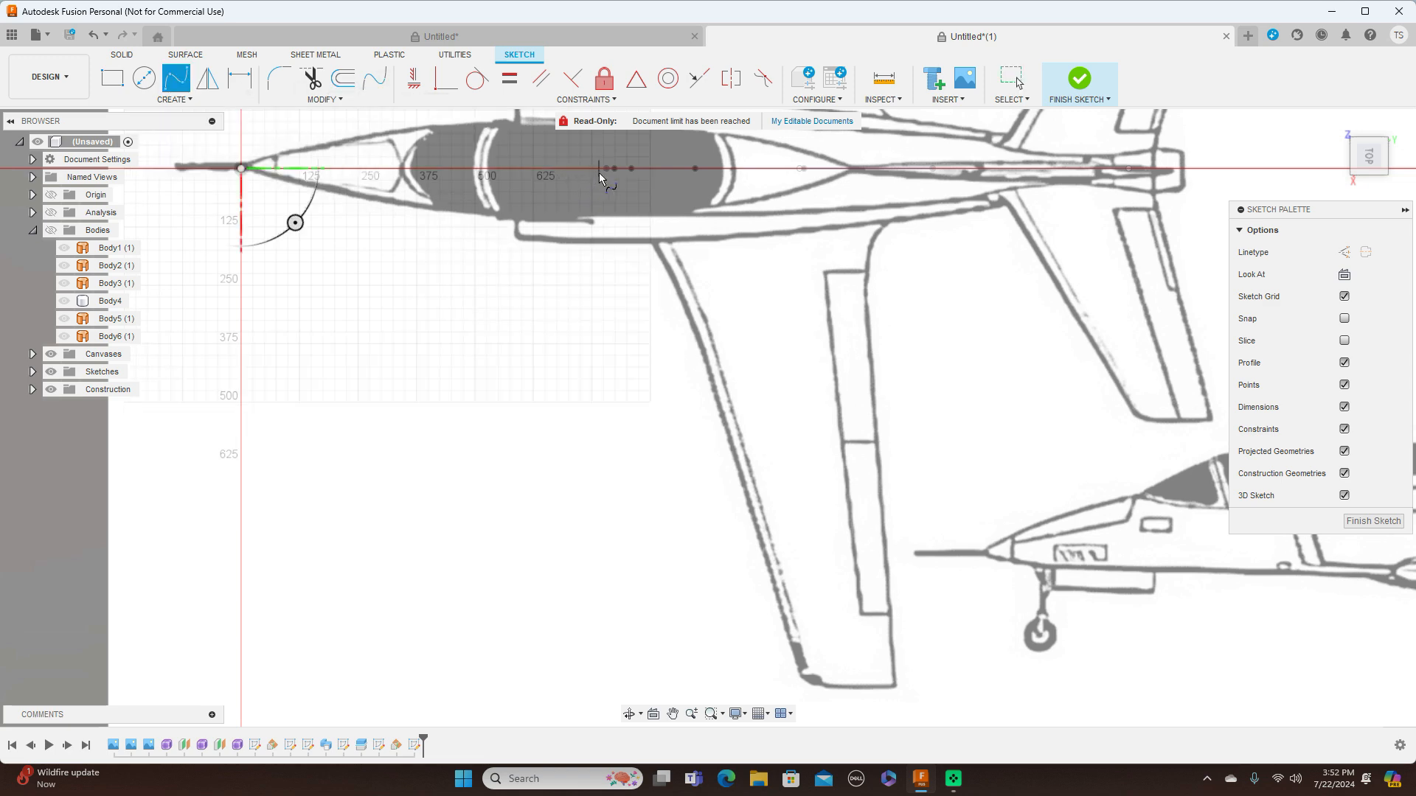
{"action": "left_click", "coordinate": [605, 169]}
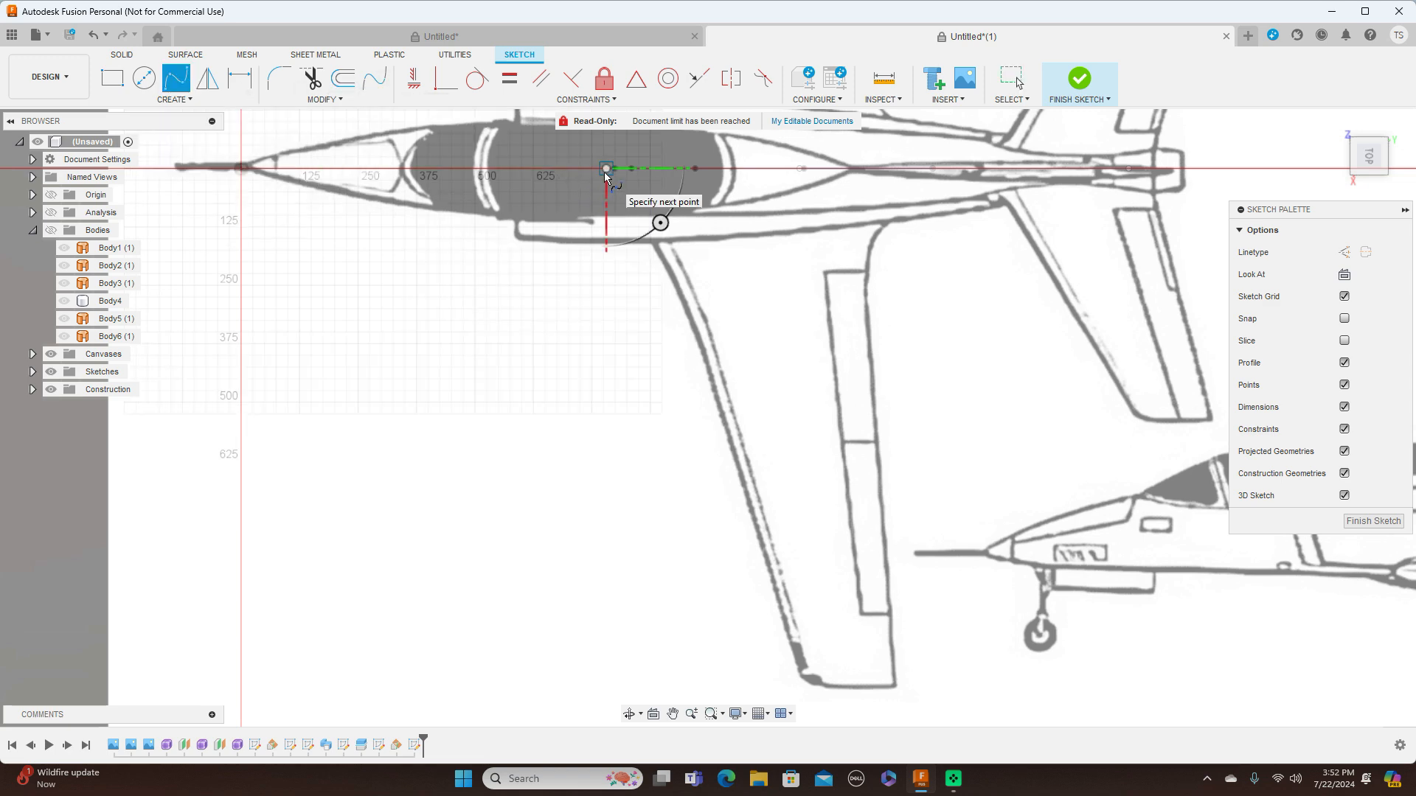
{"action": "left_click", "coordinate": [669, 267]}
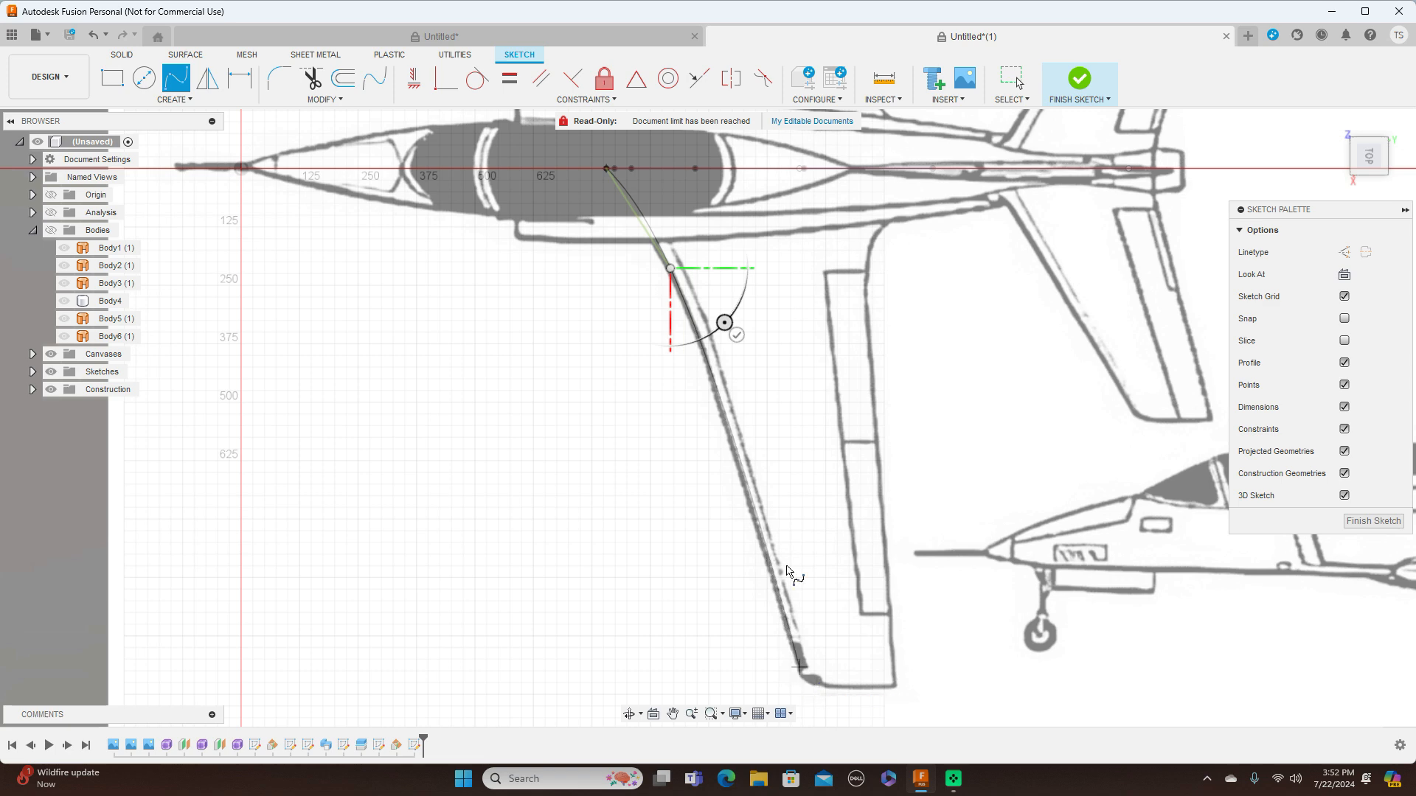
{"action": "left_click", "coordinate": [722, 418]}
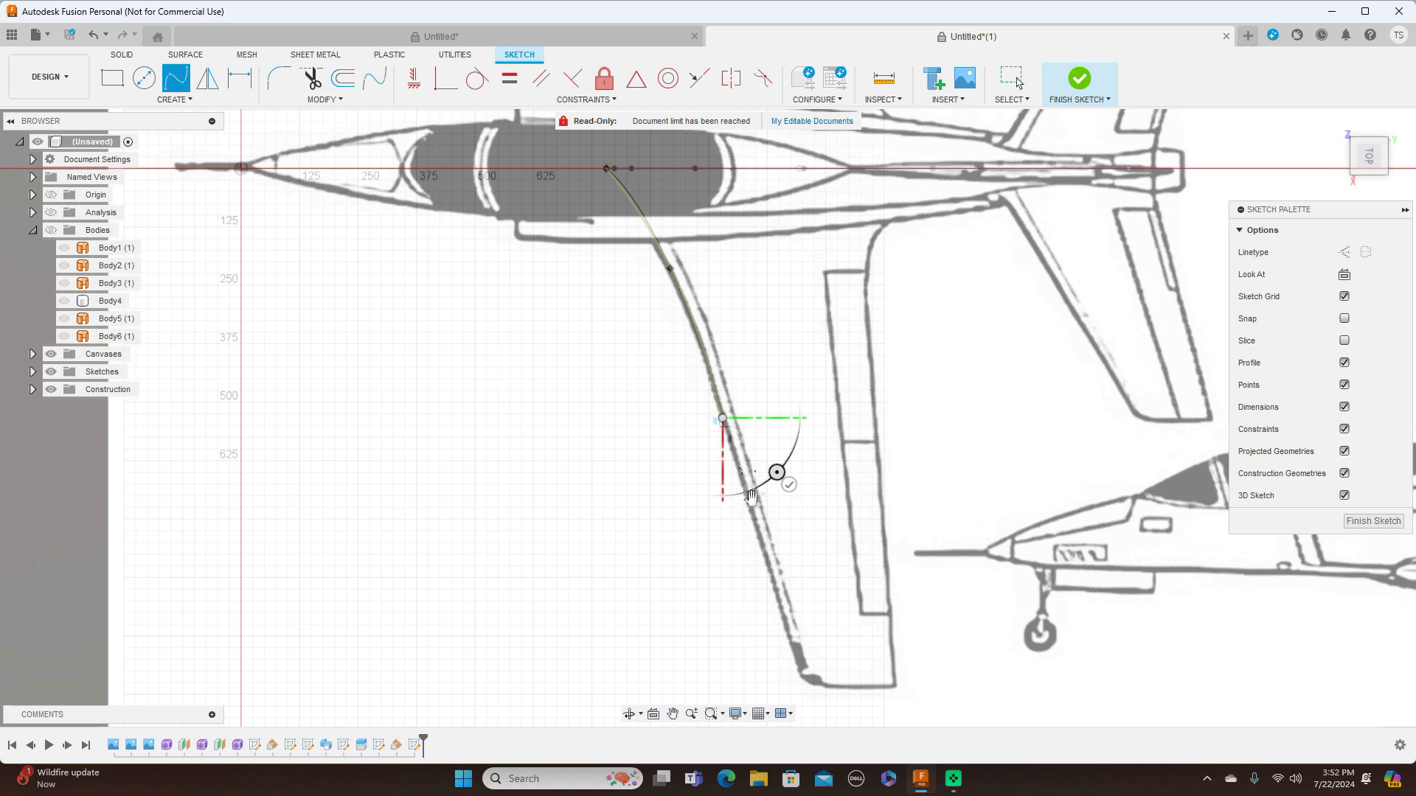
{"action": "left_click", "coordinate": [801, 675]}
{"action": "right_click", "coordinate": [802, 674]}
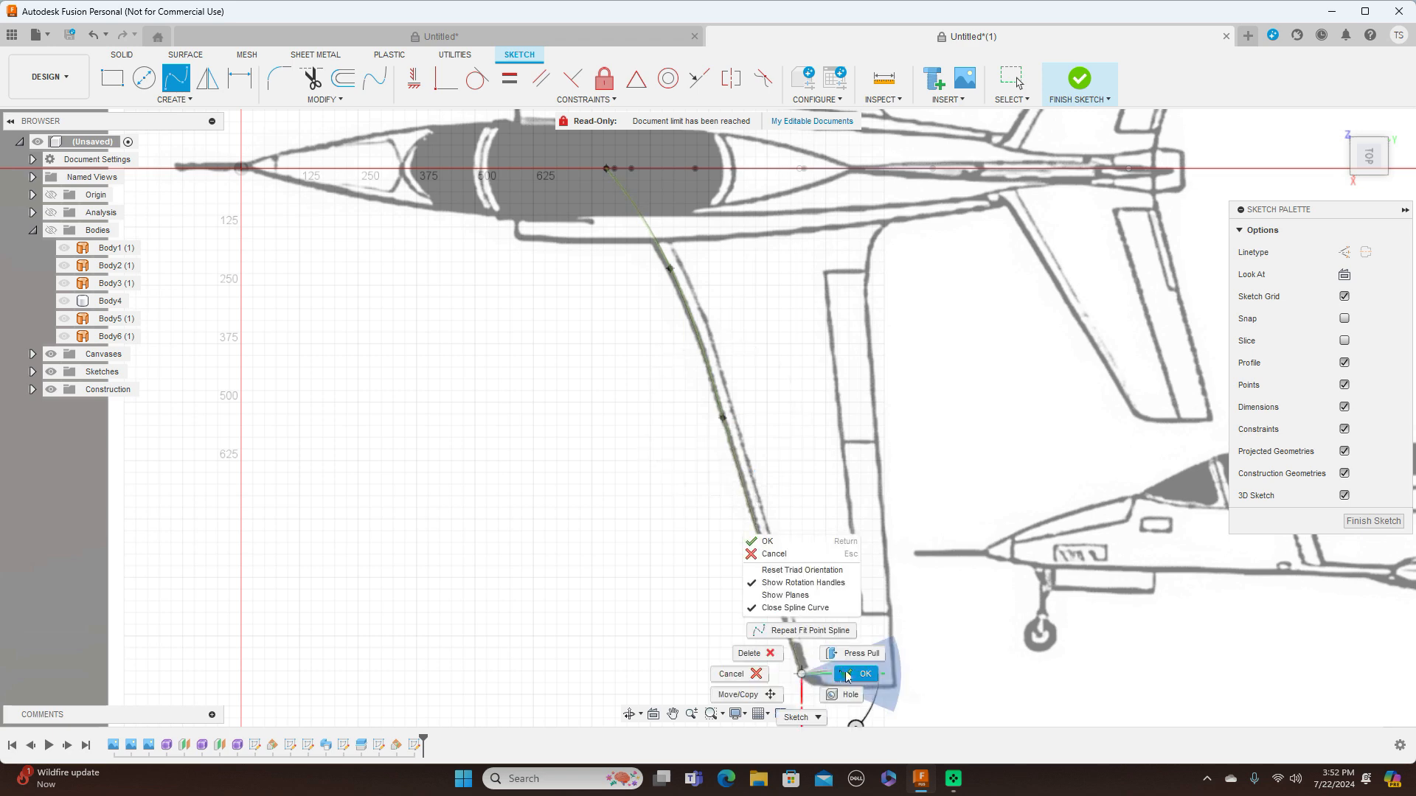
{"action": "left_click", "coordinate": [858, 674]}
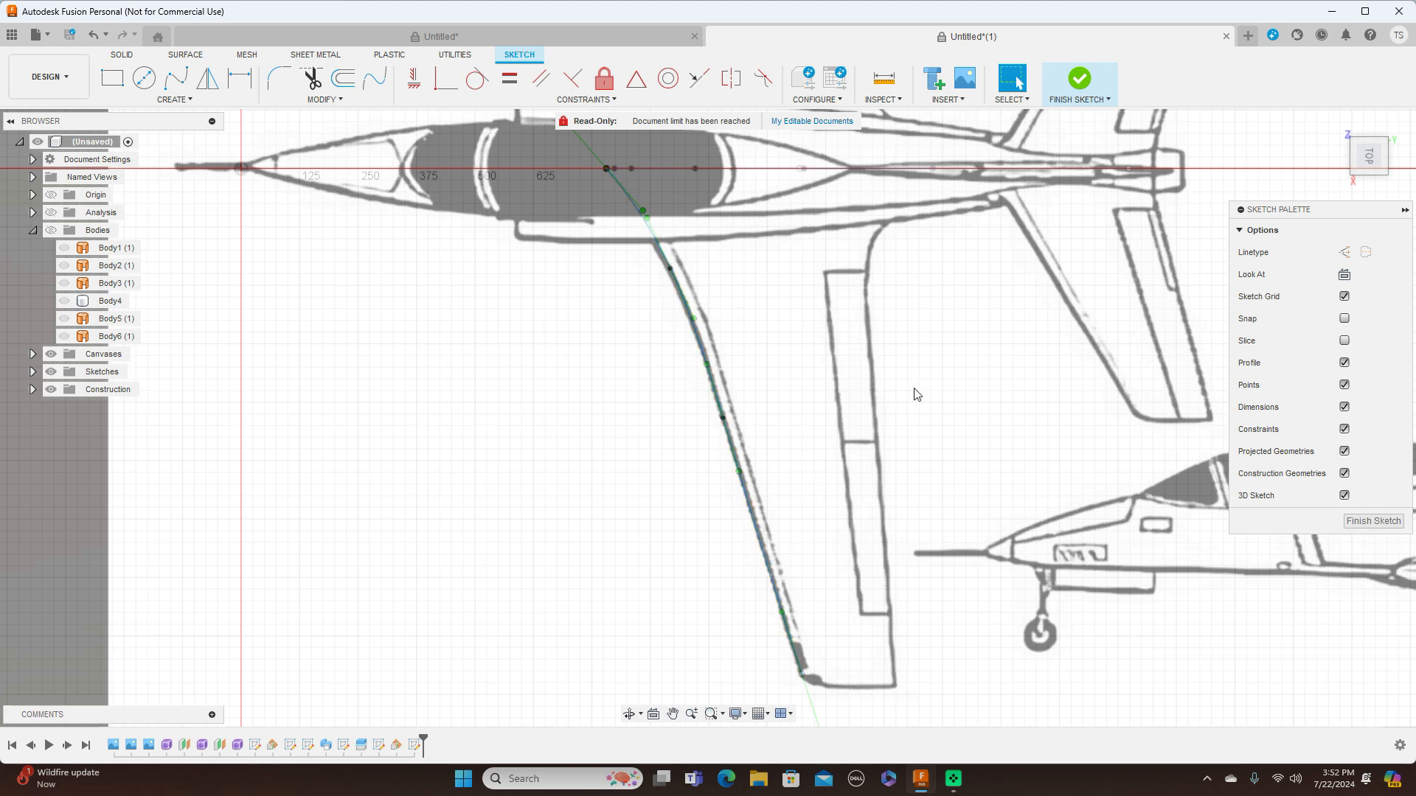
Draw a five-point fit point spline from the airfoil's rear point along the blueprint wing's trailing edge to the tip
{"action": "left_click", "coordinate": [178, 80]}
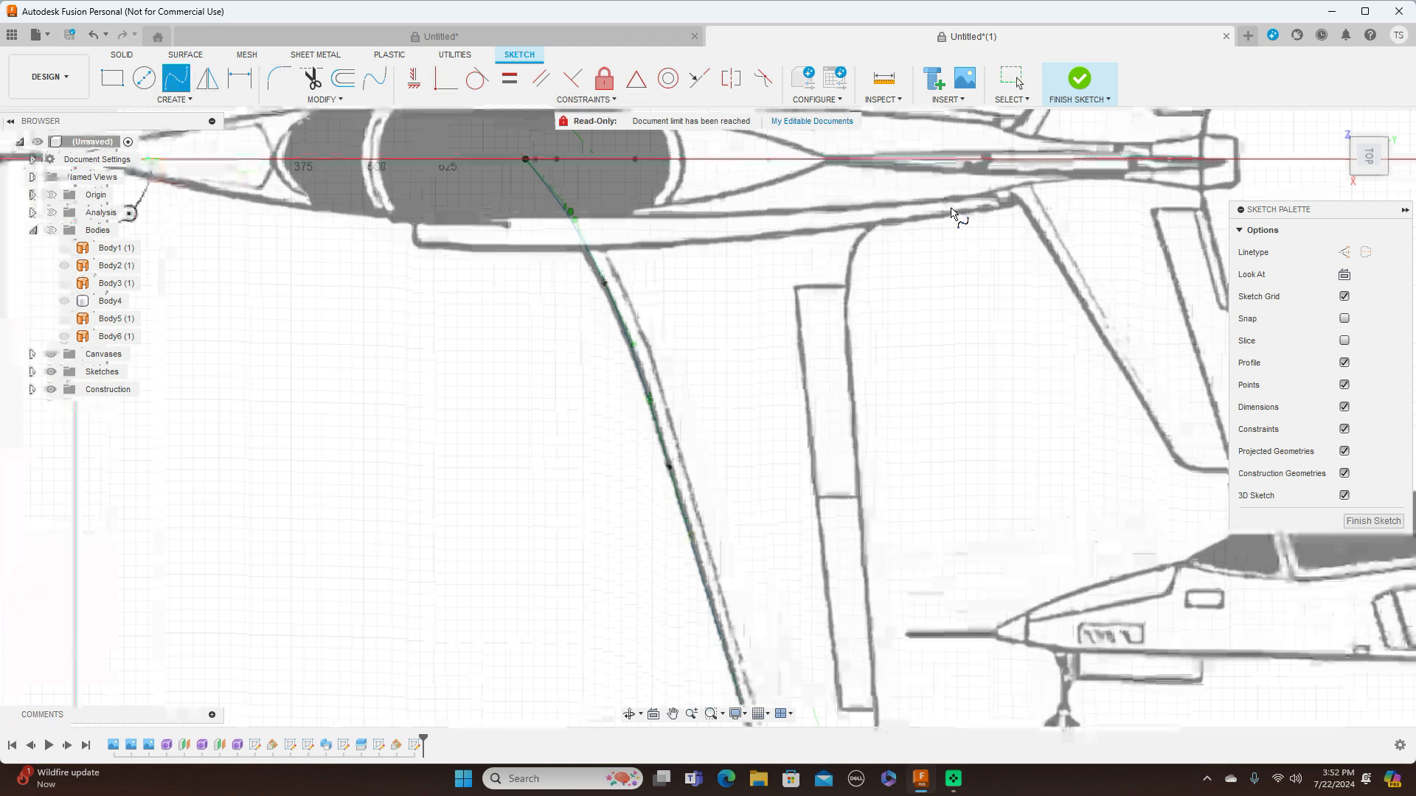
{"action": "scroll", "coordinate": [951, 212], "scroll_direction": "up", "scroll_amount": 2}
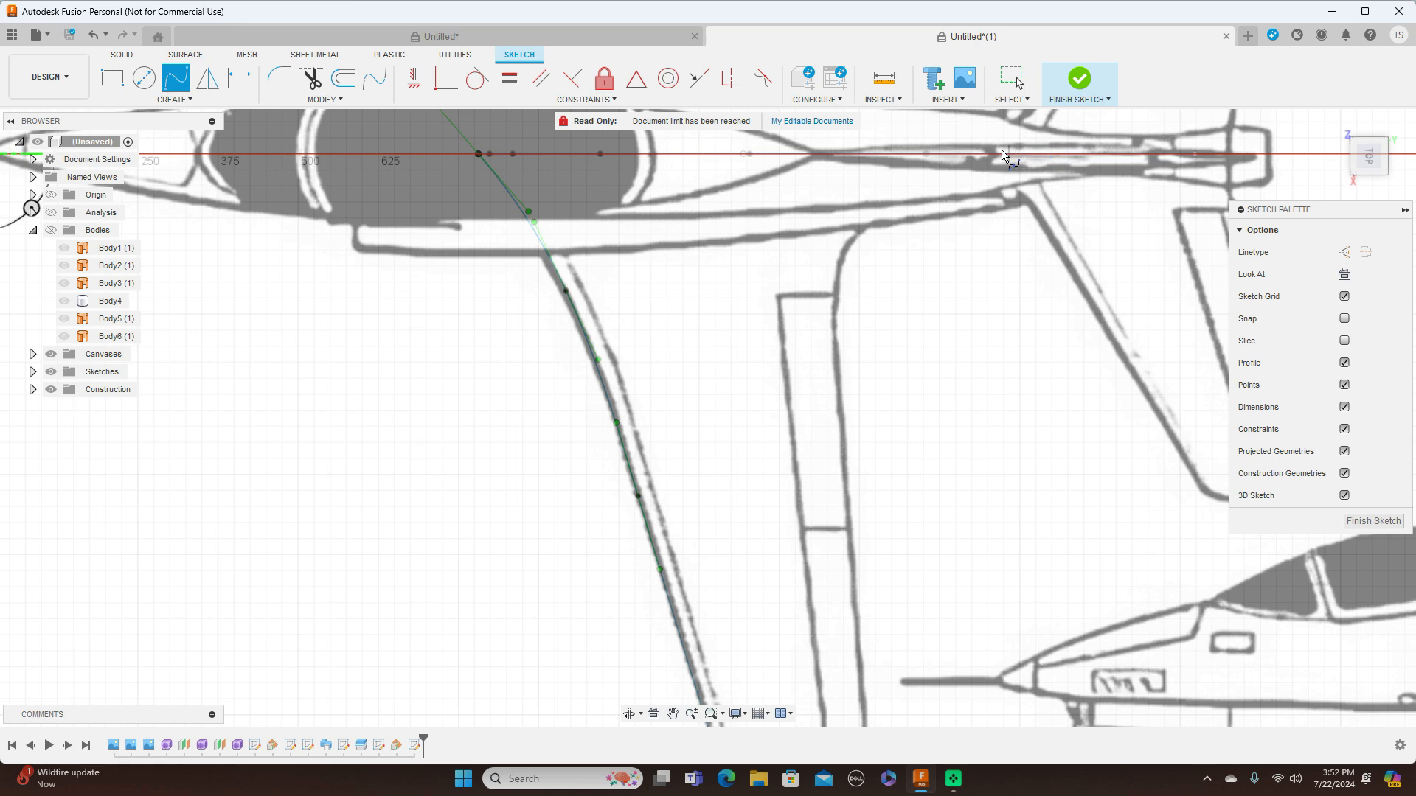
{"action": "left_click", "coordinate": [928, 155]}
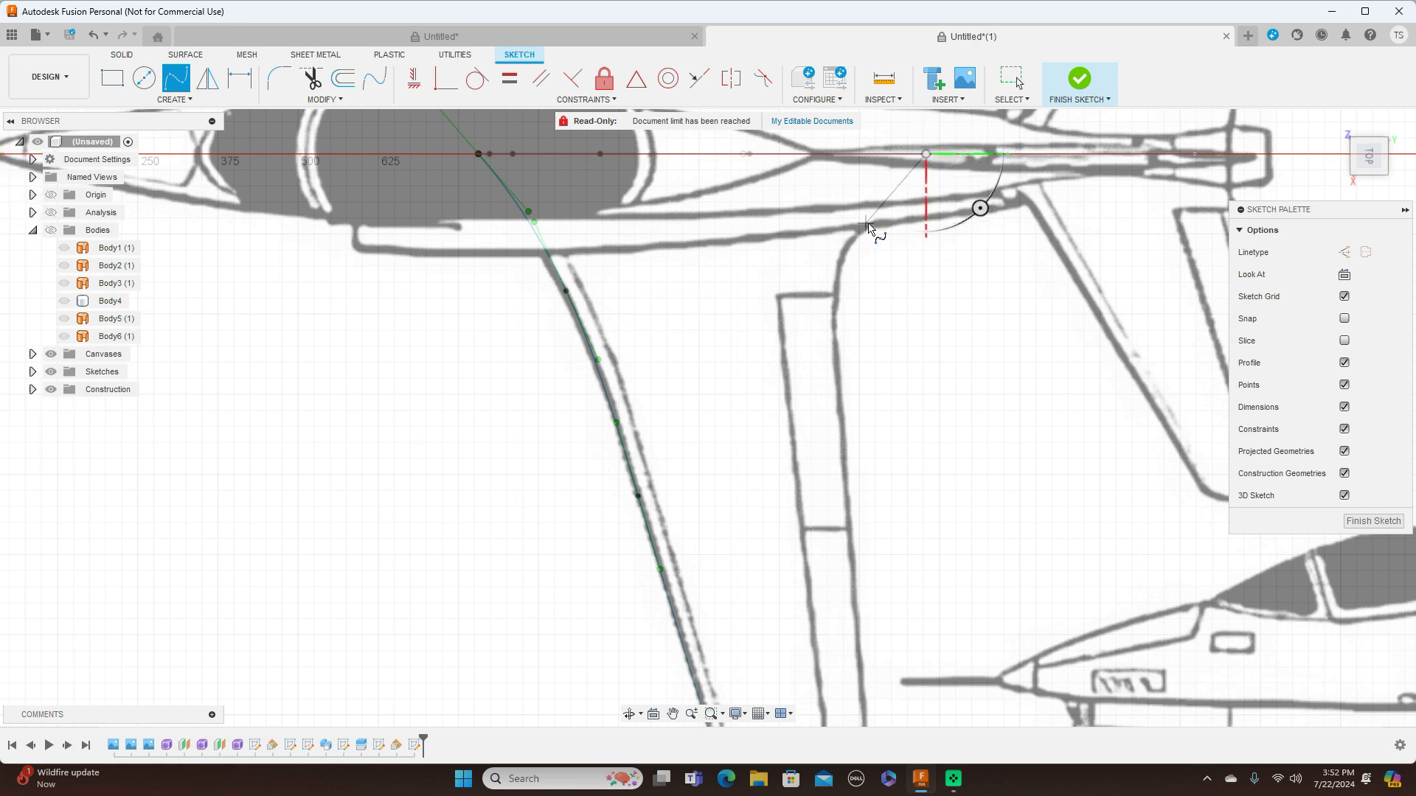
{"action": "scroll", "coordinate": [870, 224], "scroll_direction": "down", "scroll_amount": 3}
{"action": "scroll", "coordinate": [875, 225], "scroll_direction": "up", "scroll_amount": 1}
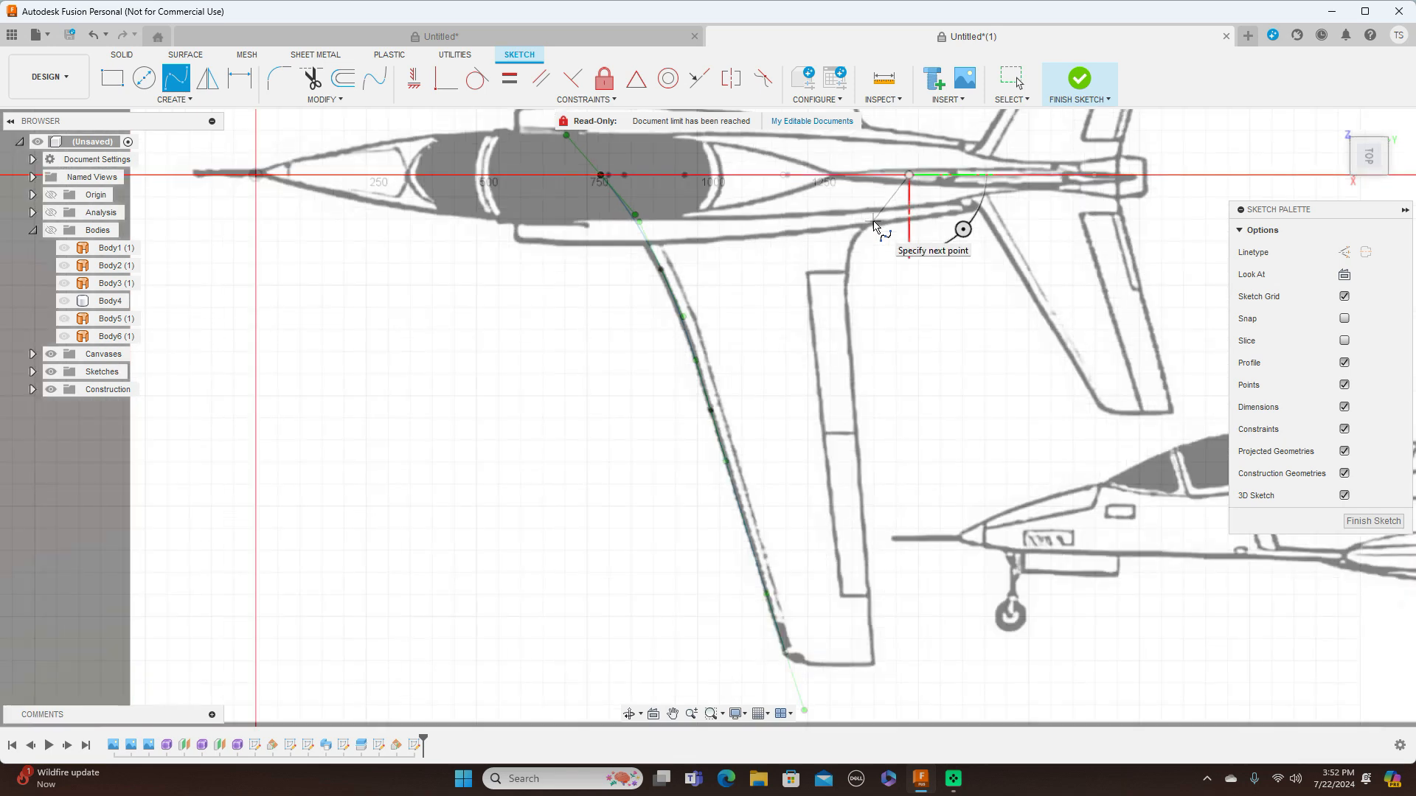
{"action": "left_click", "coordinate": [870, 221]}
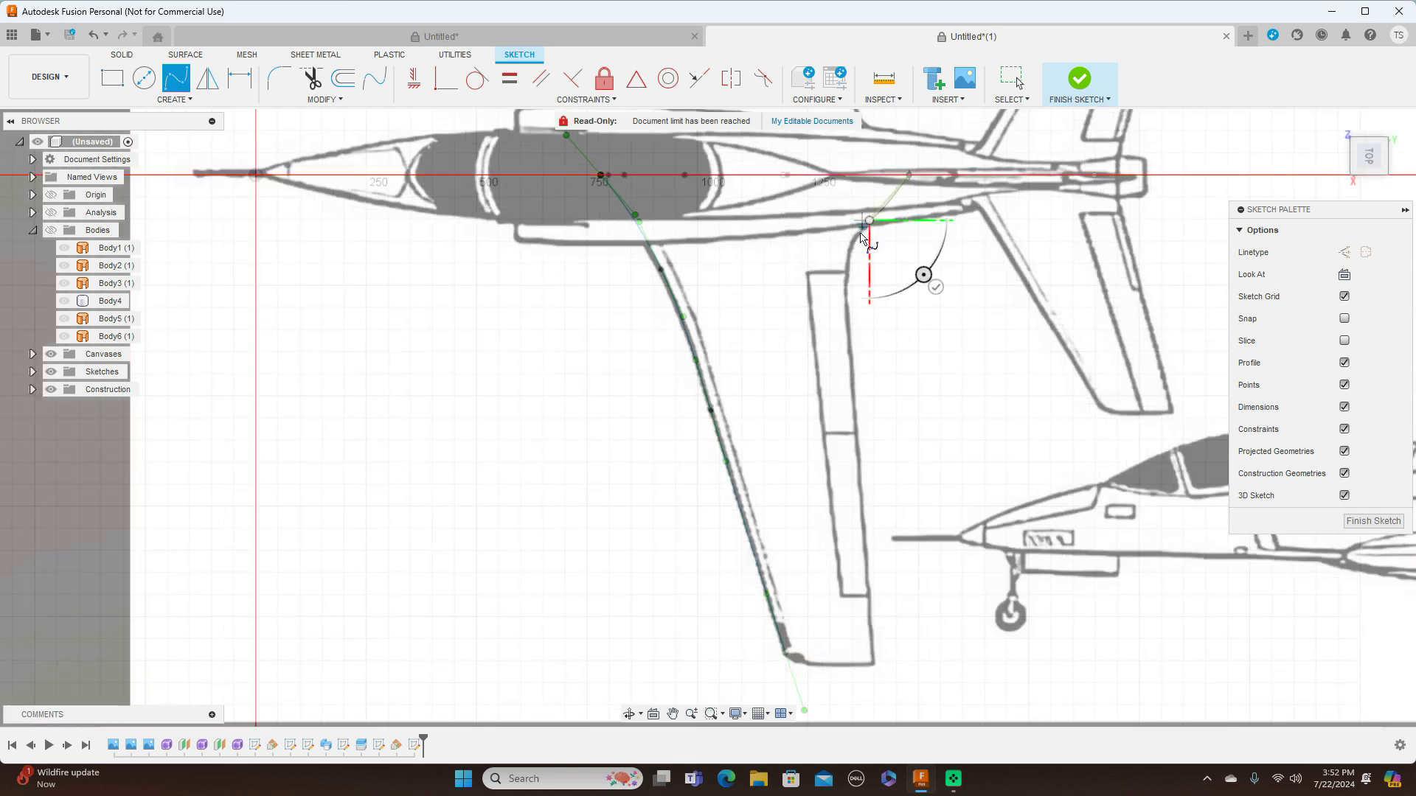
{"action": "left_click", "coordinate": [852, 244]}
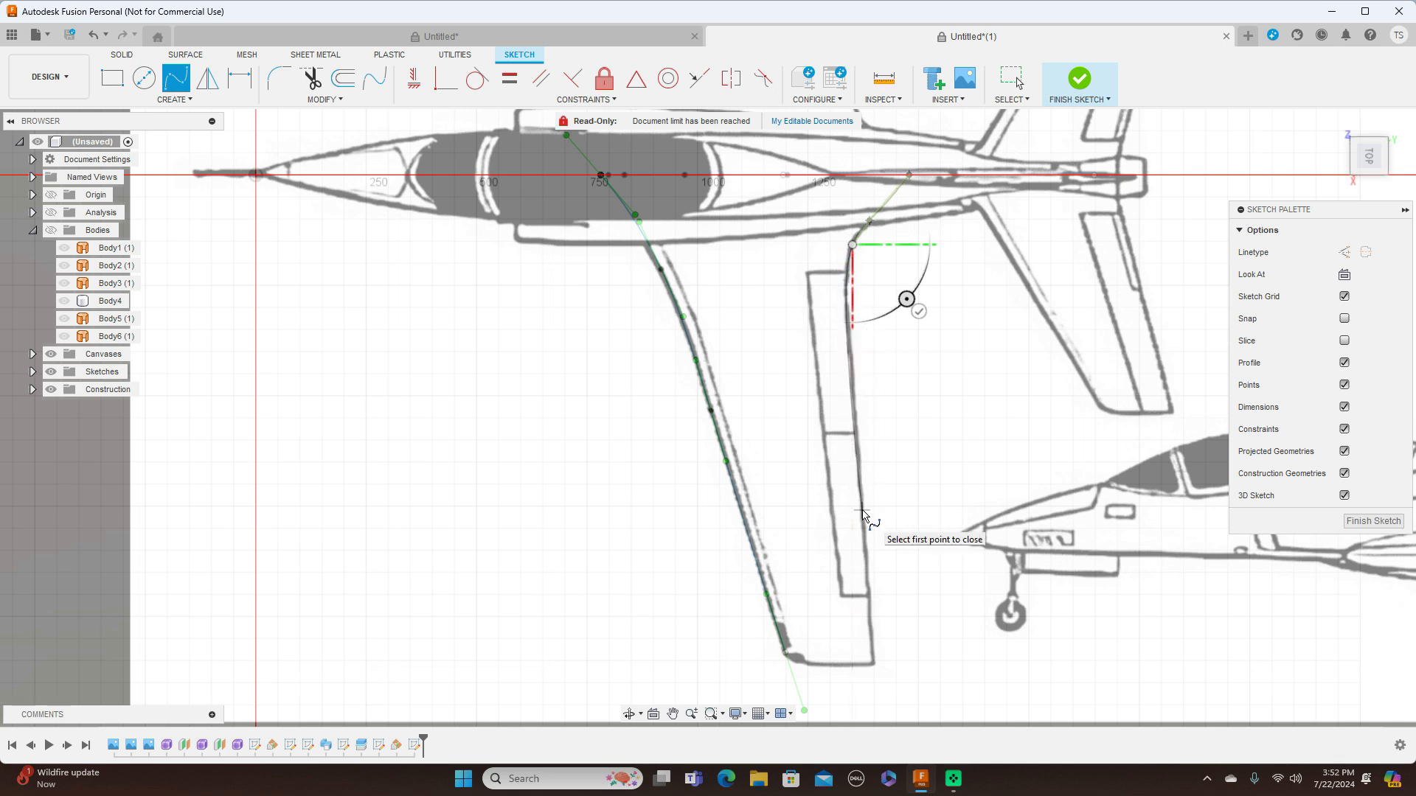
{"action": "left_click", "coordinate": [853, 403]}
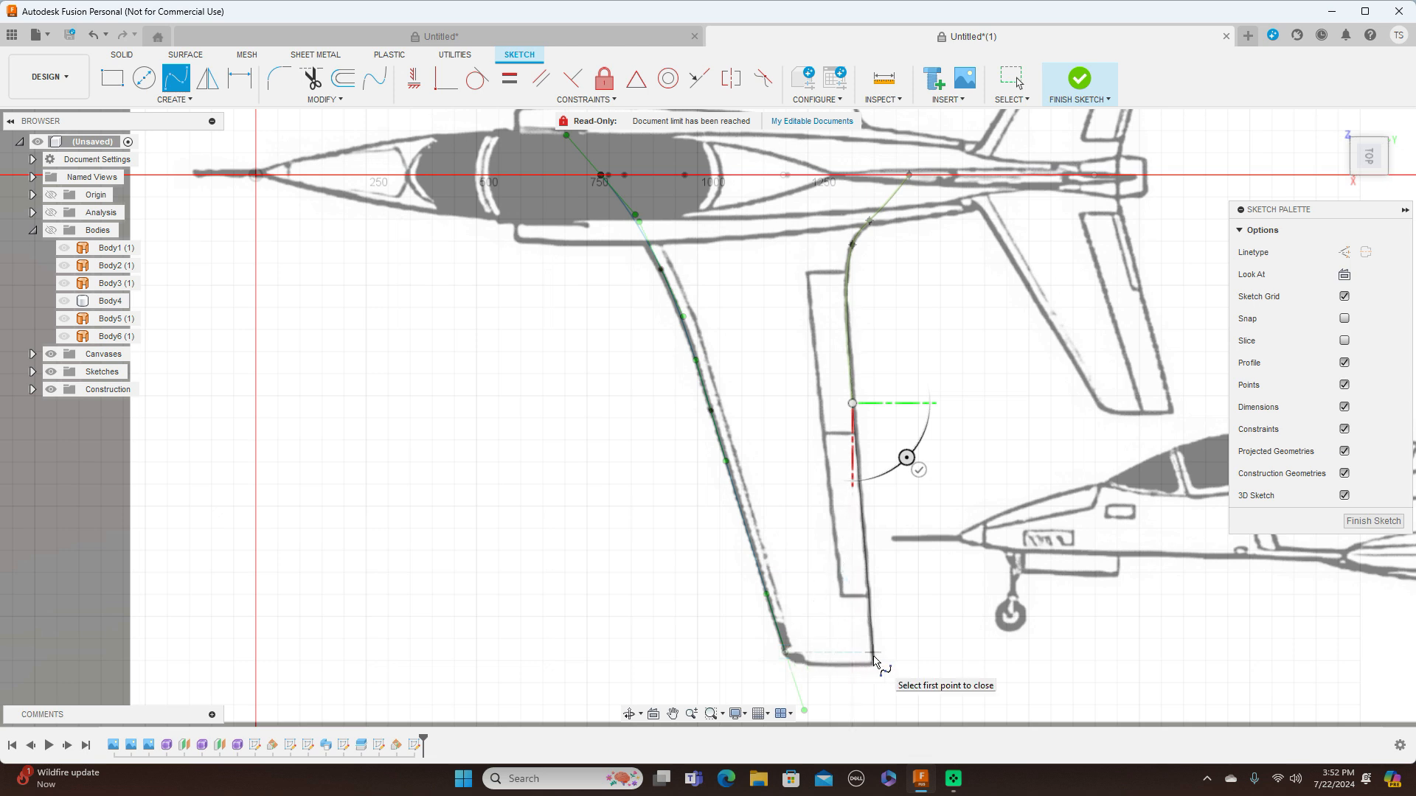
{"action": "left_click", "coordinate": [875, 659]}
{"action": "right_click", "coordinate": [922, 642]}
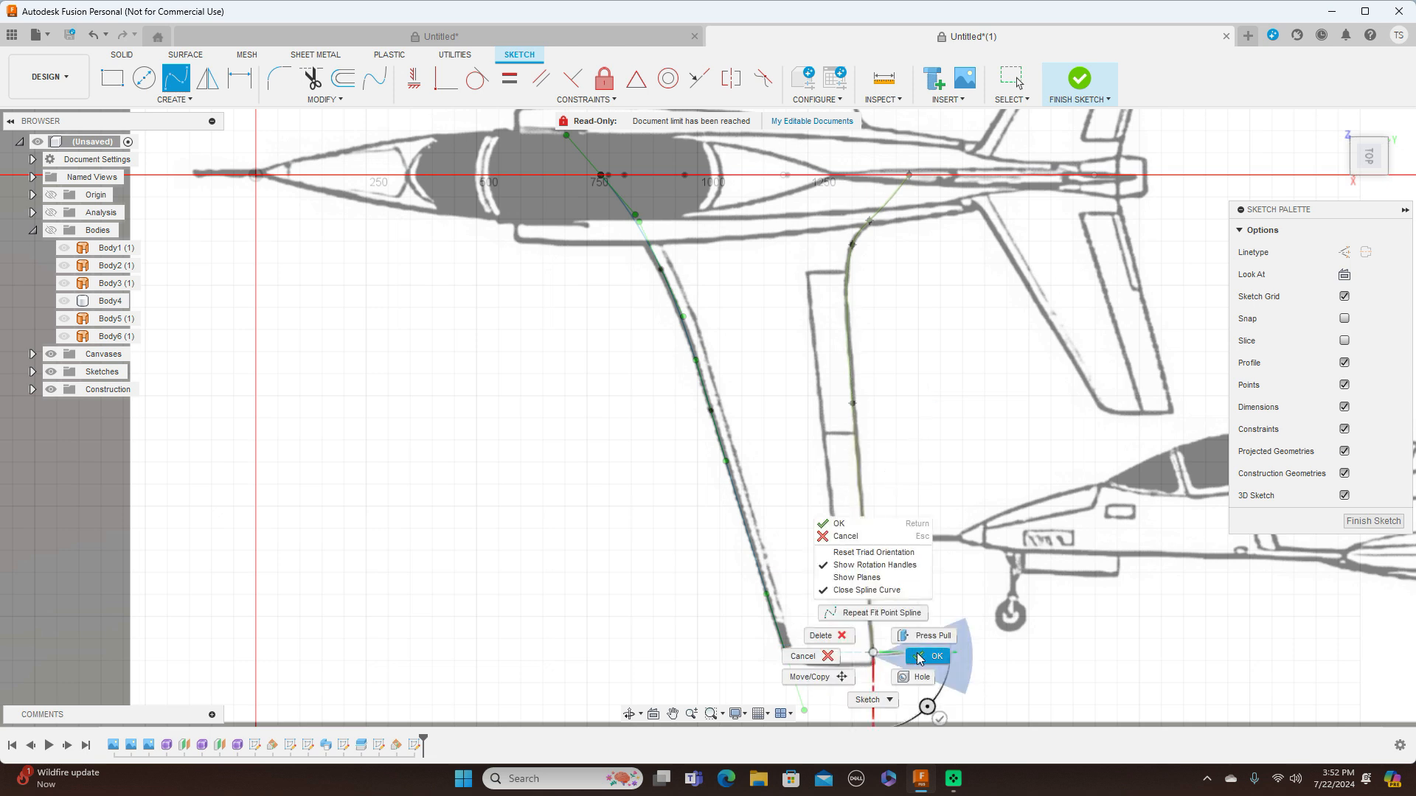
{"action": "left_click", "coordinate": [931, 654]}
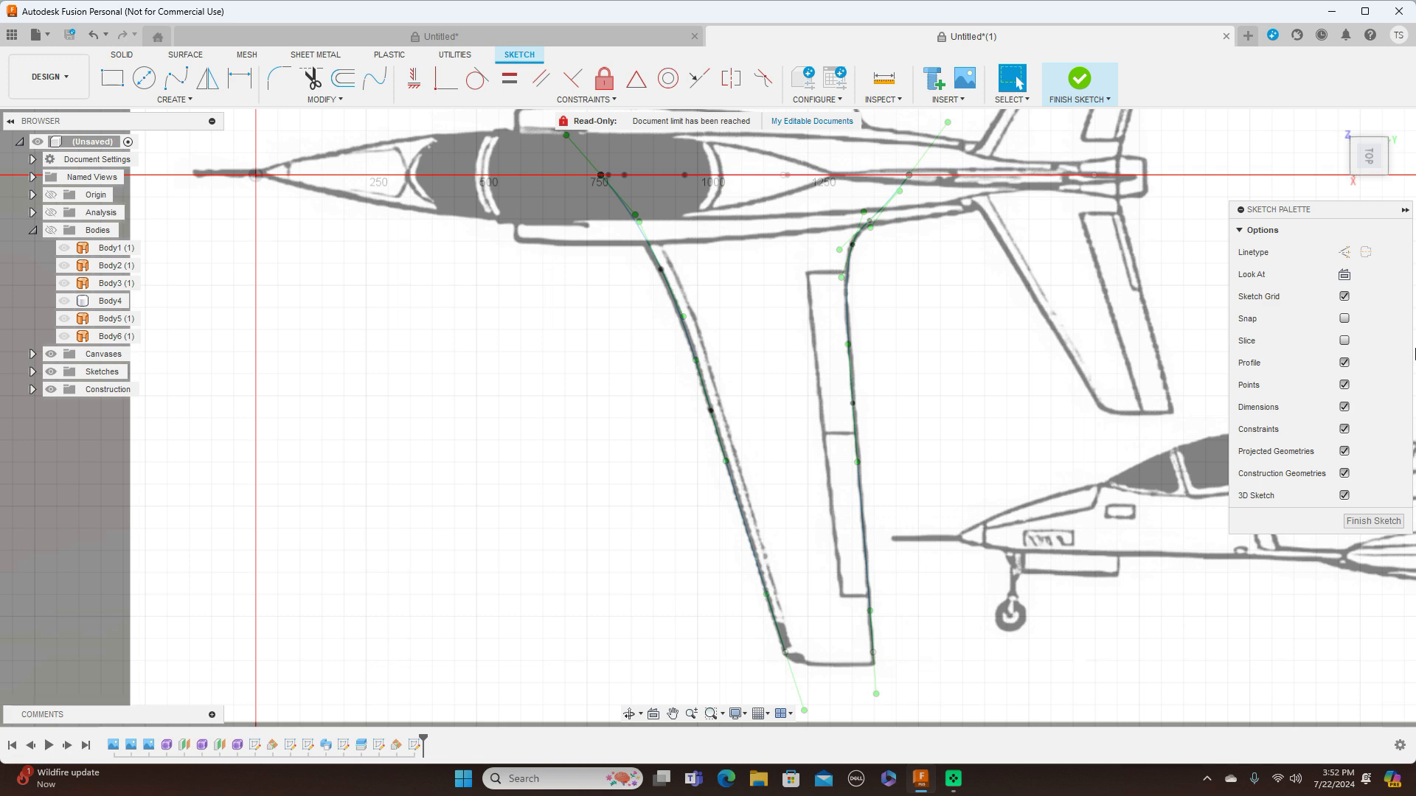
Finish the wing planform sketch and hide the blueprint canvases
{"action": "left_click_drag", "start_coordinate": [1378, 141], "coordinate": [1387, 118]}
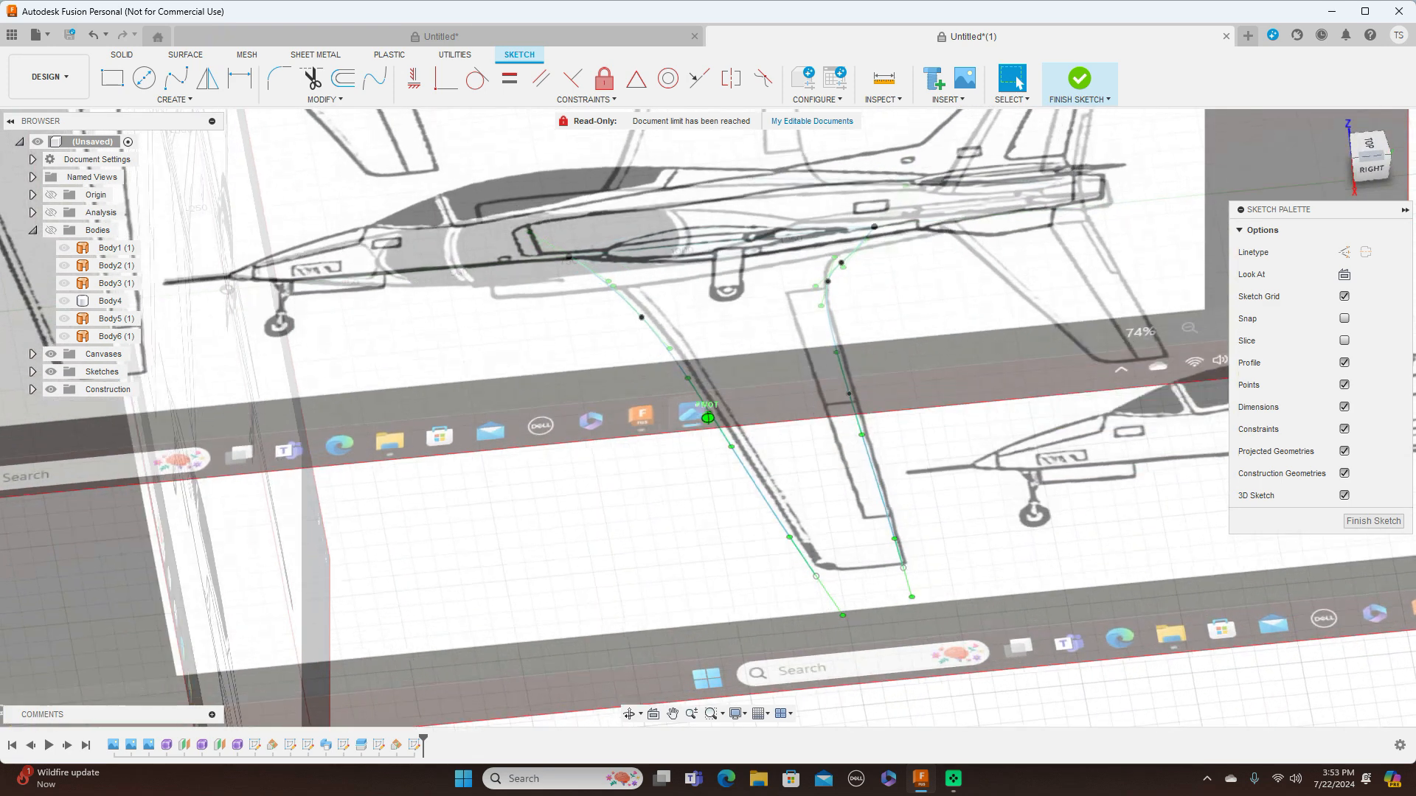
{"action": "left_click", "coordinate": [1373, 521]}
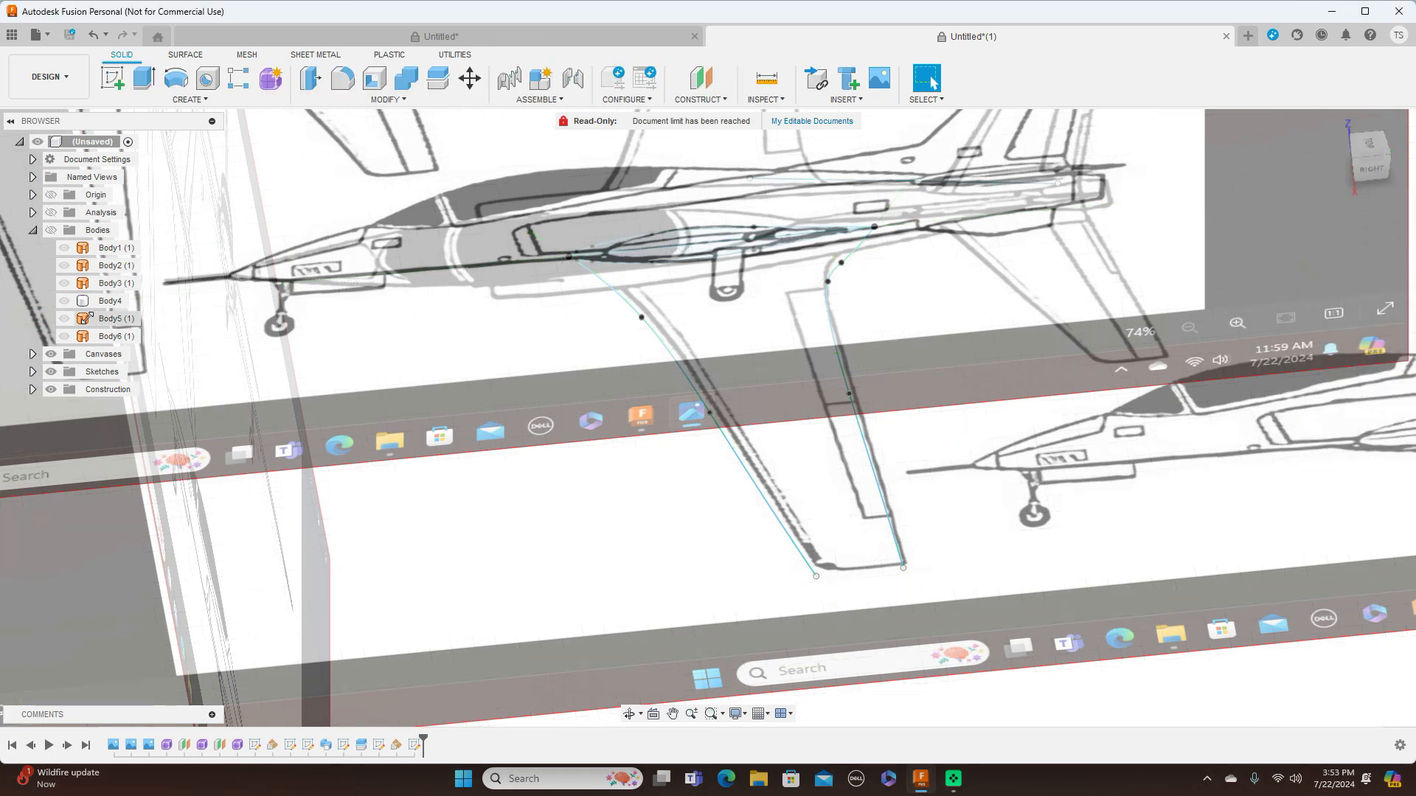
{"action": "left_click", "coordinate": [50, 354]}
{"action": "scroll", "coordinate": [562, 352], "scroll_direction": "up", "scroll_amount": 2}
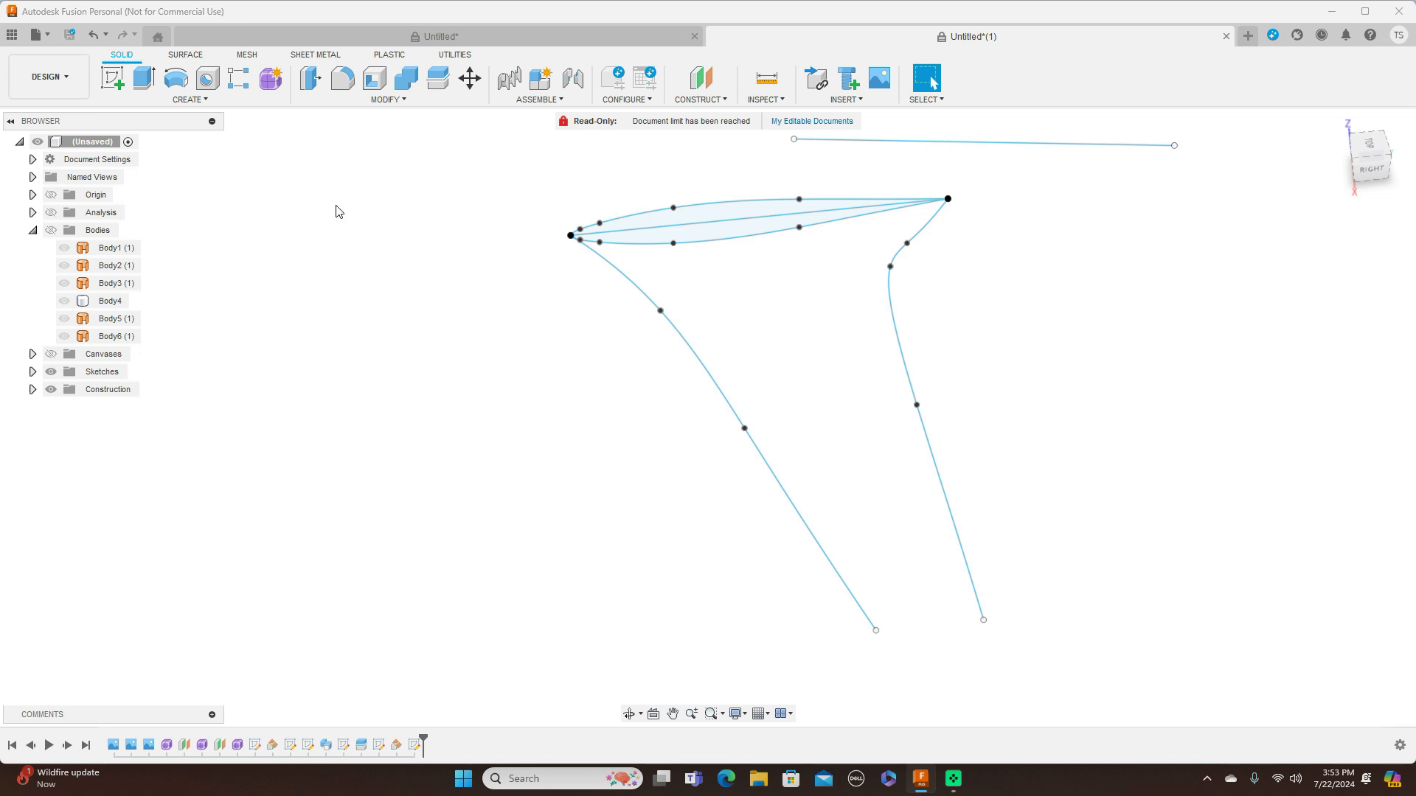
Sweep both airfoil profiles along the leading-edge spline with the trailing-edge spline as guide rail, creating a new body
{"action": "left_click", "coordinate": [190, 100]}
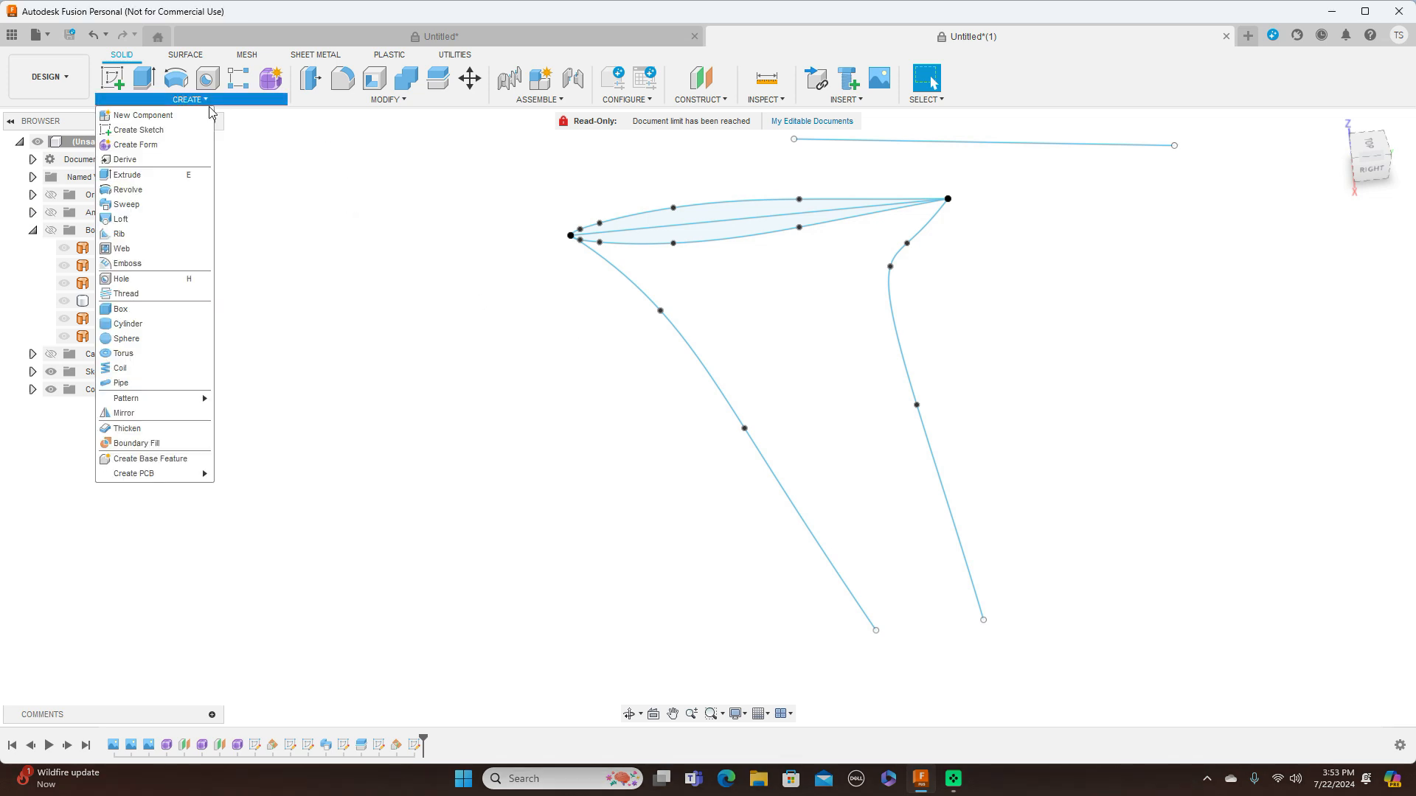
{"action": "left_click", "coordinate": [127, 204]}
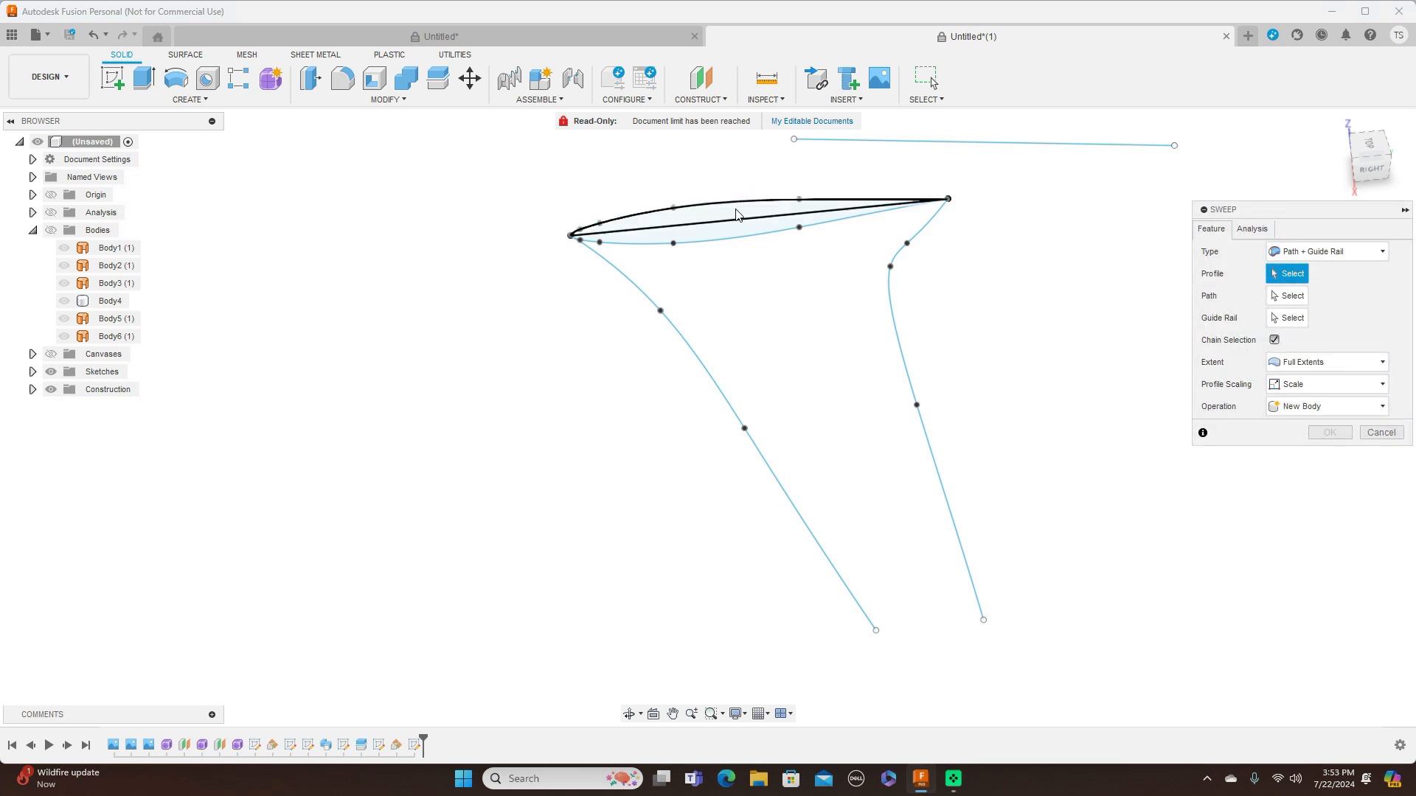
{"action": "left_click", "coordinate": [737, 214]}
{"action": "left_click", "coordinate": [705, 236]}
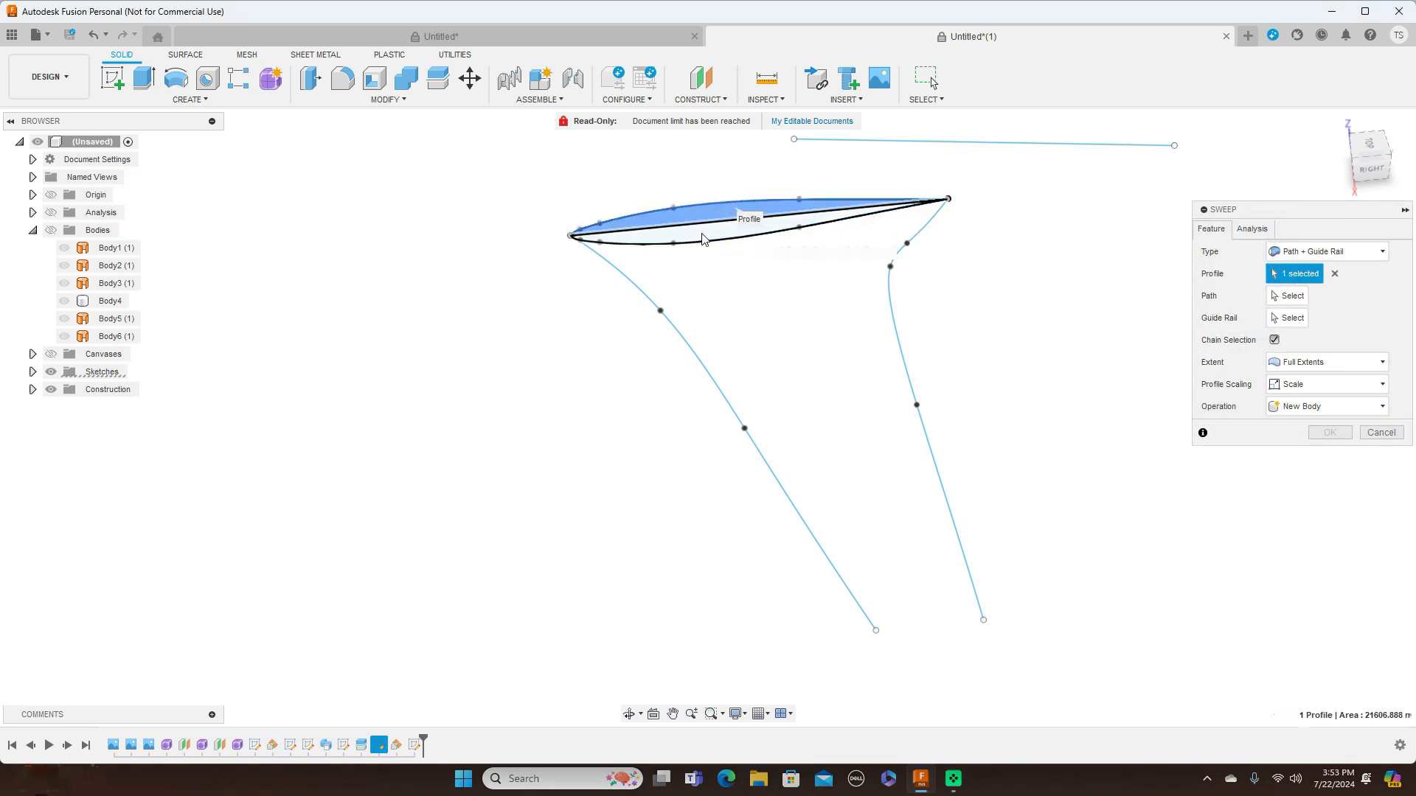
{"action": "left_click", "coordinate": [1287, 295]}
{"action": "left_click", "coordinate": [714, 365]}
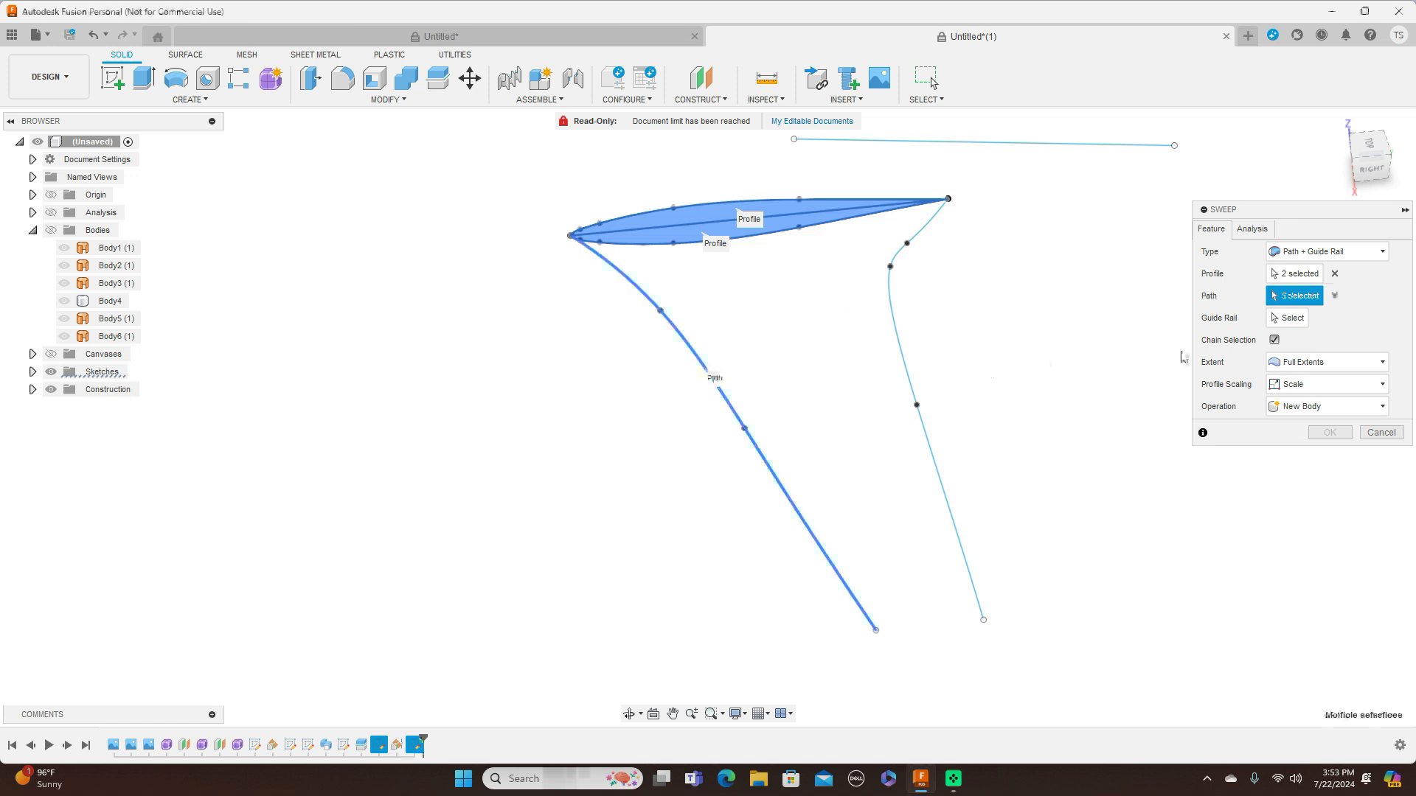
{"action": "left_click", "coordinate": [1300, 324]}
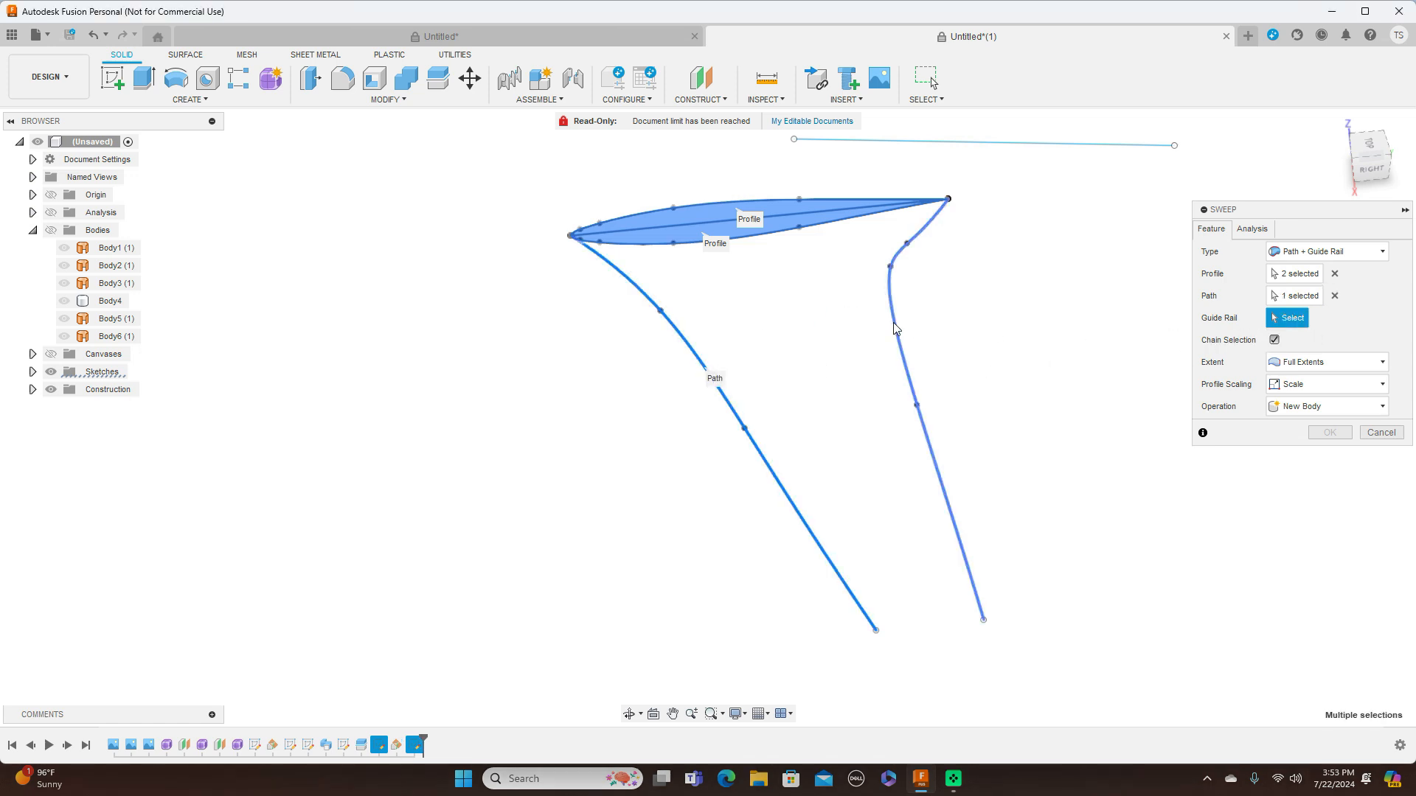
{"action": "left_click", "coordinate": [984, 624]}
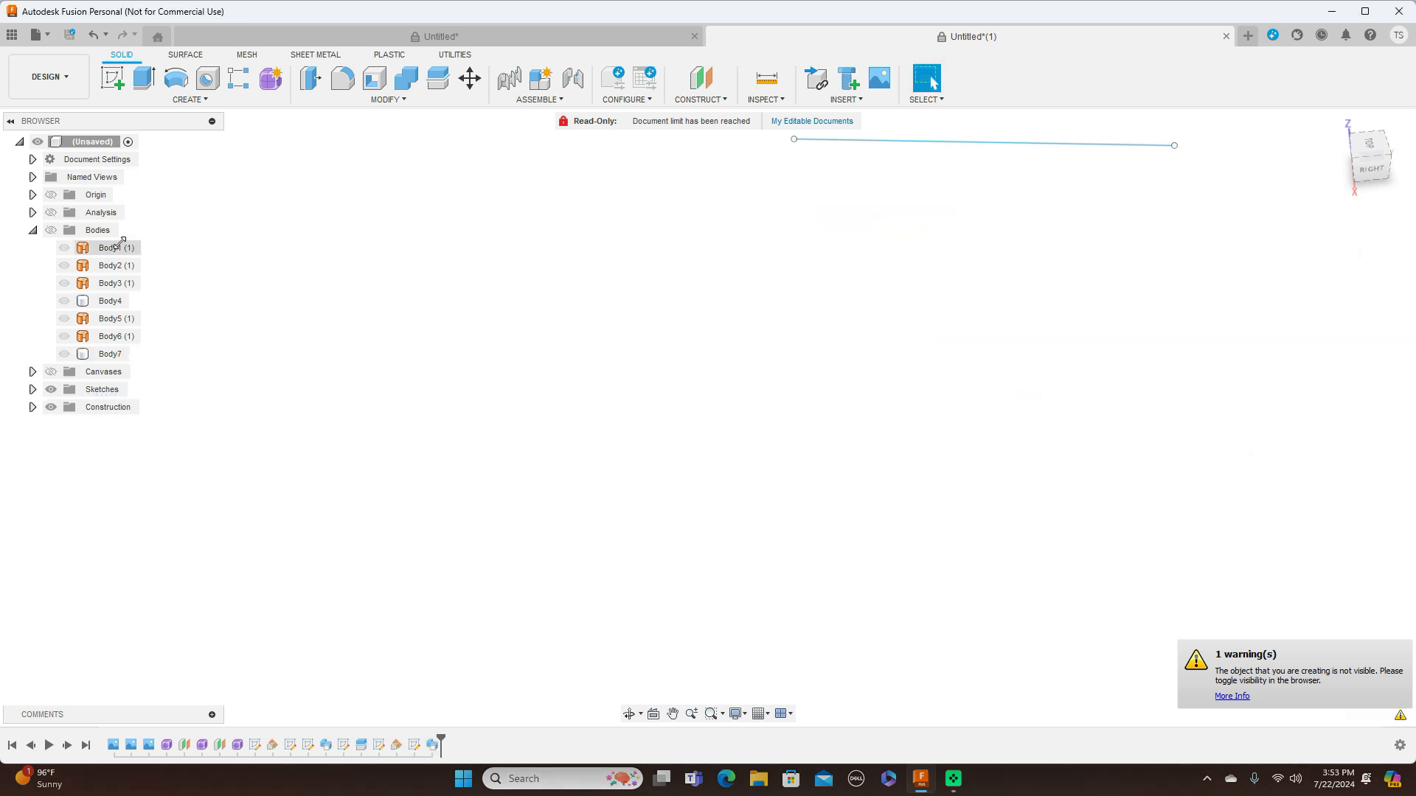
Show all bodies and examine the swept wing and its junction with the fuselage from several angles
{"action": "left_click", "coordinate": [51, 230]}
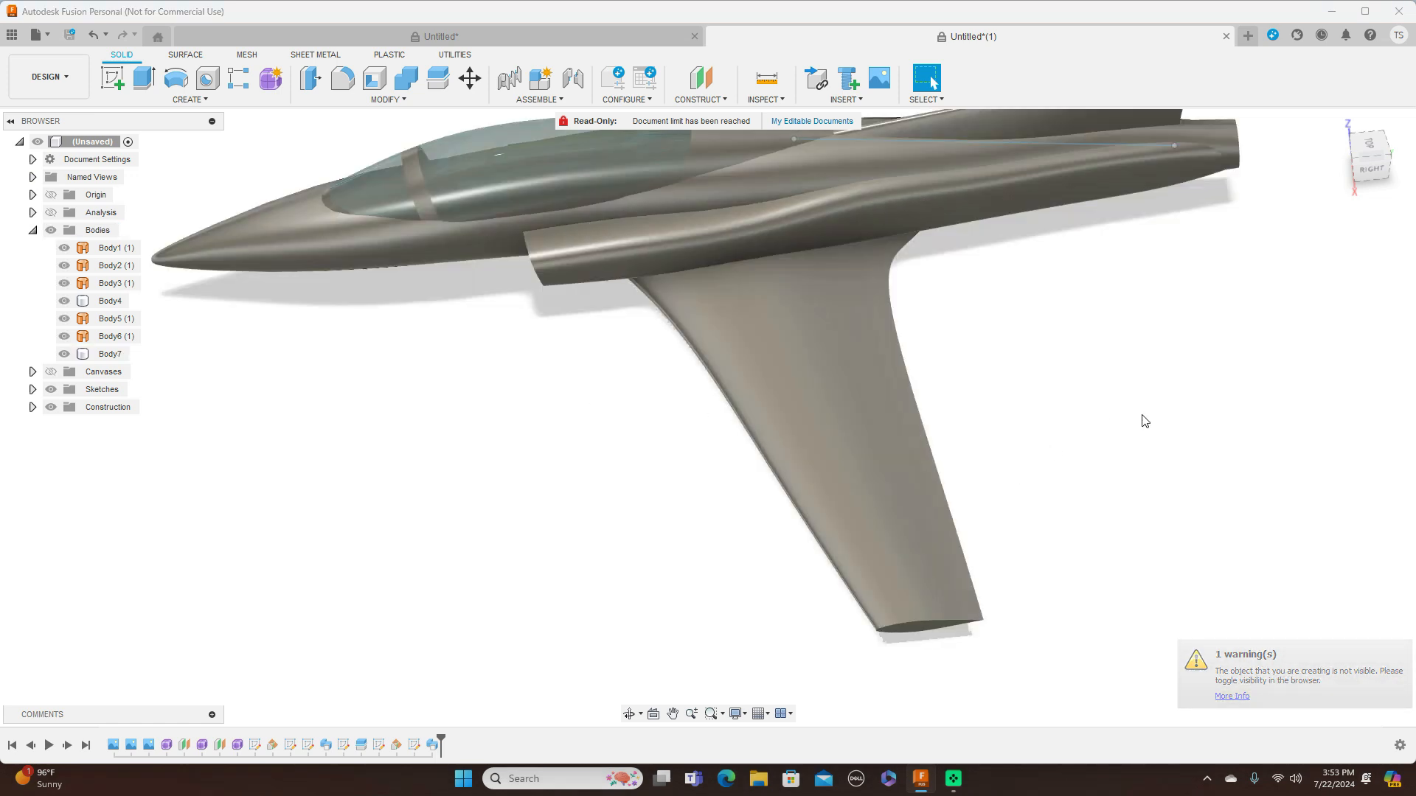
{"action": "scroll", "coordinate": [1144, 418], "scroll_direction": "down", "scroll_amount": 5}
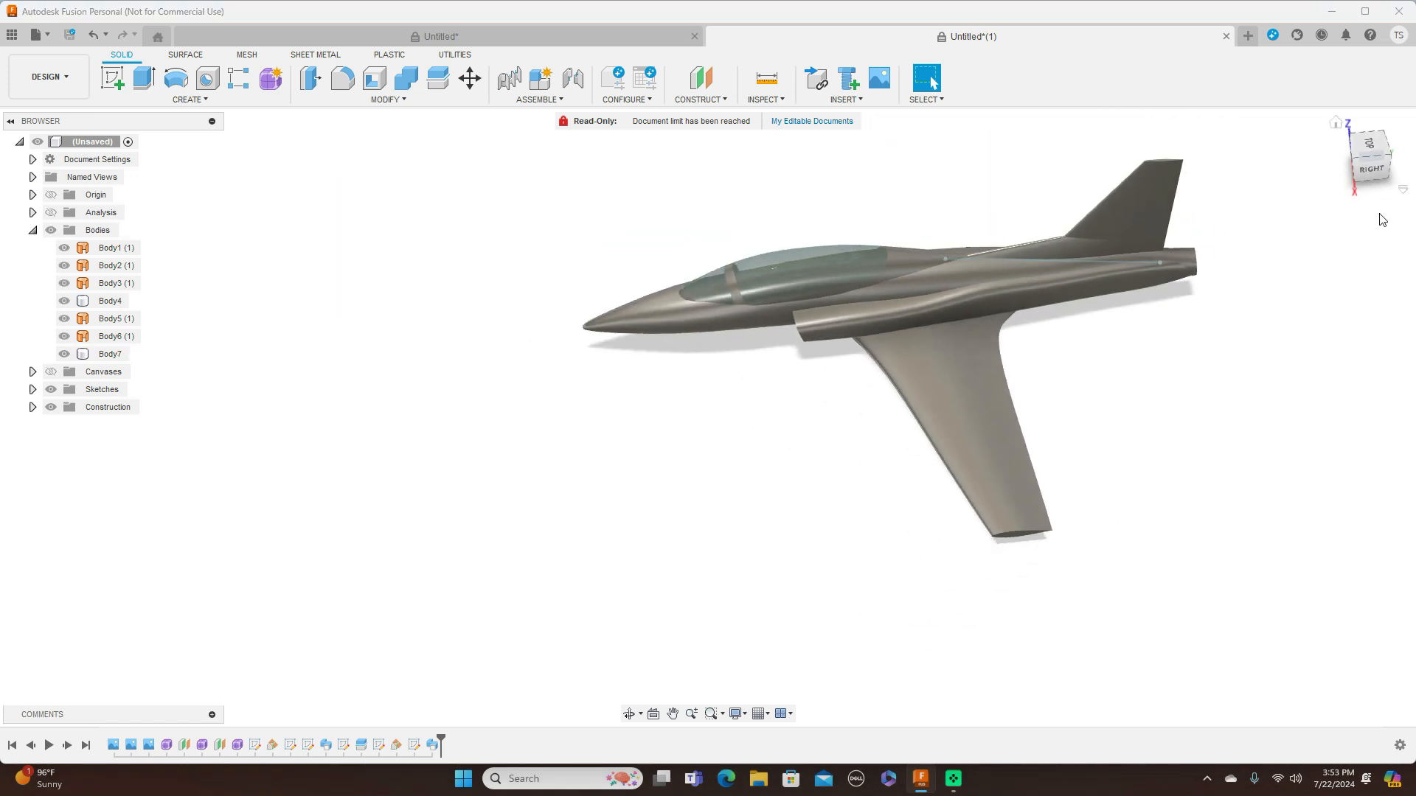
{"action": "mouse_move", "coordinate": [1361, 168]}
{"action": "left_mouse_down"}
{"action": "mouse_move", "coordinate": [1389, 173]}
{"action": "mouse_move", "coordinate": [1413, 141]}
{"action": "mouse_move", "coordinate": [1357, 156]}
{"action": "left_mouse_up"}
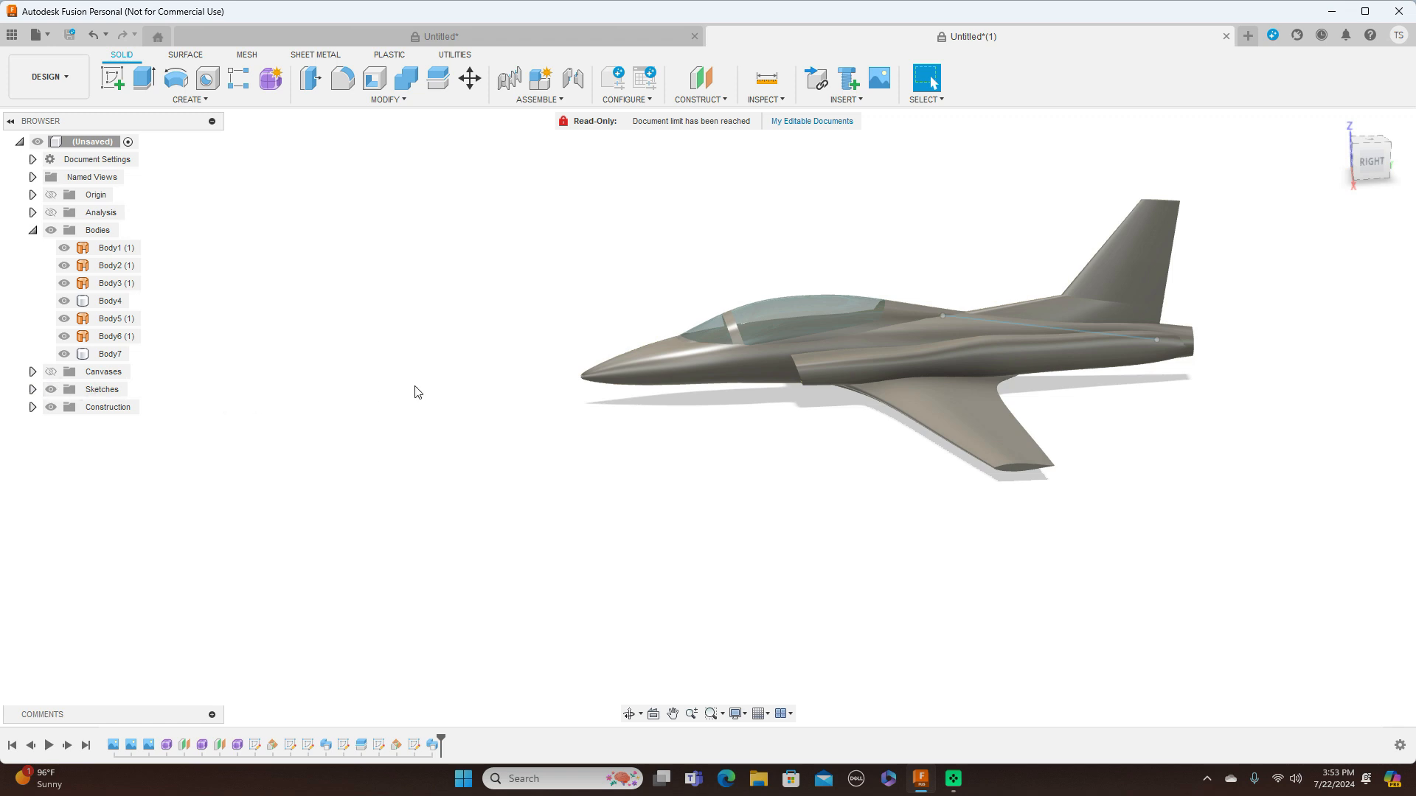
{"action": "scroll", "coordinate": [307, 426], "scroll_direction": "up", "scroll_amount": 3}
{"action": "middle_click_drag", "start_coordinate": [494, 463], "coordinate": [328, 479]}
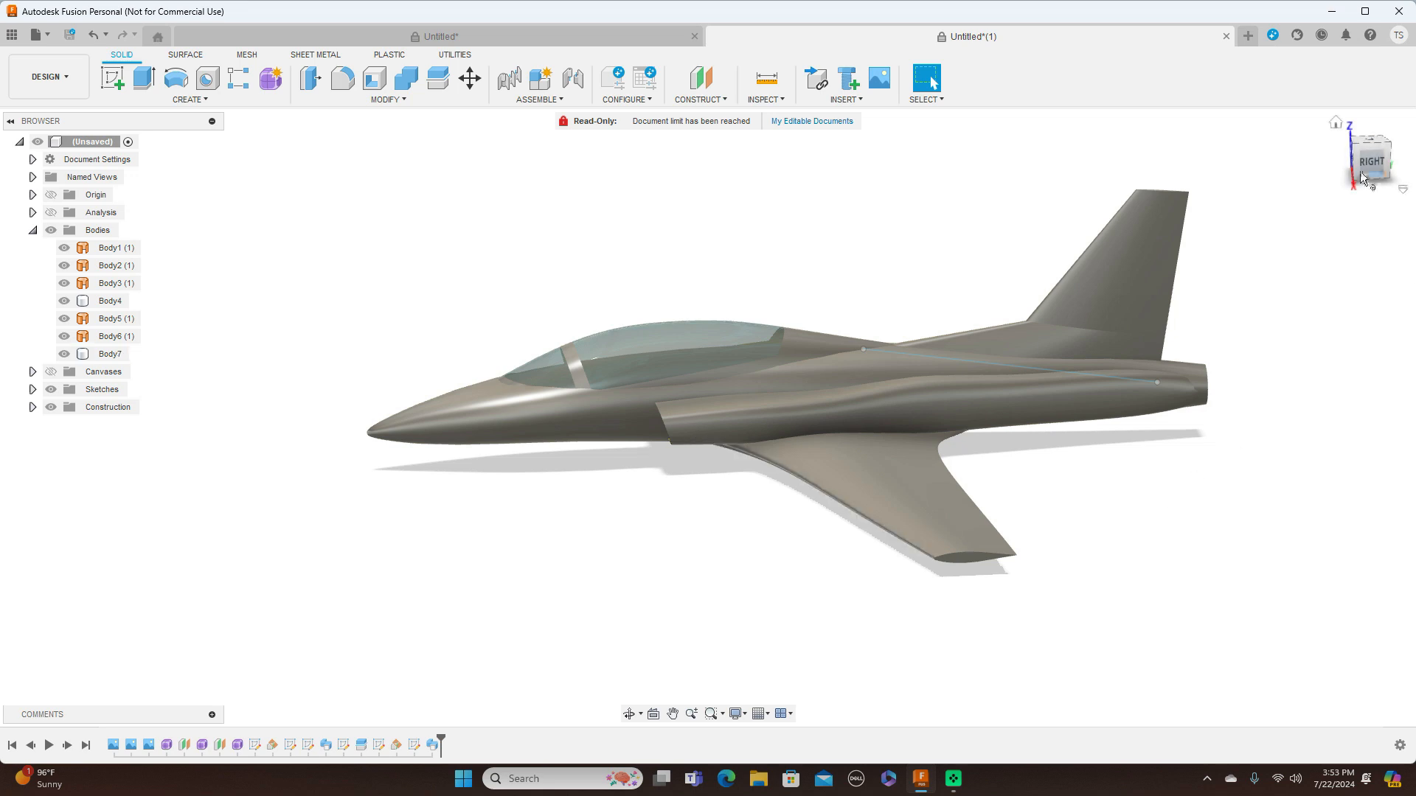
{"action": "middle_click_drag", "start_coordinate": [1411, 171], "coordinate": [1409, 161], "text": "shift"}
{"action": "left_click_drag", "start_coordinate": [1409, 161], "coordinate": [1415, 156]}
{"action": "mouse_move", "coordinate": [811, 418]}
{"action": "middle_mouse_down", "text": "shift"}
{"action": "mouse_move", "coordinate": [745, 387]}
{"action": "mouse_move", "coordinate": [679, 385]}
{"action": "mouse_move", "coordinate": [634, 421]}
{"action": "middle_mouse_up", "text": "shift"}
{"action": "left_click_drag", "start_coordinate": [1372, 144], "coordinate": [1372, 157]}
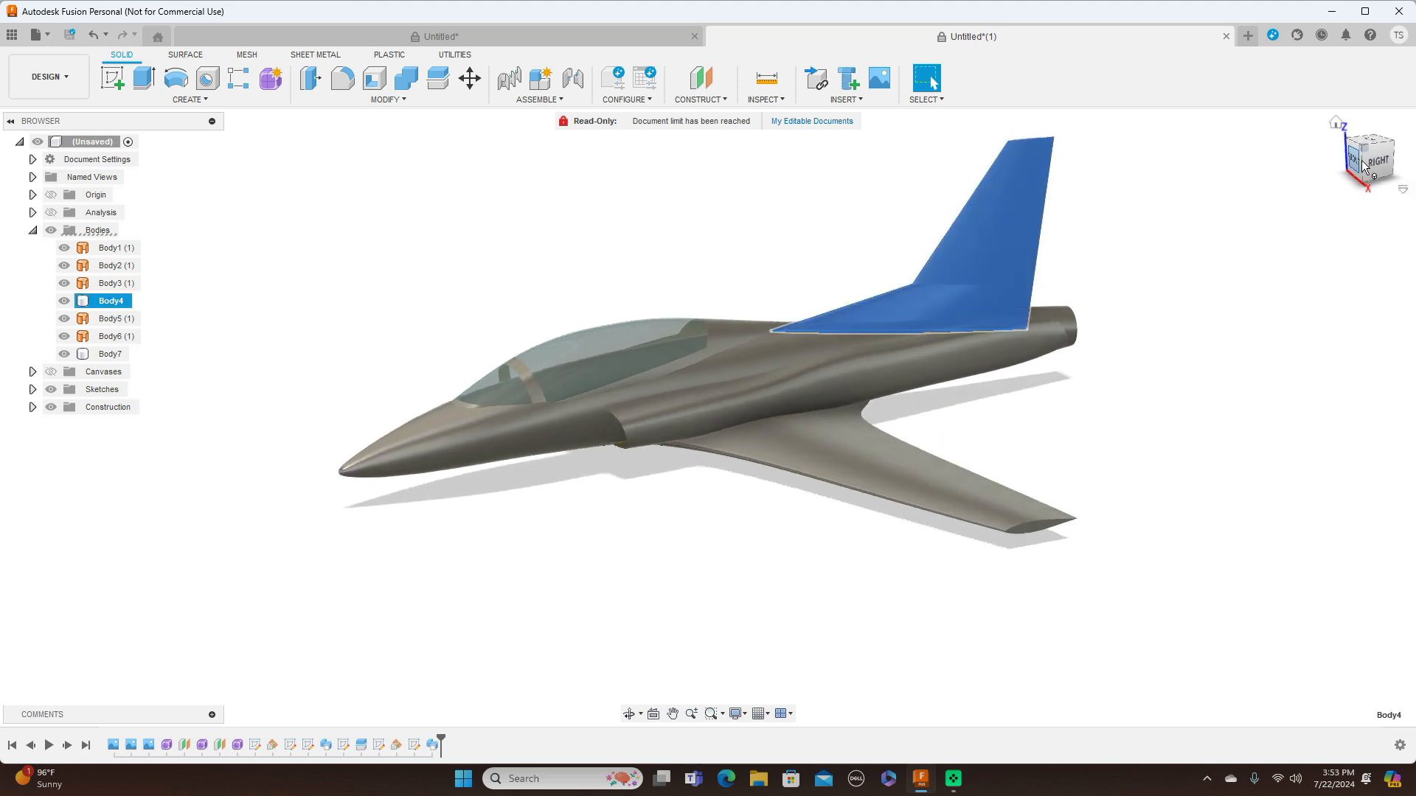
{"action": "left_click", "coordinate": [1285, 216]}
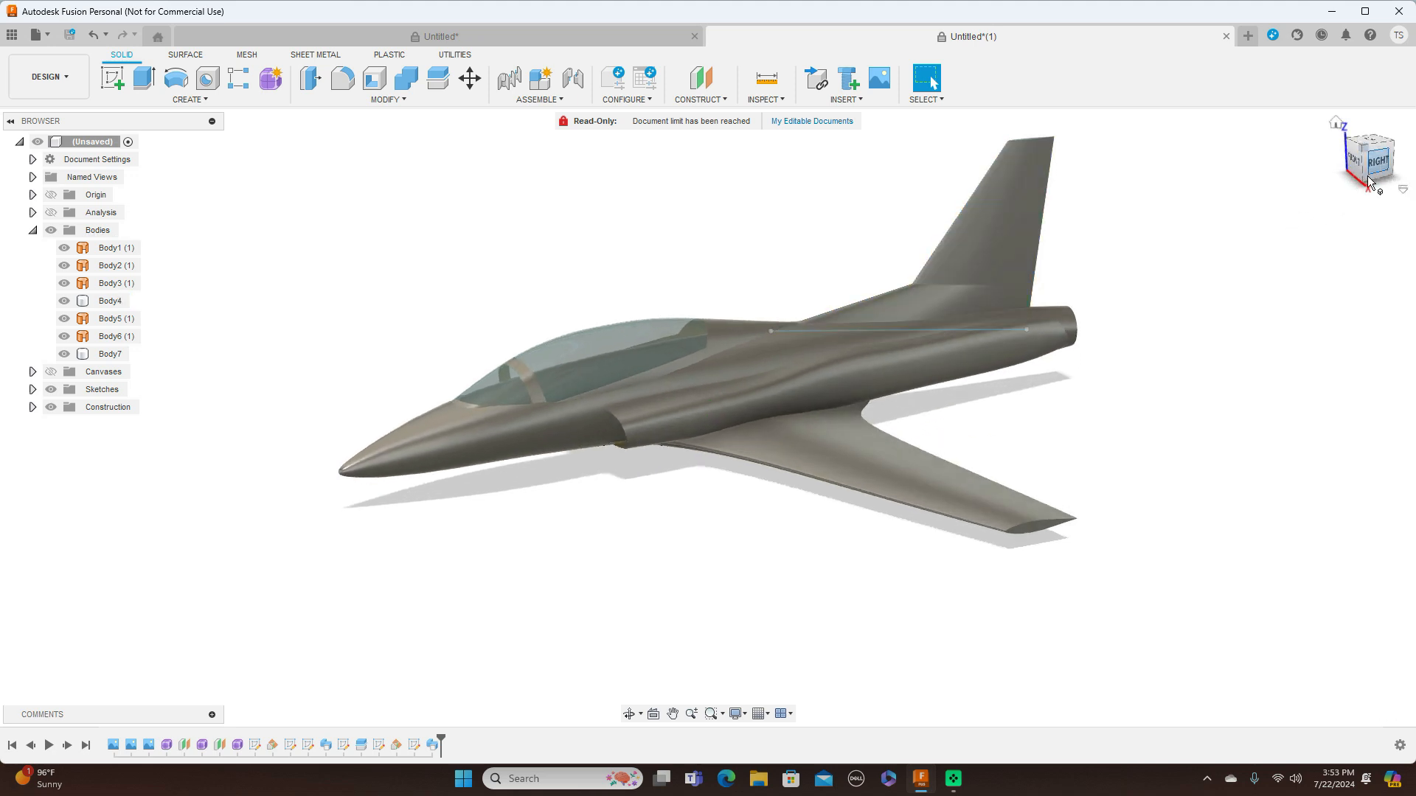
{"action": "left_click", "coordinate": [1385, 169]}
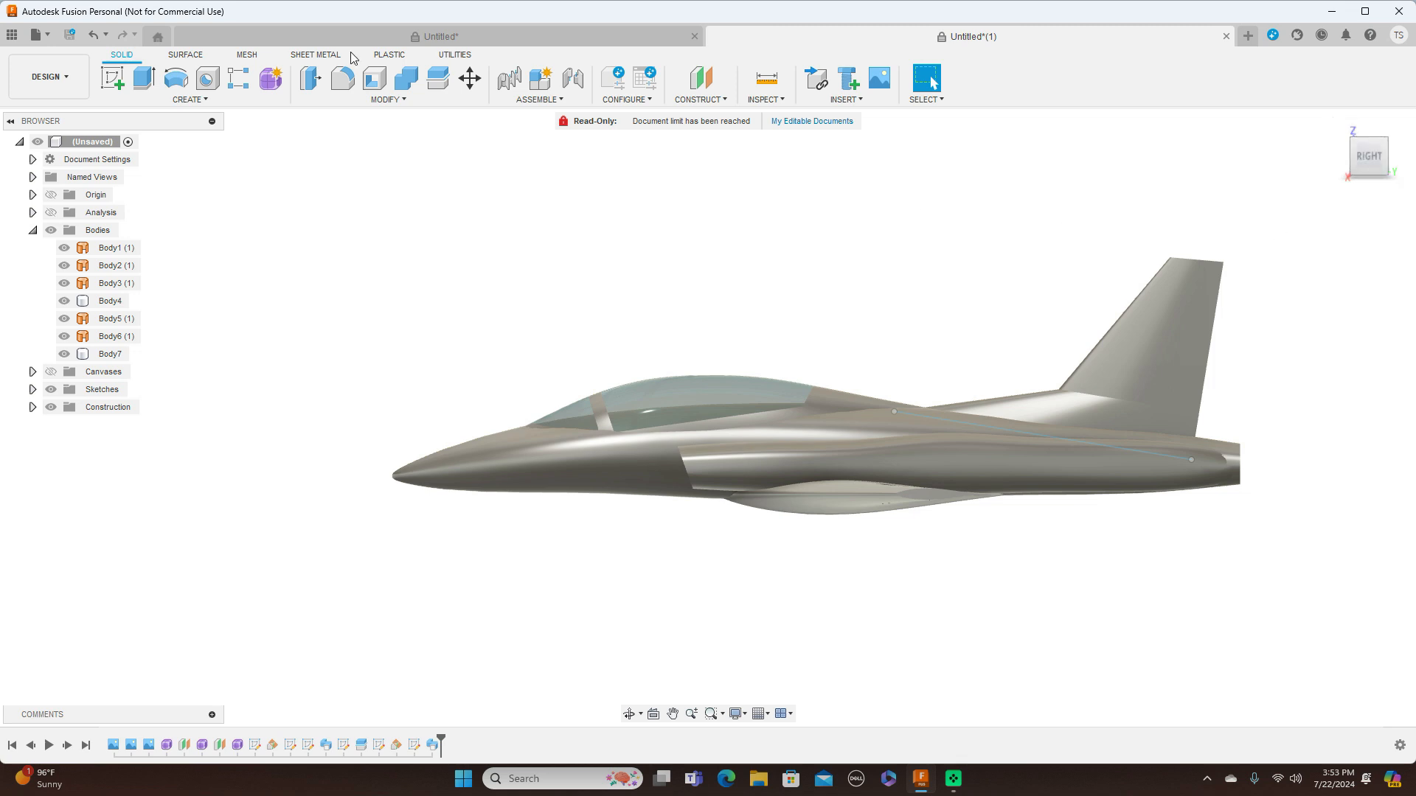
Examine the wing root's position against the fuselage and air intake in the right side view
{"action": "left_click", "coordinate": [51, 373]}
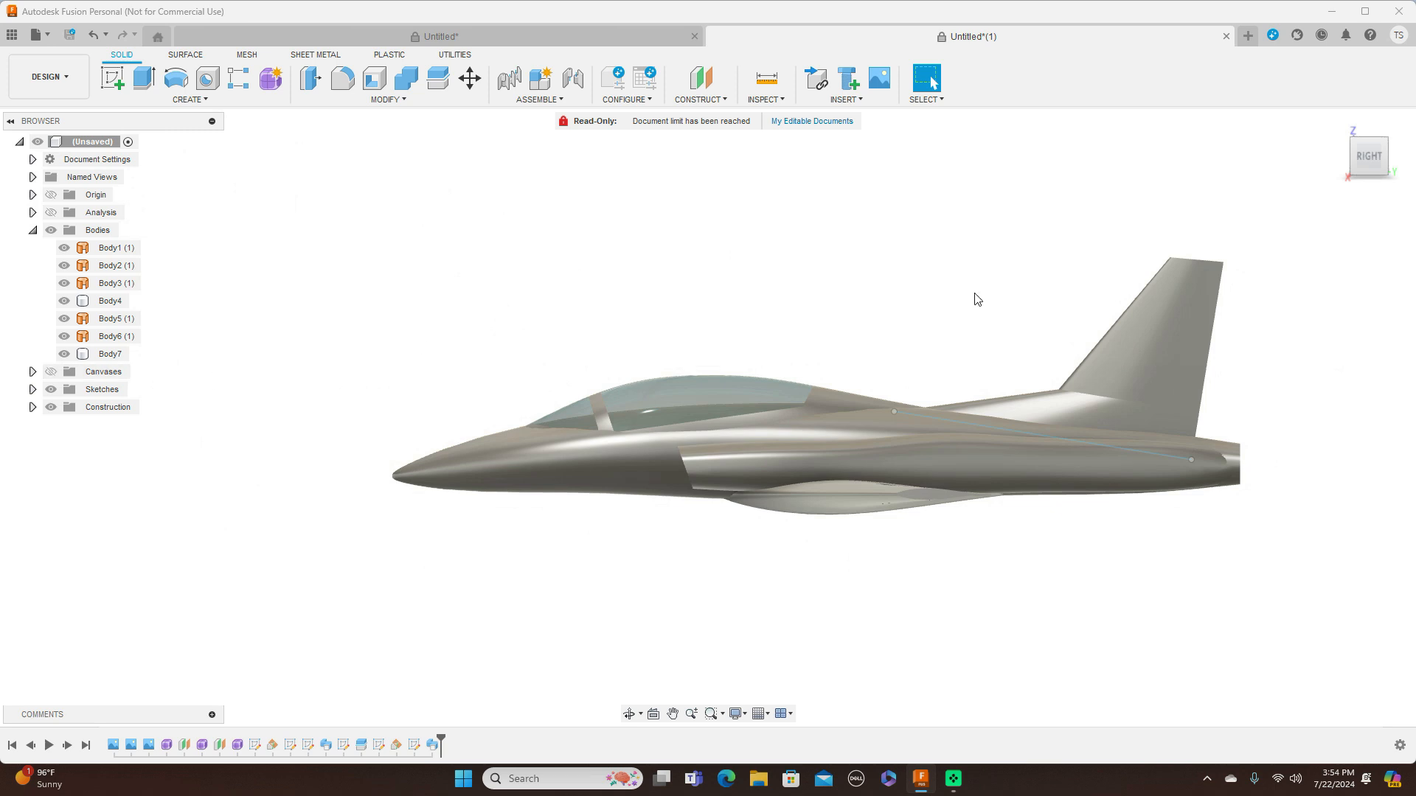
{"action": "middle_click_drag", "start_coordinate": [935, 275], "coordinate": [784, 238]}
{"action": "scroll", "coordinate": [1086, 298], "scroll_direction": "up", "scroll_amount": 3}
{"action": "scroll", "coordinate": [1086, 298], "scroll_direction": "down", "scroll_amount": 3}
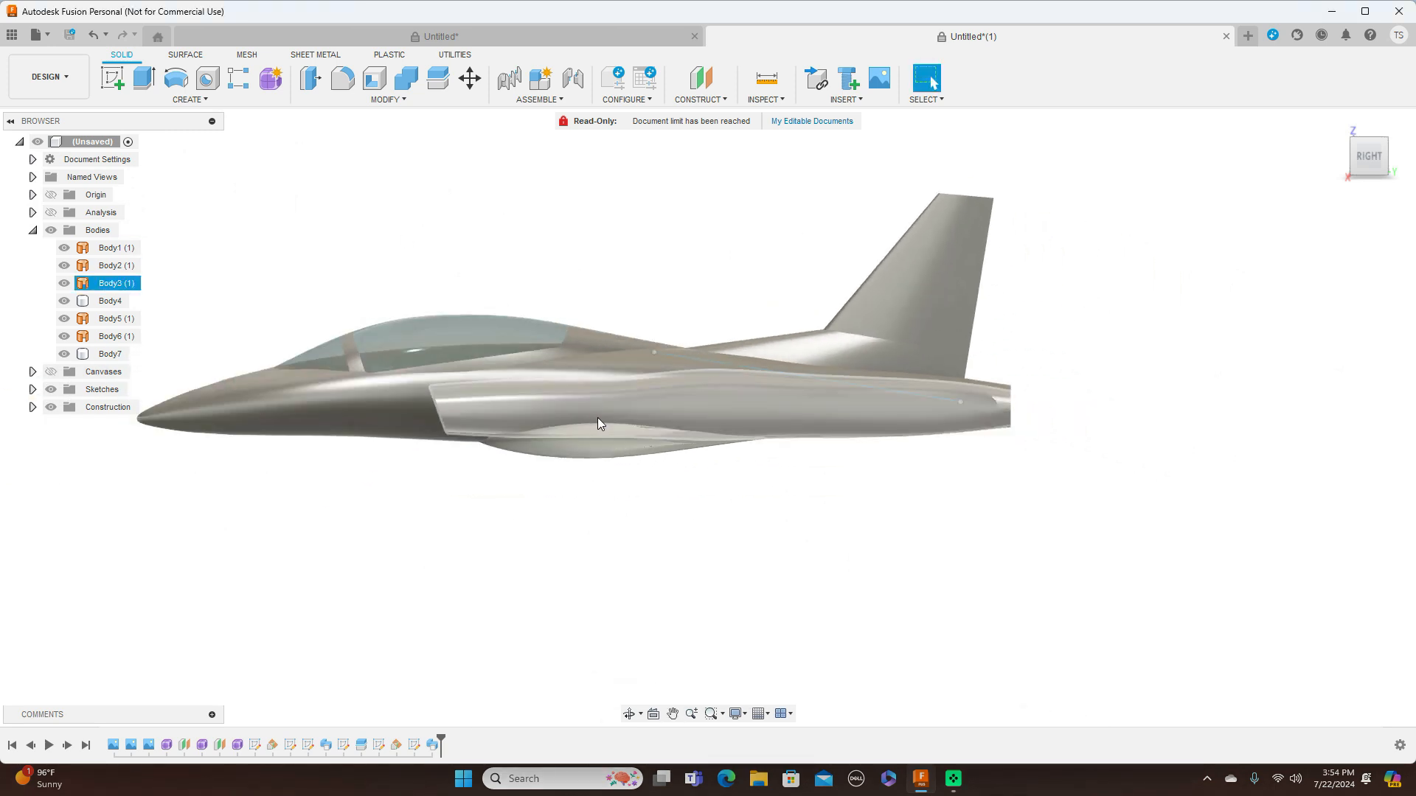
{"action": "left_click", "coordinate": [935, 405]}
{"action": "left_click", "coordinate": [615, 435]}
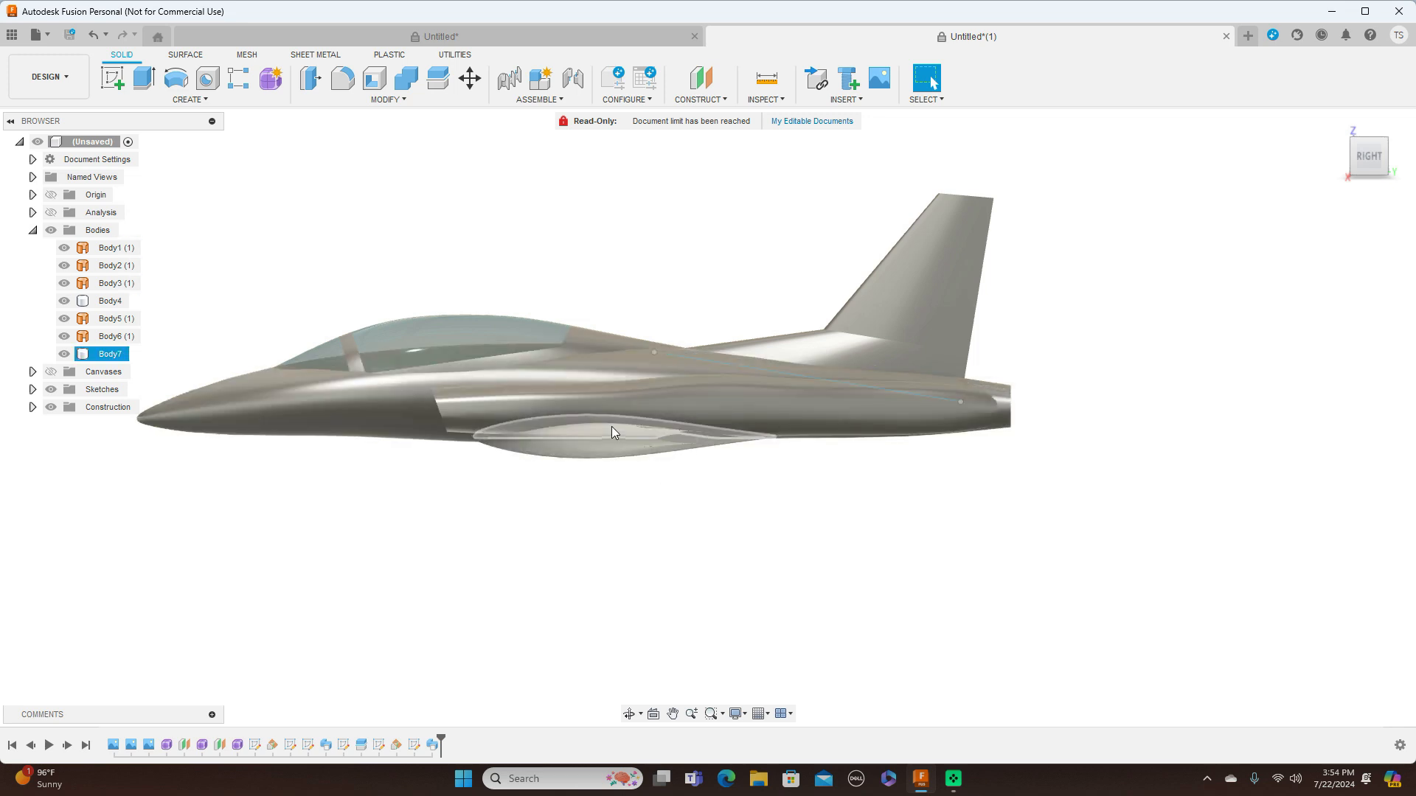
Hide the bodies, show the blueprint canvases and hide the sketch with the slanted line across the rear fuselage
{"action": "left_click", "coordinate": [65, 231]}
{"action": "left_click", "coordinate": [51, 230]}
{"action": "left_click", "coordinate": [51, 372]}
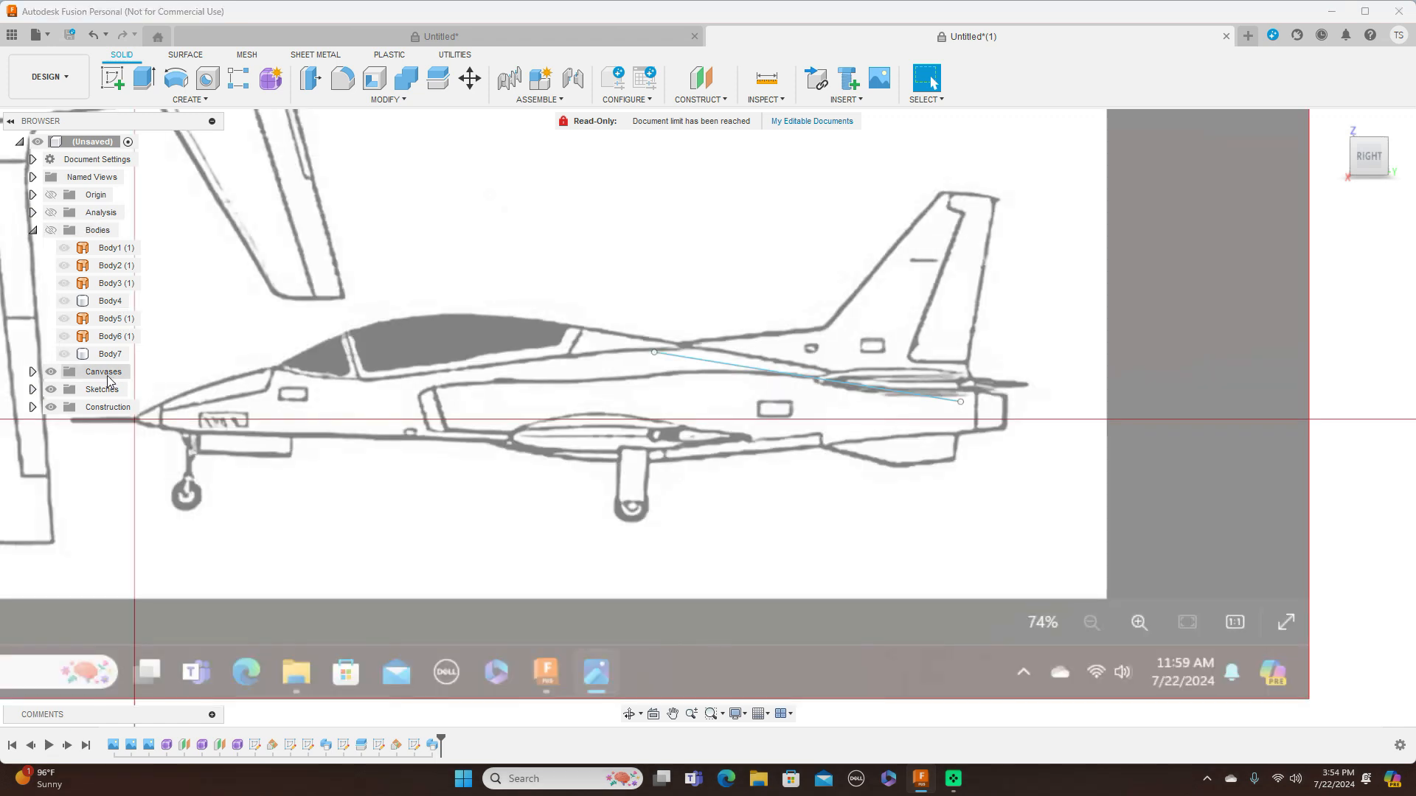
{"action": "scroll", "coordinate": [756, 396], "scroll_direction": "up", "scroll_amount": 4}
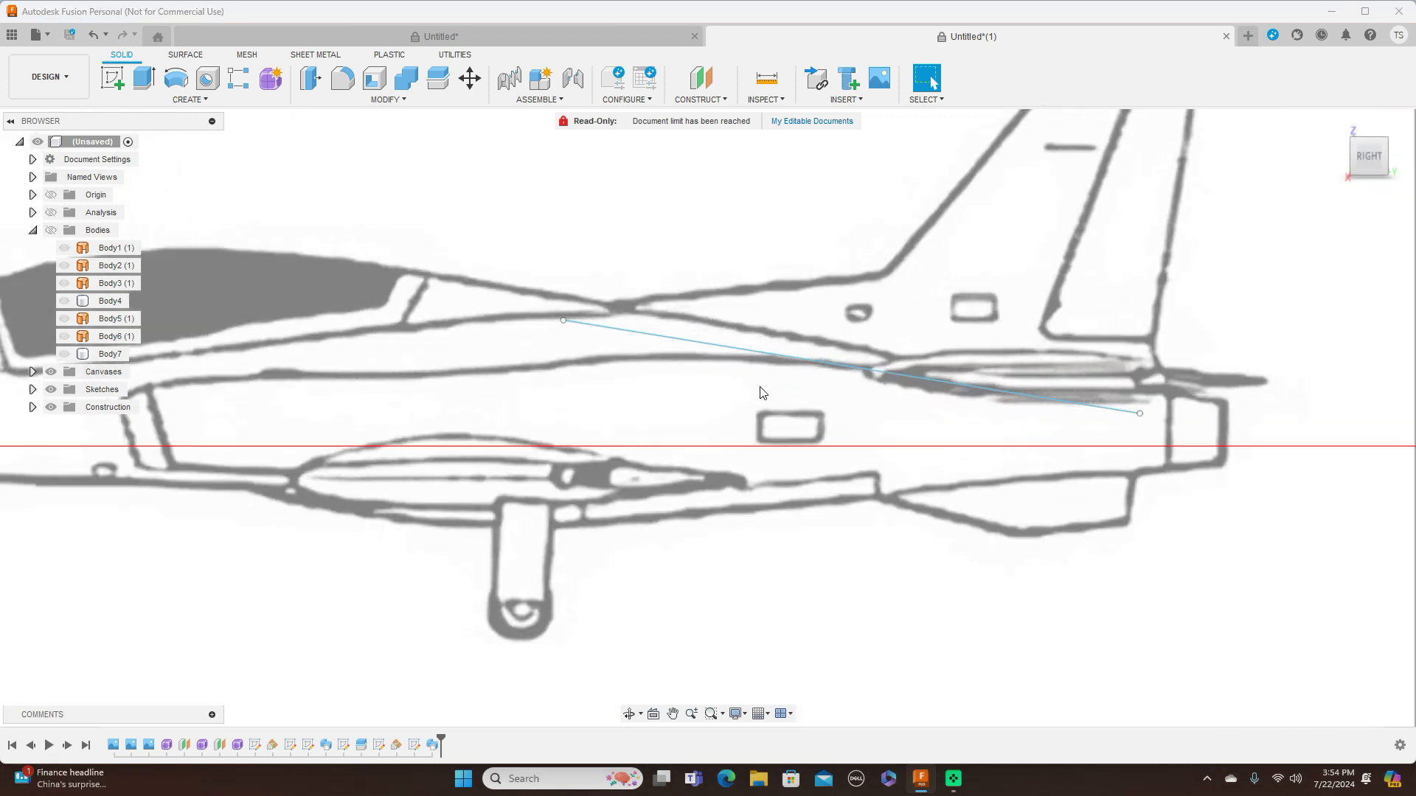
{"action": "left_click", "coordinate": [33, 390]}
{"action": "left_click", "coordinate": [64, 408]}
{"action": "scroll", "coordinate": [796, 498], "scroll_direction": "down", "scroll_amount": 1}
{"action": "scroll", "coordinate": [796, 498], "scroll_direction": "up", "scroll_amount": 1}
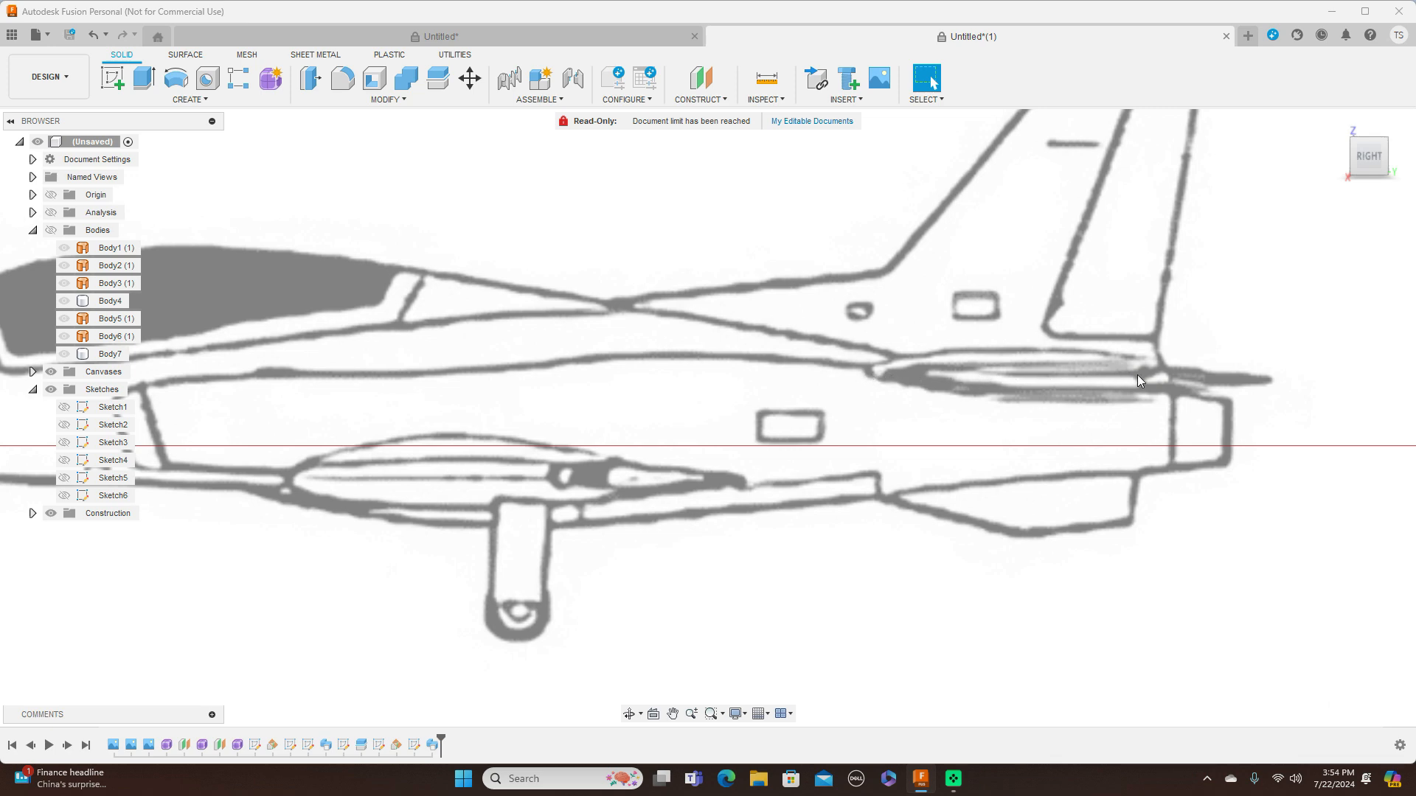
{"action": "scroll", "coordinate": [1134, 385], "scroll_direction": "down", "scroll_amount": 6}
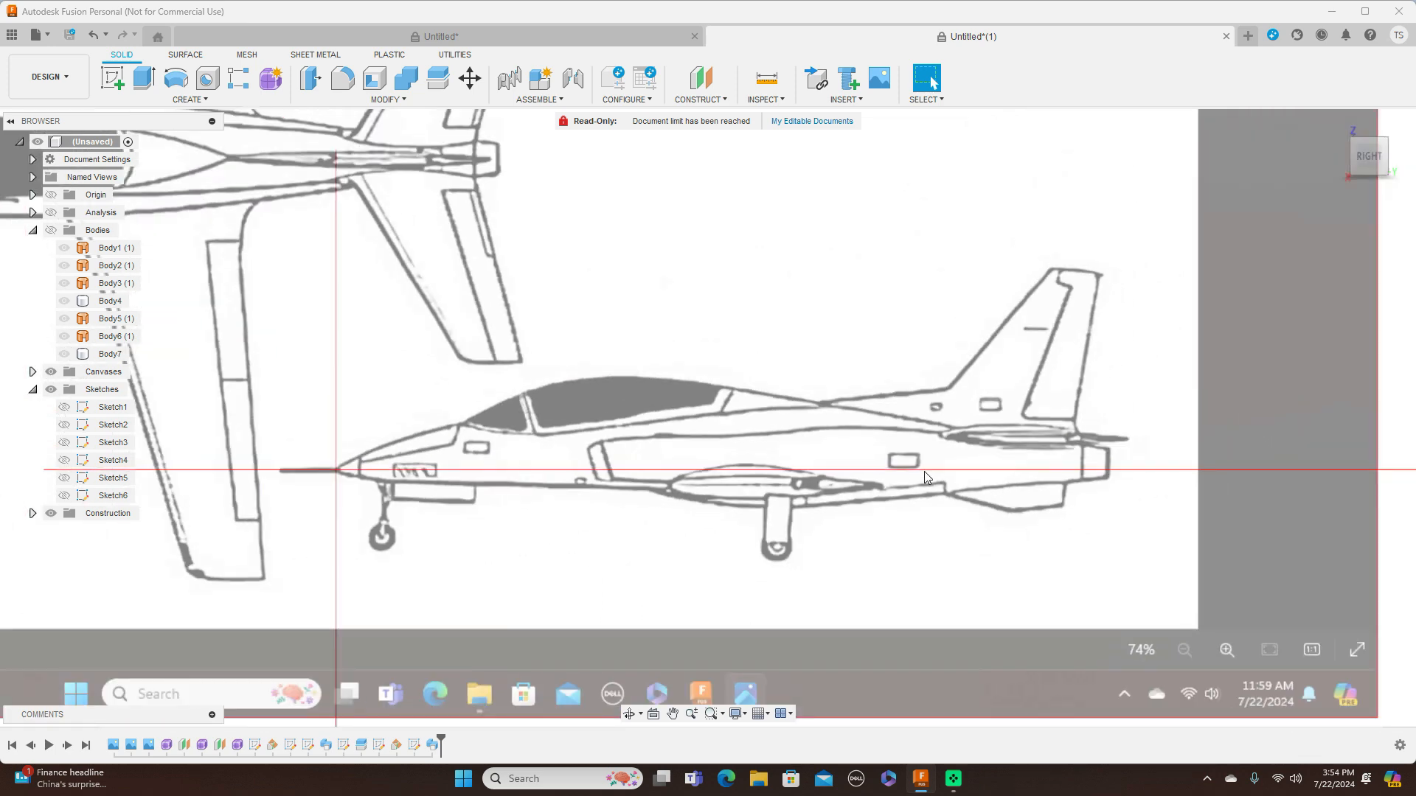
{"action": "scroll", "coordinate": [872, 452], "scroll_direction": "up", "scroll_amount": 2}
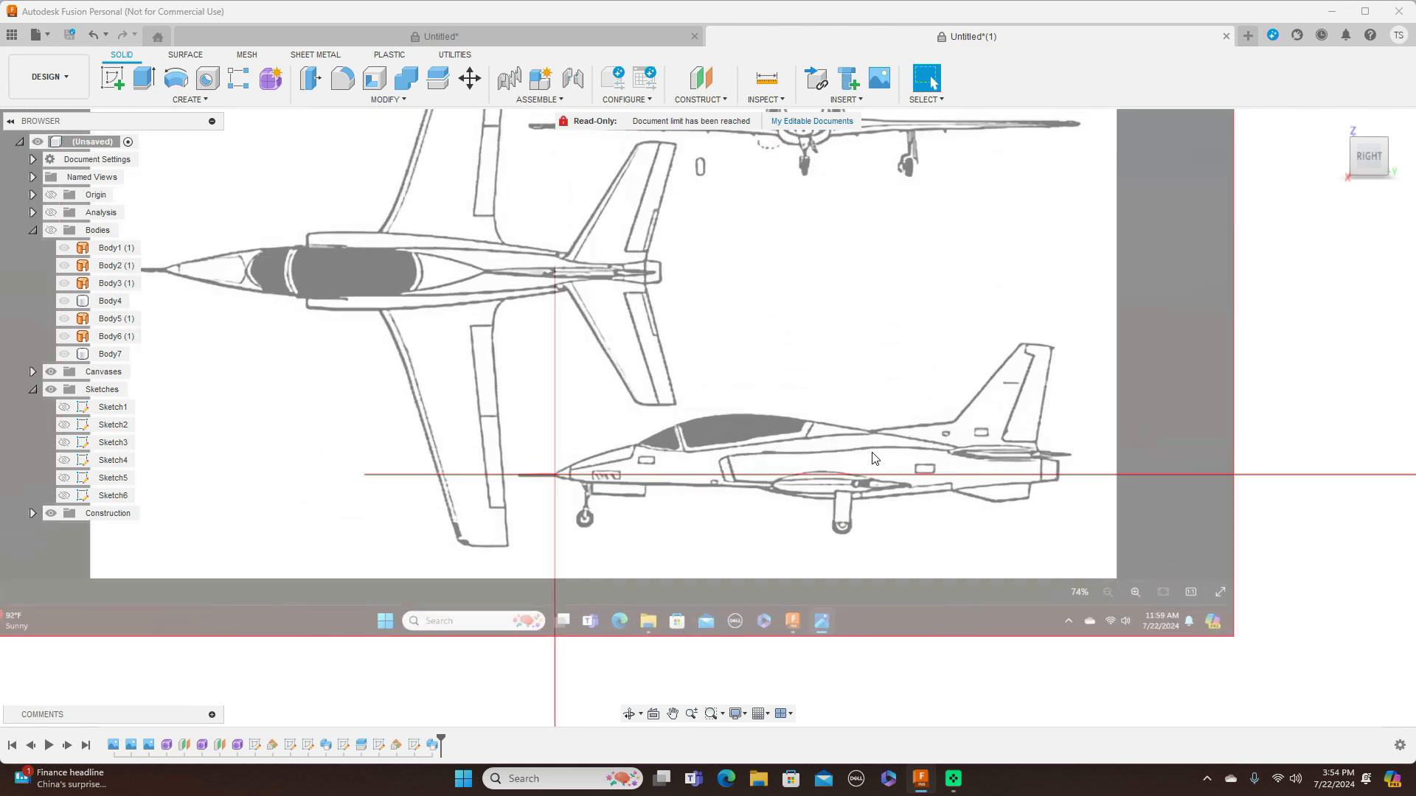
Show the origin planes and start a new sketch on the YZ plane, viewed from the right
{"action": "left_click", "coordinate": [51, 195]}
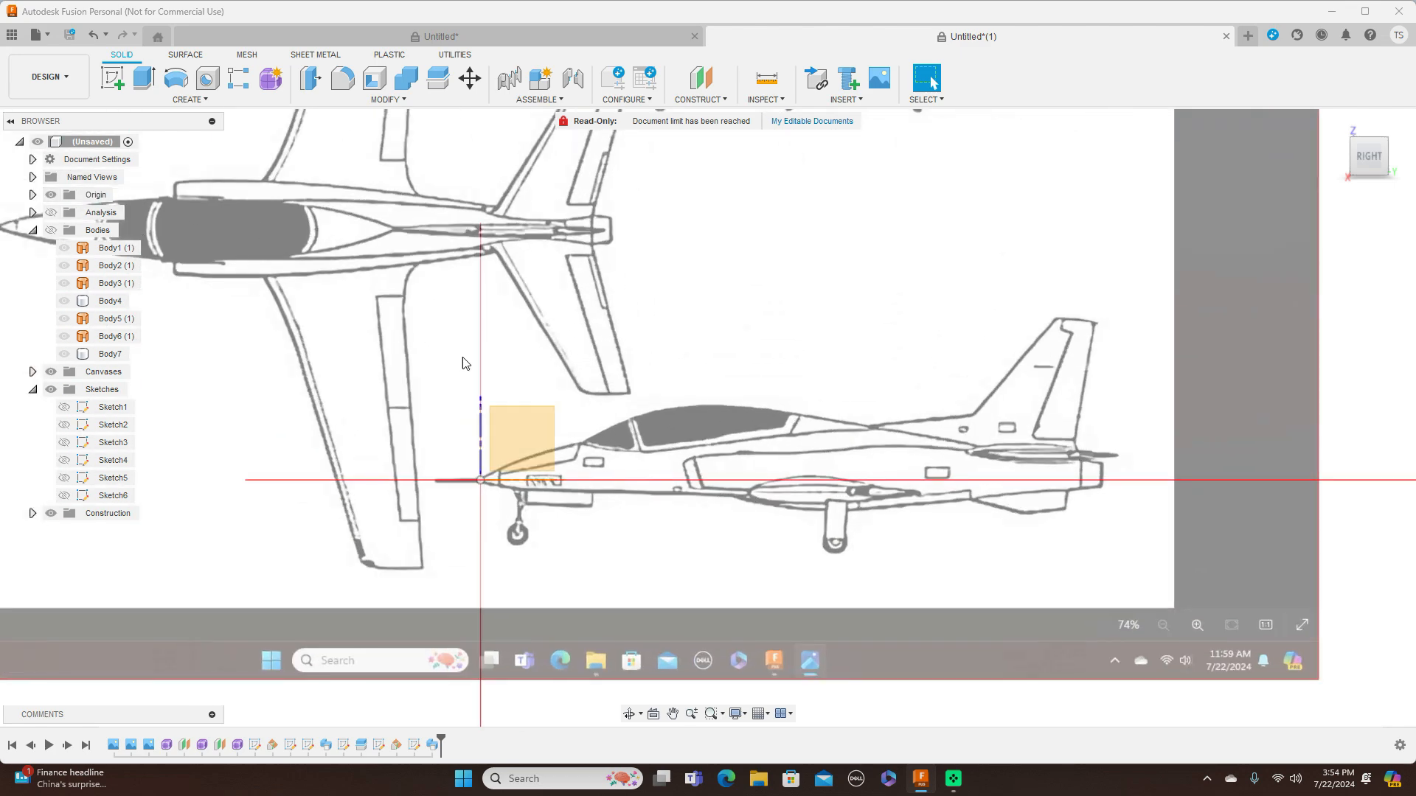
{"action": "left_click", "coordinate": [527, 419]}
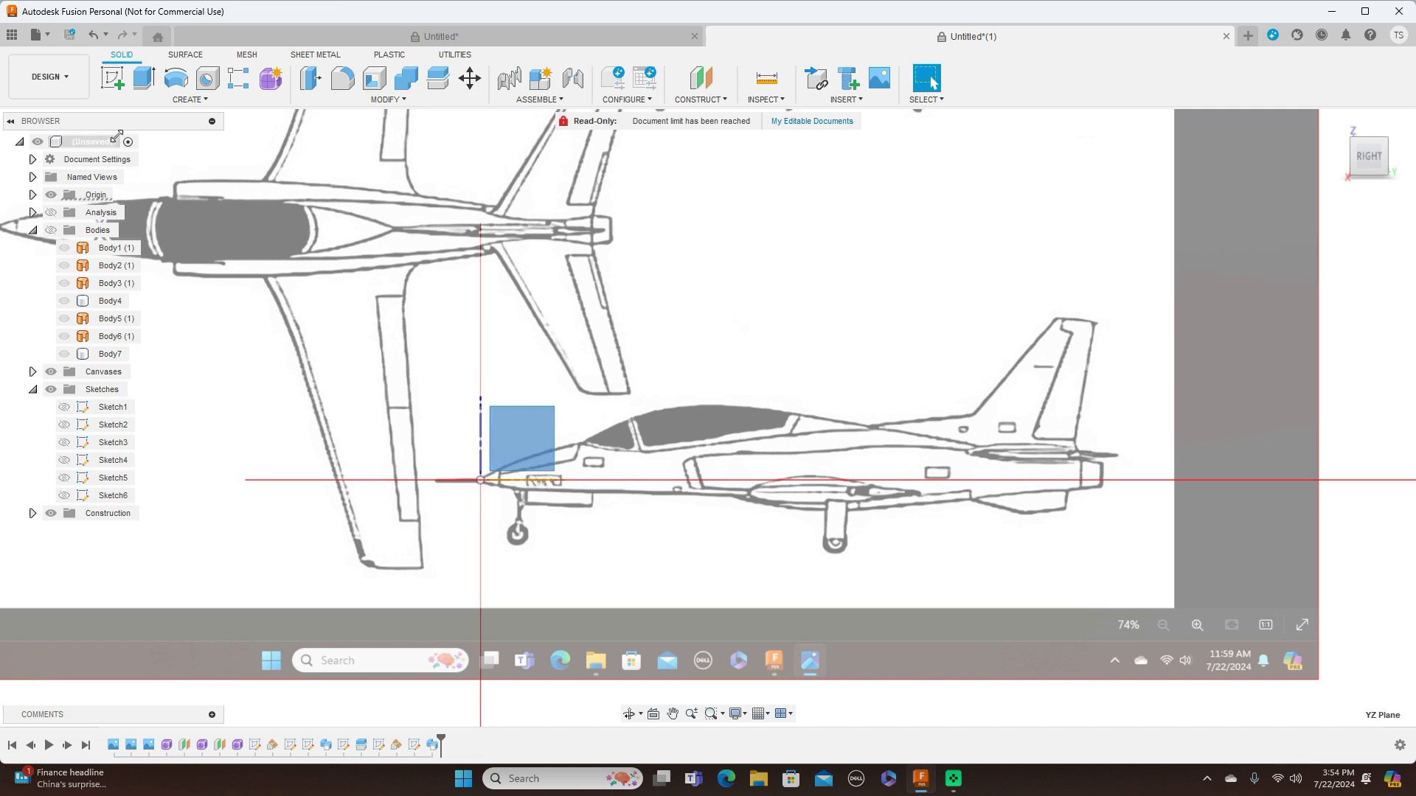
{"action": "left_click", "coordinate": [113, 75]}
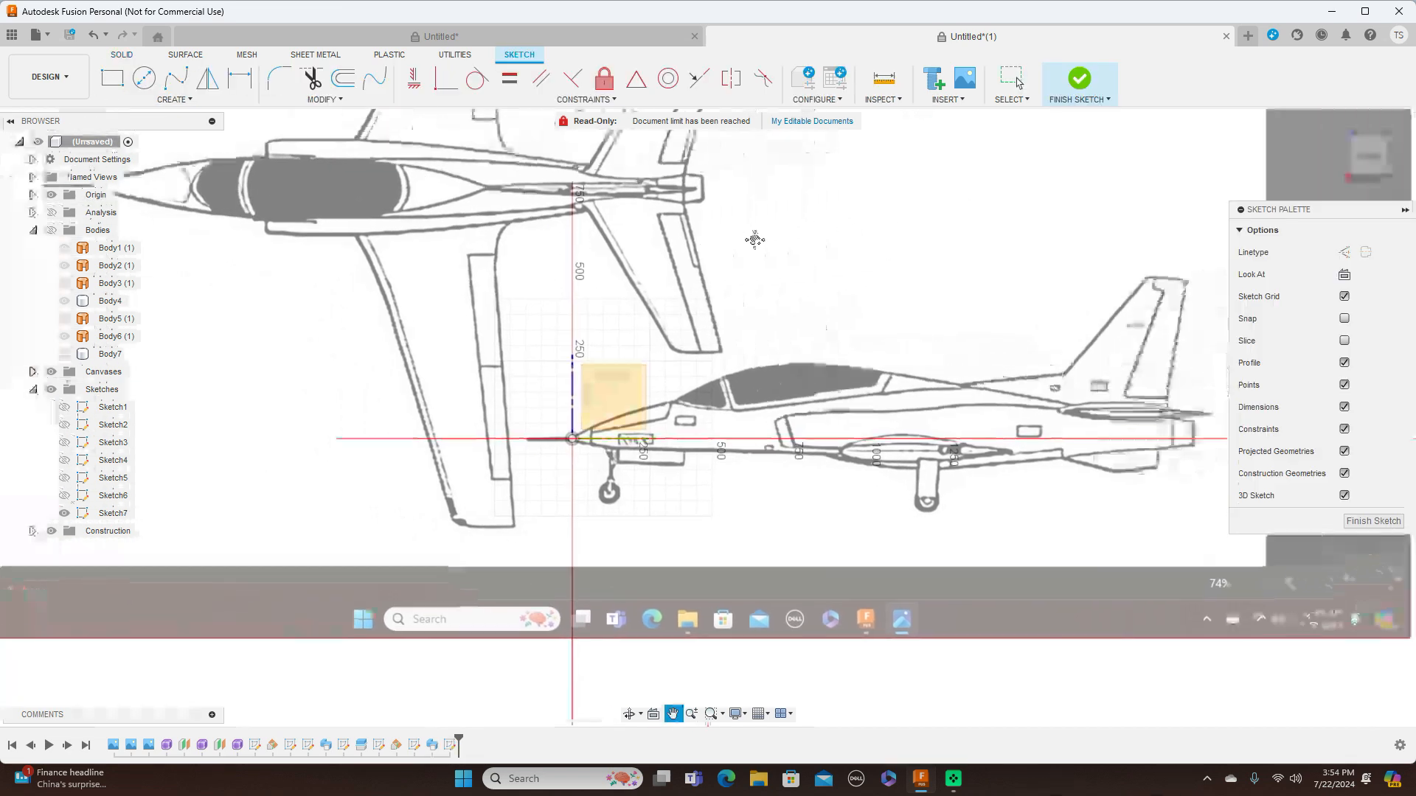
{"action": "middle_click_drag", "start_coordinate": [754, 240], "coordinate": [504, 250]}
{"action": "scroll", "coordinate": [640, 245], "scroll_direction": "up", "scroll_amount": 3}
{"action": "middle_click_drag", "start_coordinate": [795, 226], "coordinate": [637, 141]}
{"action": "scroll", "coordinate": [686, 177], "scroll_direction": "down", "scroll_amount": 1}
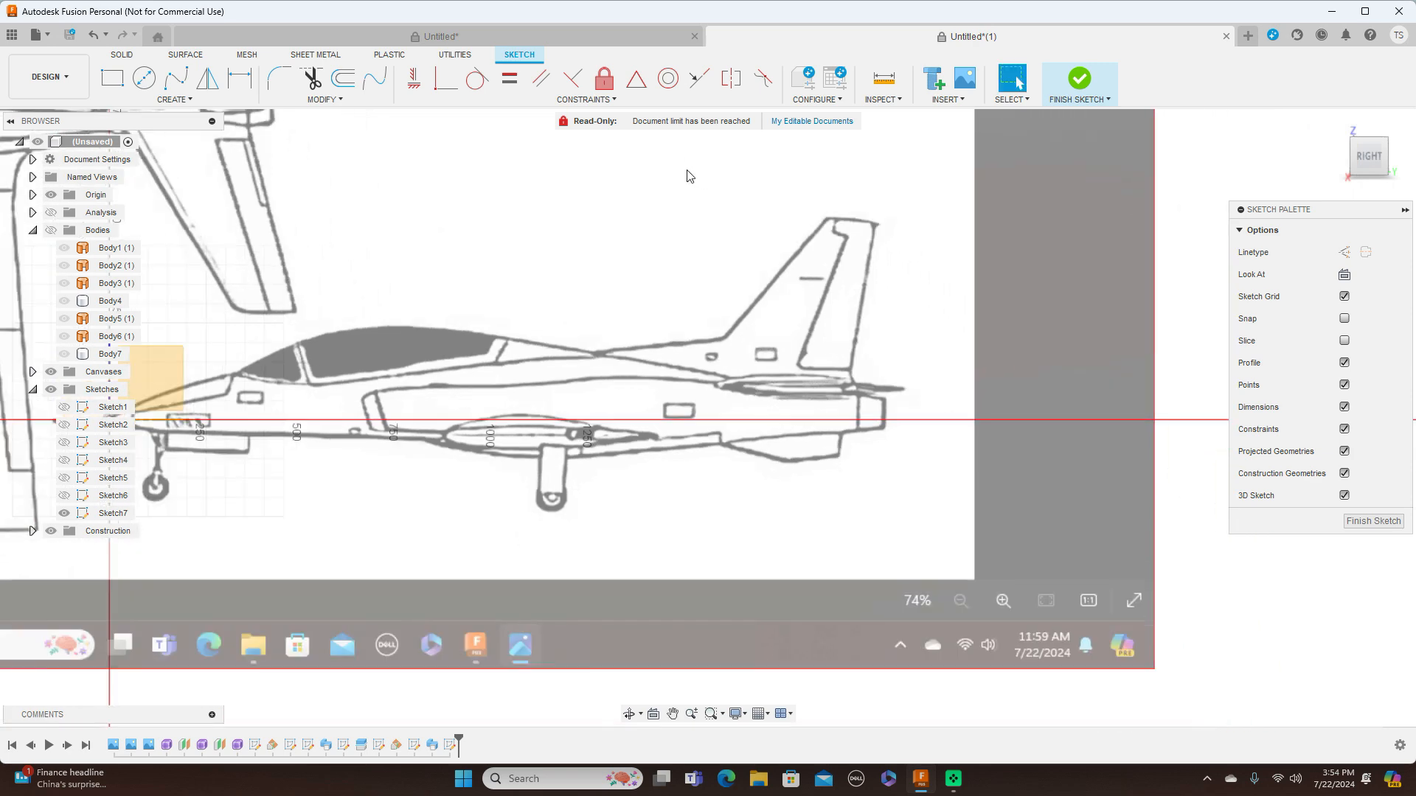
Draw a horizontal line about 416 mm long through the blueprint's horizontal stabilizer in the side view
{"action": "scroll", "coordinate": [786, 240], "scroll_direction": "up", "scroll_amount": 3}
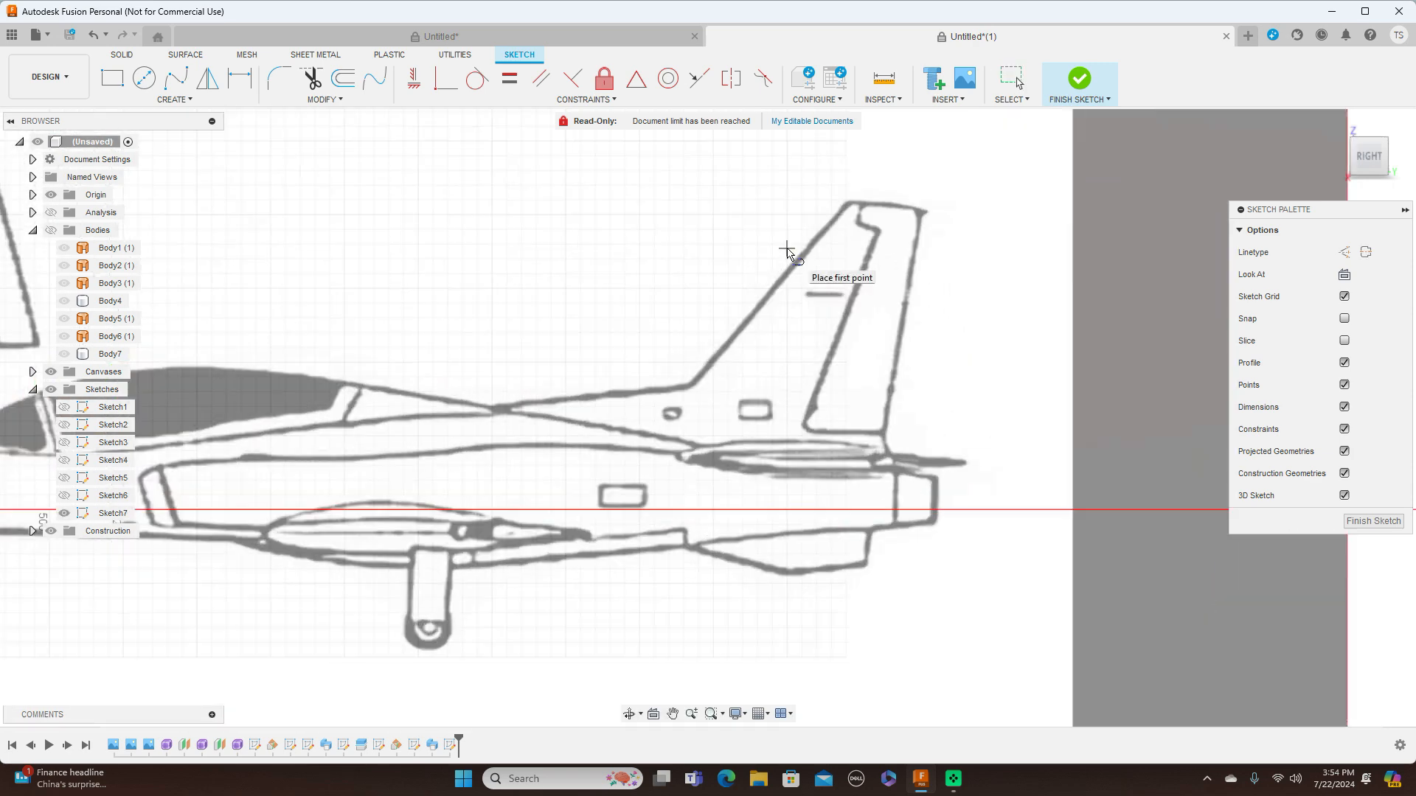
{"action": "left_click", "coordinate": [678, 456]}
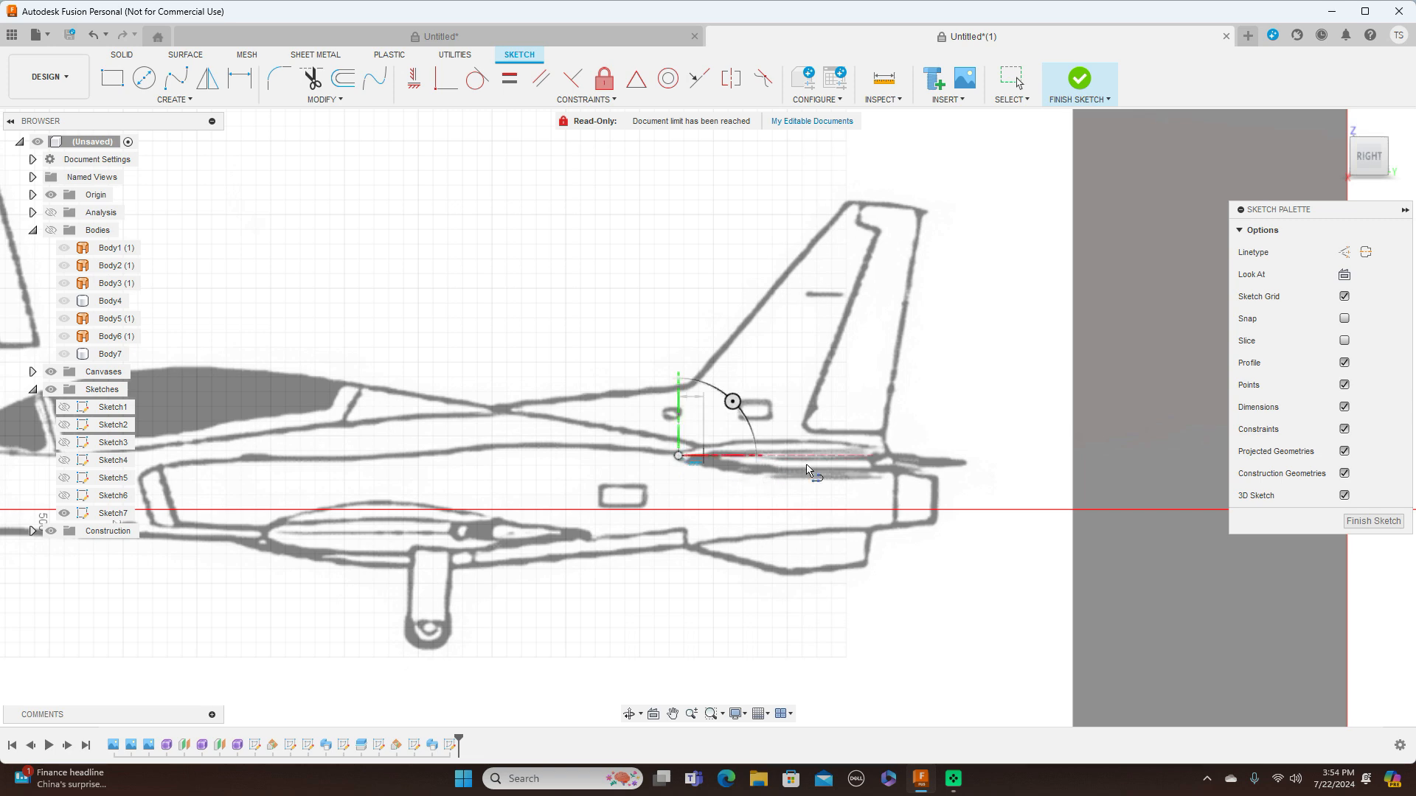
{"action": "left_click", "coordinate": [926, 457]}
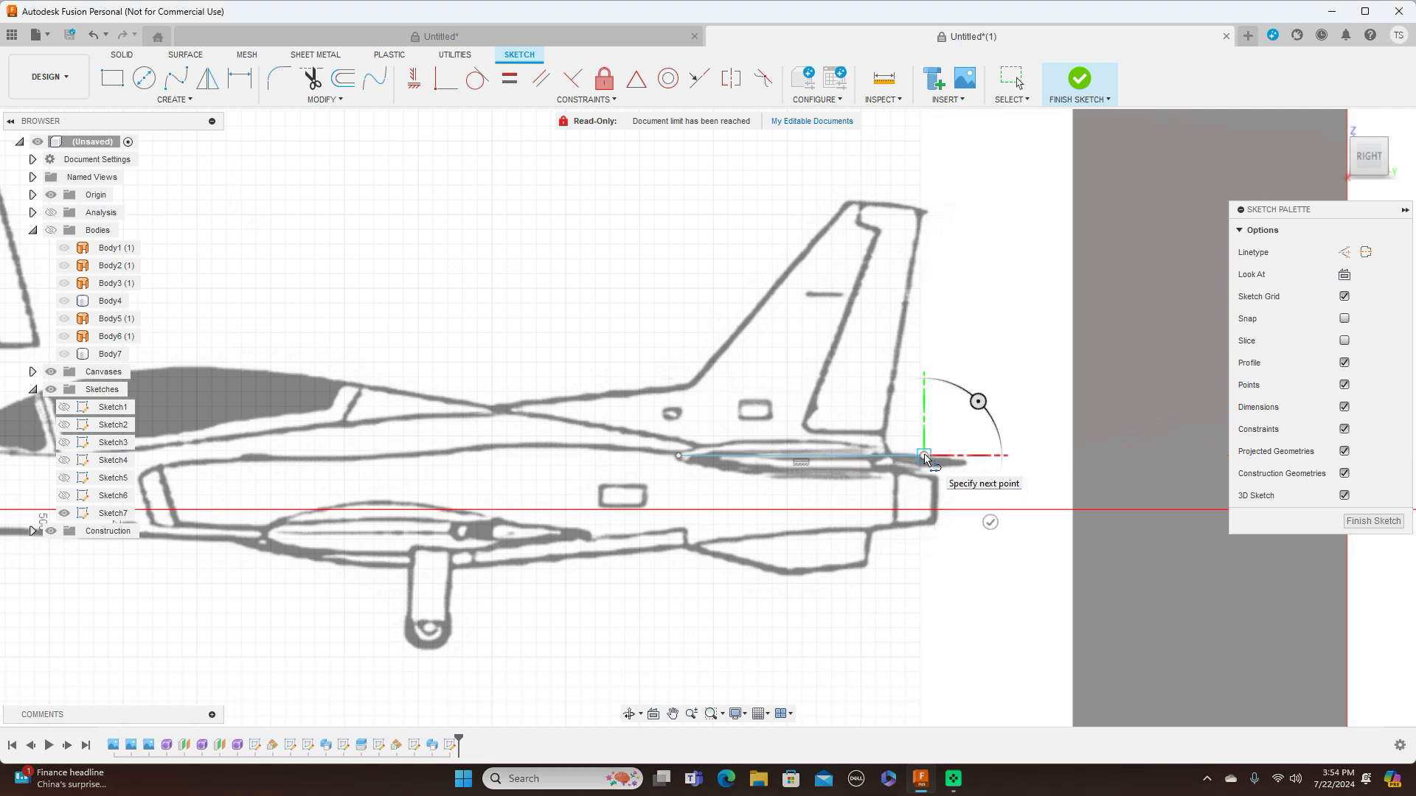
{"action": "right_click", "coordinate": [924, 454]}
{"action": "left_click", "coordinate": [980, 453]}
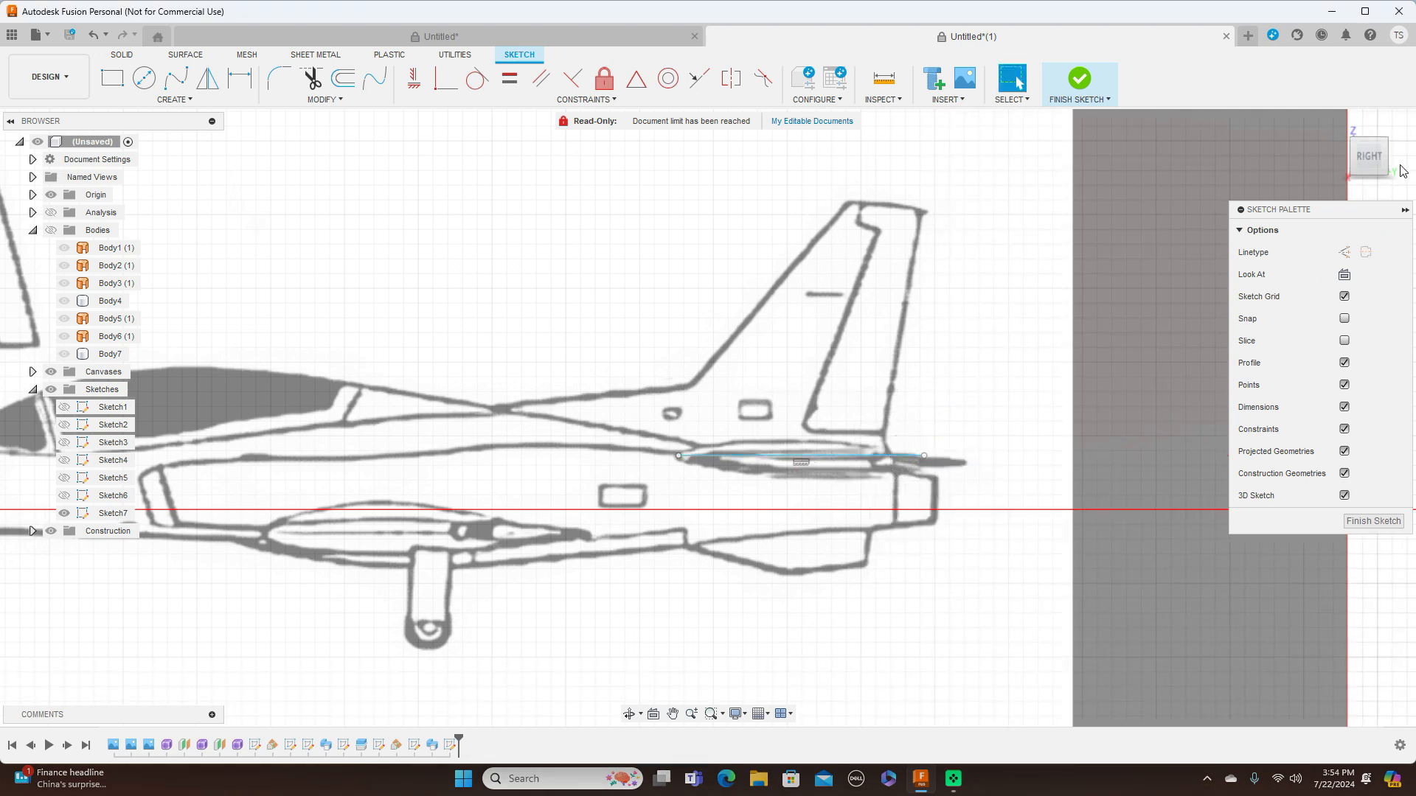
Move the stabilizer line's rear endpoint forward to match the stabilizer's root trailing edge in the blueprint's top view
{"action": "left_click", "coordinate": [1369, 135]}
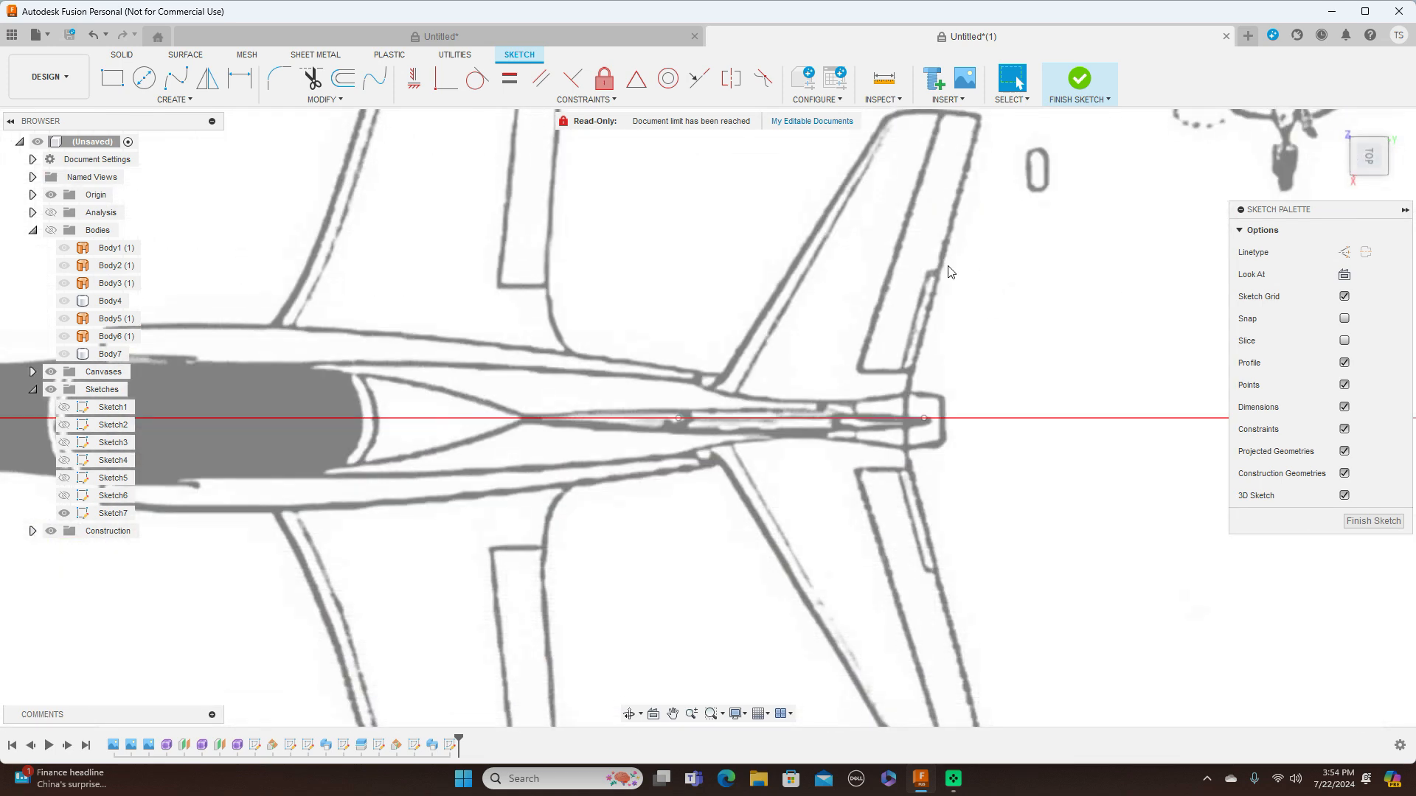
{"action": "left_click", "coordinate": [915, 421]}
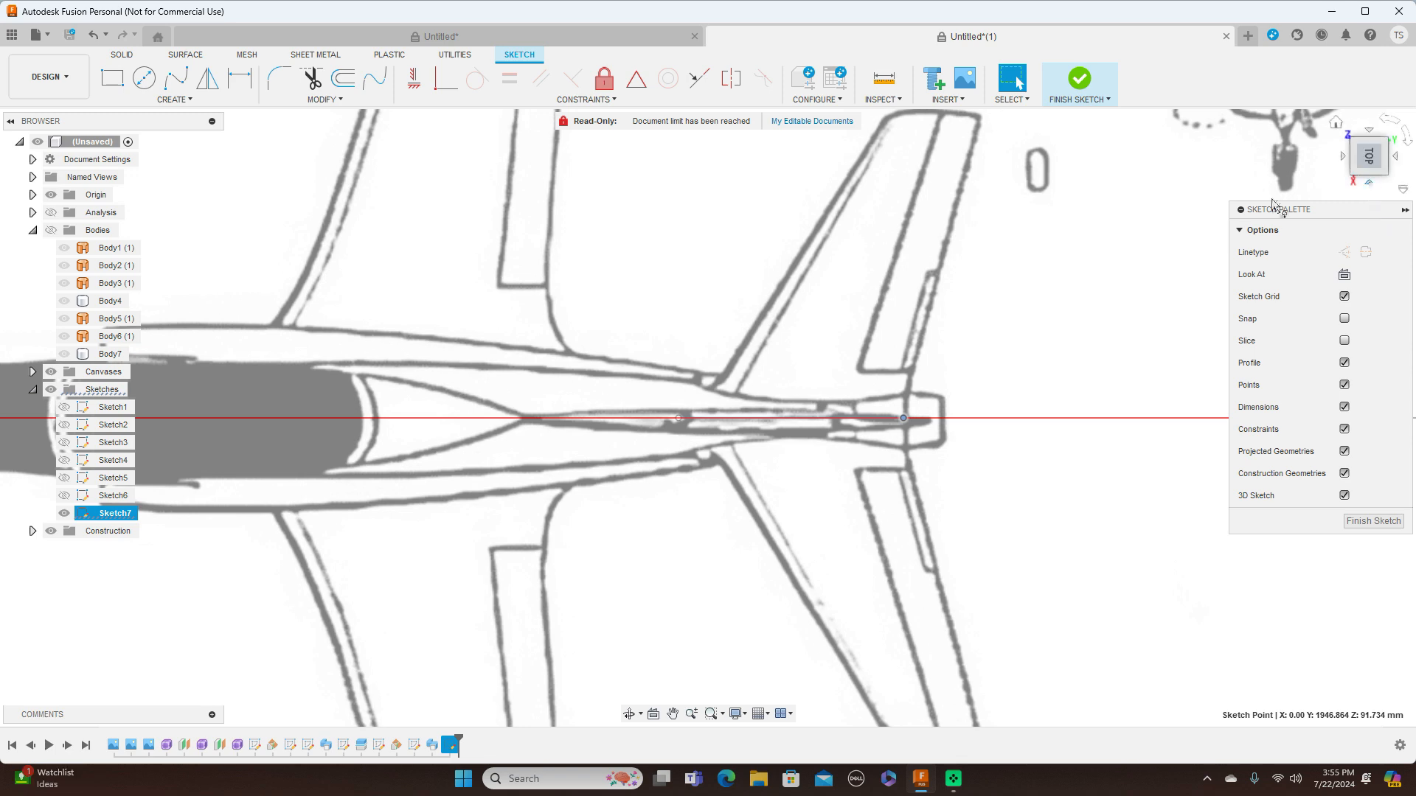
{"action": "left_click", "coordinate": [1369, 193]}
{"action": "scroll", "coordinate": [988, 427], "scroll_direction": "up", "scroll_amount": 5}
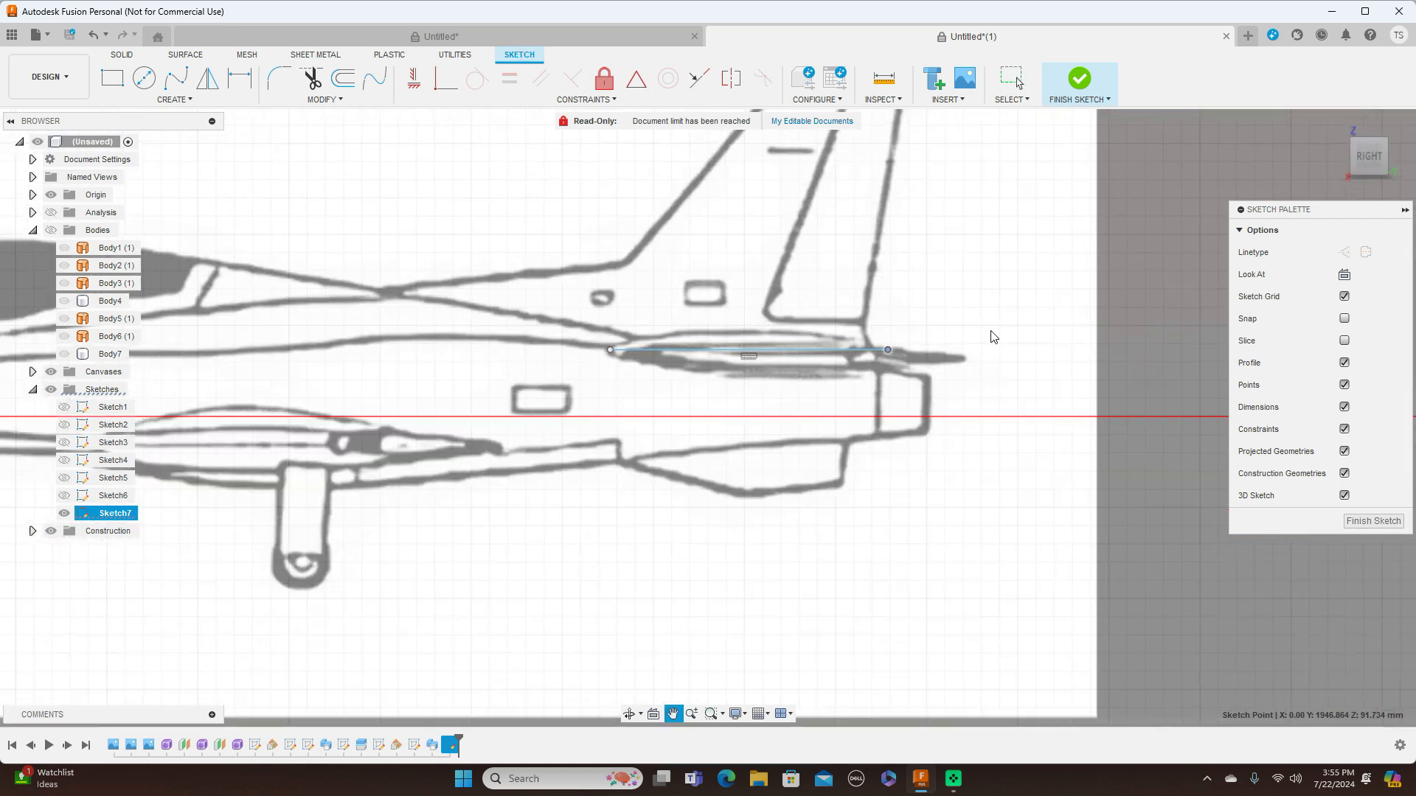
Draw a fit point spline over the horizontal line, from its front endpoint to its rear endpoint, as the stabilizer airfoil's upper curve
{"action": "left_click", "coordinate": [176, 77]}
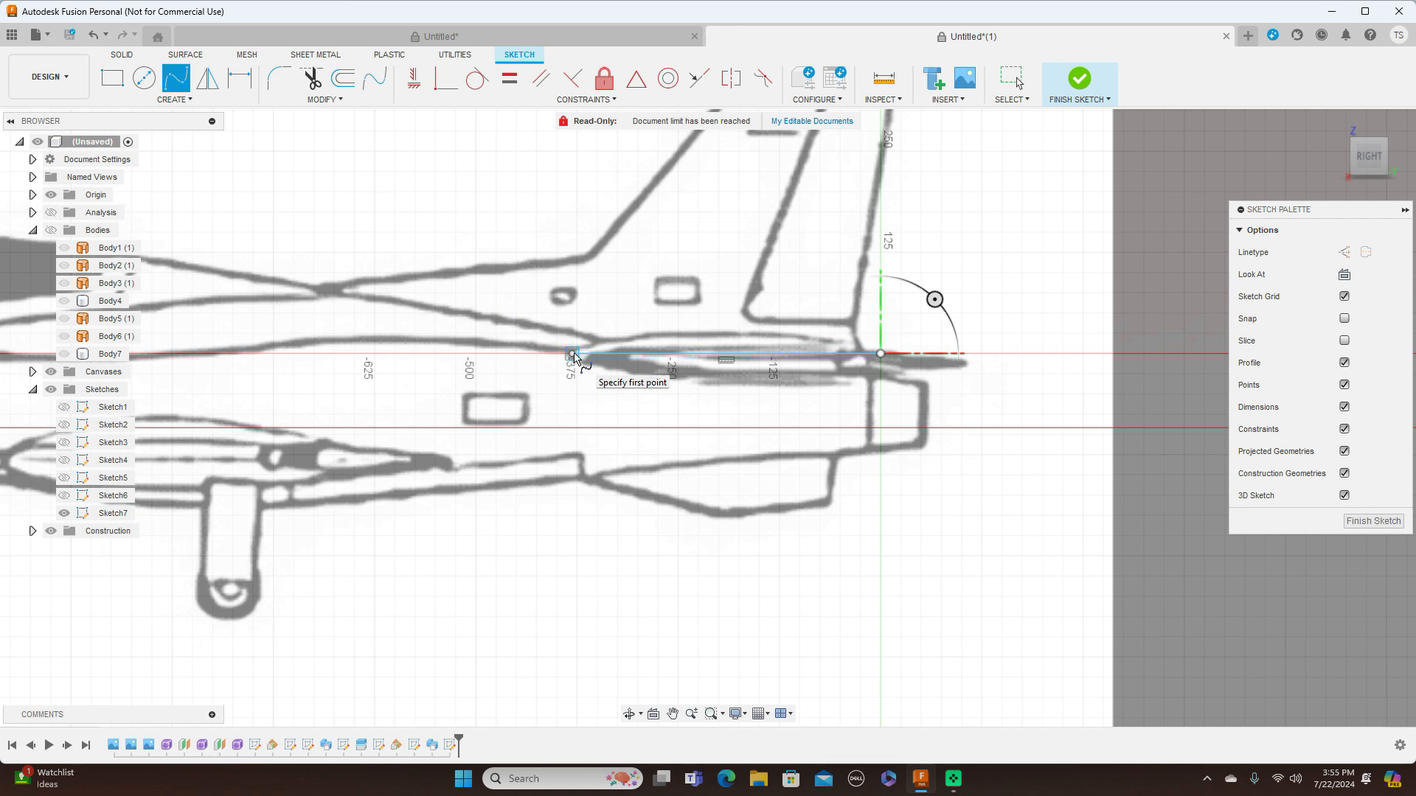
{"action": "left_click", "coordinate": [573, 355]}
{"action": "left_click", "coordinate": [590, 342]}
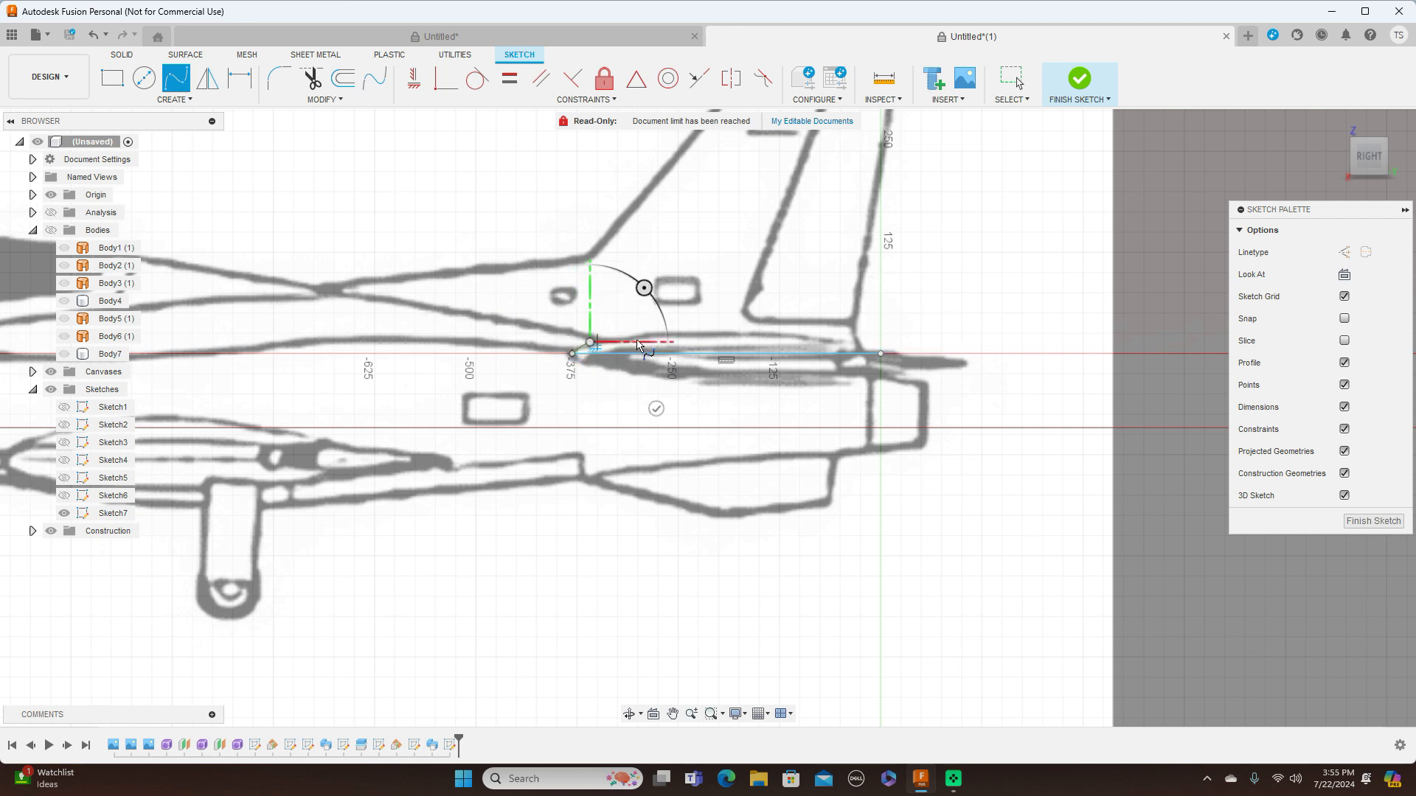
{"action": "left_click", "coordinate": [662, 332]}
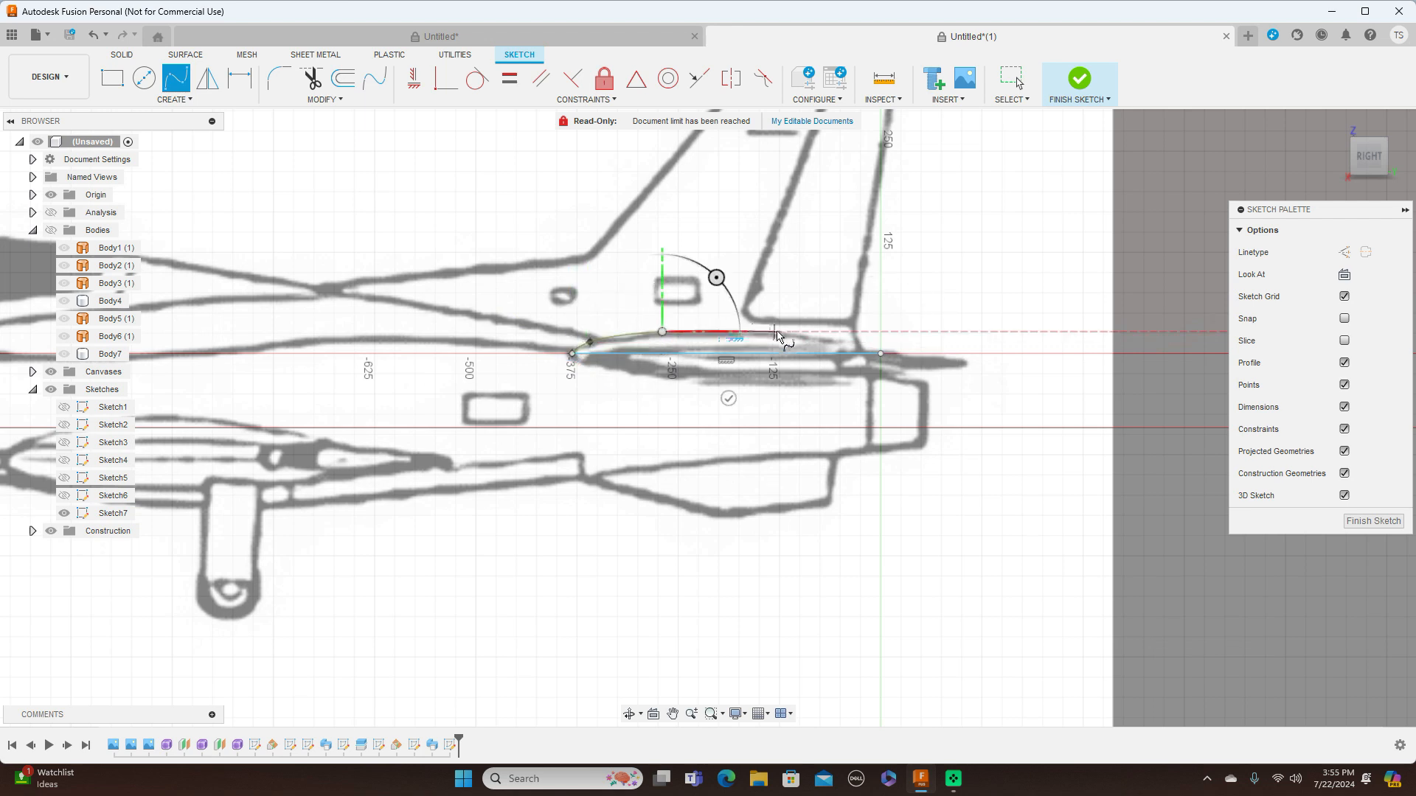
{"action": "left_click", "coordinate": [800, 341]}
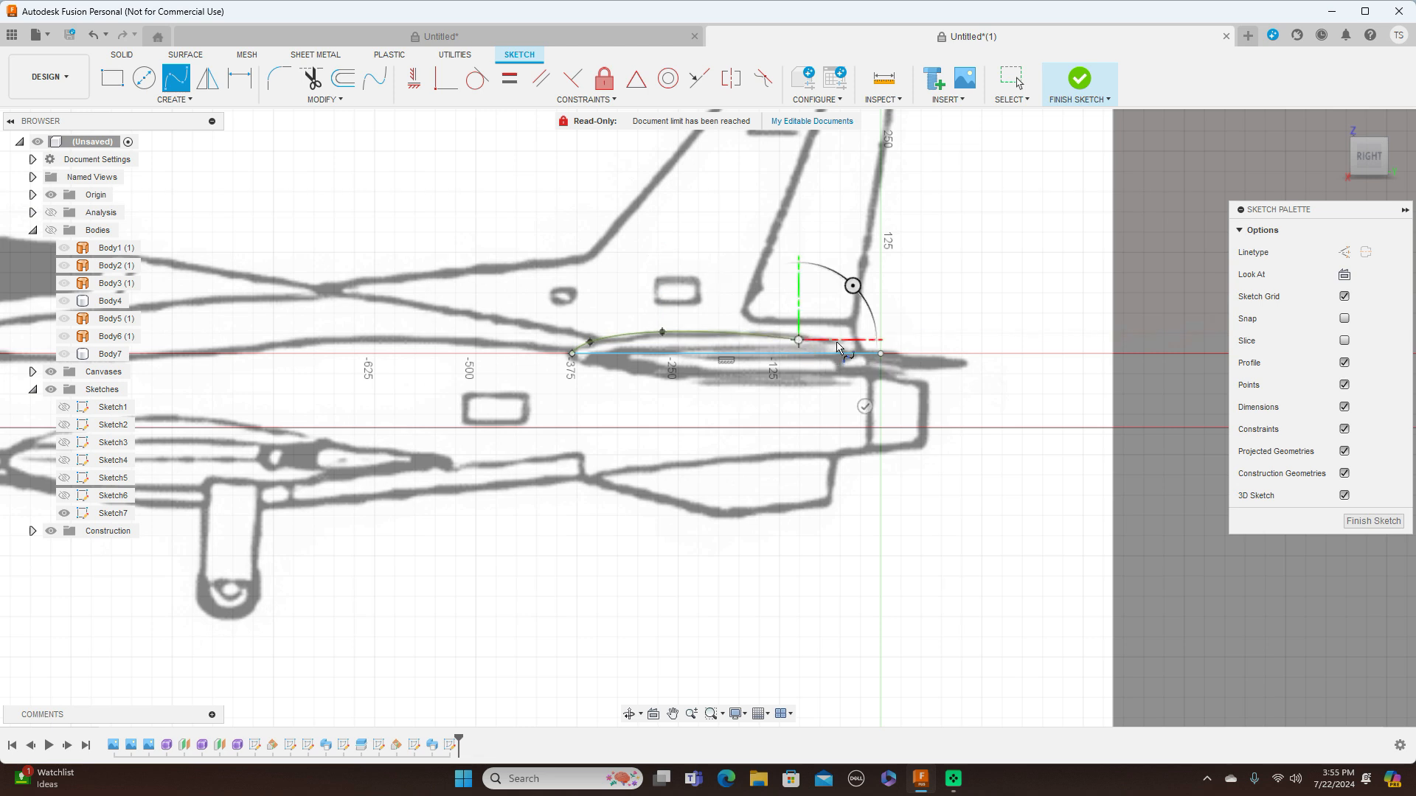
{"action": "left_click", "coordinate": [881, 354]}
{"action": "right_click", "coordinate": [885, 359]}
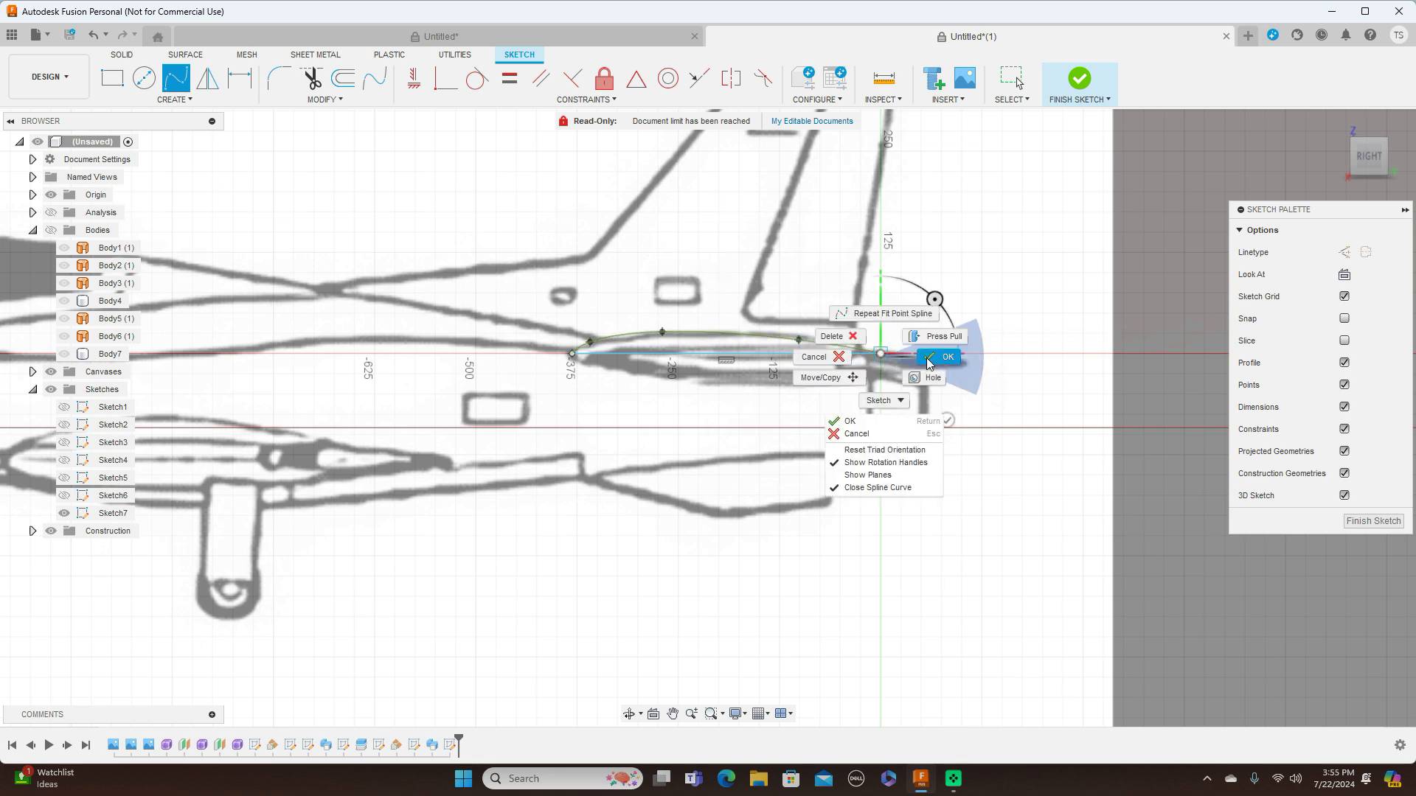
{"action": "left_click", "coordinate": [935, 360]}
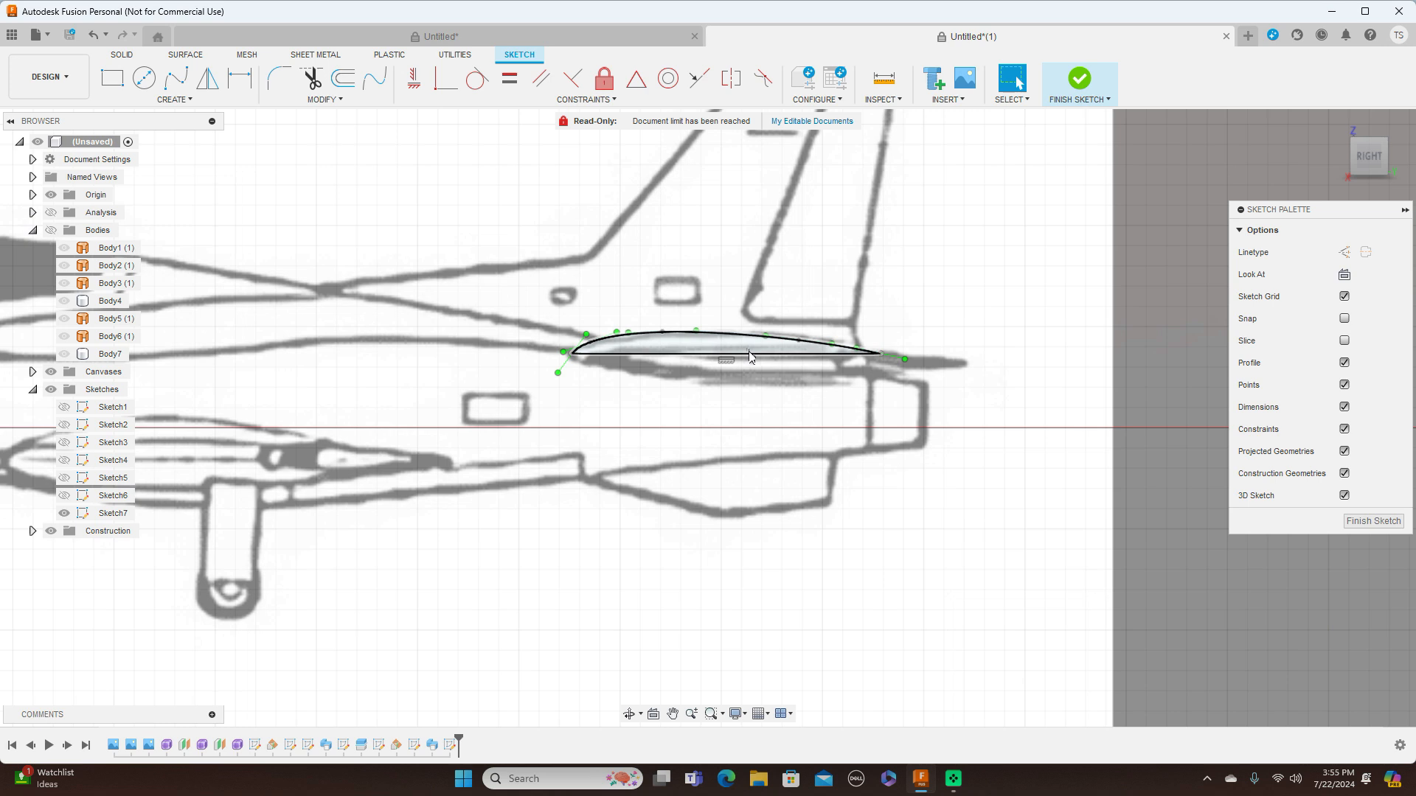
Mirror the upper airfoil spline about the horizontal line to form the lower curve, and finish the sketch
{"action": "left_click", "coordinate": [207, 78]}
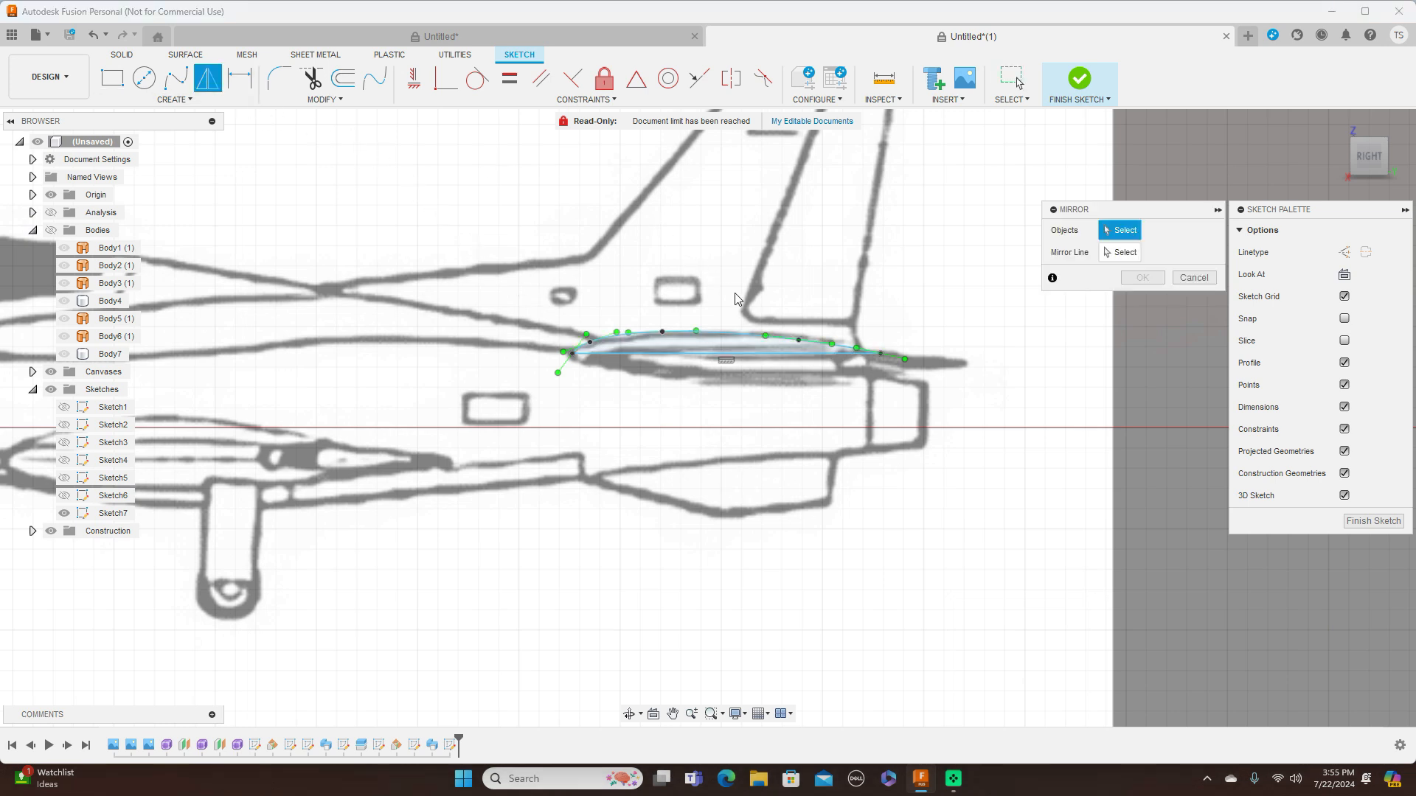
{"action": "left_click", "coordinate": [743, 332]}
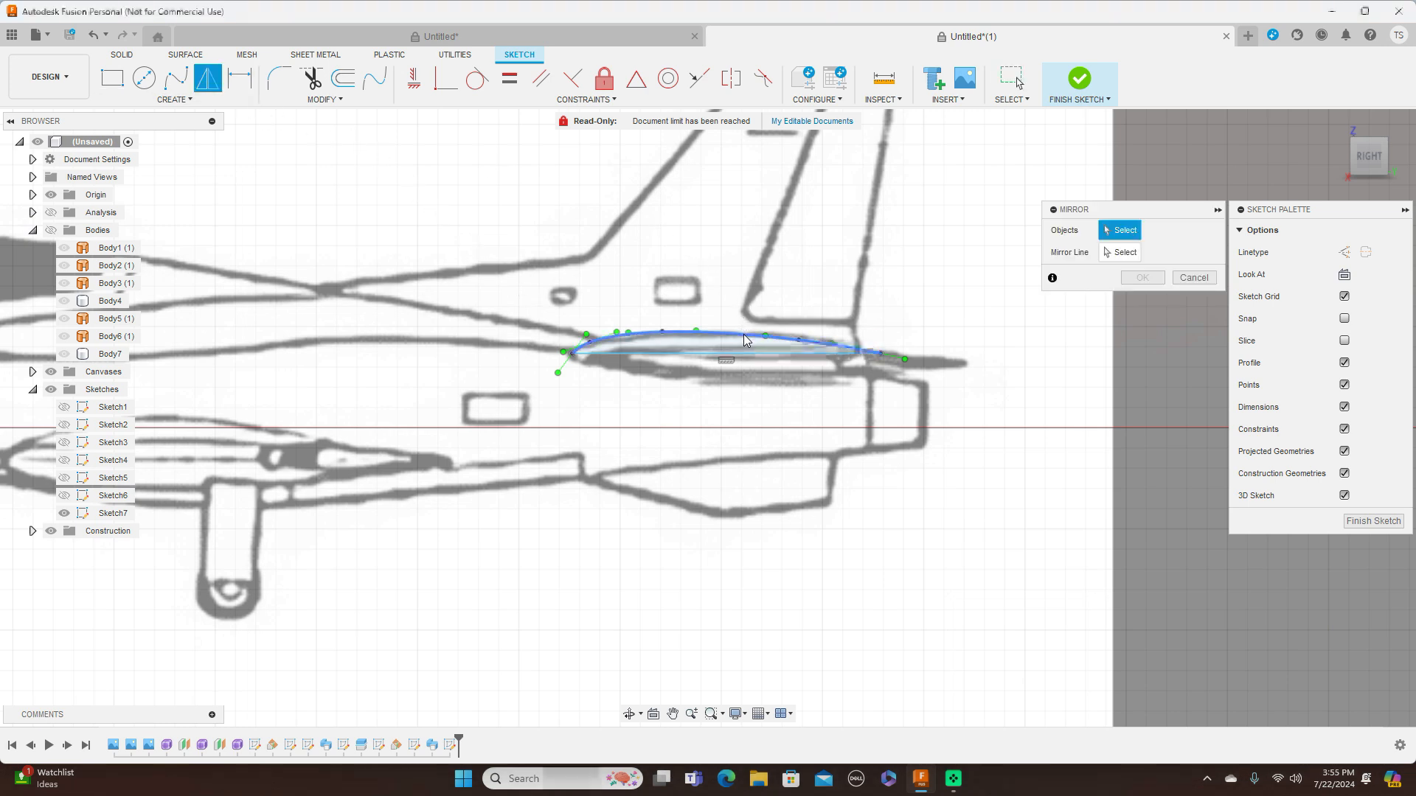
{"action": "left_click", "coordinate": [1120, 253]}
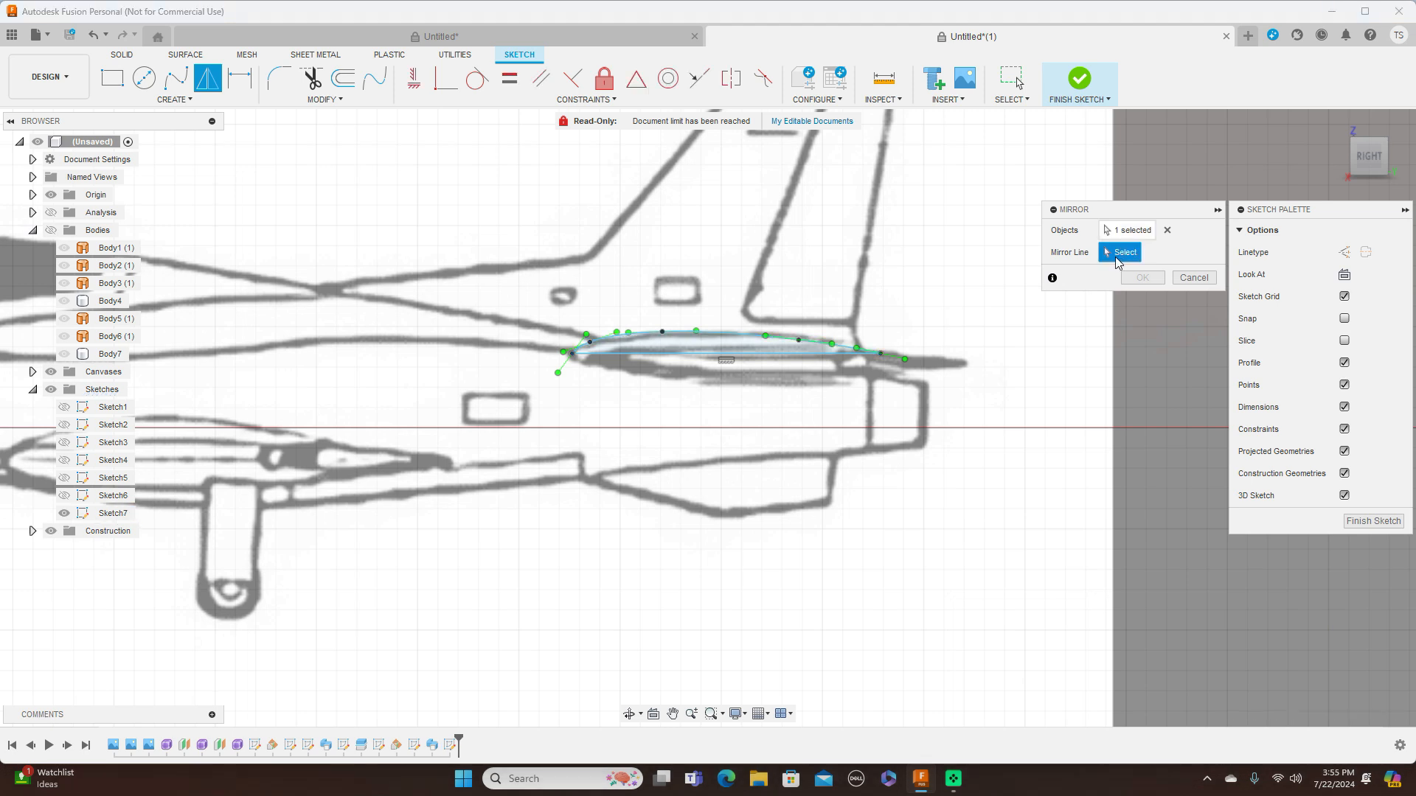
{"action": "left_click", "coordinate": [787, 360]}
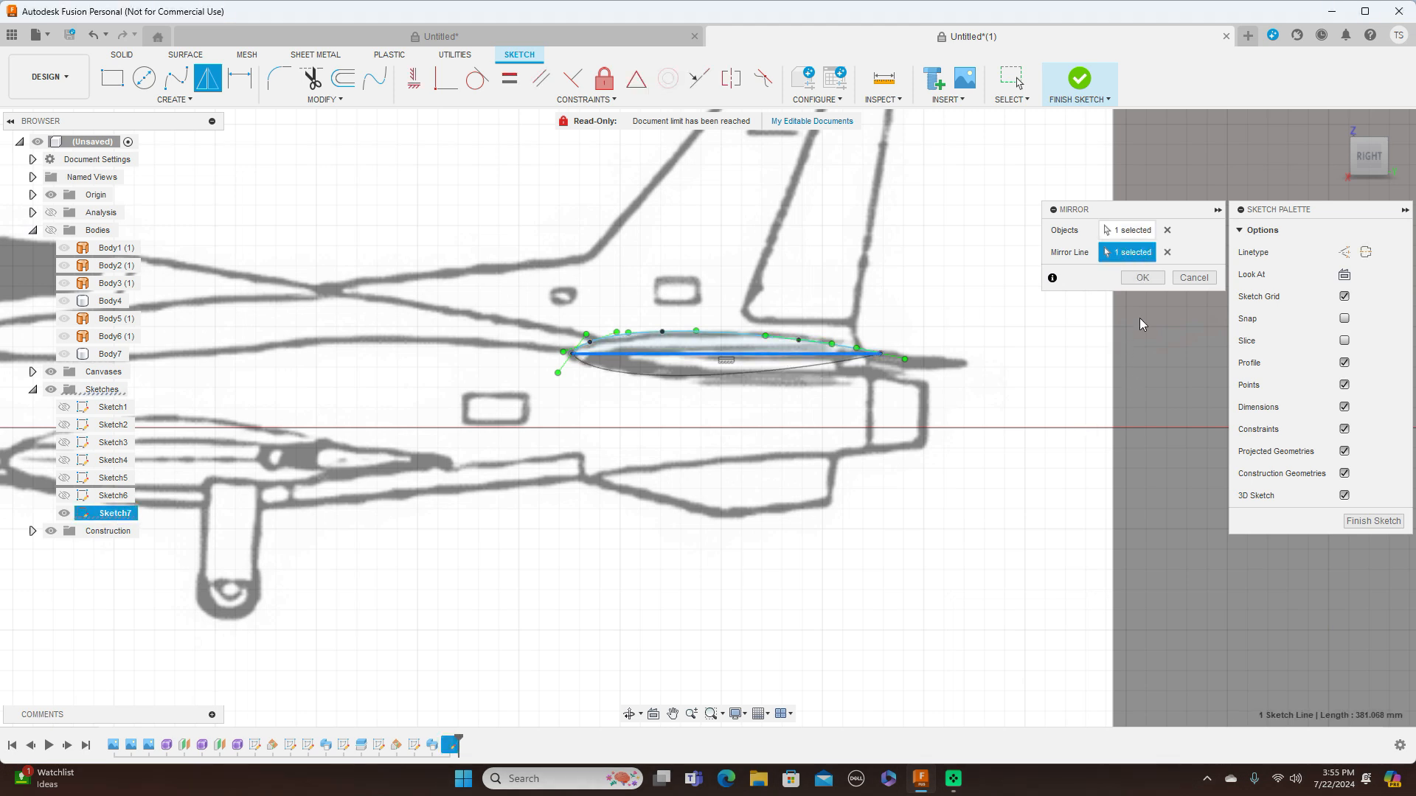
{"action": "left_click", "coordinate": [1141, 279]}
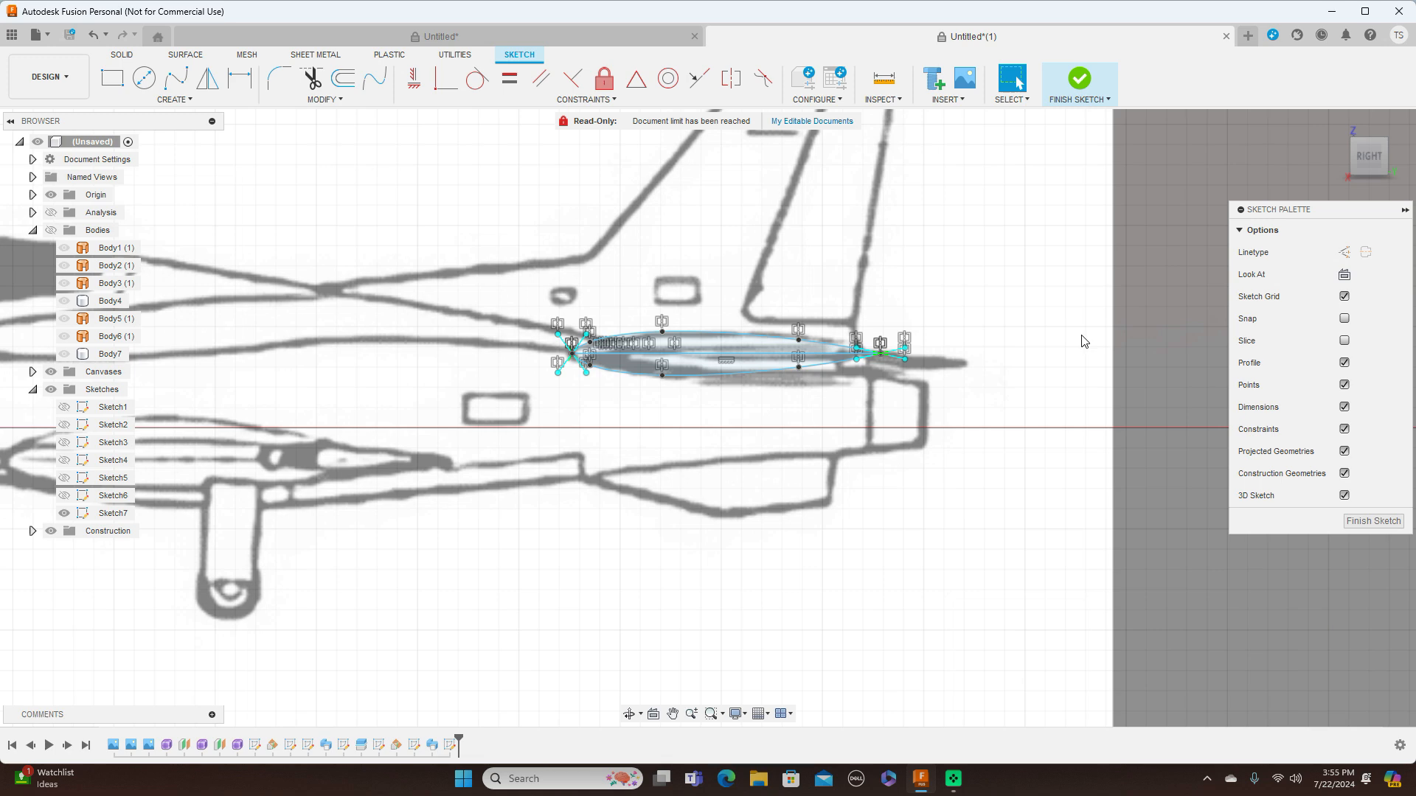
{"action": "scroll", "coordinate": [1029, 361], "scroll_direction": "up", "scroll_amount": 3}
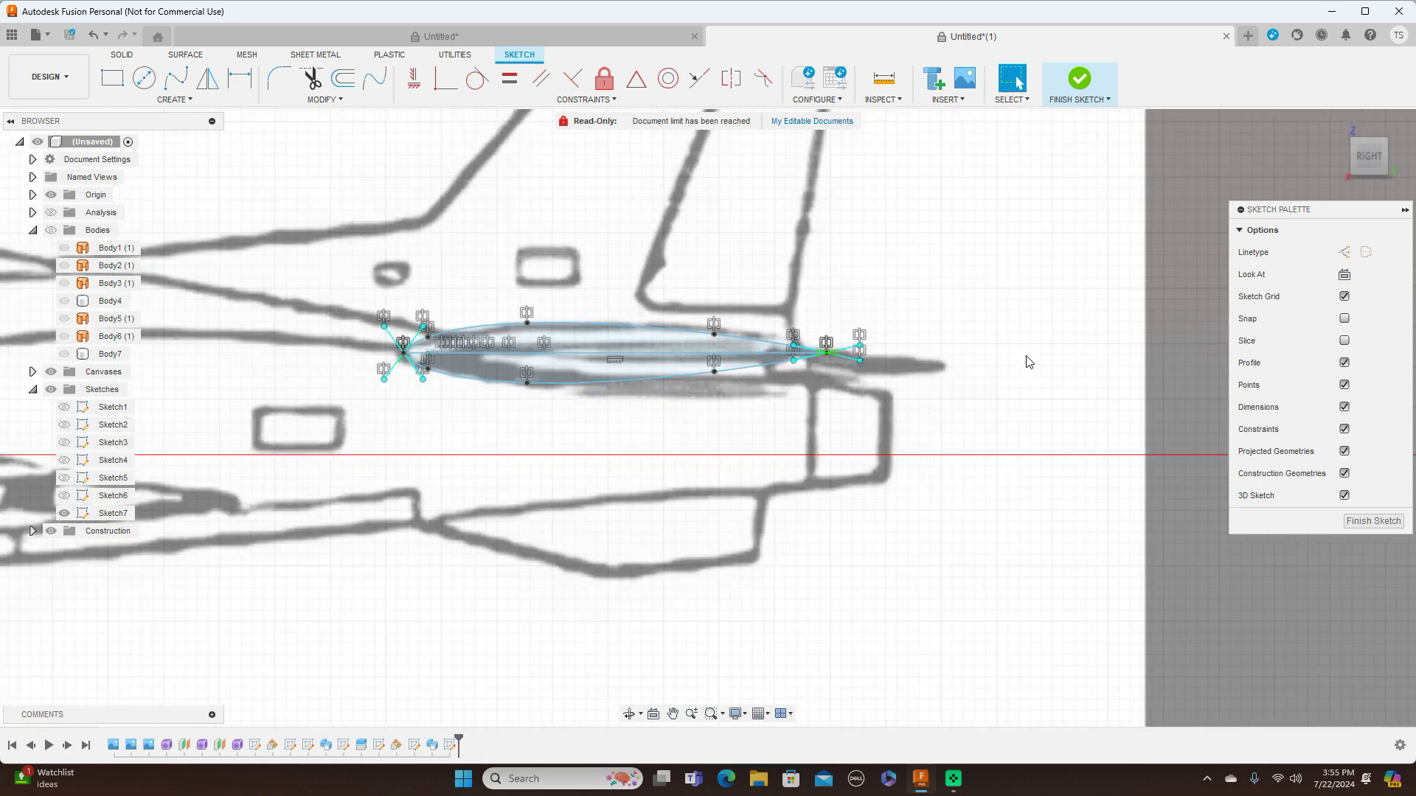
{"action": "scroll", "coordinate": [1029, 361], "scroll_direction": "down", "scroll_amount": 2}
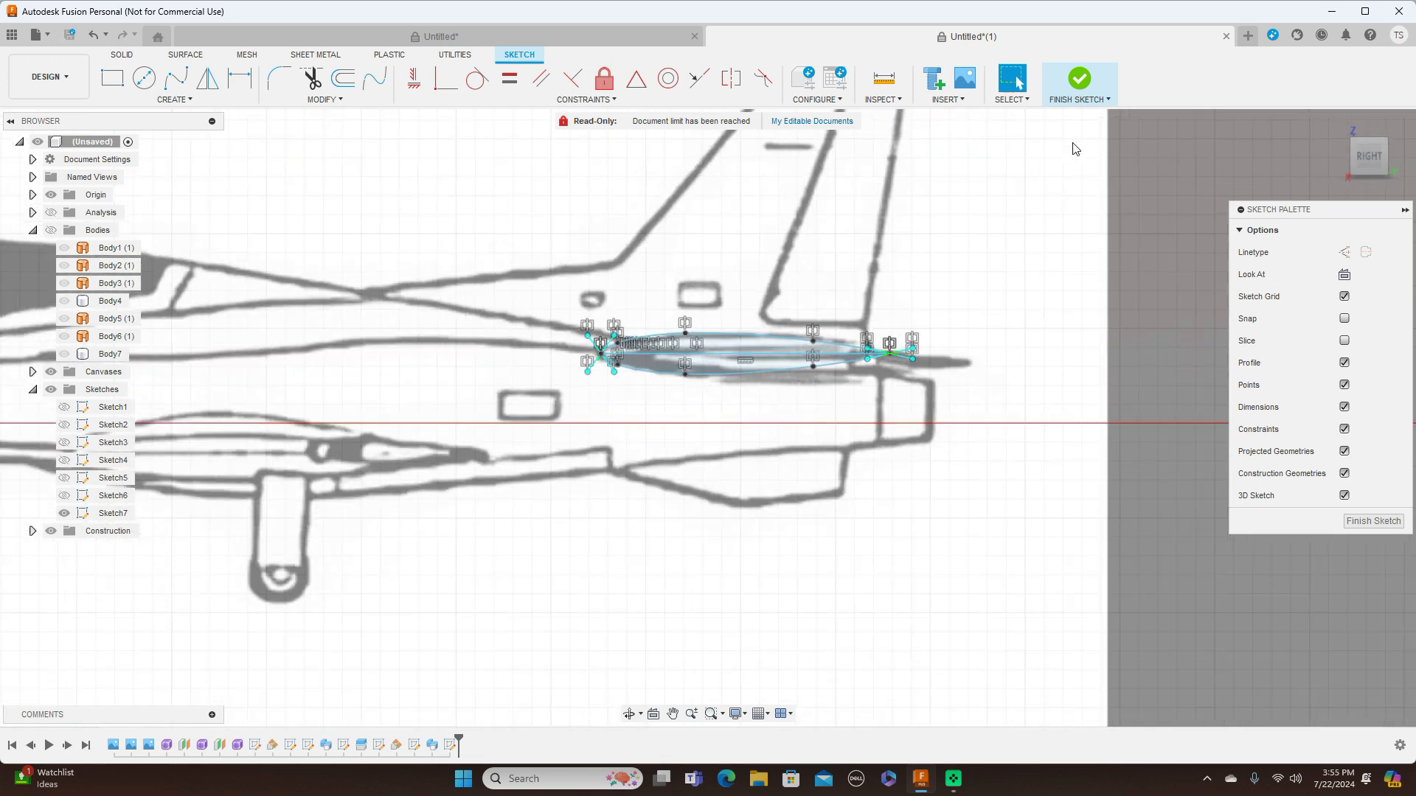
{"action": "left_click", "coordinate": [1097, 101]}
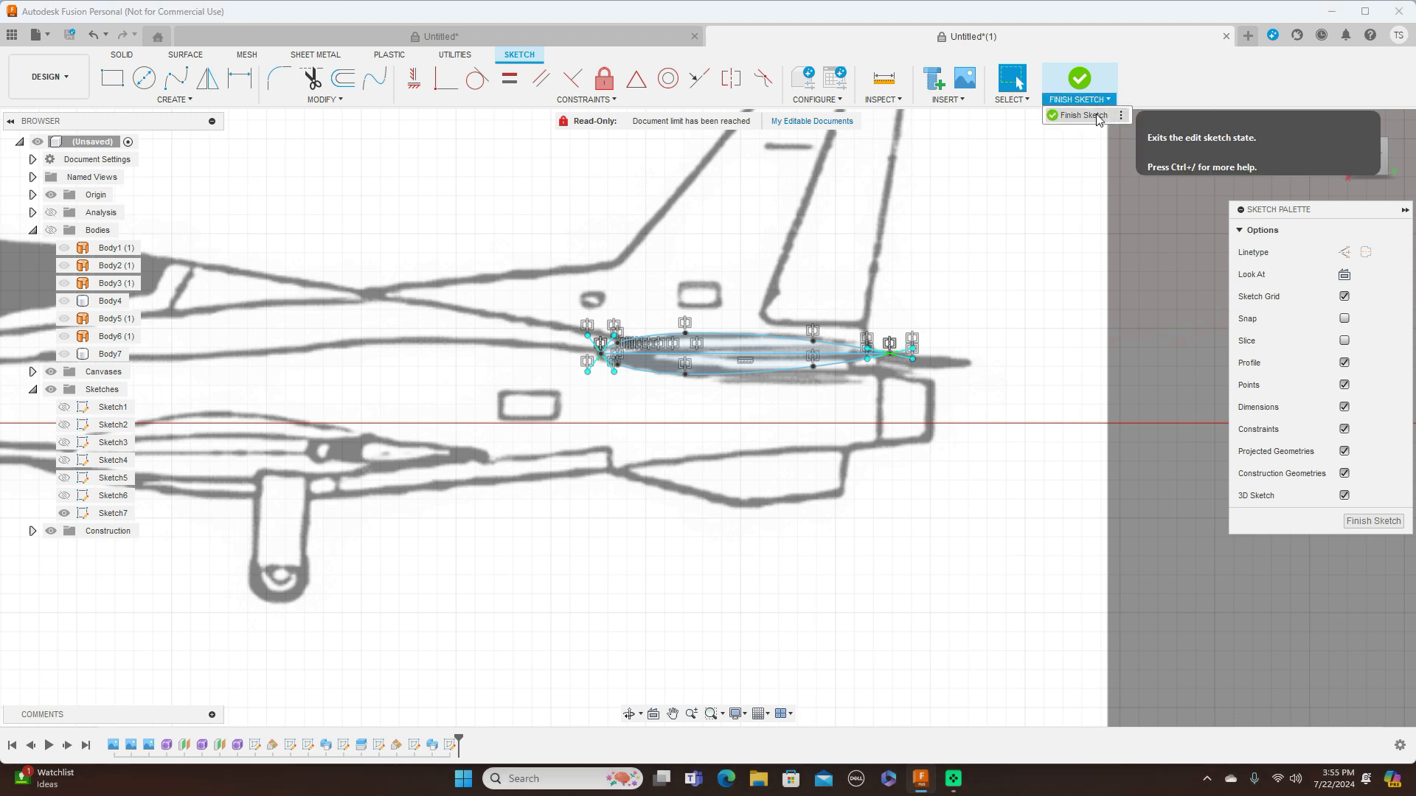
{"action": "left_click", "coordinate": [1083, 116]}
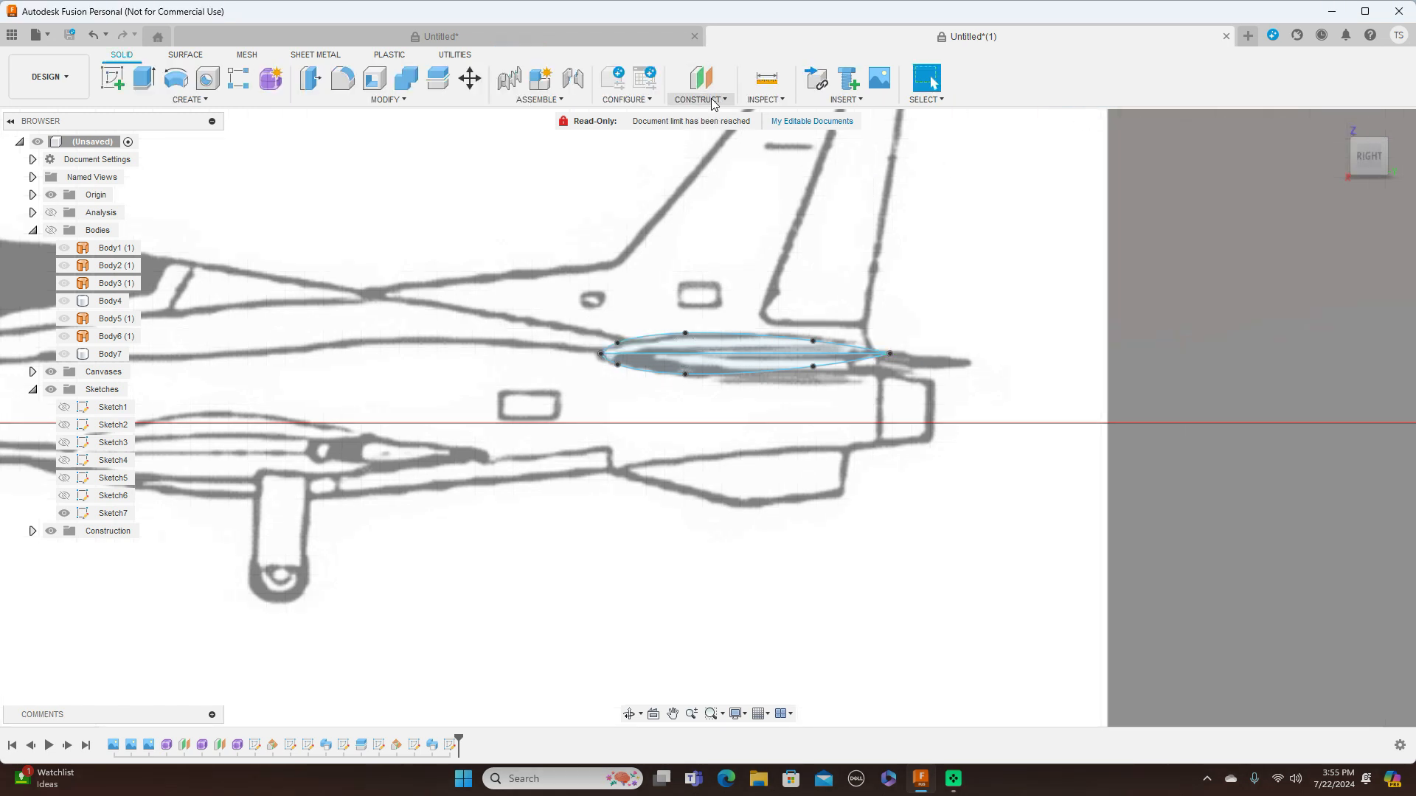
Create a construction plane at an angle of 0 degrees through the airfoil's horizontal centerline
{"action": "left_click", "coordinate": [713, 104]}
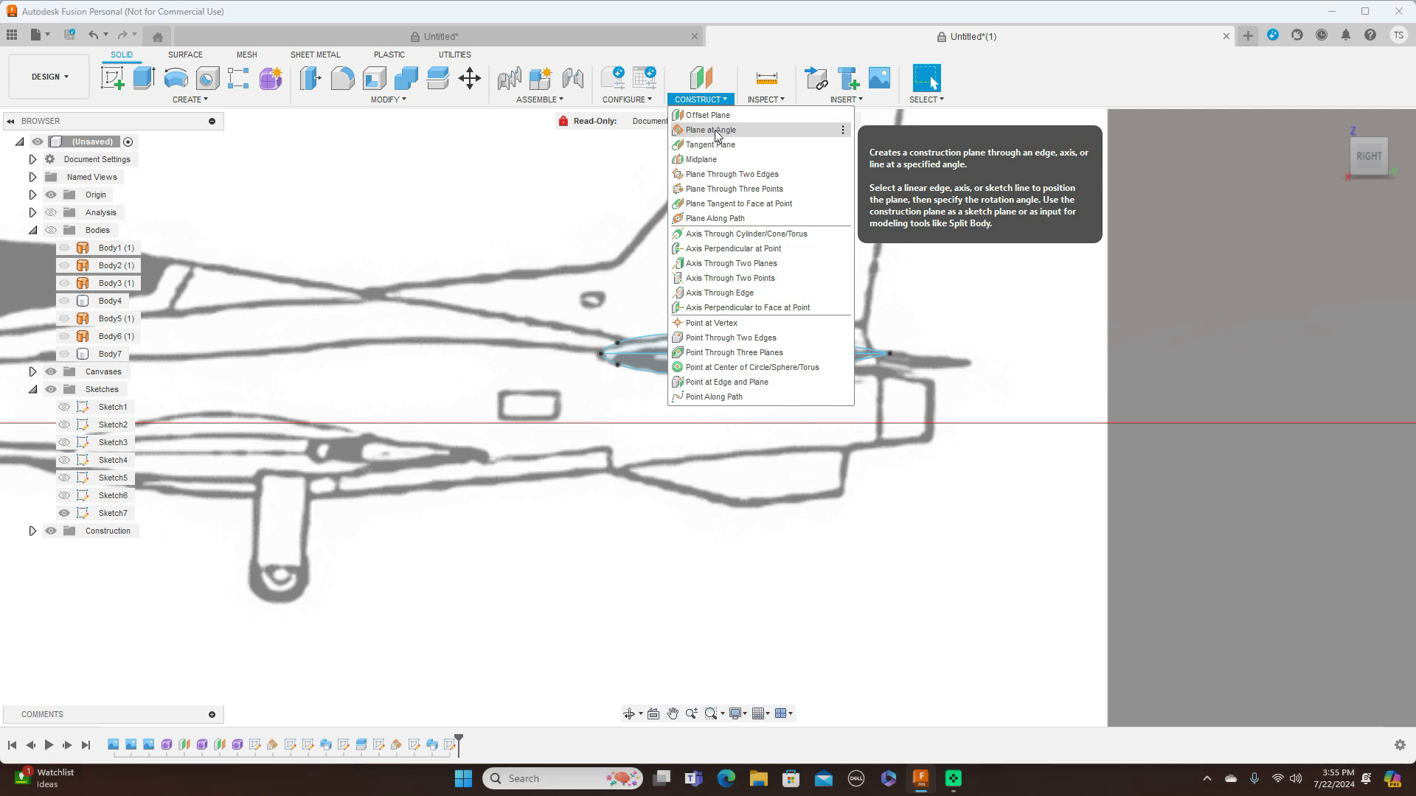
{"action": "left_click", "coordinate": [712, 130]}
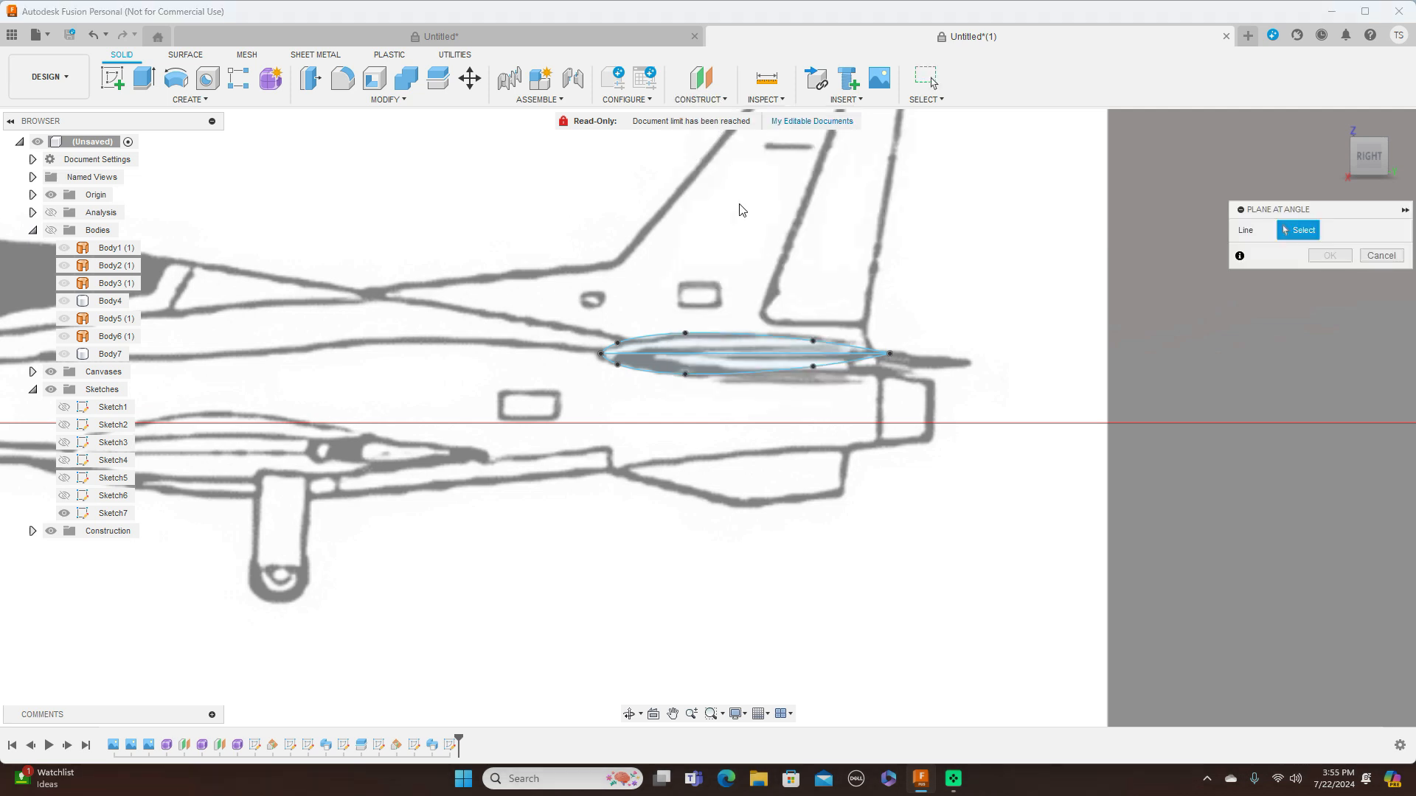
{"action": "left_click", "coordinate": [739, 360]}
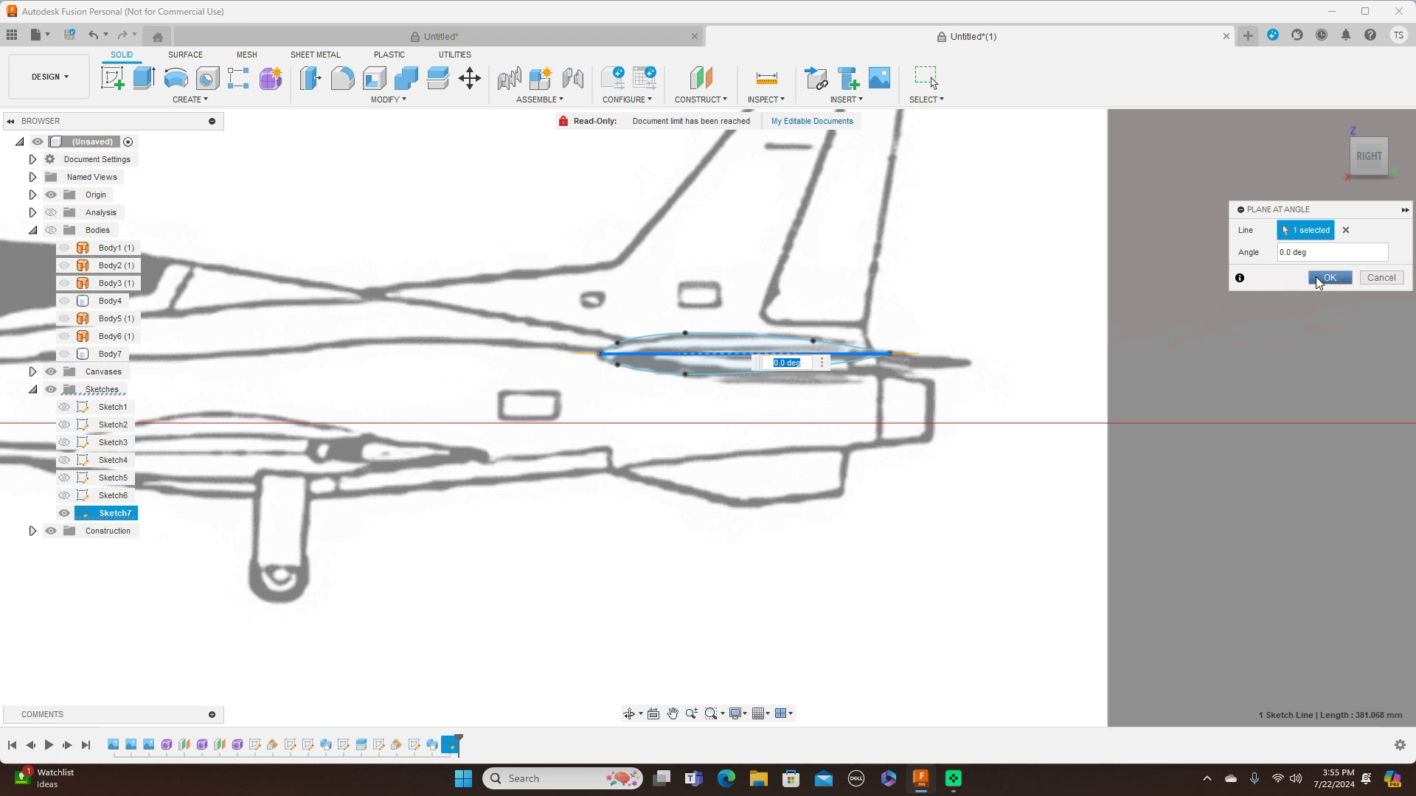
{"action": "left_click", "coordinate": [1318, 280]}
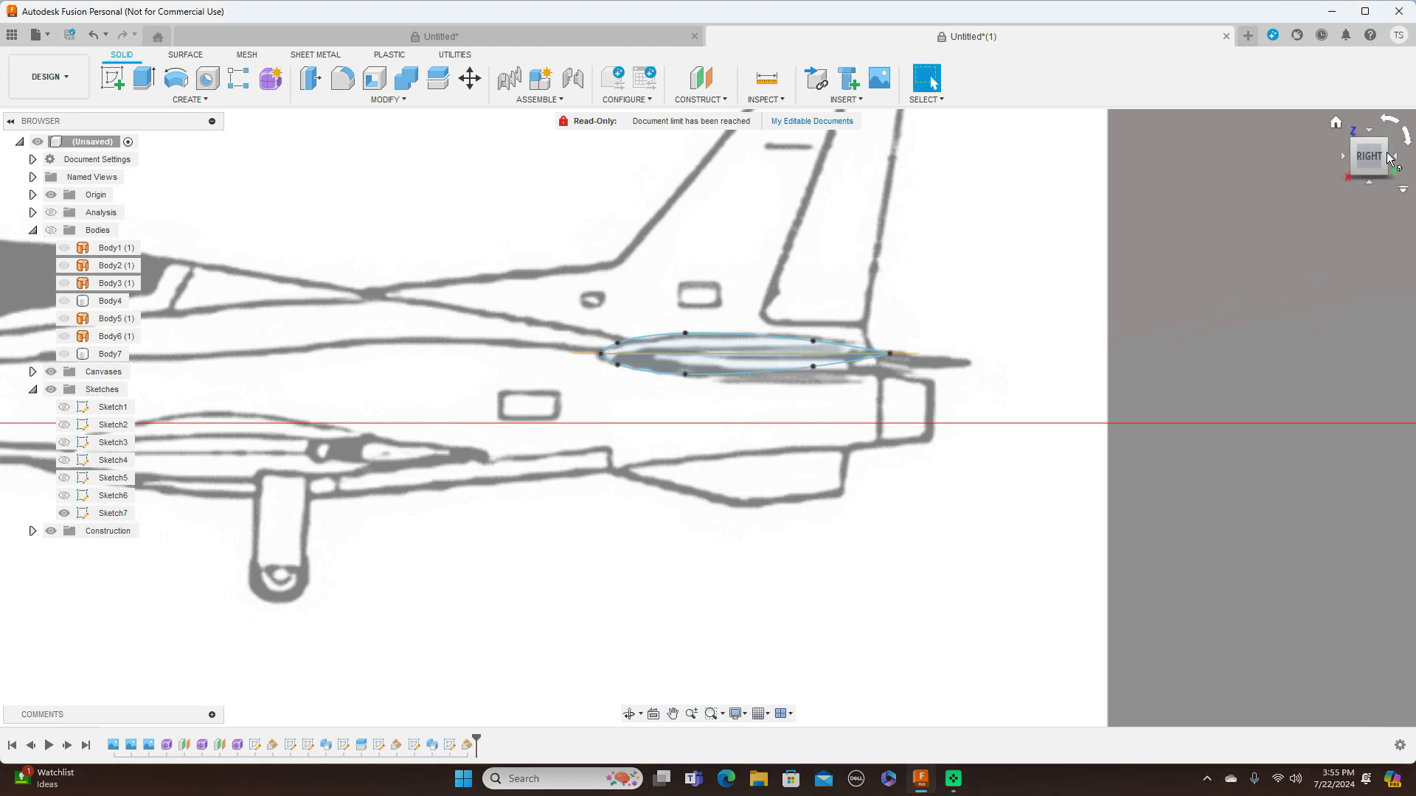
Start a new sketch on the new stabilizer plane and orient it to the top view with the blueprint's tail in sight
{"action": "left_click", "coordinate": [1370, 132]}
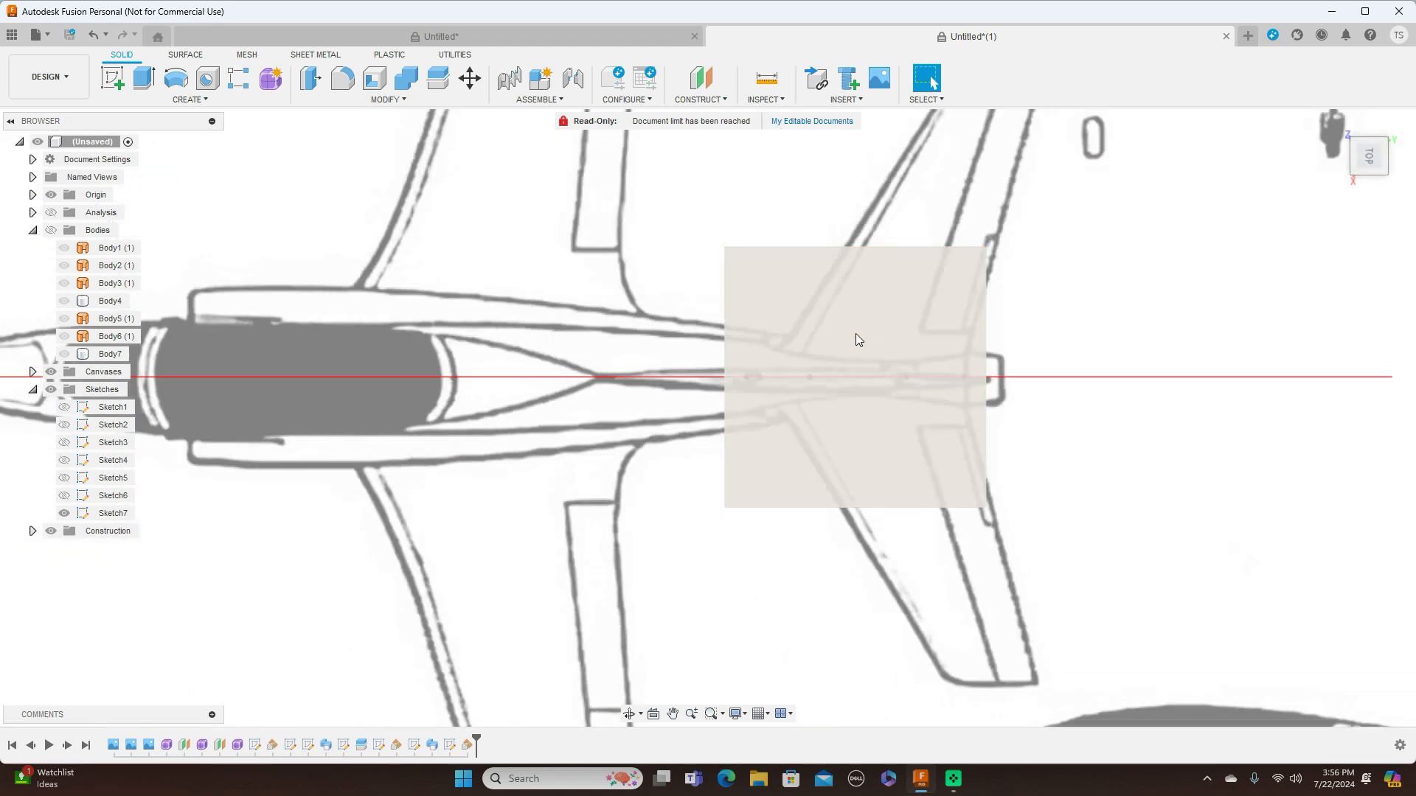
{"action": "left_click", "coordinate": [857, 290]}
{"action": "left_click", "coordinate": [116, 72]}
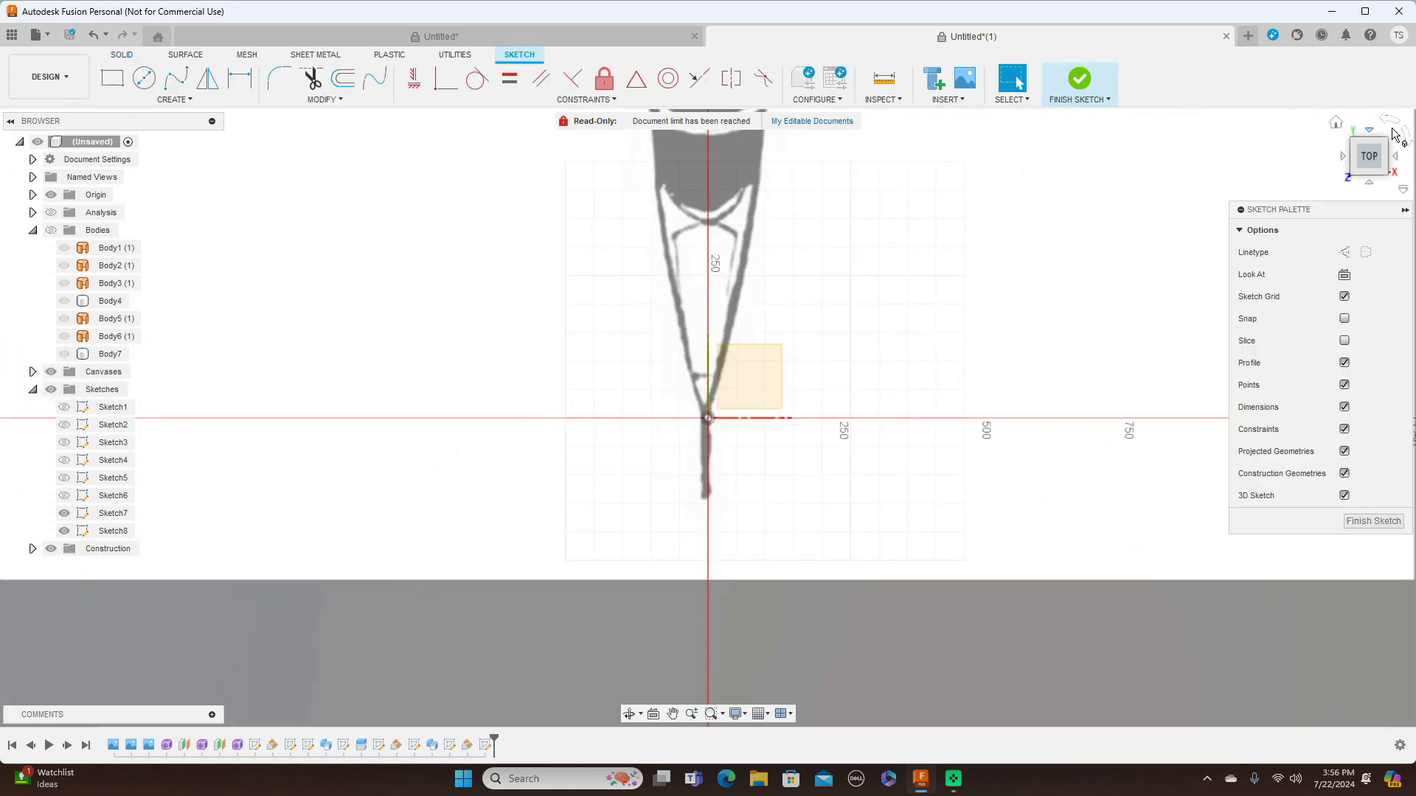
{"action": "middle_click_drag", "start_coordinate": [716, 252], "coordinate": [58, 236]}
{"action": "middle_click_drag", "start_coordinate": [881, 289], "coordinate": [538, 244]}
{"action": "scroll", "coordinate": [963, 441], "scroll_direction": "down", "scroll_amount": 1}
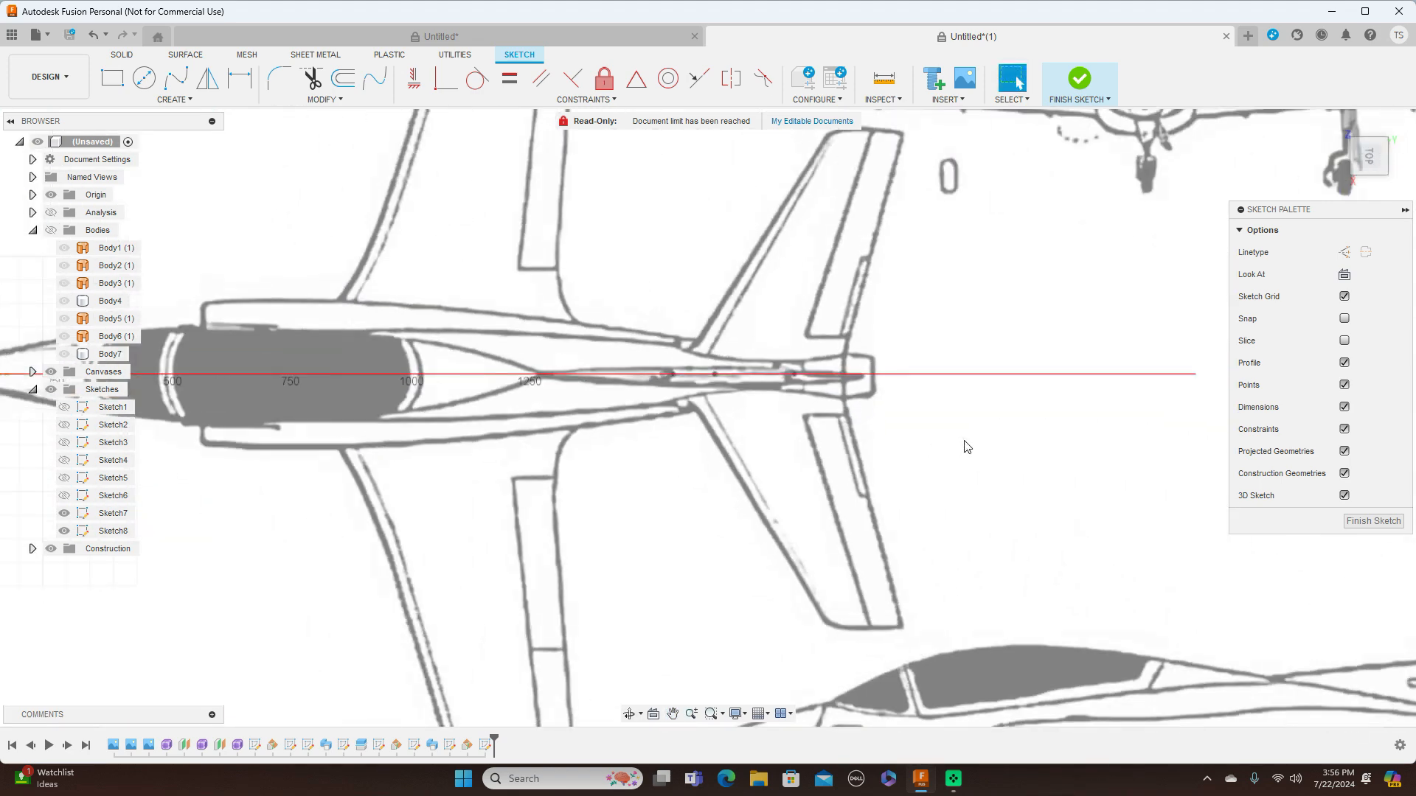
{"action": "scroll", "coordinate": [954, 419], "scroll_direction": "up", "scroll_amount": 2}
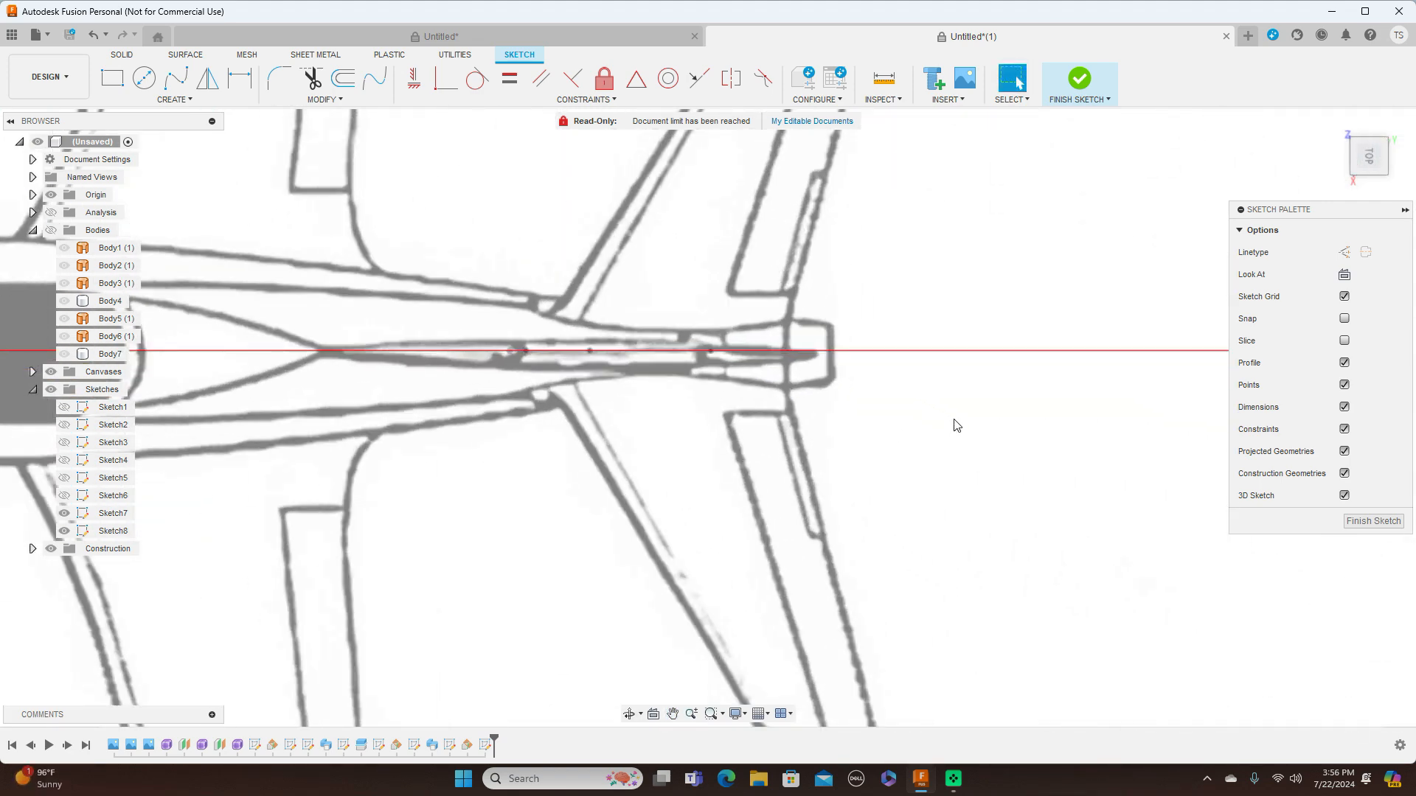
{"action": "scroll", "coordinate": [953, 420], "scroll_direction": "down", "scroll_amount": 2}
{"action": "middle_click_drag", "start_coordinate": [967, 397], "coordinate": [968, 469]}
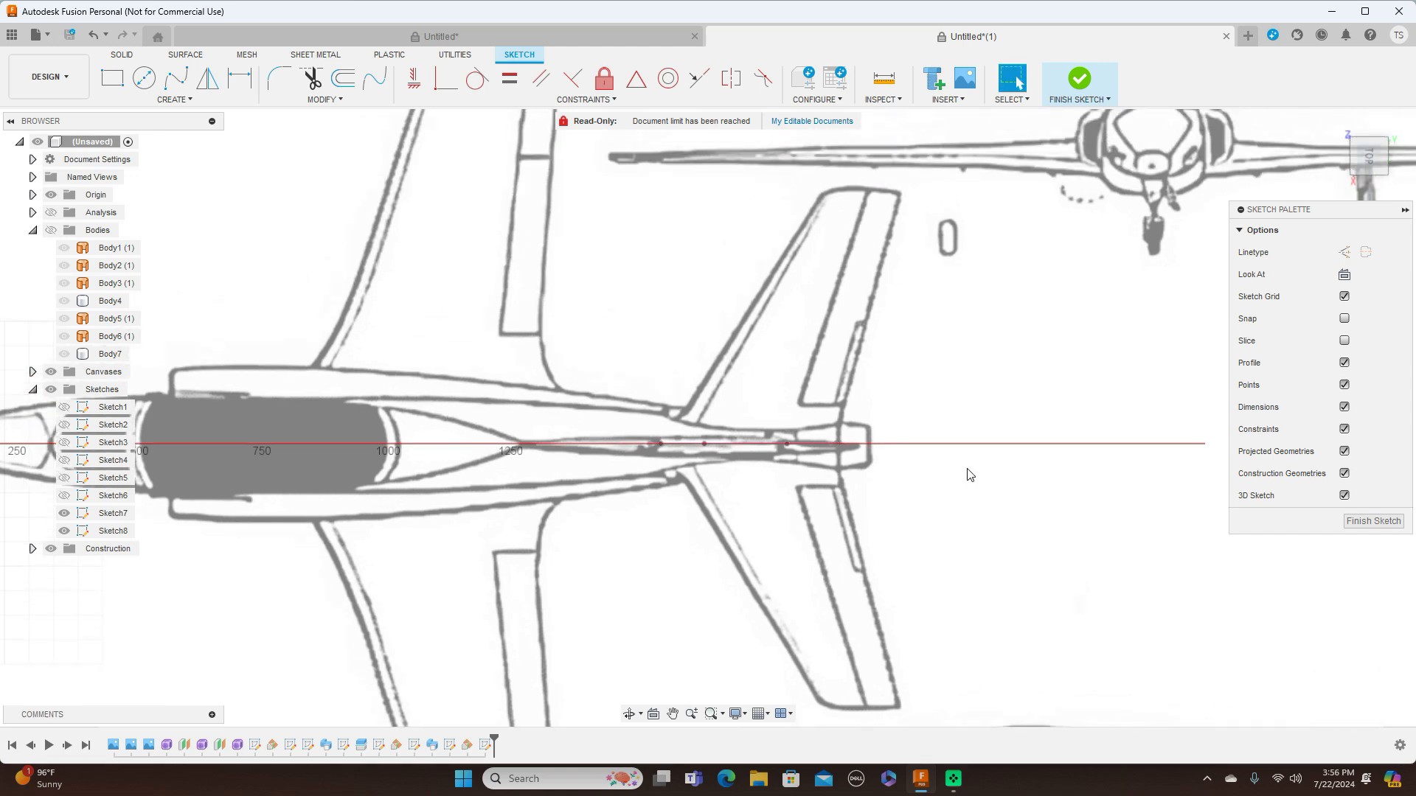
{"action": "scroll", "coordinate": [969, 474], "scroll_direction": "up", "scroll_amount": 2}
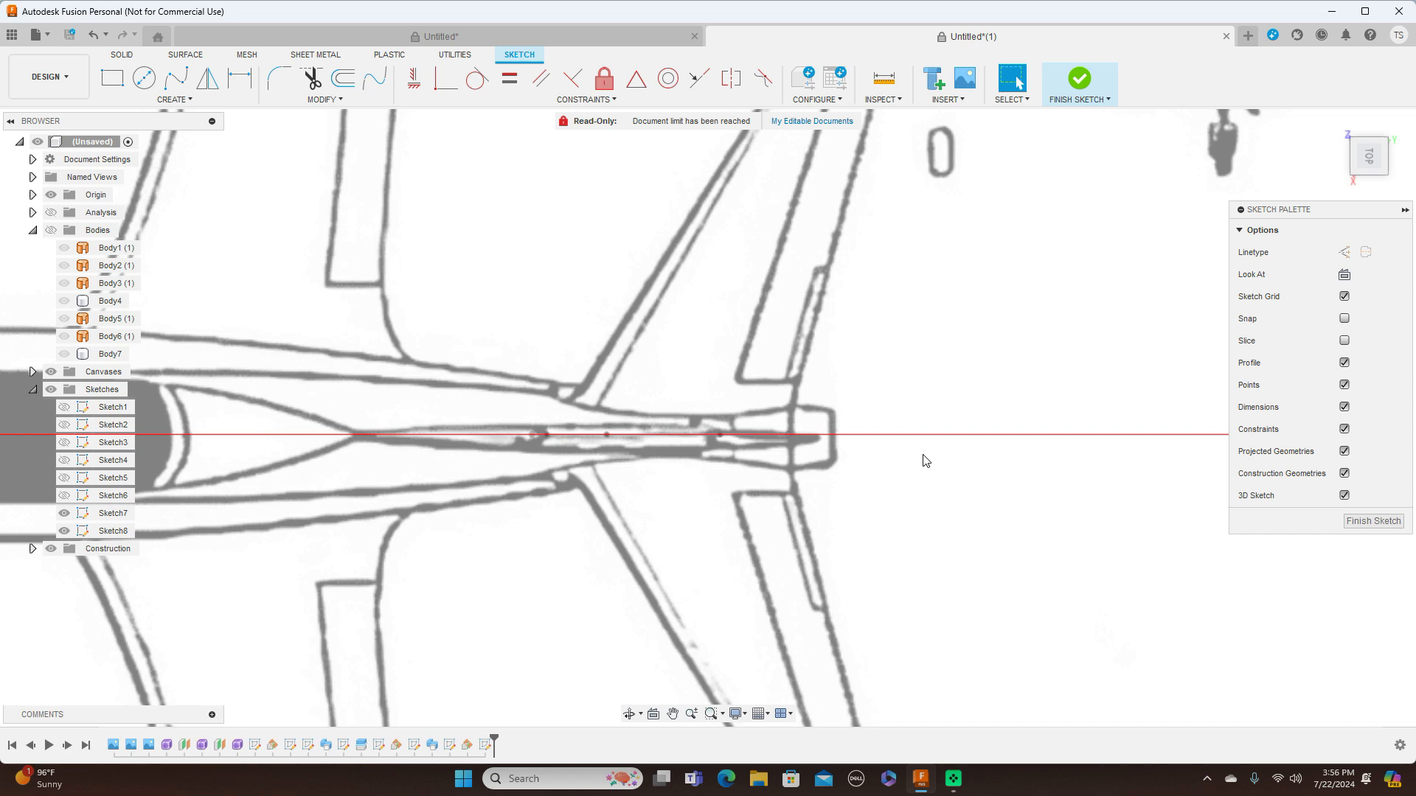
{"action": "scroll", "coordinate": [926, 460], "scroll_direction": "down", "scroll_amount": 1}
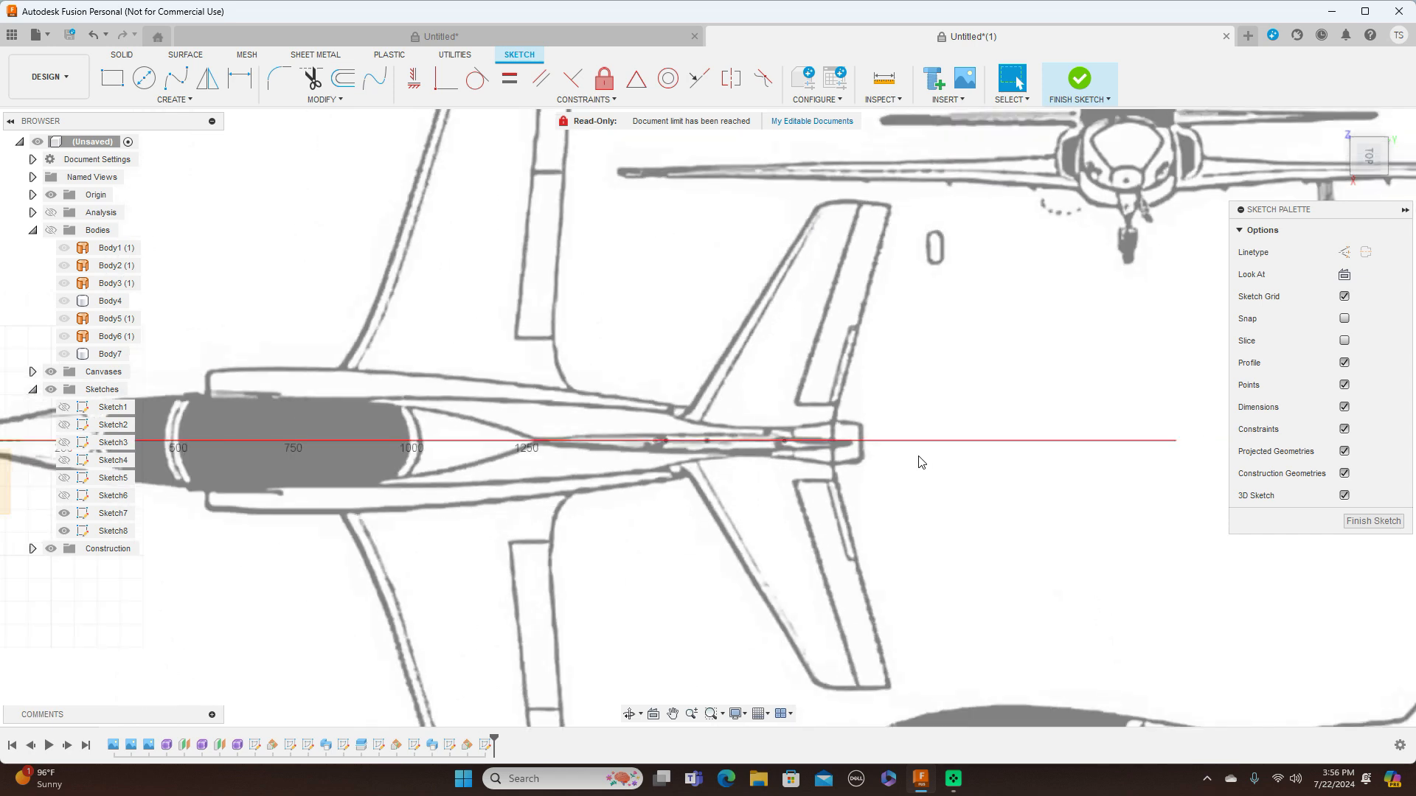
Draw a line about 617 mm long from the airfoil's front endpoint to the leading-edge tip of the blueprint's upper stabilizer half
{"action": "key", "text": "l"}
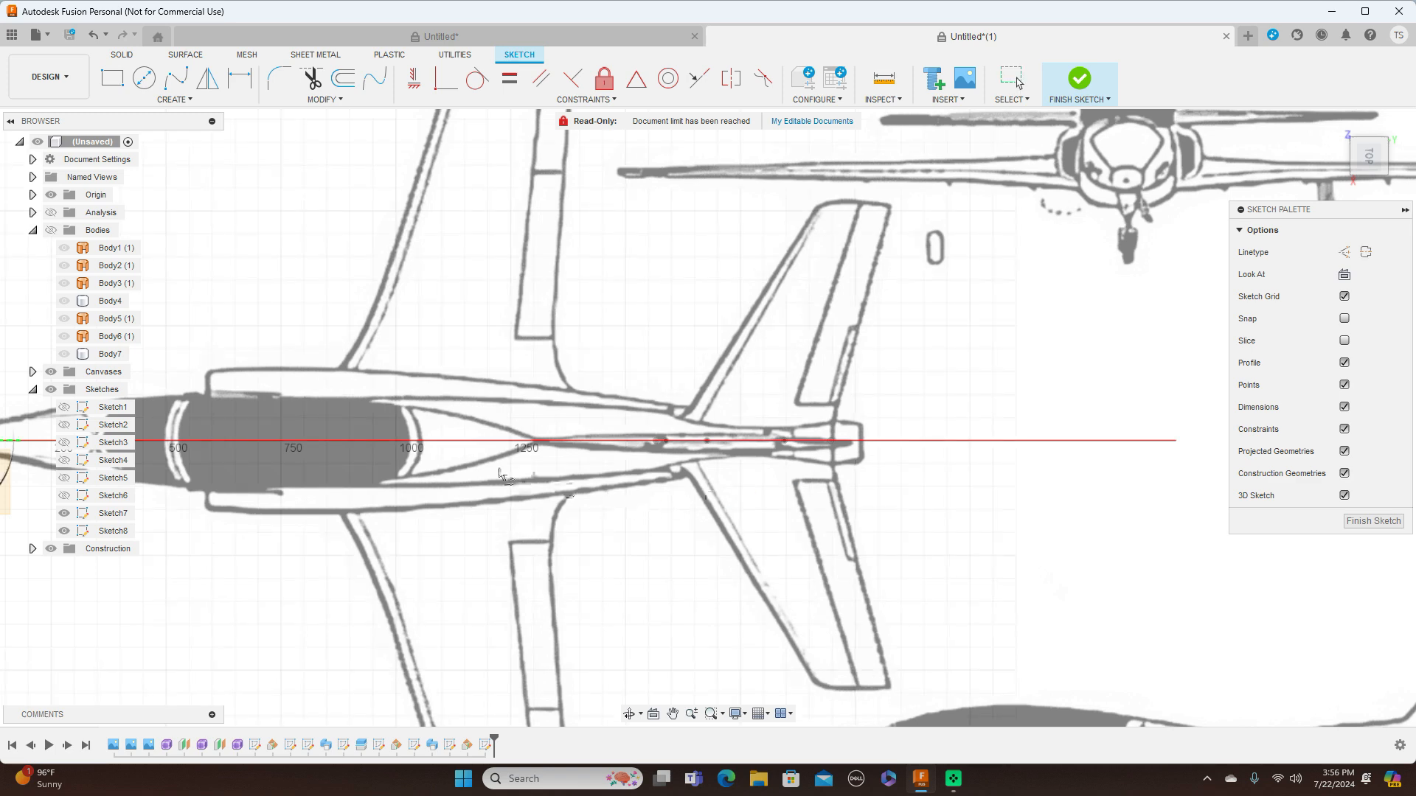
{"action": "left_click", "coordinate": [656, 441]}
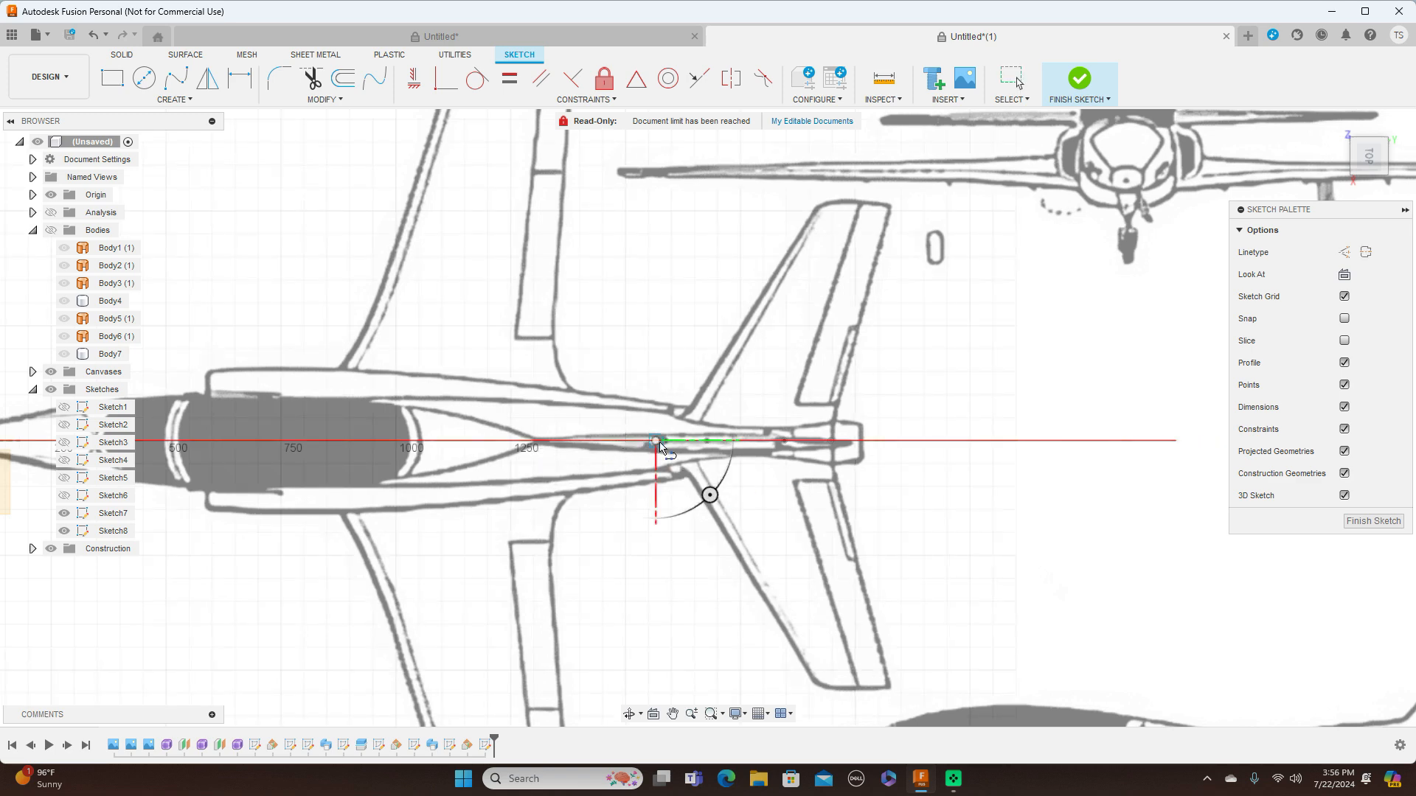
{"action": "left_click", "coordinate": [816, 212]}
{"action": "right_click", "coordinate": [817, 214]}
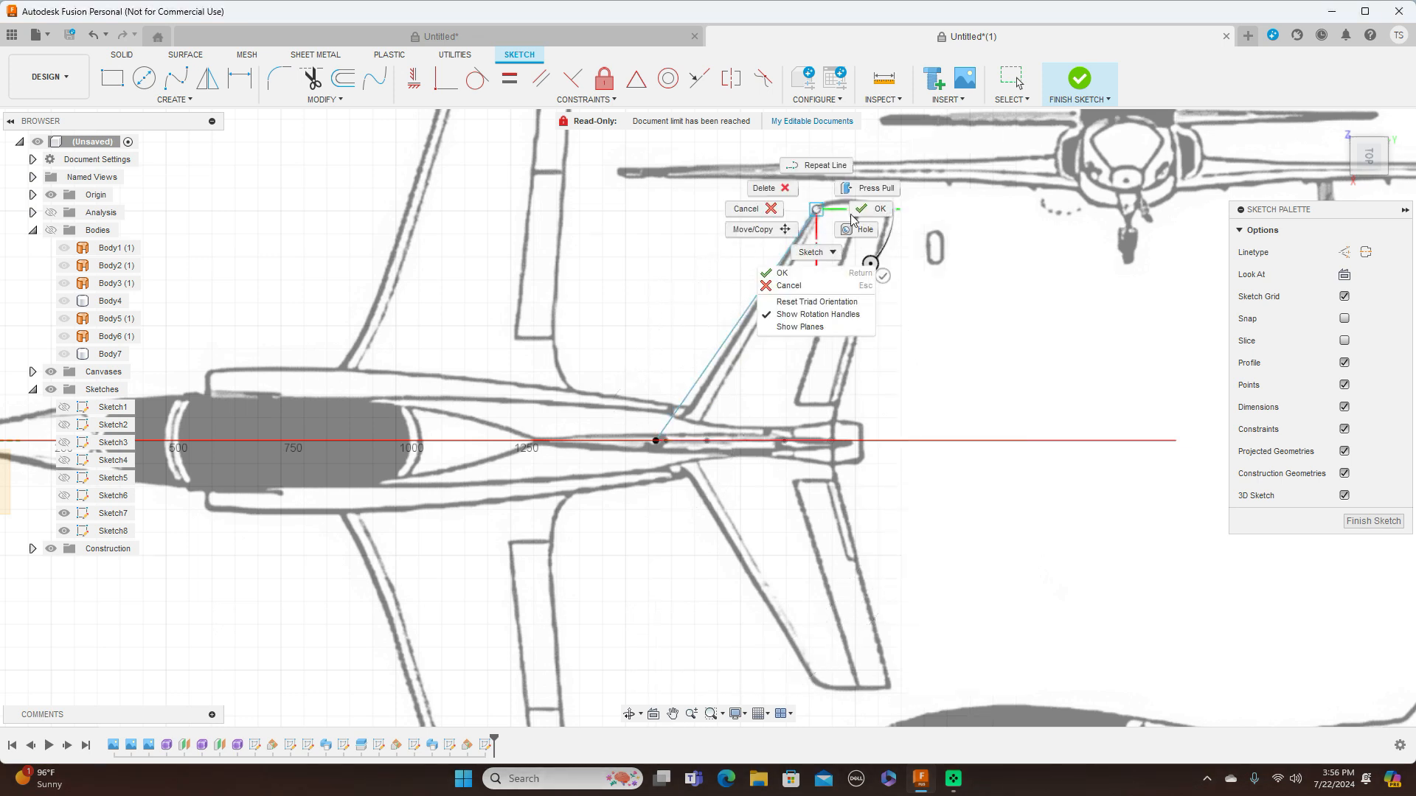
{"action": "left_click", "coordinate": [854, 190]}
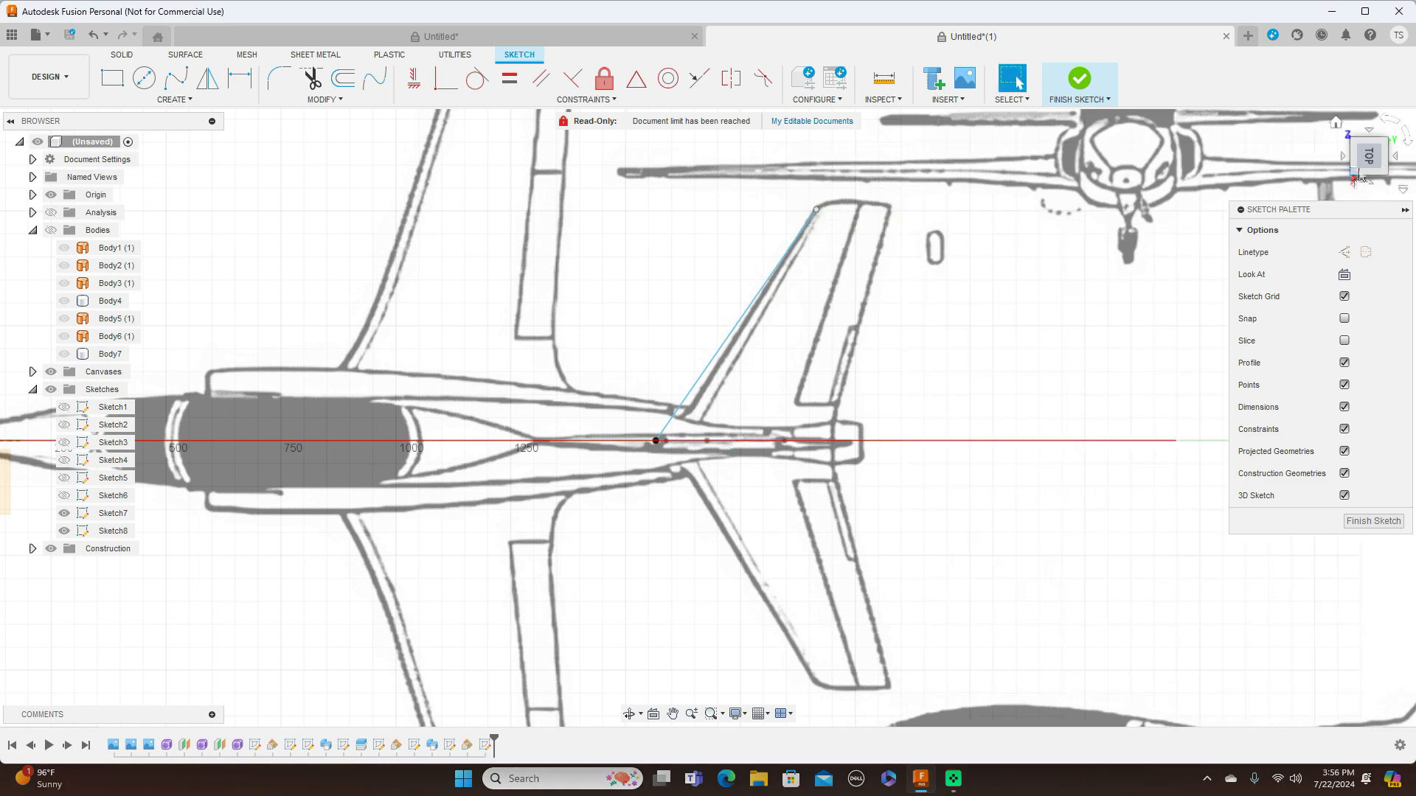
{"action": "left_click", "coordinate": [1359, 135]}
{"action": "left_click_drag", "start_coordinate": [1359, 135], "coordinate": [1369, 168]}
{"action": "left_click", "coordinate": [1370, 153]}
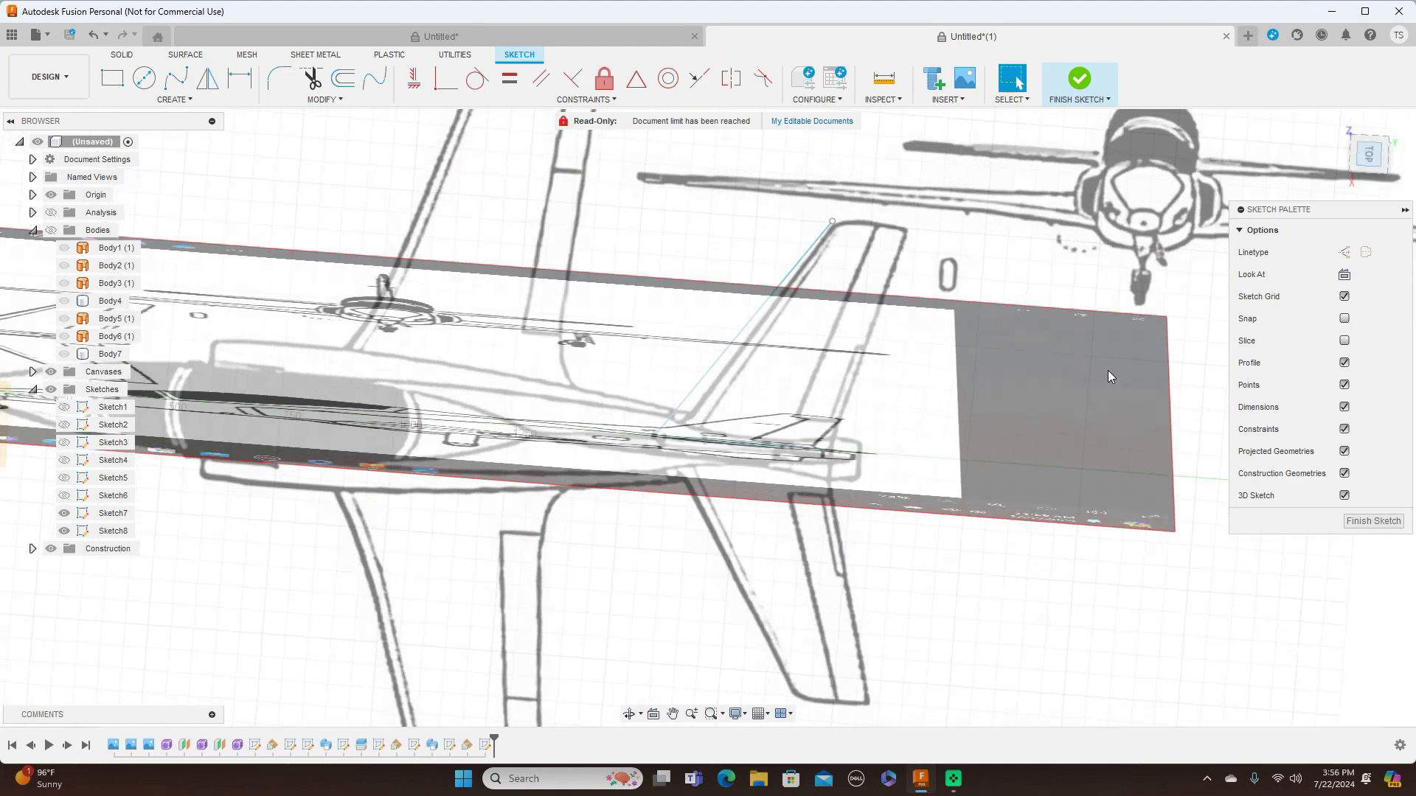
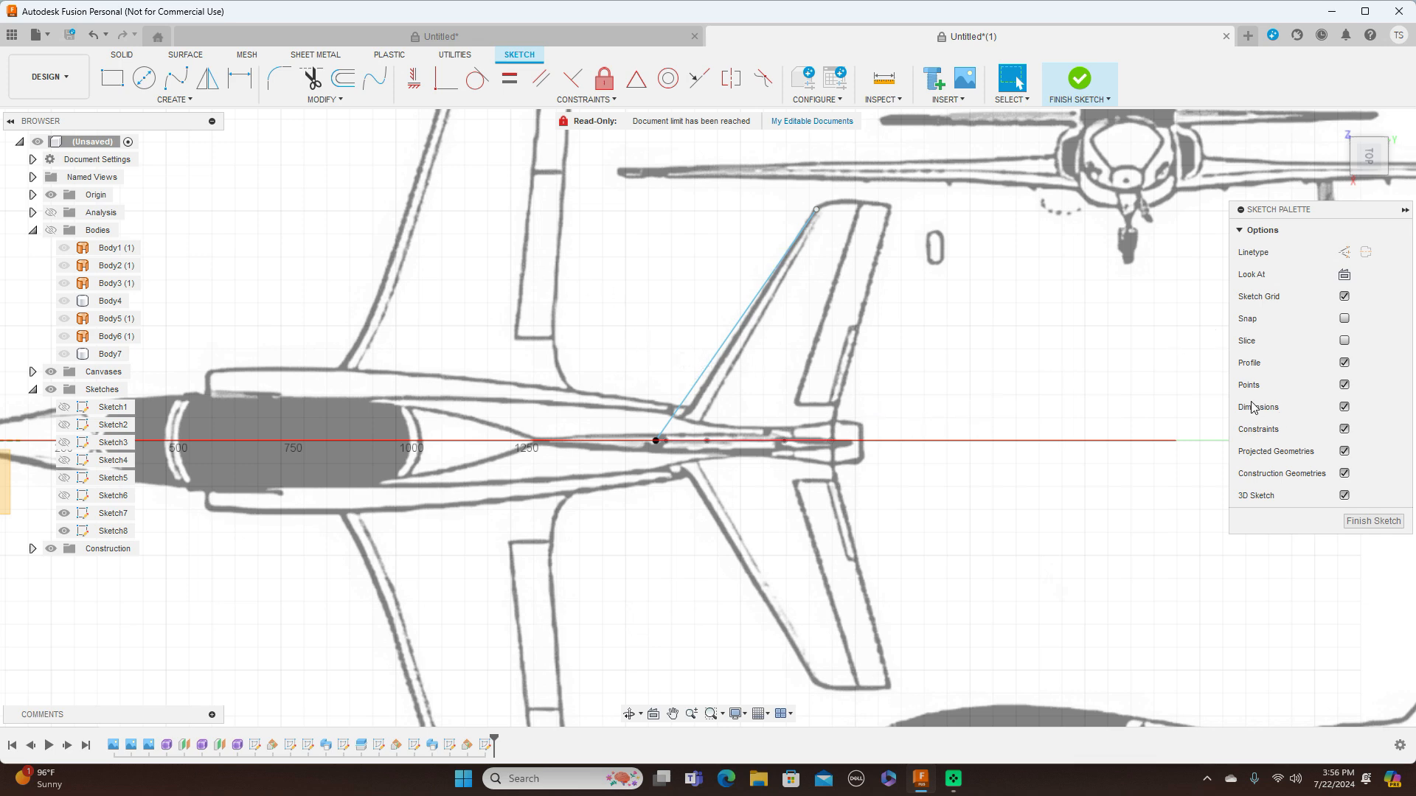
{"action": "left_click", "coordinate": [176, 76]}
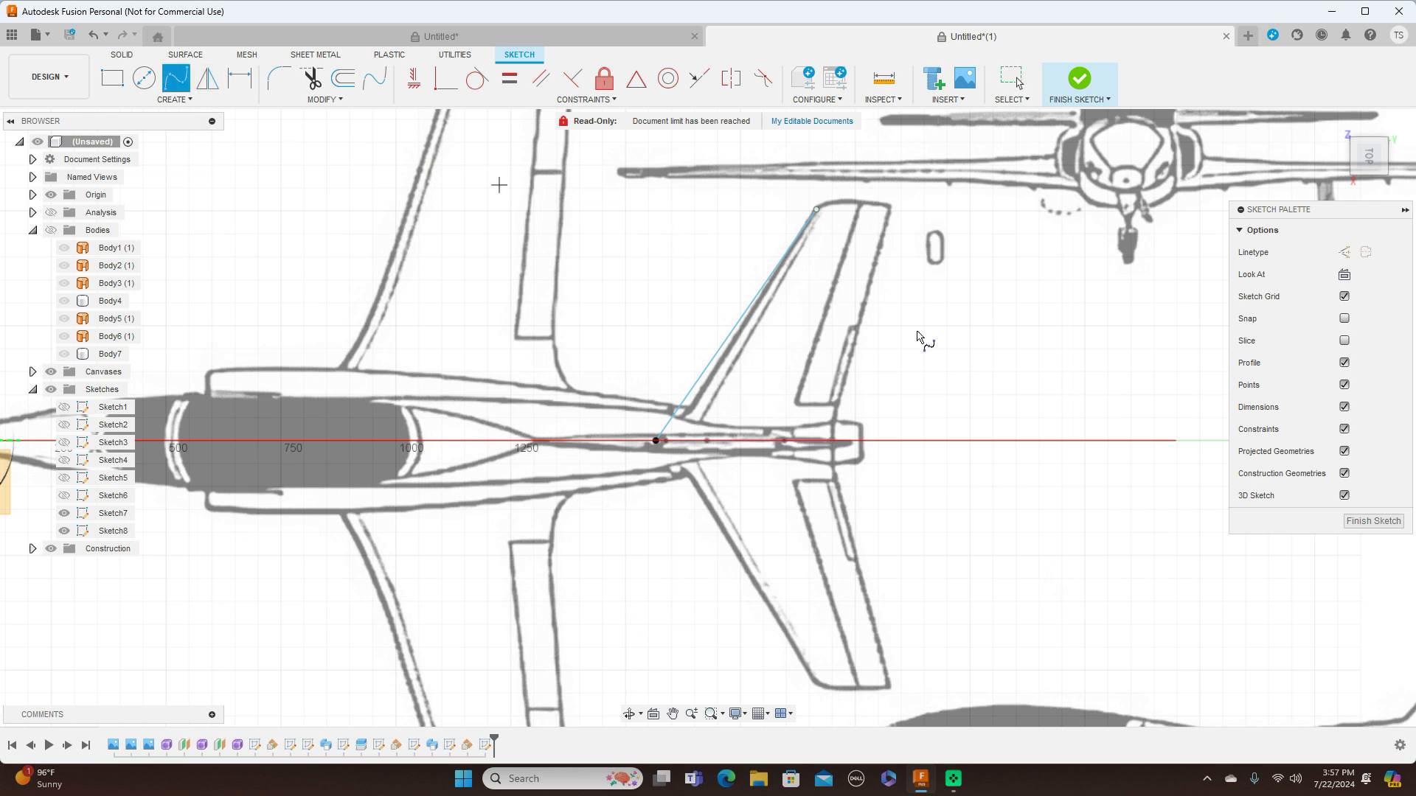
{"action": "scroll", "coordinate": [836, 440], "scroll_direction": "up", "scroll_amount": 3}
{"action": "left_click", "coordinate": [837, 439]}
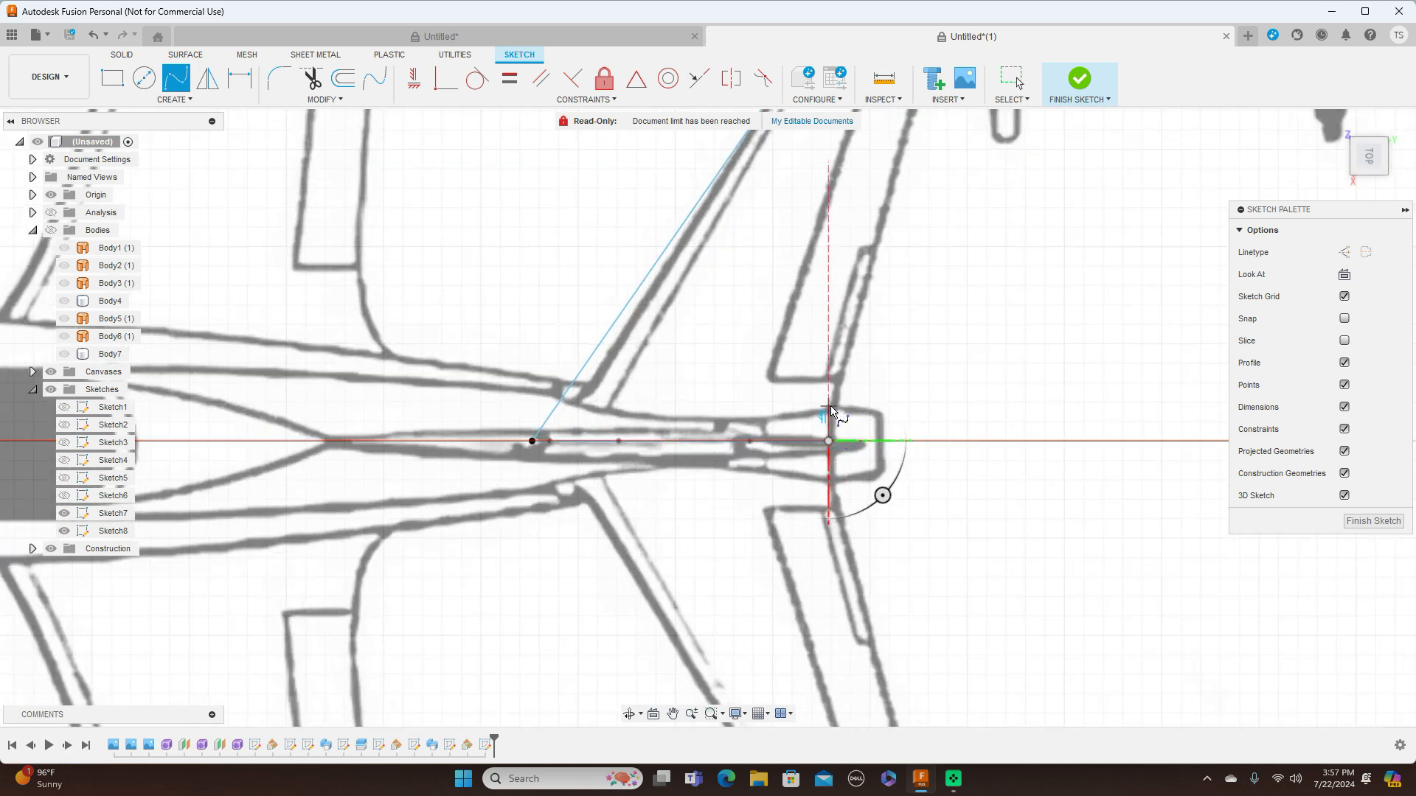
{"action": "scroll", "coordinate": [830, 407], "scroll_direction": "up", "scroll_amount": 3}
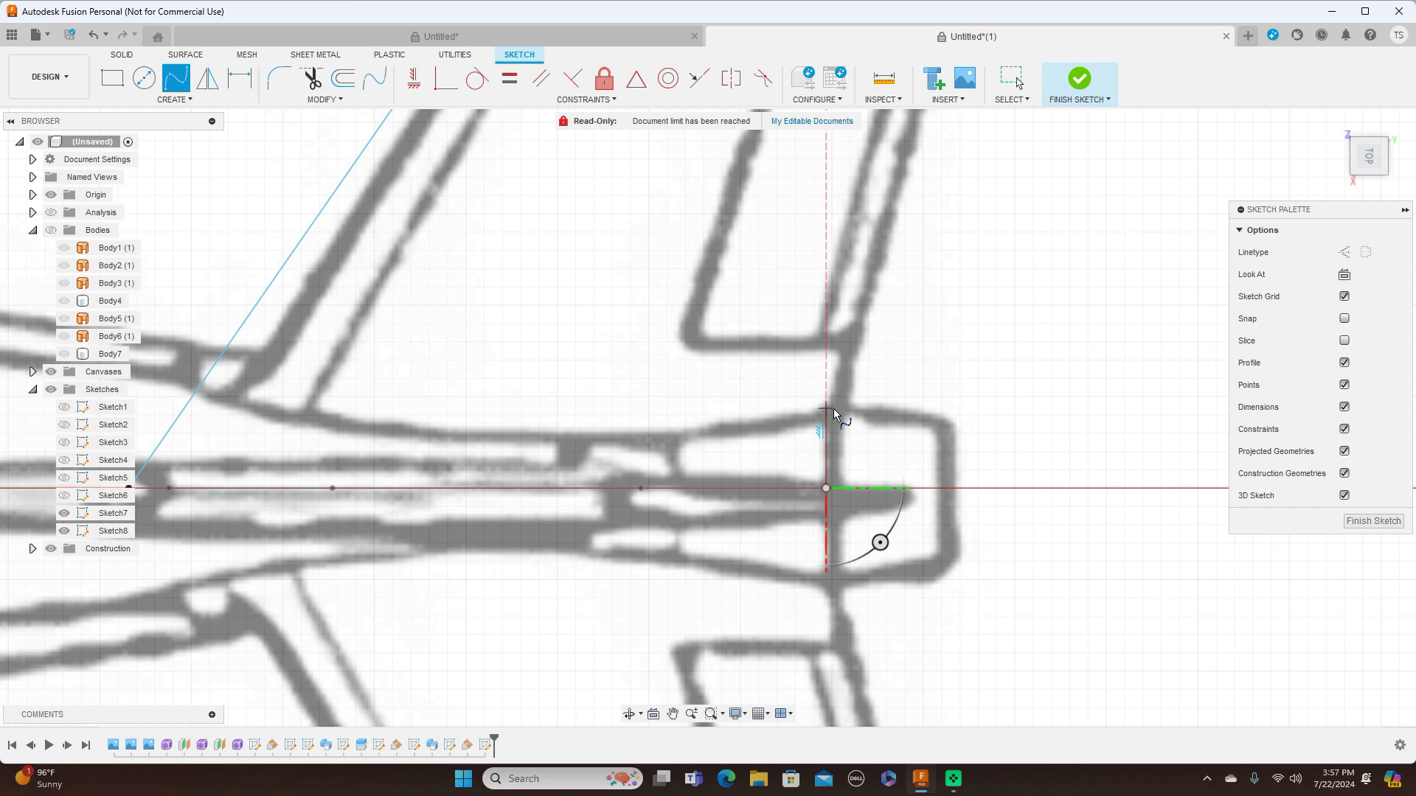
{"action": "left_click", "coordinate": [834, 410]}
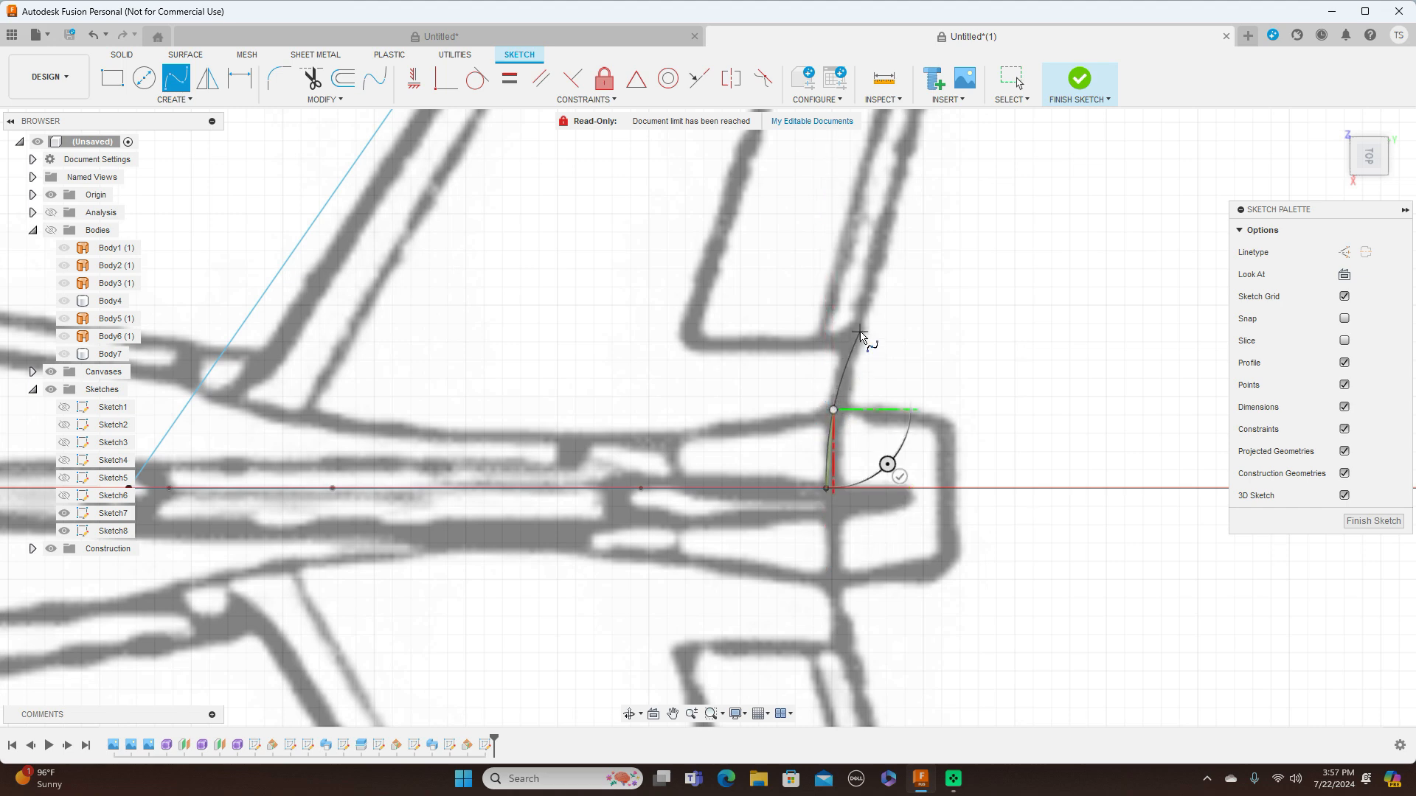
{"action": "right_click", "coordinate": [838, 408]}
{"action": "left_click", "coordinate": [768, 404]}
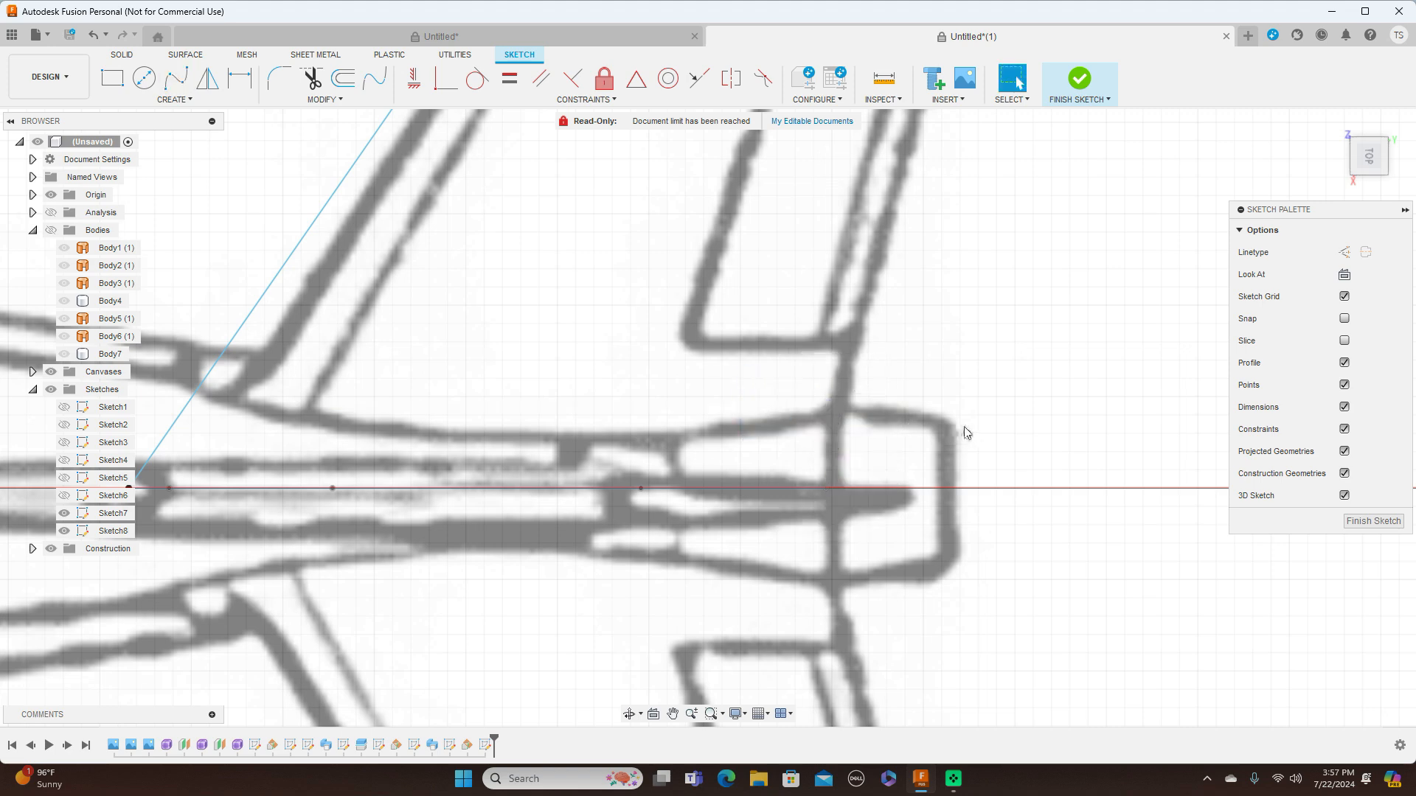
Draw the stabilizer's trailing edge as two connected lines from the fuselage centerline through the root to the tip, and finish the sketch
{"action": "scroll", "coordinate": [966, 433], "scroll_direction": "down", "scroll_amount": 3}
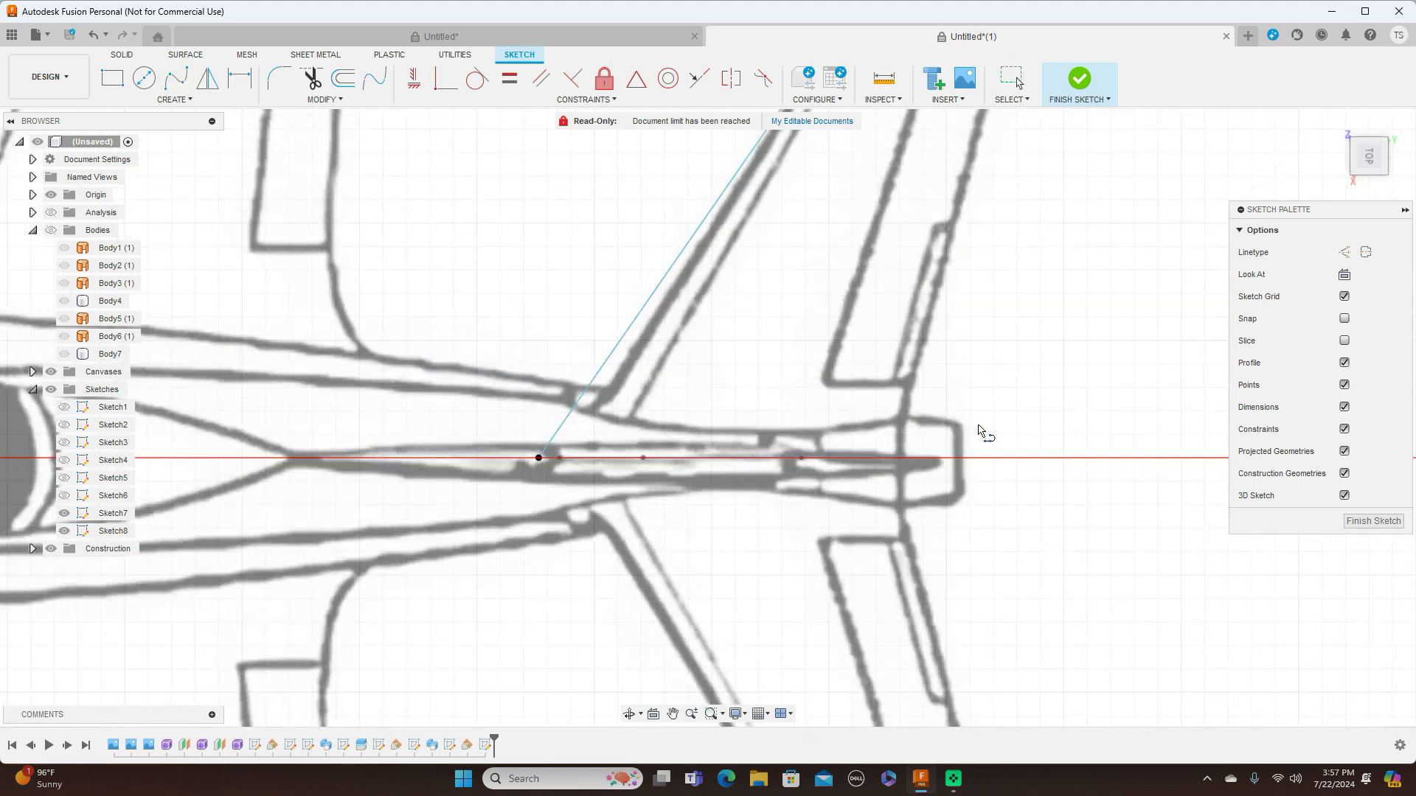
{"action": "left_click", "coordinate": [898, 458]}
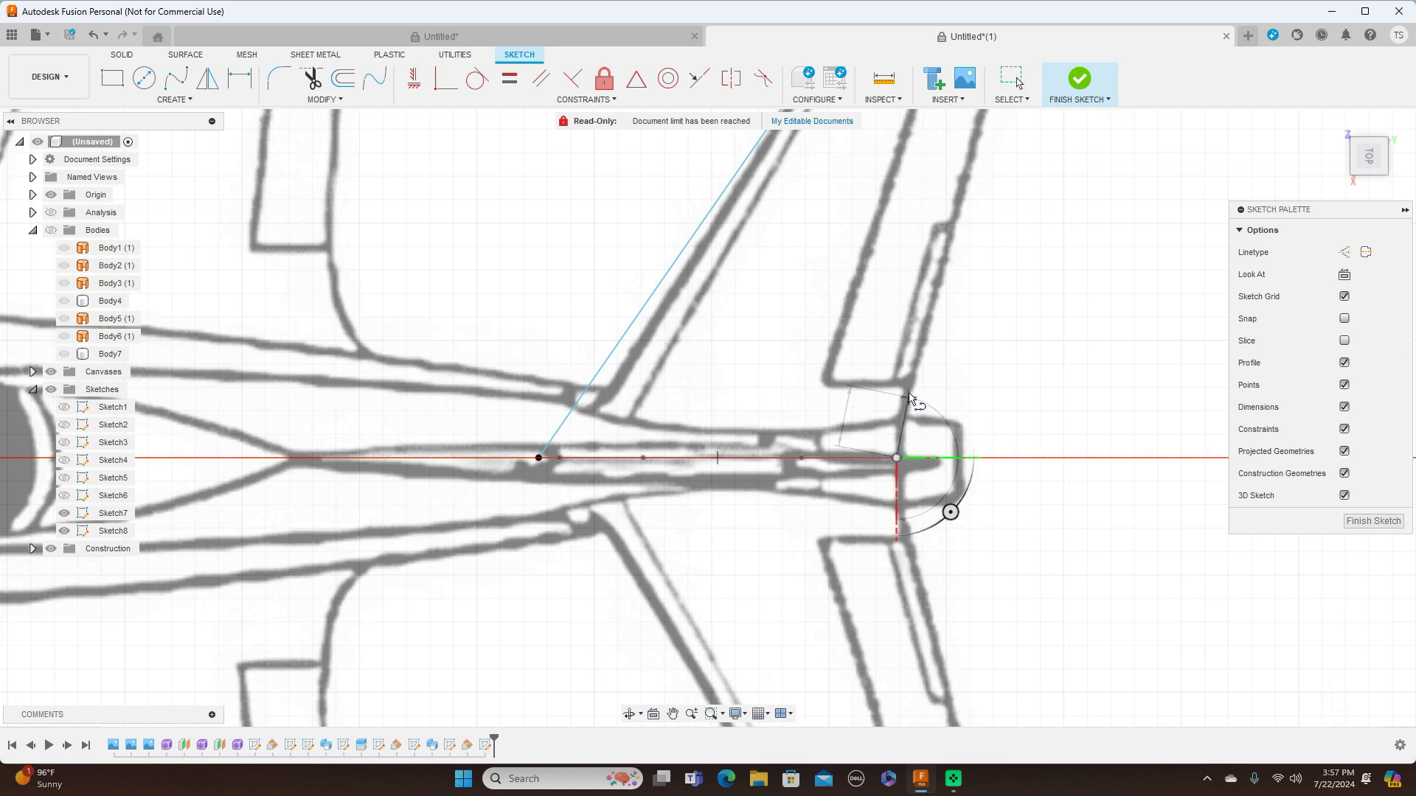
{"action": "scroll", "coordinate": [916, 402], "scroll_direction": "down", "scroll_amount": 3}
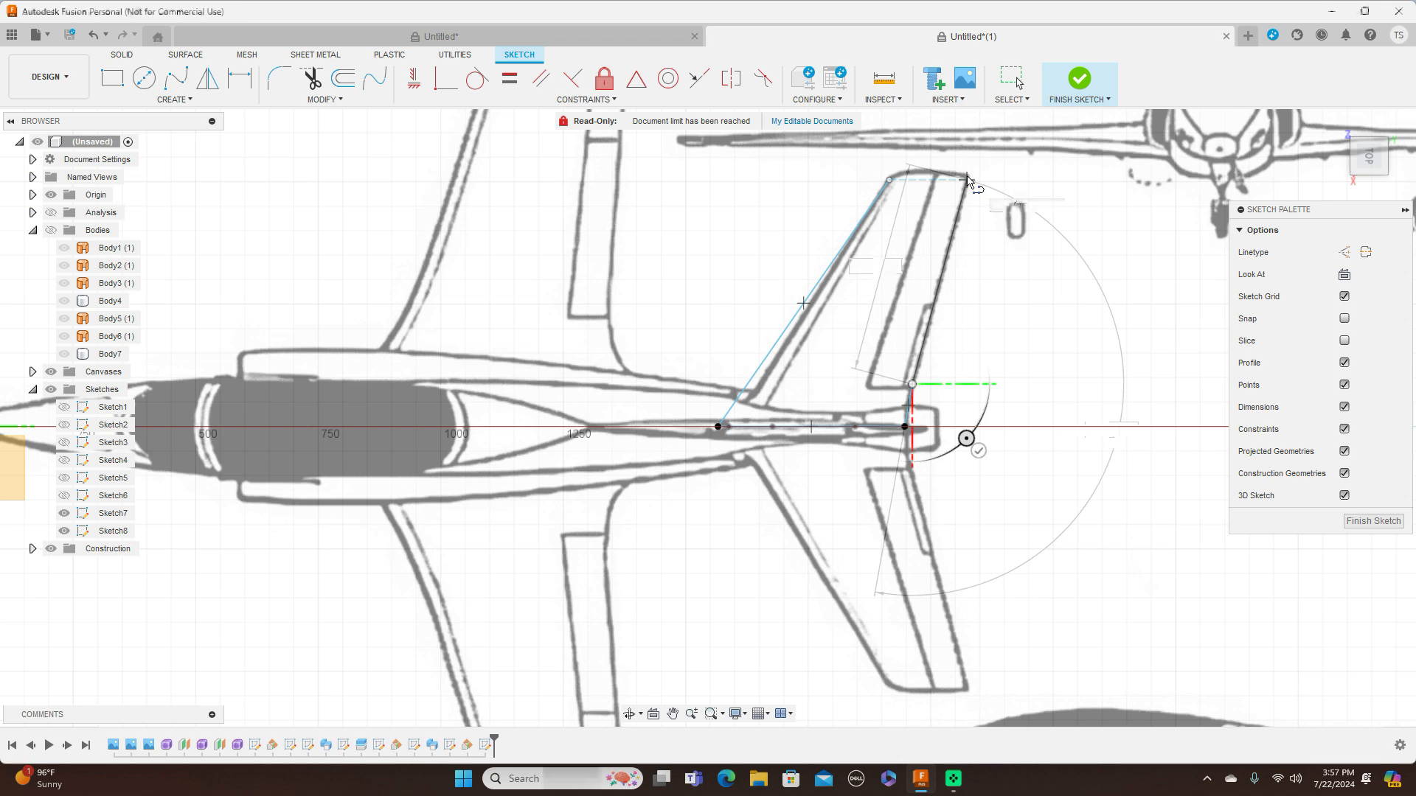
{"action": "left_click", "coordinate": [967, 180]}
{"action": "right_click", "coordinate": [968, 180]}
{"action": "left_click", "coordinate": [1005, 184]}
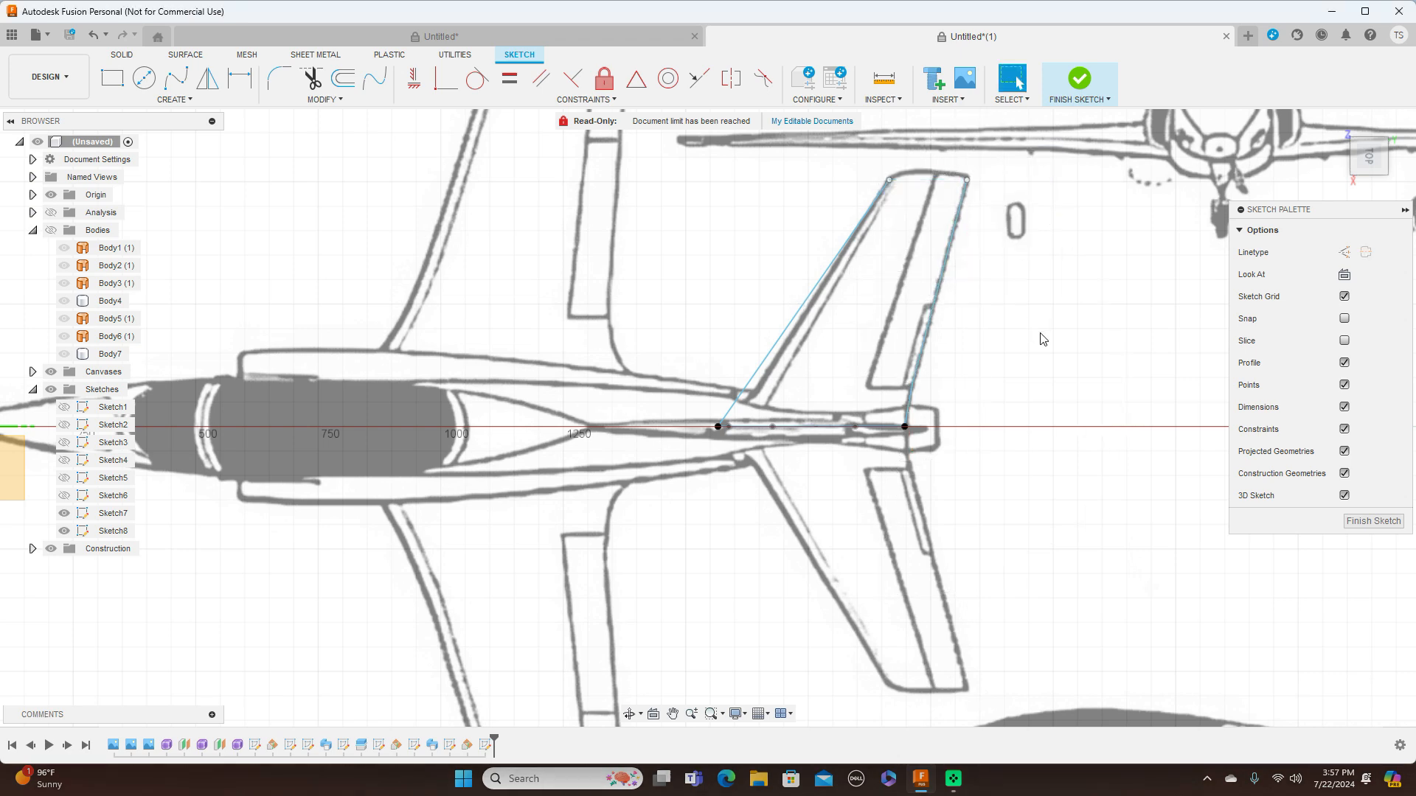
{"action": "scroll", "coordinate": [1041, 339], "scroll_direction": "down", "scroll_amount": 2}
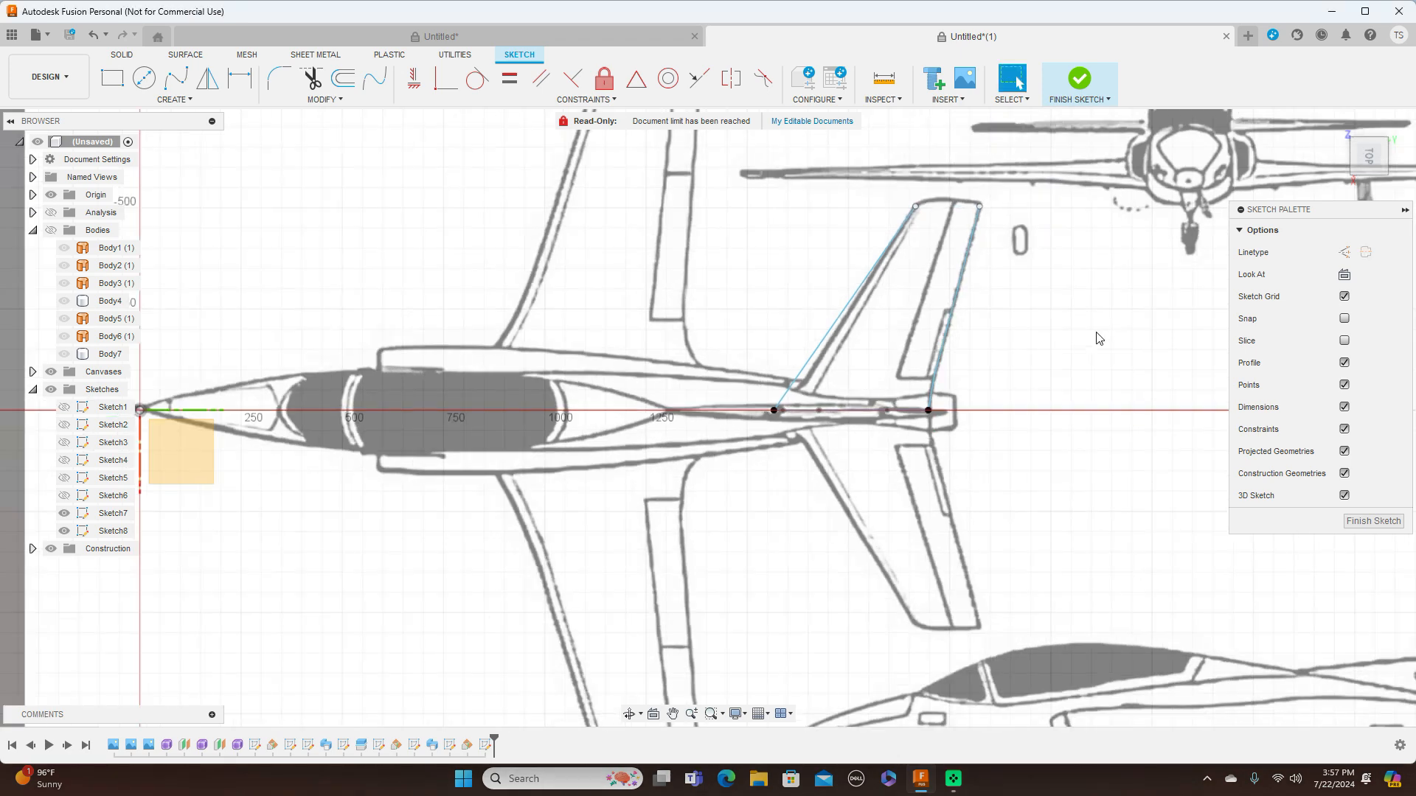
{"action": "left_click", "coordinate": [1366, 521]}
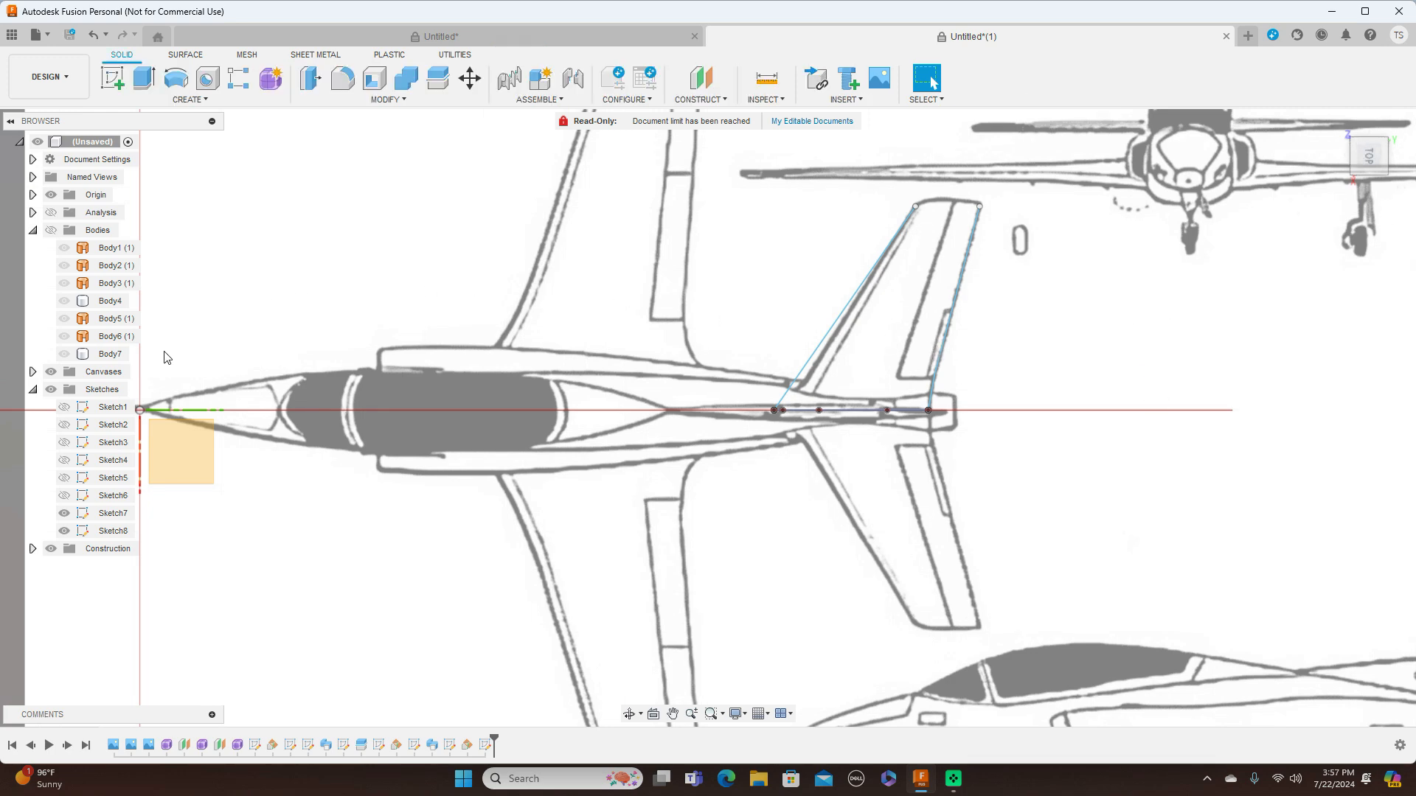
Hide the canvases and sweep both airfoil profiles along the leading-edge line as a new body, using the trailing-edge lines as guide rail
{"action": "left_click", "coordinate": [51, 371]}
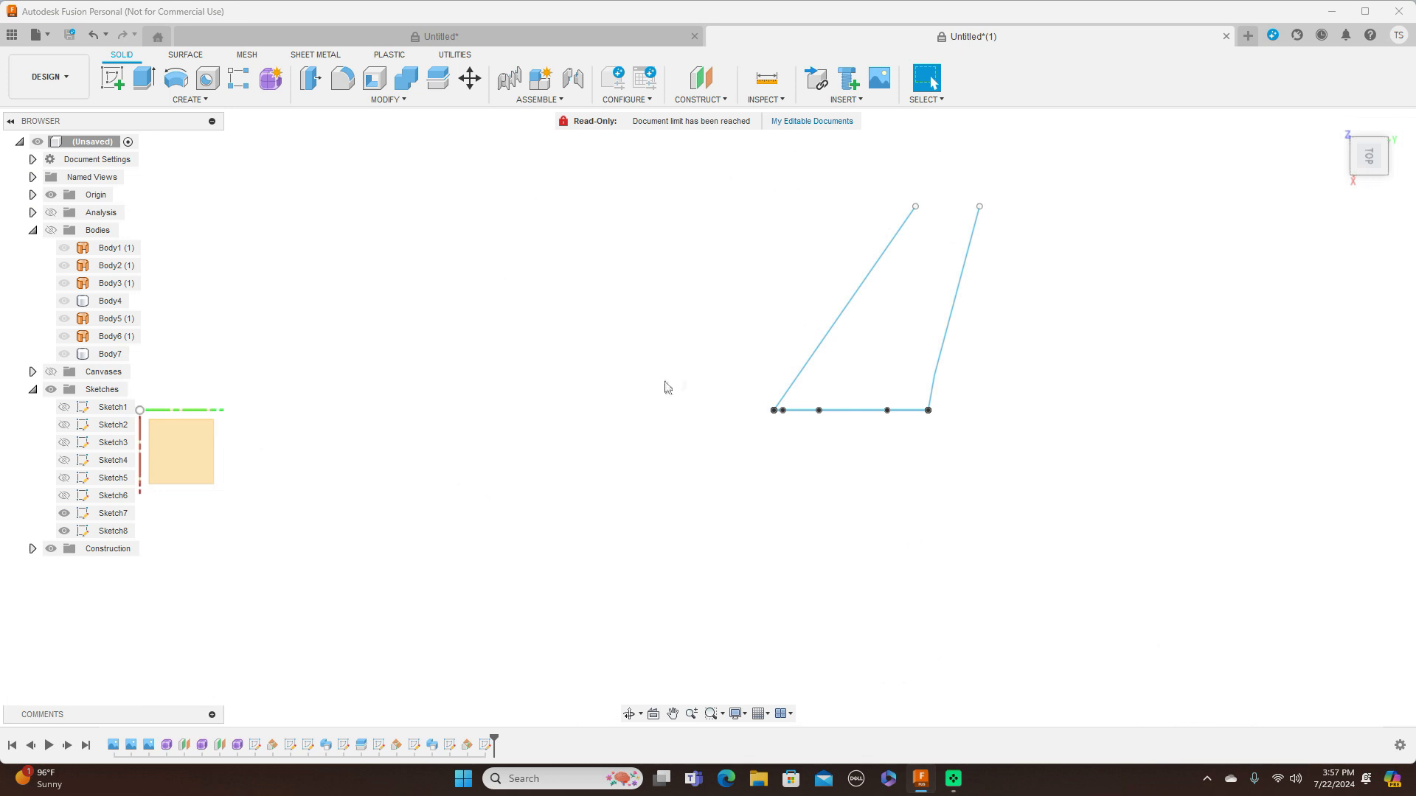
{"action": "left_click_drag", "start_coordinate": [1367, 171], "coordinate": [1377, 141]}
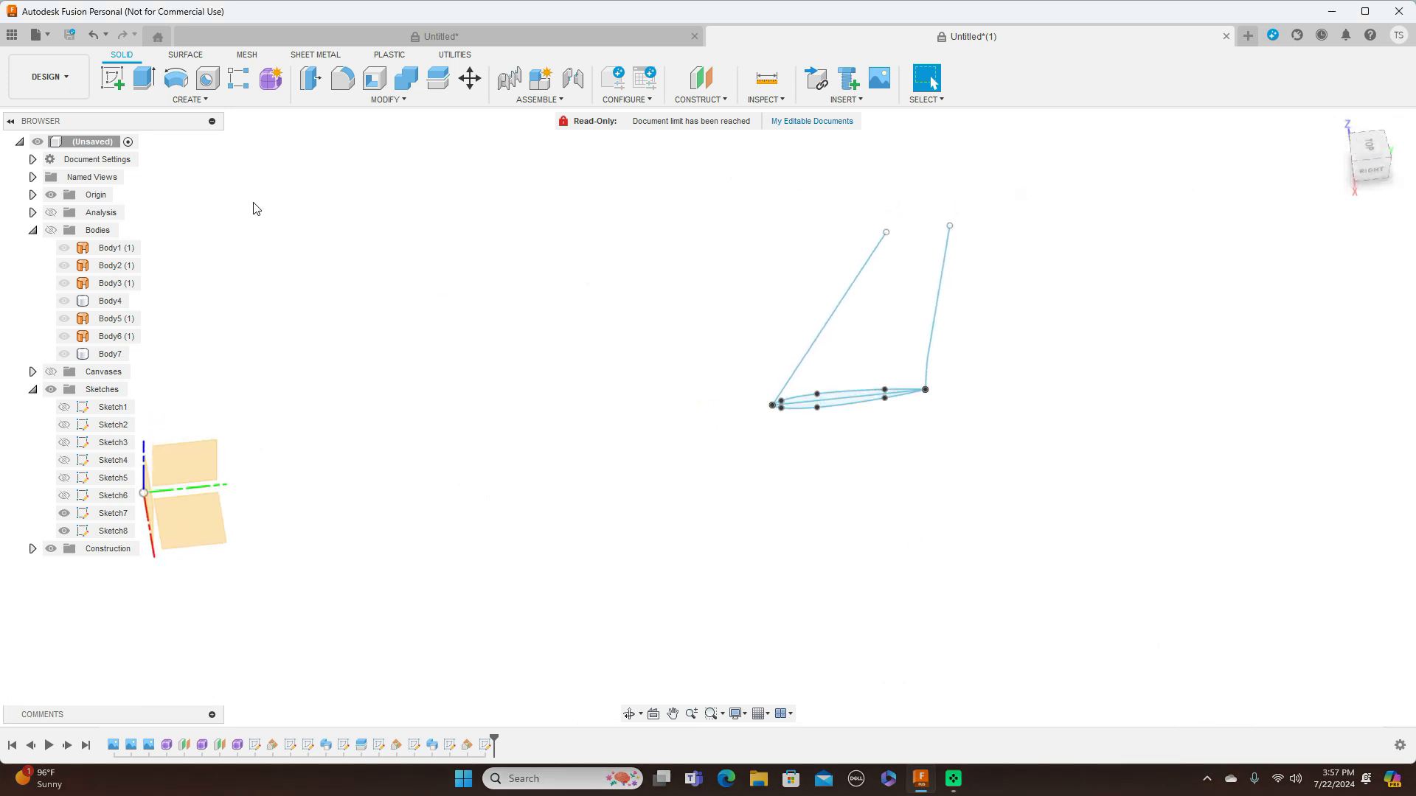
{"action": "left_click", "coordinate": [212, 98]}
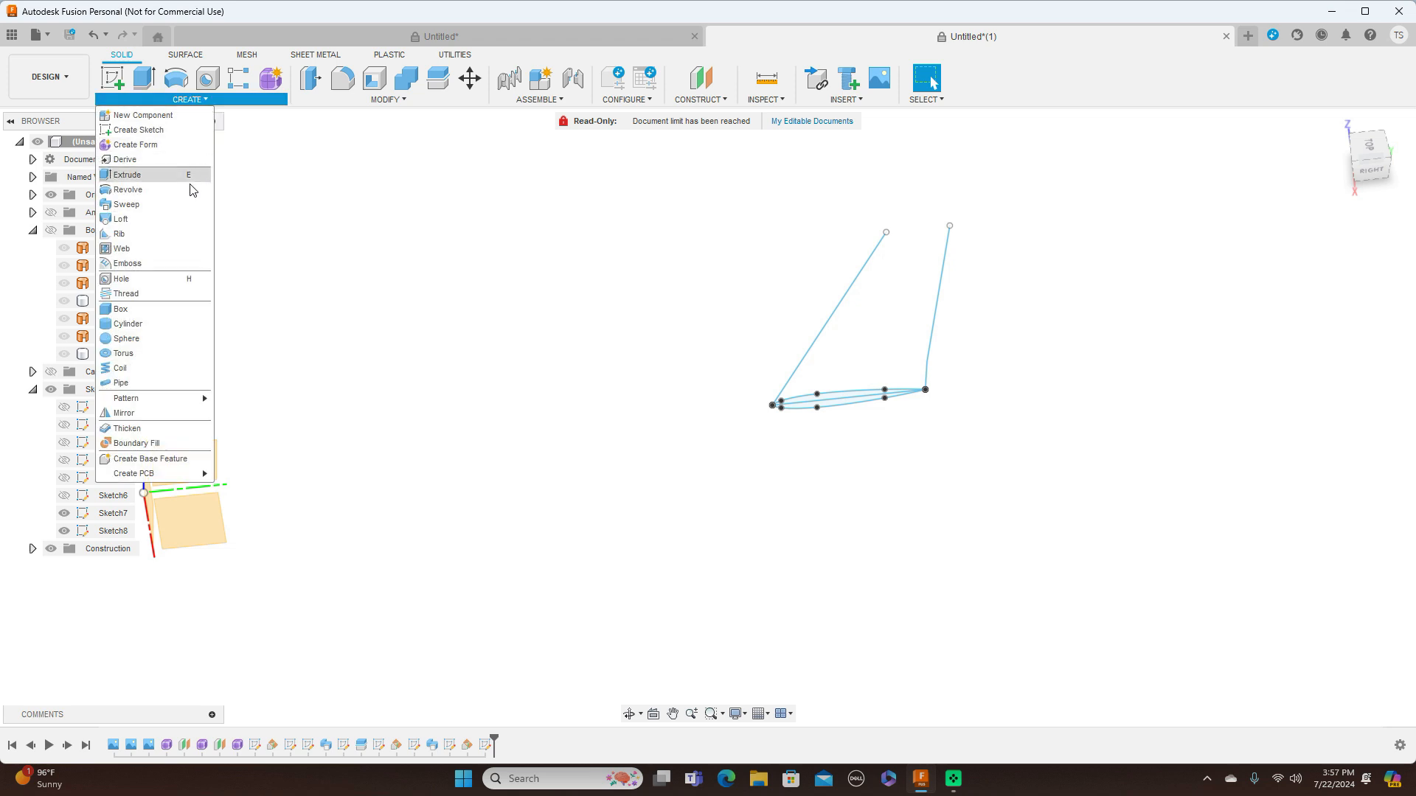
{"action": "left_click", "coordinate": [170, 205]}
{"action": "scroll", "coordinate": [851, 365], "scroll_direction": "up", "scroll_amount": 3}
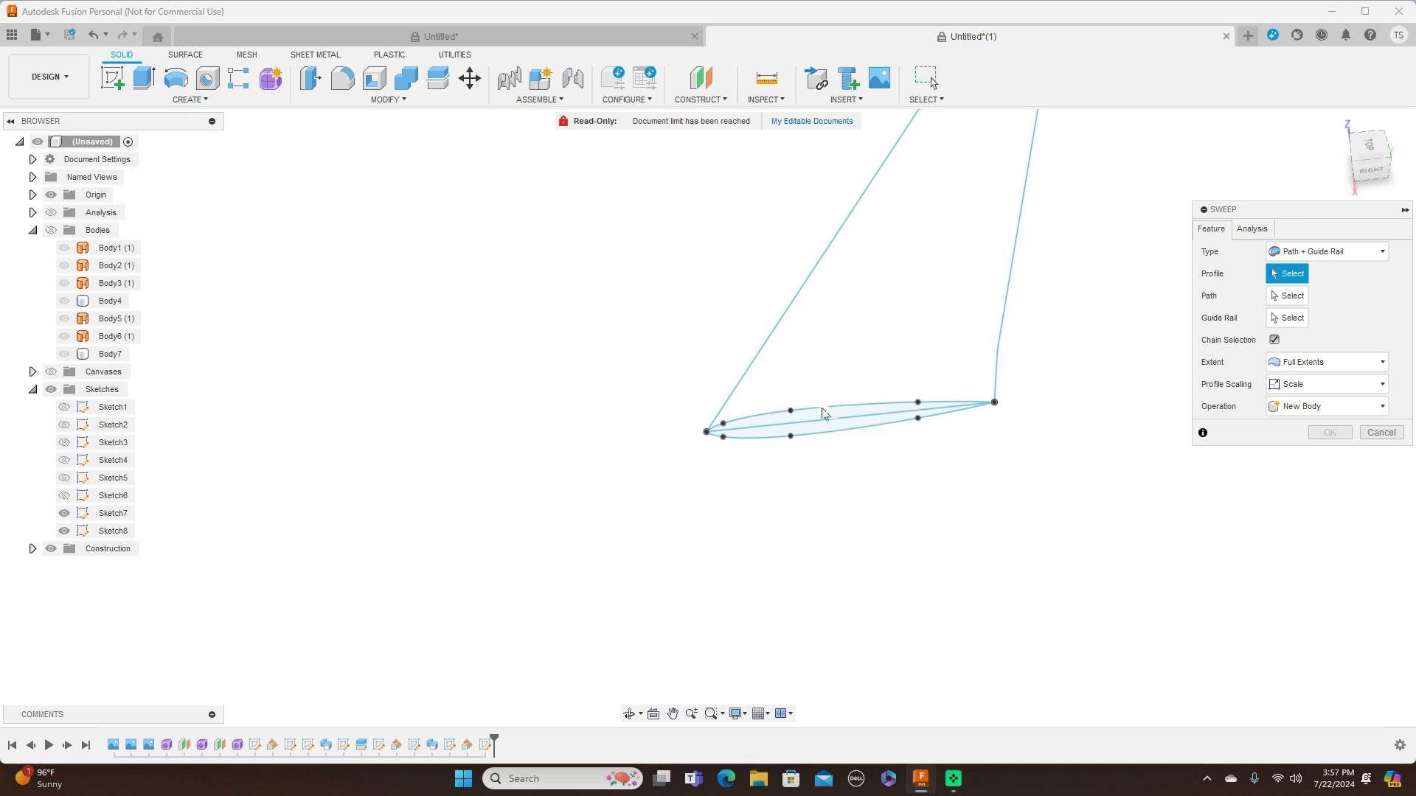
{"action": "left_click", "coordinate": [824, 413]}
{"action": "left_click", "coordinate": [892, 423]}
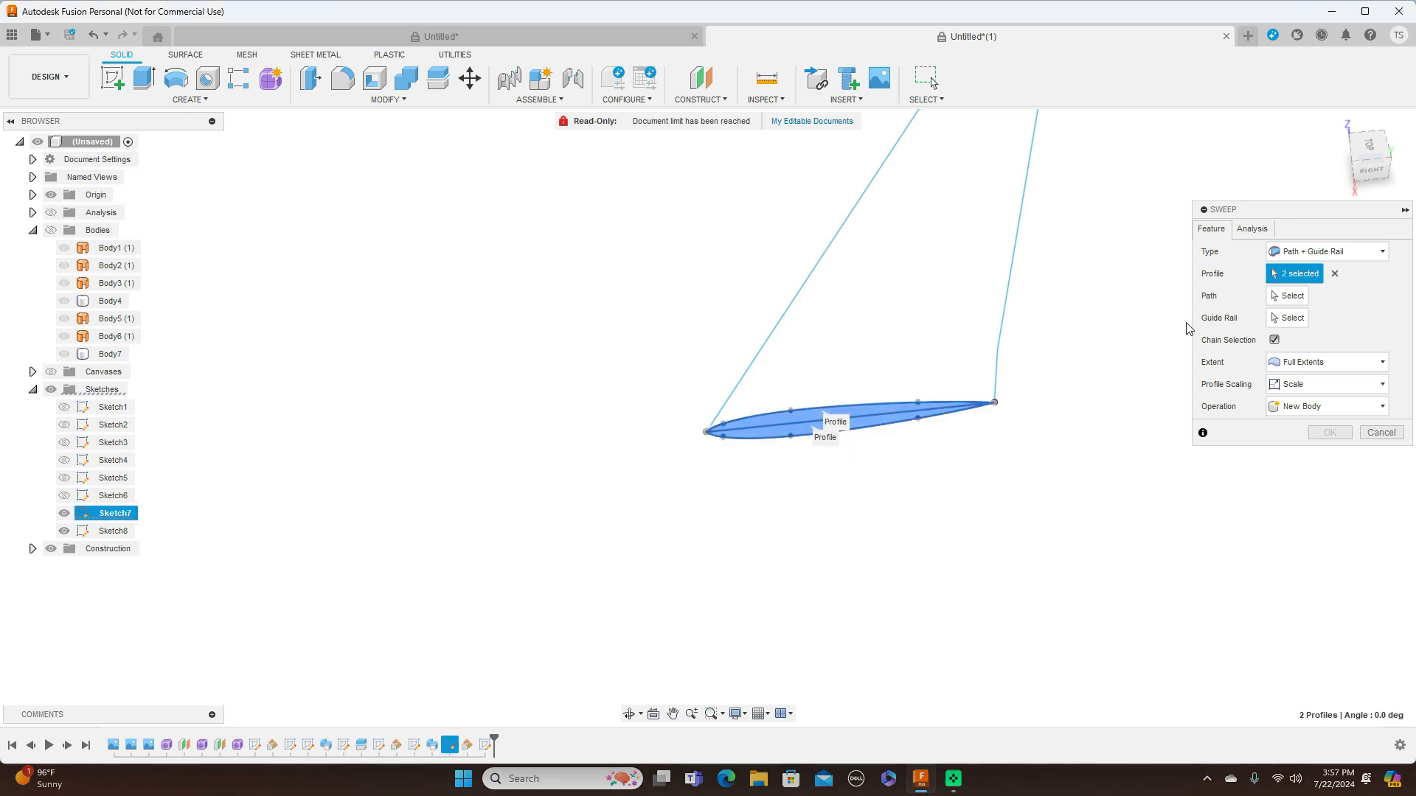
{"action": "left_click", "coordinate": [1287, 295]}
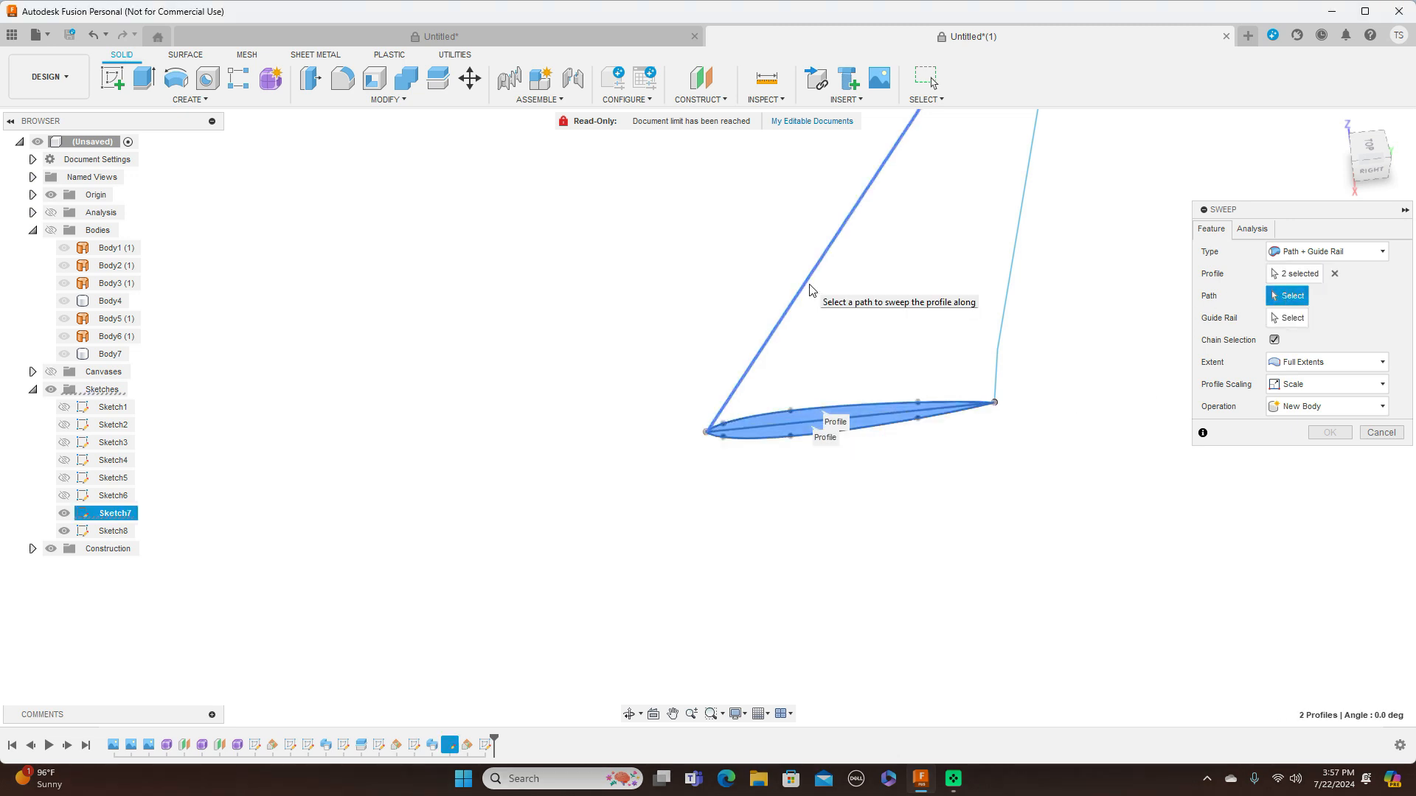
{"action": "left_click", "coordinate": [810, 290]}
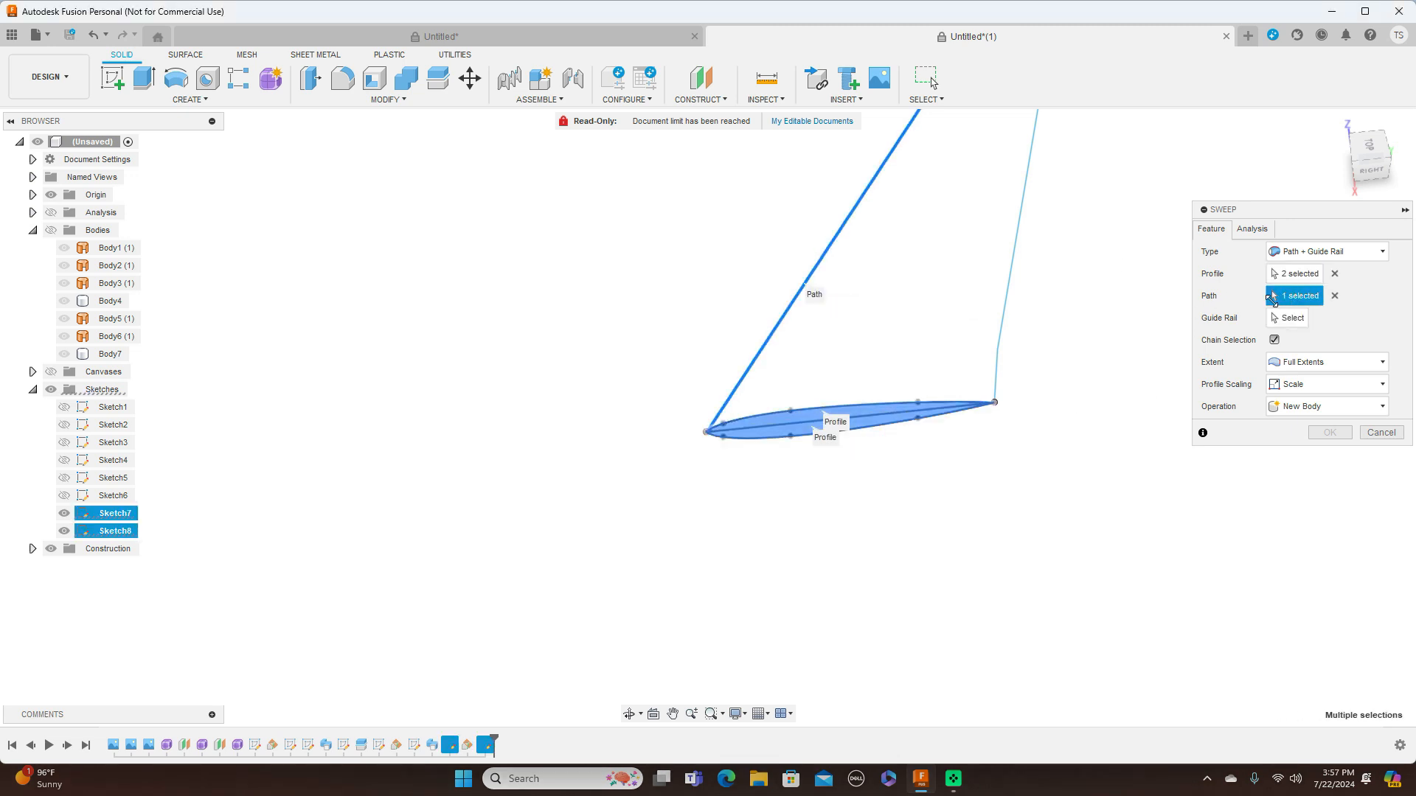
{"action": "left_click", "coordinate": [1022, 269]}
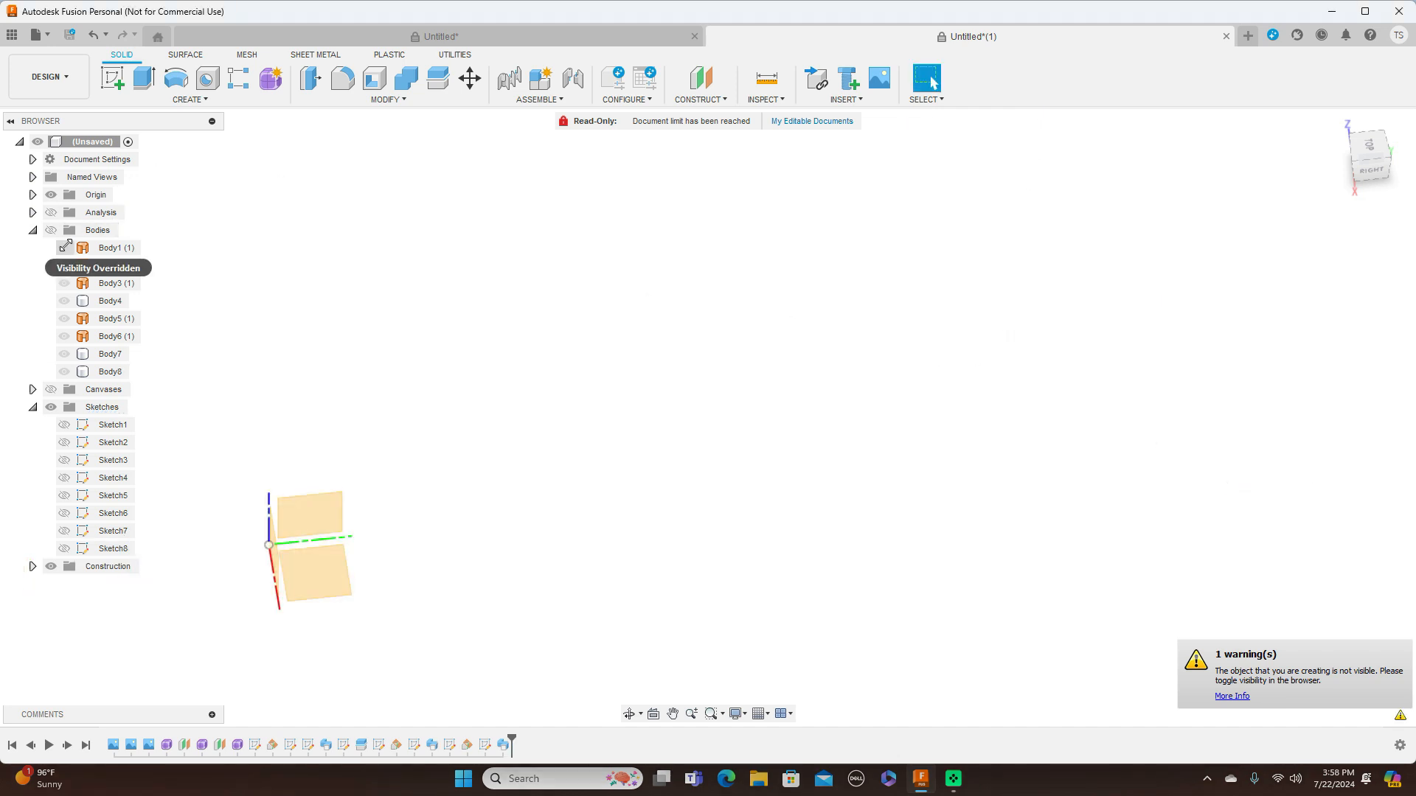
Show all the aircraft bodies and hide the origin geometry
{"action": "left_click", "coordinate": [51, 230]}
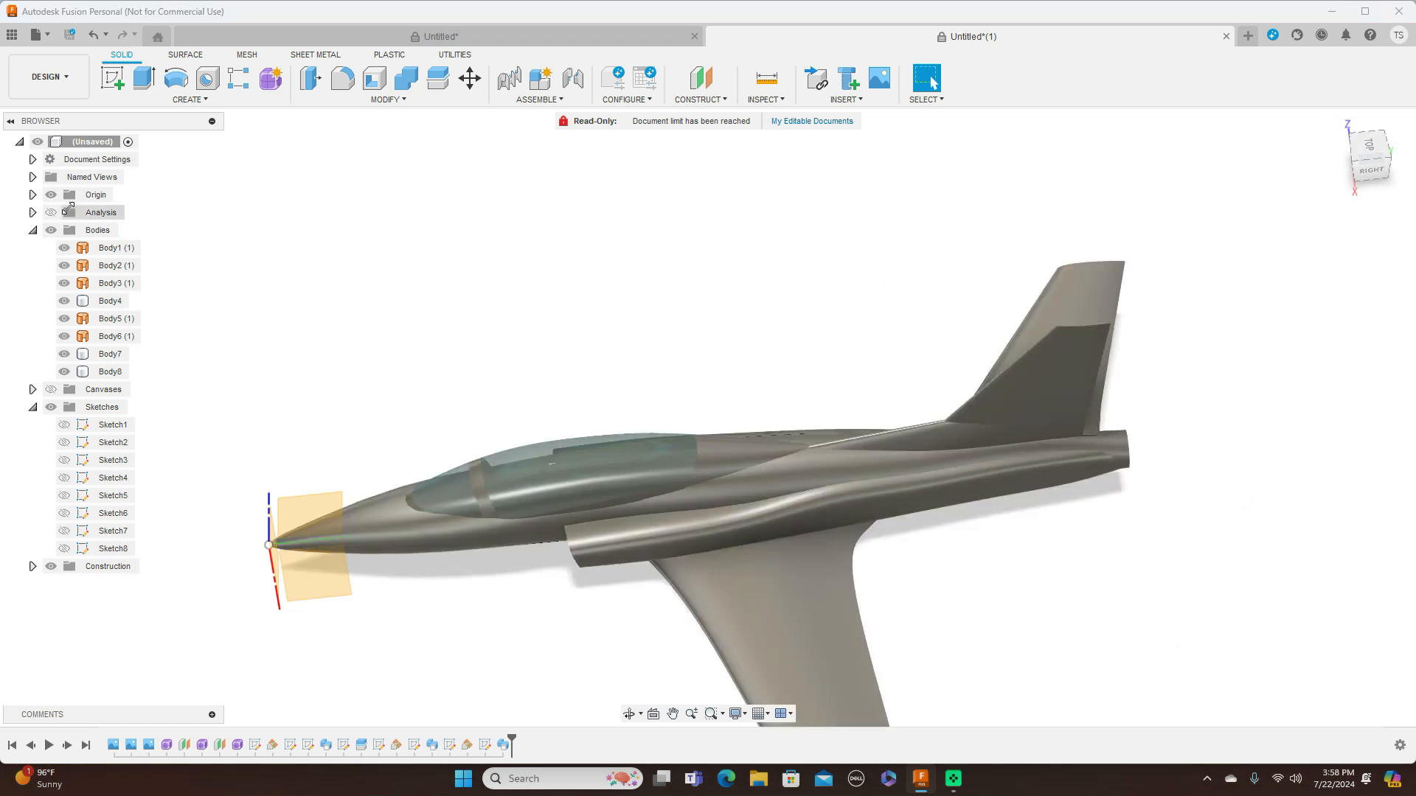
{"action": "left_click", "coordinate": [51, 195]}
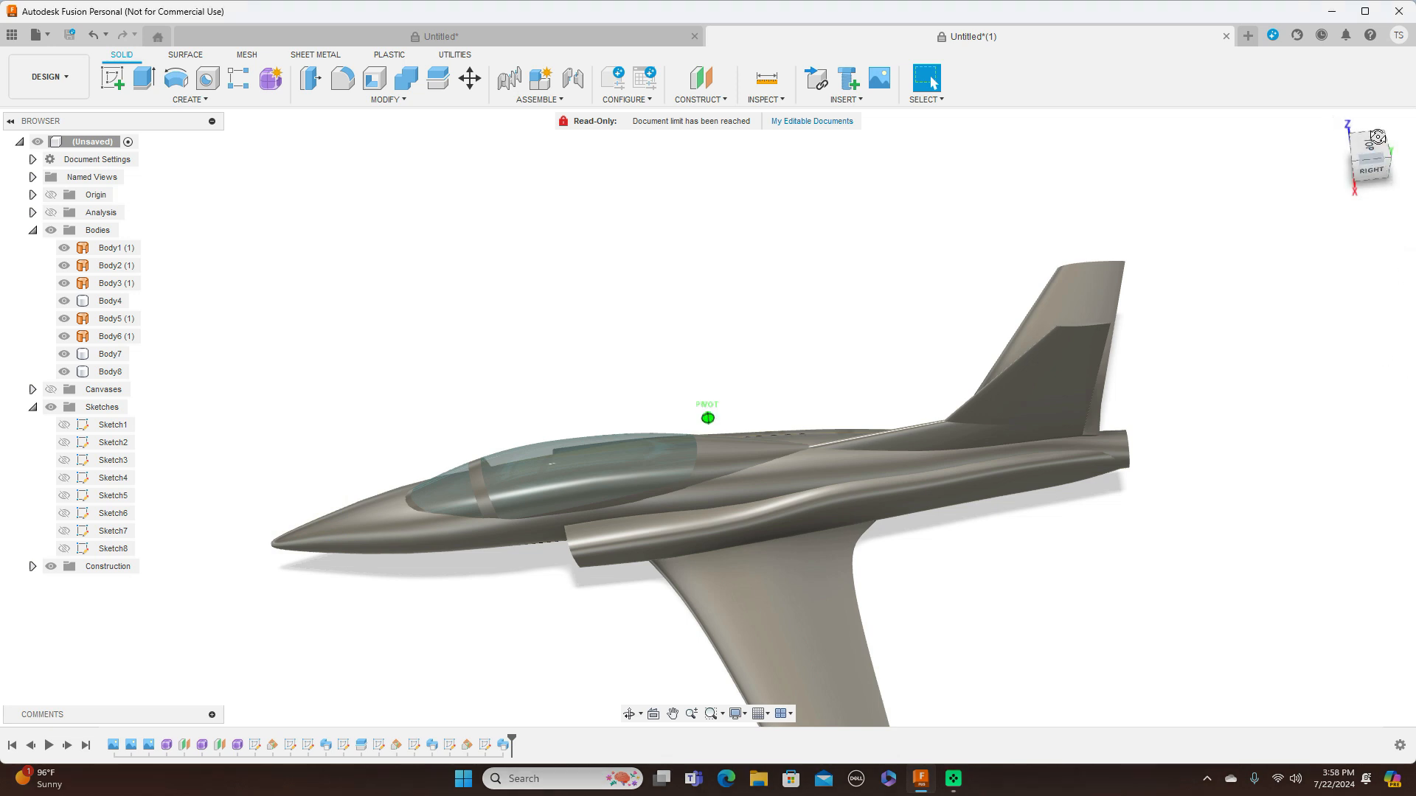
{"action": "left_click", "coordinate": [1376, 164]}
{"action": "left_click", "coordinate": [1375, 162]}
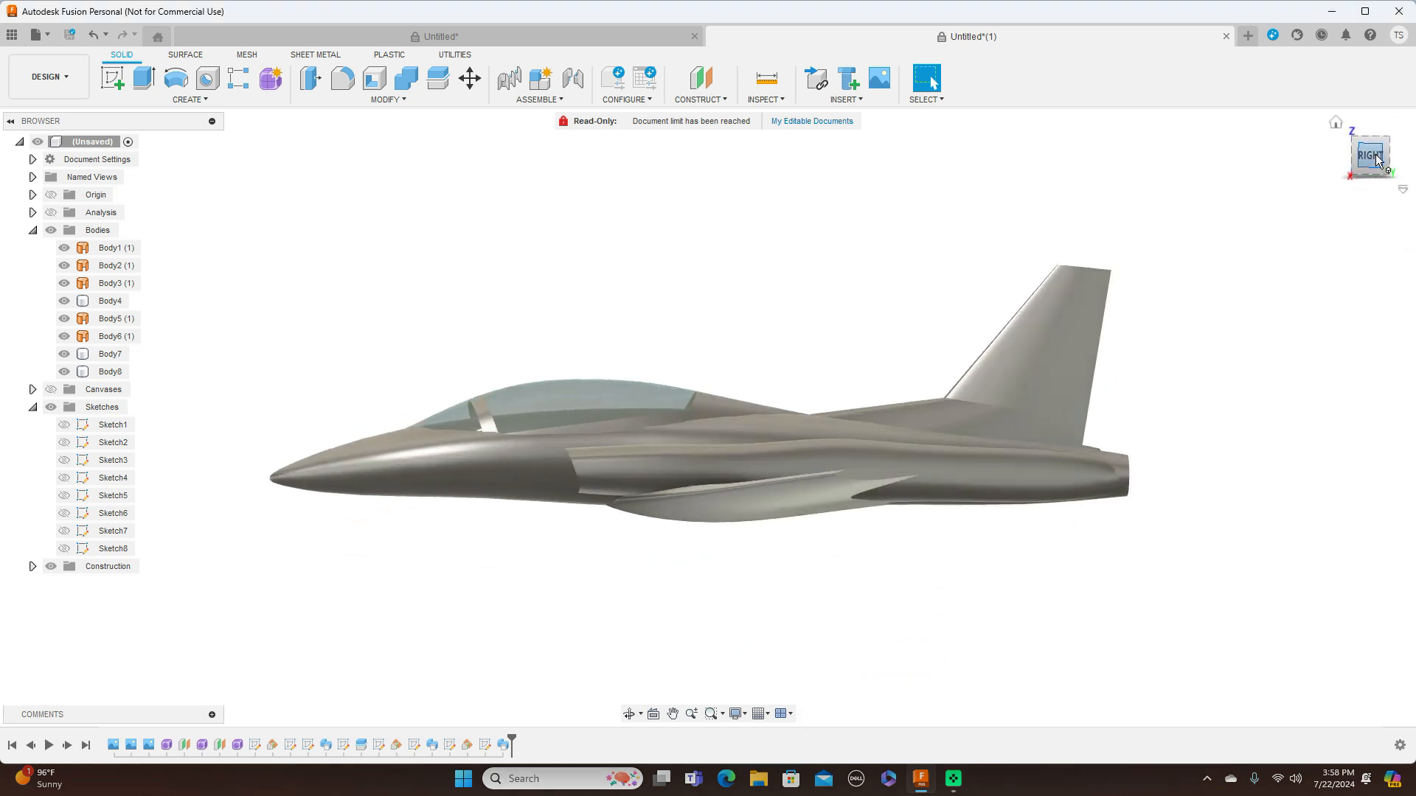
Mirror the horizontal stabilizer body across the aircraft's vertical center plane as a new body
{"action": "left_click_drag", "start_coordinate": [1355, 161], "coordinate": [1317, 182]}
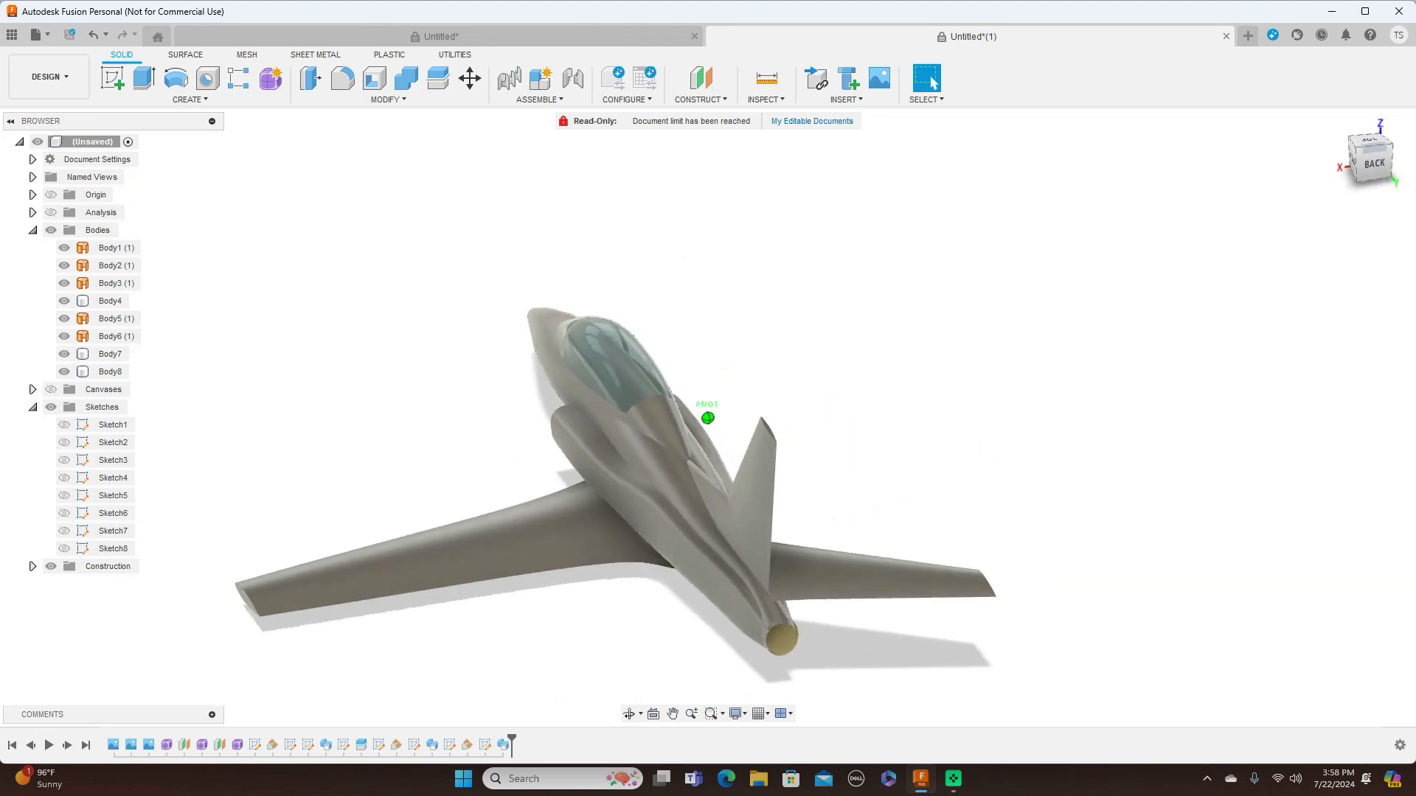
{"action": "left_click", "coordinate": [205, 101]}
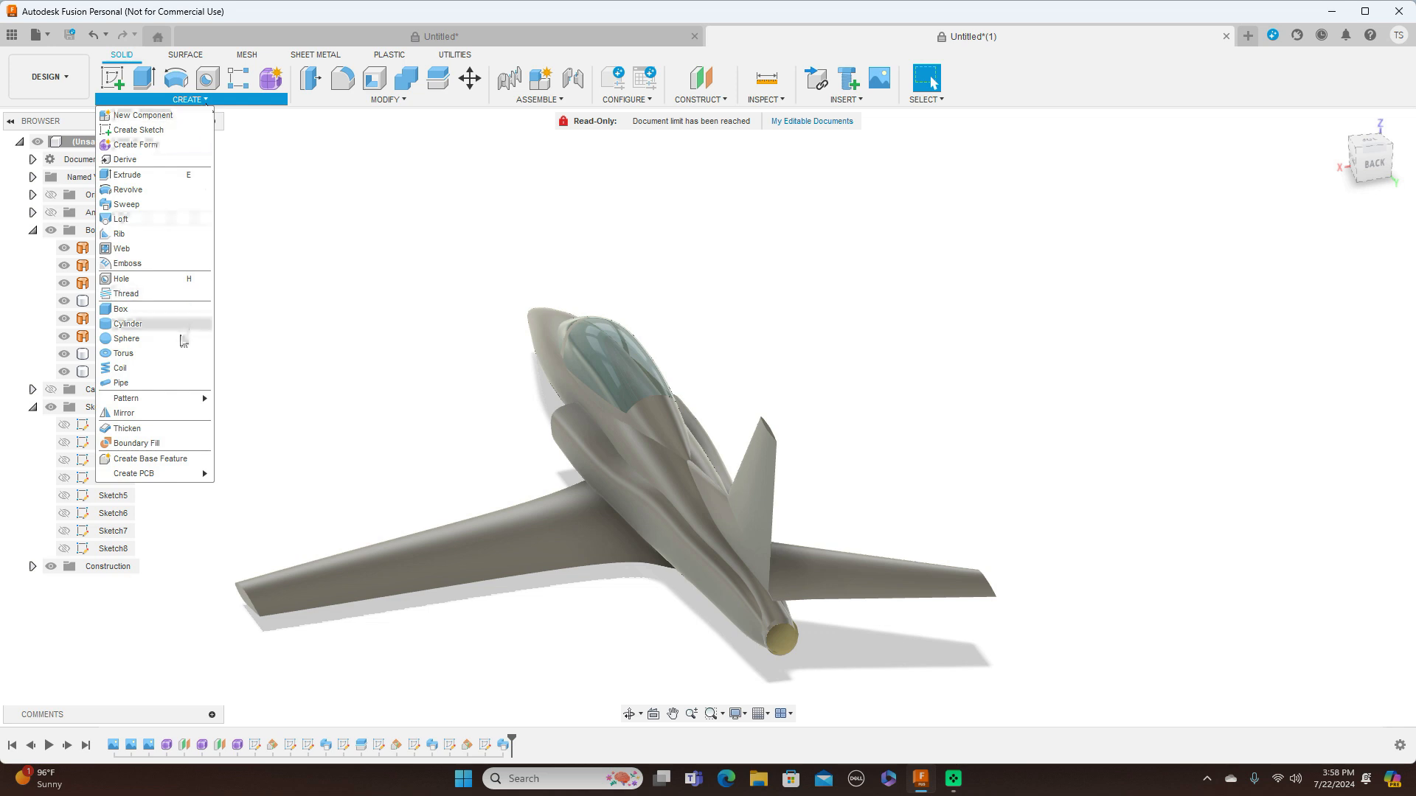
{"action": "left_click", "coordinate": [164, 415]}
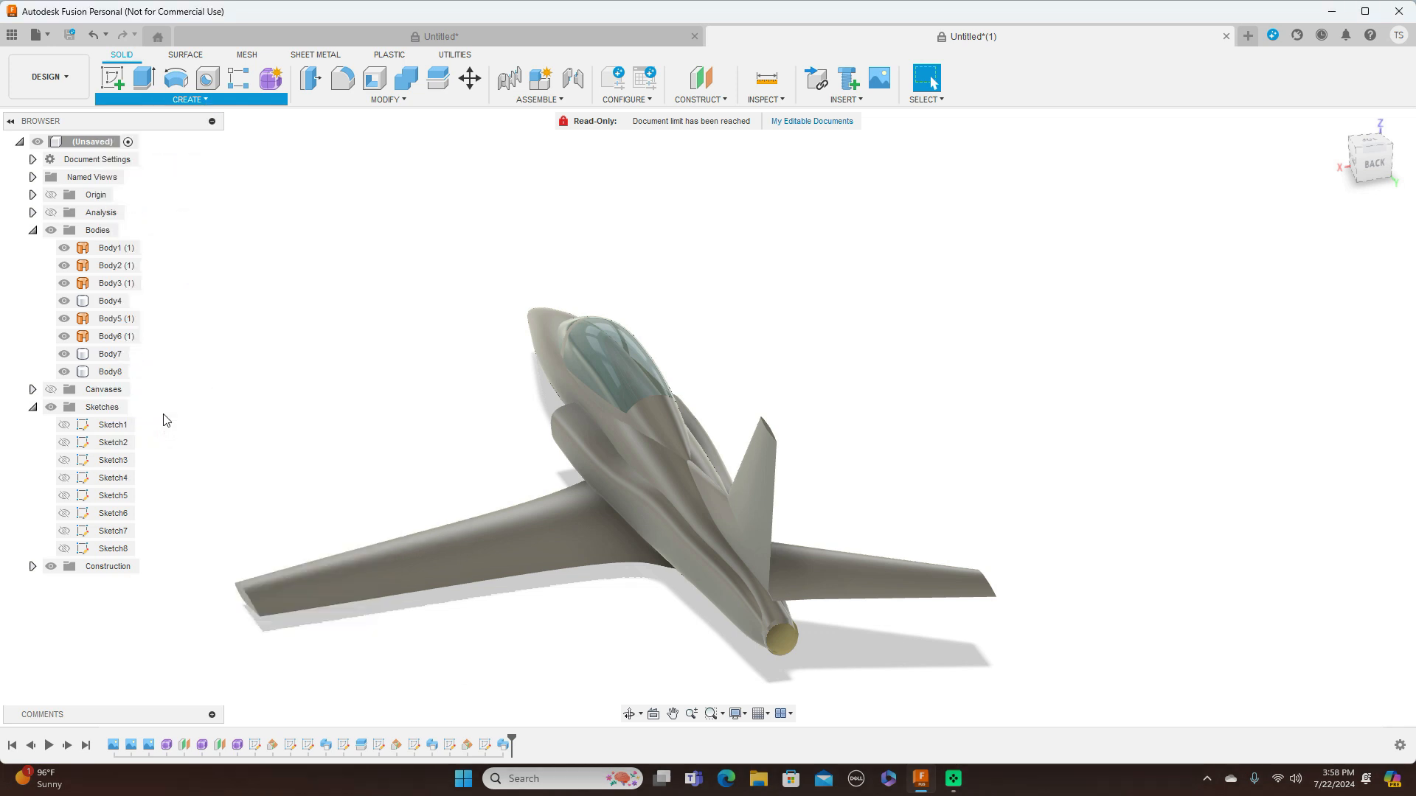
{"action": "left_click", "coordinate": [874, 578]}
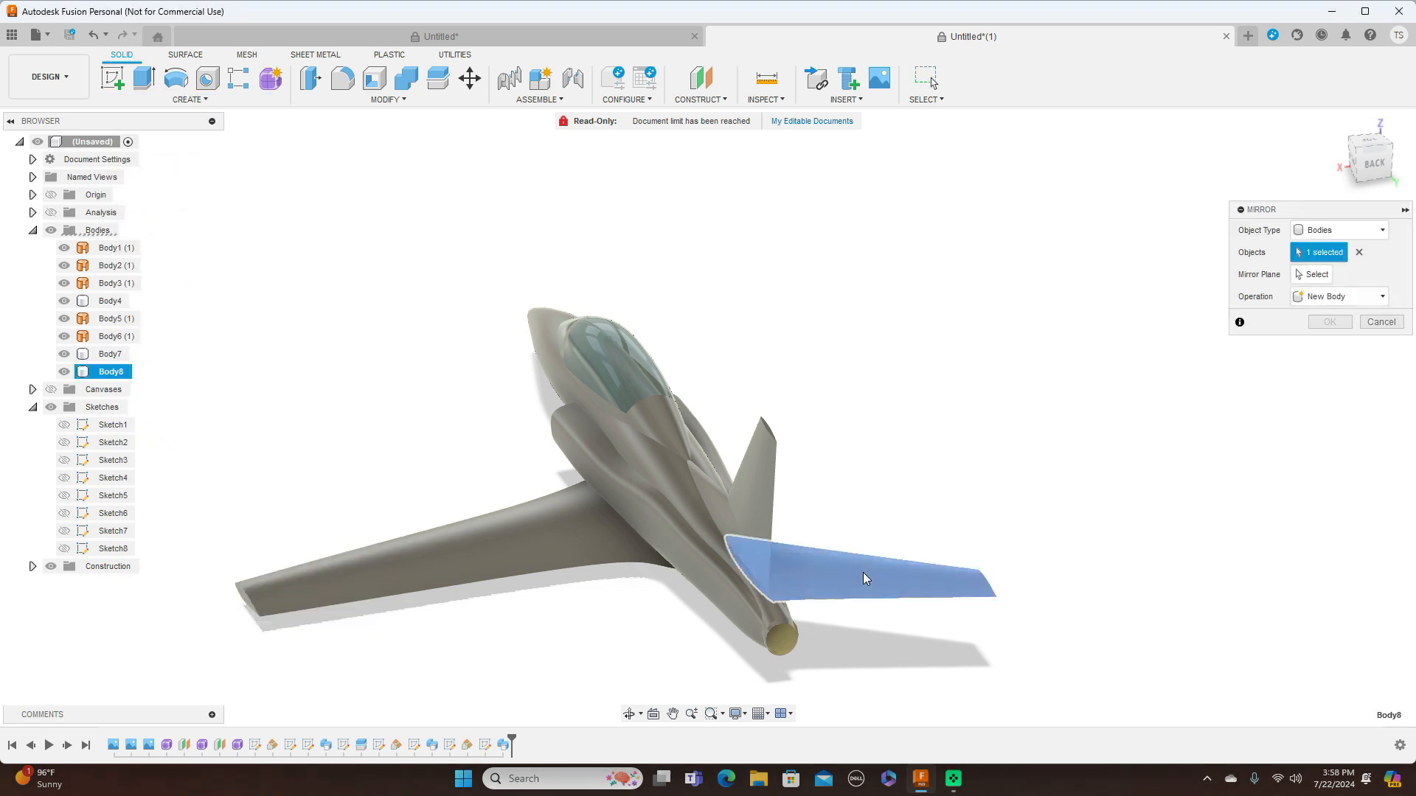
{"action": "left_click", "coordinate": [1326, 275]}
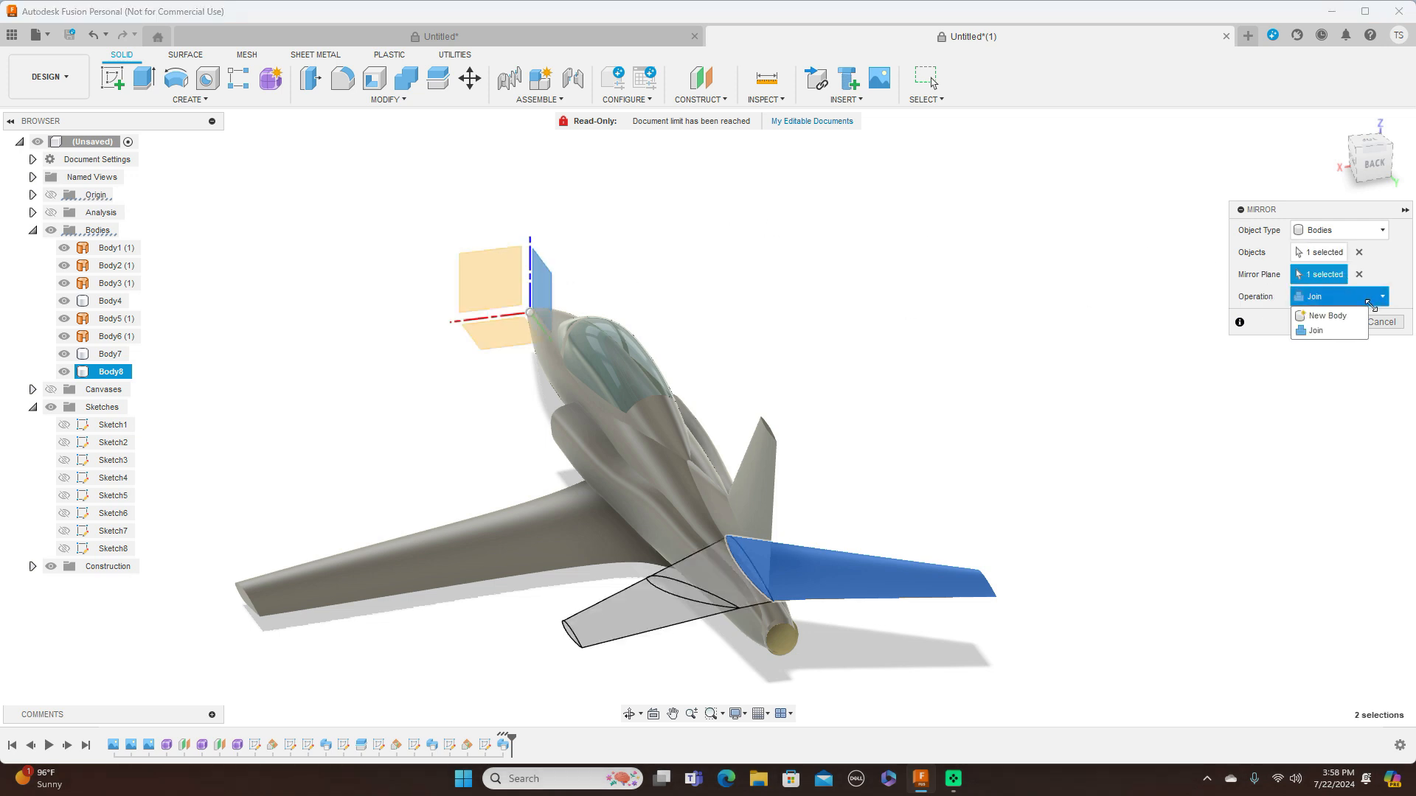
{"action": "left_click", "coordinate": [1357, 317]}
{"action": "left_click", "coordinate": [1329, 322]}
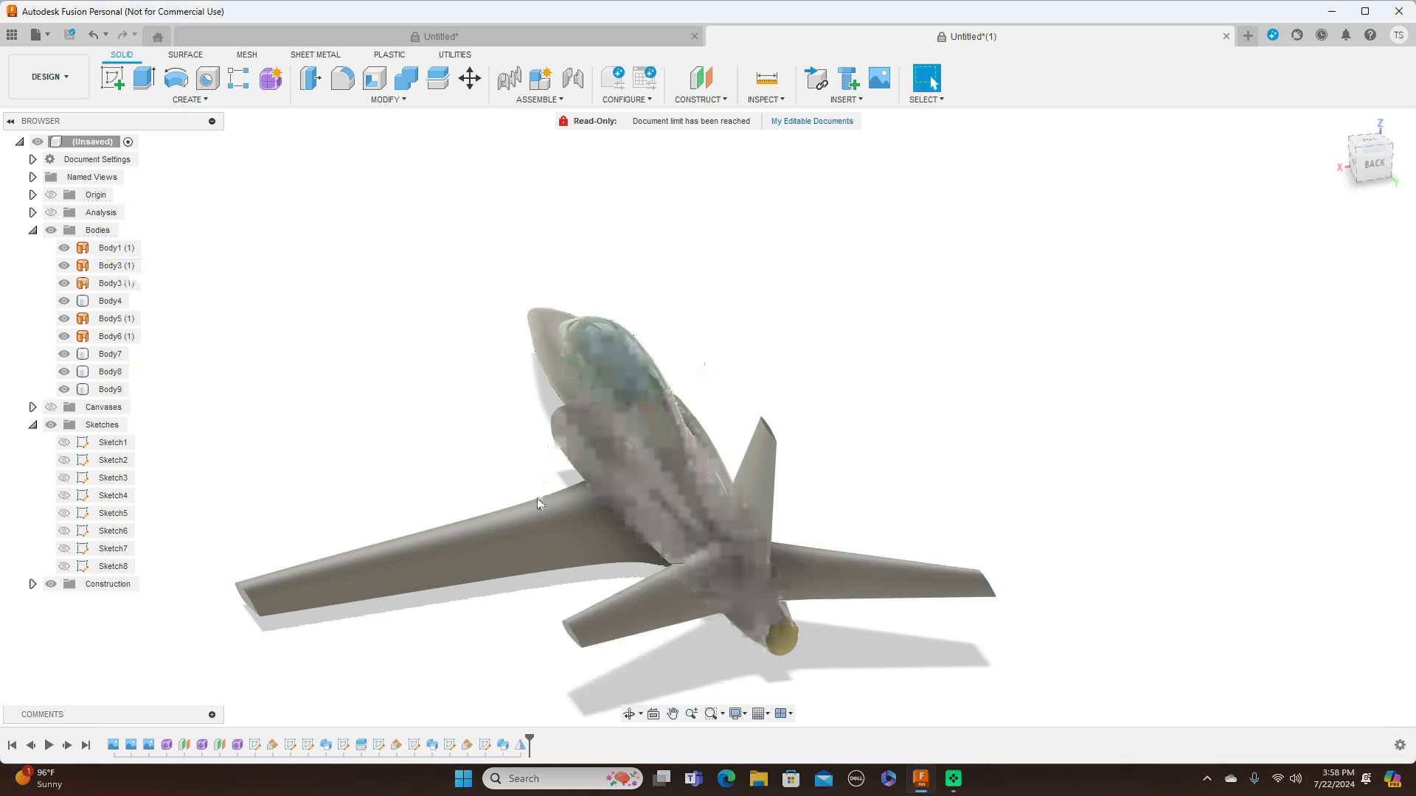
Mirror the main wing body across the aircraft's vertical center plane with the Join operation
{"action": "left_click", "coordinate": [214, 101]}
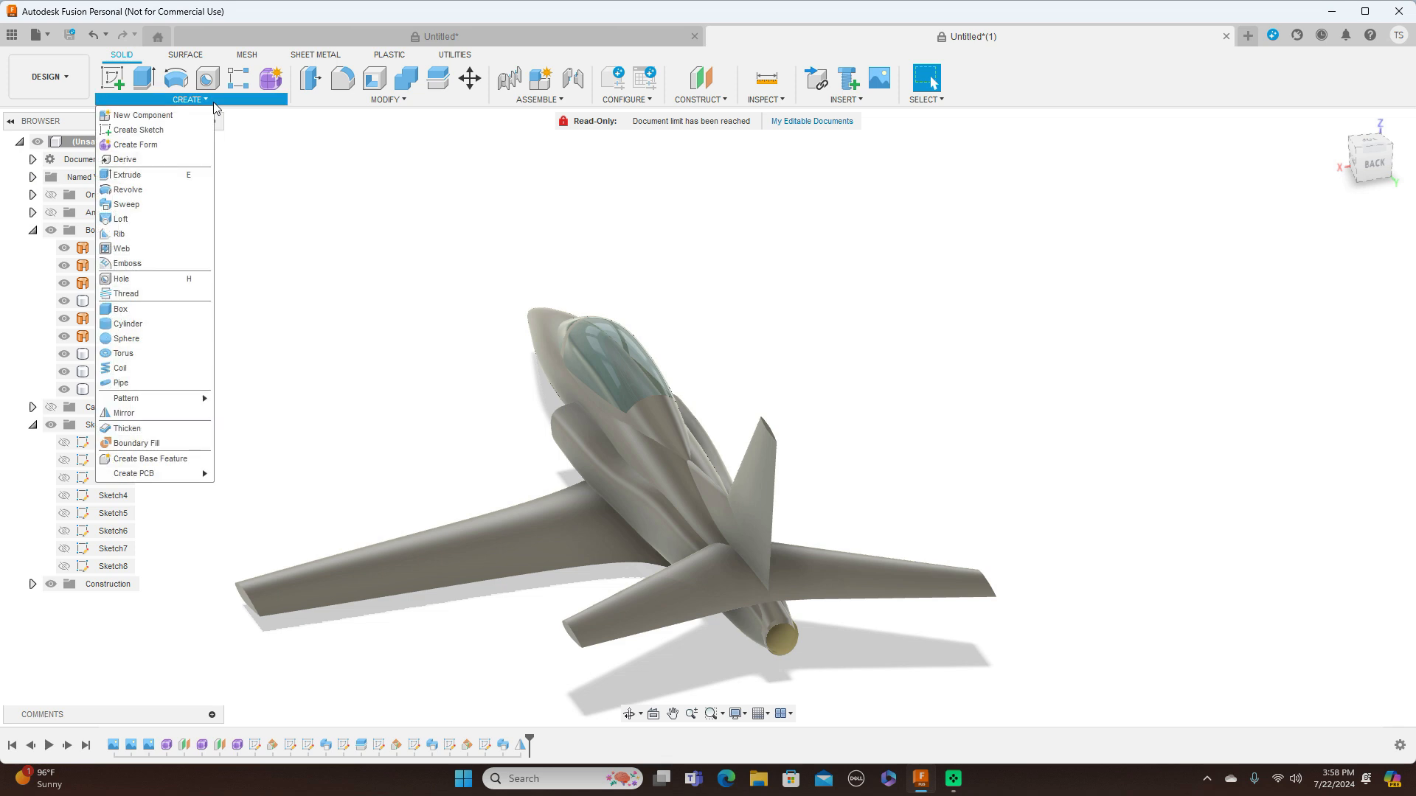
{"action": "left_click", "coordinate": [156, 413]}
{"action": "left_click", "coordinate": [507, 534]}
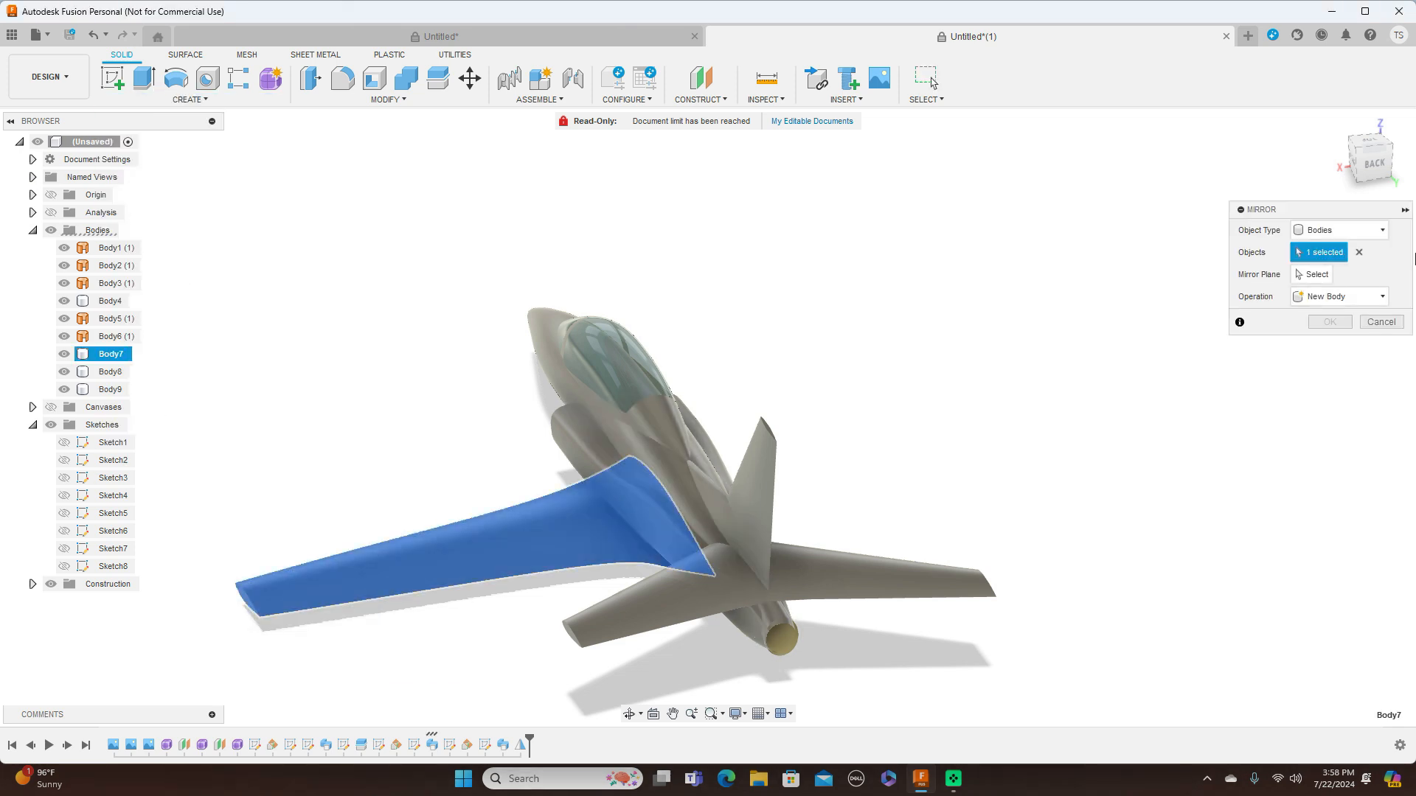
{"action": "left_click", "coordinate": [1313, 275]}
{"action": "left_click", "coordinate": [544, 271]}
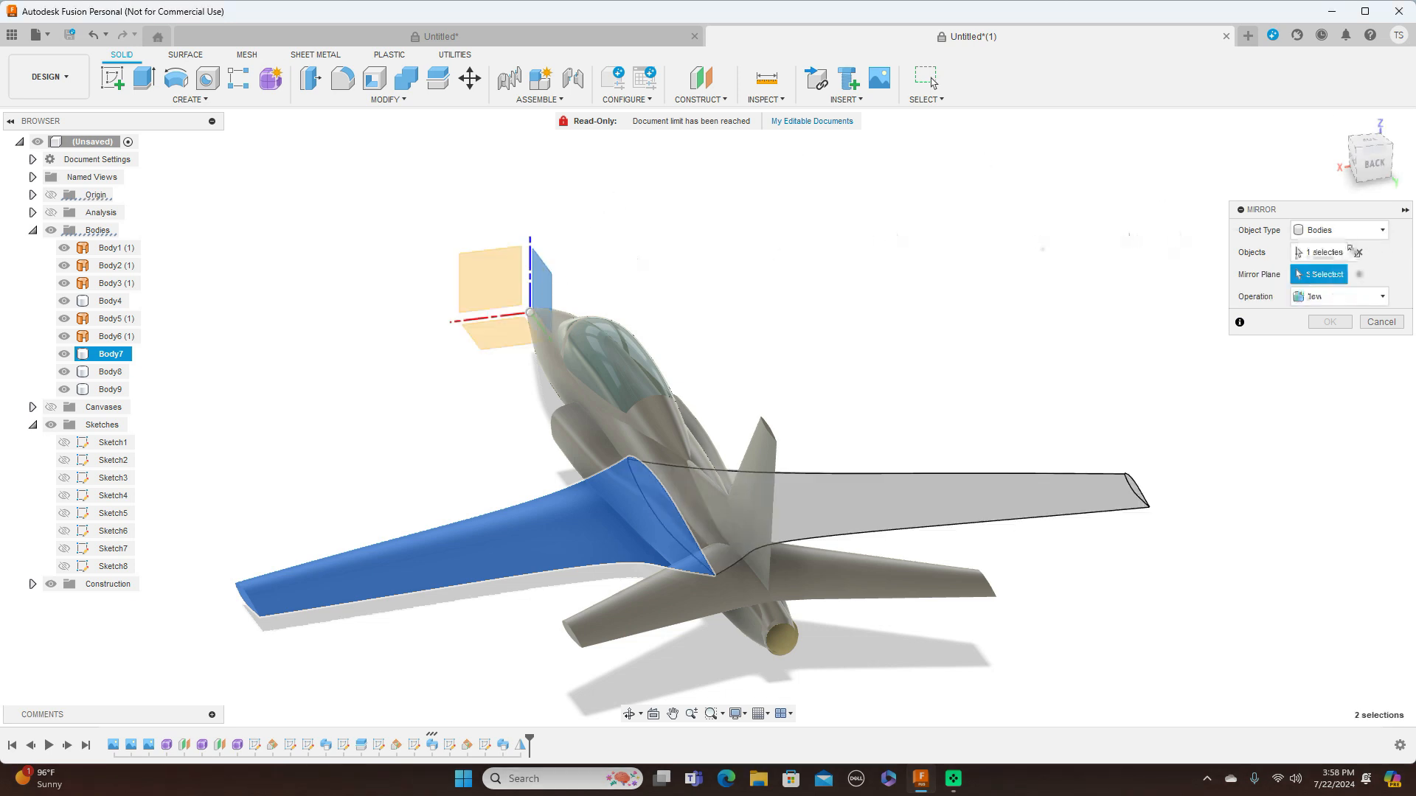
{"action": "left_click", "coordinate": [1365, 297]}
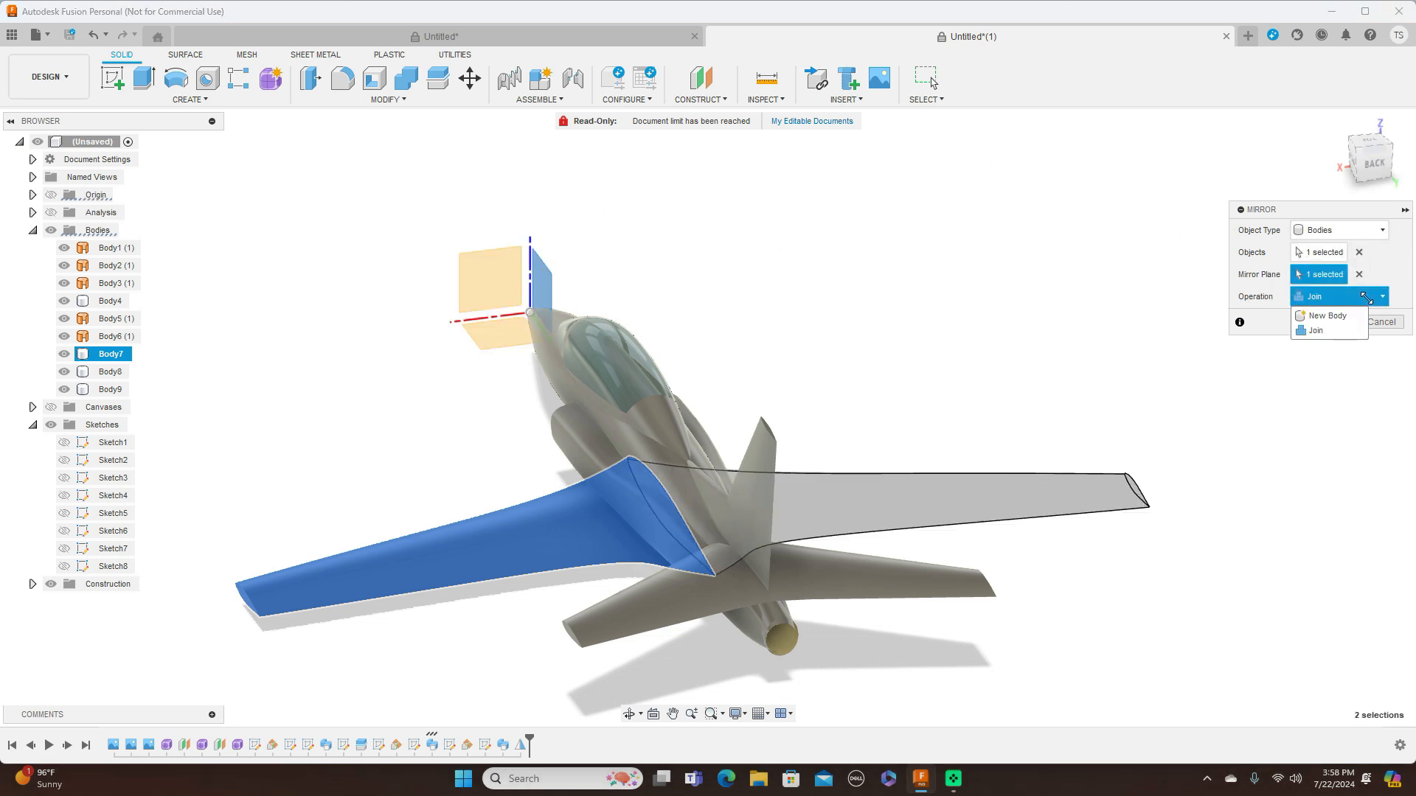
{"action": "left_click", "coordinate": [1344, 337]}
{"action": "left_click", "coordinate": [1330, 322]}
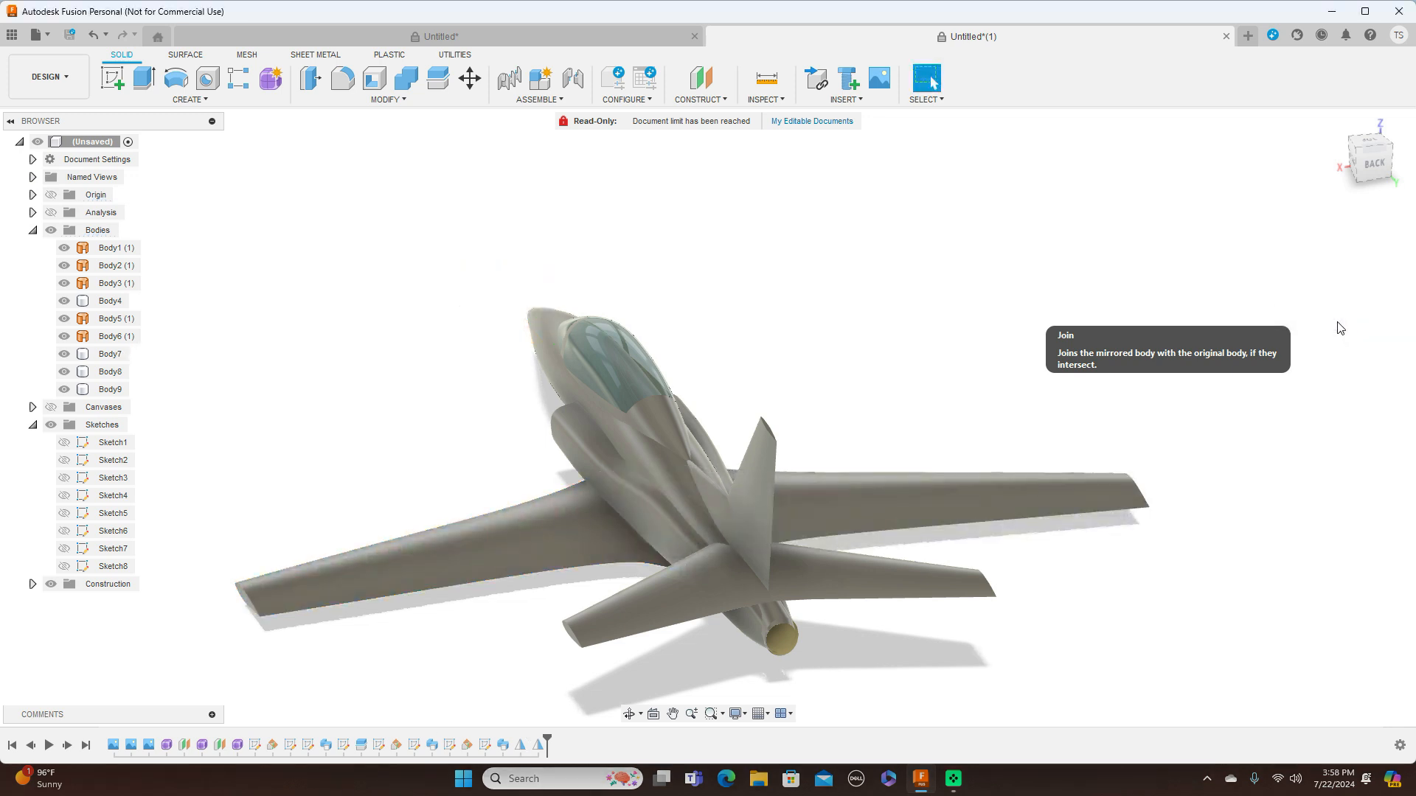
{"action": "left_click", "coordinate": [1359, 171]}
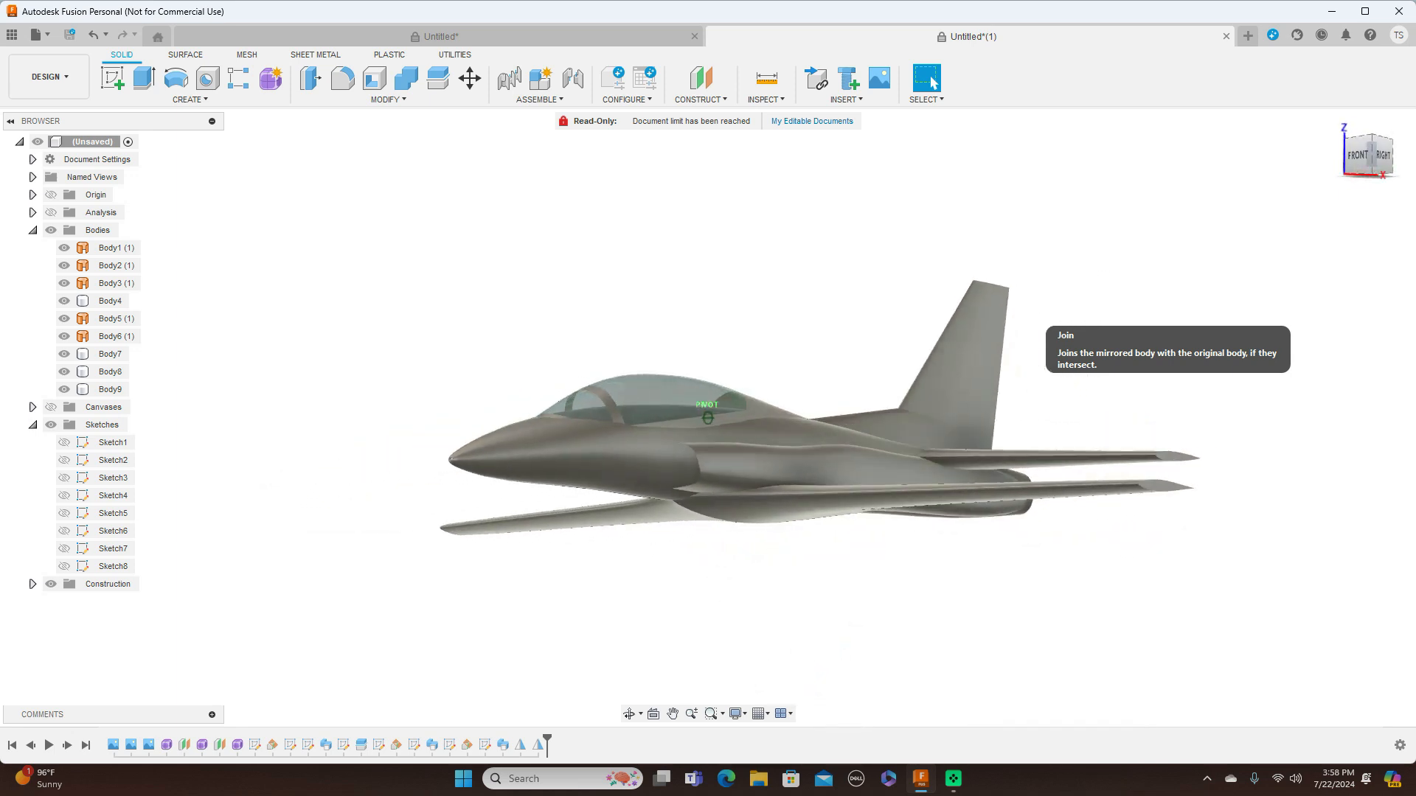
{"action": "mouse_move", "coordinate": [708, 472]}
{"action": "middle_mouse_down", "text": "shift"}
{"action": "mouse_move", "coordinate": [708, 347]}
{"action": "mouse_move", "coordinate": [671, 310]}
{"action": "mouse_move", "coordinate": [597, 324]}
{"action": "mouse_move", "coordinate": [583, 435]}
{"action": "mouse_move", "coordinate": [597, 457]}
{"action": "mouse_move", "coordinate": [615, 453]}
{"action": "middle_mouse_up", "text": "shift"}
{"action": "mouse_move", "coordinate": [1374, 158]}
{"action": "left_mouse_down"}
{"action": "mouse_move", "coordinate": [1407, 157]}
{"action": "mouse_move", "coordinate": [1370, 161]}
{"action": "left_mouse_up"}
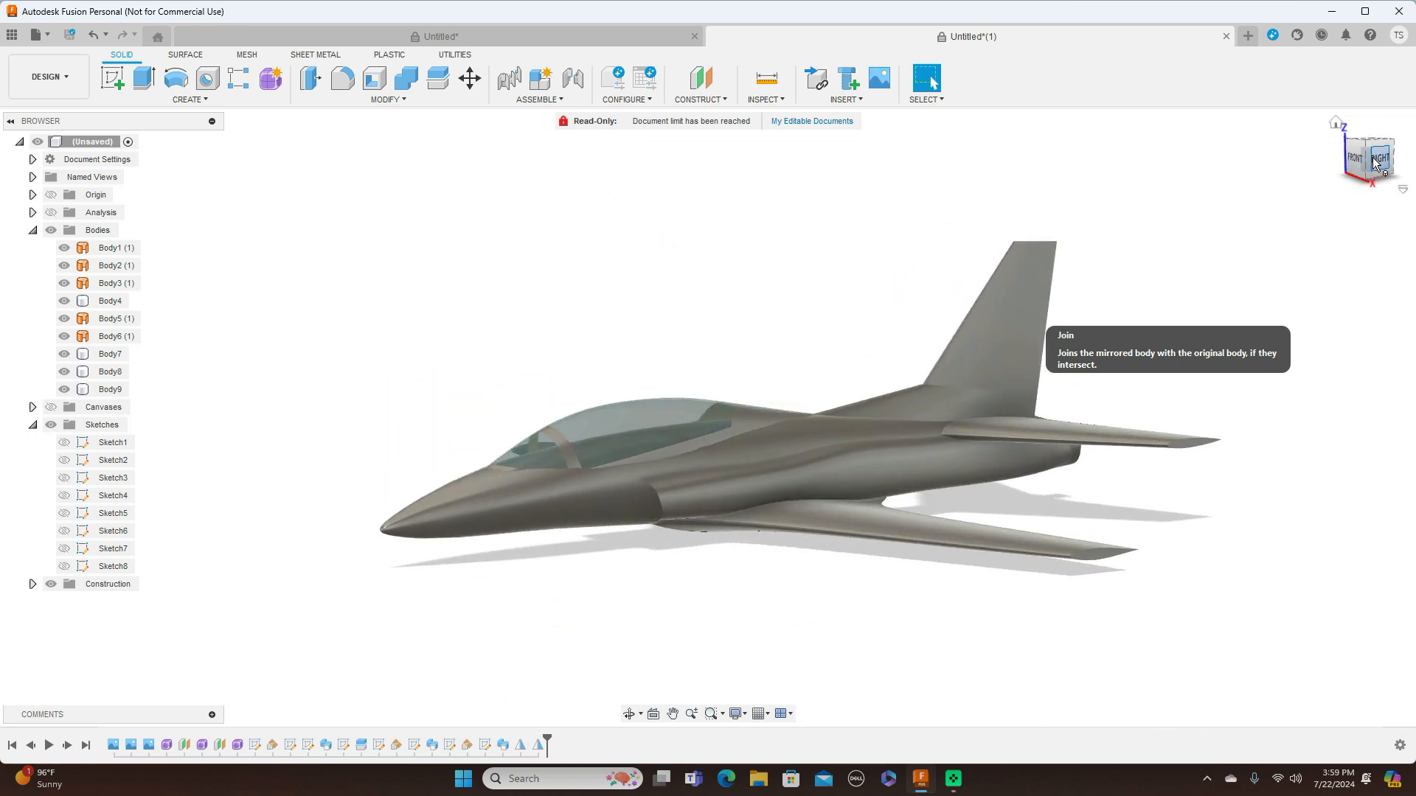
Compare the aircraft's side profile with the reference canvases by showing them briefly and hiding them again
{"action": "left_click", "coordinate": [1376, 159]}
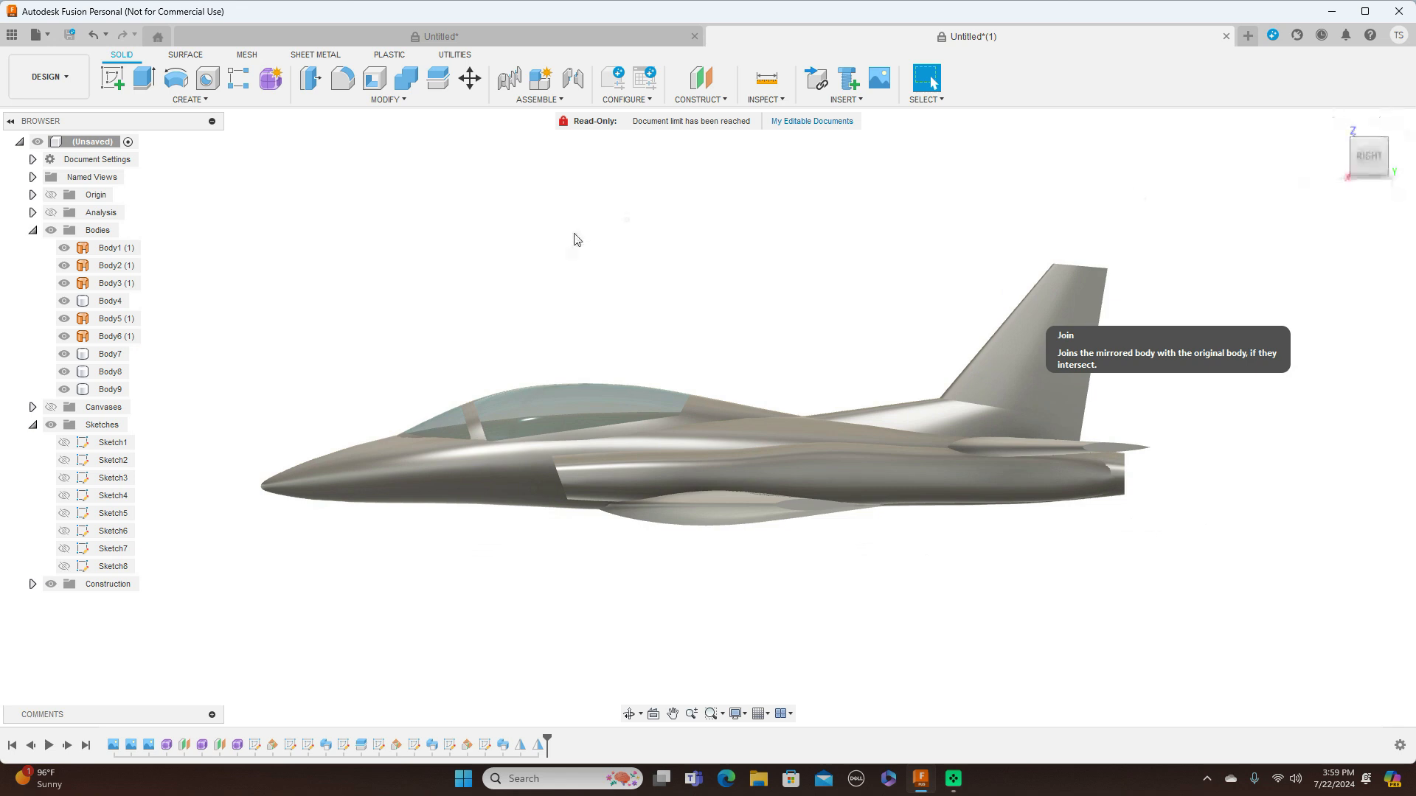
{"action": "left_click", "coordinate": [51, 408]}
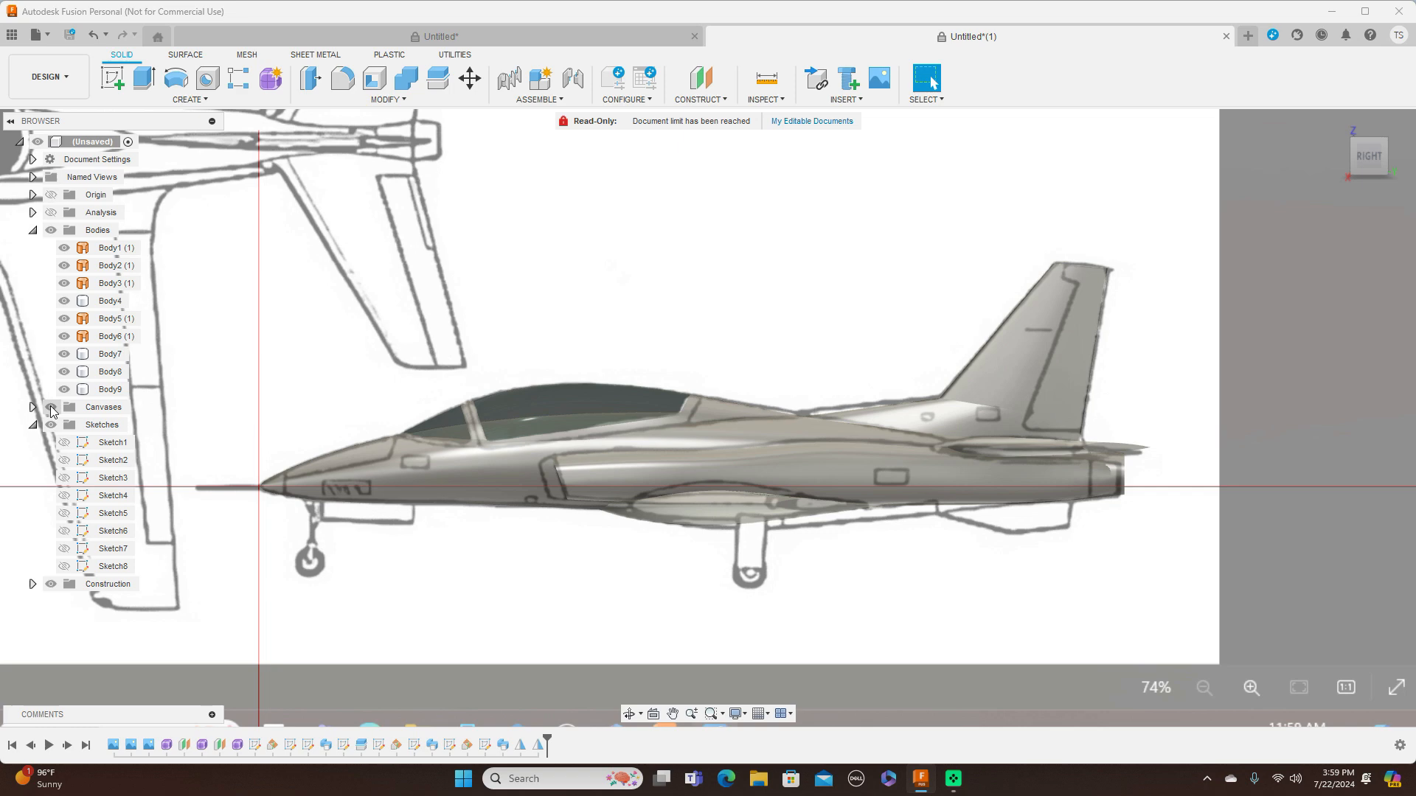
{"action": "left_click", "coordinate": [51, 408]}
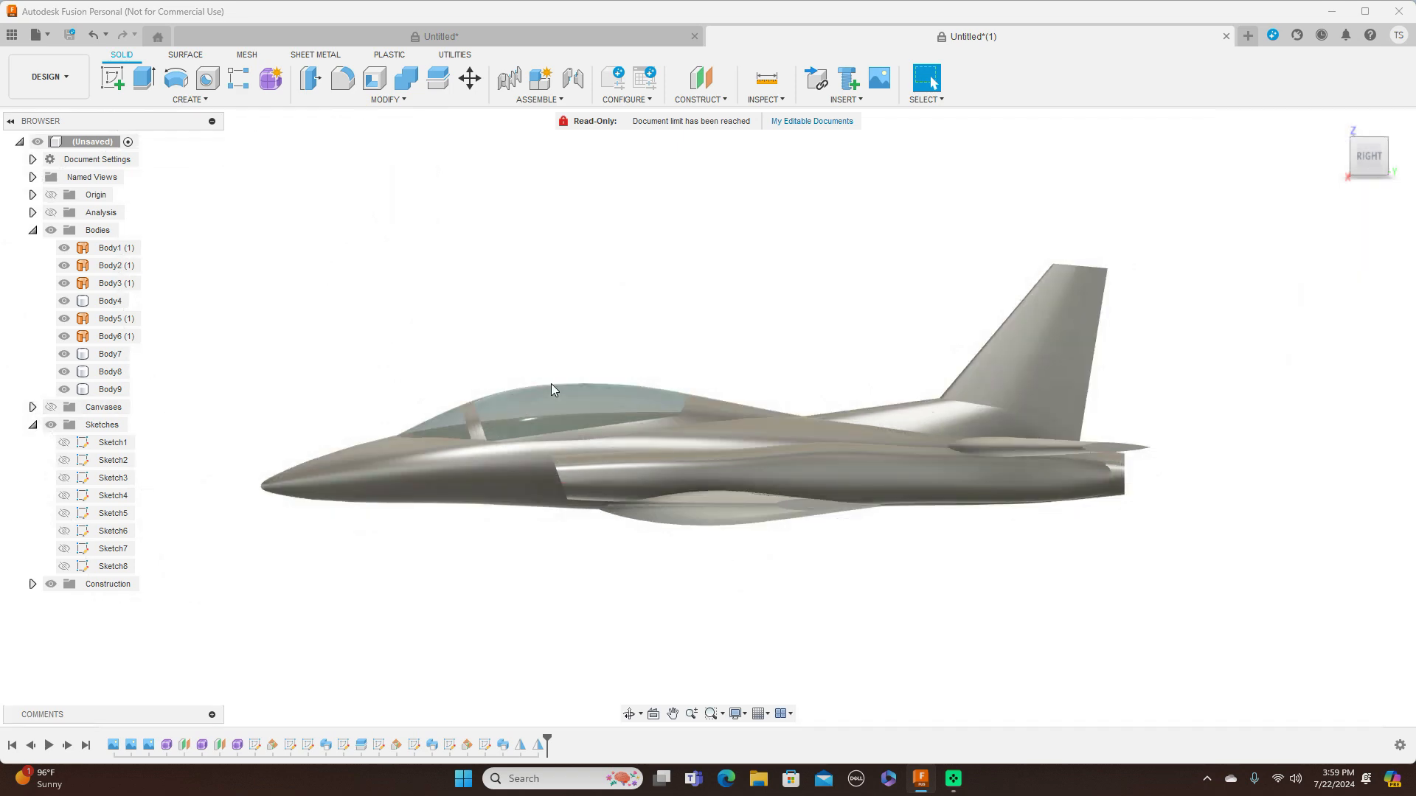
Apply the Paint - Enamel Glossy (Yellow) appearance to the original main wing body
{"action": "mouse_move", "coordinate": [1359, 158]}
{"action": "left_mouse_down"}
{"action": "mouse_move", "coordinate": [1409, 168]}
{"action": "mouse_move", "coordinate": [1414, 299]}
{"action": "mouse_move", "coordinate": [1387, 168]}
{"action": "mouse_move", "coordinate": [1390, 240]}
{"action": "mouse_move", "coordinate": [1388, 198]}
{"action": "left_mouse_up"}
{"action": "left_click", "coordinate": [896, 546]}
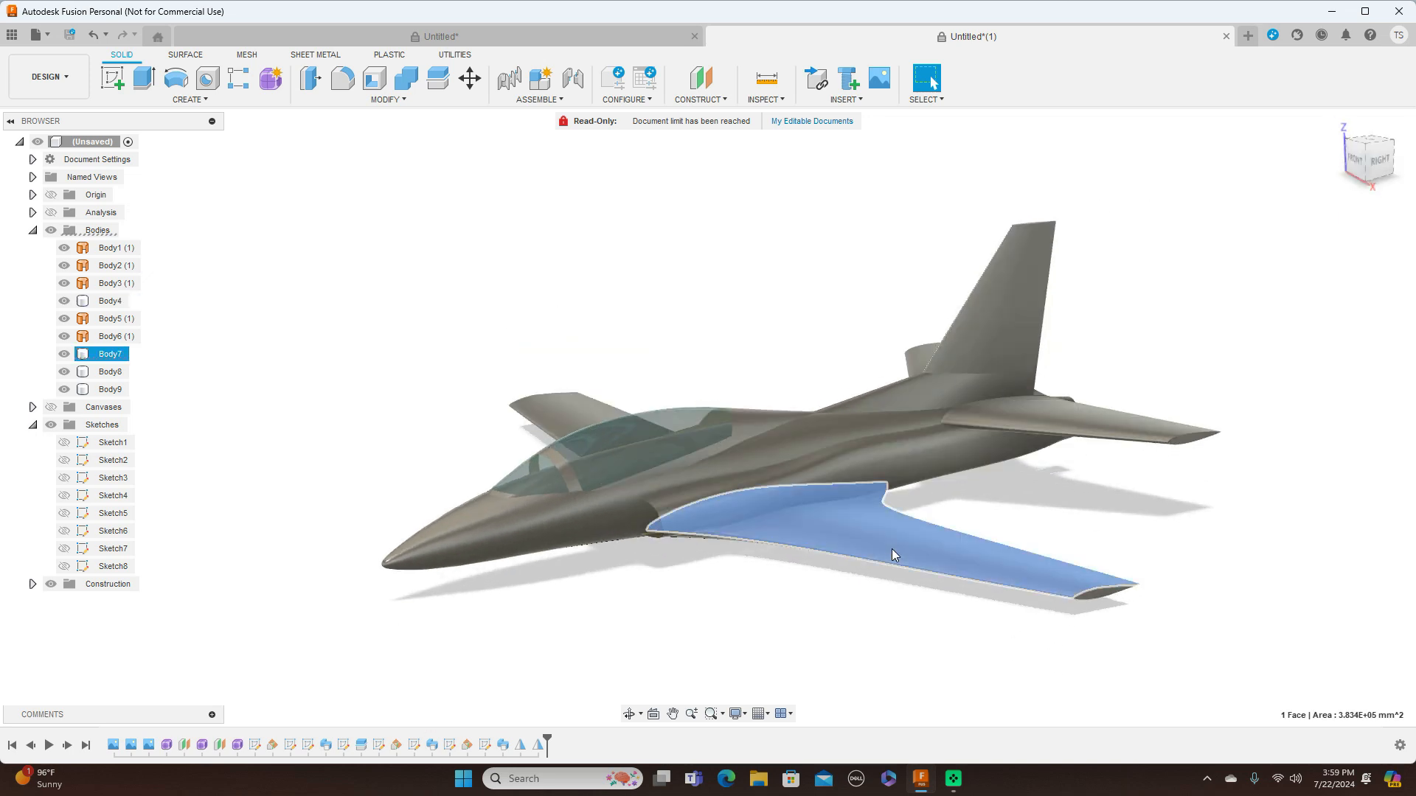
{"action": "right_click", "coordinate": [893, 550]}
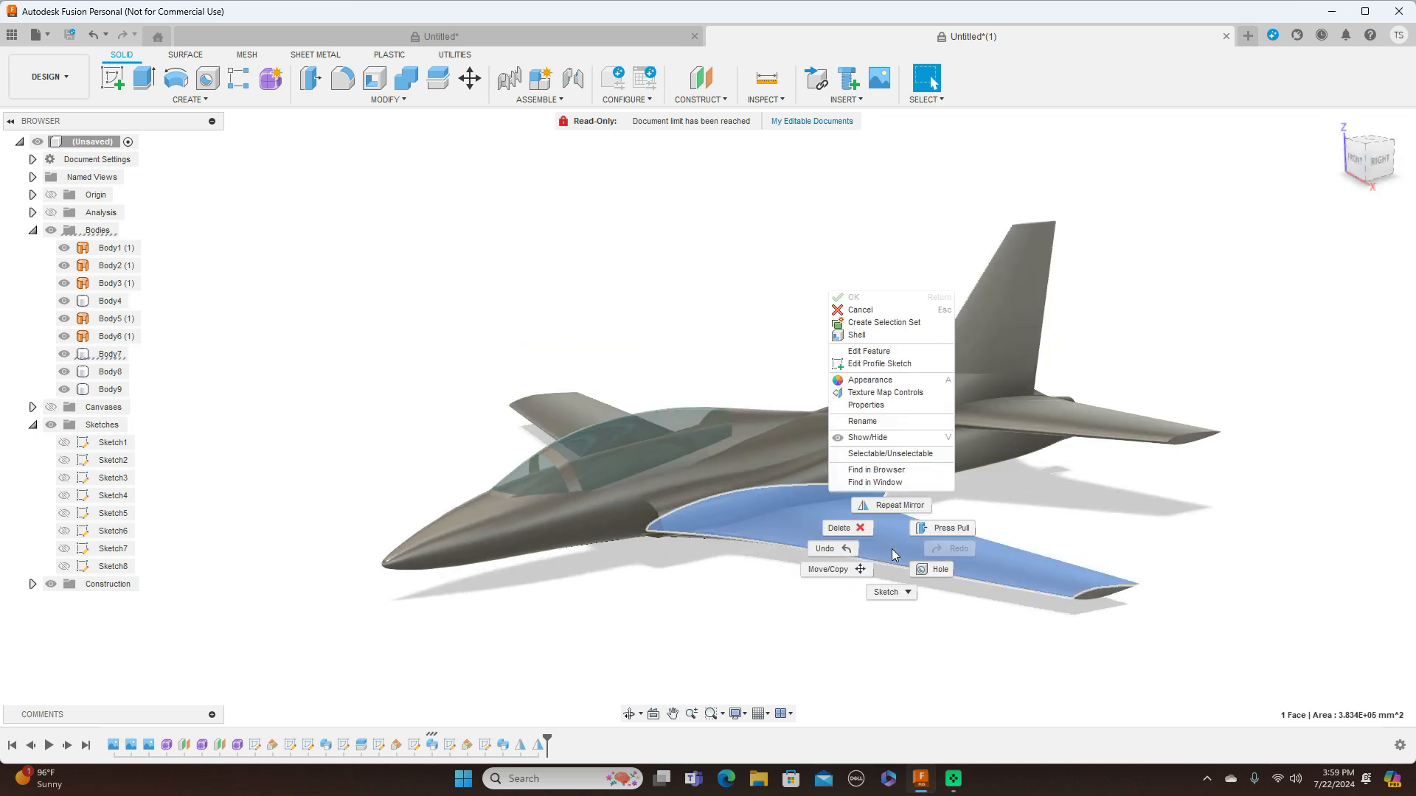
{"action": "left_click", "coordinate": [895, 380]}
{"action": "scroll", "coordinate": [1317, 579], "scroll_direction": "down", "scroll_amount": 3}
{"action": "scroll", "coordinate": [1317, 579], "scroll_direction": "down", "scroll_amount": 3}
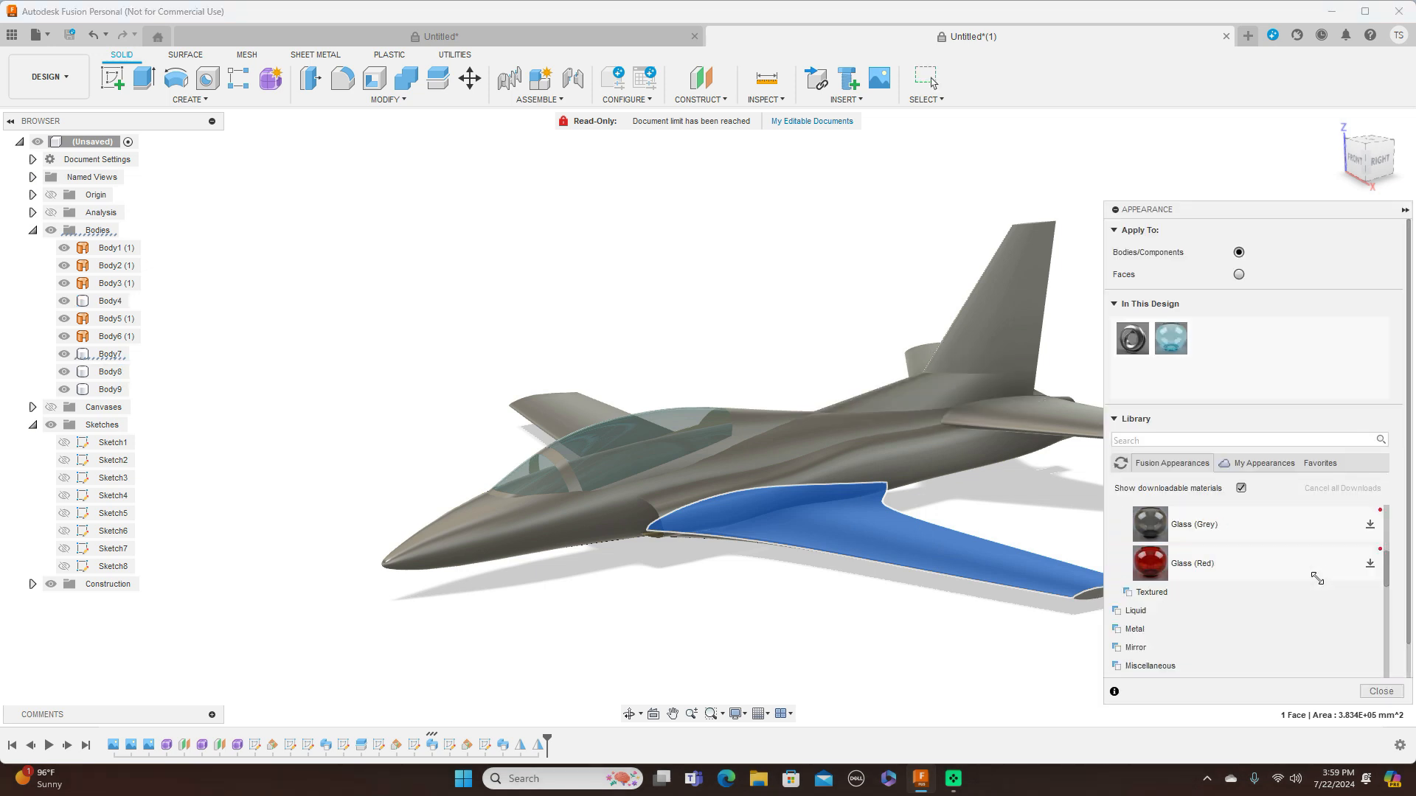
{"action": "scroll", "coordinate": [1317, 579], "scroll_direction": "down", "scroll_amount": 6}
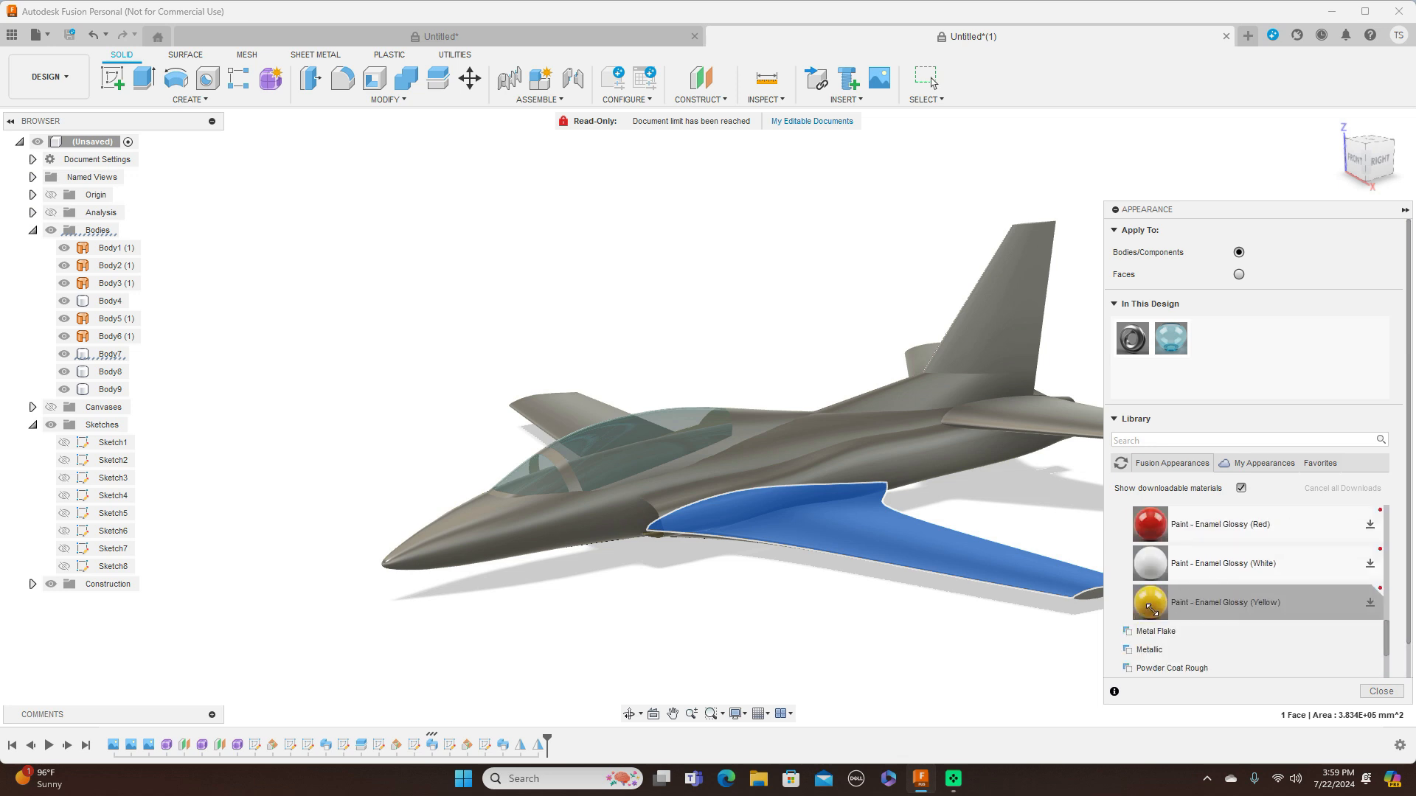
{"action": "mouse_move", "coordinate": [1138, 605]}
{"action": "left_mouse_down"}
{"action": "mouse_move", "coordinate": [934, 577]}
{"action": "mouse_move", "coordinate": [1000, 578]}
{"action": "left_mouse_up"}
{"action": "middle_click_drag", "start_coordinate": [941, 651], "coordinate": [764, 619]}
Apply Paint - Enamel Glossy (Yellow) to the intake section, main fuselage, vertical tail and original horizontal stabilizer
{"action": "mouse_move", "coordinate": [1159, 603]}
{"action": "left_mouse_down"}
{"action": "mouse_move", "coordinate": [794, 452]}
{"action": "mouse_move", "coordinate": [752, 418]}
{"action": "left_mouse_up"}
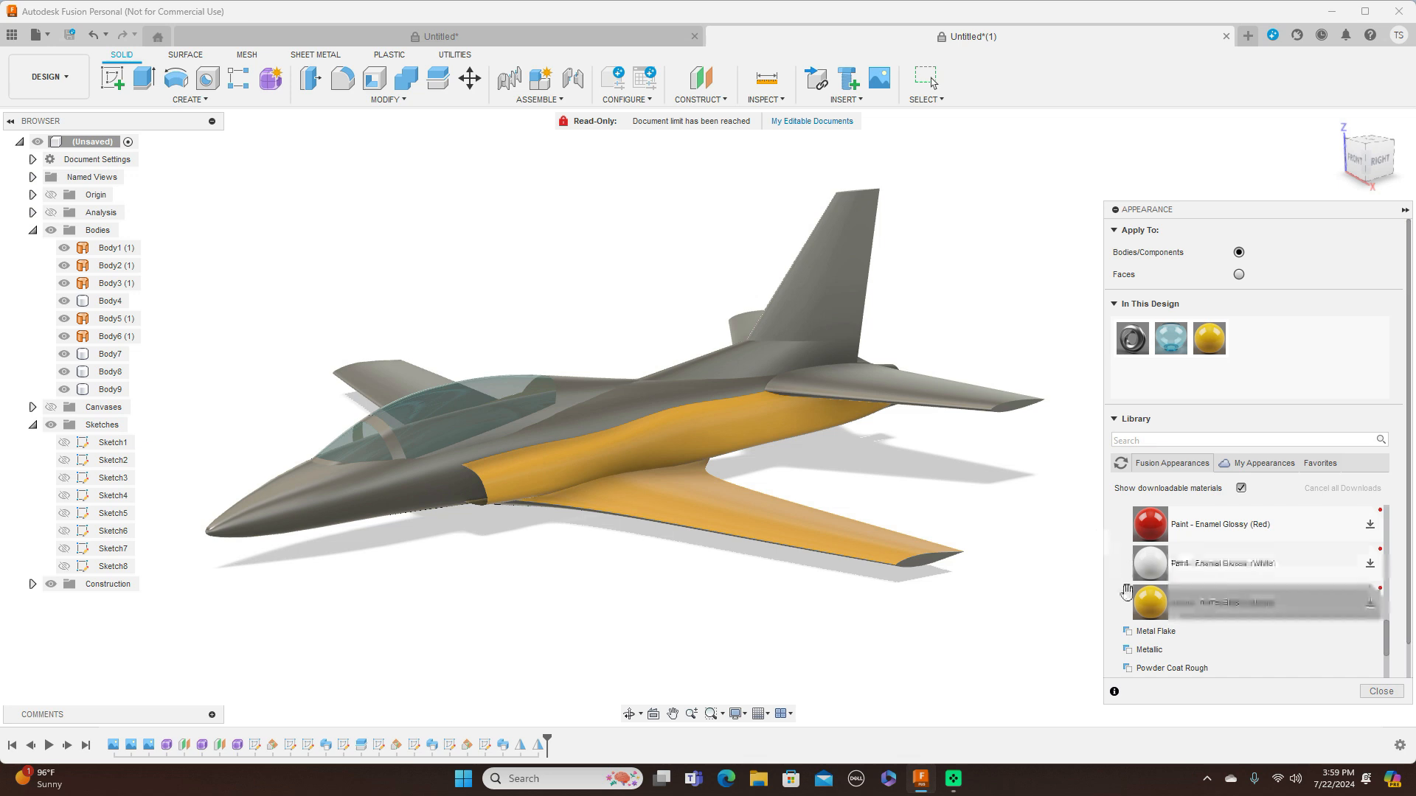
{"action": "left_click_drag", "start_coordinate": [1152, 605], "coordinate": [877, 642]}
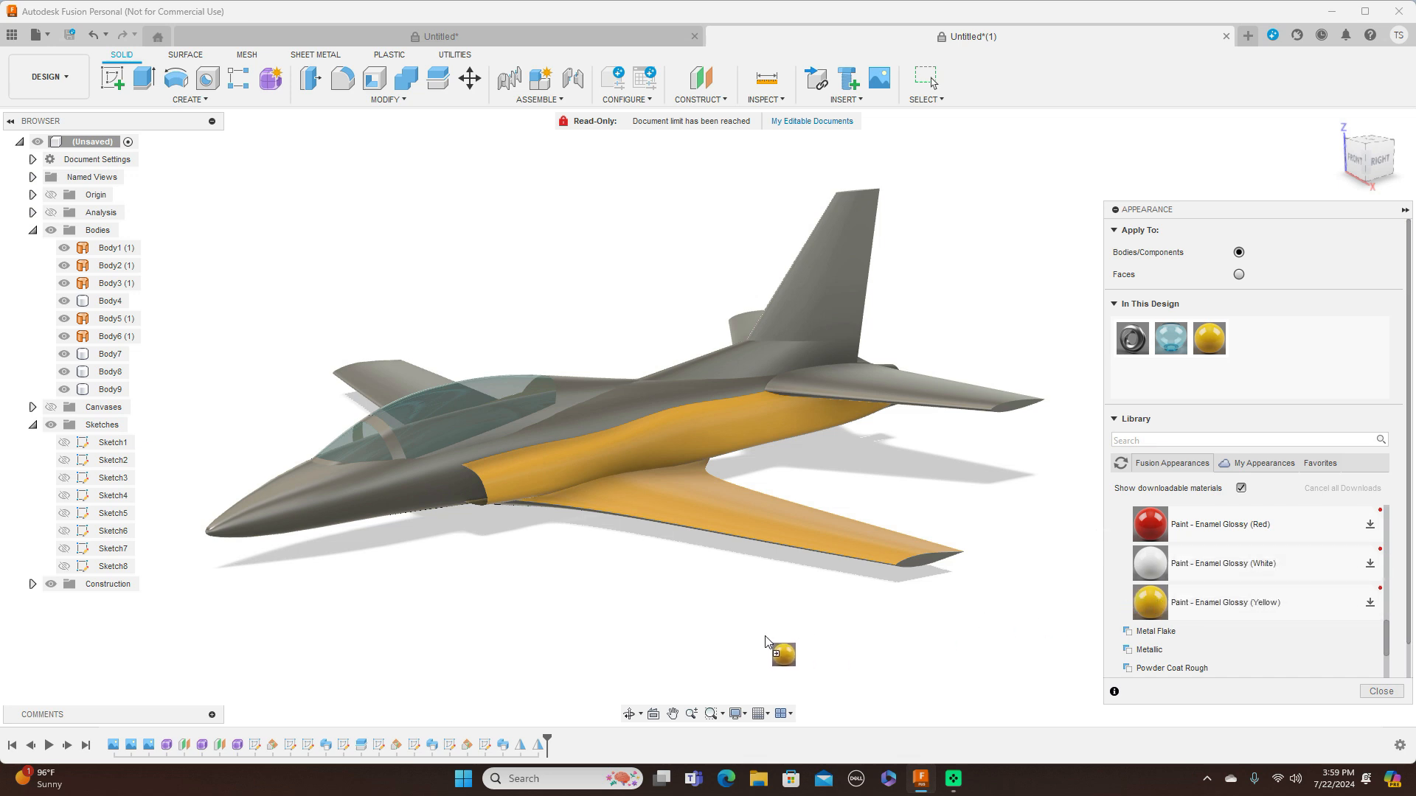
{"action": "left_click_drag", "start_coordinate": [443, 532], "coordinate": [413, 490]}
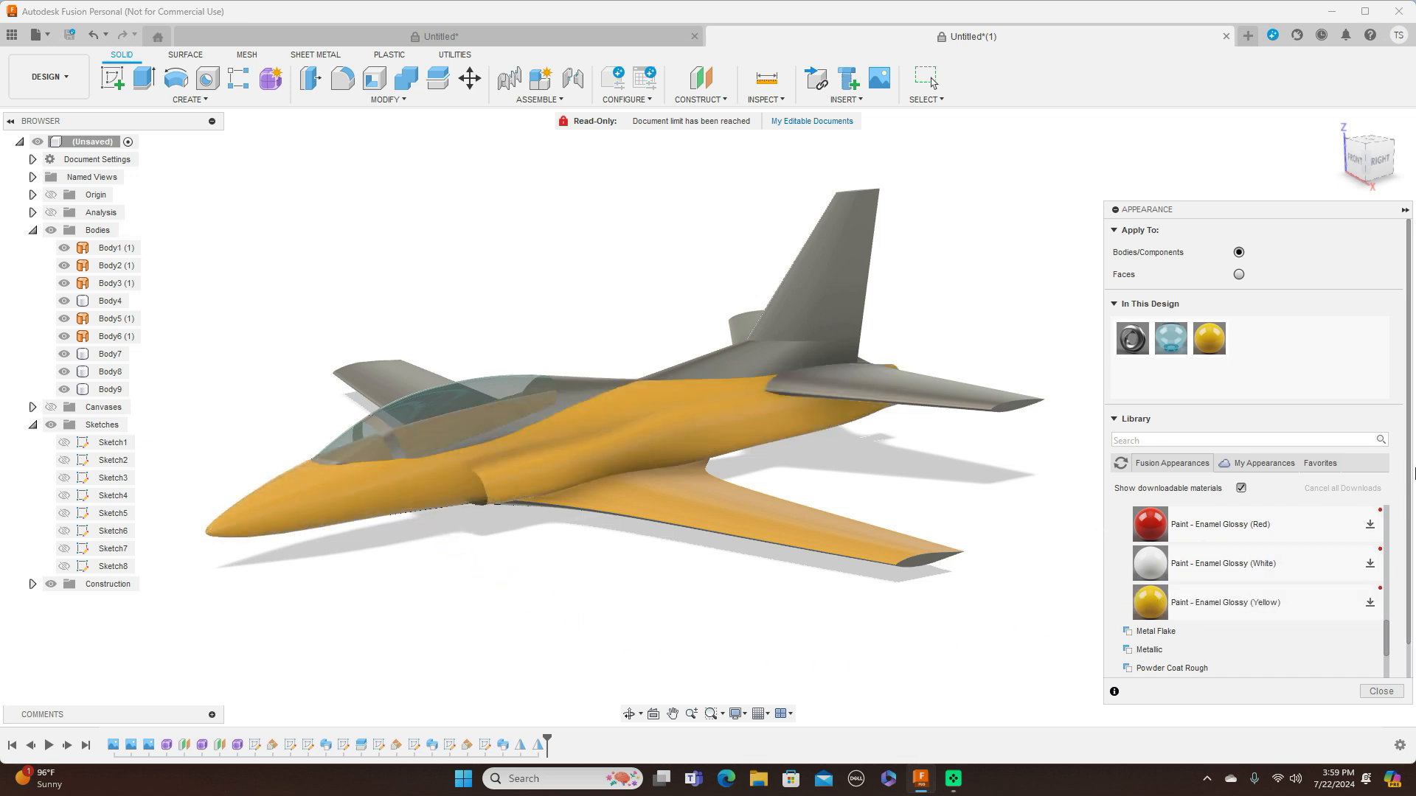
{"action": "left_click_drag", "start_coordinate": [1148, 604], "coordinate": [754, 361]}
{"action": "mouse_move", "coordinate": [1159, 603]}
{"action": "left_mouse_down"}
{"action": "mouse_move", "coordinate": [1031, 436]}
{"action": "mouse_move", "coordinate": [960, 389]}
{"action": "left_mouse_up"}
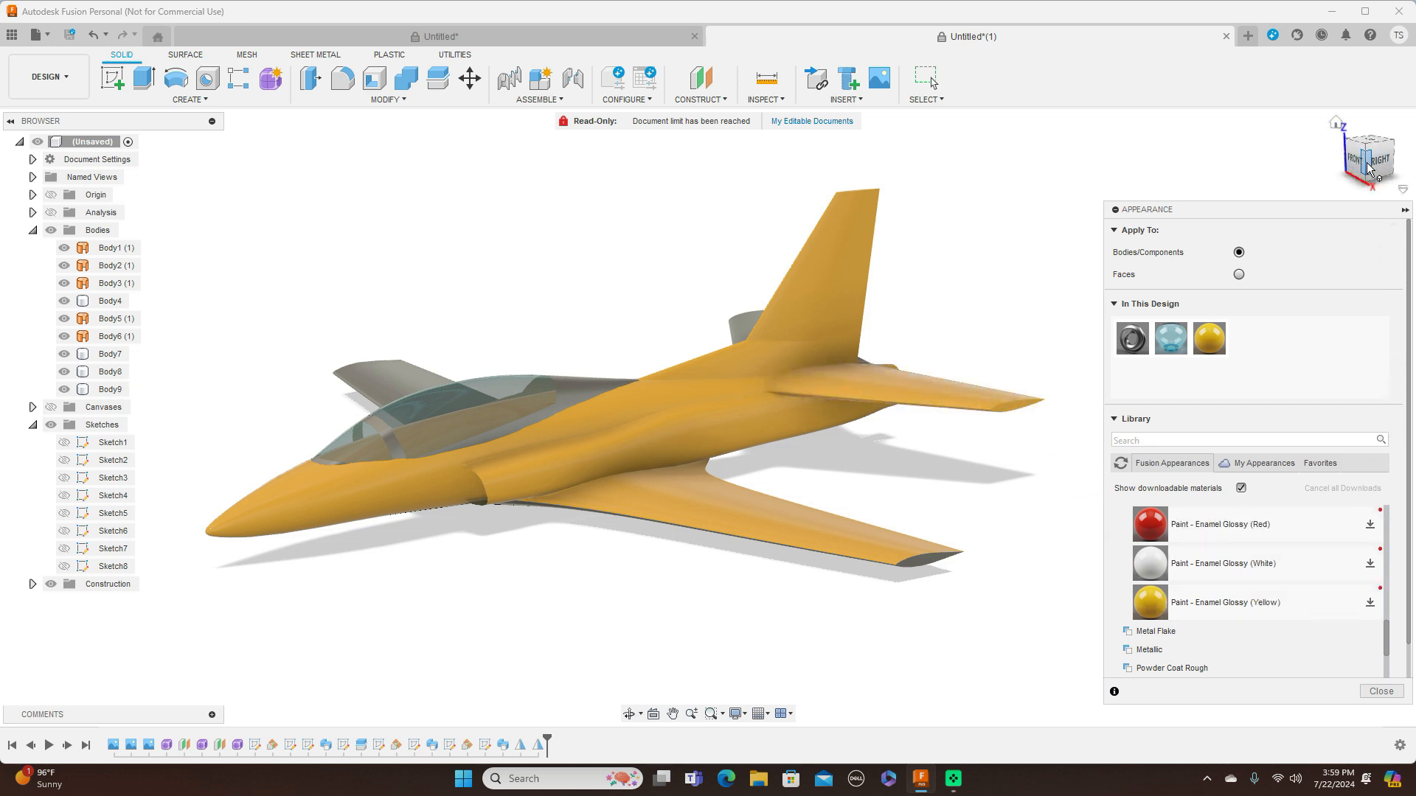
Paint the mirrored main wing and horizontal stabilizer Enamel Glossy (Yellow), keeping the appearances already applied to faces
{"action": "left_click", "coordinate": [1406, 160]}
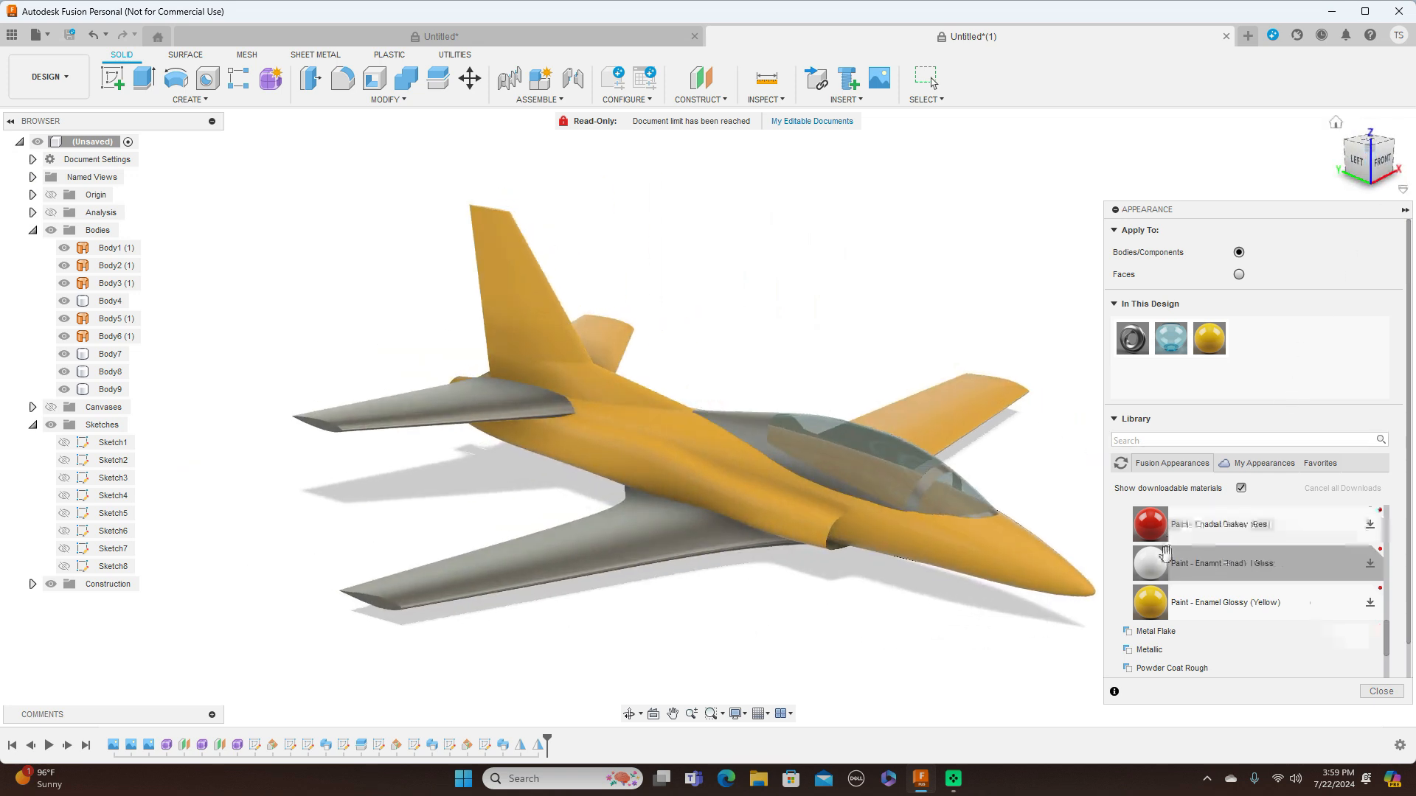
{"action": "mouse_move", "coordinate": [1154, 601]}
{"action": "left_mouse_down"}
{"action": "mouse_move", "coordinate": [715, 562]}
{"action": "mouse_move", "coordinate": [690, 547]}
{"action": "left_mouse_up"}
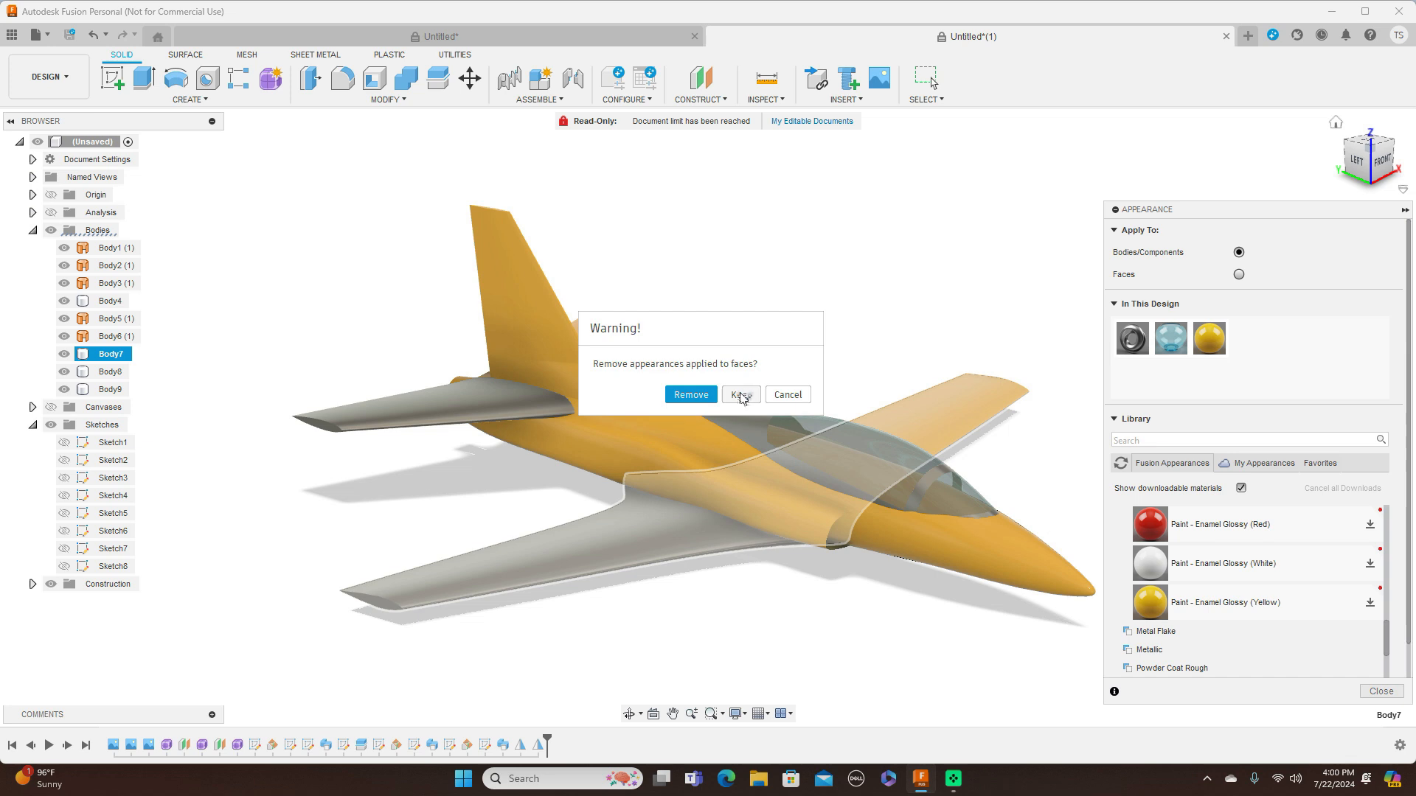
{"action": "left_click", "coordinate": [740, 395]}
{"action": "mouse_move", "coordinate": [1155, 610]}
{"action": "left_mouse_down"}
{"action": "mouse_move", "coordinate": [593, 417]}
{"action": "mouse_move", "coordinate": [415, 413]}
{"action": "left_mouse_up"}
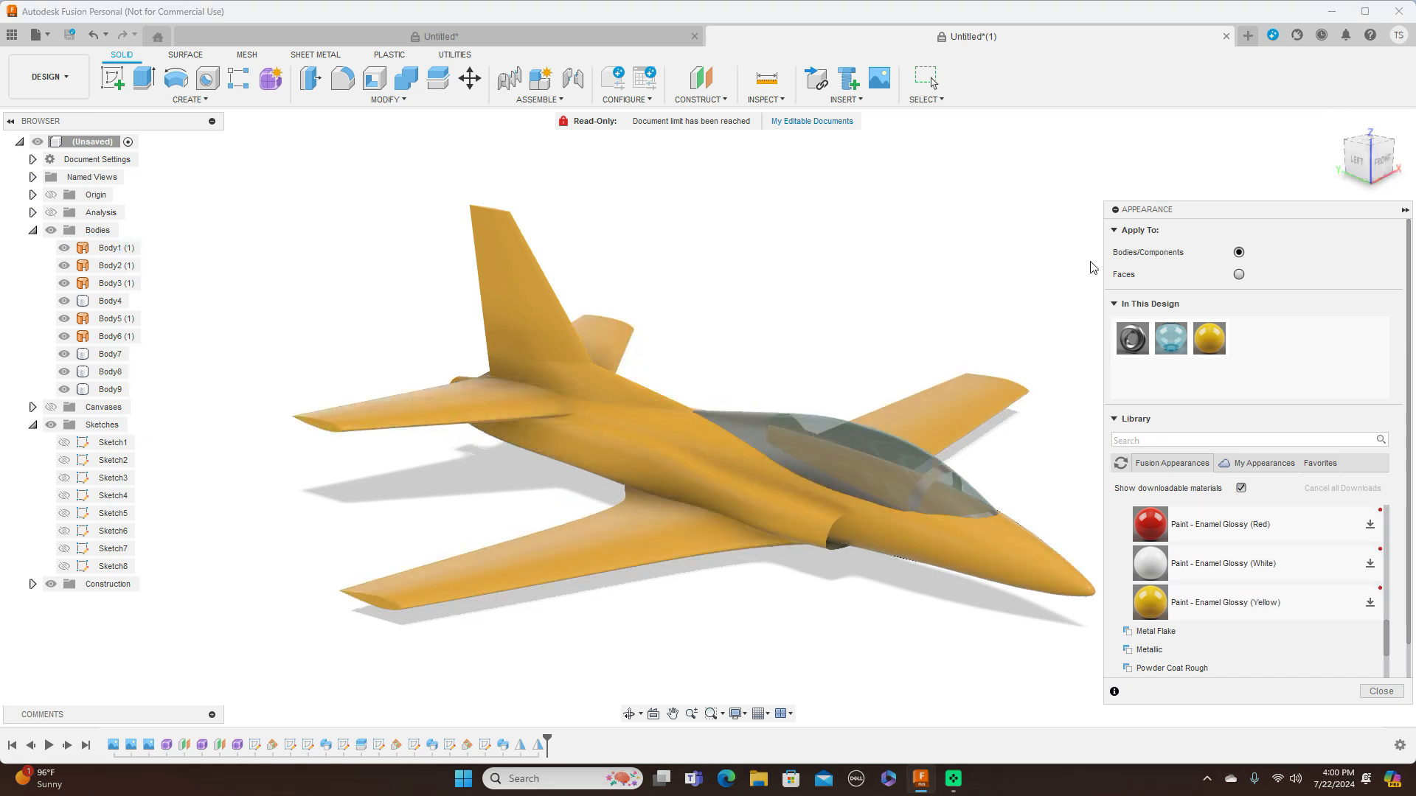
Apply the Paint - Enamel Glossy (Black) appearance to the canopy frame body
{"action": "mouse_move", "coordinate": [1368, 169]}
{"action": "left_mouse_down"}
{"action": "mouse_move", "coordinate": [1321, 154]}
{"action": "mouse_move", "coordinate": [1261, 205]}
{"action": "mouse_move", "coordinate": [1243, 169]}
{"action": "mouse_move", "coordinate": [1274, 203]}
{"action": "left_mouse_up"}
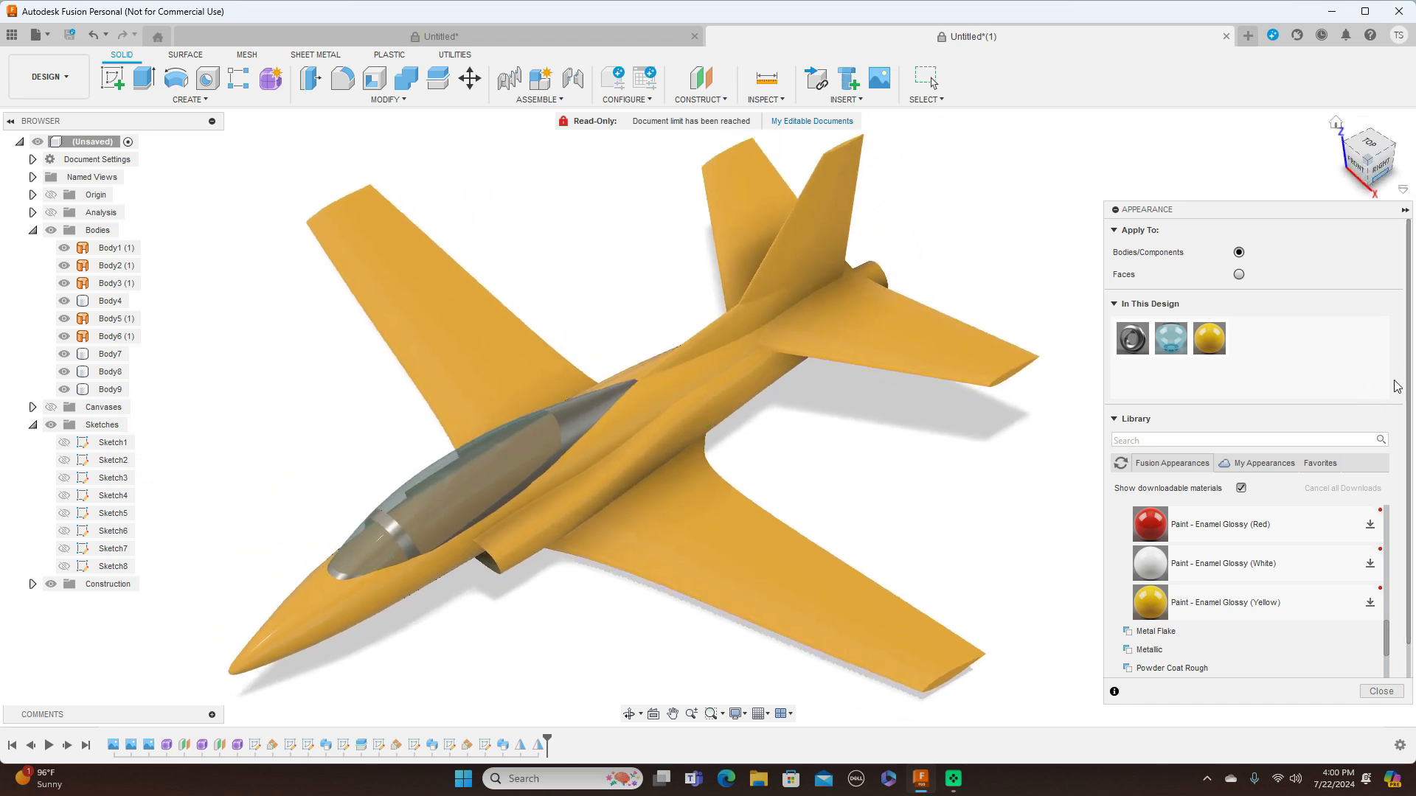
{"action": "scroll", "coordinate": [1305, 517], "scroll_direction": "down", "scroll_amount": 3}
{"action": "scroll", "coordinate": [1305, 530], "scroll_direction": "up", "scroll_amount": 5}
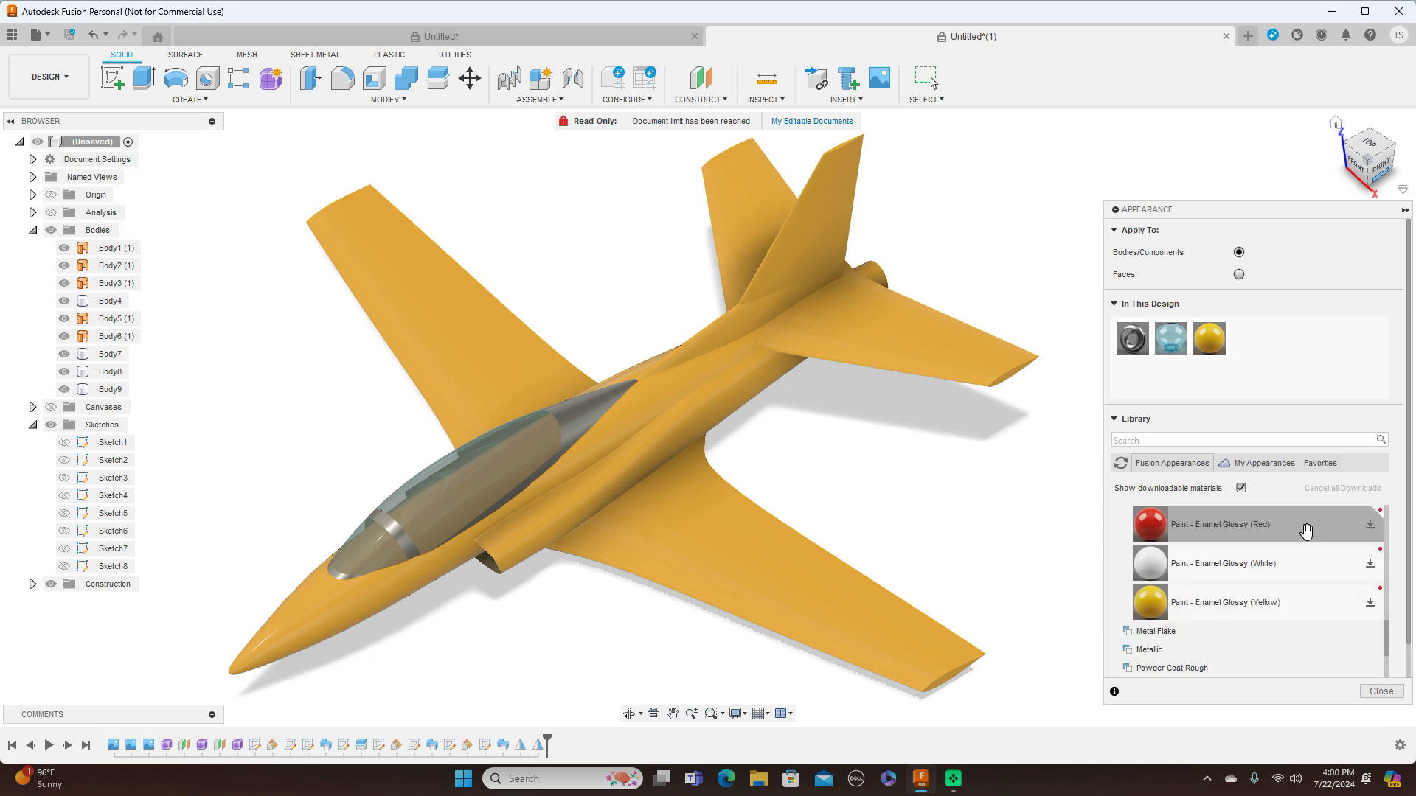
{"action": "scroll", "coordinate": [1305, 529], "scroll_direction": "down", "scroll_amount": 2}
{"action": "scroll", "coordinate": [1305, 529], "scroll_direction": "up", "scroll_amount": 3}
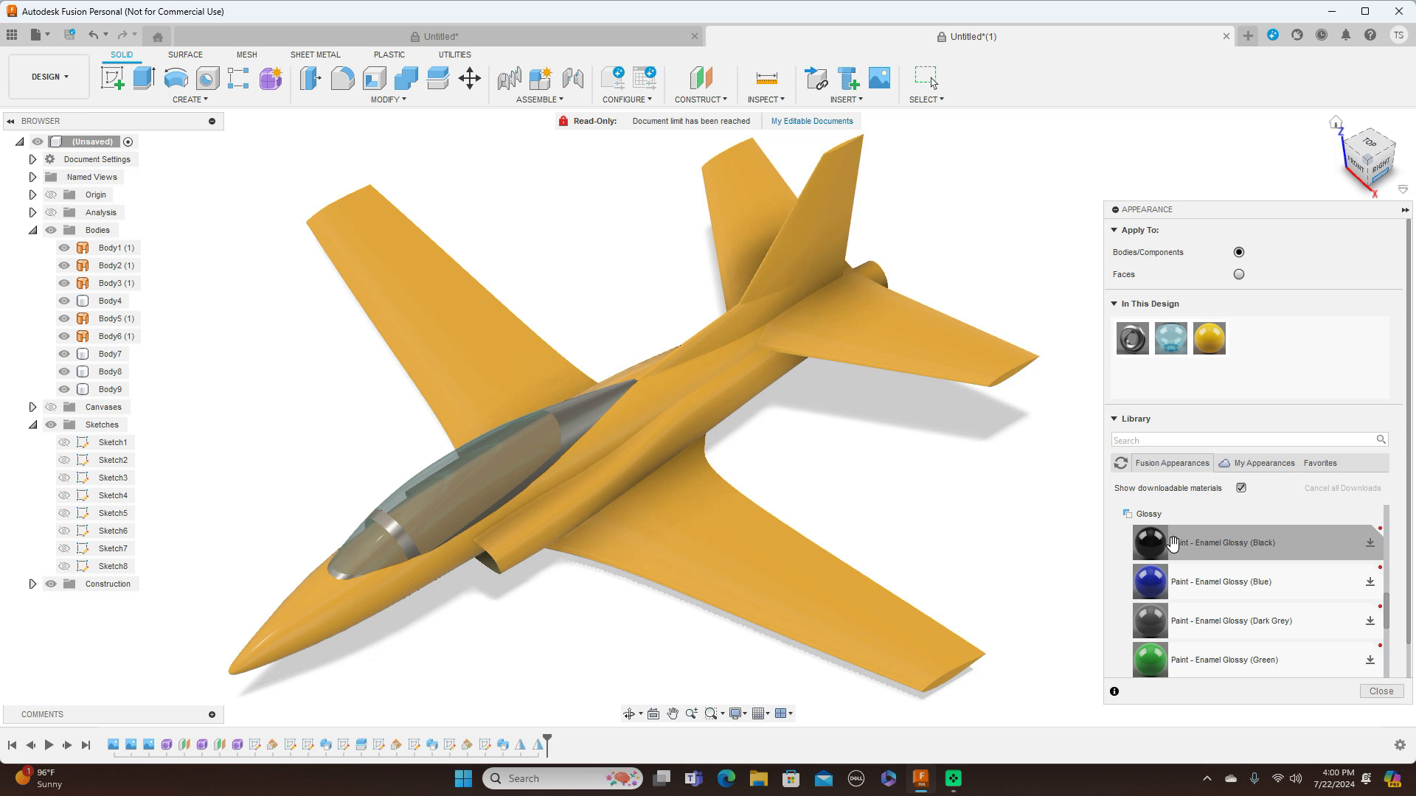
{"action": "left_click_drag", "start_coordinate": [1118, 542], "coordinate": [602, 422]}
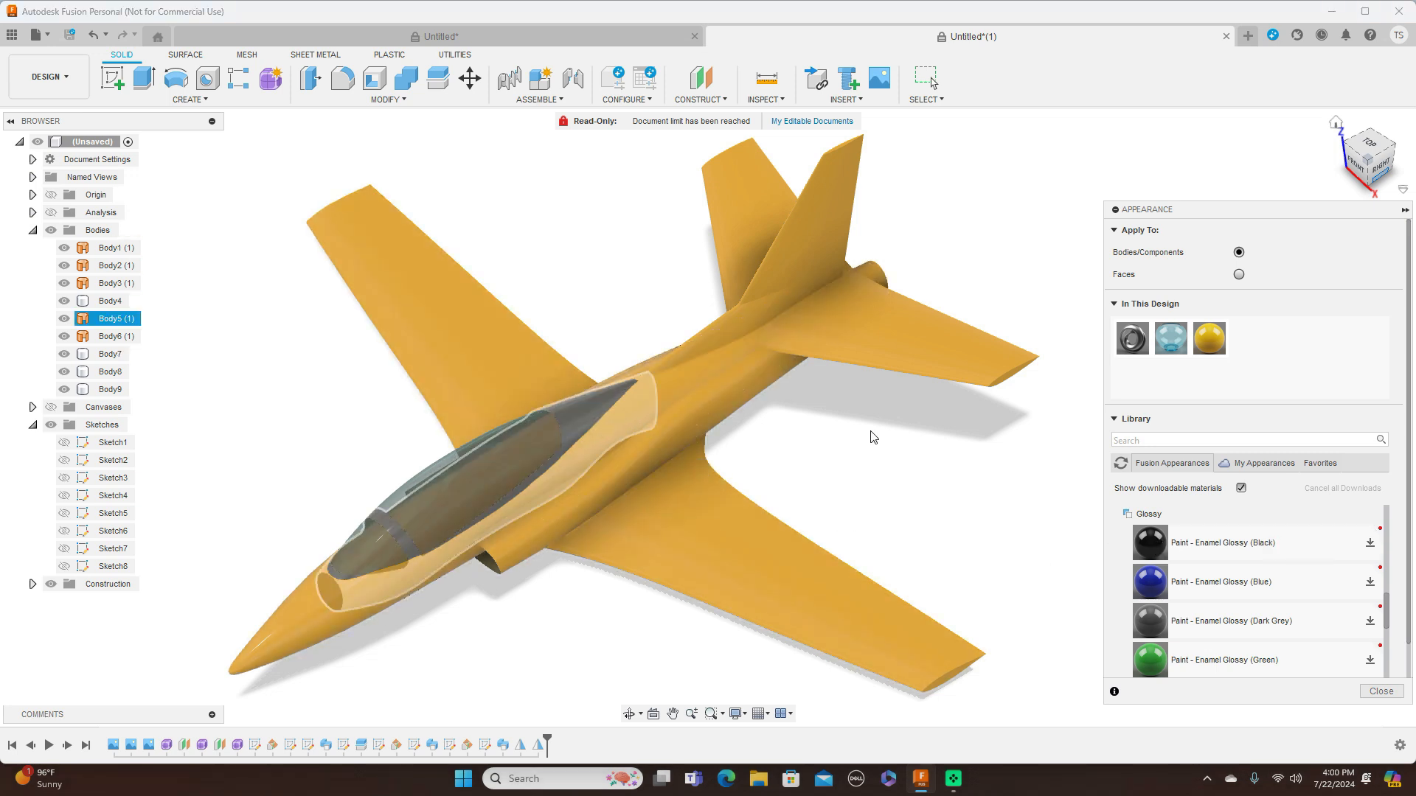
{"action": "scroll", "coordinate": [957, 420], "scroll_direction": "down", "scroll_amount": 2}
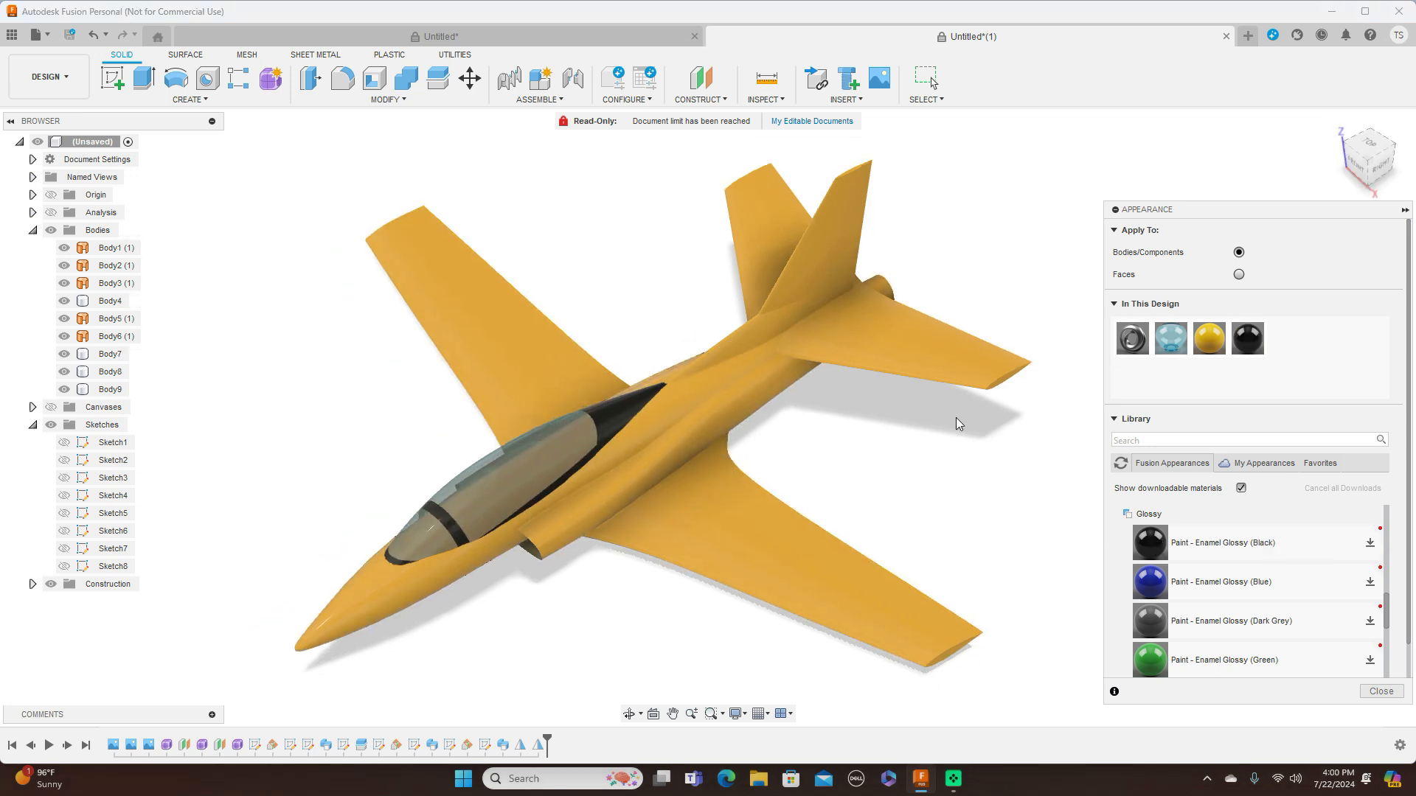
Apply the Paint - Enamel Glossy (White) appearance to the vertical tail body
{"action": "left_click", "coordinate": [1365, 164]}
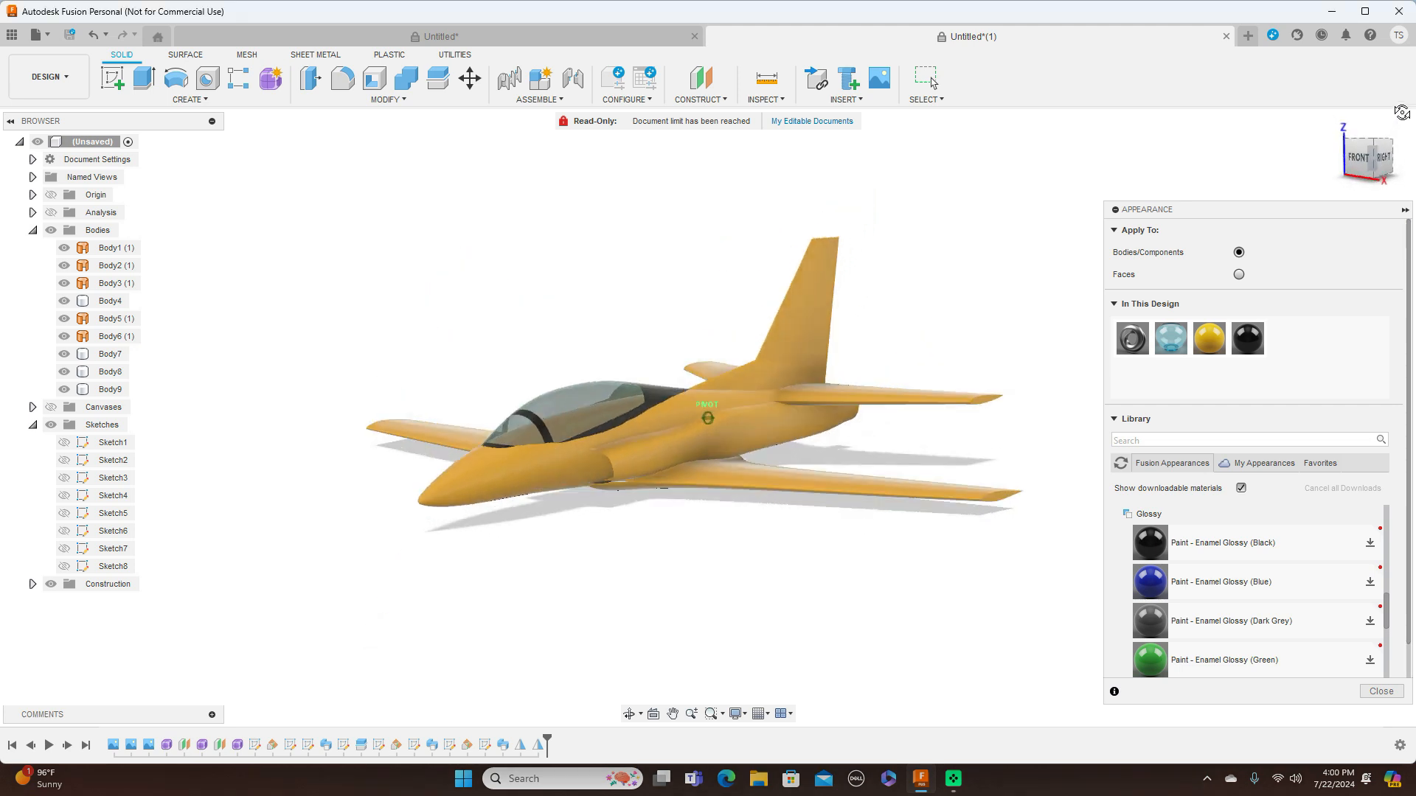
{"action": "mouse_move", "coordinate": [1338, 163]}
{"action": "left_mouse_down"}
{"action": "mouse_move", "coordinate": [1361, 166]}
{"action": "mouse_move", "coordinate": [1362, 230]}
{"action": "mouse_move", "coordinate": [1264, 205]}
{"action": "mouse_move", "coordinate": [1284, 182]}
{"action": "mouse_move", "coordinate": [1307, 200]}
{"action": "mouse_move", "coordinate": [1365, 167]}
{"action": "left_mouse_up"}
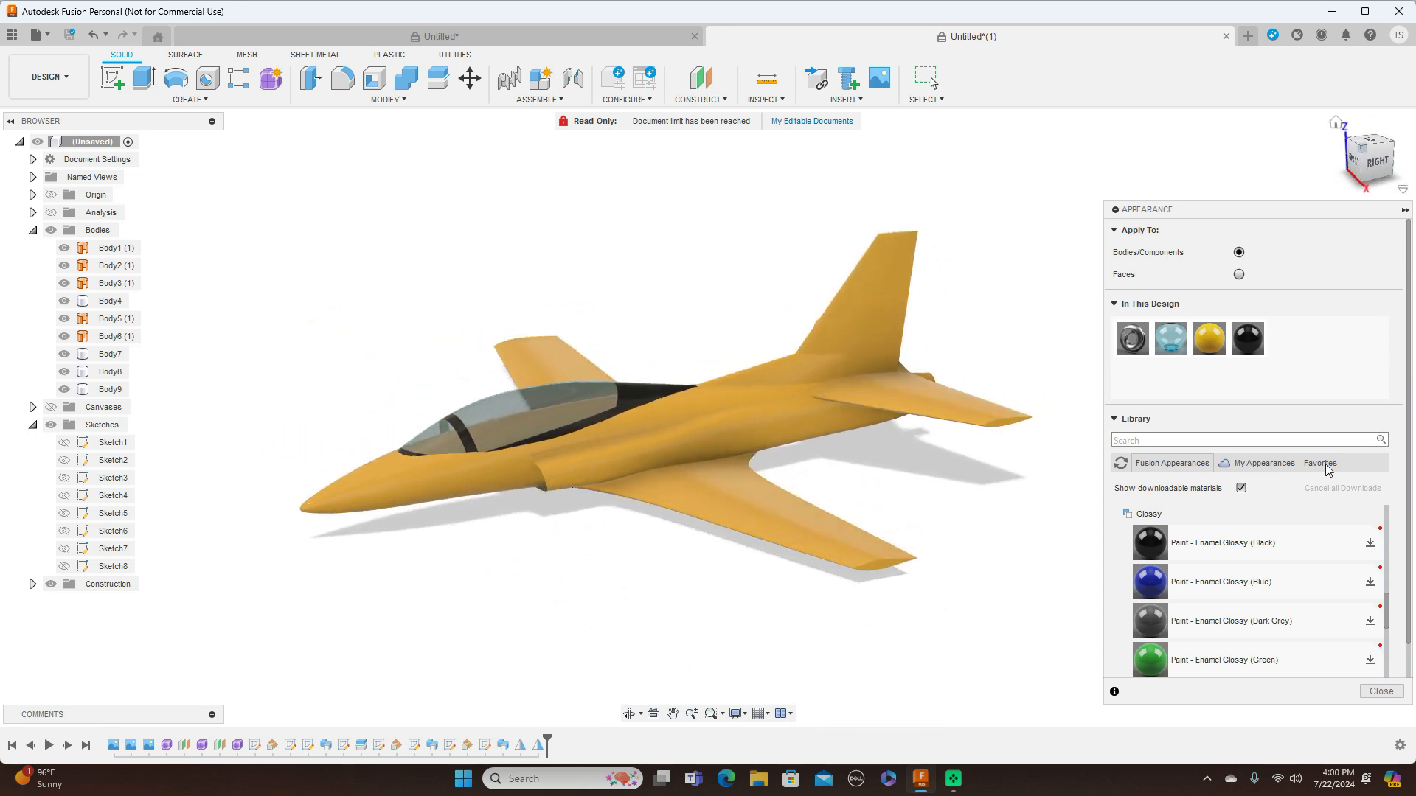
{"action": "scroll", "coordinate": [1216, 571], "scroll_direction": "down", "scroll_amount": 3}
{"action": "mouse_move", "coordinate": [1213, 568]}
{"action": "left_mouse_down"}
{"action": "mouse_move", "coordinate": [1008, 467]}
{"action": "mouse_move", "coordinate": [853, 309]}
{"action": "left_mouse_up"}
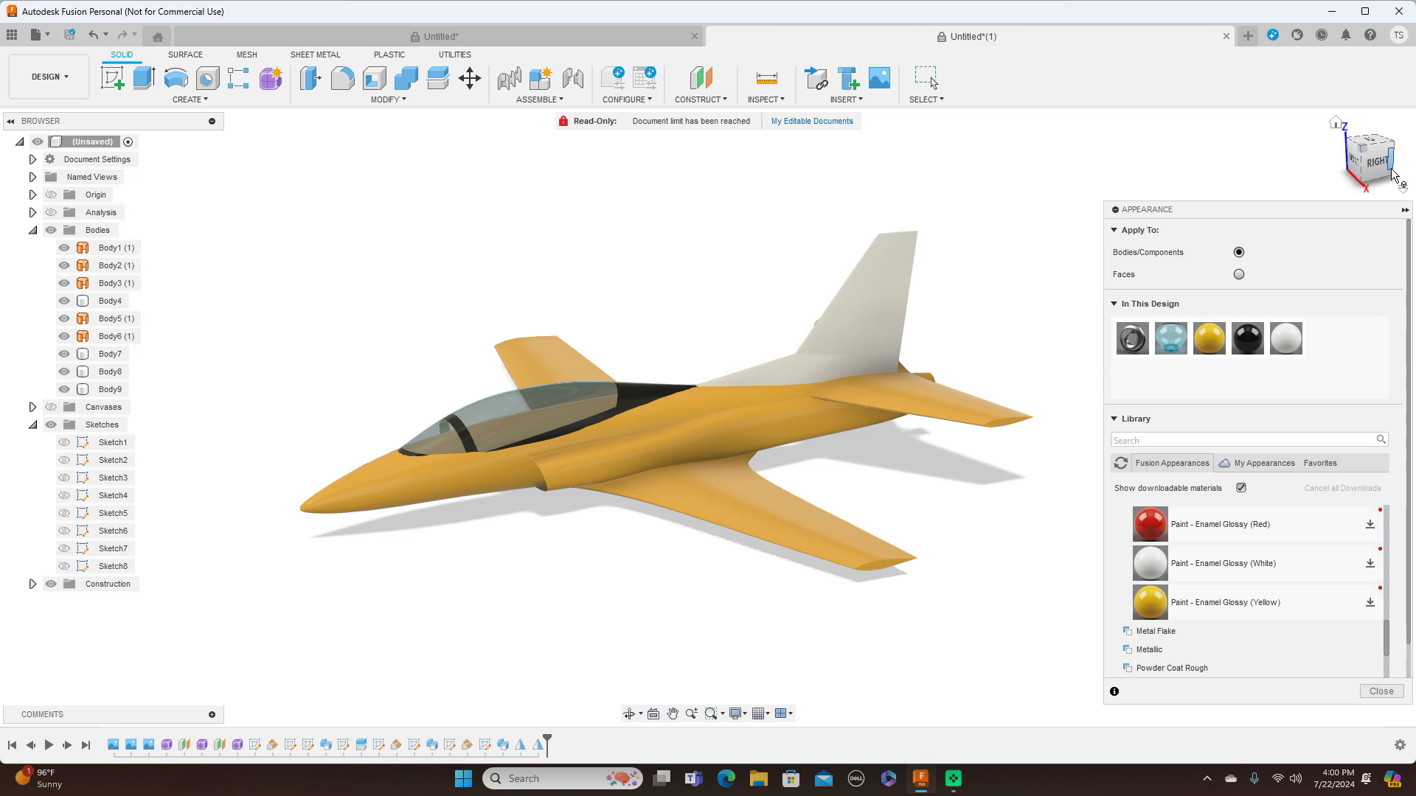
{"action": "mouse_move", "coordinate": [1364, 179]}
{"action": "left_mouse_down"}
{"action": "mouse_move", "coordinate": [1299, 163]}
{"action": "mouse_move", "coordinate": [1260, 183]}
{"action": "mouse_move", "coordinate": [1255, 212]}
{"action": "mouse_move", "coordinate": [1314, 207]}
{"action": "mouse_move", "coordinate": [1361, 147]}
{"action": "mouse_move", "coordinate": [1361, 169]}
{"action": "mouse_move", "coordinate": [1332, 181]}
{"action": "mouse_move", "coordinate": [1391, 174]}
{"action": "mouse_move", "coordinate": [1393, 194]}
{"action": "left_mouse_up"}
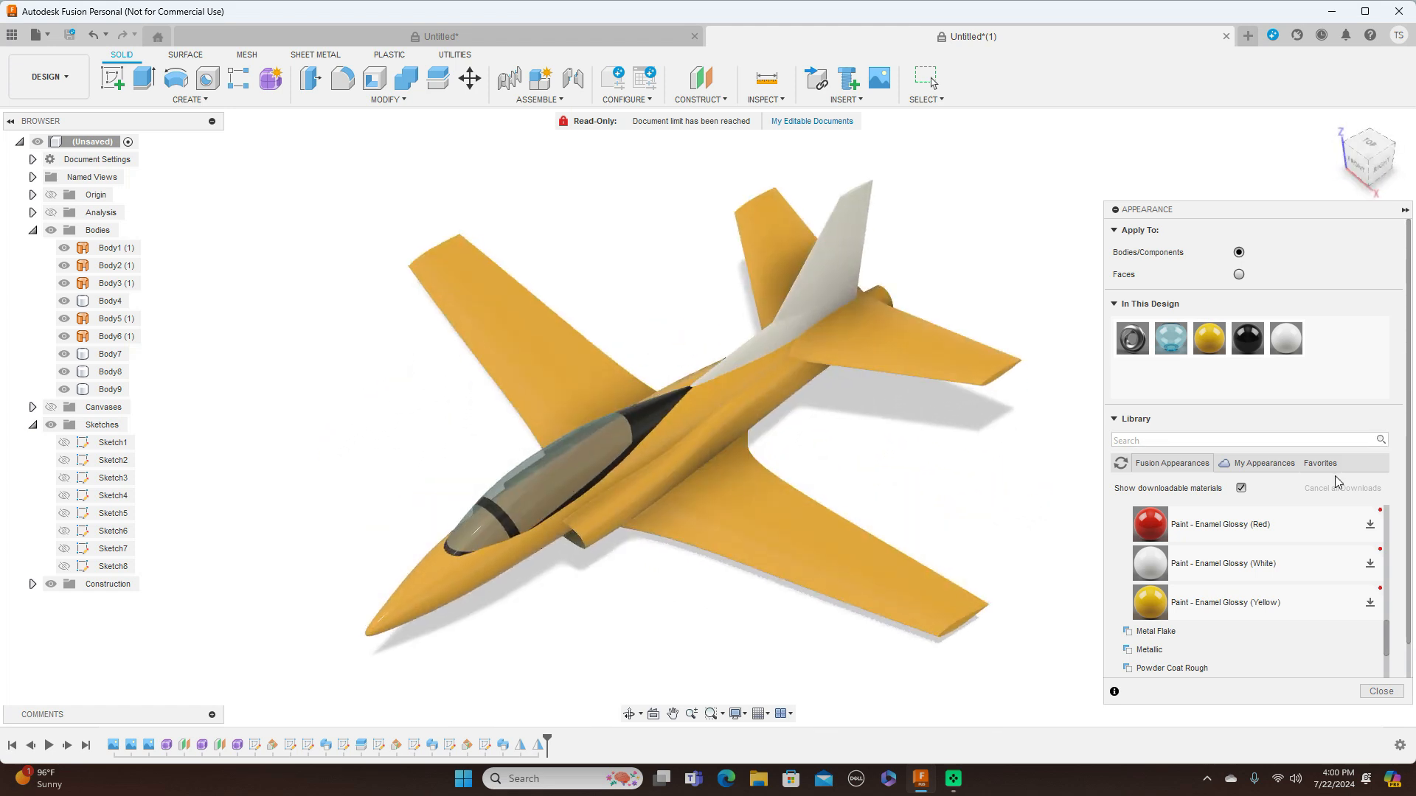
Apply the design's yellow glossy paint to the canopy frame body and finish the appearance editing
{"action": "scroll", "coordinate": [1293, 544], "scroll_direction": "down", "scroll_amount": 3}
{"action": "scroll", "coordinate": [1291, 548], "scroll_direction": "up", "scroll_amount": 5}
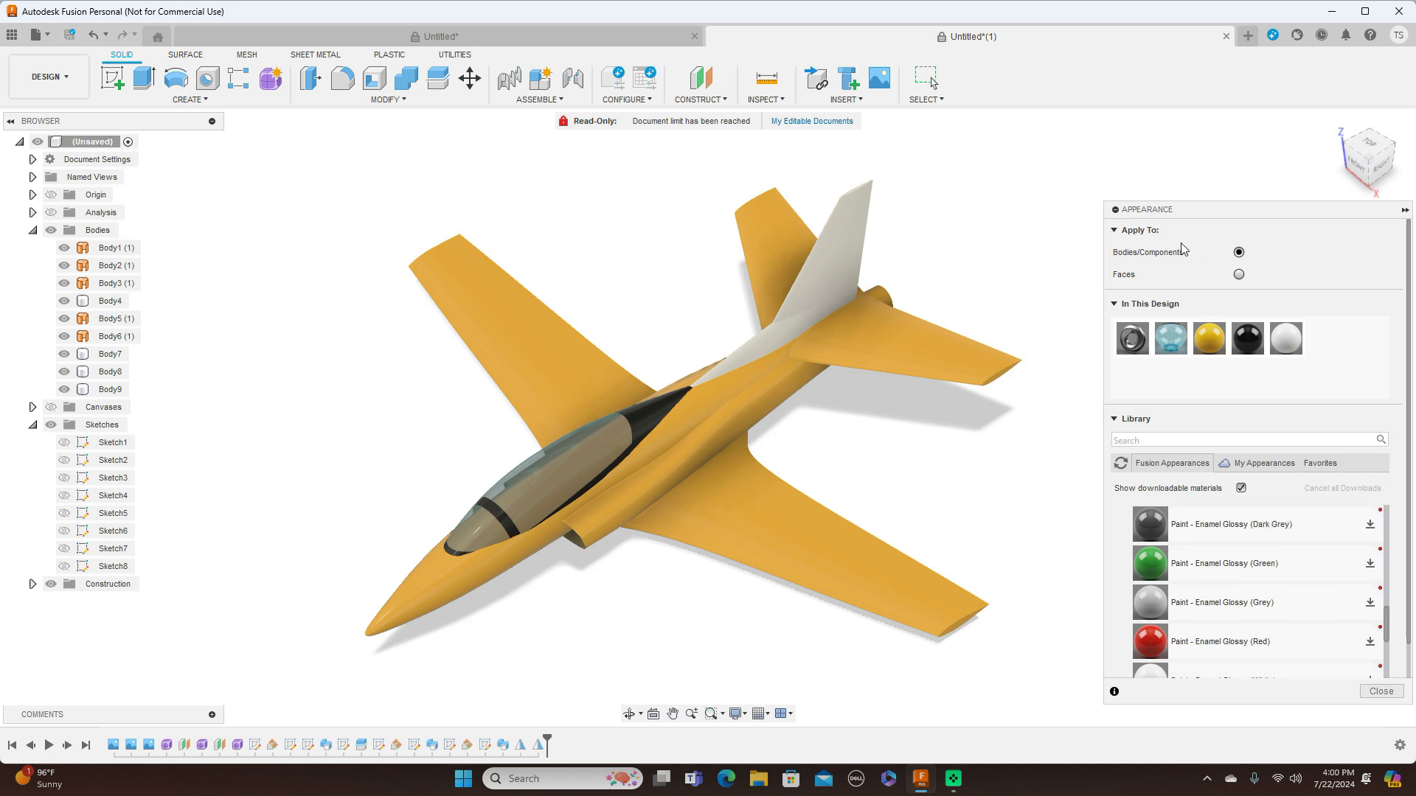
{"action": "left_click_drag", "start_coordinate": [1208, 337], "coordinate": [689, 413]}
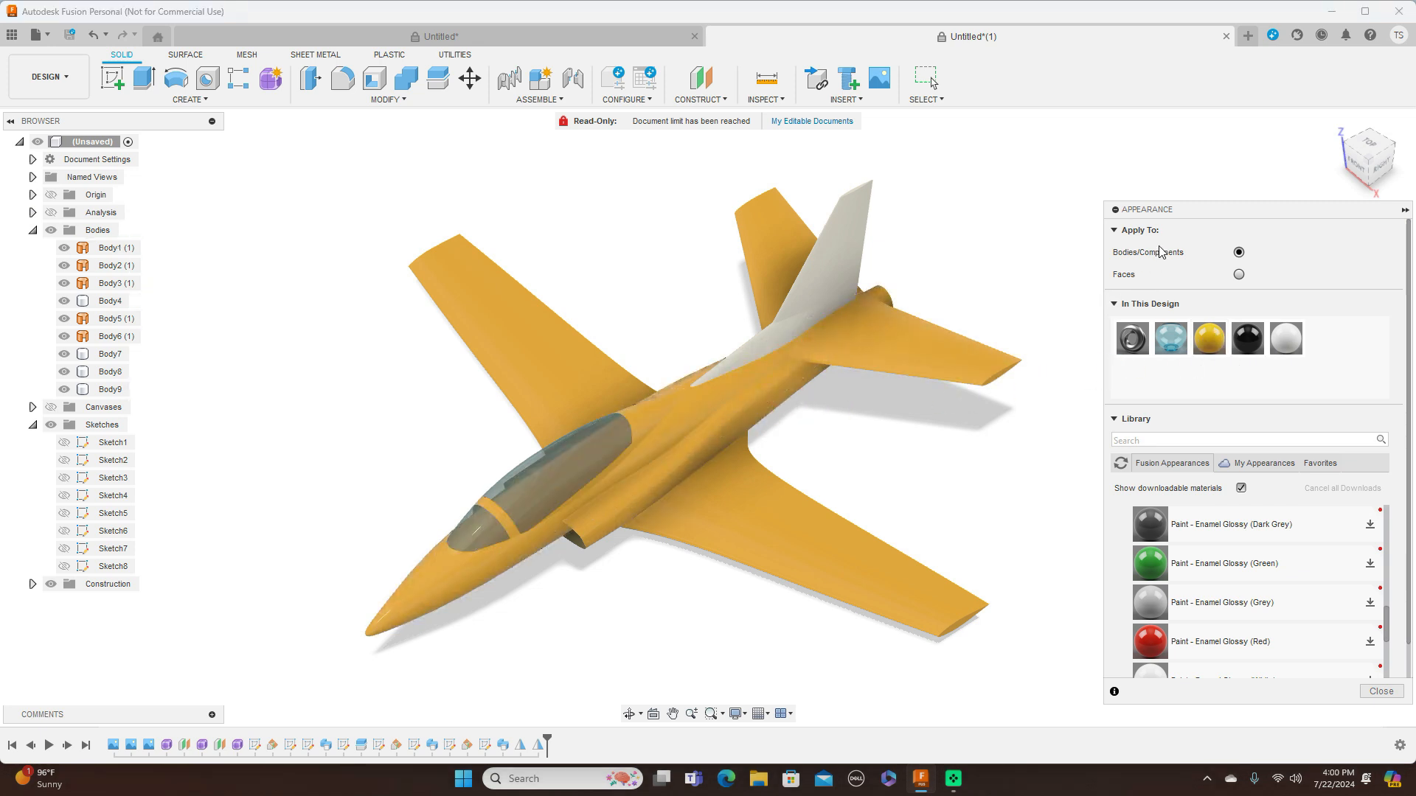
{"action": "mouse_move", "coordinate": [1369, 174]}
{"action": "left_mouse_down"}
{"action": "mouse_move", "coordinate": [1368, 127]}
{"action": "mouse_move", "coordinate": [1351, 177]}
{"action": "mouse_move", "coordinate": [1377, 96]}
{"action": "mouse_move", "coordinate": [1413, 251]}
{"action": "left_mouse_up"}
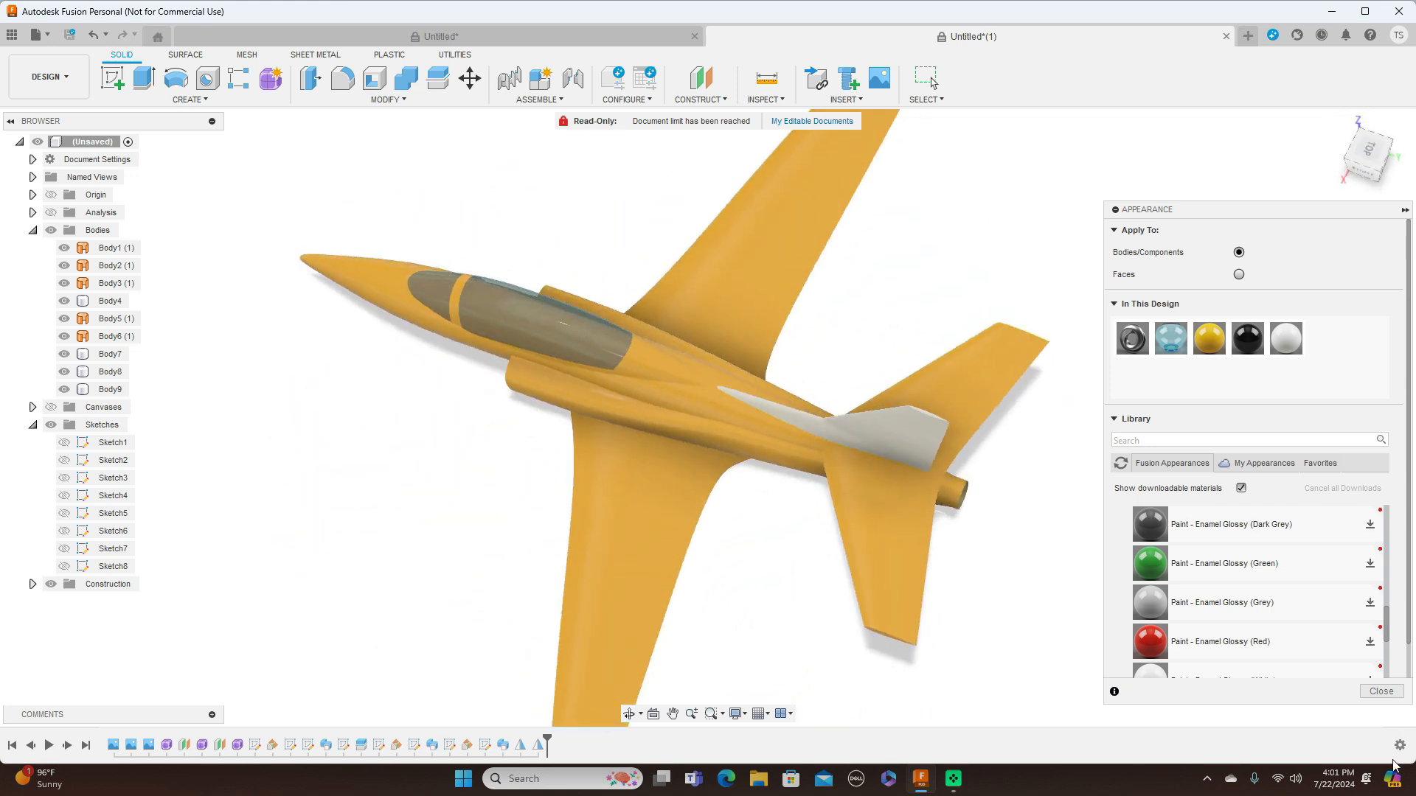
{"action": "left_click", "coordinate": [1381, 691]}
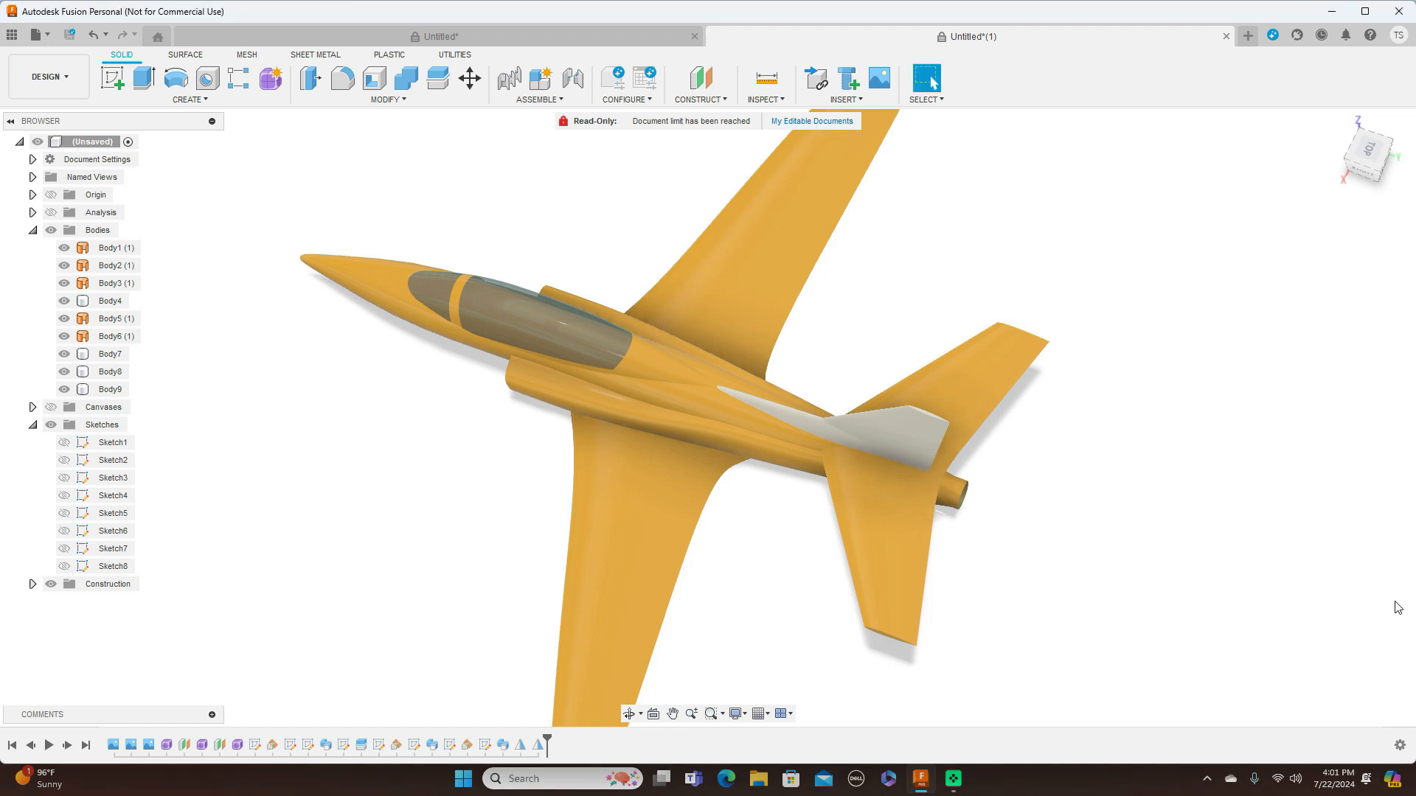
Examine the painted aircraft from the side and from several angled views
{"action": "mouse_move", "coordinate": [1359, 168]}
{"action": "left_mouse_down"}
{"action": "mouse_move", "coordinate": [1380, 116]}
{"action": "mouse_move", "coordinate": [1410, 117]}
{"action": "mouse_move", "coordinate": [1380, 165]}
{"action": "left_mouse_up"}
{"action": "left_click", "coordinate": [1383, 164]}
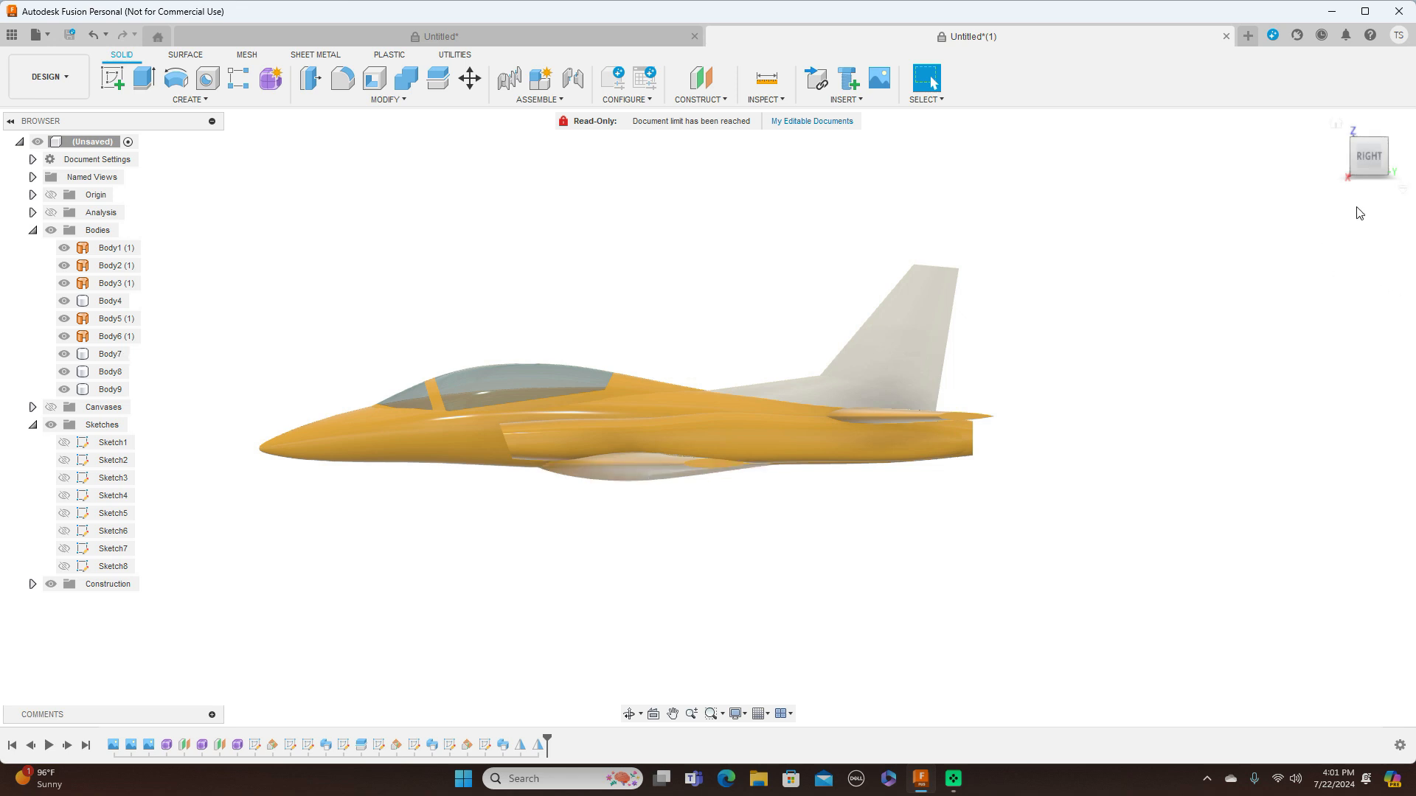
{"action": "mouse_move", "coordinate": [1372, 157]}
{"action": "left_mouse_down"}
{"action": "mouse_move", "coordinate": [1376, 181]}
{"action": "mouse_move", "coordinate": [1389, 179]}
{"action": "mouse_move", "coordinate": [1404, 146]}
{"action": "left_mouse_up"}
{"action": "mouse_move", "coordinate": [708, 419]}
{"action": "middle_mouse_down", "text": "shift"}
{"action": "mouse_move", "coordinate": [542, 424]}
{"action": "mouse_move", "coordinate": [558, 247]}
{"action": "mouse_move", "coordinate": [562, 453]}
{"action": "middle_mouse_up", "text": "shift"}
{"action": "left_click_drag", "start_coordinate": [1345, 116], "coordinate": [1372, 143]}
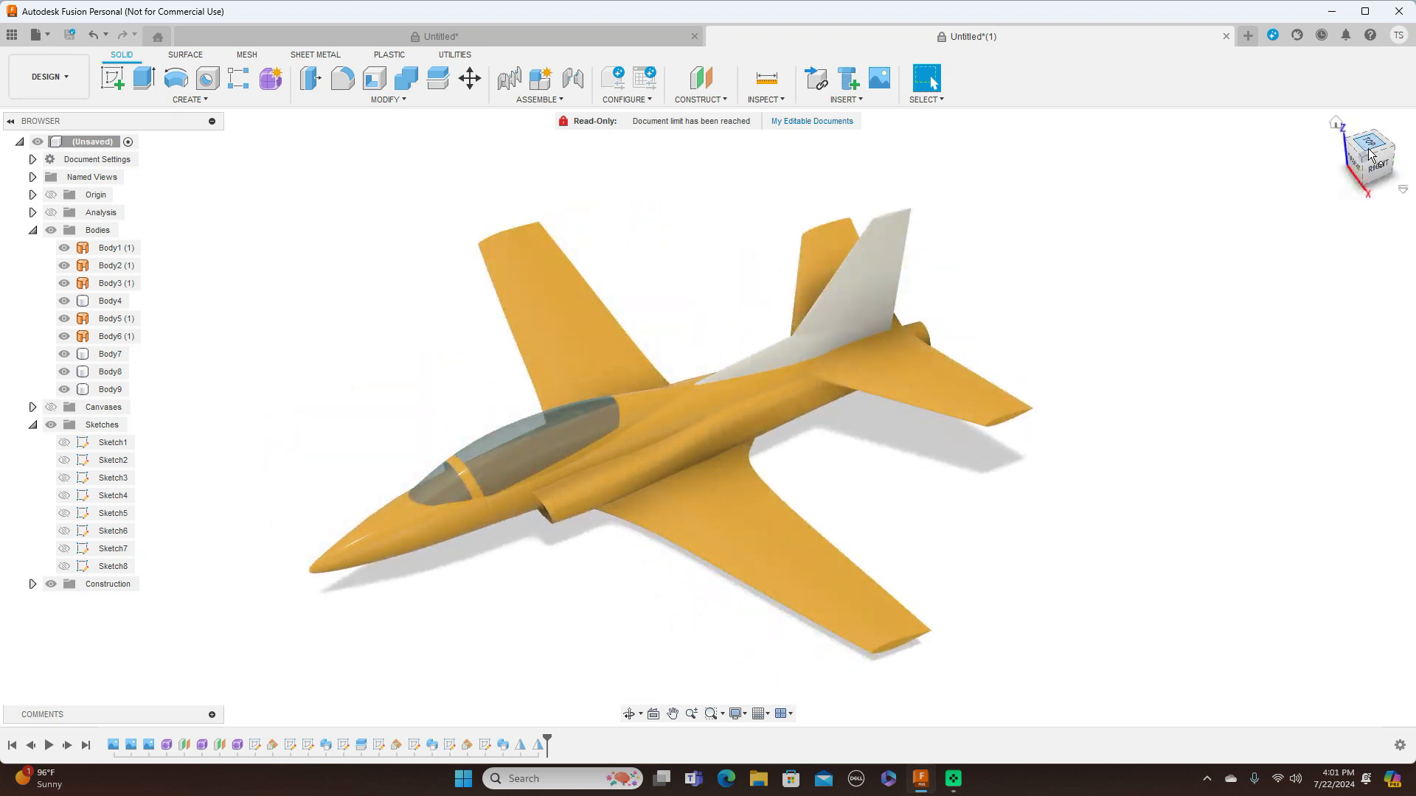
{"action": "middle_click_drag", "start_coordinate": [1376, 164], "coordinate": [1396, 133], "text": "shift"}
{"action": "mouse_move", "coordinate": [1396, 132]}
{"action": "left_mouse_down"}
{"action": "mouse_move", "coordinate": [1415, 121]}
{"action": "mouse_move", "coordinate": [1327, 147]}
{"action": "mouse_move", "coordinate": [1365, 175]}
{"action": "left_mouse_up"}
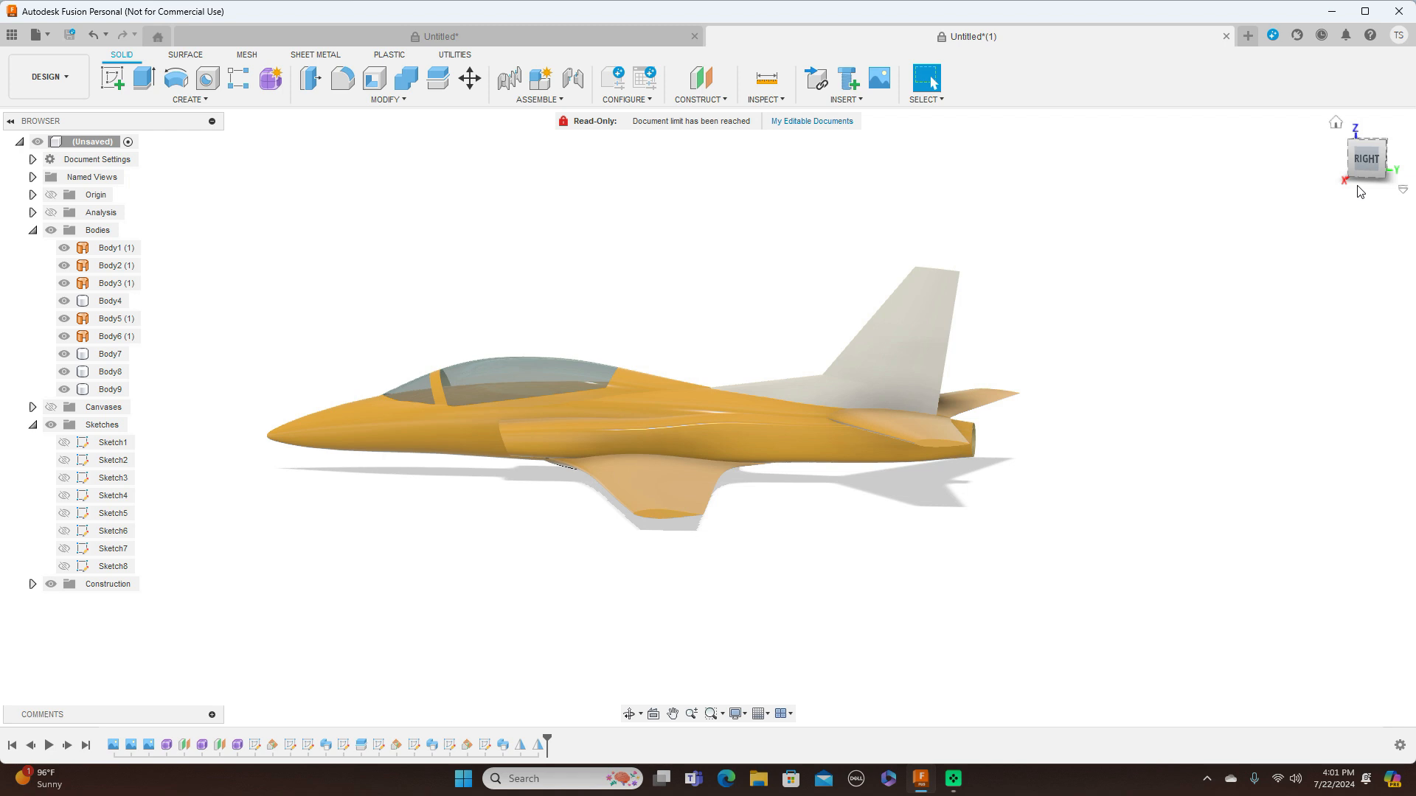
{"action": "left_click", "coordinate": [1362, 162]}
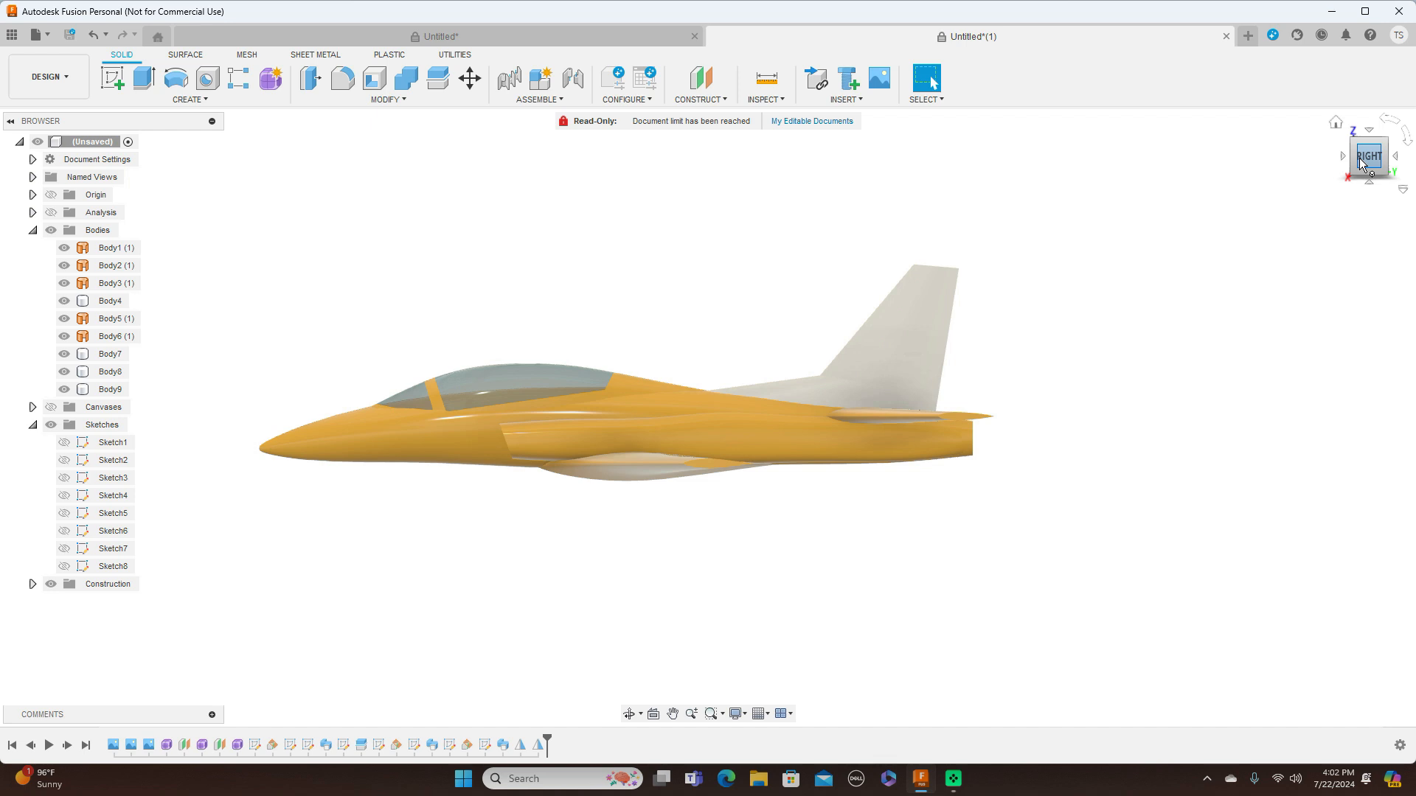
{"action": "left_click", "coordinate": [1353, 141]}
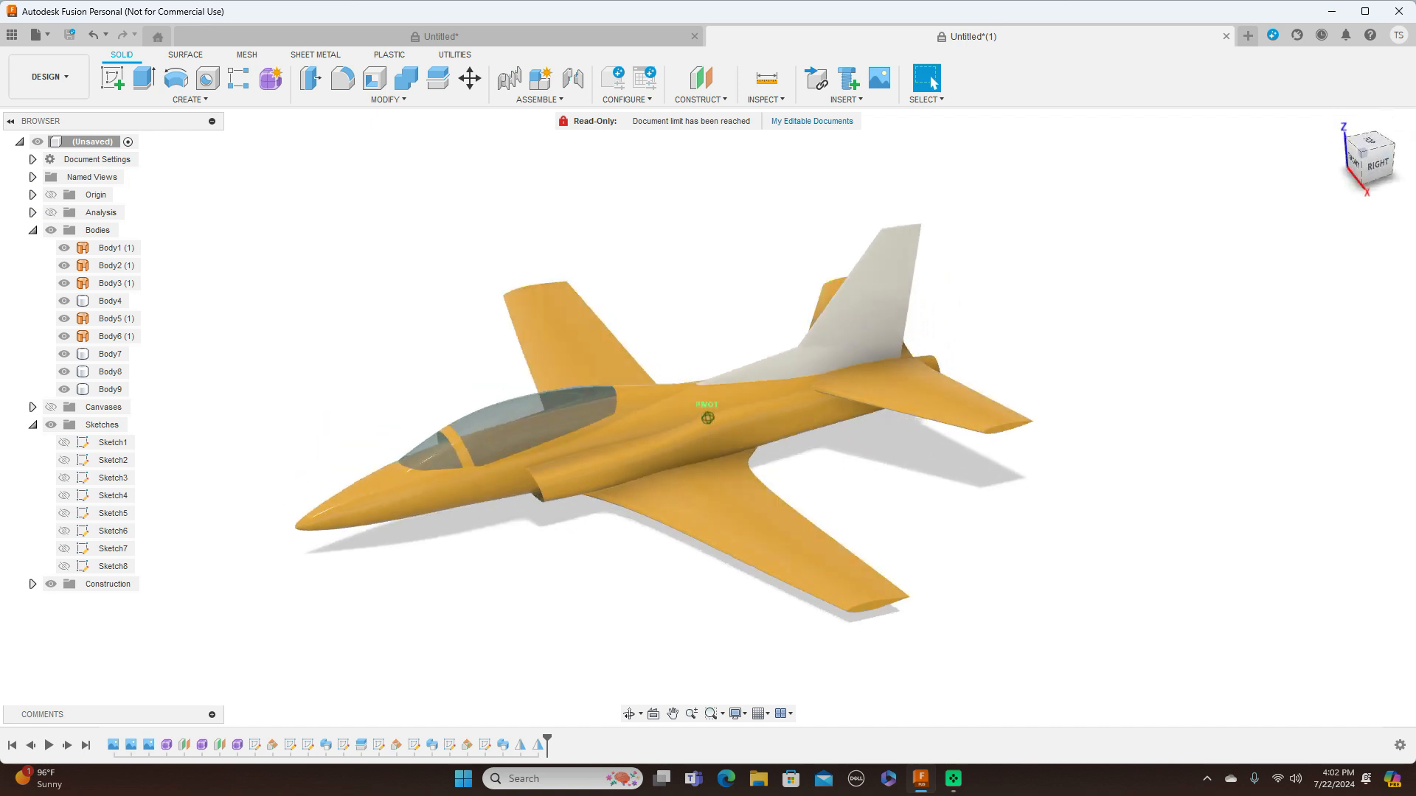